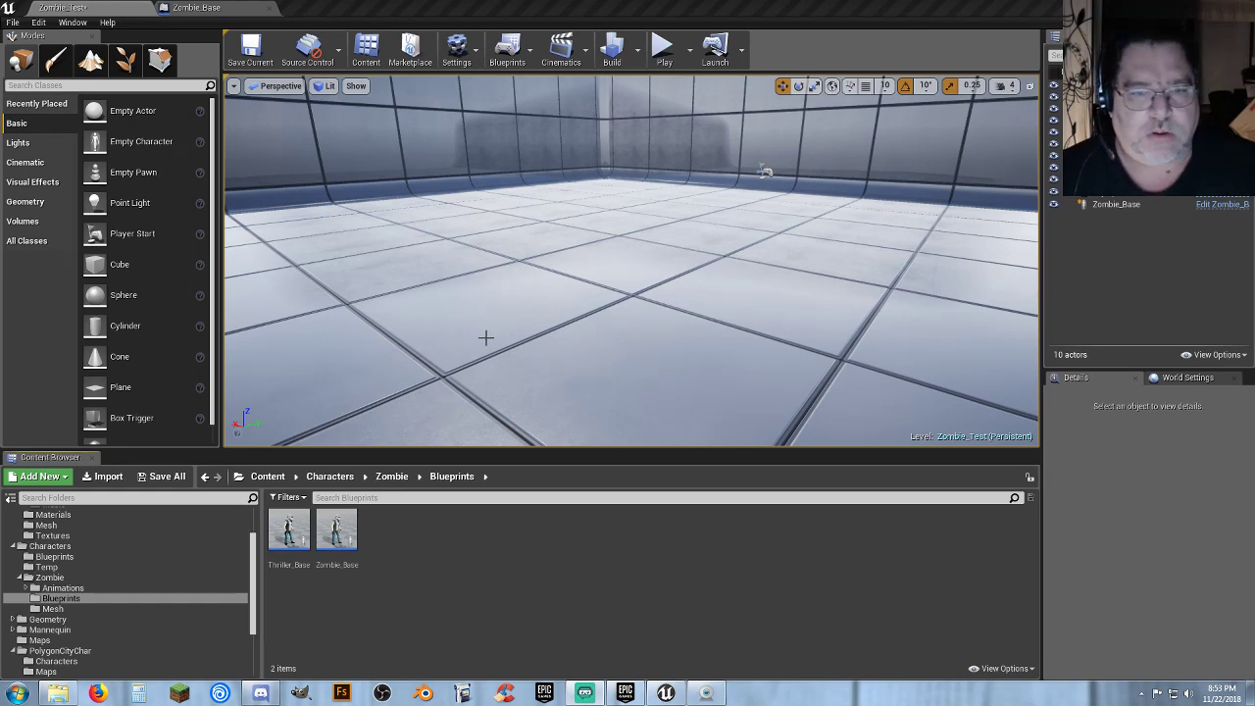
{"action": "mouse_move", "coordinate": [487, 338]}
{"action": "right_mouse_down"}
{"action": "mouse_move", "coordinate": [628, 286]}
{"action": "mouse_move", "coordinate": [490, 236]}
{"action": "mouse_move", "coordinate": [254, 280]}
{"action": "mouse_move", "coordinate": [304, 304]}
{"action": "mouse_move", "coordinate": [441, 319]}
{"action": "mouse_move", "coordinate": [617, 304]}
{"action": "mouse_move", "coordinate": [647, 316]}
{"action": "mouse_move", "coordinate": [598, 343]}
{"action": "mouse_move", "coordinate": [569, 338]}
{"action": "mouse_move", "coordinate": [559, 368]}
{"action": "mouse_move", "coordinate": [578, 348]}
{"action": "mouse_move", "coordinate": [490, 335]}
{"action": "right_mouse_up"}
{"action": "key", "text": "s"}
{"action": "key", "text": "s"}
{"action": "key", "text": "s"}
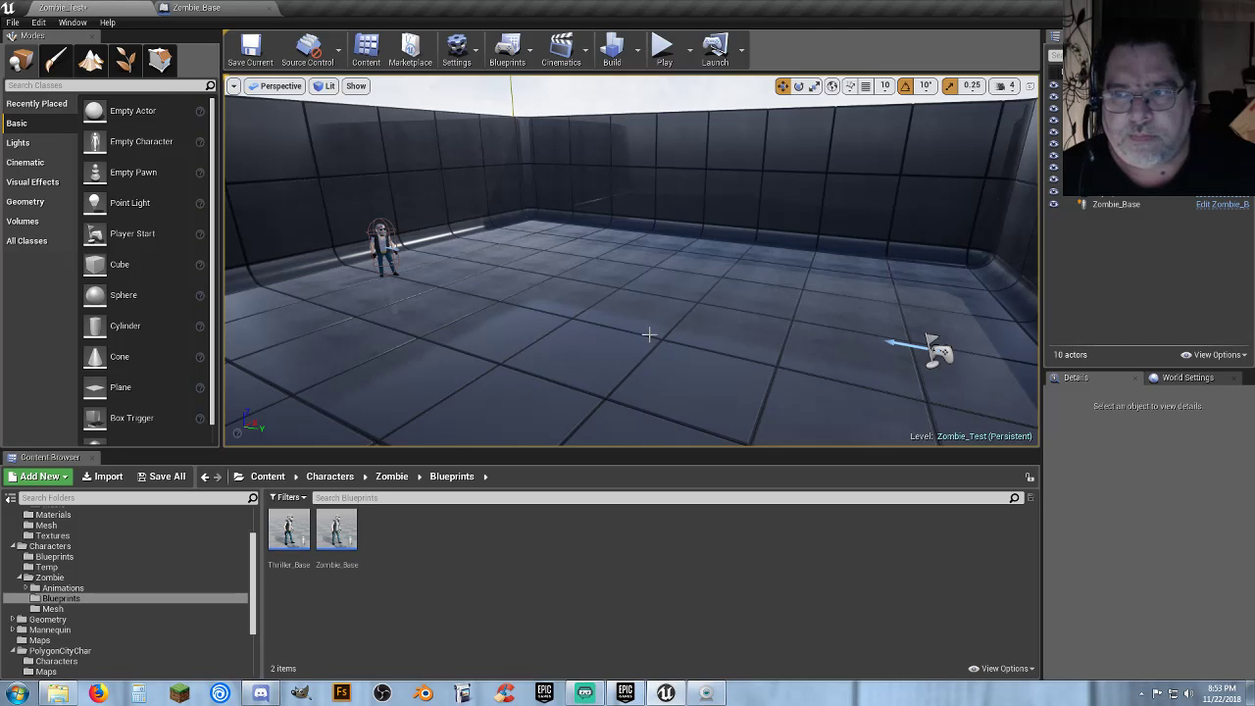
{"action": "mouse_move", "coordinate": [649, 334]}
{"action": "right_mouse_down"}
{"action": "mouse_move", "coordinate": [578, 348]}
{"action": "mouse_move", "coordinate": [679, 317]}
{"action": "mouse_move", "coordinate": [649, 335]}
{"action": "right_mouse_up"}
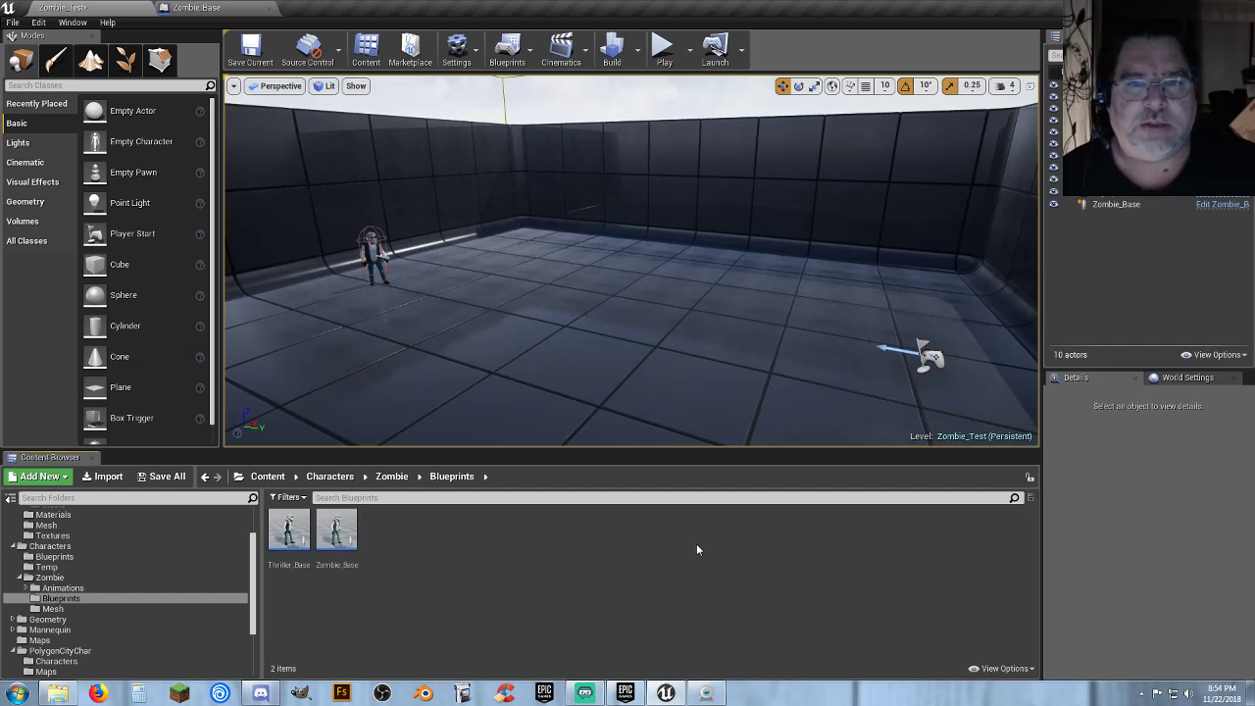
Play-test the Zombie_Test level: shoot the biker character in first-person view, let the zombie chase the player, and end the session.
{"action": "left_click", "coordinate": [664, 49]}
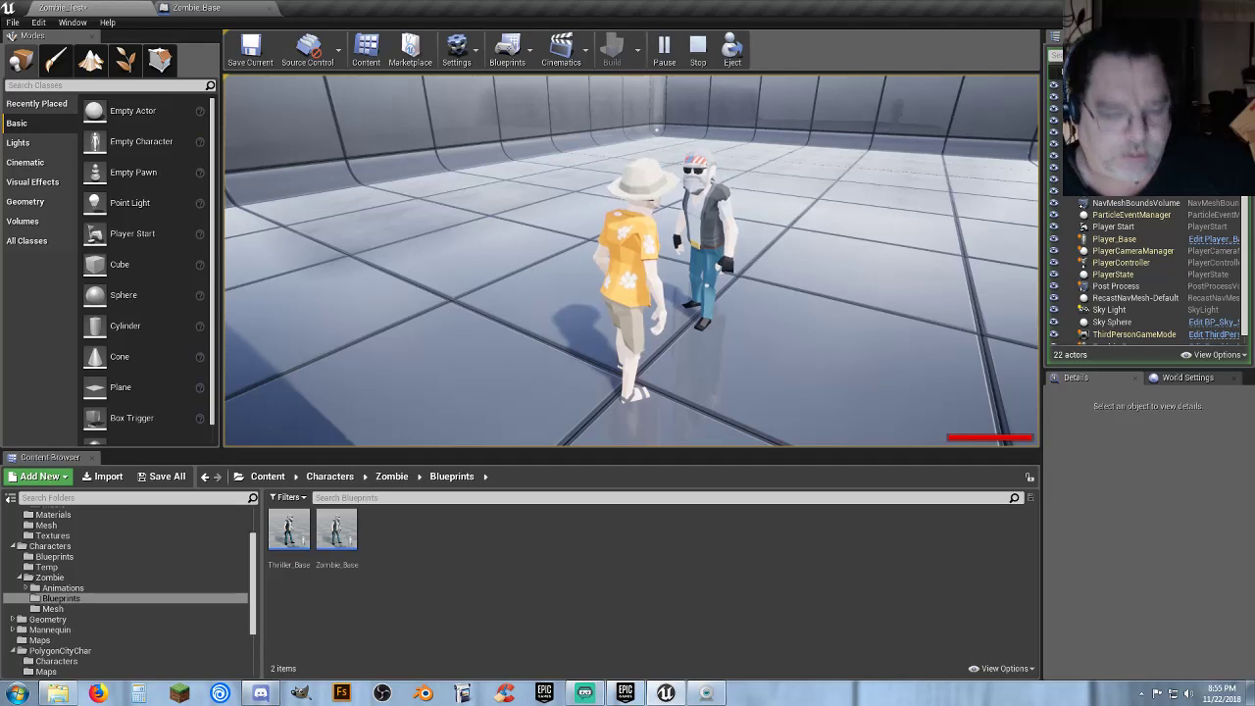
{"action": "key", "text": "v"}
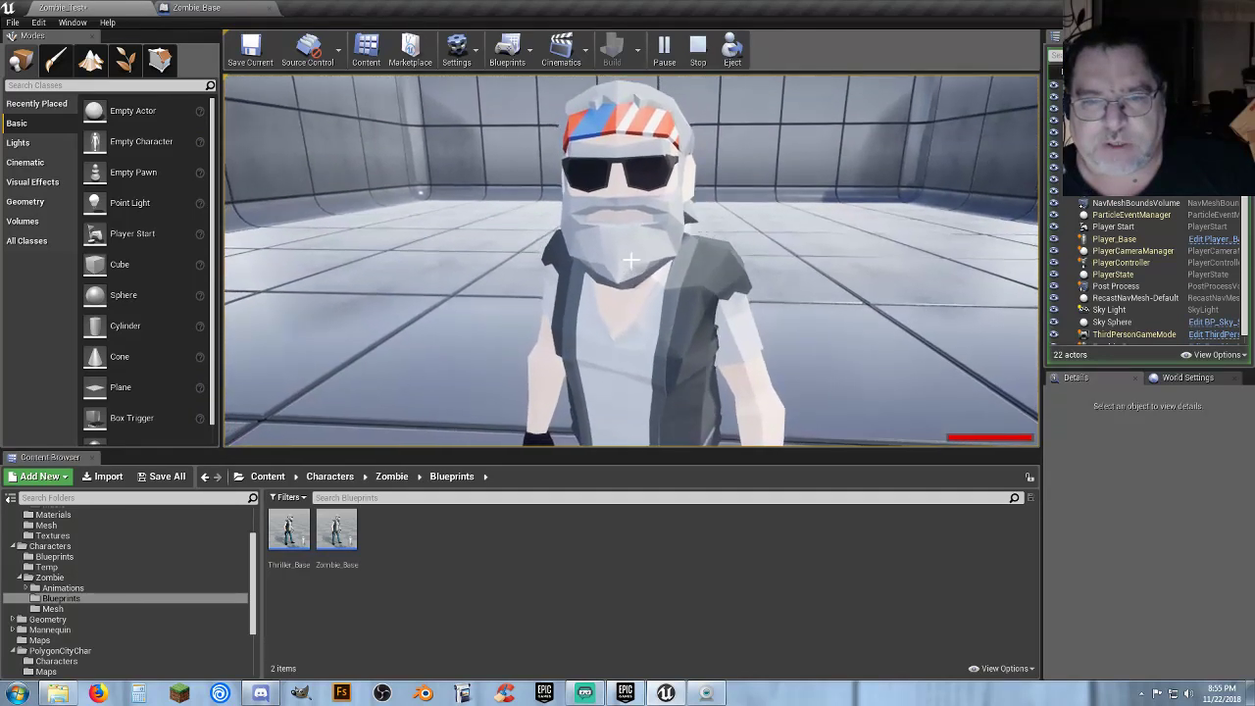
{"action": "left_click", "coordinate": [632, 260]}
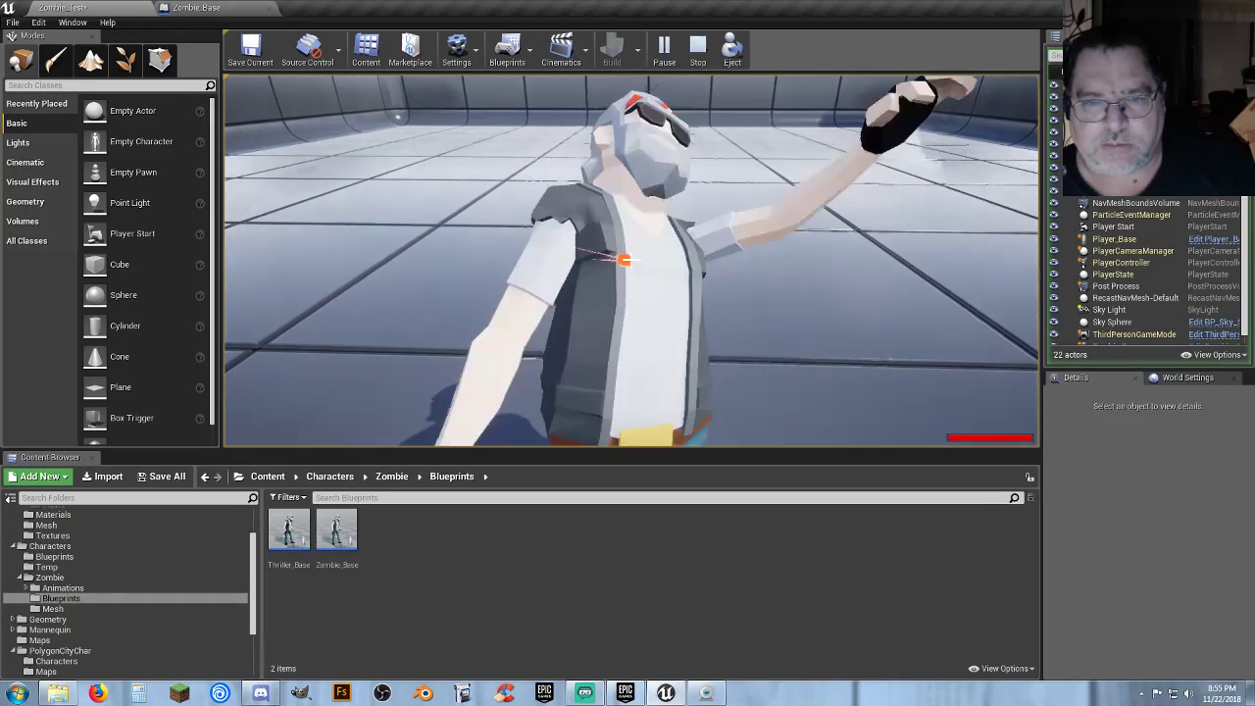
{"action": "key", "text": "v"}
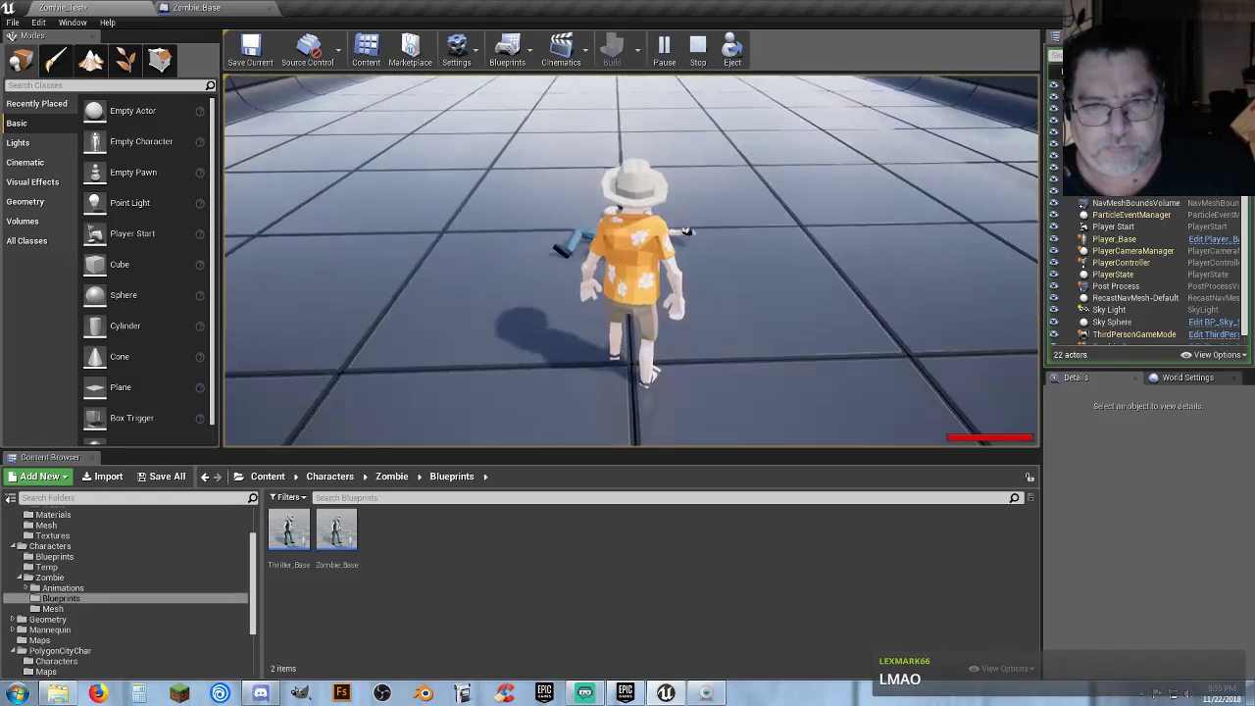
{"action": "key", "text": "a"}
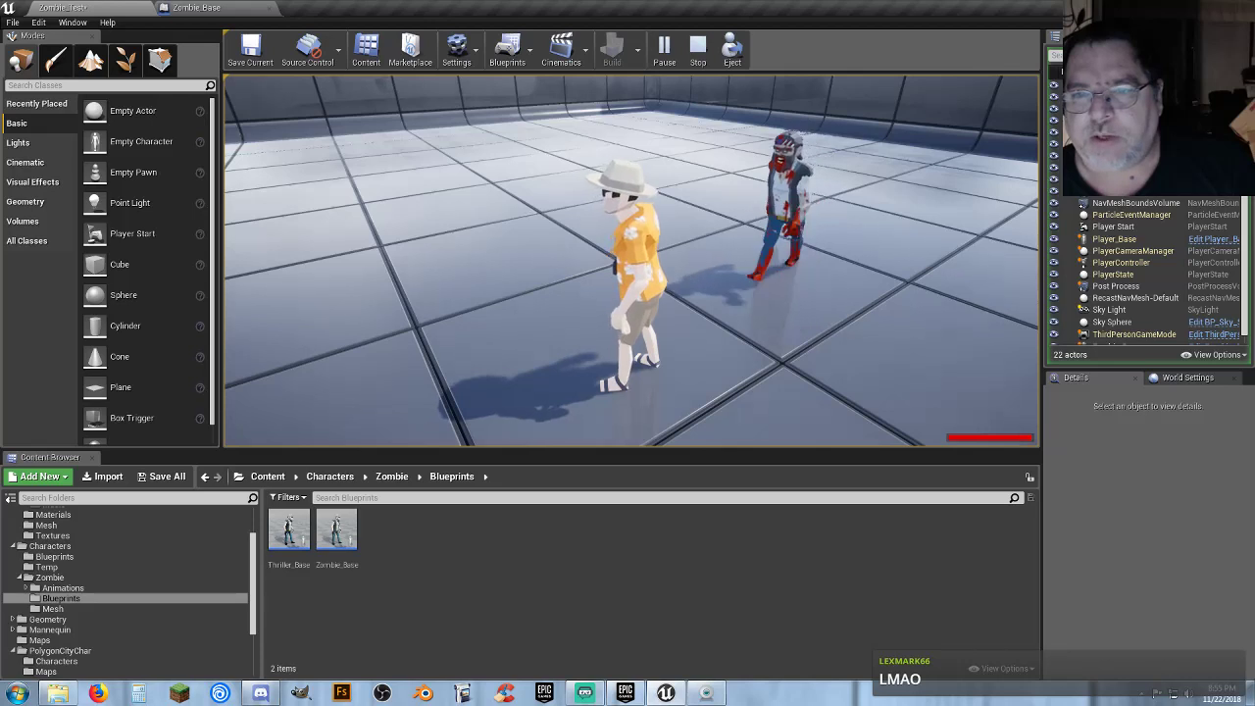
{"action": "key", "text": "a"}
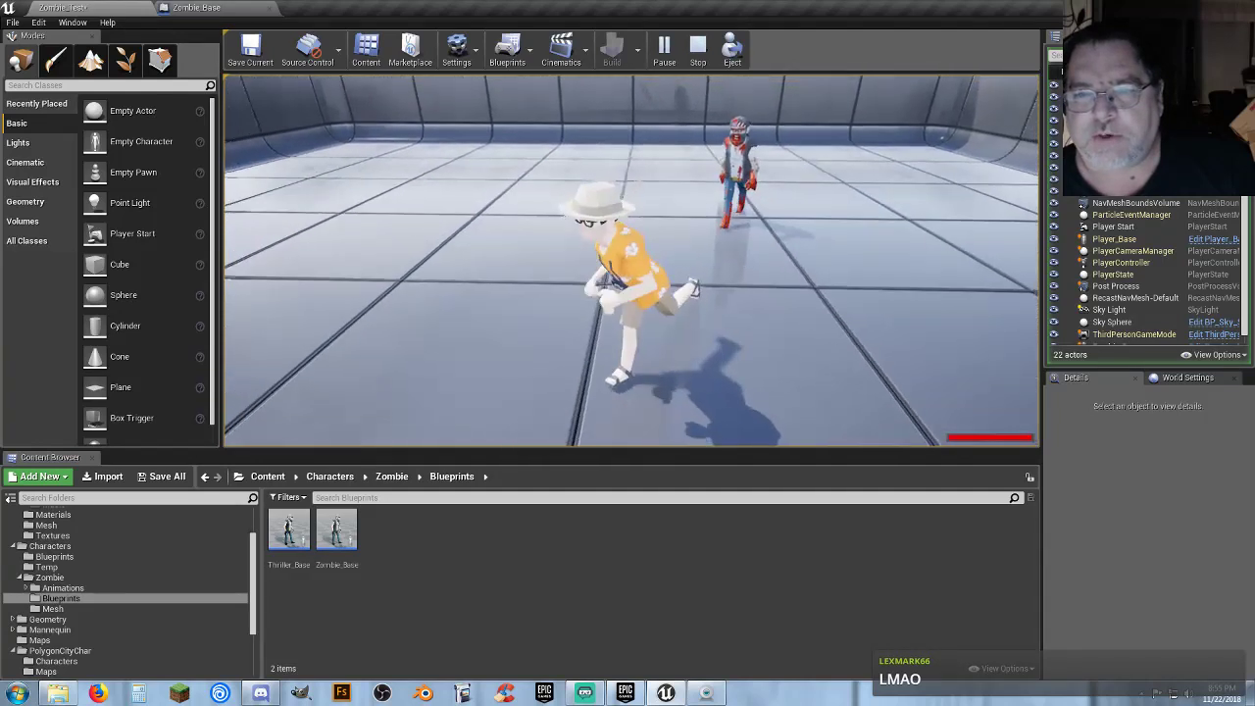
{"action": "key", "text": "a"}
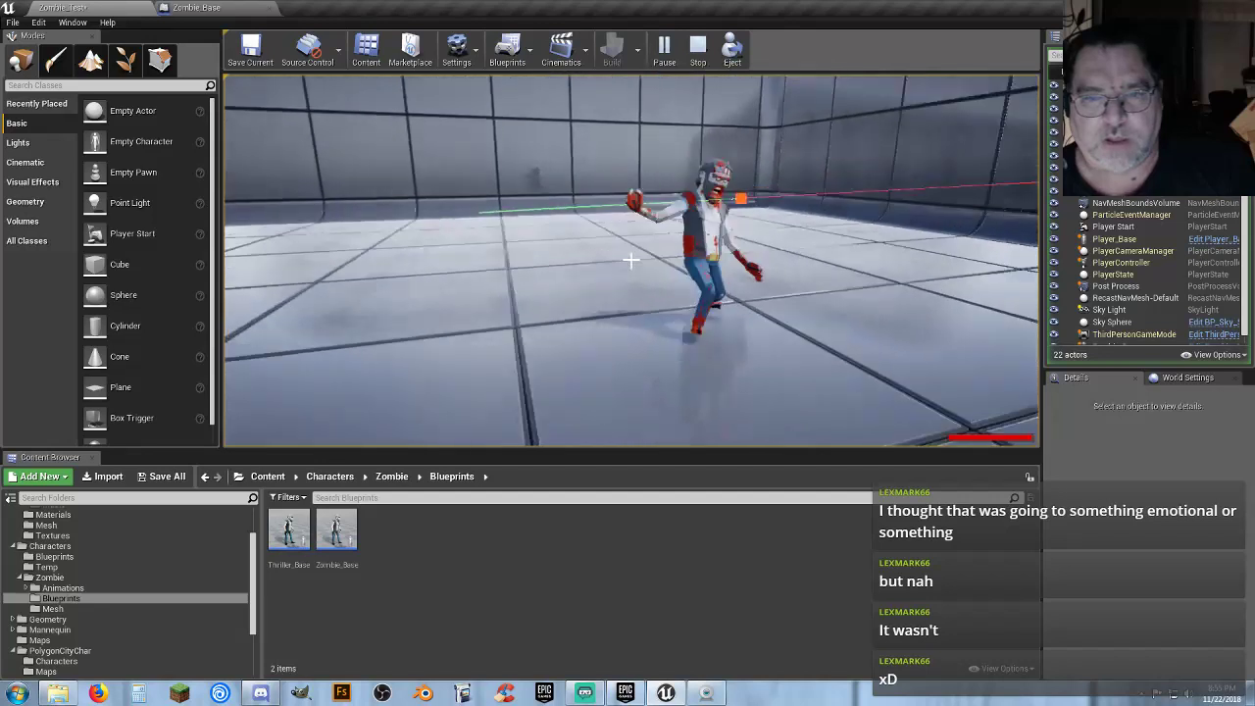
{"action": "key", "text": "Escape"}
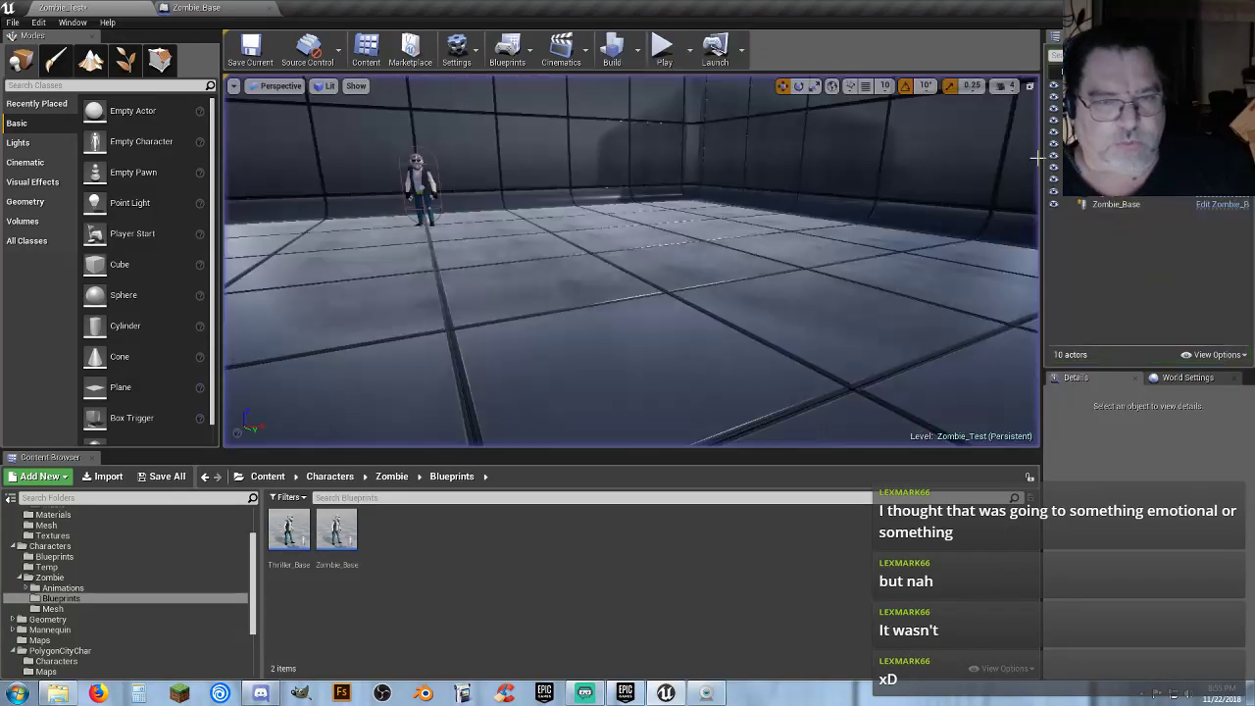
Review the damage, revive, death and pawn-sensing logic in the Zombie_Base event graph, and close the blueprint.
{"action": "left_click", "coordinate": [194, 7]}
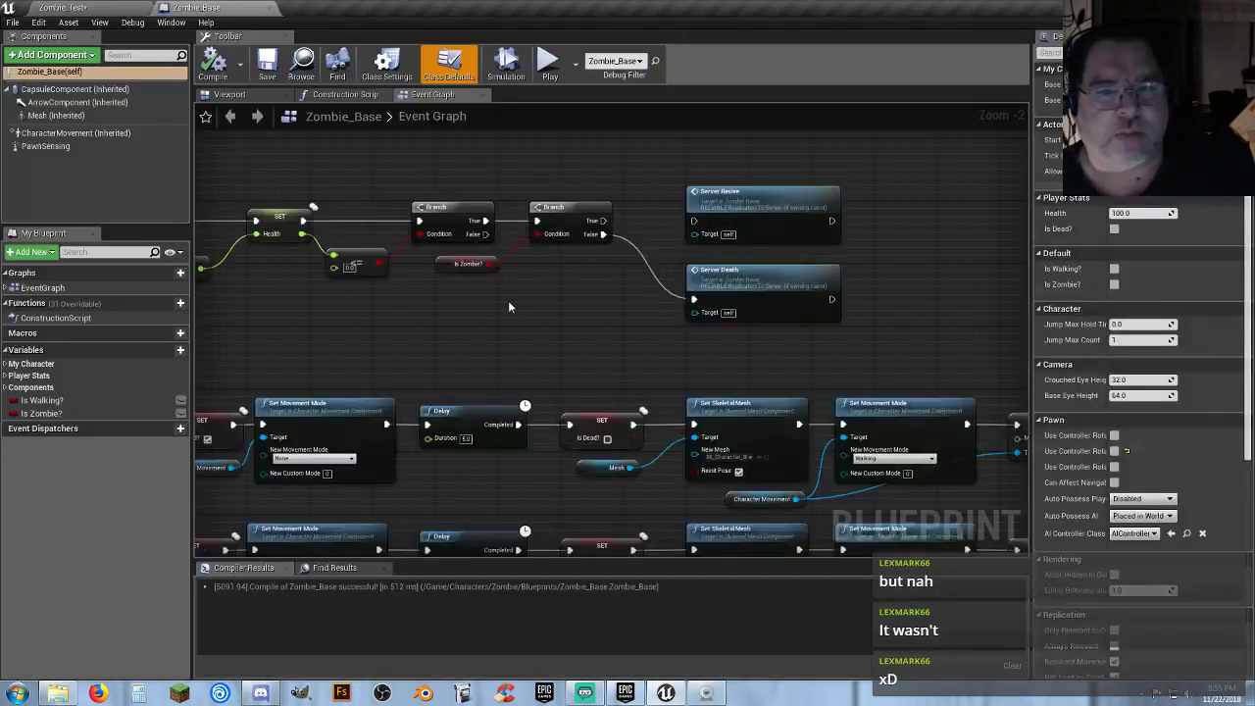
{"action": "right_click_drag", "start_coordinate": [467, 366], "coordinate": [662, 174]}
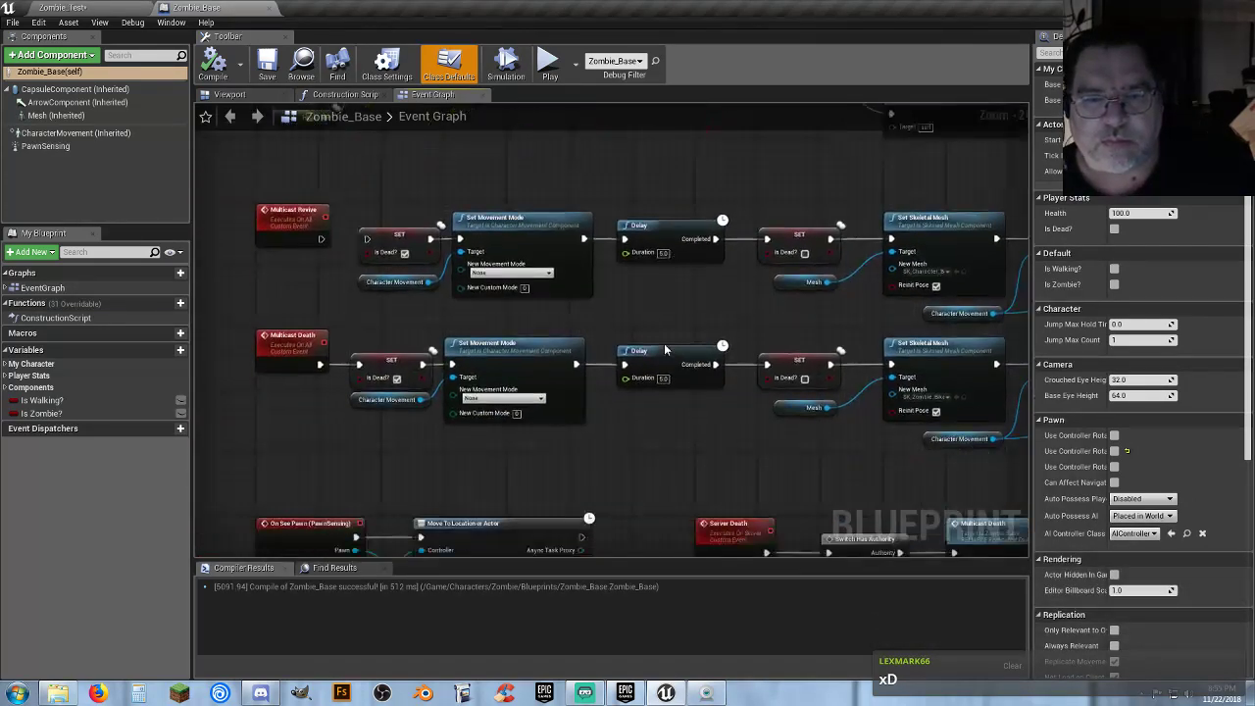
{"action": "right_click_drag", "start_coordinate": [654, 431], "coordinate": [643, 317]}
{"action": "right_click_drag", "start_coordinate": [628, 400], "coordinate": [630, 265]}
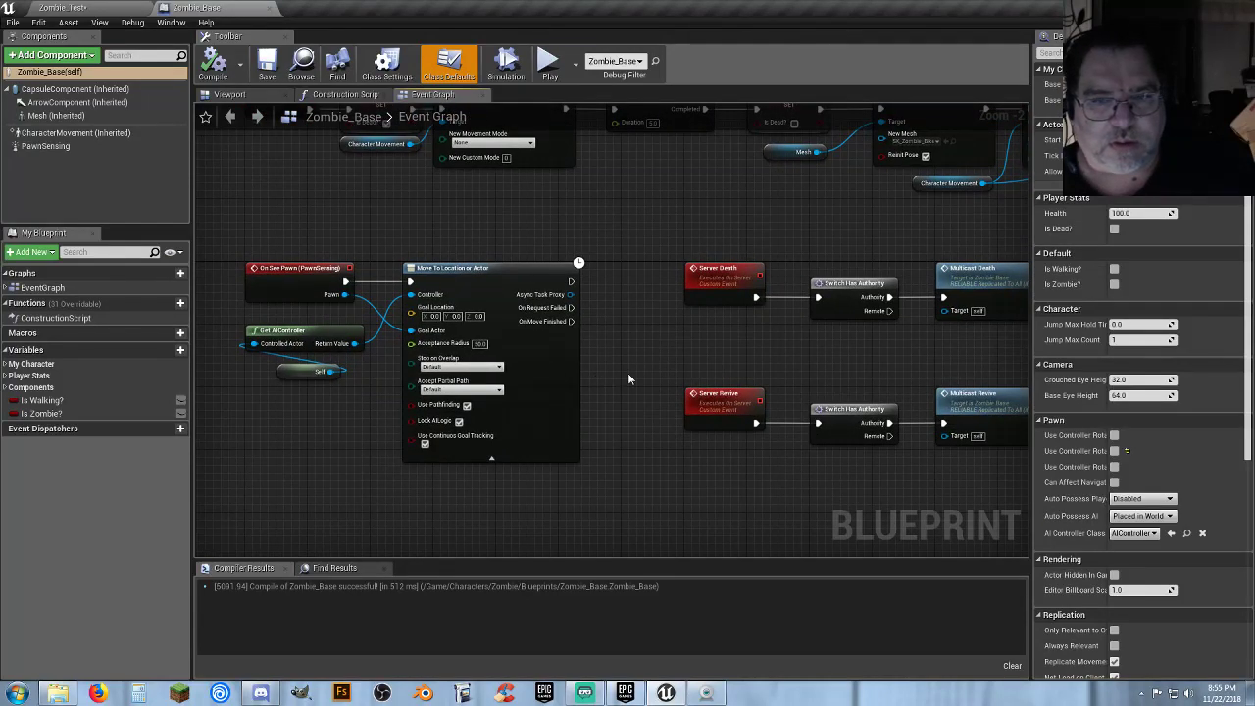
{"action": "right_click_drag", "start_coordinate": [627, 379], "coordinate": [478, 556]}
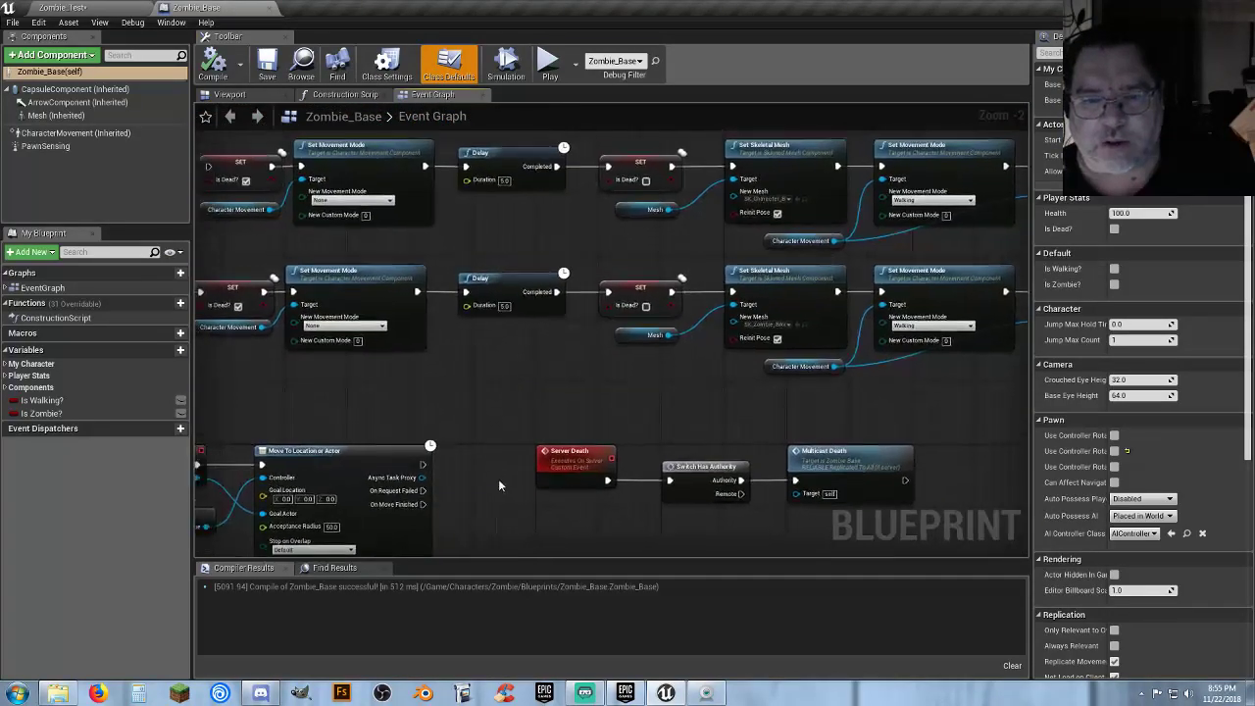
{"action": "right_click_drag", "start_coordinate": [501, 447], "coordinate": [610, 558]}
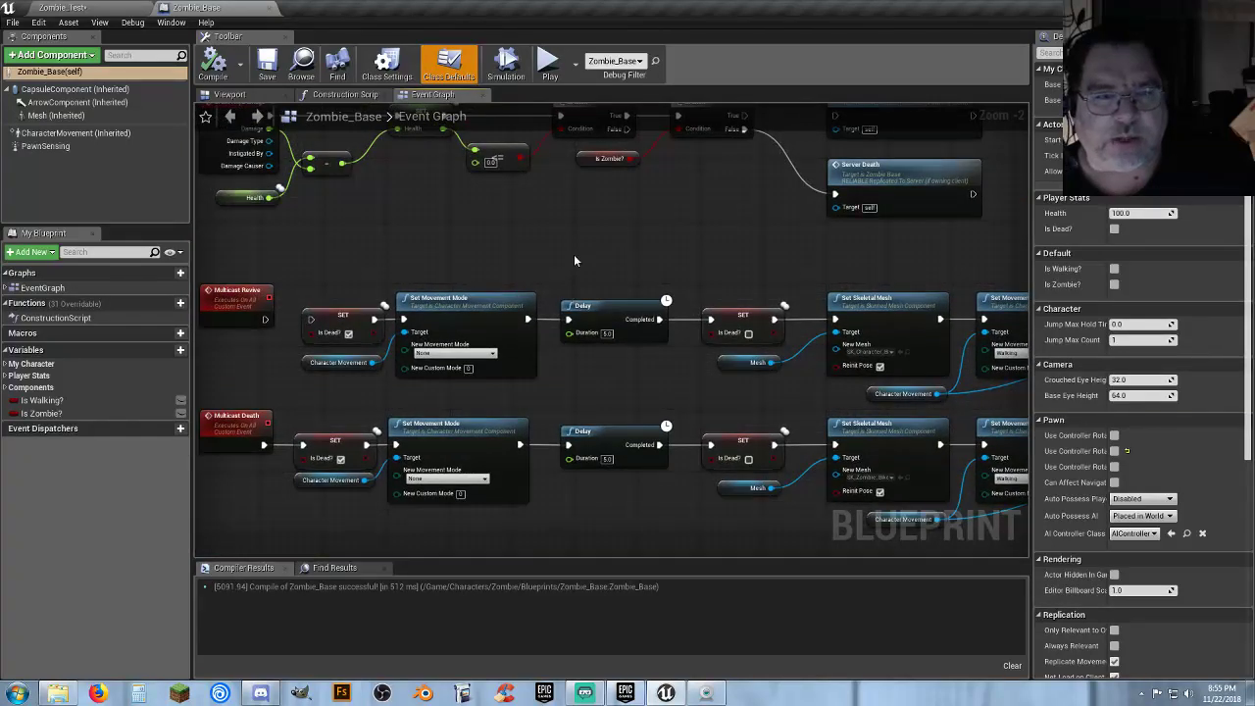
{"action": "right_click_drag", "start_coordinate": [575, 260], "coordinate": [600, 405]}
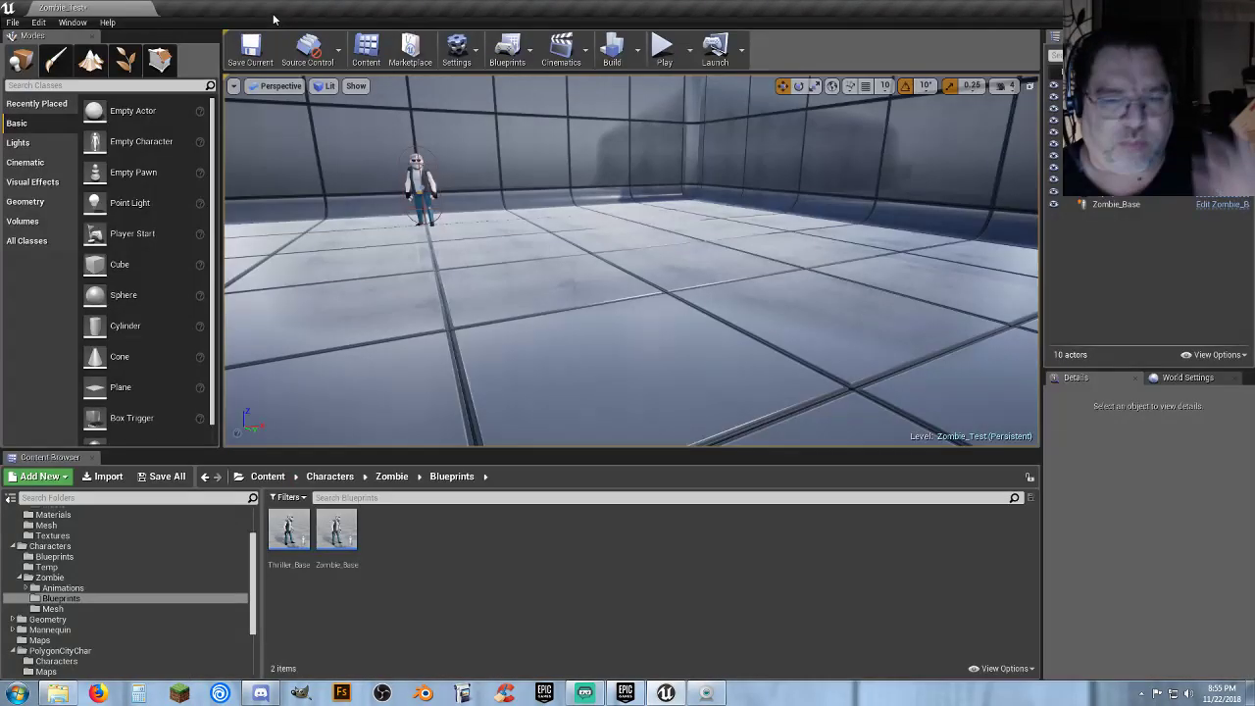
{"action": "left_click", "coordinate": [269, 8]}
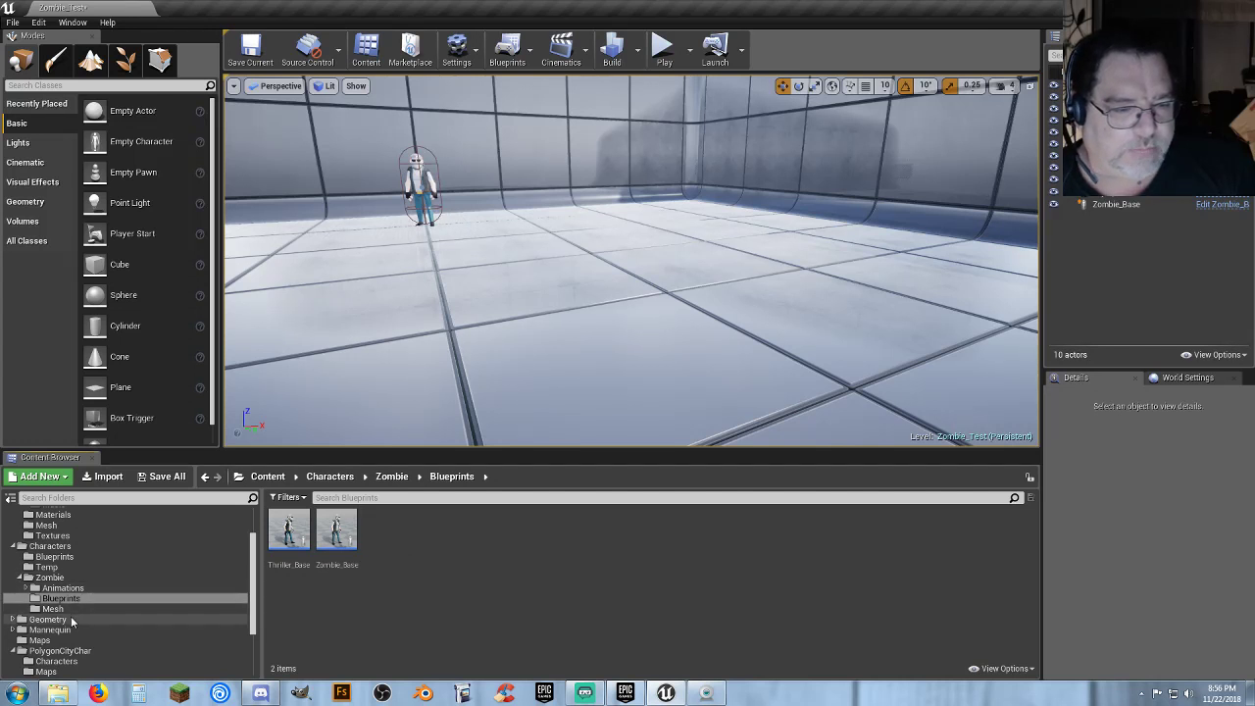
Open the Player_Base blueprint from Characters/Blueprints and set the LineTraceByChannel node's Draw Debug Type to None.
{"action": "left_click", "coordinate": [77, 557]}
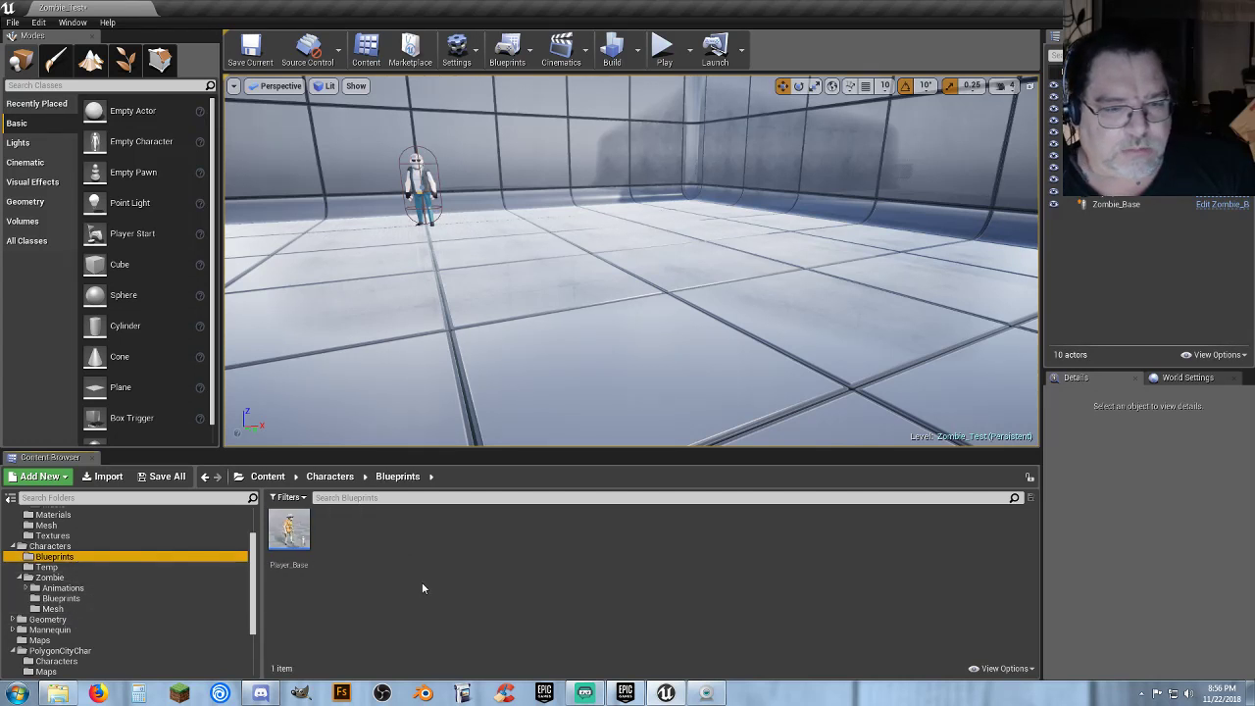
{"action": "double_click", "coordinate": [305, 532]}
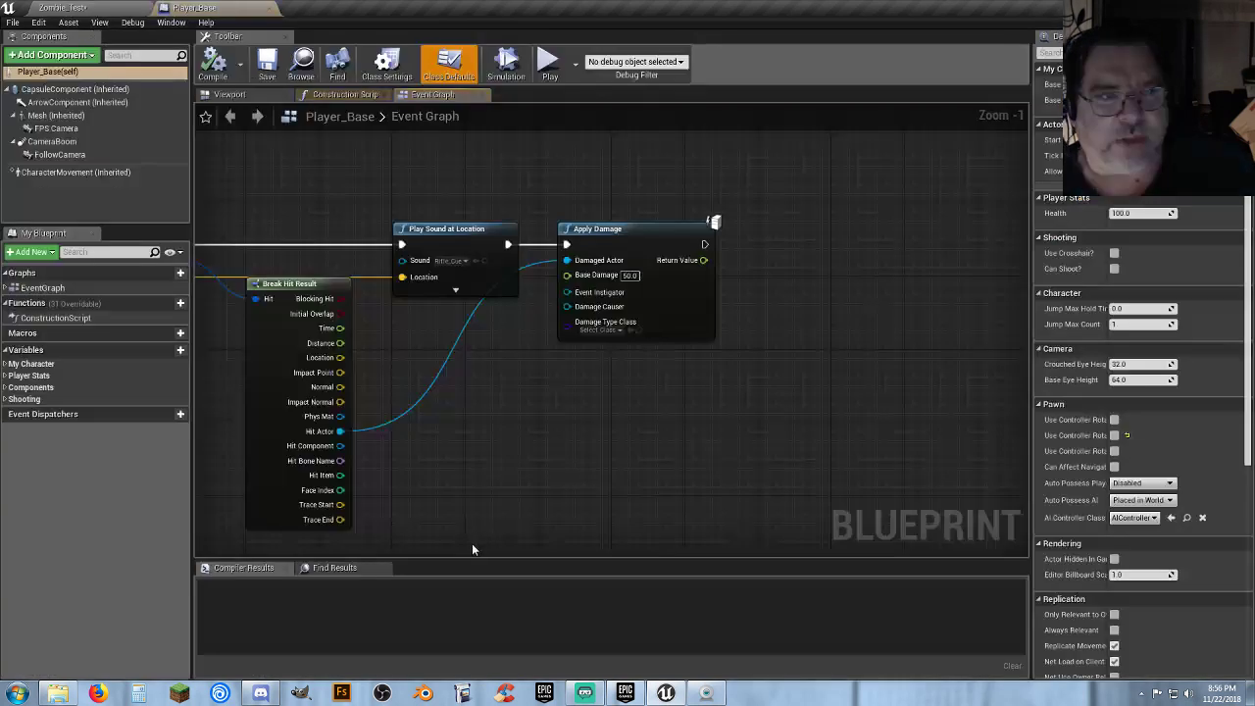
{"action": "right_click_drag", "start_coordinate": [470, 472], "coordinate": [575, 457]}
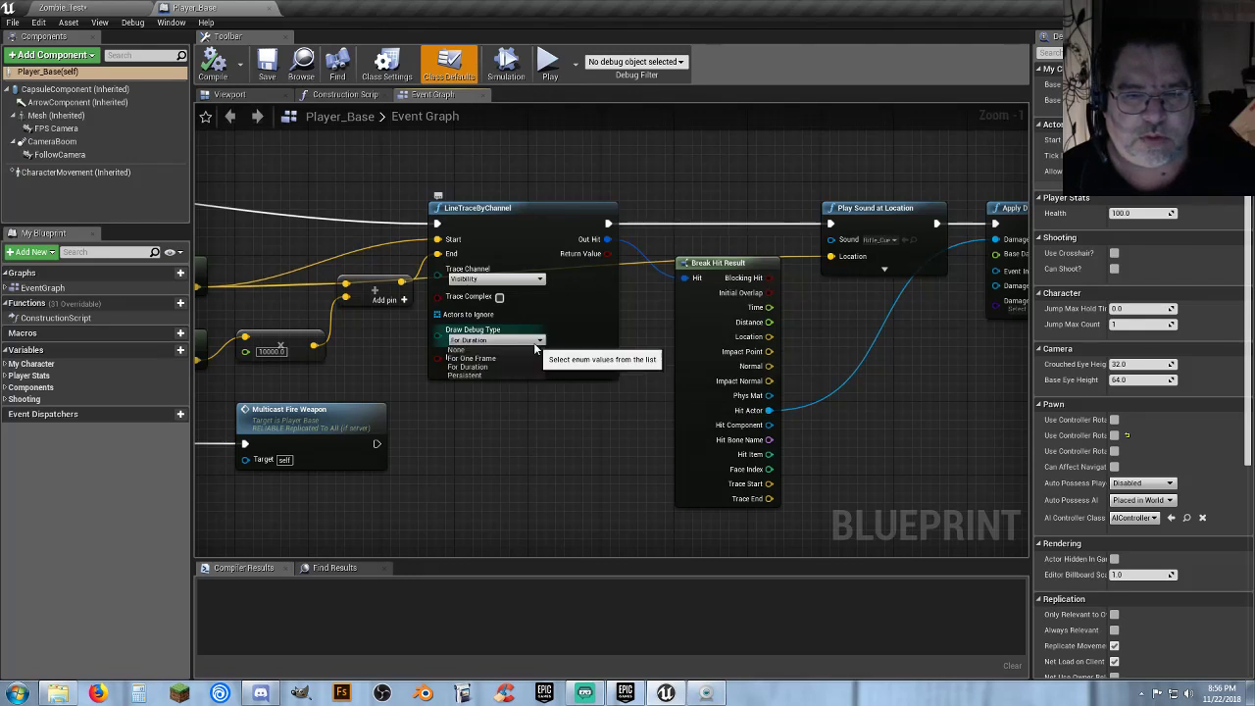
{"action": "left_click", "coordinate": [510, 341]}
{"action": "left_click", "coordinate": [473, 350]}
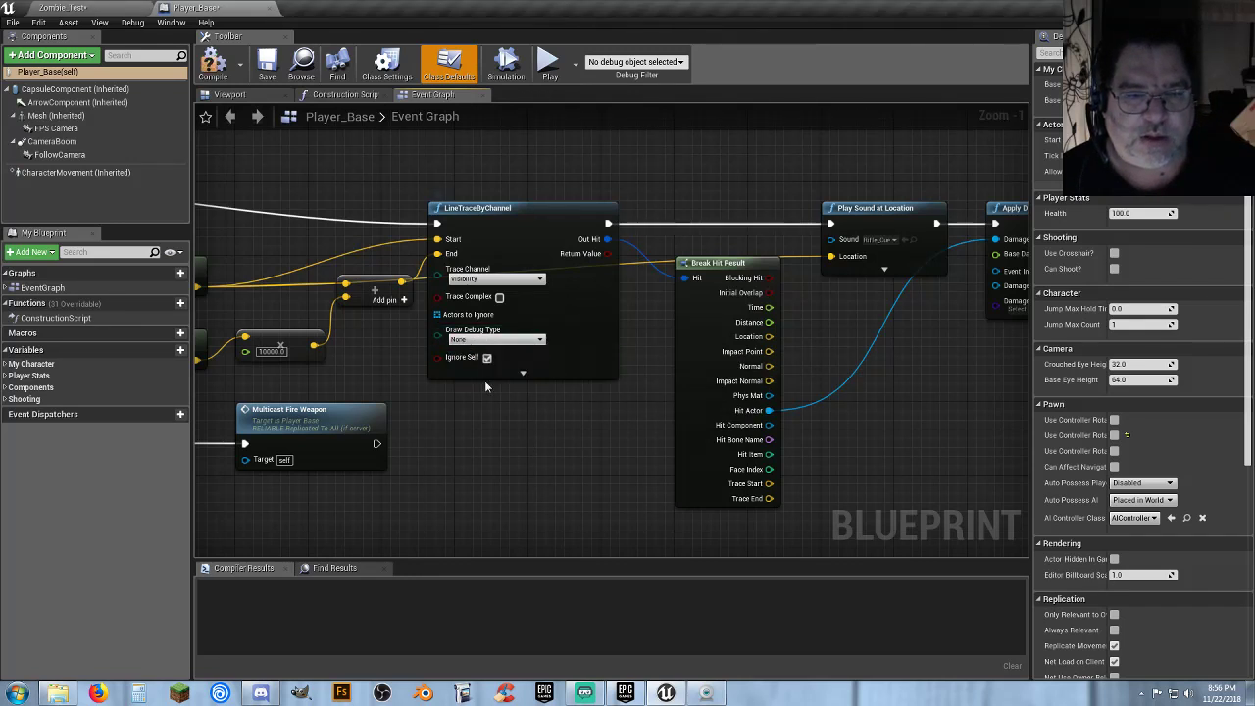
Compile and save the Player_Base blueprint, and close it.
{"action": "left_click", "coordinate": [215, 68]}
{"action": "left_click", "coordinate": [263, 62]}
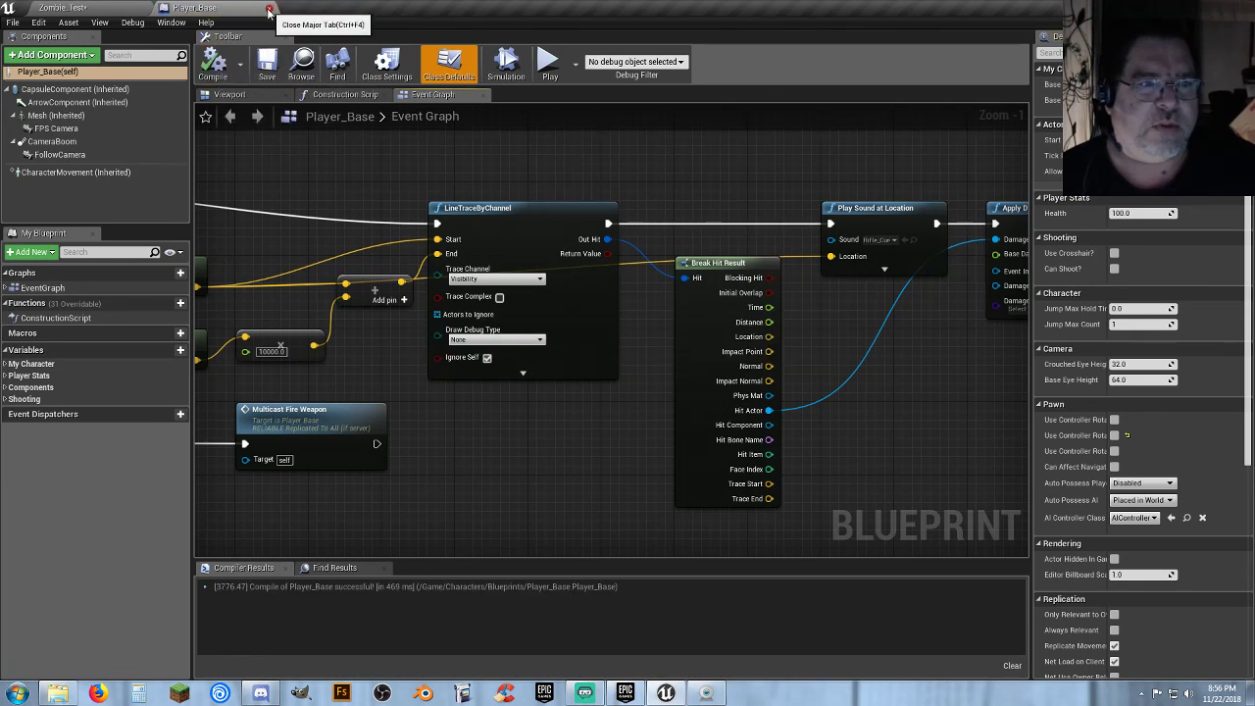
{"action": "left_click", "coordinate": [268, 10]}
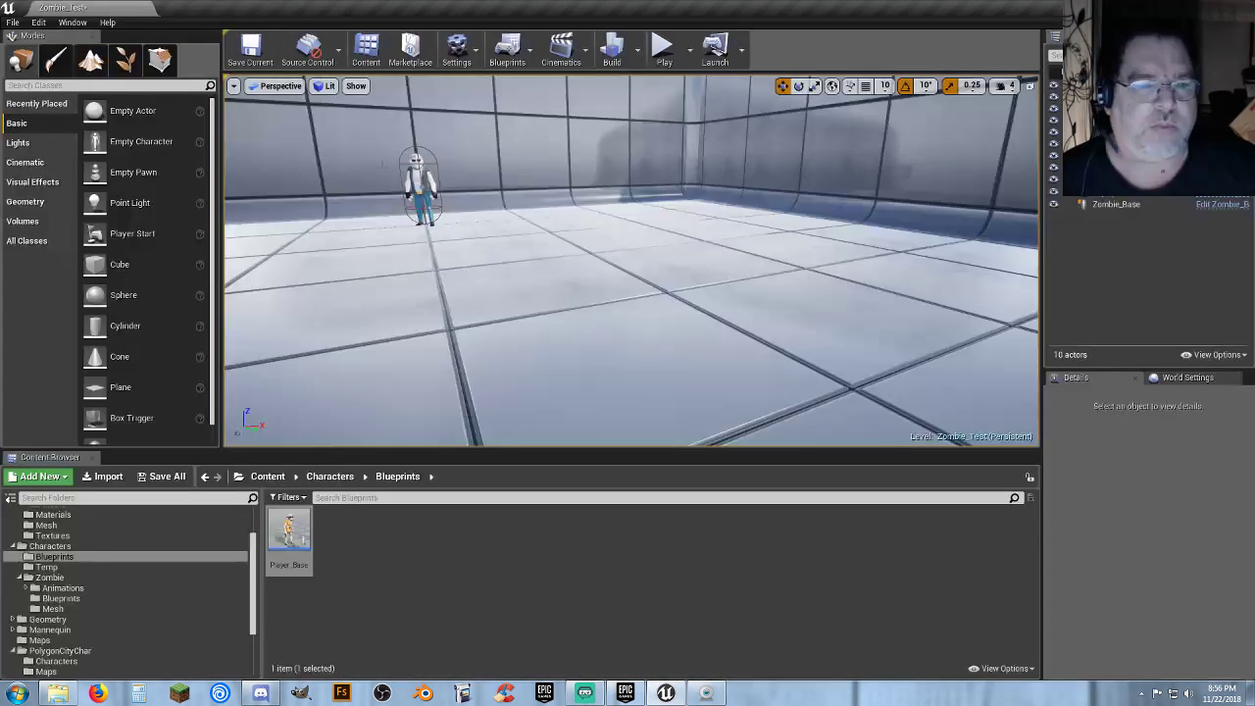
Play-test shooting without the debug trace: shoot the biker, inspect his body, shoot him in zombie form, and end the session.
{"action": "left_click", "coordinate": [664, 59]}
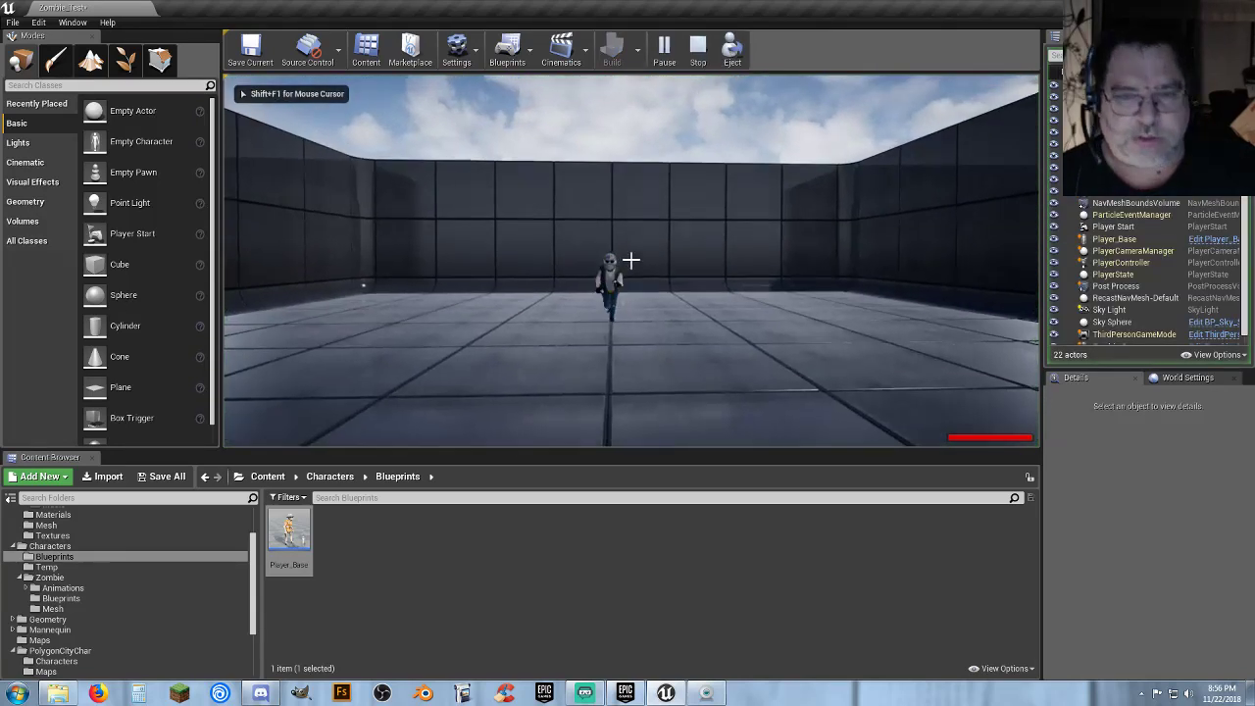
{"action": "key", "text": "a"}
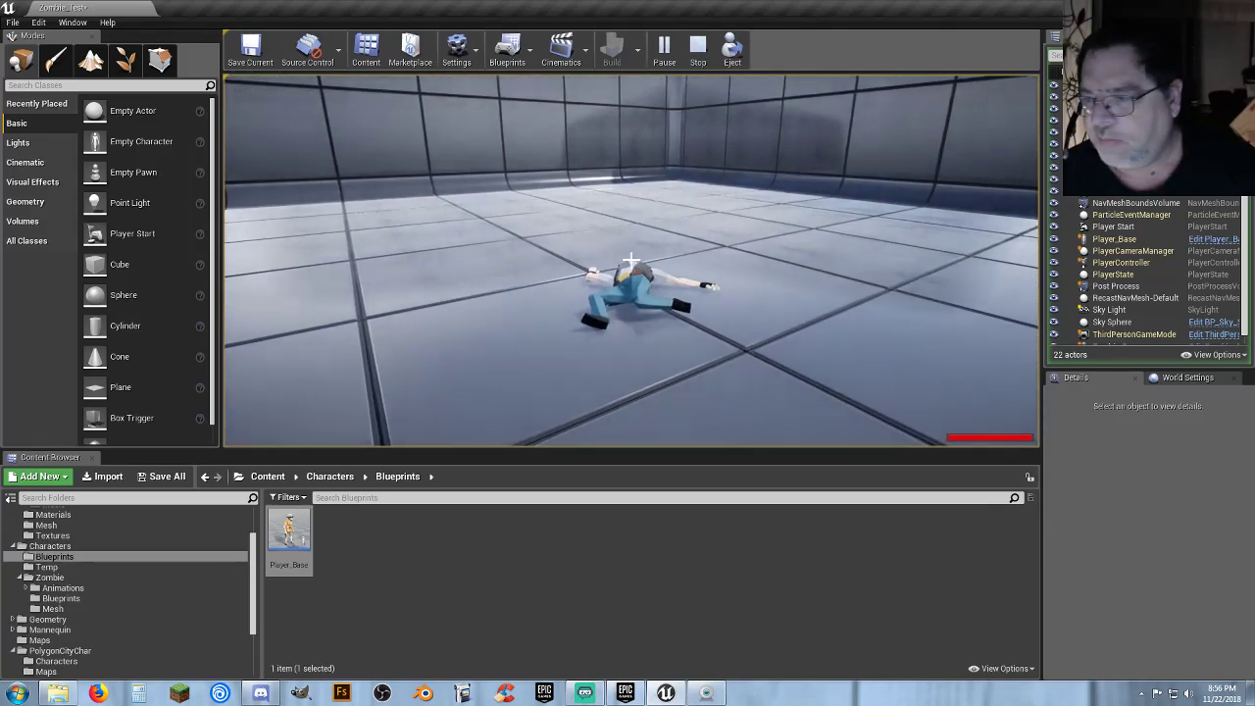
{"action": "key", "text": "w"}
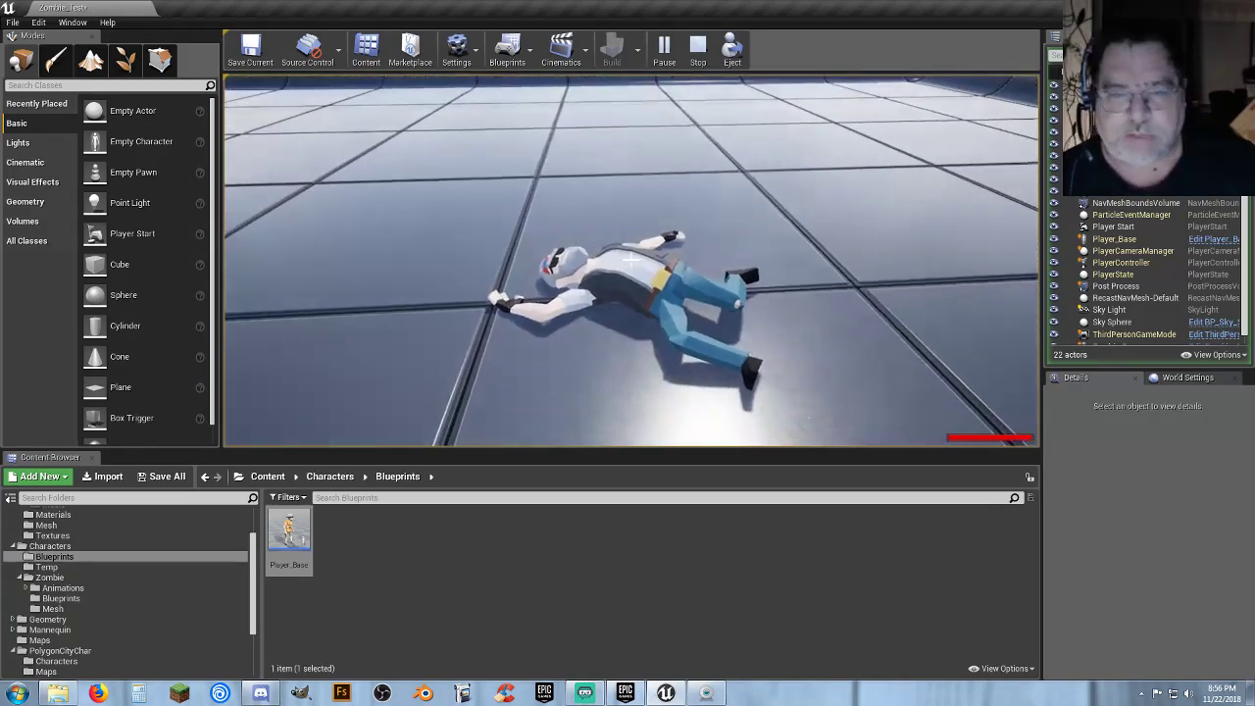
{"action": "key", "text": "s"}
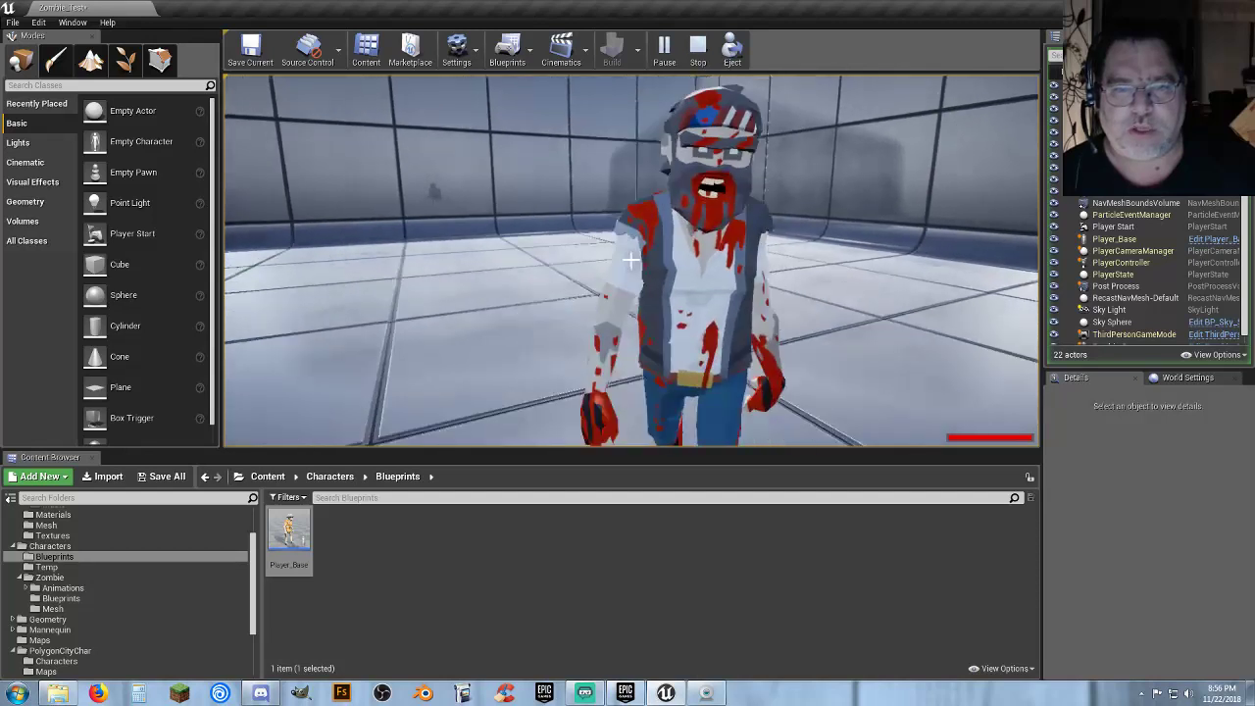
{"action": "key", "text": "s"}
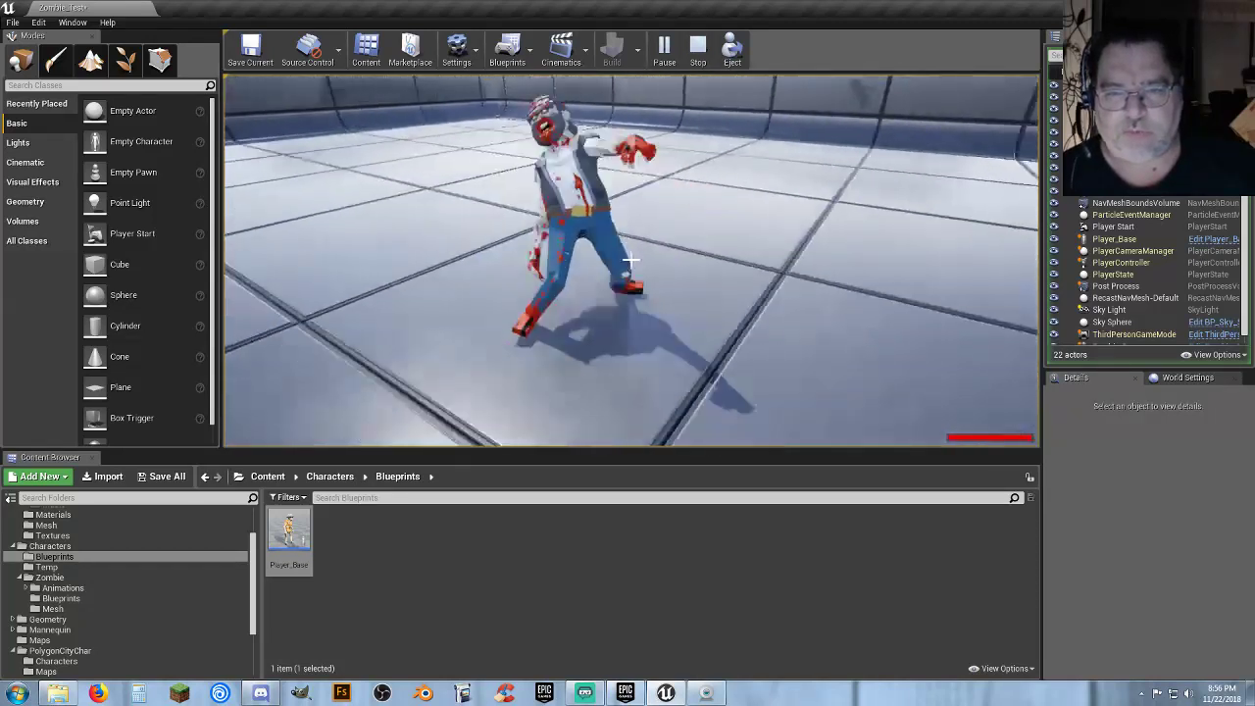
{"action": "left_click", "coordinate": [631, 259]}
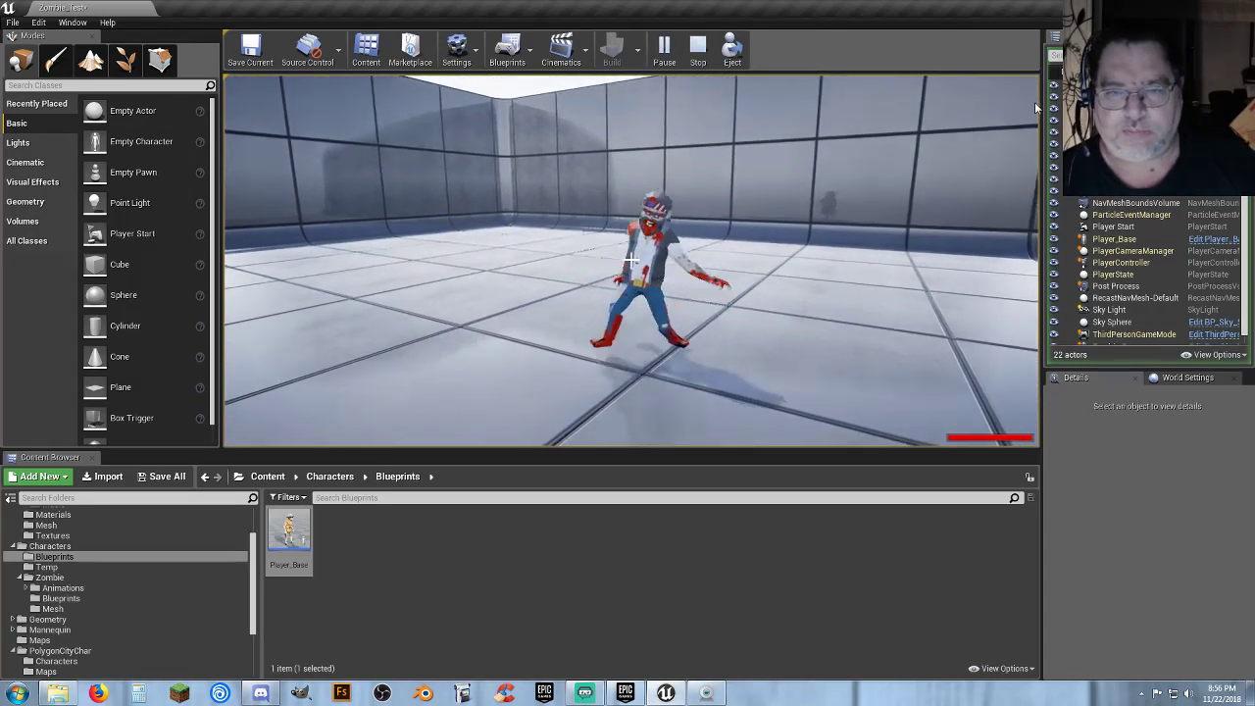
{"action": "key", "text": "Escape"}
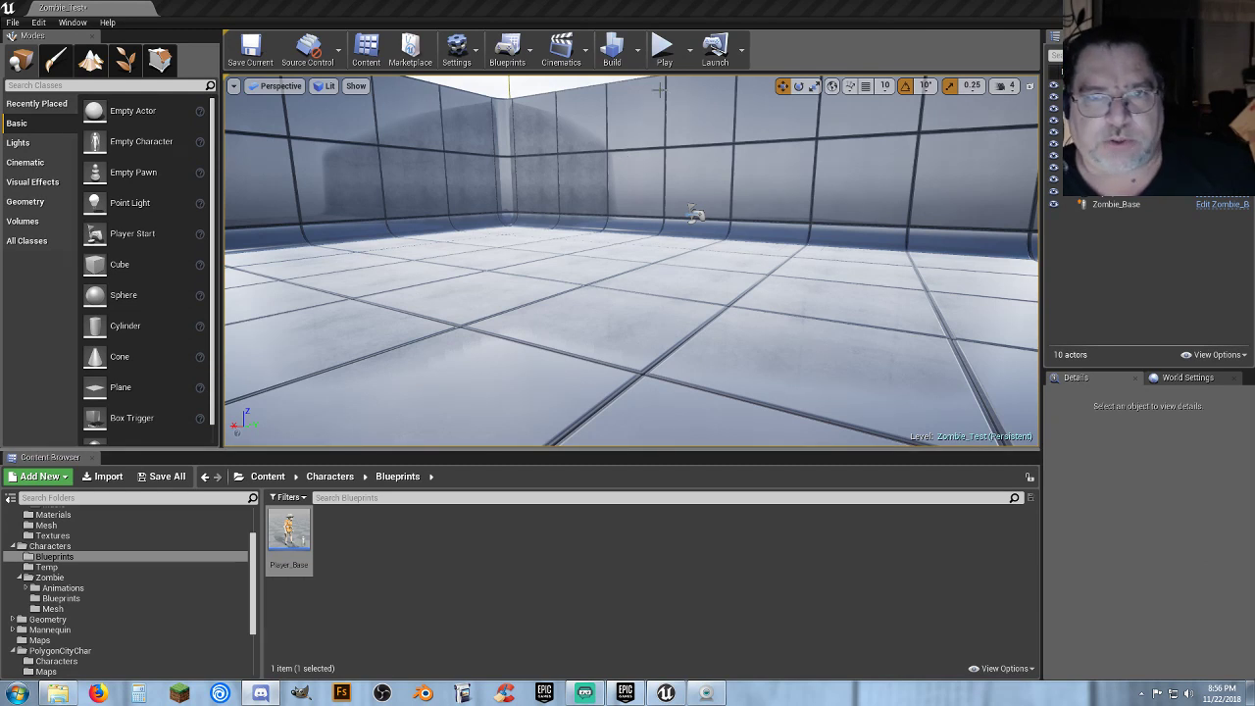
Play-test the zombie's pursuit: shoot the charging zombie, run the player around the arena until it catches up, and end the session.
{"action": "left_click", "coordinate": [659, 49]}
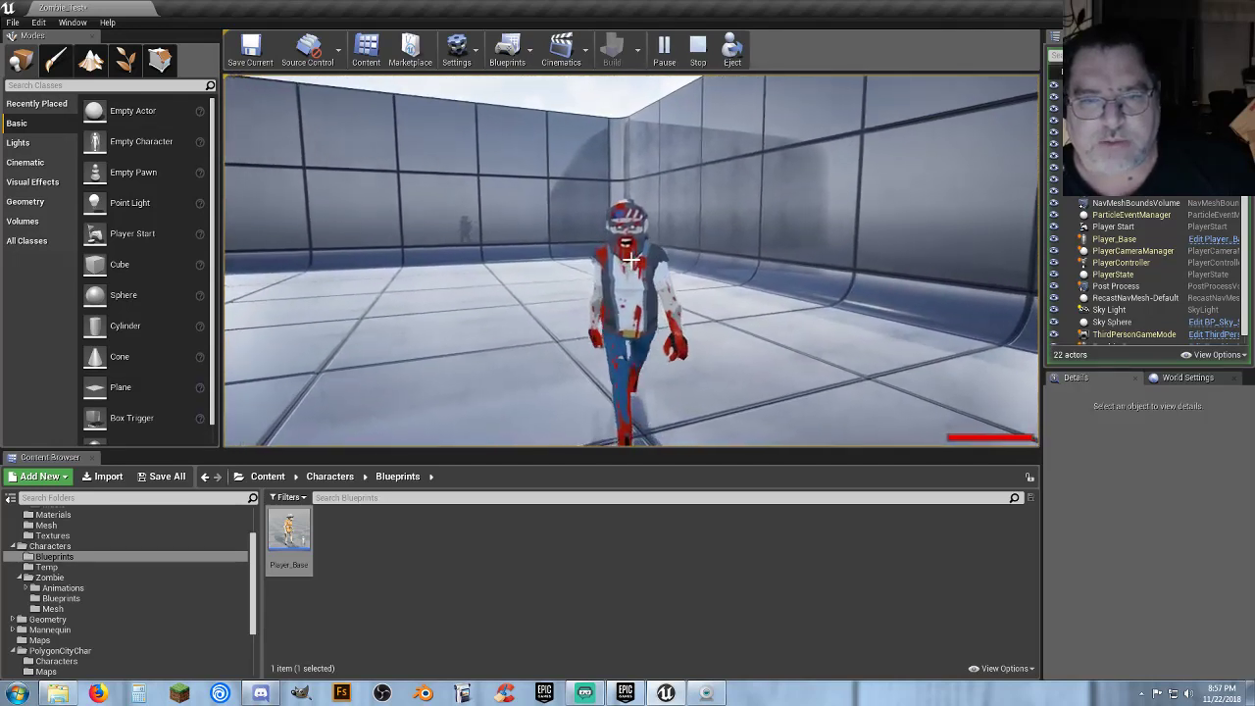
{"action": "left_click", "coordinate": [630, 260]}
{"action": "key", "text": "a"}
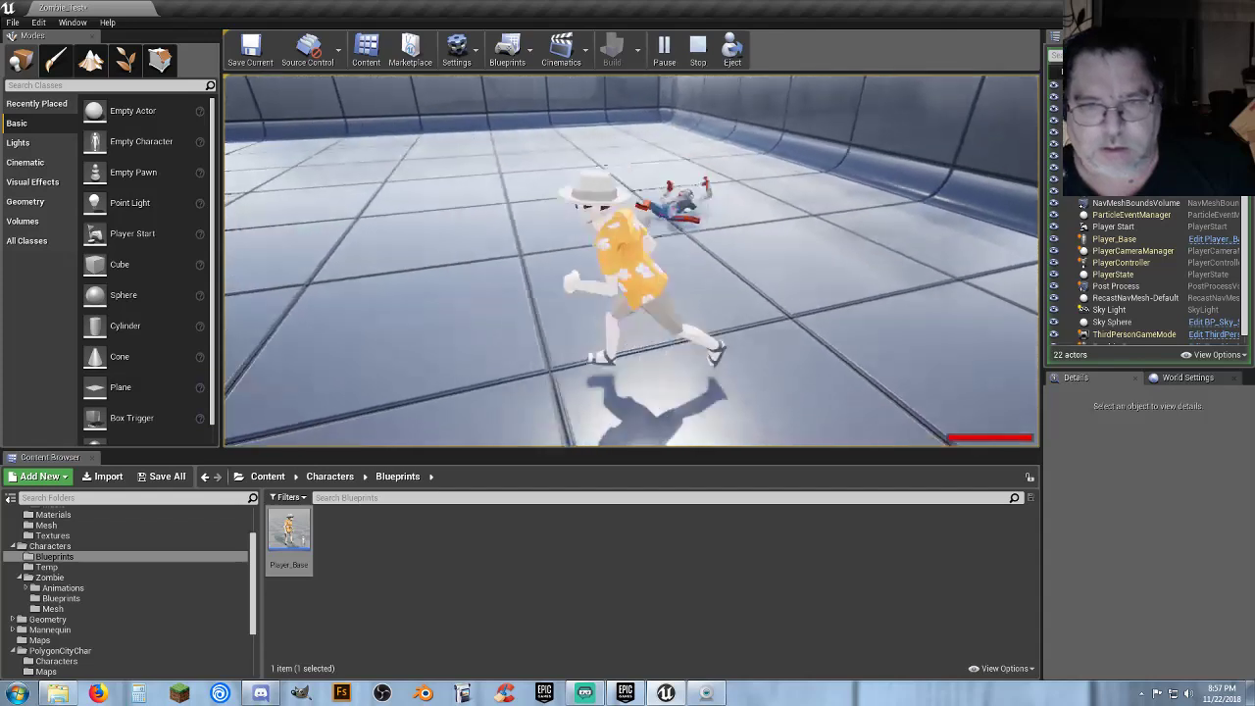
{"action": "key", "text": "w"}
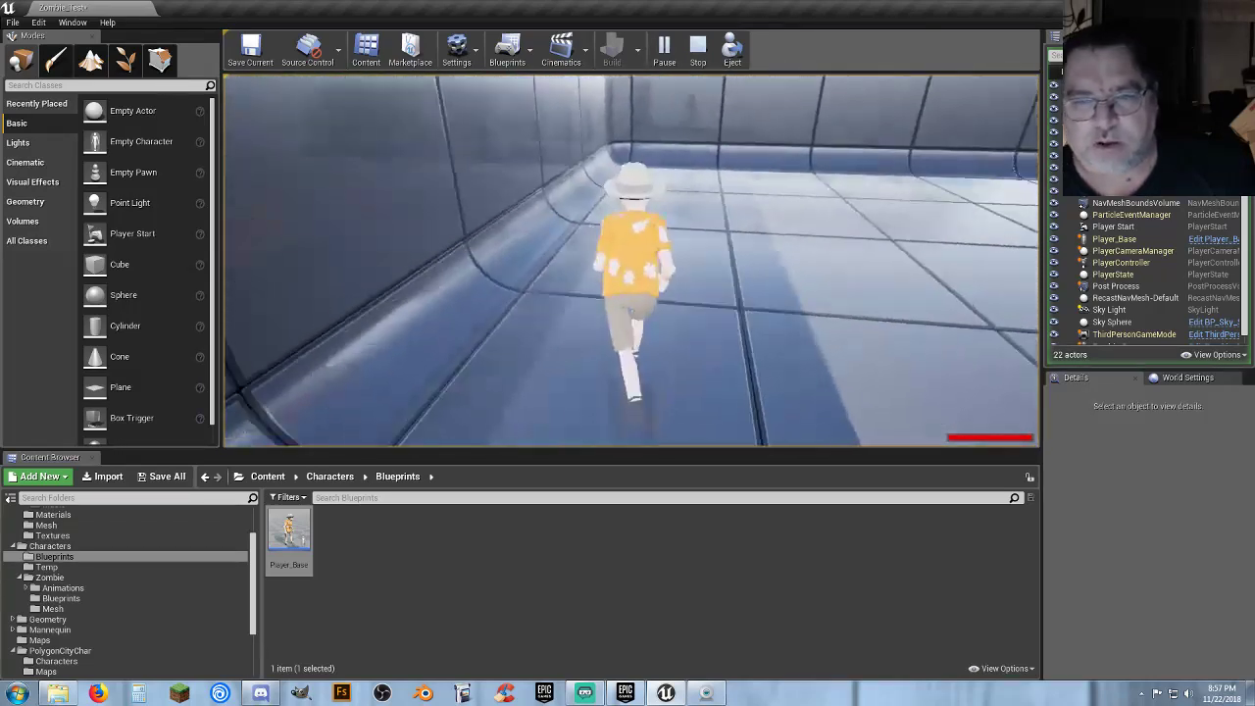
{"action": "key", "text": "w"}
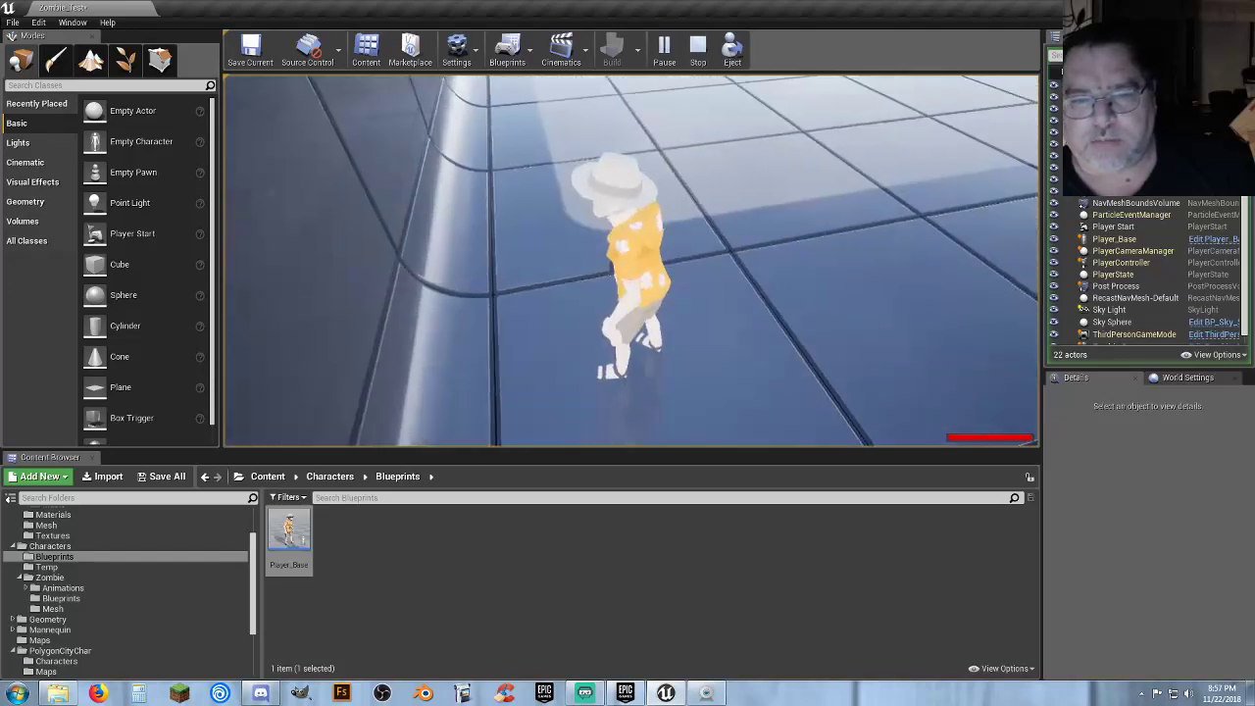
{"action": "key", "text": "w"}
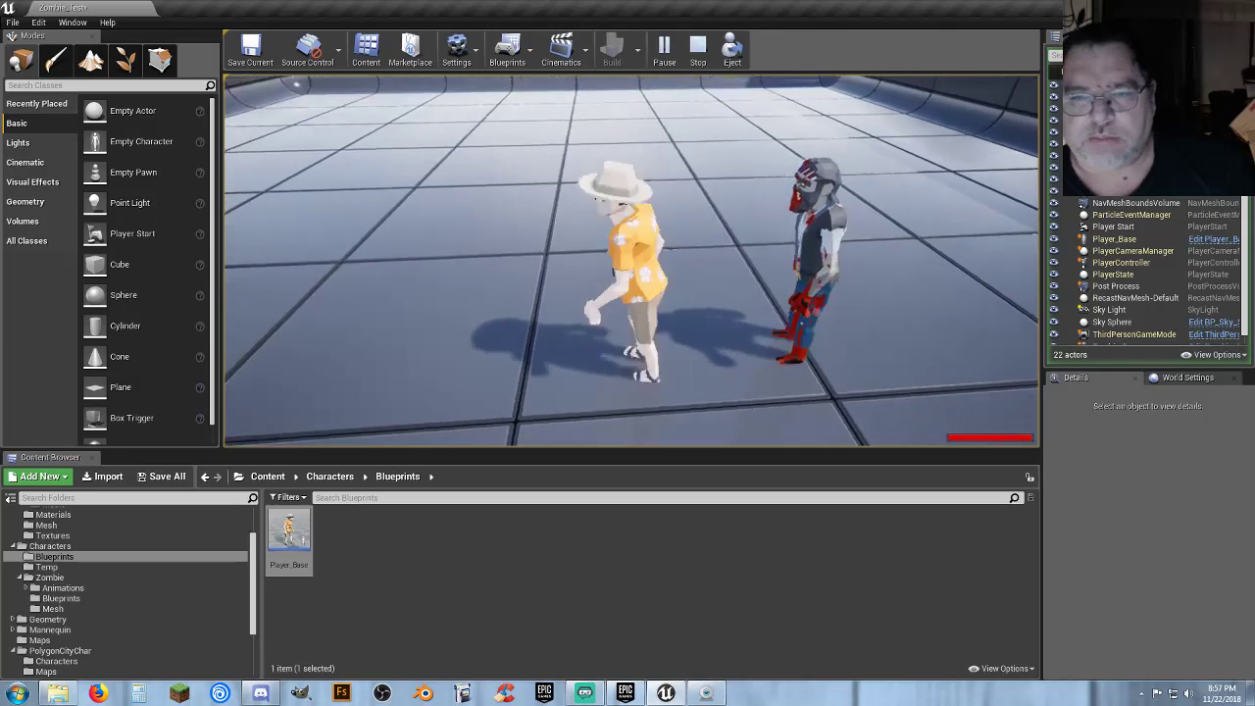
{"action": "key", "text": "Escape"}
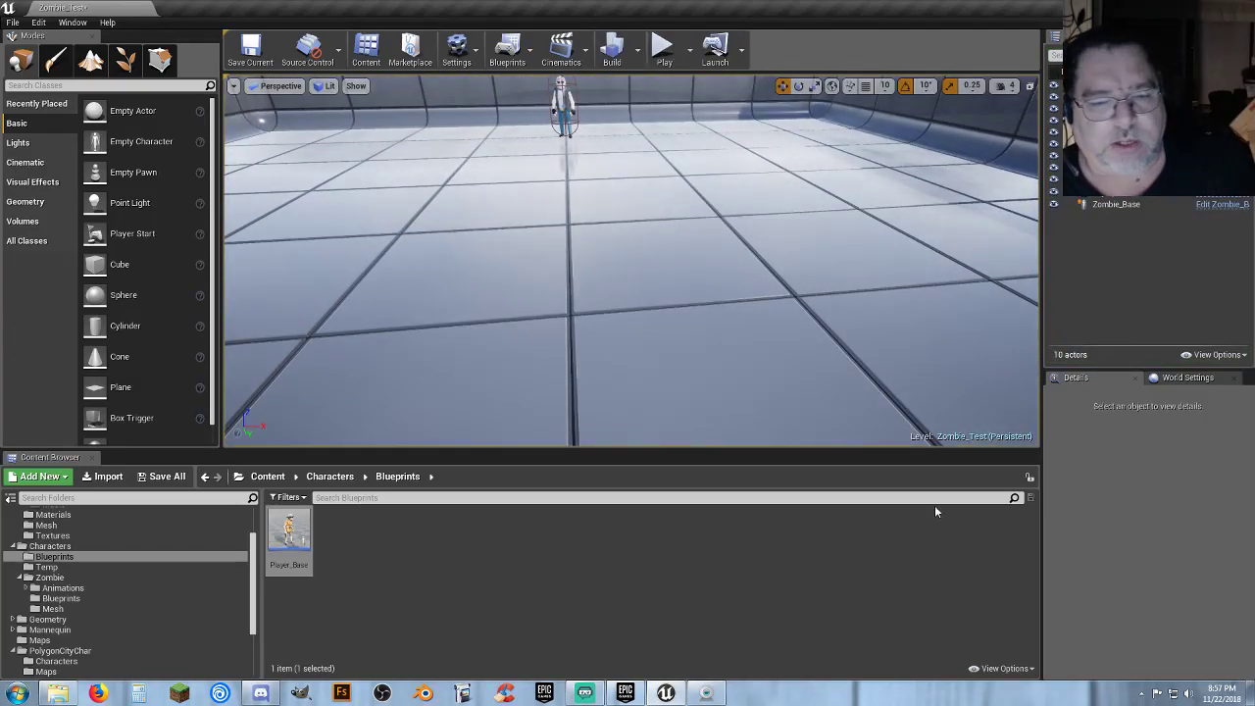
Save the modified Zombie_Test level.
{"action": "left_click", "coordinate": [736, 595]}
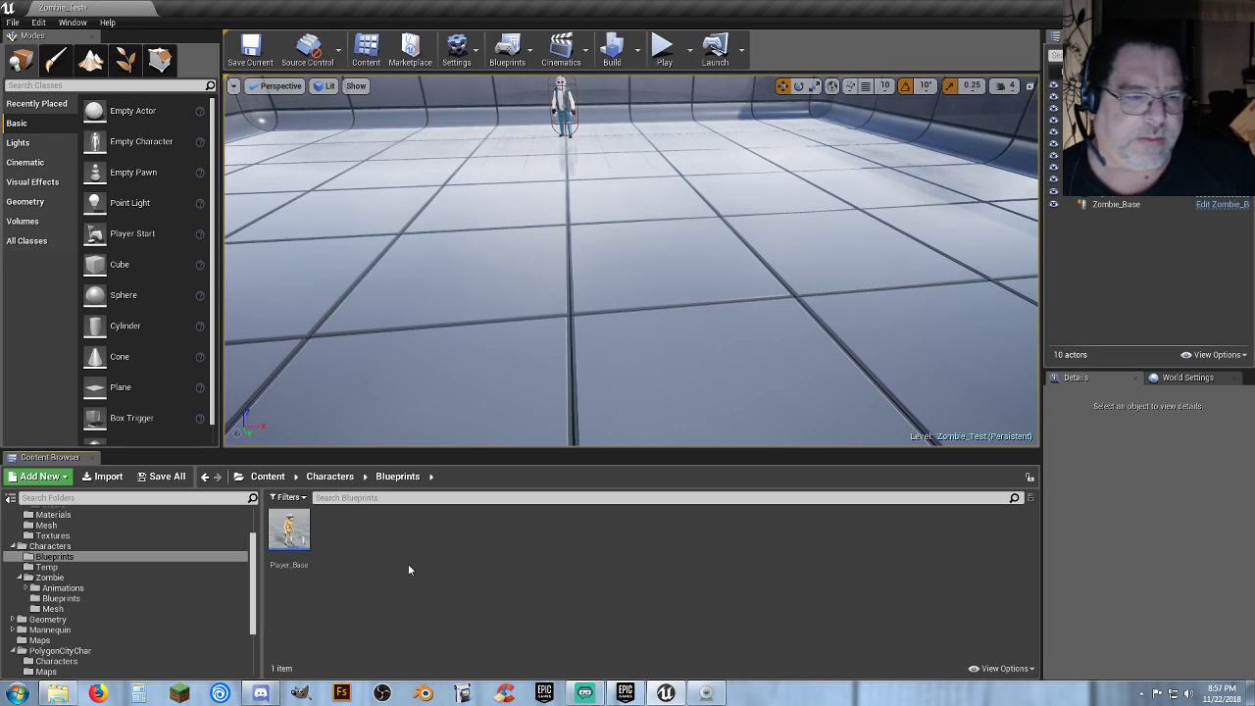
{"action": "left_click", "coordinate": [165, 477]}
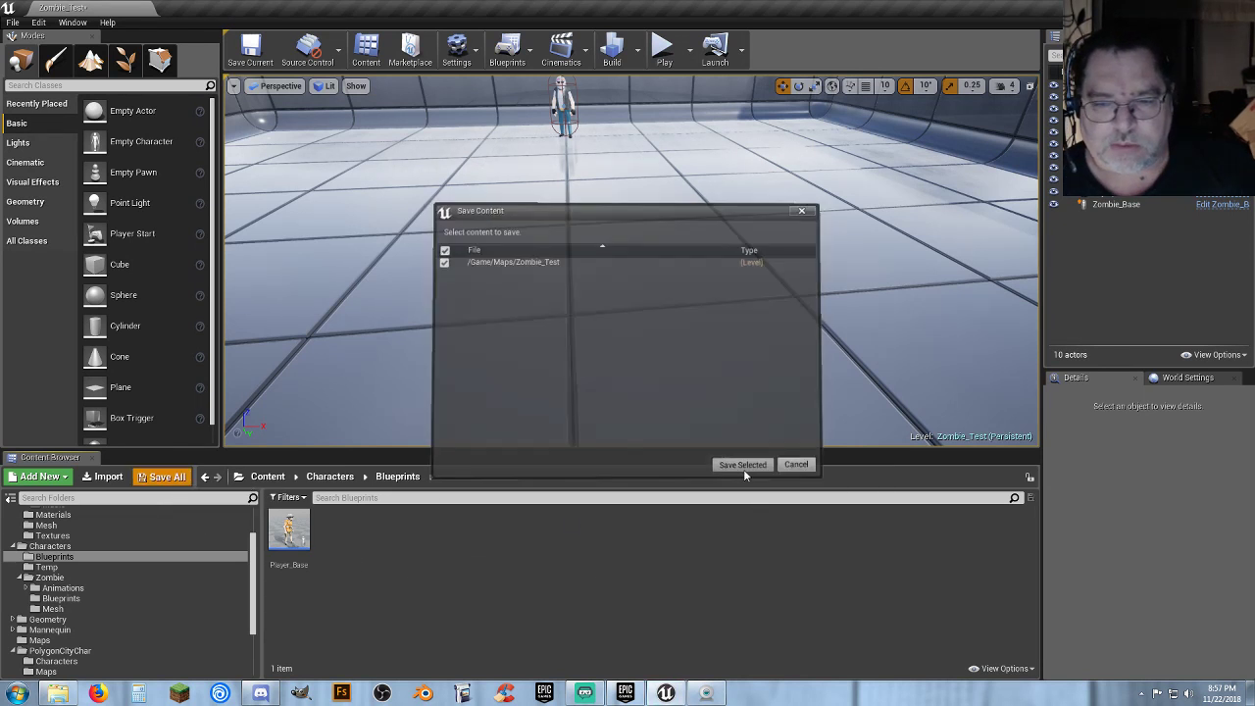
{"action": "left_click", "coordinate": [743, 468]}
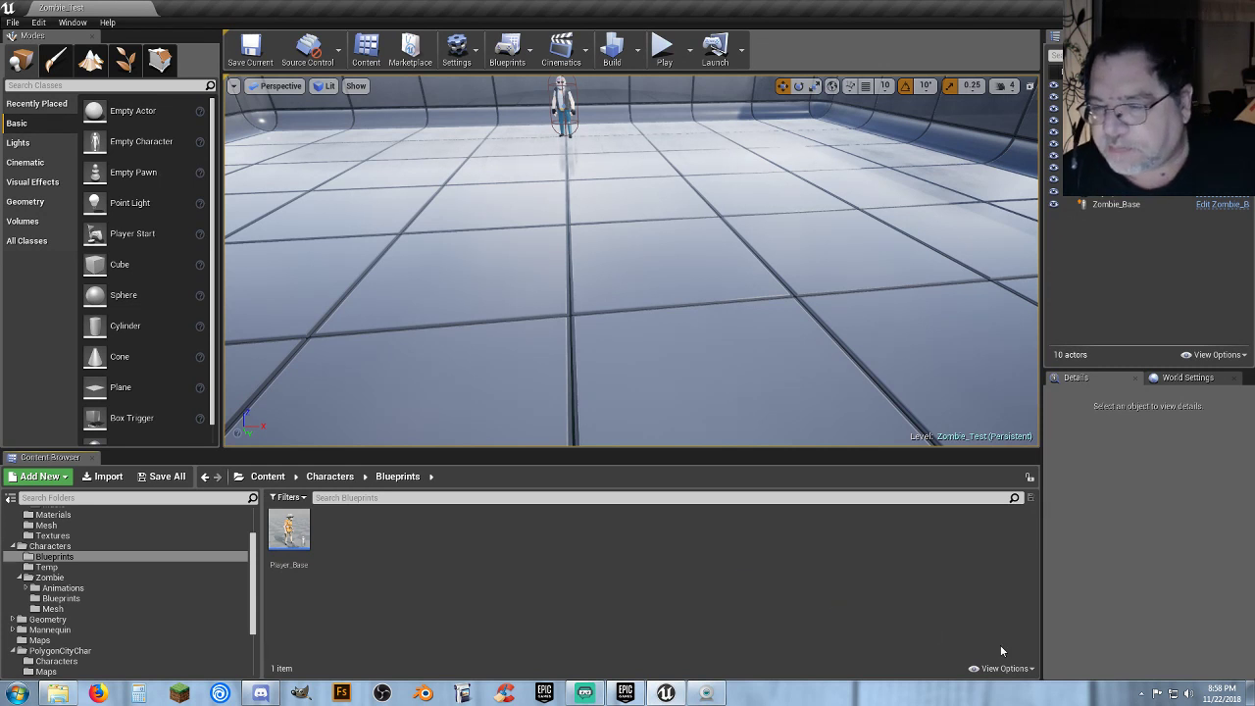
Look up the December 2018 dates in the system calendar and close it.
{"action": "left_click", "coordinate": [1228, 698]}
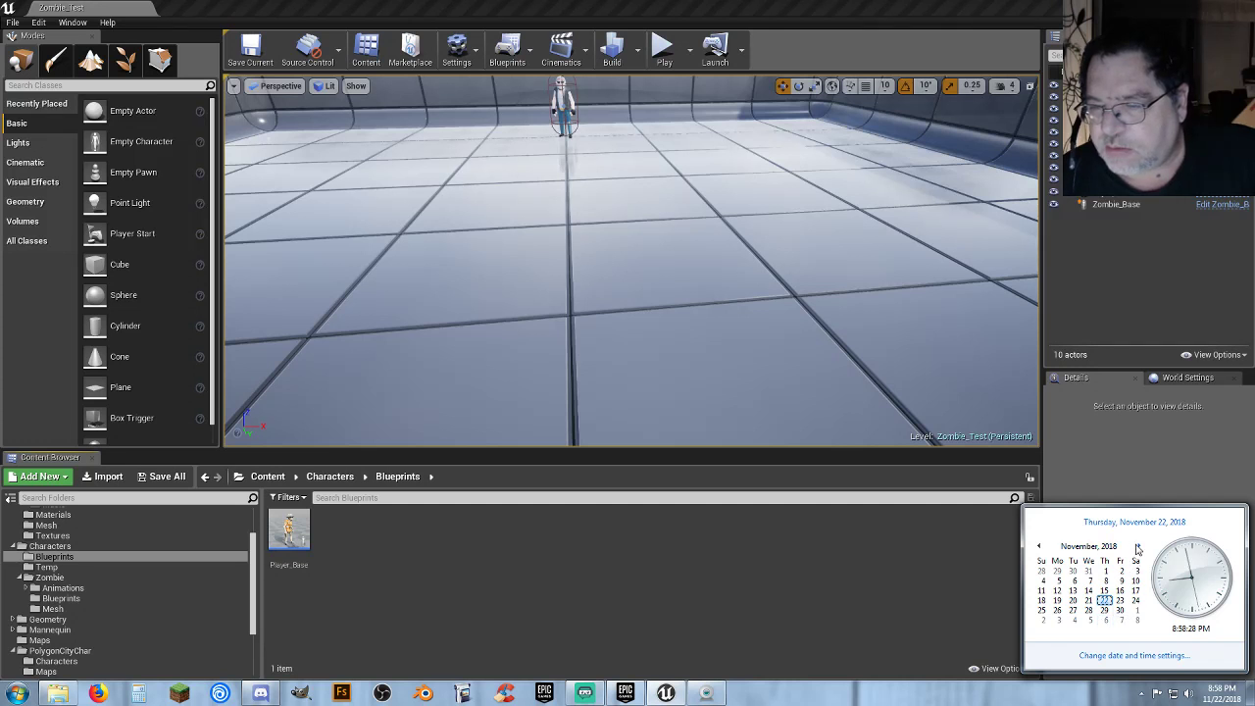
{"action": "left_click", "coordinate": [1138, 546]}
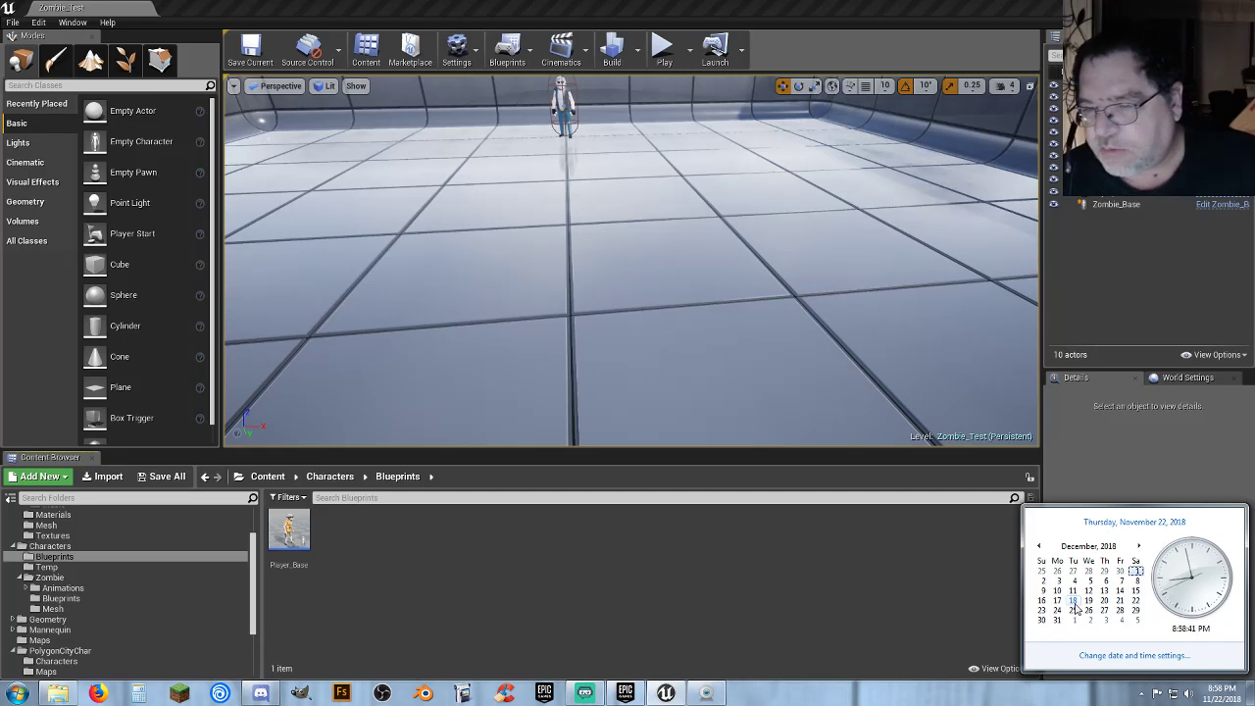
{"action": "left_click", "coordinate": [879, 607]}
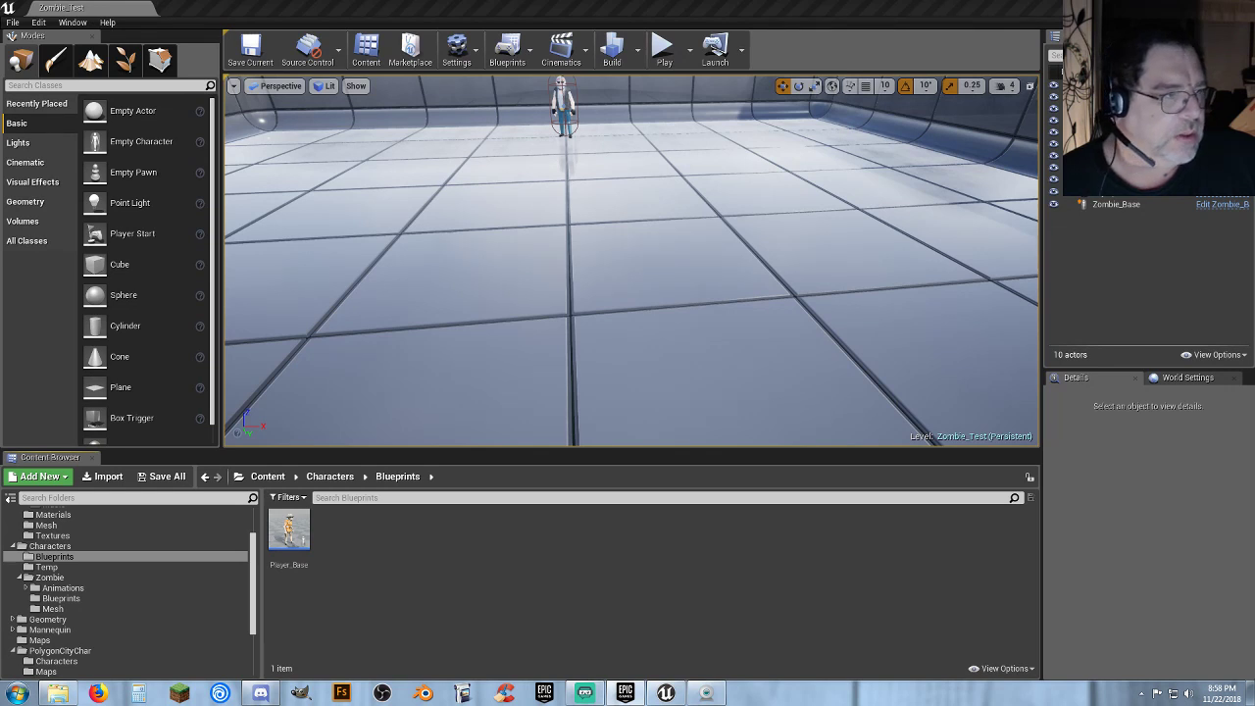
Switch to the Epic Games Launcher library and start cloning the SMST_420 project.
{"action": "left_click_drag", "start_coordinate": [0, 218], "coordinate": [664, 127]}
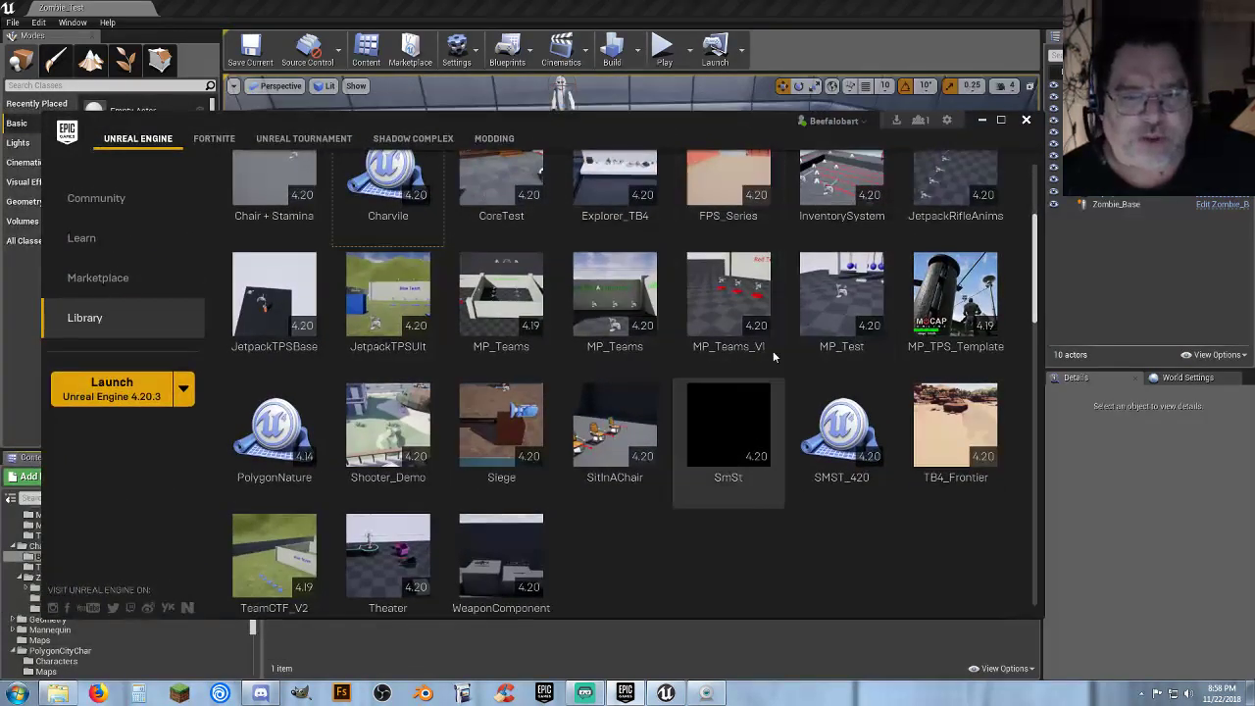
{"action": "scroll", "coordinate": [631, 549], "scroll_direction": "down", "scroll_amount": 1}
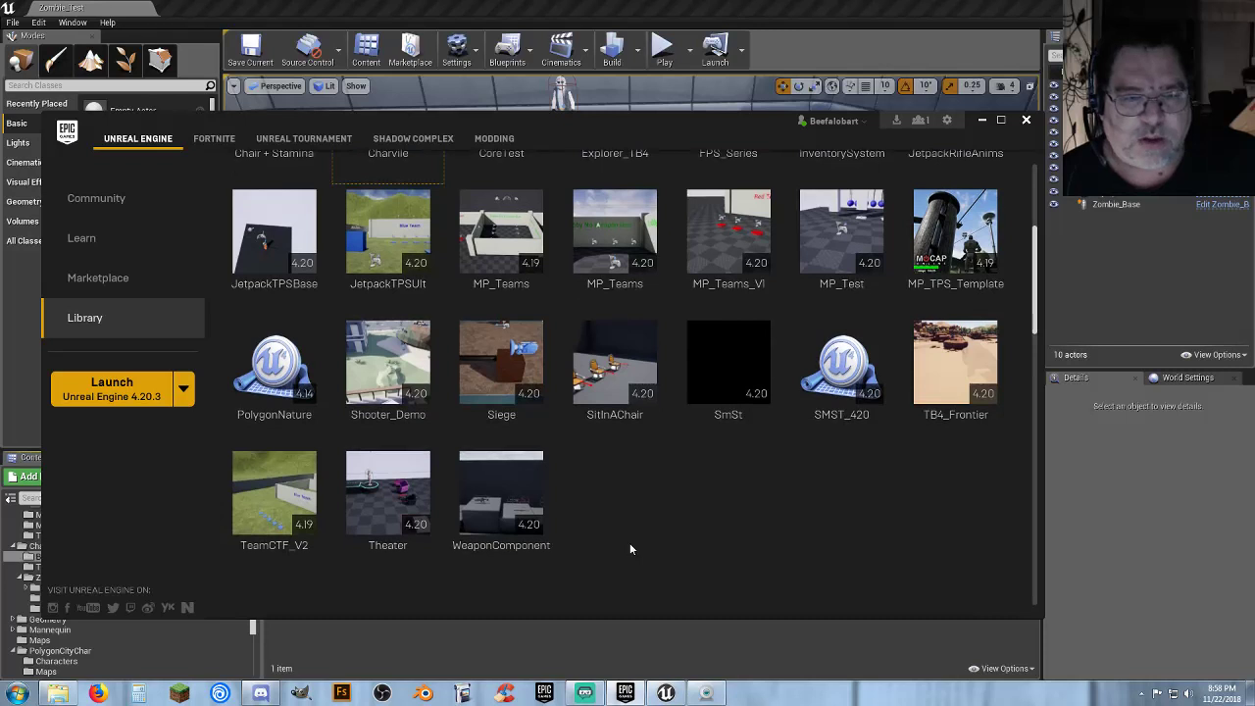
{"action": "scroll", "coordinate": [647, 544], "scroll_direction": "up", "scroll_amount": 1}
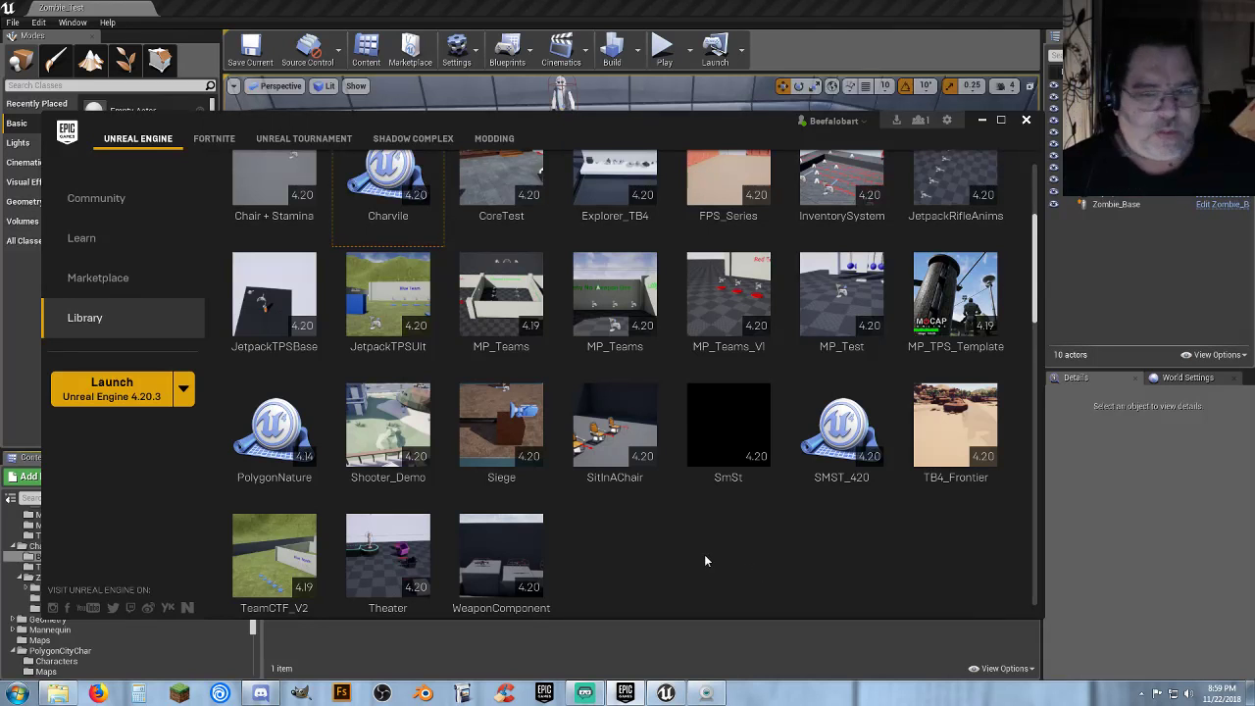
{"action": "right_click", "coordinate": [822, 501]}
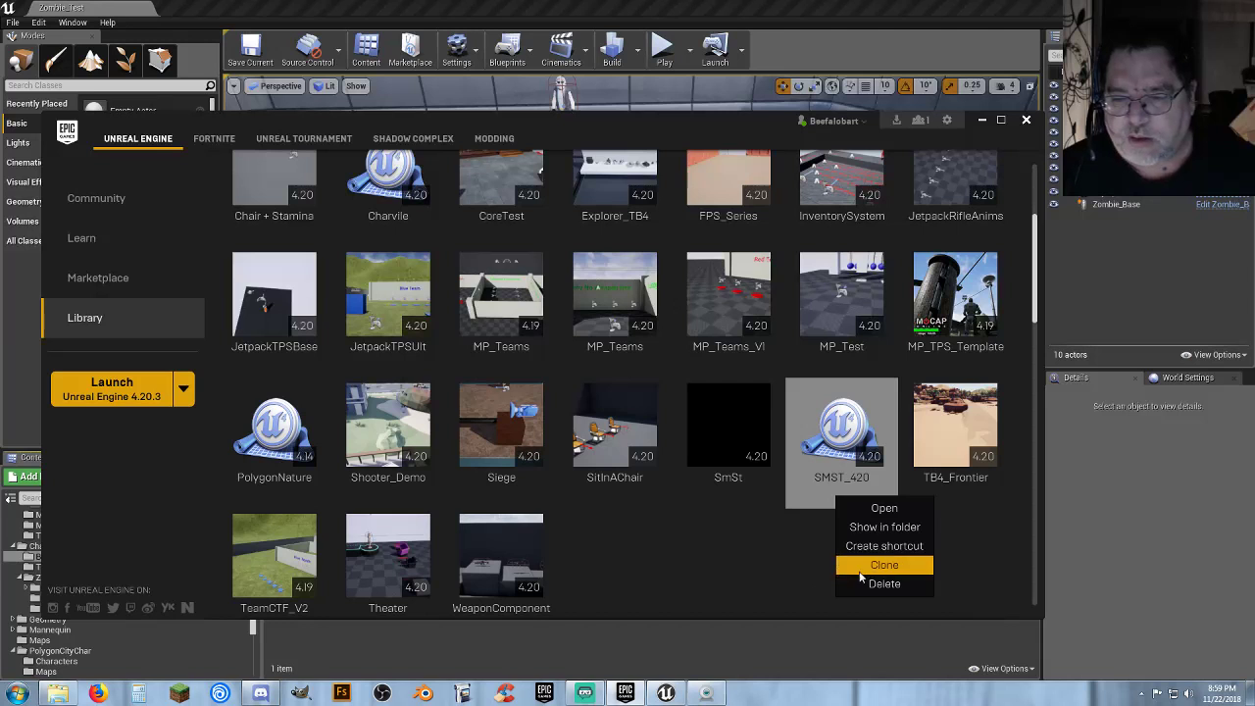
{"action": "left_click", "coordinate": [878, 566]}
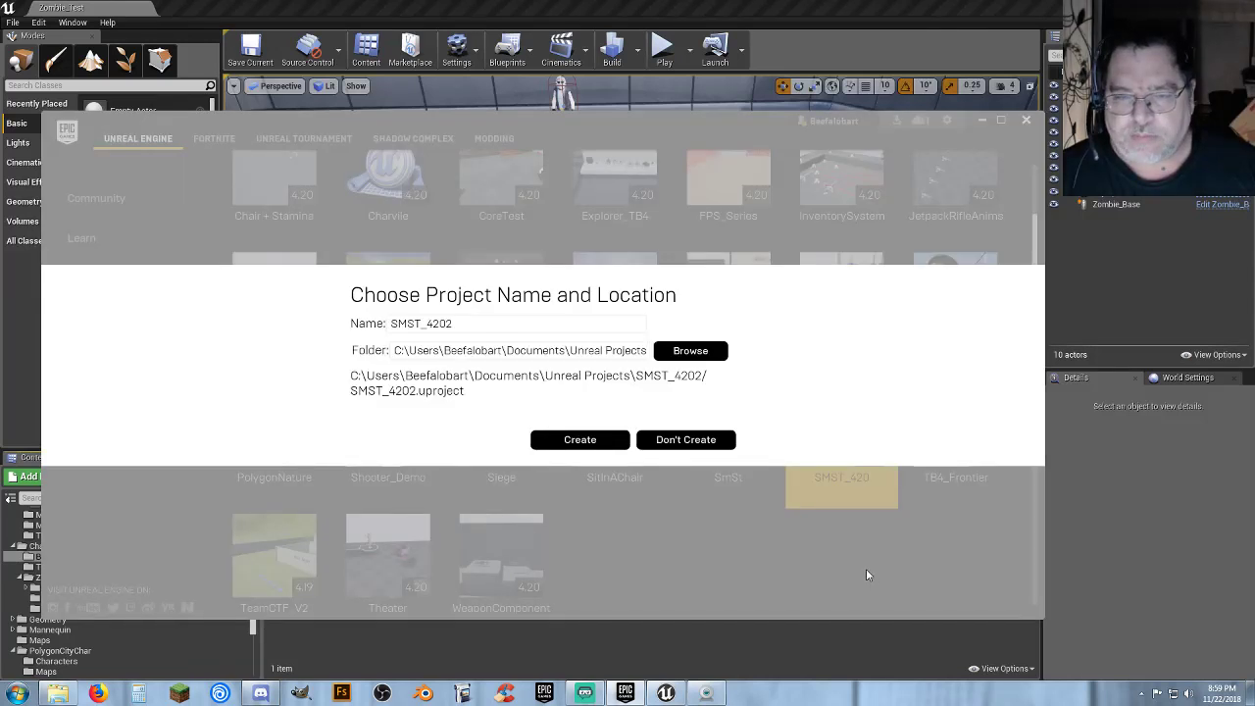
Name the cloned project Haxmas, keep it in the Unreal Projects folder, and create it.
{"action": "left_click_drag", "start_coordinate": [453, 324], "coordinate": [300, 320]}
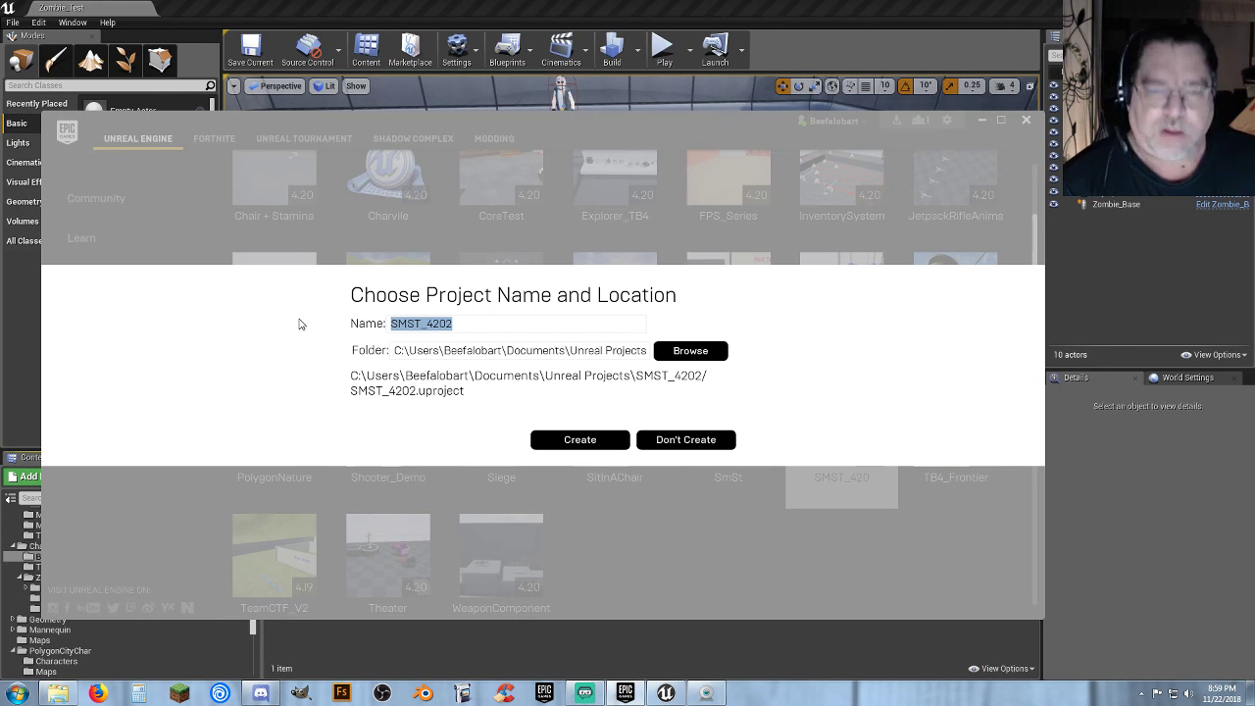
{"action": "type", "text": "Hax"}
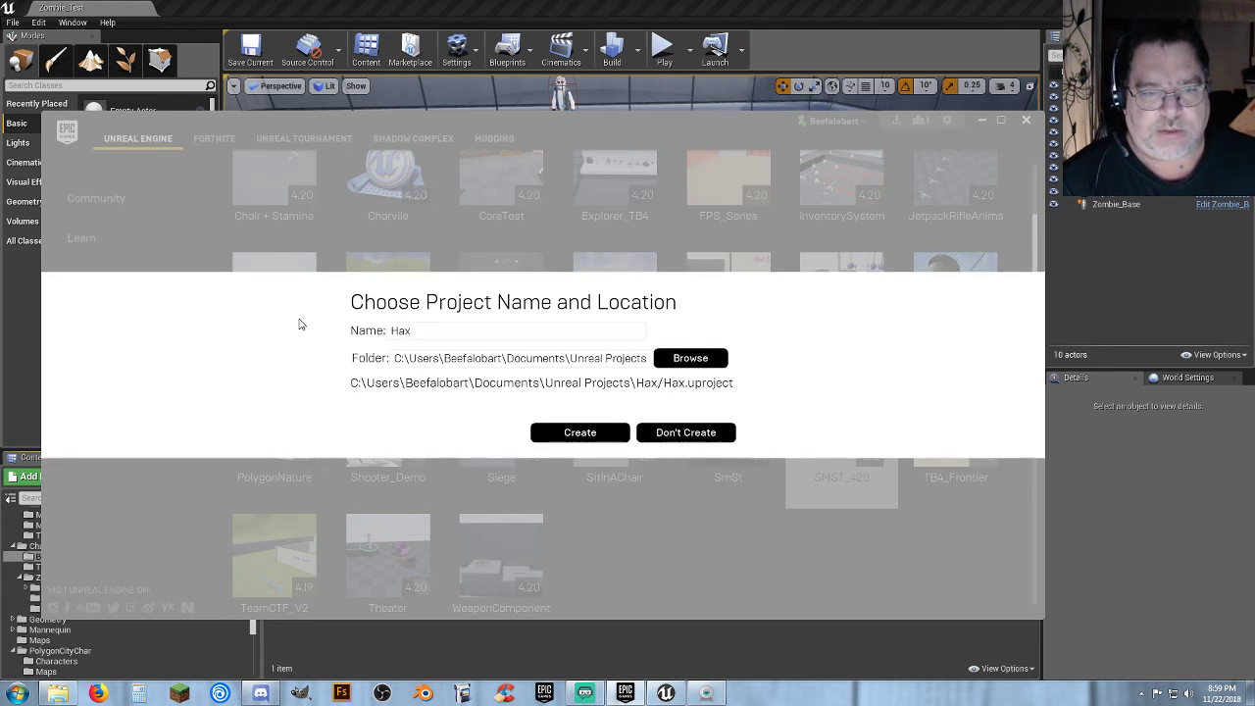
{"action": "type", "text": "mas"}
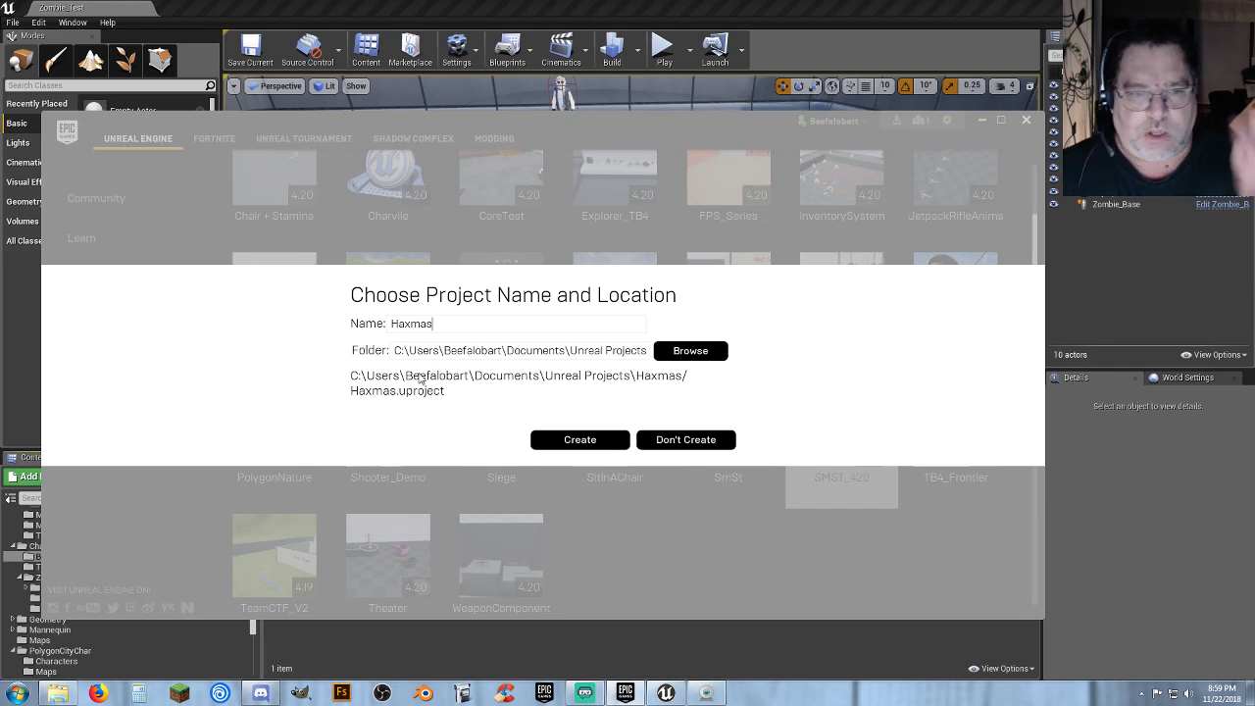
{"action": "left_click", "coordinate": [677, 355]}
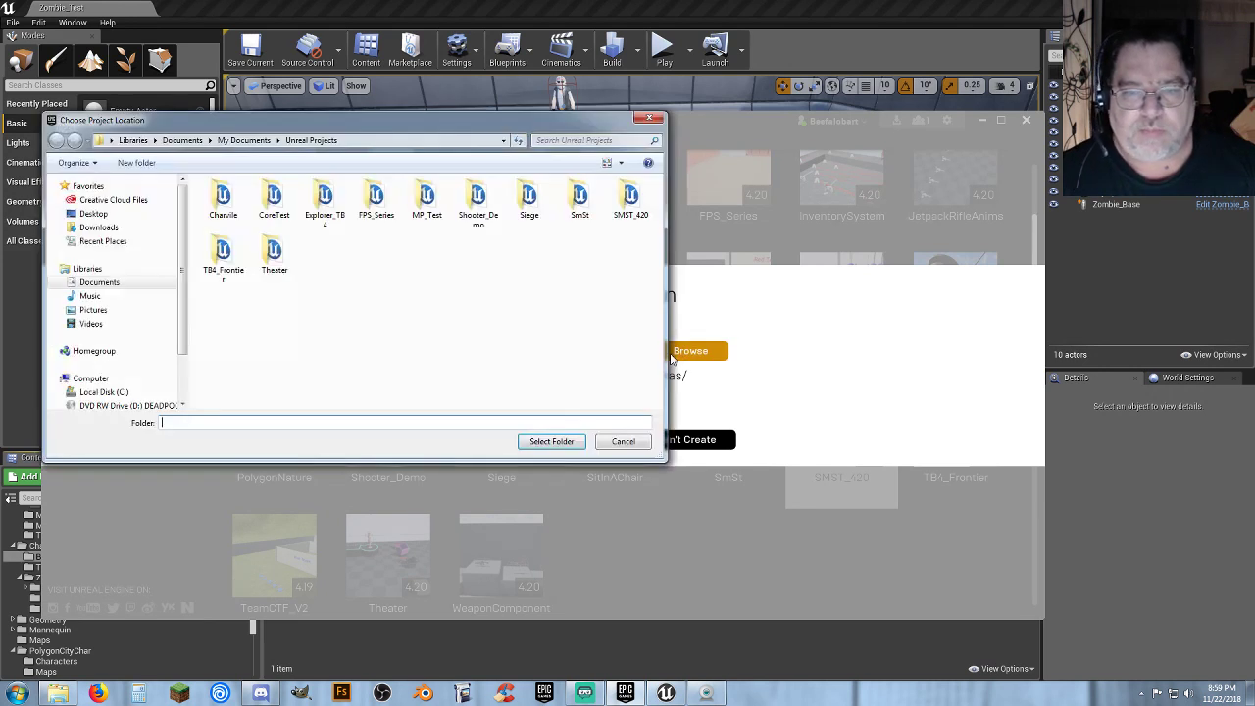
{"action": "left_click", "coordinate": [552, 442]}
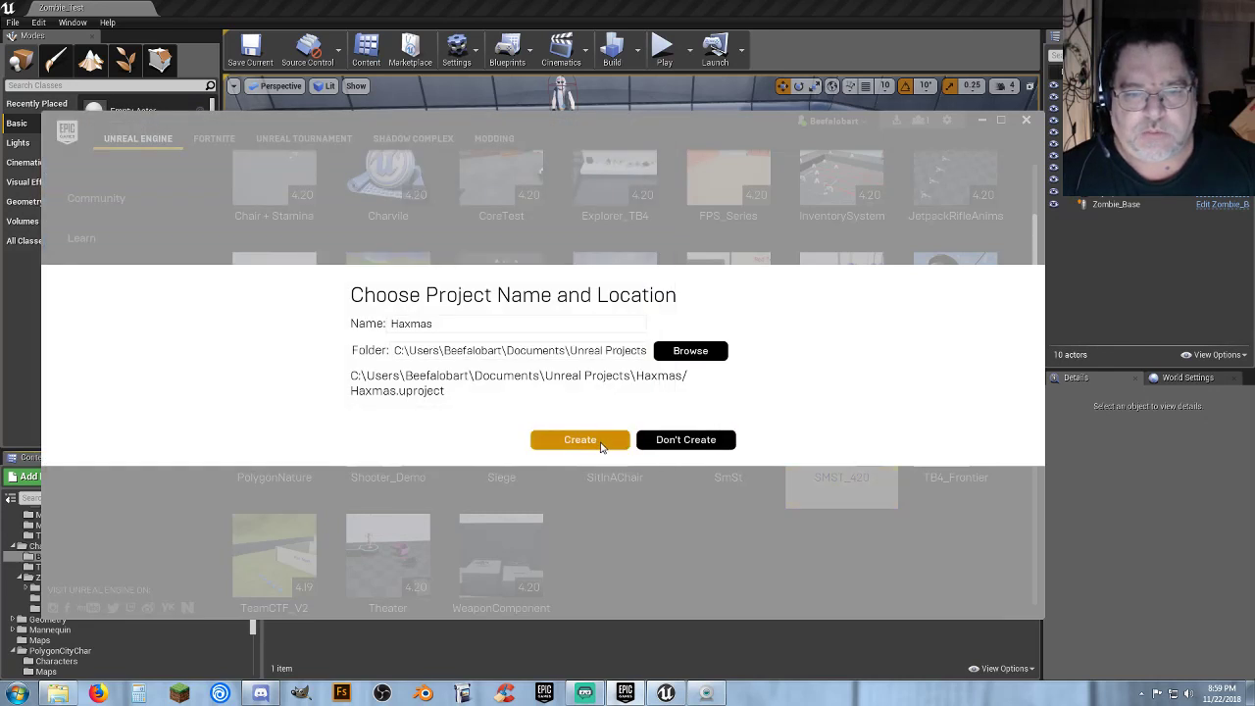
{"action": "left_click", "coordinate": [601, 446]}
{"action": "left_click", "coordinate": [634, 425]}
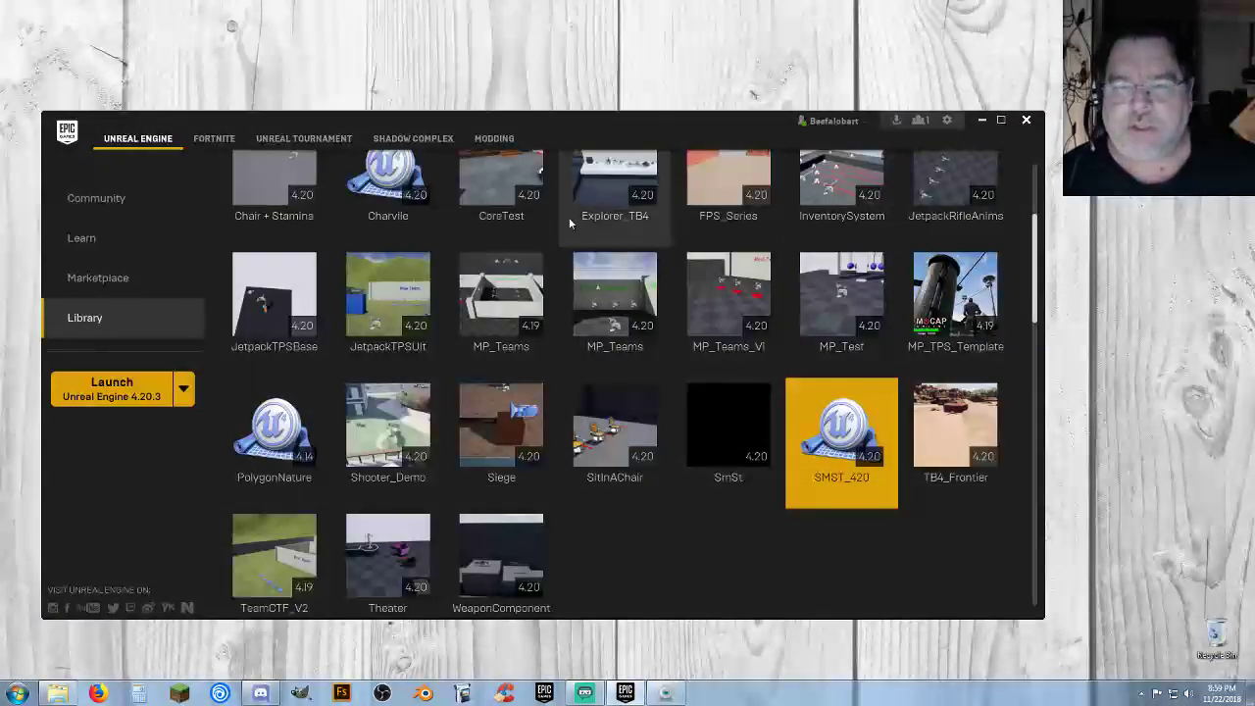
Locate the cloned Haxmas project among the library's projects and select it.
{"action": "scroll", "coordinate": [805, 558], "scroll_direction": "up", "scroll_amount": 1}
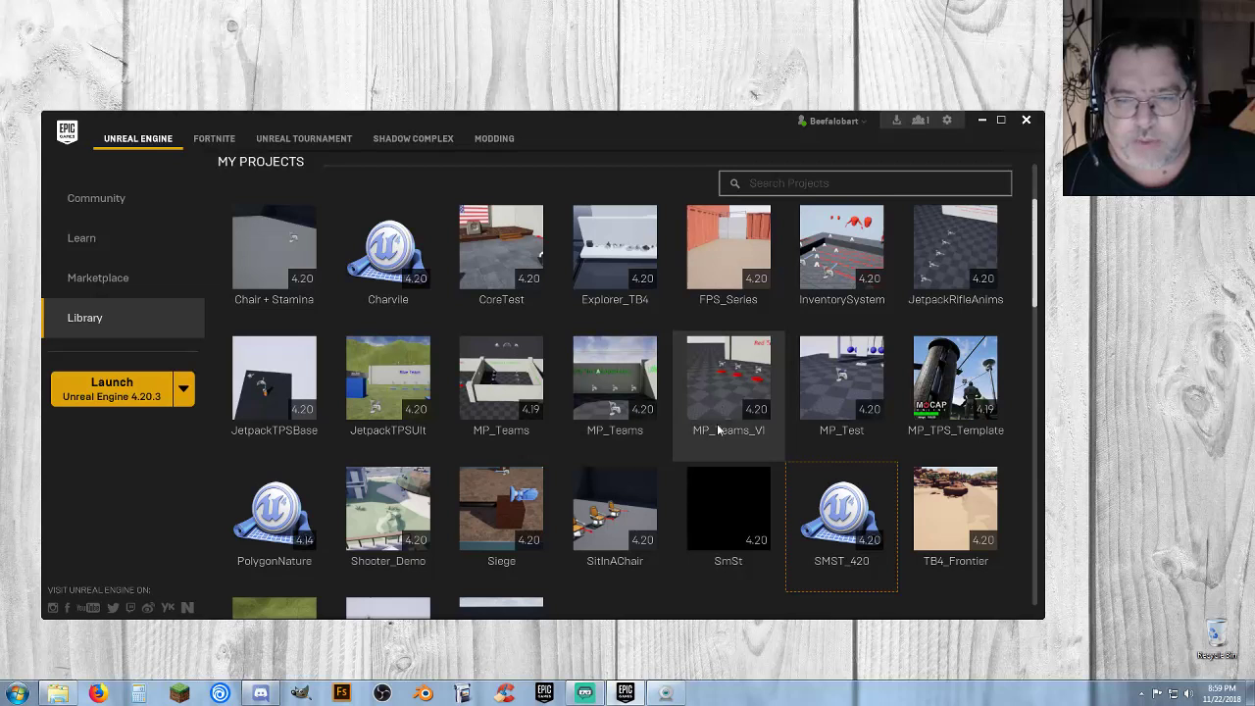
{"action": "scroll", "coordinate": [717, 461], "scroll_direction": "down", "scroll_amount": 1}
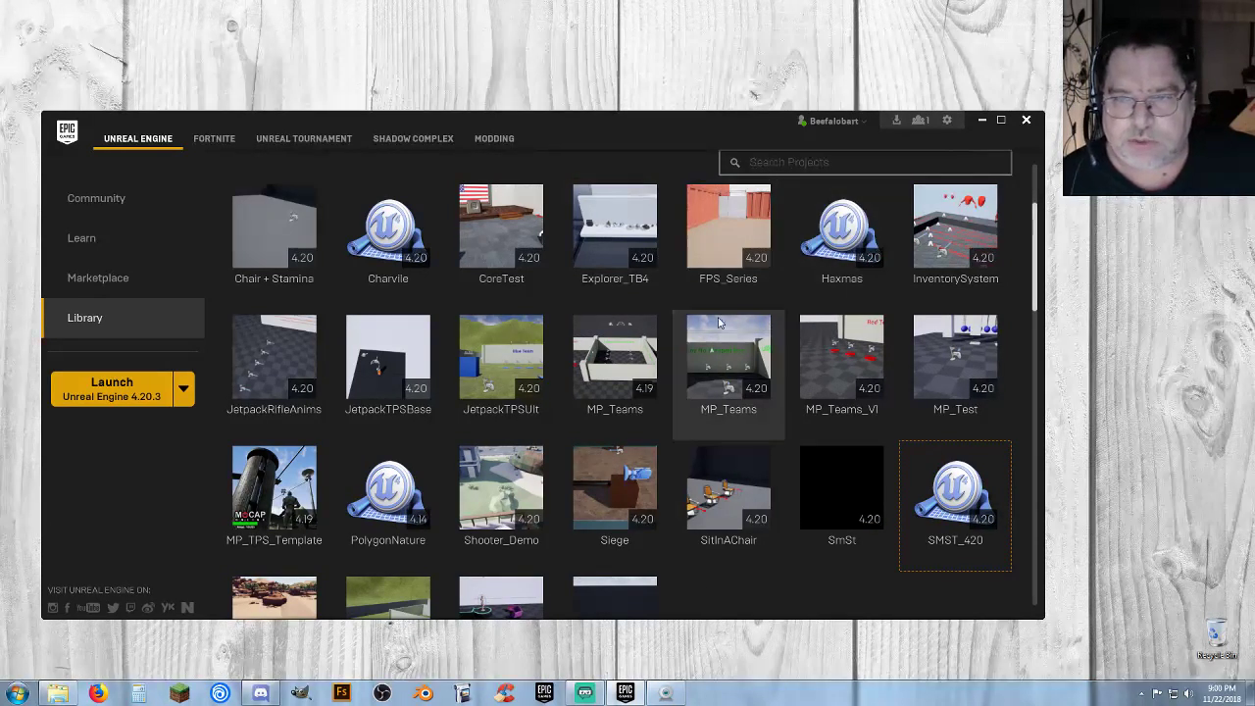
{"action": "left_click", "coordinate": [841, 230]}
{"action": "scroll", "coordinate": [687, 323], "scroll_direction": "up", "scroll_amount": 1}
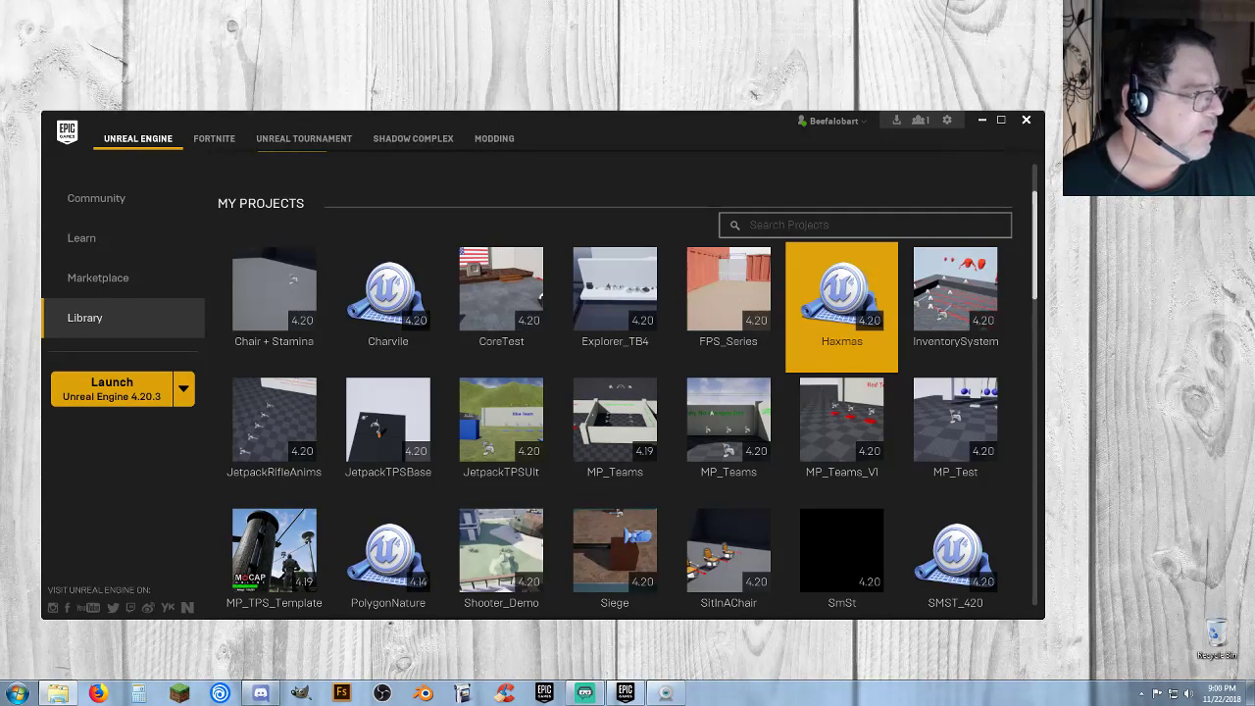
Switch to Windows Explorer, open the Haxmas folder in Unreal Projects, delete its Saved folder, and move the Explorer window away.
{"action": "left_click_drag", "start_coordinate": [0, 173], "coordinate": [452, 143]}
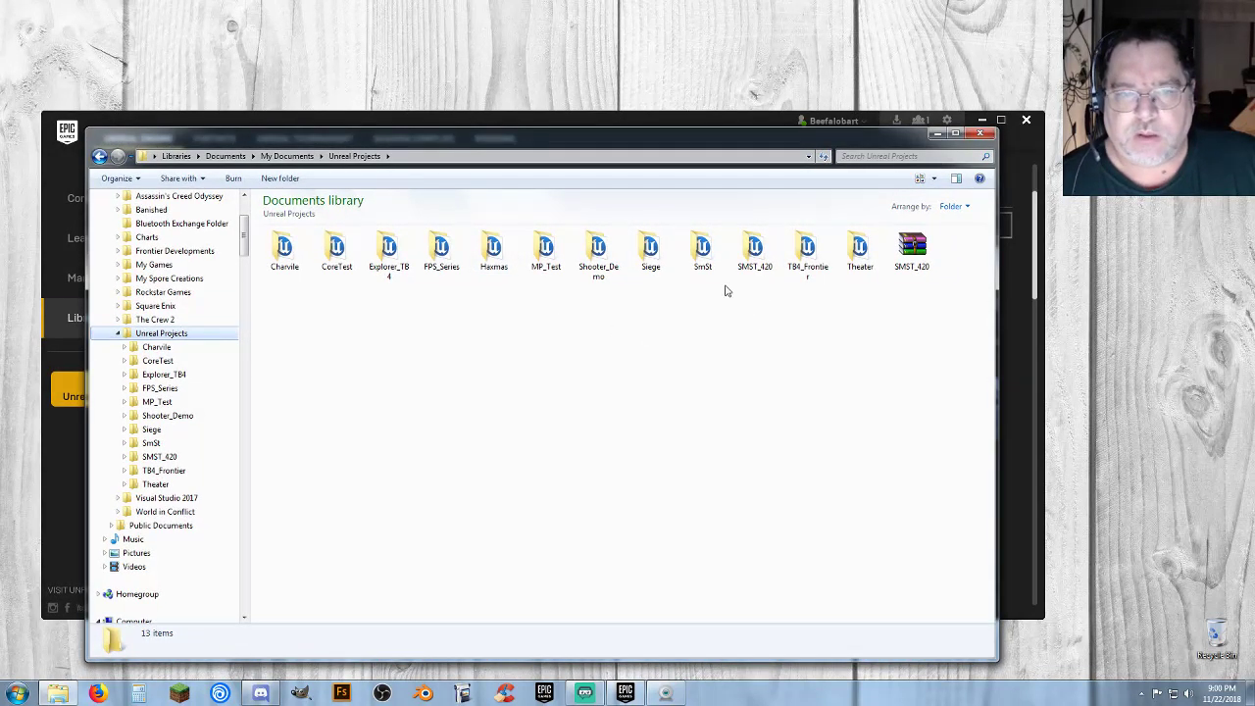
{"action": "double_click", "coordinate": [491, 257]}
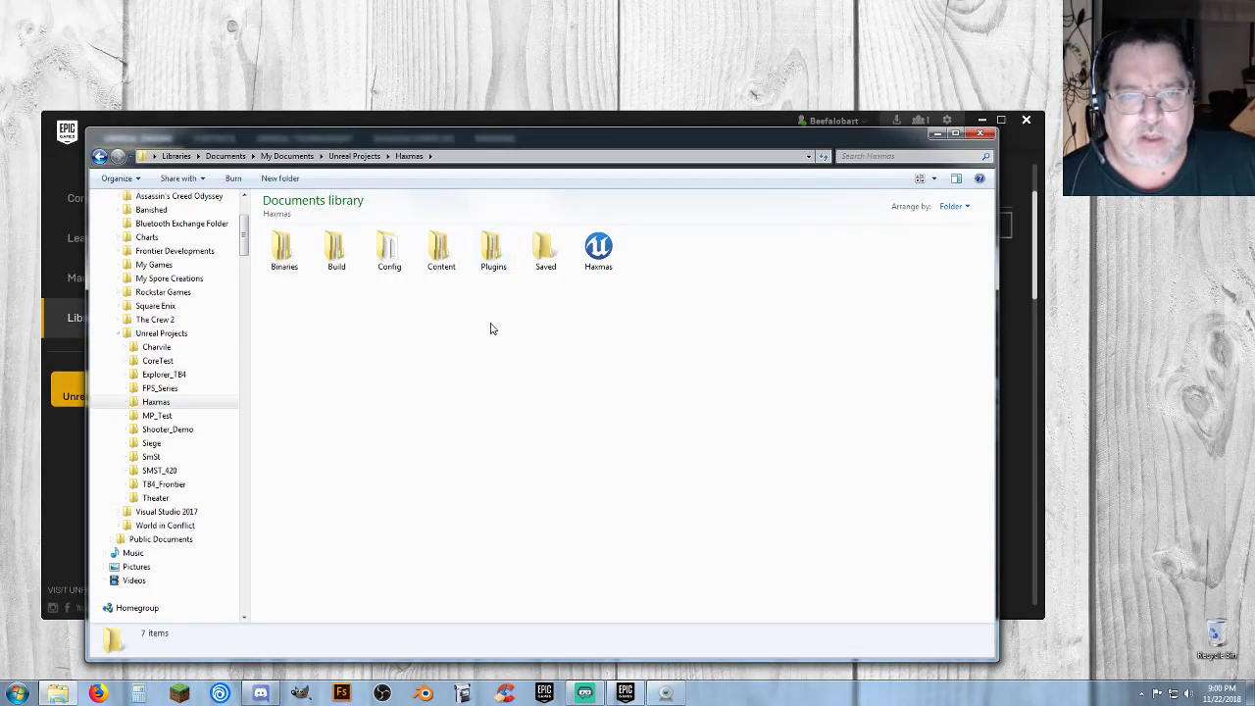
{"action": "left_click", "coordinate": [542, 268]}
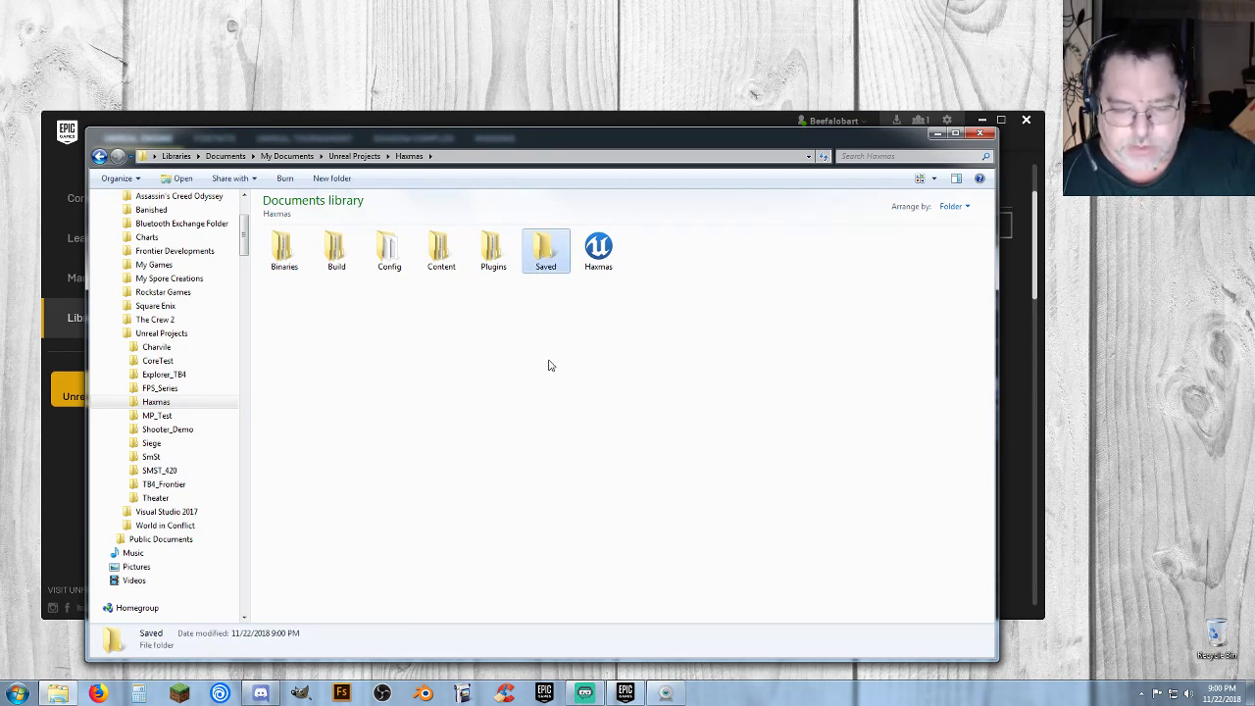
{"action": "key", "text": "Delete"}
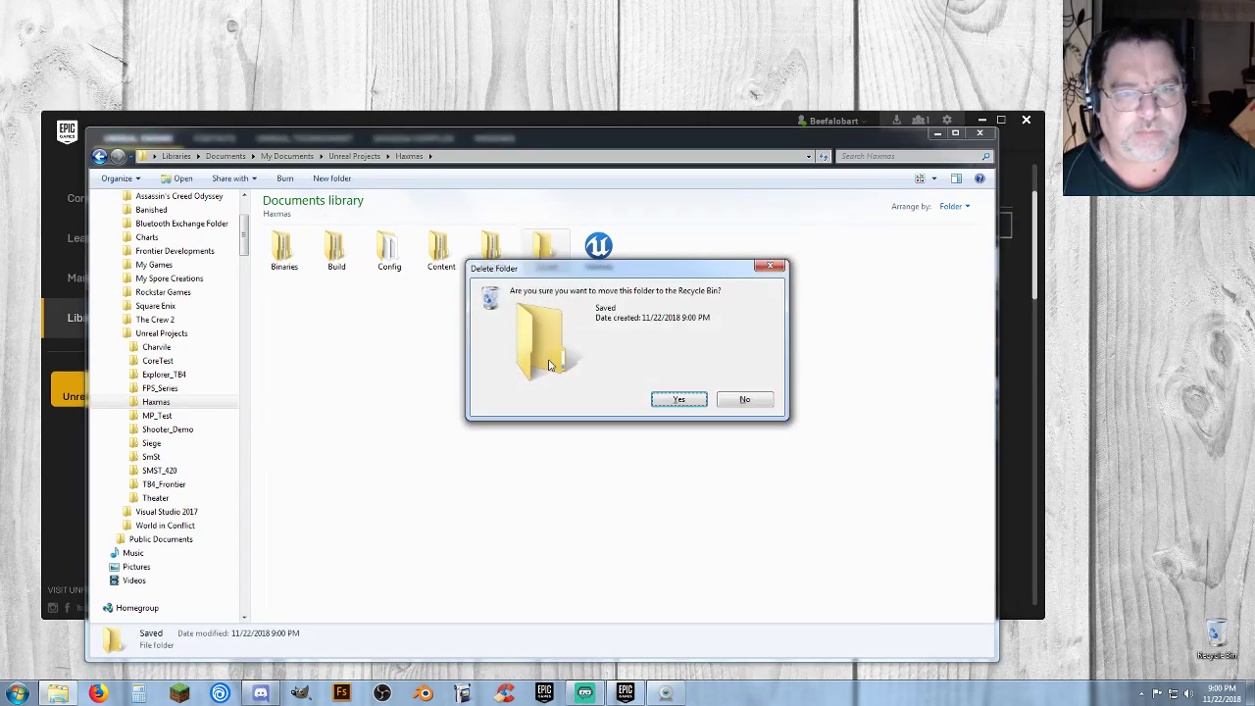
{"action": "left_click", "coordinate": [673, 399]}
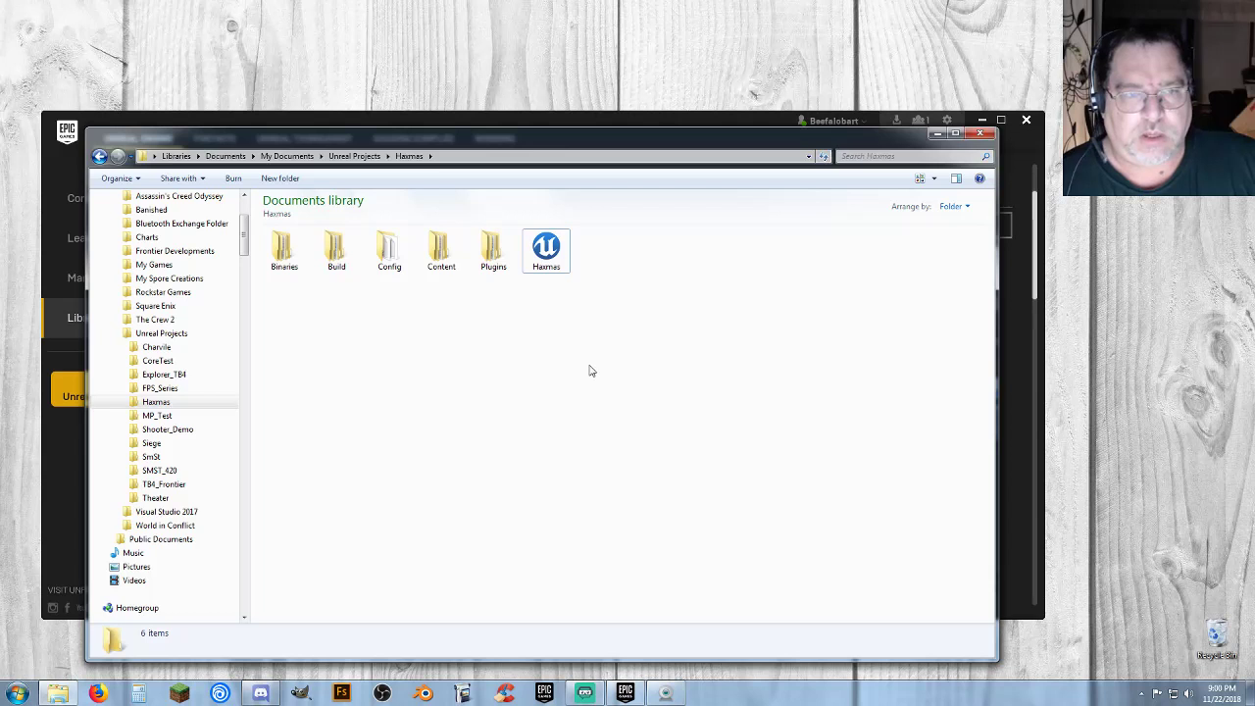
{"action": "left_click_drag", "start_coordinate": [799, 137], "coordinate": [0, 184]}
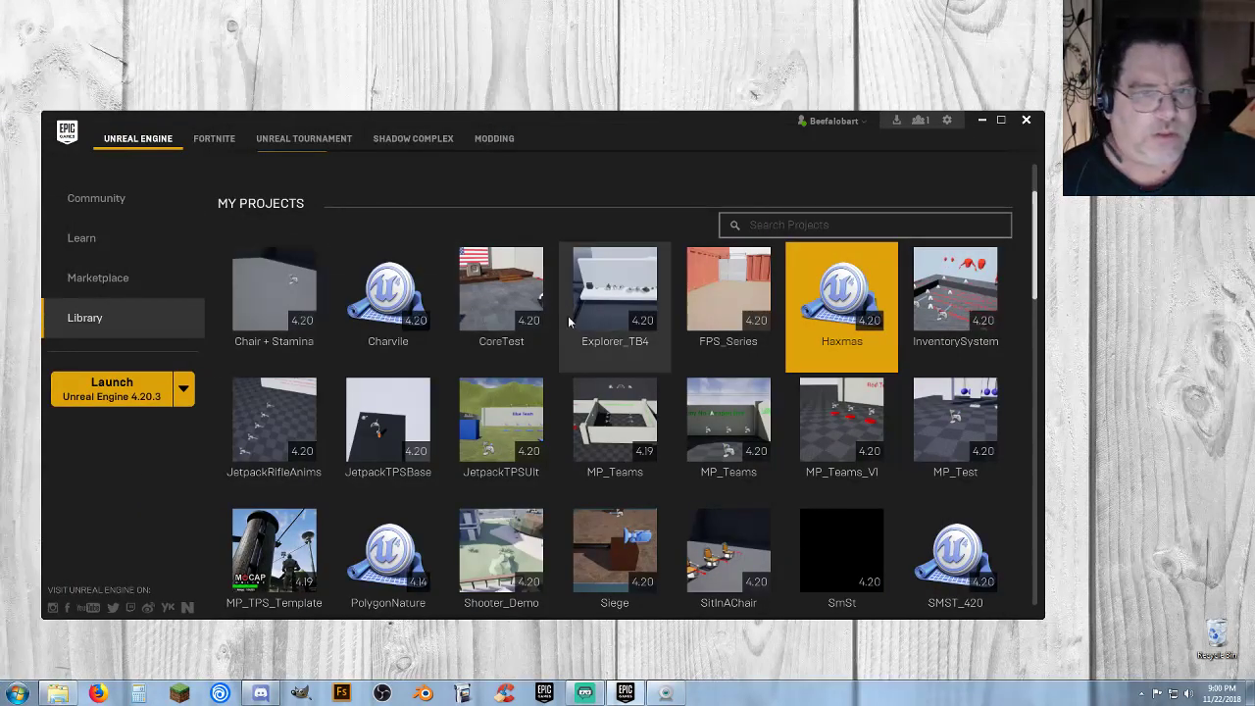
Open the Haxmas project in Unreal Editor, show the Content Browser's folder tree, and run the MainMenuMap level as a standalone game.
{"action": "double_click", "coordinate": [849, 304]}
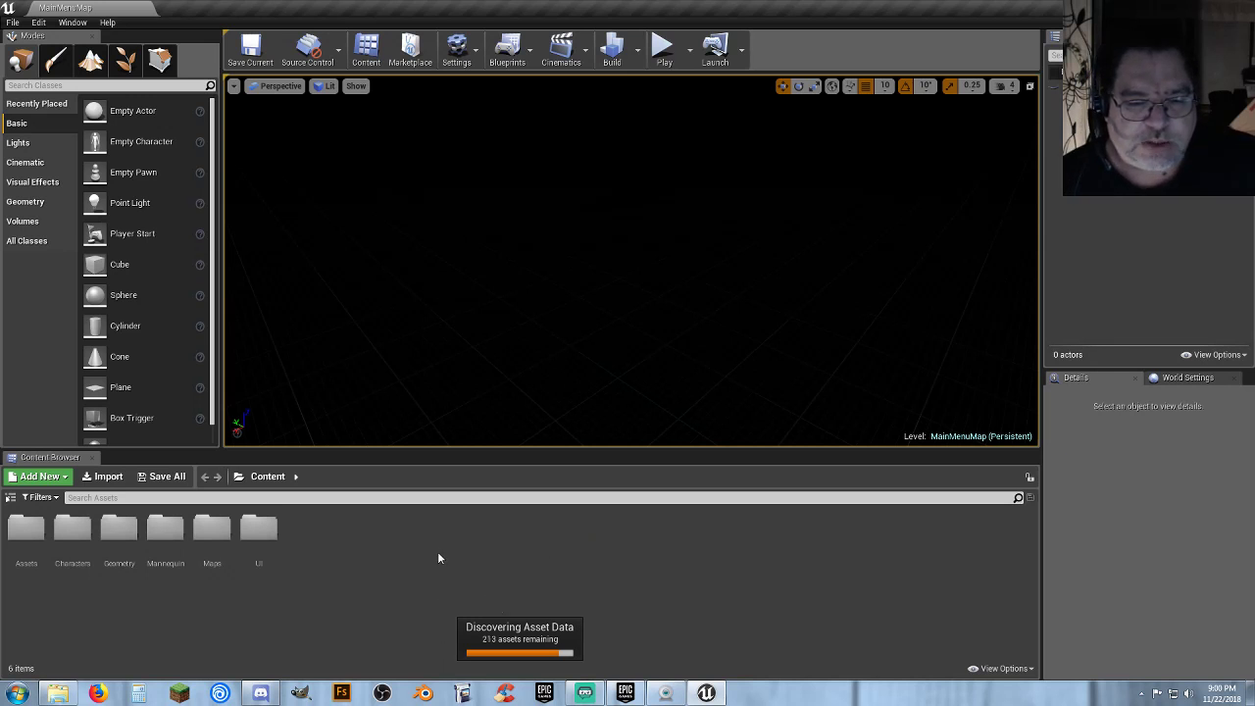
{"action": "left_click", "coordinate": [10, 497]}
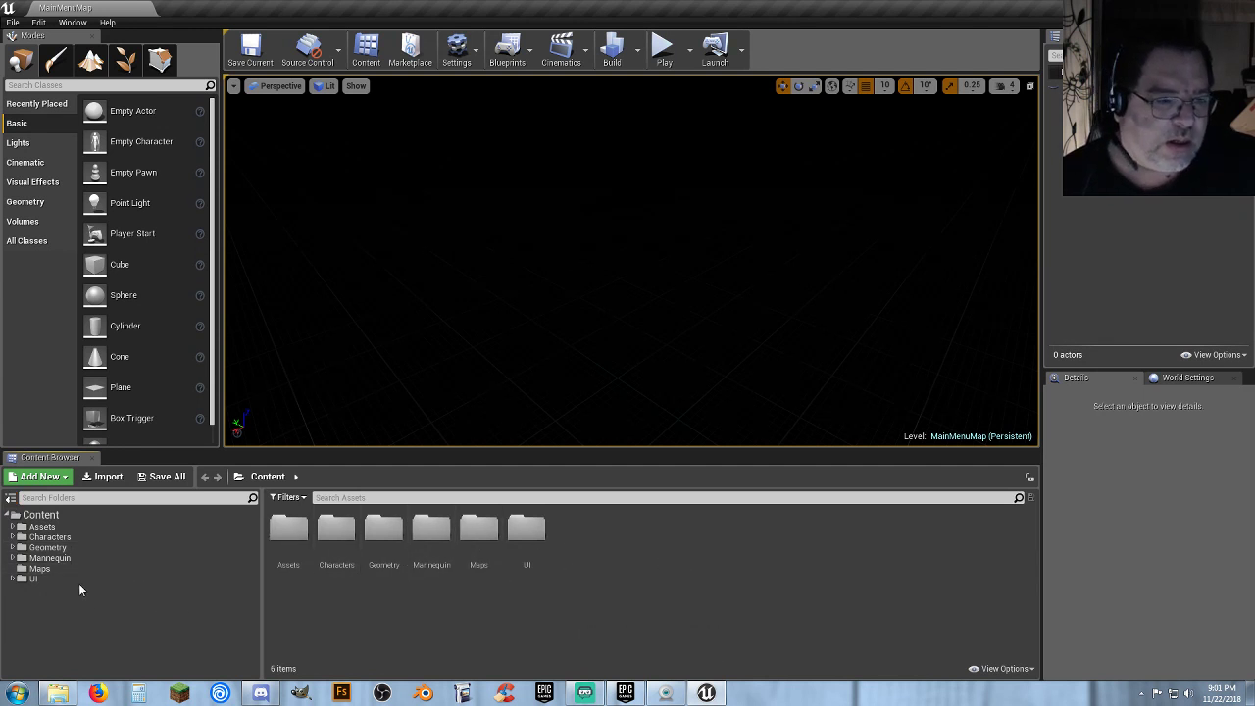
{"action": "left_click", "coordinate": [689, 49]}
{"action": "left_click", "coordinate": [740, 146]}
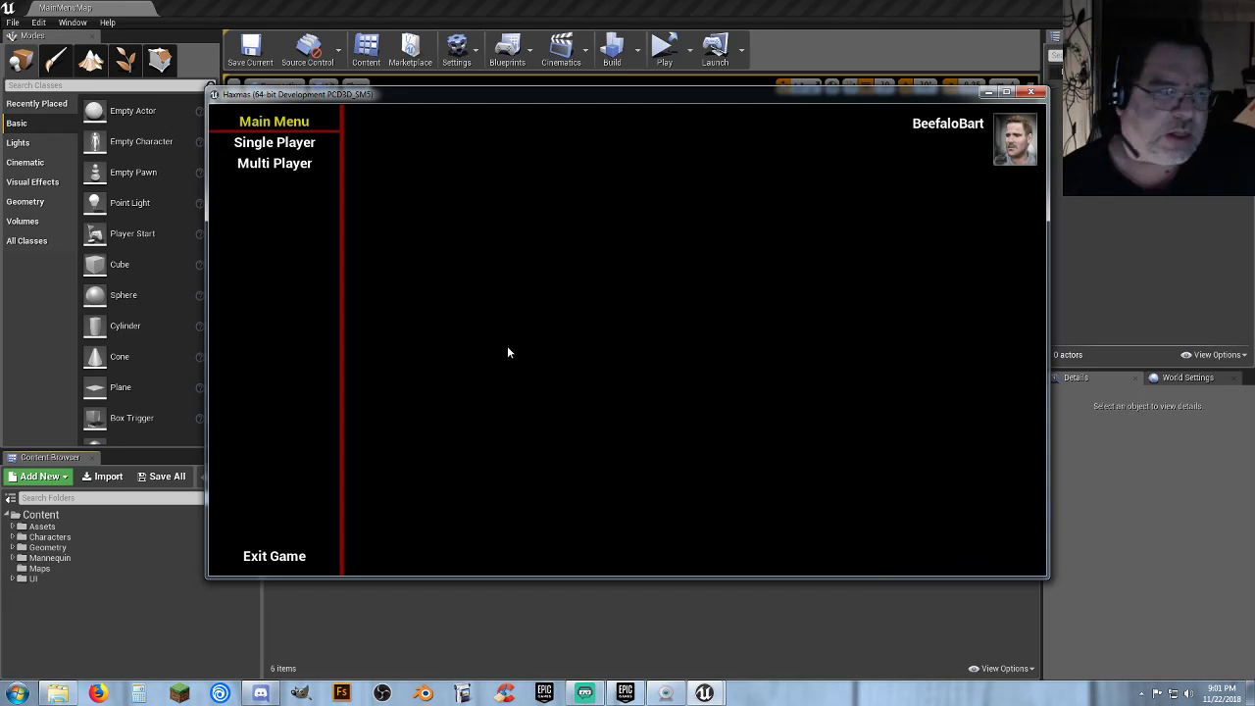
Start a single-player game, walk the character around the room, check the escape menu, and return to the main menu.
{"action": "left_click", "coordinate": [293, 153]}
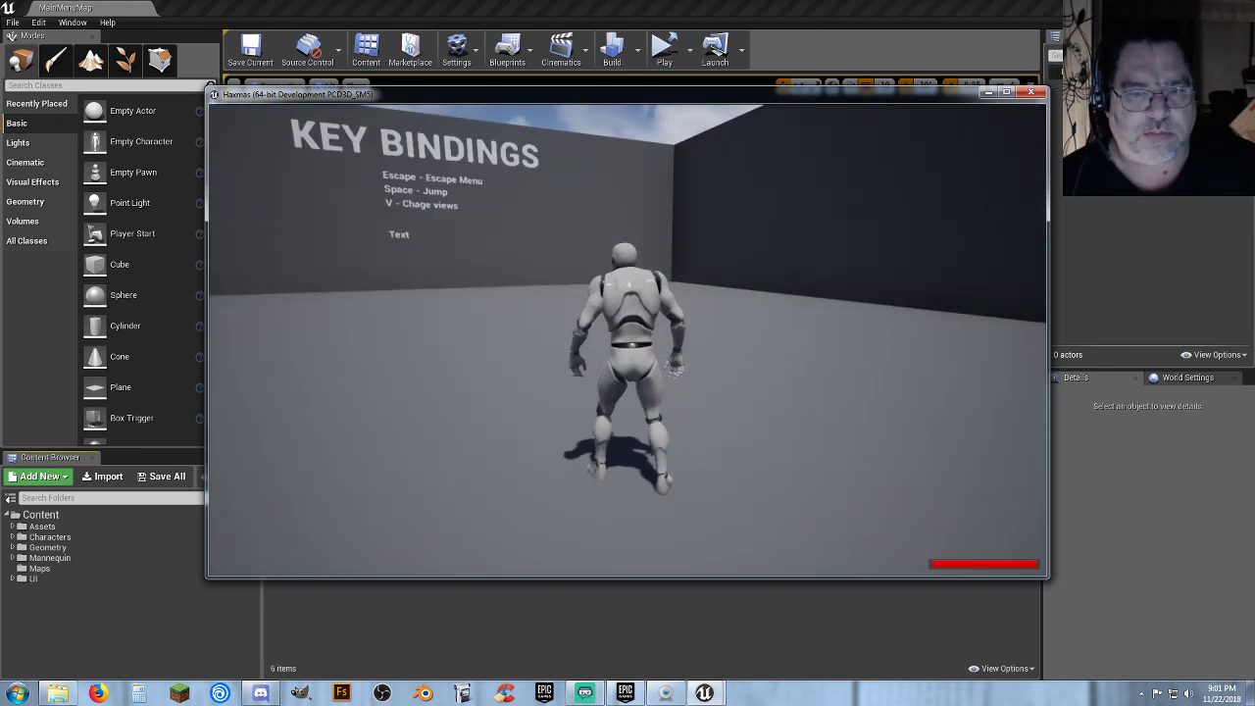
{"action": "key", "text": "d"}
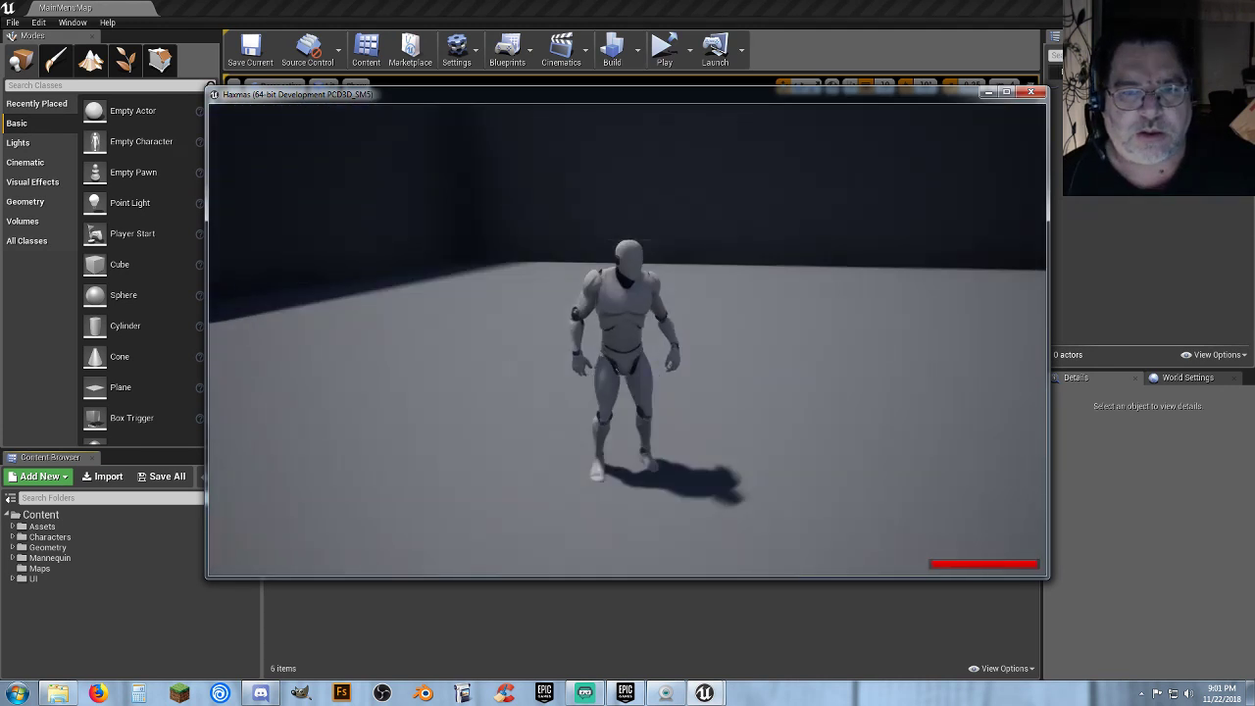
{"action": "key", "text": "s"}
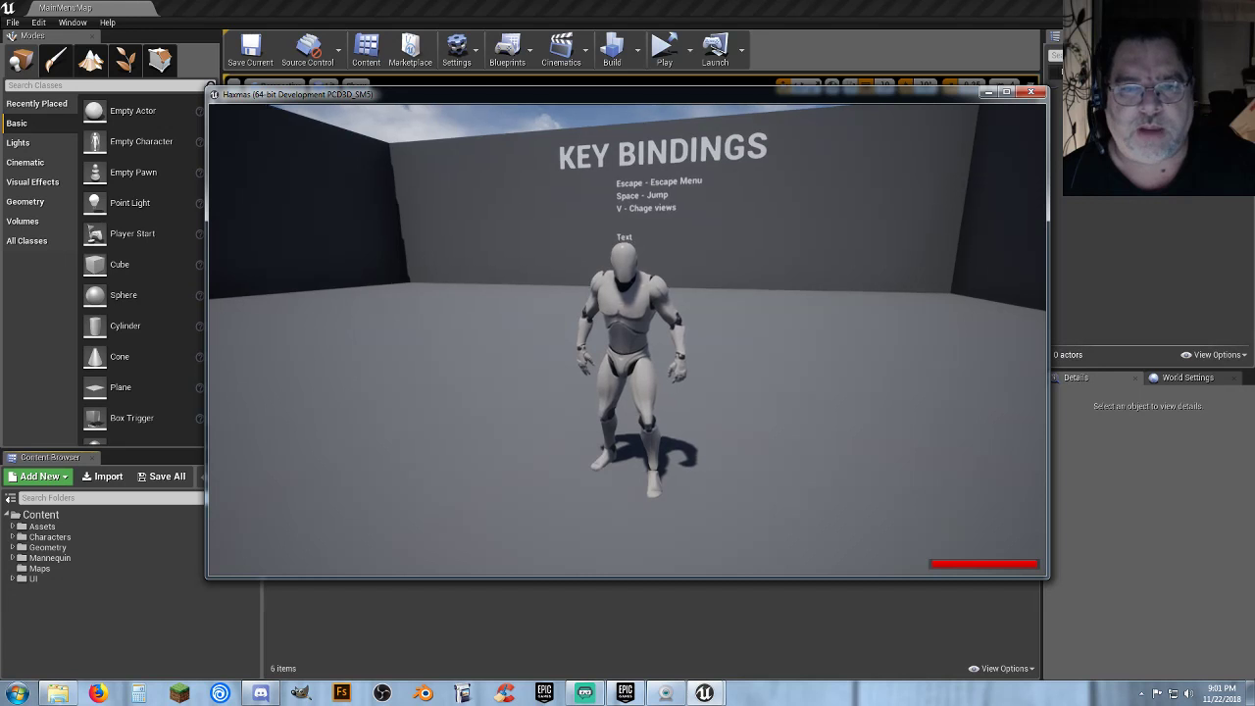
{"action": "key", "text": "Escape"}
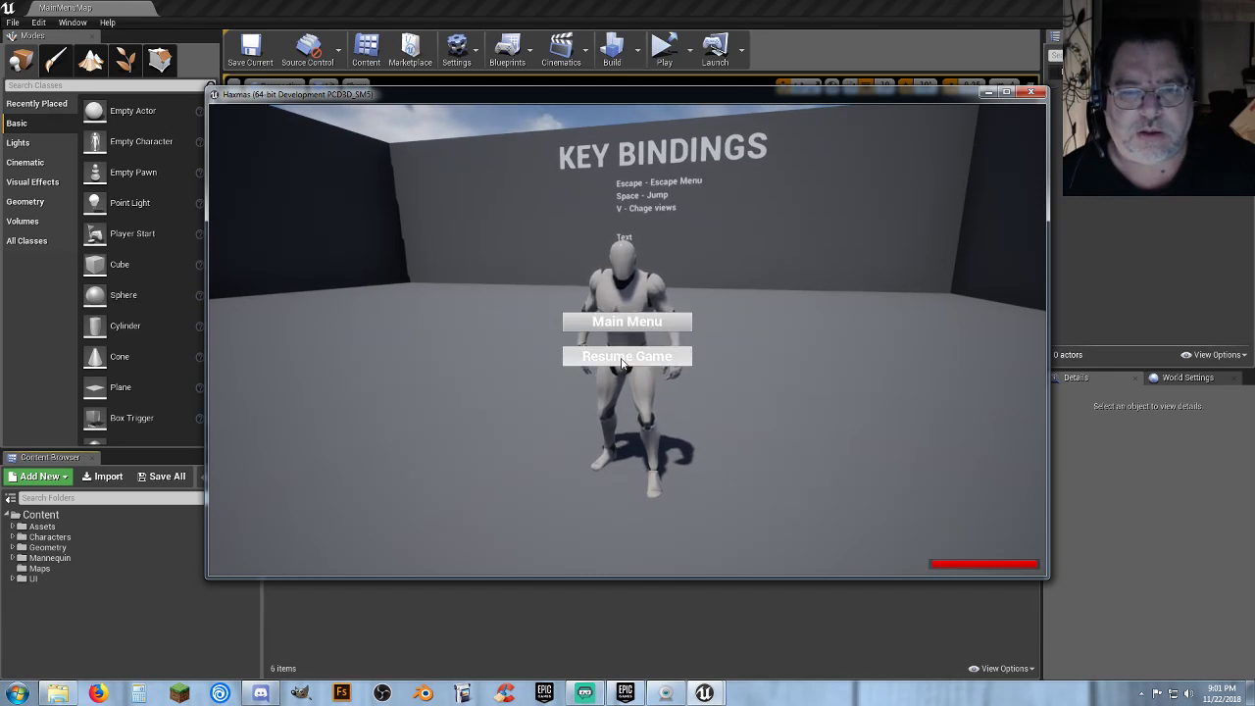
{"action": "key", "text": "Escape"}
{"action": "key", "text": "Escape"}
{"action": "left_click", "coordinate": [666, 322]}
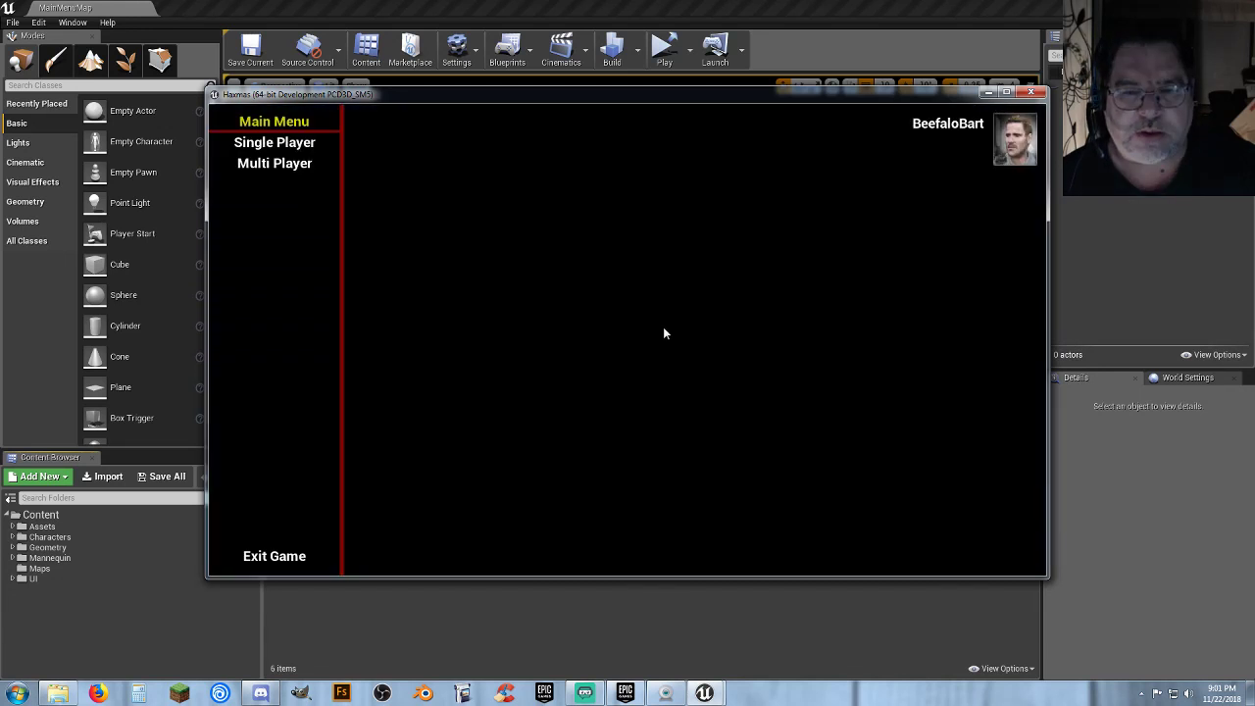
Host a multiplayer server named "ddf adf ggg" from the game's main menu.
{"action": "left_click", "coordinate": [274, 162]}
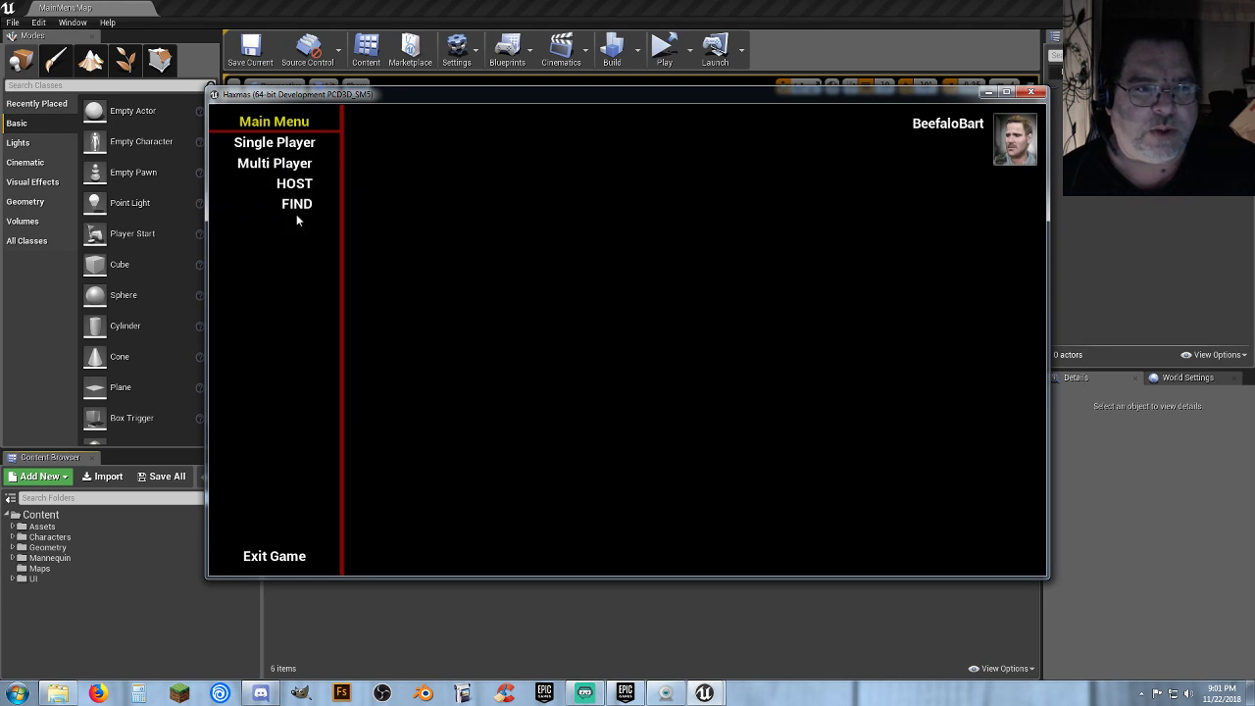
{"action": "left_click", "coordinate": [296, 185]}
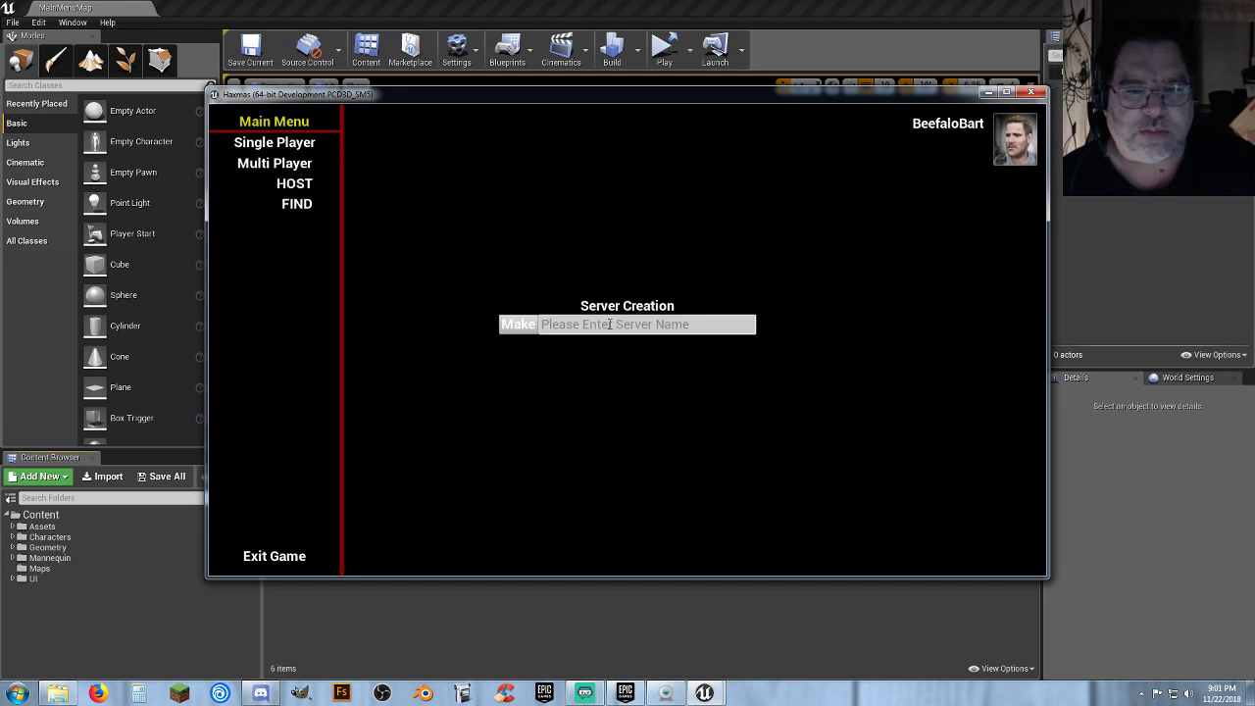
{"action": "type", "text": "d"}
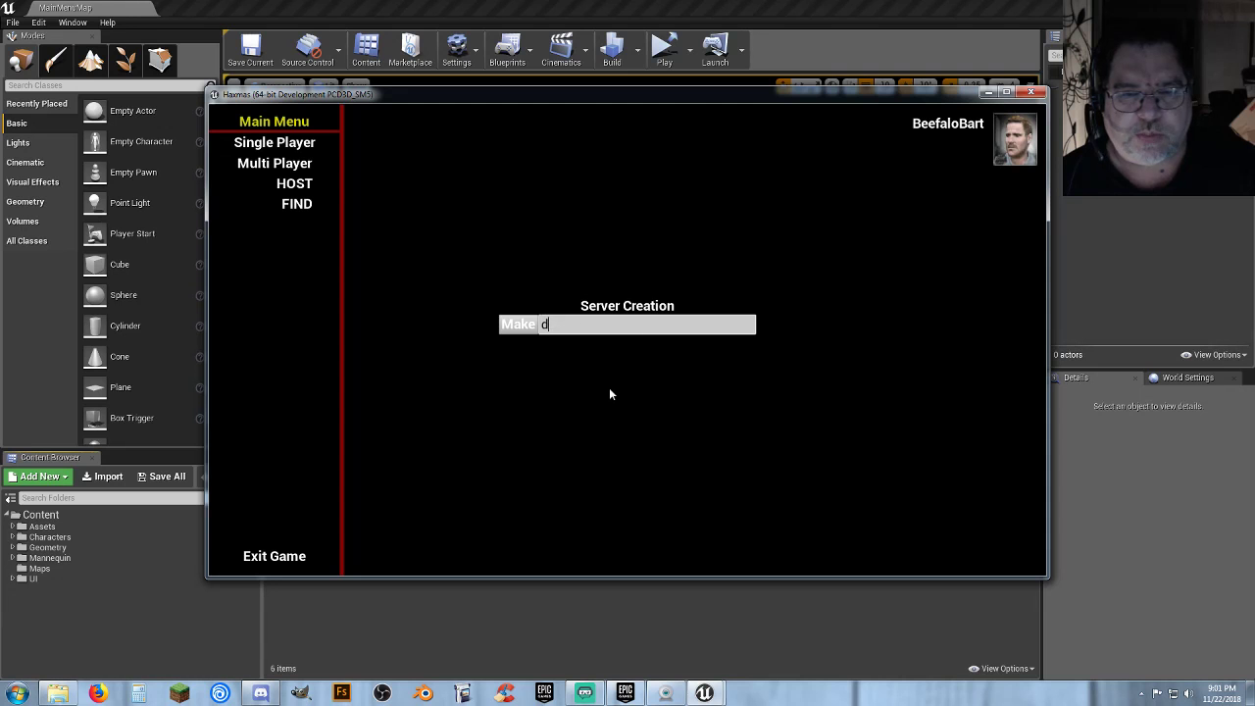
{"action": "type", "text": "df adf ggg"}
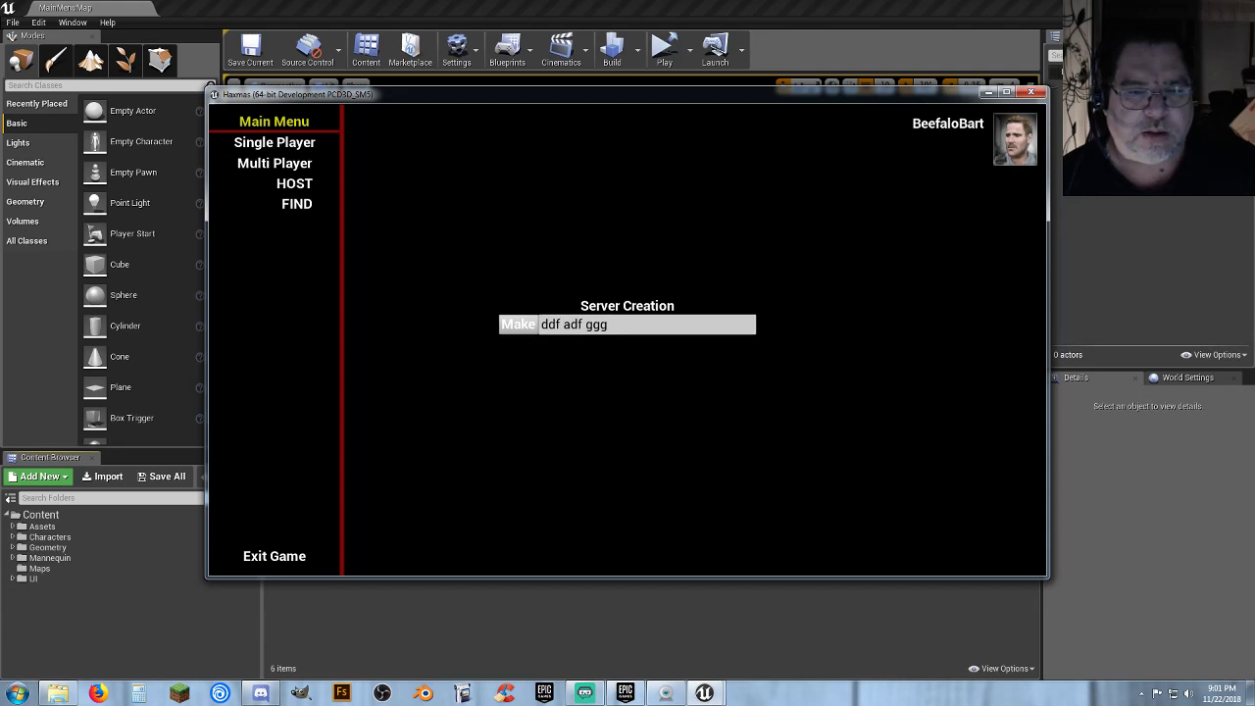
Test the hosted game by running and jumping with the character and switching between first-person and third-person views.
{"action": "type", "text": "w"}
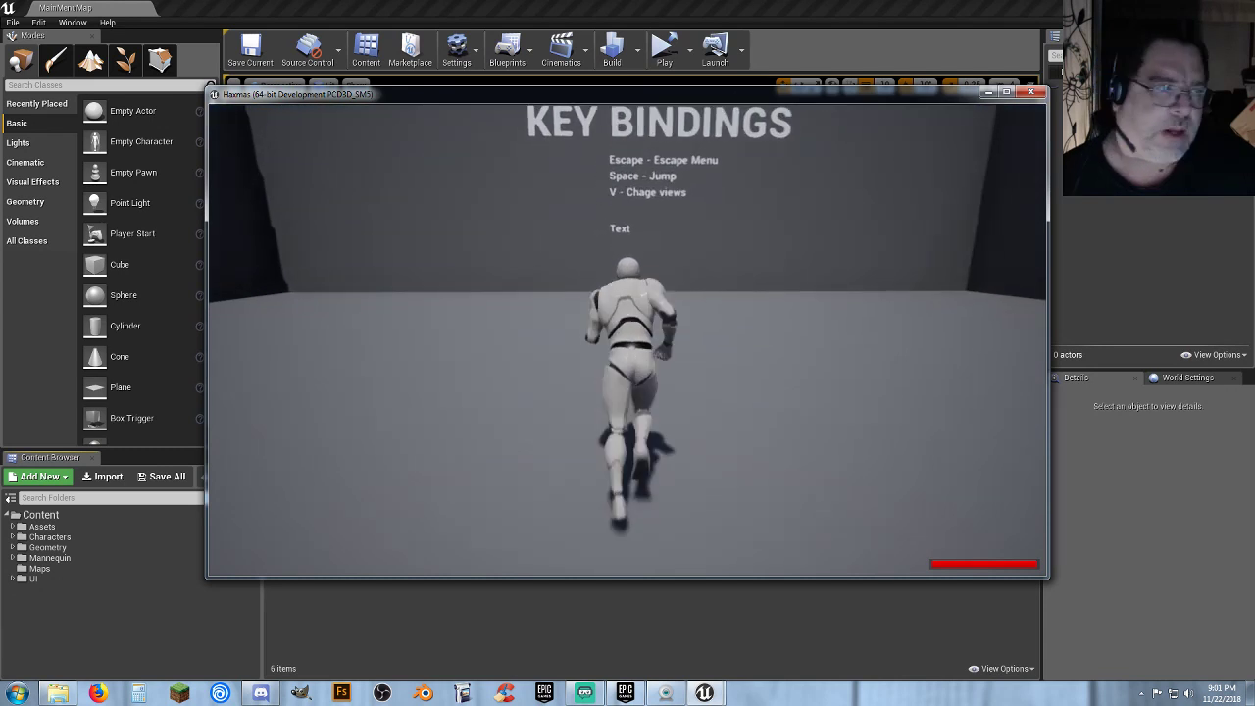
{"action": "type", "text": "dsw"}
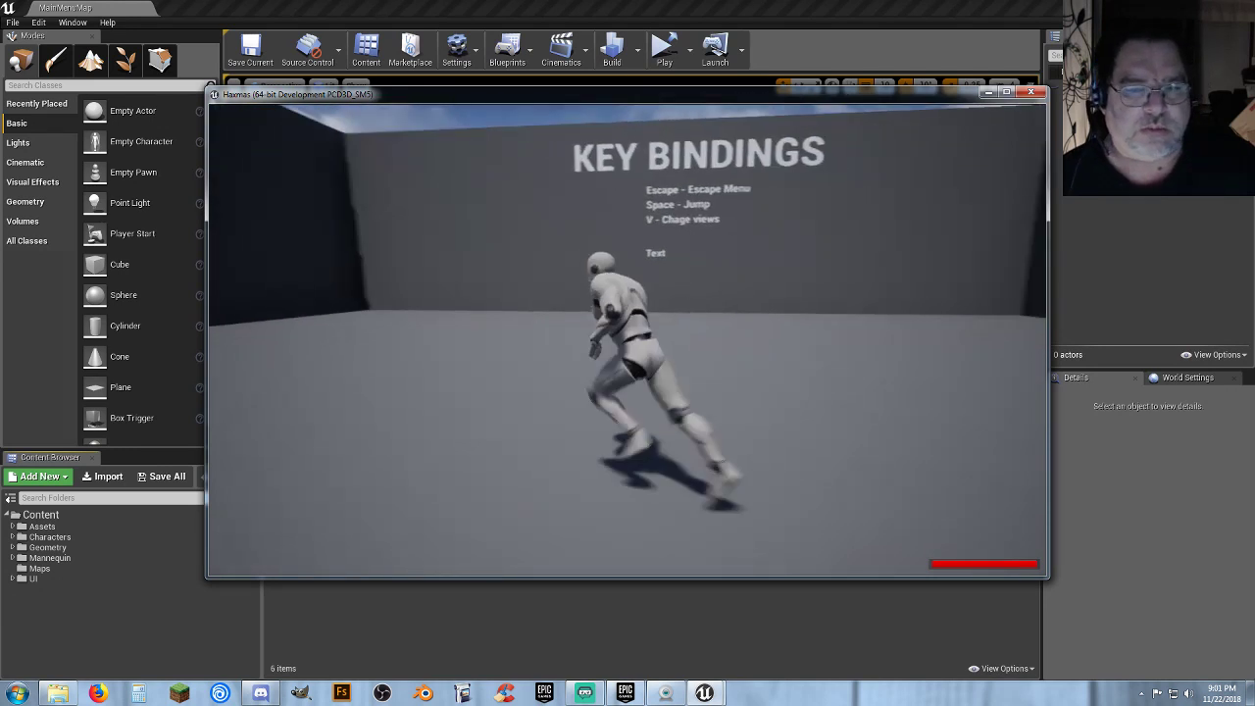
{"action": "type", "text": "dsad"}
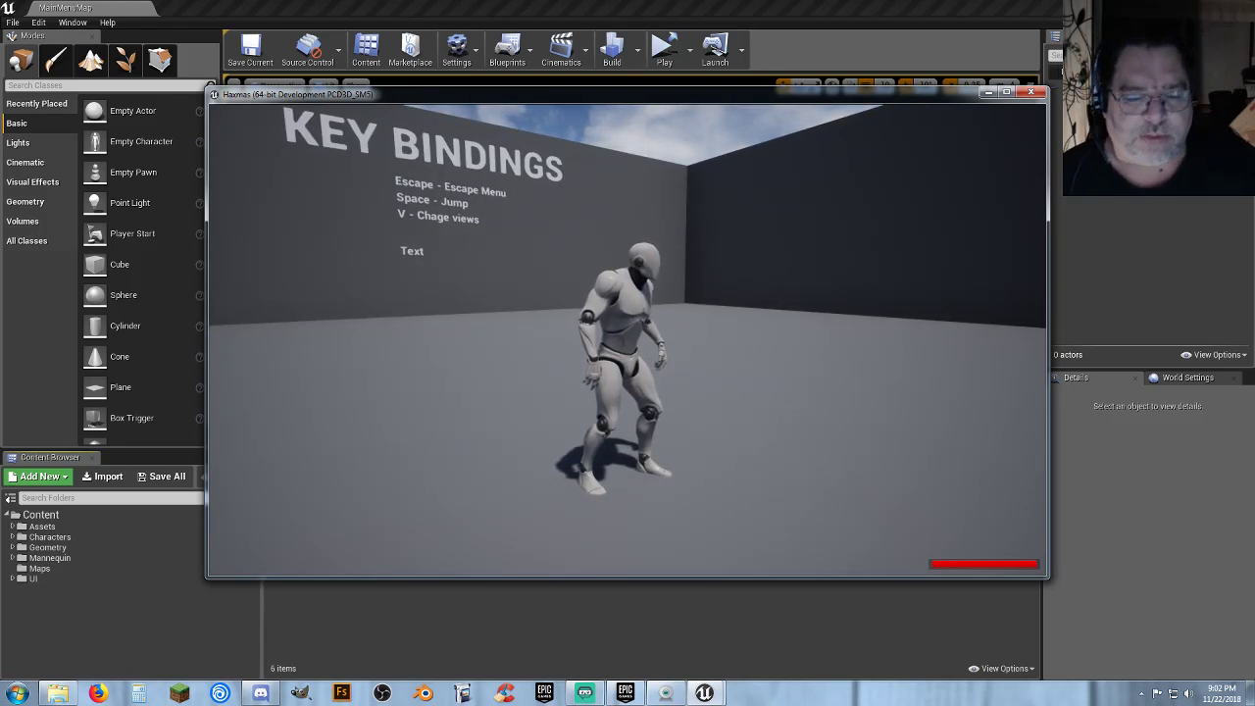
{"action": "type", "text": "w"}
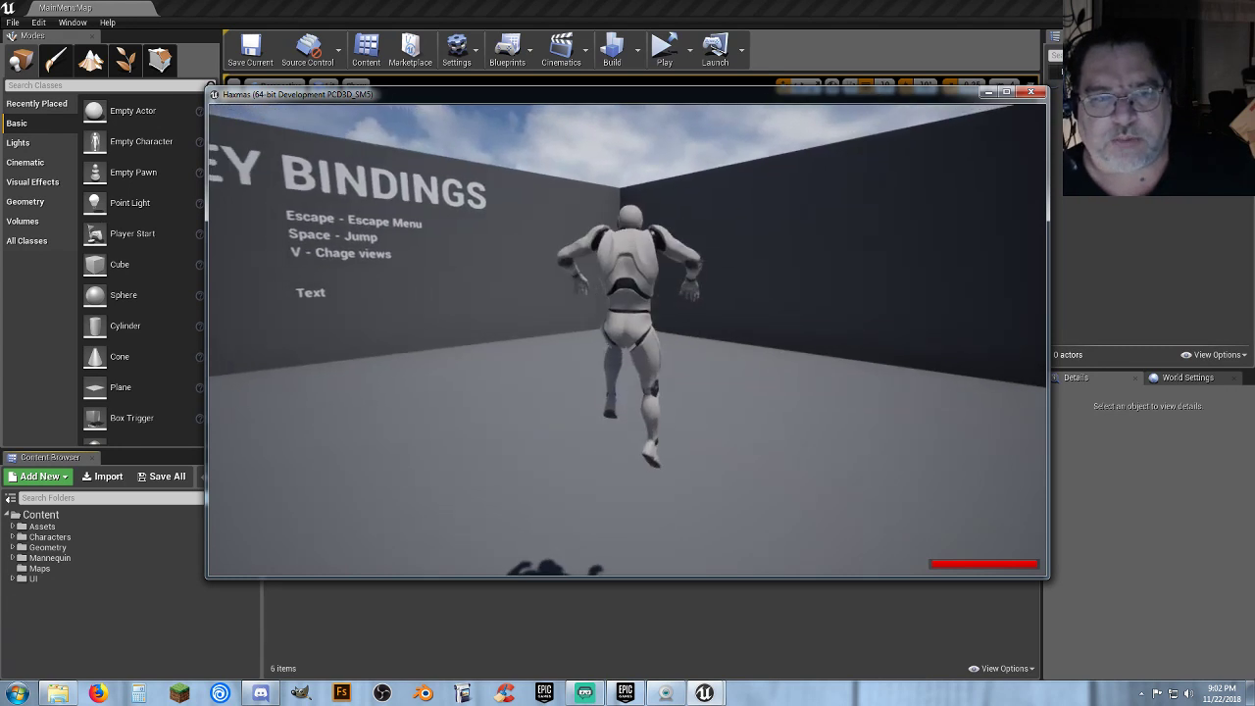
{"action": "type", "text": "v"}
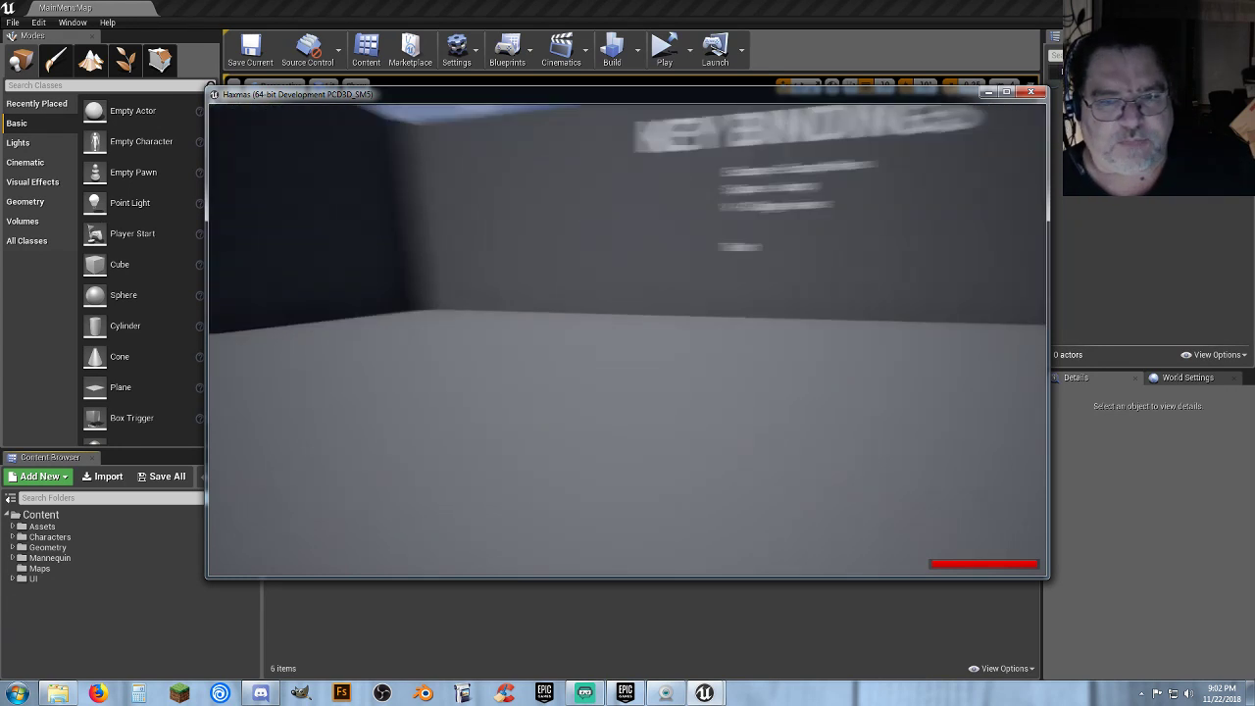
{"action": "type", "text": "v"}
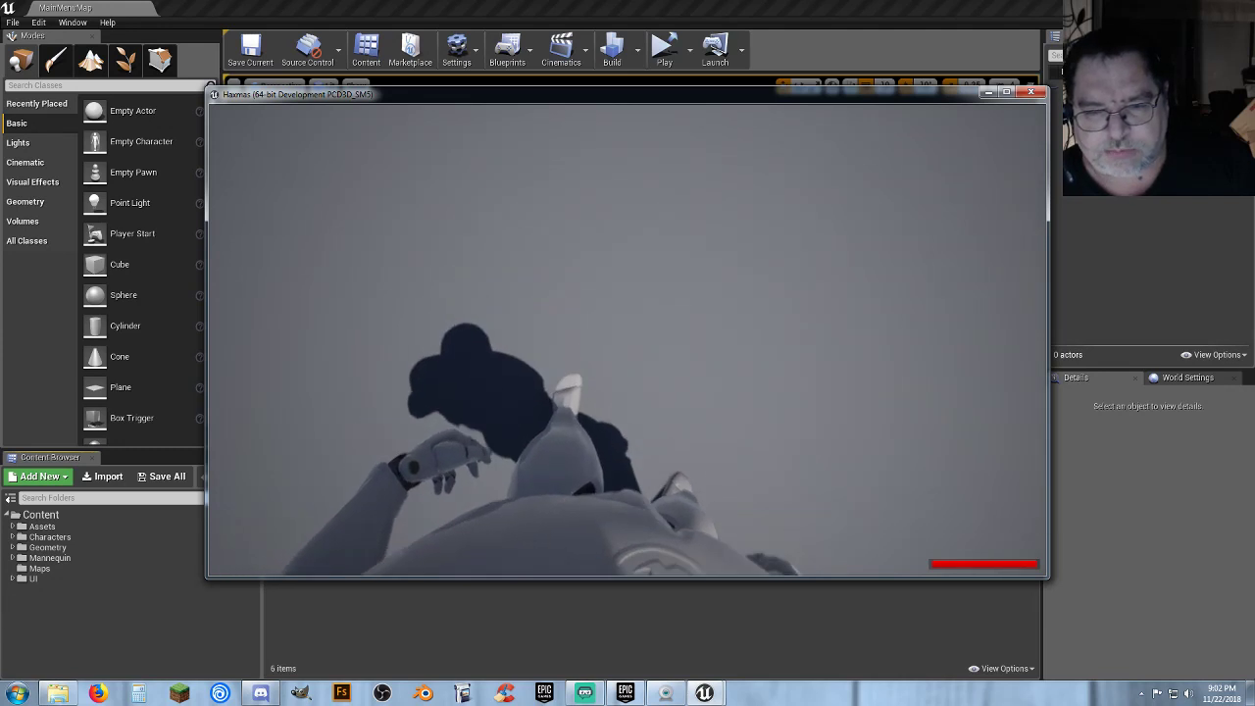
{"action": "type", "text": "v"}
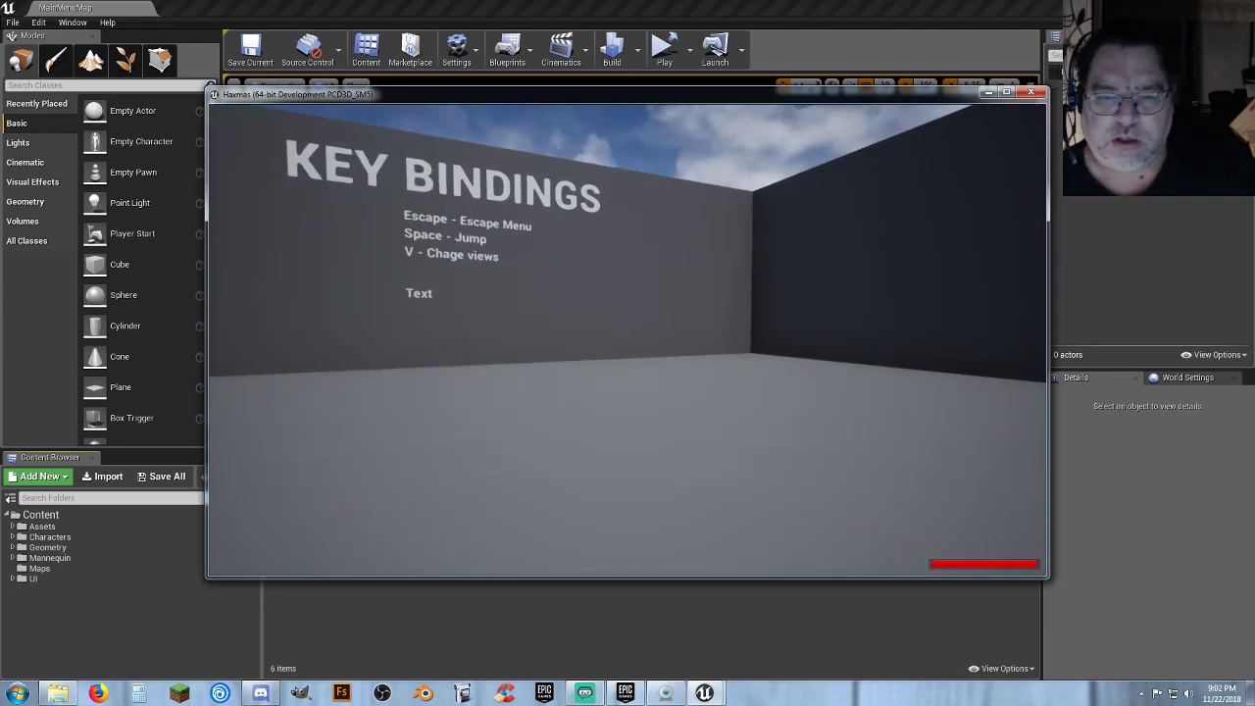
{"action": "type", "text": "vw"}
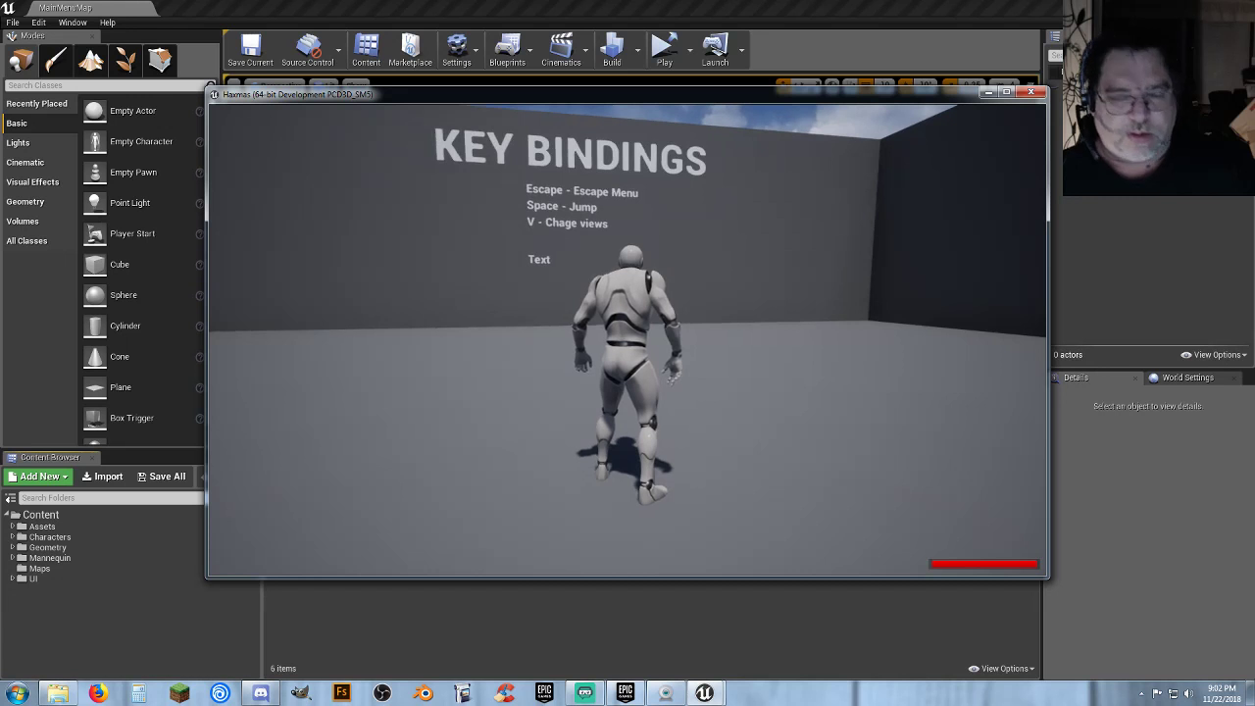
Return from the hosted game to the main menu through the escape menu and exit the game.
{"action": "key", "text": "Escape"}
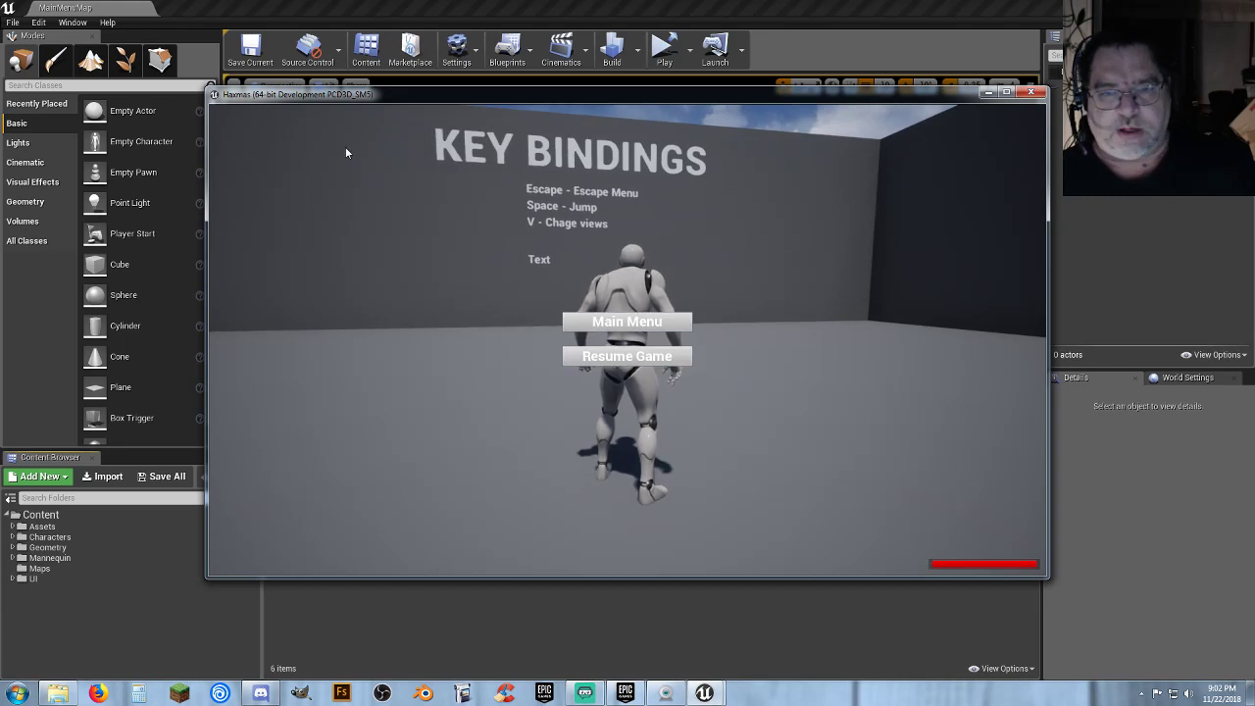
{"action": "left_click", "coordinate": [626, 321]}
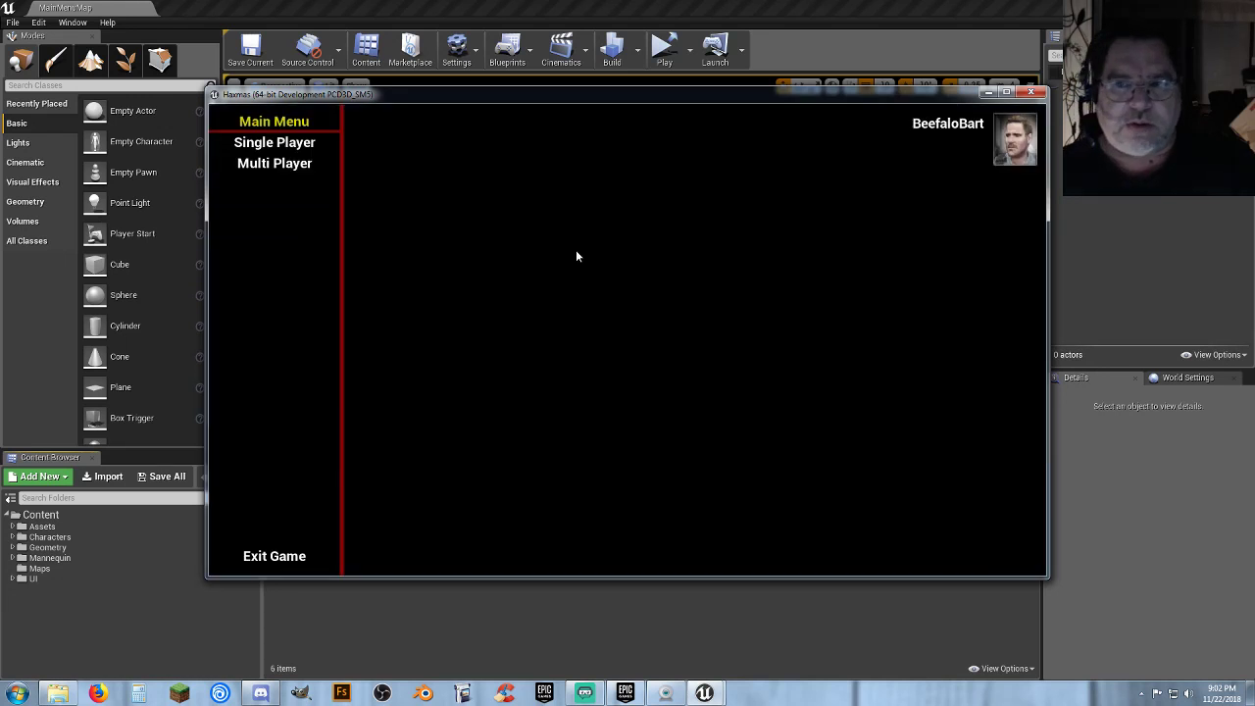
{"action": "left_click", "coordinate": [280, 564]}
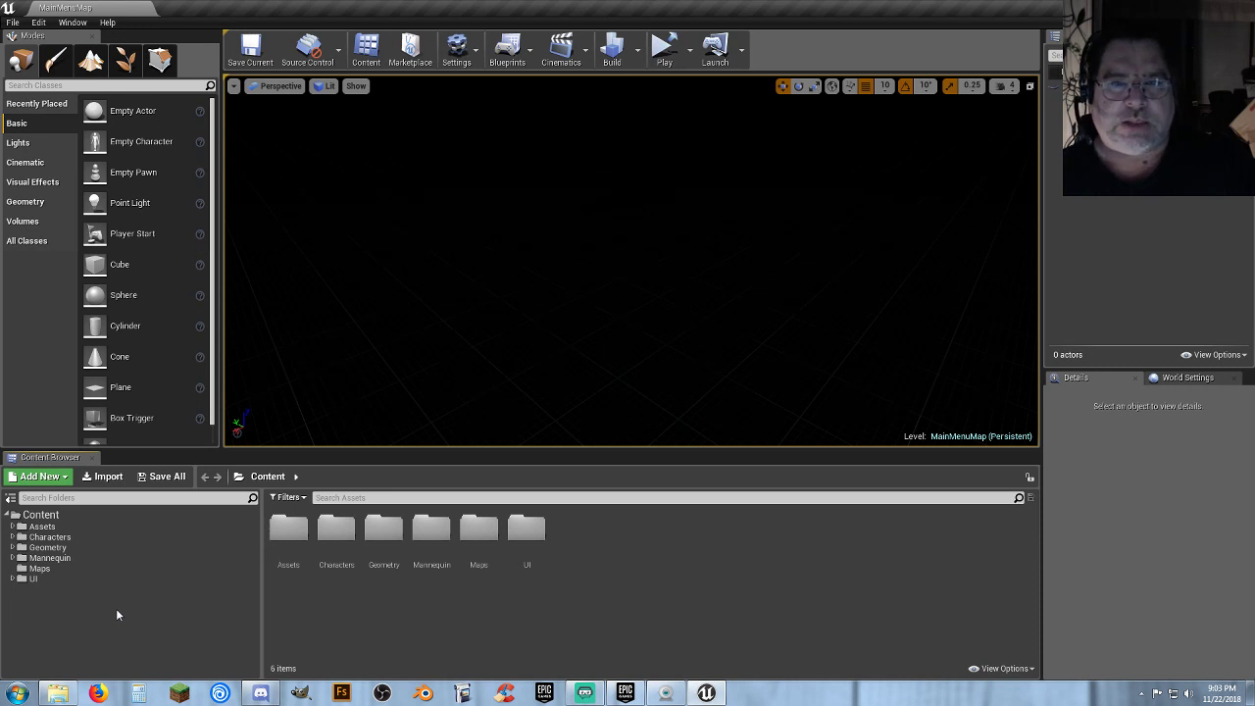
Play the MainMenuMap level inside the editor viewport to check its main menu, and stop the session.
{"action": "left_click", "coordinate": [690, 67]}
{"action": "left_click", "coordinate": [722, 87]}
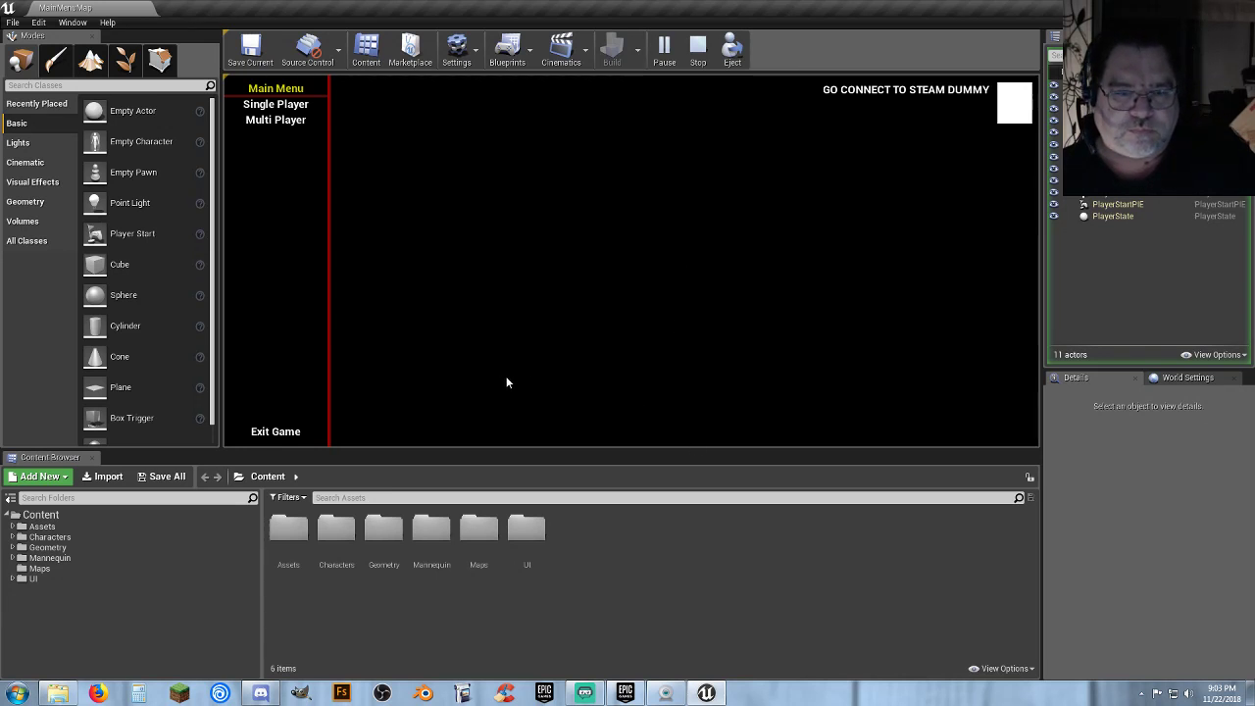
{"action": "key", "text": "Escape"}
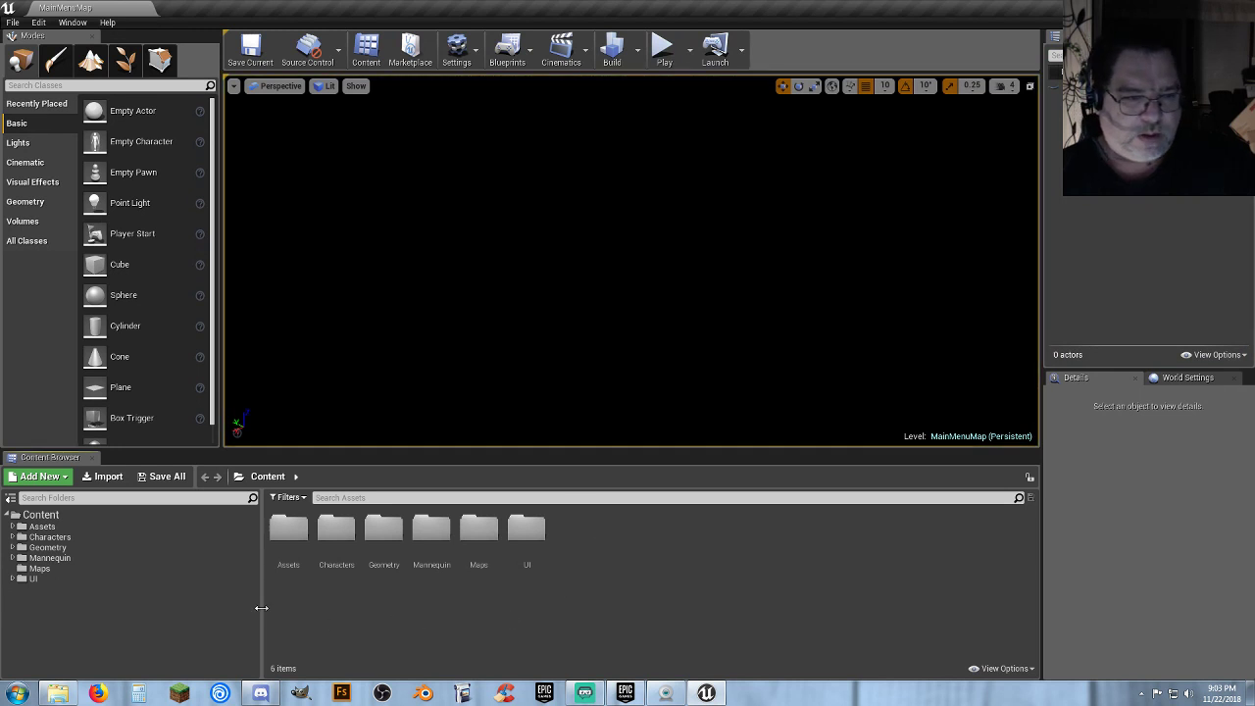
Switch to Windows Explorer, copy the inner LowPolyChristmas folder into the Haxmas project's Content folder, and close Explorer.
{"action": "left_click", "coordinate": [54, 691]}
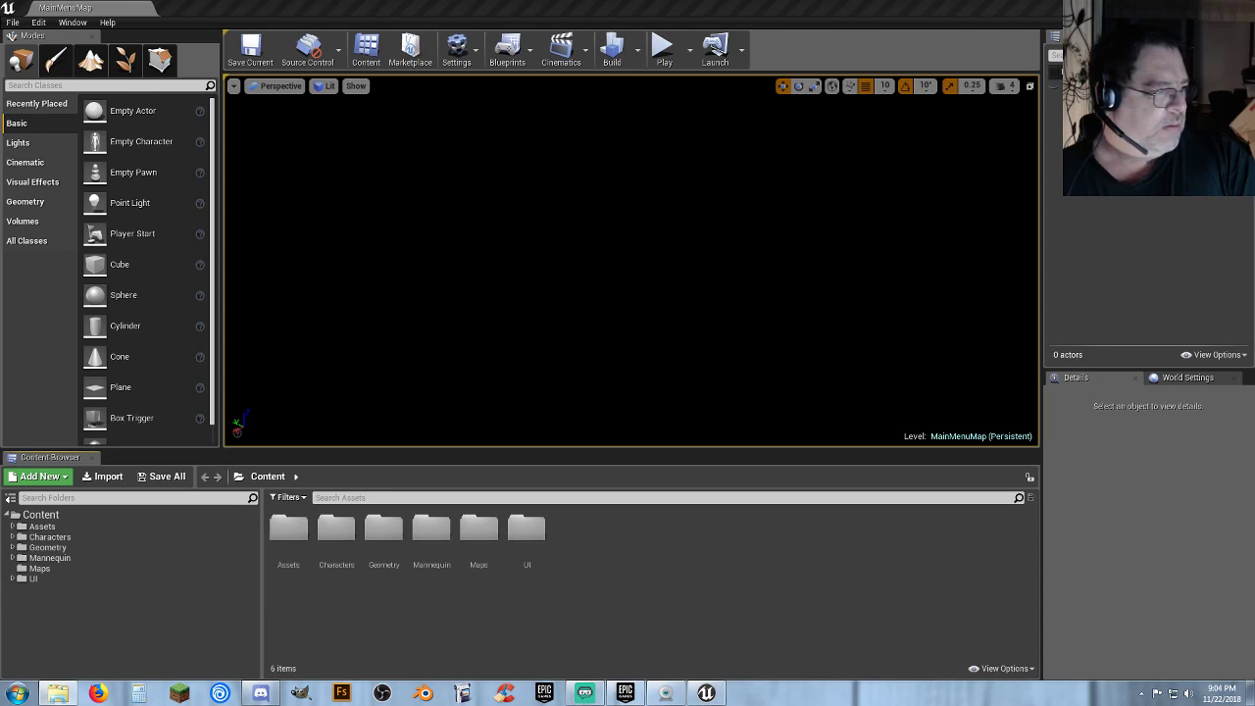
{"action": "left_click_drag", "start_coordinate": [0, 211], "coordinate": [0, 201]}
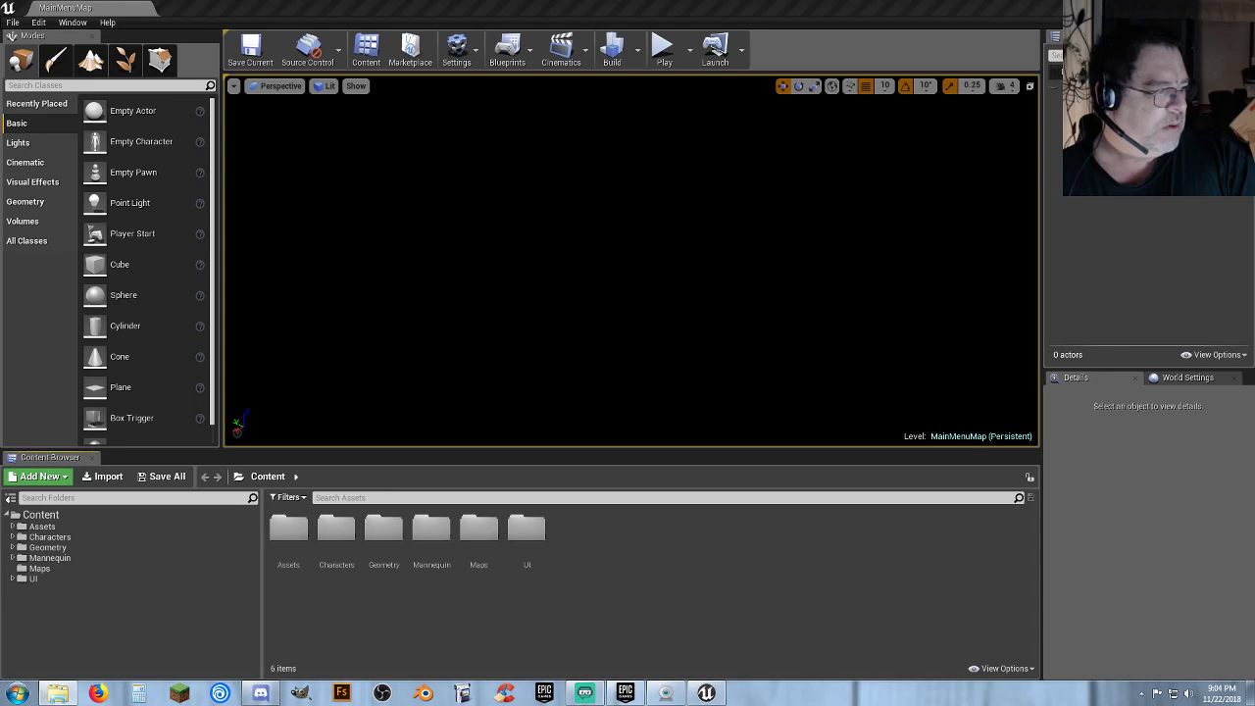
{"action": "left_click_drag", "start_coordinate": [0, 236], "coordinate": [326, 137]}
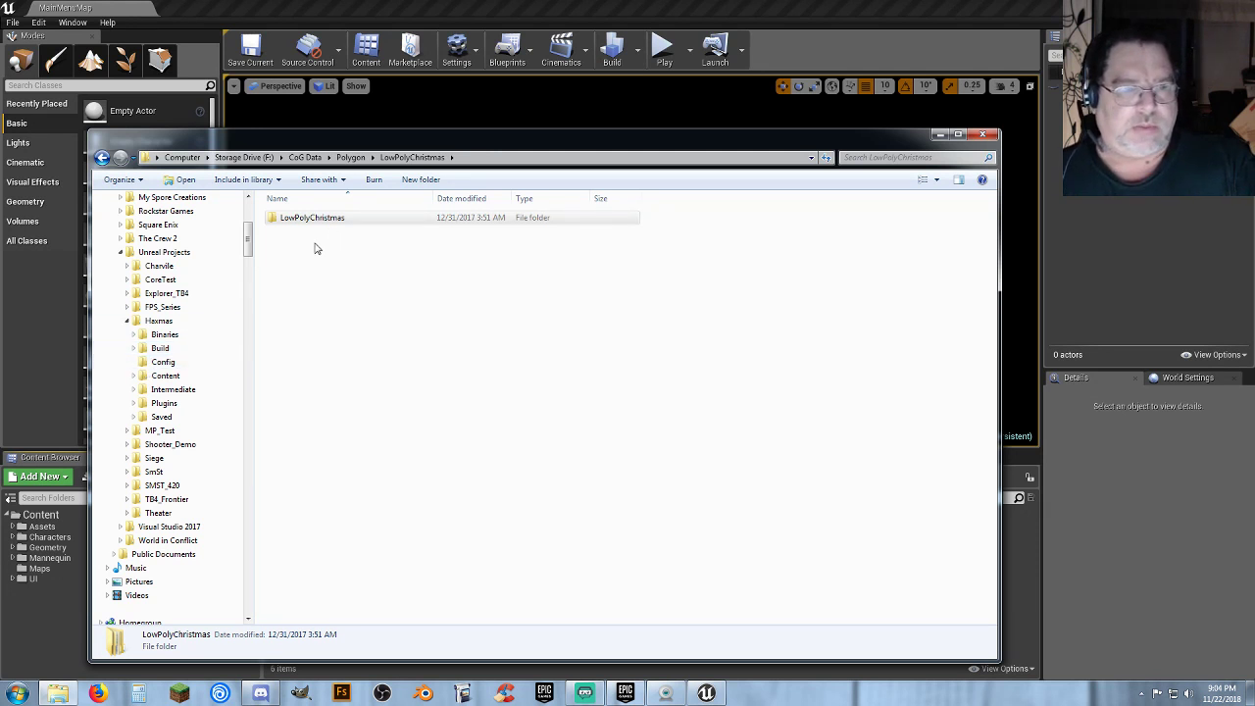
{"action": "left_click", "coordinate": [134, 378]}
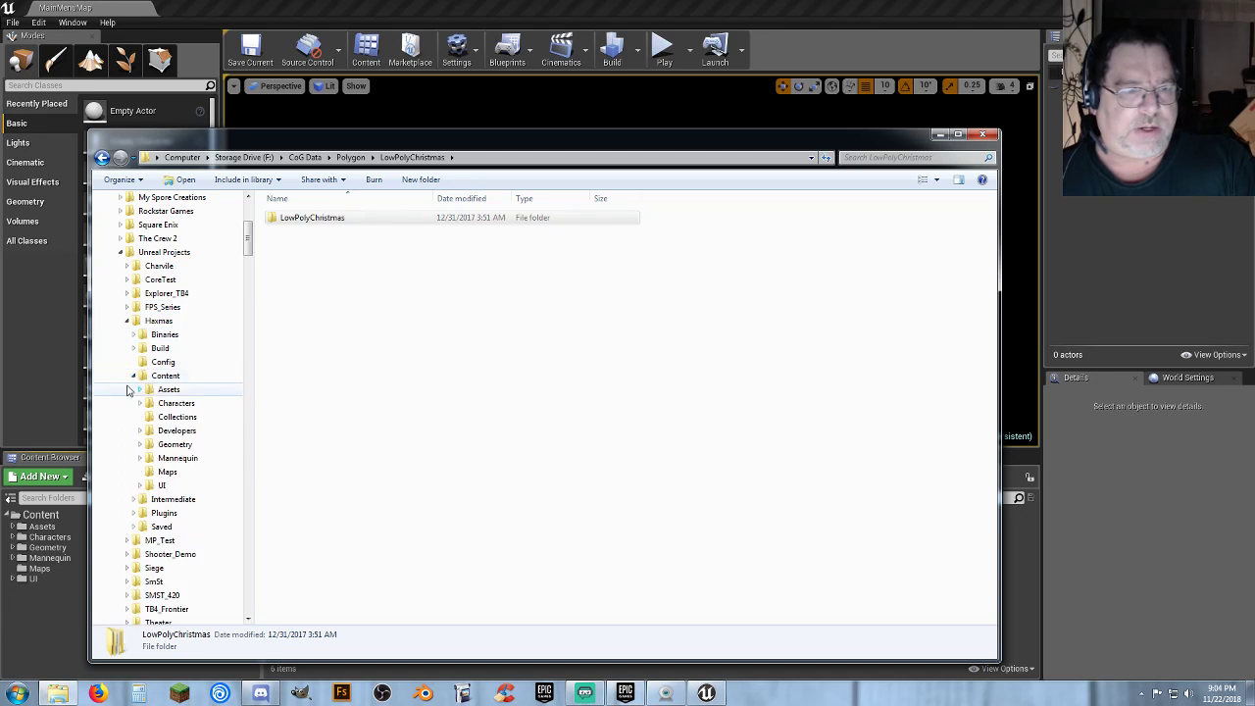
{"action": "left_click", "coordinate": [306, 218]}
{"action": "left_click_drag", "start_coordinate": [306, 218], "coordinate": [182, 378]}
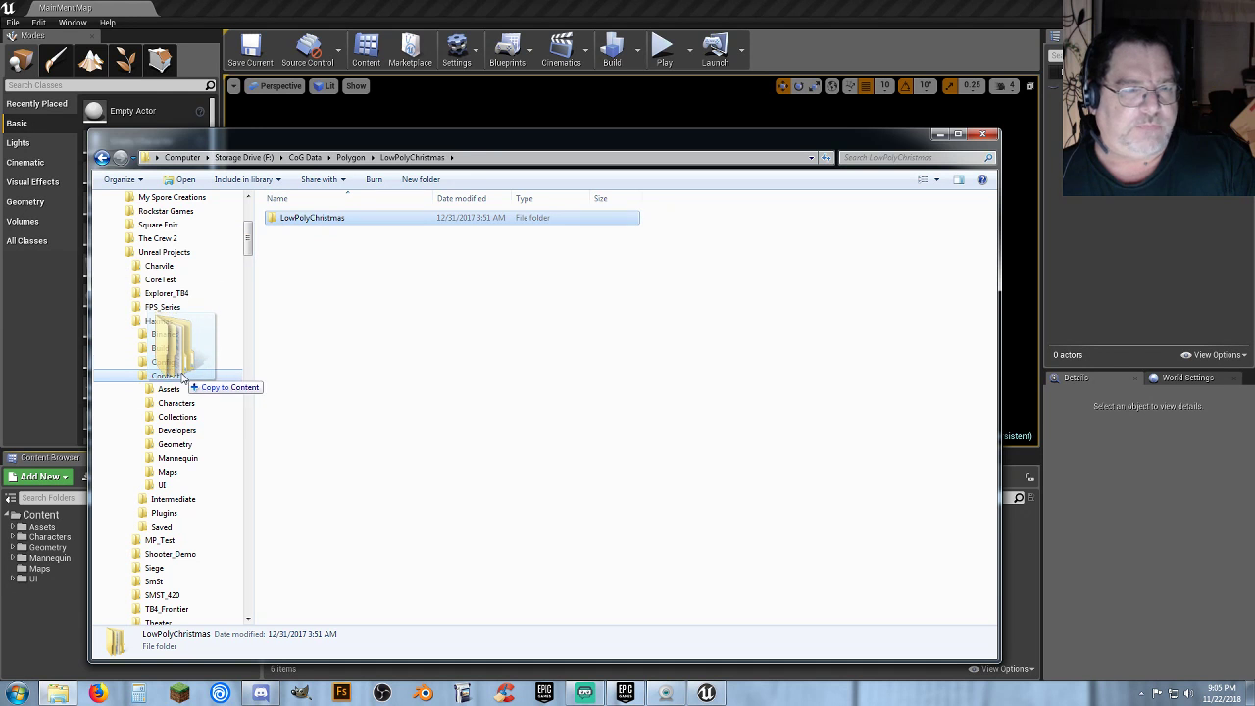
{"action": "right_click_drag", "start_coordinate": [182, 379], "coordinate": [183, 378]}
{"action": "left_click", "coordinate": [245, 412]}
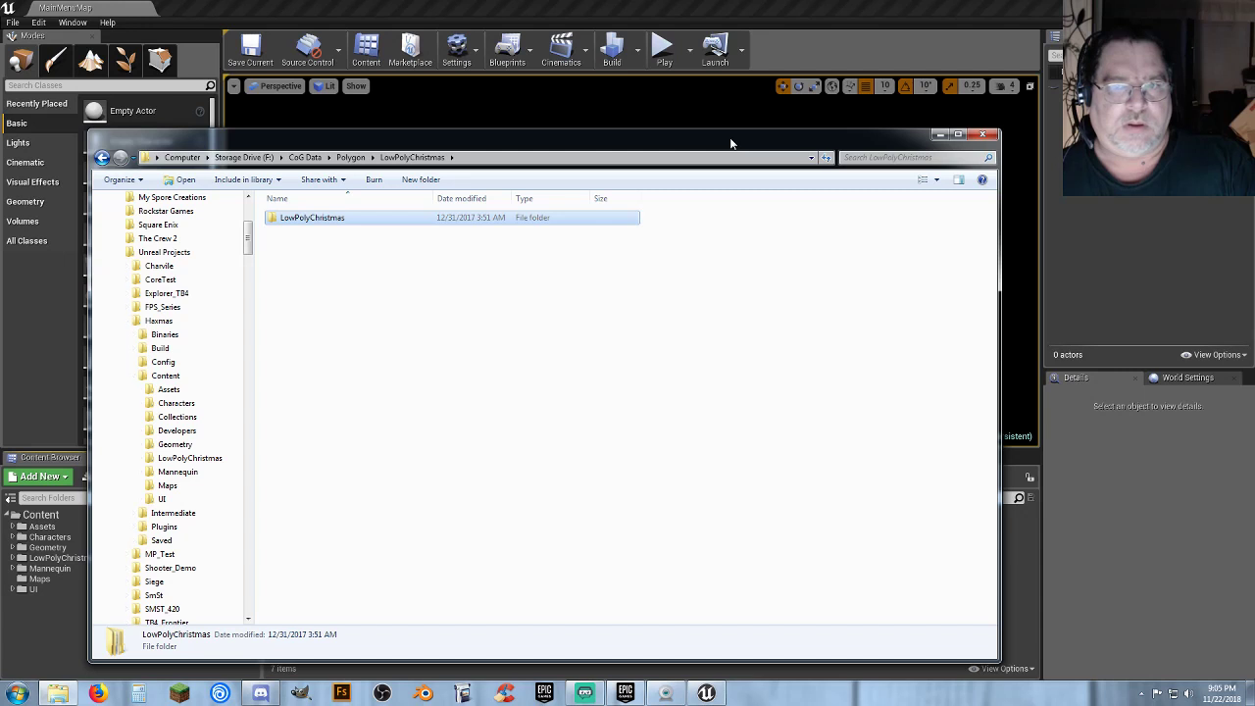
{"action": "left_click", "coordinate": [982, 134]}
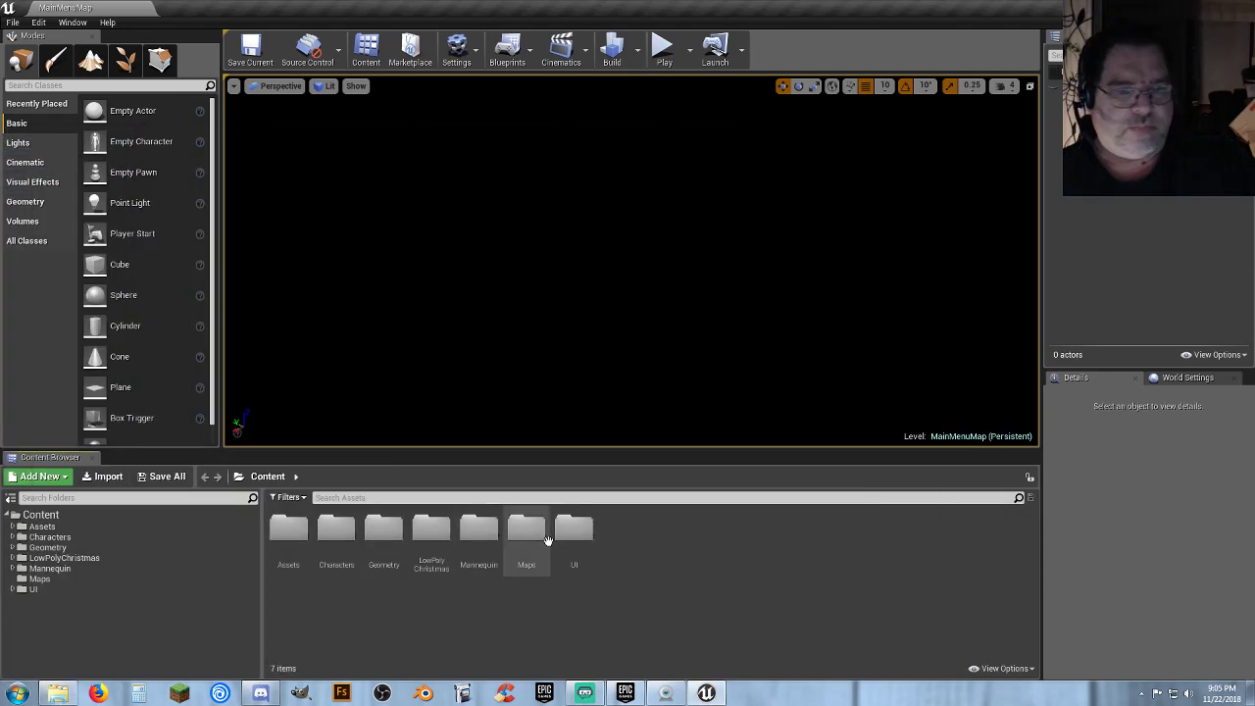
Create a new level from the VR-Basic template.
{"action": "left_click", "coordinate": [13, 22]}
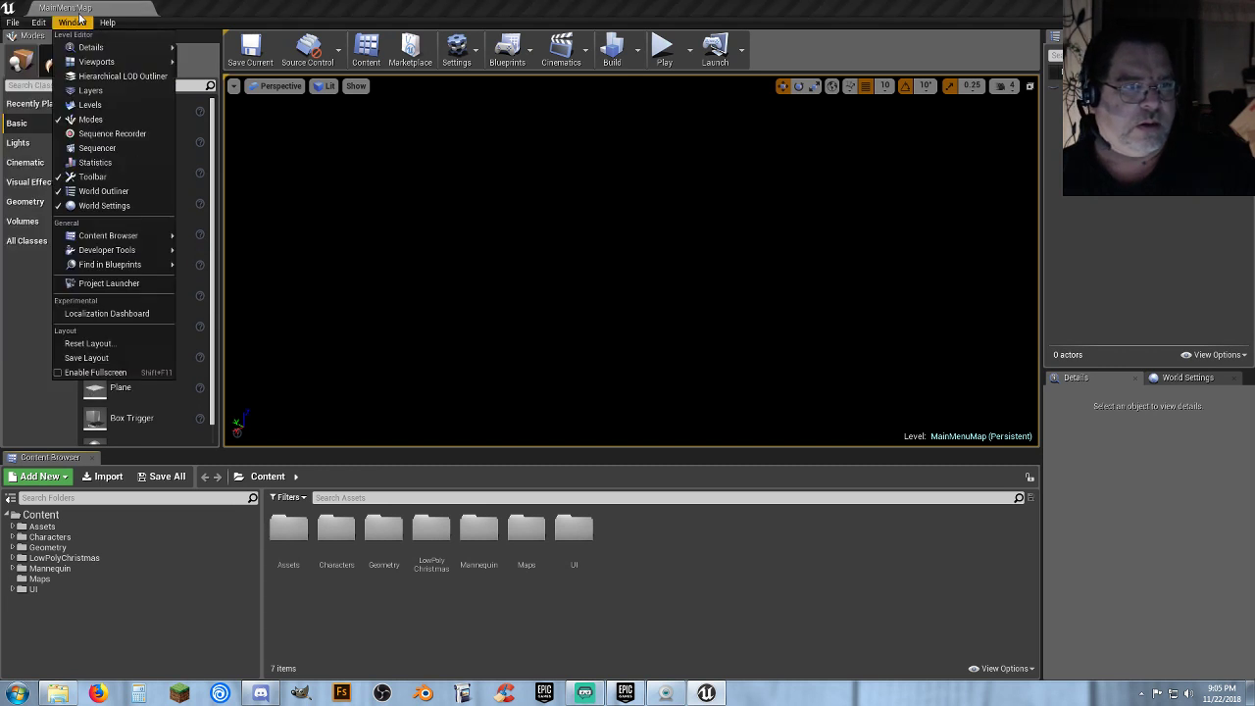
{"action": "left_click", "coordinate": [31, 23]}
{"action": "left_click", "coordinate": [12, 22]}
{"action": "left_click", "coordinate": [39, 46]}
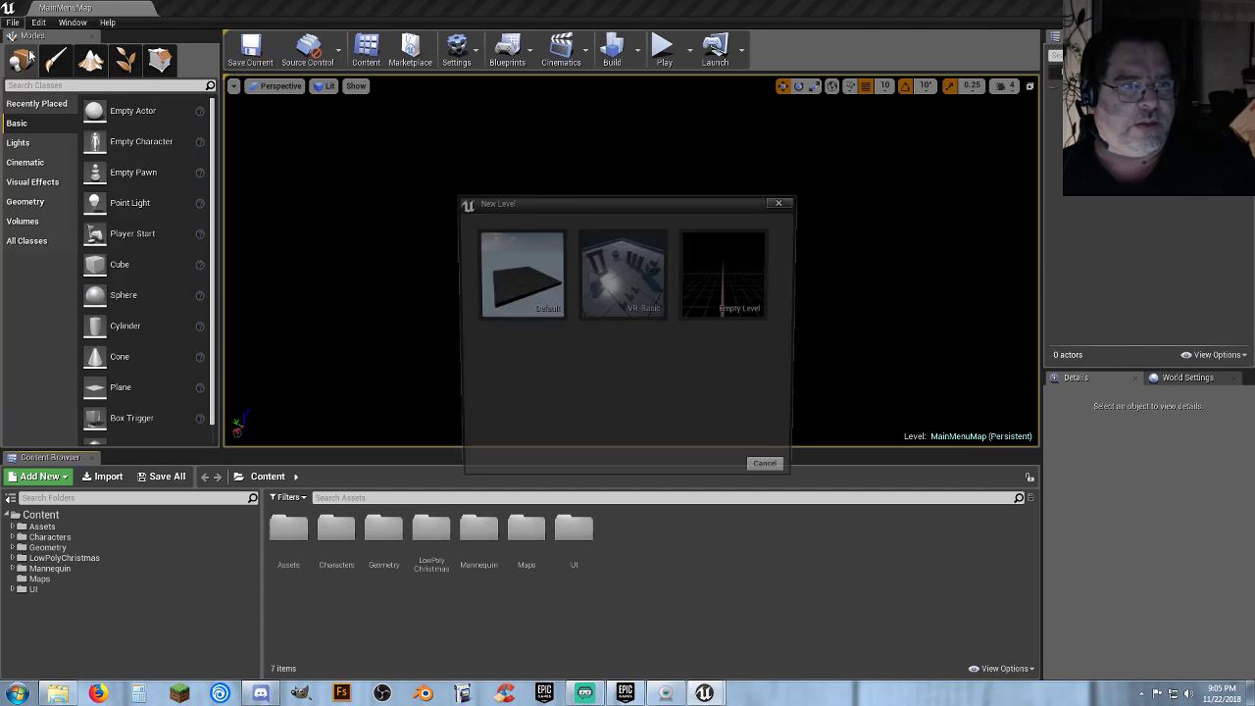
{"action": "left_click", "coordinate": [622, 275]}
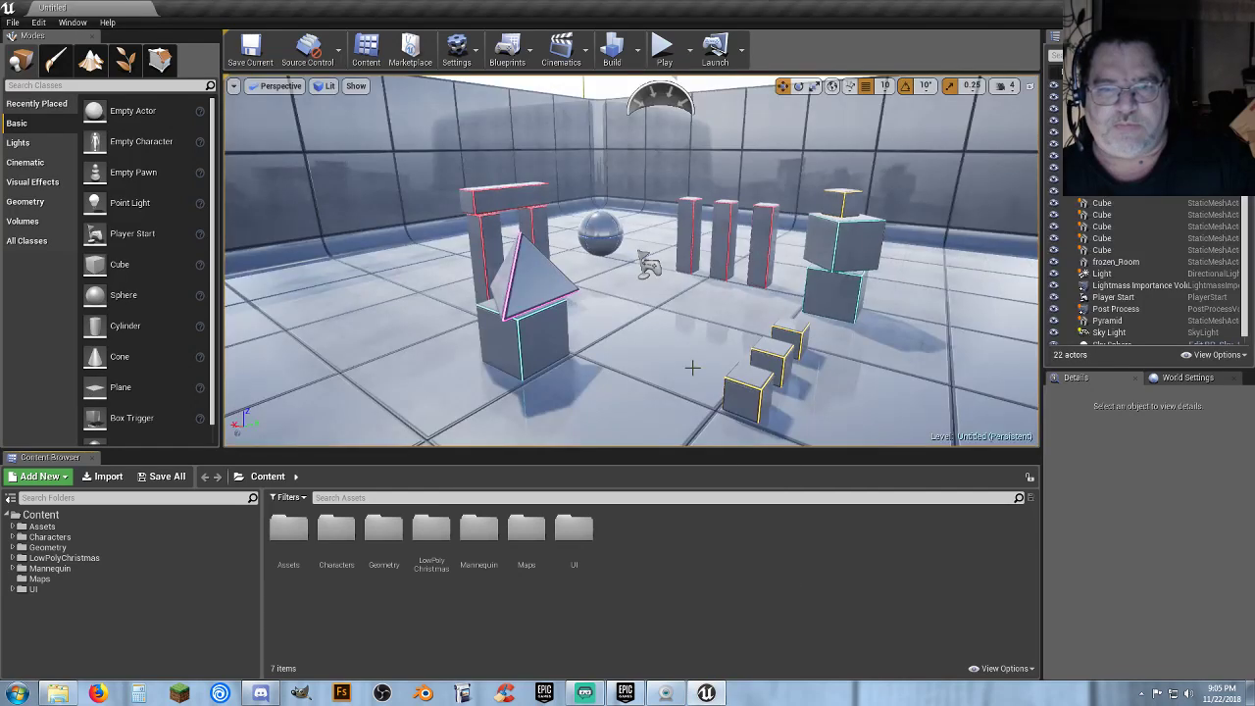
Select the directional light and the Sky Light together and move them down from above the room to near the floor.
{"action": "right_click_drag", "start_coordinate": [679, 346], "coordinate": [698, 313]}
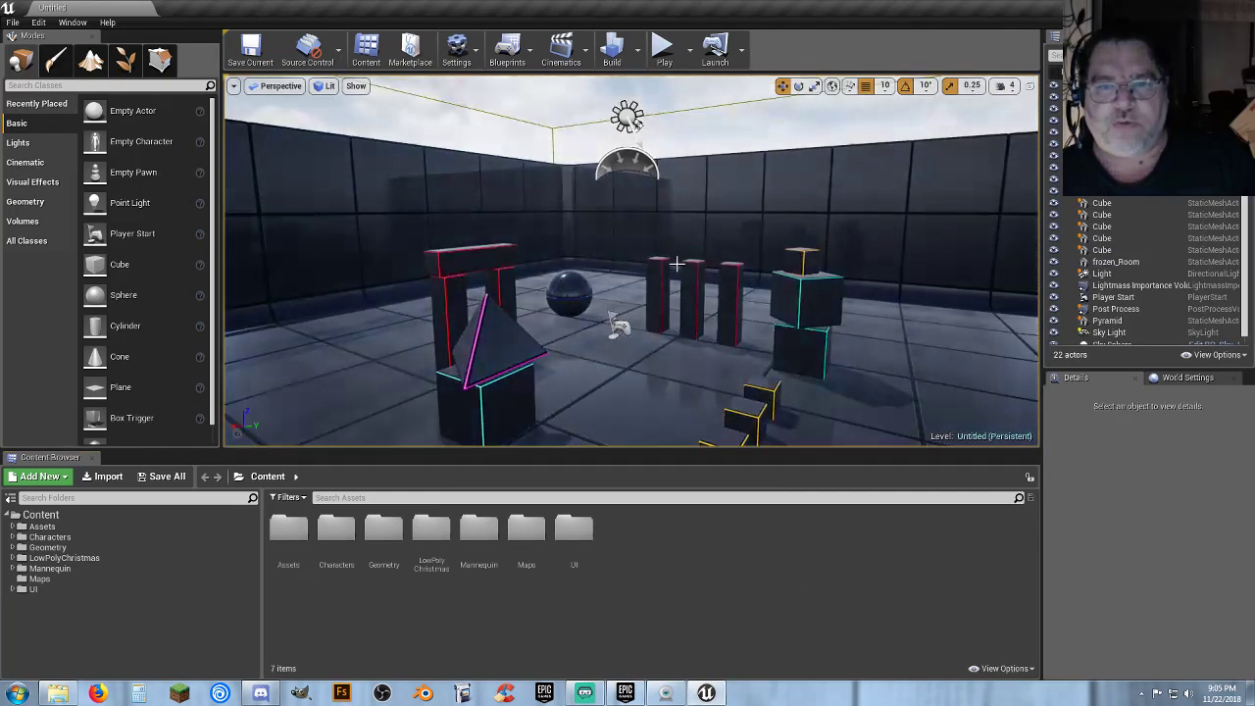
{"action": "left_click", "coordinate": [628, 117]}
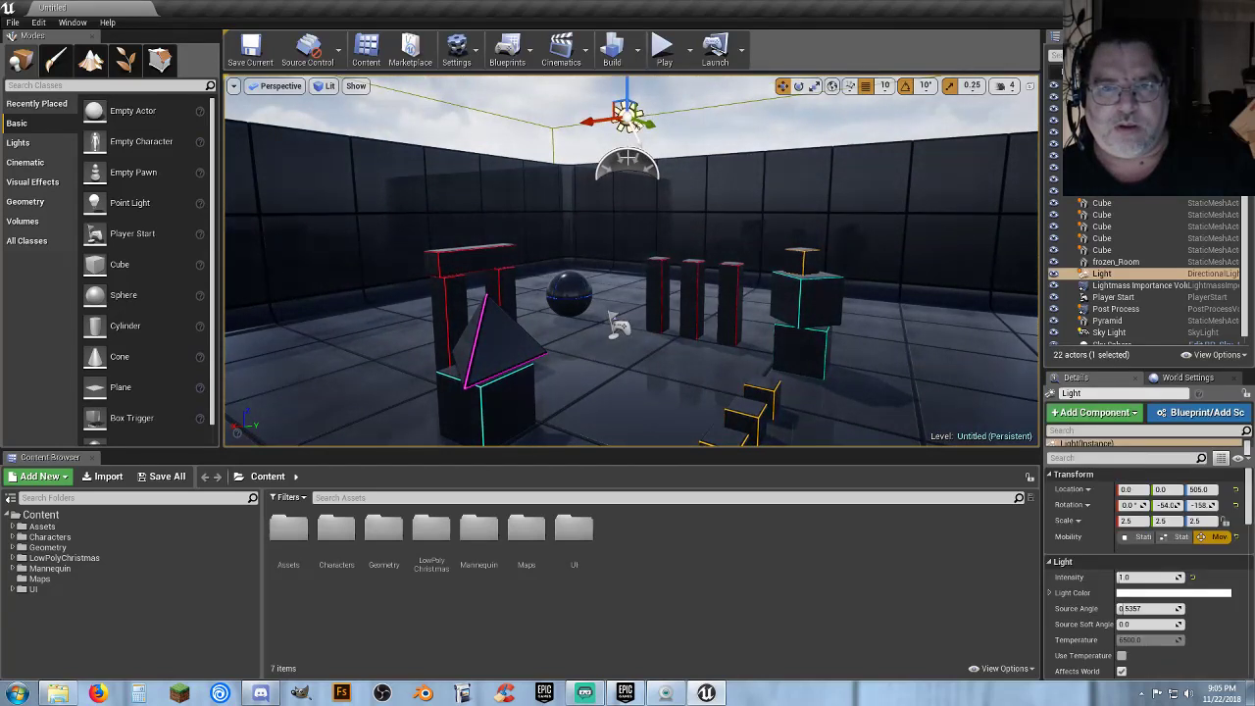
{"action": "left_click", "coordinate": [631, 165], "text": "ctrl"}
{"action": "left_click_drag", "start_coordinate": [635, 137], "coordinate": [652, 425]}
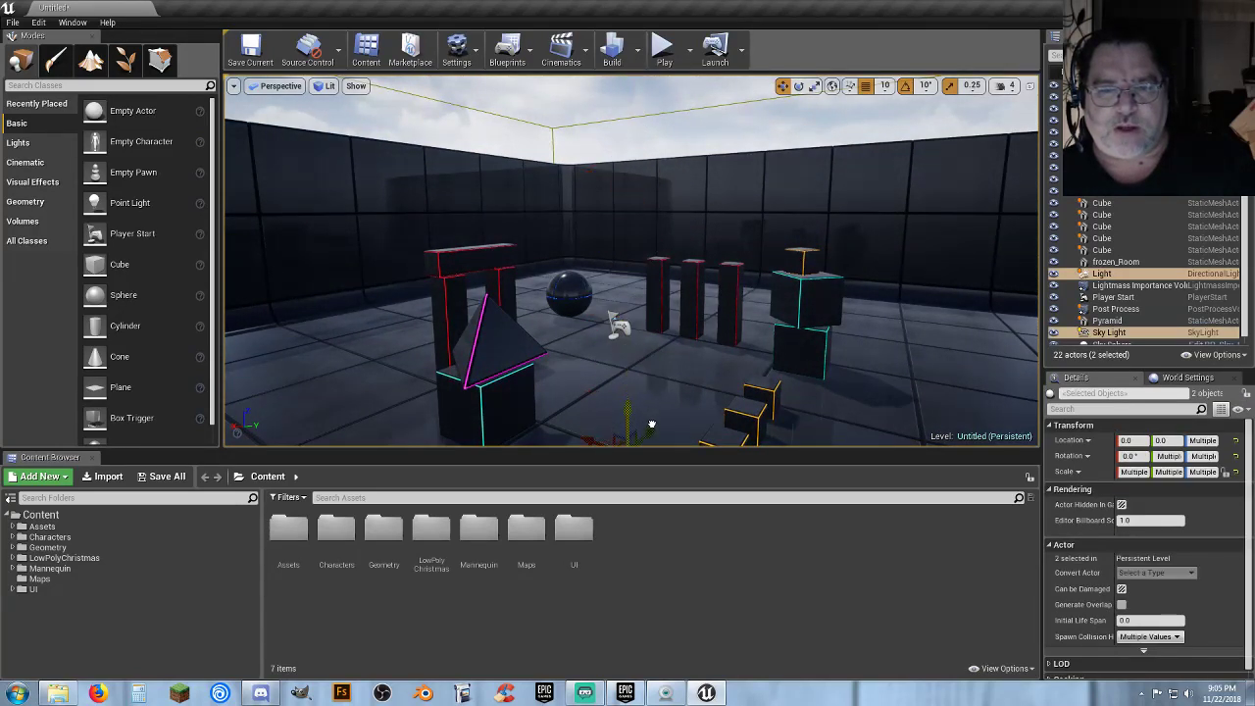
Select the ball, all the cubes and the pyramid together and delete them from the room.
{"action": "left_click", "coordinate": [675, 377]}
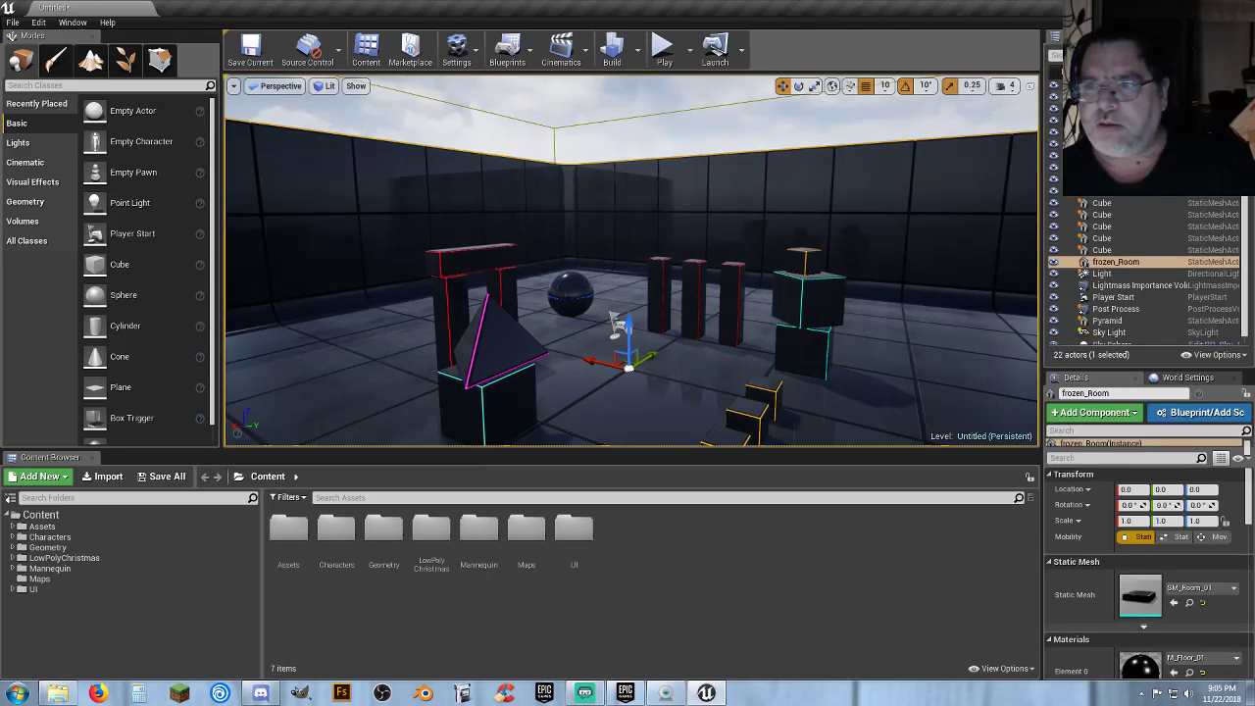
{"action": "left_click", "coordinate": [570, 292]}
{"action": "left_click", "coordinate": [1105, 250], "text": "shift"}
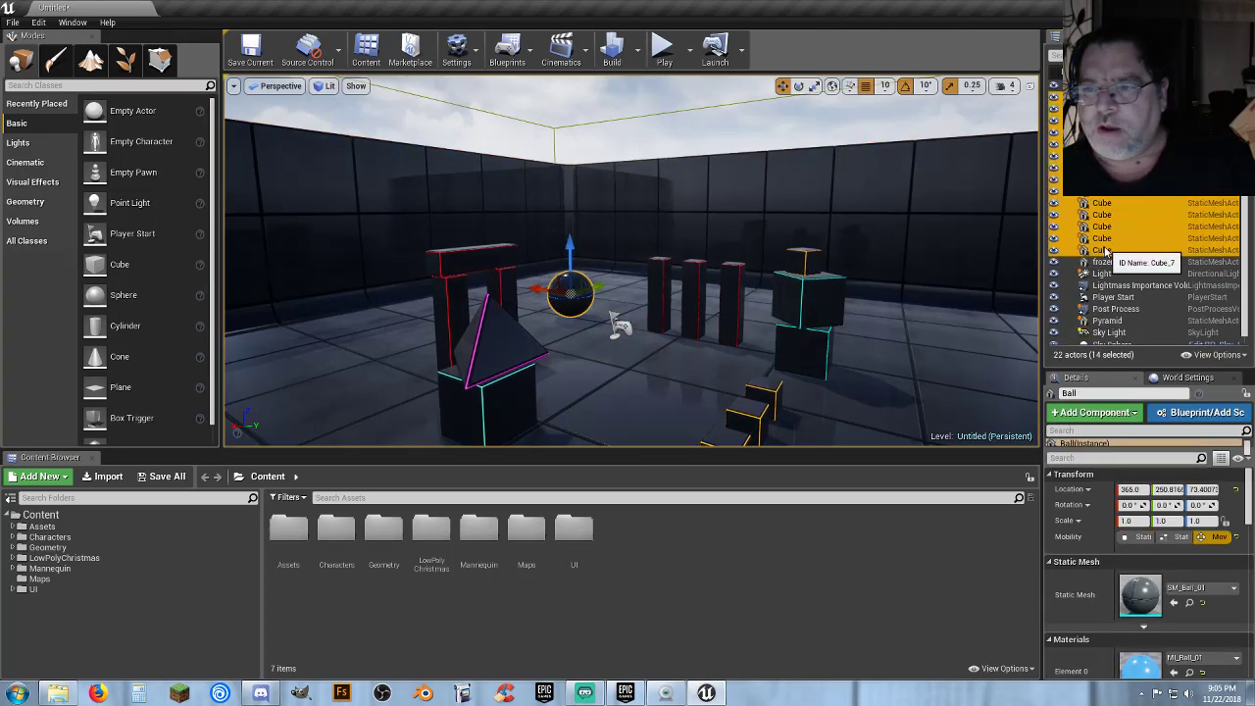
{"action": "left_click", "coordinate": [1111, 321], "text": "ctrl"}
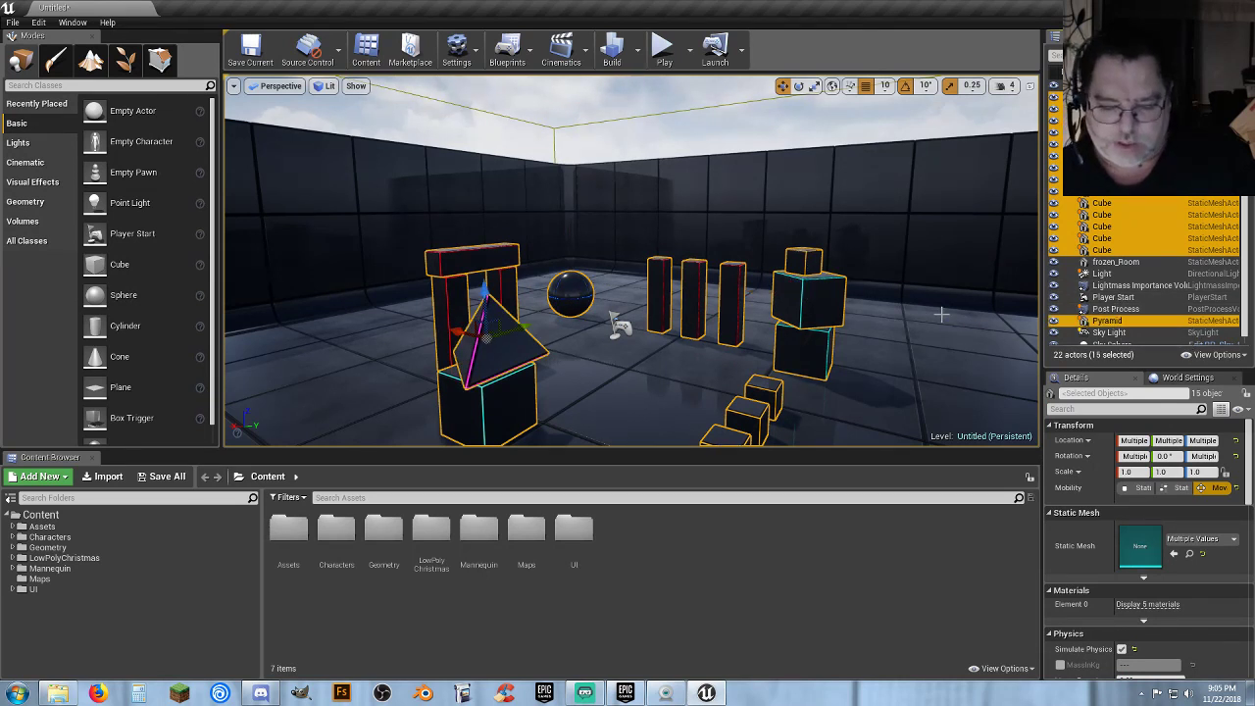
{"action": "key", "text": "Delete"}
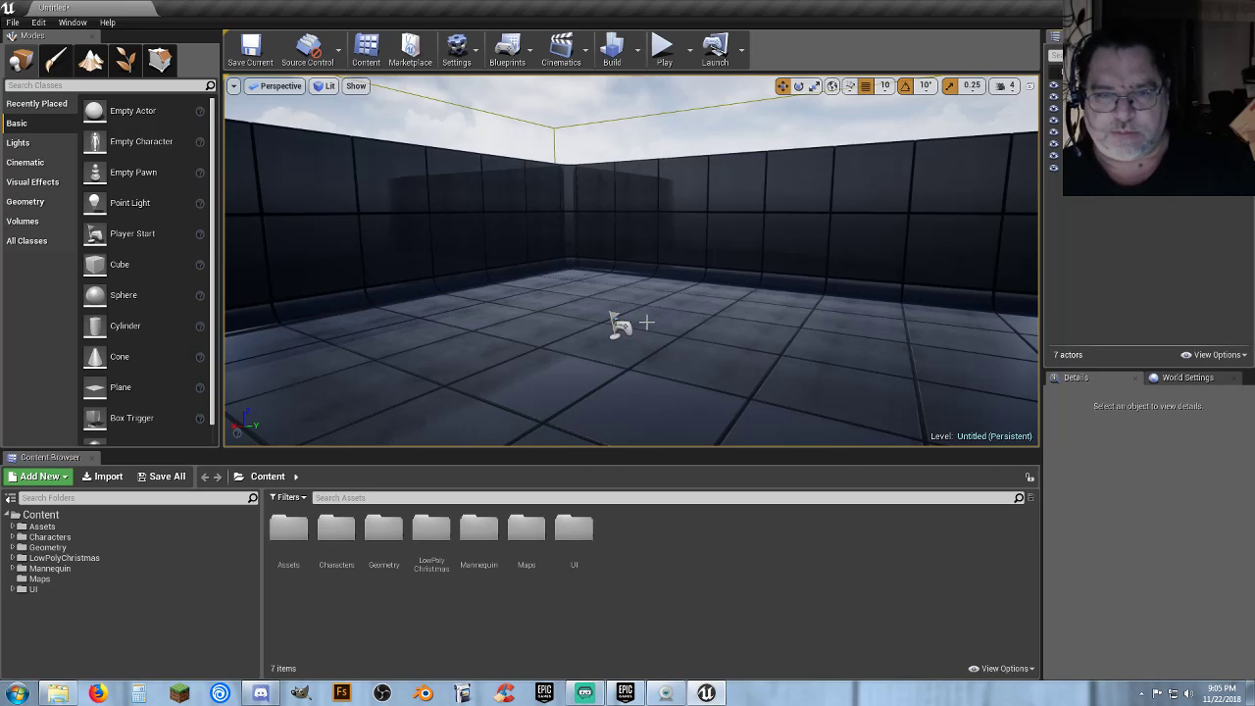
Move the Player Start along its X axis to the edge of the room and reset its rotation to 0.
{"action": "left_click", "coordinate": [620, 328]}
{"action": "right_click_drag", "start_coordinate": [690, 288], "coordinate": [641, 289]}
{"action": "left_click_drag", "start_coordinate": [552, 235], "coordinate": [922, 236]}
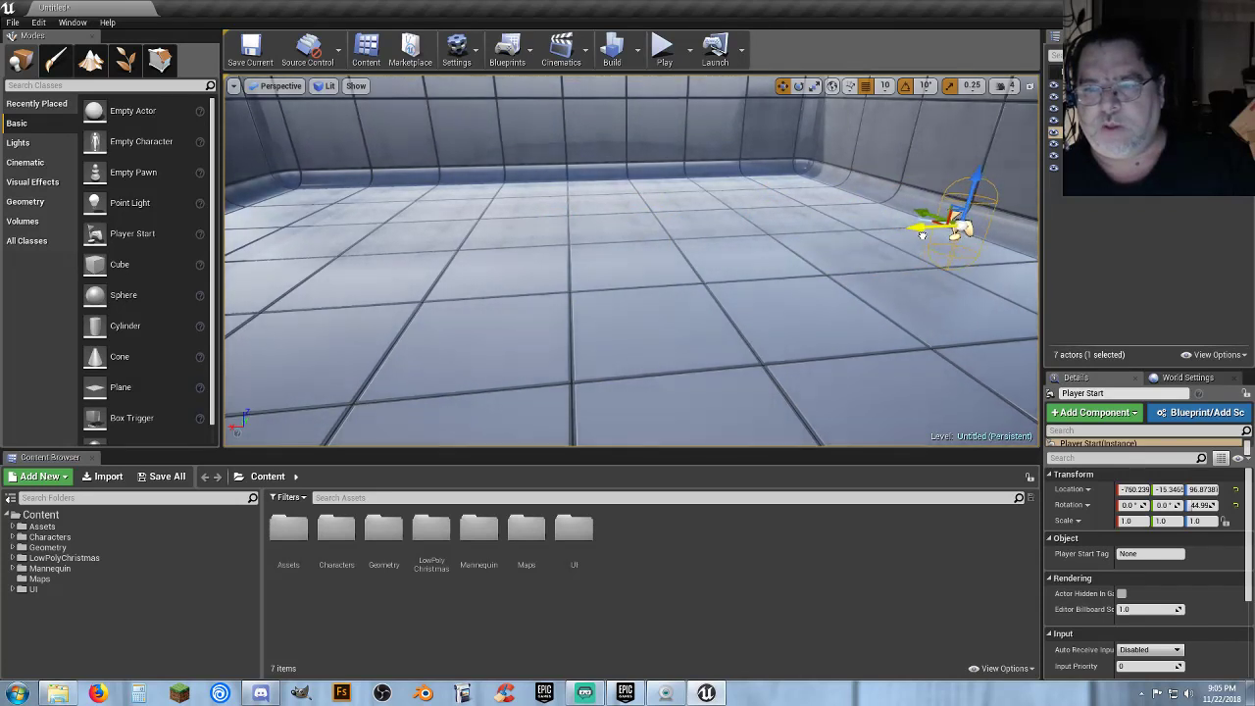
{"action": "left_click", "coordinate": [1202, 504]}
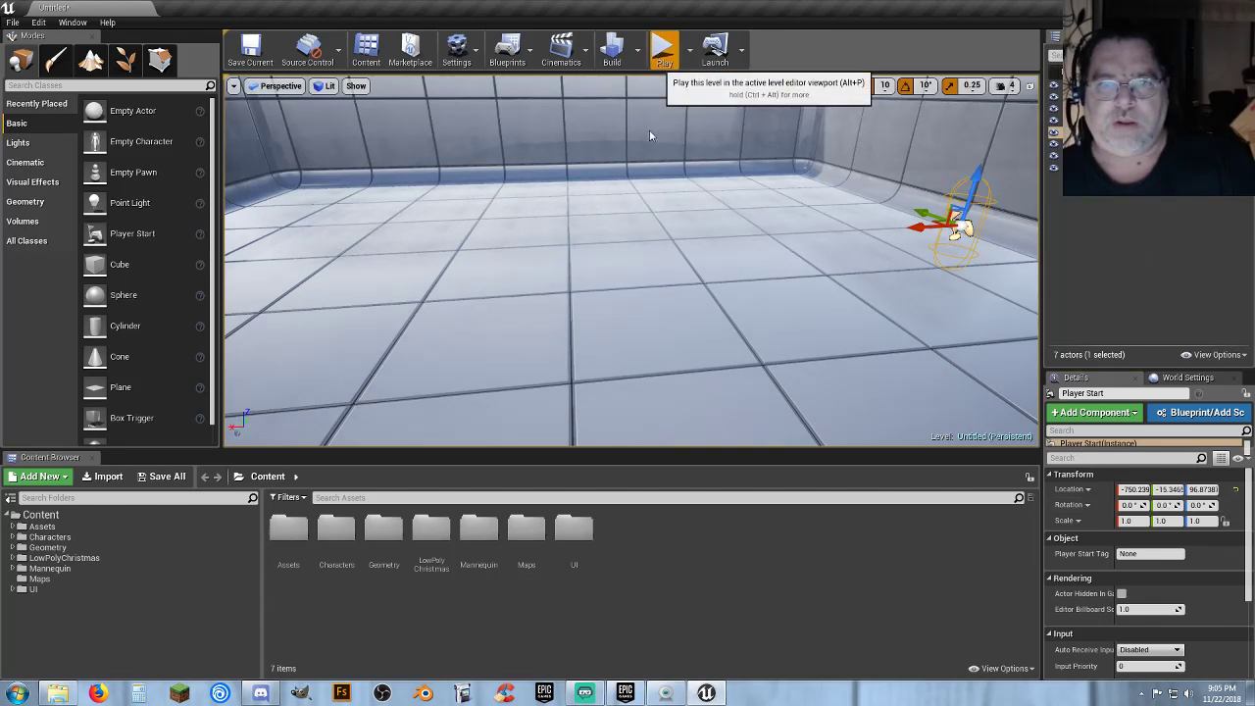
Test-play the level briefly, and set its GameMode Override to ThirdPersonGameMode in the world settings.
{"action": "left_click", "coordinate": [663, 47]}
{"action": "key", "text": "Escape"}
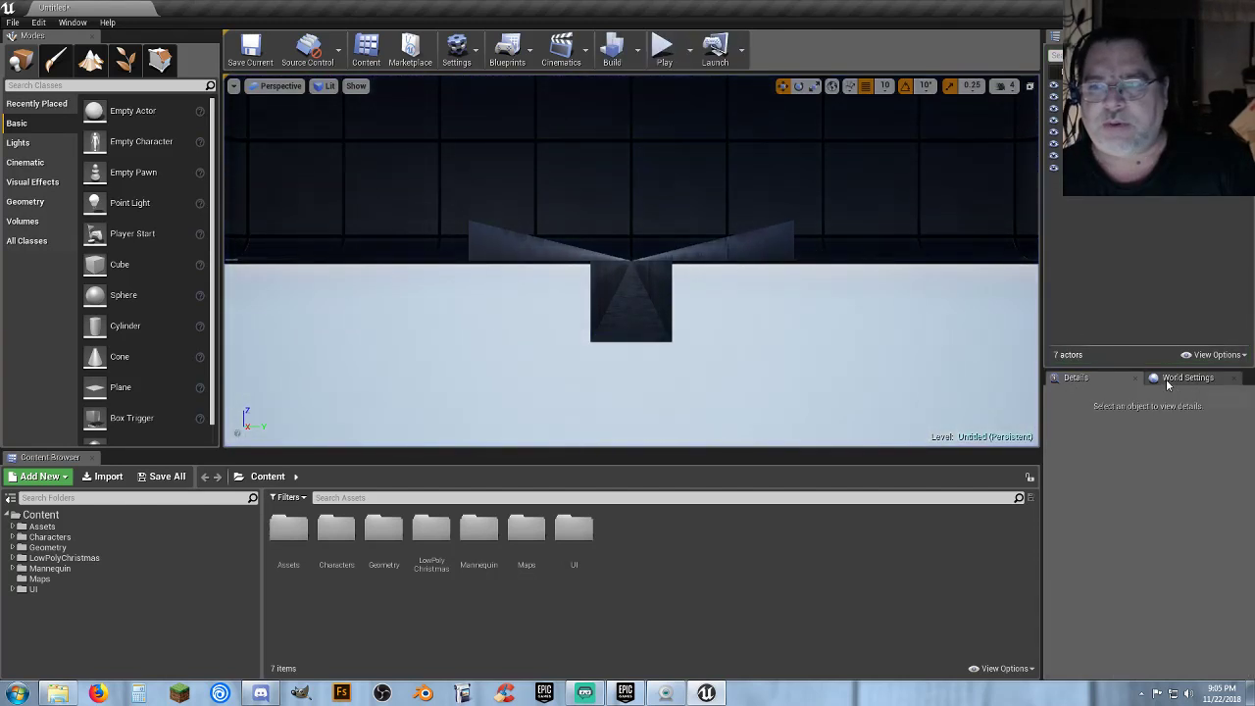
{"action": "left_click", "coordinate": [1190, 499]}
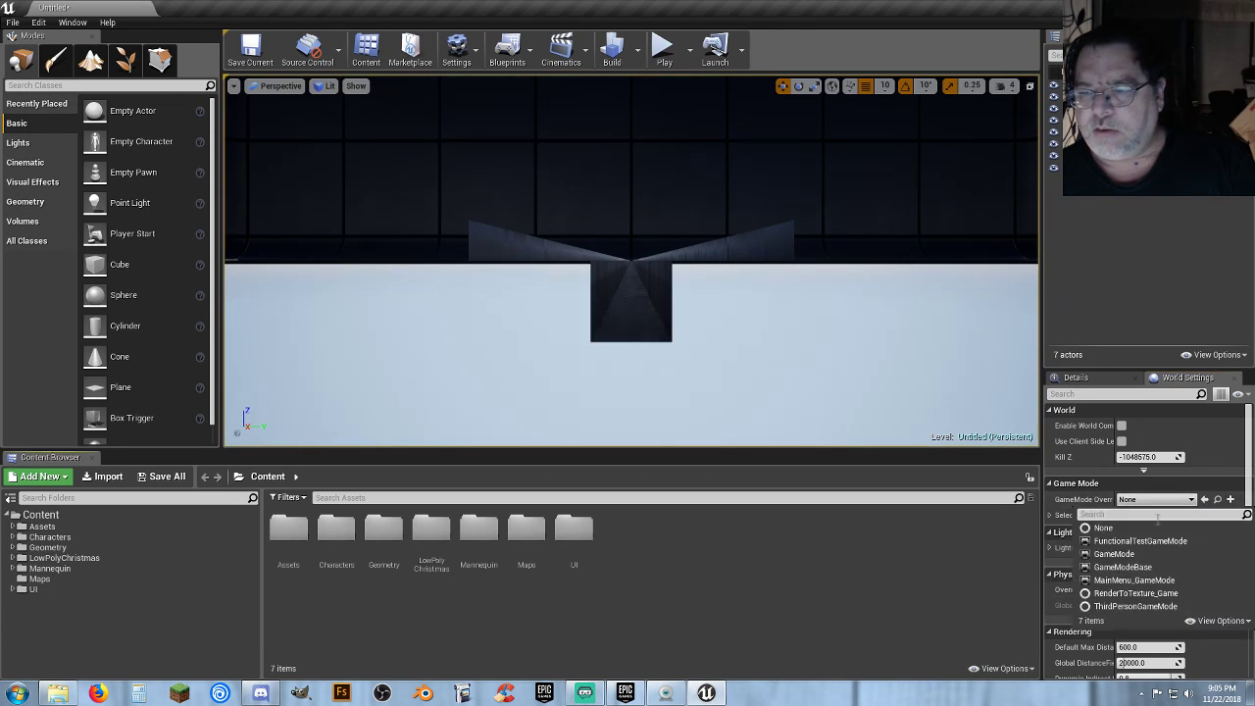
{"action": "left_click", "coordinate": [1135, 606]}
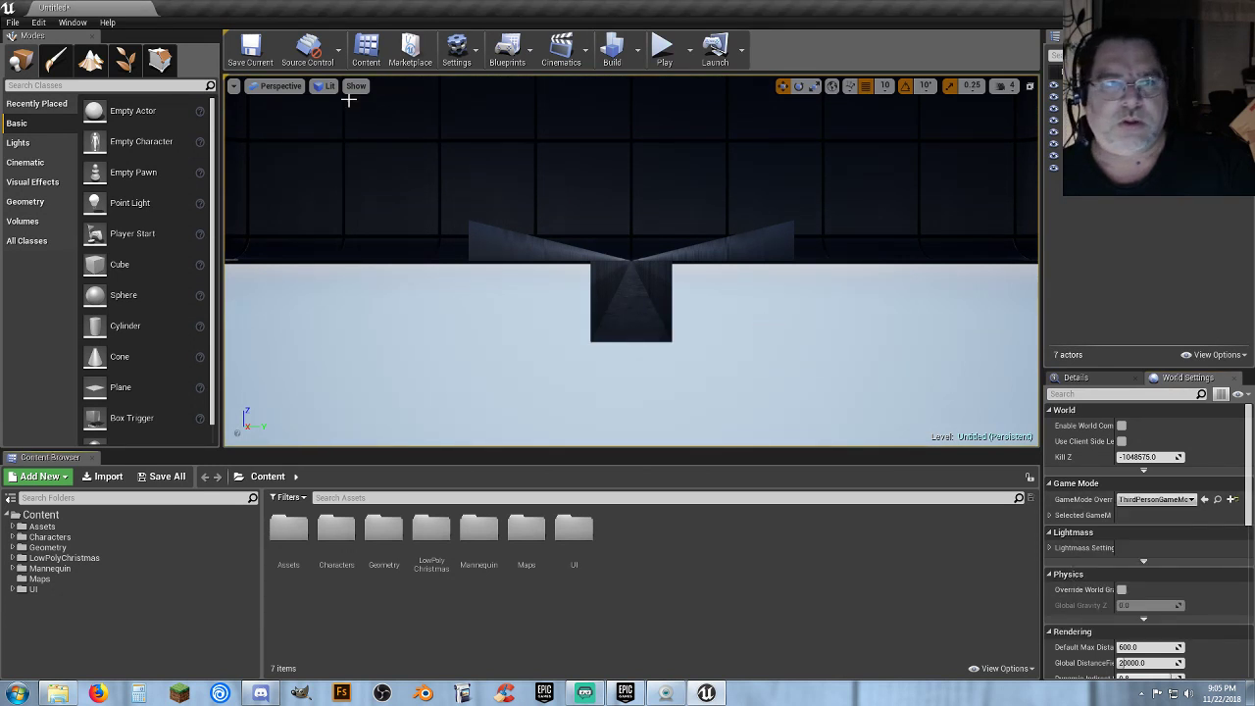
Save the new level as TestMap in the Maps folder.
{"action": "left_click", "coordinate": [163, 476]}
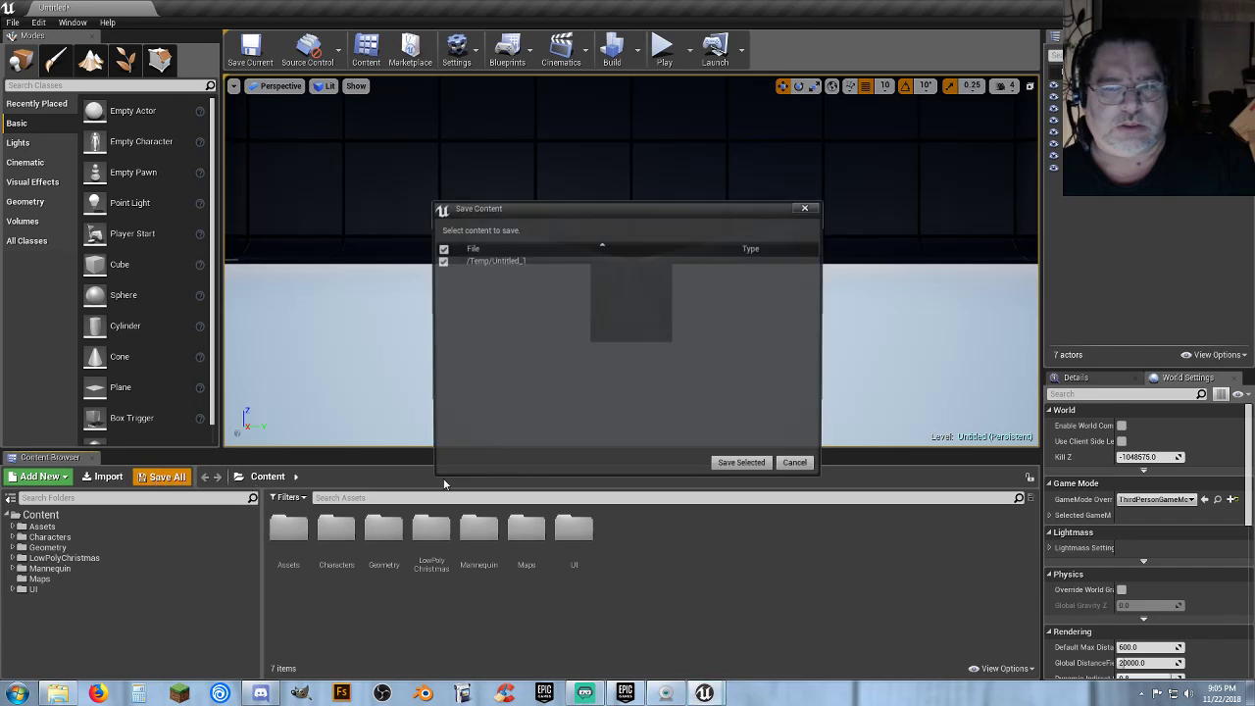
{"action": "left_click", "coordinate": [744, 466]}
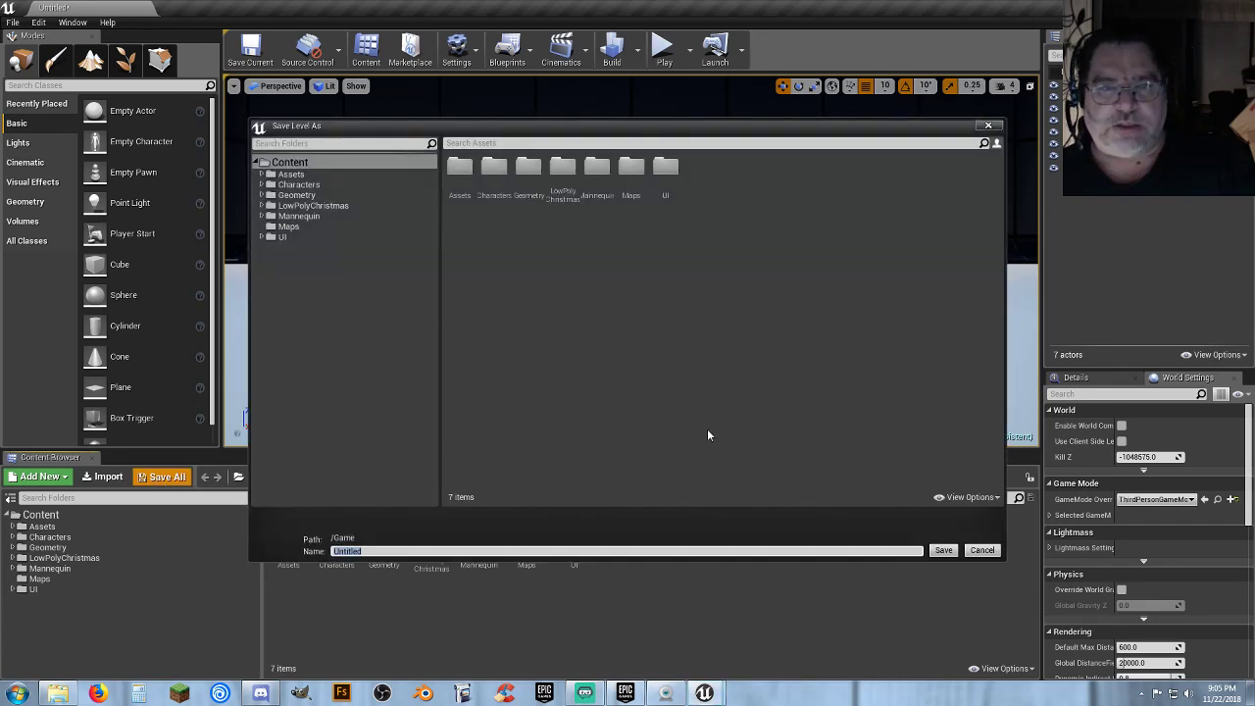
{"action": "double_click", "coordinate": [621, 172]}
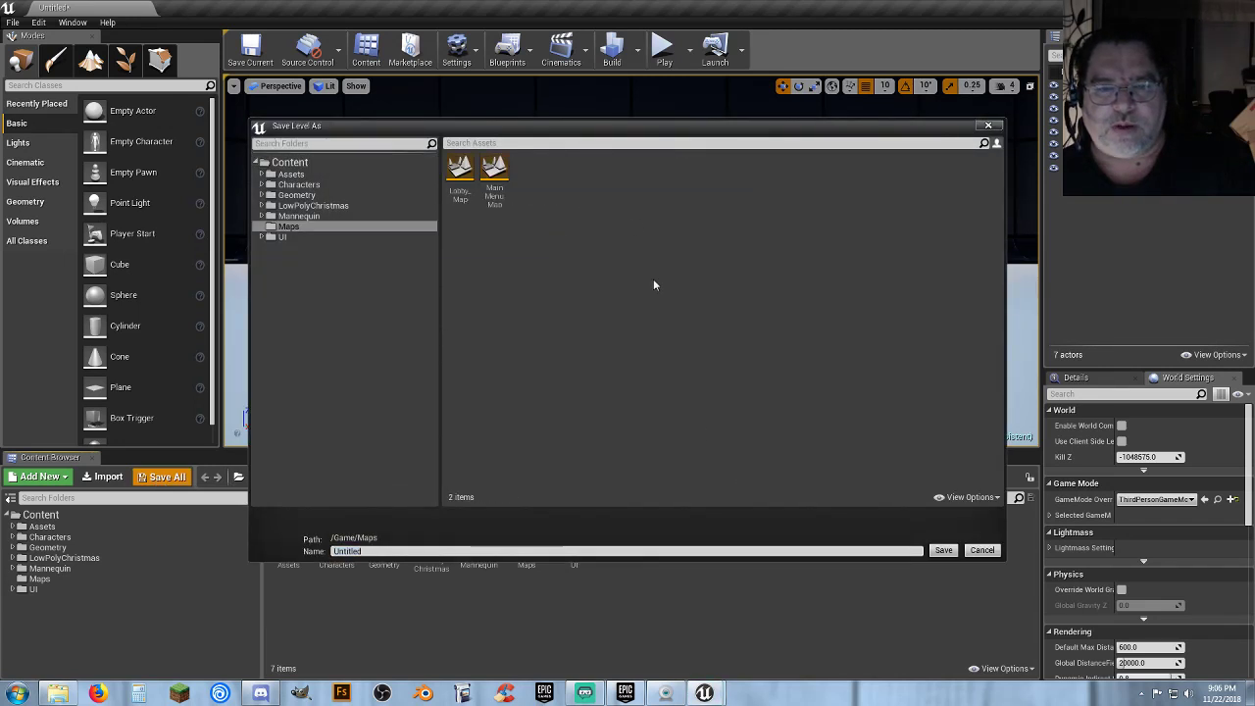
{"action": "left_click", "coordinate": [393, 551]}
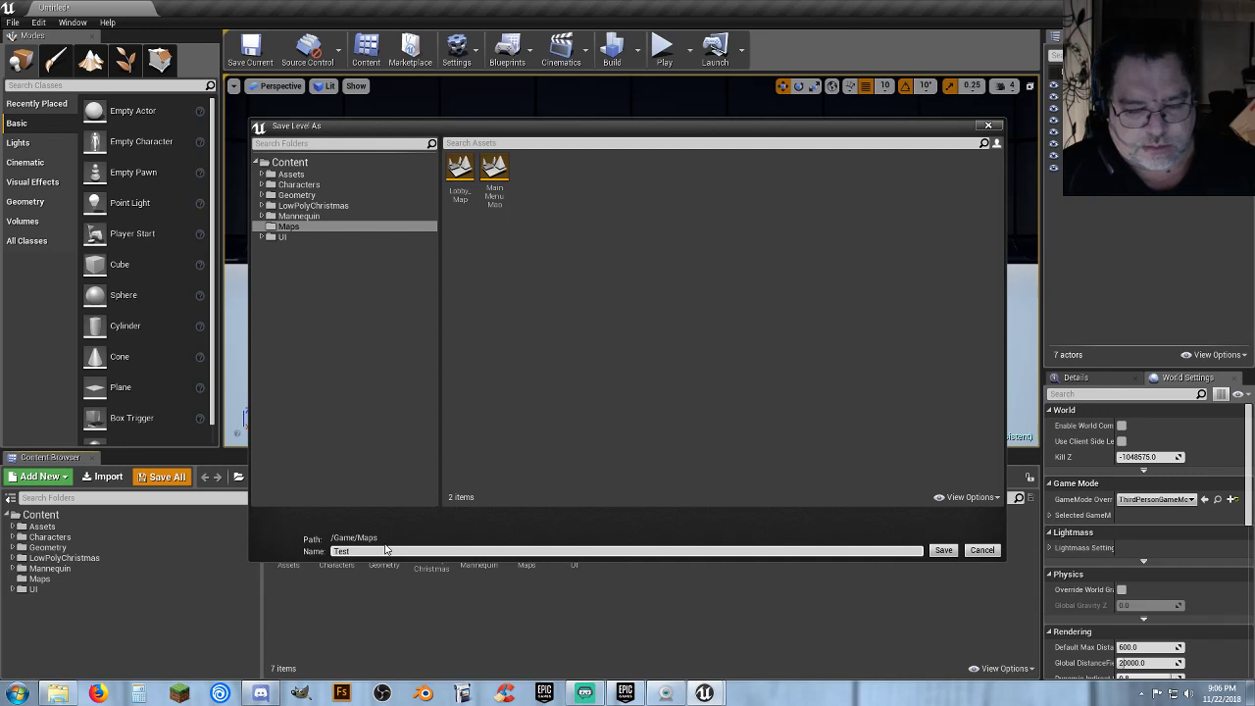
{"action": "type", "text": "TestMap"}
{"action": "key", "text": "Return"}
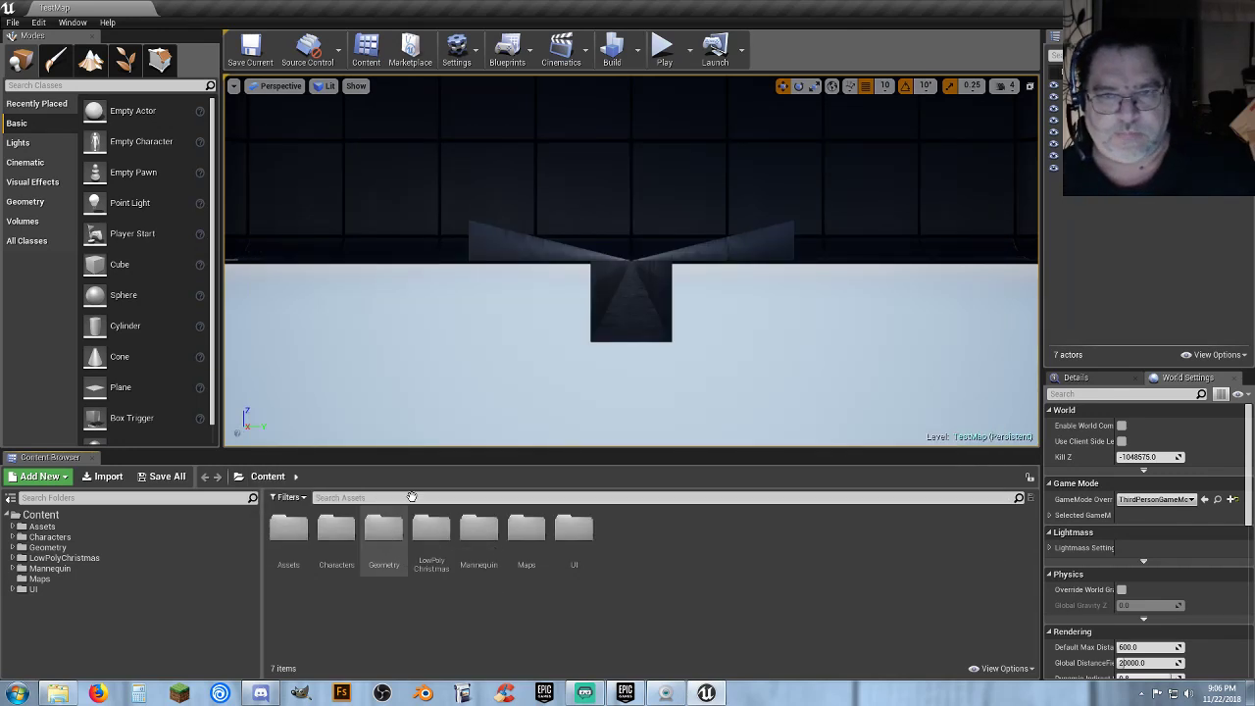
Play TestMap in the viewport to check the third-person character, and stop the session.
{"action": "left_click", "coordinate": [663, 49]}
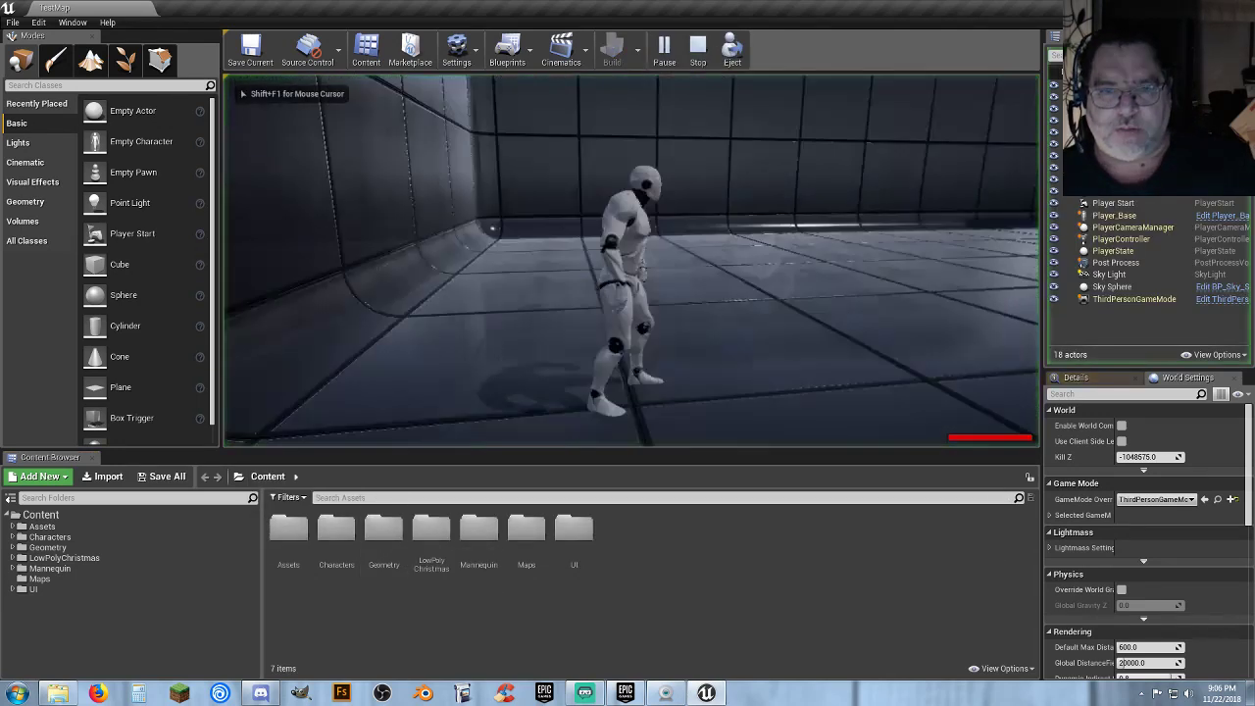
{"action": "key", "text": "Escape"}
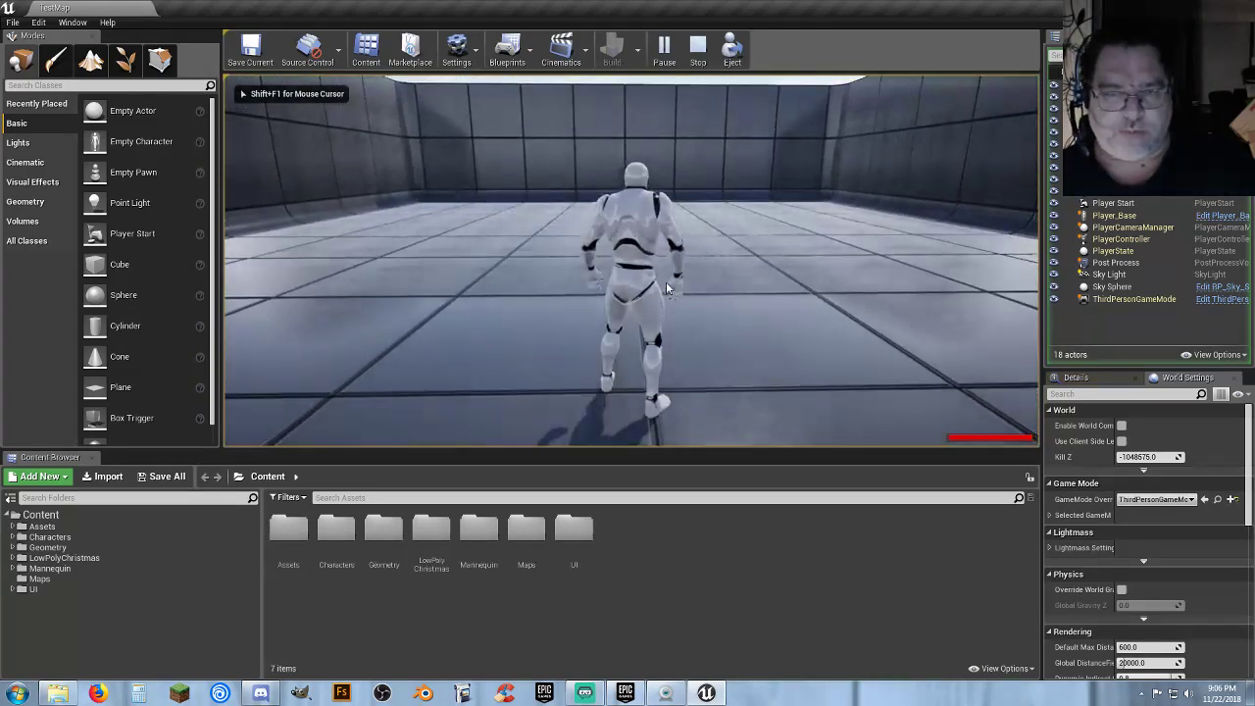
Open the Meshes folder of the LowPolyChristmas content.
{"action": "mouse_move", "coordinate": [664, 284]}
{"action": "right_mouse_down"}
{"action": "mouse_move", "coordinate": [663, 171]}
{"action": "mouse_move", "coordinate": [662, 273]}
{"action": "right_mouse_up"}
{"action": "key", "text": "w"}
{"action": "key", "text": "w"}
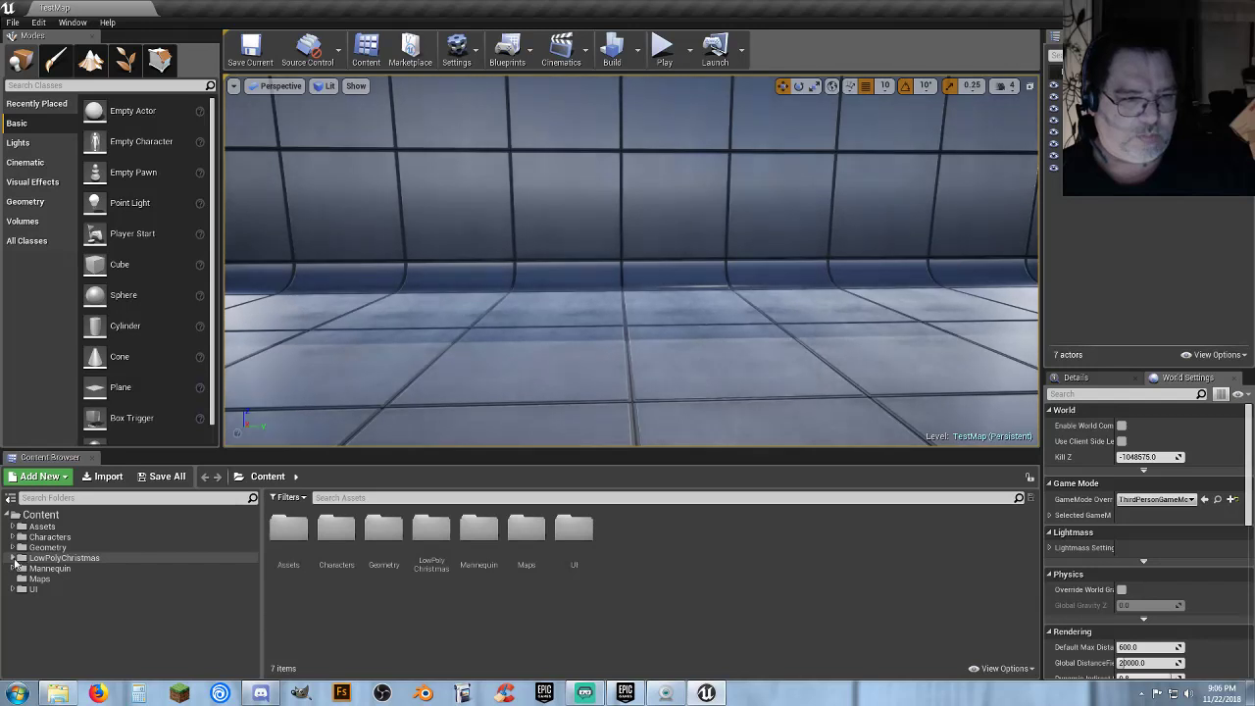
{"action": "left_click", "coordinate": [14, 558]}
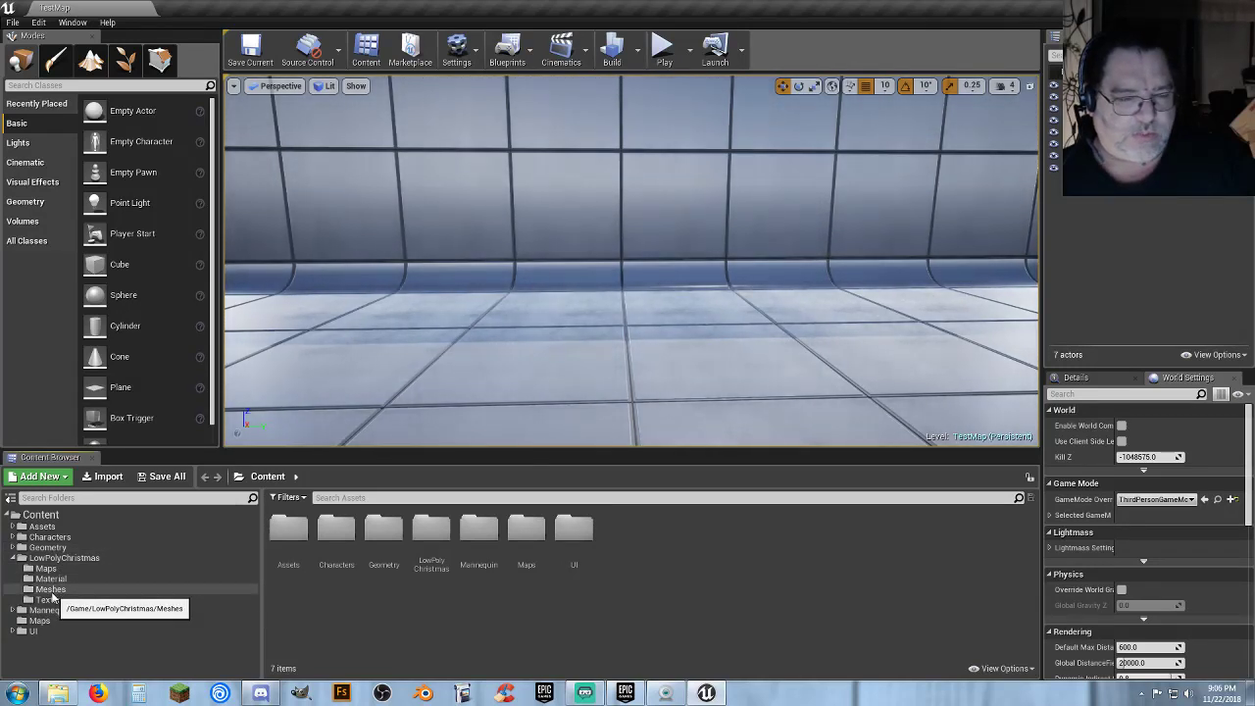
{"action": "left_click", "coordinate": [51, 590]}
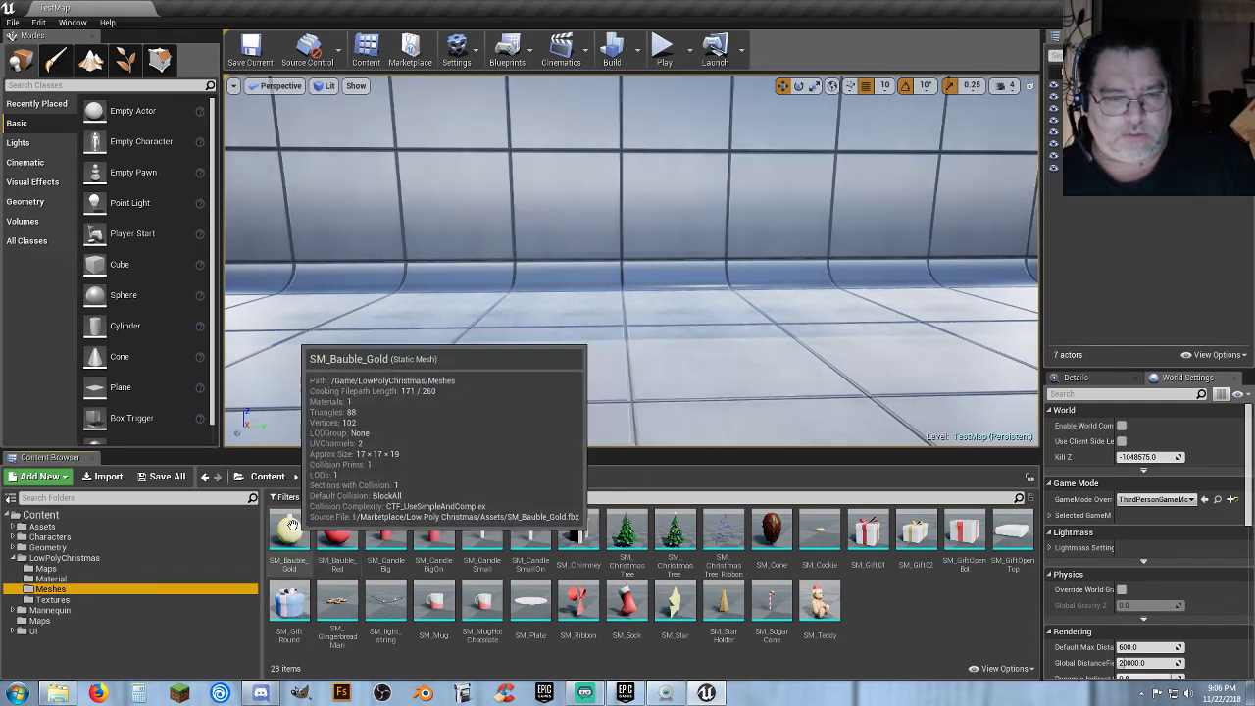
Place the SM_Bauble_Gold mesh on the floor to judge its size, and delete it.
{"action": "left_click_drag", "start_coordinate": [292, 526], "coordinate": [527, 277]}
{"action": "key", "text": "w"}
{"action": "right_click_drag", "start_coordinate": [627, 294], "coordinate": [556, 366]}
{"action": "key", "text": "s"}
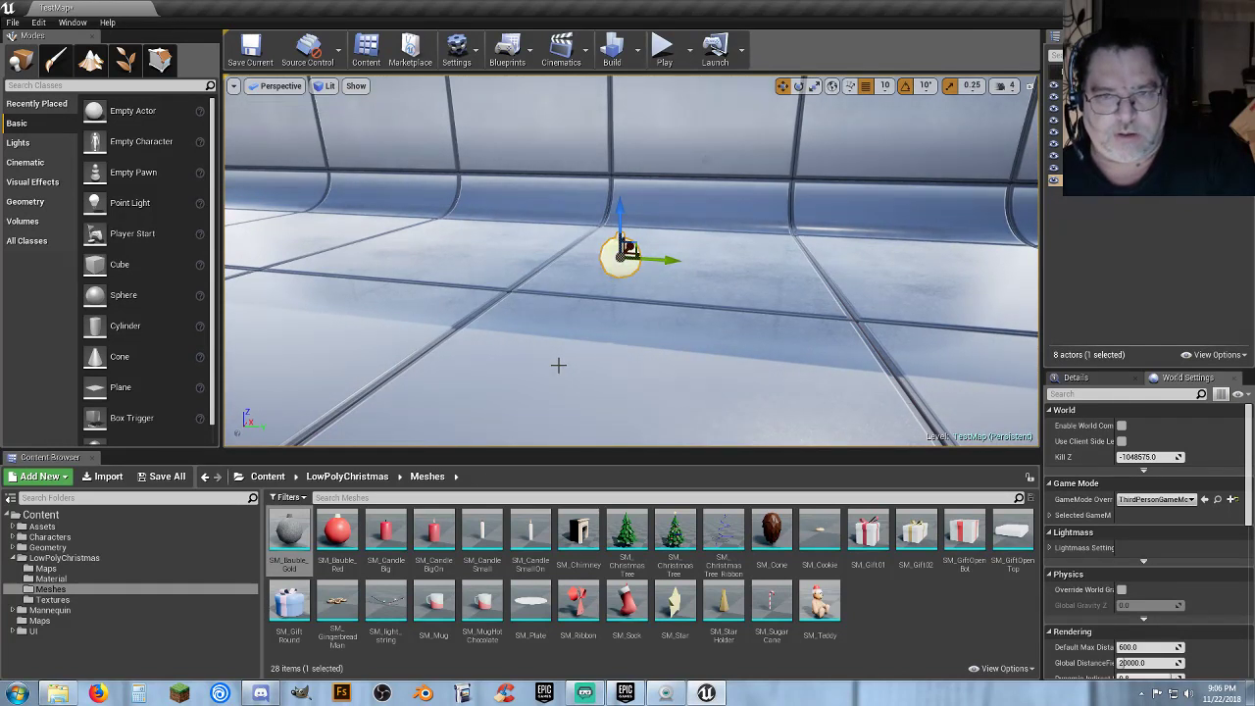
{"action": "key", "text": "Delete"}
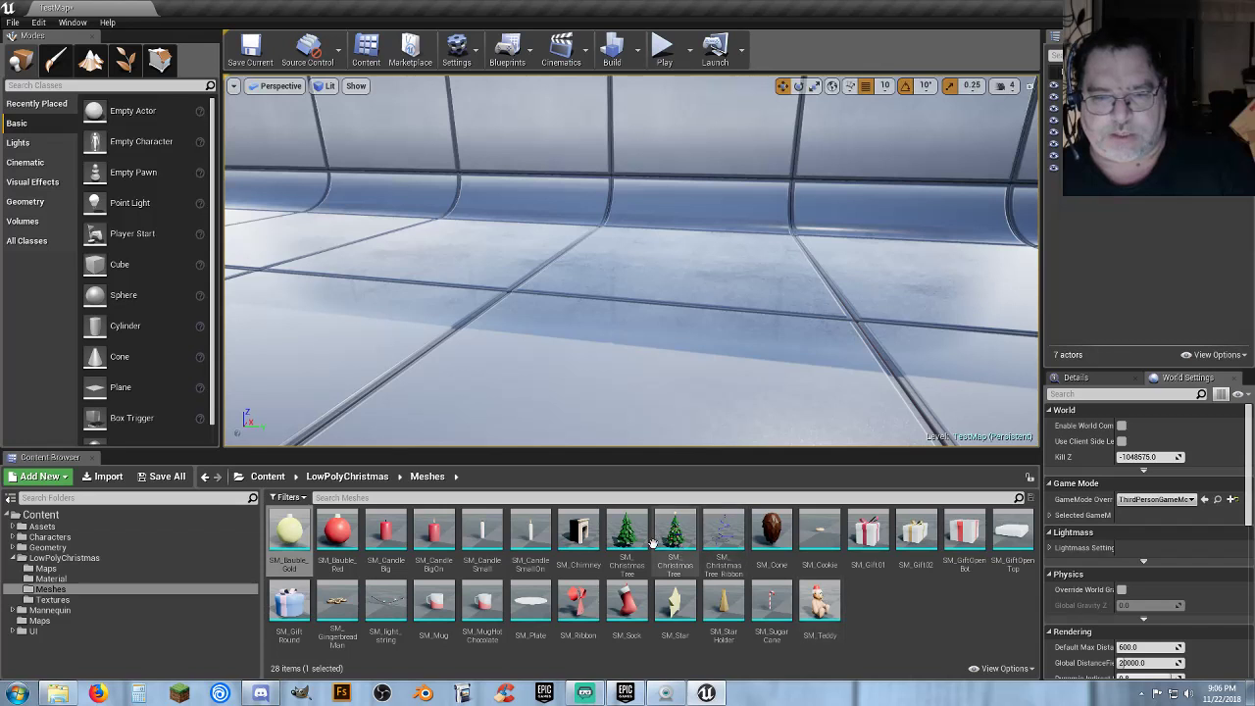
Place the decorated Christmas tree mesh on the floor and shift it along the Y and X axes.
{"action": "left_click_drag", "start_coordinate": [674, 534], "coordinate": [700, 295]}
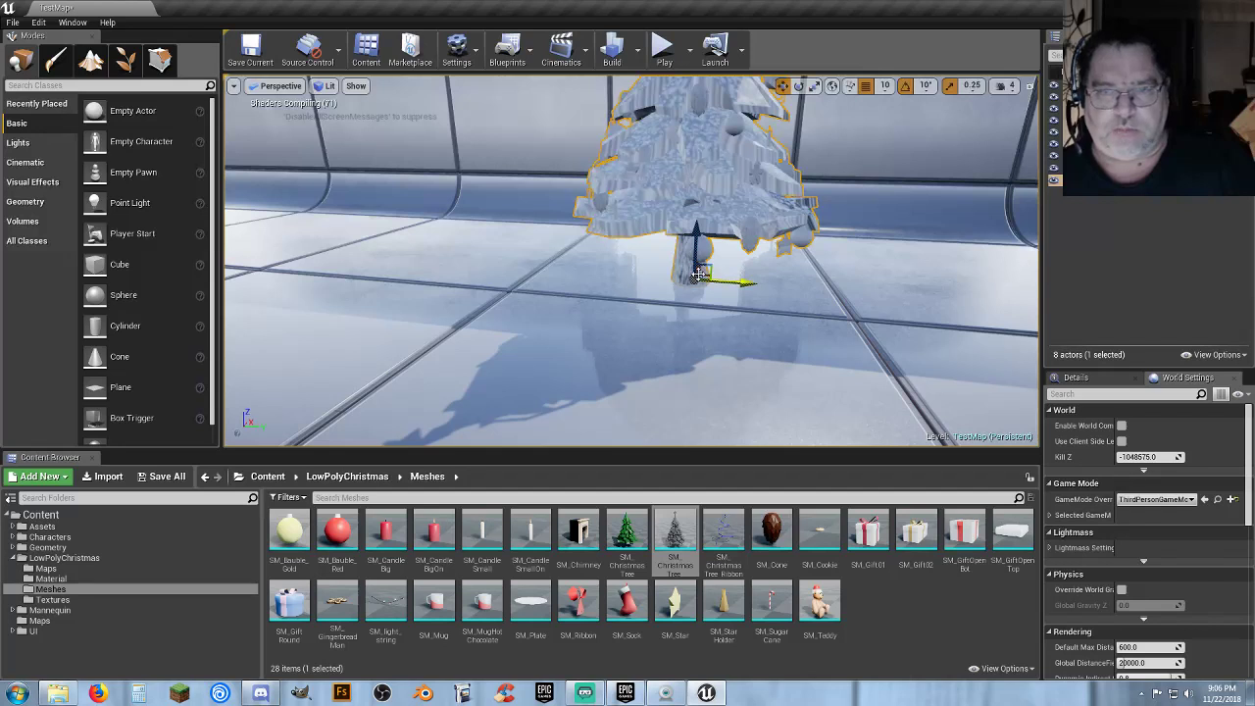
{"action": "left_click_drag", "start_coordinate": [718, 332], "coordinate": [412, 324], "text": "alt"}
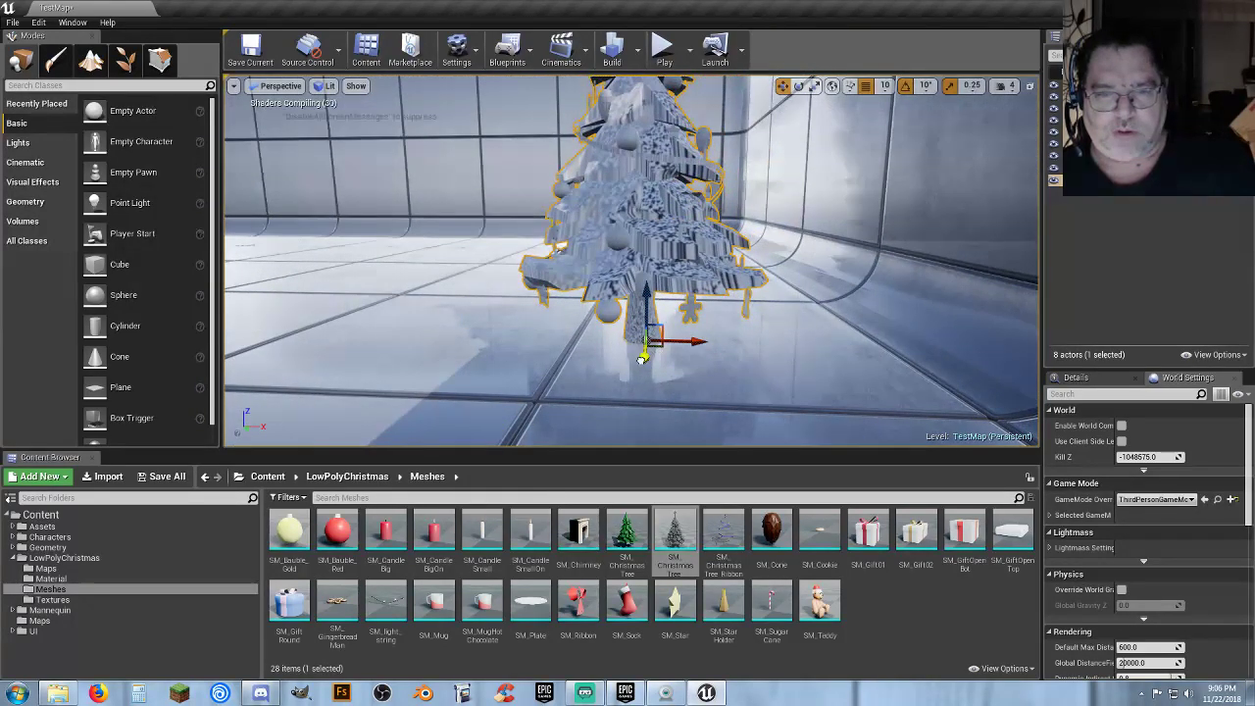
{"action": "left_click_drag", "start_coordinate": [643, 359], "coordinate": [613, 443]}
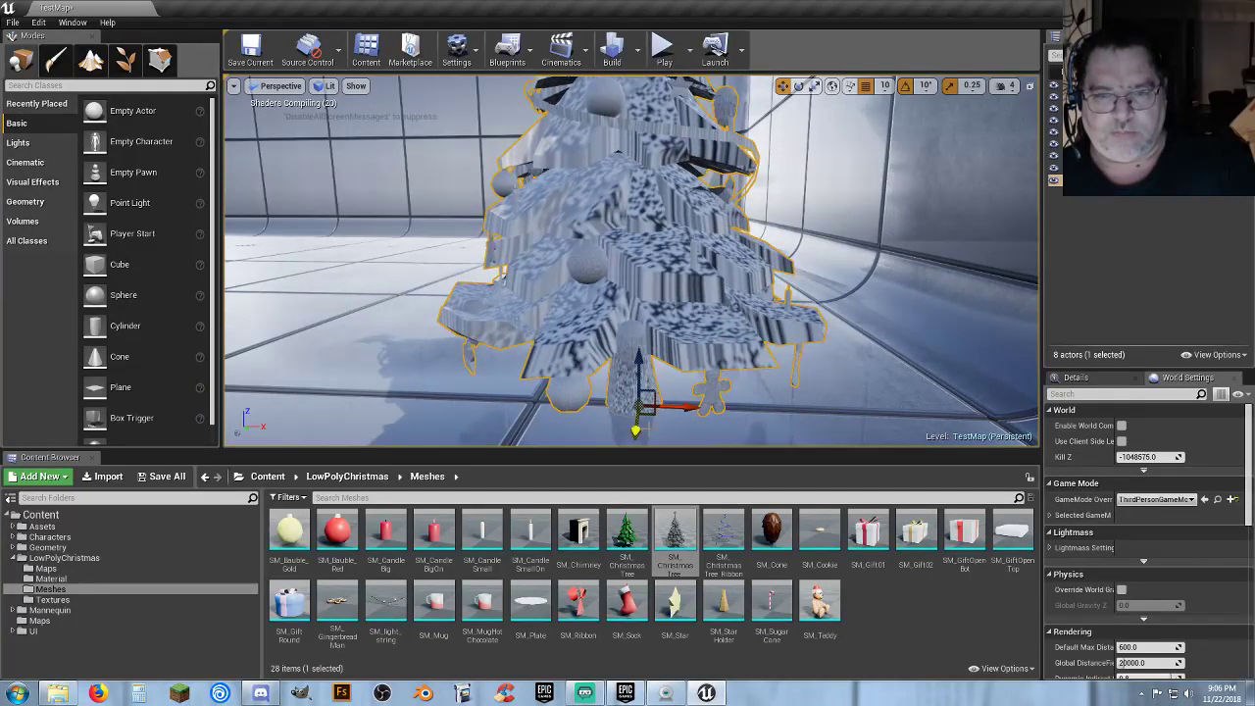
{"action": "left_click_drag", "start_coordinate": [684, 414], "coordinate": [582, 402]}
Place the plain, undecorated Christmas tree mesh beside the decorated one, and delete it.
{"action": "right_click_drag", "start_coordinate": [581, 403], "coordinate": [549, 397]}
{"action": "left_click_drag", "start_coordinate": [625, 534], "coordinate": [611, 373]}
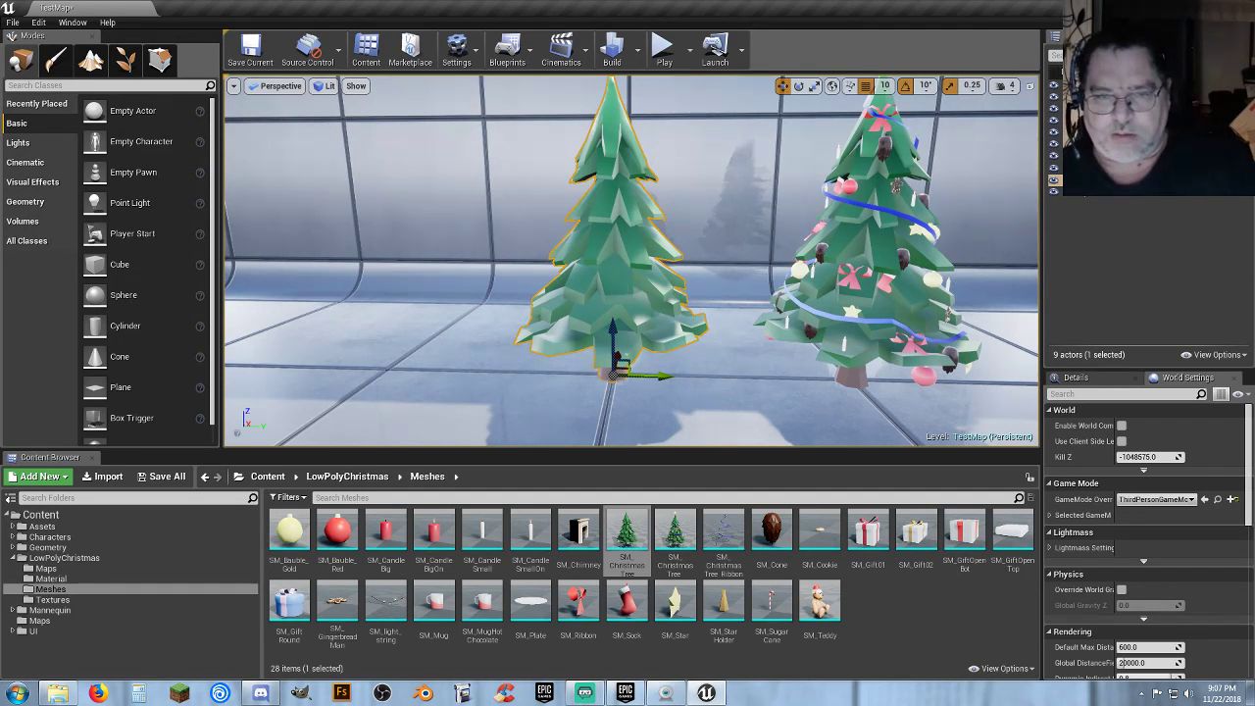
{"action": "key", "text": "Delete"}
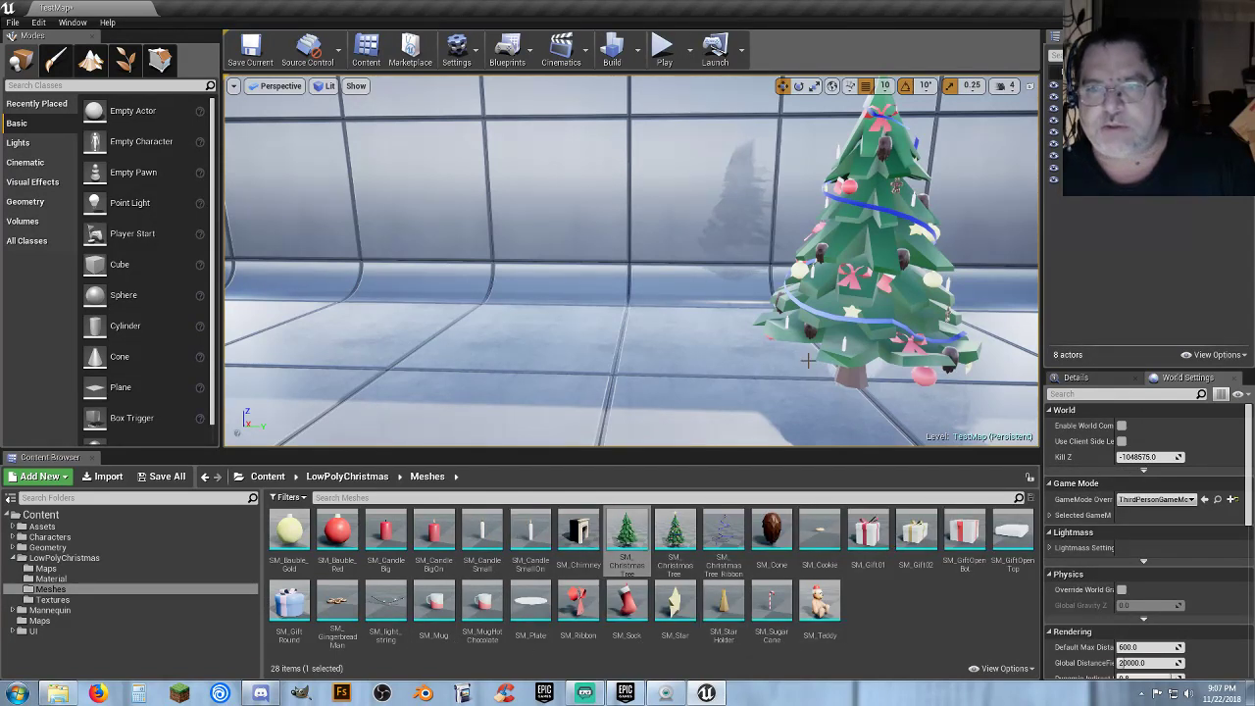
Place the SM_Chimney mesh beside the Christmas tree and rotate it so the fireplace opening faces the room.
{"action": "right_click_drag", "start_coordinate": [807, 359], "coordinate": [1019, 257]}
{"action": "right_click_drag", "start_coordinate": [824, 385], "coordinate": [797, 353]}
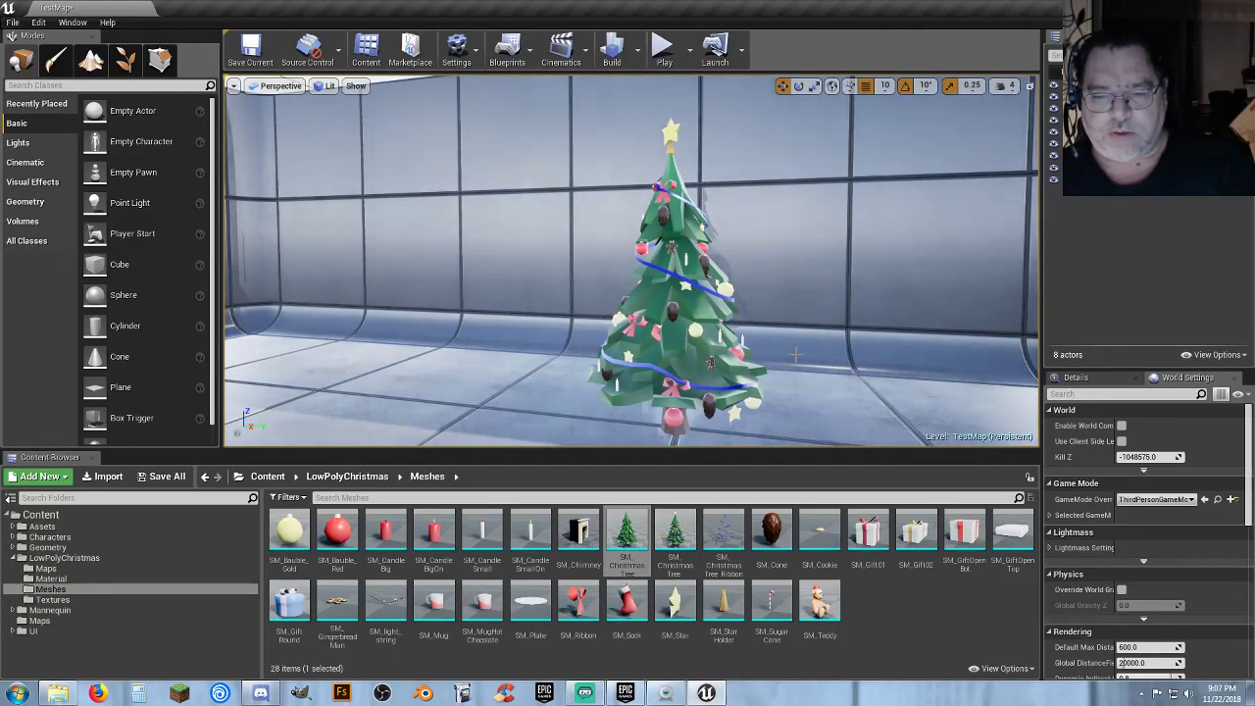
{"action": "right_click_drag", "start_coordinate": [797, 353], "coordinate": [779, 361]}
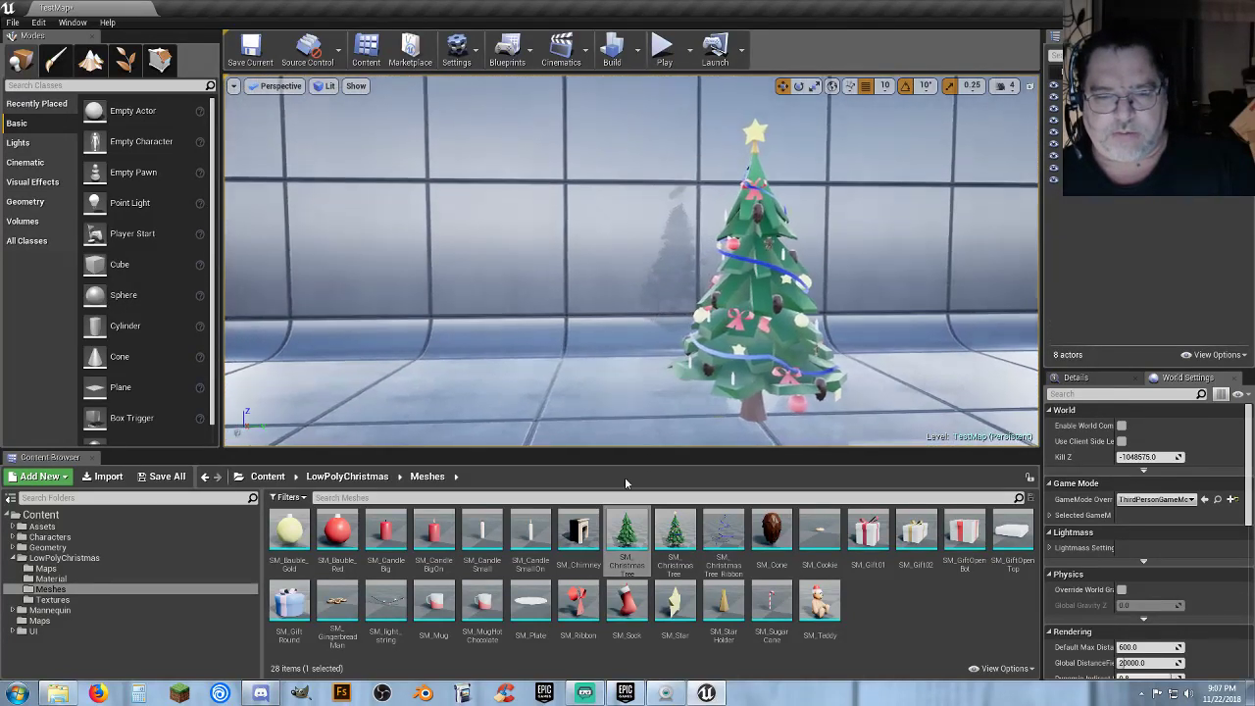
{"action": "left_click_drag", "start_coordinate": [579, 534], "coordinate": [588, 378]}
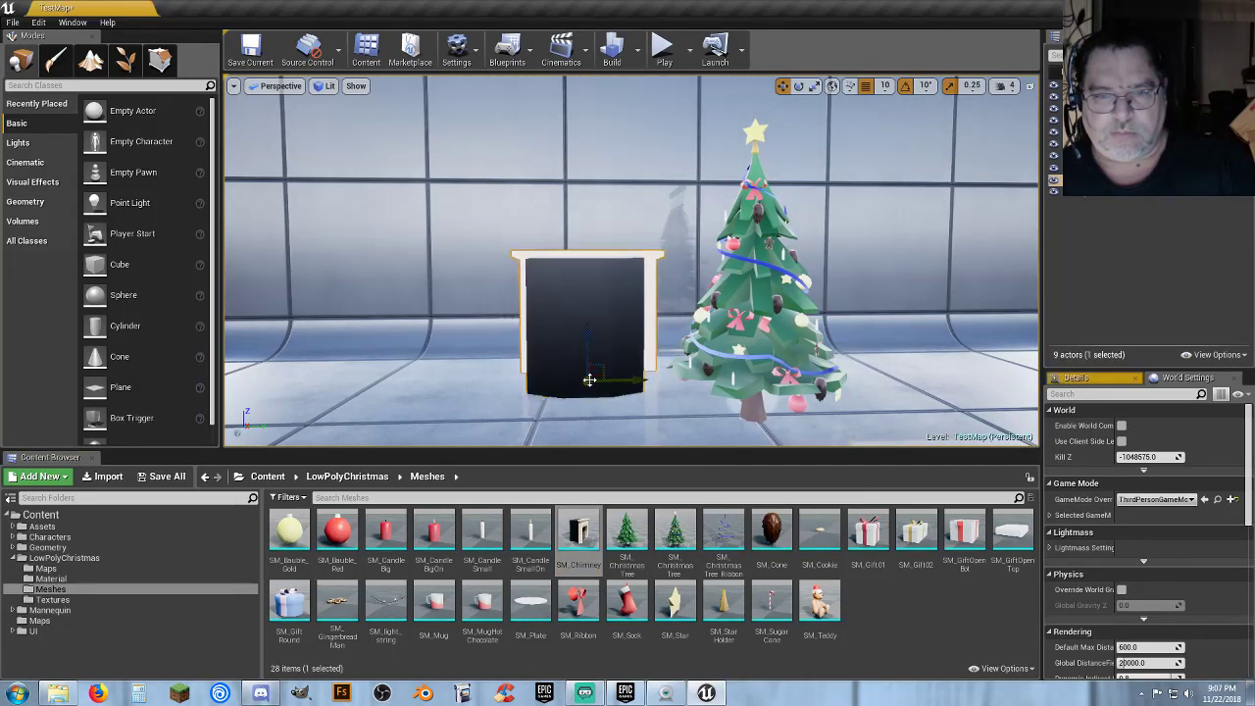
{"action": "left_click", "coordinate": [799, 85]}
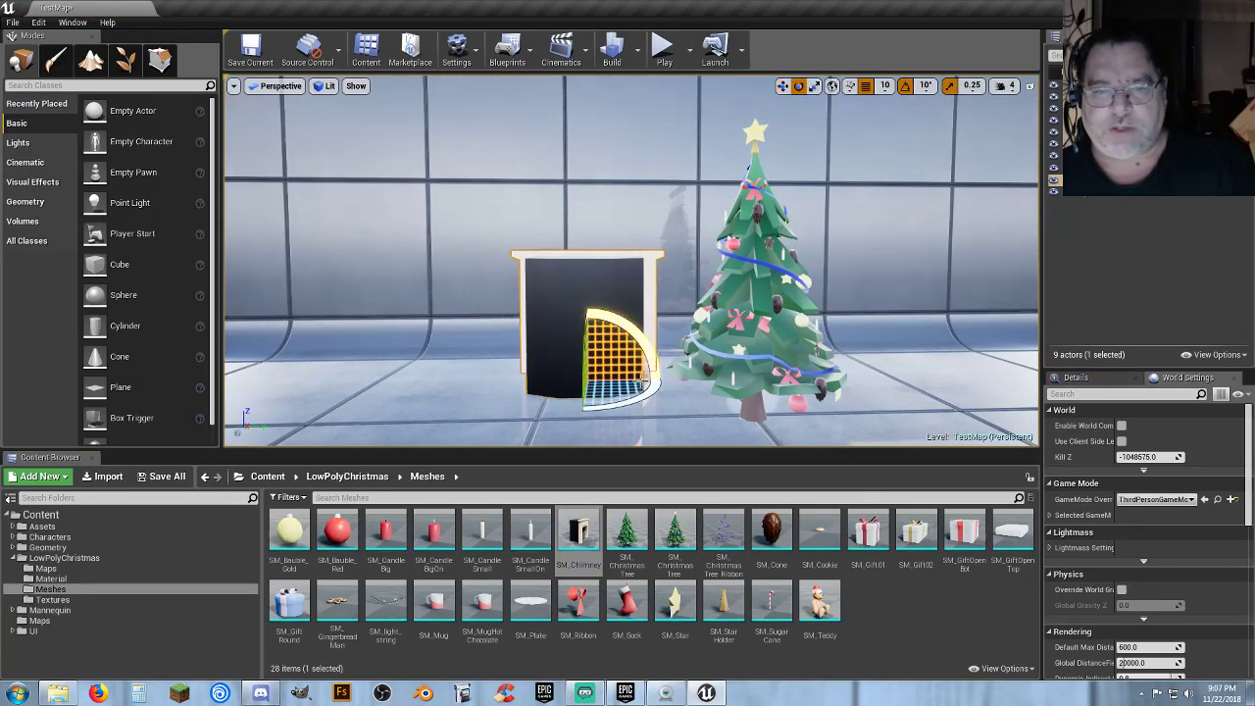
{"action": "left_click_drag", "start_coordinate": [632, 390], "coordinate": [584, 410]}
{"action": "right_click_drag", "start_coordinate": [799, 371], "coordinate": [765, 402]}
{"action": "left_click_drag", "start_coordinate": [657, 387], "coordinate": [665, 353], "text": "alt"}
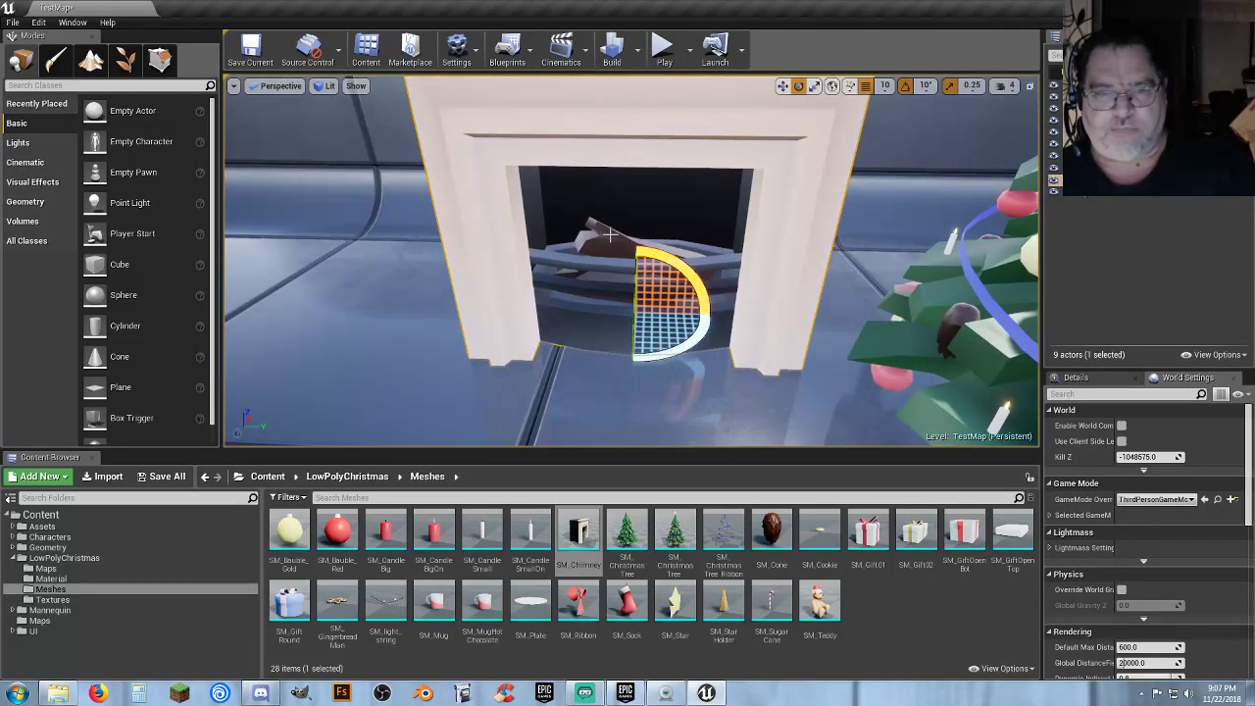
{"action": "key", "text": "s"}
{"action": "right_click_drag", "start_coordinate": [610, 234], "coordinate": [624, 233]}
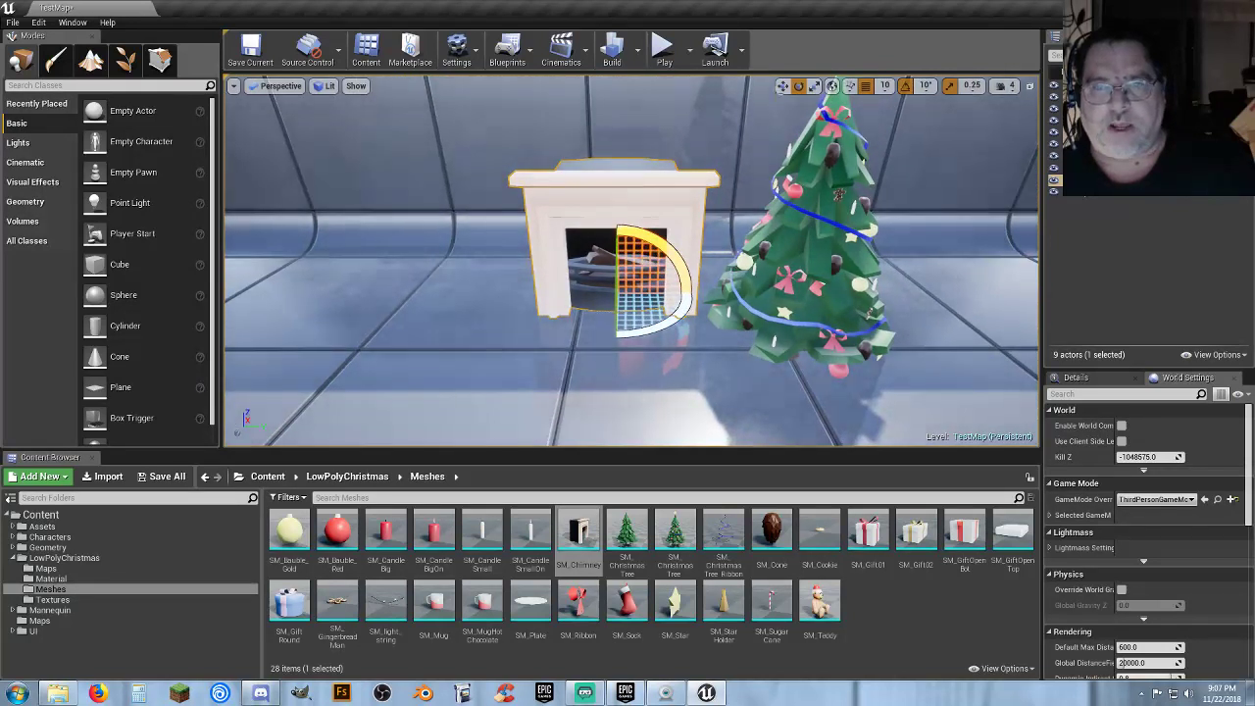
Move the fireplace sideways away from the tree, and shift it along the X axis away from the wall.
{"action": "key", "text": "w"}
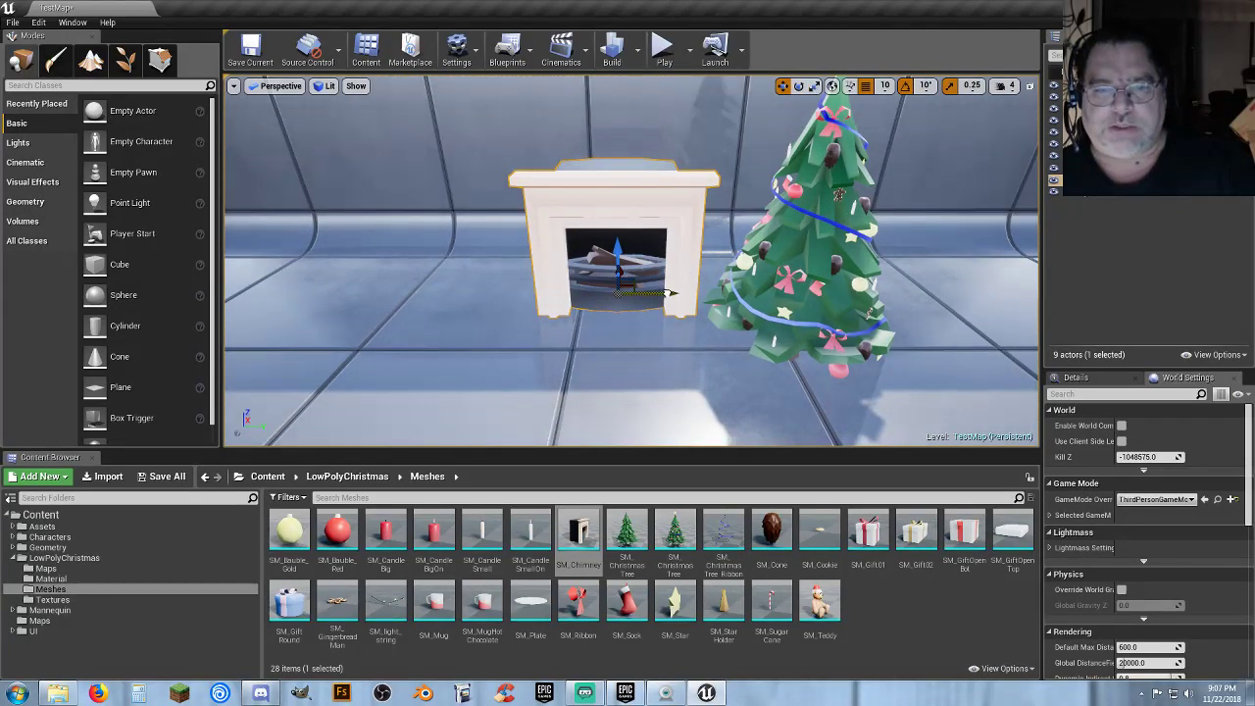
{"action": "left_click_drag", "start_coordinate": [668, 291], "coordinate": [634, 292]}
{"action": "key", "text": "a"}
{"action": "right_click_drag", "start_coordinate": [632, 293], "coordinate": [779, 298]}
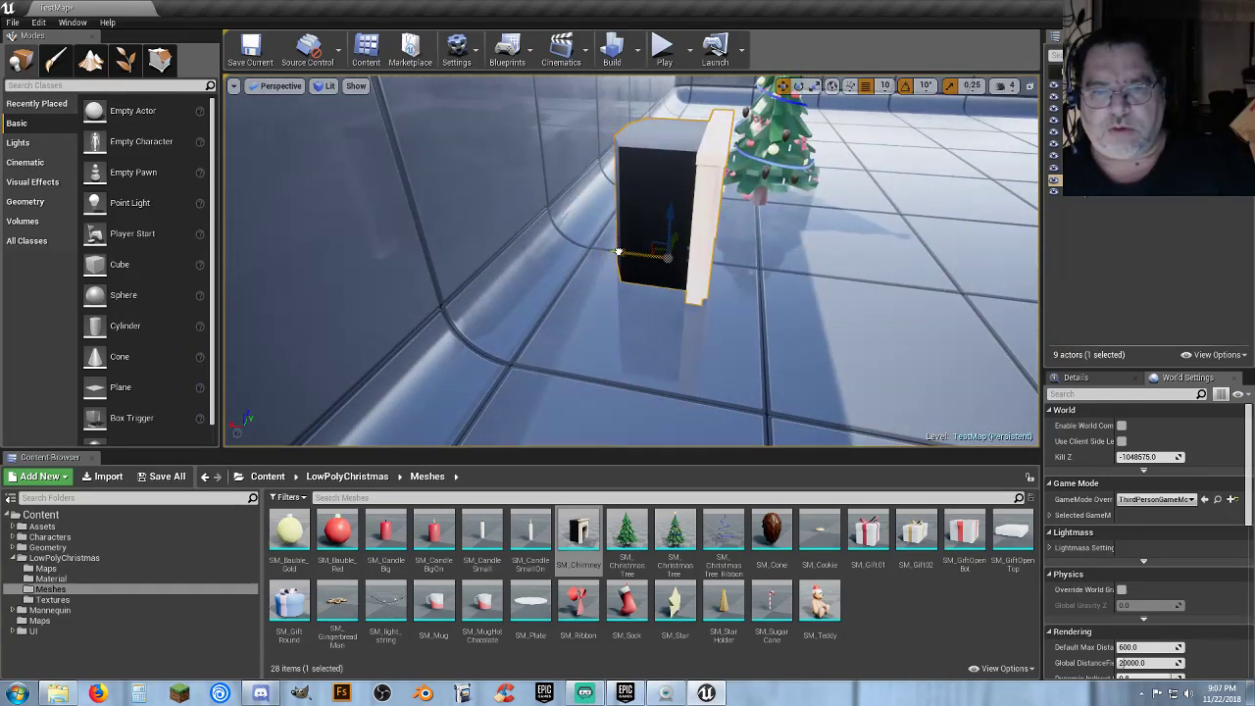
{"action": "left_click_drag", "start_coordinate": [619, 252], "coordinate": [676, 260]}
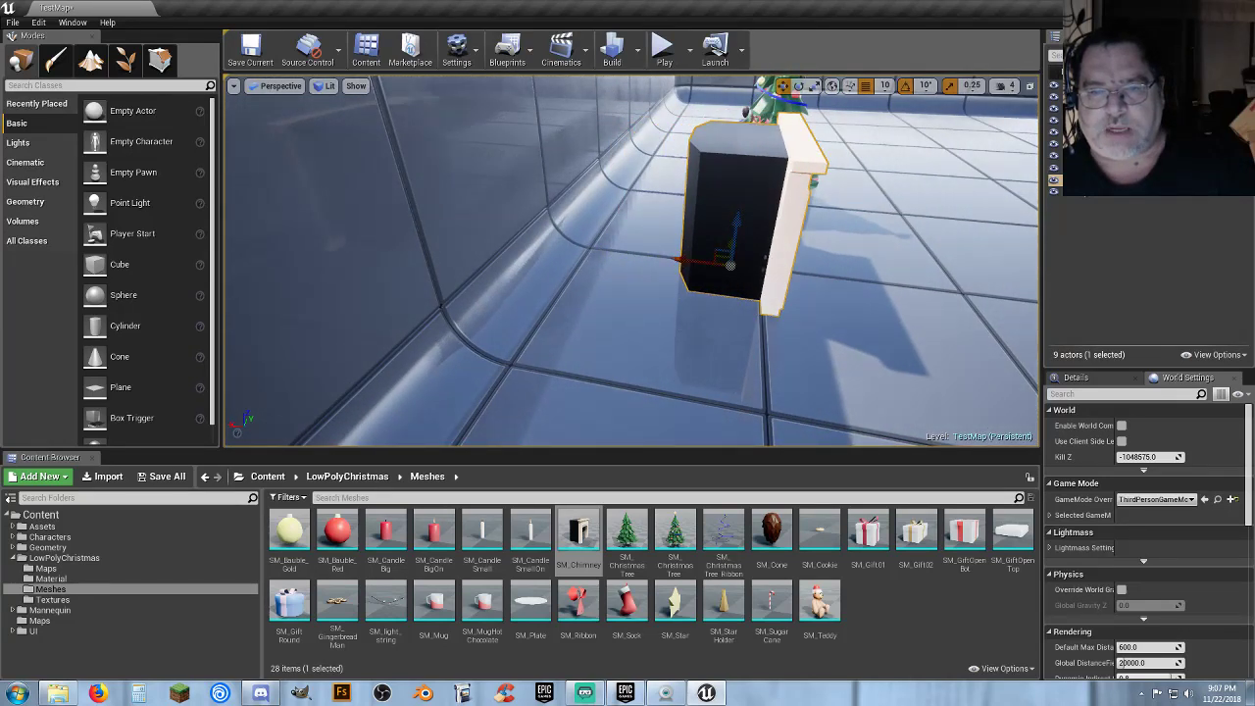
Place the SM_Sock mesh on the front edge of the fireplace mantel and rotate it -90° about the vertical axis.
{"action": "key", "text": "d"}
{"action": "right_click_drag", "start_coordinate": [676, 260], "coordinate": [549, 260]}
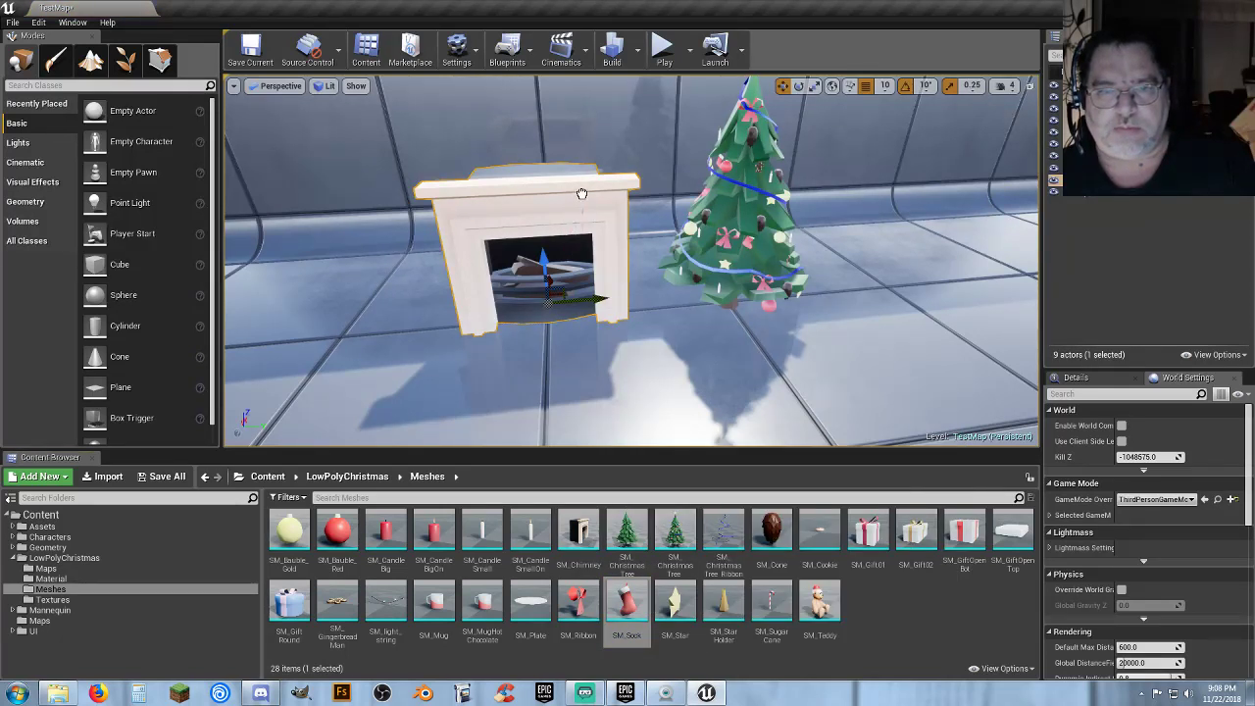
{"action": "left_click_drag", "start_coordinate": [582, 185], "coordinate": [583, 183]}
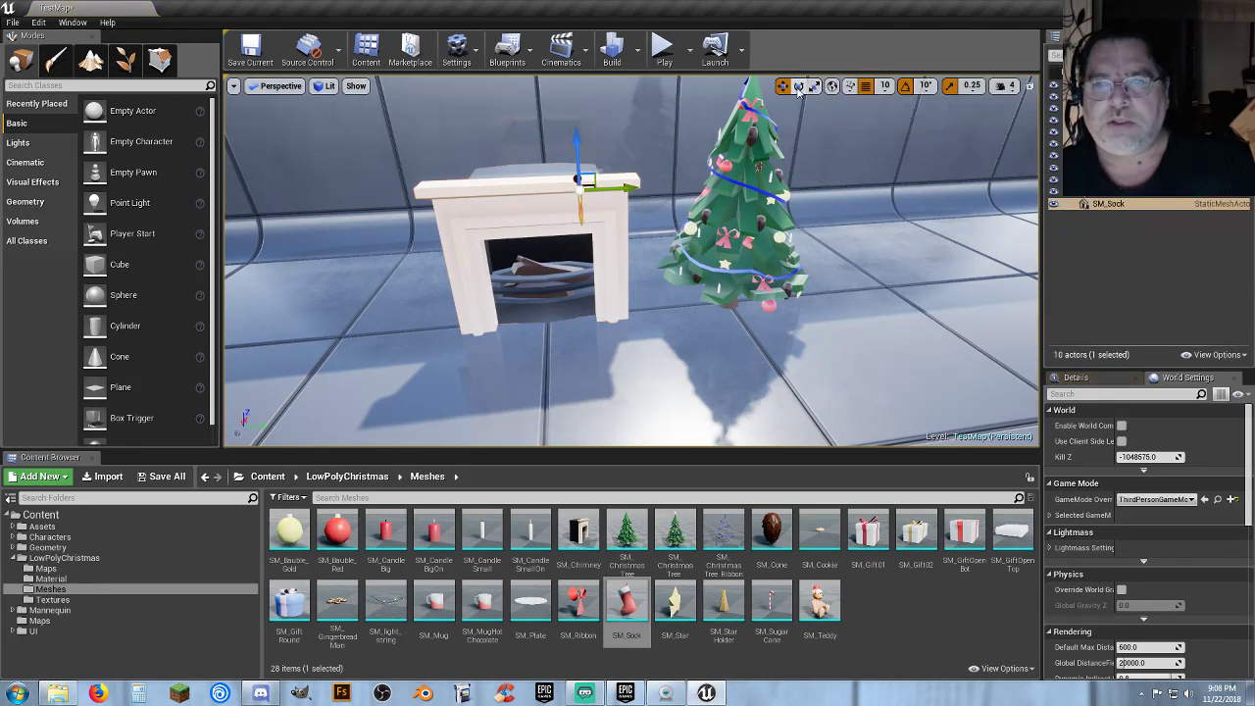
{"action": "left_click", "coordinate": [798, 87]}
{"action": "left_click_drag", "start_coordinate": [536, 216], "coordinate": [480, 216]}
{"action": "left_click_drag", "start_coordinate": [503, 190], "coordinate": [498, 195]}
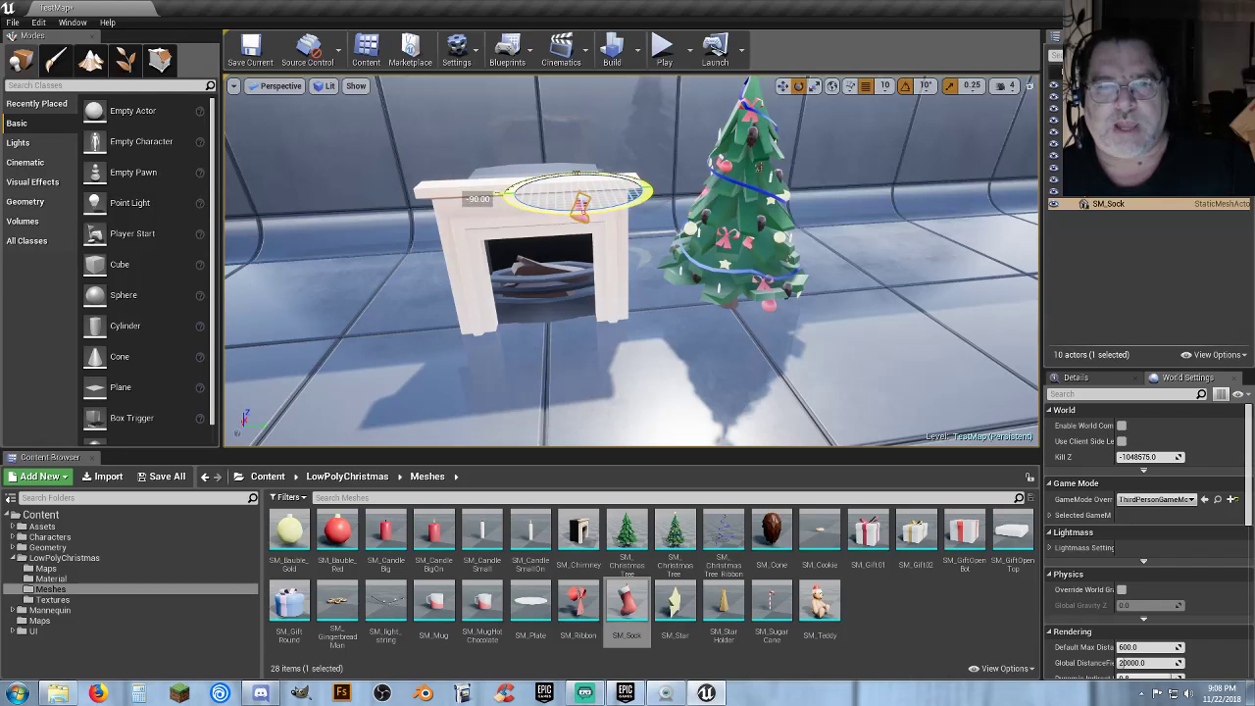
Duplicate the stocking and move the copy along the Y axis so both hang apart on the mantel.
{"action": "key", "text": "f"}
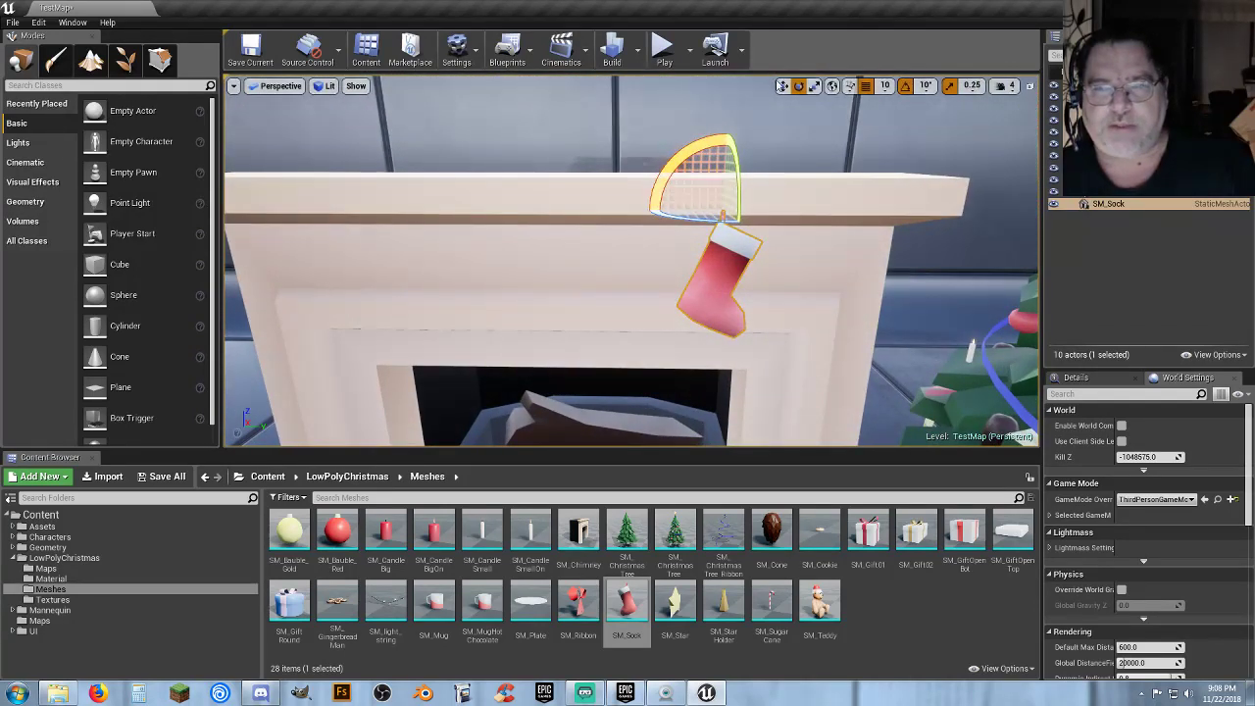
{"action": "left_click", "coordinate": [783, 86]}
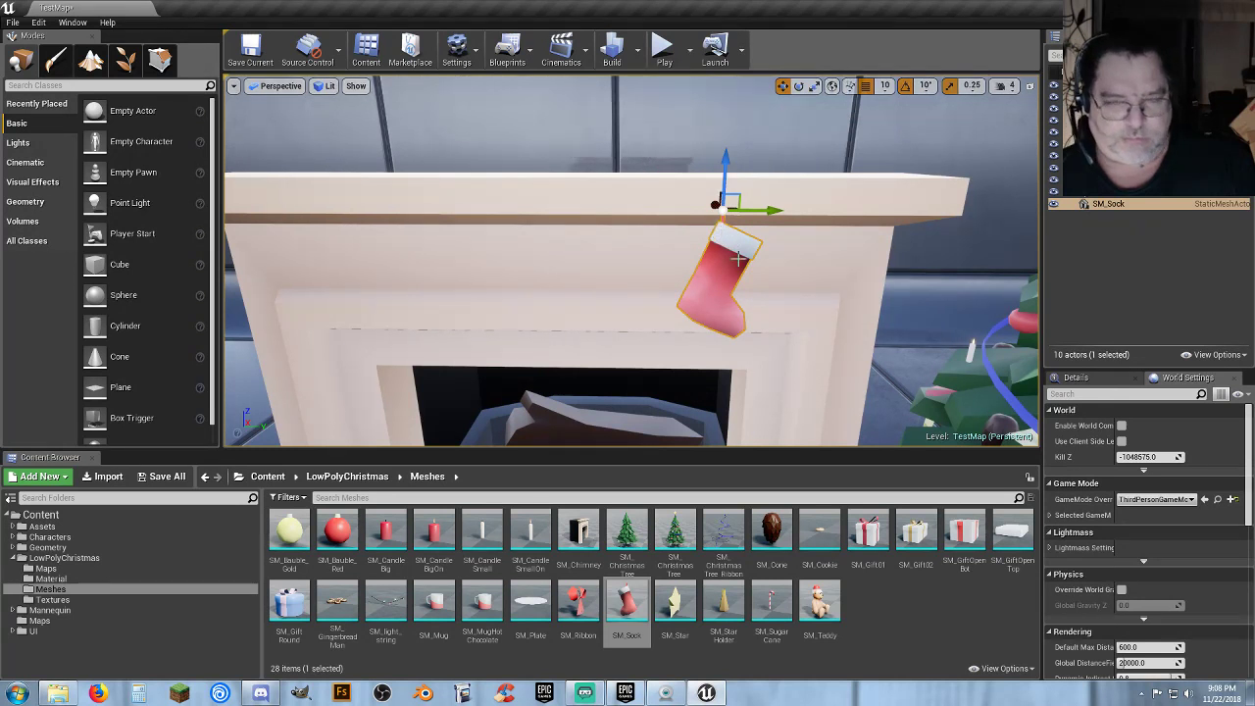
{"action": "key", "text": "ctrl+w"}
{"action": "left_click_drag", "start_coordinate": [771, 204], "coordinate": [568, 206]}
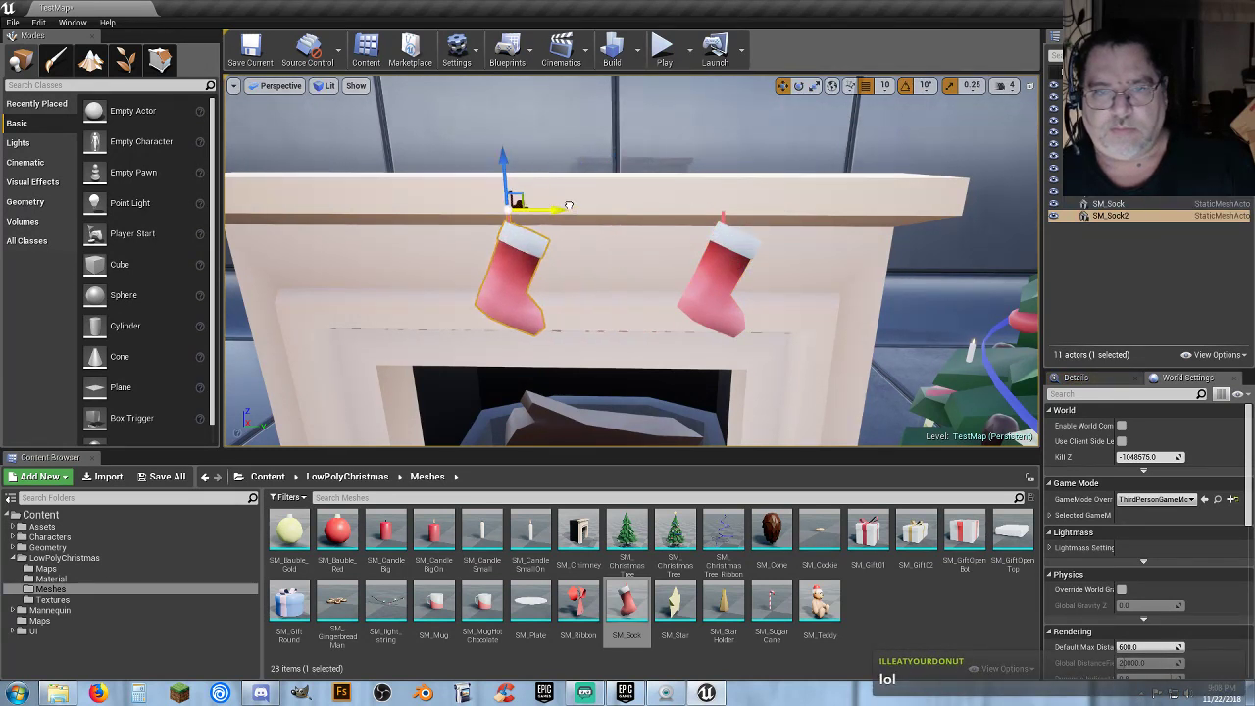
Place the SM_Gift01, SM_Gift02, SM_GiftOpenBot and SM_GiftRound meshes on the floor around the base of the Christmas tree.
{"action": "key", "text": "s"}
{"action": "right_click_drag", "start_coordinate": [630, 263], "coordinate": [588, 263]}
{"action": "key", "text": "w"}
{"action": "right_click_drag", "start_coordinate": [589, 398], "coordinate": [657, 398]}
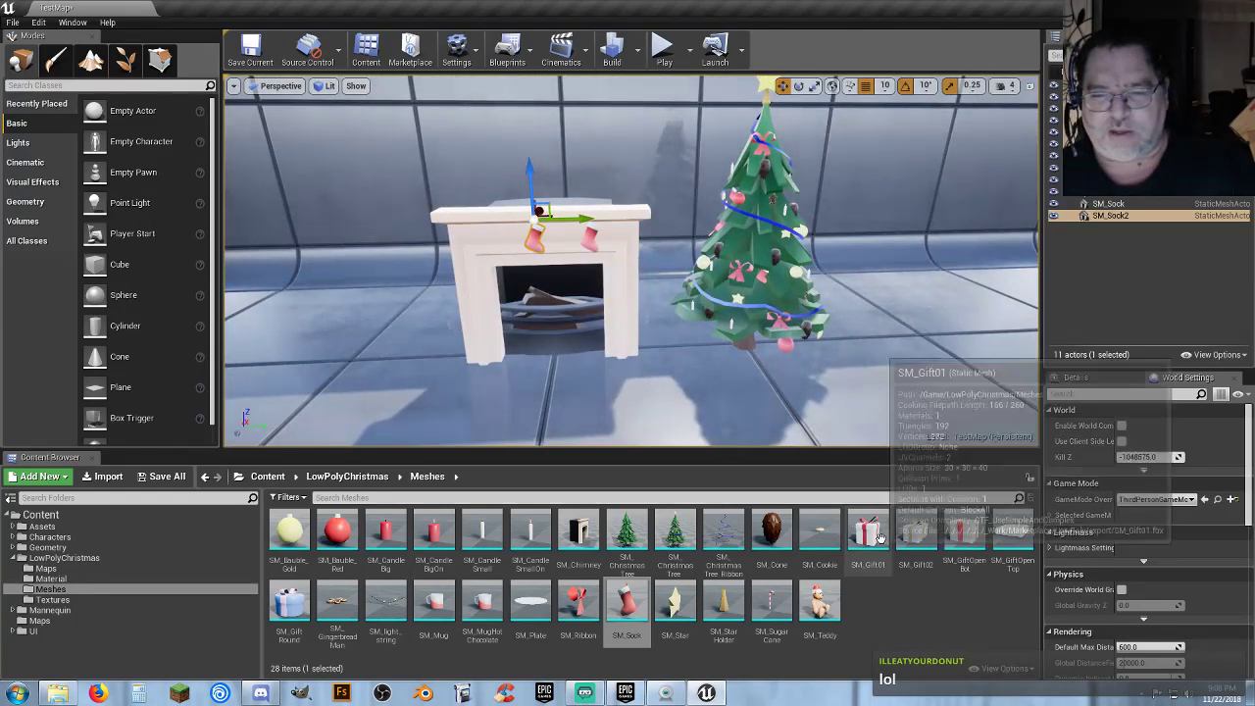
{"action": "left_click_drag", "start_coordinate": [868, 535], "coordinate": [704, 347]}
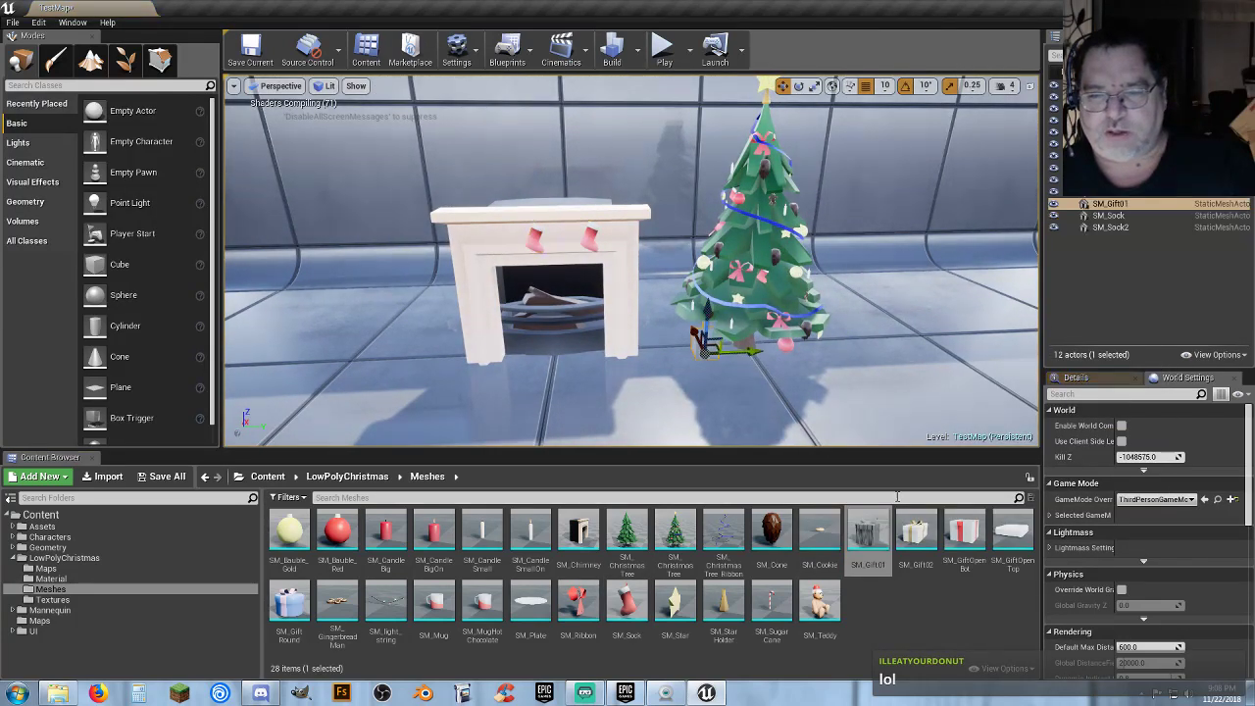
{"action": "left_click_drag", "start_coordinate": [914, 530], "coordinate": [770, 355]}
{"action": "left_click_drag", "start_coordinate": [941, 530], "coordinate": [813, 347]}
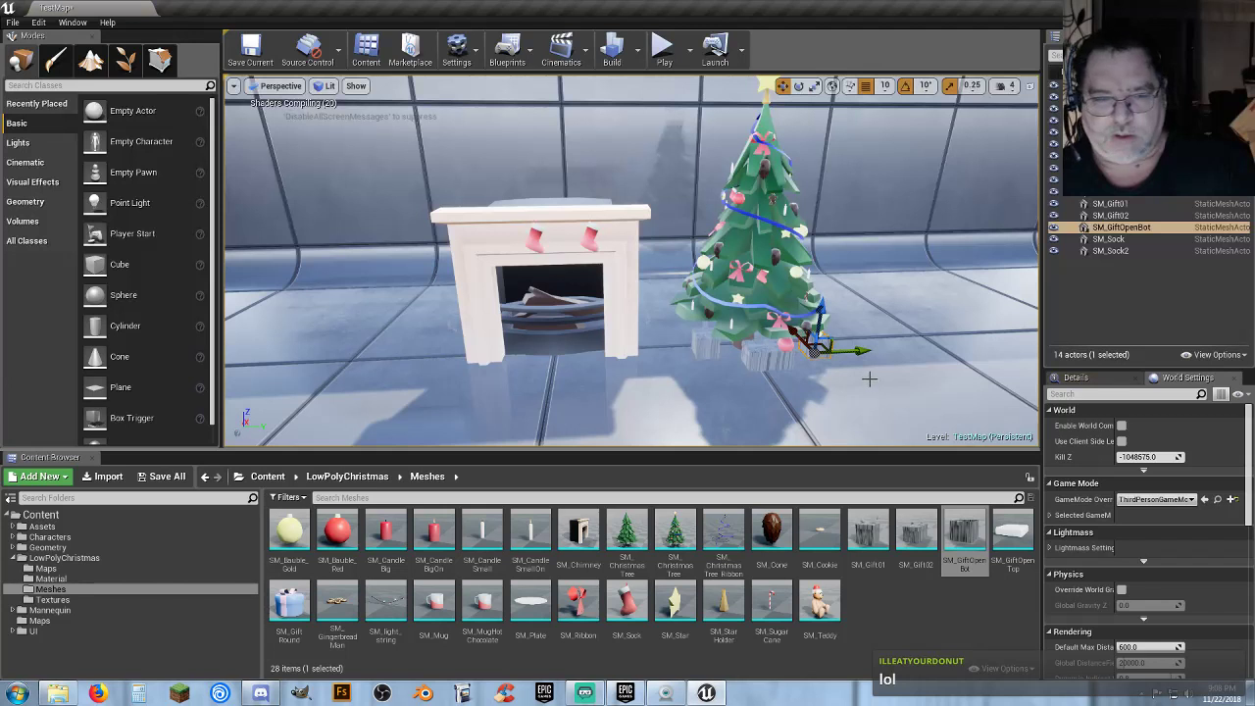
{"action": "left_click_drag", "start_coordinate": [289, 603], "coordinate": [678, 351]}
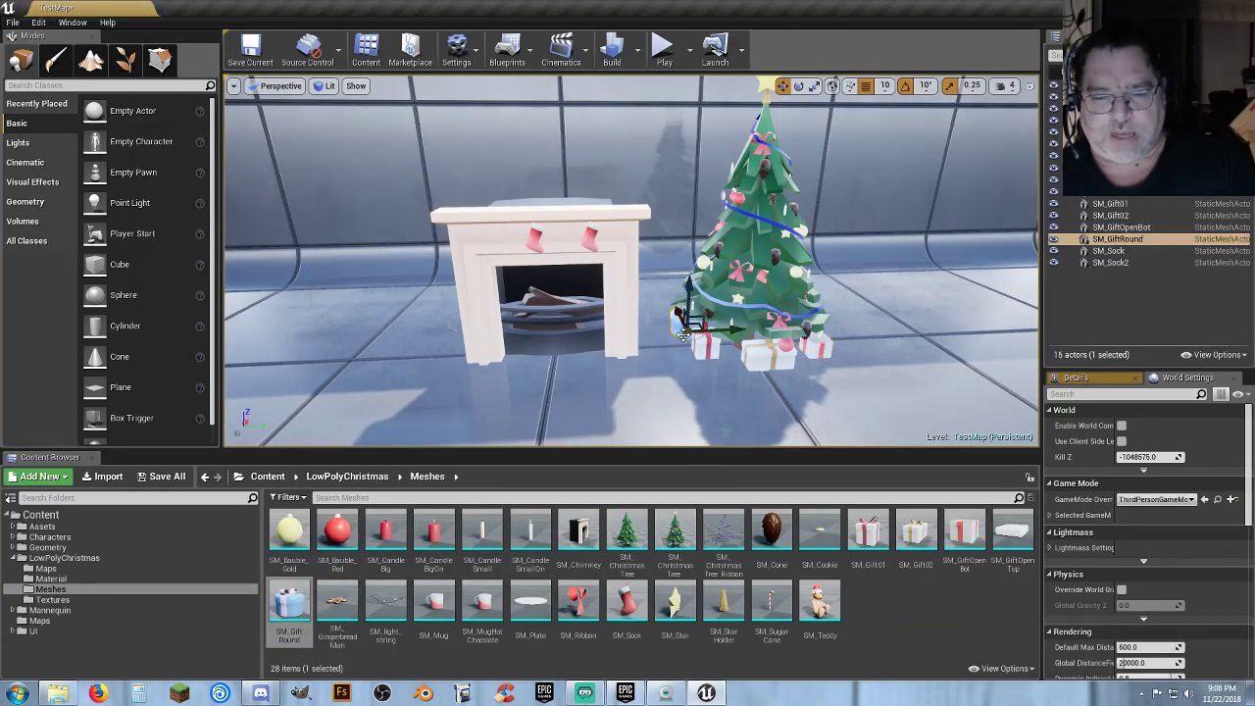
Play-test the level, running the character up to the fireplace and tree and toggling the camera view, and end the session.
{"action": "scroll", "coordinate": [681, 406], "scroll_direction": "down", "scroll_amount": 5}
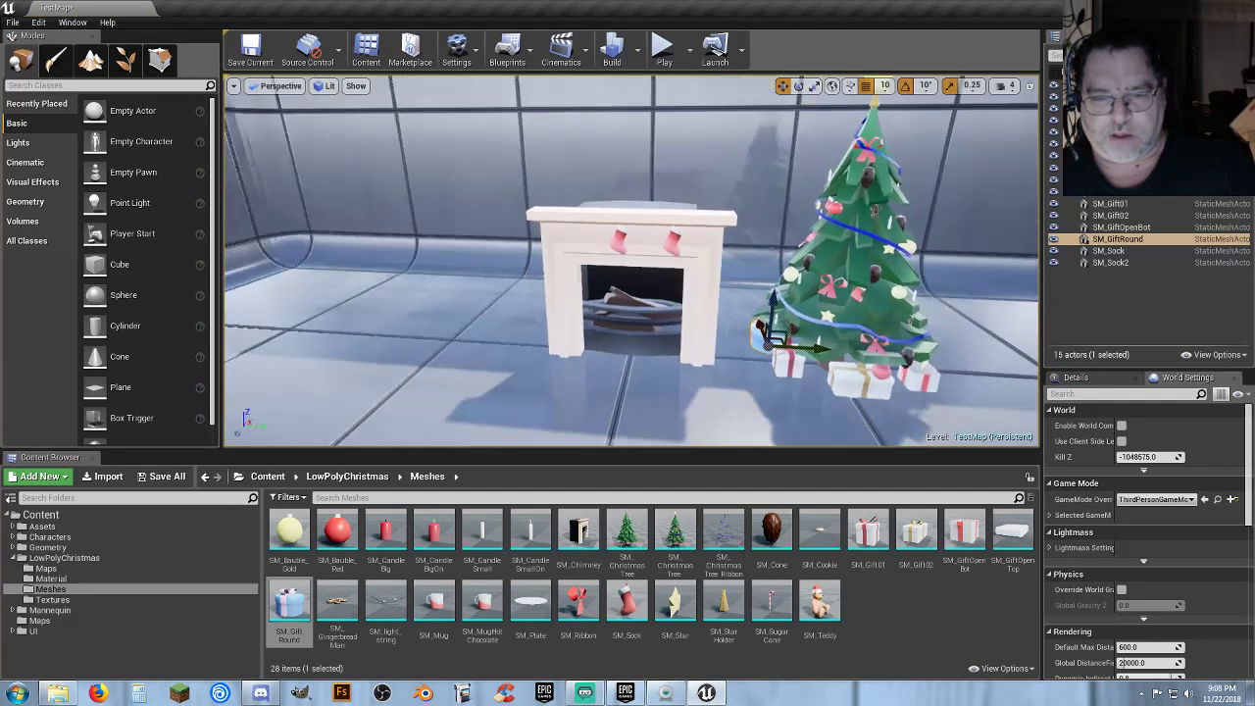
{"action": "left_click_drag", "start_coordinate": [682, 406], "coordinate": [704, 329]}
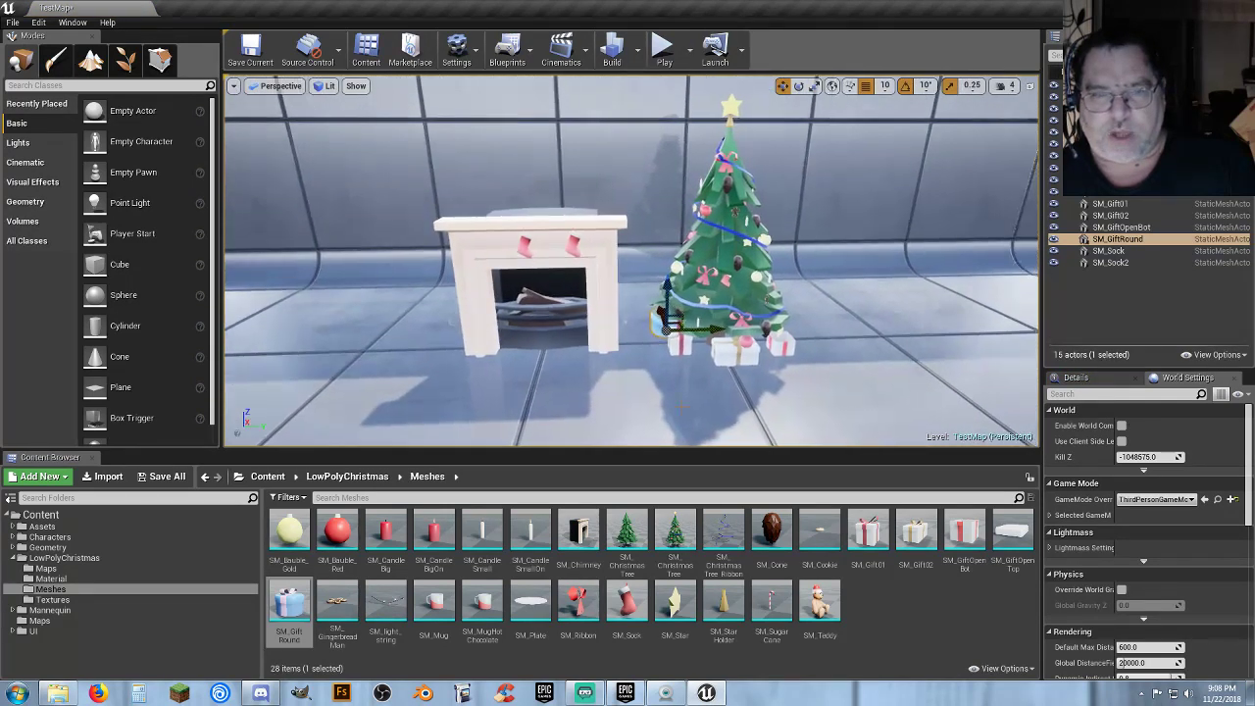
{"action": "left_click", "coordinate": [663, 49]}
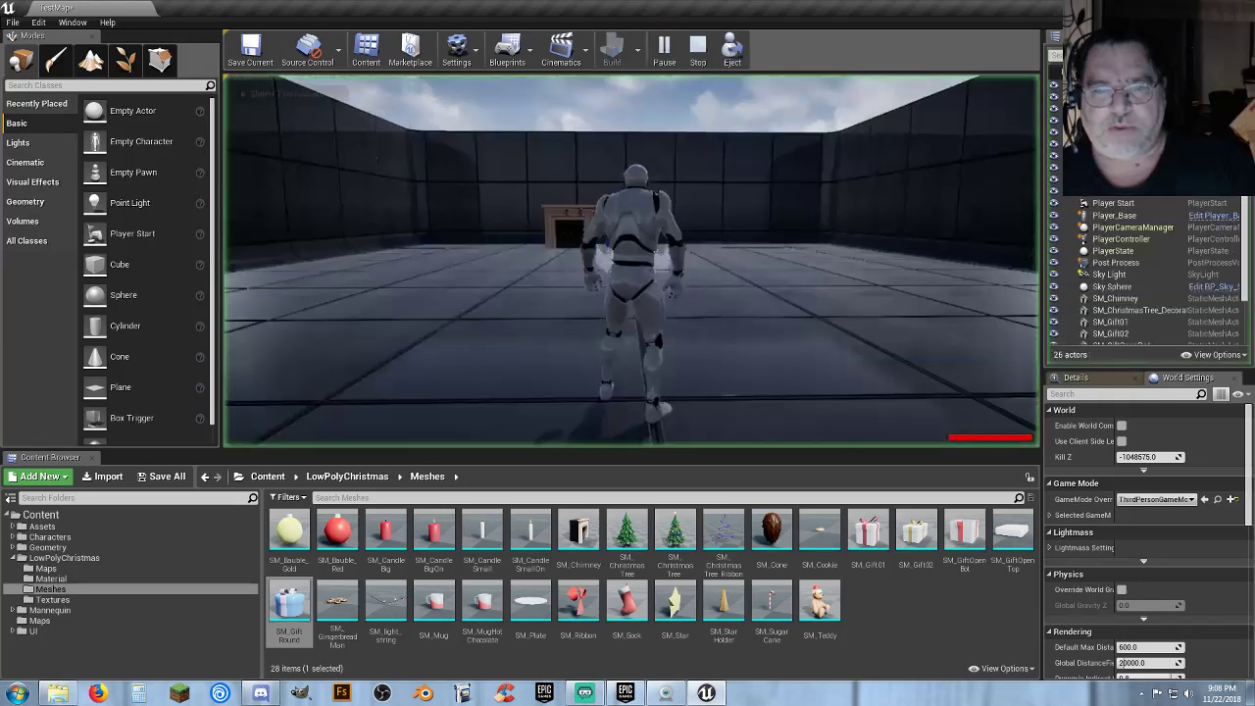
{"action": "key", "text": "w"}
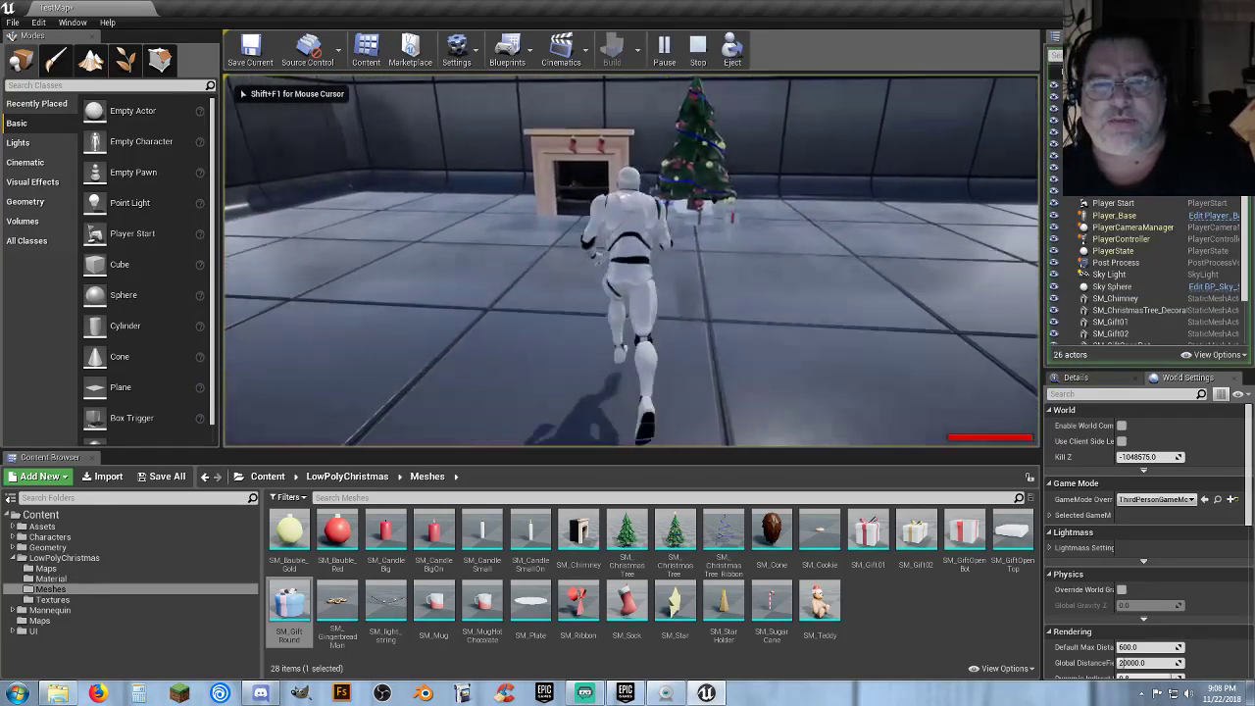
{"action": "key", "text": "w"}
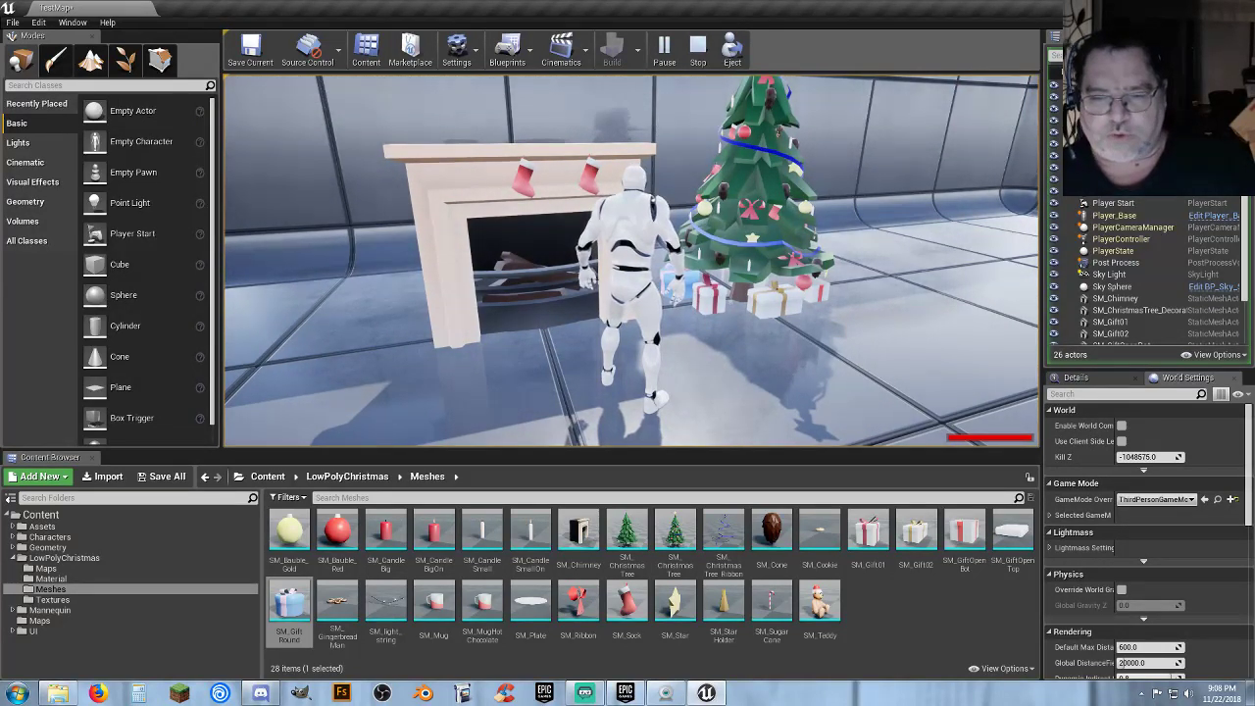
{"action": "key", "text": "d"}
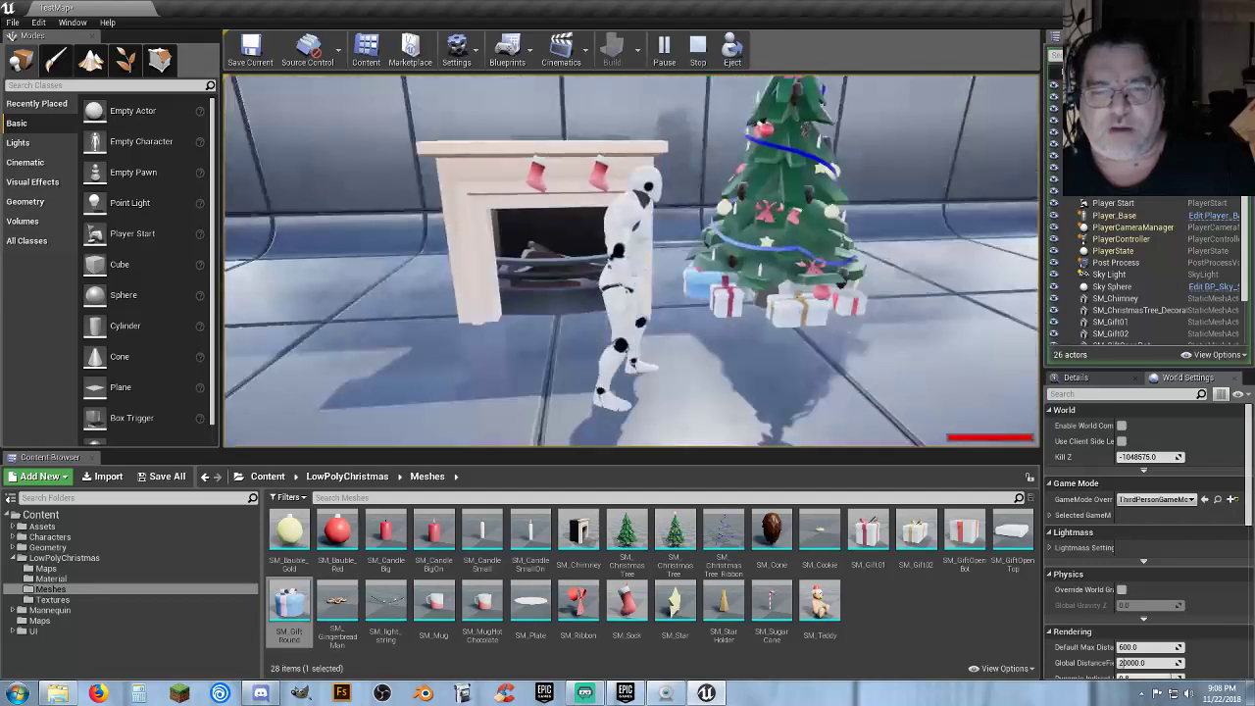
{"action": "key", "text": "v"}
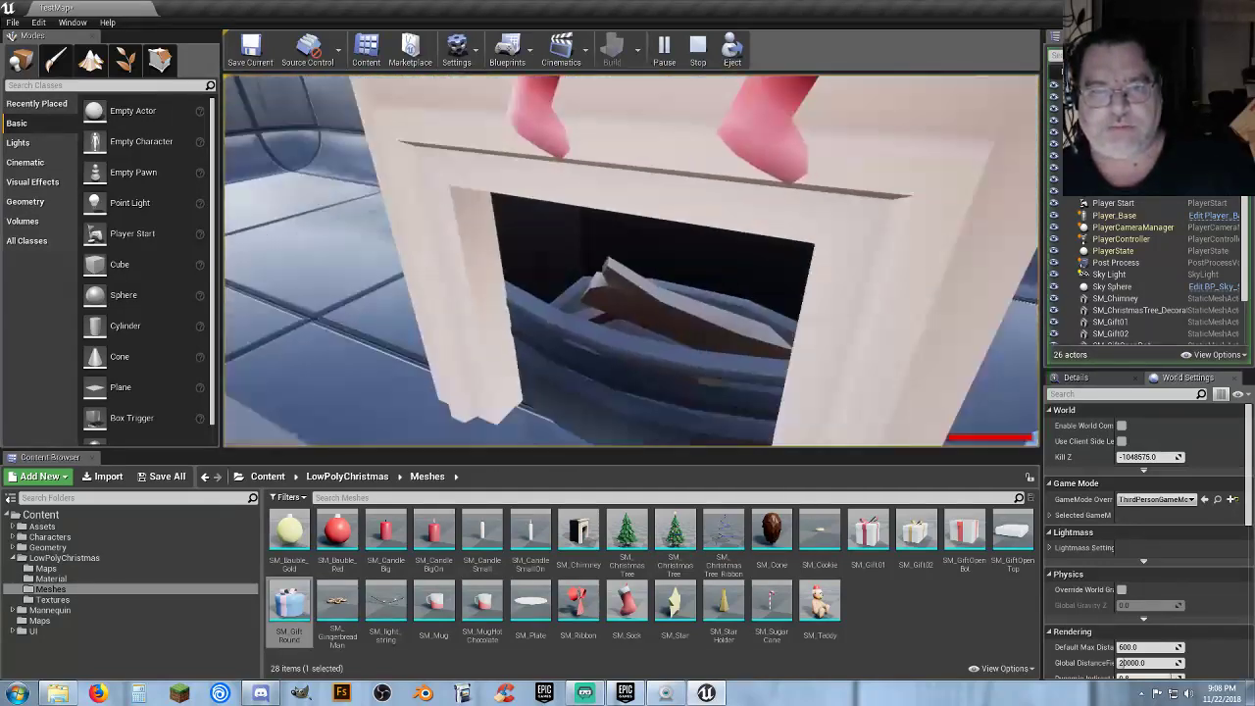
{"action": "key", "text": "v"}
{"action": "key", "text": "s"}
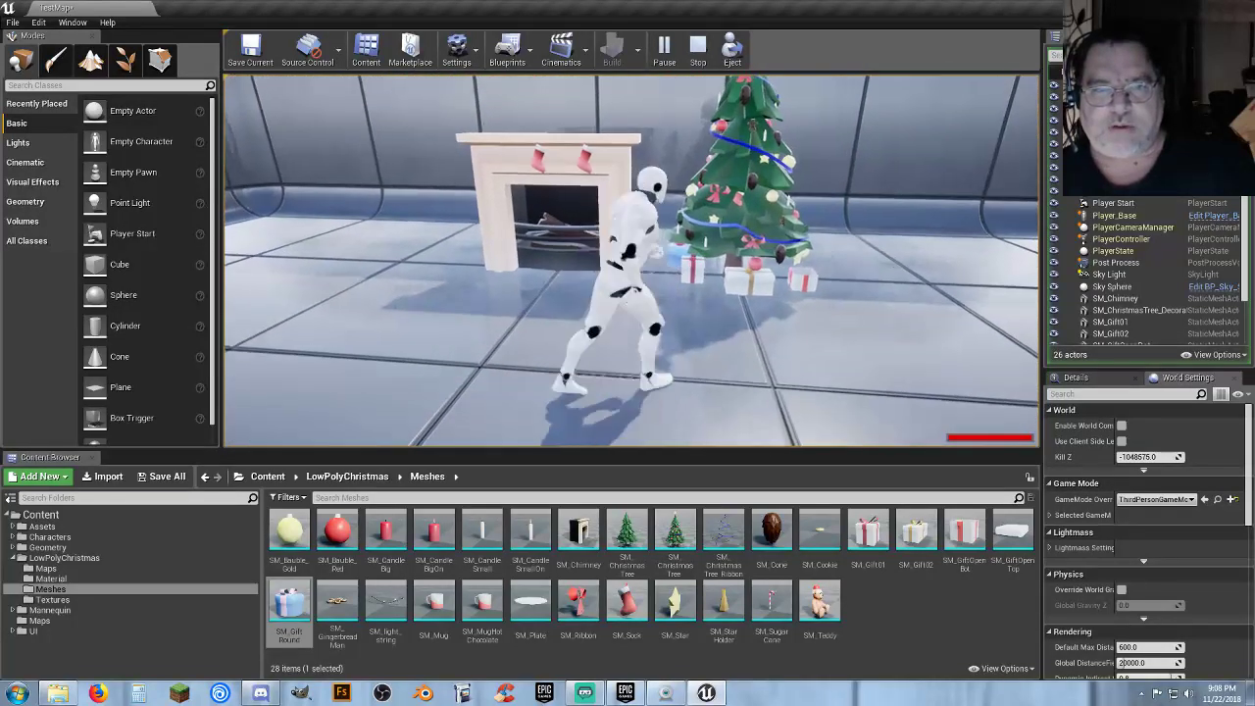
{"action": "key", "text": "w"}
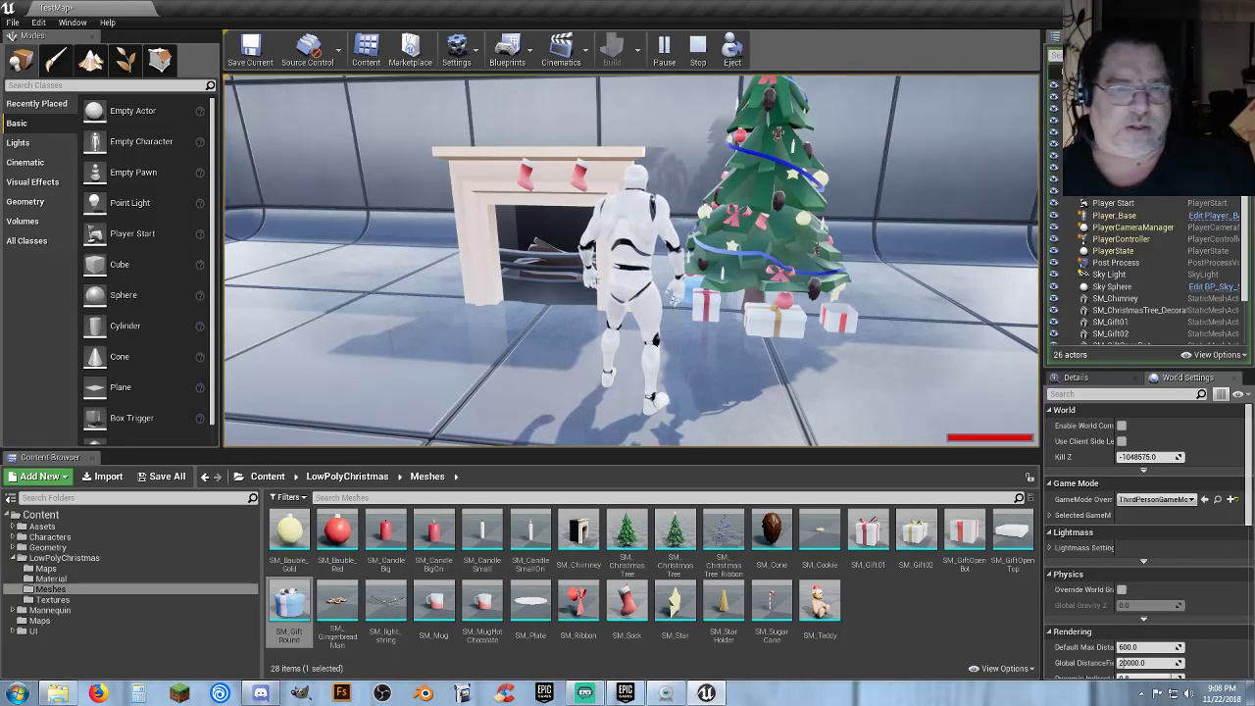
{"action": "key", "text": "w"}
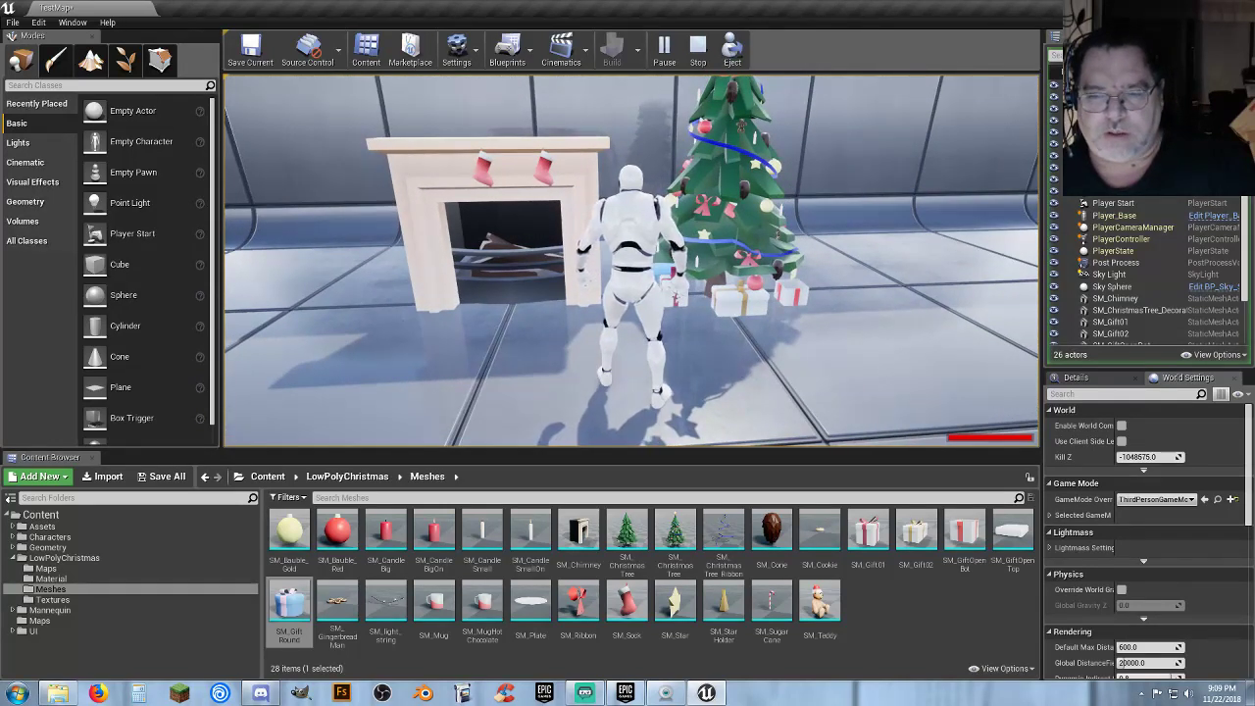
{"action": "key", "text": "Escape"}
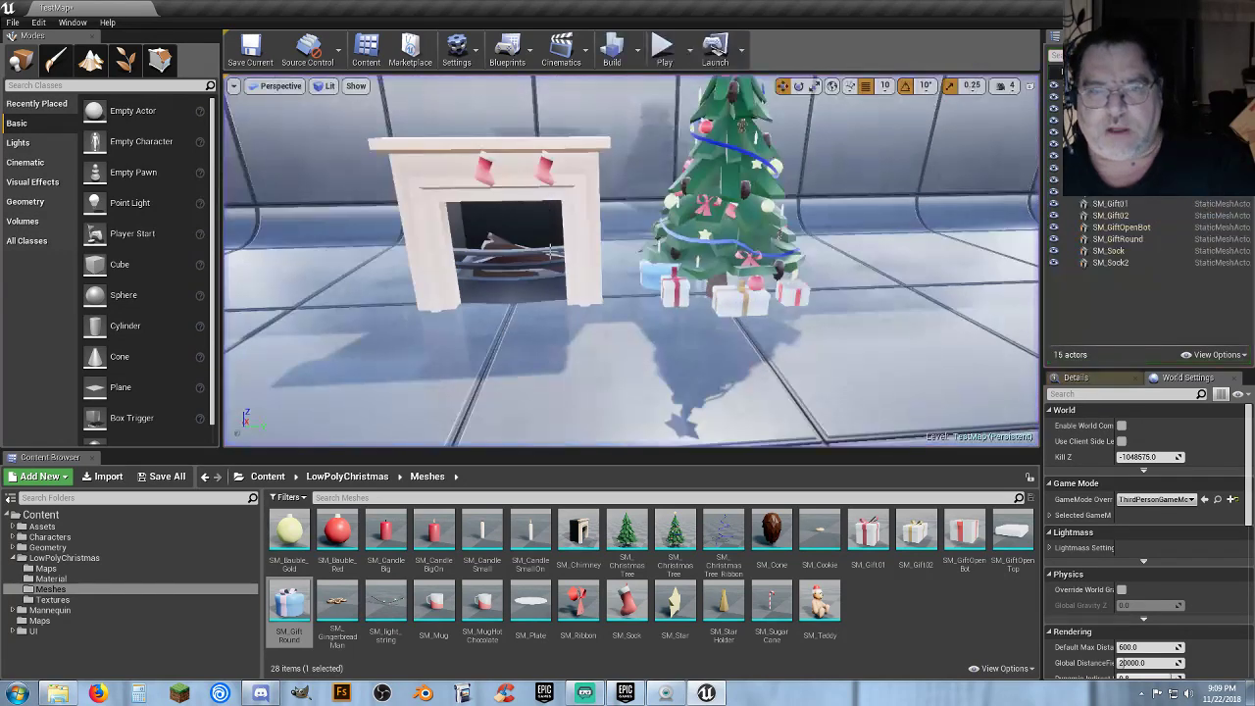
Delete all the placed Christmas meshes from the level: the fireplace, decorated tree, gifts and stockings.
{"action": "right_click_drag", "start_coordinate": [630, 259], "coordinate": [603, 340]}
{"action": "key", "text": "s"}
{"action": "key", "text": "w"}
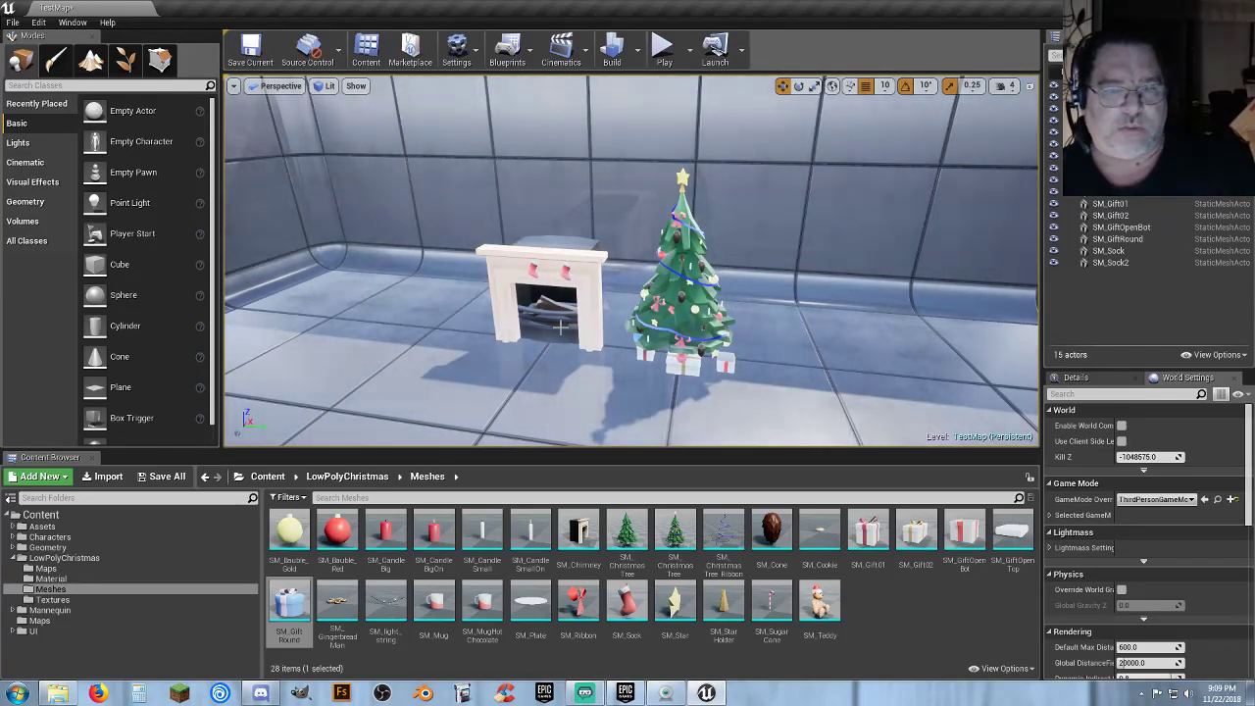
{"action": "right_click_drag", "start_coordinate": [597, 337], "coordinate": [676, 354]}
{"action": "left_click", "coordinate": [501, 255]}
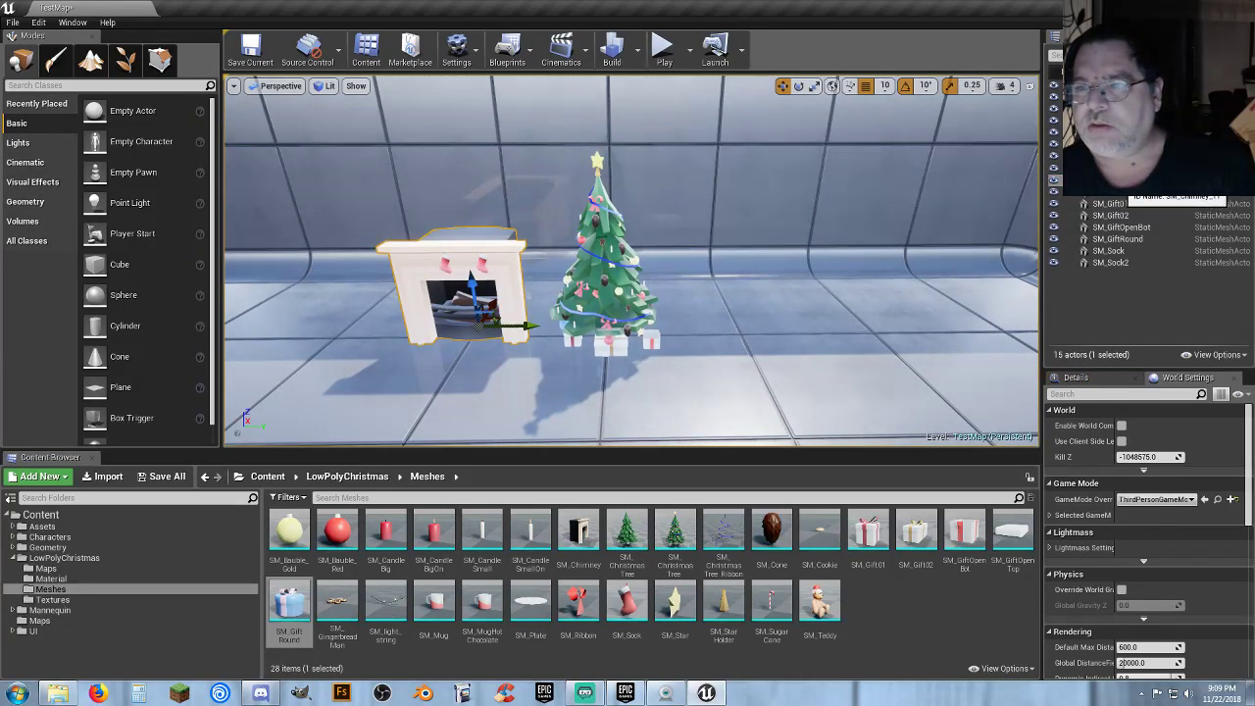
{"action": "left_click", "coordinate": [1118, 180]}
{"action": "key", "text": "ctrl+a"}
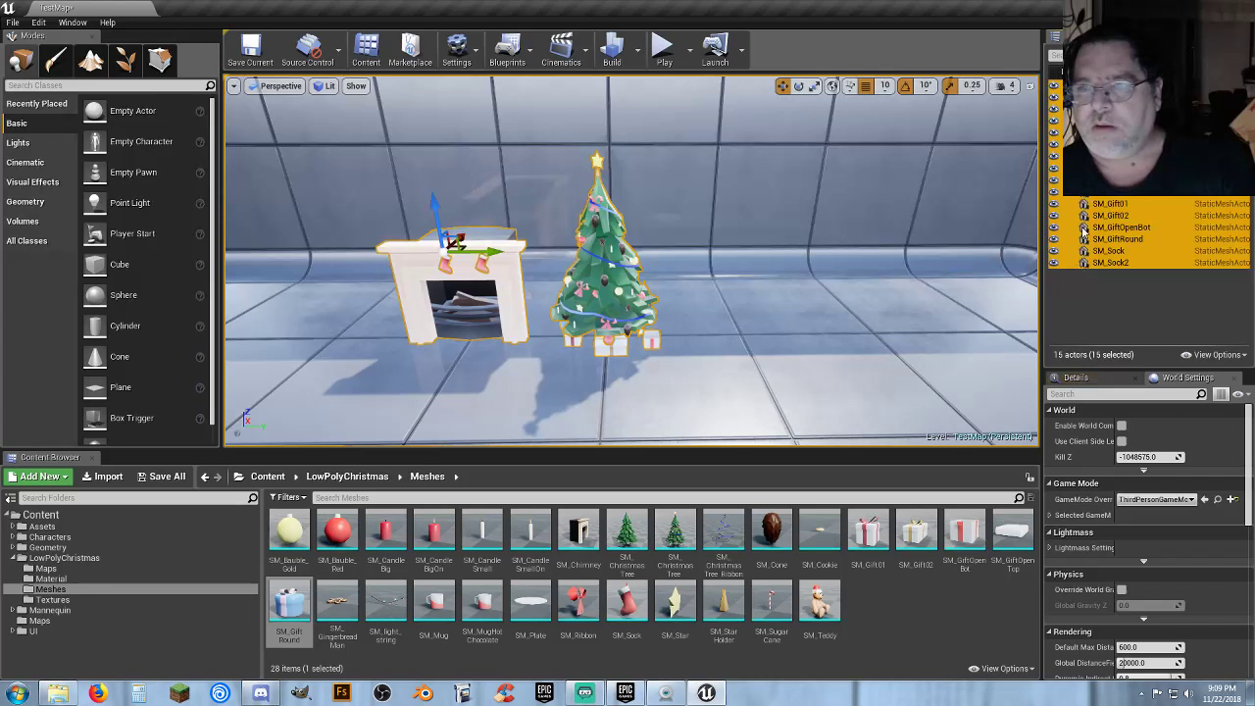
{"action": "left_click", "coordinate": [1113, 179]}
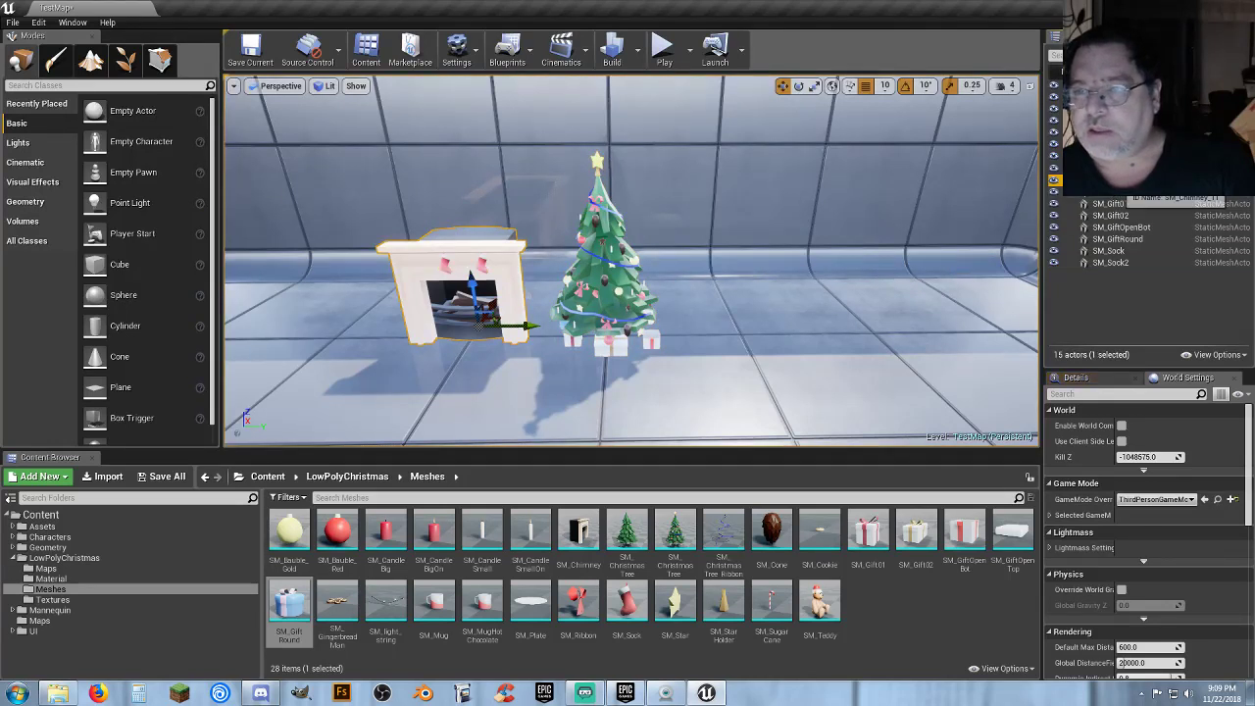
{"action": "left_click", "coordinate": [1111, 264], "text": "shift"}
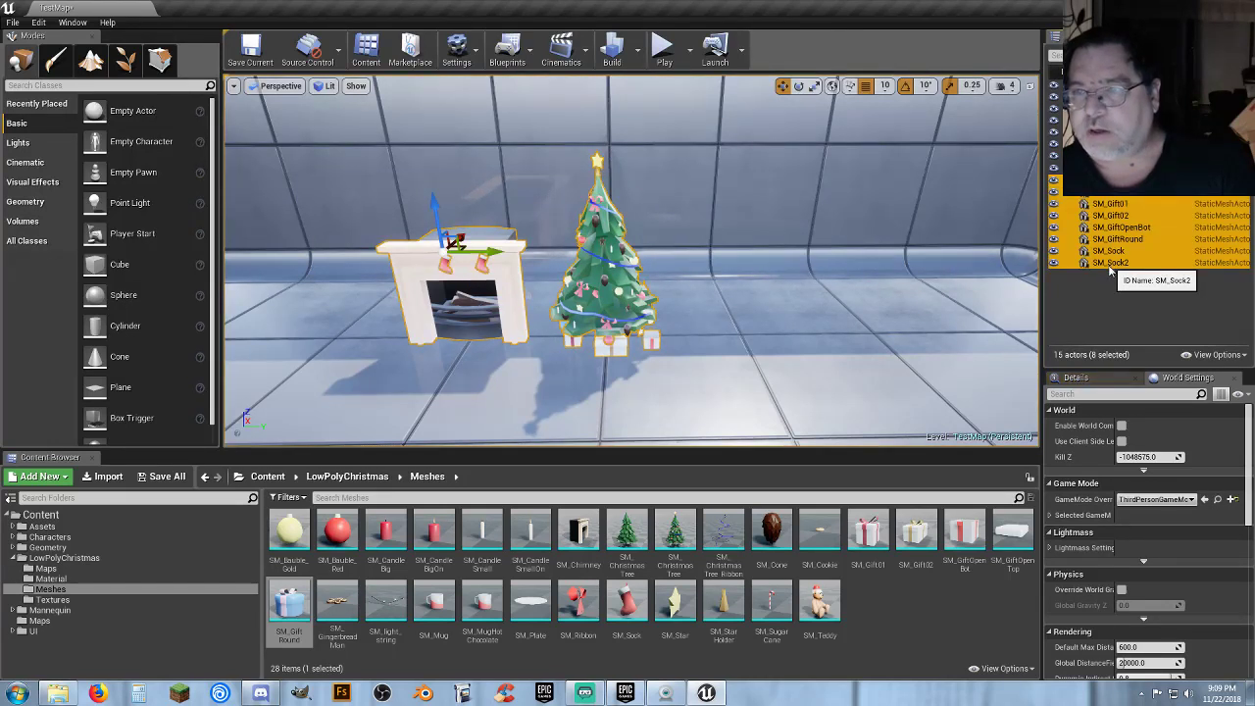
{"action": "key", "text": "Delete"}
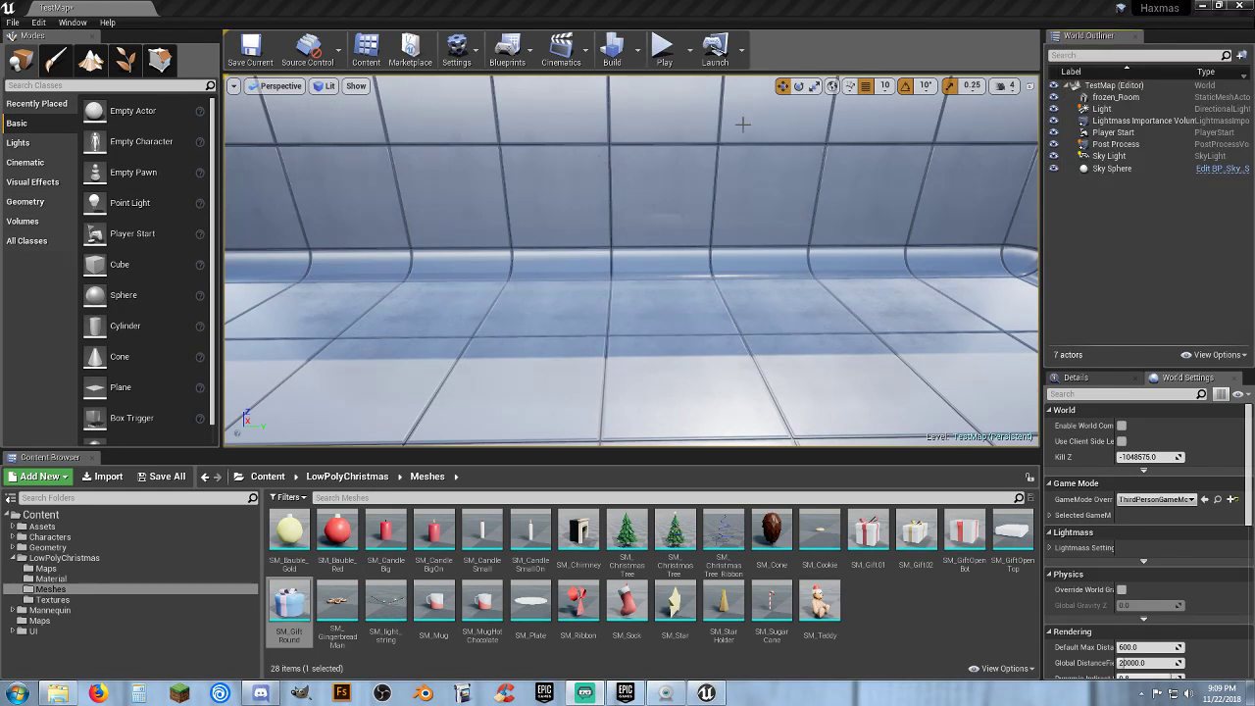
Create a folder named Map Shitola under TestMap in the World Outliner.
{"action": "right_click", "coordinate": [1122, 86]}
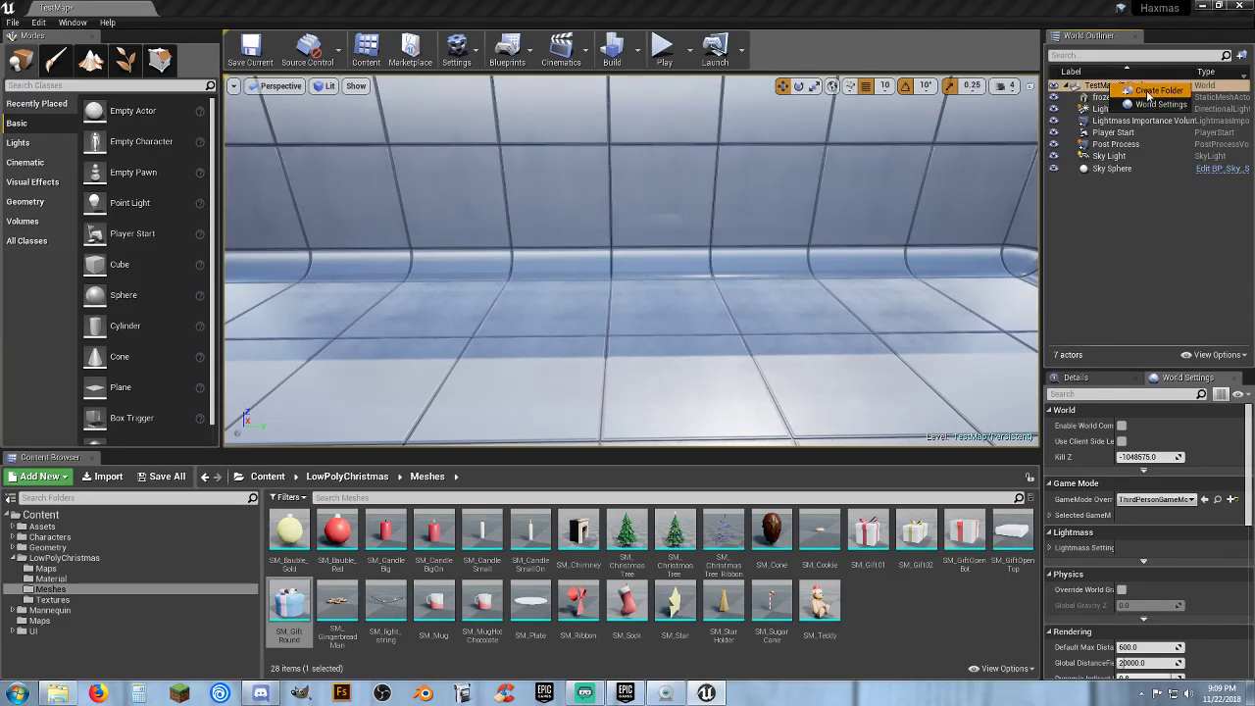
{"action": "left_click", "coordinate": [1153, 90]}
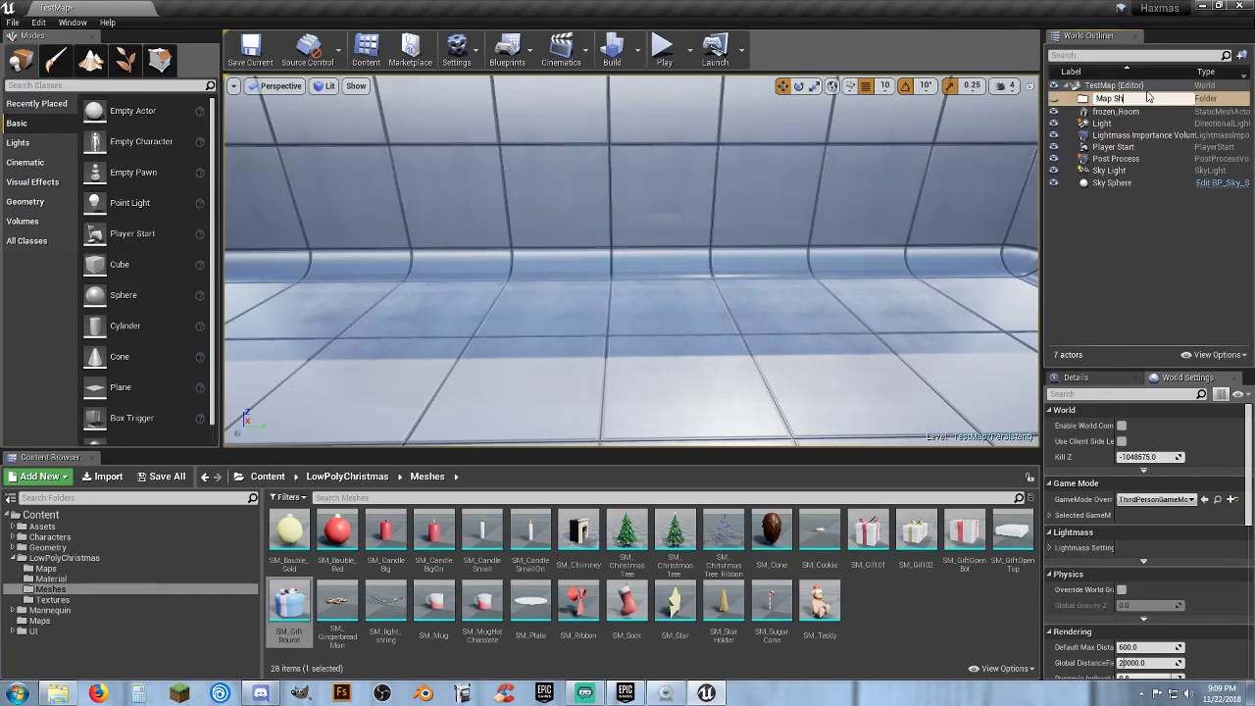
{"action": "type", "text": "Map Shitola"}
{"action": "key", "text": "Return"}
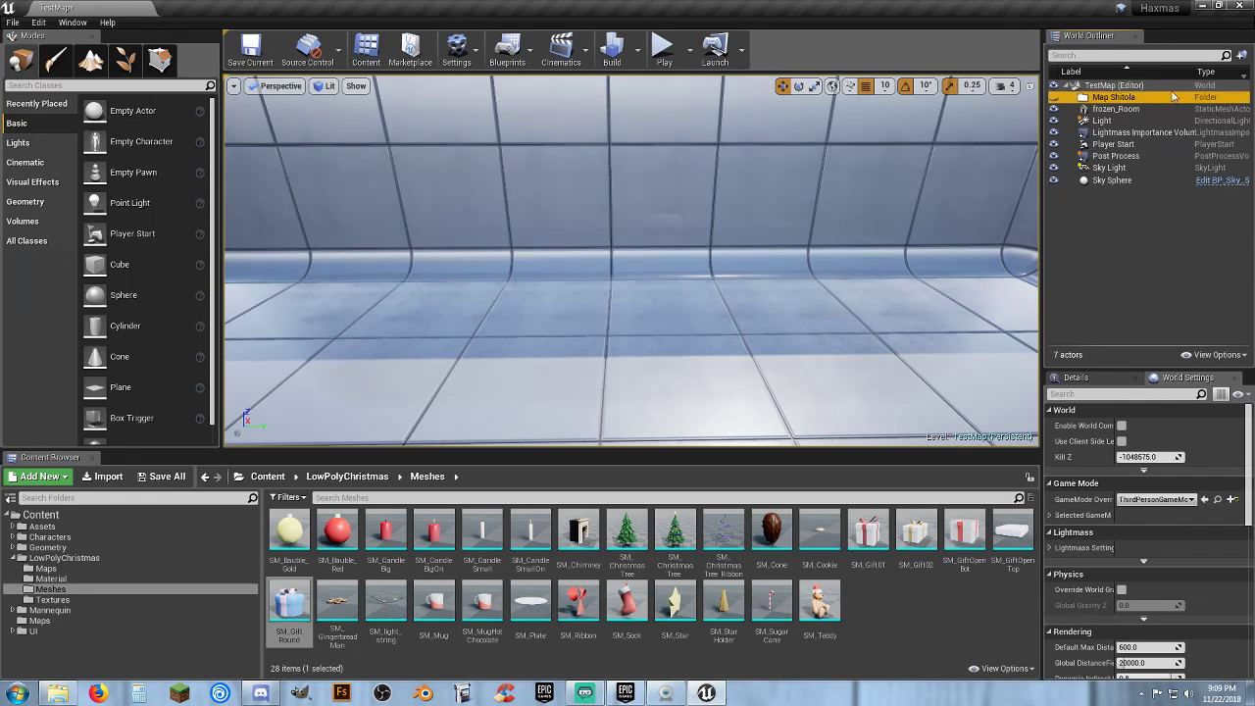
Move all the remaining actors, from frozen_Room through Sky Sphere, into the Map Shitola folder and collapse it.
{"action": "left_click", "coordinate": [1115, 109]}
{"action": "left_click", "coordinate": [1111, 181], "text": "shift"}
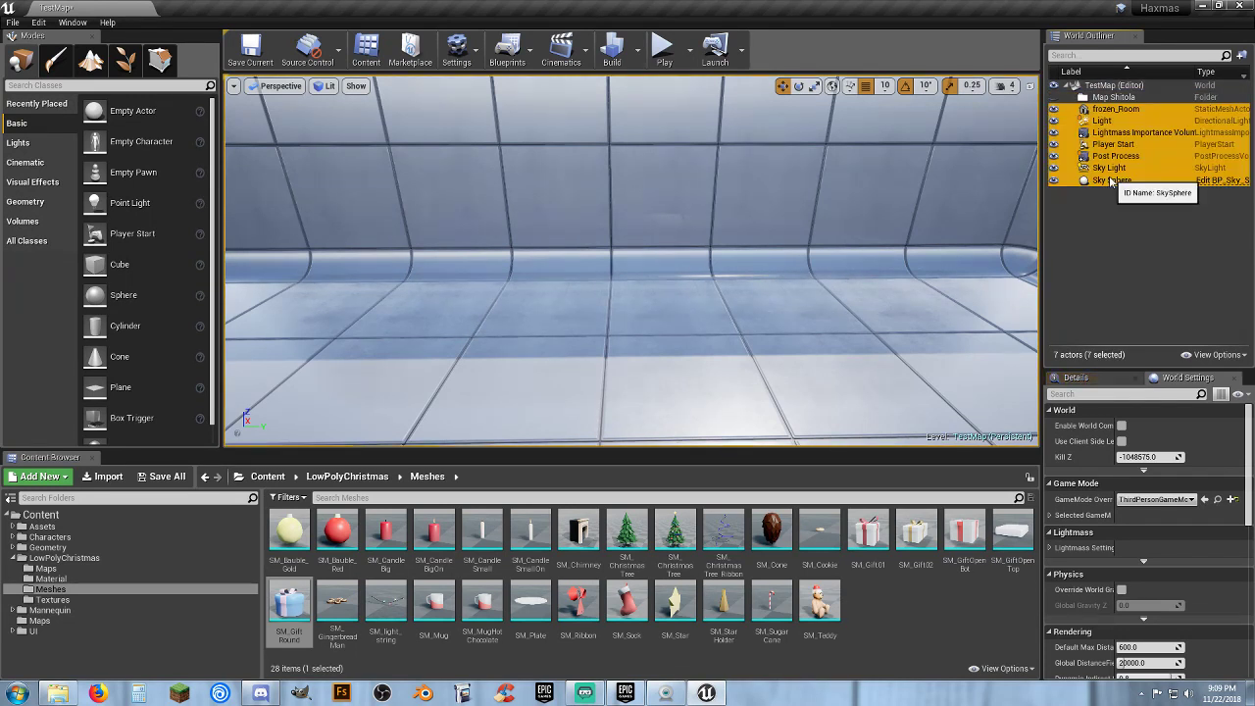
{"action": "left_click_drag", "start_coordinate": [1118, 156], "coordinate": [1124, 99]}
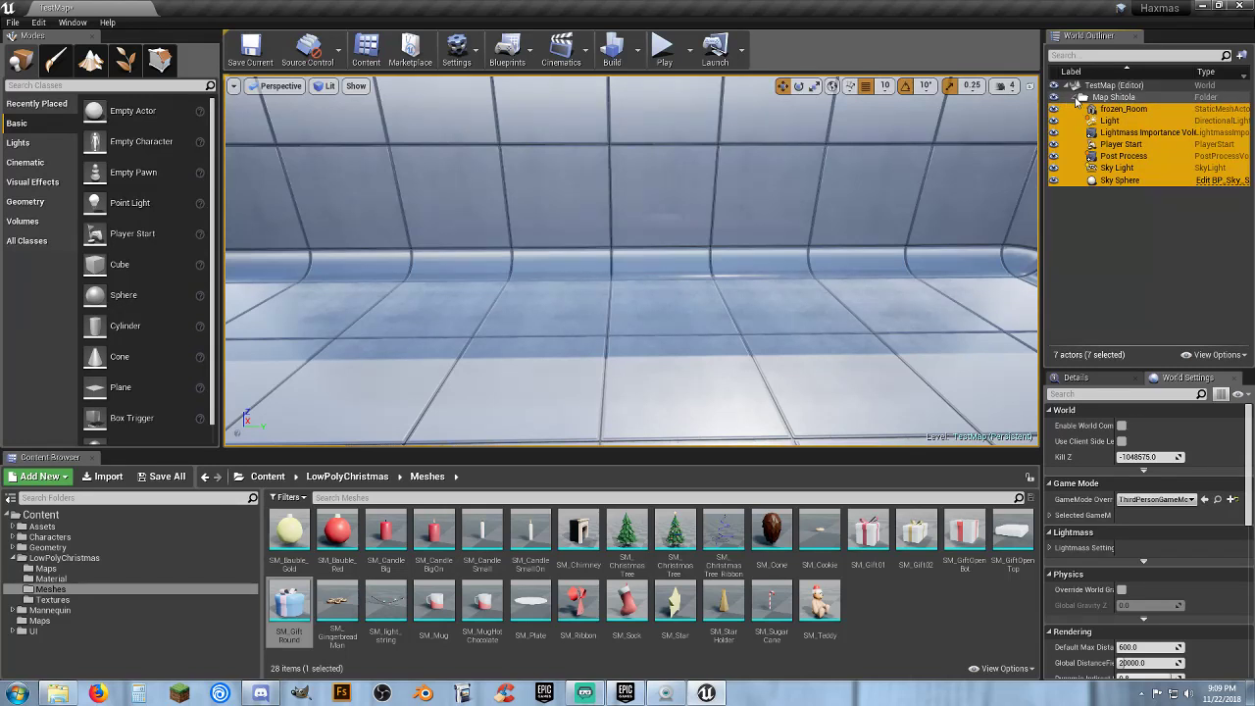
{"action": "left_click", "coordinate": [1081, 97]}
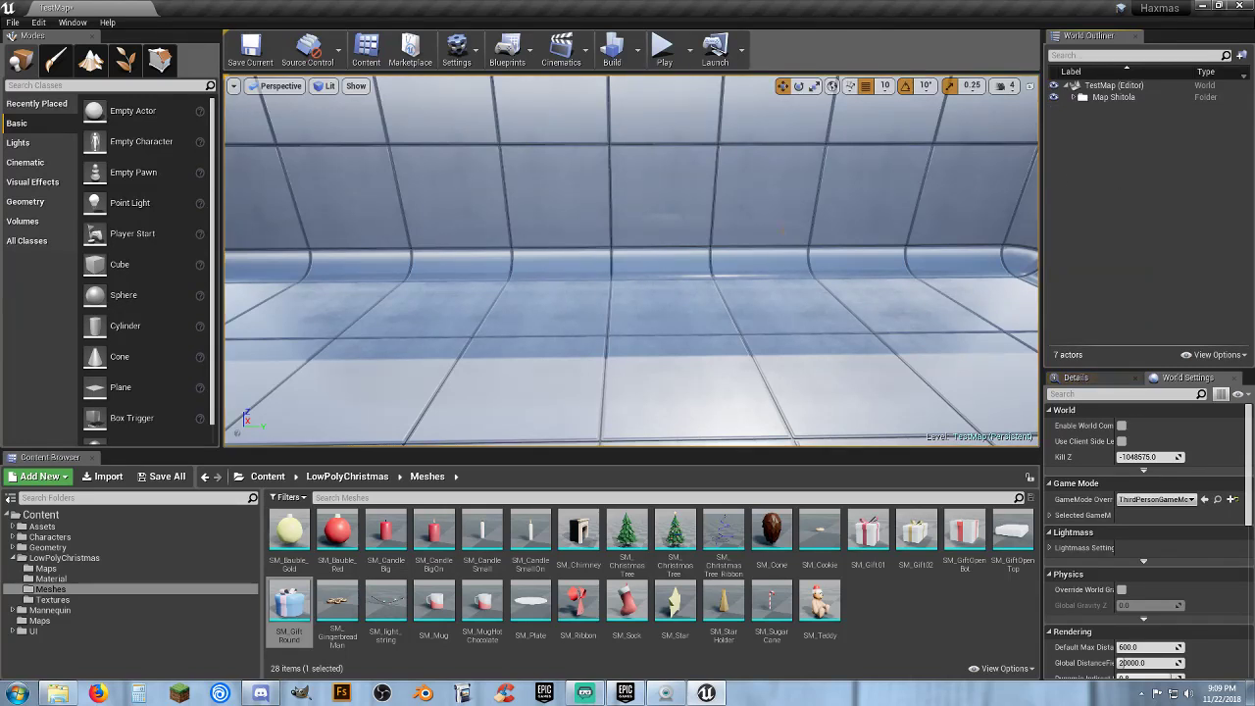
{"action": "scroll", "coordinate": [344, 330], "scroll_direction": "down", "scroll_amount": 6}
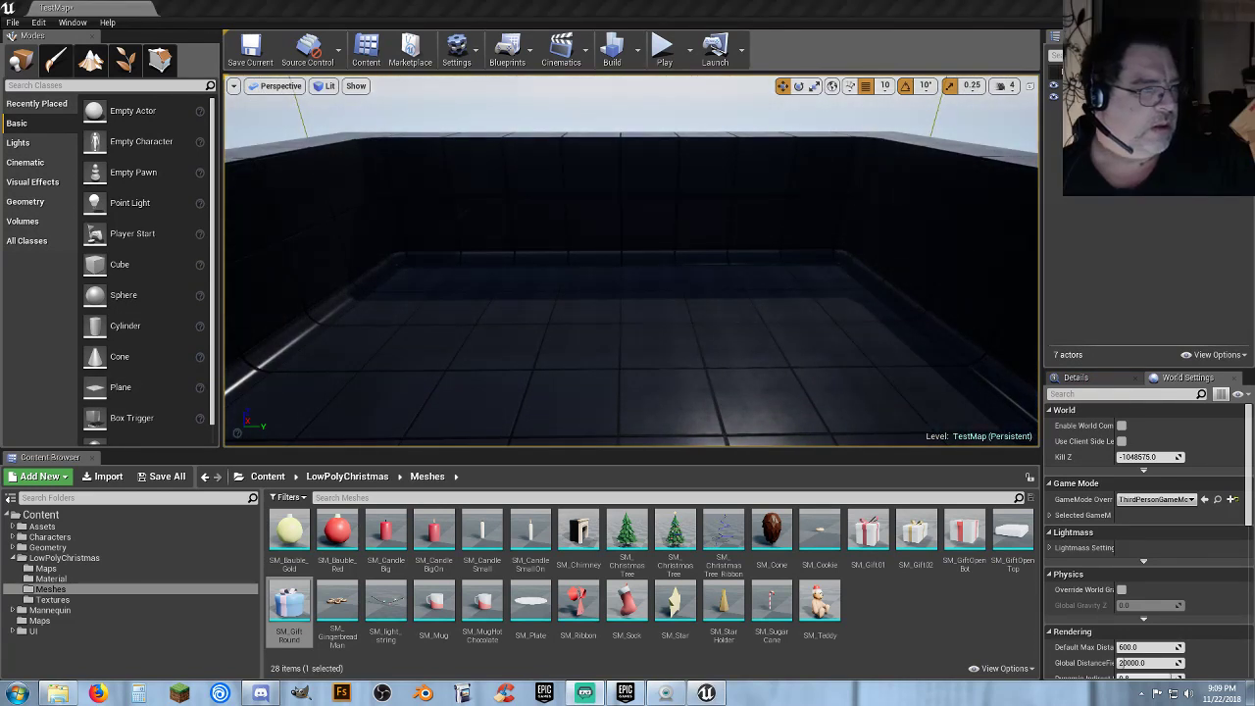
{"action": "right_click_drag", "start_coordinate": [650, 291], "coordinate": [610, 334]}
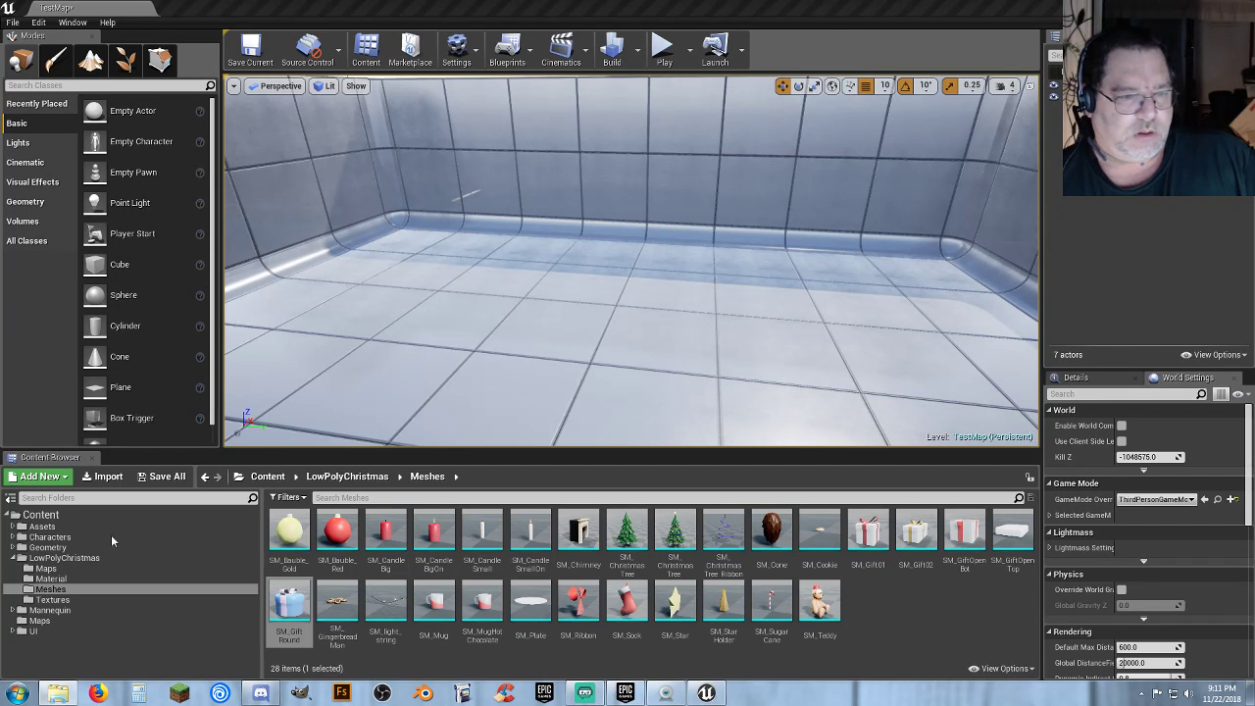
Examine the contents of the Material, Meshes and Textures folders inside LowPolyChristmas and collapse the folder.
{"action": "left_click", "coordinate": [51, 578]}
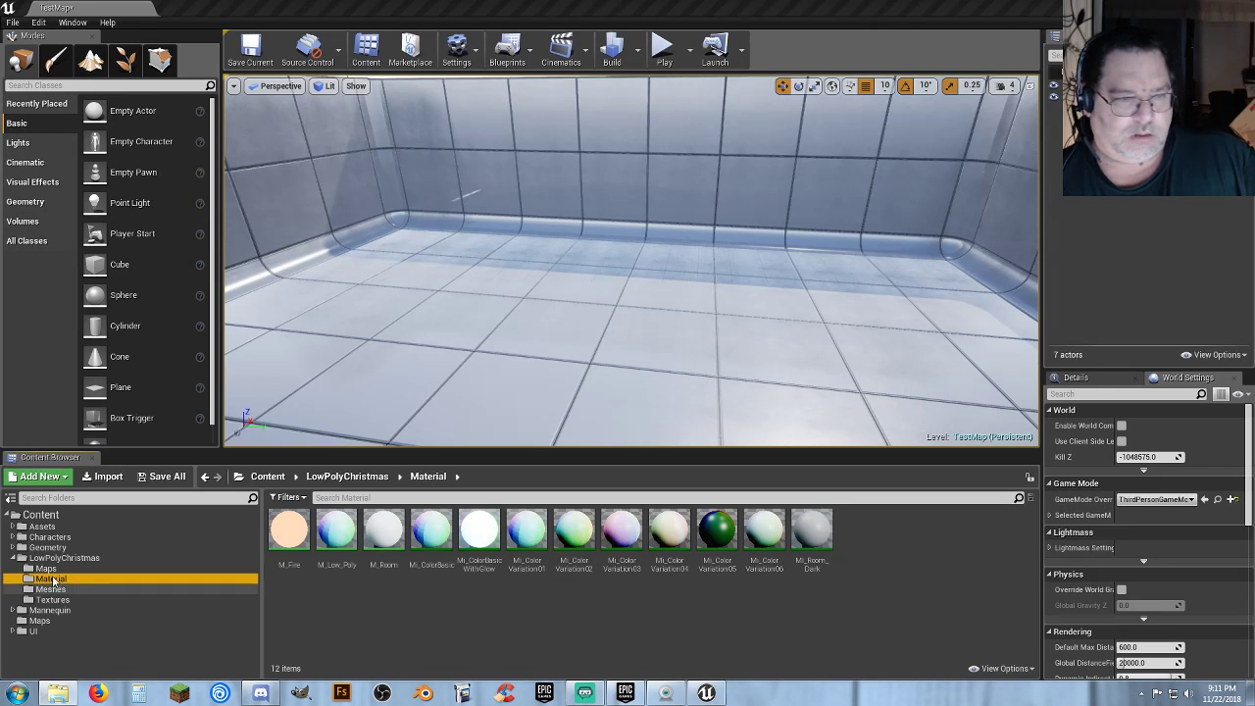
{"action": "left_click", "coordinate": [51, 589]}
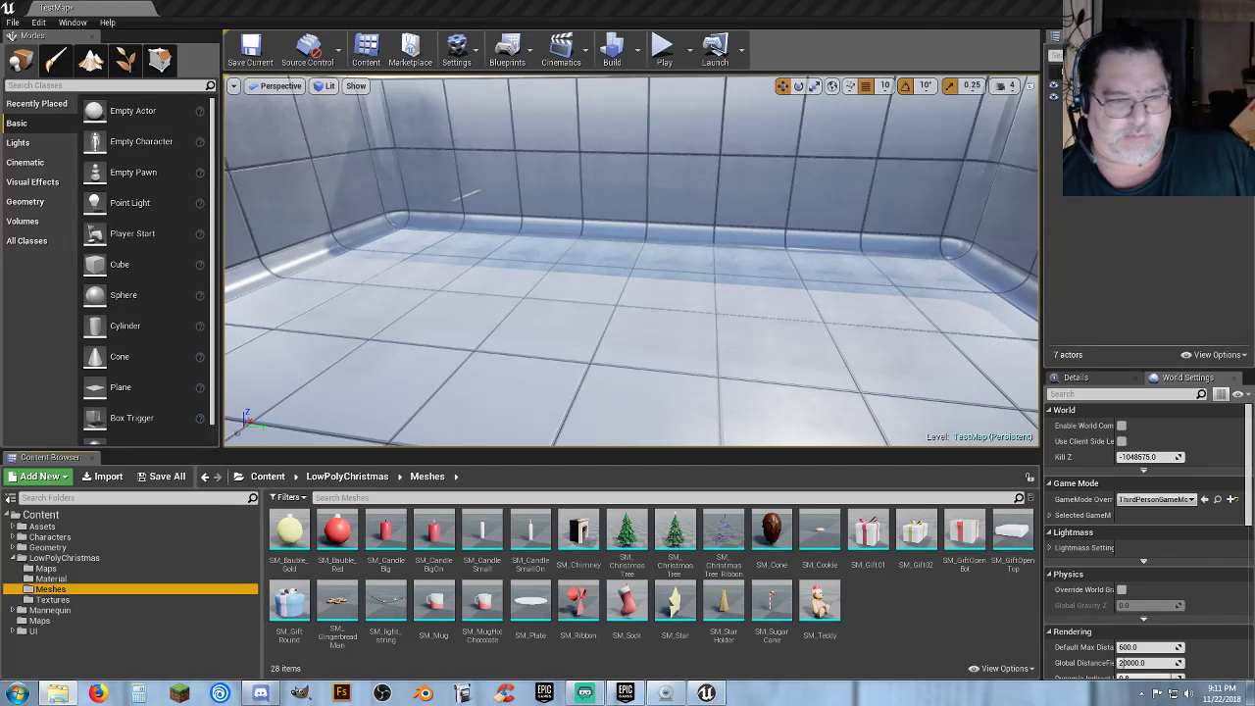
{"action": "left_click", "coordinate": [49, 578]}
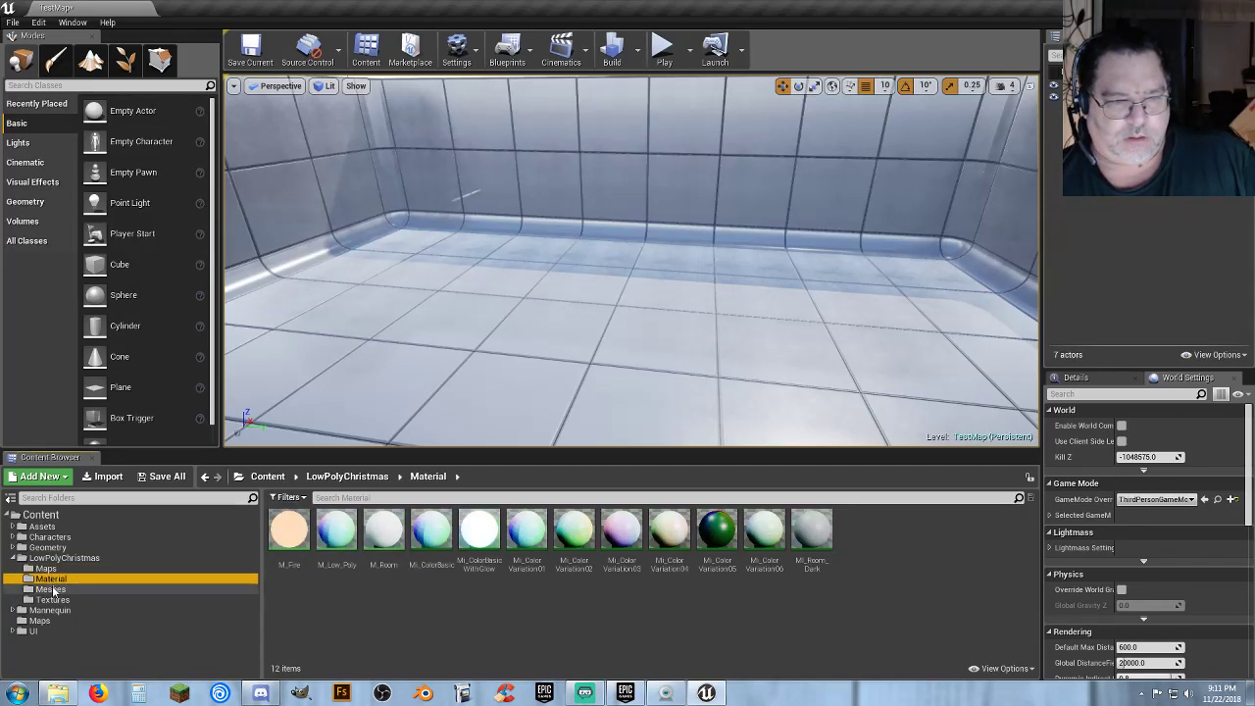
{"action": "left_click", "coordinate": [49, 589]}
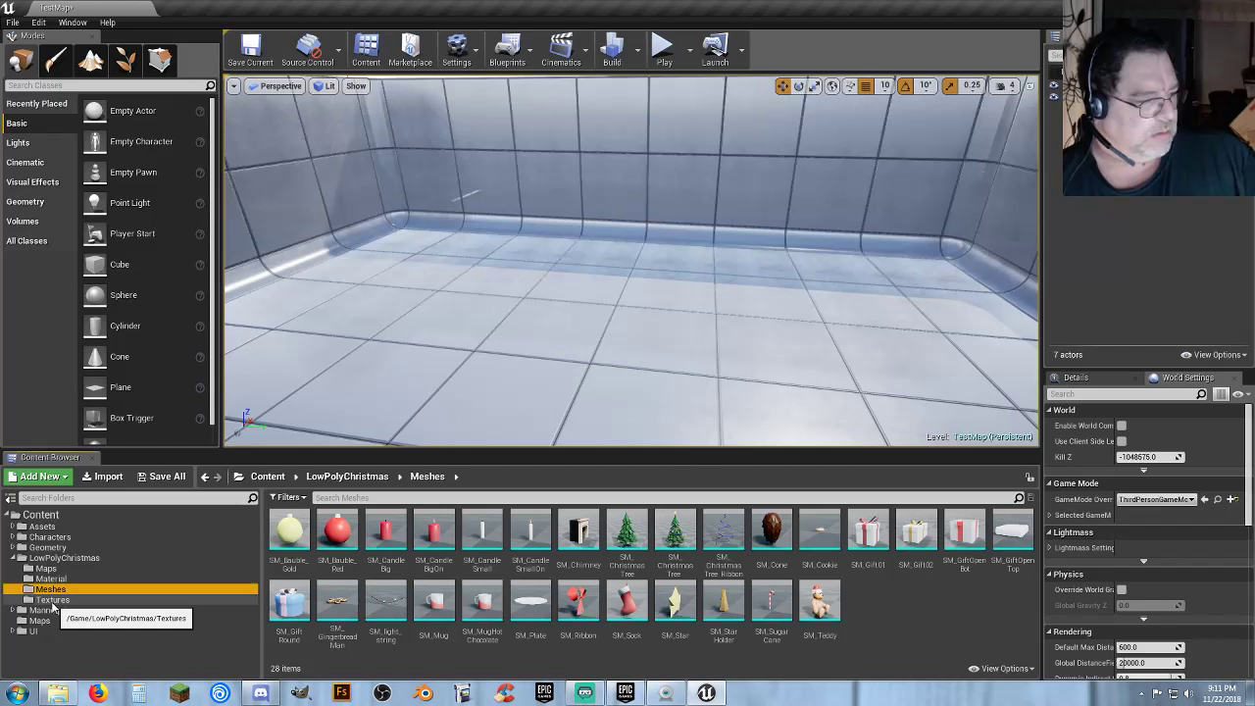
{"action": "left_click", "coordinate": [52, 600]}
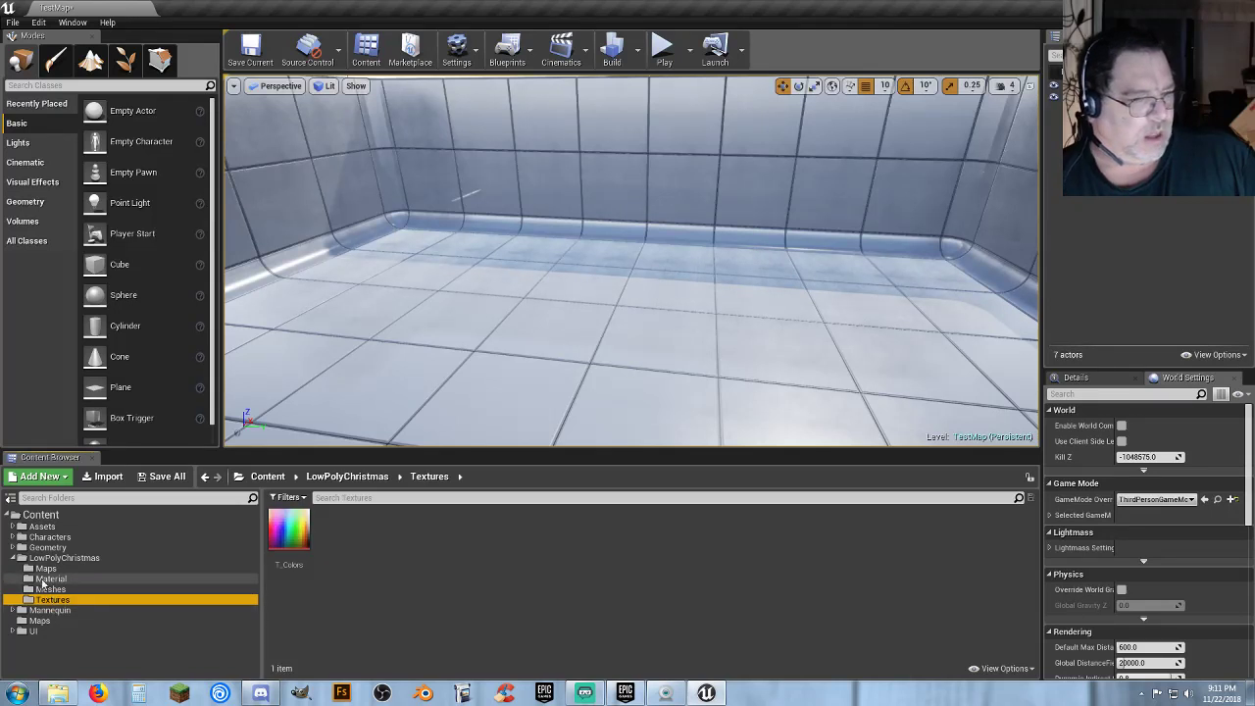
{"action": "left_click", "coordinate": [14, 557]}
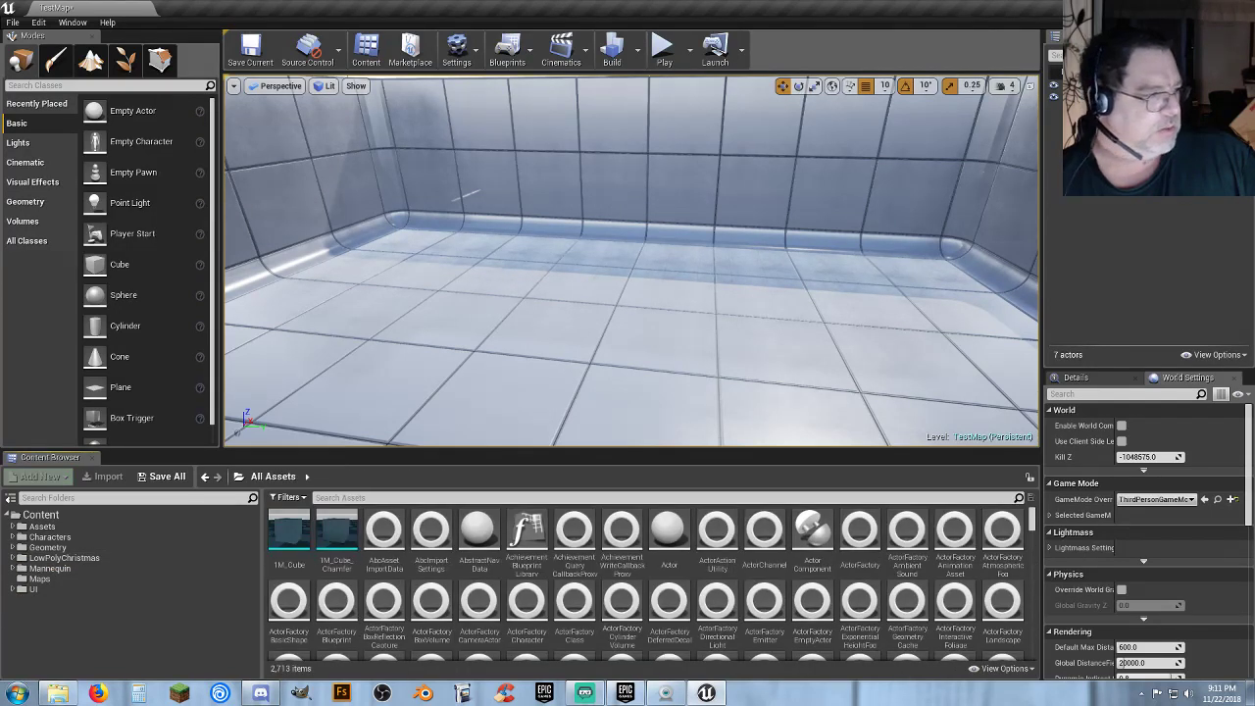
Create a folder named Poly_Xmas directly under the Content root.
{"action": "left_click", "coordinate": [36, 516]}
{"action": "right_click", "coordinate": [644, 541]}
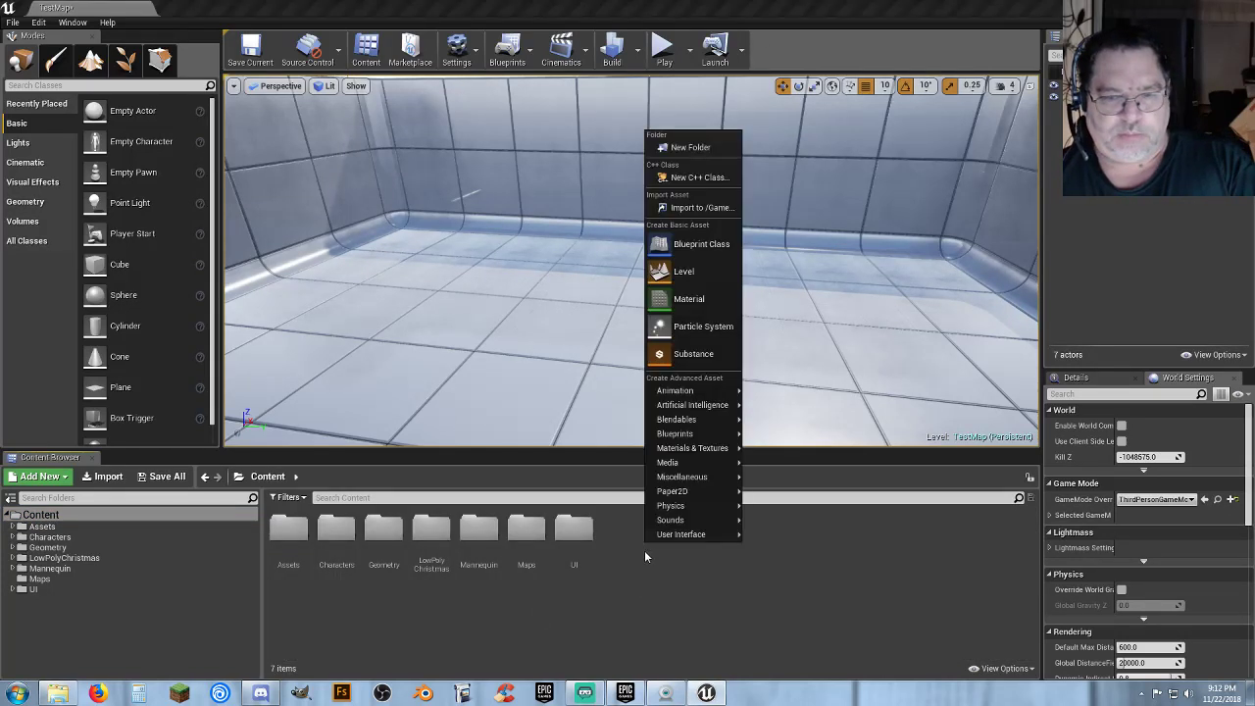
{"action": "left_click", "coordinate": [701, 149]}
{"action": "type", "text": "P"}
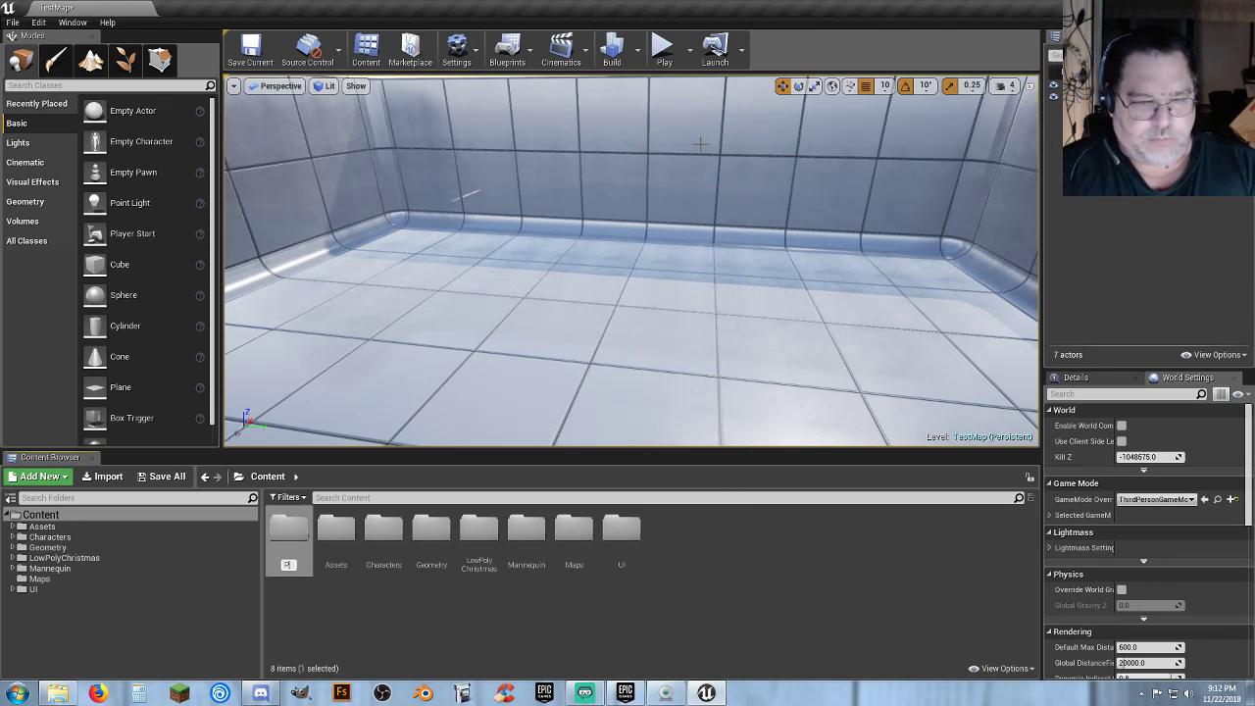
{"action": "type", "text": "oly"}
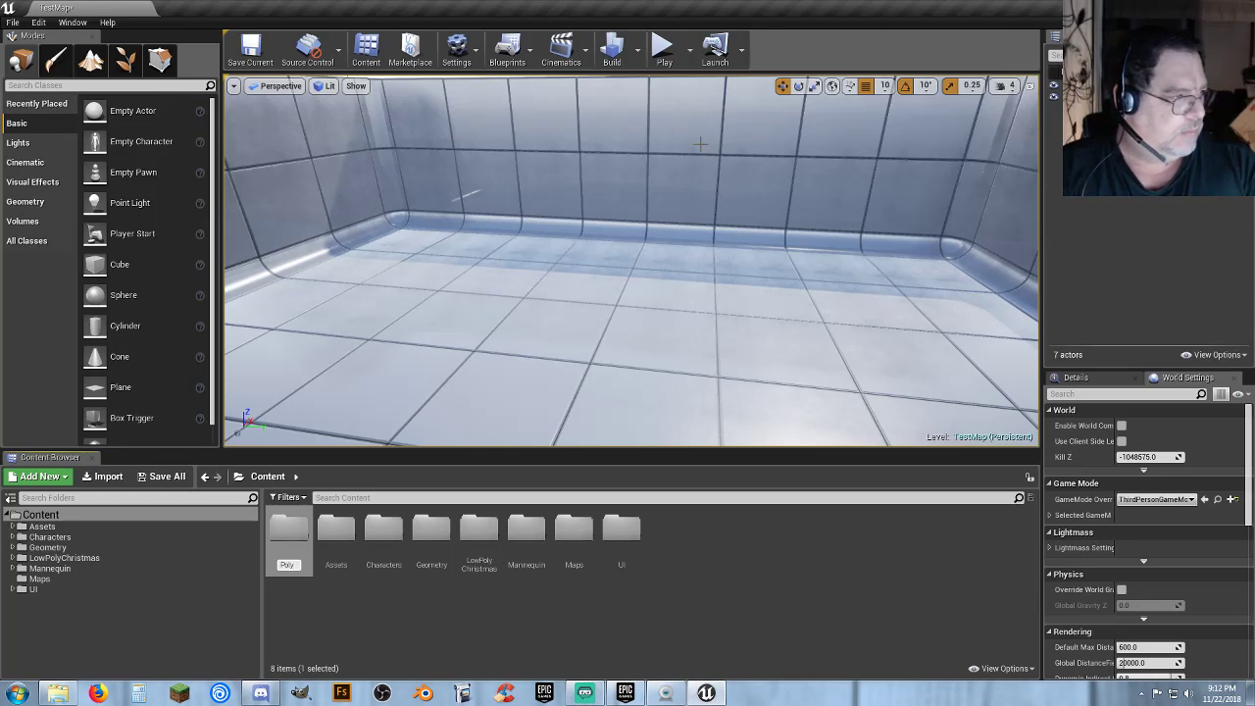
{"action": "type", "text": "_"}
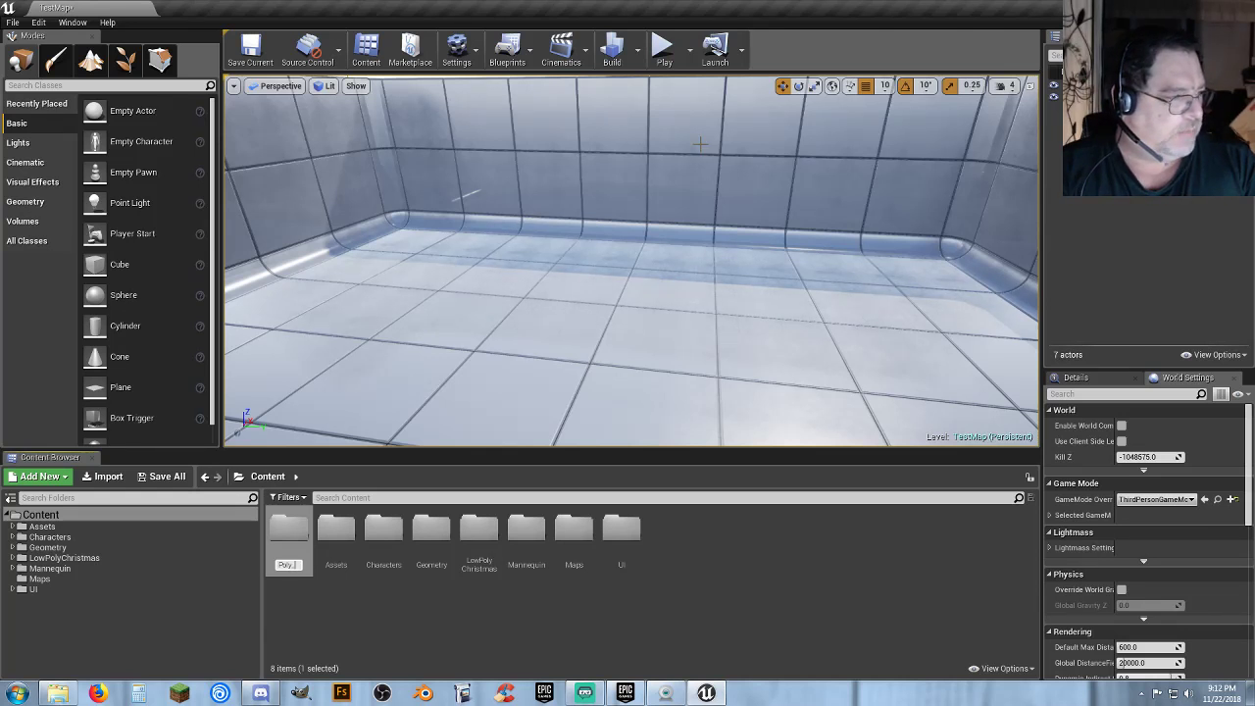
{"action": "type", "text": "_"}
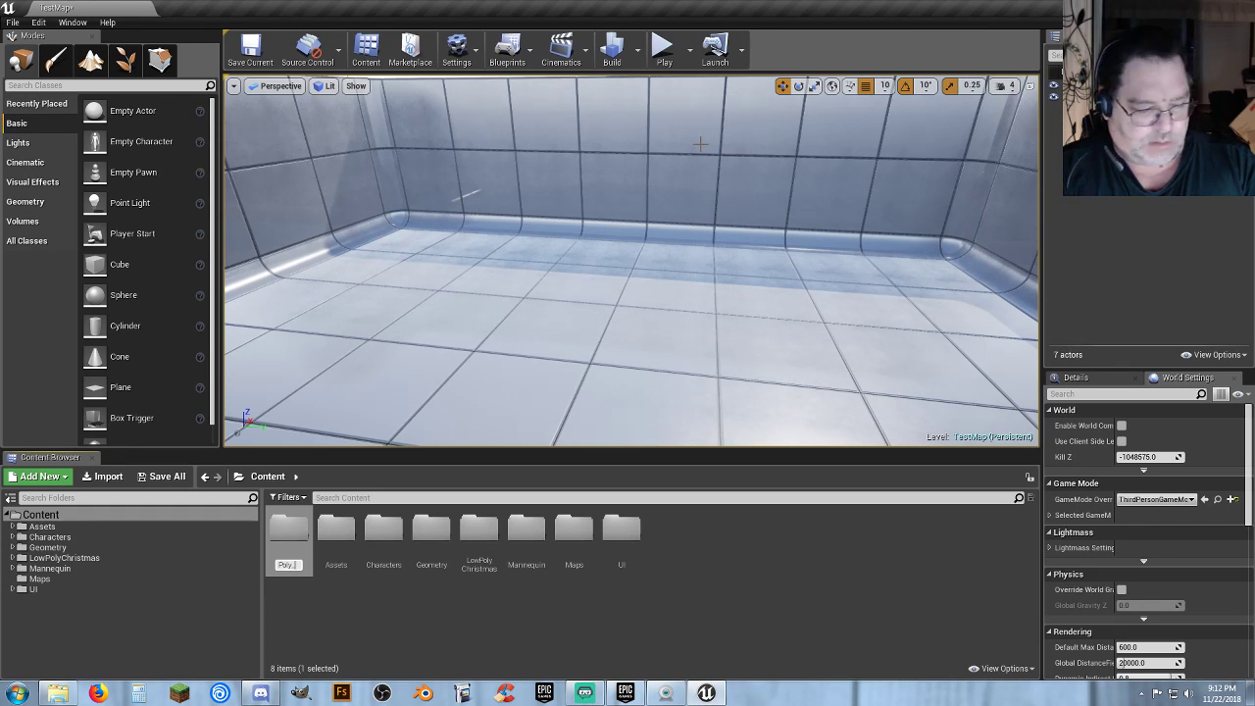
{"action": "type", "text": "Xmas"}
{"action": "key", "text": "Return"}
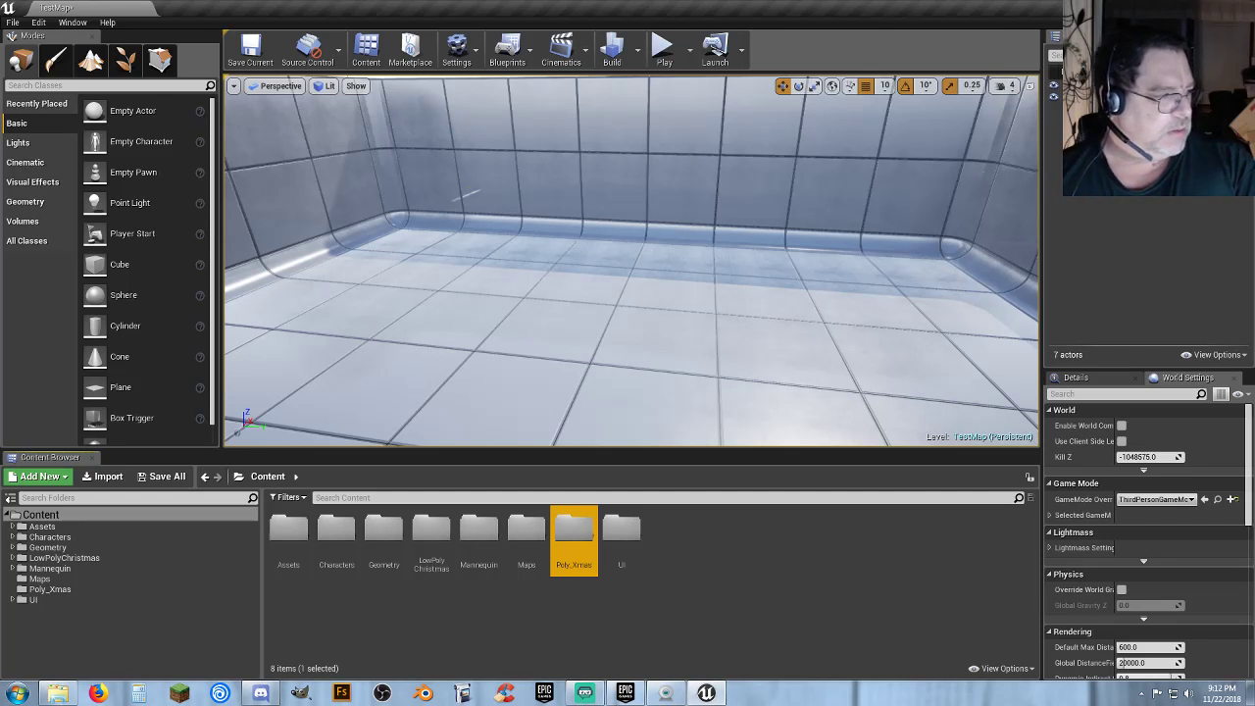
Create a subfolder named Textures inside the Poly_Xmas folder.
{"action": "double_click", "coordinate": [584, 542]}
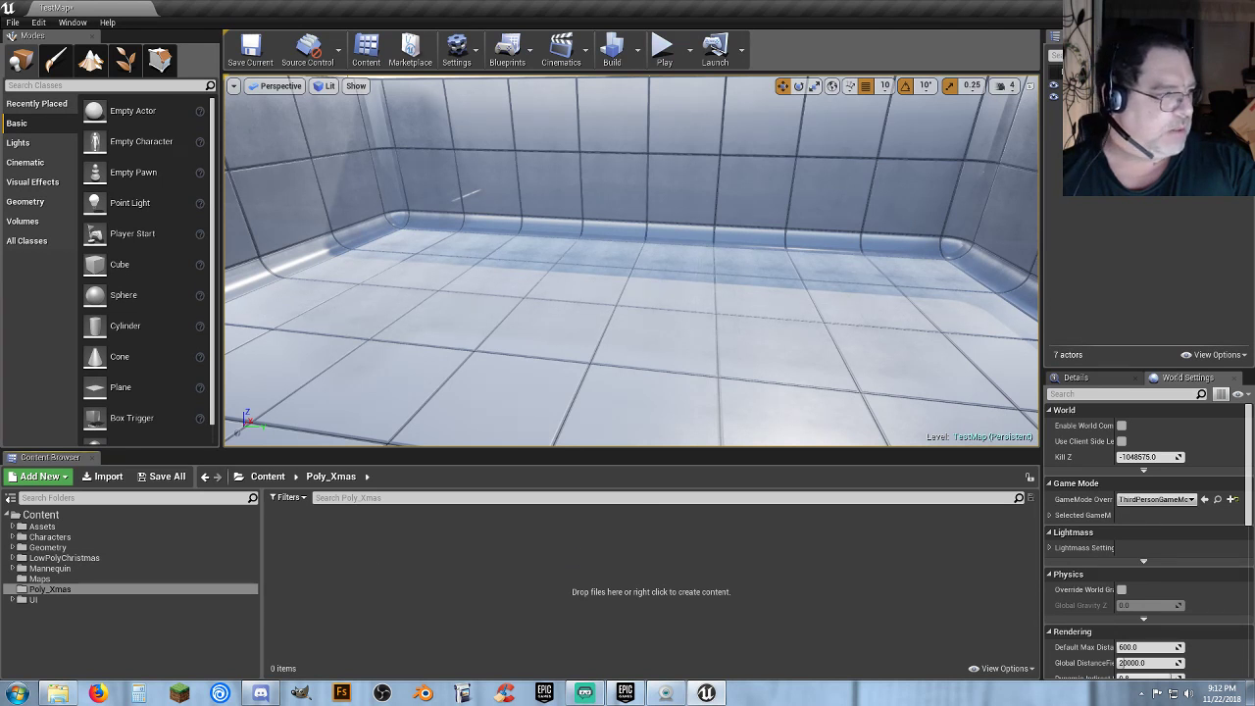
{"action": "right_click", "coordinate": [342, 527]}
{"action": "left_click", "coordinate": [424, 138]}
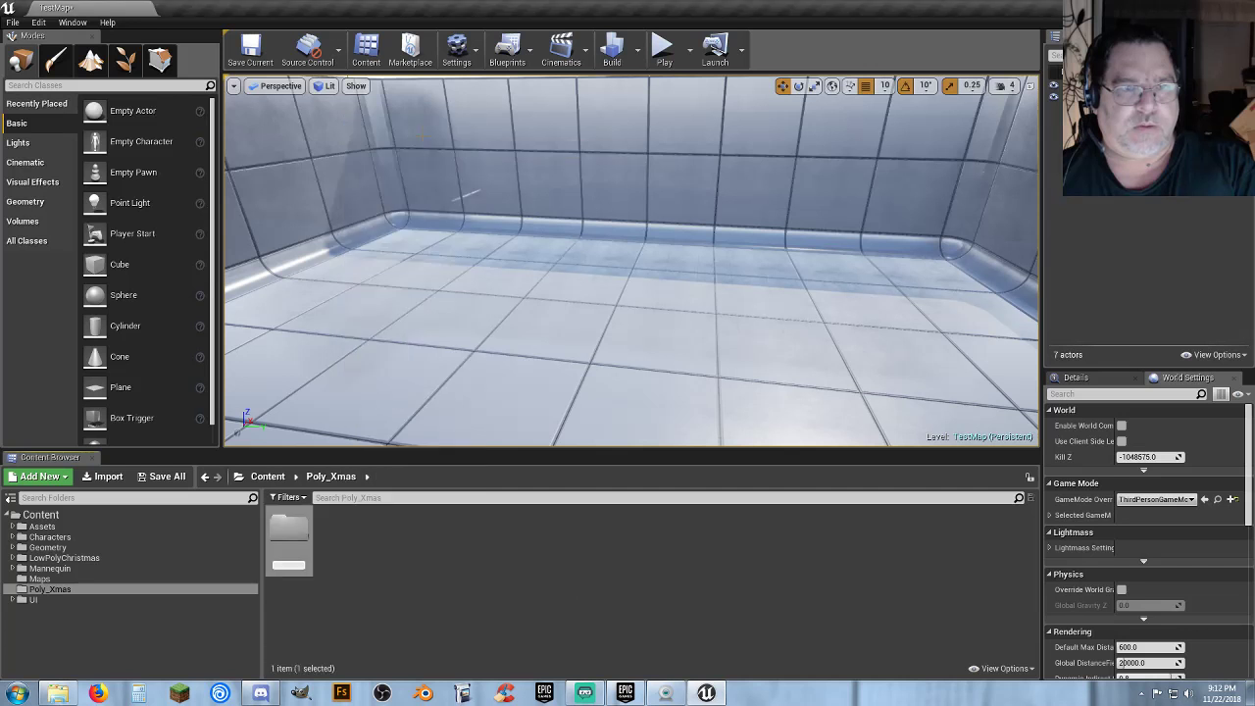
{"action": "type", "text": "Testures"}
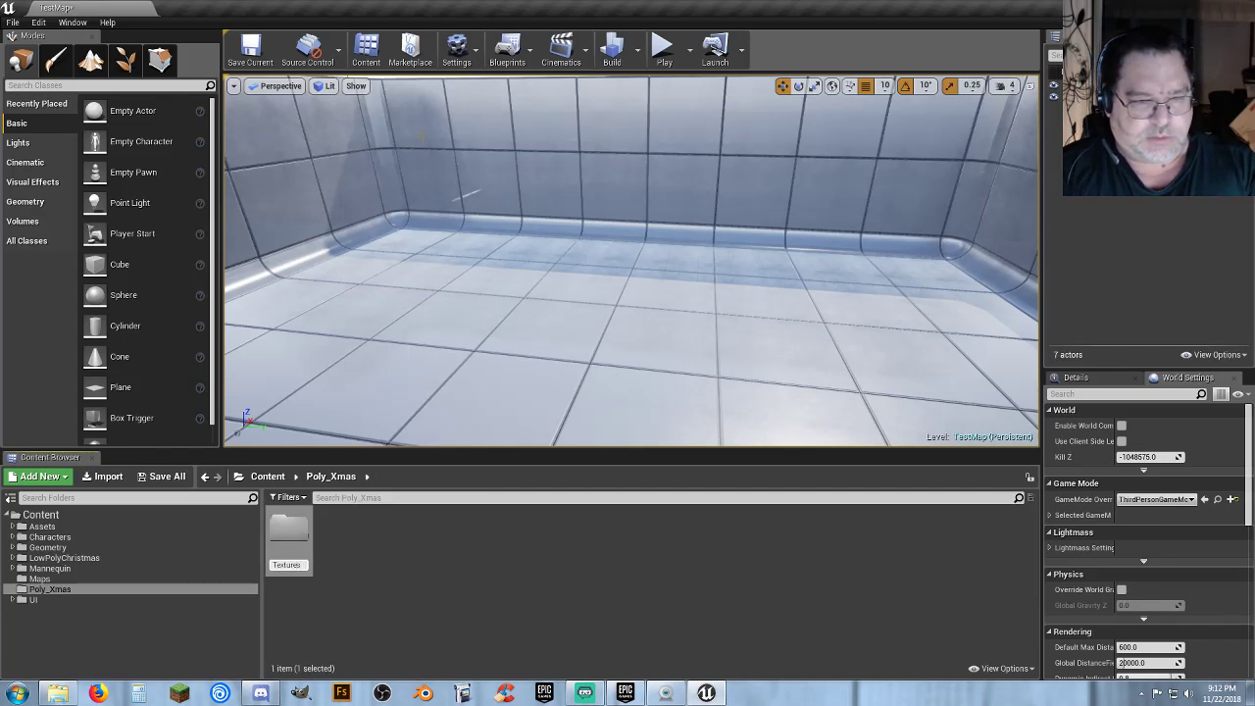
{"action": "key", "text": "Return"}
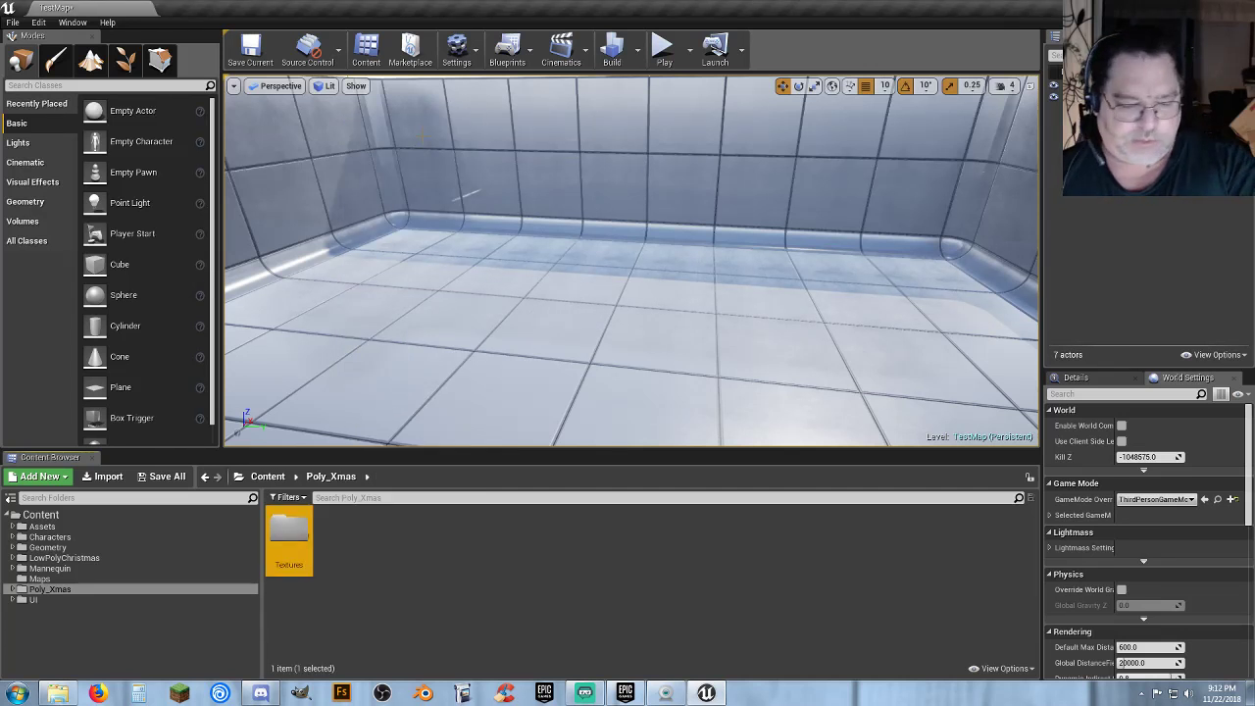
Import the Polygon_Xmas texture files into Poly_Xmas/Textures and save all the modified content, including TestMap.
{"action": "double_click", "coordinate": [288, 538]}
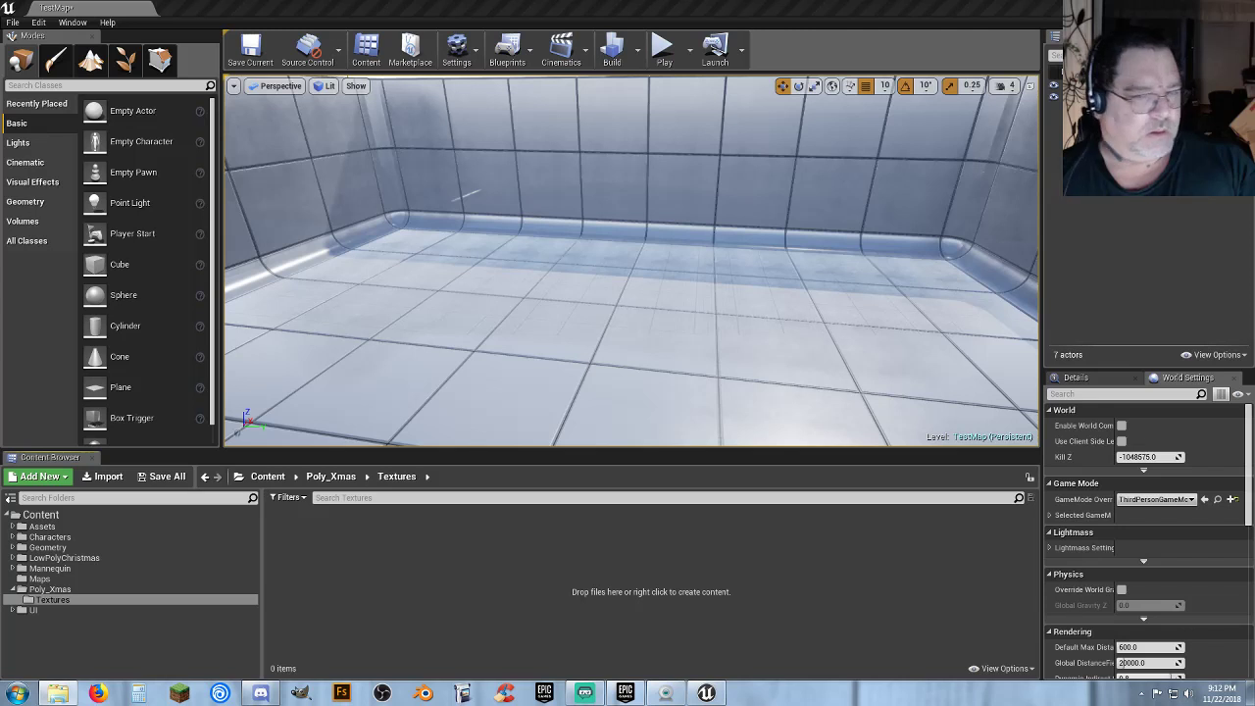
{"action": "left_click_drag", "start_coordinate": [422, 542], "coordinate": [430, 544]}
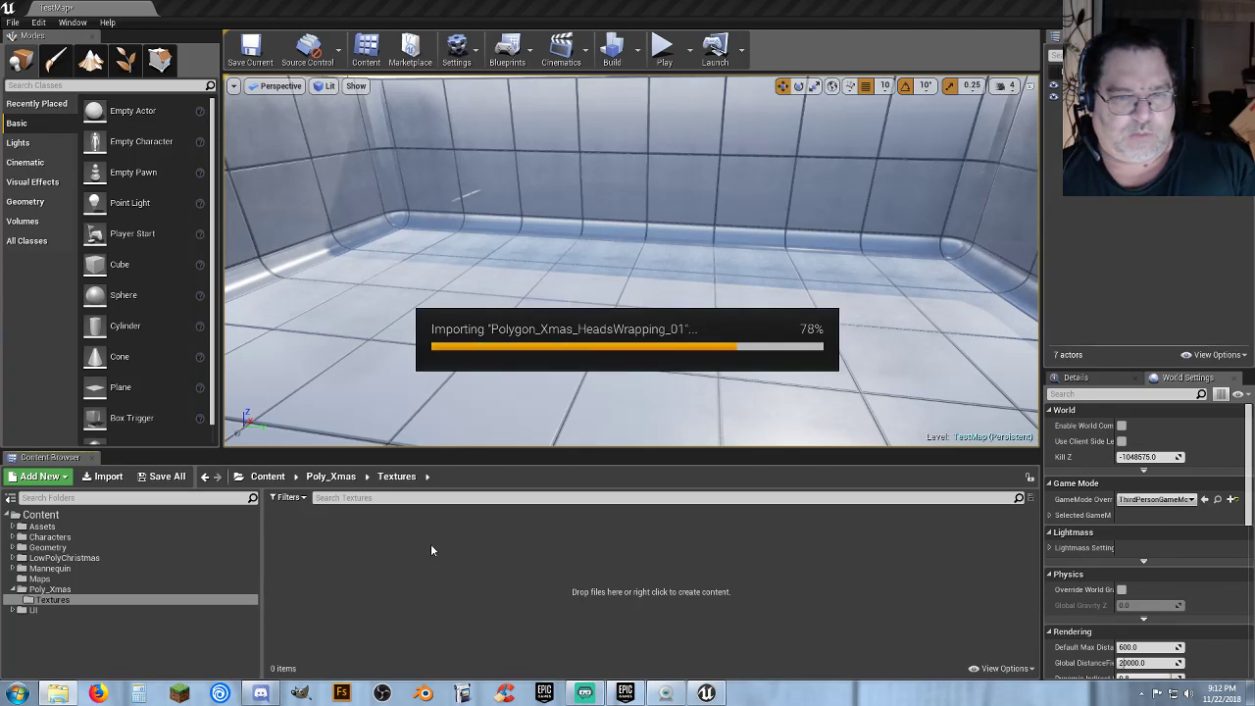
{"action": "left_click", "coordinate": [750, 547]}
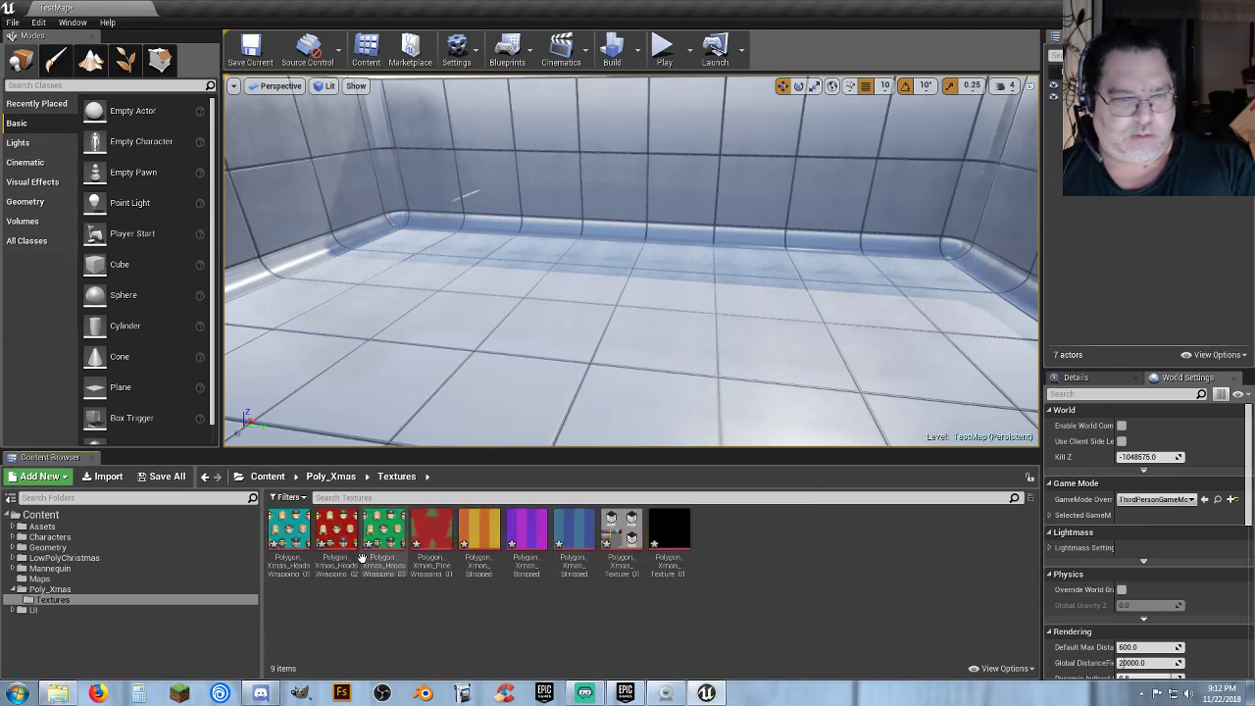
{"action": "left_click", "coordinate": [168, 480]}
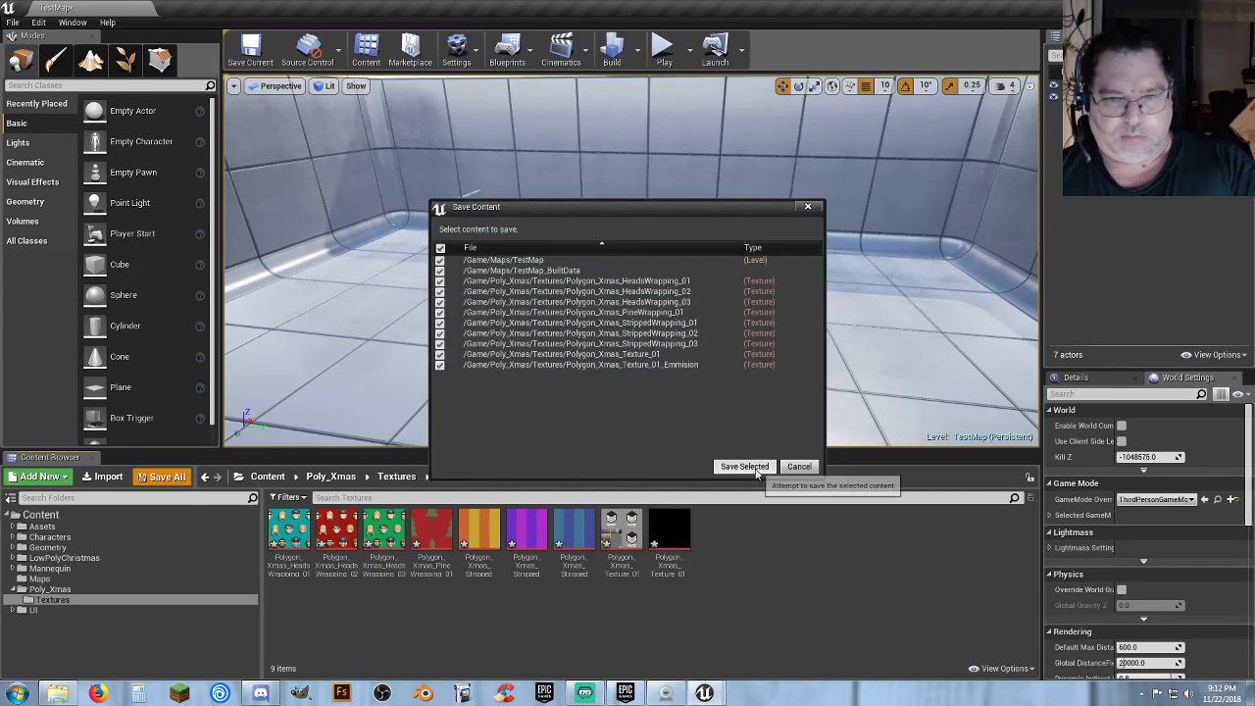
{"action": "left_click", "coordinate": [744, 467]}
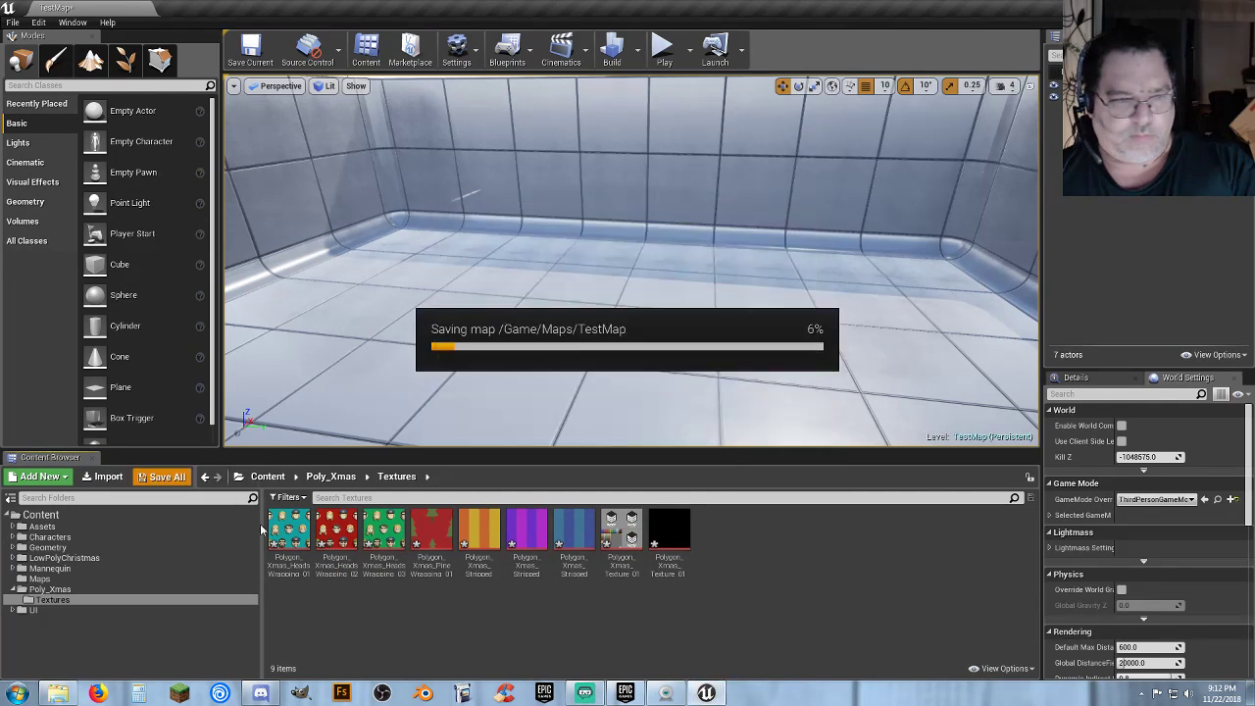
Create a second subfolder named Meshes inside the Poly_Xmas folder.
{"action": "left_click", "coordinate": [70, 591]}
{"action": "right_click", "coordinate": [352, 538]}
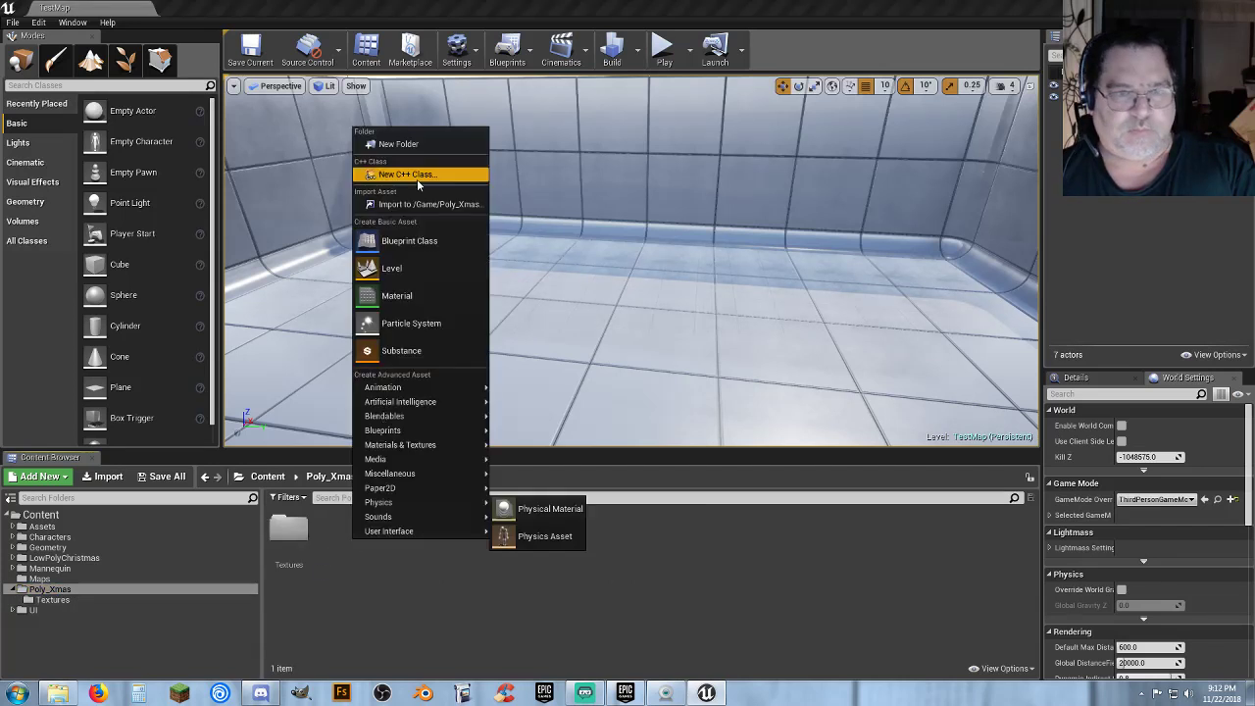
{"action": "left_click", "coordinate": [427, 150]}
{"action": "type", "text": "Meshes"}
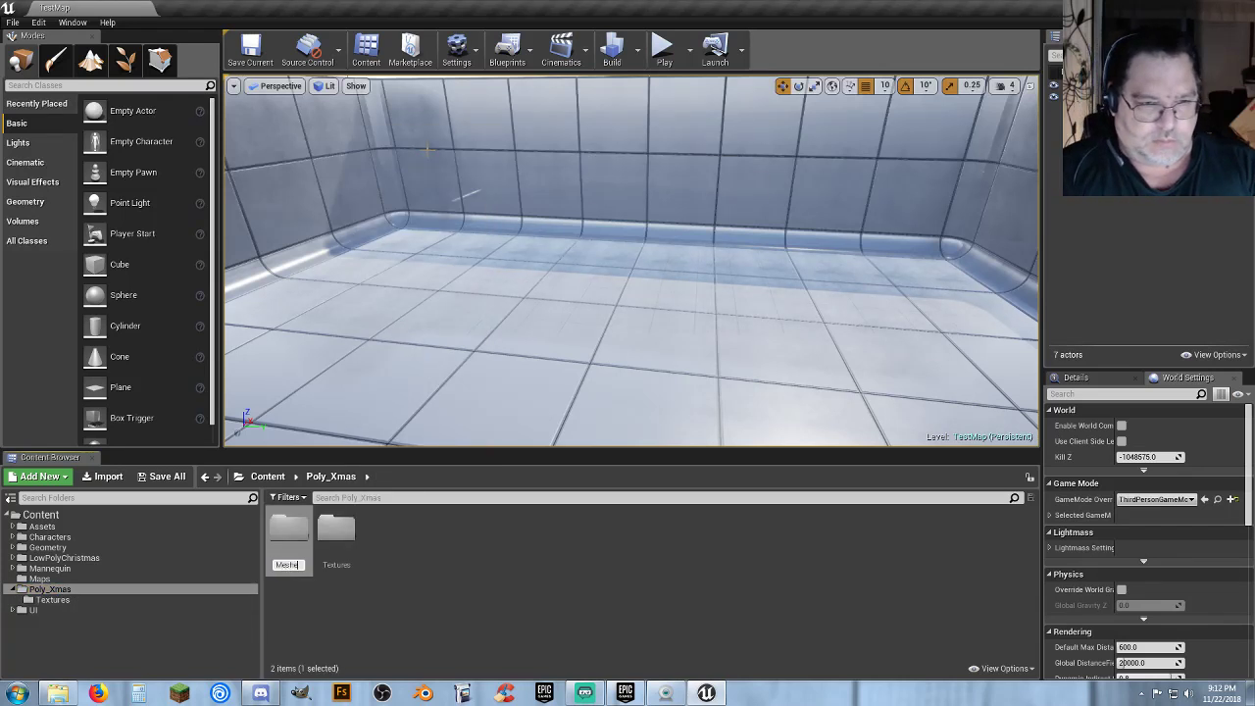
{"action": "key", "text": "Return"}
Import all the SM_Xmas FBX files as static meshes into Poly_Xmas/Meshes with the default options and save all the new content.
{"action": "left_click", "coordinate": [51, 599]}
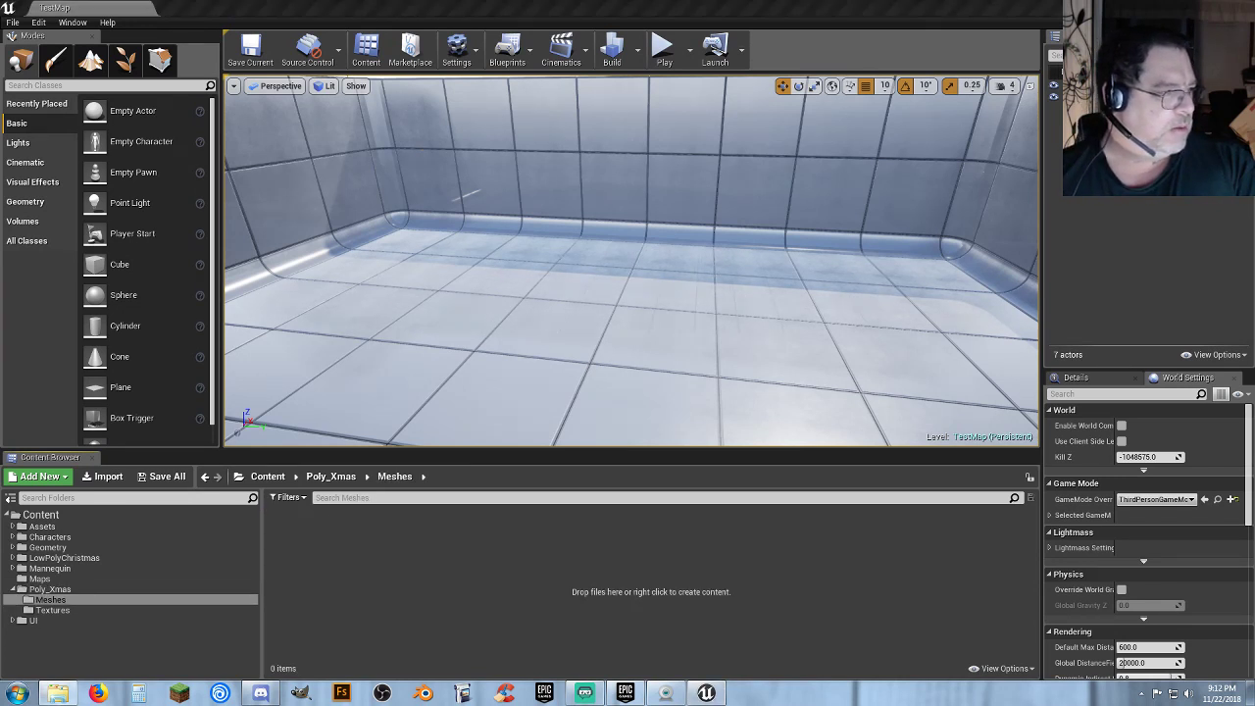
{"action": "left_click_drag", "start_coordinate": [0, 187], "coordinate": [0, 221]}
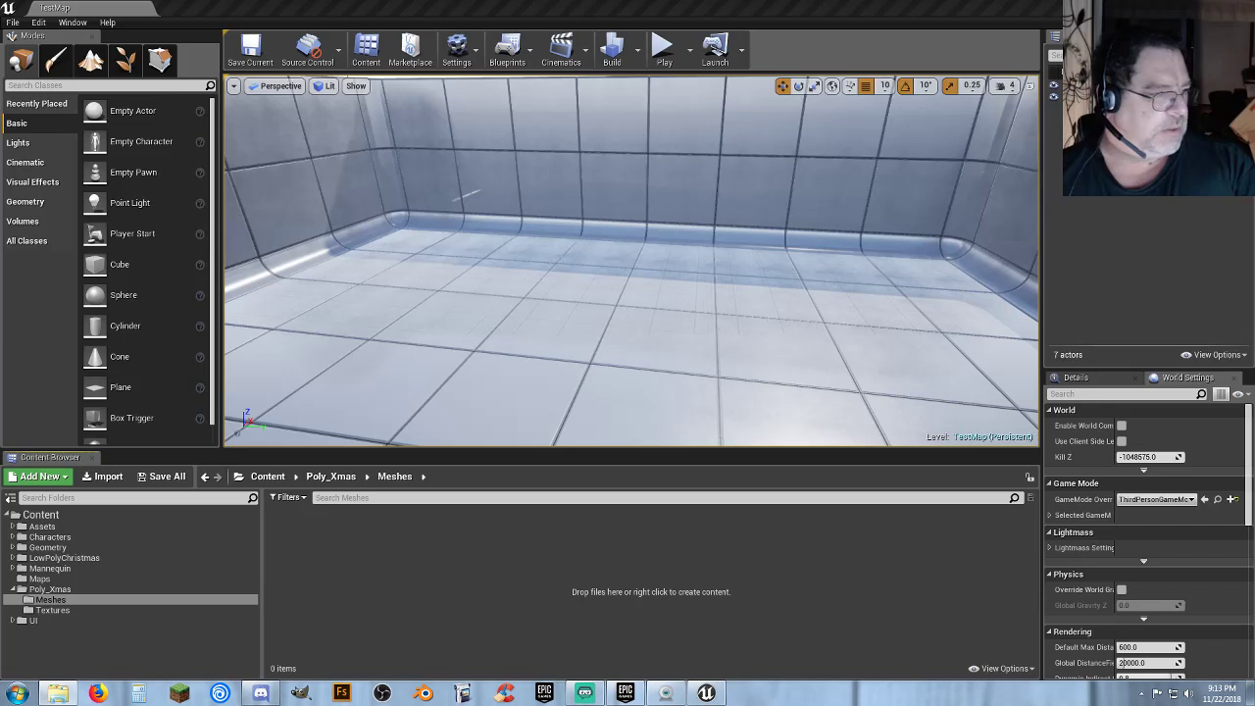
{"action": "left_click_drag", "start_coordinate": [175, 462], "coordinate": [589, 590]}
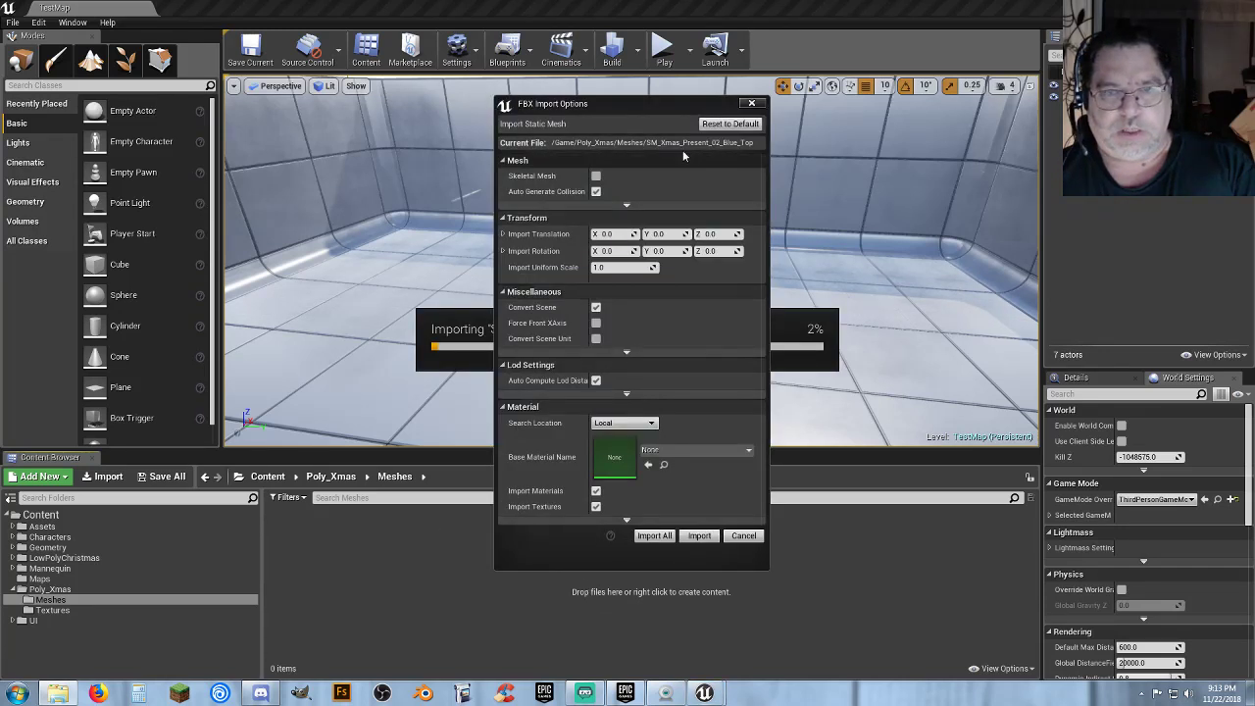
{"action": "left_click", "coordinate": [653, 536]}
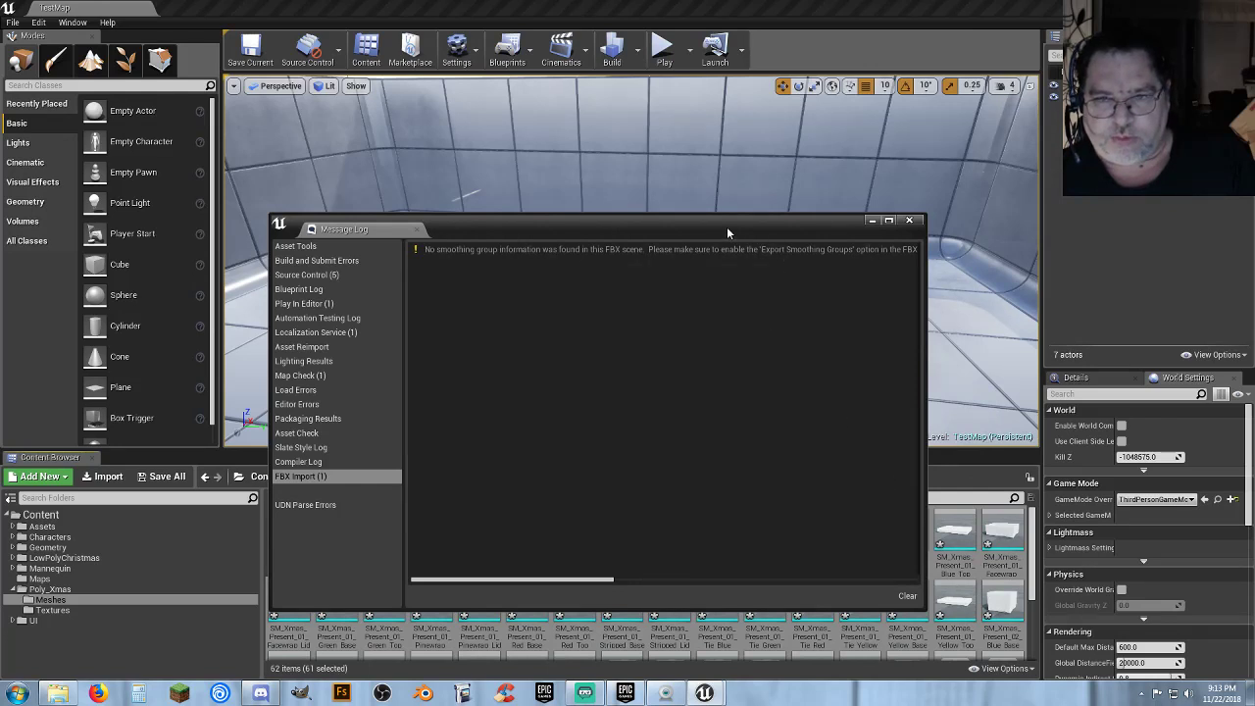
{"action": "left_click_drag", "start_coordinate": [726, 231], "coordinate": [716, 186]}
{"action": "left_click", "coordinate": [899, 174]}
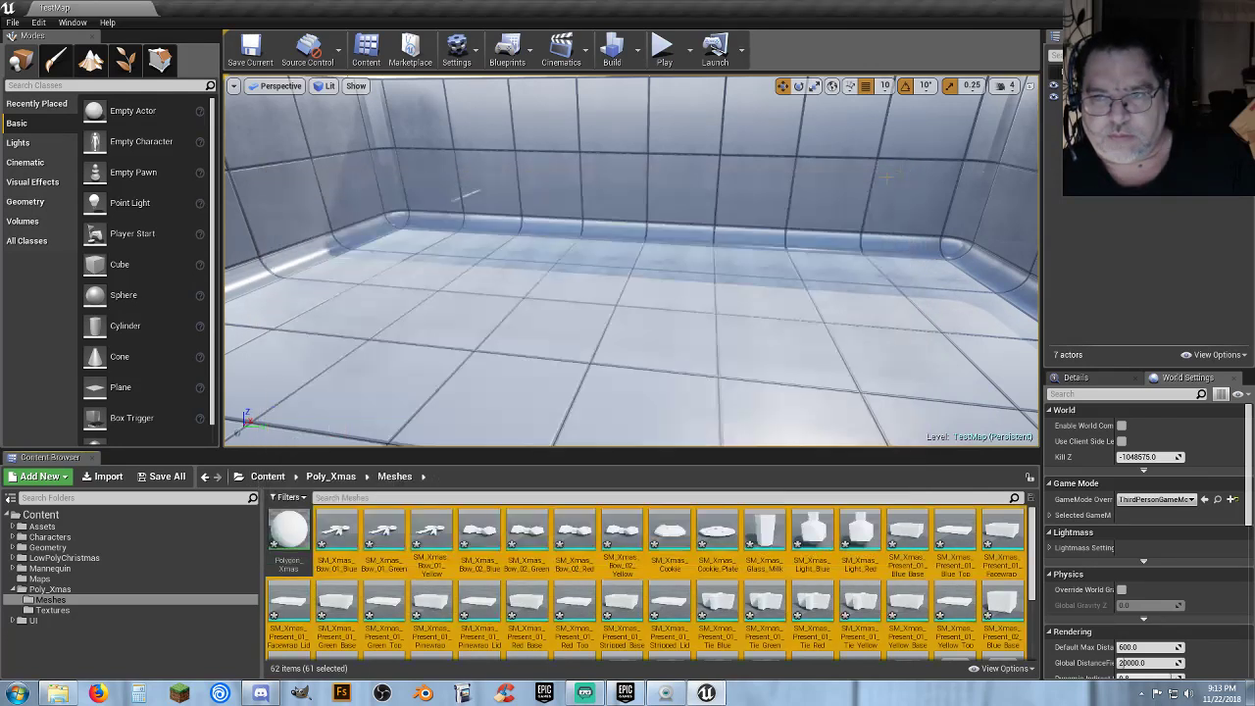
{"action": "left_click", "coordinate": [165, 476]}
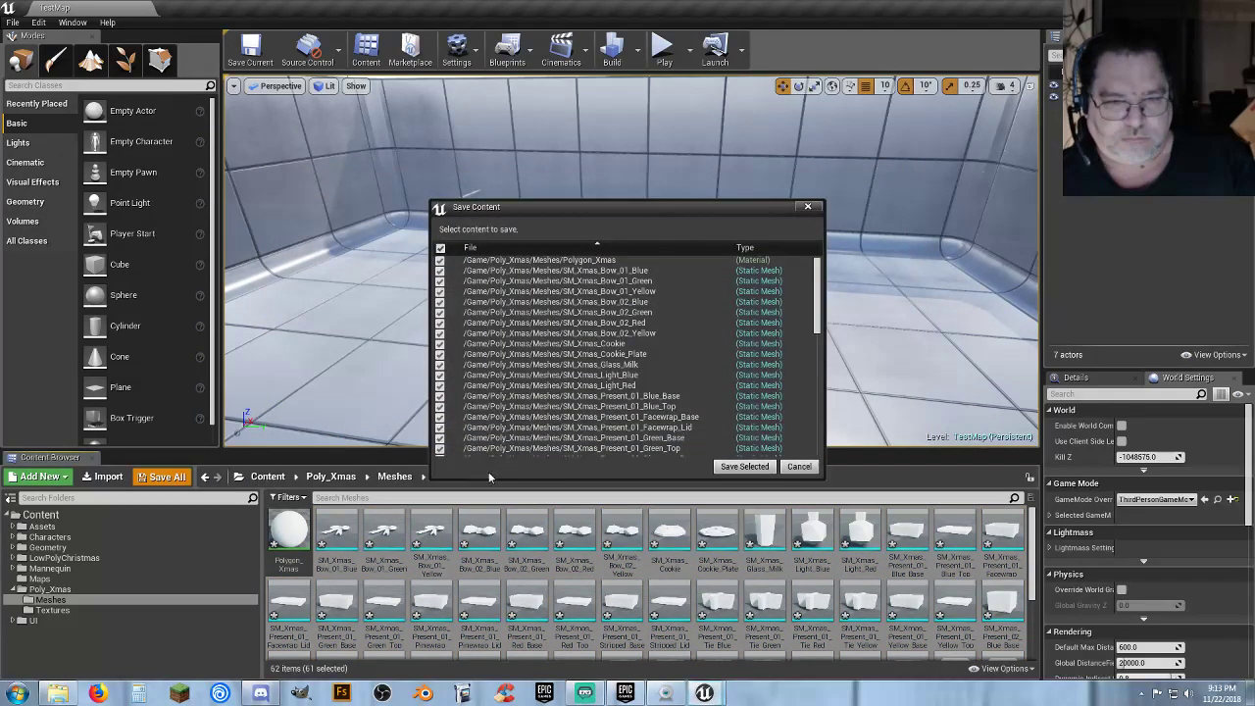
{"action": "left_click", "coordinate": [717, 464]}
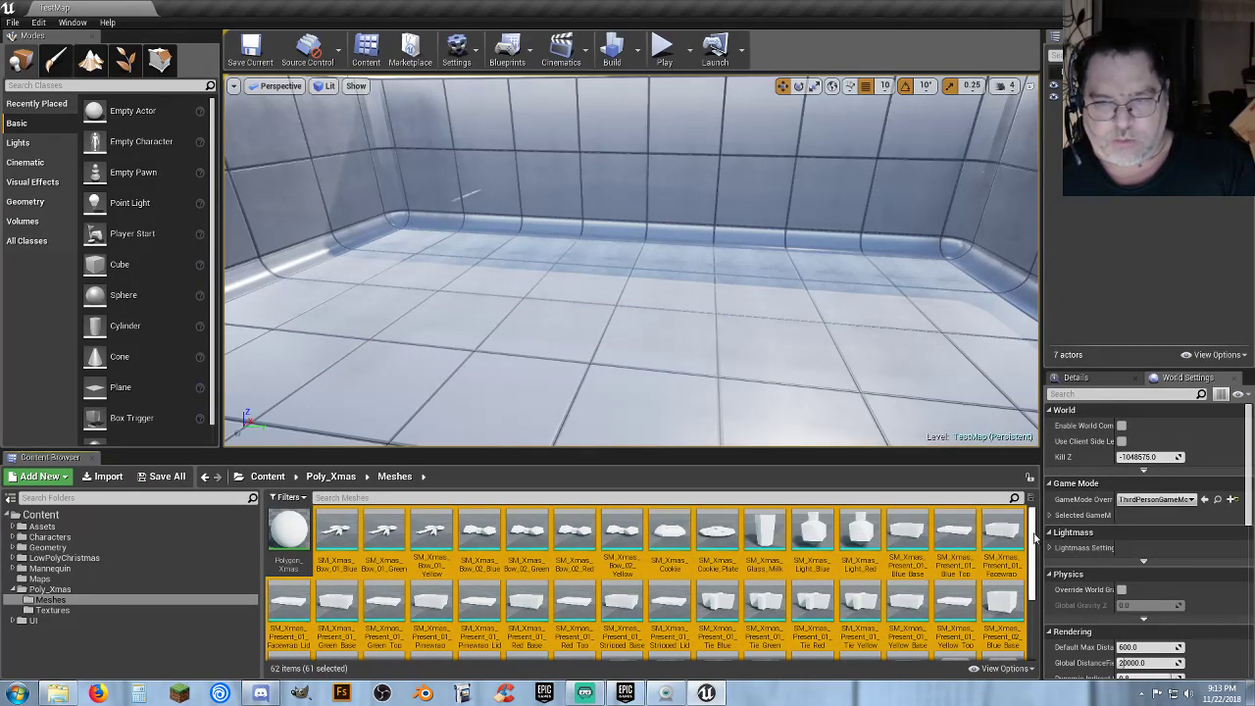
Open the SM_Xmas_Snowman mesh from the Meshes folder and check which material is assigned to its Element 0 slot.
{"action": "left_click_drag", "start_coordinate": [1033, 537], "coordinate": [1039, 613]}
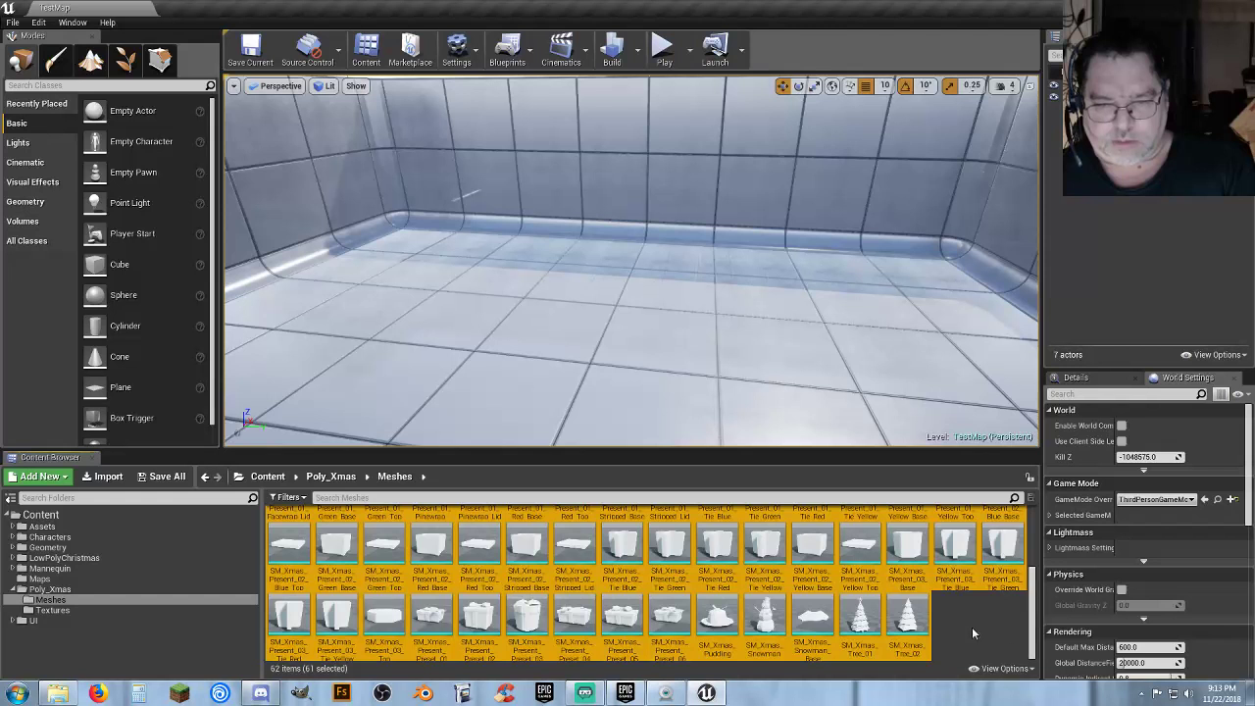
{"action": "left_click", "coordinate": [972, 628]}
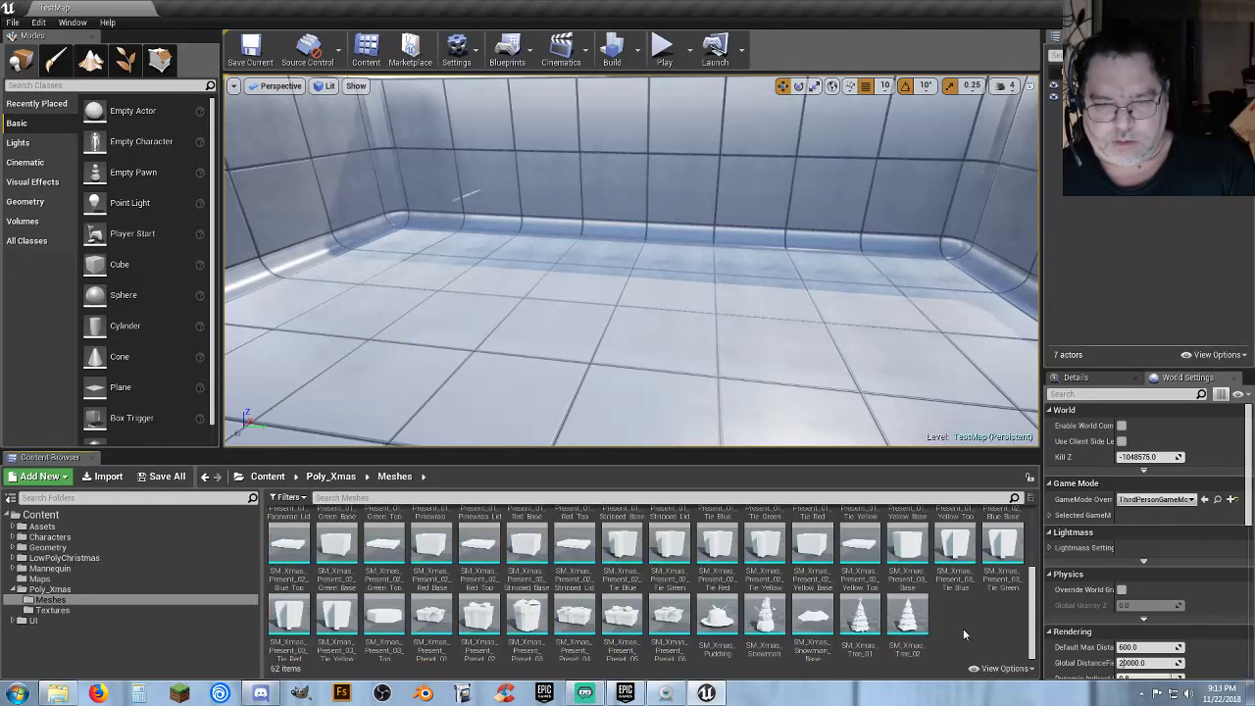
{"action": "double_click", "coordinate": [766, 614]}
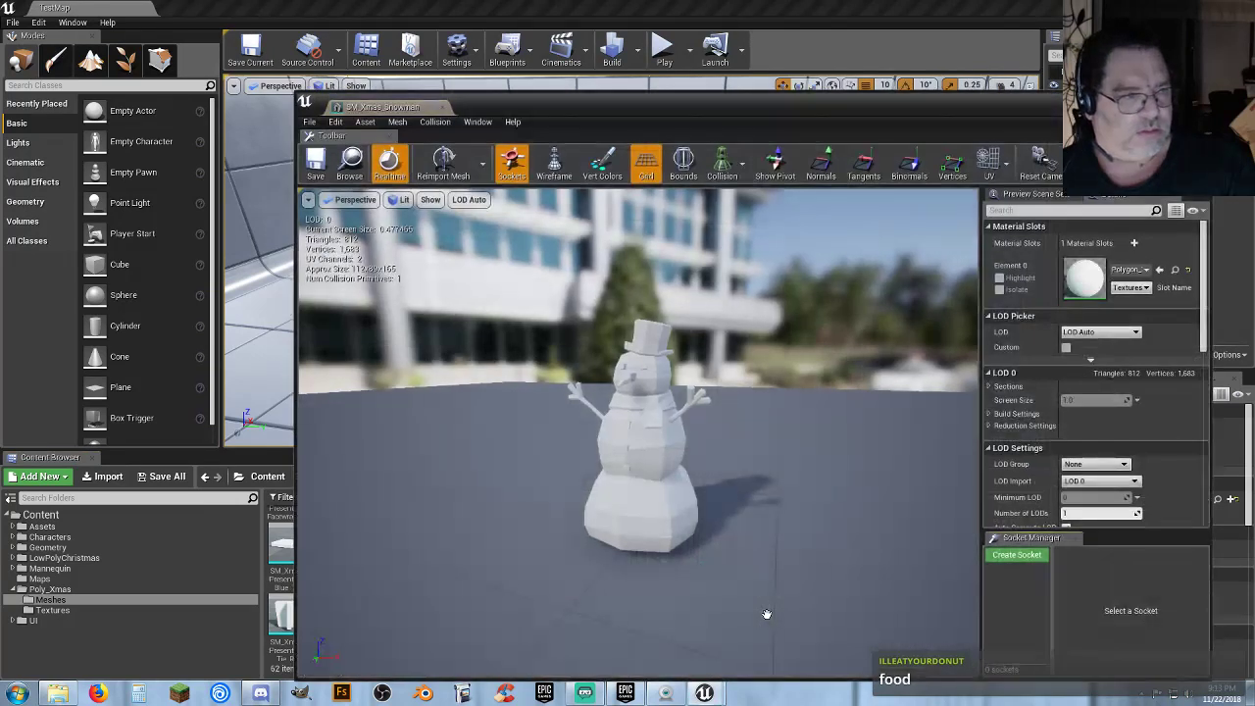
{"action": "left_click_drag", "start_coordinate": [637, 116], "coordinate": [578, 77]}
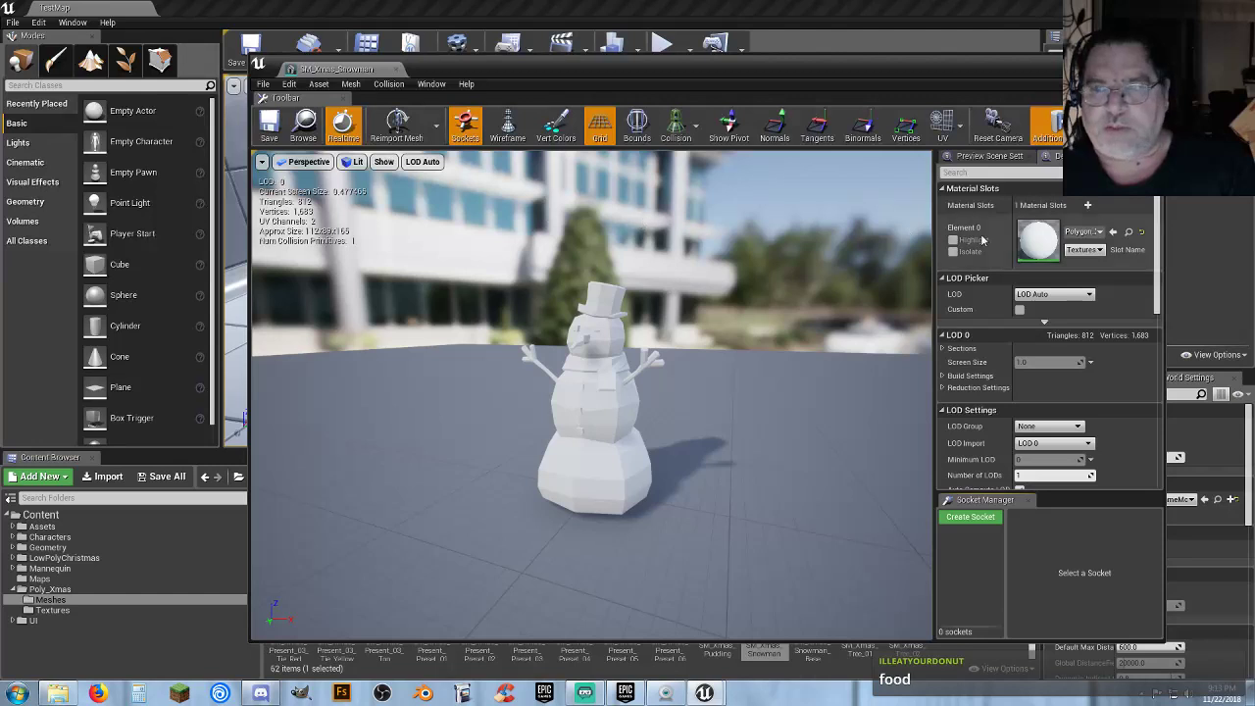
{"action": "left_click", "coordinate": [1098, 233]}
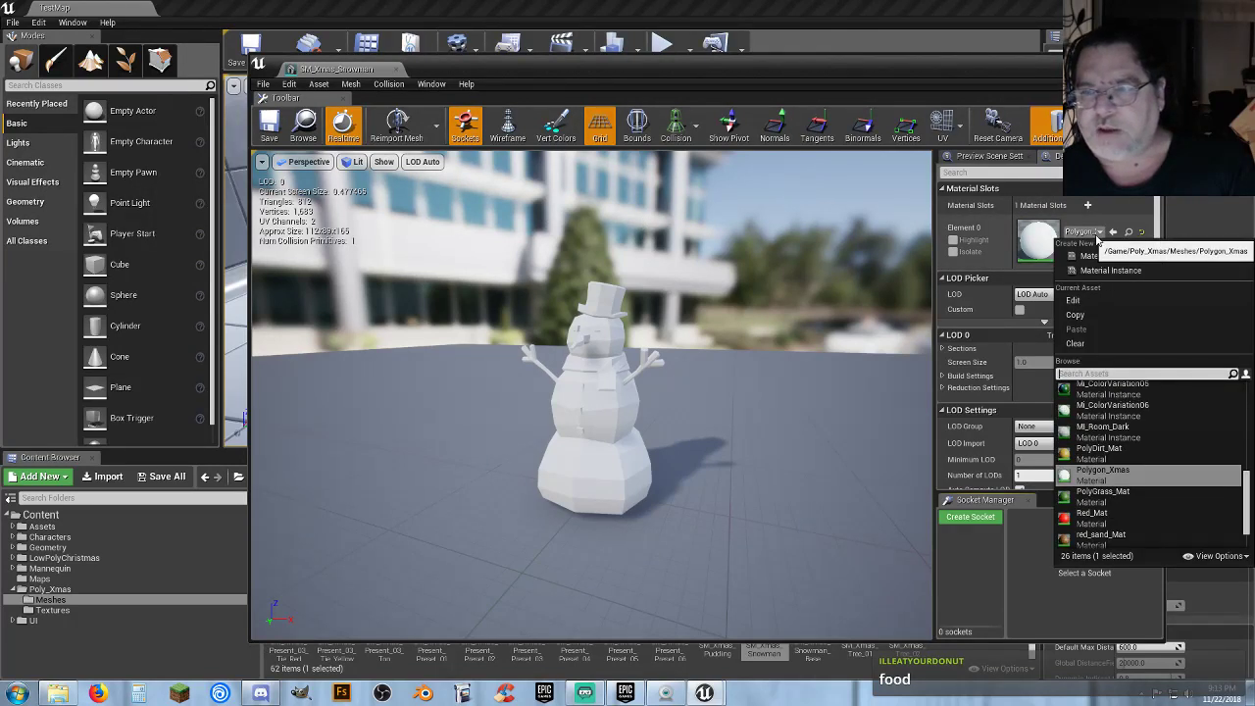
{"action": "left_click", "coordinate": [1096, 235]}
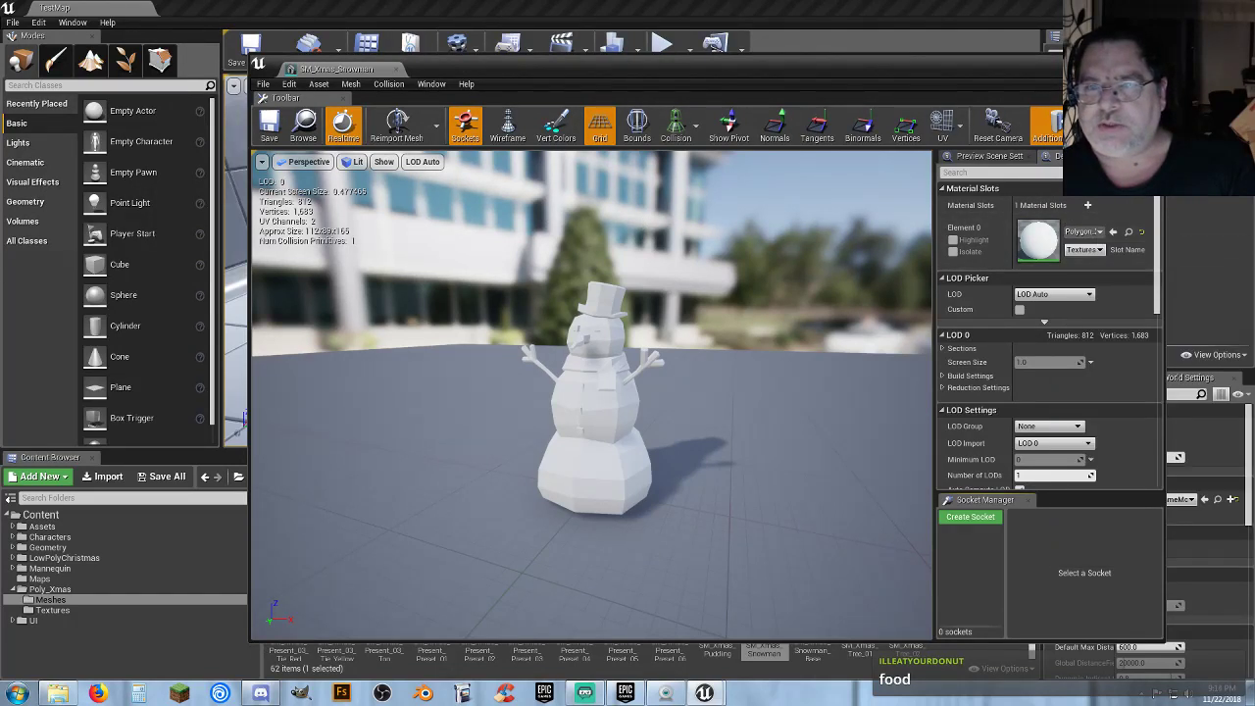
Set the Asset Editor Open Location to Main Window in the editor's general appearance preferences.
{"action": "left_click", "coordinate": [86, 6]}
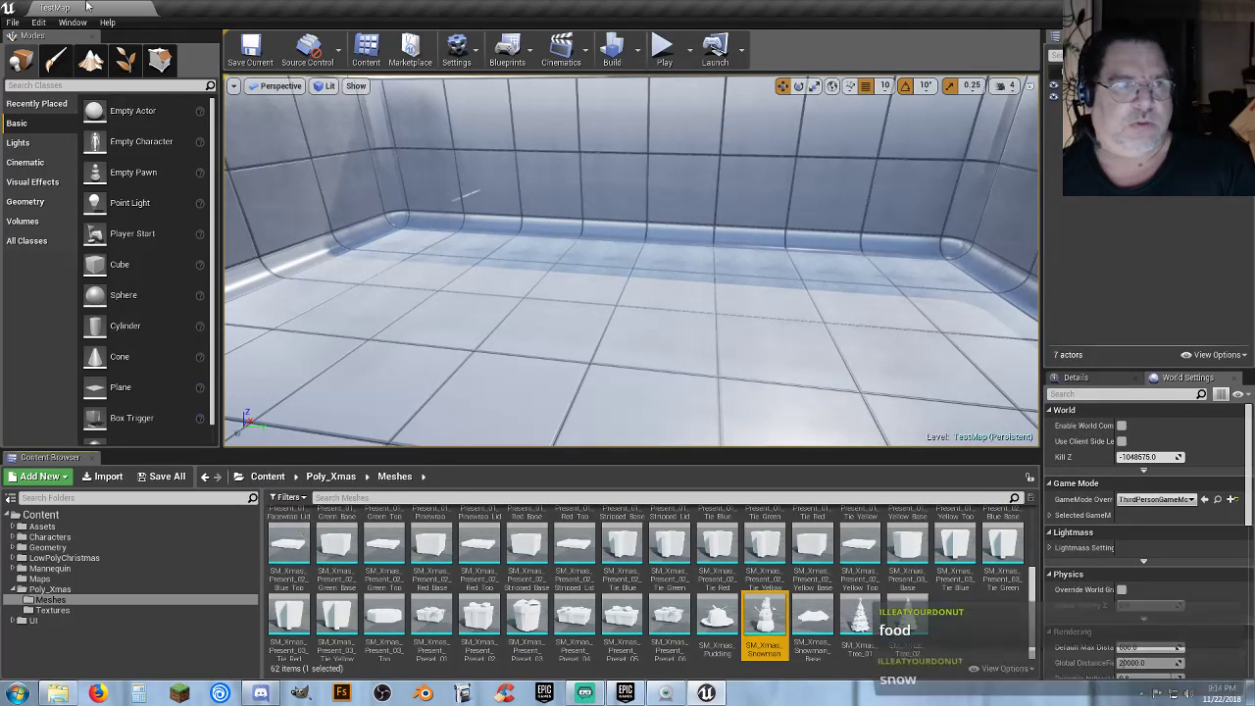
{"action": "left_click", "coordinate": [38, 22]}
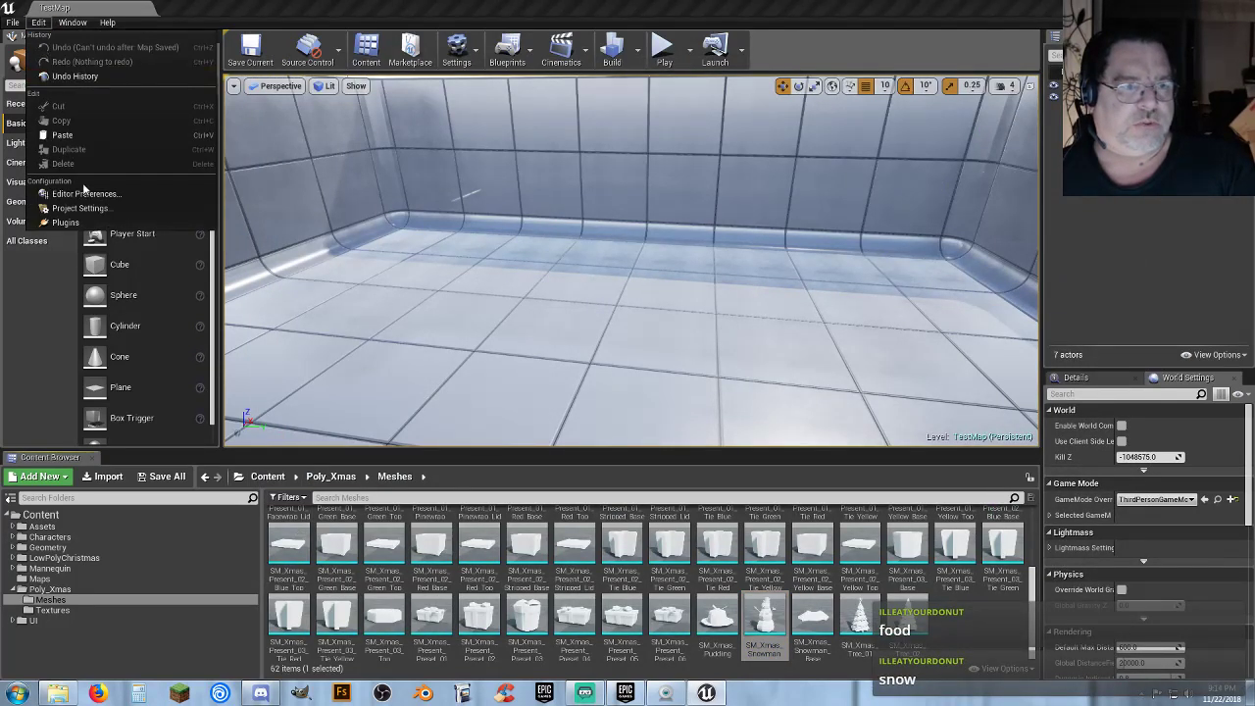
{"action": "left_click", "coordinate": [86, 193]}
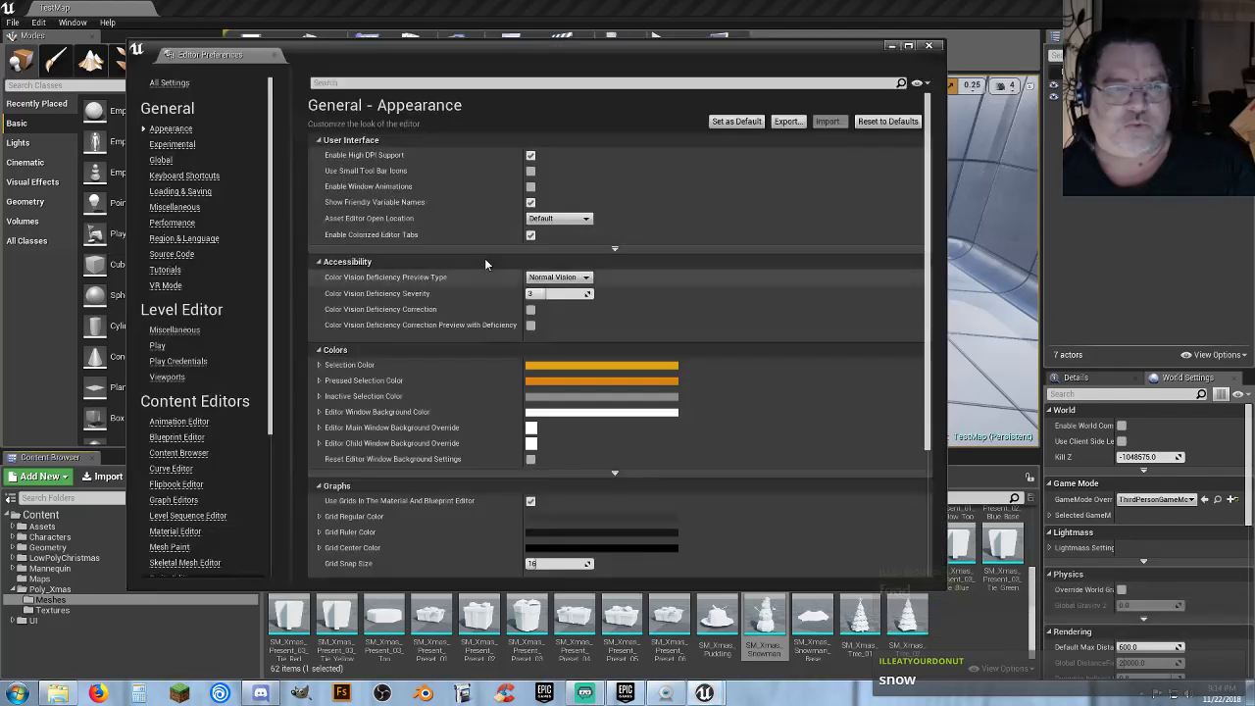
{"action": "left_click", "coordinate": [565, 221]}
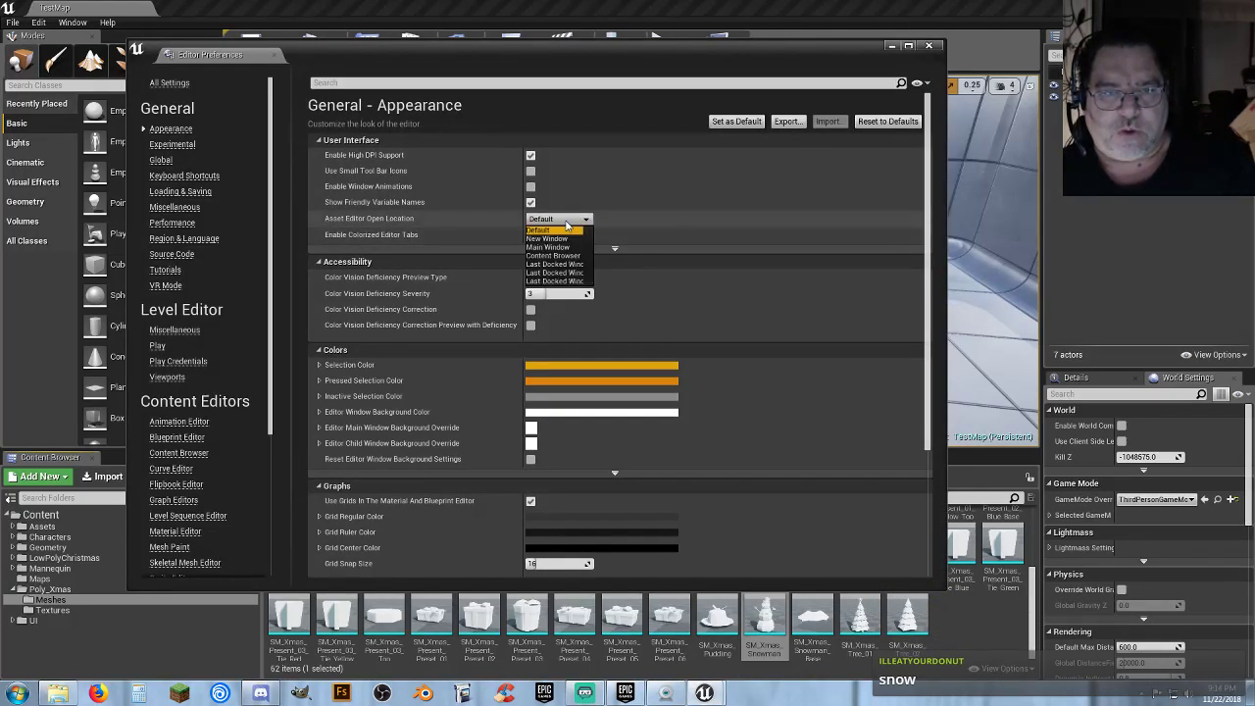
{"action": "left_click", "coordinate": [562, 247]}
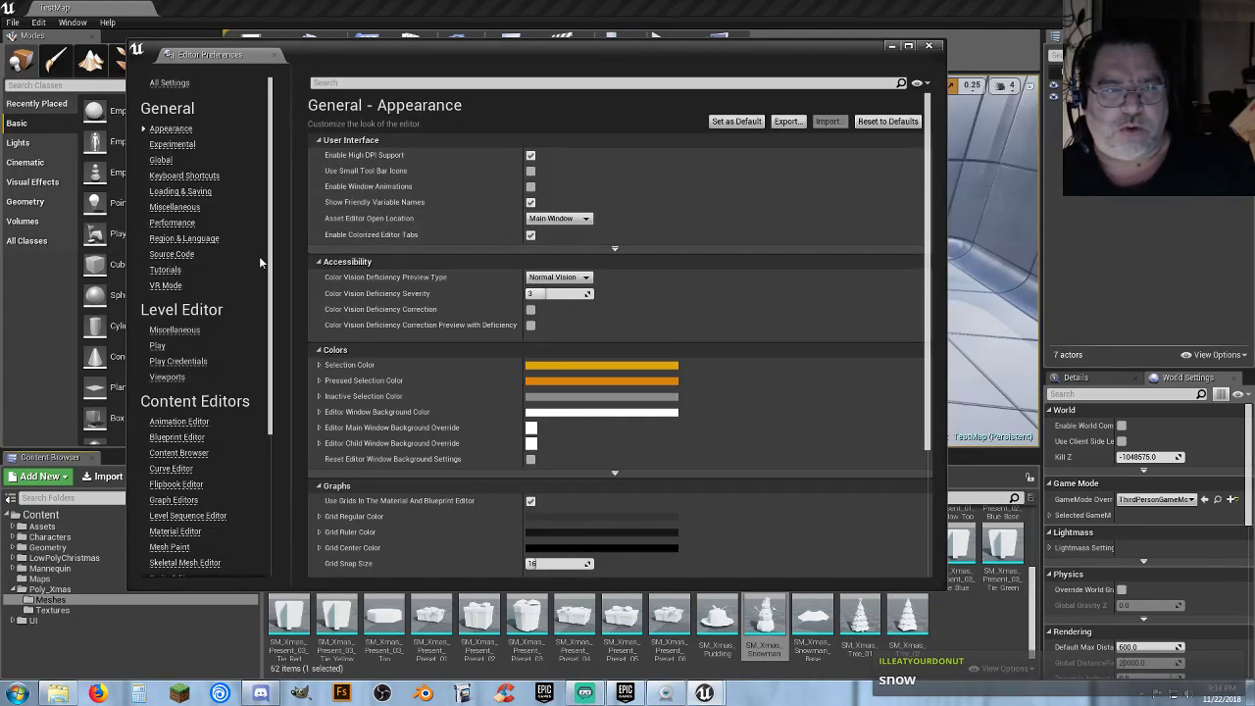
Turn off Enable AutoSave in the Loading & Saving preferences and close the Editor Preferences.
{"action": "left_click", "coordinate": [181, 192]}
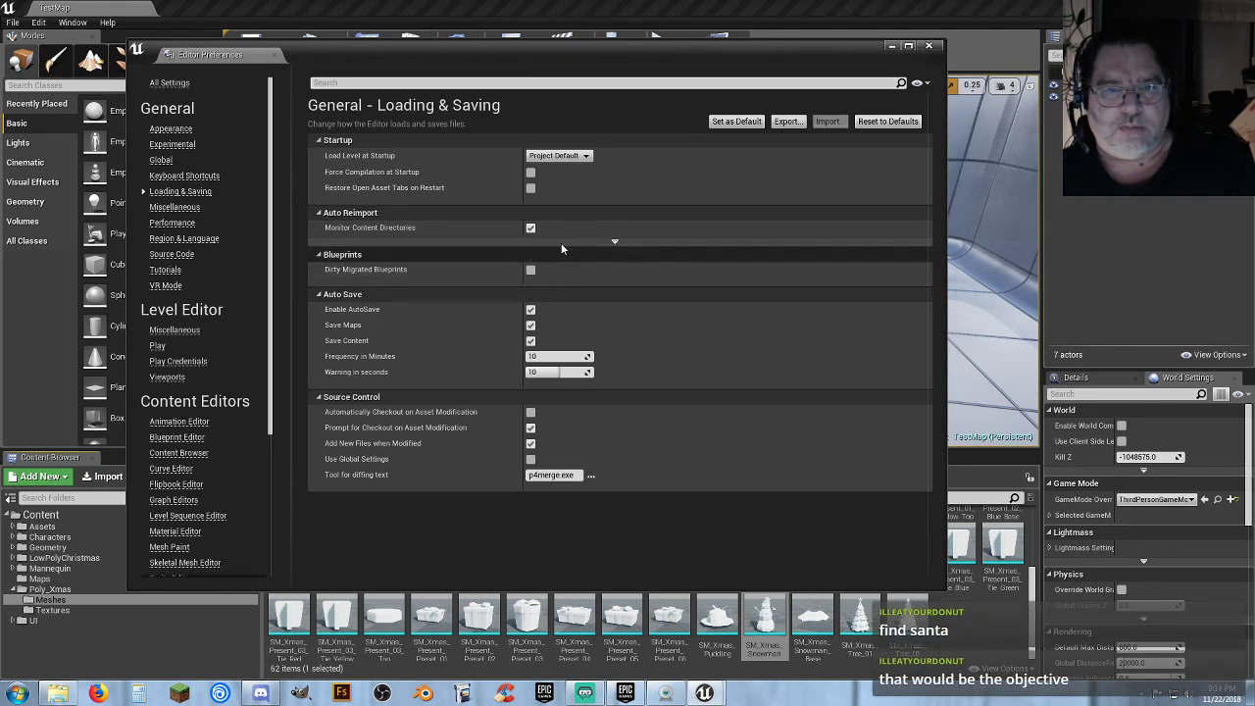
{"action": "left_click", "coordinate": [531, 309]}
{"action": "left_click", "coordinate": [928, 45]}
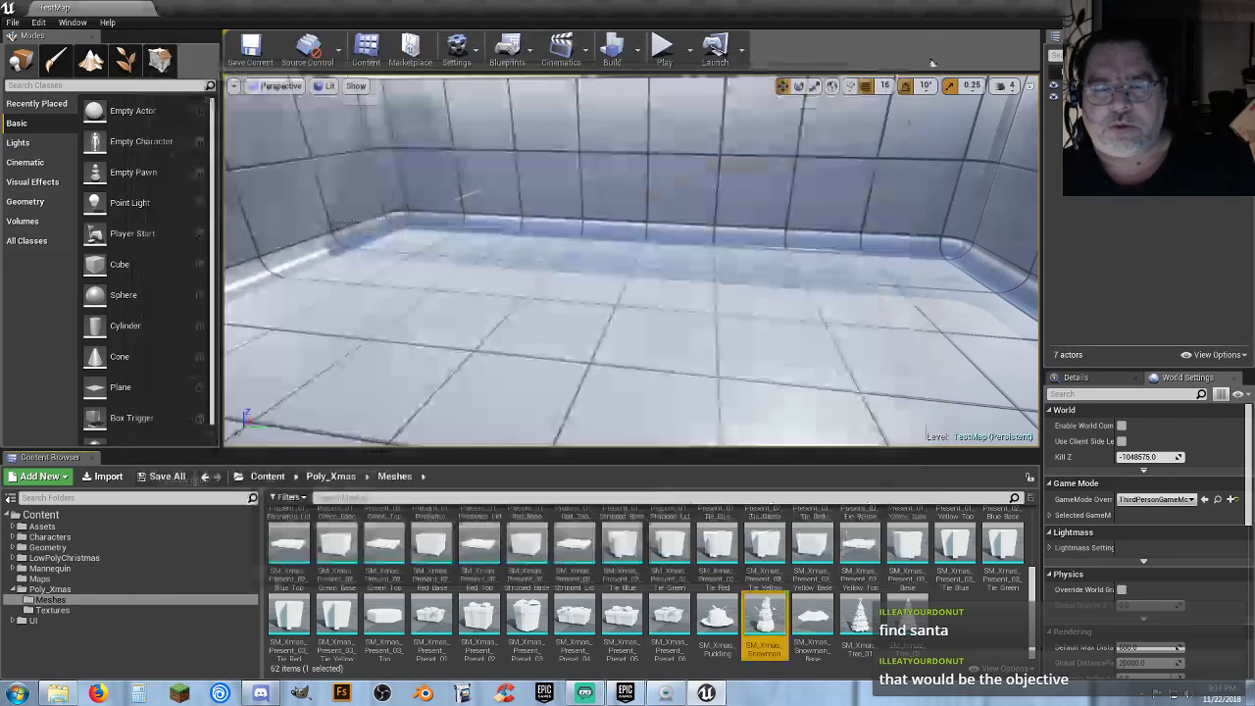
Create a subfolder named Materials inside the Poly_Xmas folder.
{"action": "left_click", "coordinate": [963, 628]}
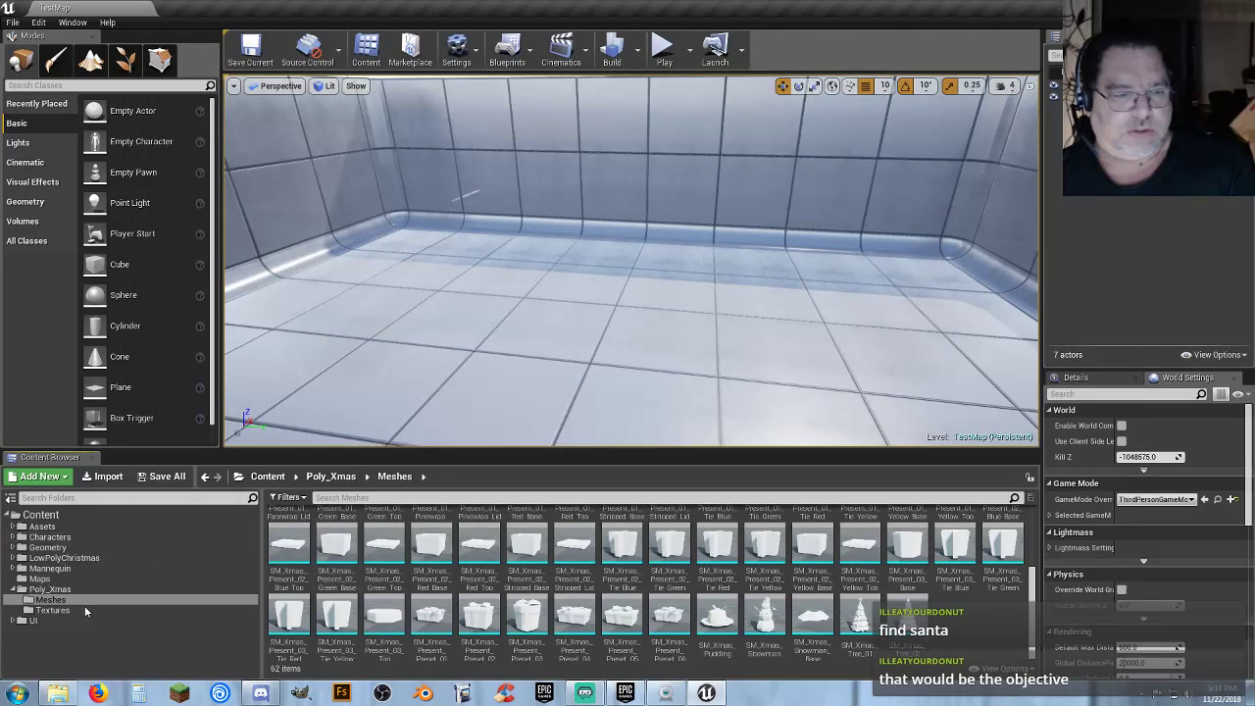
{"action": "left_click", "coordinate": [49, 588]}
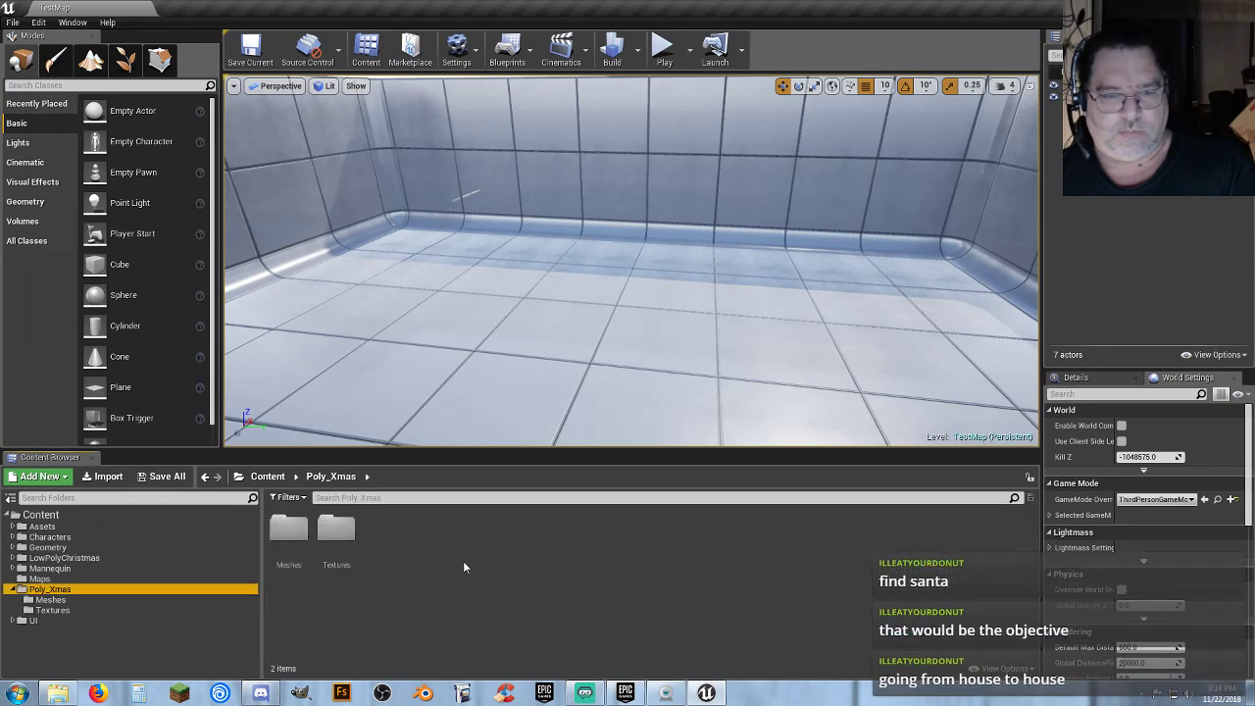
{"action": "right_click", "coordinate": [399, 541]}
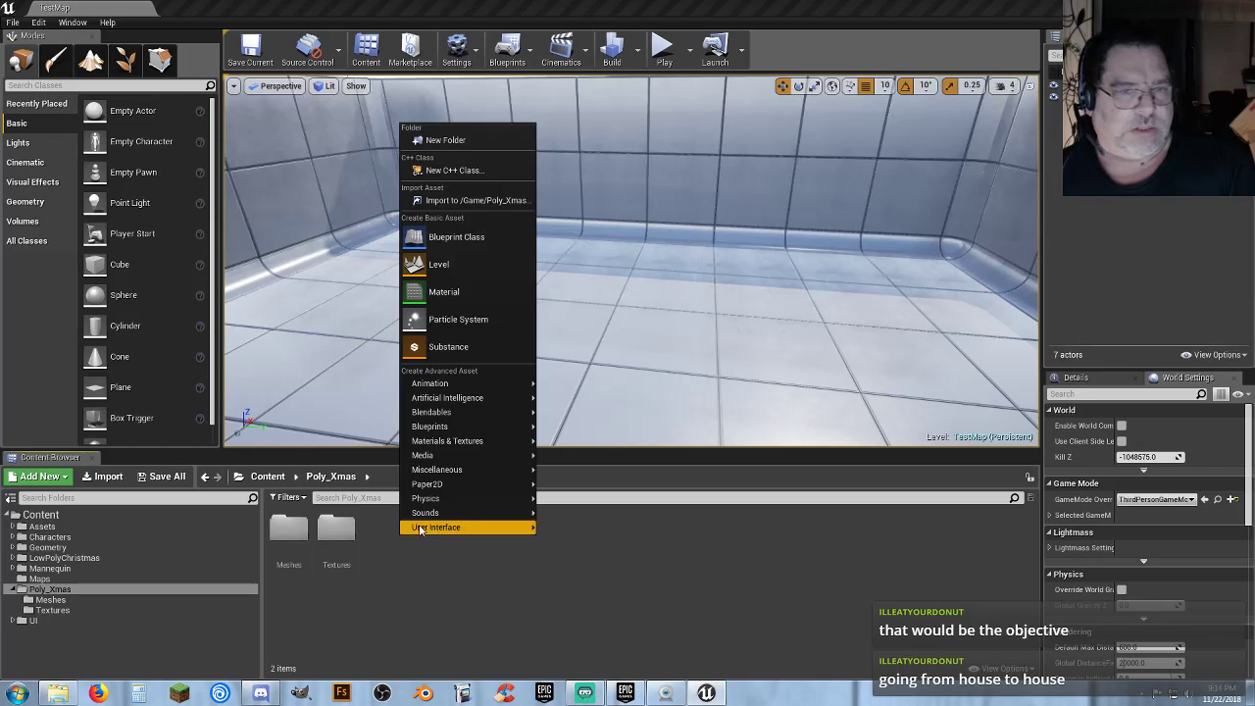
{"action": "mouse_move", "coordinate": [473, 445]}
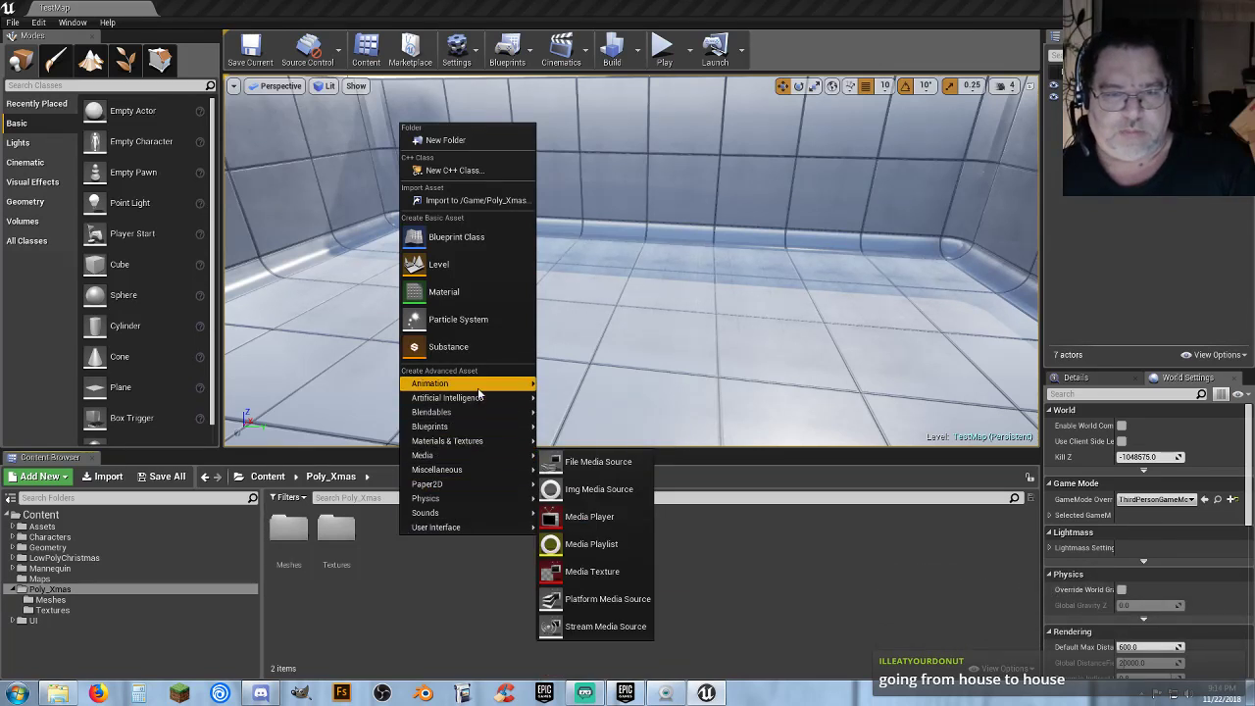
{"action": "left_click", "coordinate": [467, 142]}
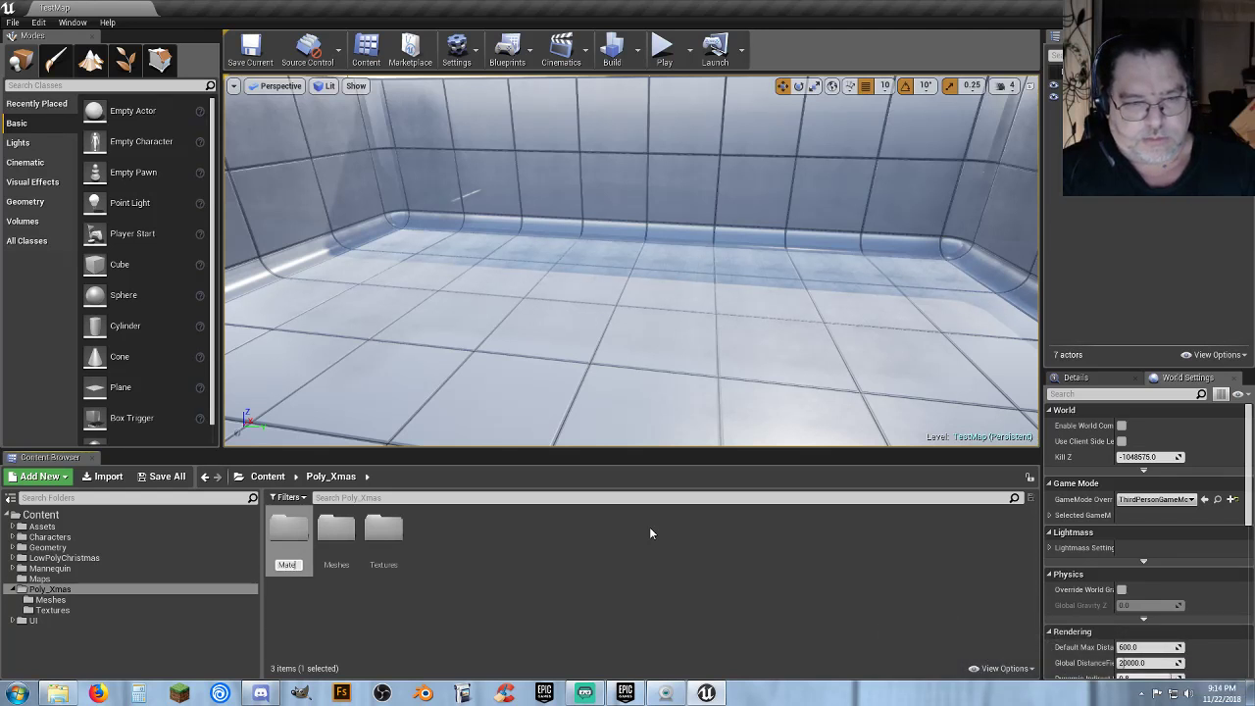
{"action": "type", "text": "als"}
{"action": "key", "text": "Return"}
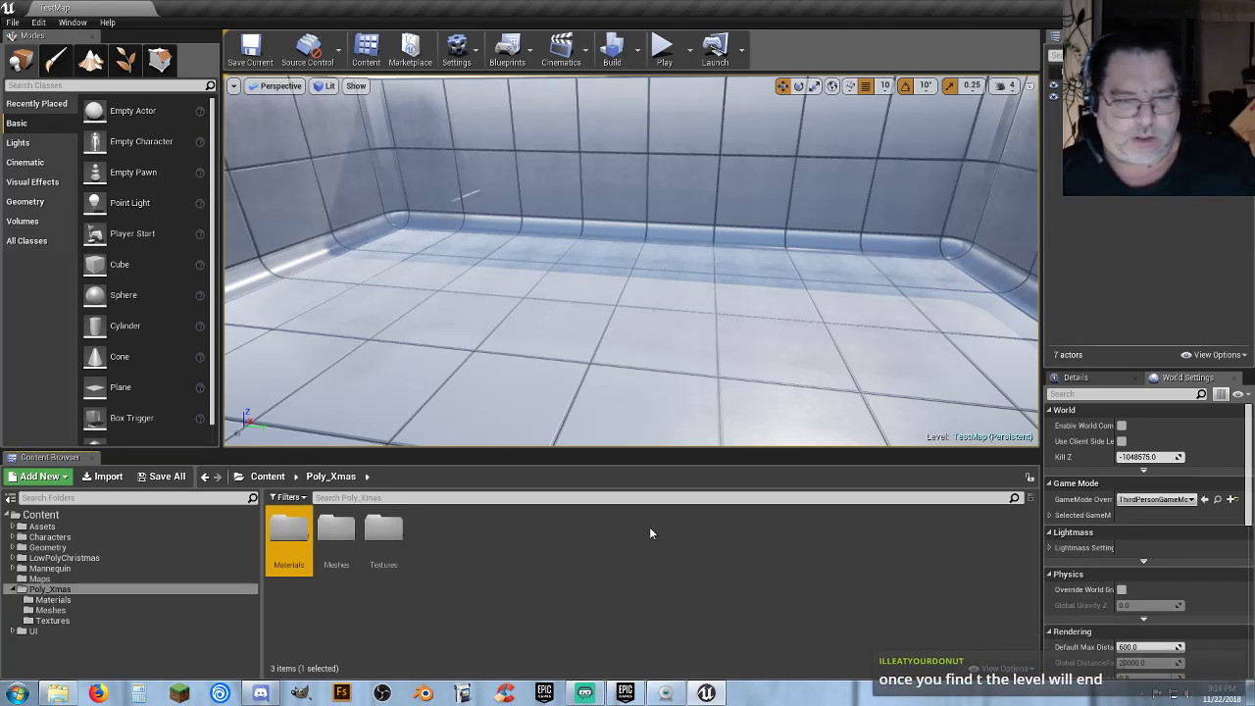
Create a material from the Polygon_Xmas_Texture_01 texture with the default name and move it into the Materials folder.
{"action": "double_click", "coordinate": [383, 529]}
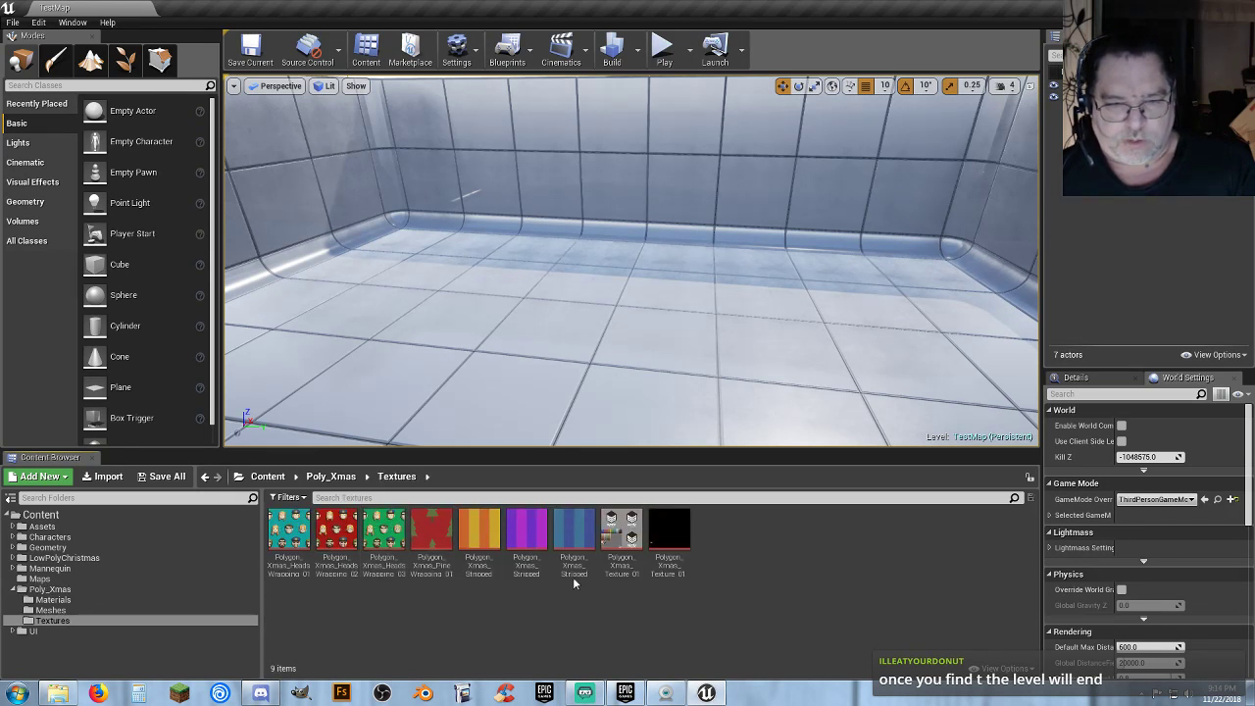
{"action": "left_click", "coordinate": [620, 569]}
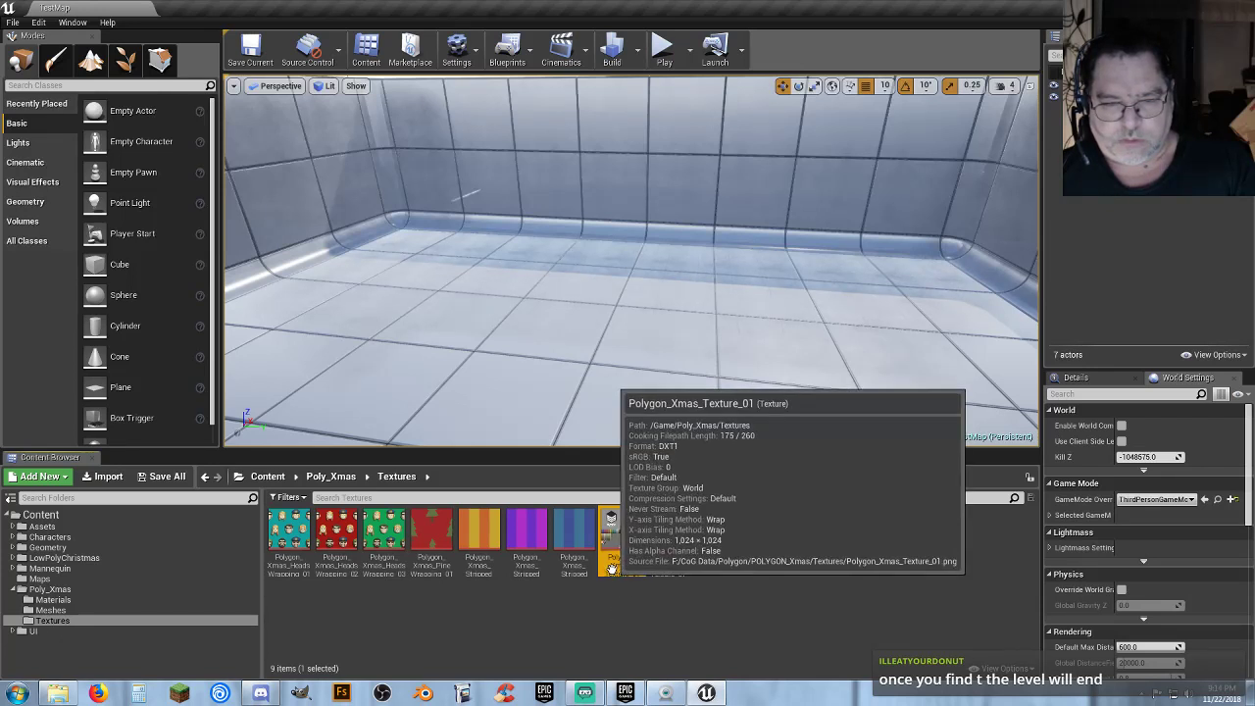
{"action": "right_click", "coordinate": [610, 570]}
{"action": "left_click", "coordinate": [665, 202]}
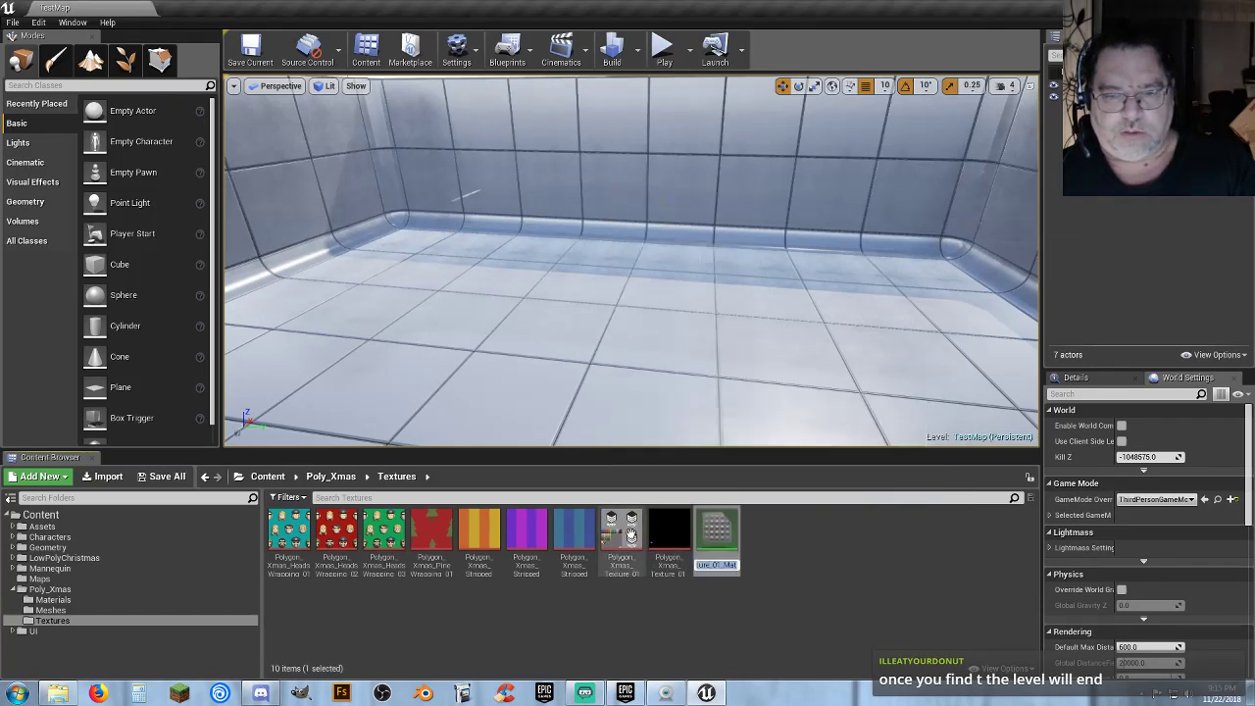
{"action": "left_click_drag", "start_coordinate": [724, 558], "coordinate": [72, 600]}
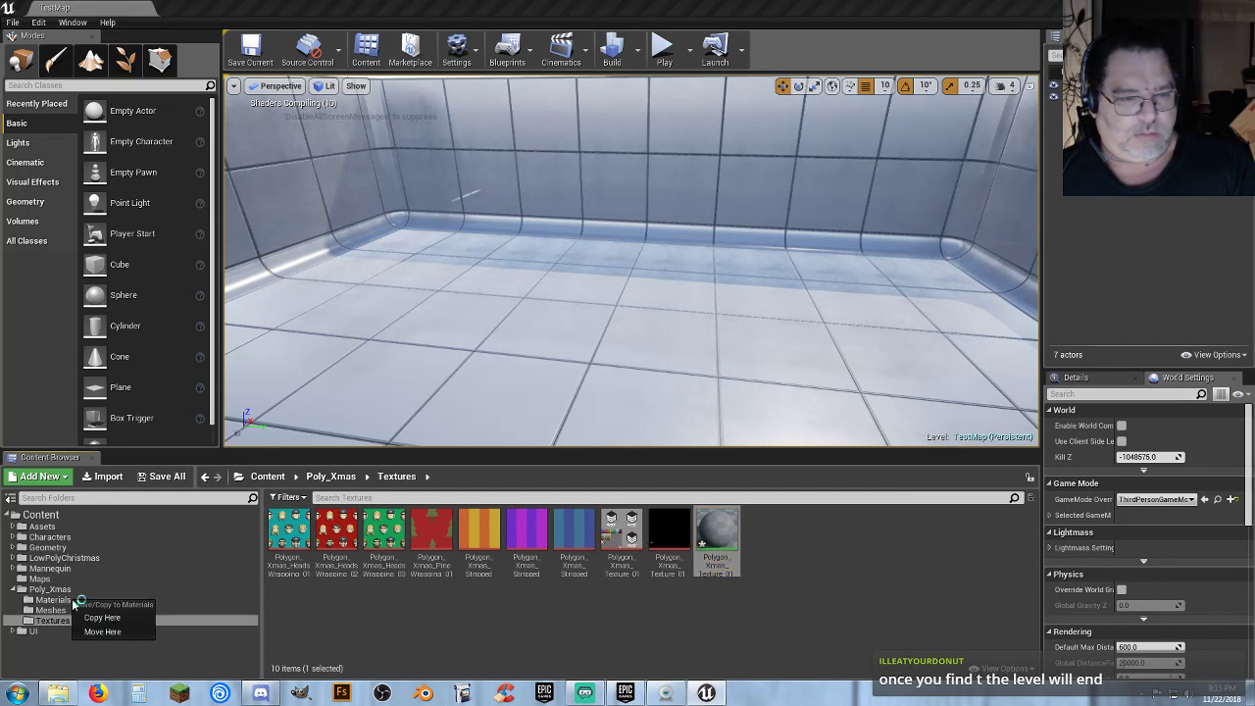
{"action": "left_click", "coordinate": [114, 634]}
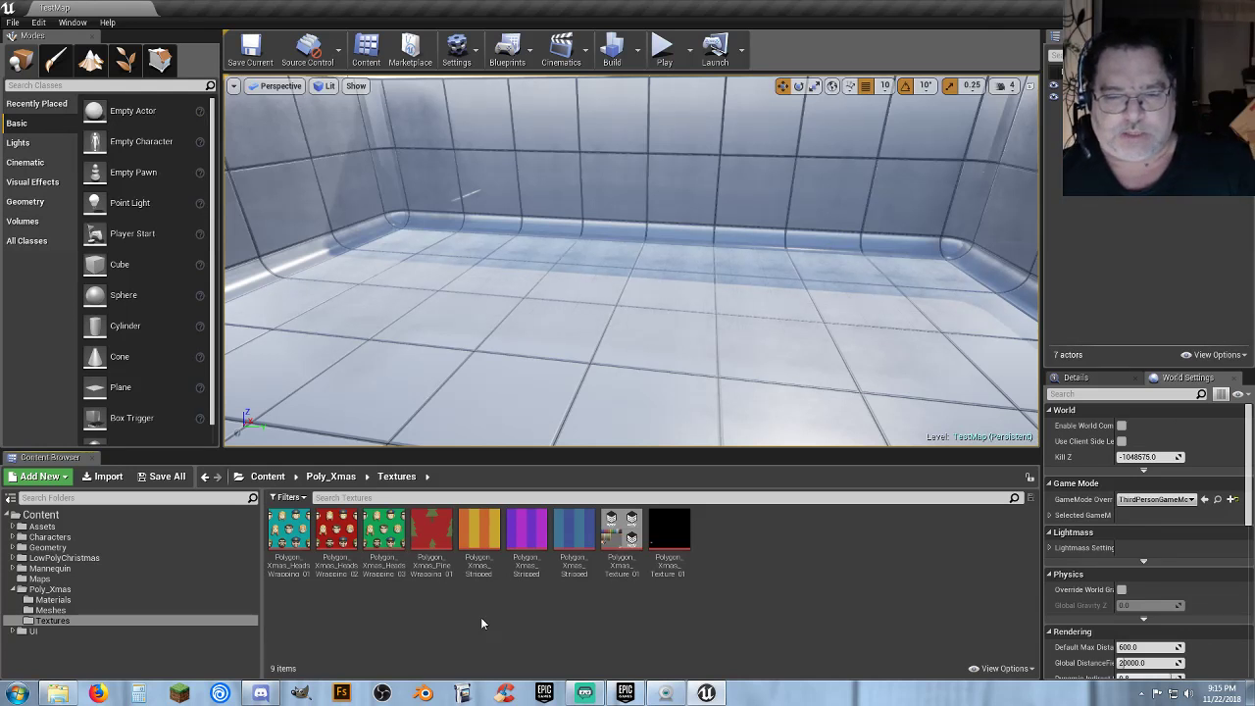
Create a material from the Polygon_Xmas_Texture_01_Emmision texture with the default name and move it into the Materials folder.
{"action": "left_click", "coordinate": [668, 549]}
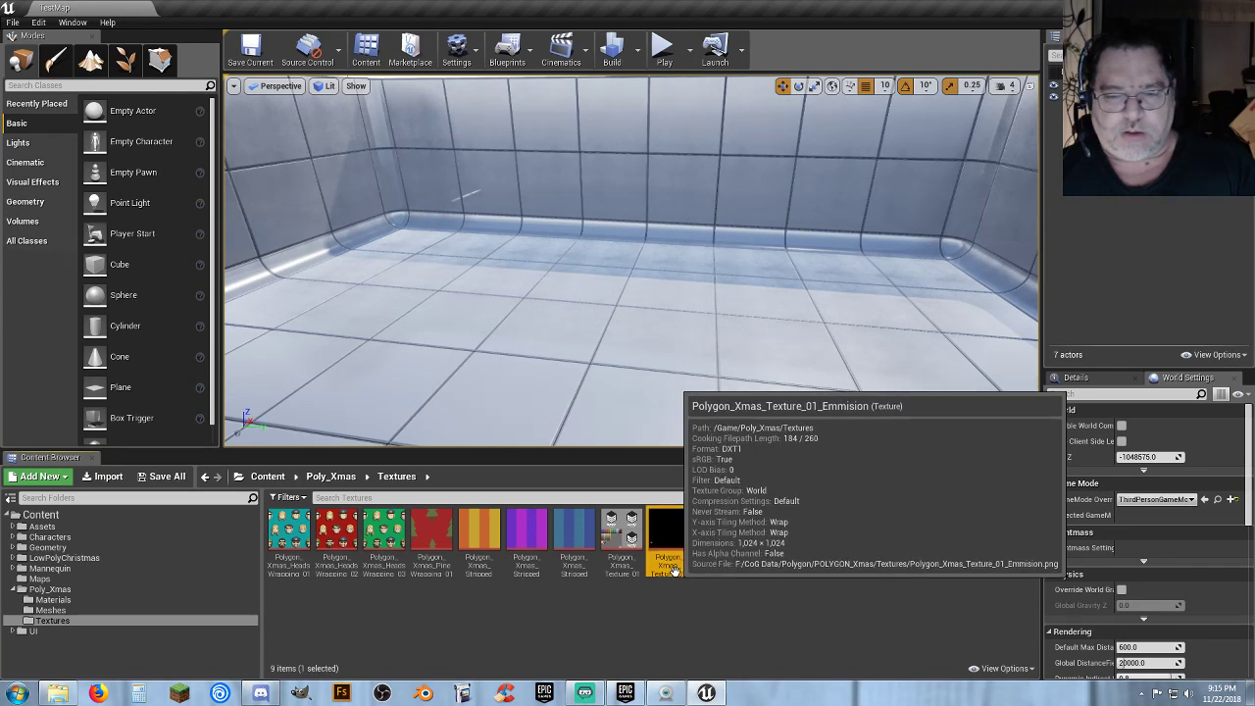
{"action": "right_click", "coordinate": [669, 572]}
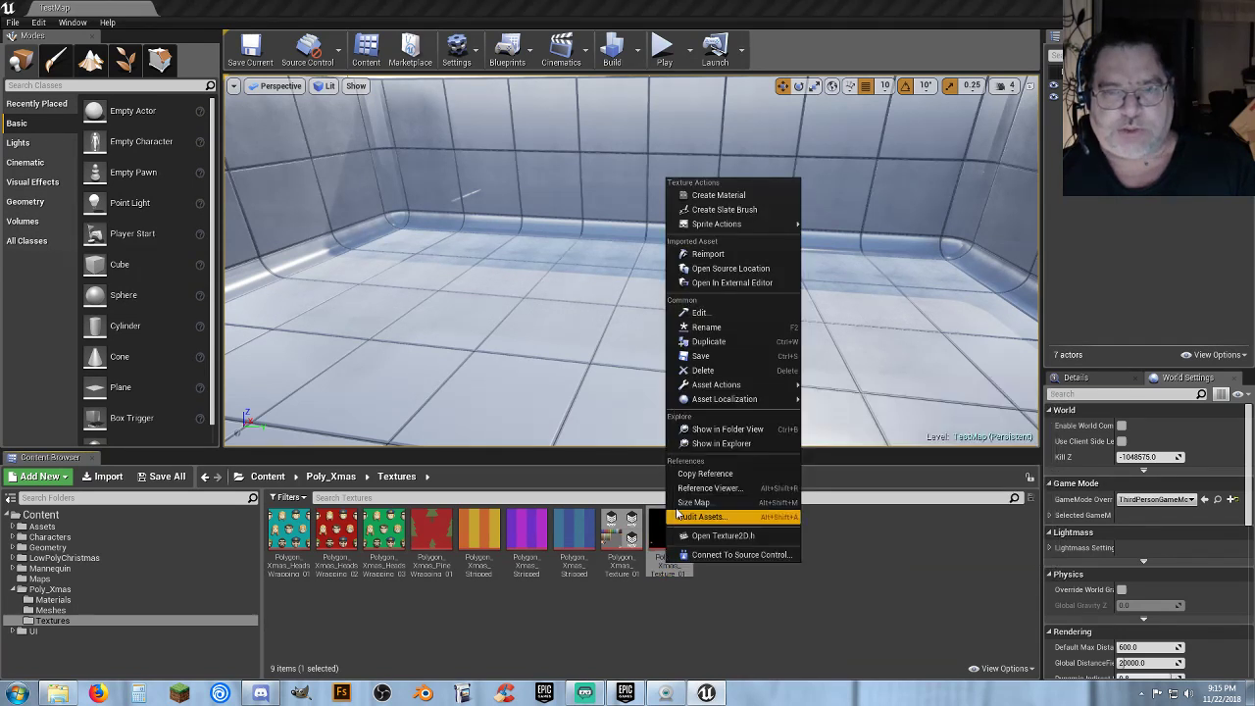
{"action": "left_click", "coordinate": [717, 194]}
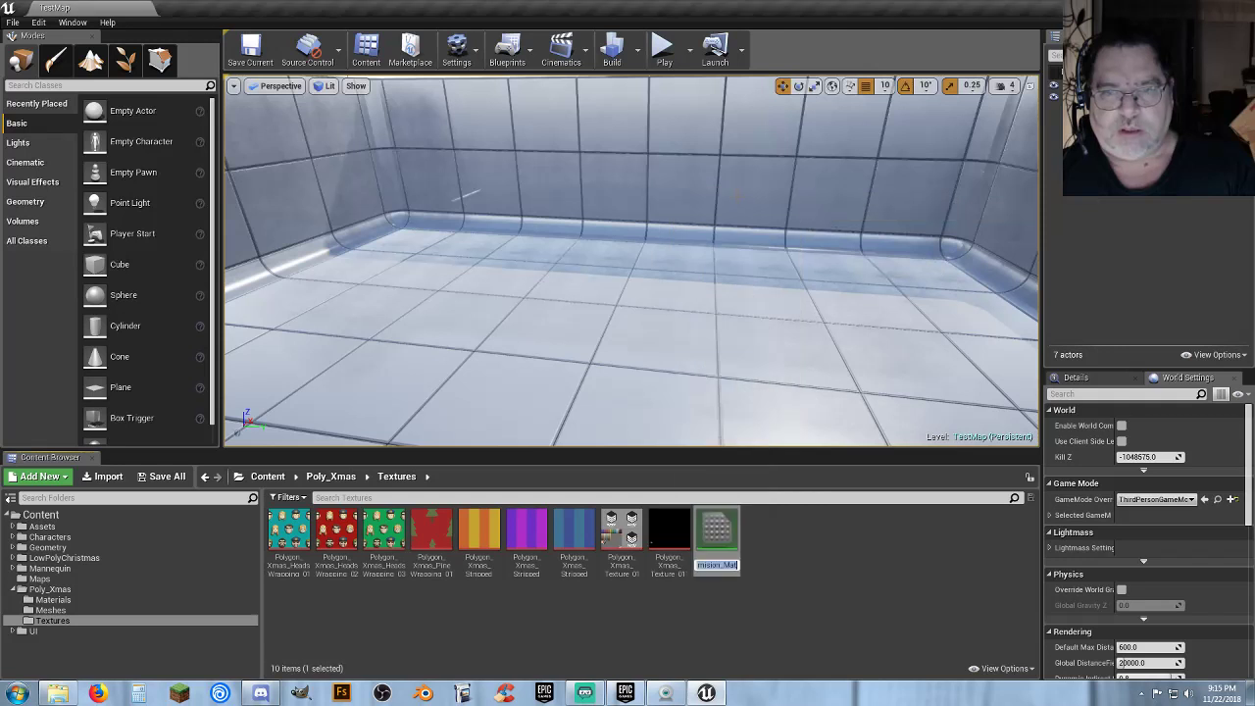
{"action": "key", "text": "Return"}
{"action": "left_click_drag", "start_coordinate": [716, 537], "coordinate": [76, 600]}
{"action": "left_click", "coordinate": [112, 635]}
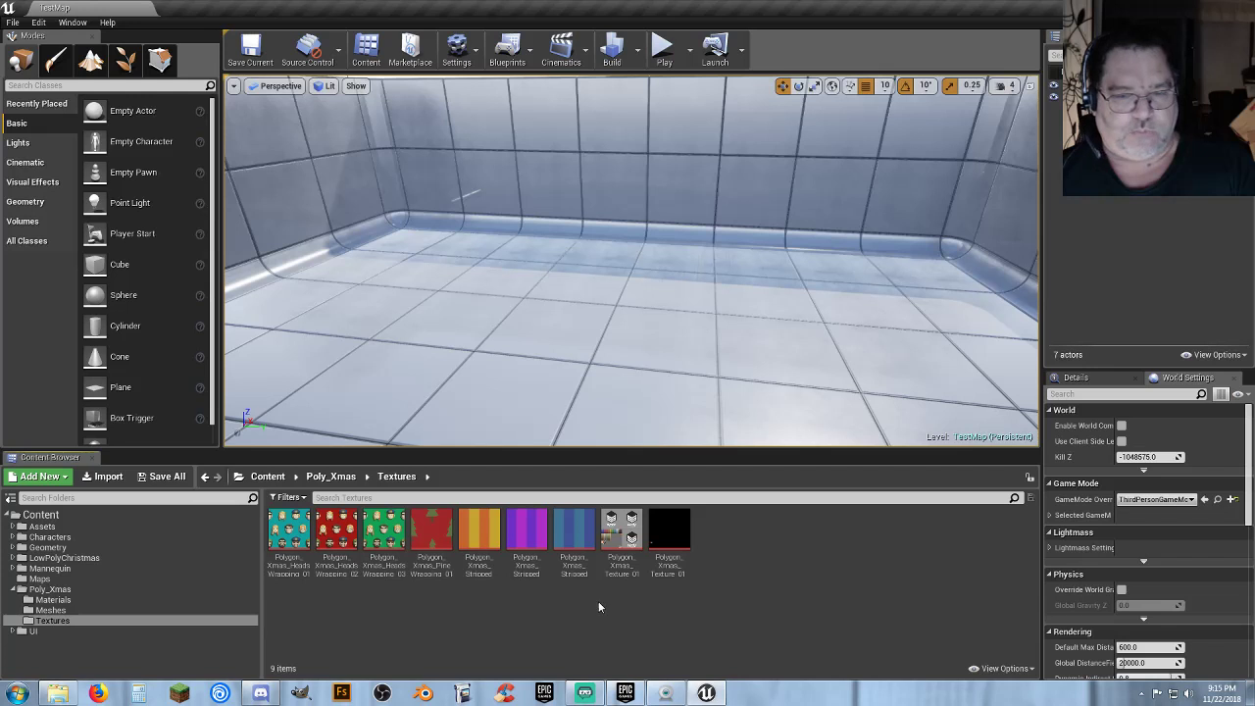
Create default-named materials from the Polygon_Xmas_StrippedWrapping_03, _02 and _01 textures.
{"action": "mouse_move", "coordinate": [574, 569]}
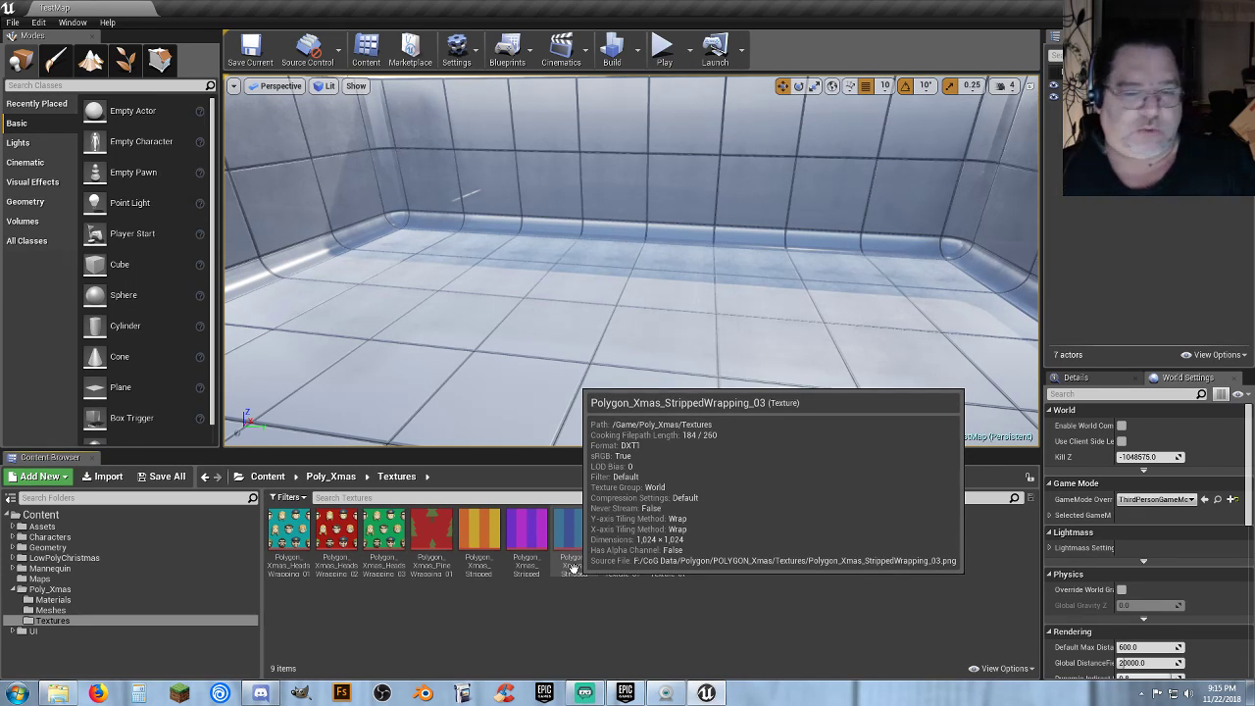
{"action": "right_click", "coordinate": [574, 570]}
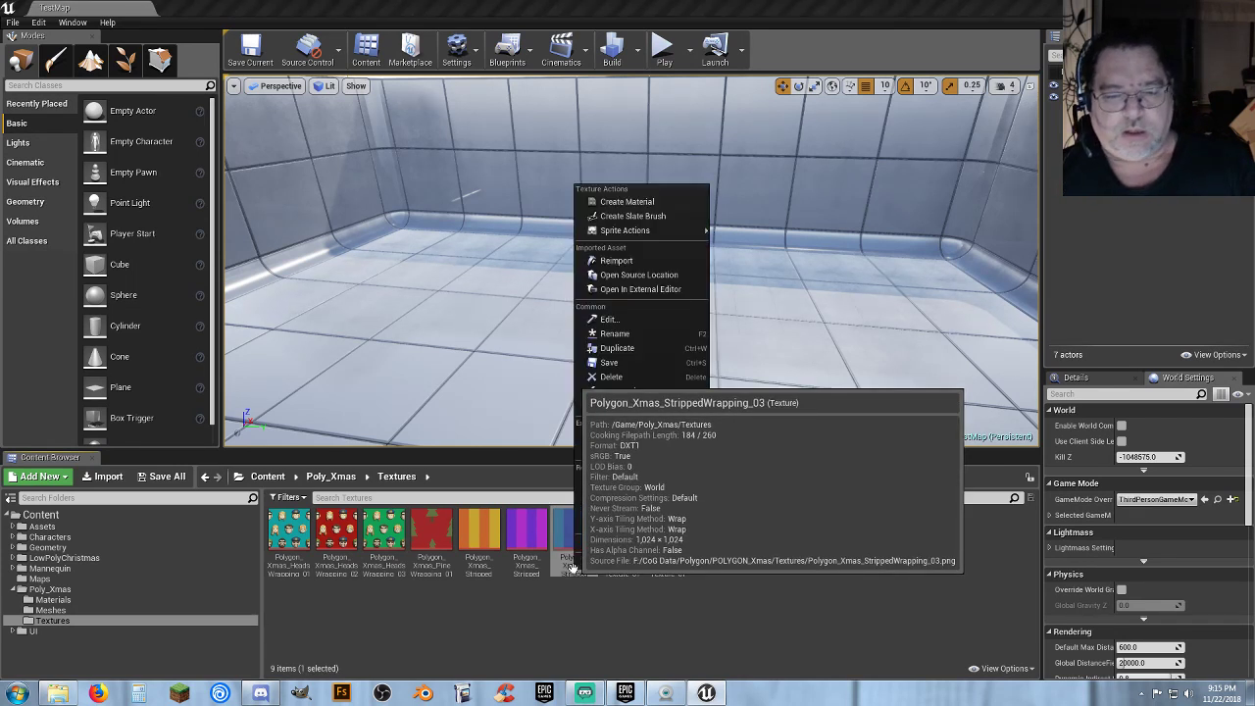
{"action": "left_click", "coordinate": [664, 206]}
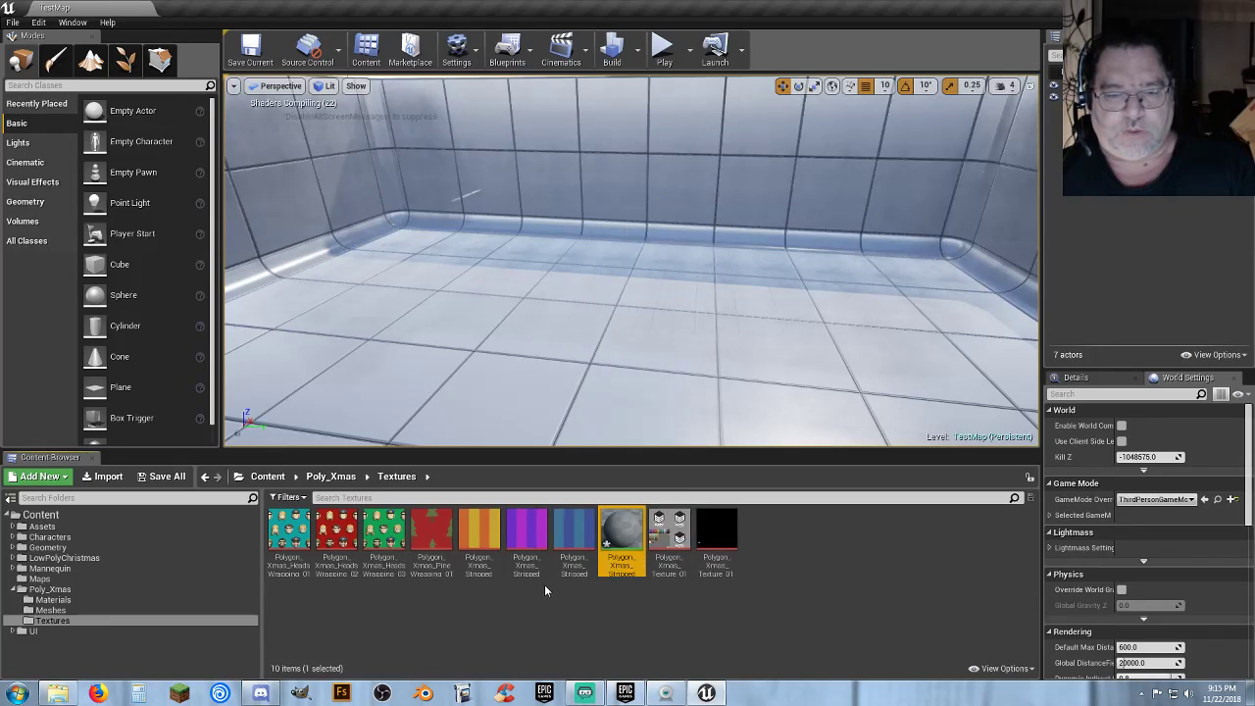
{"action": "right_click", "coordinate": [526, 549]}
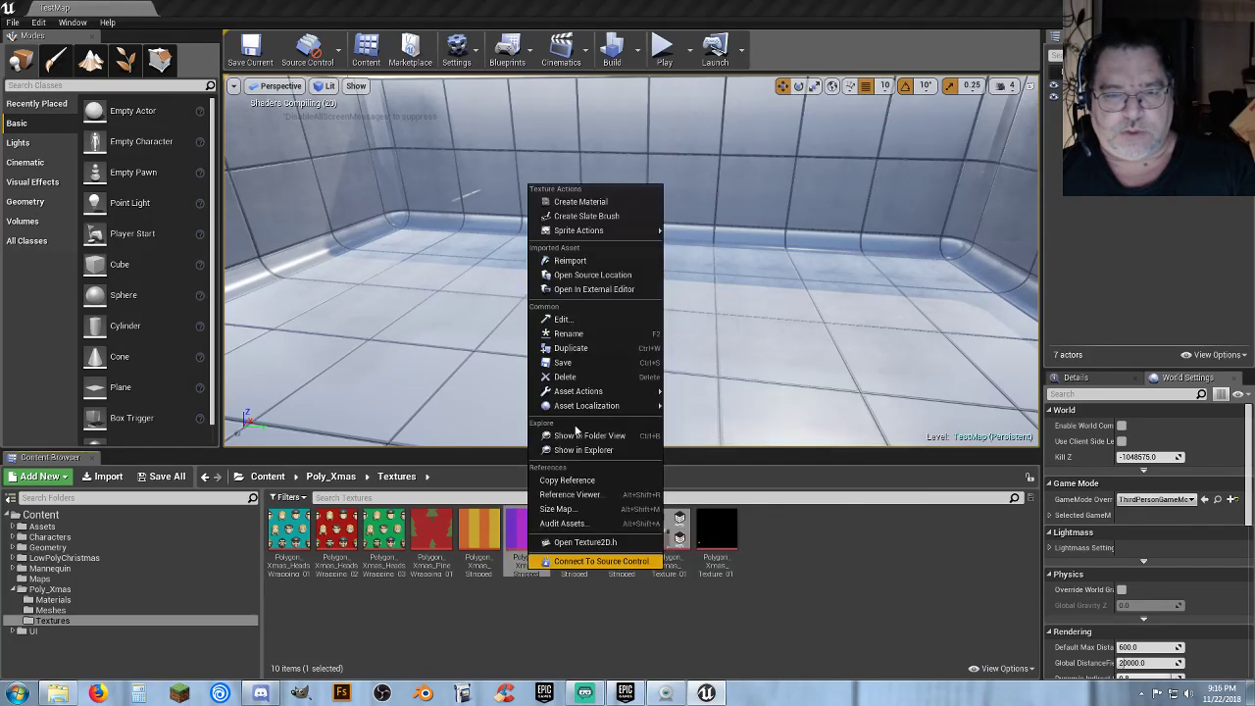
{"action": "left_click", "coordinate": [607, 204]}
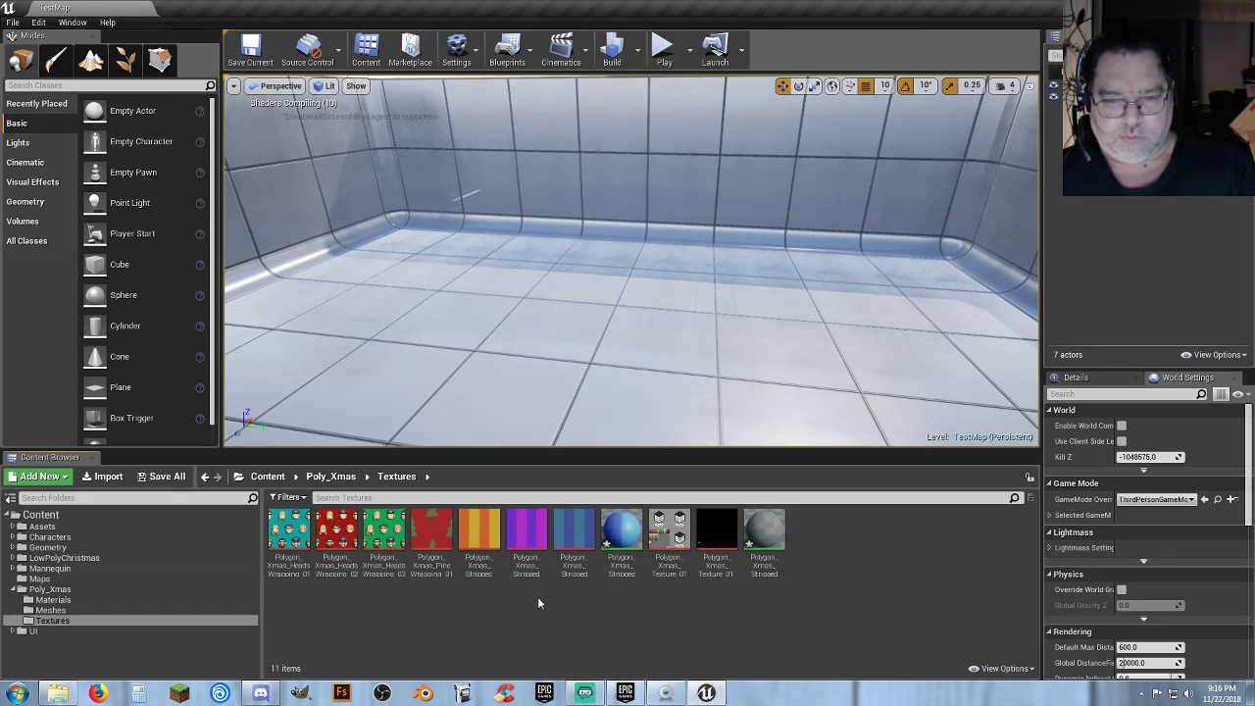
{"action": "right_click", "coordinate": [480, 535]}
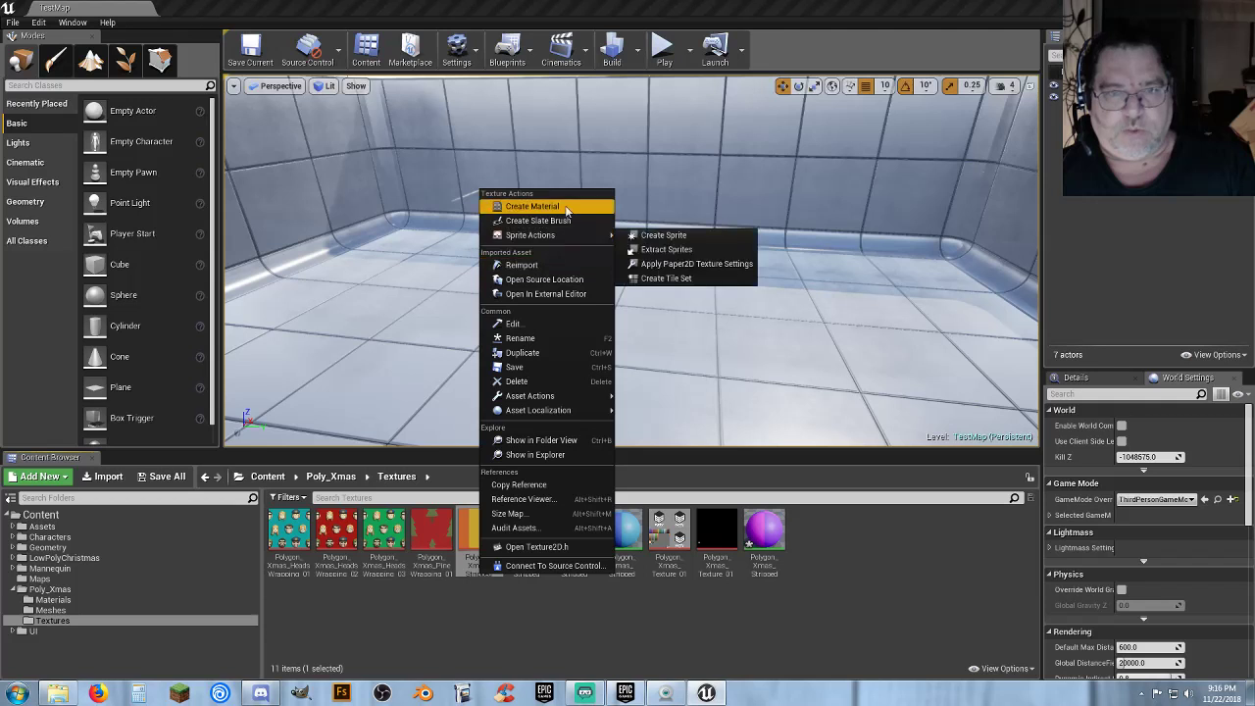
{"action": "left_click", "coordinate": [565, 206]}
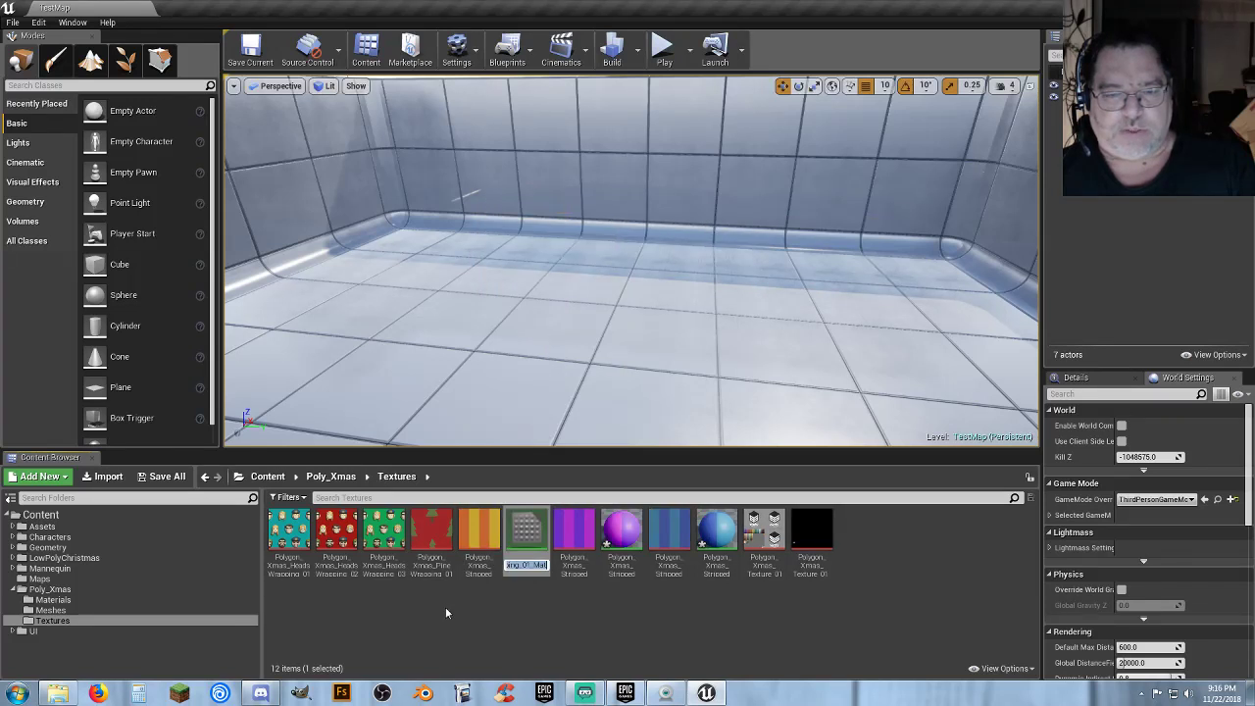
Create default-named materials from the Polygon_Xmas_PineWrapping_01 texture and the Polygon_Xmas_HeadsWrapping_03, _02 and _01 textures.
{"action": "right_click", "coordinate": [439, 537]}
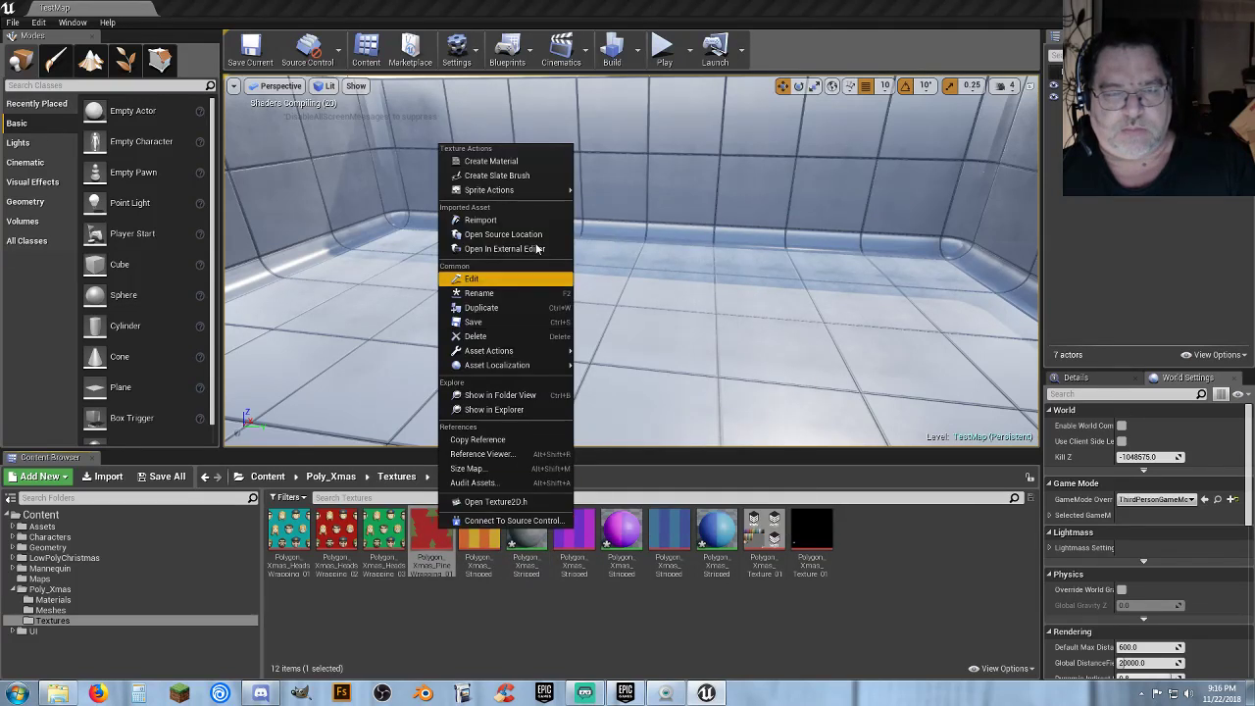
{"action": "left_click", "coordinate": [534, 162]}
{"action": "left_click", "coordinate": [414, 618]}
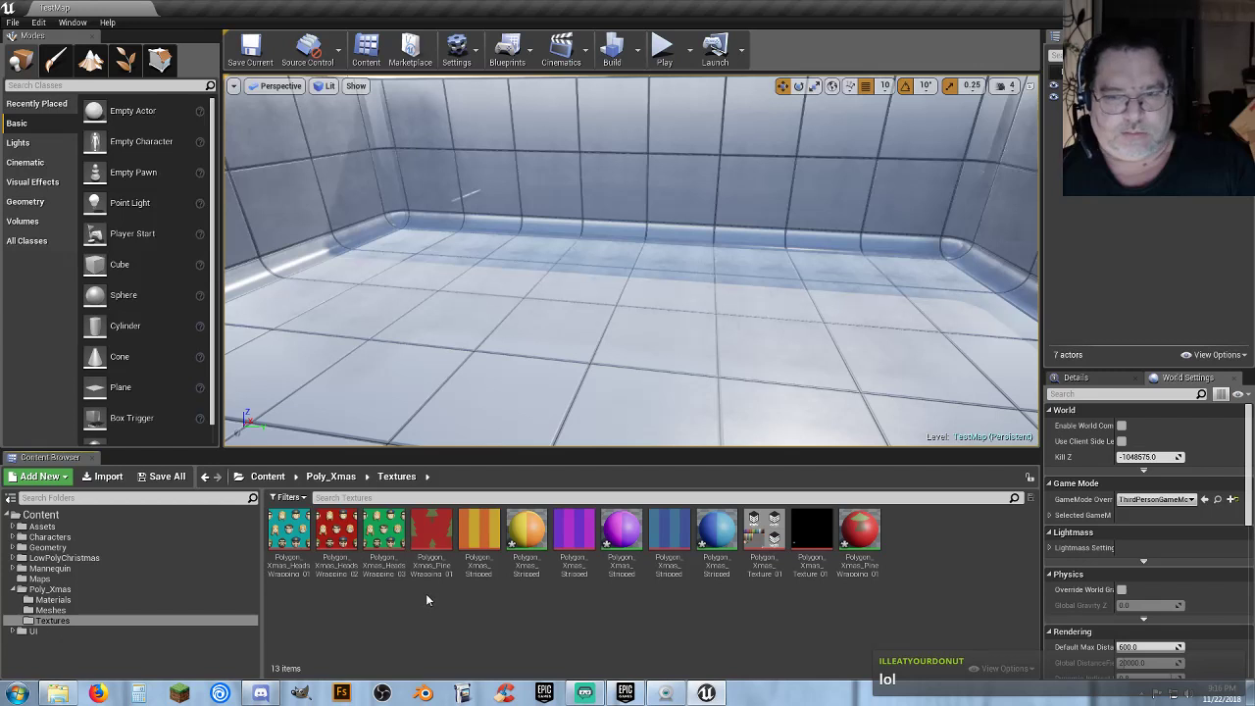
{"action": "right_click", "coordinate": [381, 569]}
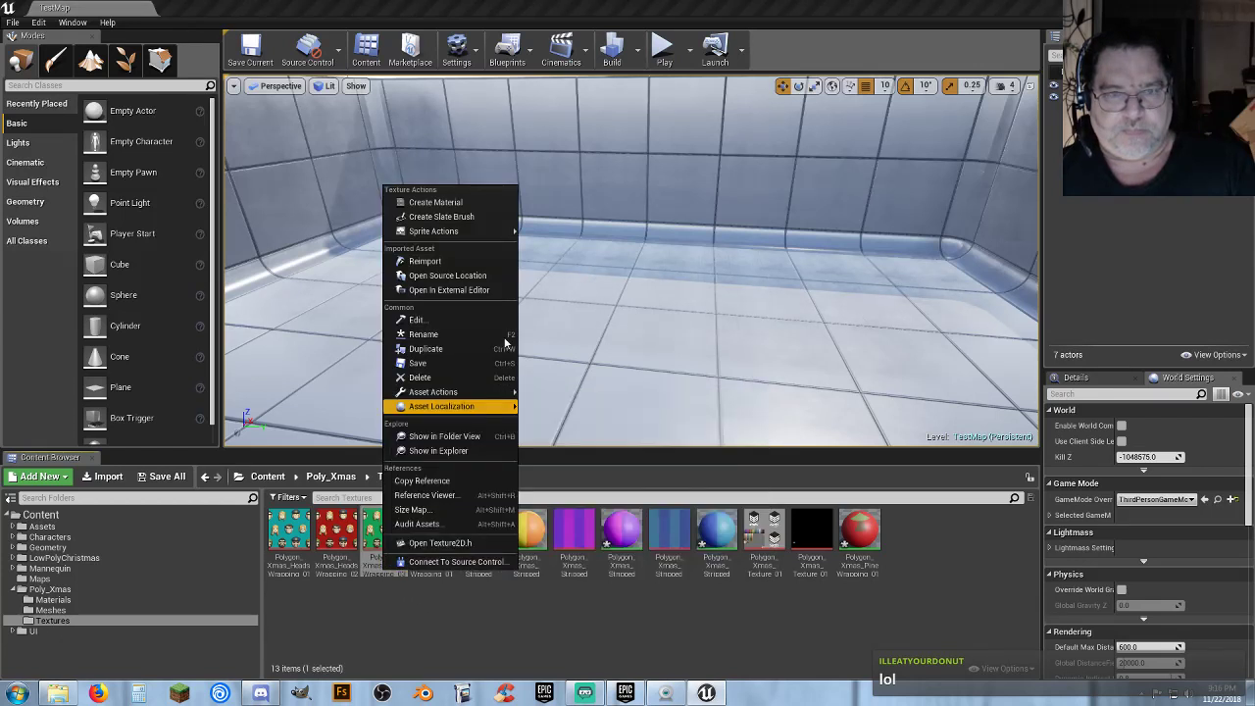
{"action": "left_click", "coordinate": [475, 202]}
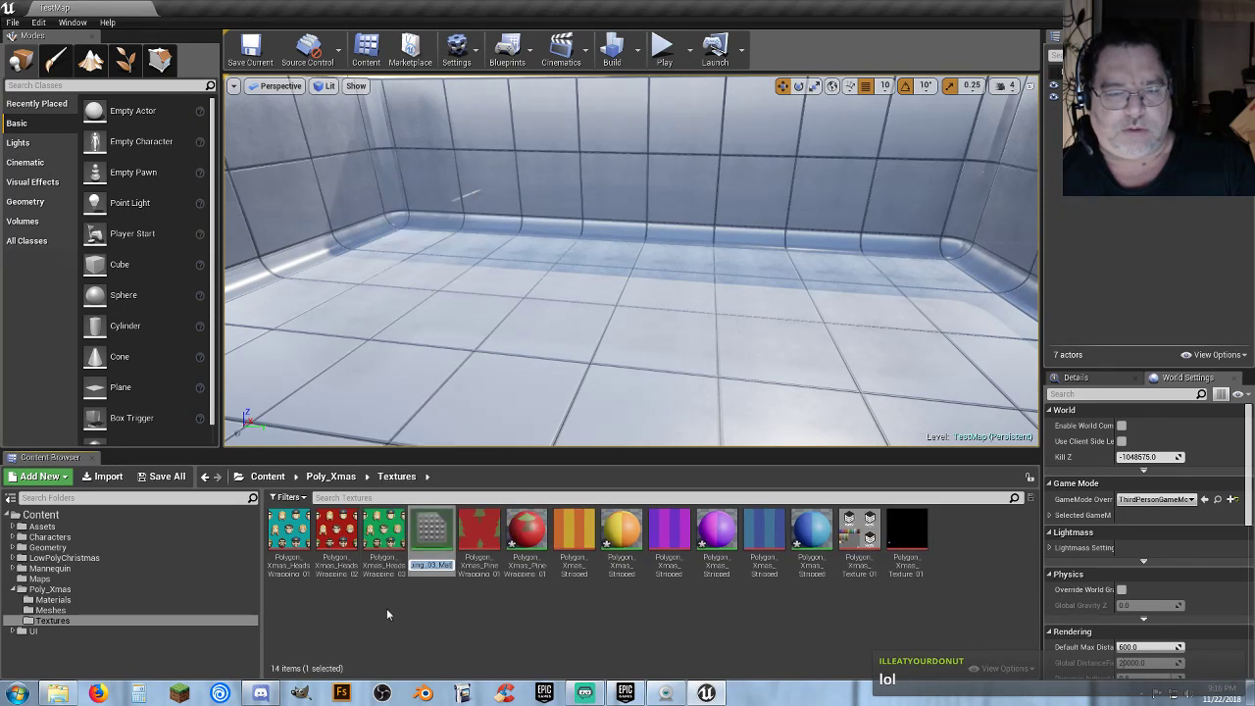
{"action": "right_click", "coordinate": [348, 573]}
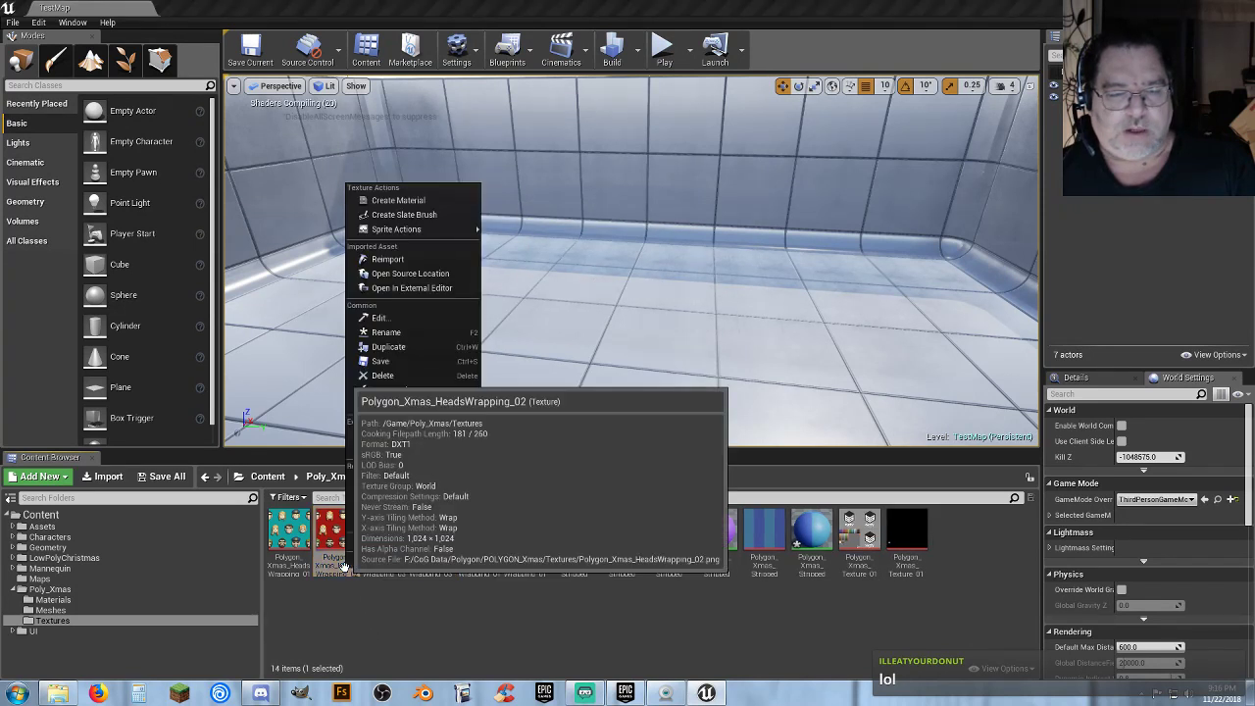
{"action": "left_click", "coordinate": [469, 202]}
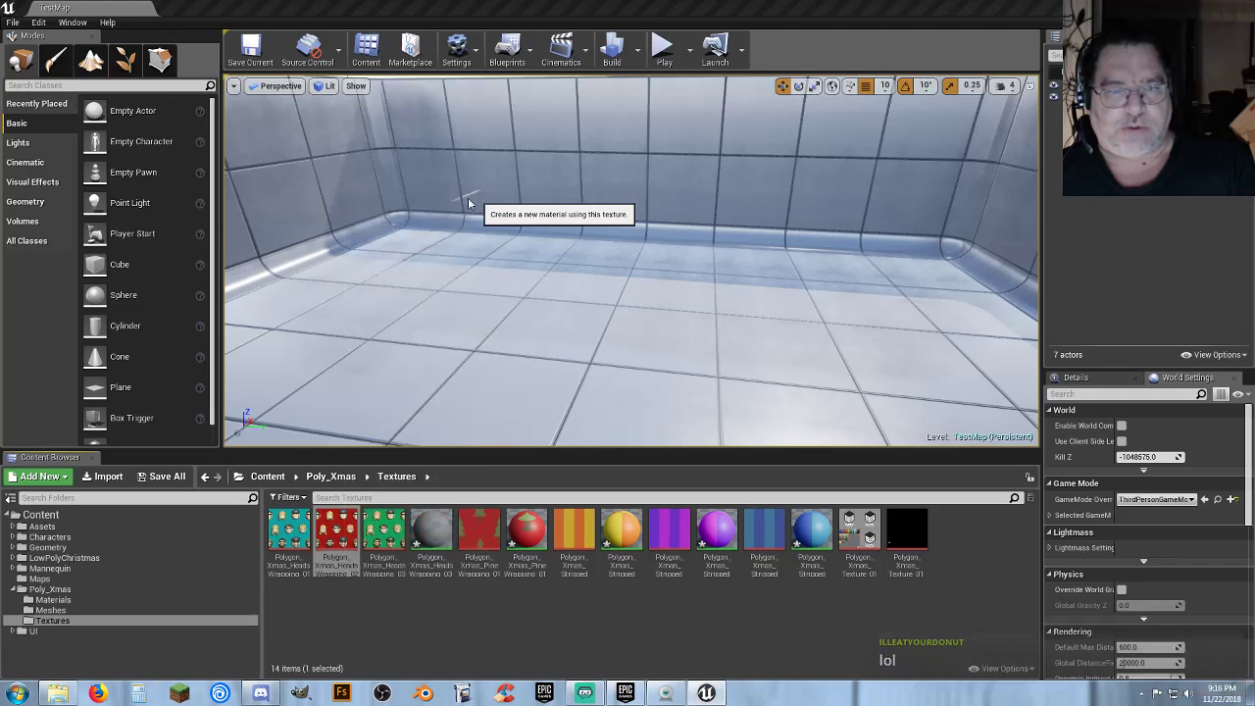
{"action": "right_click", "coordinate": [292, 554]}
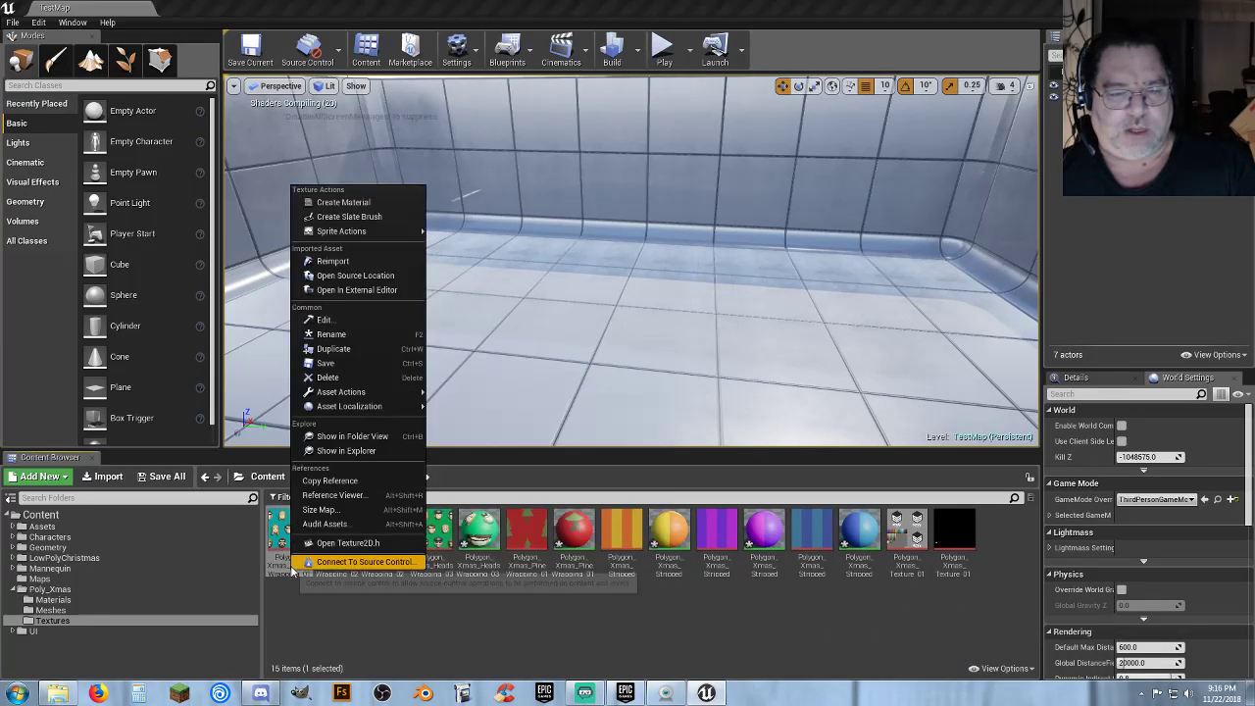
{"action": "left_click", "coordinate": [406, 203]}
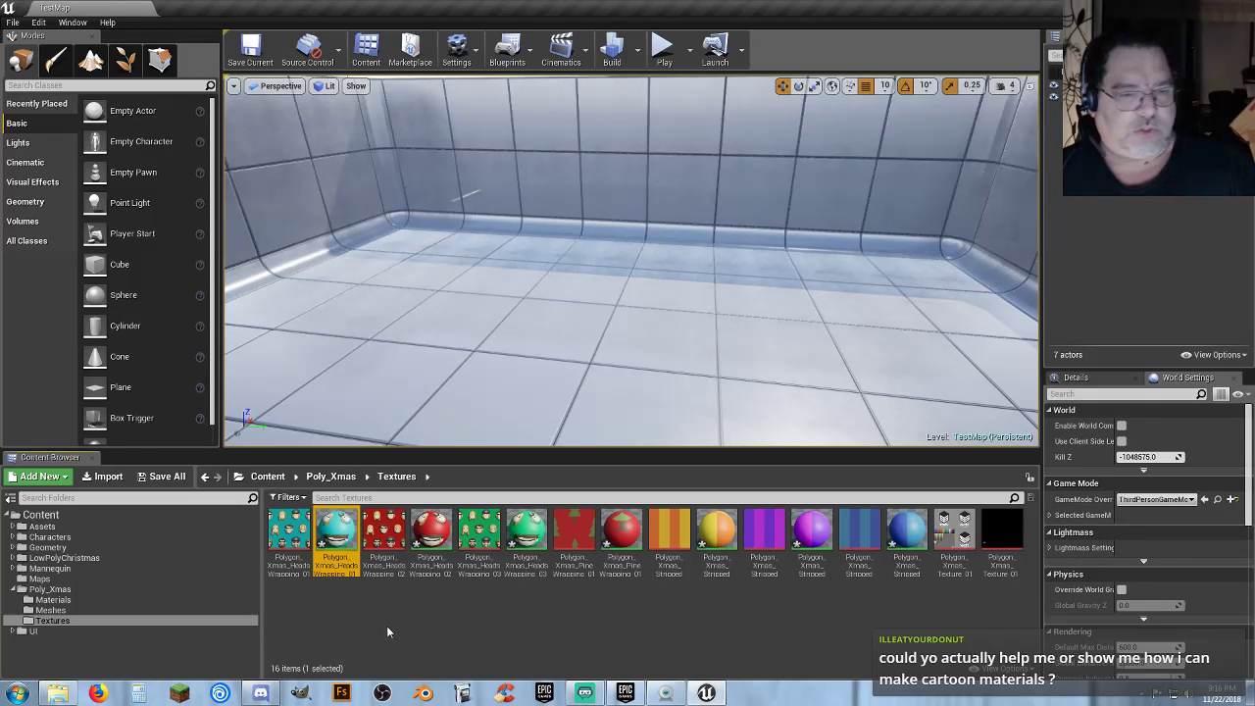
Move the seven new wrapping materials from the Textures folder into the Poly_Xmas Materials folder and open that folder.
{"action": "left_click", "coordinate": [435, 567], "text": "ctrl"}
{"action": "left_click", "coordinate": [525, 563], "text": "ctrl"}
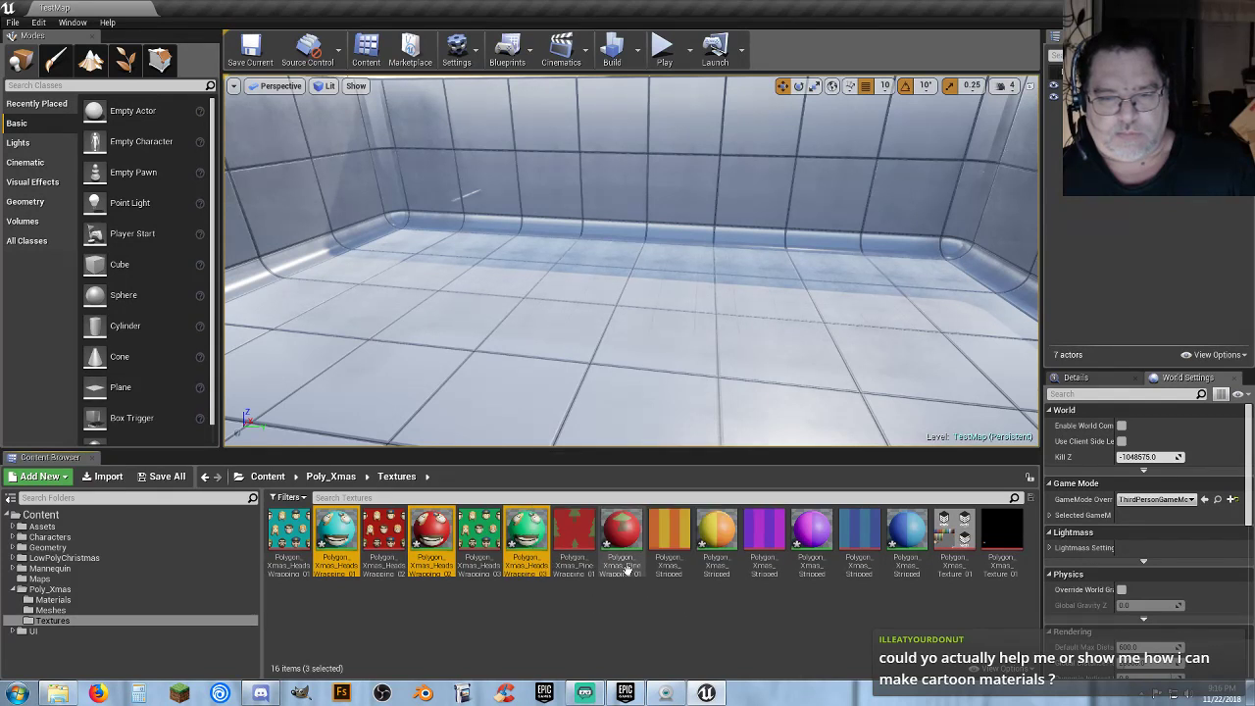
{"action": "left_click", "coordinate": [624, 567], "text": "ctrl"}
{"action": "left_click", "coordinate": [716, 564], "text": "ctrl"}
{"action": "left_click", "coordinate": [811, 564], "text": "ctrl"}
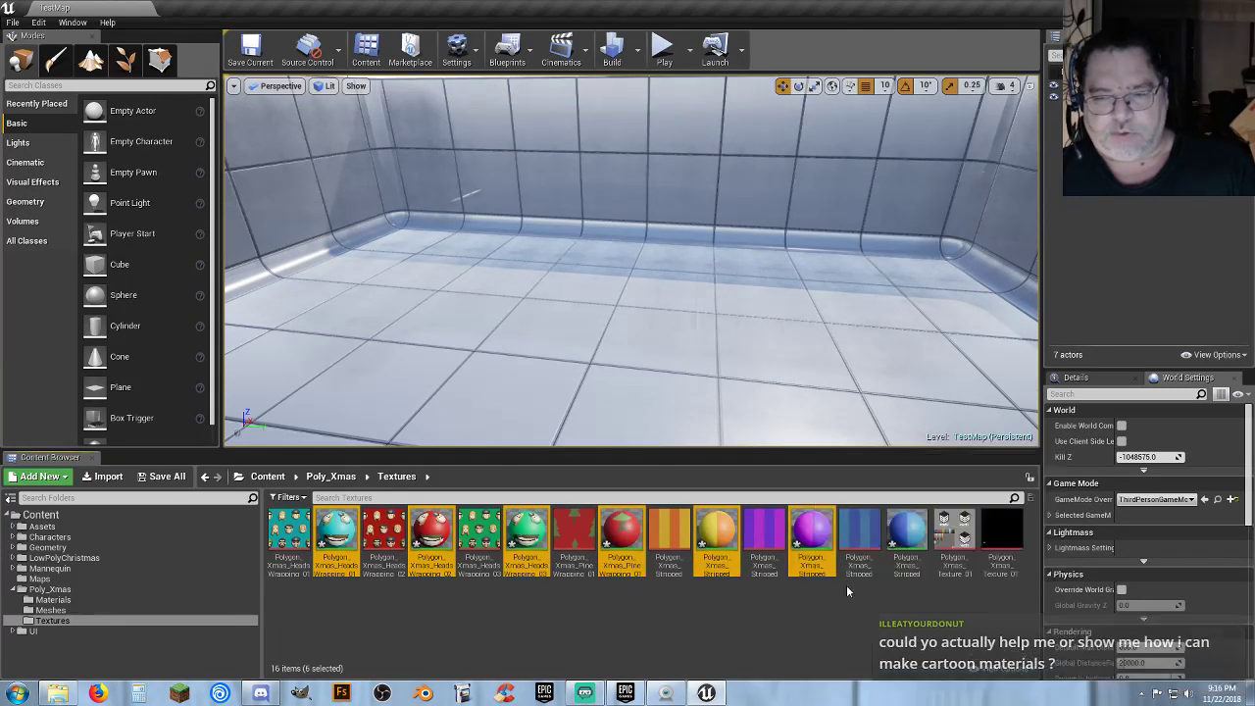
{"action": "left_click", "coordinate": [907, 563], "text": "ctrl"}
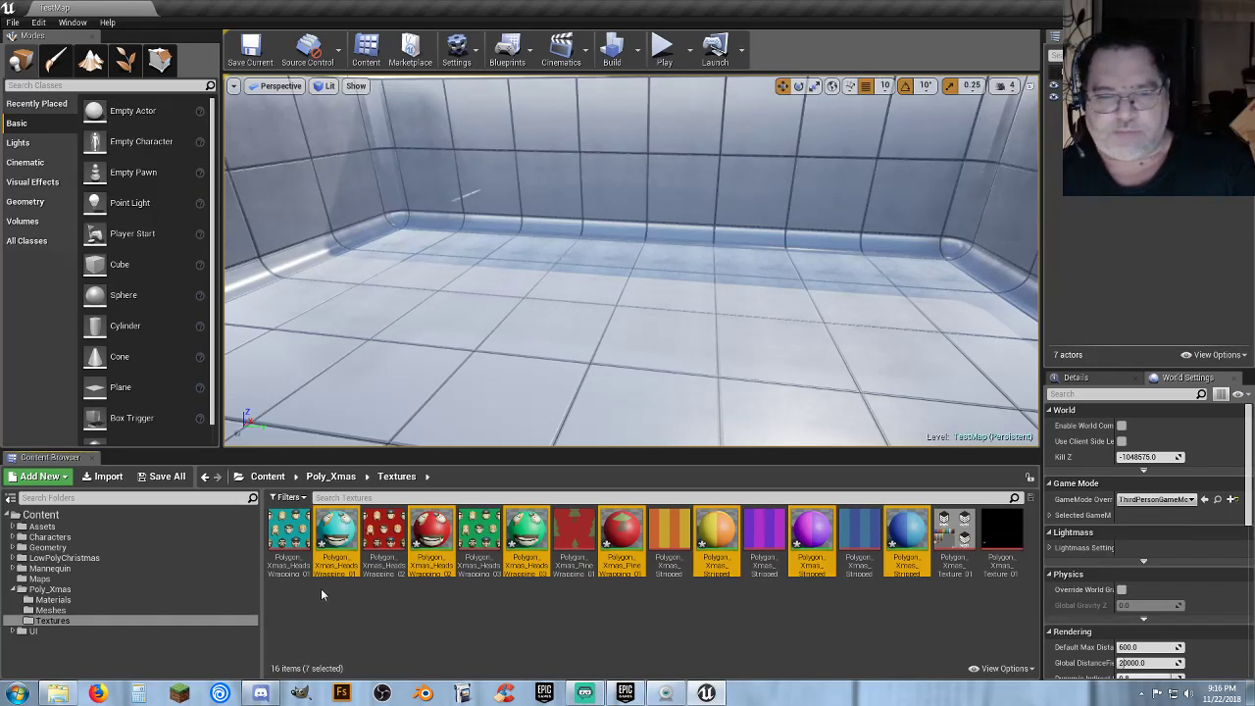
{"action": "left_click_drag", "start_coordinate": [329, 566], "coordinate": [120, 604]}
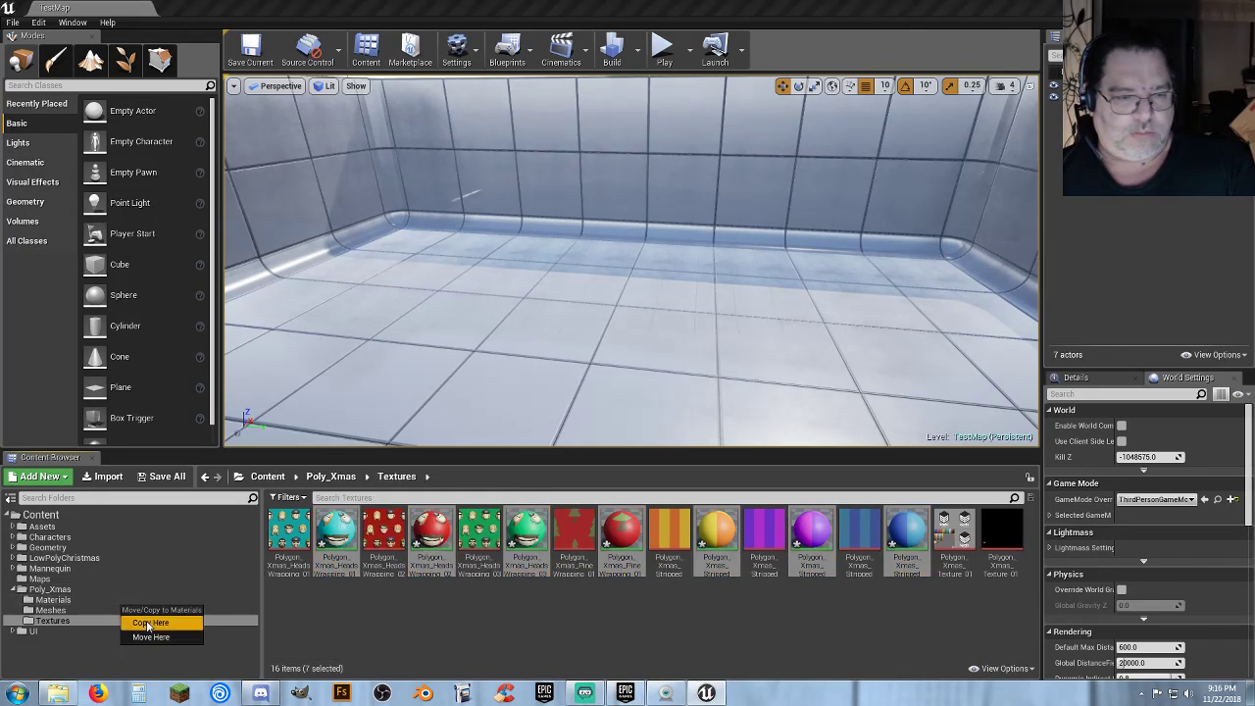
{"action": "left_click", "coordinate": [155, 636]}
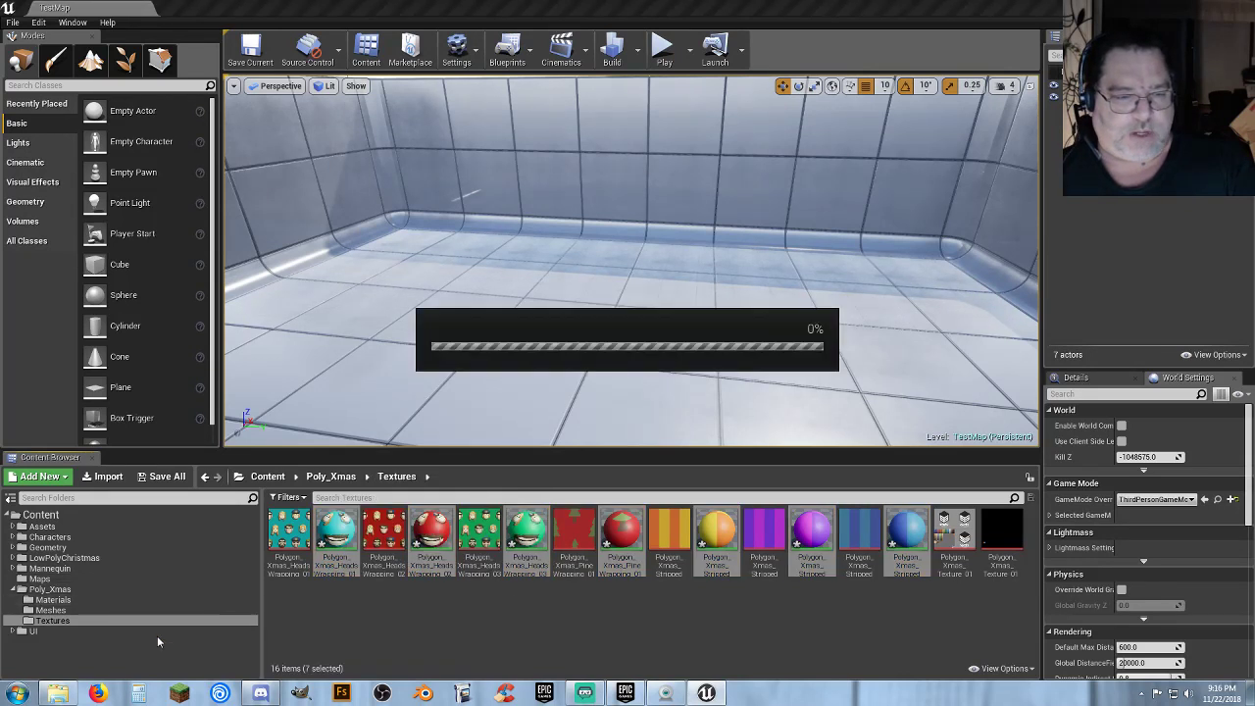
{"action": "left_click", "coordinate": [68, 601]}
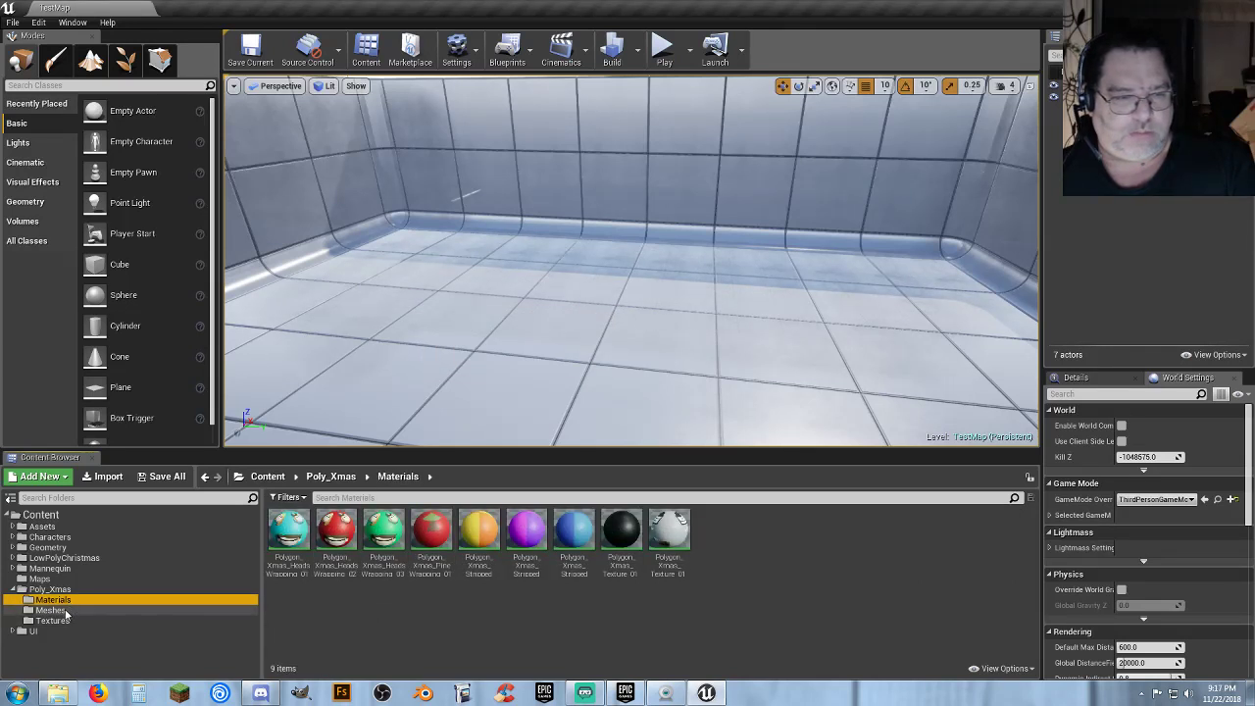
Assign Polygon_Xmas_Texture_01_Mat to the material slot of the SM_Xmas_Snowman mesh in the Meshes folder and close its editor.
{"action": "left_click", "coordinate": [160, 612]}
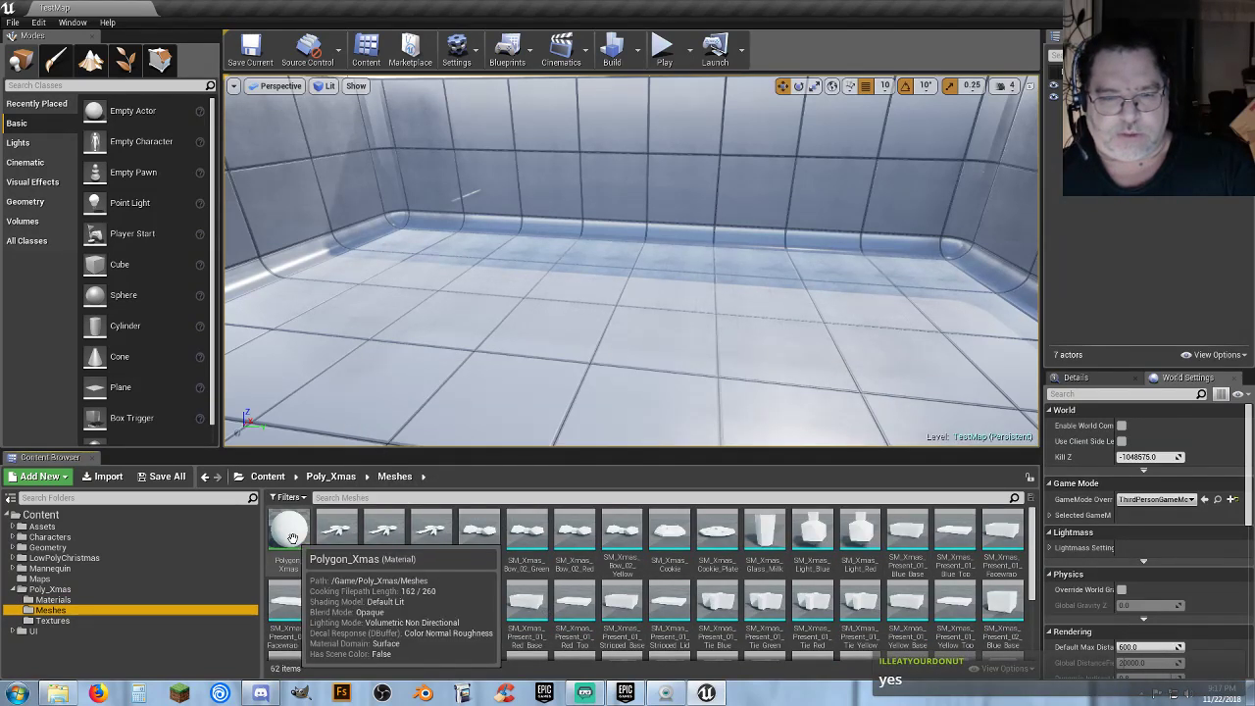
{"action": "scroll", "coordinate": [859, 566], "scroll_direction": "down", "scroll_amount": 3}
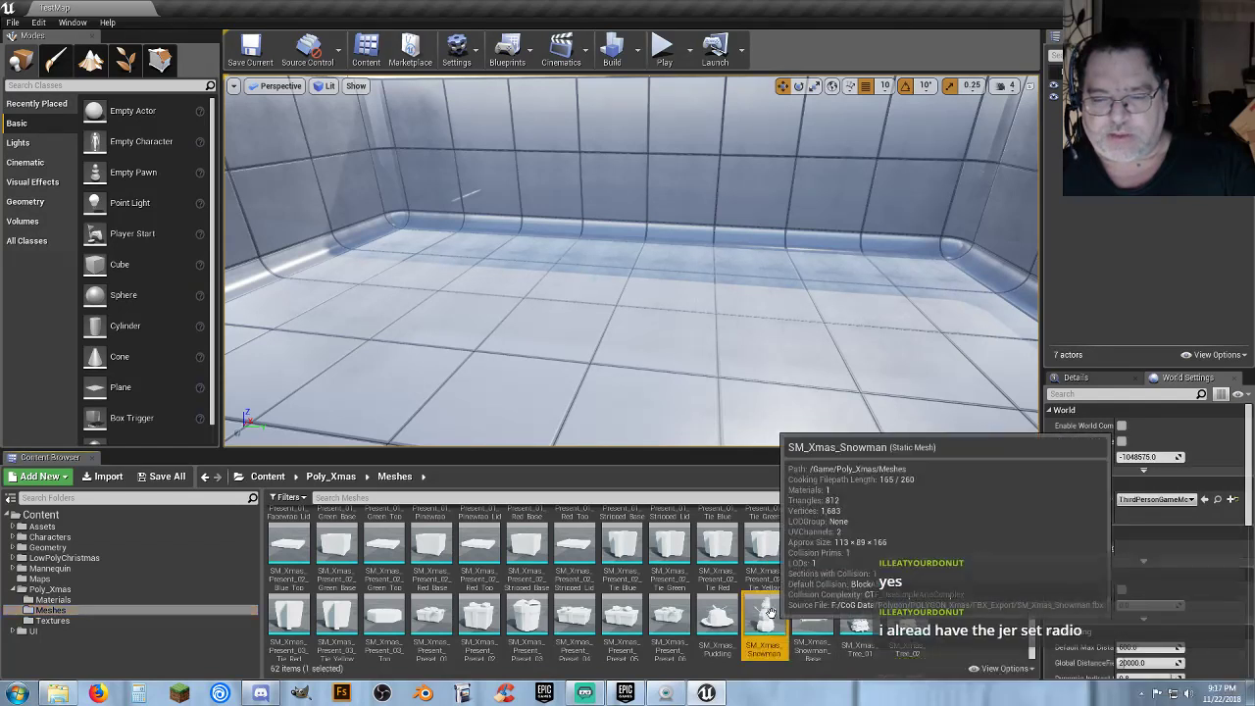
{"action": "double_click", "coordinate": [771, 613]}
{"action": "left_click", "coordinate": [1156, 183]}
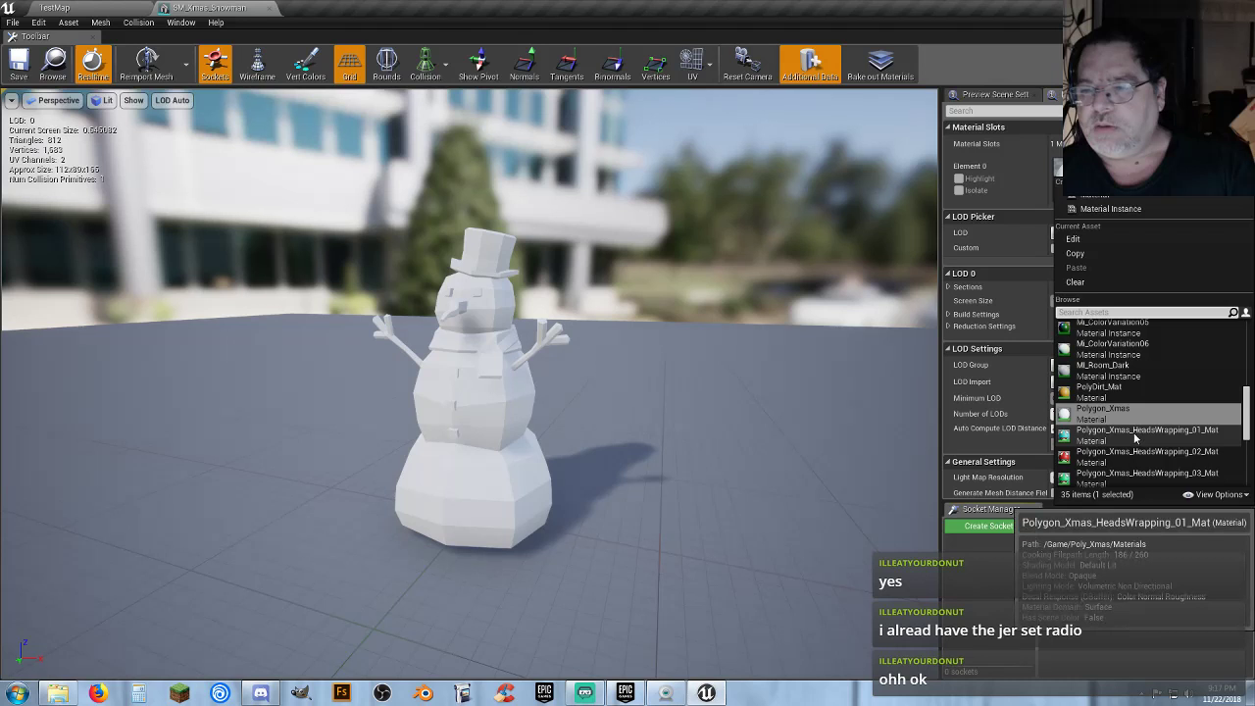
{"action": "scroll", "coordinate": [1139, 441], "scroll_direction": "down", "scroll_amount": 3}
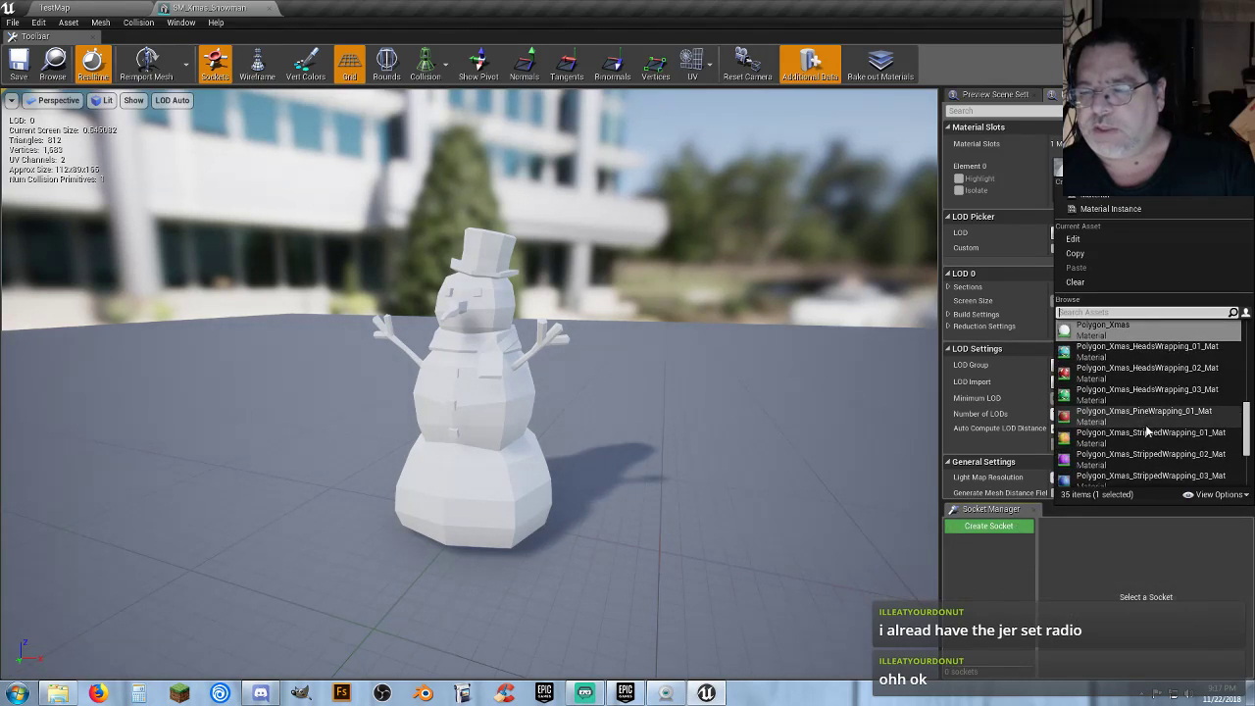
{"action": "scroll", "coordinate": [1143, 446], "scroll_direction": "down", "scroll_amount": 2}
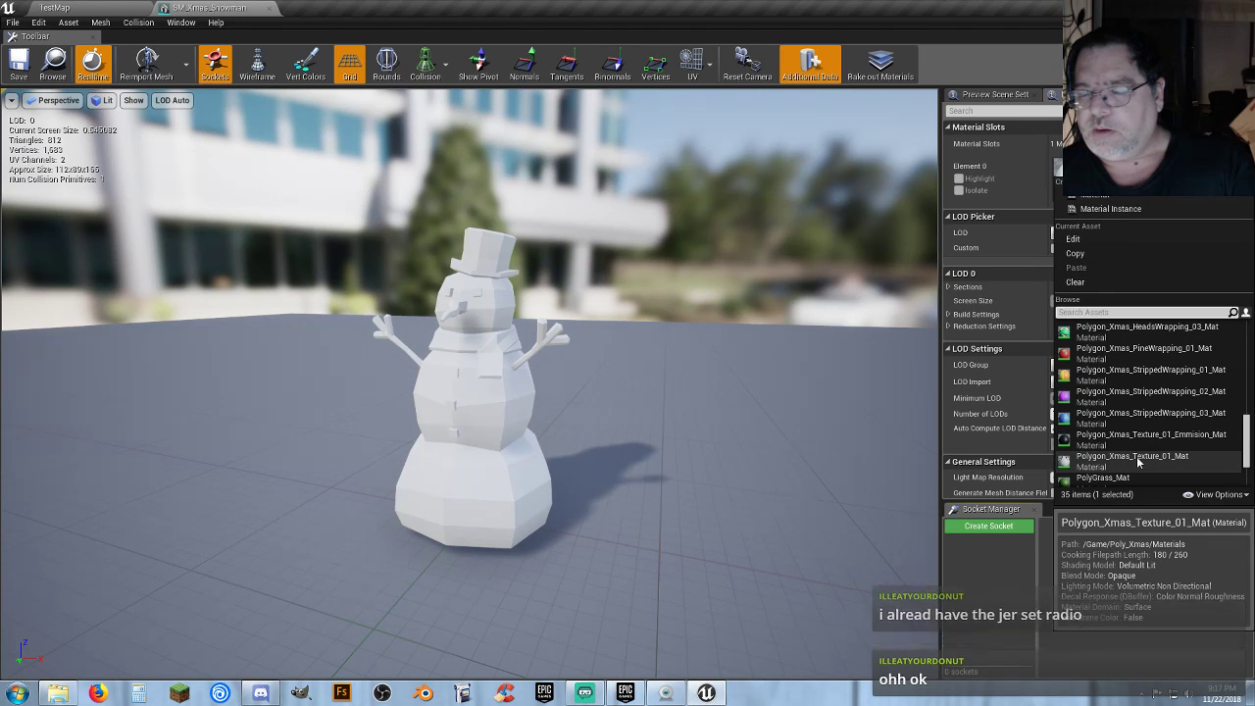
{"action": "left_click", "coordinate": [1138, 458]}
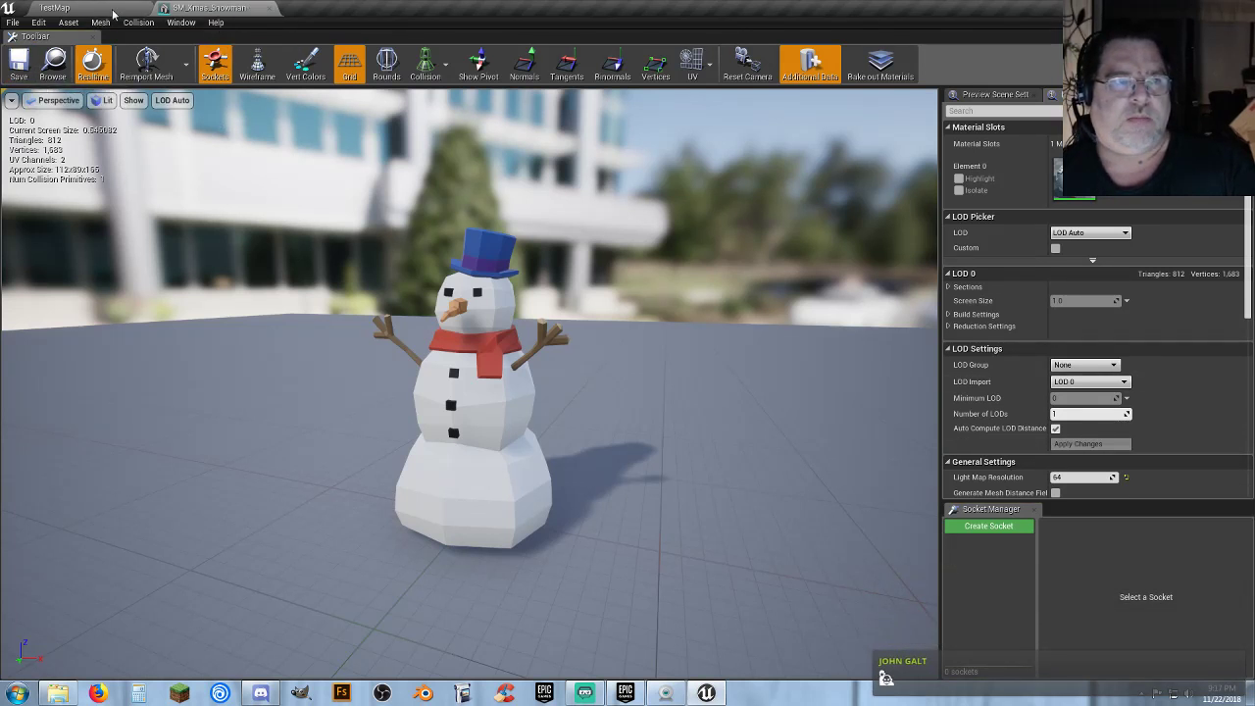
{"action": "left_click", "coordinate": [270, 10]}
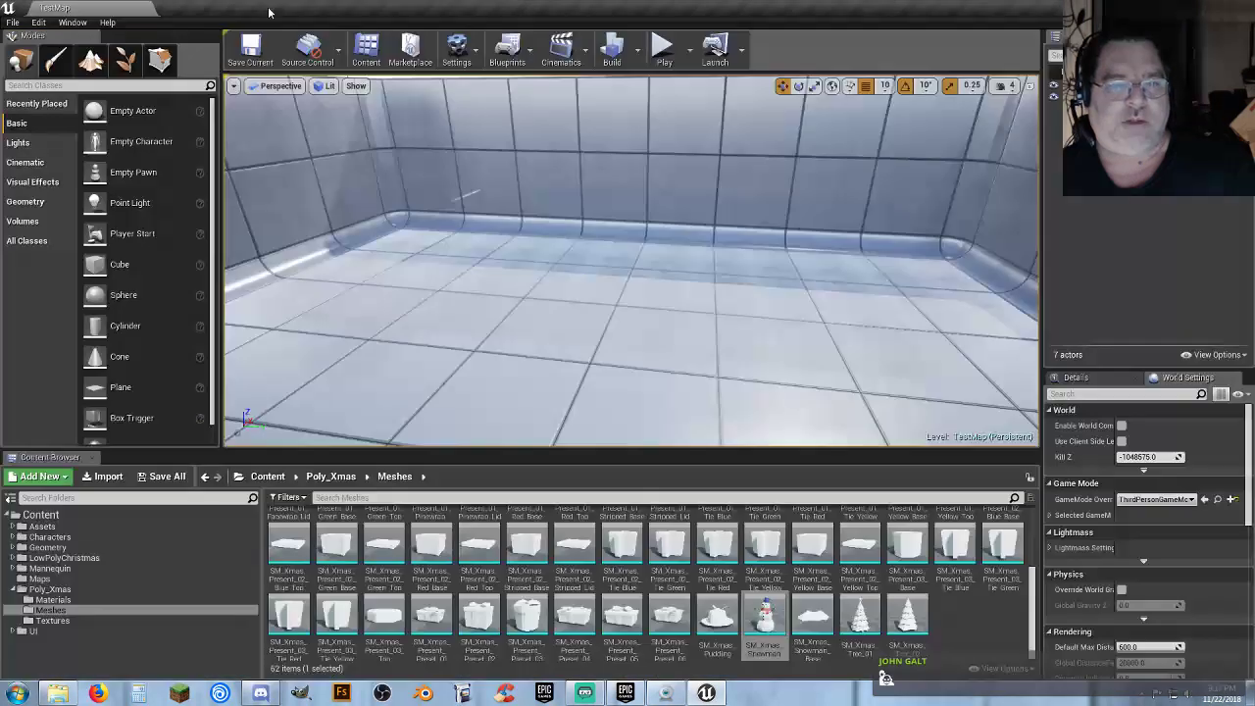
Assign Polygon_Xmas_Texture_01_Mat to the snowman base mesh's material slot, inspect the mesh from above and close its editor.
{"action": "double_click", "coordinate": [813, 619]}
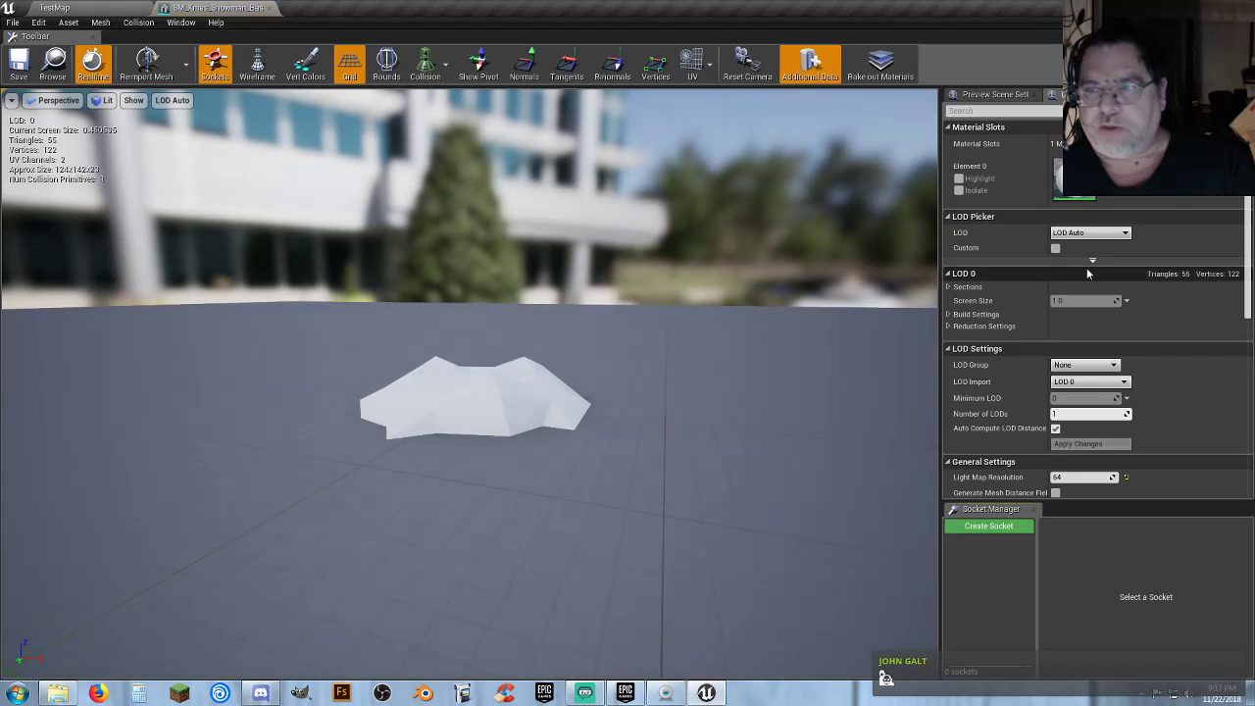
{"action": "left_click", "coordinate": [1147, 165]}
{"action": "scroll", "coordinate": [1153, 411], "scroll_direction": "down", "scroll_amount": 5}
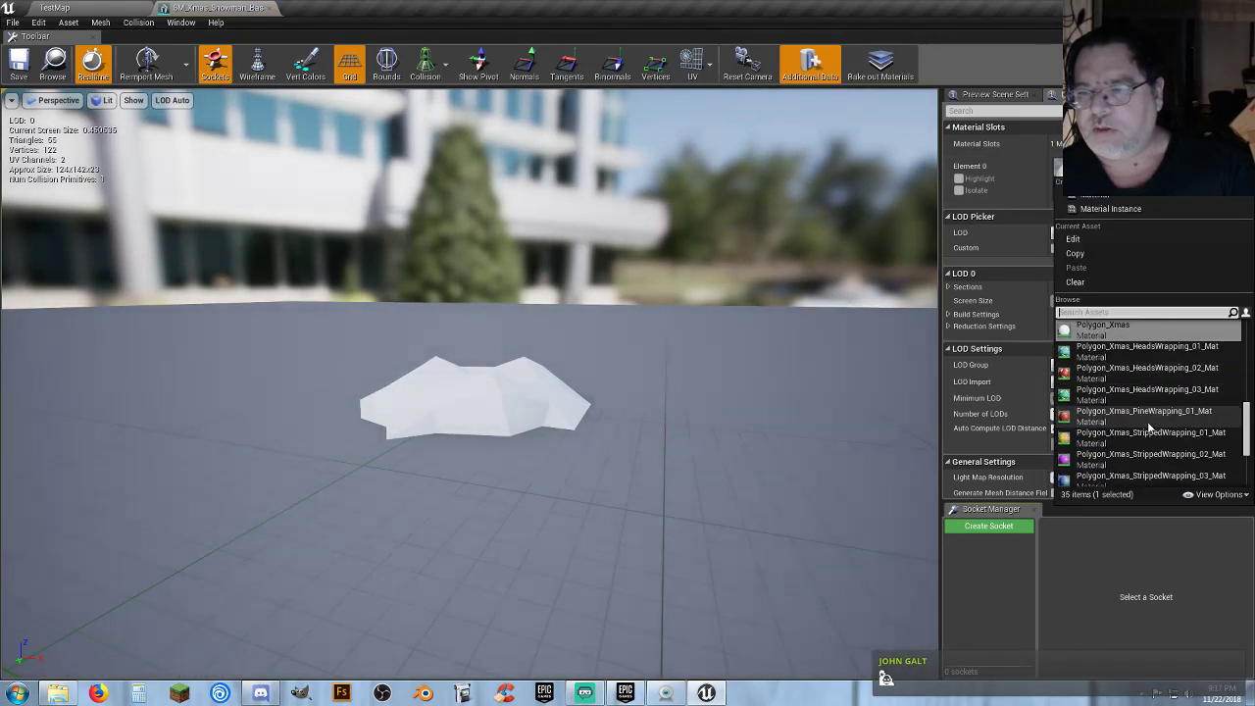
{"action": "left_click", "coordinate": [1153, 434]}
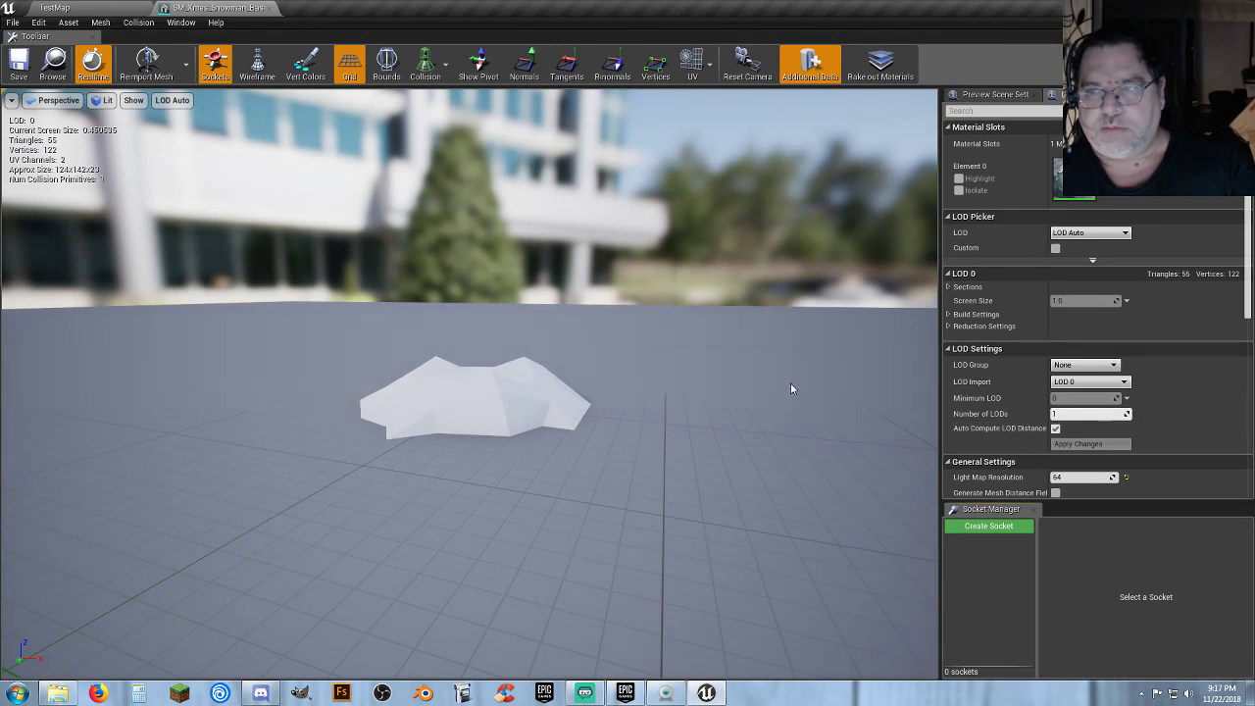
{"action": "right_click_drag", "start_coordinate": [791, 389], "coordinate": [765, 481]}
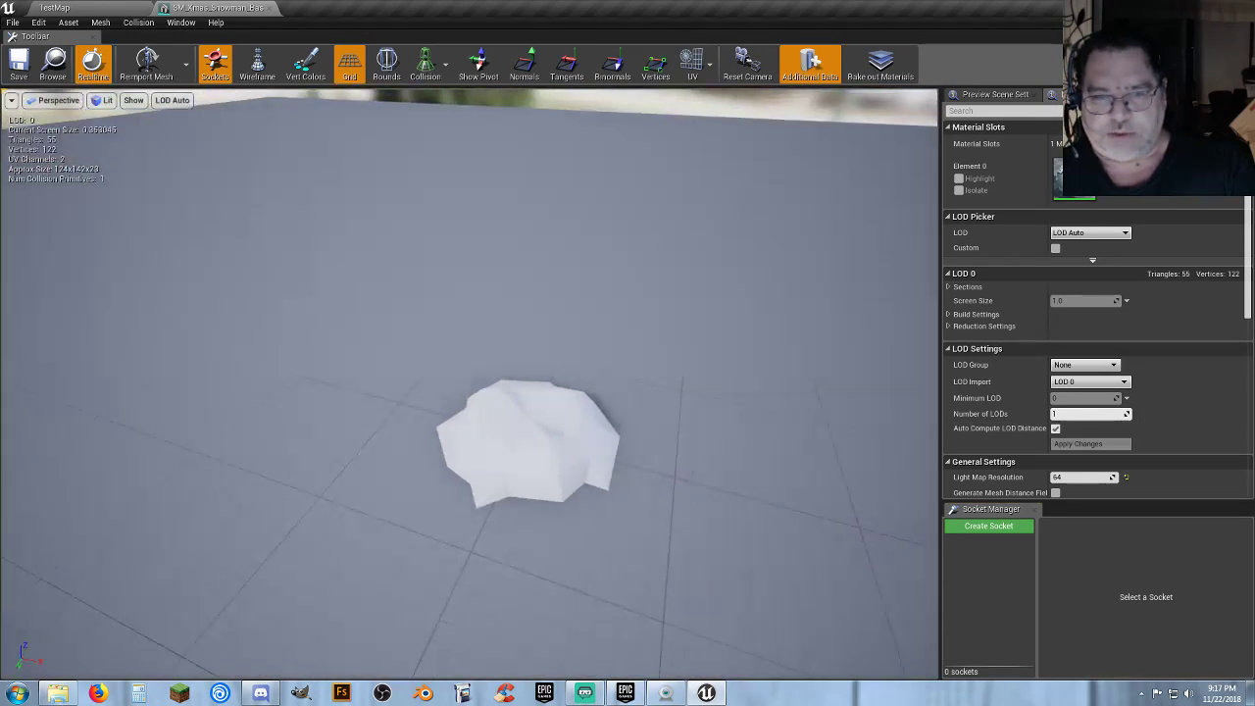
{"action": "left_click", "coordinate": [271, 8]}
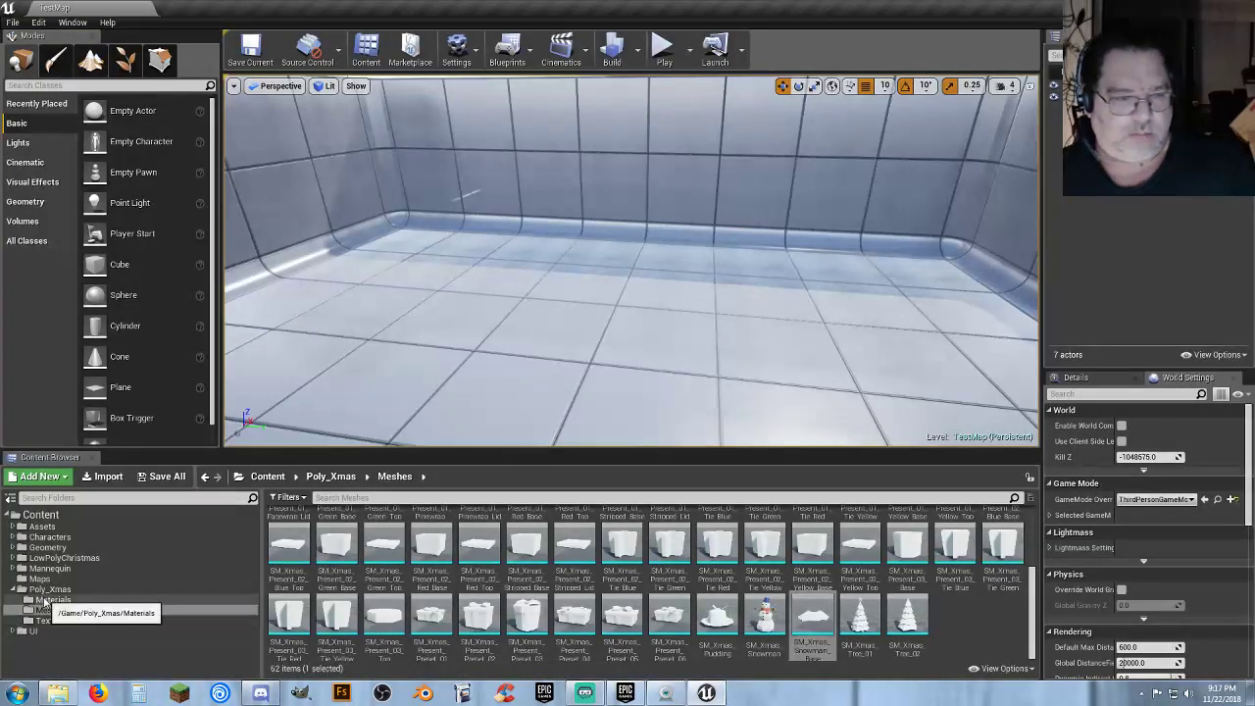
Open Polygon_Xmas_Texture_01_Mat from the Materials folder and float its editor as an enlarged window above the content browser.
{"action": "left_click", "coordinate": [44, 600]}
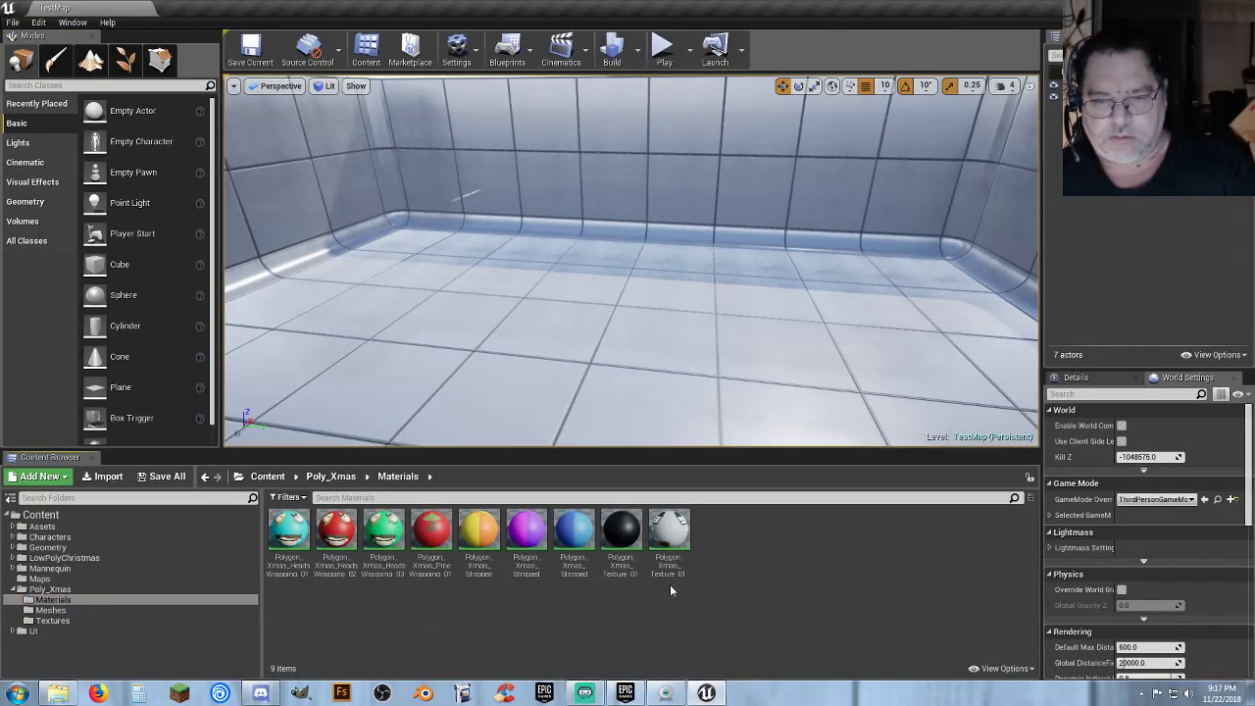
{"action": "double_click", "coordinate": [668, 534]}
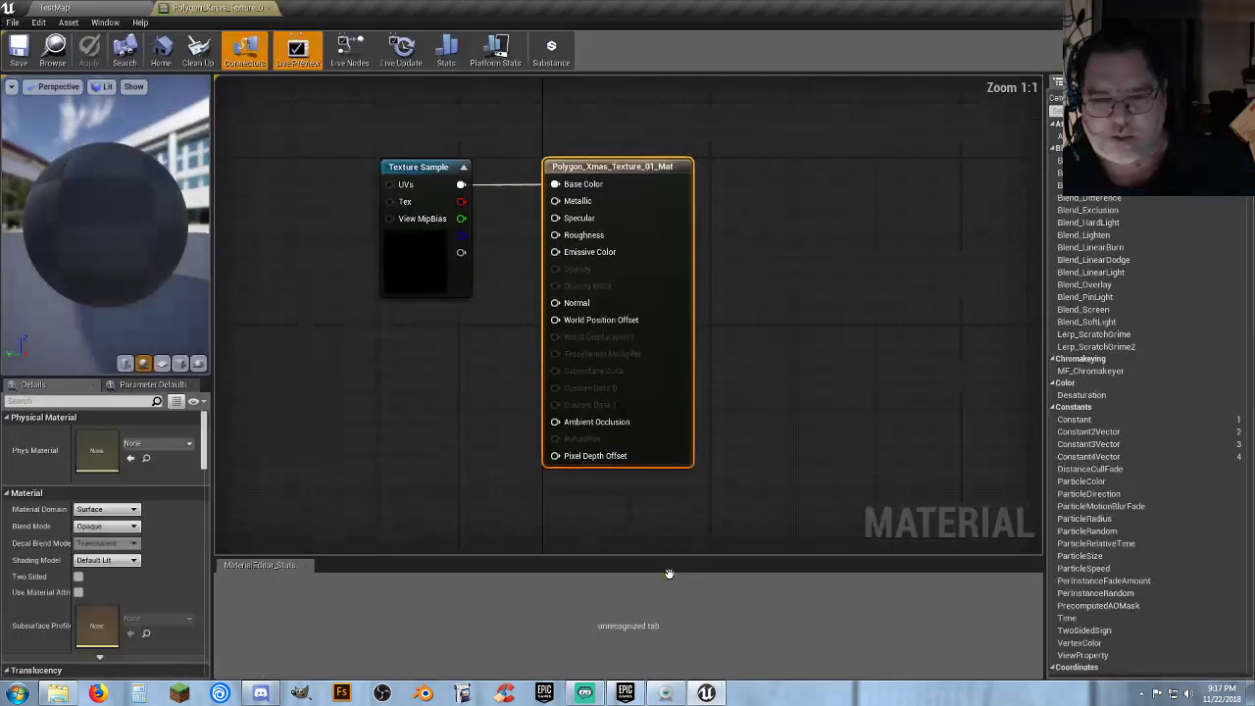
{"action": "left_click_drag", "start_coordinate": [218, 9], "coordinate": [316, 126]}
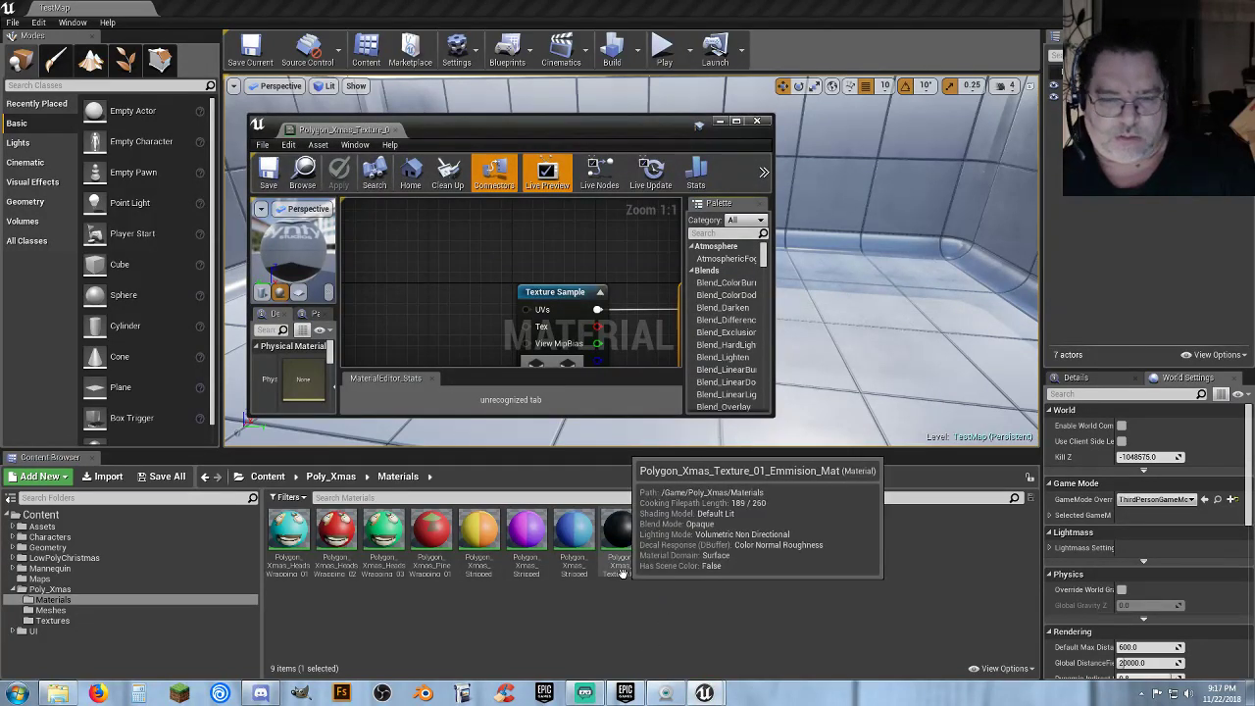
{"action": "left_click_drag", "start_coordinate": [622, 572], "coordinate": [428, 300]}
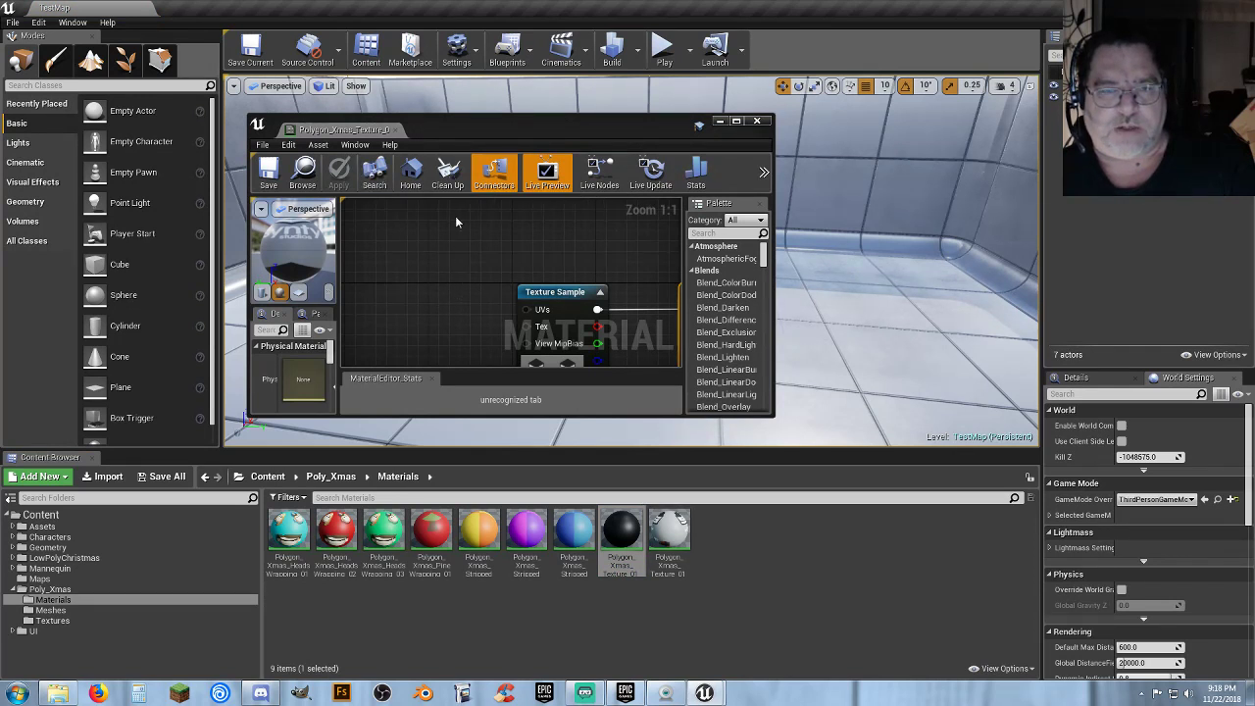
{"action": "left_click", "coordinate": [358, 131]}
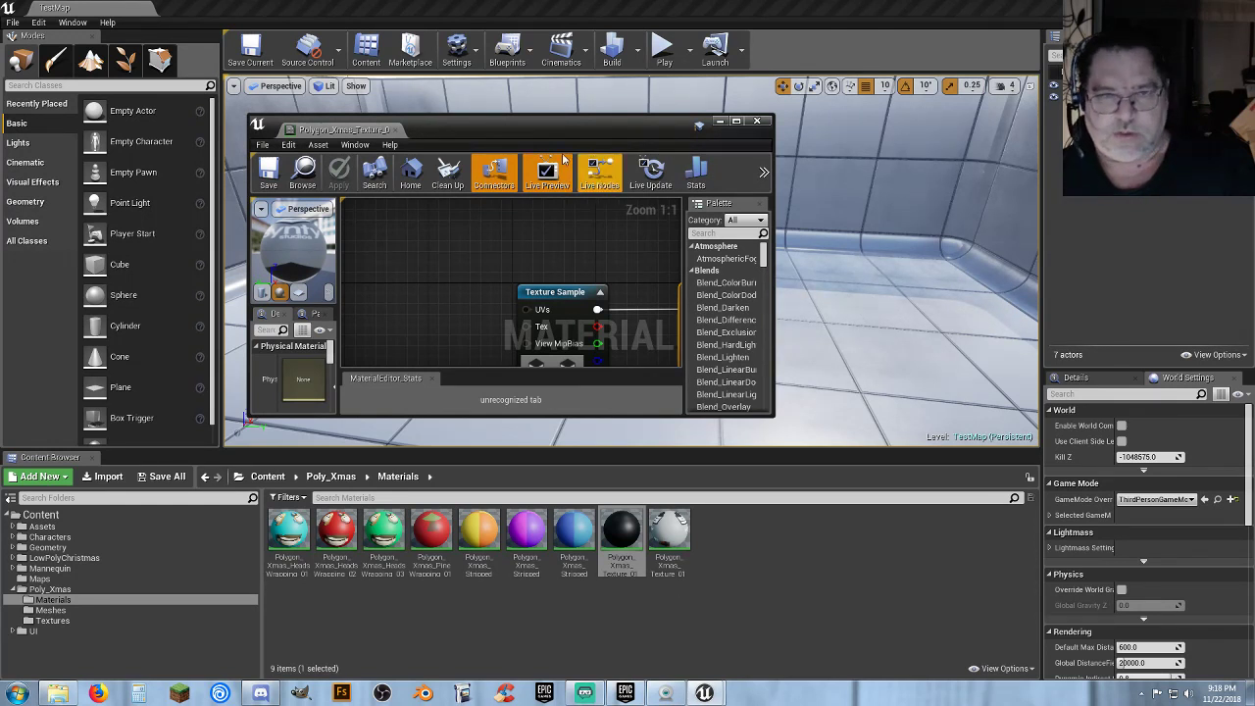
{"action": "left_click_drag", "start_coordinate": [532, 125], "coordinate": [523, 106]}
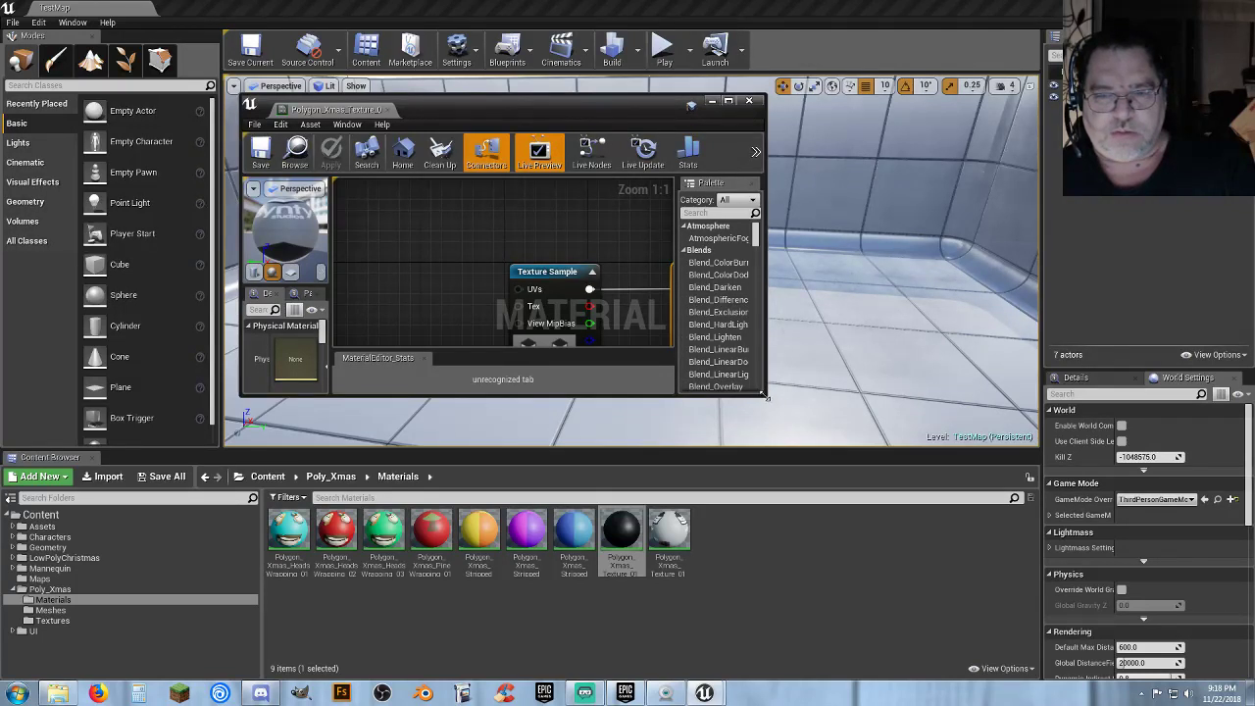
{"action": "left_click_drag", "start_coordinate": [766, 396], "coordinate": [911, 481]}
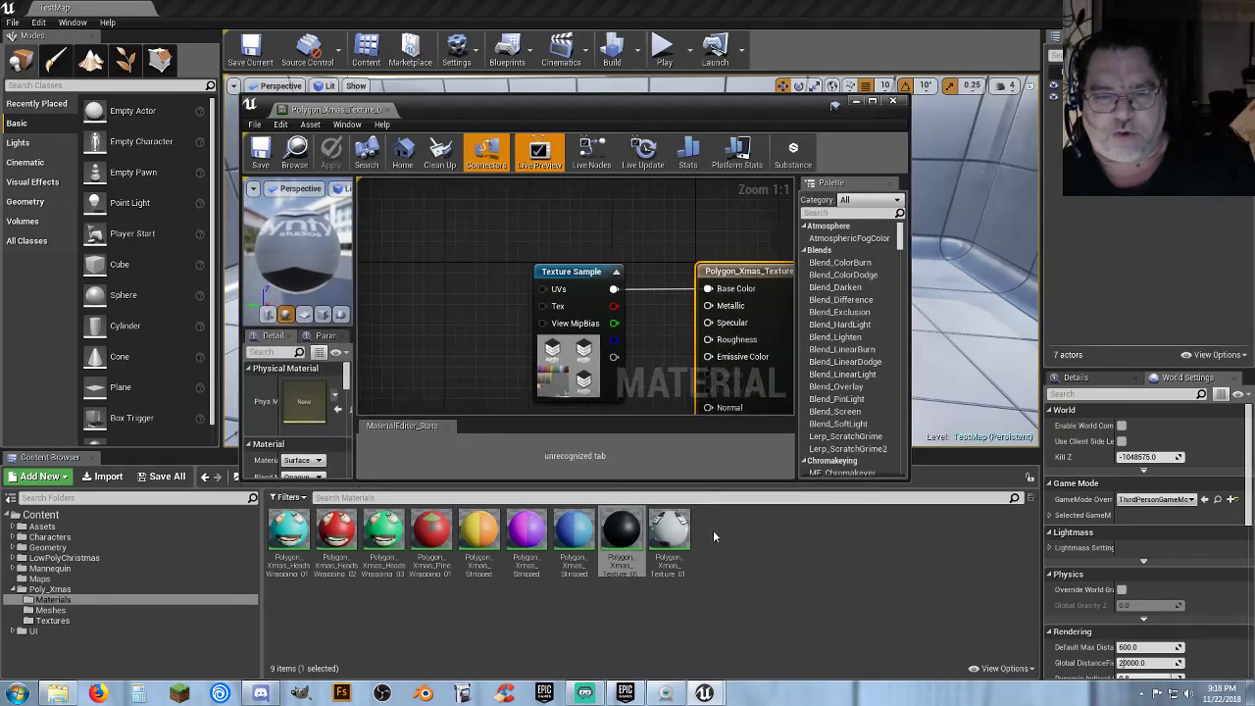
Add the Polygon_Xmas_Texture_01_Emmision texture from the Textures folder to the material graph and dock the material editor again.
{"action": "left_click_drag", "start_coordinate": [621, 531], "coordinate": [455, 292]}
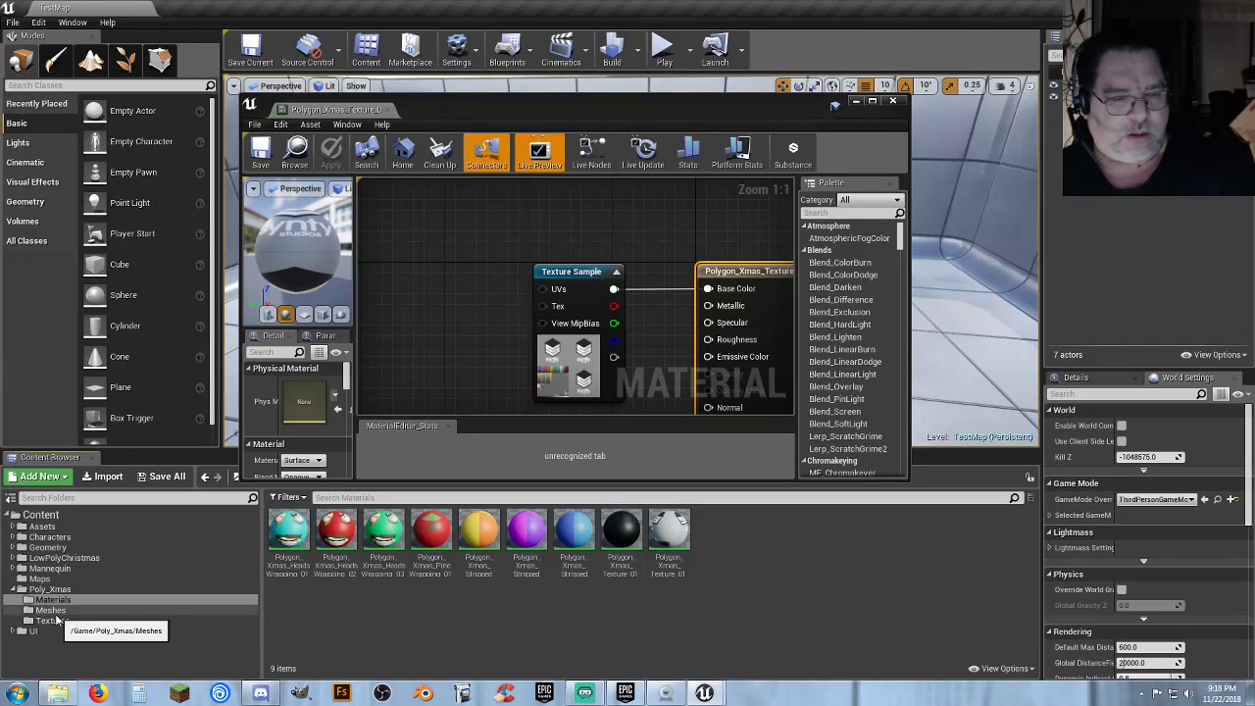
{"action": "left_click", "coordinate": [136, 620]}
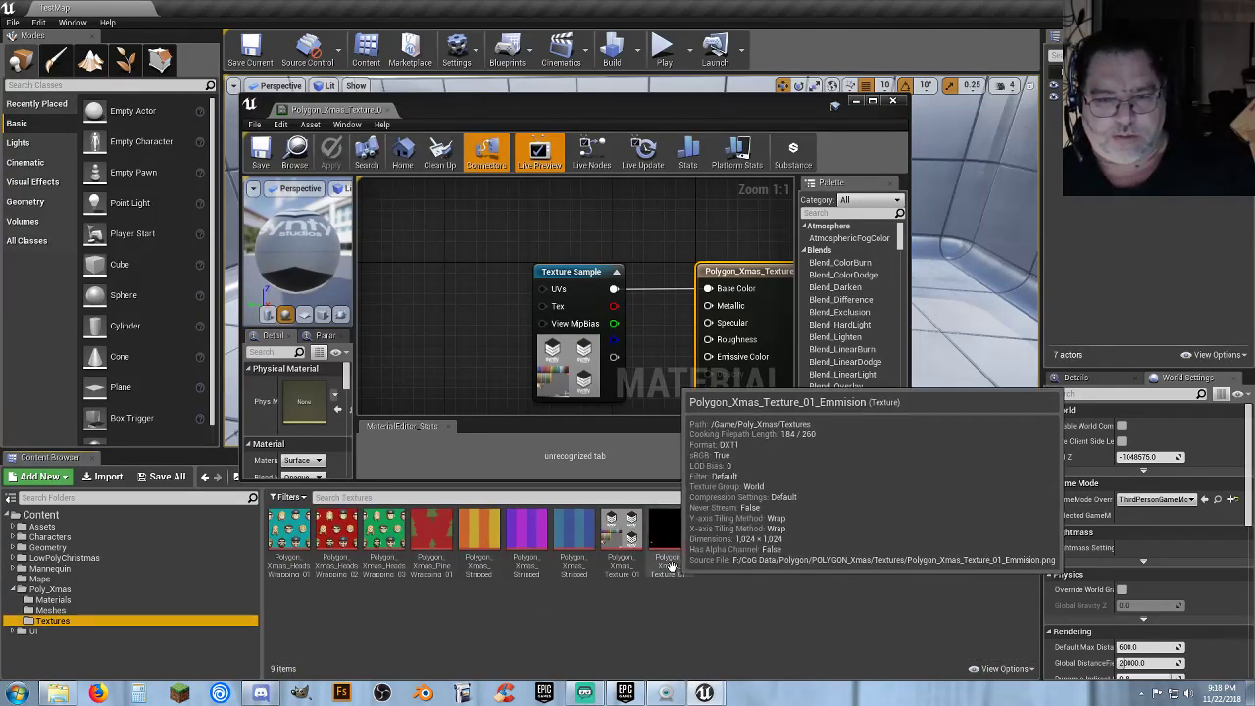
{"action": "left_click_drag", "start_coordinate": [670, 534], "coordinate": [456, 314]}
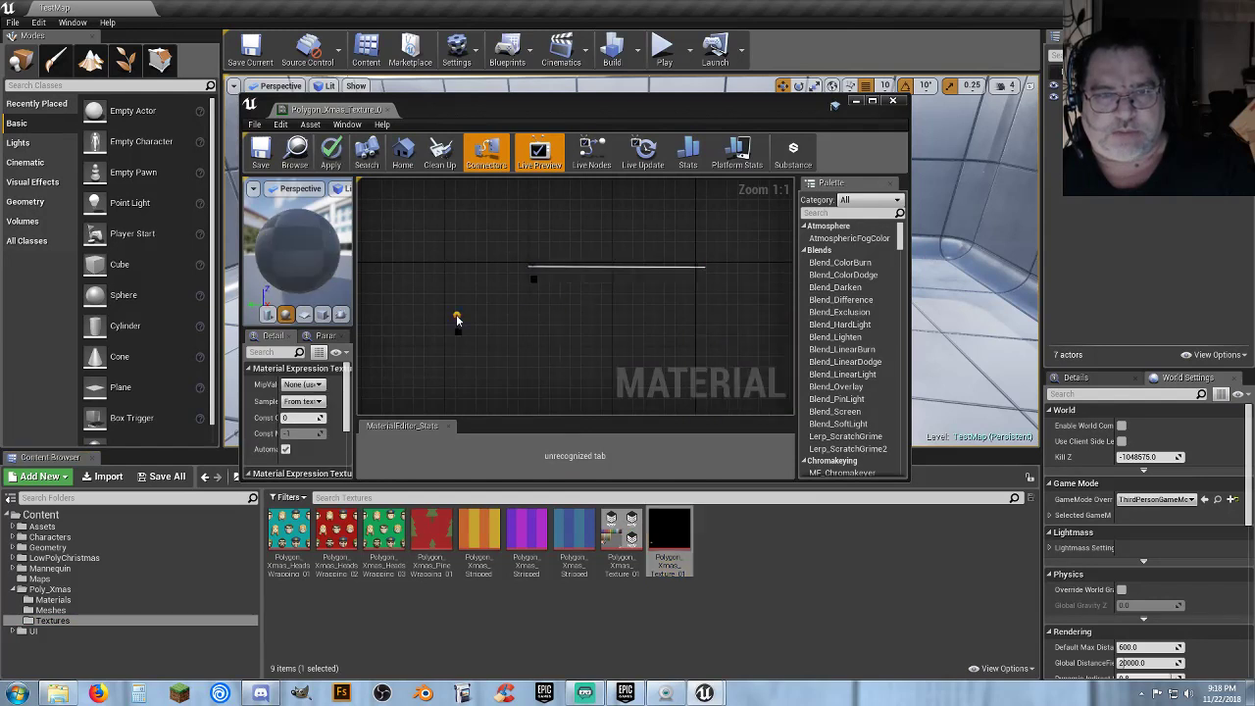
{"action": "left_click", "coordinate": [344, 112]}
{"action": "double_click", "coordinate": [344, 110]}
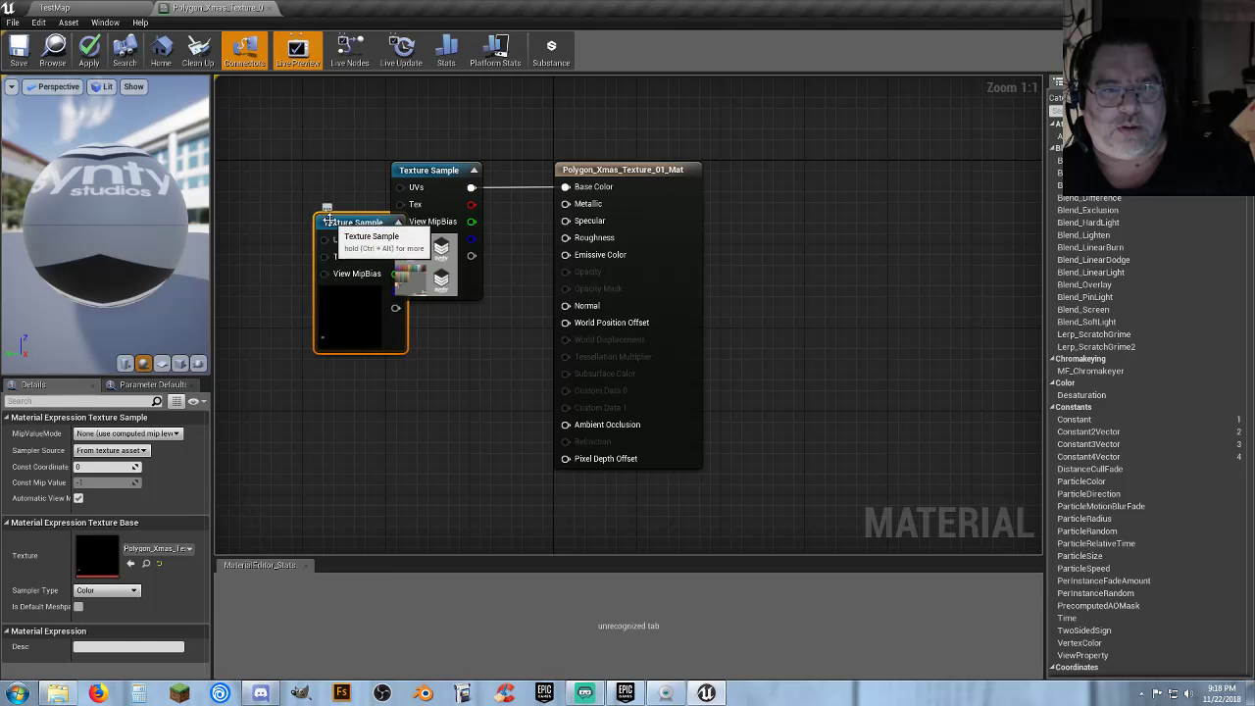
Place the emission Texture Sample below the first one, connect it to Emissive Color, then save and close the material.
{"action": "left_click_drag", "start_coordinate": [326, 216], "coordinate": [398, 321]}
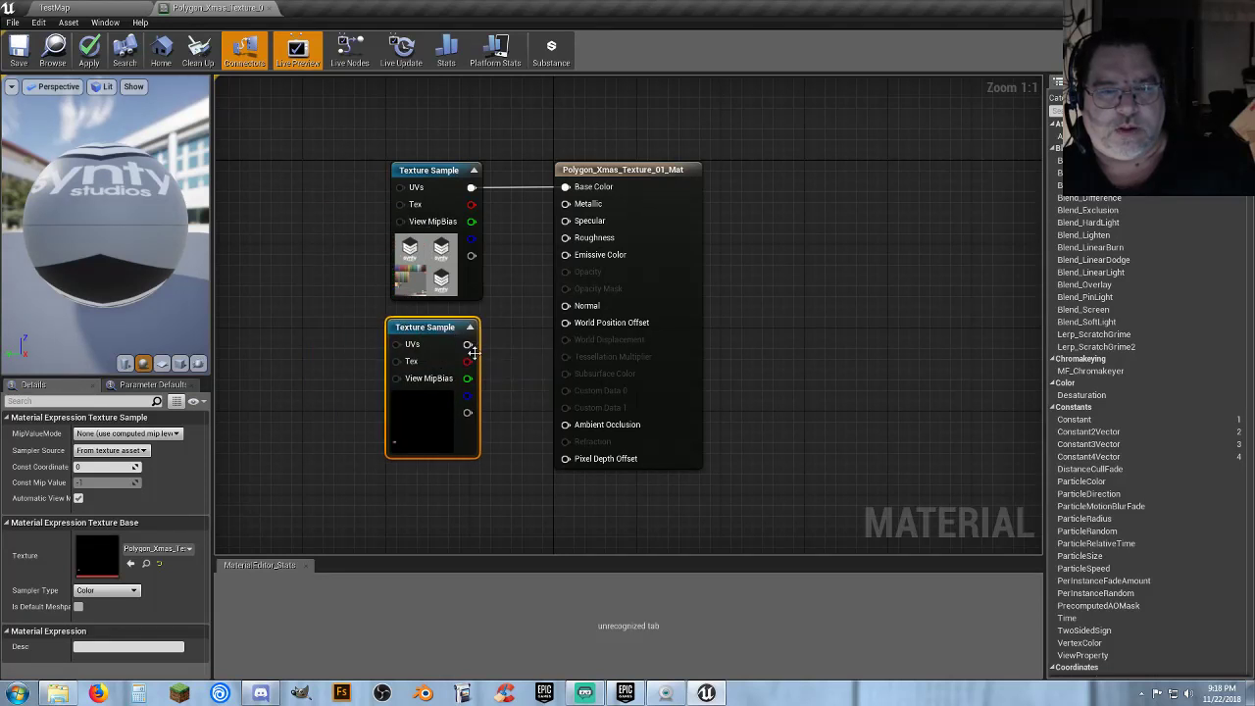
{"action": "left_click_drag", "start_coordinate": [468, 344], "coordinate": [544, 323]}
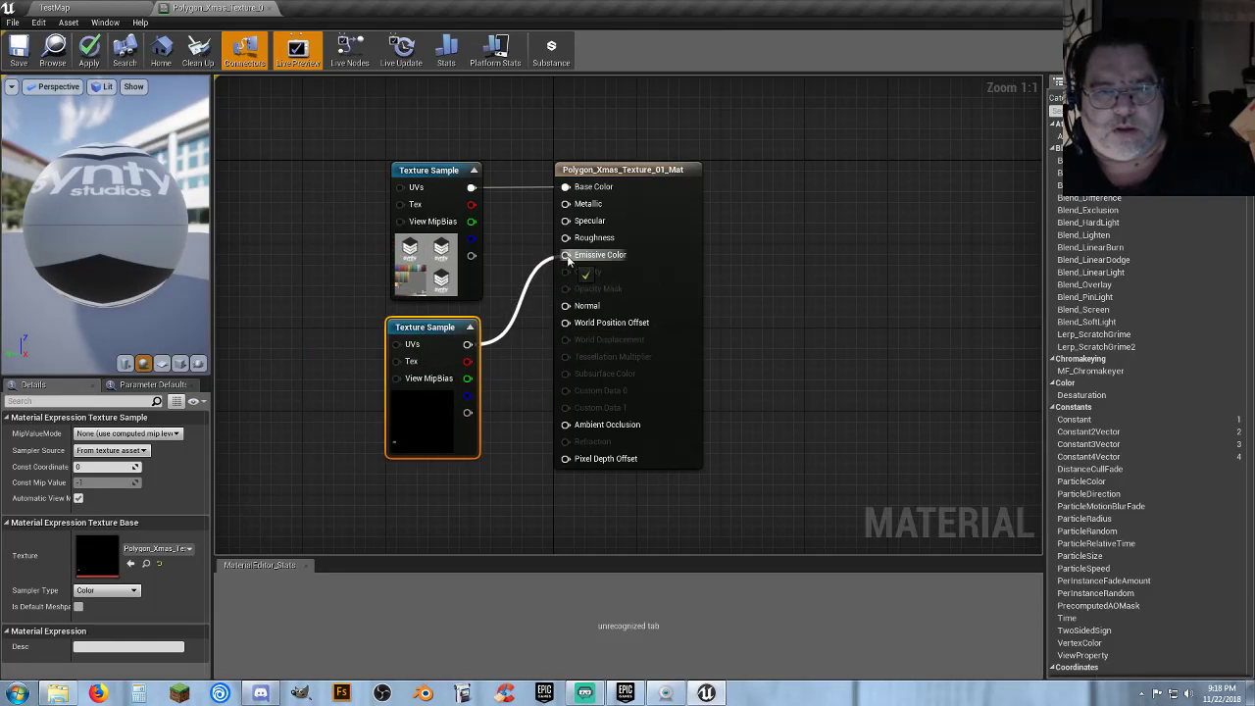
{"action": "left_click_drag", "start_coordinate": [568, 259], "coordinate": [565, 255]}
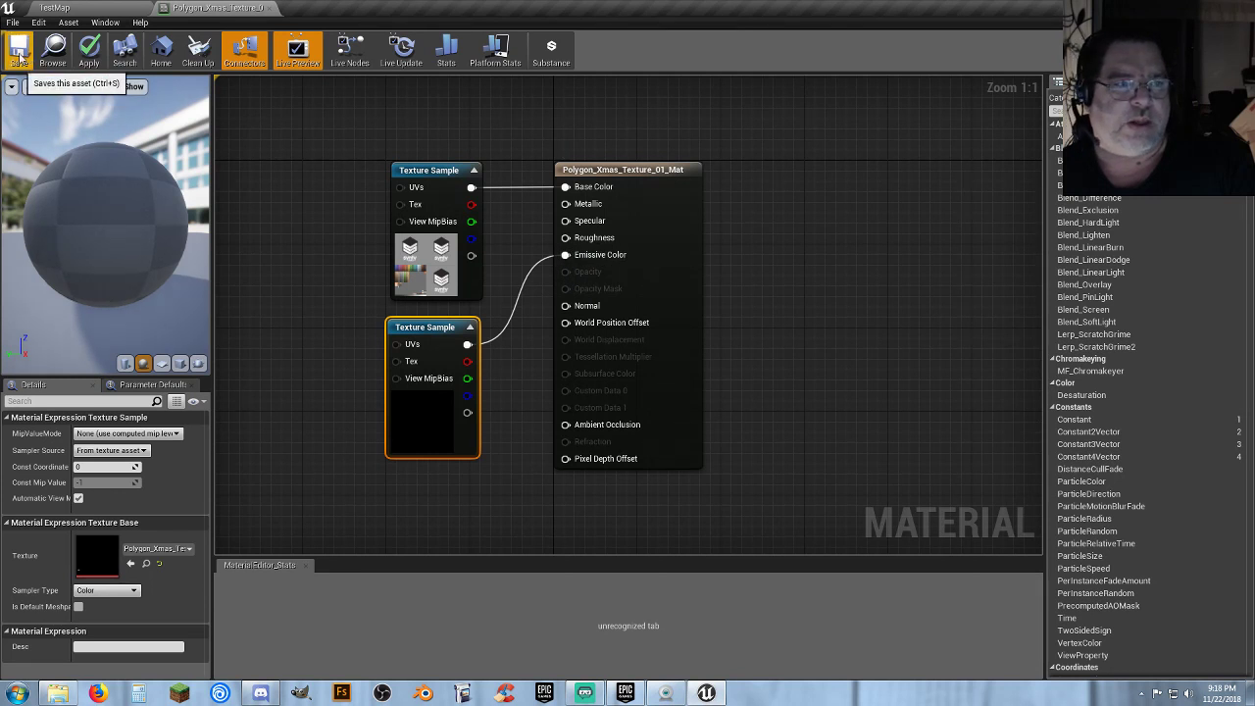
{"action": "key", "text": "ctrl+s"}
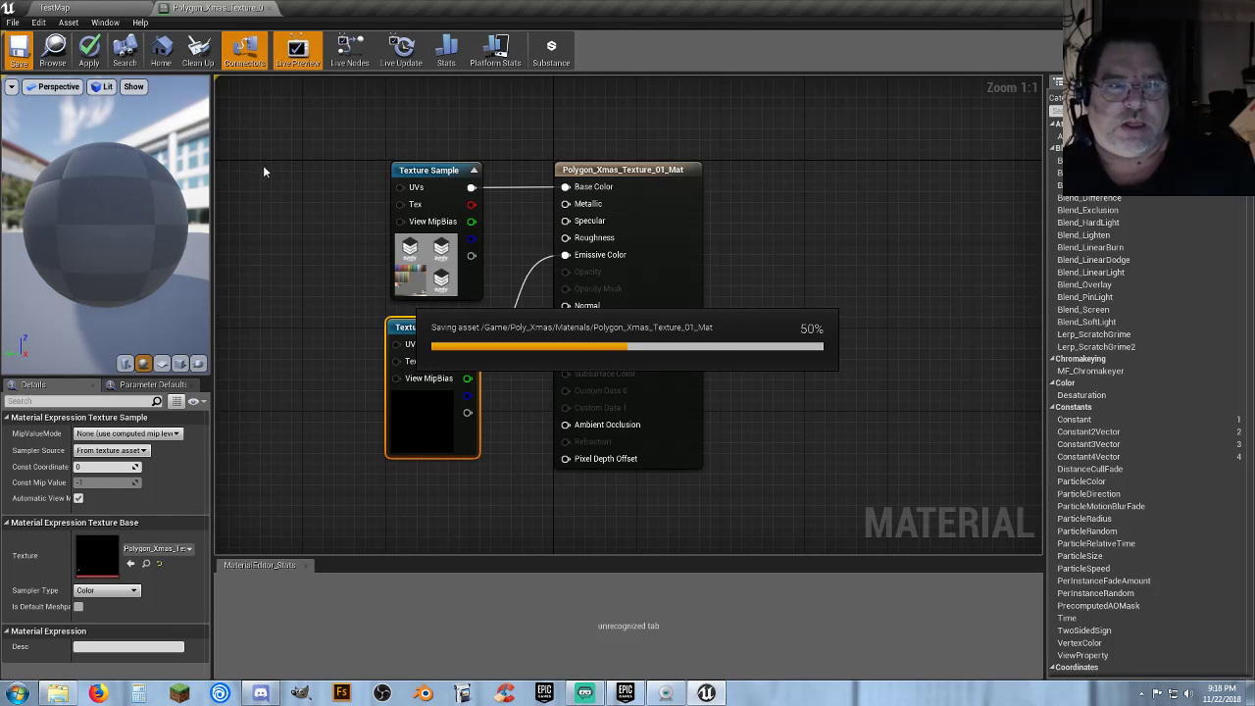
{"action": "left_click", "coordinate": [269, 9]}
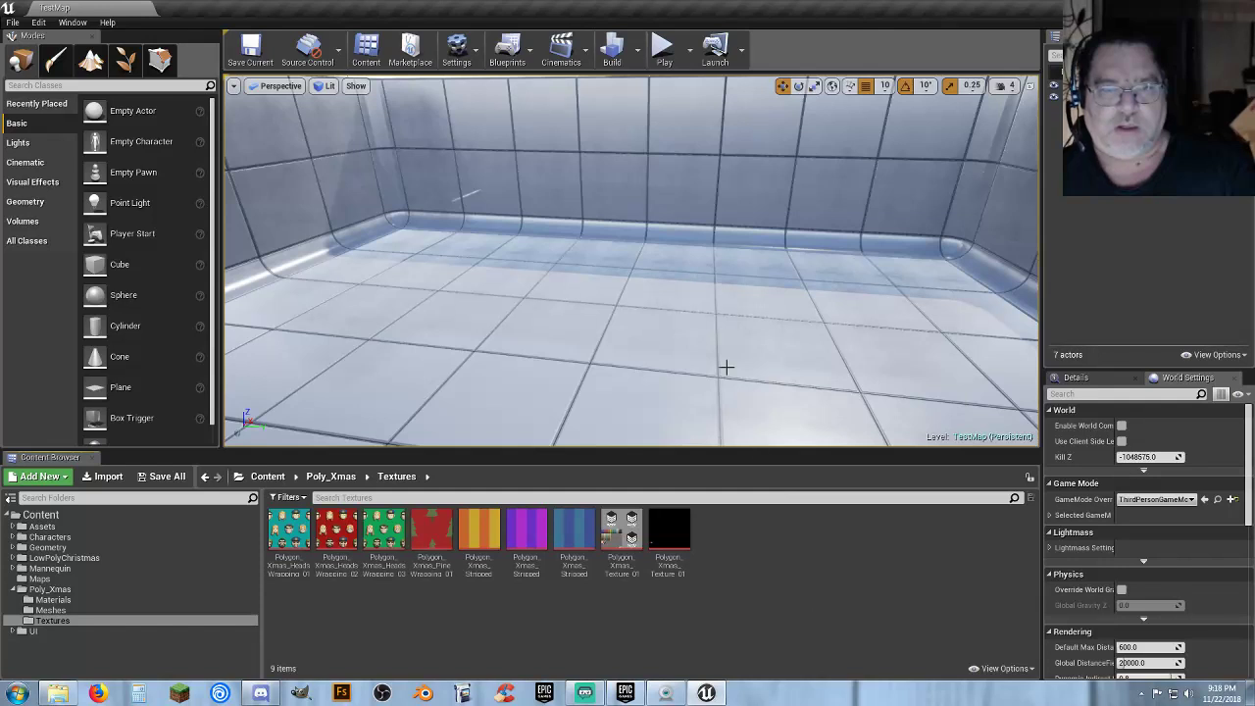
Open the Poly_Xmas Meshes folder at the snowman meshes and frame a corner of the room in the level viewport.
{"action": "left_click", "coordinate": [94, 609]}
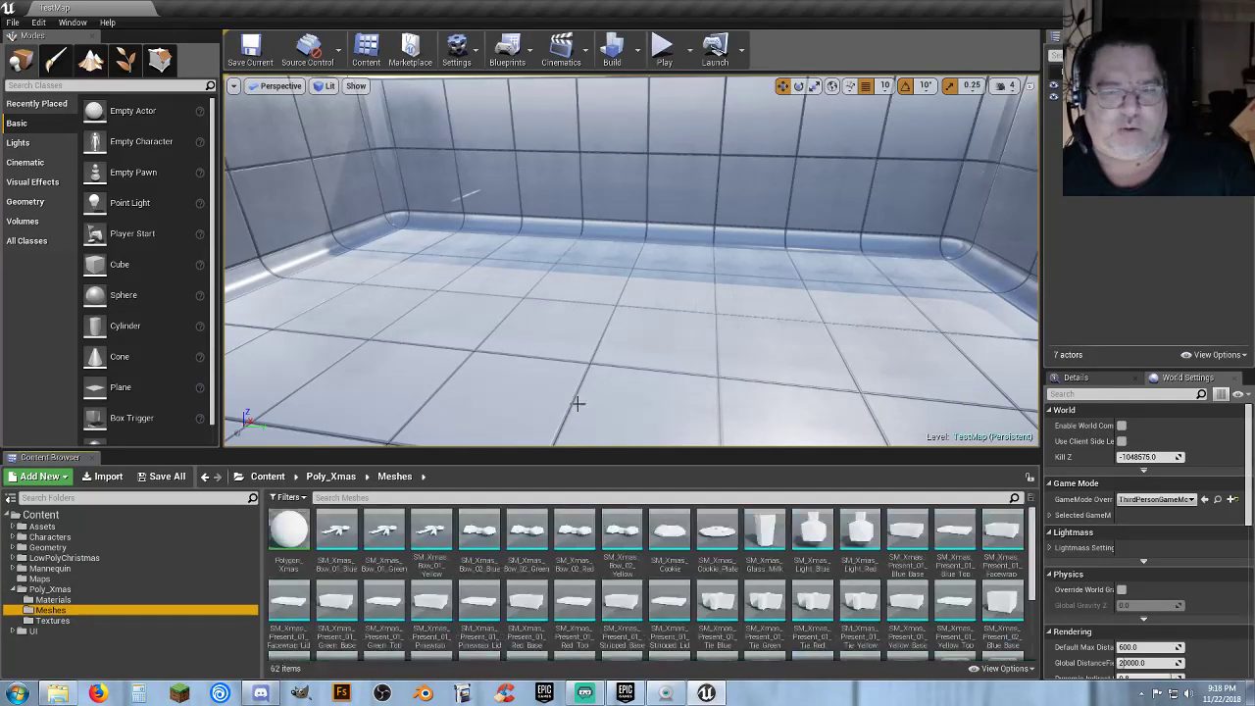
{"action": "scroll", "coordinate": [768, 539], "scroll_direction": "down", "scroll_amount": 3}
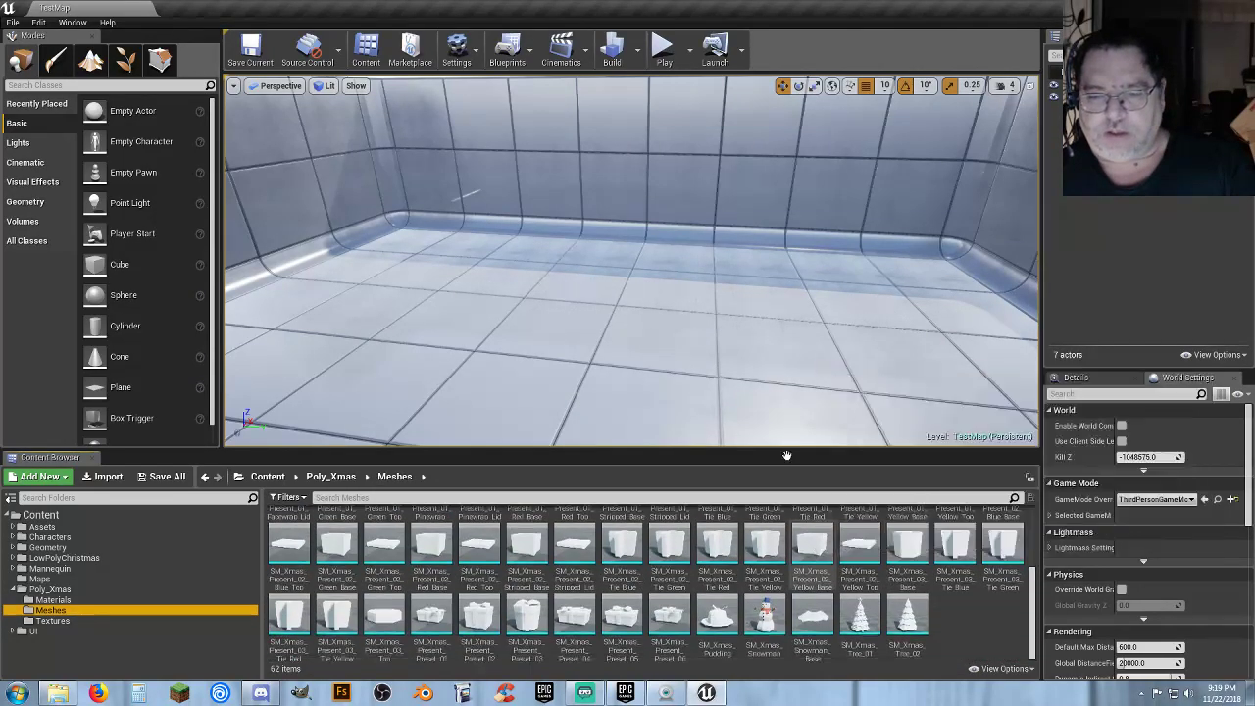
{"action": "right_click_drag", "start_coordinate": [765, 392], "coordinate": [628, 382]}
{"action": "key", "text": "w"}
{"action": "right_click_drag", "start_coordinate": [671, 440], "coordinate": [657, 441]}
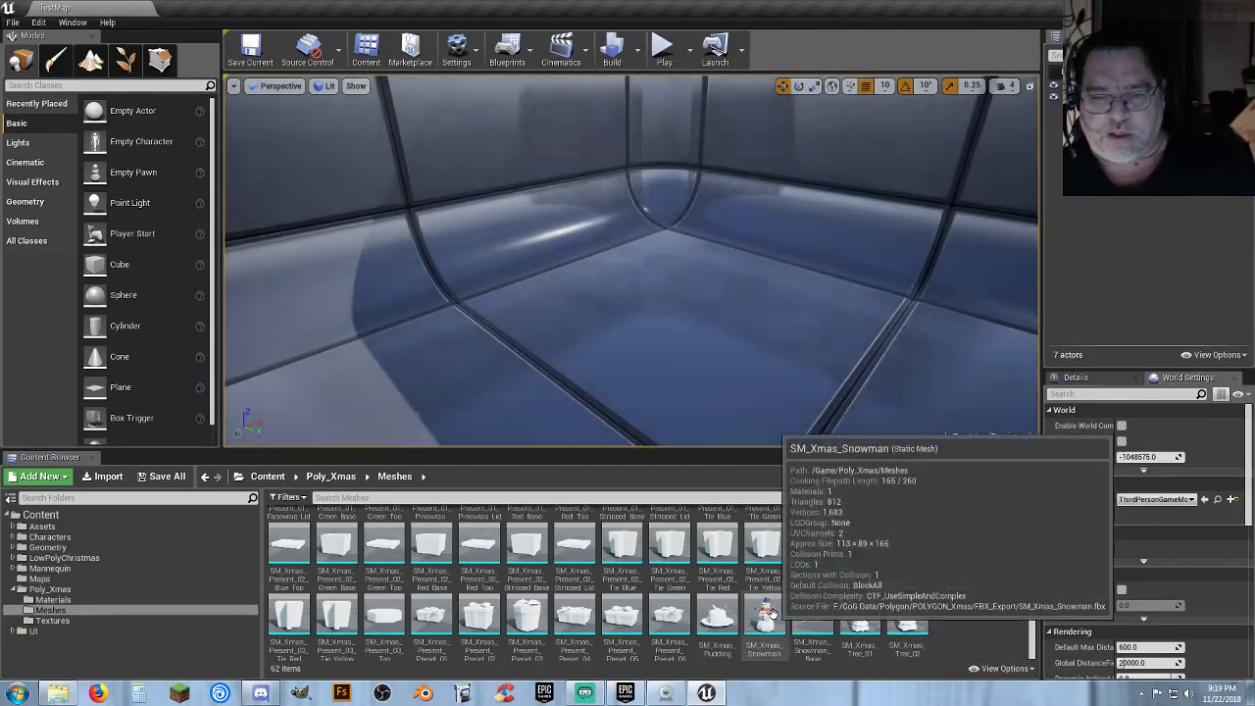
{"action": "left_click_drag", "start_coordinate": [765, 616], "coordinate": [696, 317]}
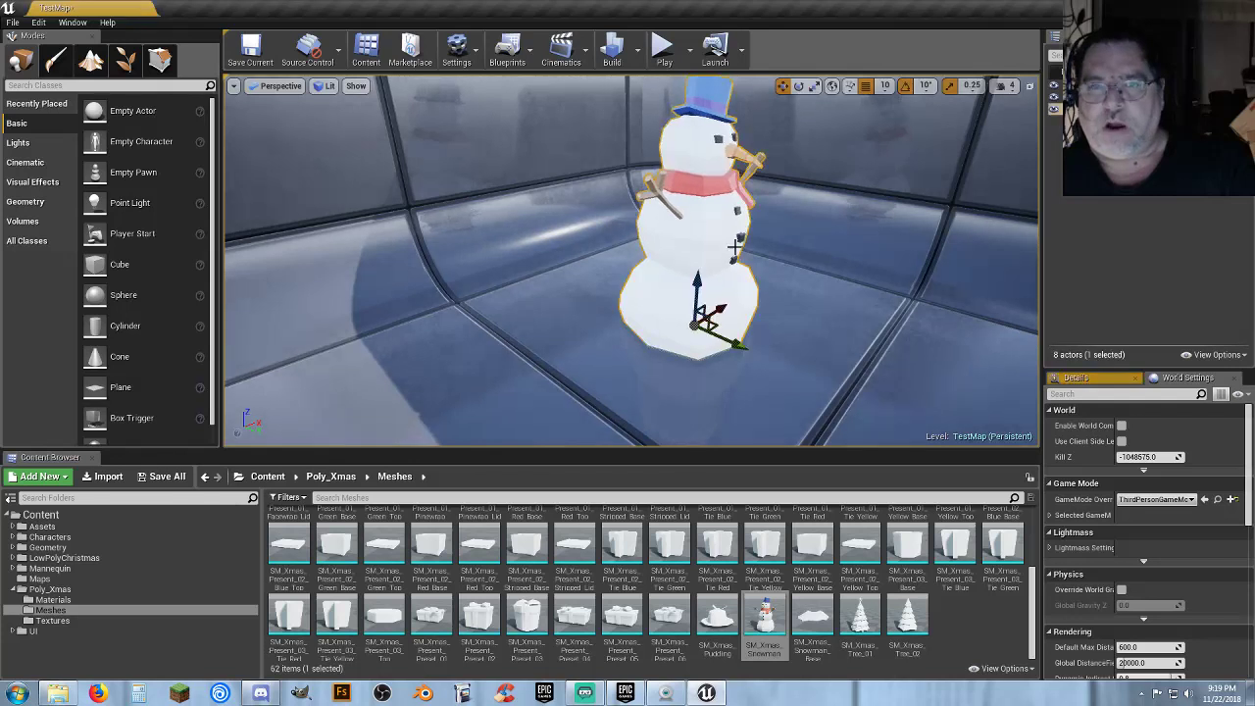
{"action": "left_click", "coordinate": [798, 86]}
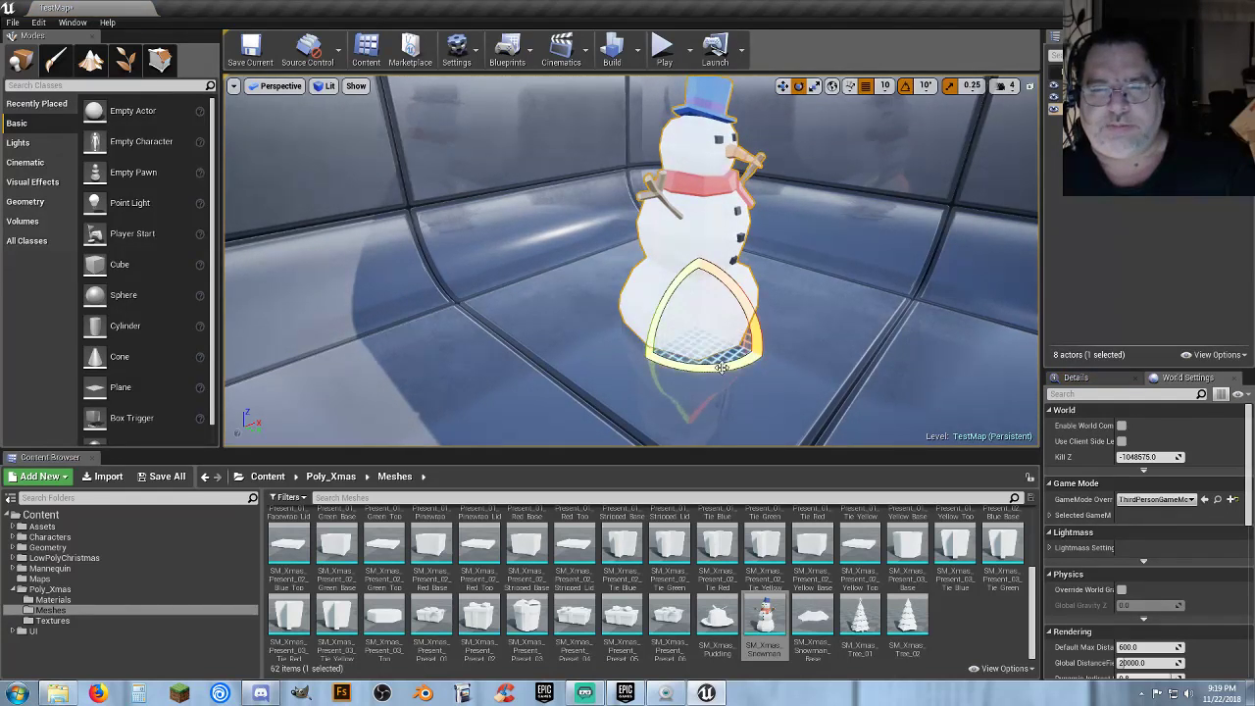
{"action": "left_click_drag", "start_coordinate": [722, 368], "coordinate": [883, 392]}
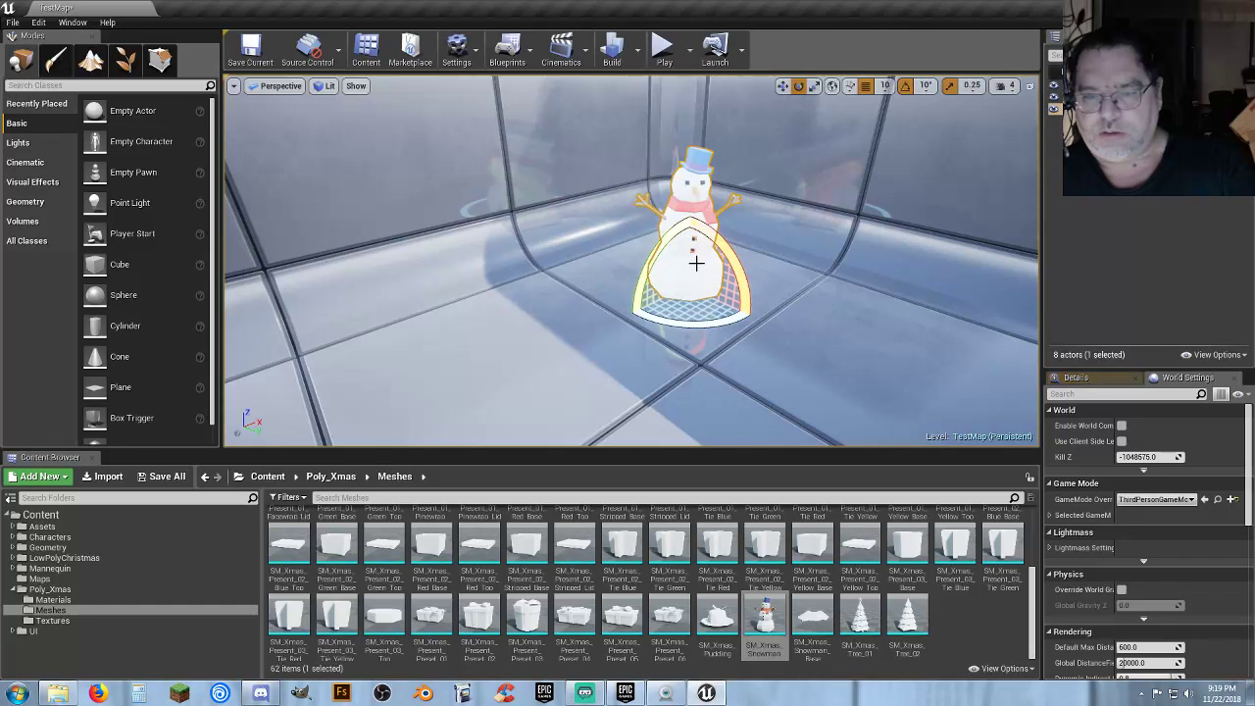
{"action": "key", "text": "Delete"}
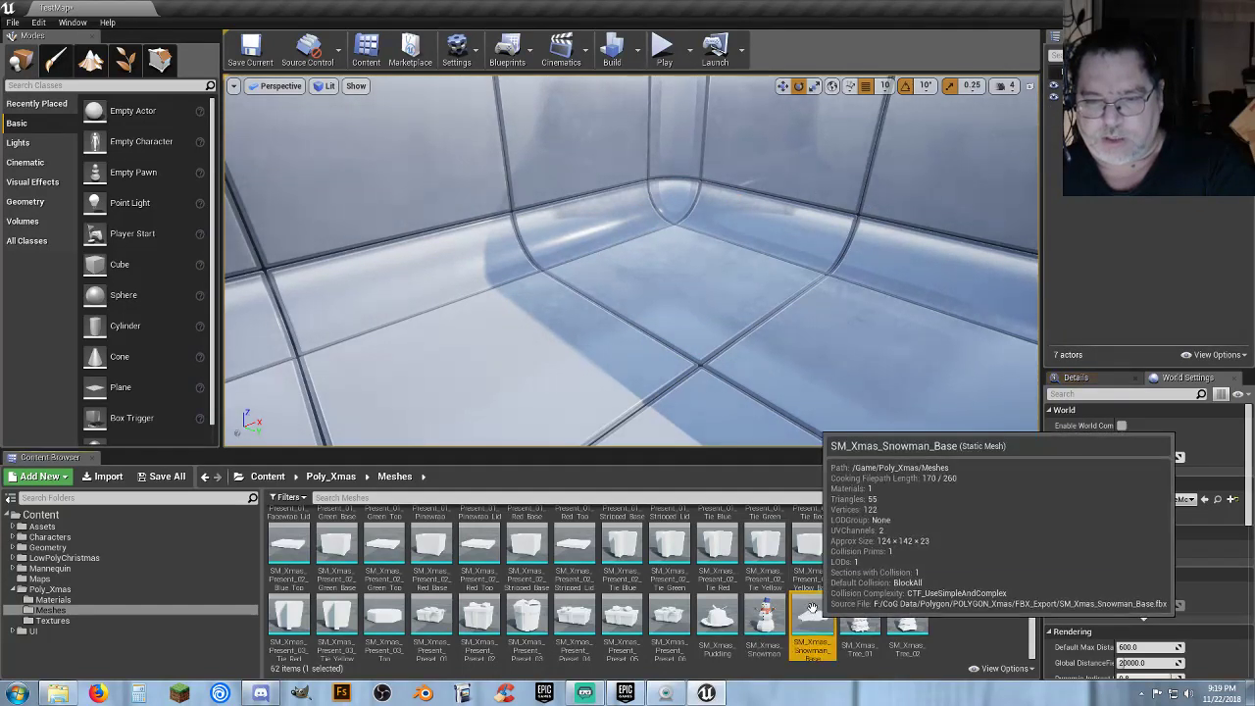
Place SM_Xmas_Snowman_Base in the room's corner and set SM_Xmas_Snowman on top of it.
{"action": "left_click_drag", "start_coordinate": [811, 616], "coordinate": [683, 277]}
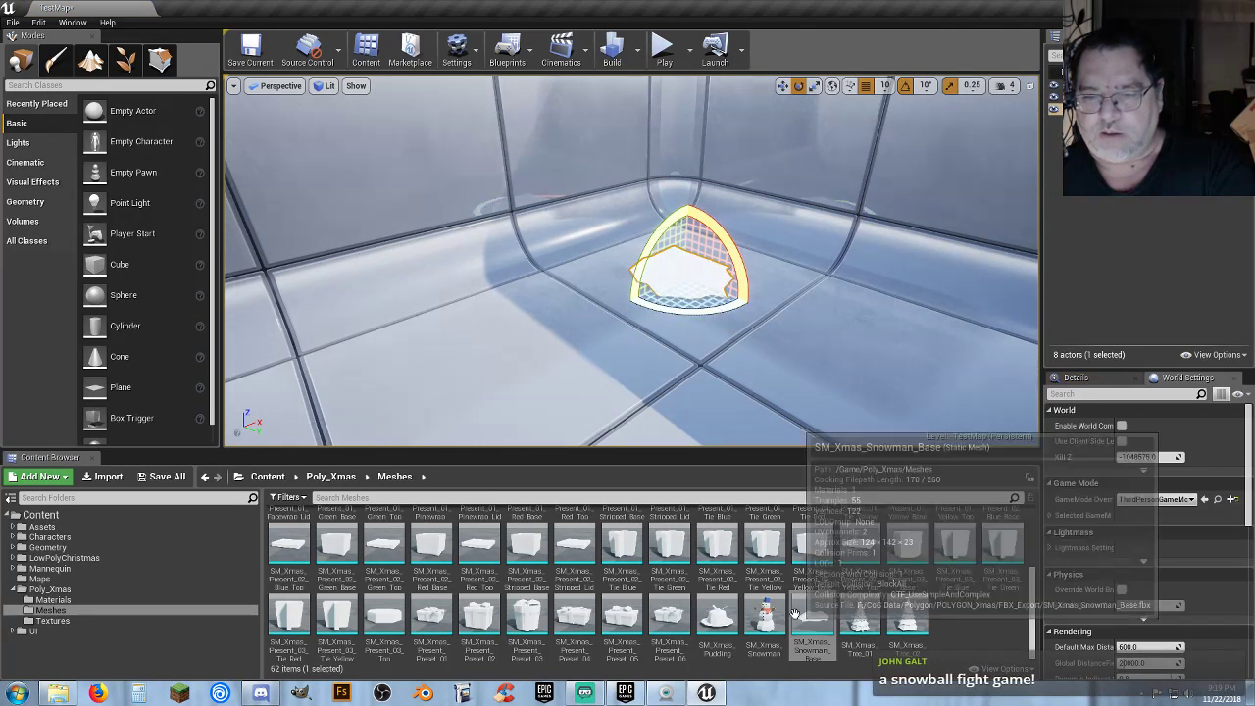
{"action": "left_click_drag", "start_coordinate": [764, 616], "coordinate": [694, 272]}
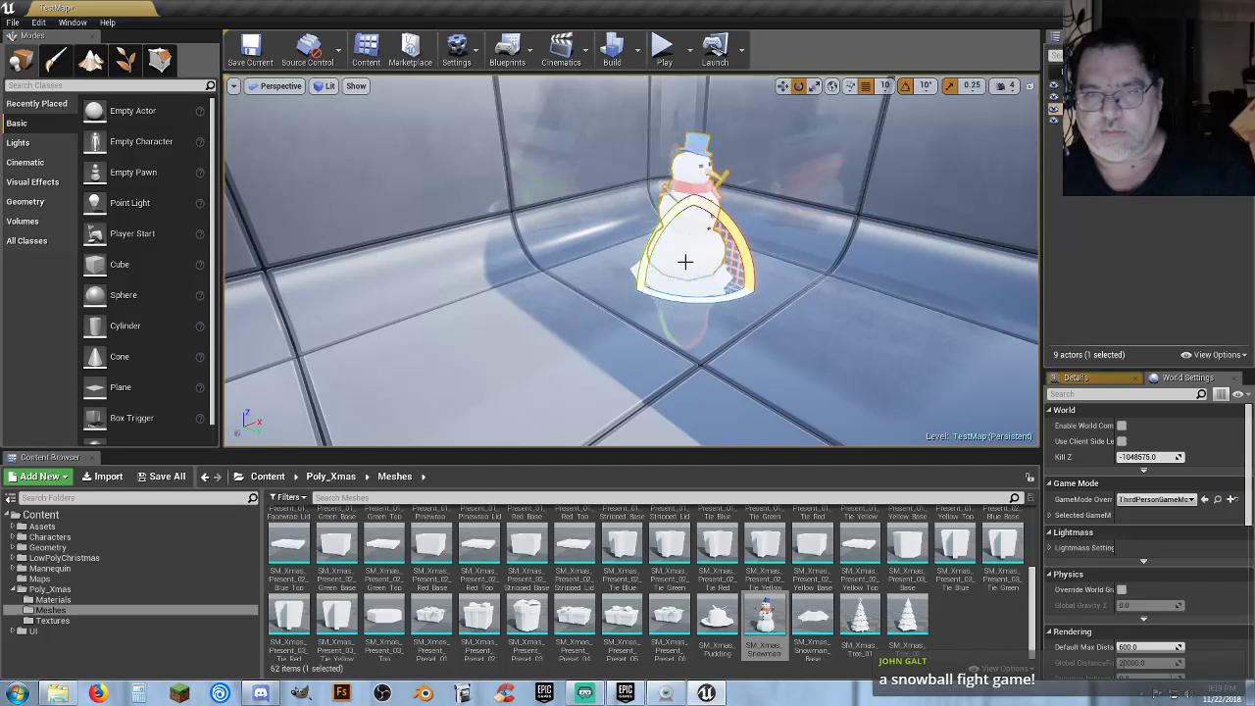
Play the level and run the character up to and around the snowman to examine it in game.
{"action": "left_click", "coordinate": [663, 46]}
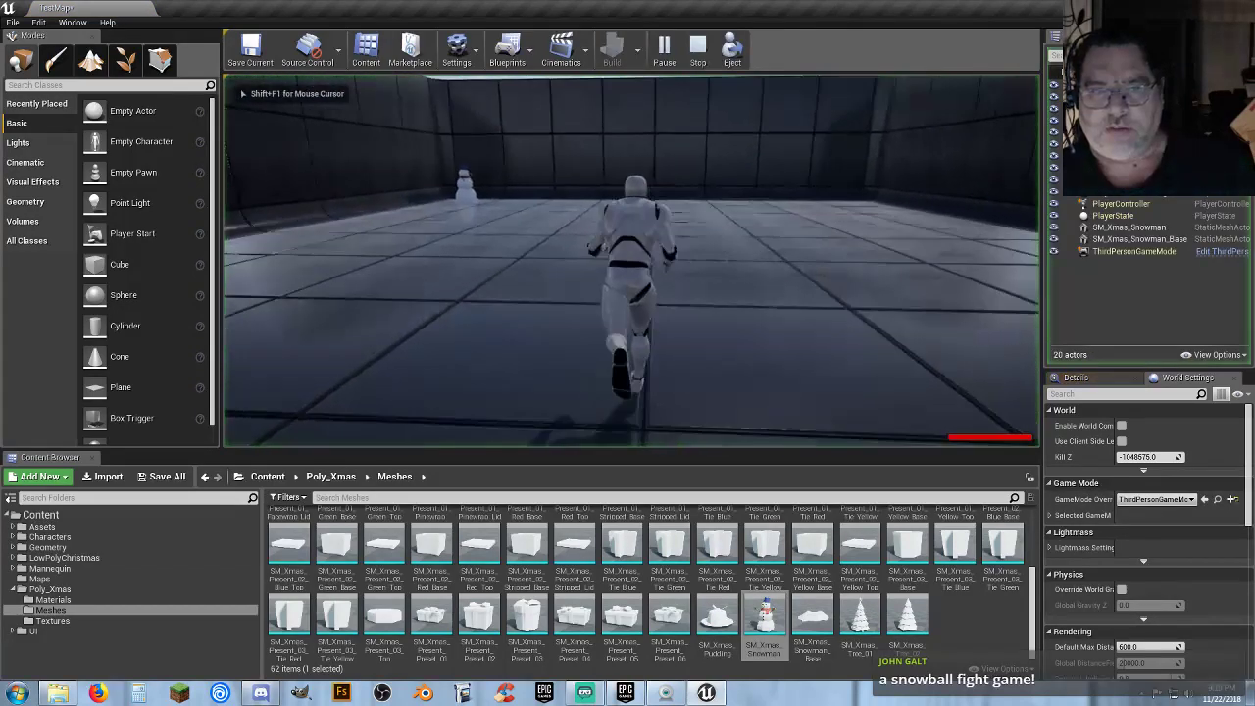
{"action": "key", "text": "w"}
{"action": "key", "text": "d"}
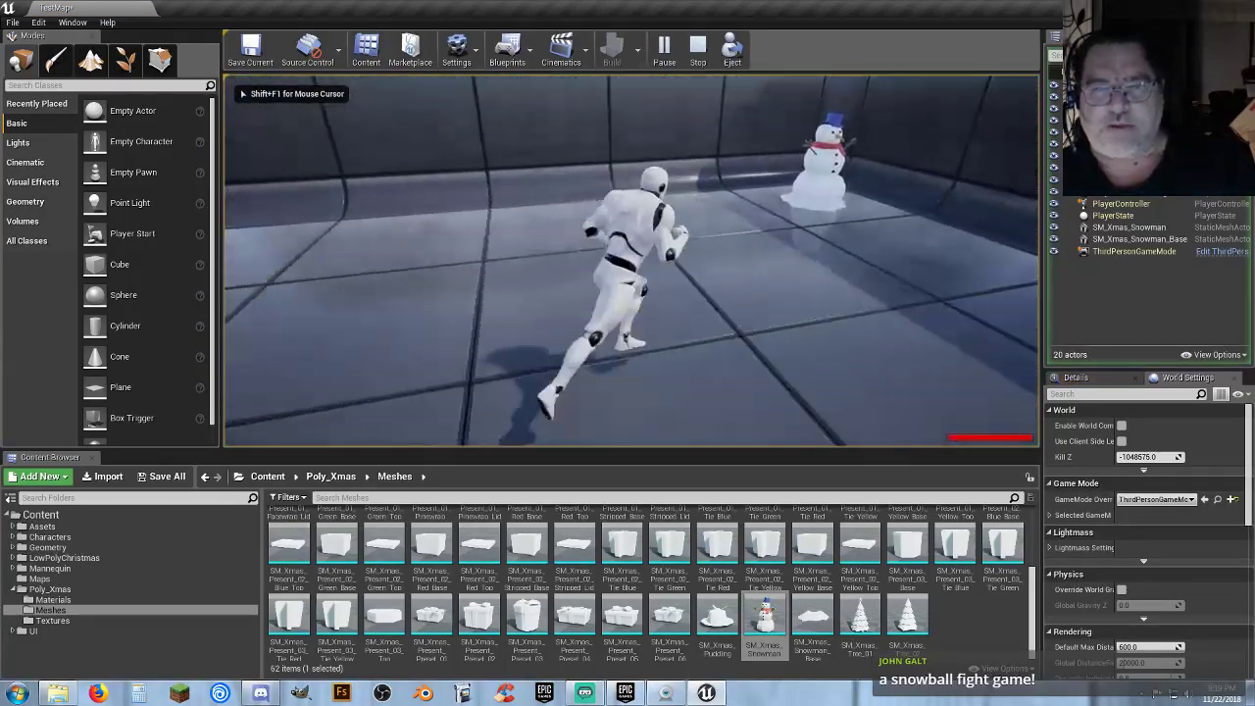
{"action": "key", "text": "w"}
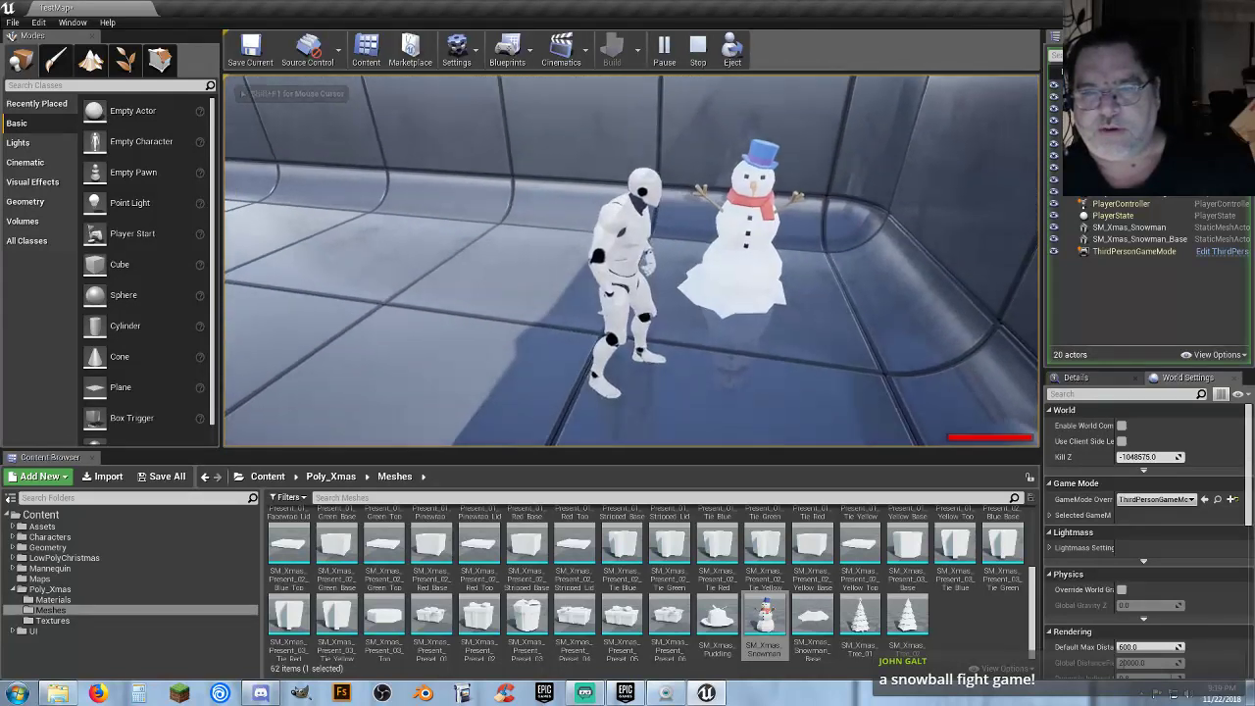
{"action": "key", "text": "a"}
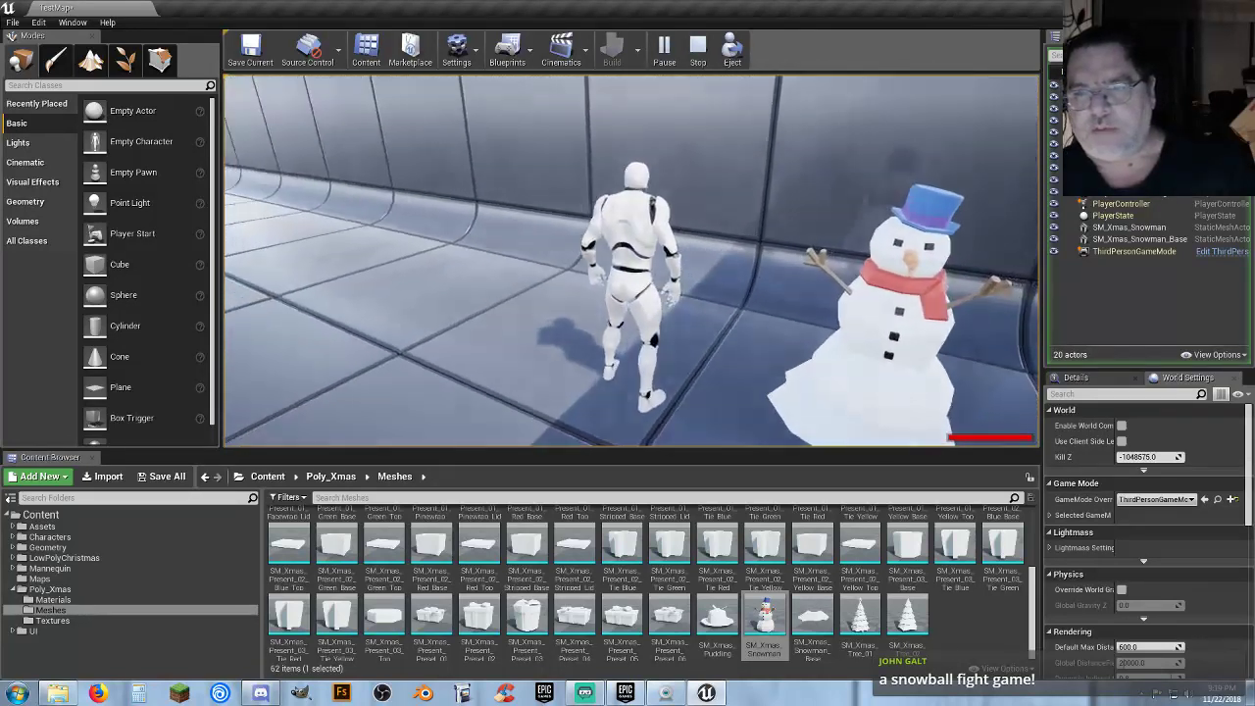
{"action": "key", "text": "d"}
{"action": "key", "text": "s"}
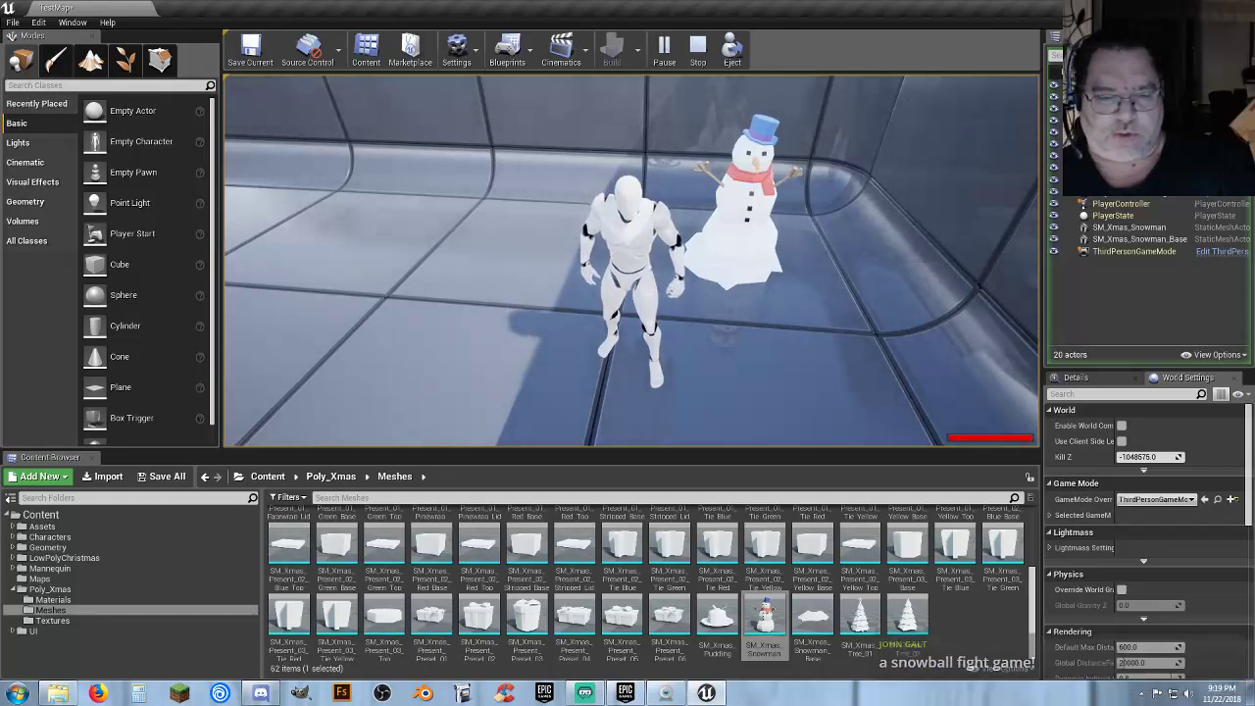
{"action": "key", "text": "s"}
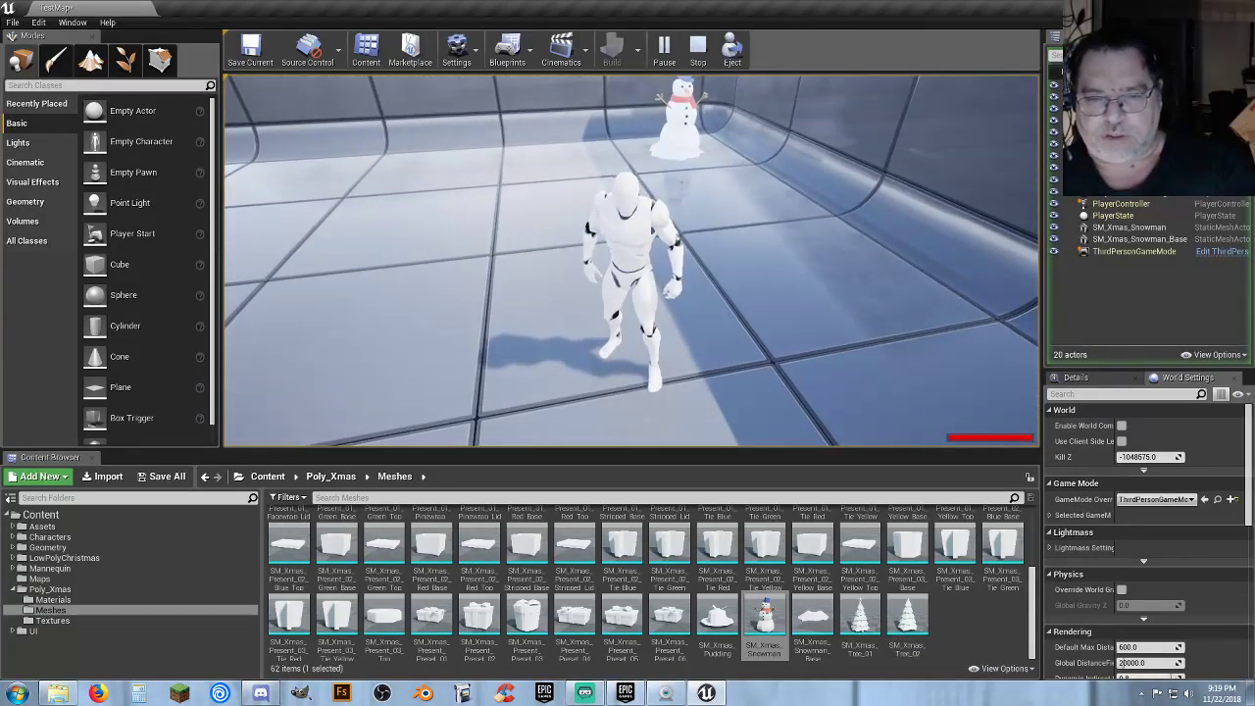
Stop the play test and inspect the snowman in the corner of the level.
{"action": "key", "text": "s"}
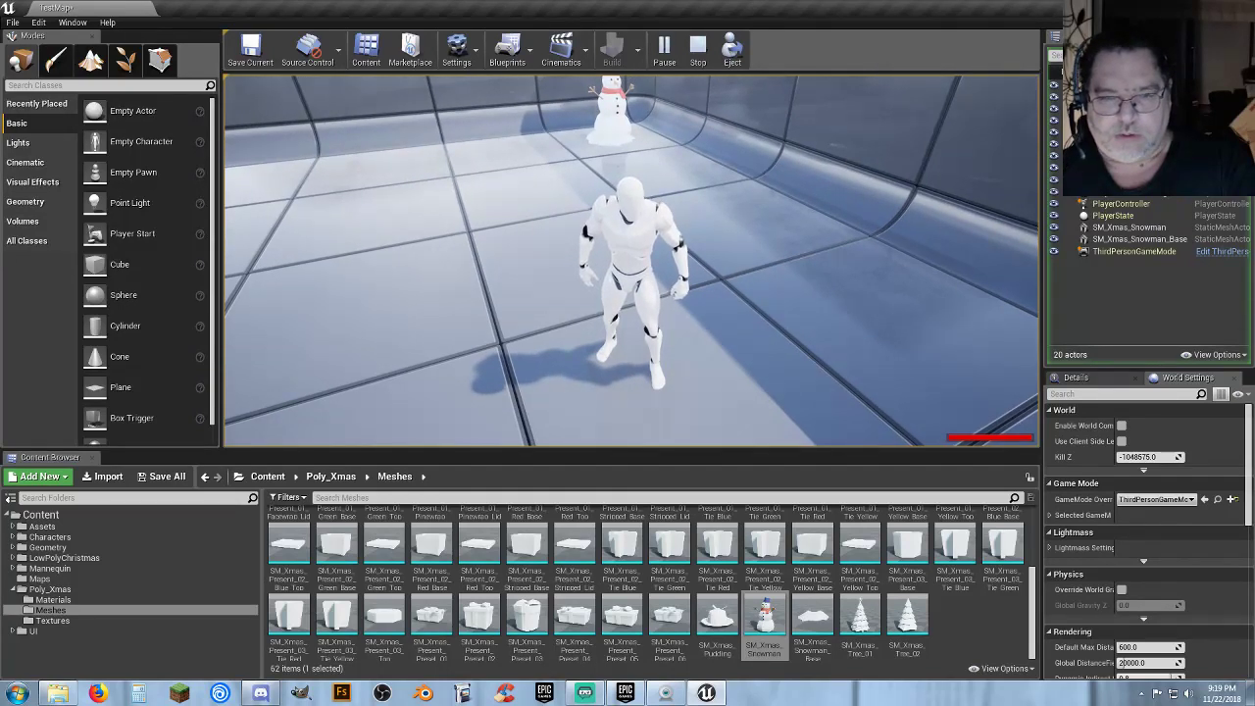
{"action": "key", "text": "Escape"}
{"action": "mouse_move", "coordinate": [609, 350]}
{"action": "right_mouse_down"}
{"action": "mouse_move", "coordinate": [706, 350]}
{"action": "mouse_move", "coordinate": [598, 304]}
{"action": "mouse_move", "coordinate": [490, 294]}
{"action": "mouse_move", "coordinate": [480, 312]}
{"action": "mouse_move", "coordinate": [612, 350]}
{"action": "right_mouse_up"}
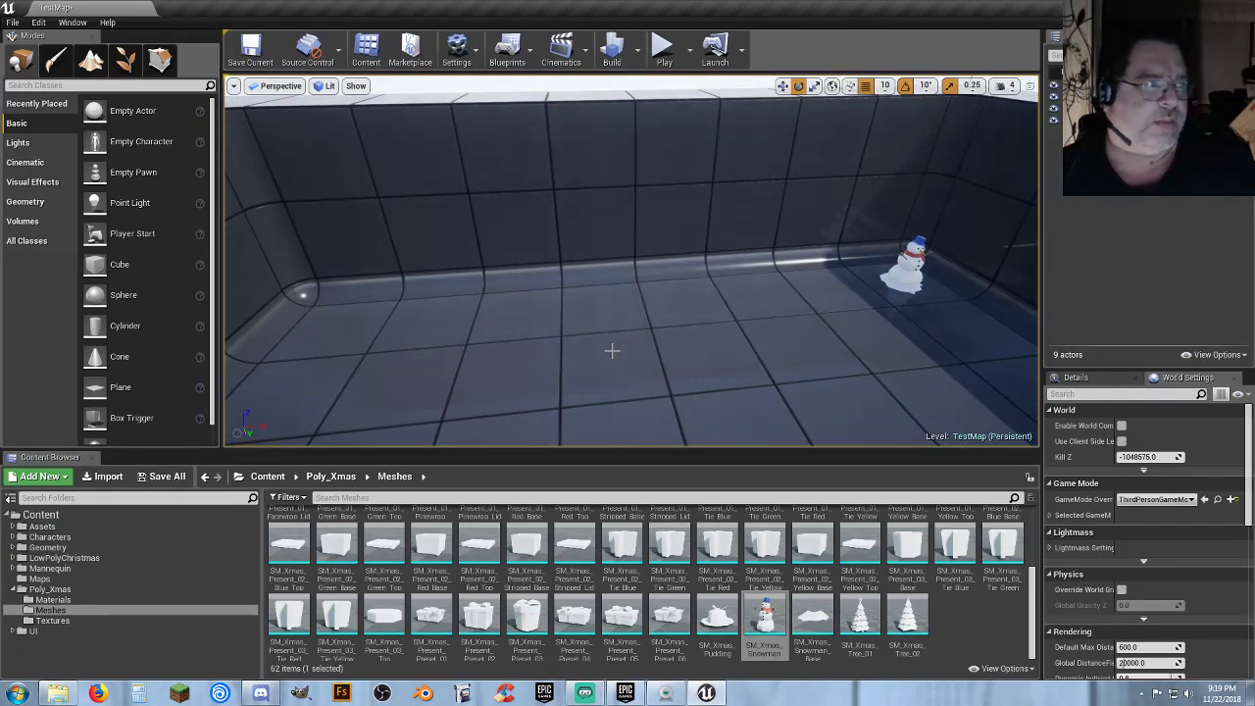
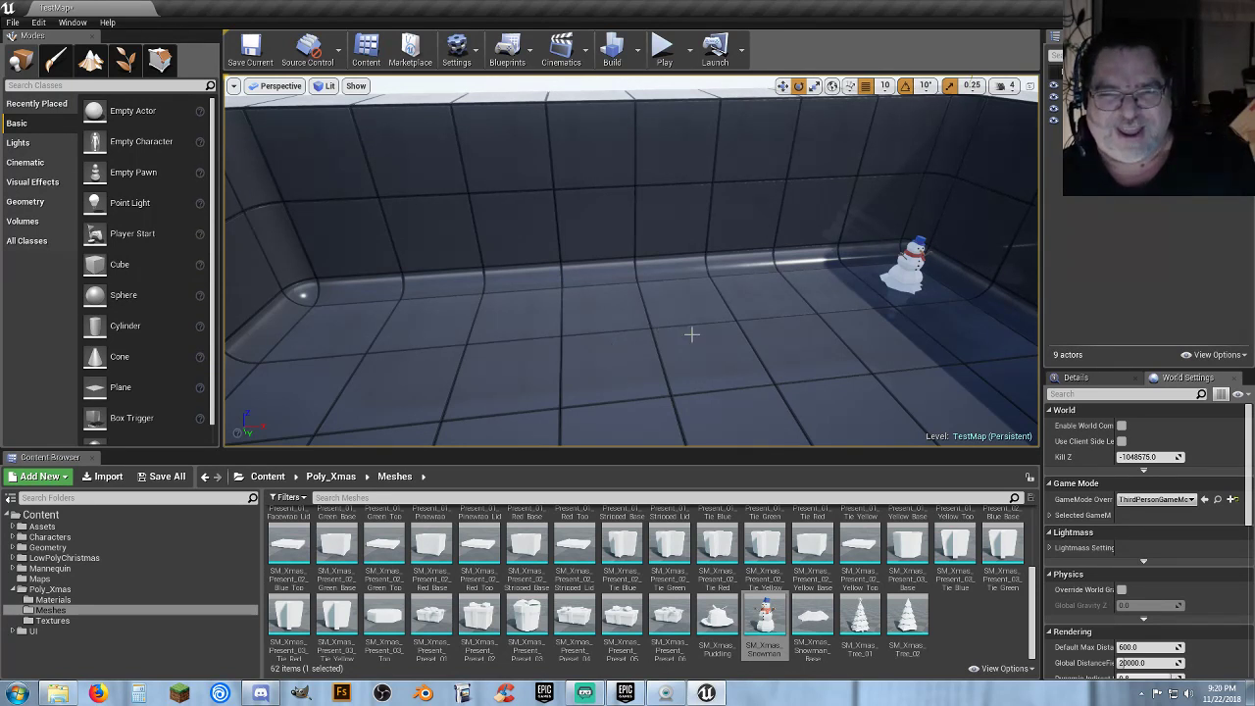
{"action": "mouse_move", "coordinate": [693, 334]}
{"action": "right_mouse_down"}
{"action": "mouse_move", "coordinate": [726, 359]}
{"action": "mouse_move", "coordinate": [951, 369]}
{"action": "mouse_move", "coordinate": [713, 299]}
{"action": "mouse_move", "coordinate": [693, 334]}
{"action": "right_mouse_up"}
{"action": "key", "text": "w"}
{"action": "key", "text": "w"}
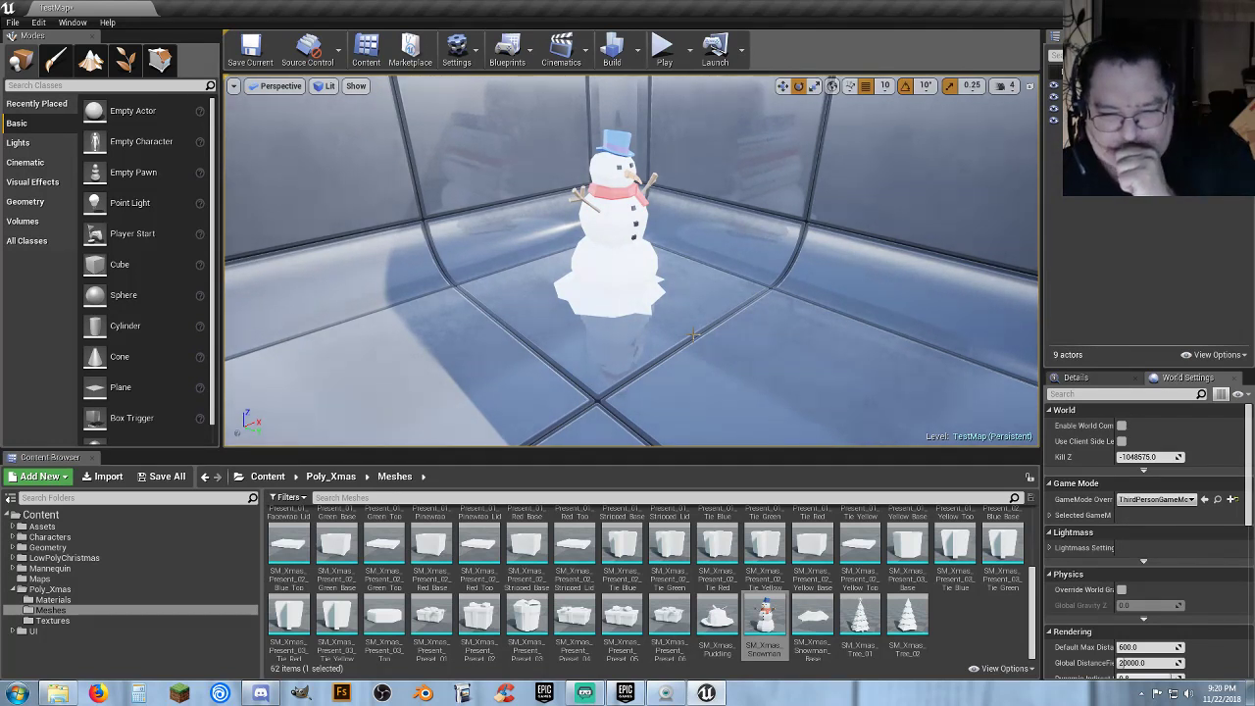
Assign Polygon_Xmas_Texture_01_Mat to the material slot of the SM_Xmas_Pudding mesh and save the asset.
{"action": "double_click", "coordinate": [713, 612]}
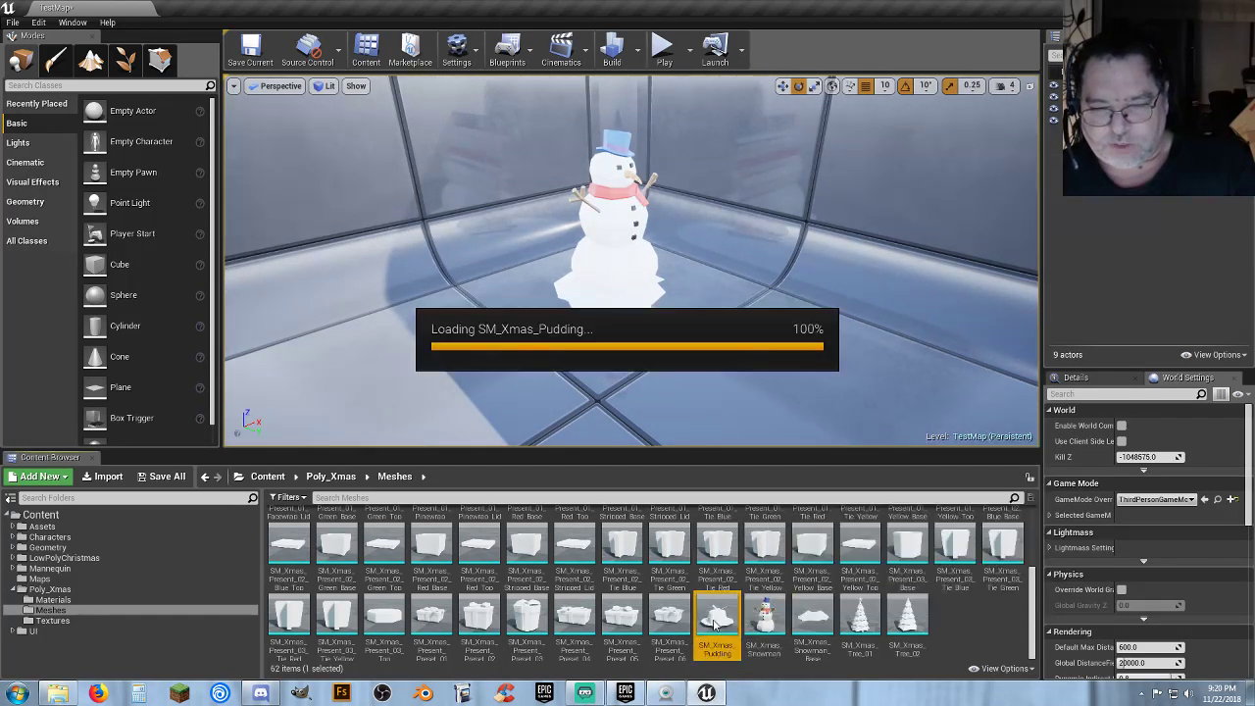
{"action": "left_click", "coordinate": [1147, 168]}
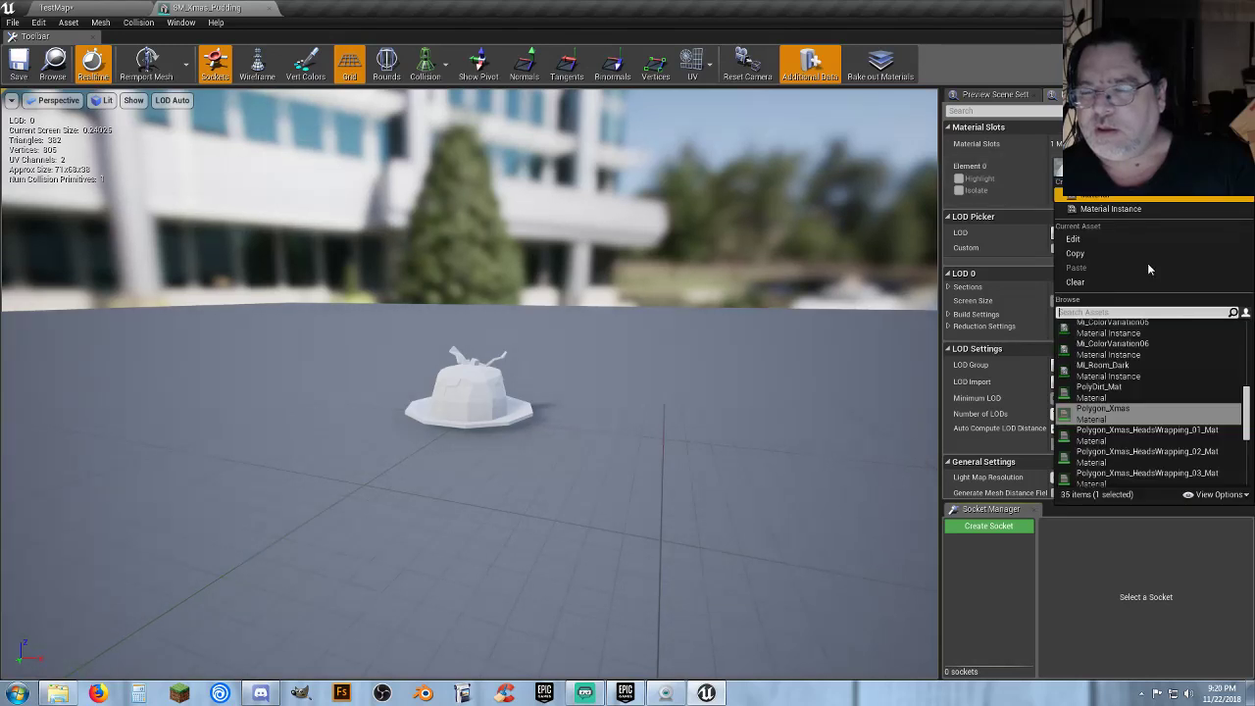
{"action": "scroll", "coordinate": [1150, 442], "scroll_direction": "down", "scroll_amount": 2}
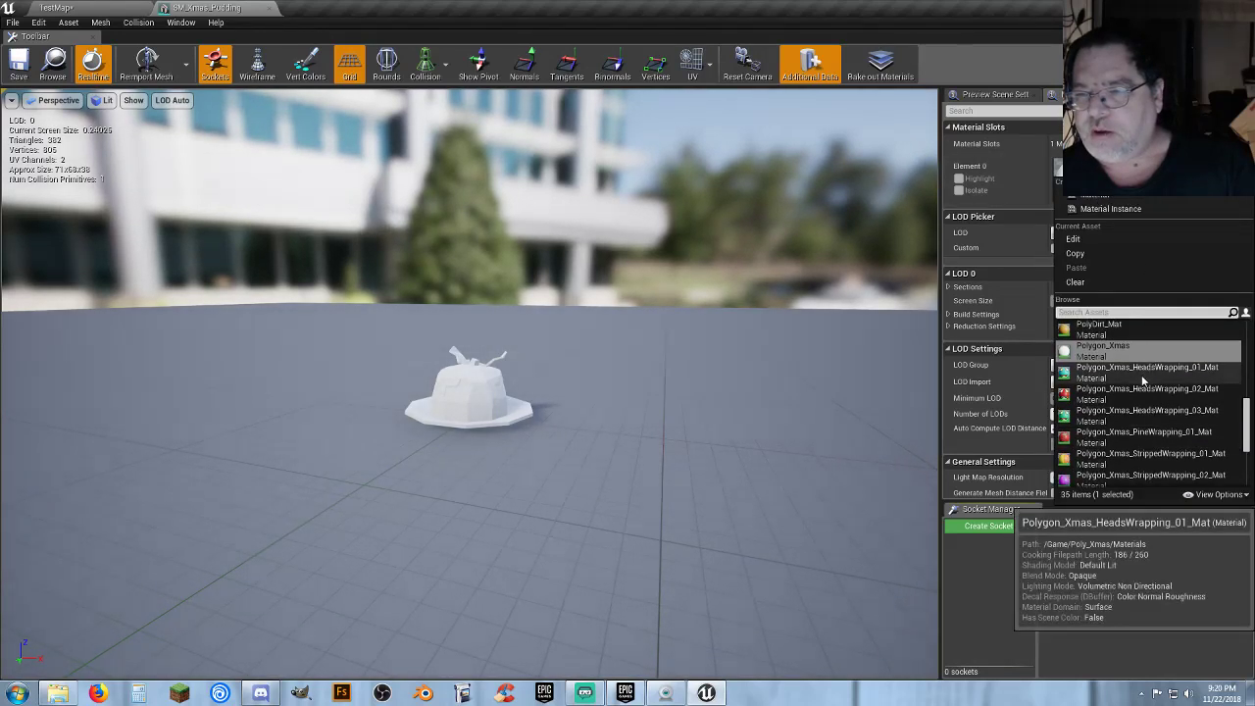
{"action": "scroll", "coordinate": [1139, 412], "scroll_direction": "down", "scroll_amount": 2}
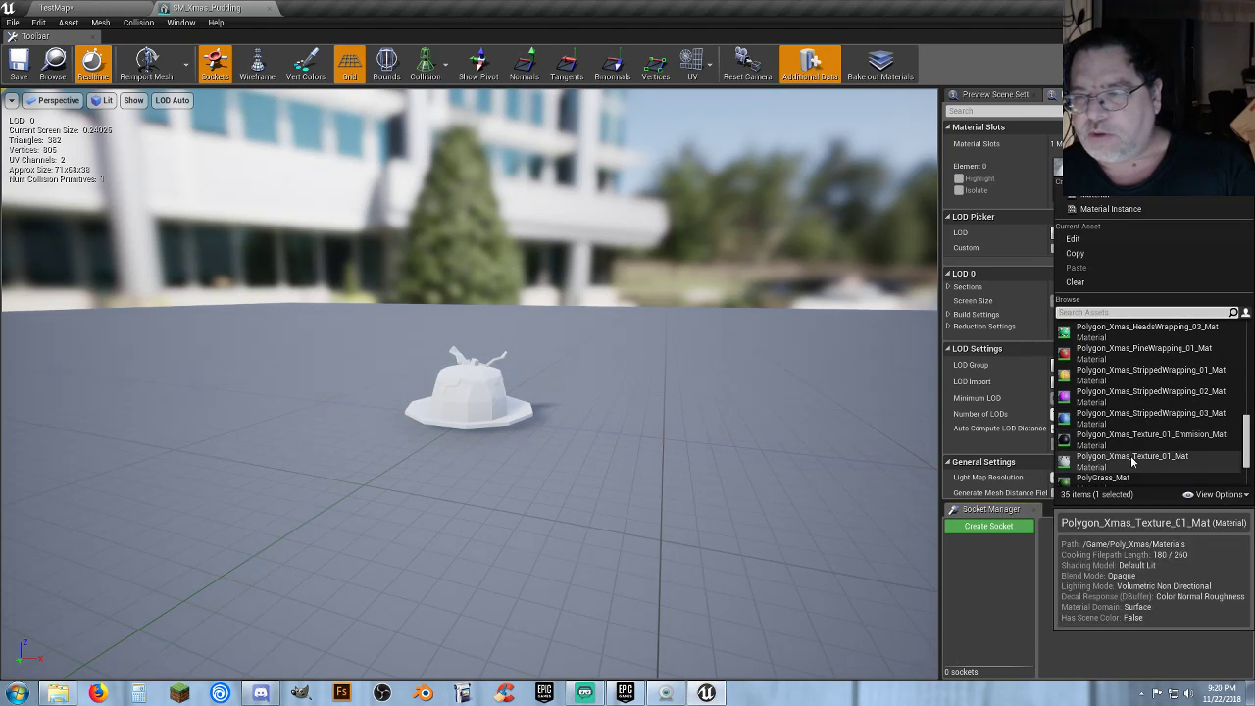
{"action": "left_click", "coordinate": [1134, 460]}
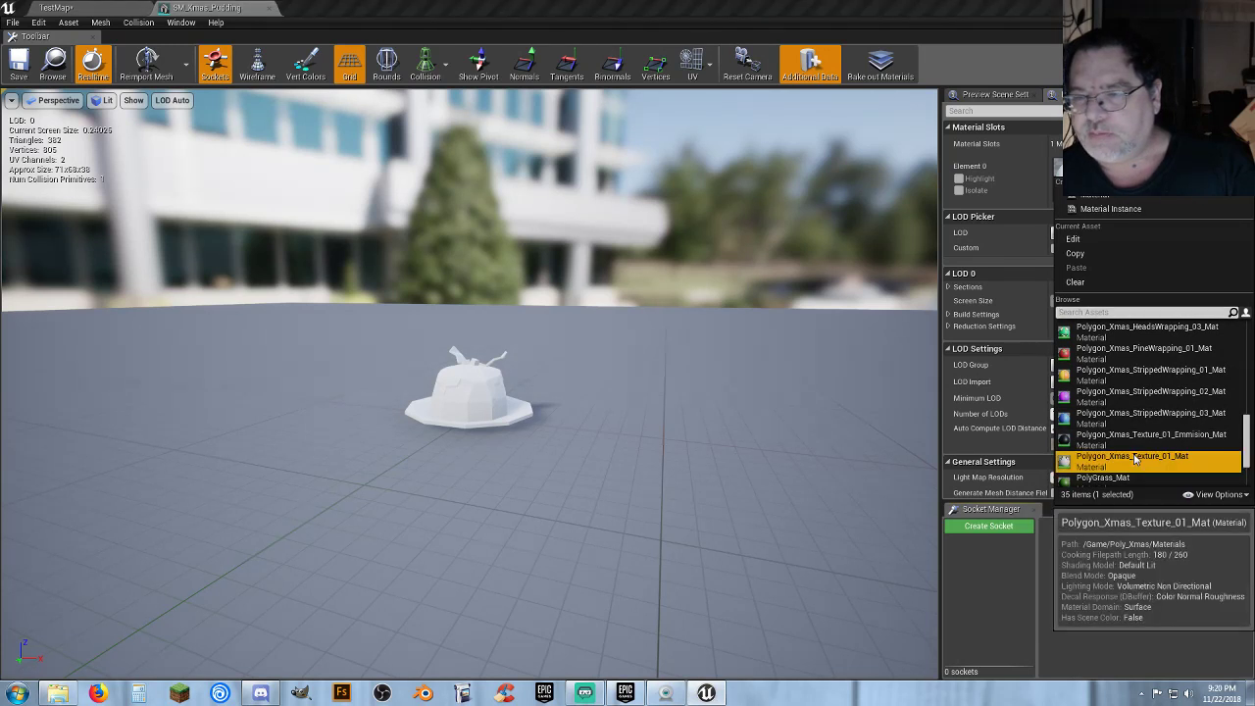
{"action": "left_click_drag", "start_coordinate": [738, 389], "coordinate": [358, 176], "text": "alt"}
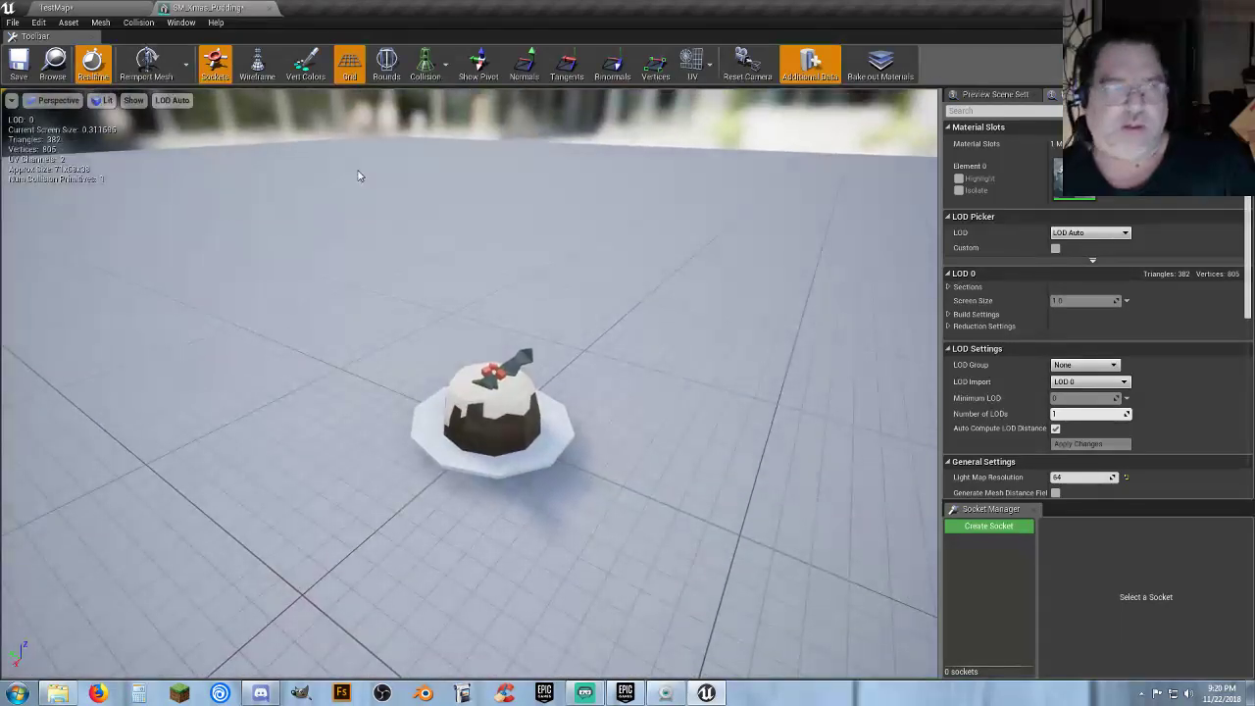
{"action": "left_click", "coordinate": [19, 65]}
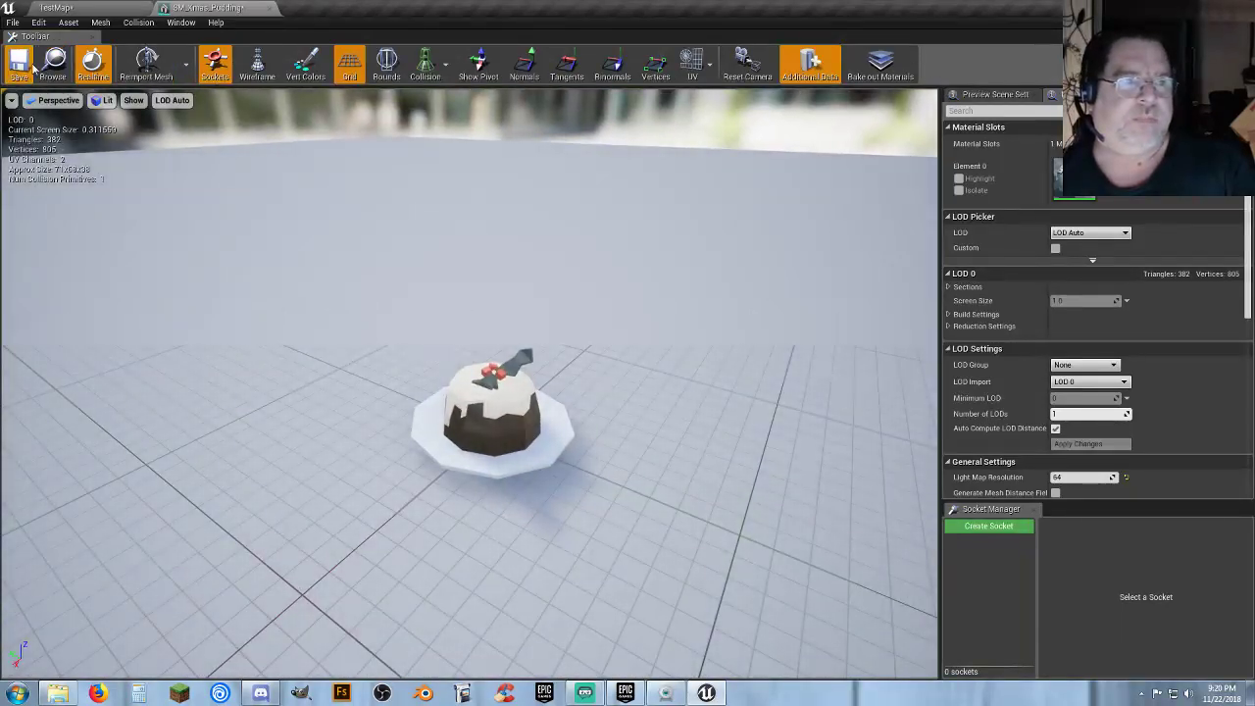
{"action": "left_click", "coordinate": [257, 8]}
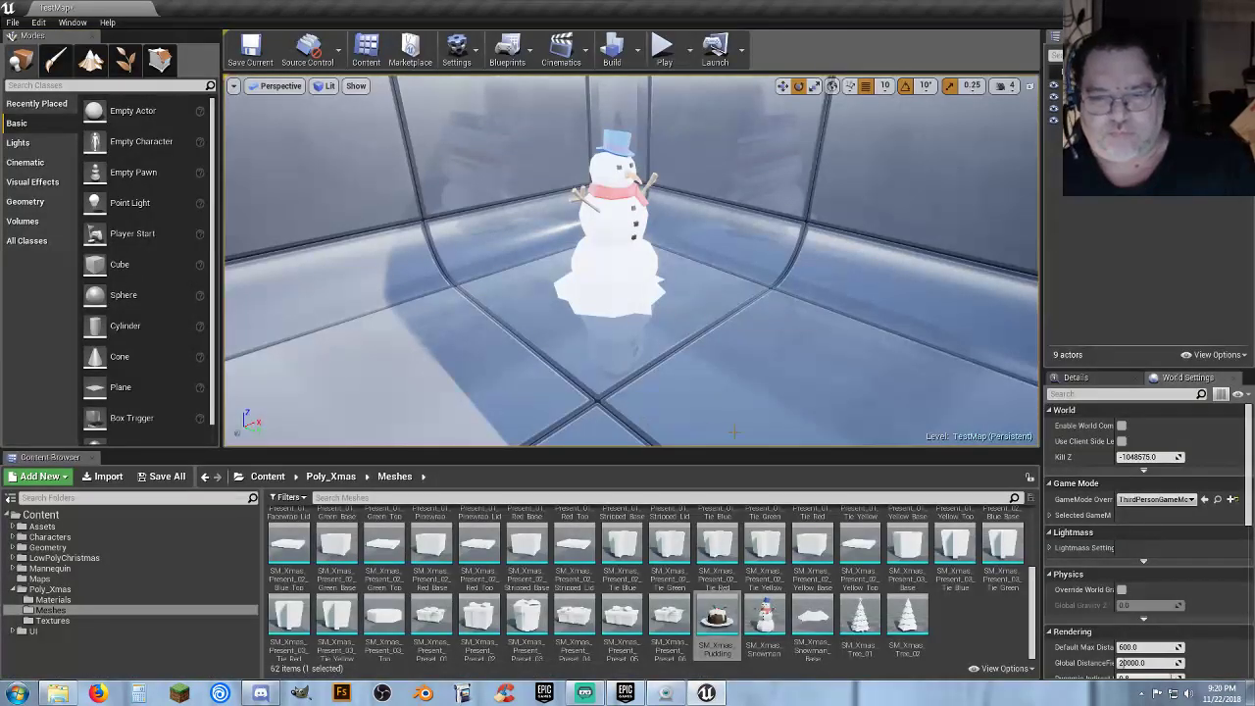
Assign Polygon_Xmas_HeadsWrapping_01_Mat to the SM_Xmas_Present_03_Tie_Yellow mesh and save the asset.
{"action": "key", "text": "s"}
{"action": "right_click_drag", "start_coordinate": [719, 402], "coordinate": [631, 391]}
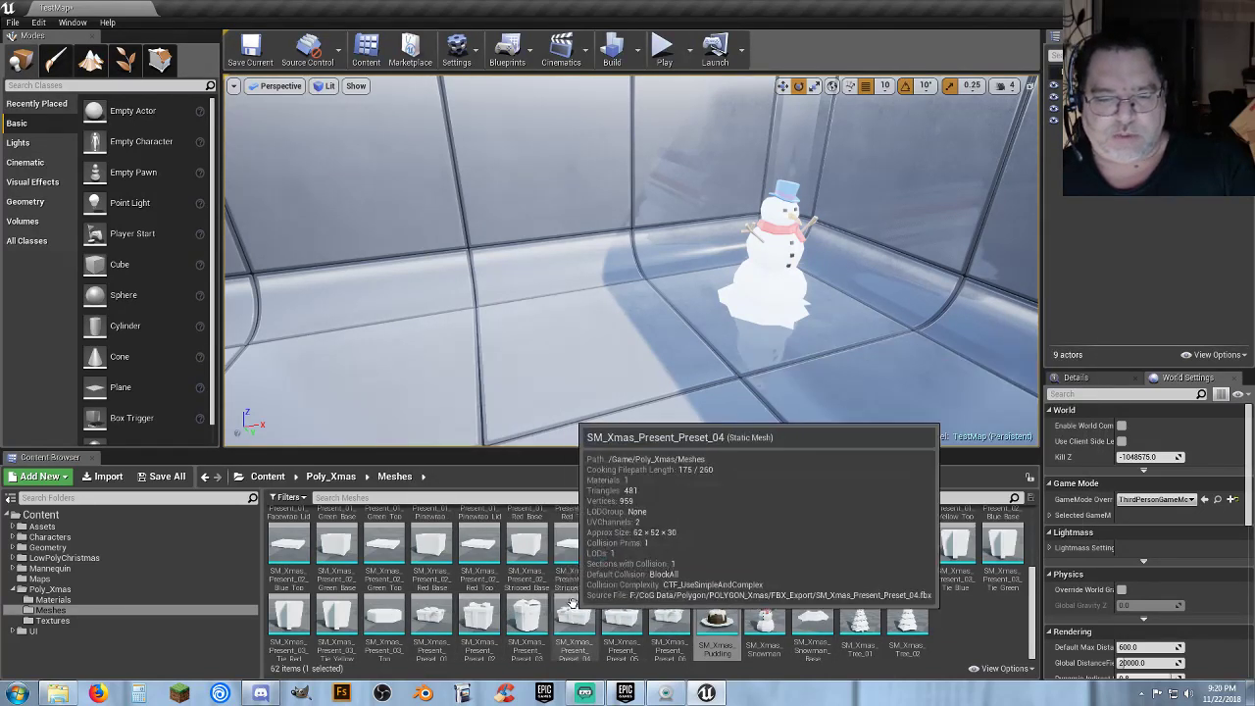
{"action": "double_click", "coordinate": [335, 617]}
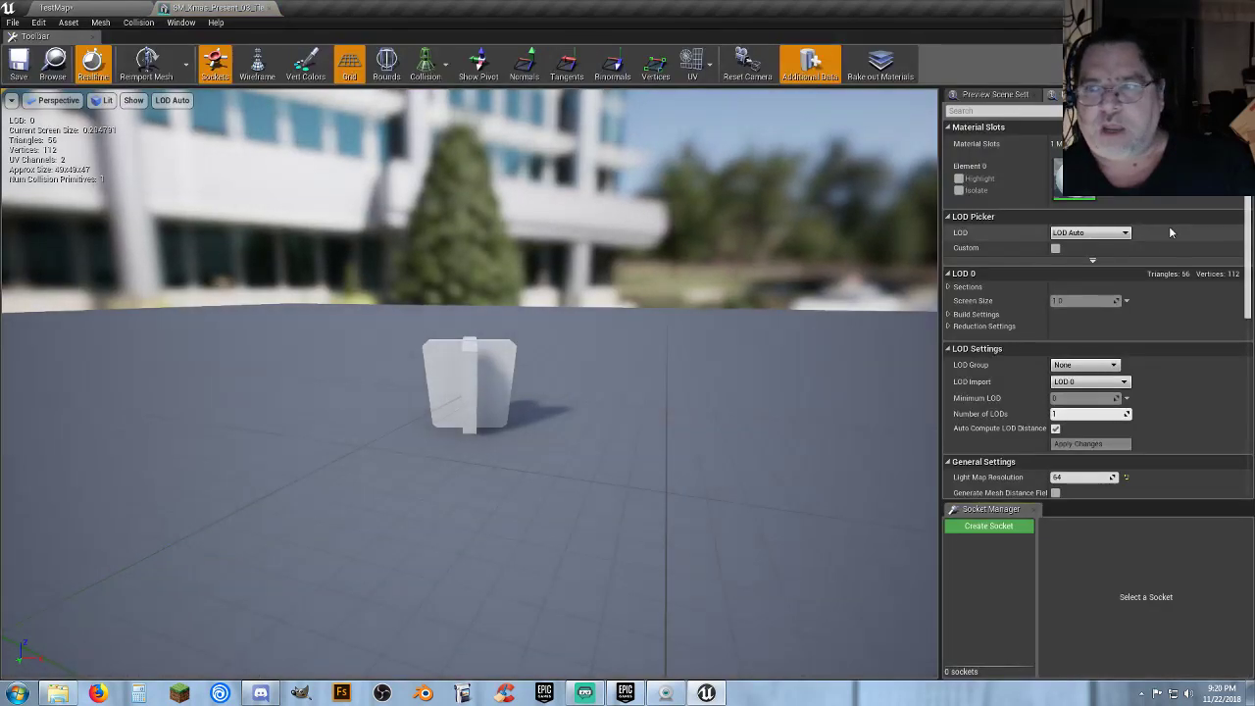
{"action": "left_click", "coordinate": [1155, 167]}
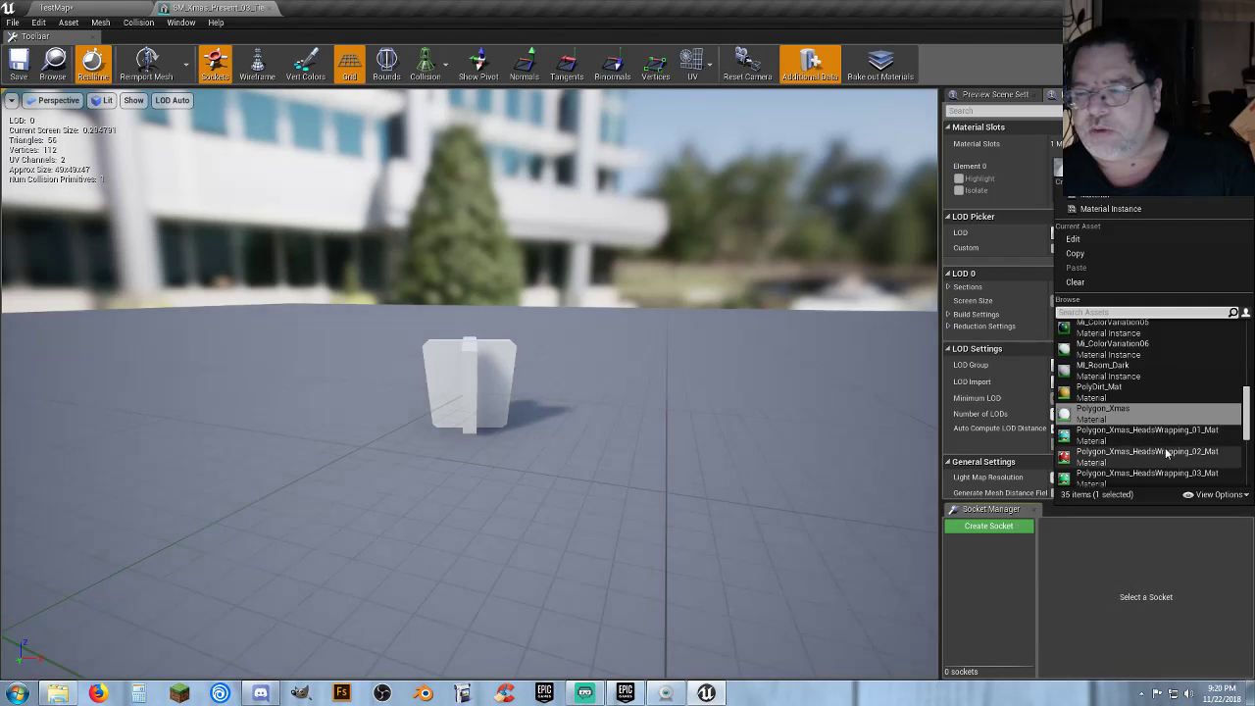
{"action": "scroll", "coordinate": [1166, 432], "scroll_direction": "down", "scroll_amount": 3}
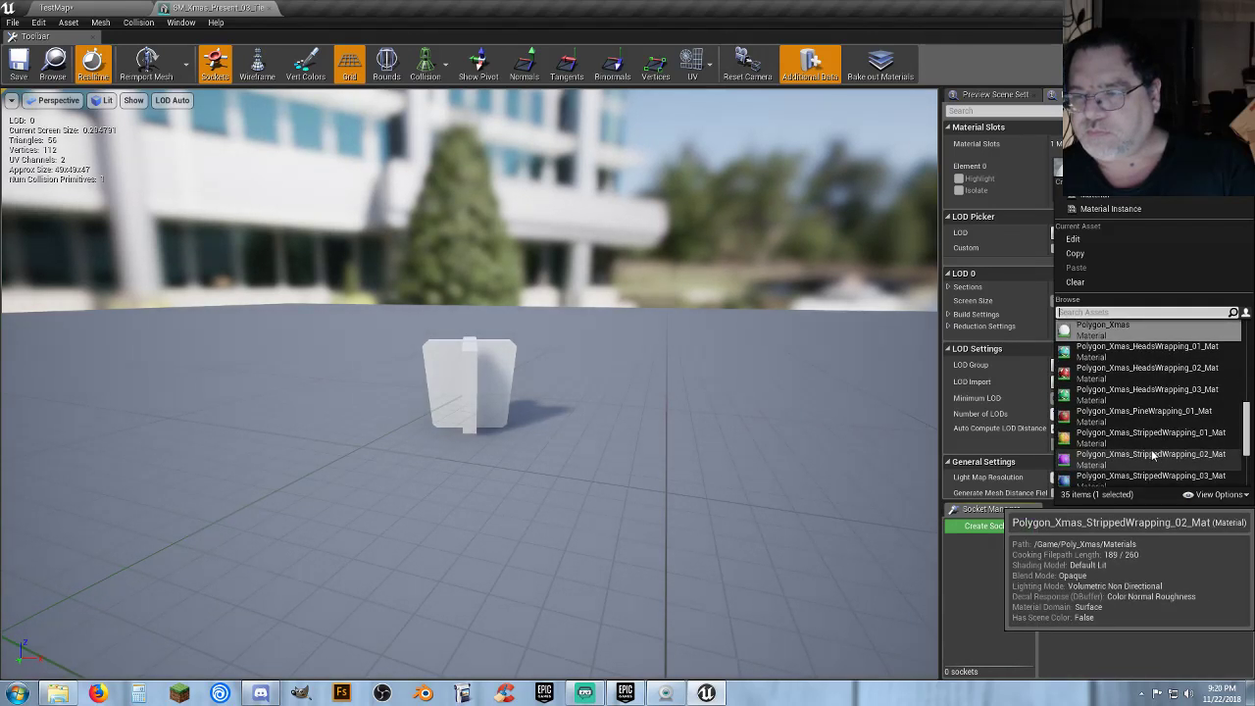
{"action": "left_click", "coordinate": [1155, 373]}
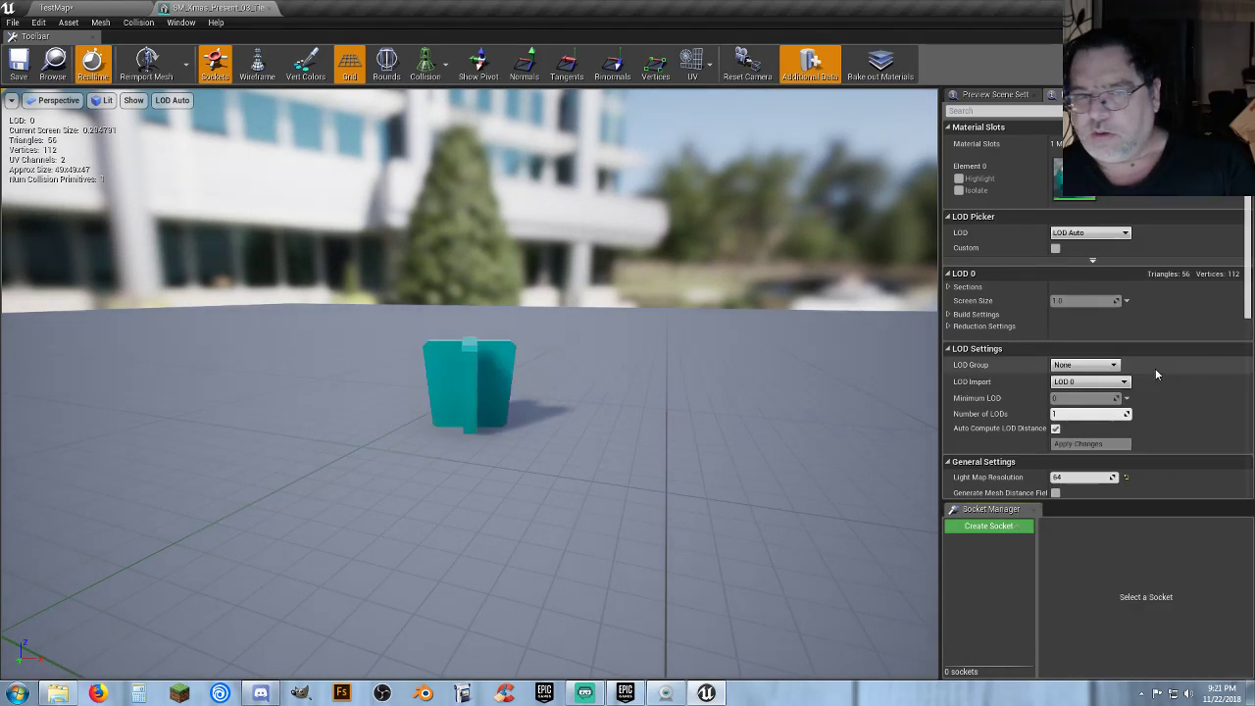
{"action": "left_click", "coordinate": [18, 61]}
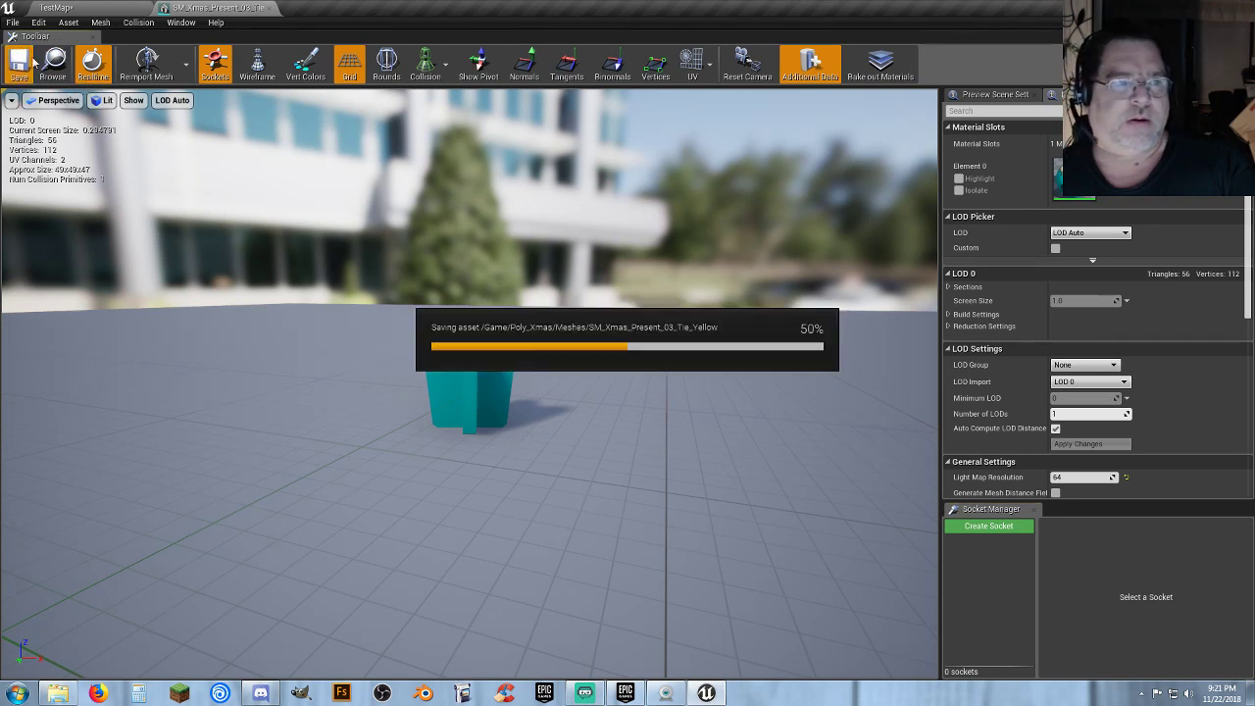
{"action": "left_click", "coordinate": [262, 7]}
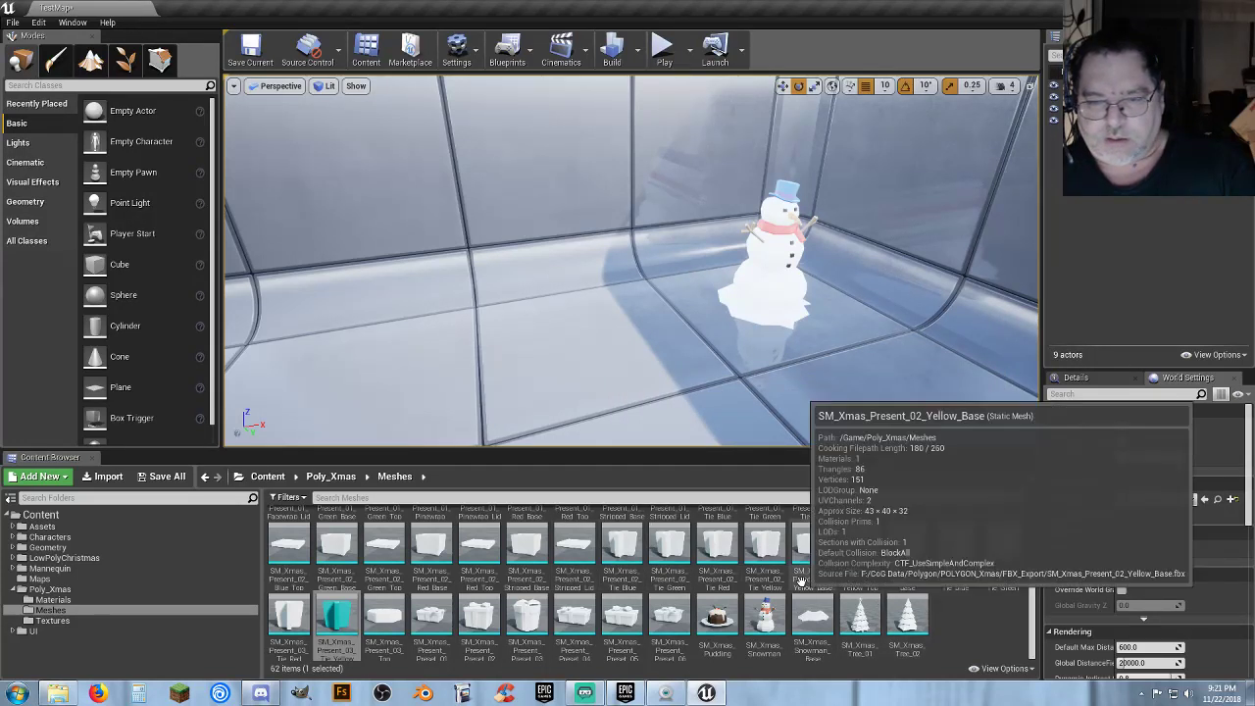
Assign Polygon_Xmas_StrippedWrapping_01_Mat to the SM_Xmas_Present_02_Red_Base mesh and save the asset.
{"action": "scroll", "coordinate": [820, 557], "scroll_direction": "up", "scroll_amount": 1}
{"action": "scroll", "coordinate": [843, 551], "scroll_direction": "up", "scroll_amount": 1}
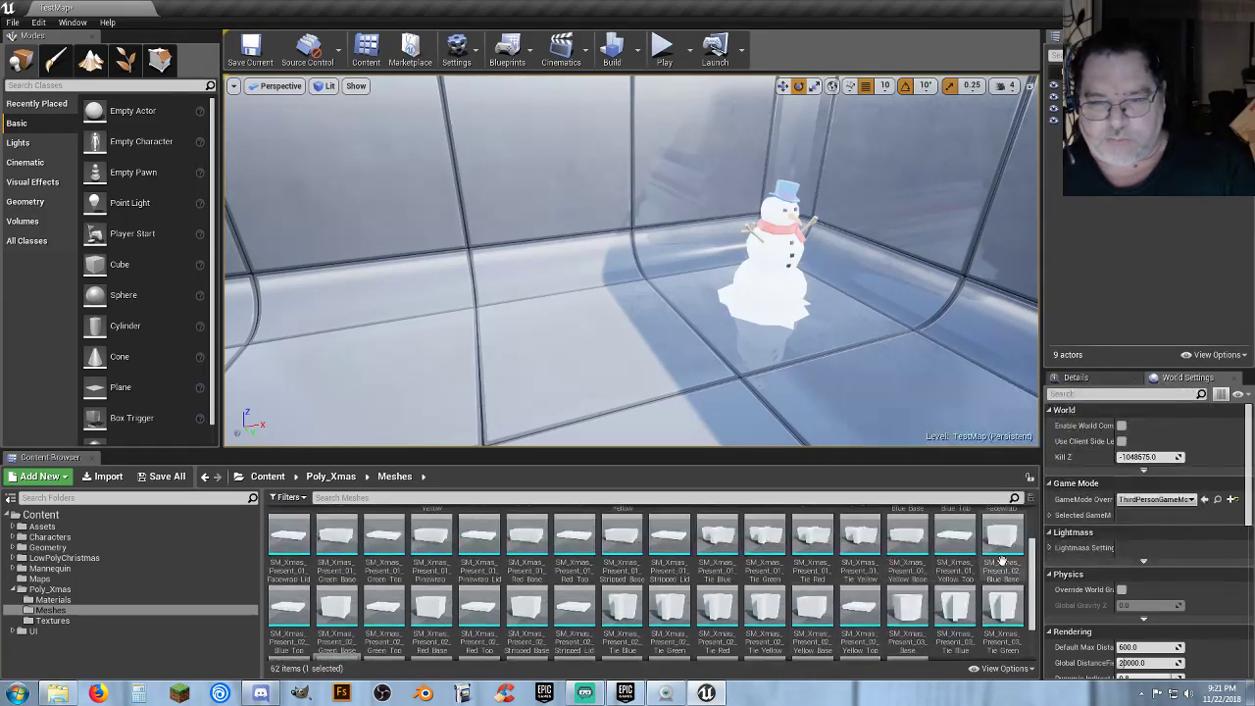
{"action": "scroll", "coordinate": [892, 540], "scroll_direction": "down", "scroll_amount": 1}
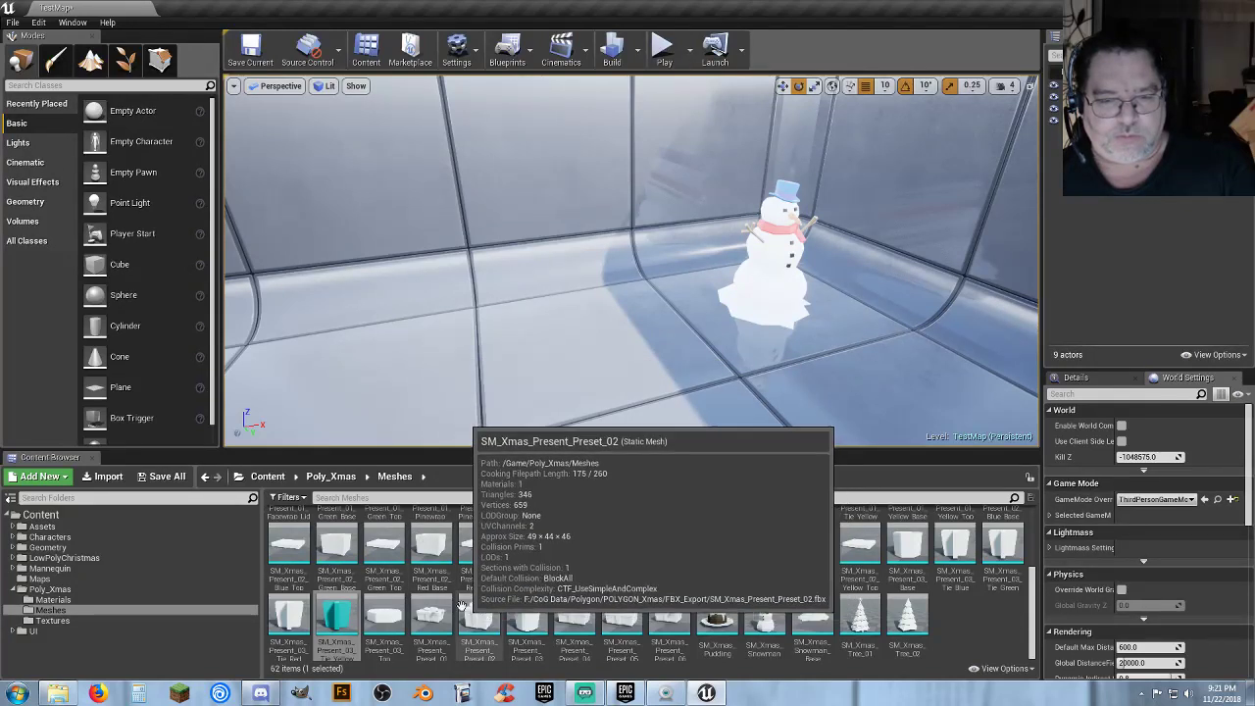
{"action": "double_click", "coordinate": [433, 547]}
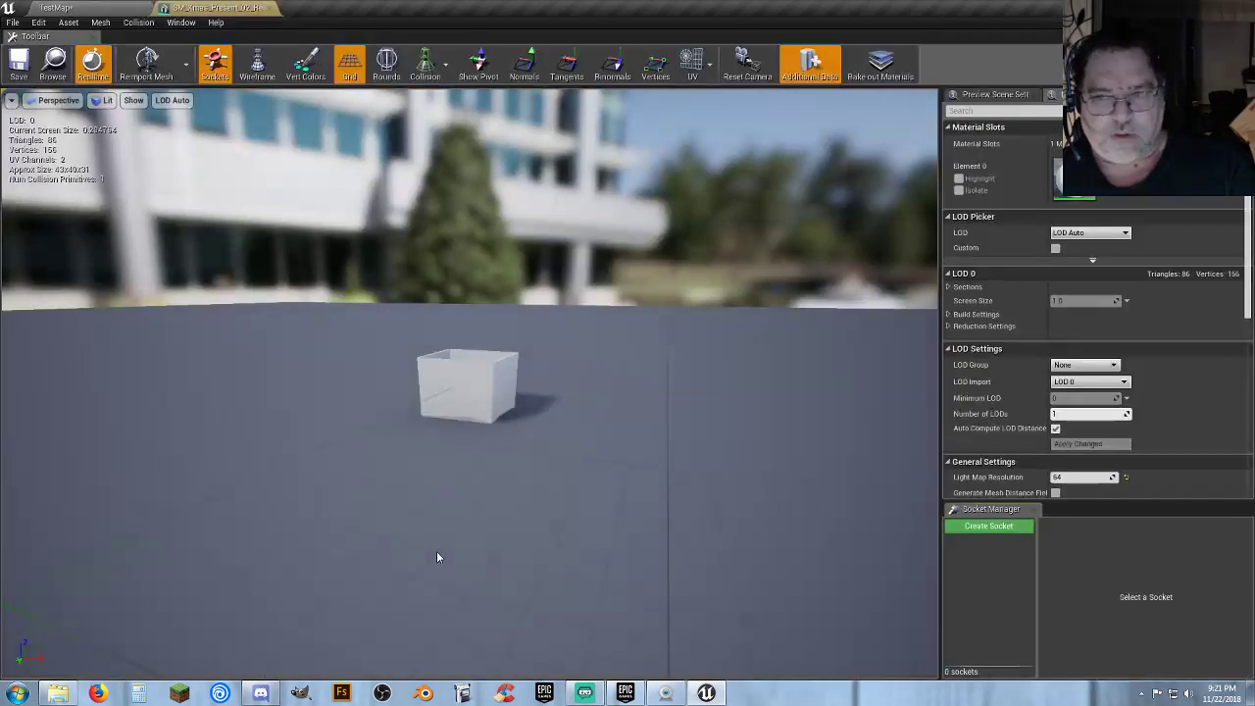
{"action": "left_click", "coordinate": [1156, 171]}
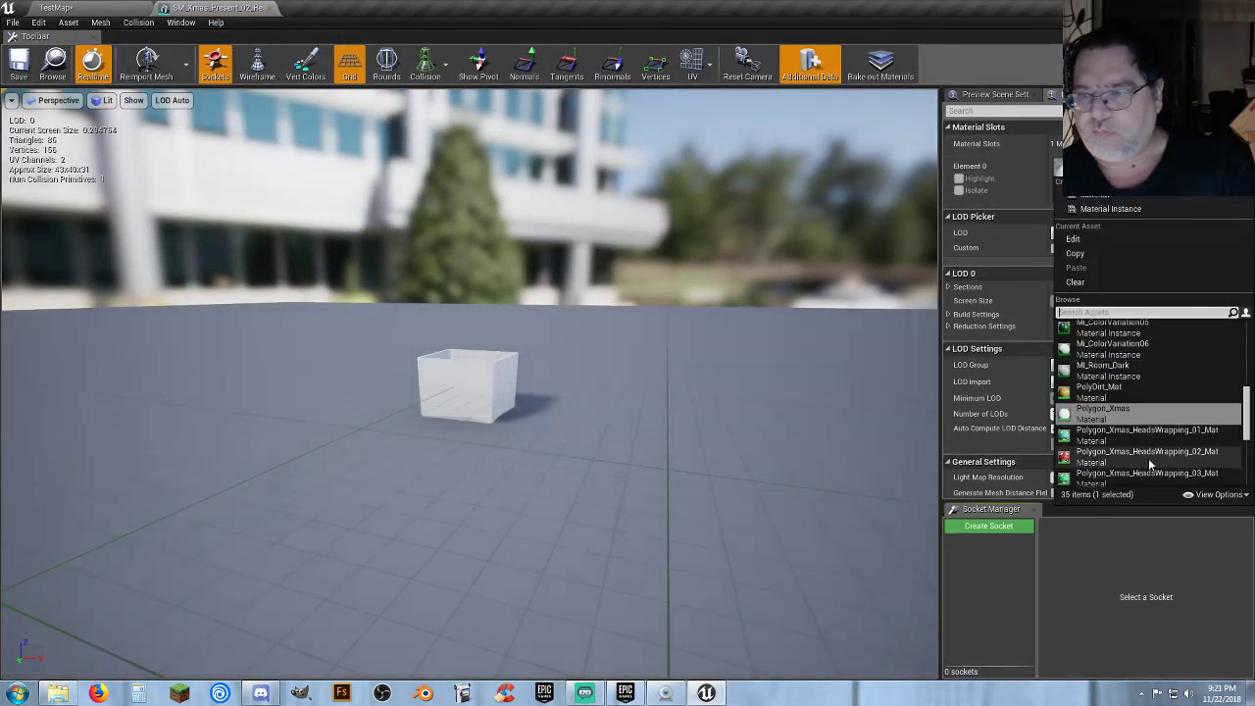
{"action": "scroll", "coordinate": [1148, 462], "scroll_direction": "down", "scroll_amount": 2}
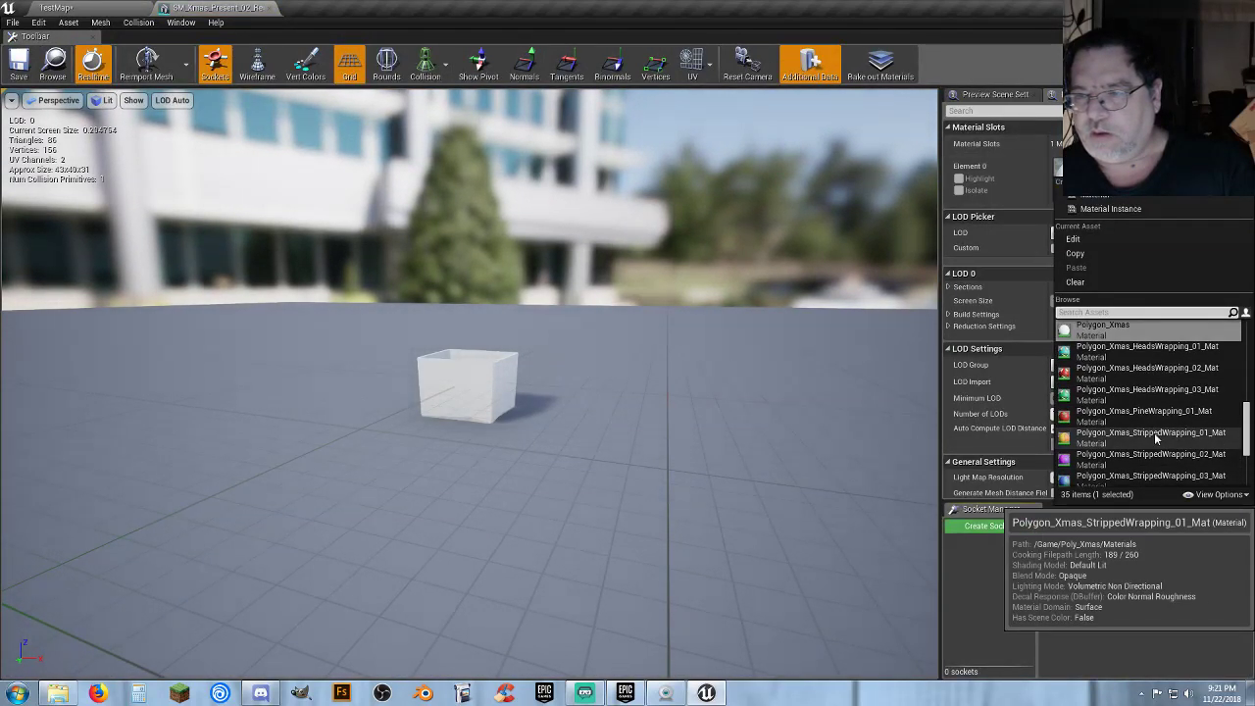
{"action": "left_click", "coordinate": [1154, 432]}
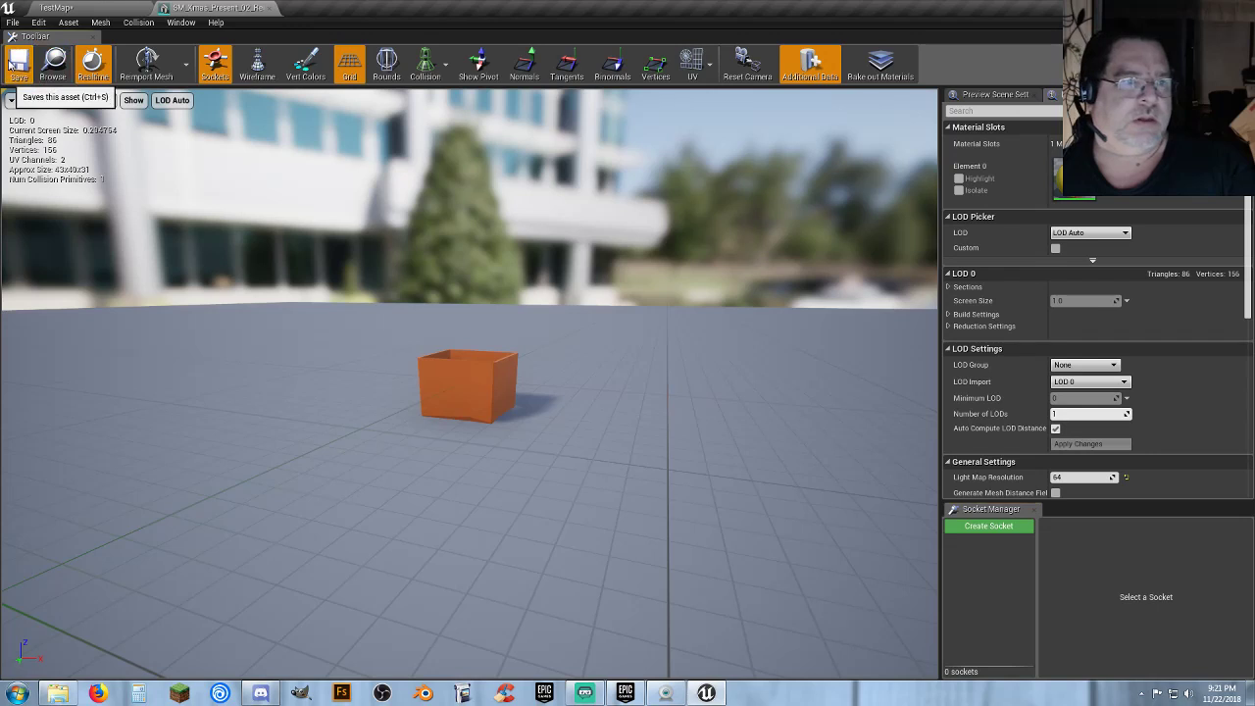
{"action": "left_click", "coordinate": [269, 8]}
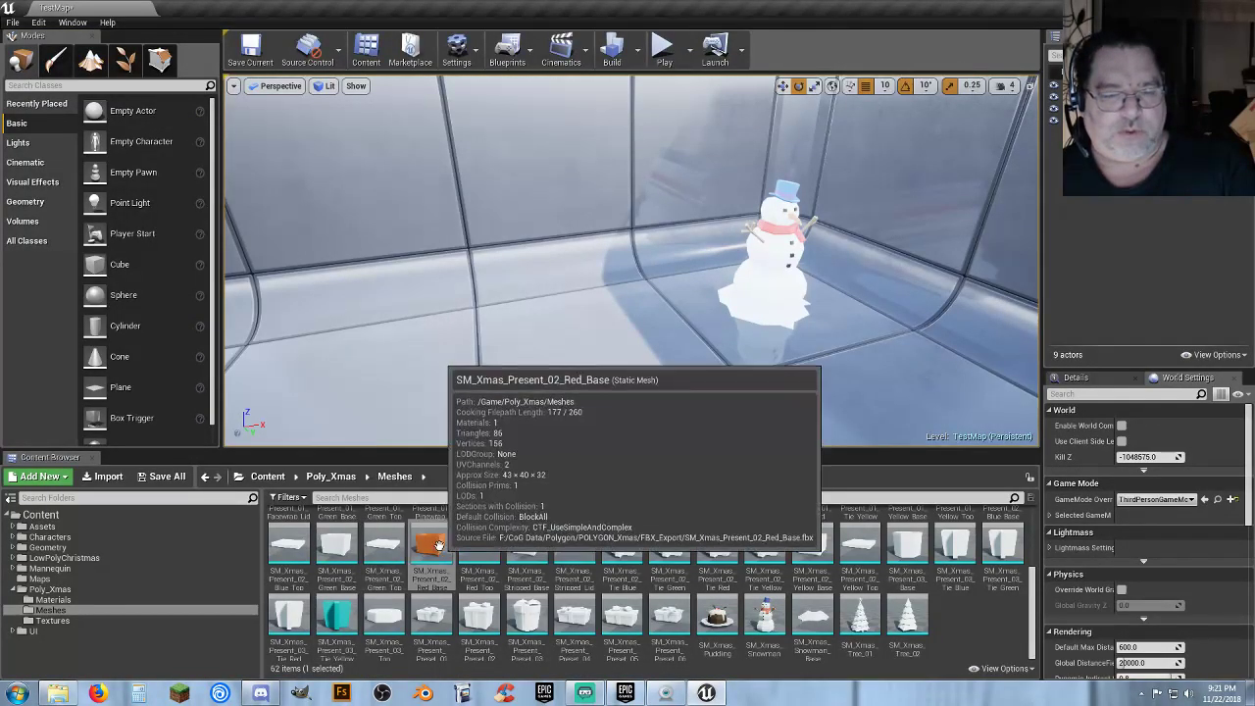
Place SM_Xmas_Present_02_Red_Base on the floor in front of the snowman and raise it slightly.
{"action": "left_click_drag", "start_coordinate": [418, 557], "coordinate": [551, 338]}
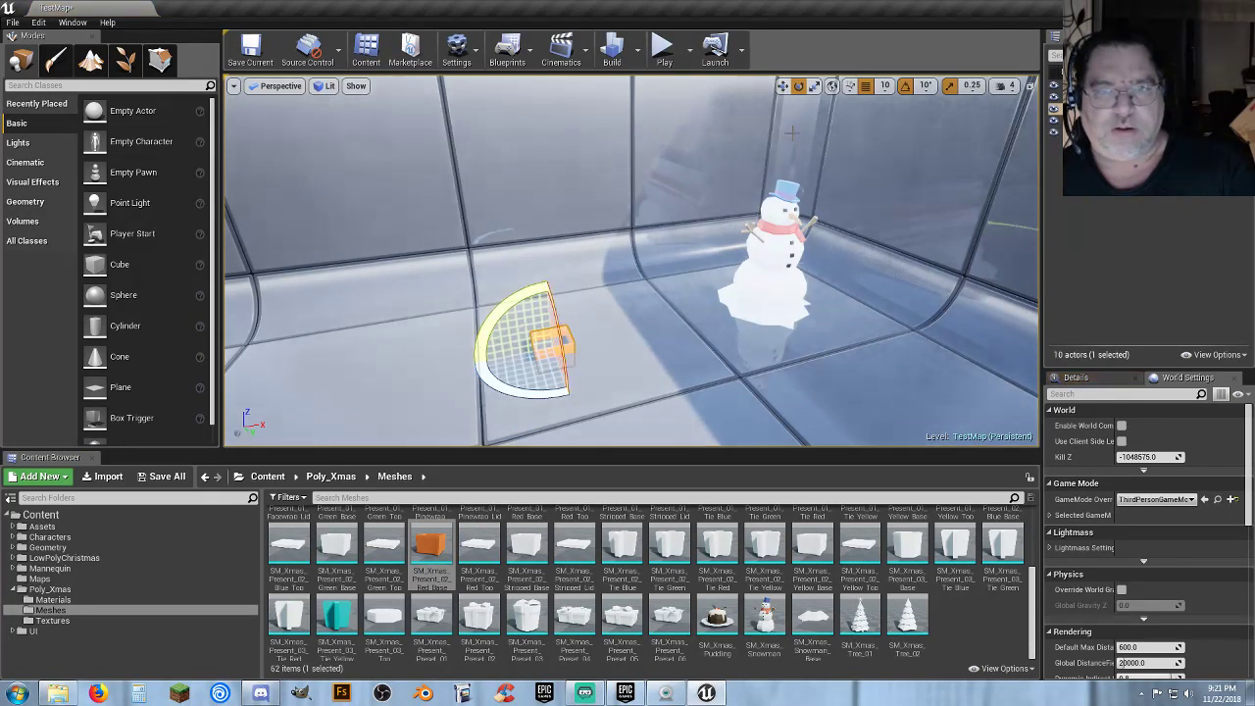
{"action": "left_click", "coordinate": [782, 86]}
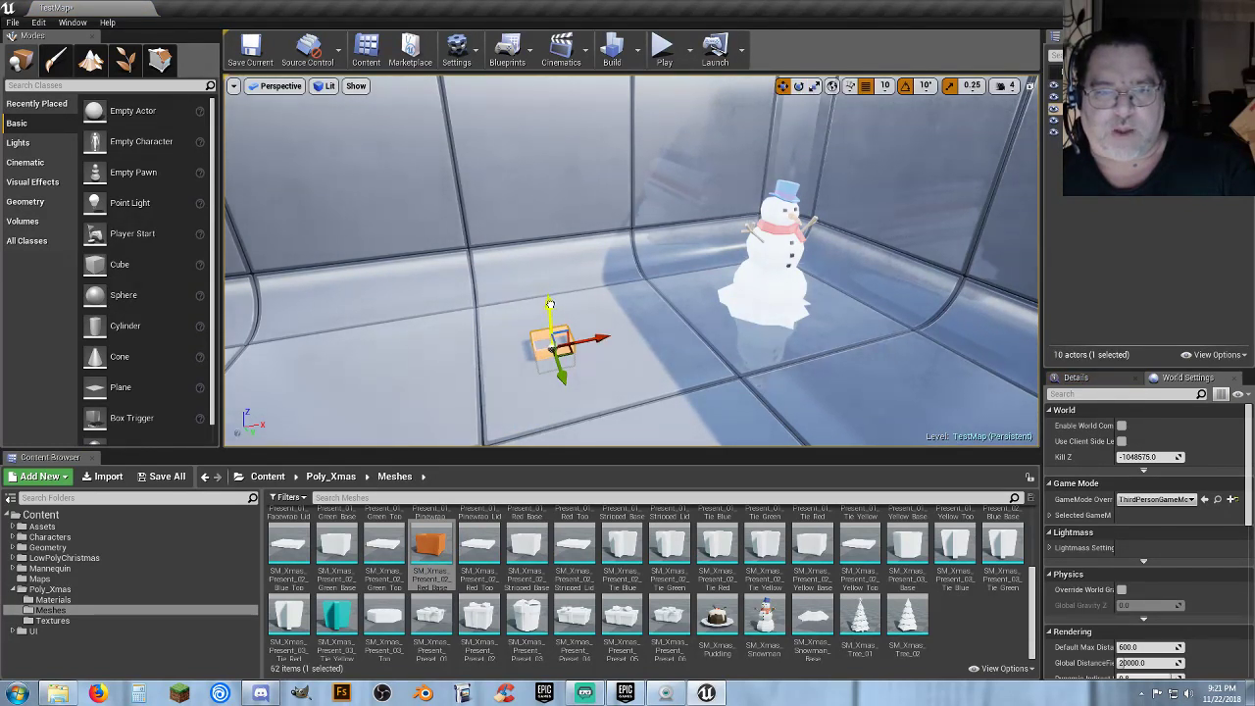
{"action": "left_click_drag", "start_coordinate": [550, 305], "coordinate": [549, 286]}
Try SM_Xmas_Present_03_Tie_Yellow on the placed present box and delete both meshes from the level.
{"action": "left_click_drag", "start_coordinate": [335, 616], "coordinate": [537, 337]}
{"action": "key", "text": "Delete"}
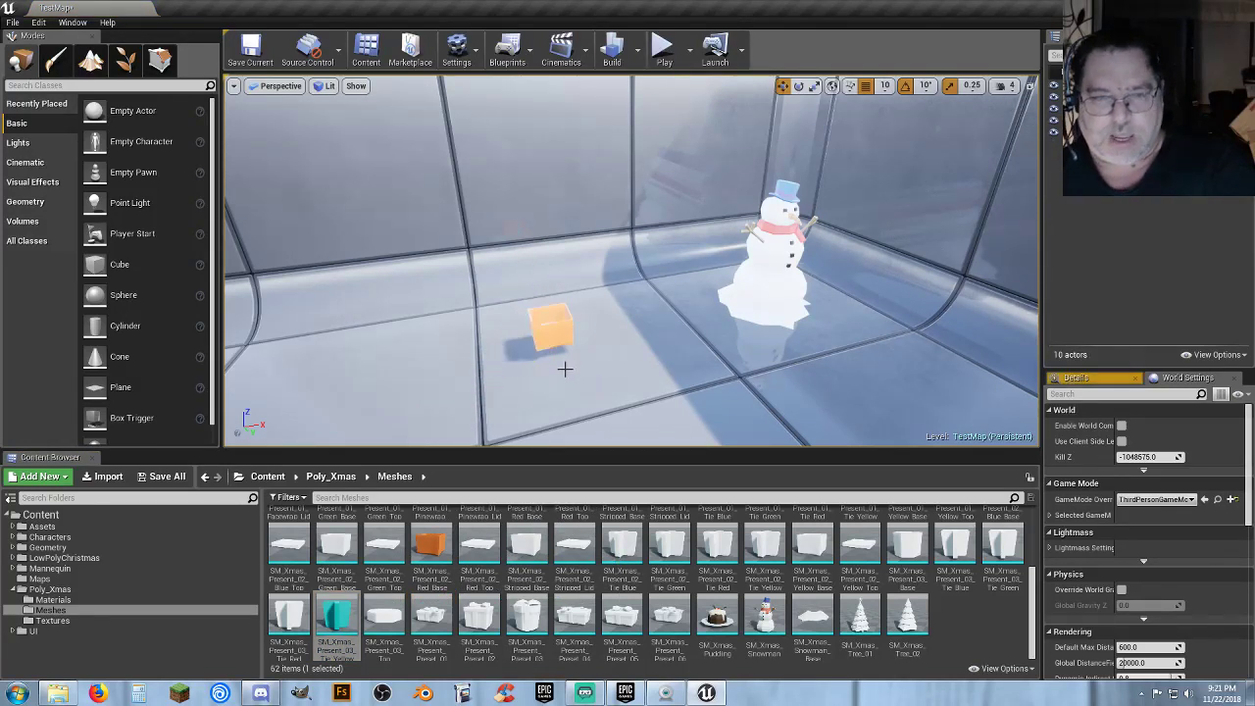
{"action": "left_click", "coordinate": [556, 332]}
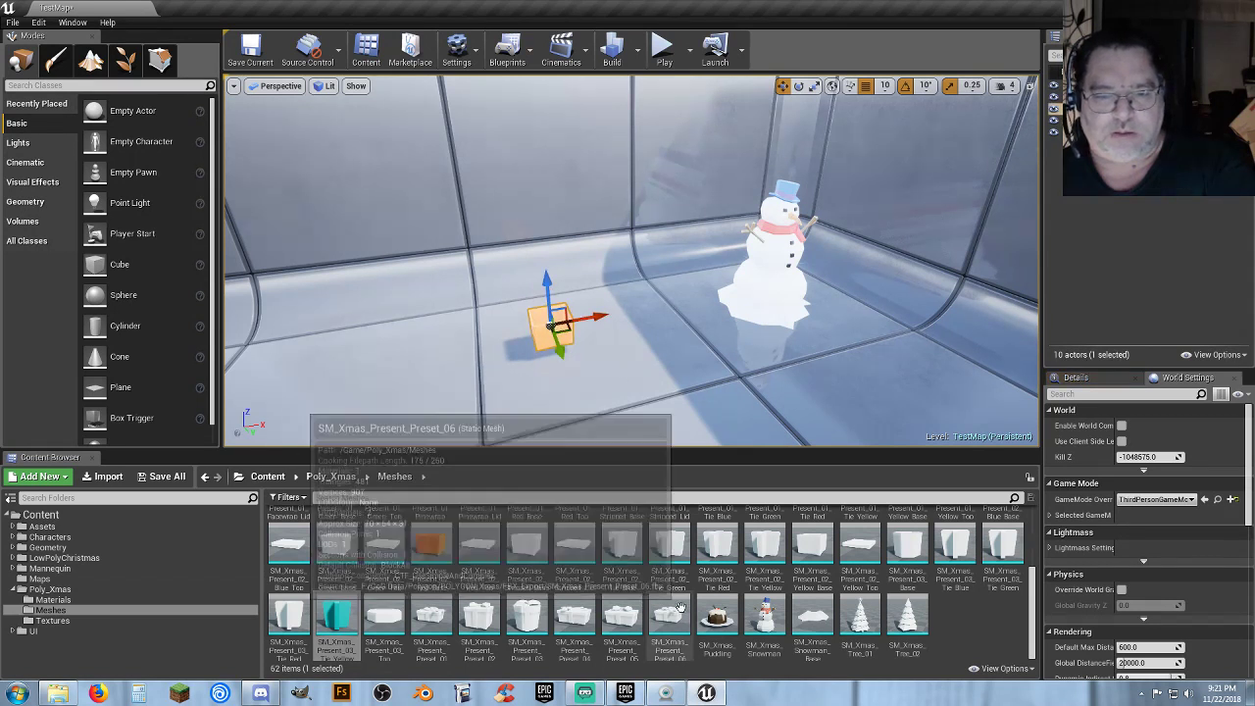
{"action": "key", "text": "Delete"}
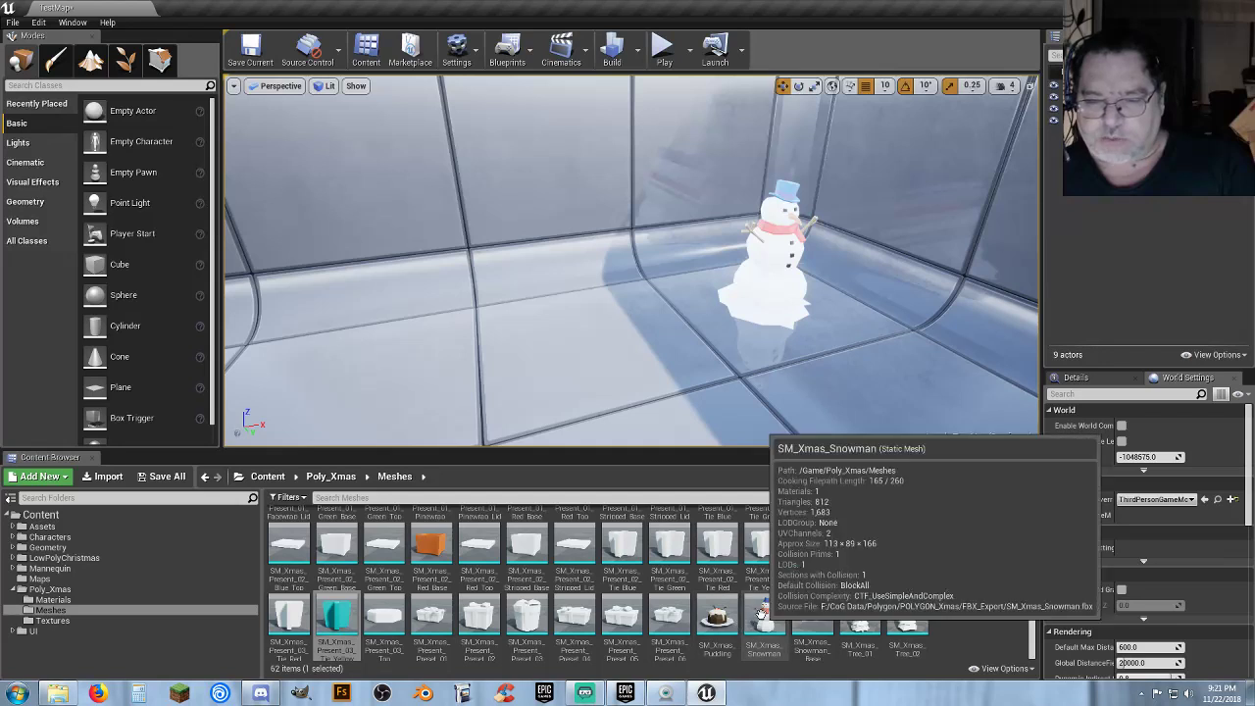
Assign Polygon_Xmas_Texture_01_Mat to the SM_Xmas_Tree_01 mesh, check it in the preview and close the asset.
{"action": "scroll", "coordinate": [980, 601], "scroll_direction": "up", "scroll_amount": 3}
{"action": "scroll", "coordinate": [972, 604], "scroll_direction": "down", "scroll_amount": 2}
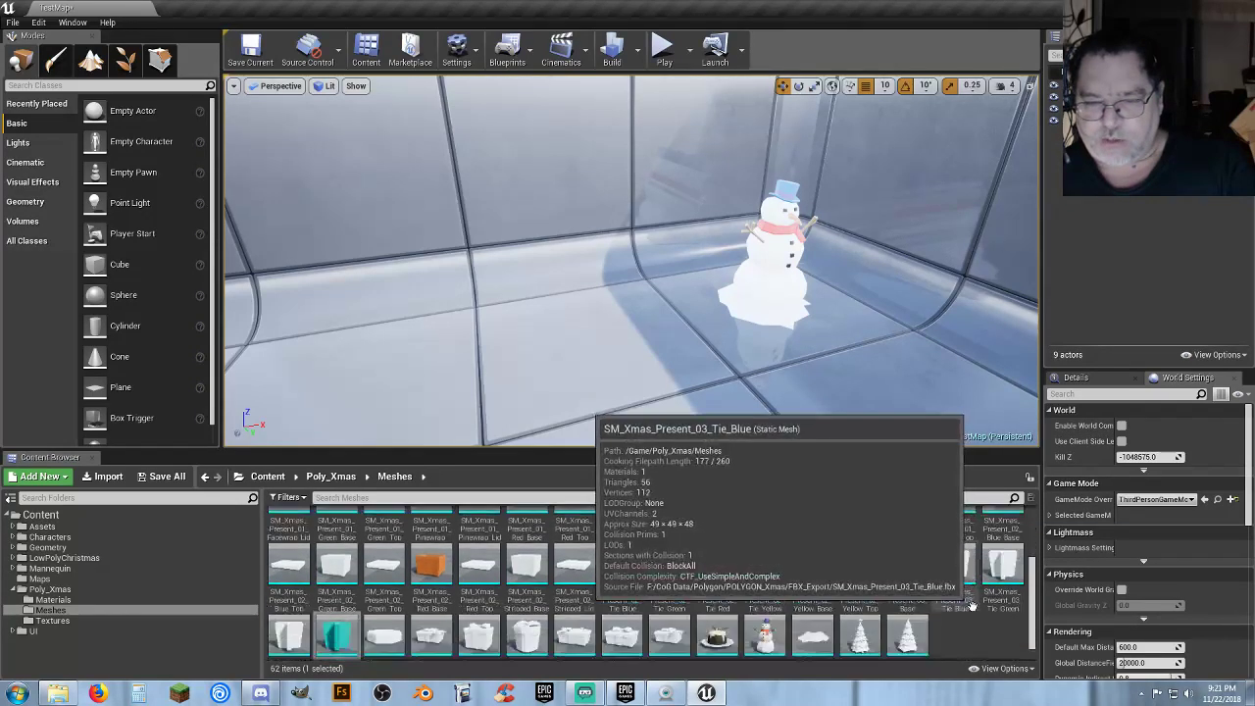
{"action": "scroll", "coordinate": [971, 608], "scroll_direction": "down", "scroll_amount": 1}
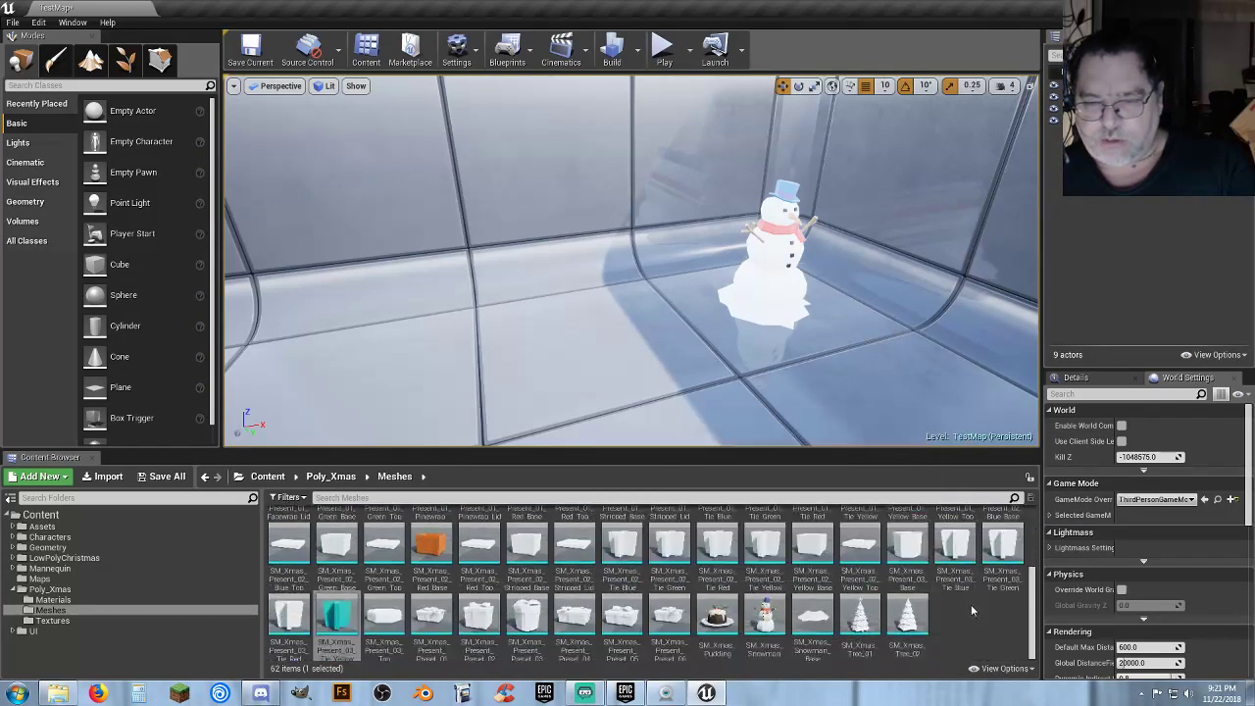
{"action": "double_click", "coordinate": [859, 615]}
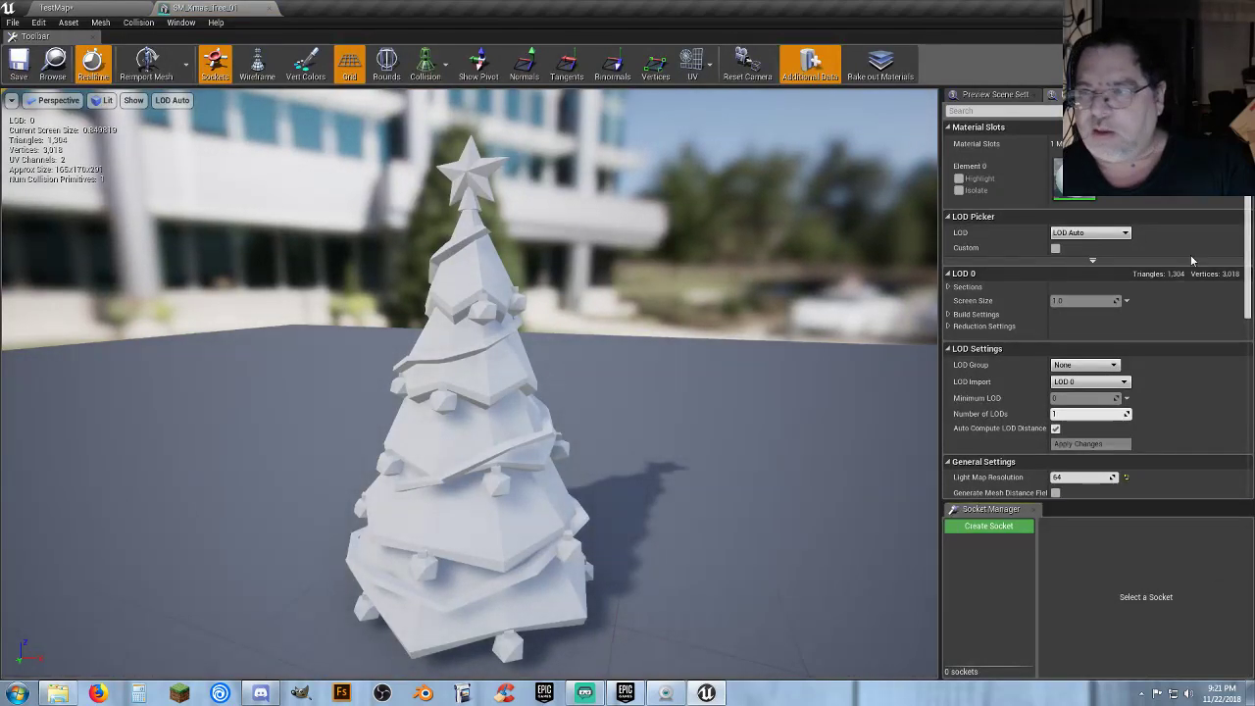
{"action": "left_click", "coordinate": [1137, 167]}
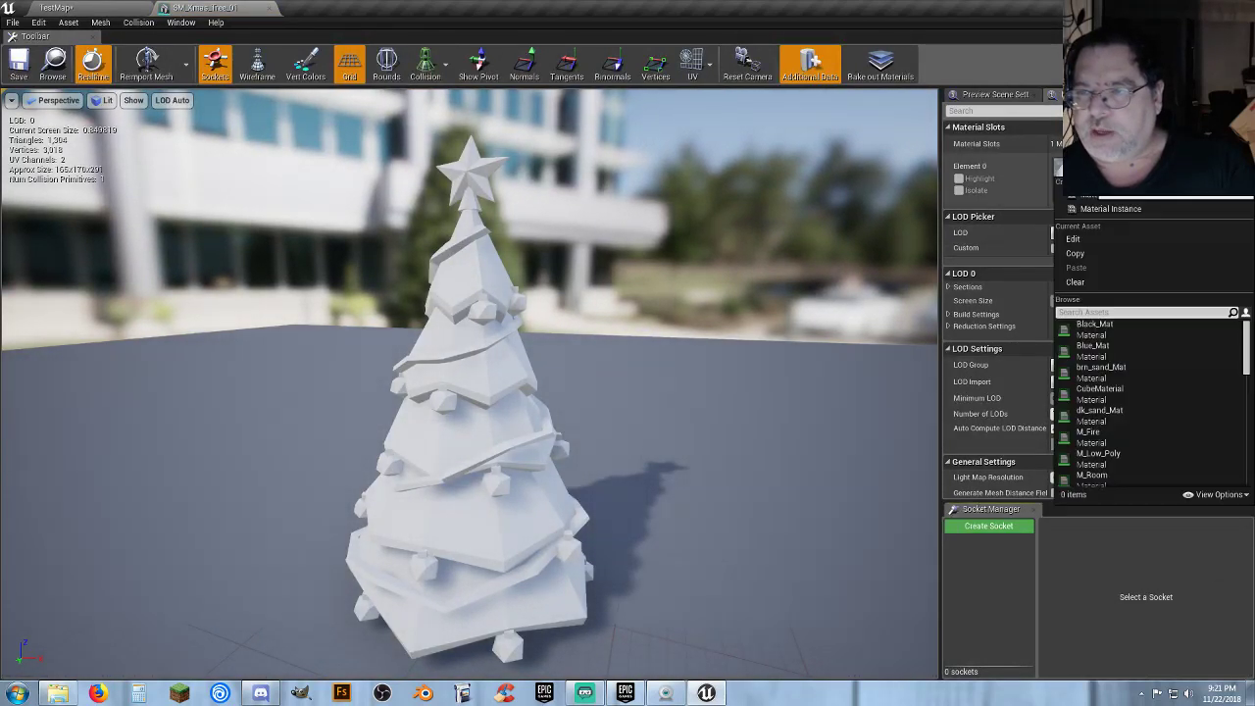
{"action": "scroll", "coordinate": [1154, 410], "scroll_direction": "down", "scroll_amount": 2}
{"action": "scroll", "coordinate": [1149, 421], "scroll_direction": "down", "scroll_amount": 3}
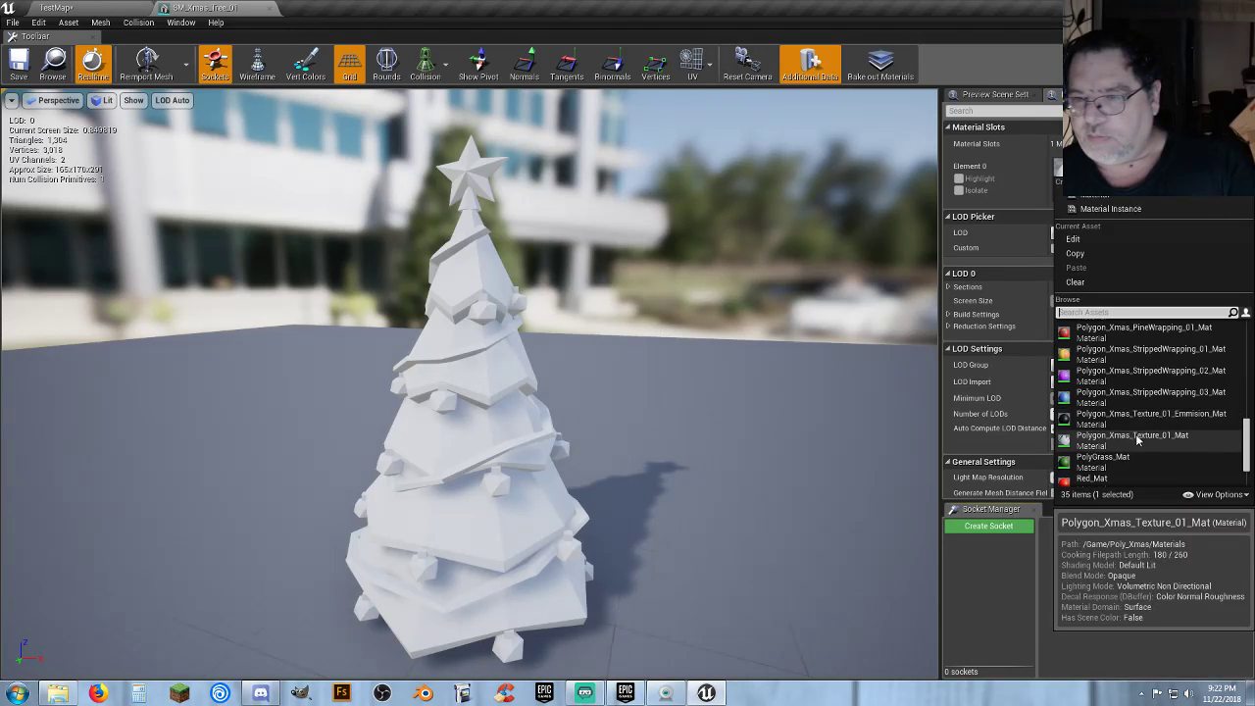
{"action": "left_click", "coordinate": [1137, 440]}
{"action": "left_click_drag", "start_coordinate": [752, 400], "coordinate": [652, 317]}
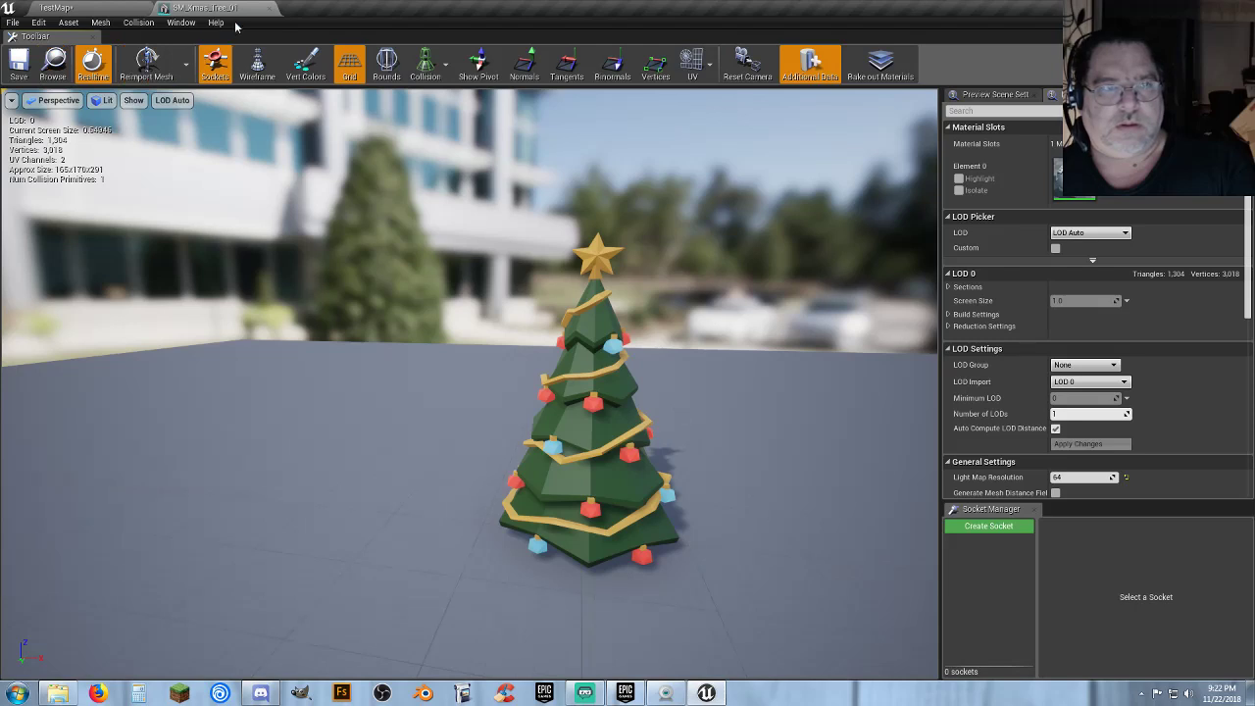
{"action": "left_click", "coordinate": [270, 8]}
Place SM_Xmas_Tree_01 on the open floor in front of the wall, away from the snowman.
{"action": "right_click_drag", "start_coordinate": [638, 415], "coordinate": [833, 363]}
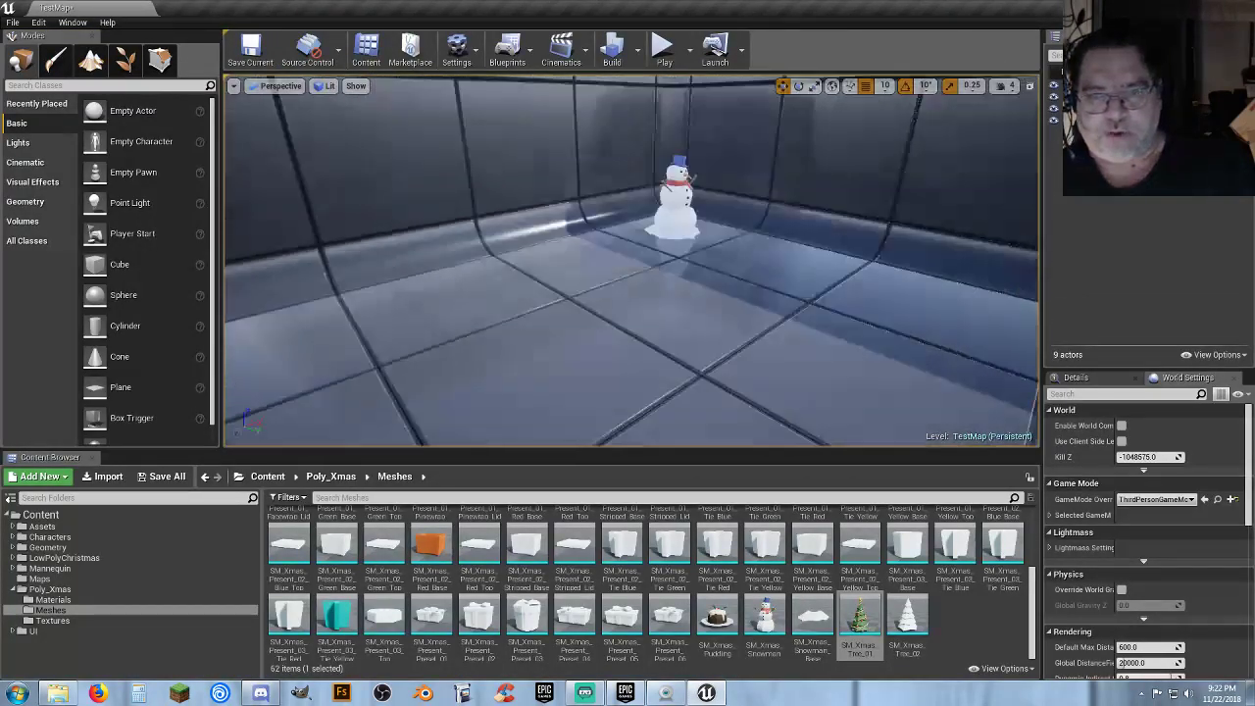
{"action": "right_click_drag", "start_coordinate": [627, 294], "coordinate": [720, 299]}
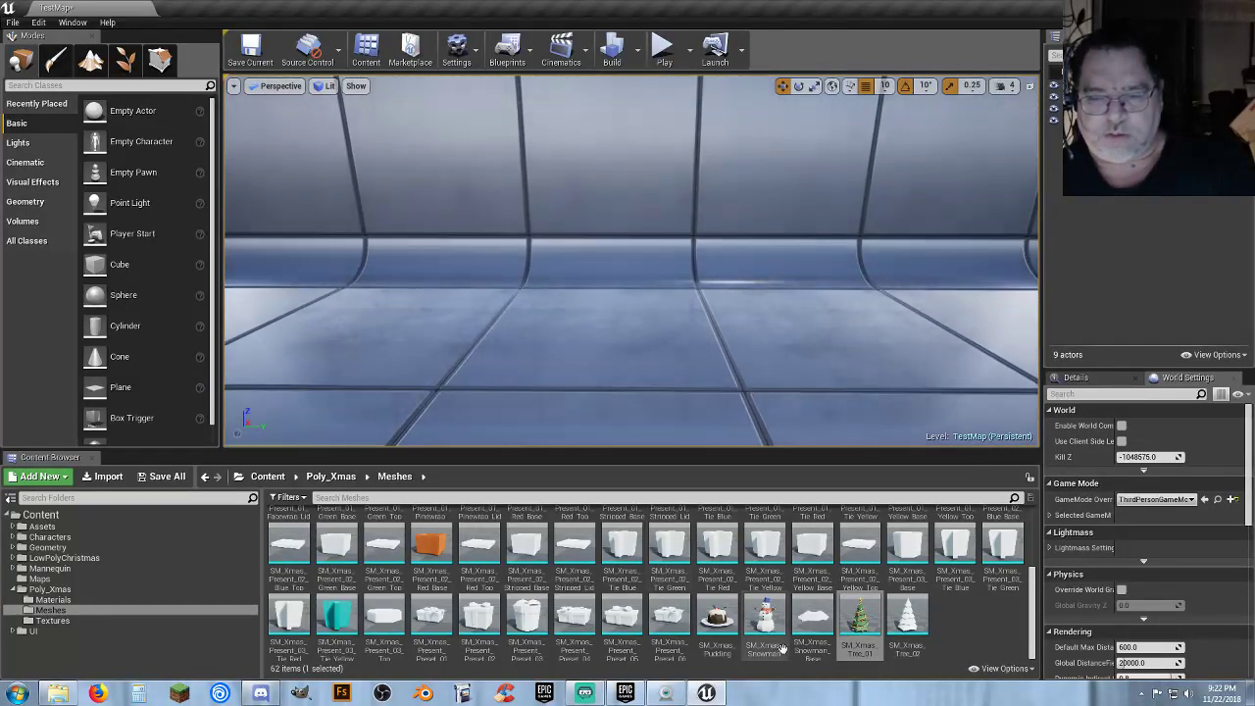
{"action": "left_click_drag", "start_coordinate": [859, 620], "coordinate": [605, 326]}
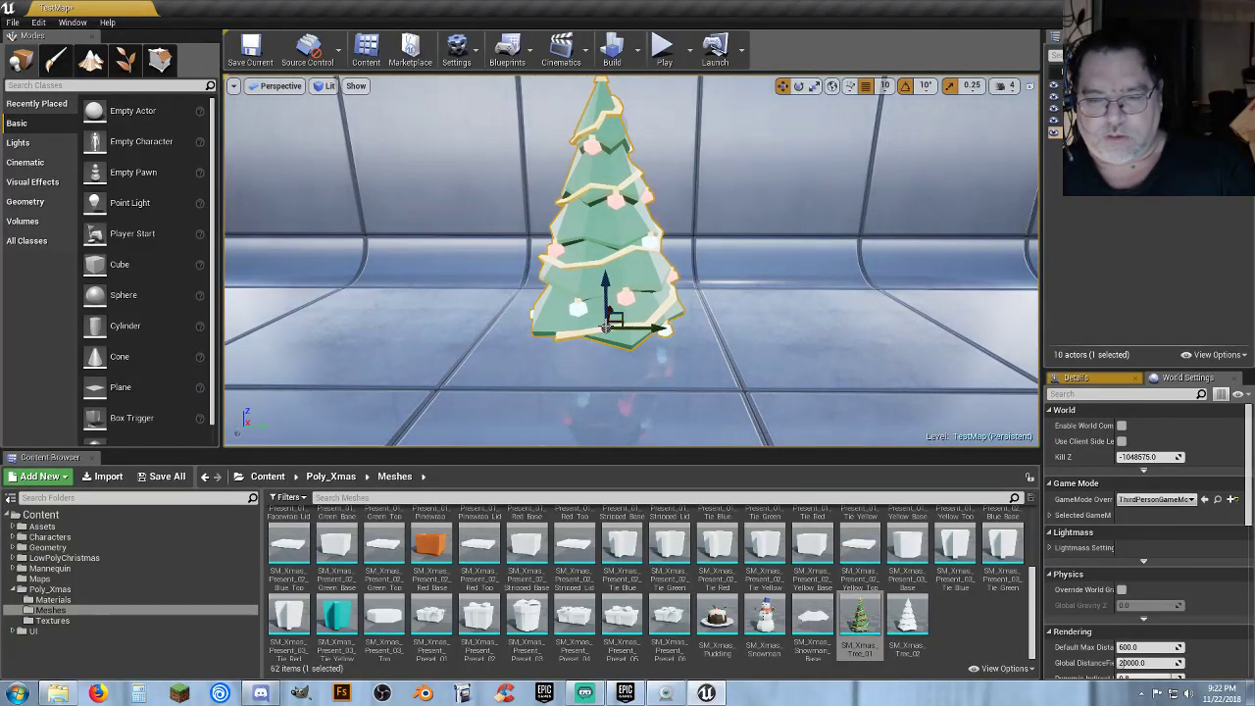
Assign Polygon_Xmas_Texture_01_Mat to the SM_Xmas_Tree_02 mesh, then save and close the asset.
{"action": "double_click", "coordinate": [908, 617]}
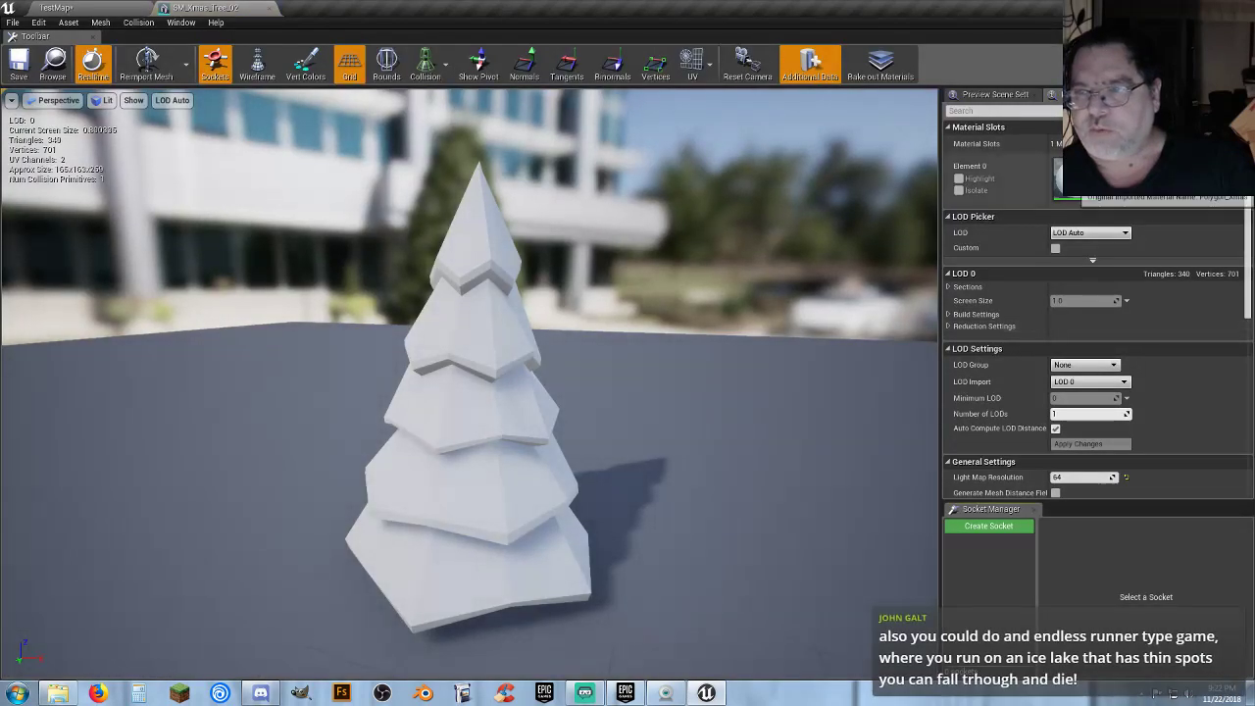
{"action": "left_click", "coordinate": [1137, 167]}
{"action": "scroll", "coordinate": [1162, 397], "scroll_direction": "down", "scroll_amount": 4}
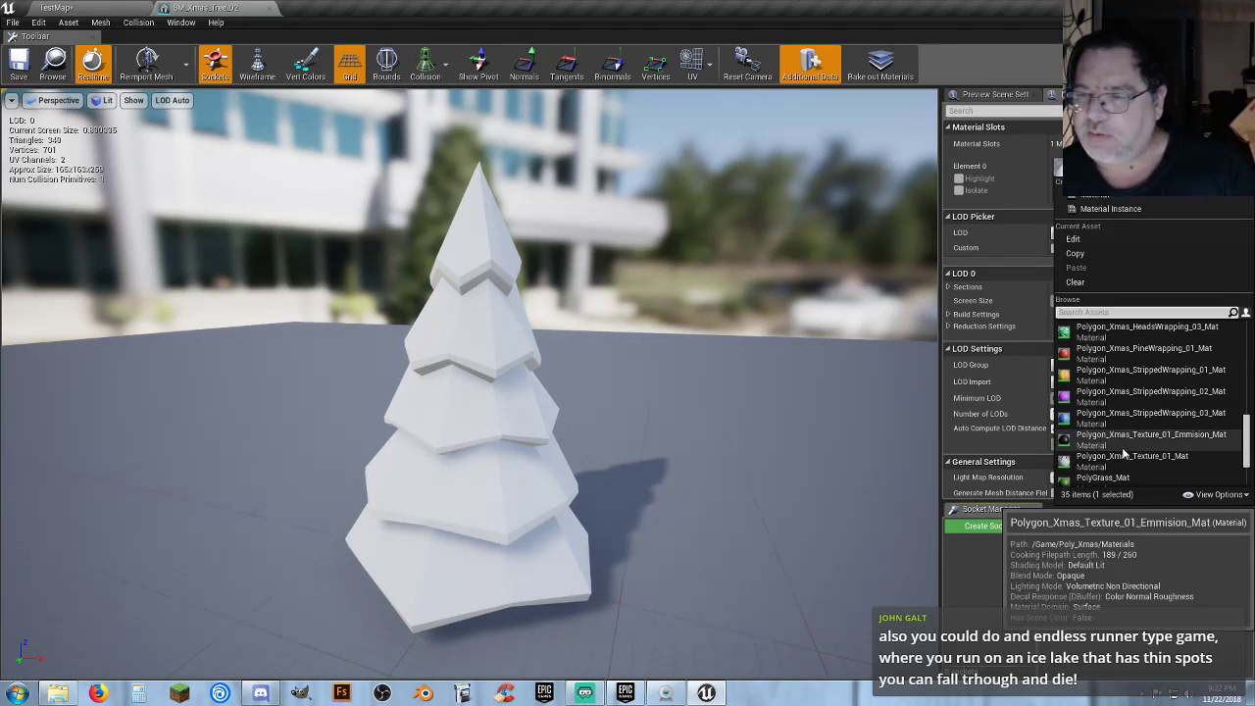
{"action": "left_click", "coordinate": [1128, 456]}
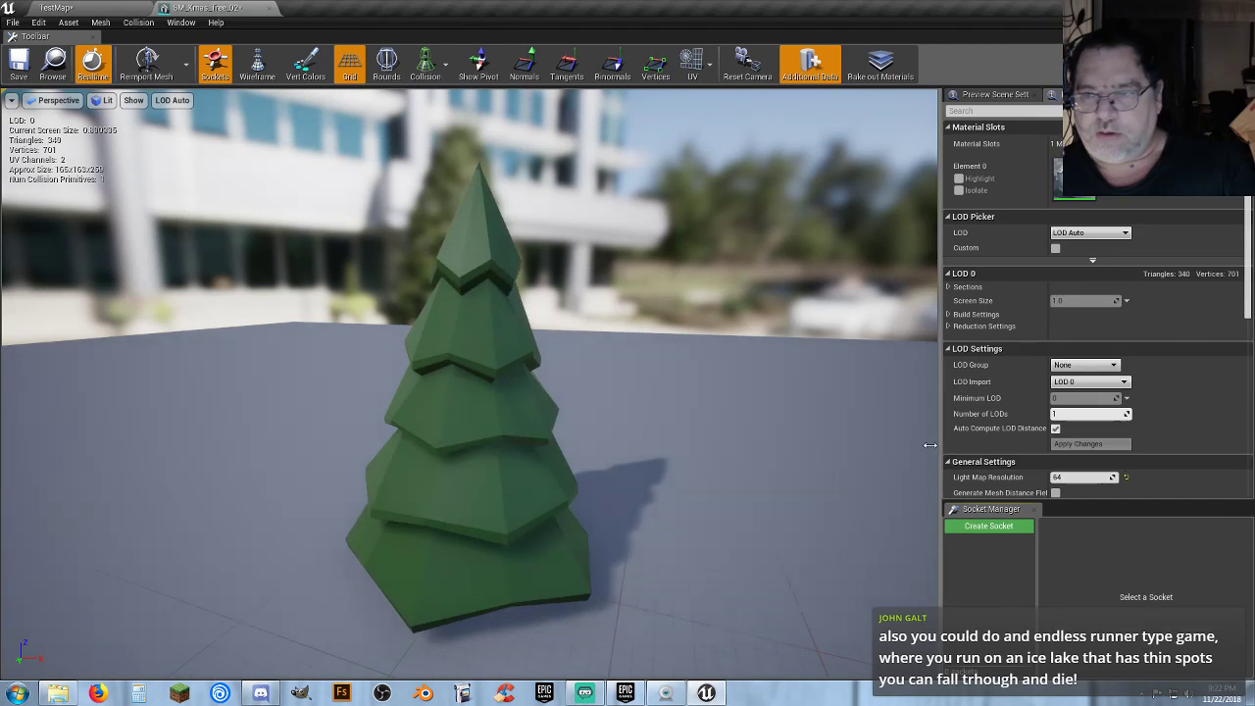
{"action": "left_click", "coordinate": [20, 65]}
{"action": "left_click", "coordinate": [268, 7]}
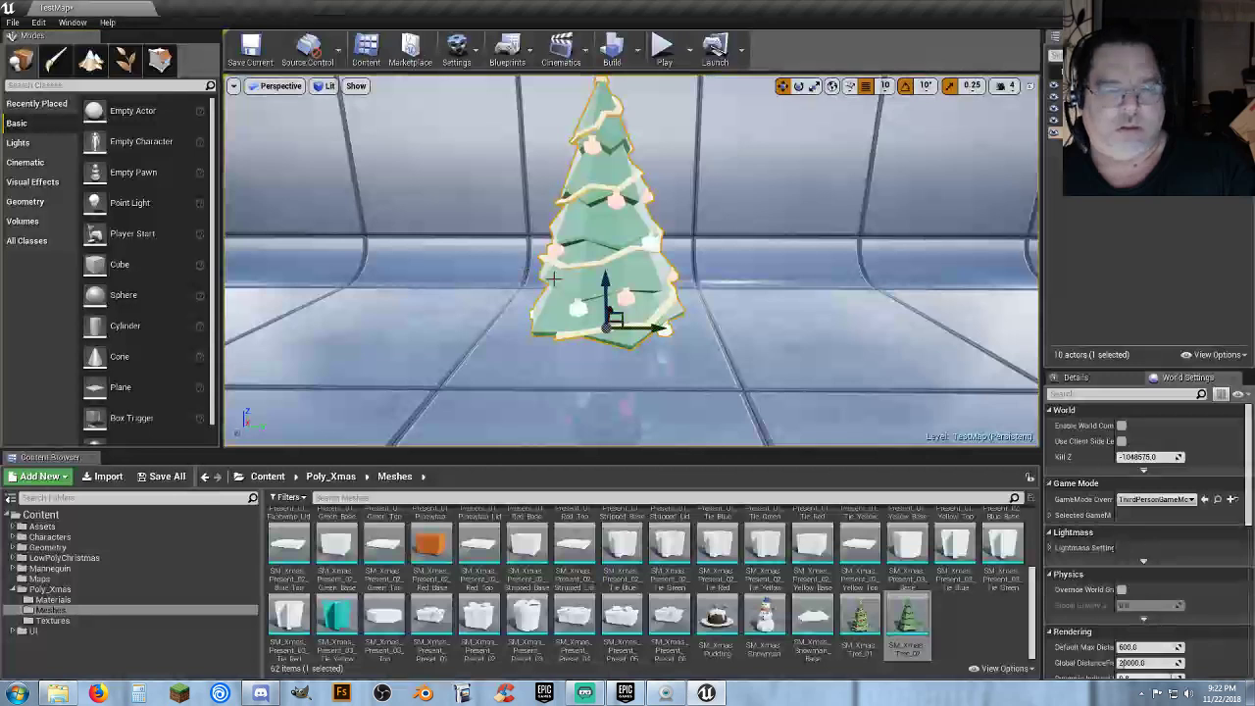
Place the decorated Christmas tree from the LowPolyChristmas Meshes folder on the floor beside SM_Xmas_Tree_01.
{"action": "right_click_drag", "start_coordinate": [662, 340], "coordinate": [662, 315]}
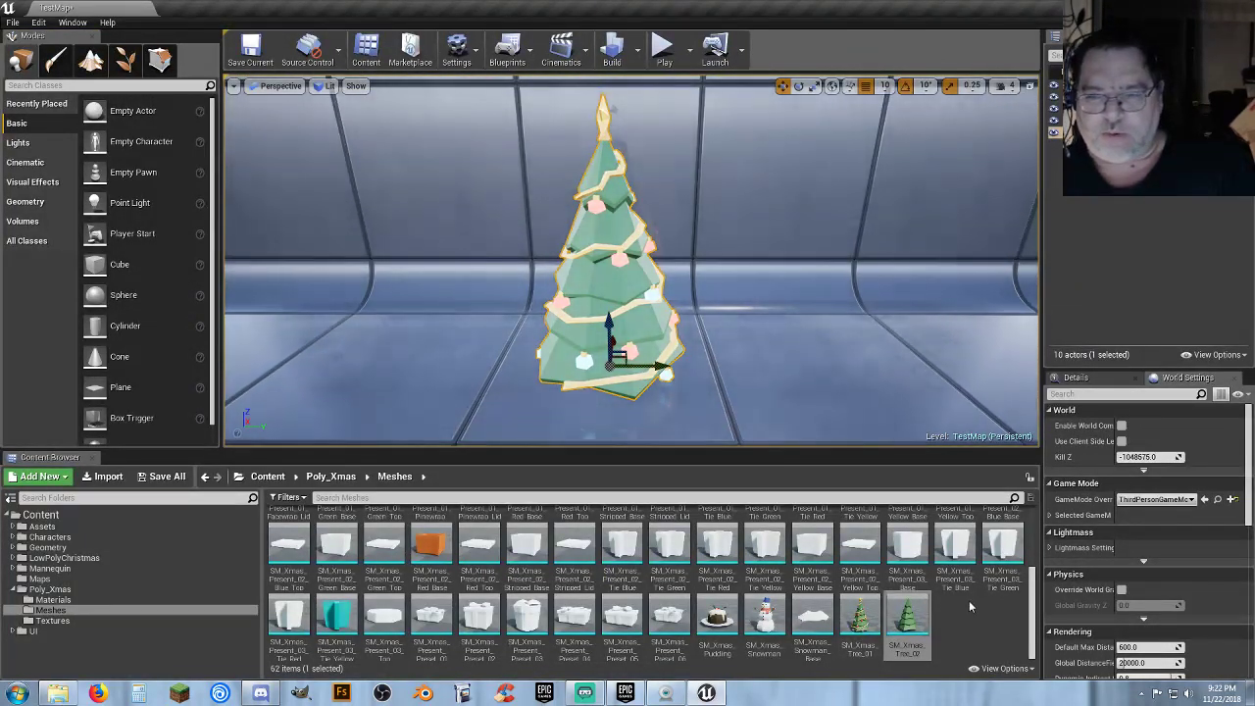
{"action": "left_click", "coordinate": [969, 607]}
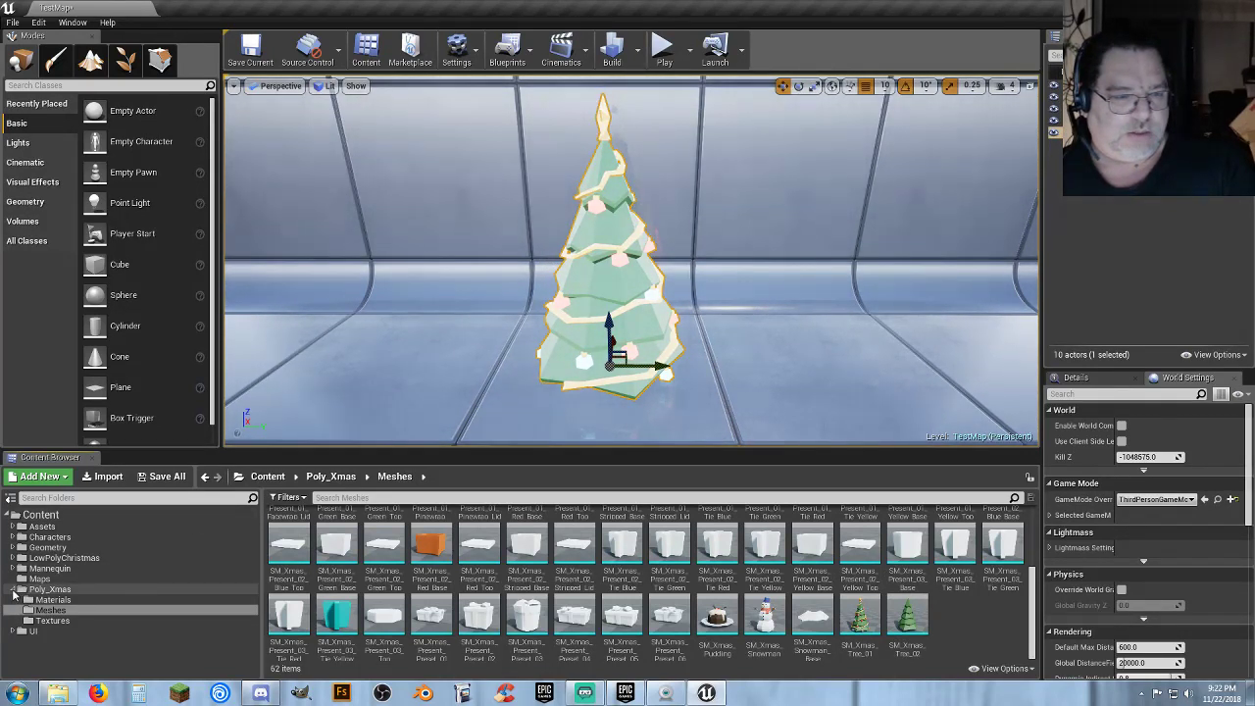
{"action": "left_click", "coordinate": [13, 589]}
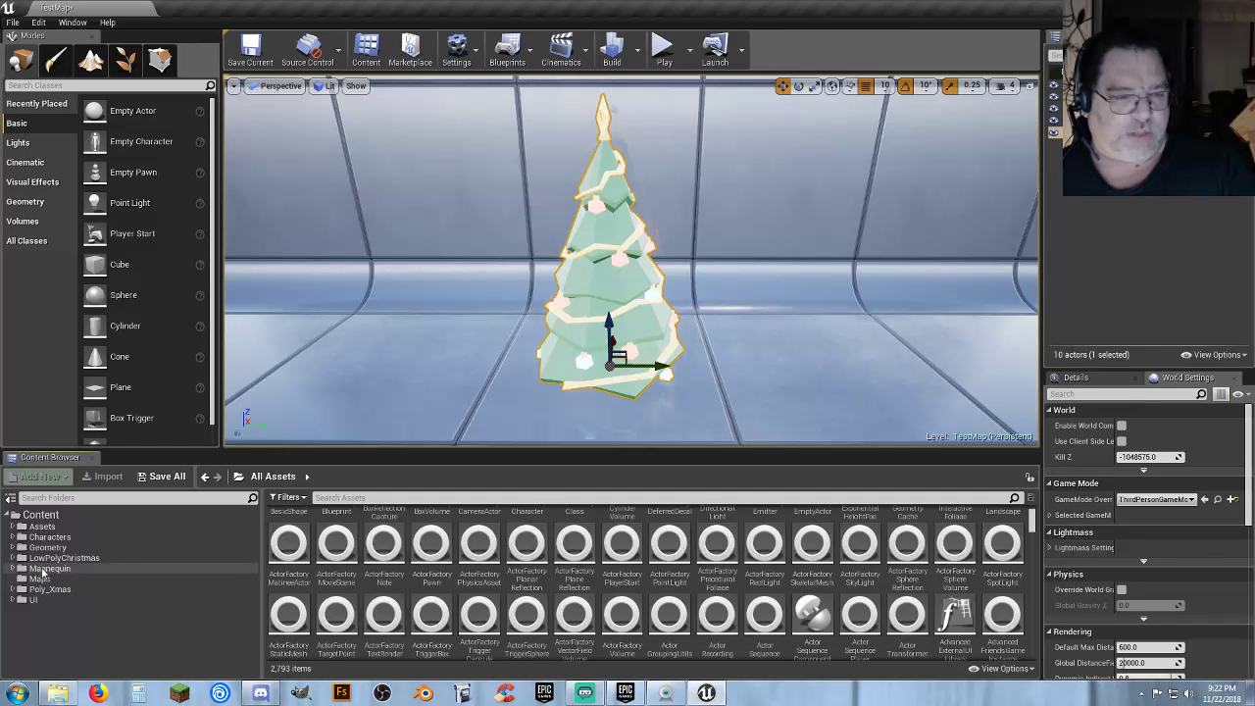
{"action": "left_click", "coordinate": [15, 559]}
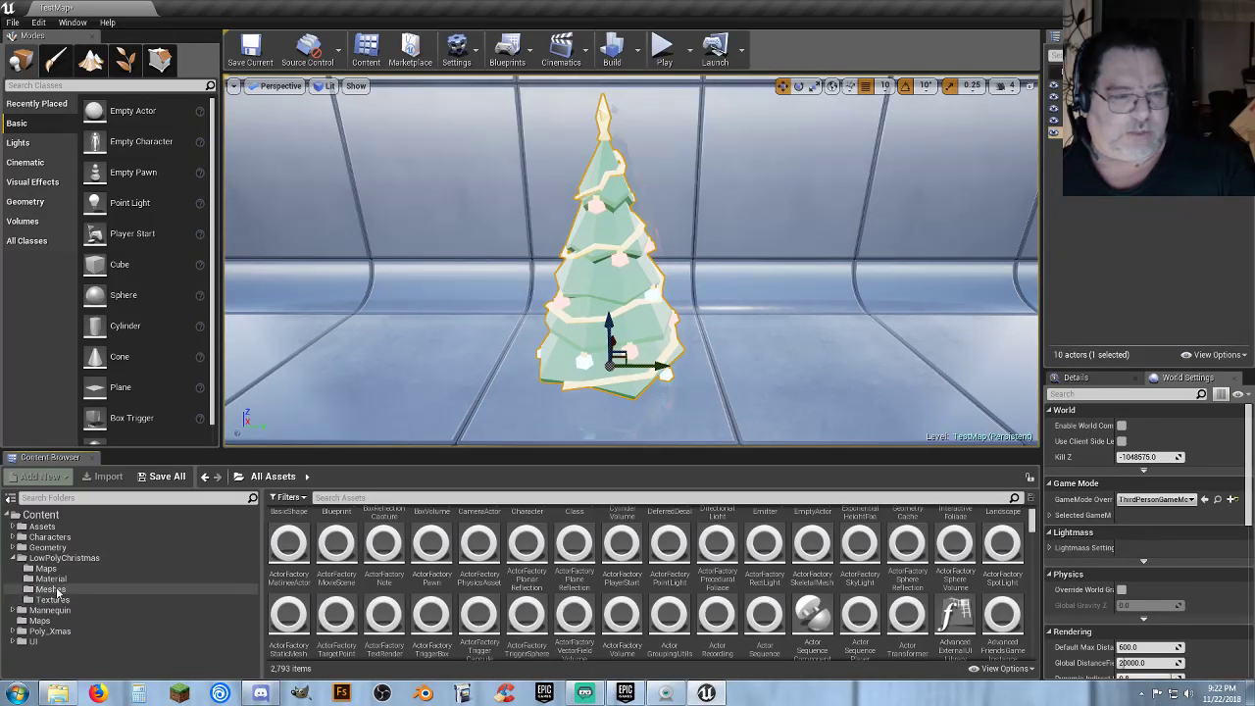
{"action": "left_click", "coordinate": [51, 590]}
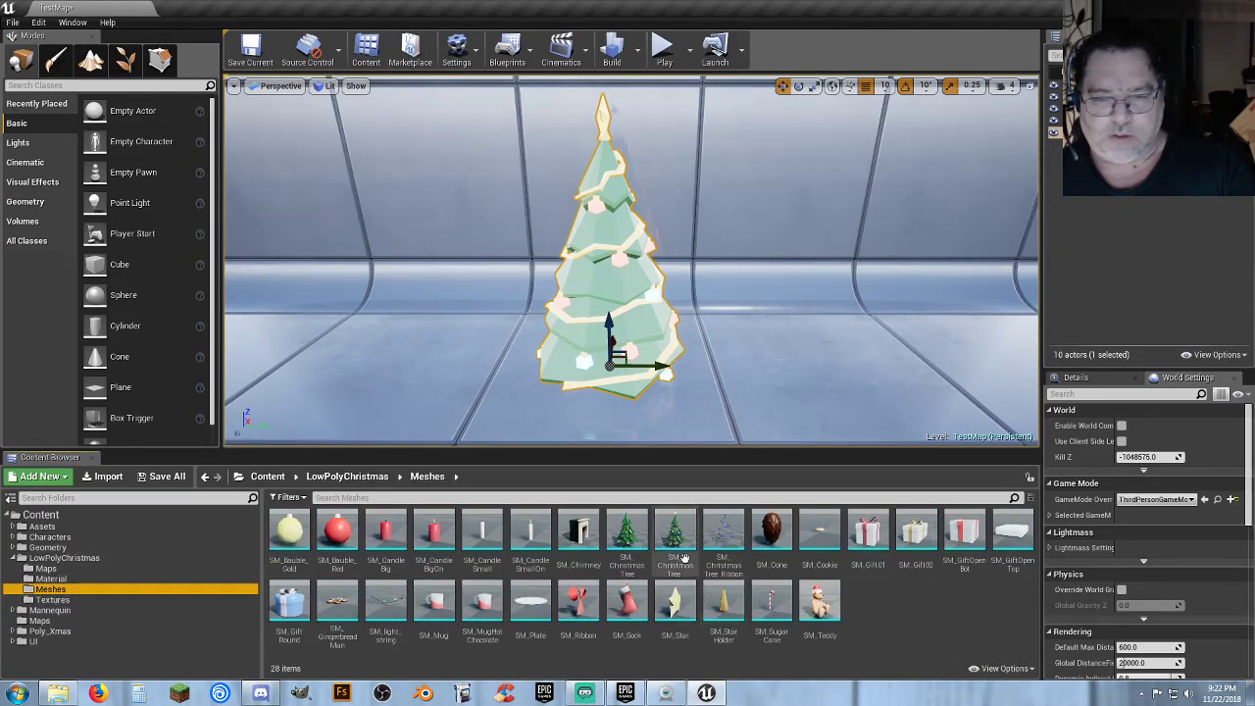
{"action": "left_click_drag", "start_coordinate": [675, 534], "coordinate": [785, 377]}
{"action": "right_click_drag", "start_coordinate": [784, 376], "coordinate": [819, 357]}
{"action": "left_click_drag", "start_coordinate": [706, 372], "coordinate": [699, 387], "text": "alt"}
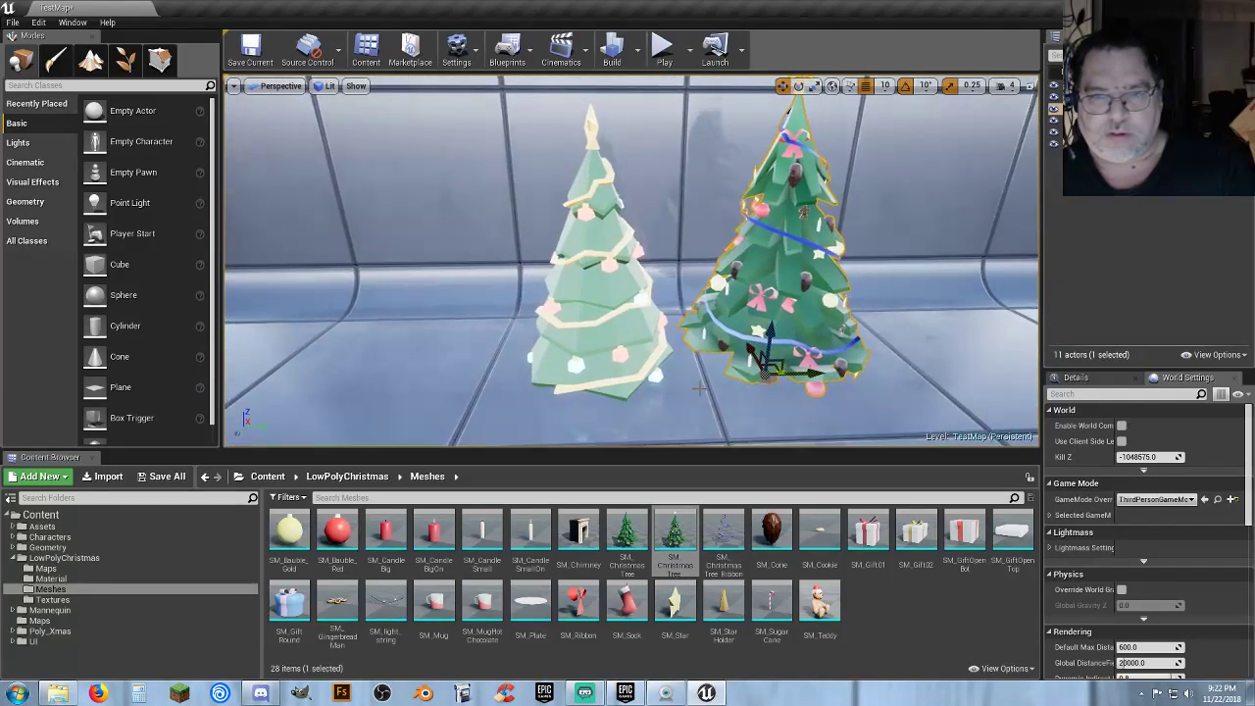
Play the level, walk the character around the two Christmas trees to compare them, and end the play session.
{"action": "left_click", "coordinate": [664, 46]}
{"action": "key", "text": "w"}
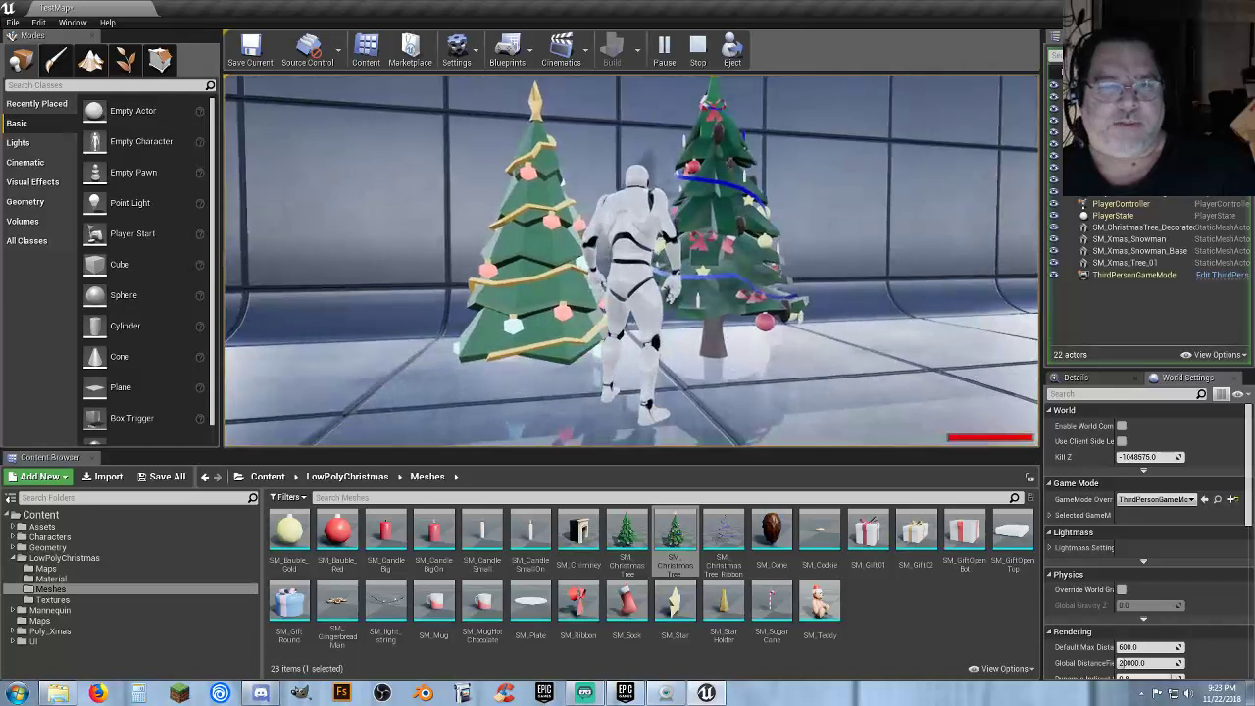
{"action": "key", "text": "s"}
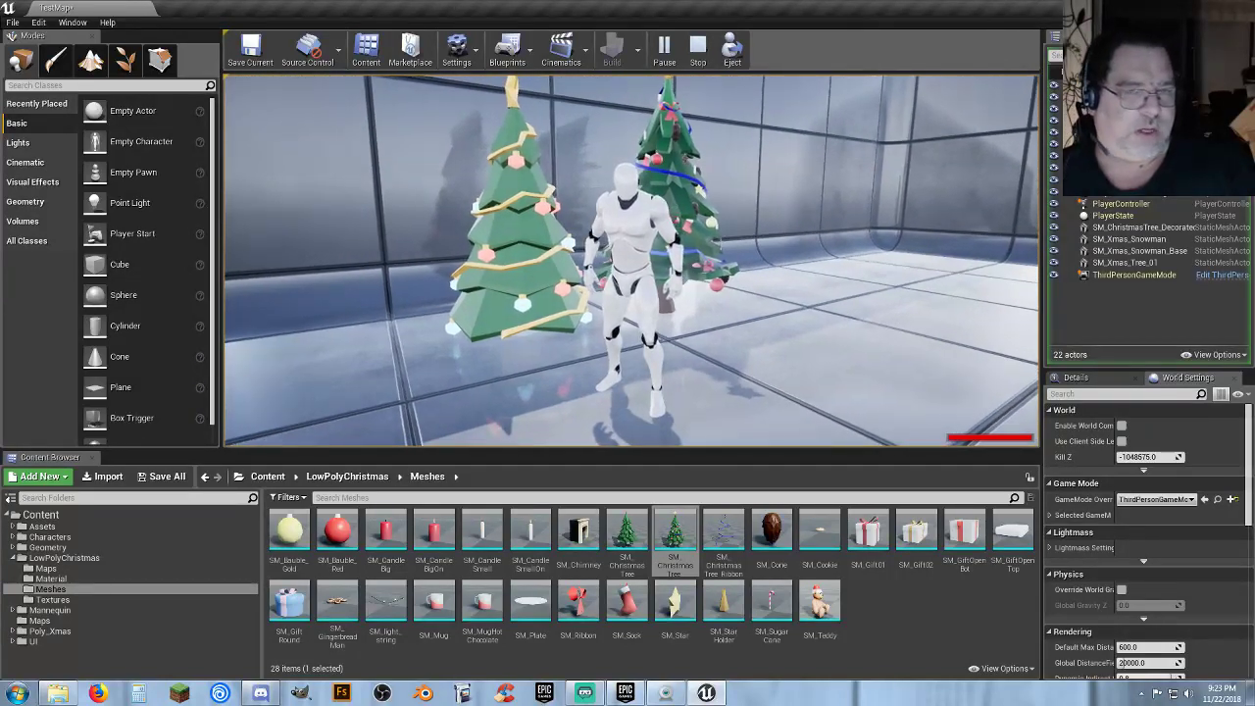
{"action": "key", "text": "s"}
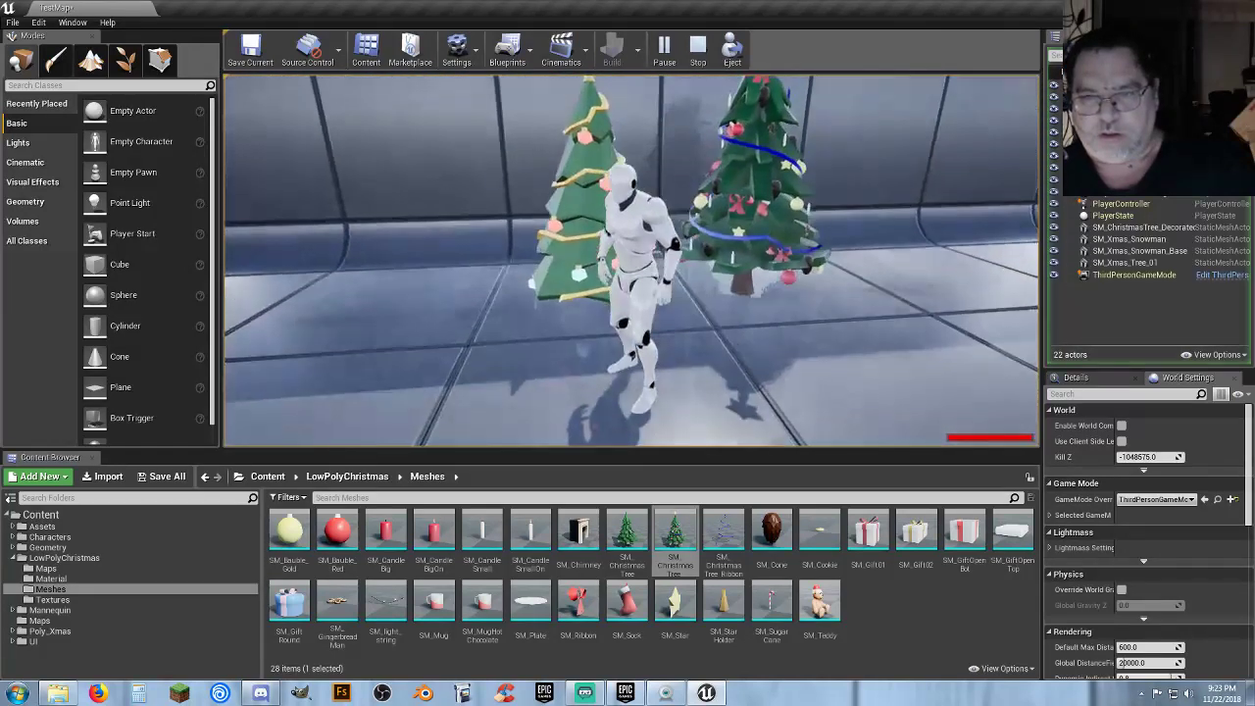
{"action": "key", "text": "Escape"}
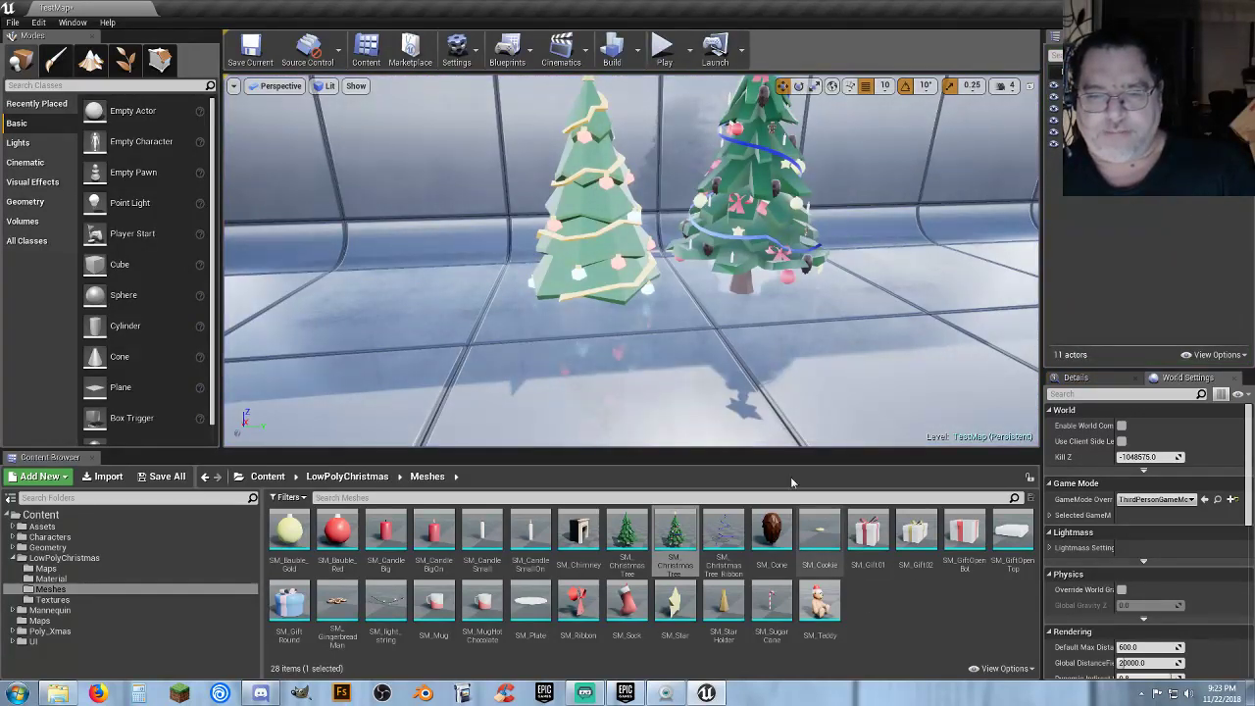
Return to the Content root folder and examine the two trees in the level from near and far.
{"action": "left_click", "coordinate": [14, 557]}
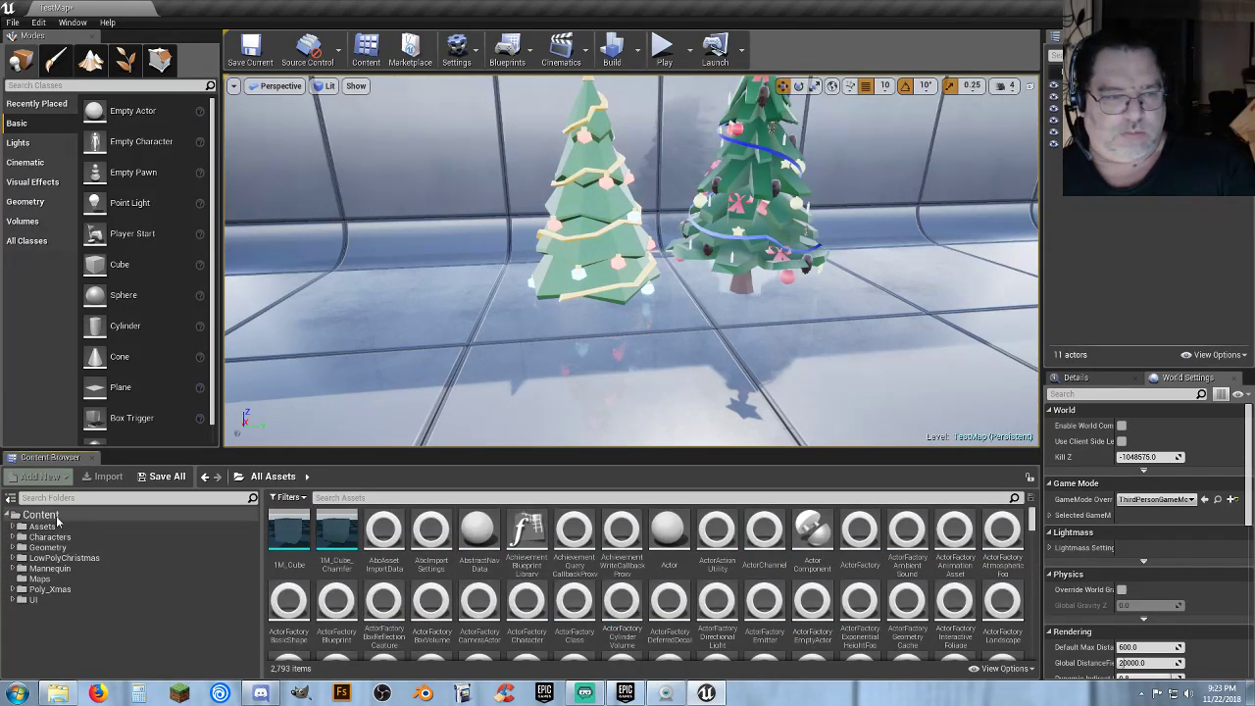
{"action": "left_click", "coordinate": [59, 516]}
{"action": "mouse_move", "coordinate": [808, 329]}
{"action": "right_mouse_down"}
{"action": "mouse_move", "coordinate": [808, 353]}
{"action": "mouse_move", "coordinate": [808, 294]}
{"action": "mouse_move", "coordinate": [687, 294]}
{"action": "mouse_move", "coordinate": [716, 333]}
{"action": "mouse_move", "coordinate": [805, 327]}
{"action": "right_mouse_up"}
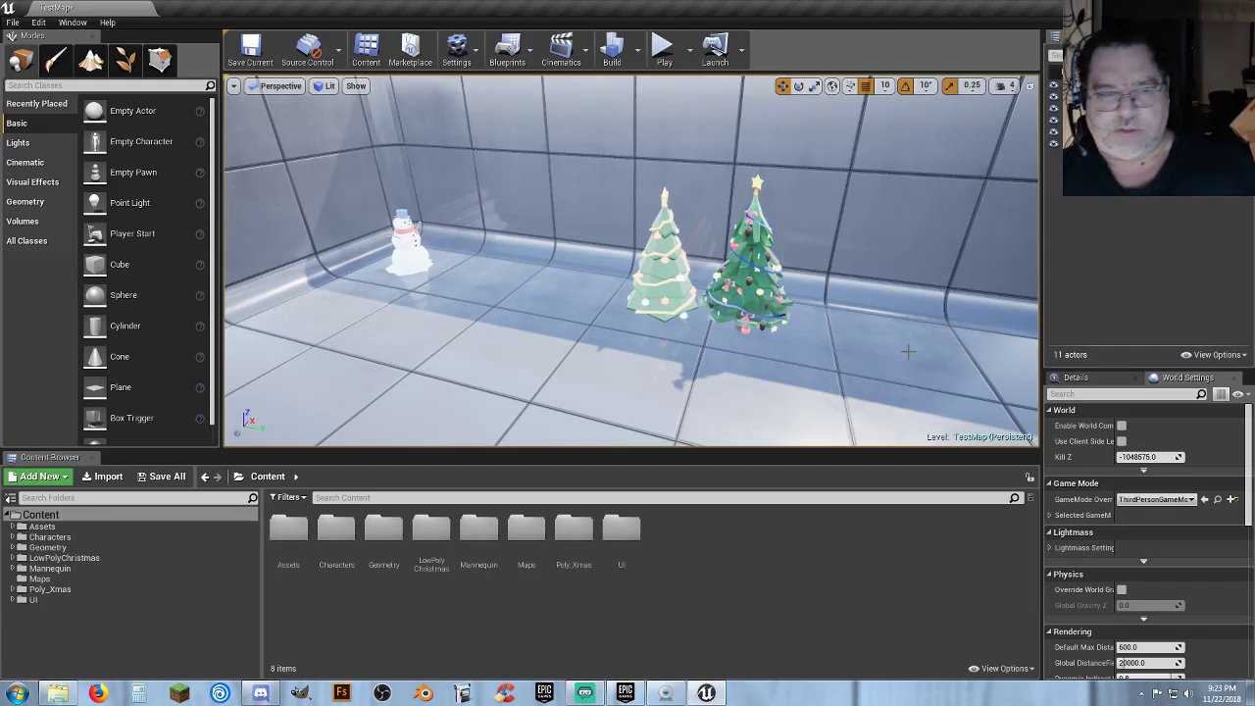
{"action": "right_click_drag", "start_coordinate": [768, 358], "coordinate": [824, 393]}
{"action": "key", "text": "w"}
{"action": "left_click_drag", "start_coordinate": [740, 310], "coordinate": [738, 292]}
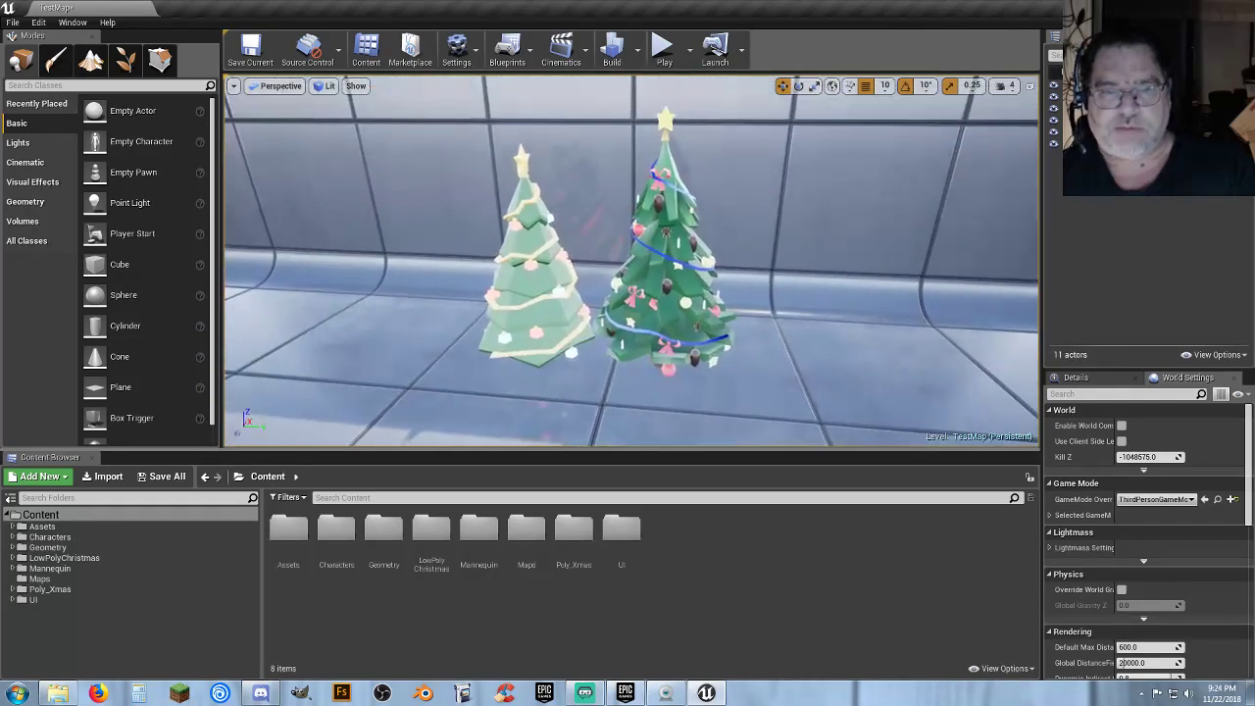
{"action": "key", "text": "s"}
{"action": "right_click_drag", "start_coordinate": [737, 293], "coordinate": [735, 263]}
{"action": "key", "text": "w"}
{"action": "left_click_drag", "start_coordinate": [736, 345], "coordinate": [759, 356]}
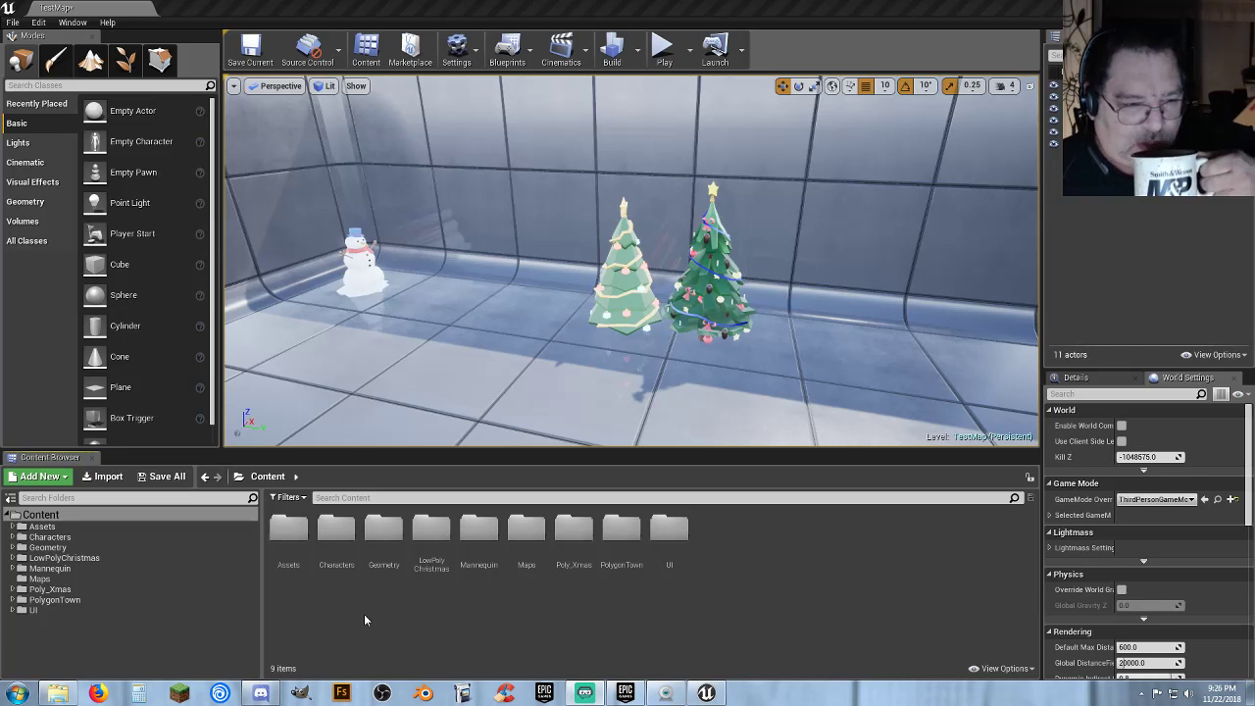
Open the Demonstration map from the PolygonTown Maps folder, saving TestMap before it loads.
{"action": "left_click", "coordinate": [14, 600]}
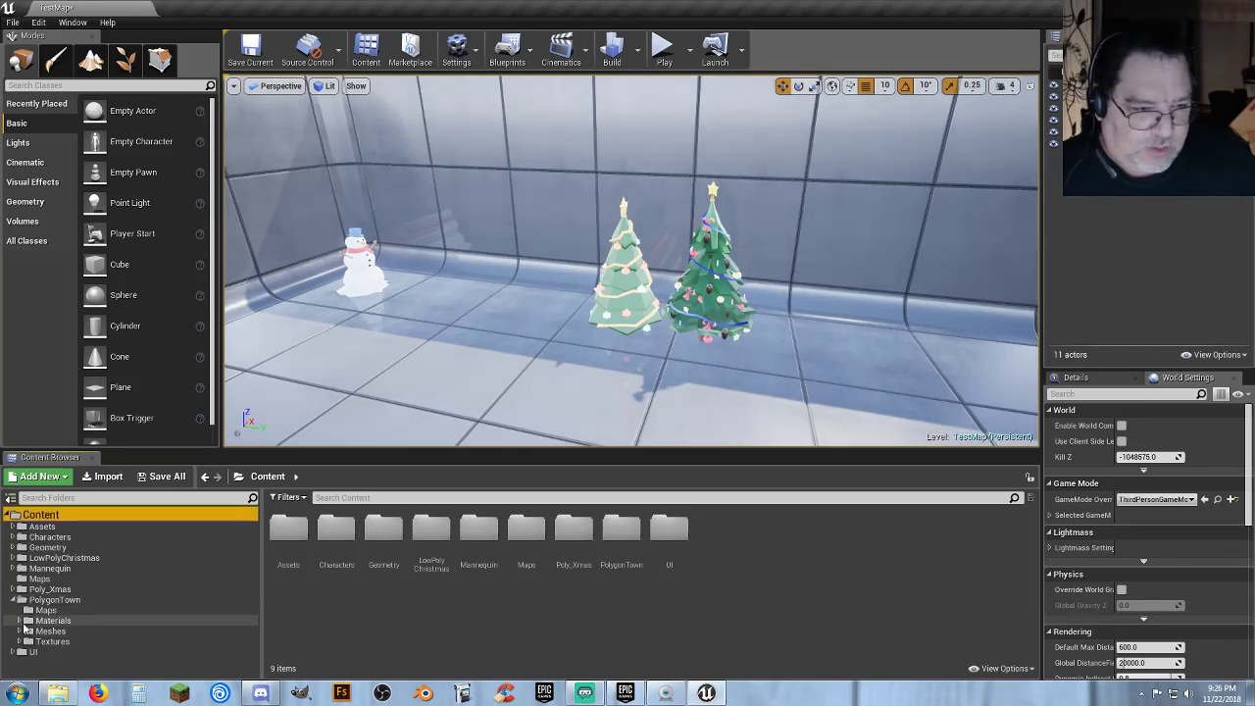
{"action": "left_click", "coordinate": [45, 609]}
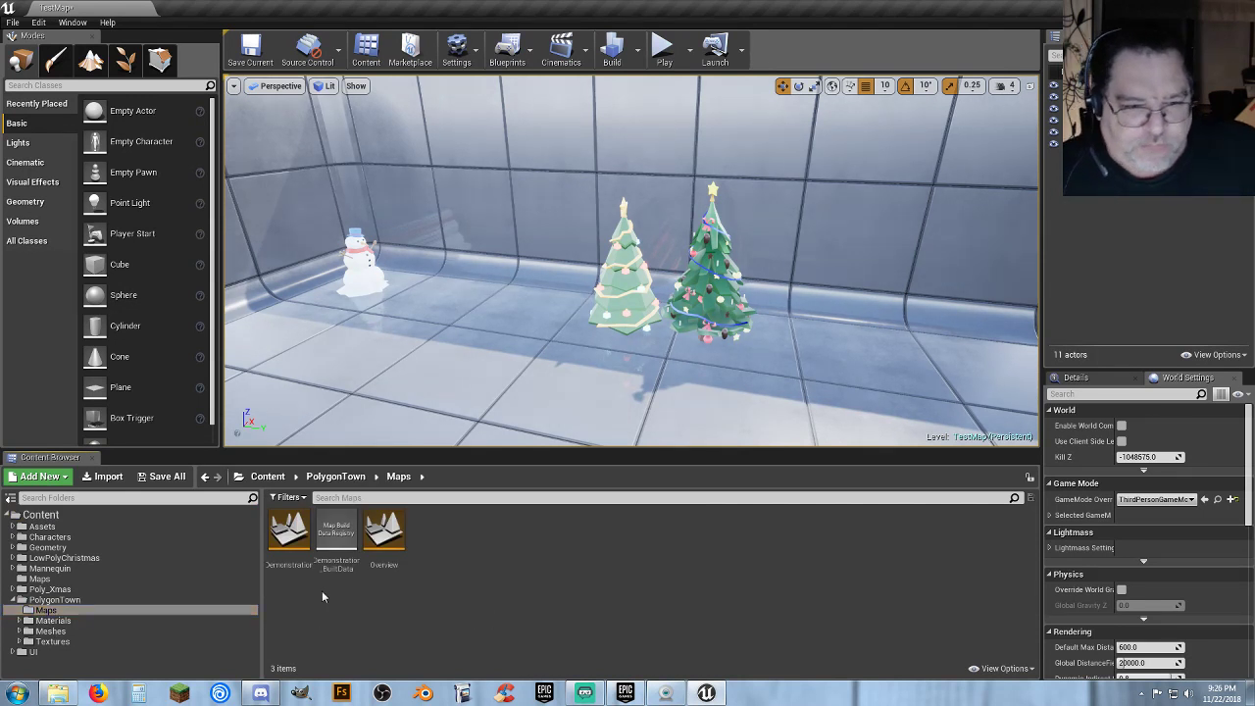
{"action": "double_click", "coordinate": [289, 534]}
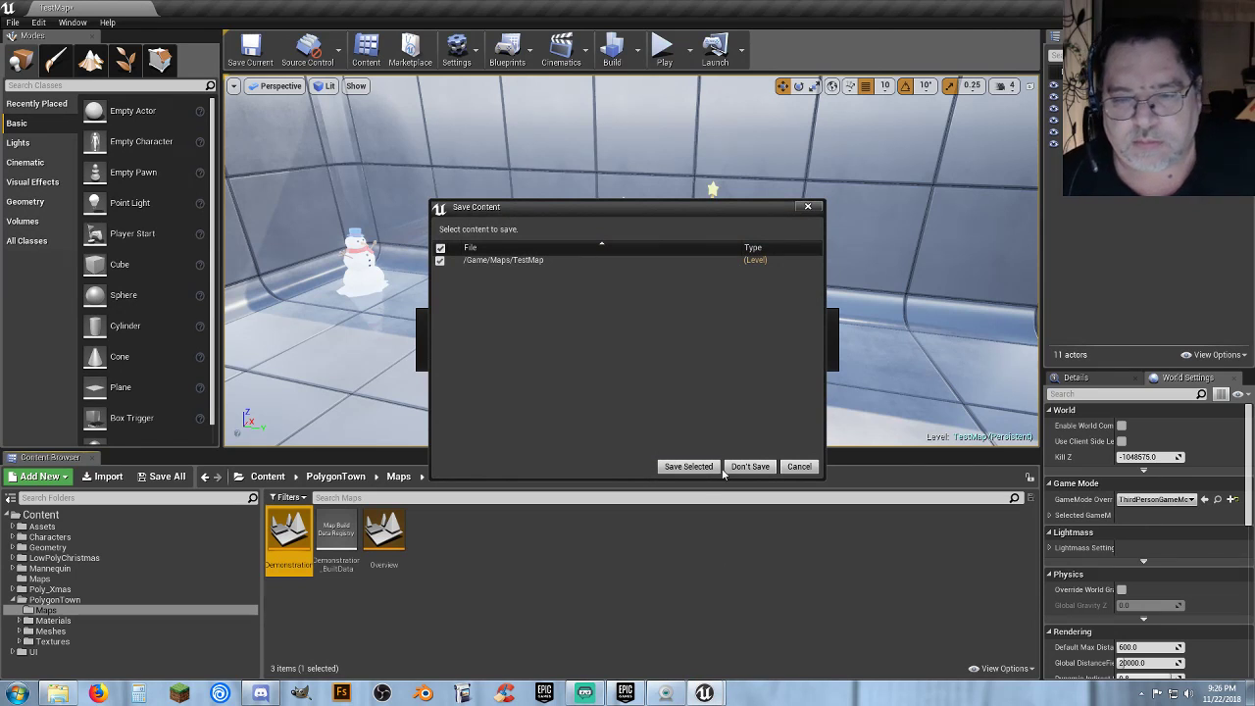
{"action": "left_click", "coordinate": [688, 467]}
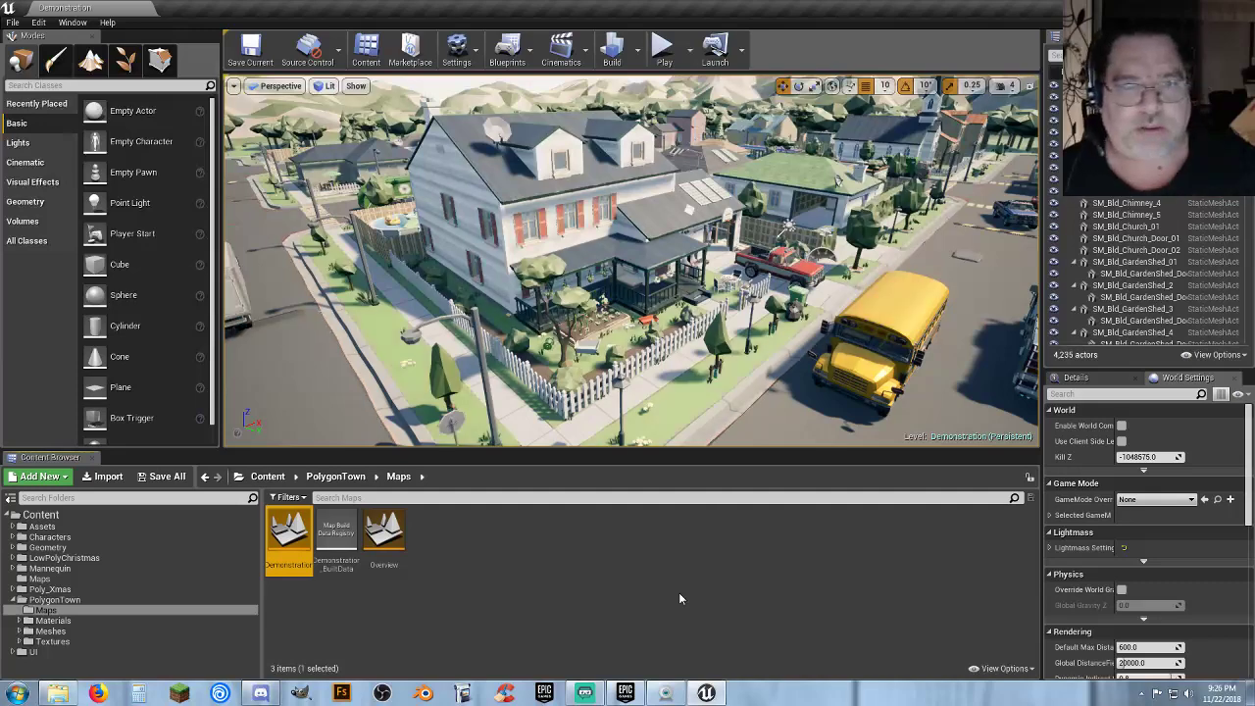
Look over the town's streets, houses and vehicles in the Demonstration map.
{"action": "left_click_drag", "start_coordinate": [783, 379], "coordinate": [833, 294]}
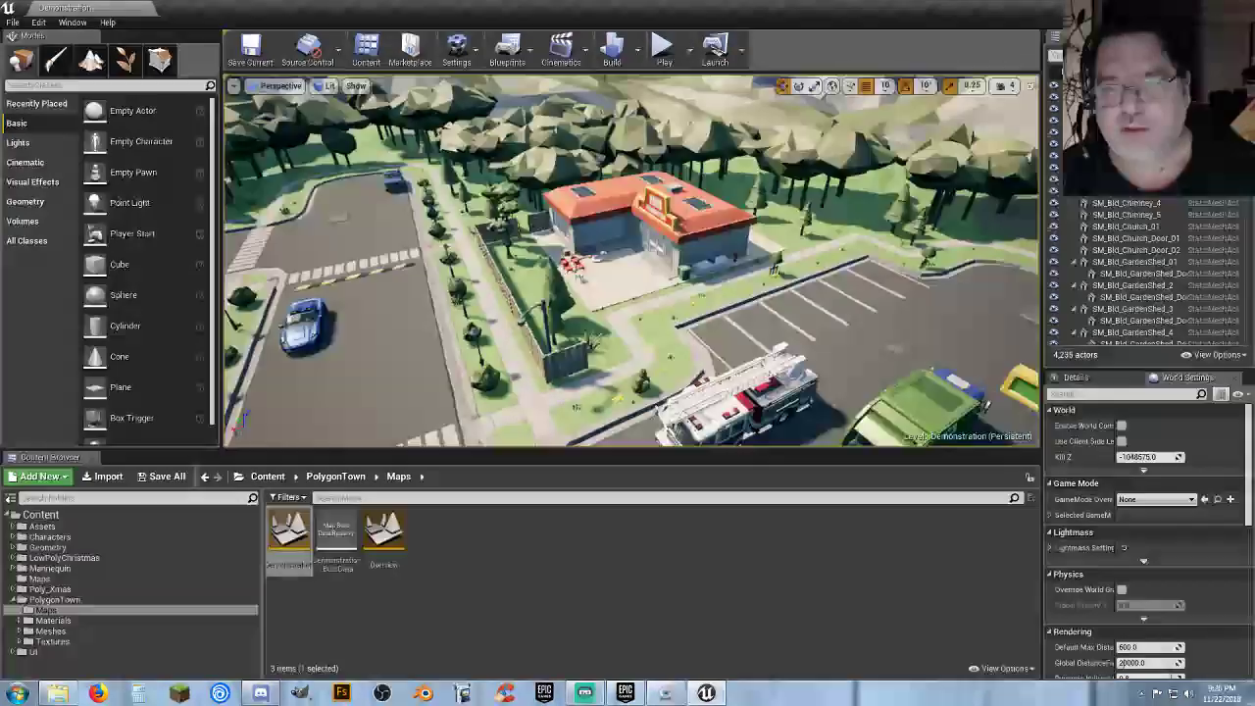
{"action": "right_click_drag", "start_coordinate": [660, 416], "coordinate": [660, 417]}
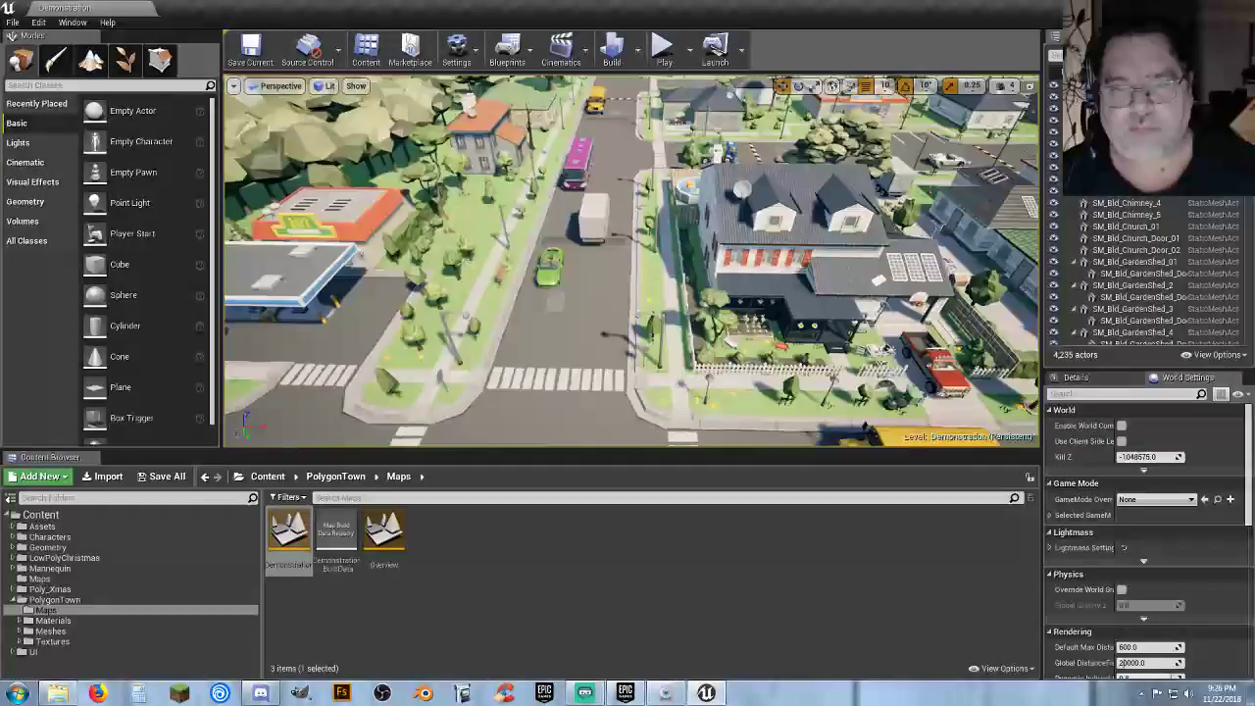
{"action": "right_click_drag", "start_coordinate": [659, 416], "coordinate": [660, 417]}
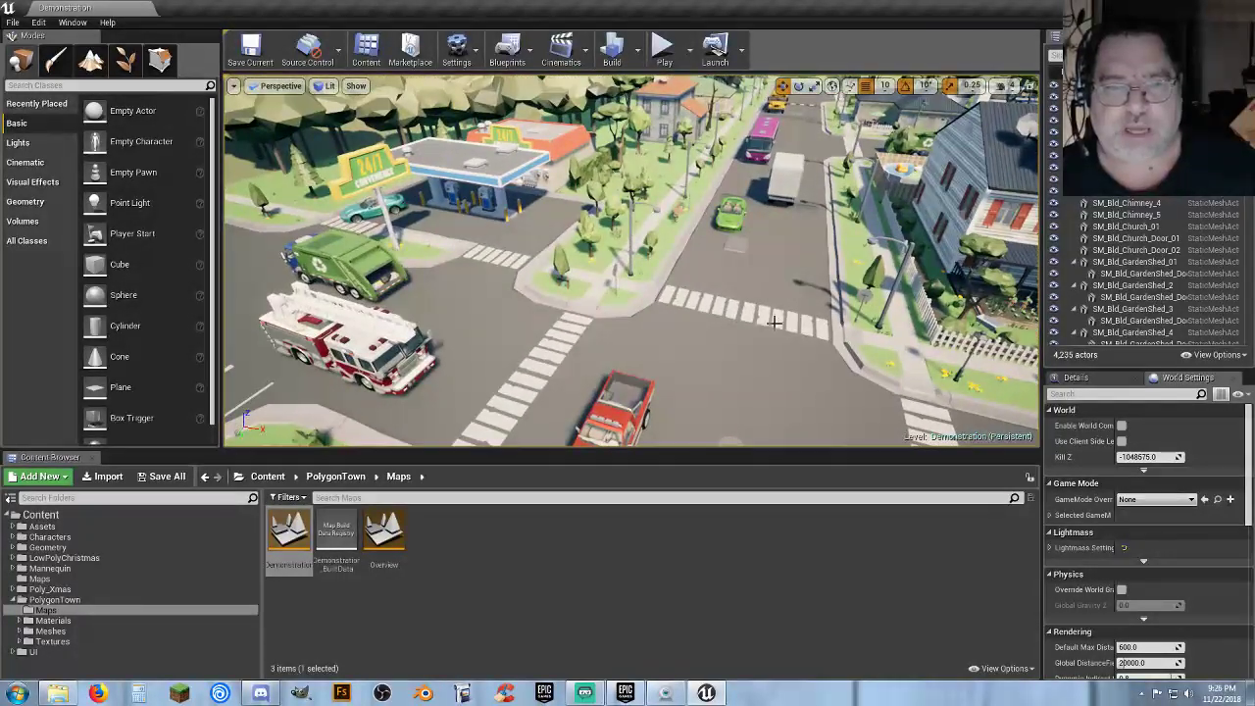
{"action": "right_click_drag", "start_coordinate": [774, 322], "coordinate": [775, 321]}
{"action": "left_click", "coordinate": [501, 569]}
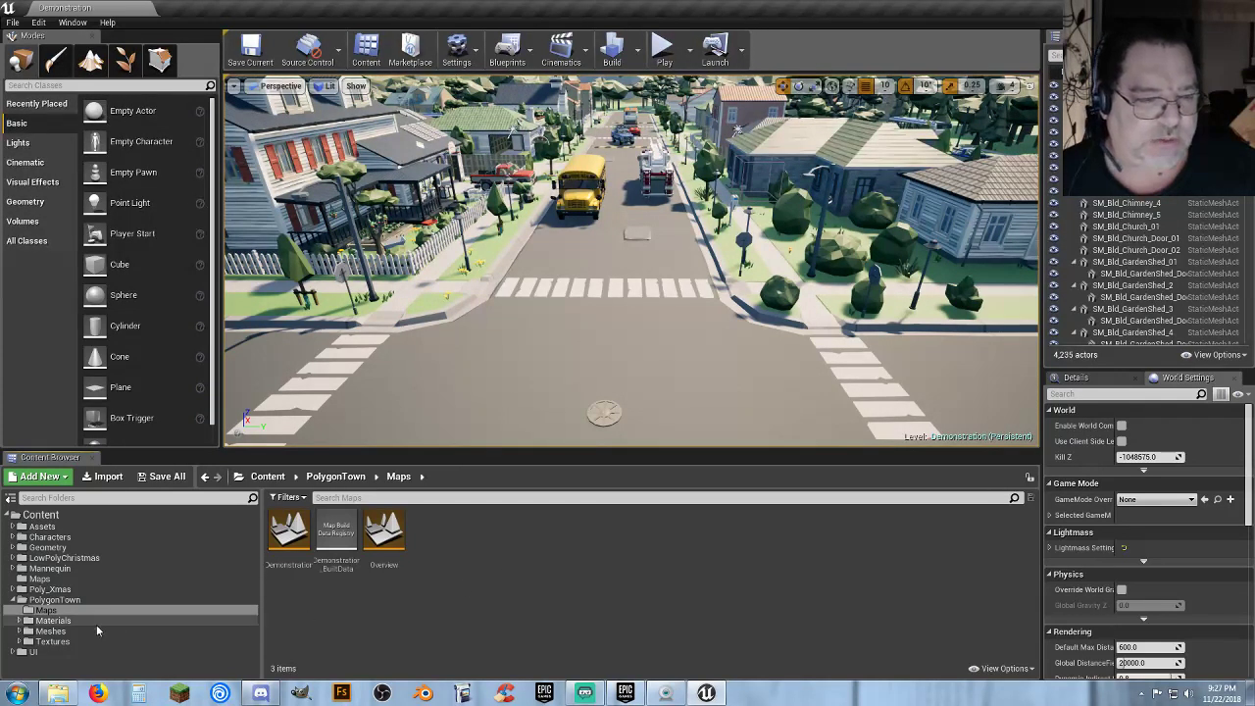
Browse PolygonTown's mesh subfolders, the Textures and Alts folders, and the meshes in Props.
{"action": "left_click", "coordinate": [19, 632]}
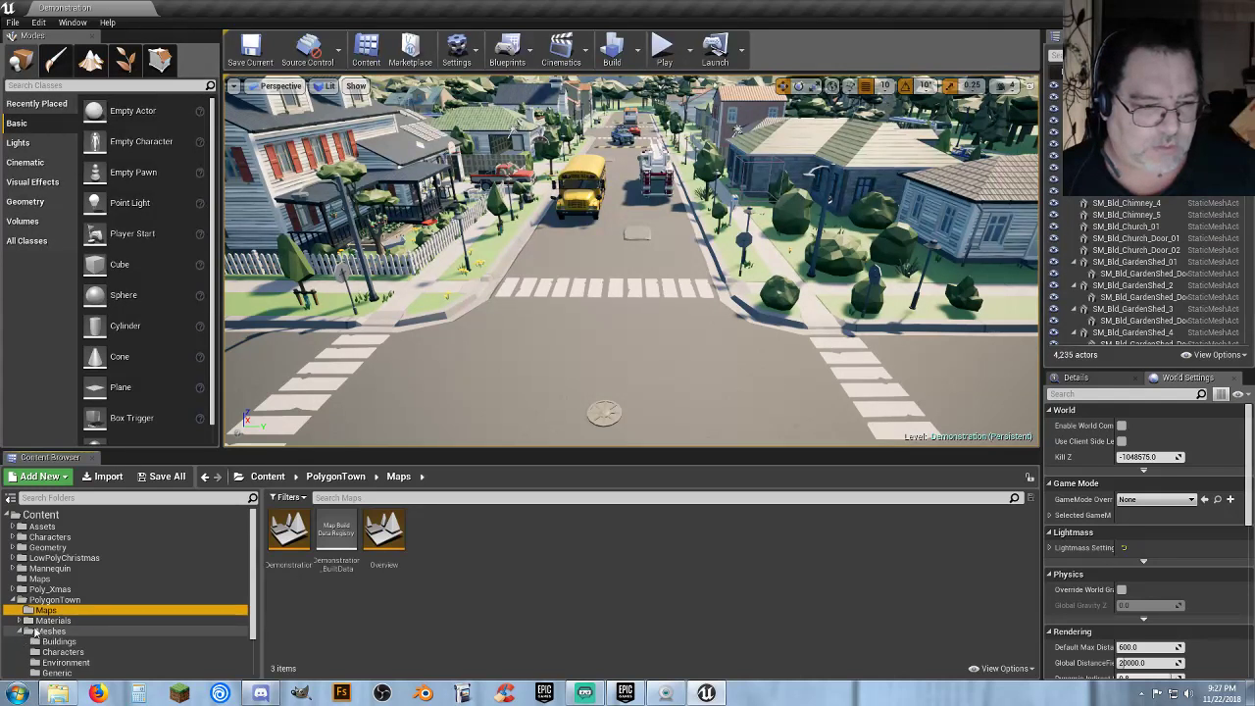
{"action": "scroll", "coordinate": [27, 633], "scroll_direction": "down", "scroll_amount": 2}
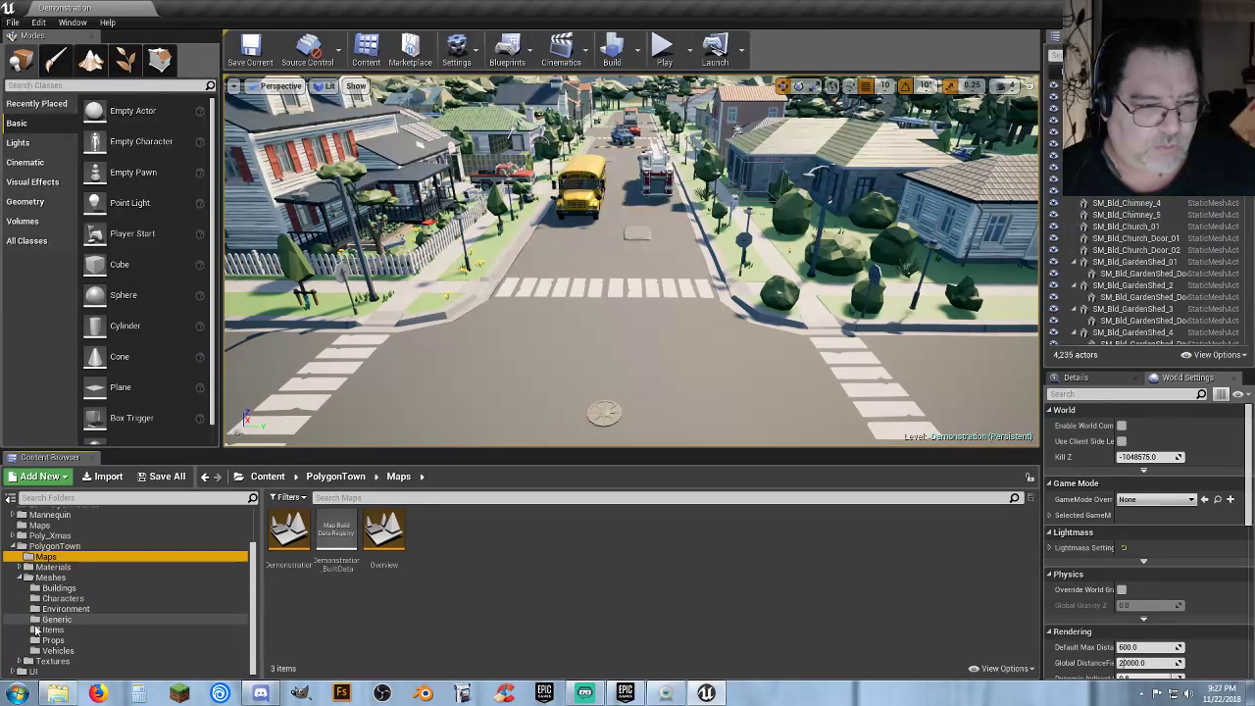
{"action": "left_click", "coordinate": [57, 546]}
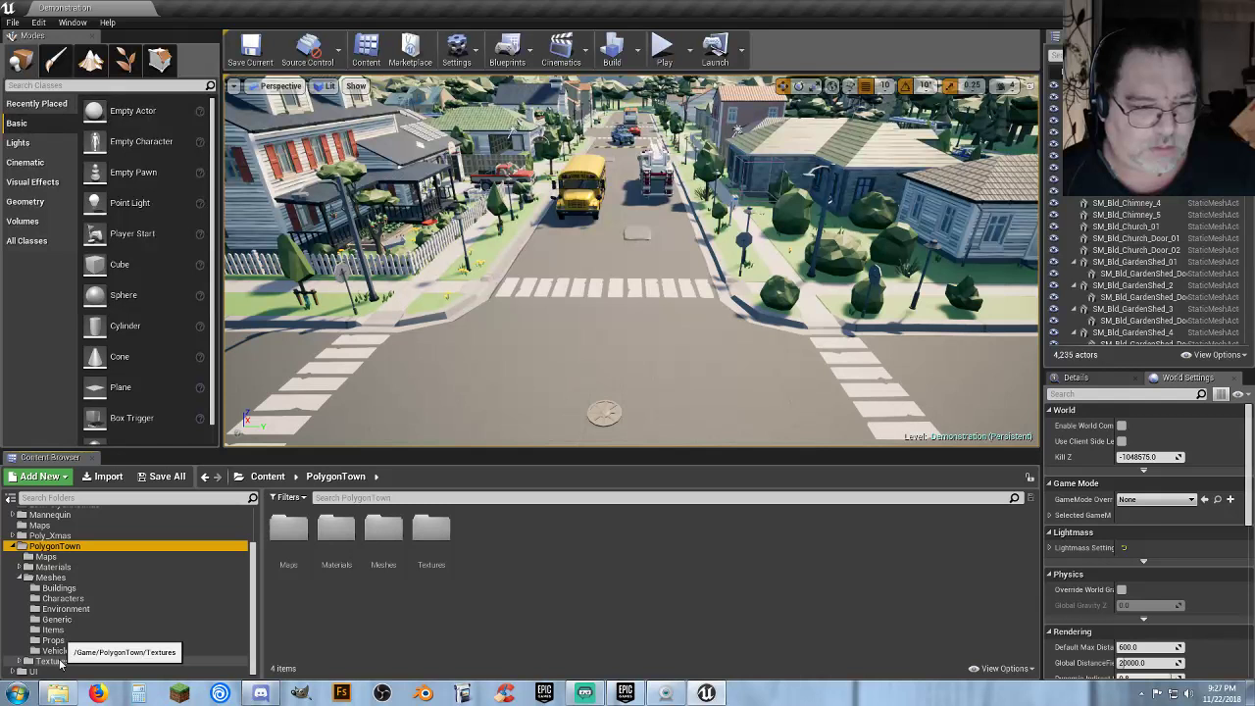
{"action": "left_click", "coordinate": [58, 663]}
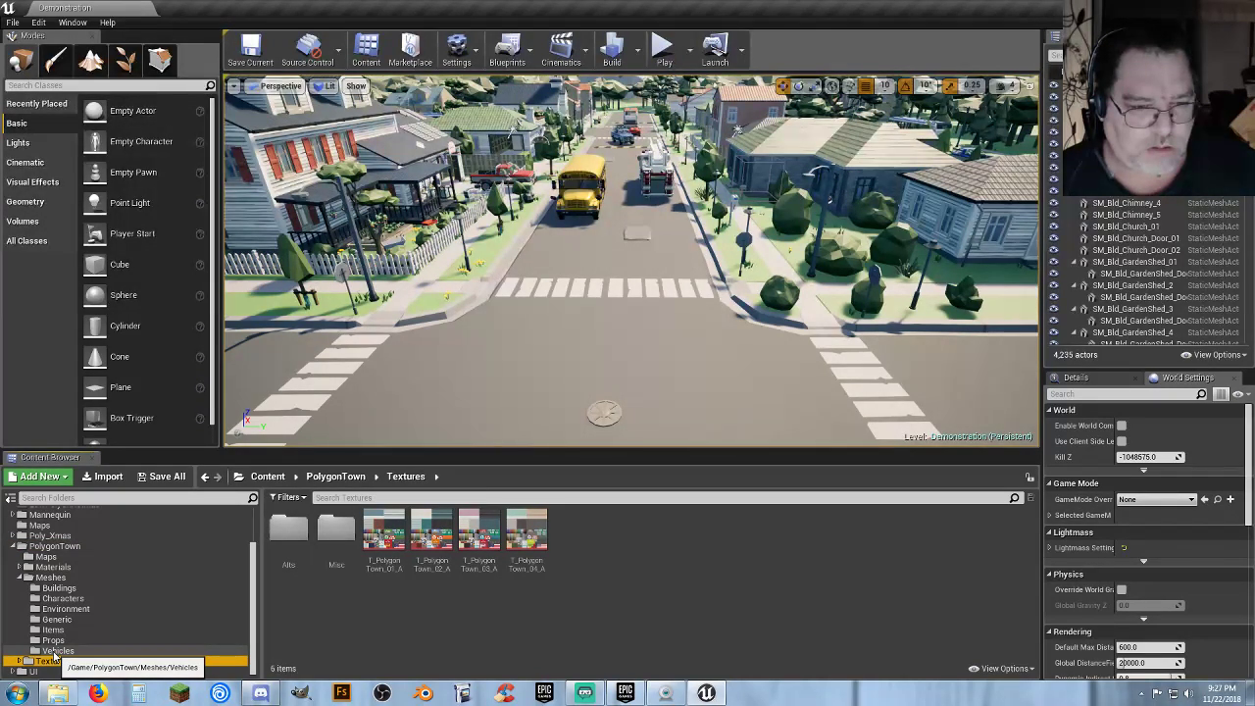
{"action": "left_click", "coordinate": [289, 535]}
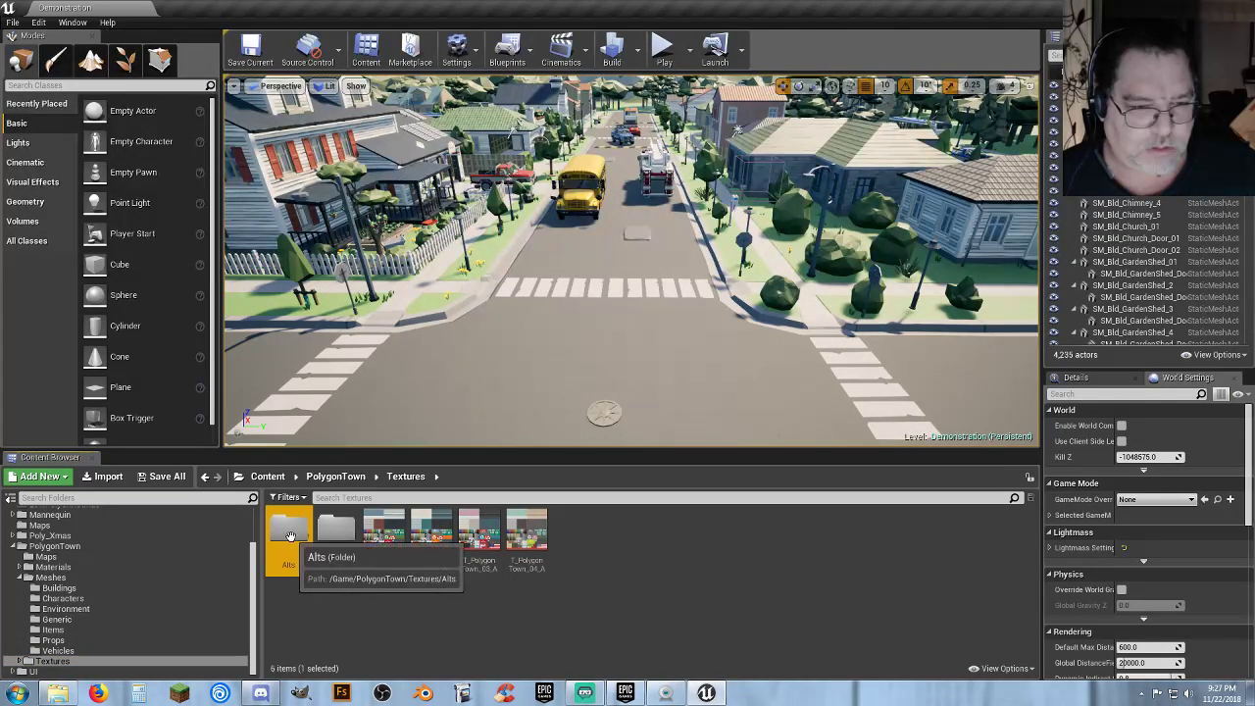
{"action": "double_click", "coordinate": [289, 534]}
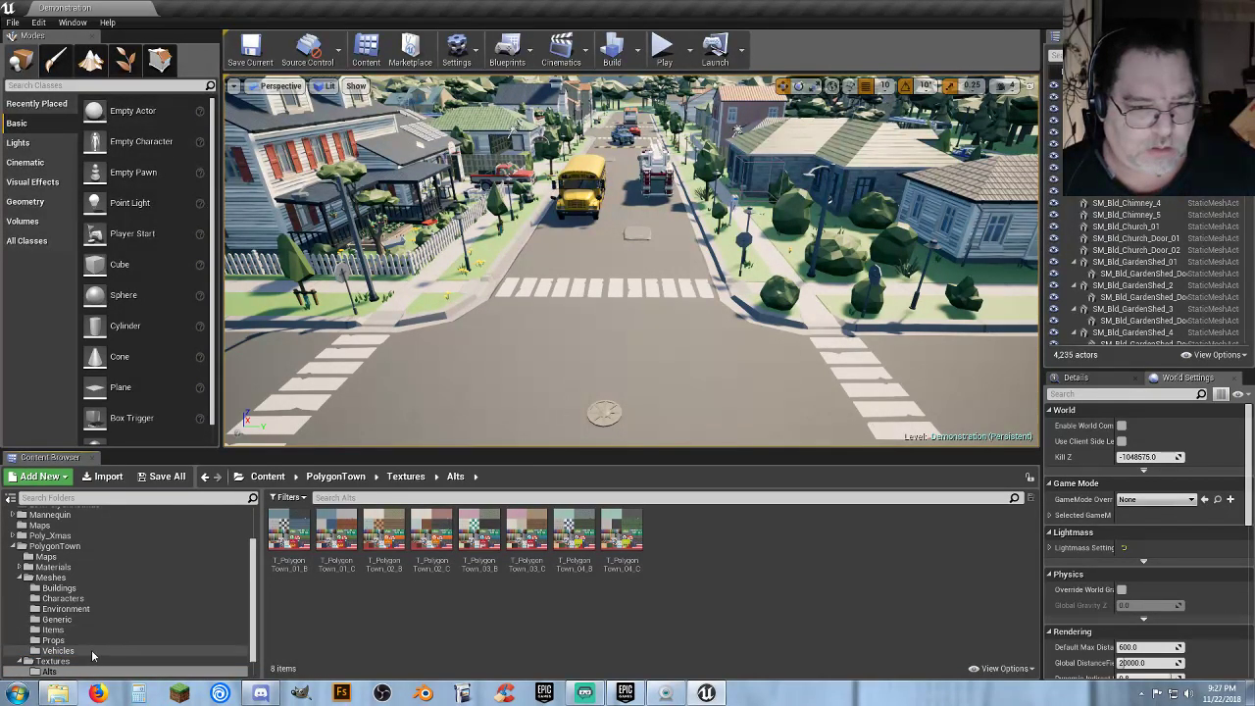
{"action": "left_click", "coordinate": [54, 640]}
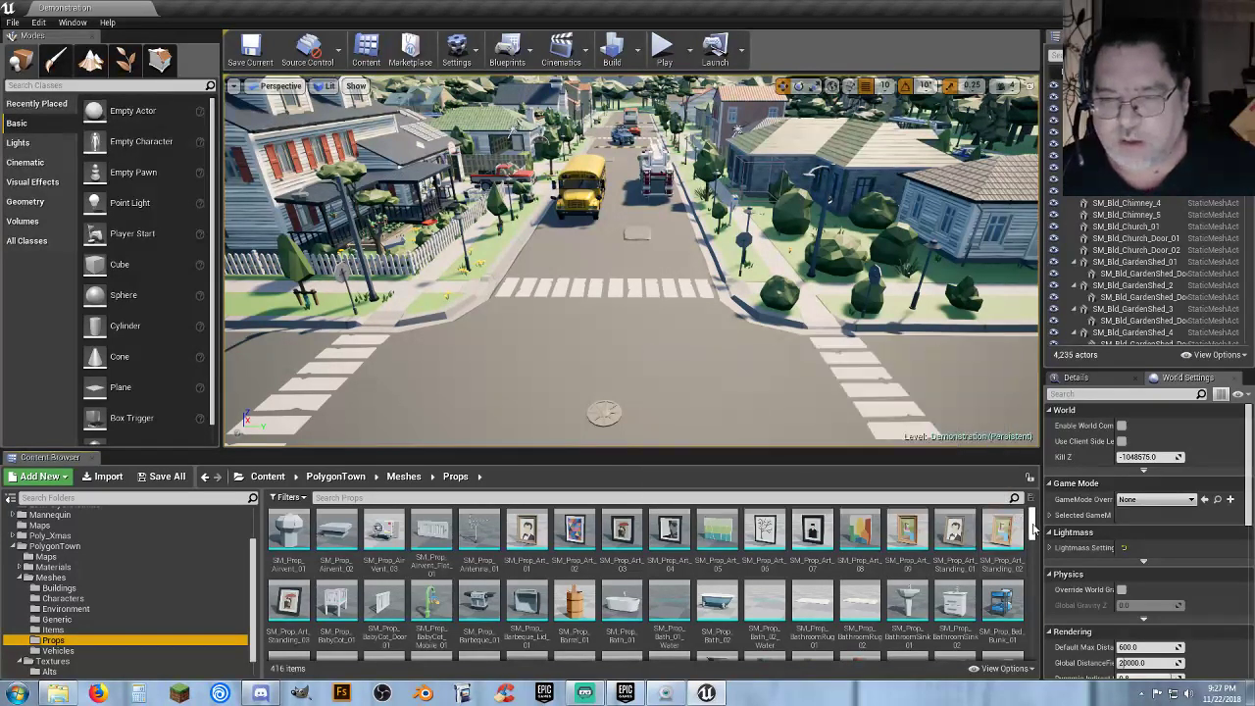
Collapse the Meshes, Textures and PolygonTown folders and return to the Content root folder.
{"action": "left_click", "coordinate": [21, 578]}
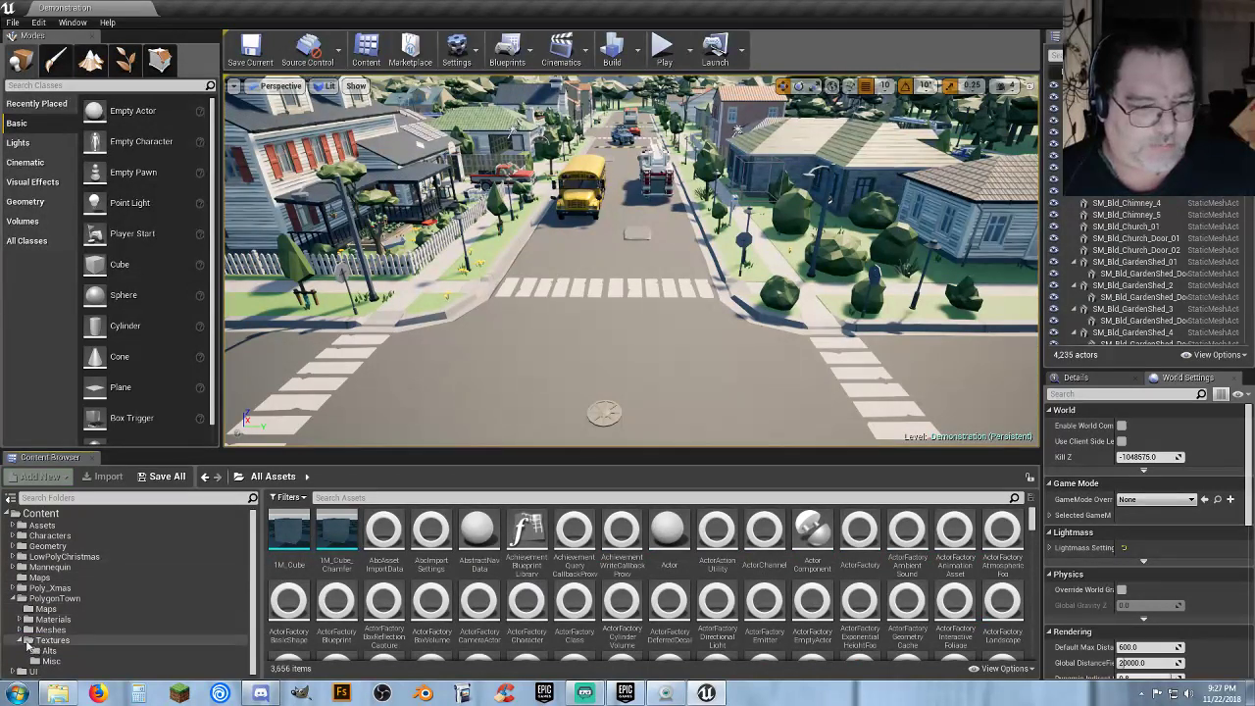
{"action": "left_click", "coordinate": [27, 642]}
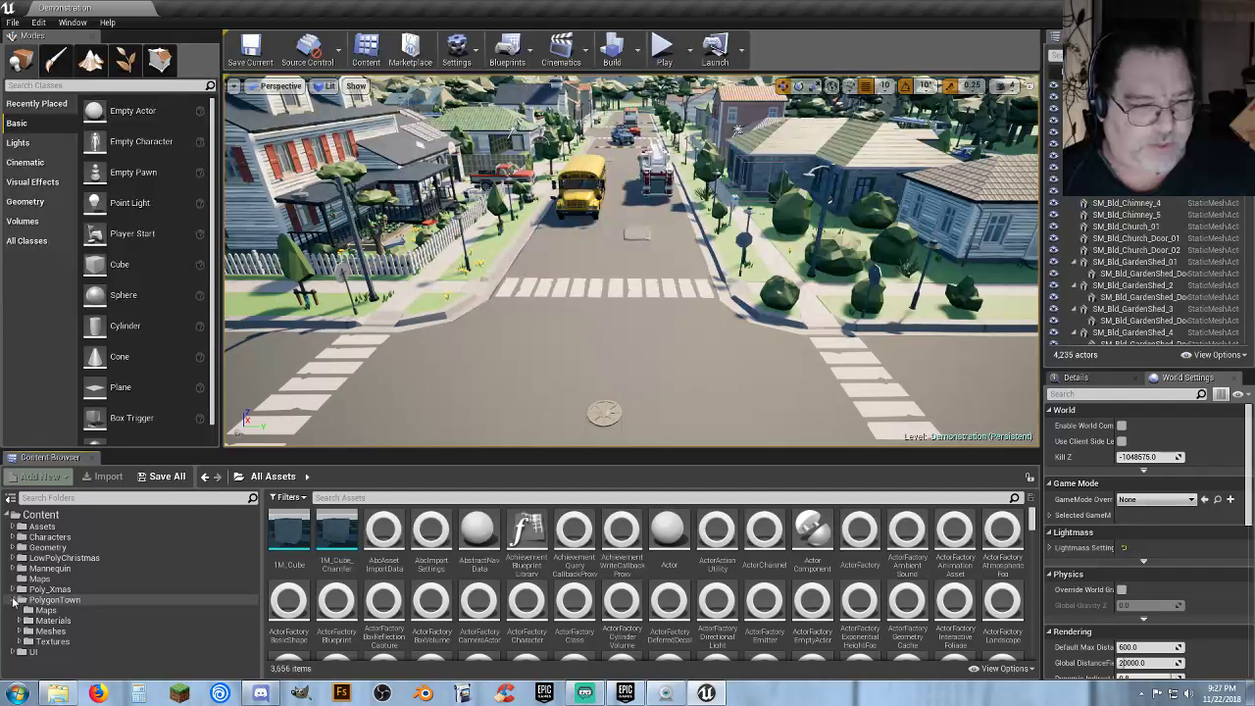
{"action": "left_click", "coordinate": [13, 600]}
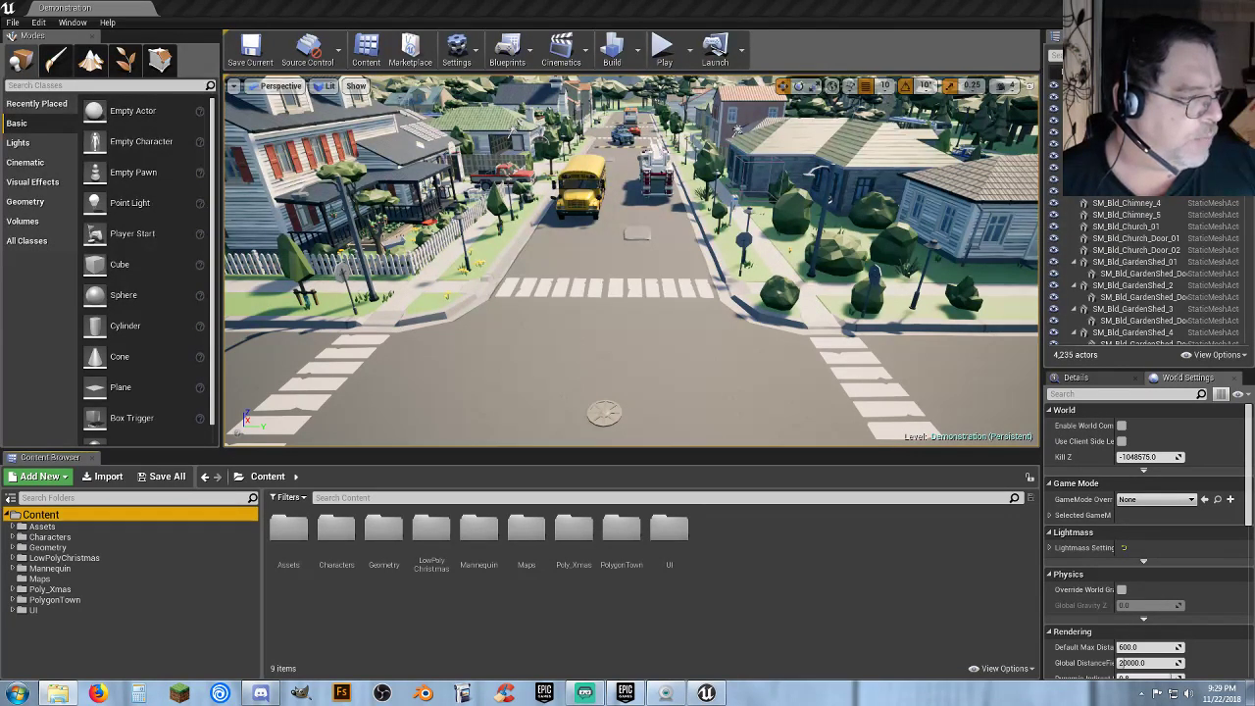
Switch to Windows Explorer, copy the PolygonVikings folder from PolygonVikings_4_14's Content into the Haxmas project's Content folder, and return to Unreal Editor.
{"action": "left_click_drag", "start_coordinate": [0, 177], "coordinate": [476, 94]}
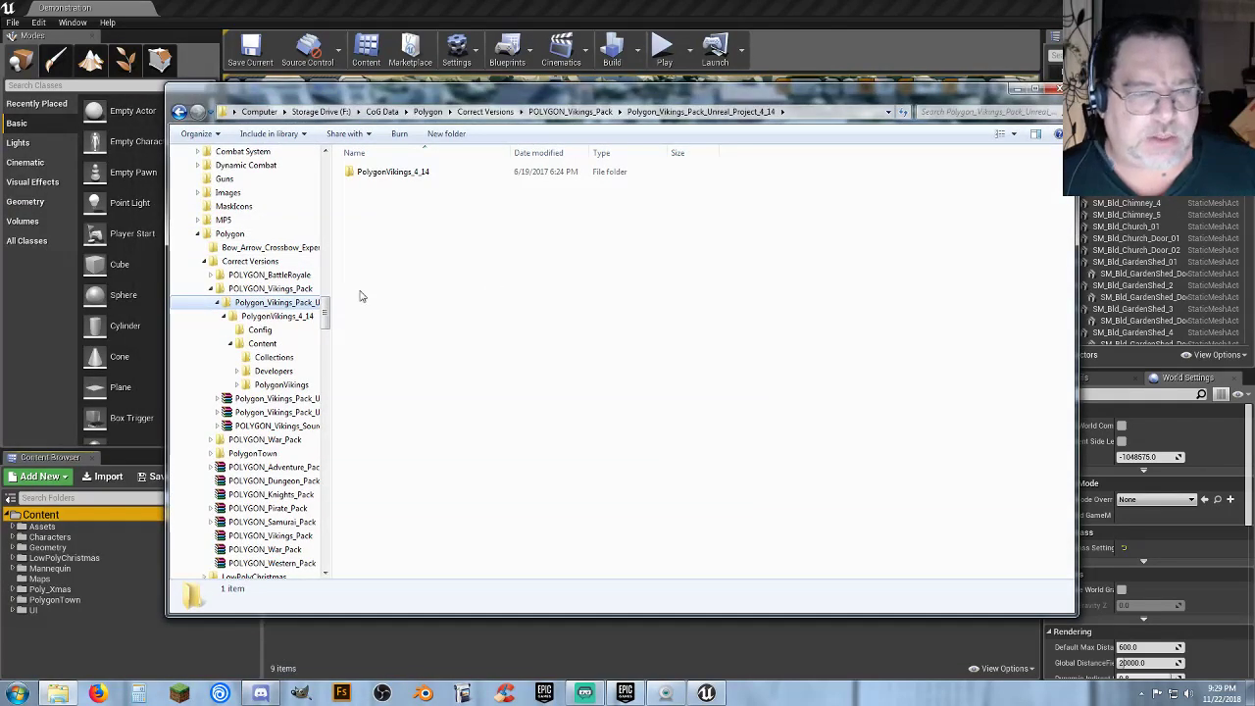
{"action": "left_click", "coordinate": [274, 316]}
{"action": "left_click", "coordinate": [263, 343]}
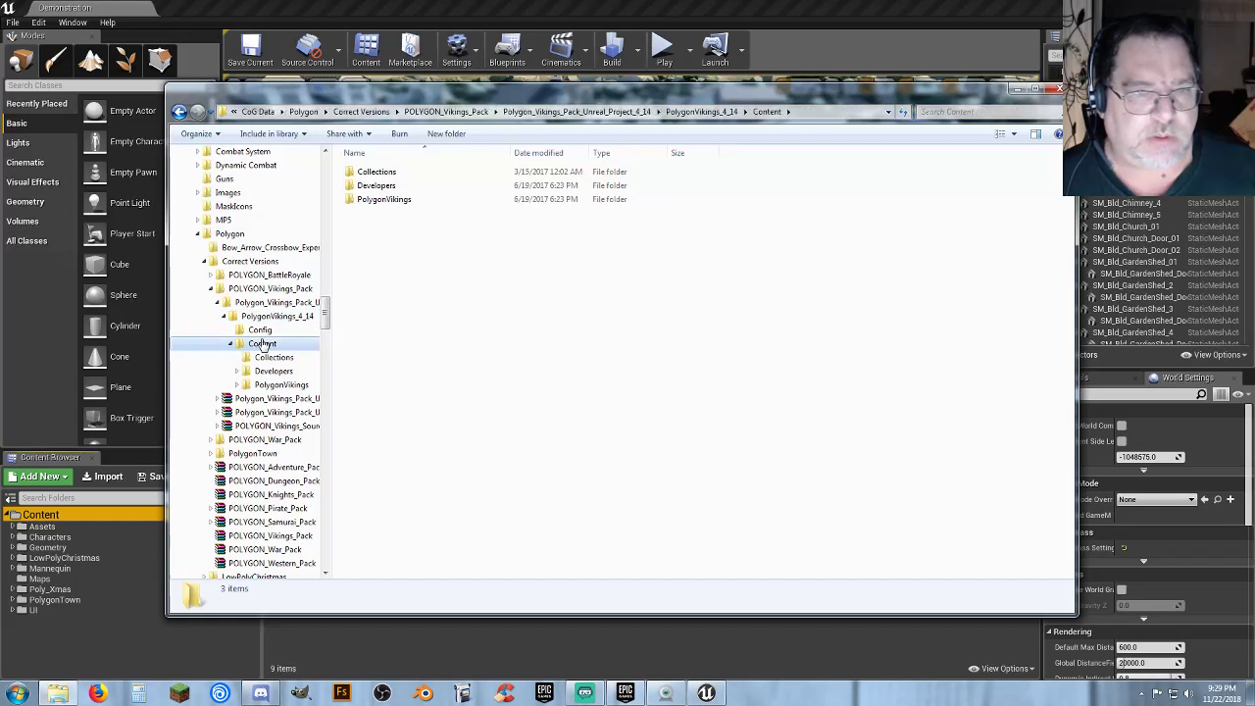
{"action": "left_click", "coordinate": [267, 383]}
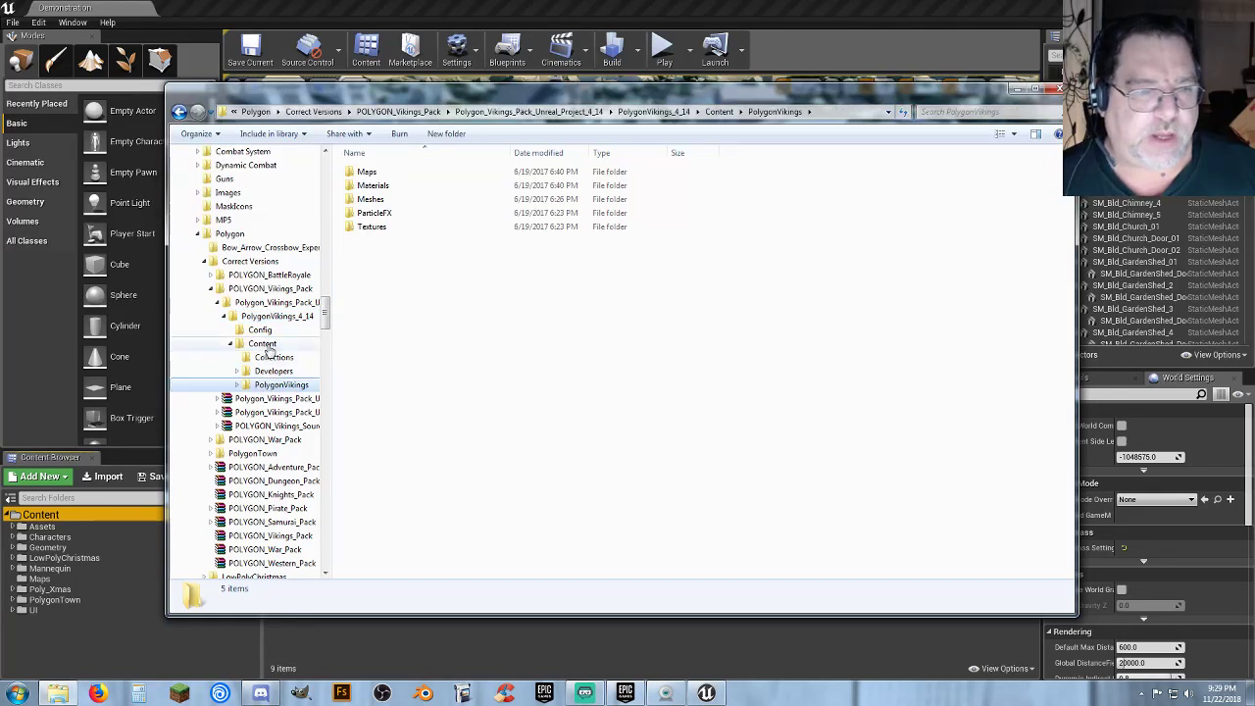
{"action": "left_click", "coordinate": [263, 344]}
{"action": "left_click_drag", "start_coordinate": [325, 309], "coordinate": [326, 200]}
{"action": "left_click", "coordinate": [392, 200]}
{"action": "right_click_drag", "start_coordinate": [402, 203], "coordinate": [275, 220]}
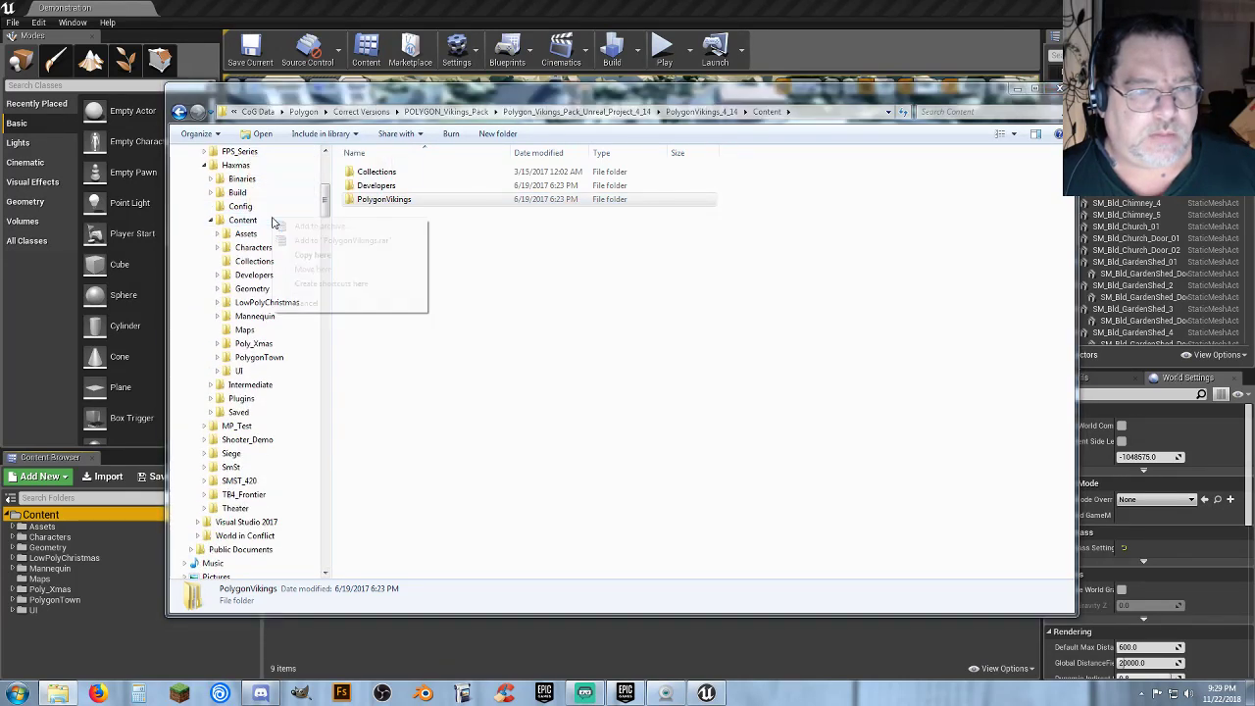
{"action": "left_click", "coordinate": [337, 255]}
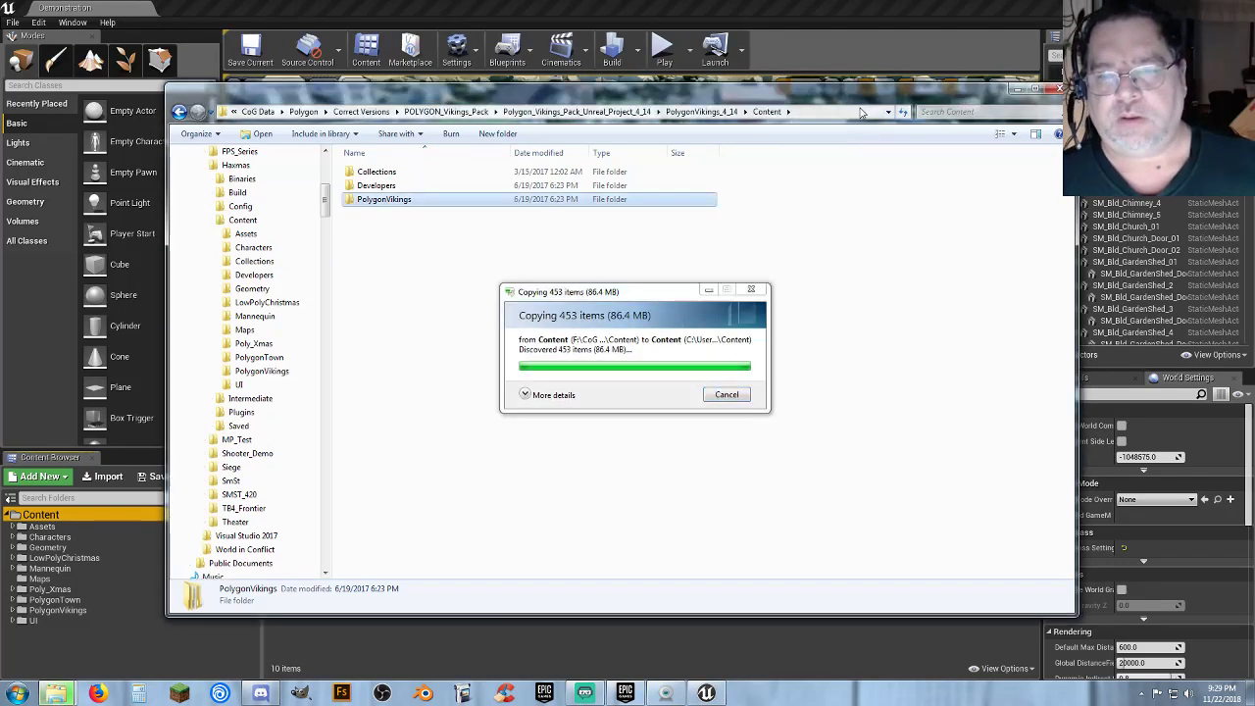
{"action": "left_click", "coordinate": [1016, 89]}
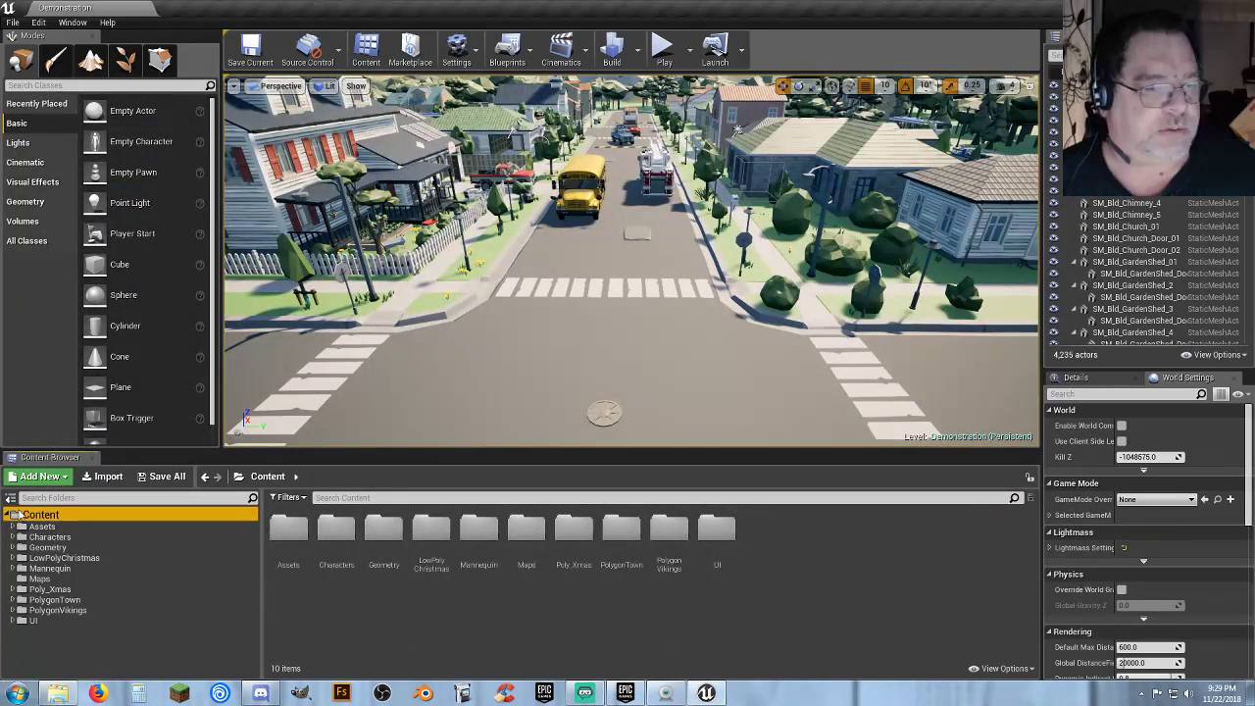
Open the Demonstration map from the PolygonVikings Maps folder.
{"action": "left_click", "coordinate": [13, 610]}
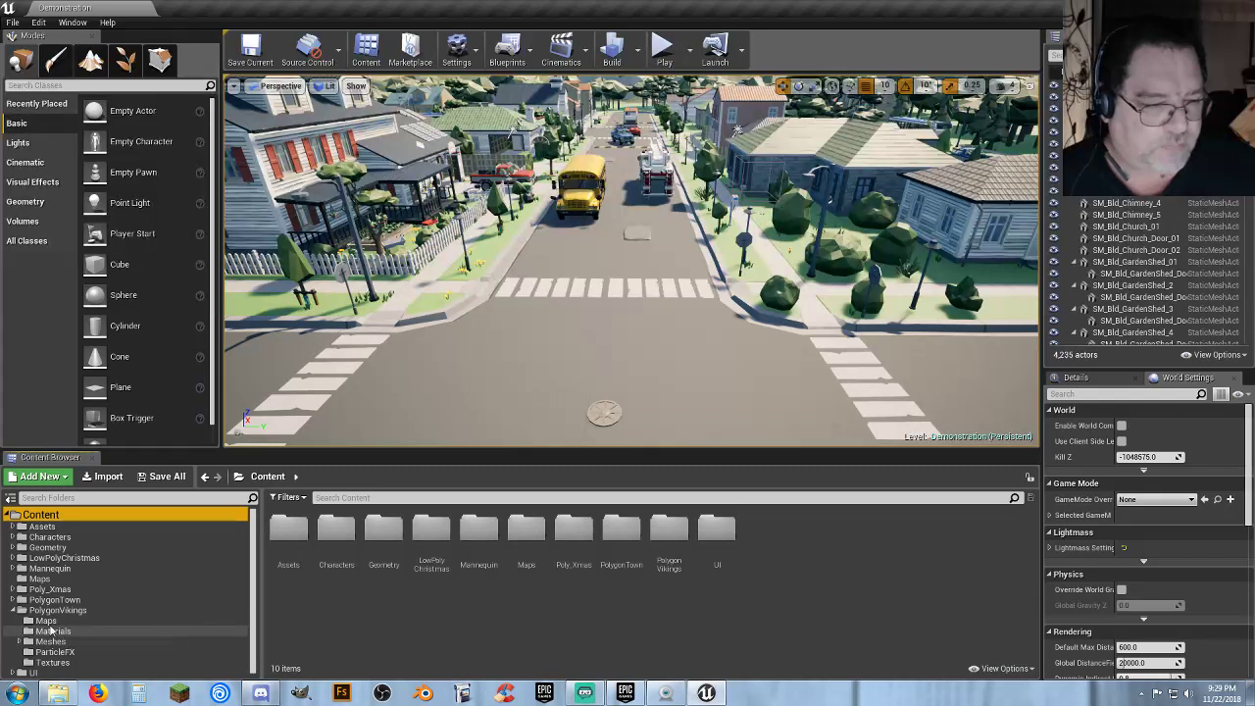
{"action": "left_click", "coordinate": [46, 620]}
{"action": "double_click", "coordinate": [297, 567]}
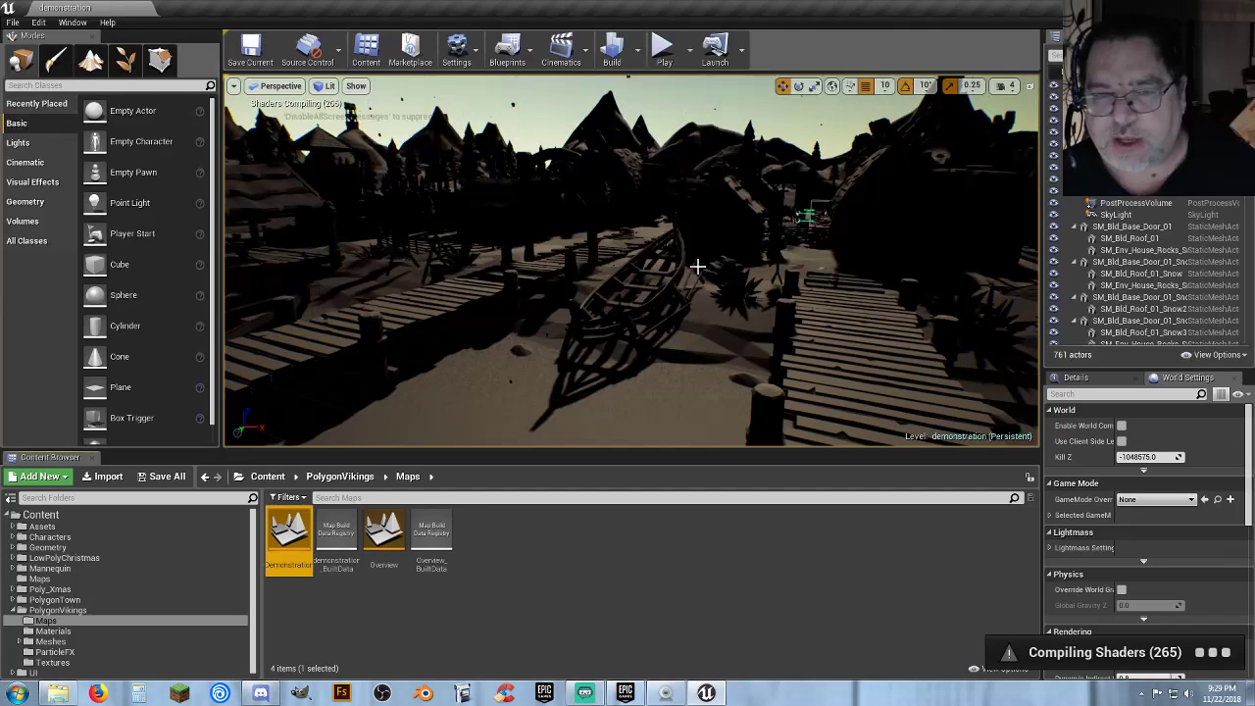
Look over the Viking village's houses, docks, boats and surrounding mountains in the Demonstration map.
{"action": "right_click_drag", "start_coordinate": [697, 266], "coordinate": [971, 231]}
{"action": "key", "text": "s"}
{"action": "key", "text": "s"}
{"action": "right_click_drag", "start_coordinate": [633, 271], "coordinate": [647, 272]}
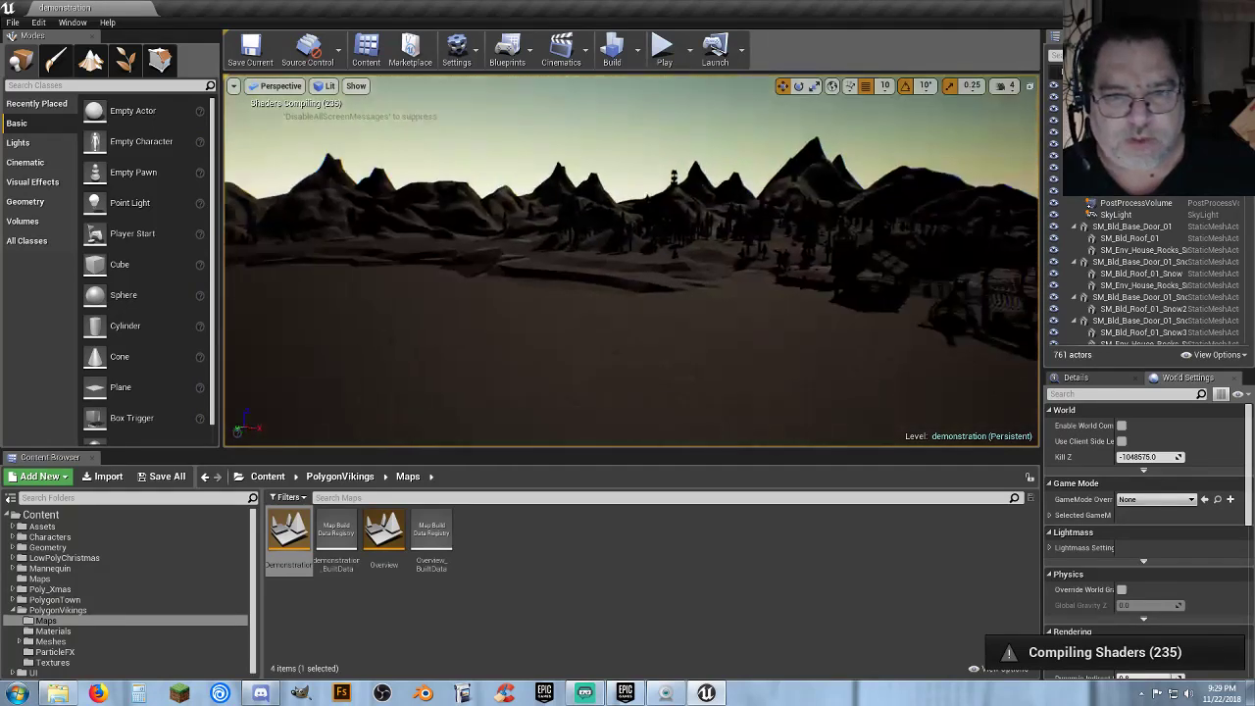
{"action": "right_click_drag", "start_coordinate": [647, 273], "coordinate": [725, 269]}
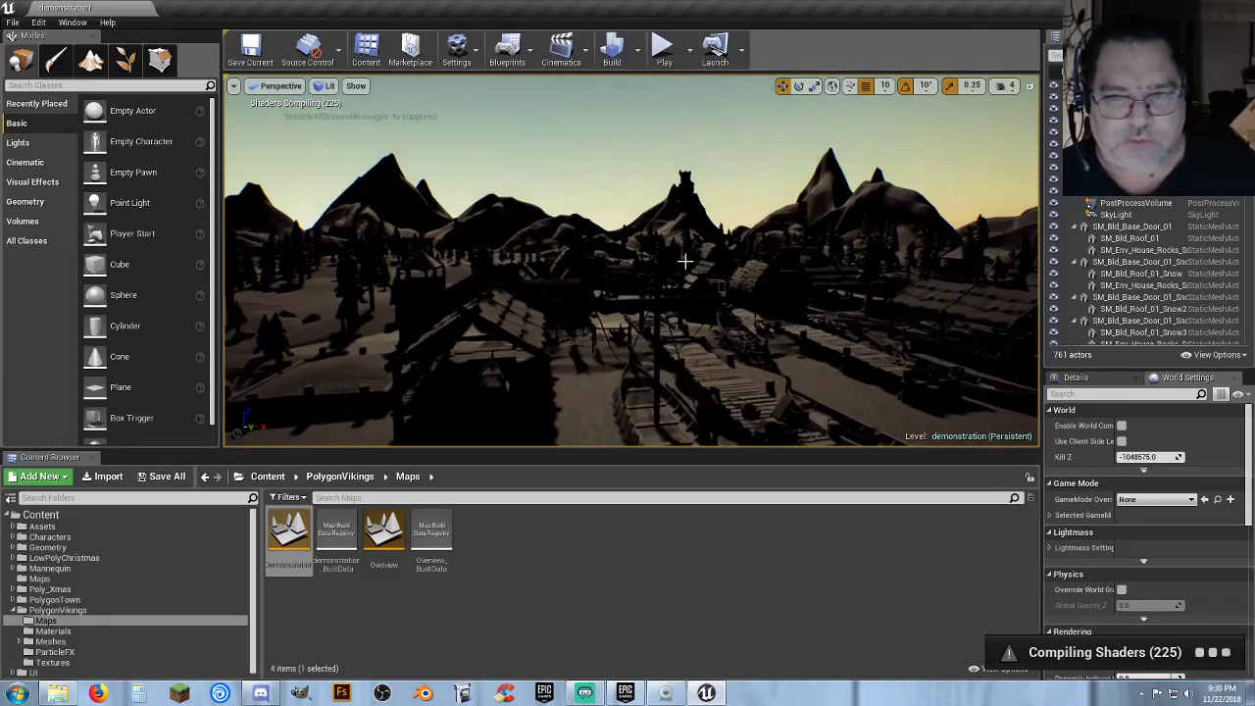
{"action": "right_click_drag", "start_coordinate": [684, 261], "coordinate": [659, 268]}
{"action": "right_click_drag", "start_coordinate": [740, 263], "coordinate": [686, 266]}
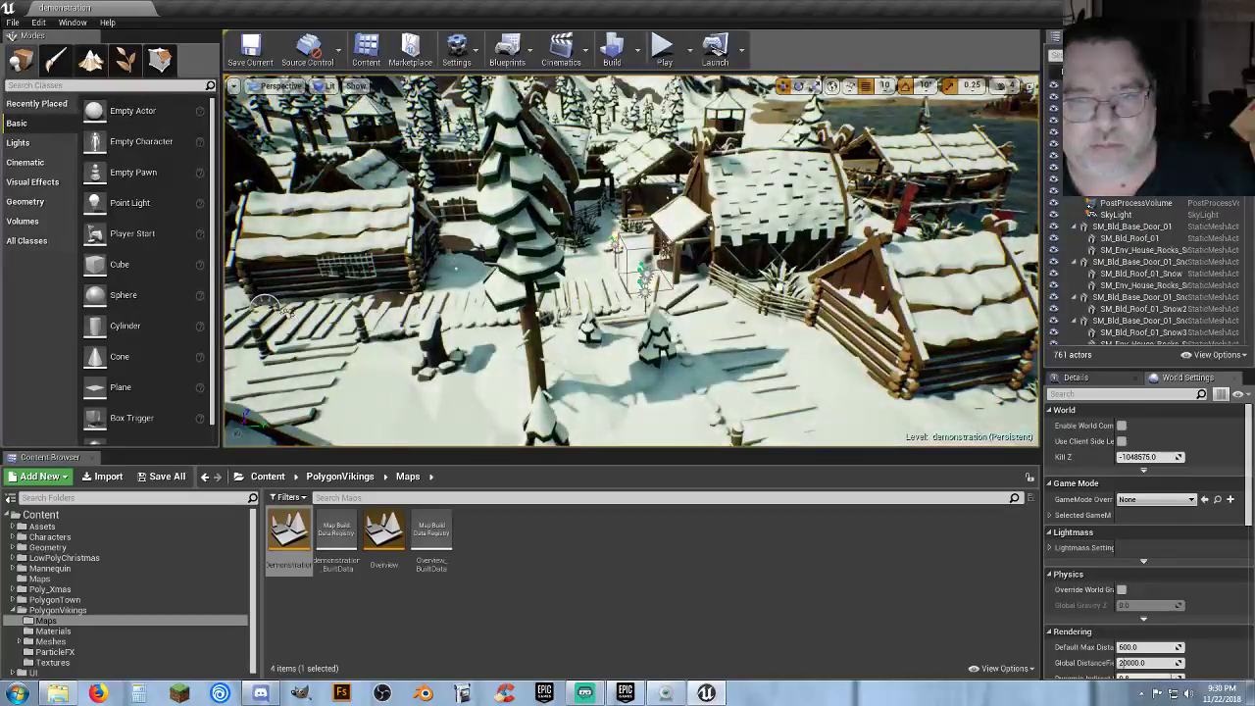
{"action": "right_click_drag", "start_coordinate": [740, 336], "coordinate": [505, 384]}
Set the level's GameMode Override to ThirdPersonGameMode and save the changed map.
{"action": "left_click", "coordinate": [1157, 499]}
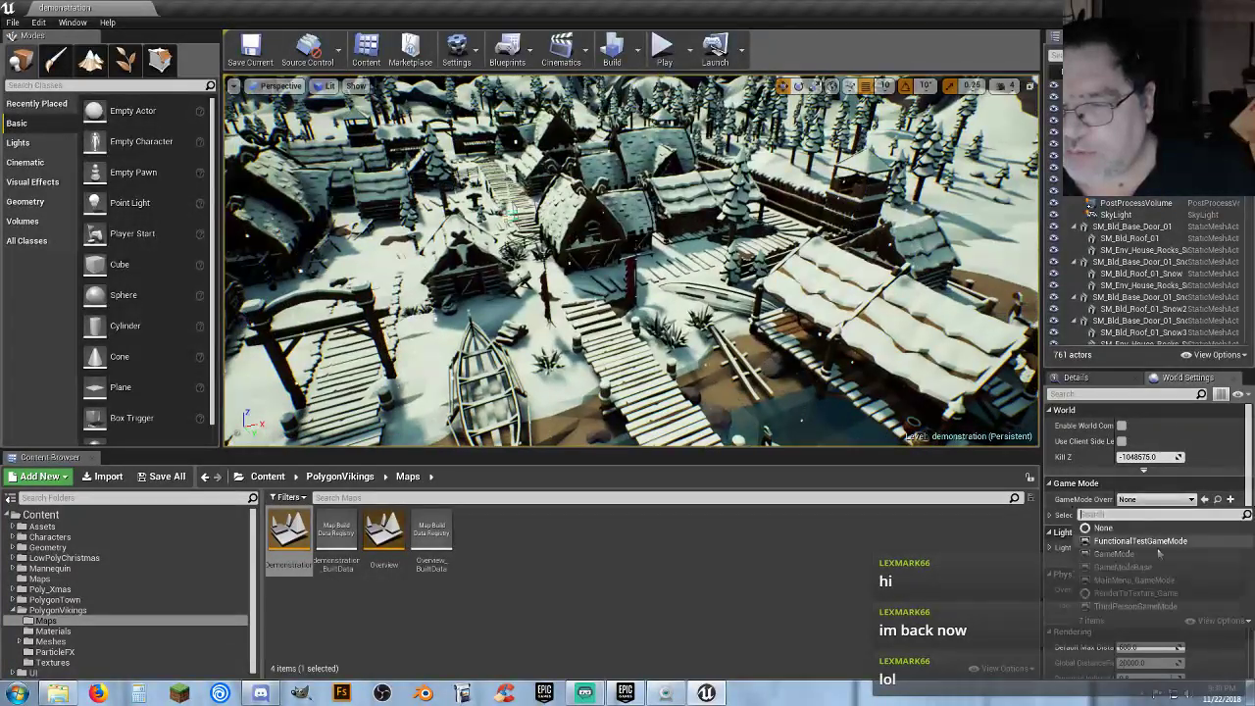
{"action": "left_click", "coordinate": [1134, 606]}
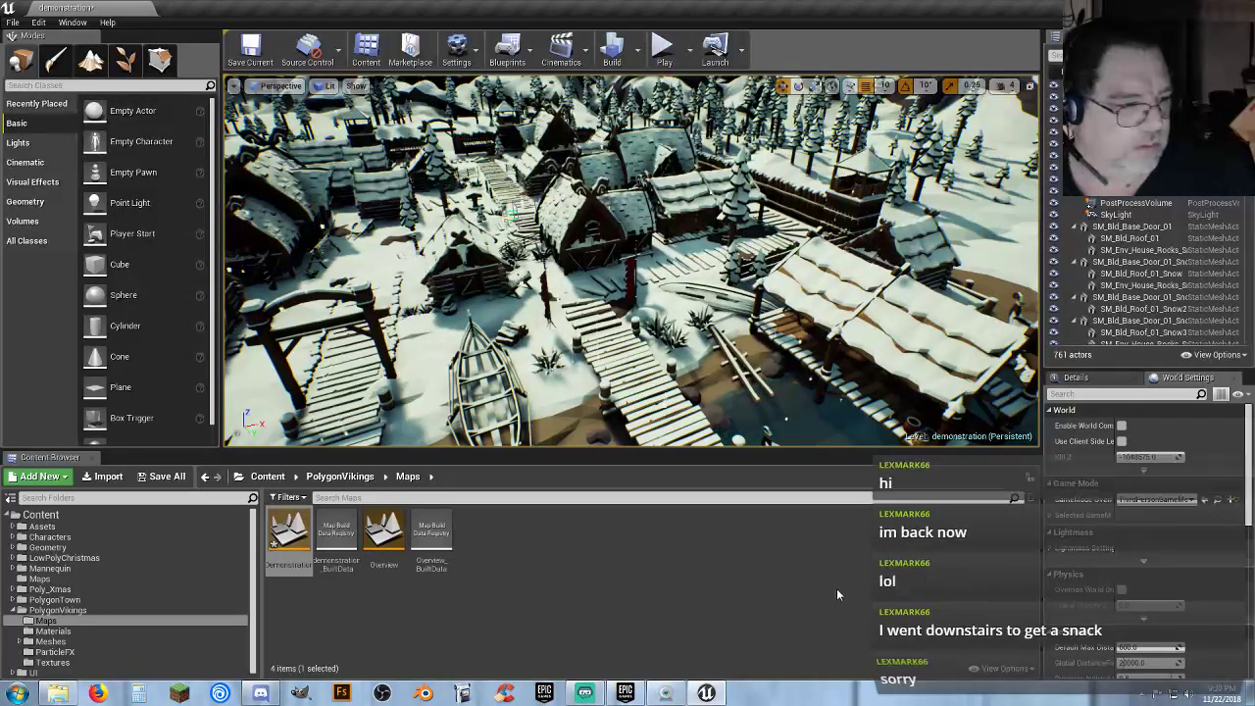
{"action": "left_click", "coordinate": [161, 476]}
{"action": "left_click", "coordinate": [745, 467]}
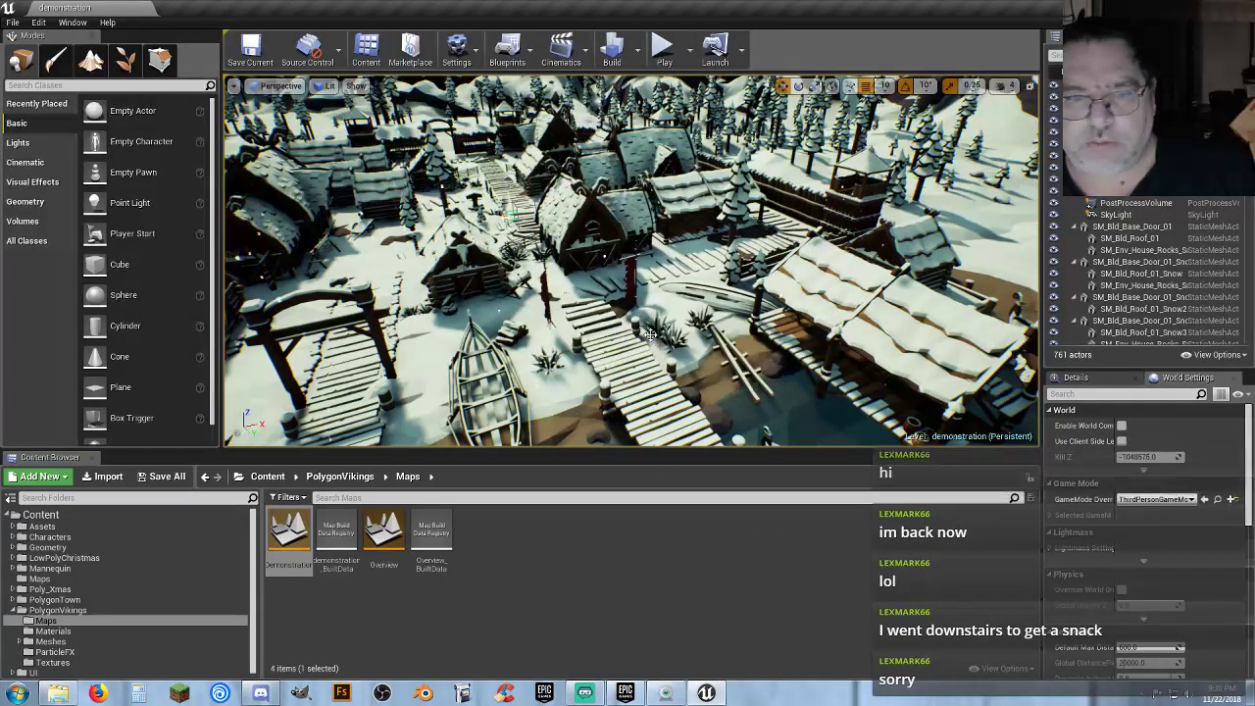
Play the Demonstration map from the dock and run the character up the wooden pier into the Viking village.
{"action": "right_click_drag", "start_coordinate": [687, 294], "coordinate": [1037, 225]}
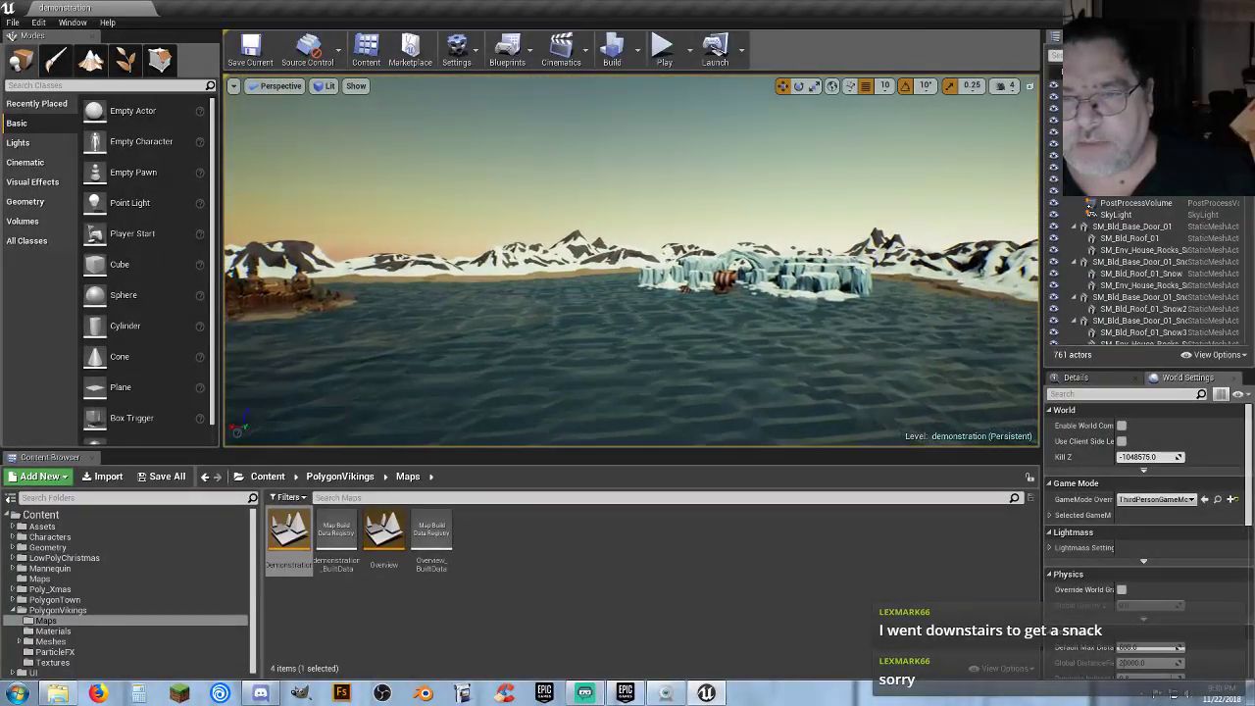
{"action": "right_click_drag", "start_coordinate": [686, 412], "coordinate": [520, 353]}
{"action": "right_click_drag", "start_coordinate": [871, 235], "coordinate": [872, 115]}
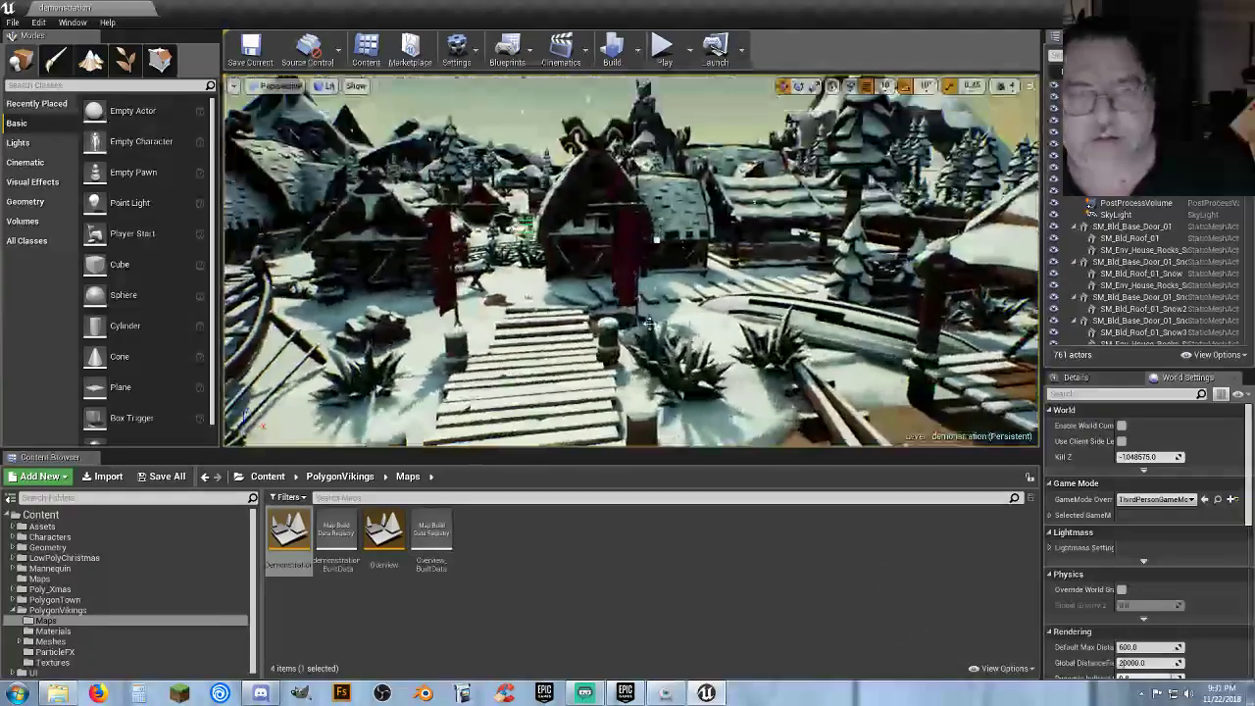
{"action": "left_click", "coordinate": [664, 49]}
{"action": "key", "text": "w"}
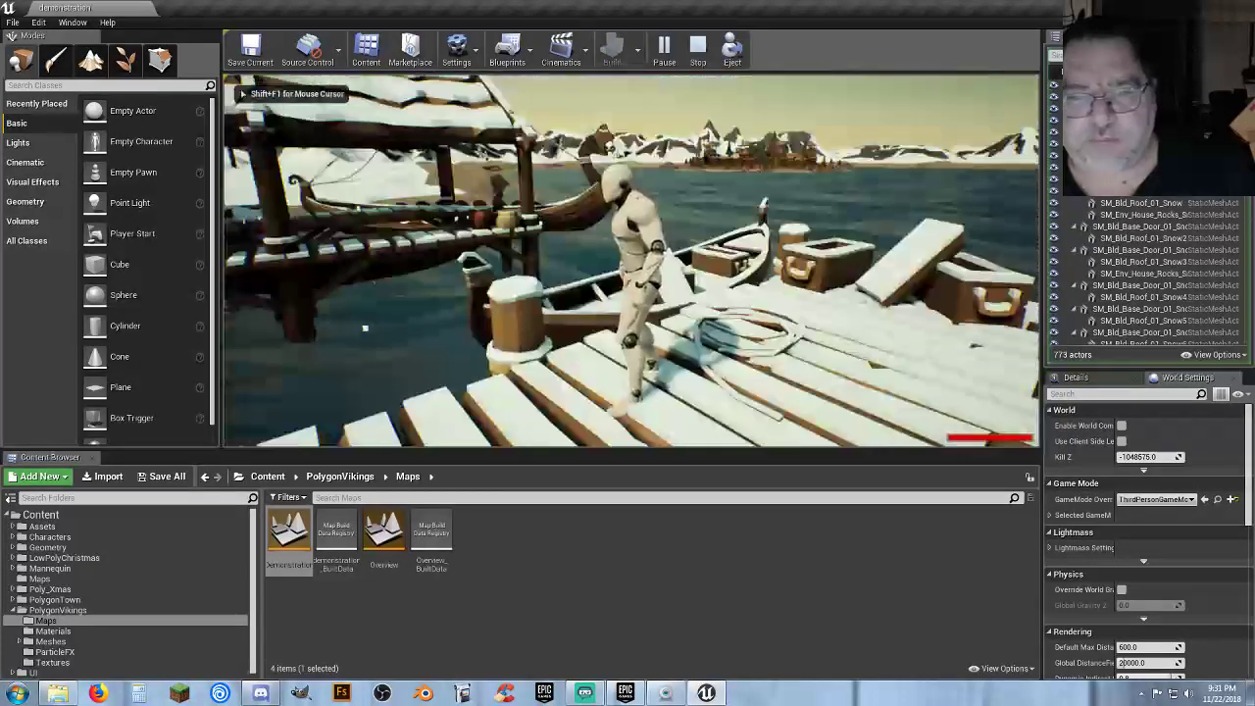
{"action": "key", "text": "w"}
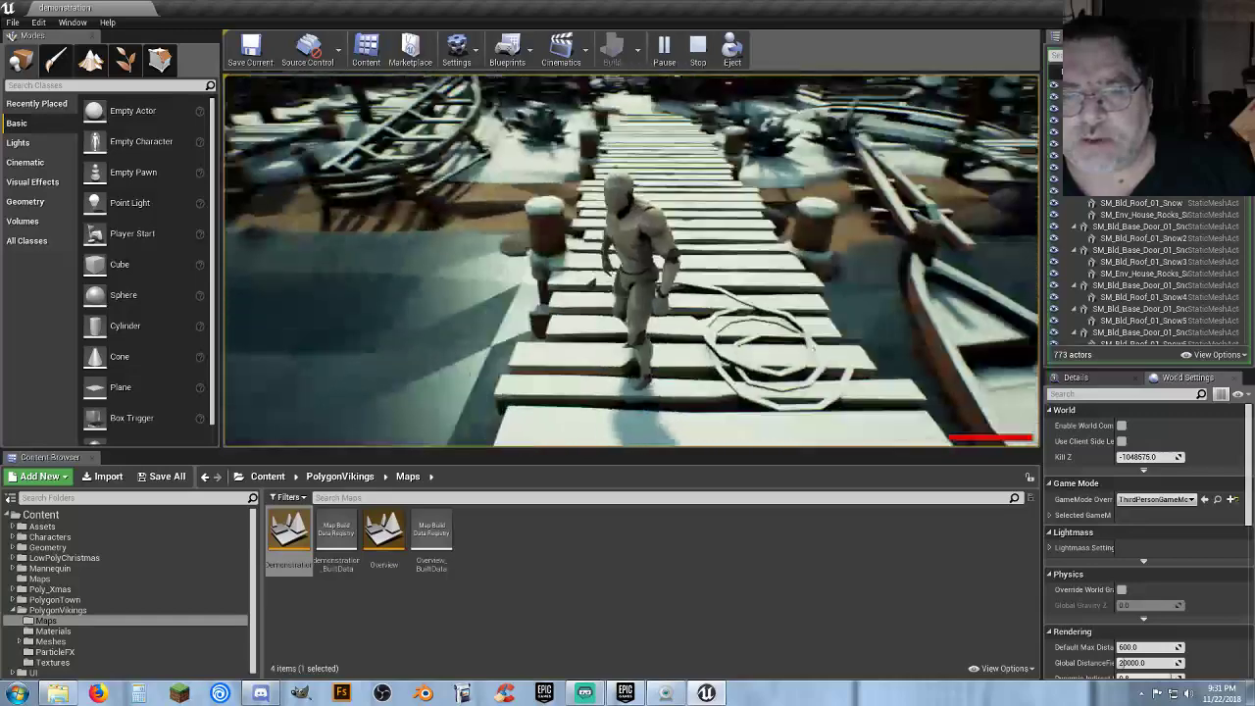
{"action": "key", "text": "w"}
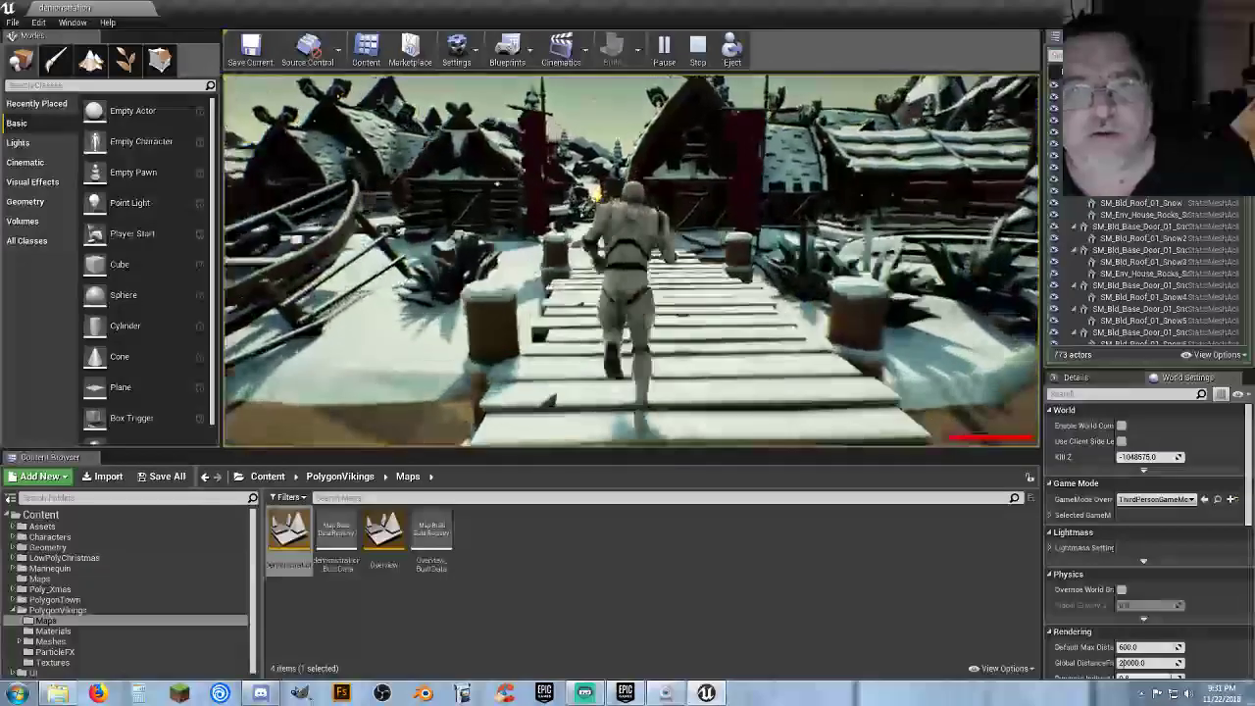
{"action": "key", "text": "w"}
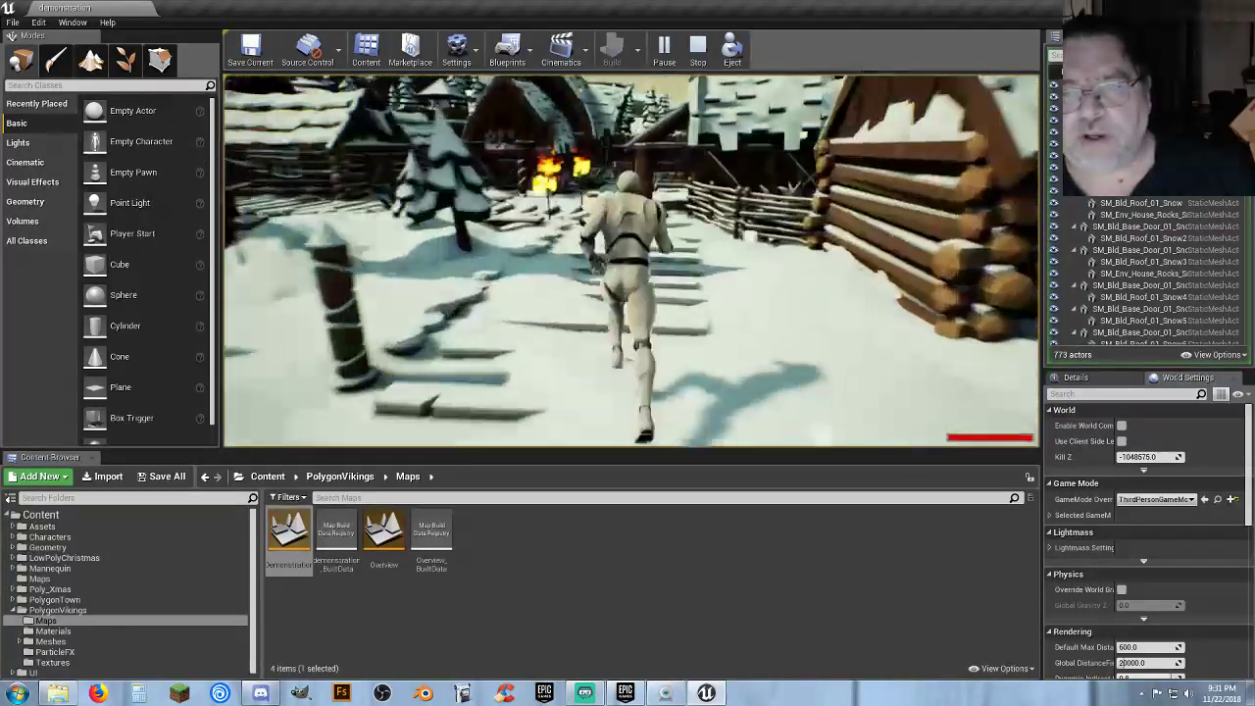
Run the character past the torches and along the log path, out through the palisade gate to the snowfield by the watchtower.
{"action": "key", "text": "w"}
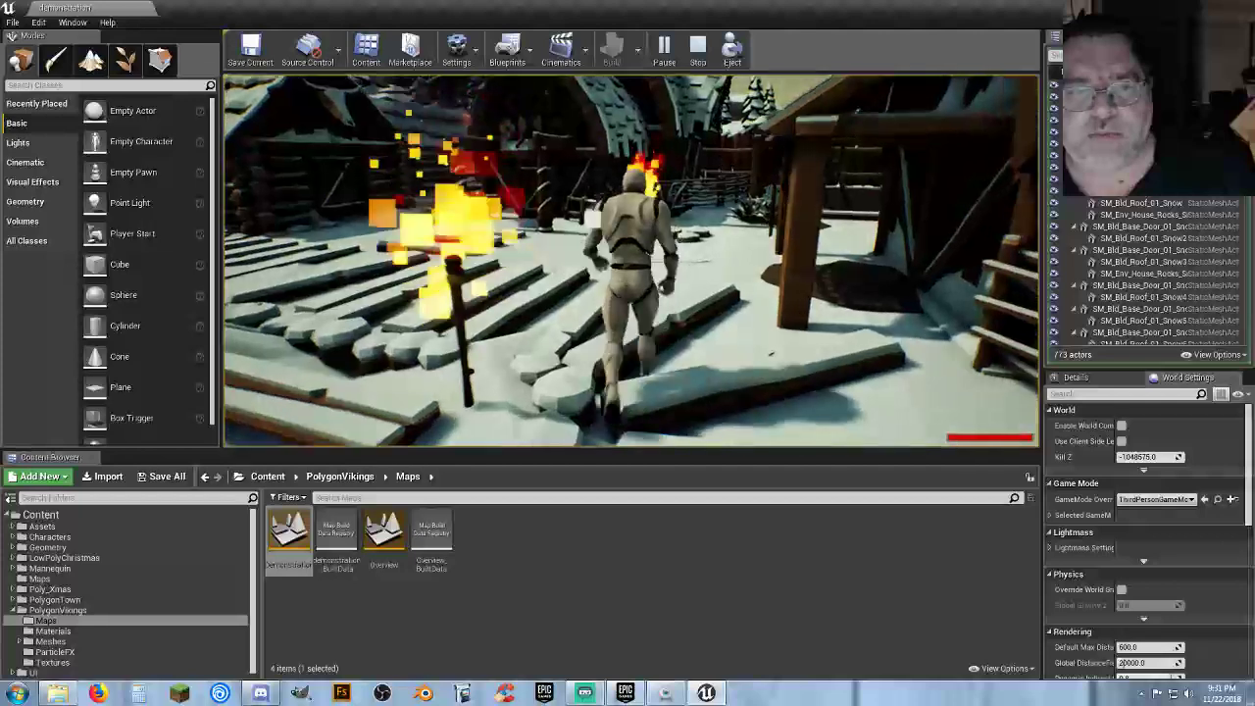
{"action": "key", "text": "w"}
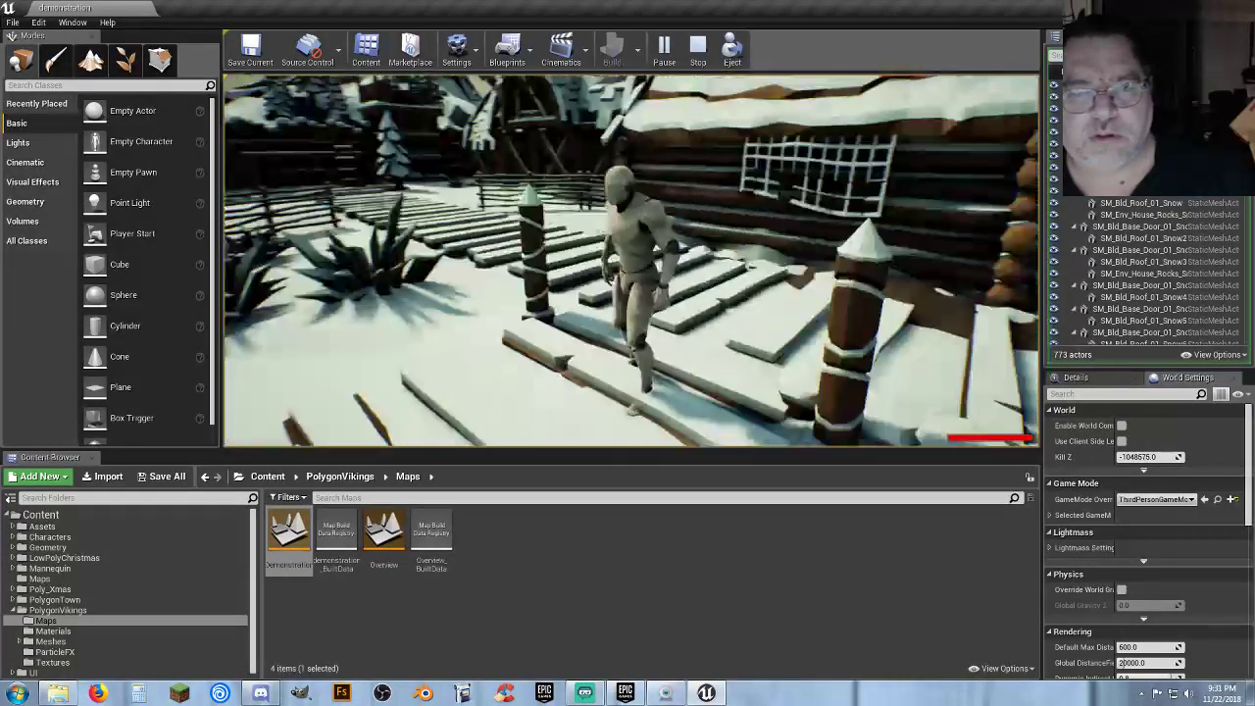
{"action": "key", "text": "w"}
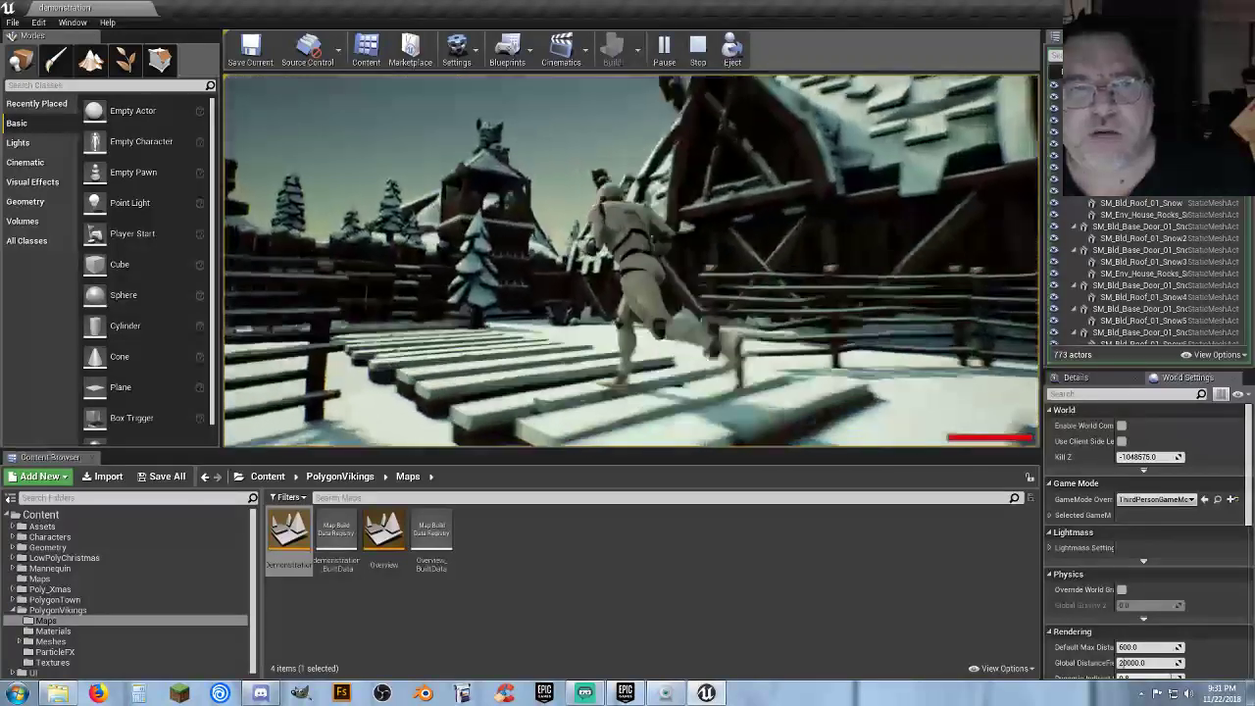
{"action": "key", "text": "w"}
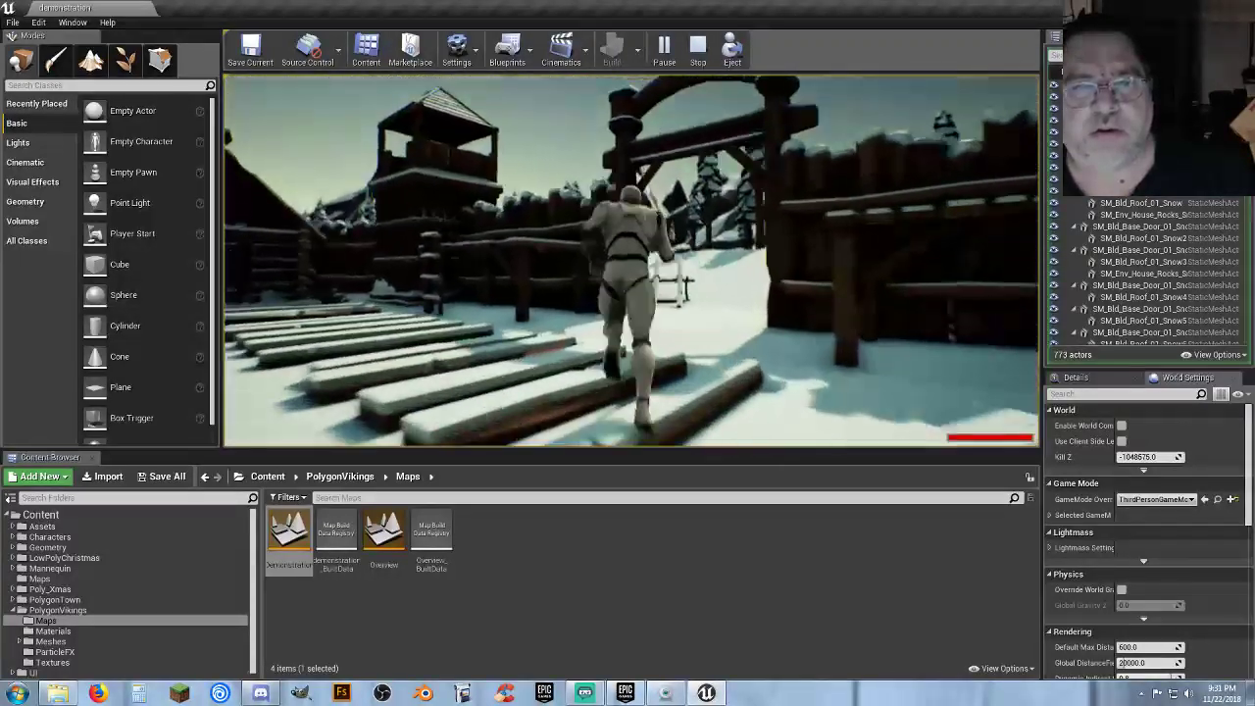
{"action": "key", "text": "w"}
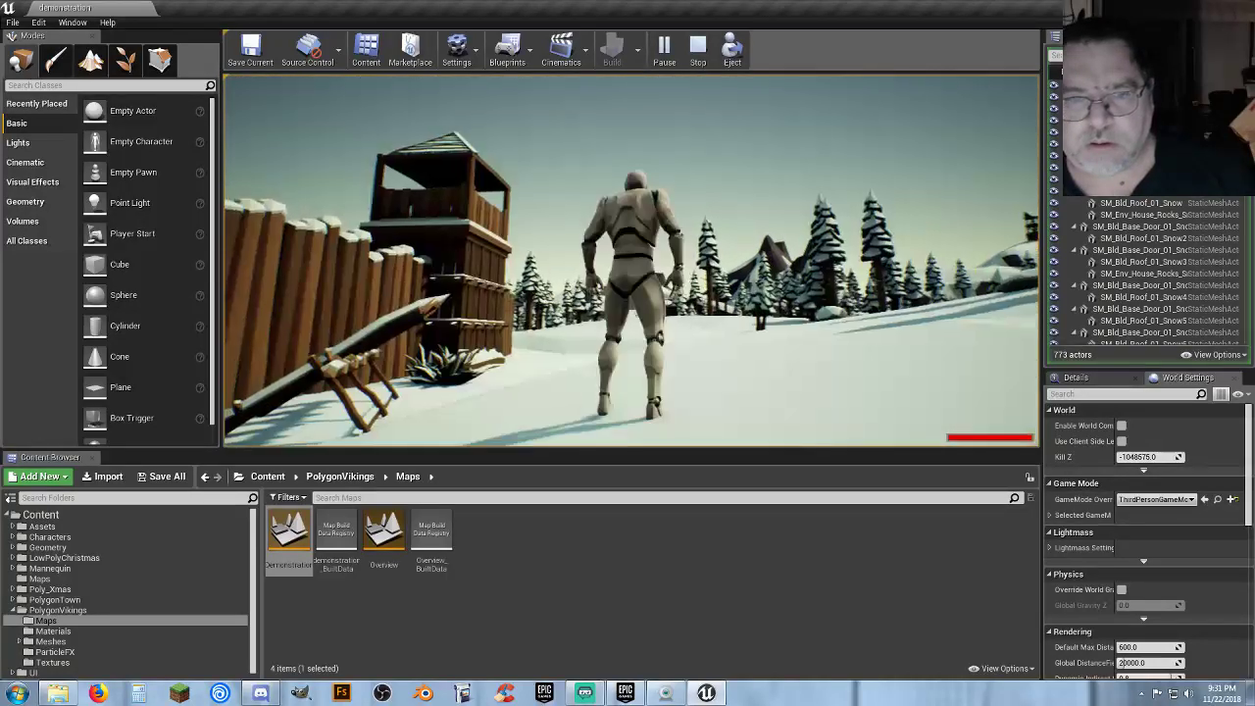
Run the character through the docks and off a boat's bow, explore the wooden fort across the water, and end the play session.
{"action": "key", "text": "w"}
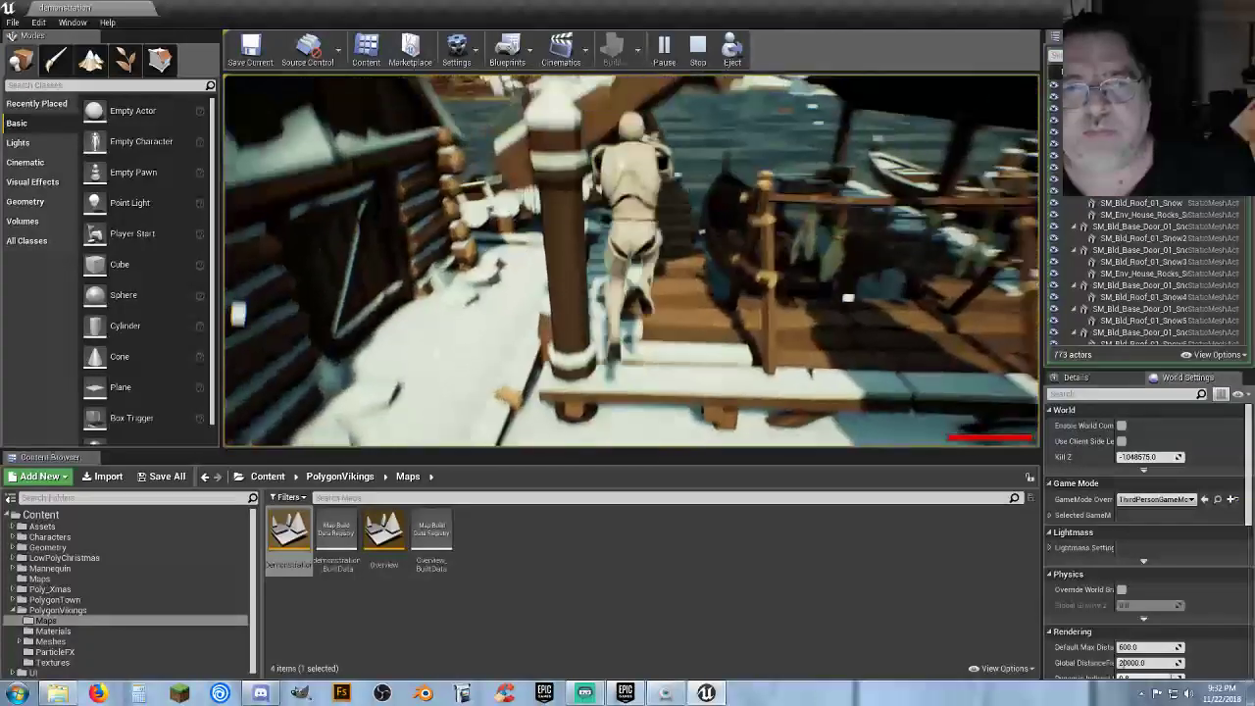
{"action": "key", "text": "w"}
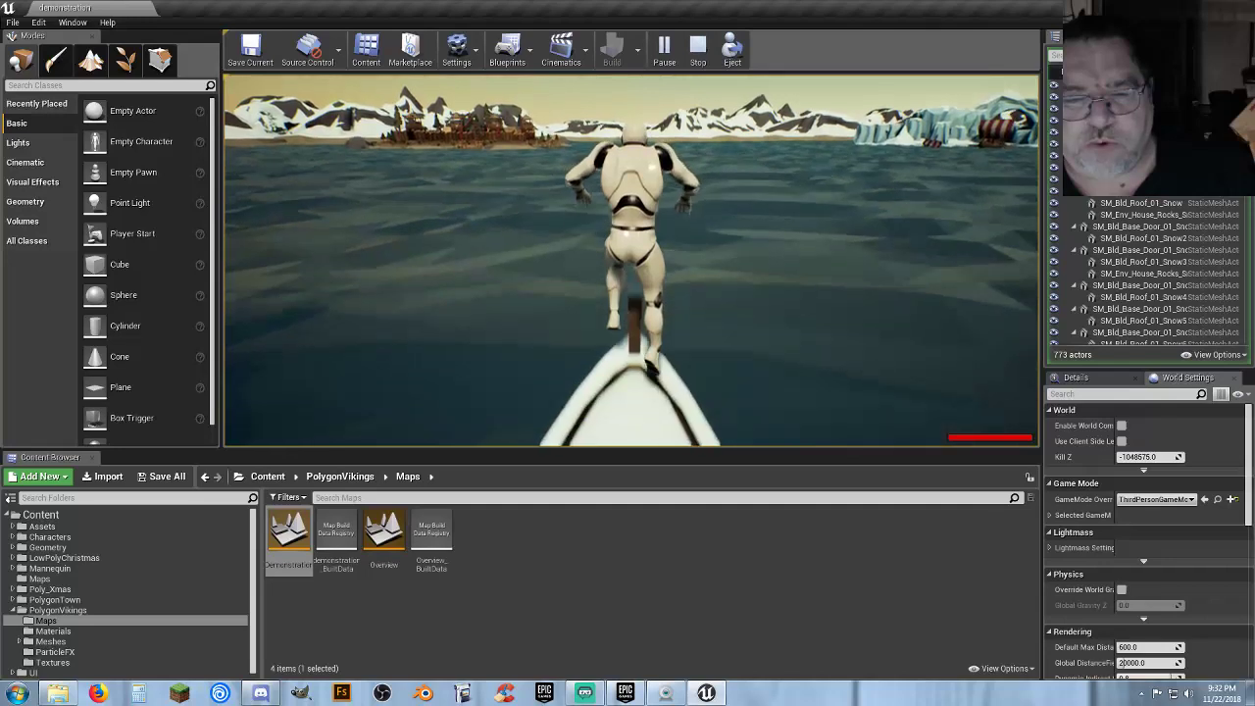
{"action": "key", "text": "w"}
{"action": "key", "text": "space"}
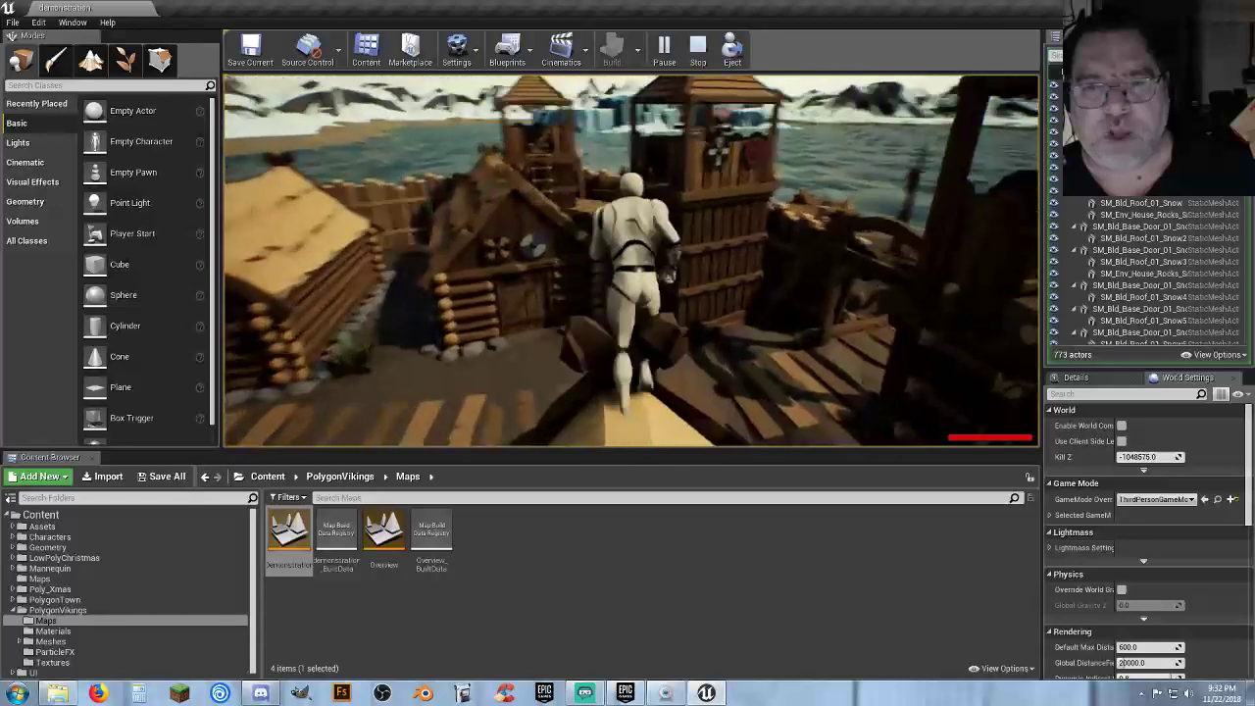
{"action": "key", "text": "Escape"}
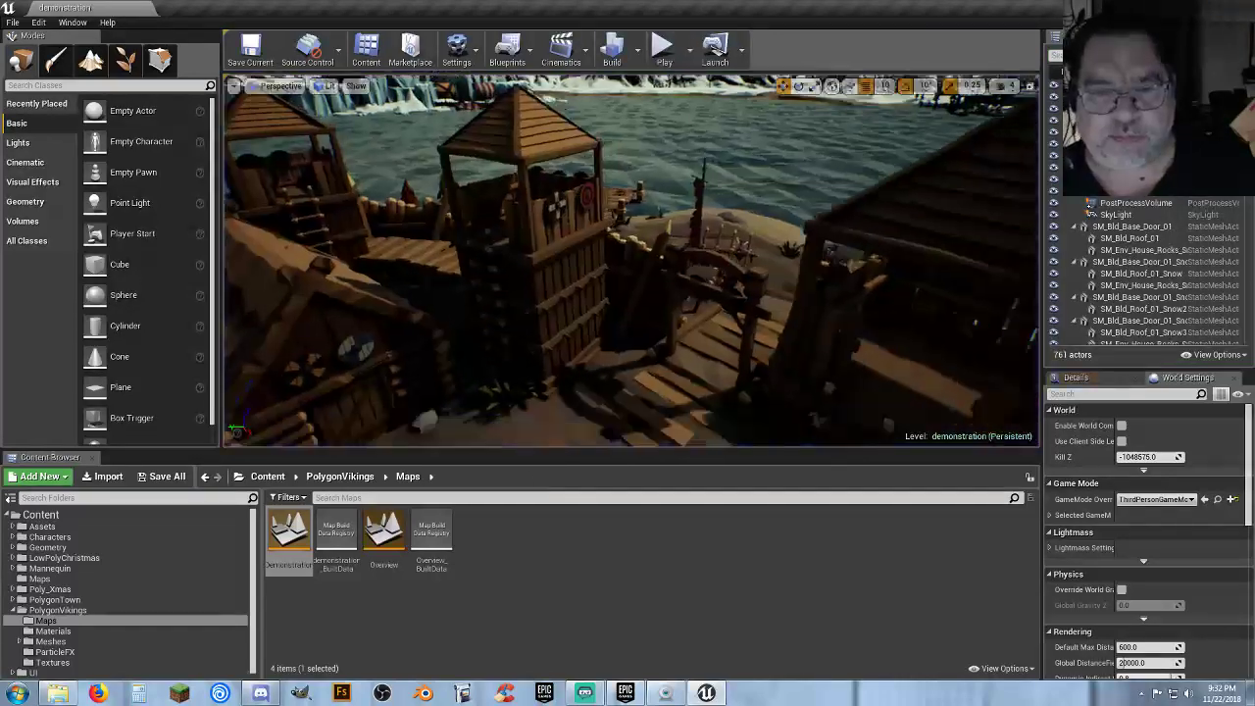
Examine the snowy village from above, including its houses, palisade, docks, lake and the surrounding forest and mountains.
{"action": "key", "text": "w"}
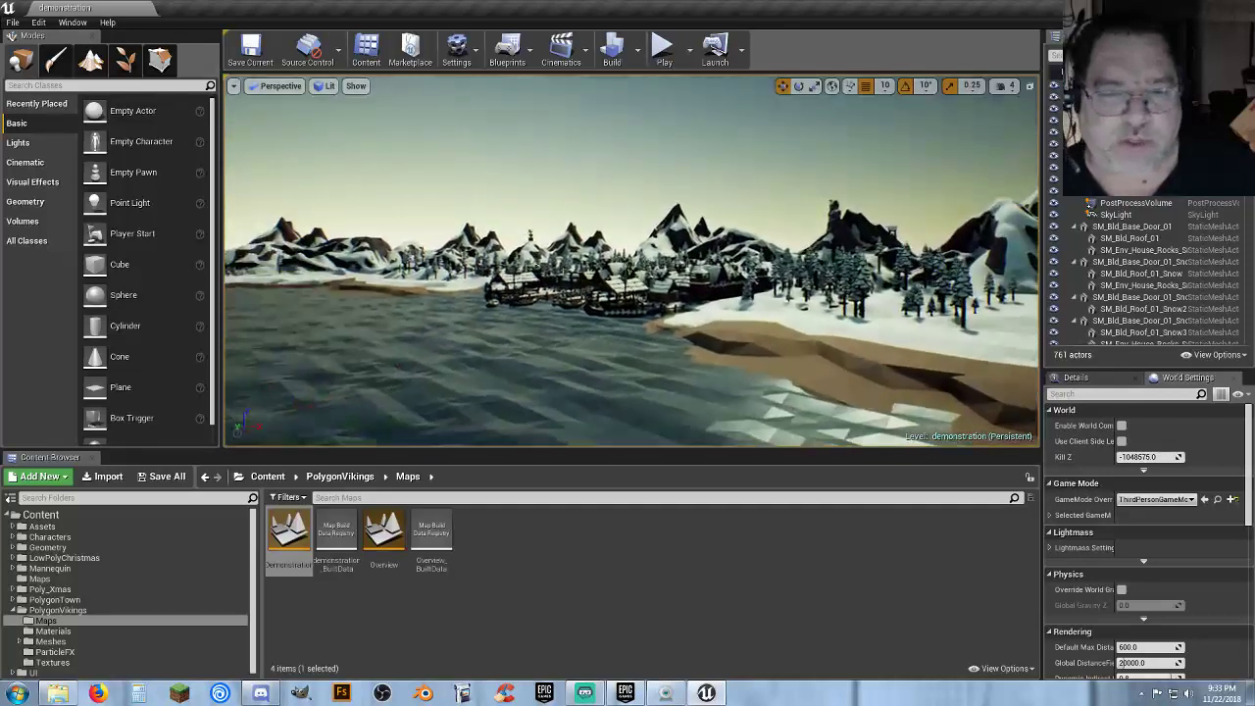
{"action": "key", "text": "w"}
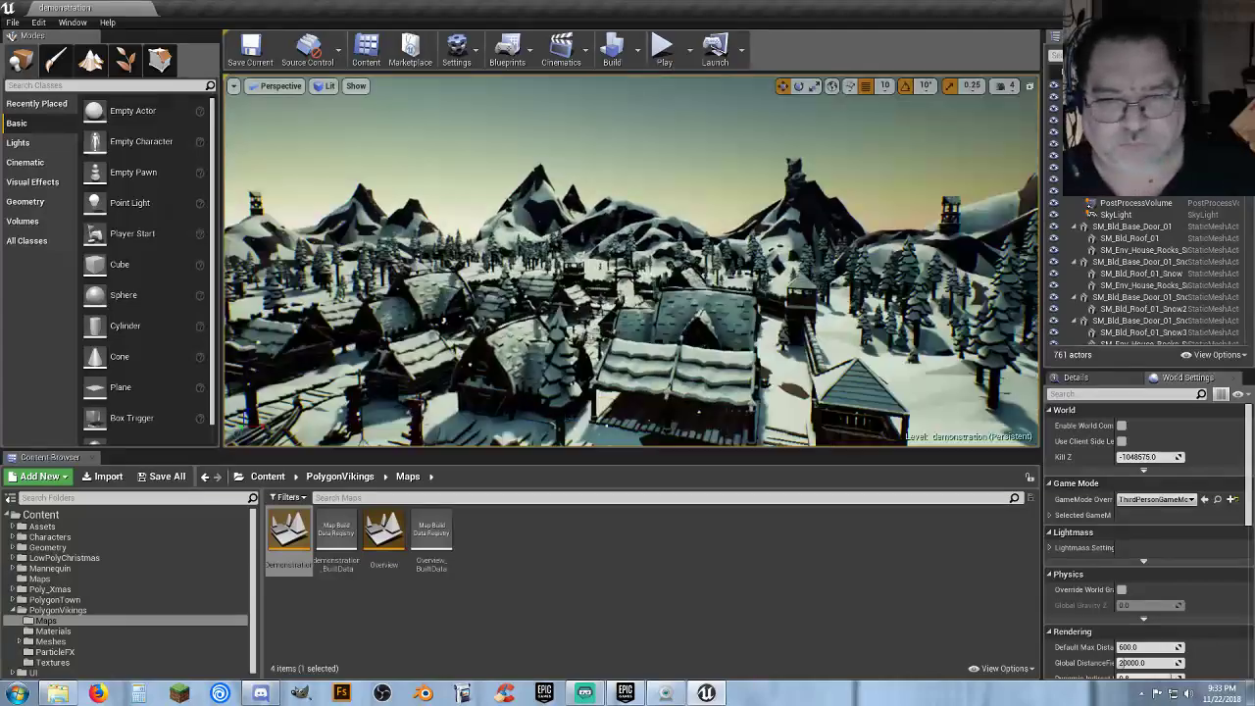
{"action": "right_click_drag", "start_coordinate": [600, 258], "coordinate": [677, 323]}
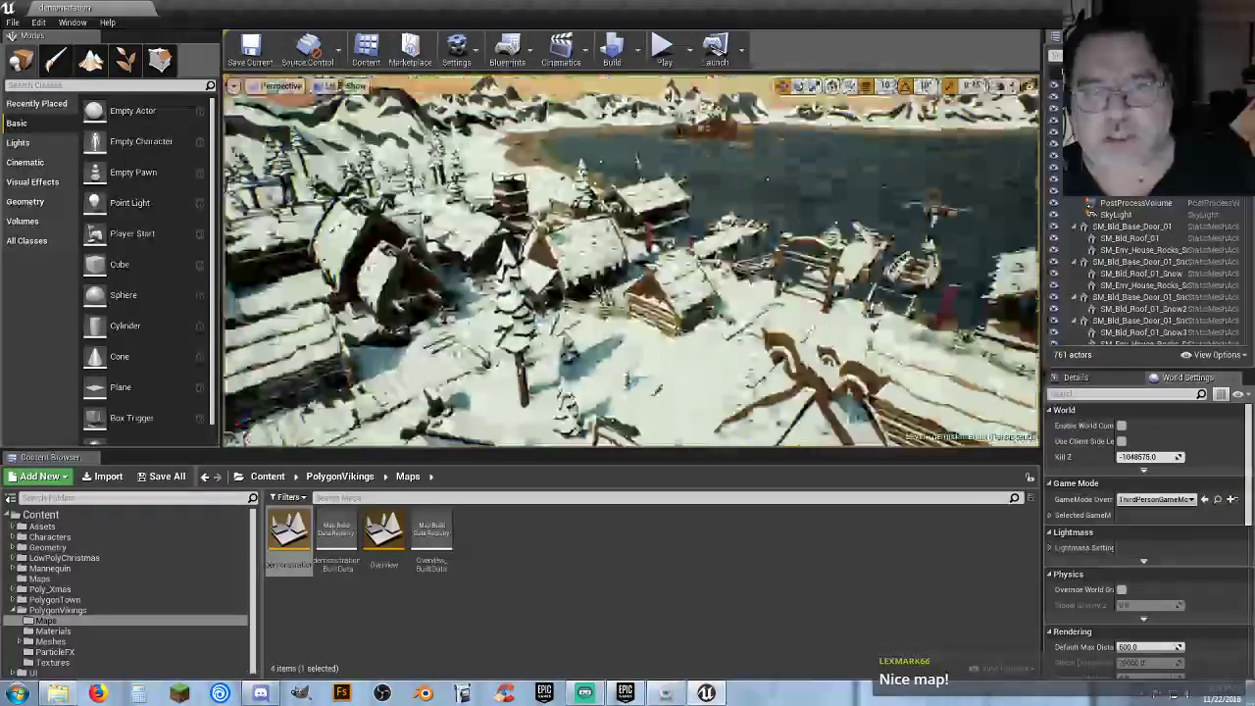
{"action": "right_click_drag", "start_coordinate": [598, 305], "coordinate": [601, 308]}
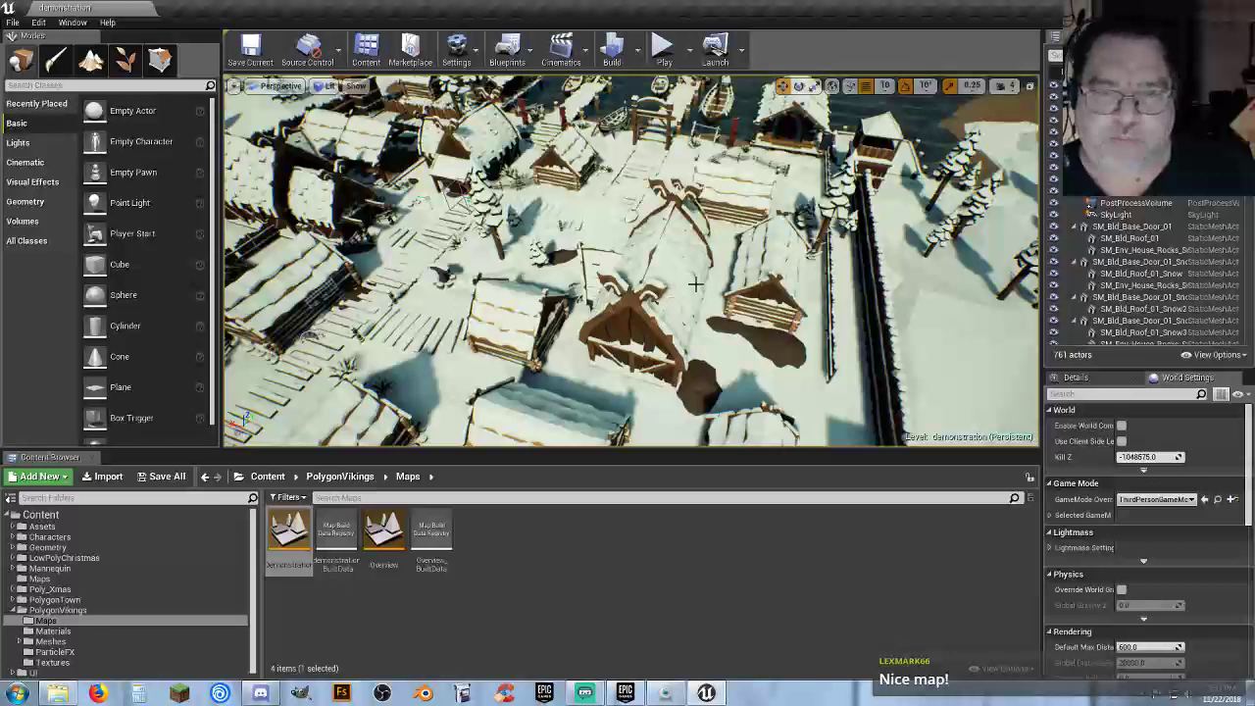
{"action": "right_click_drag", "start_coordinate": [696, 285], "coordinate": [677, 304]}
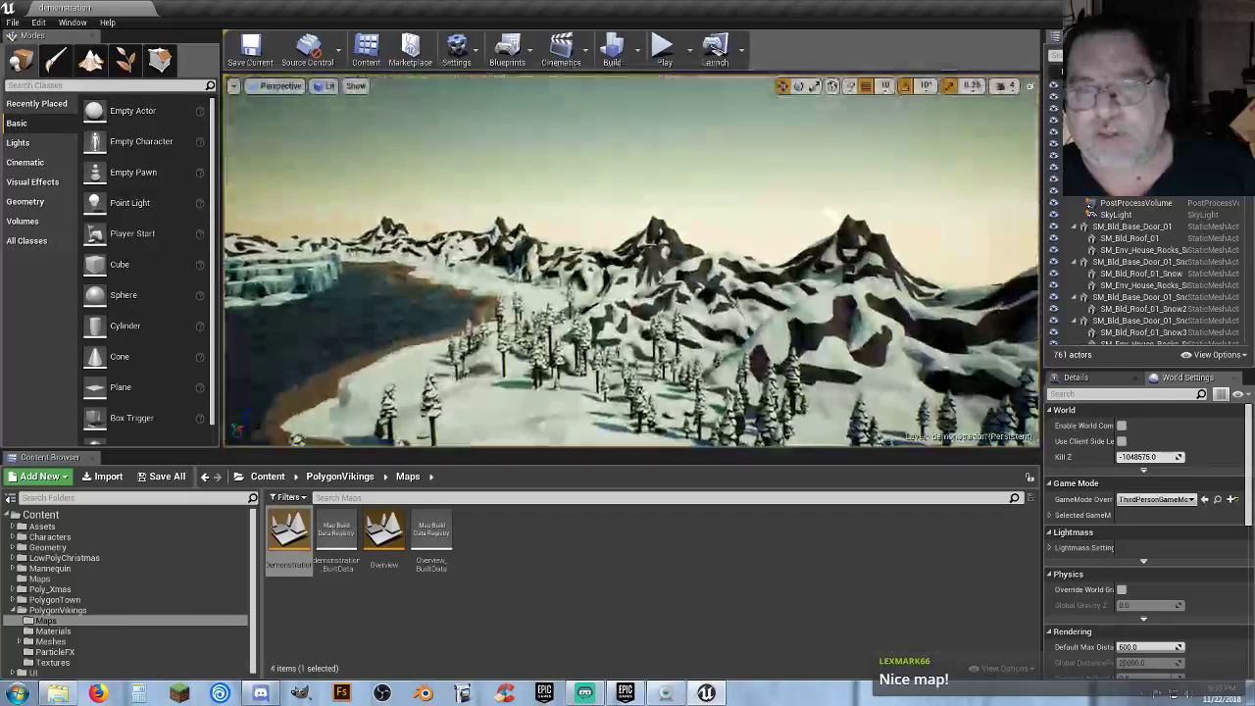
{"action": "right_click_drag", "start_coordinate": [631, 260], "coordinate": [721, 299]}
{"action": "key", "text": "w"}
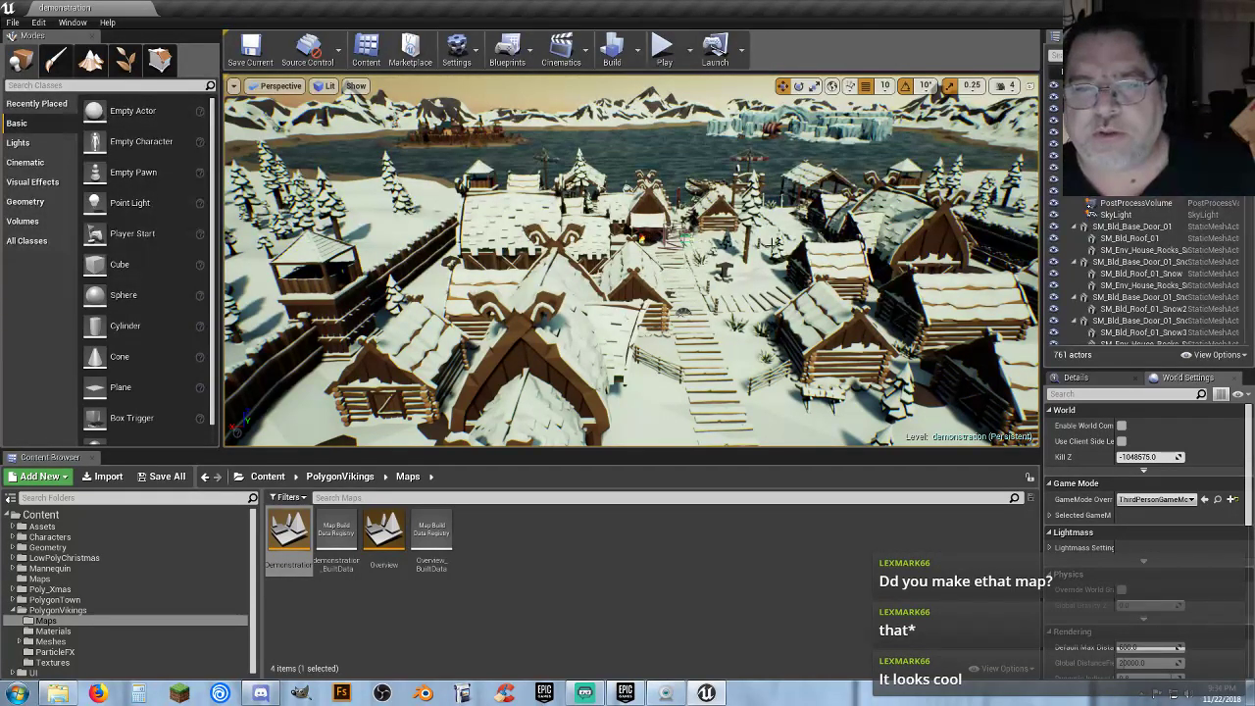
{"action": "key", "text": "w"}
{"action": "mouse_move", "coordinate": [721, 299]}
{"action": "right_mouse_down"}
{"action": "mouse_move", "coordinate": [775, 174]}
{"action": "mouse_move", "coordinate": [721, 299]}
{"action": "right_mouse_up"}
{"action": "key", "text": "w"}
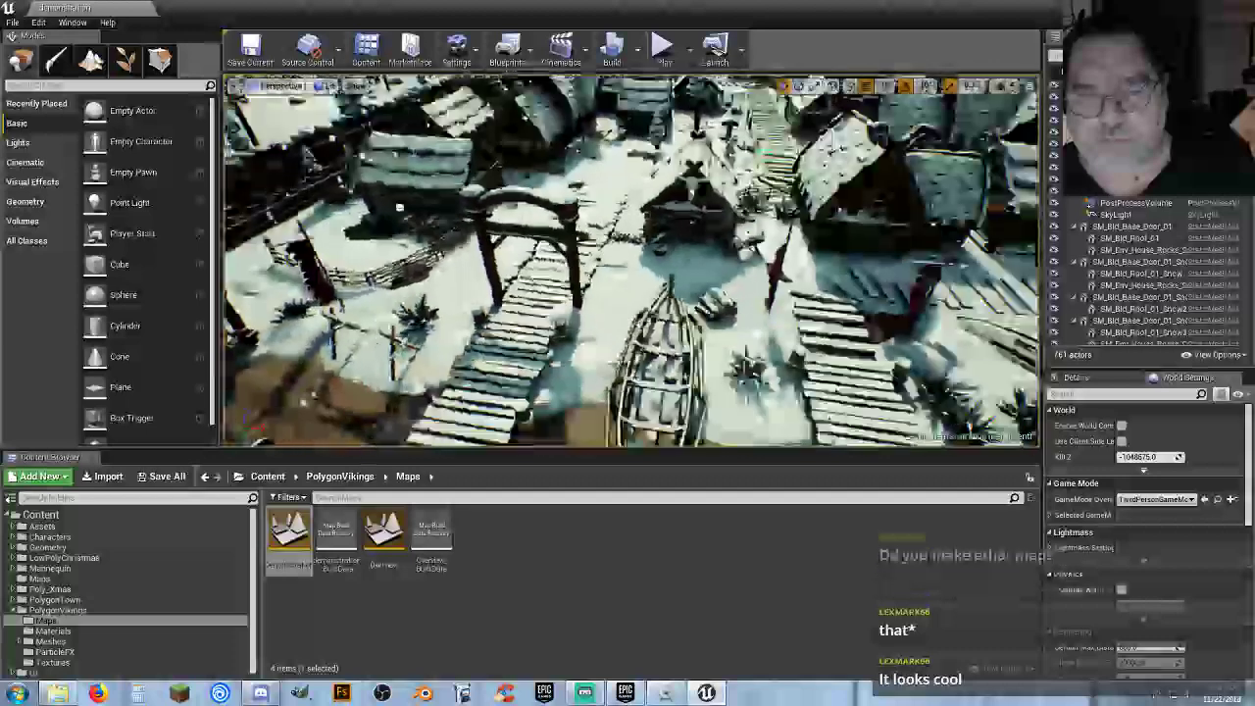
{"action": "right_click_drag", "start_coordinate": [757, 238], "coordinate": [757, 237]}
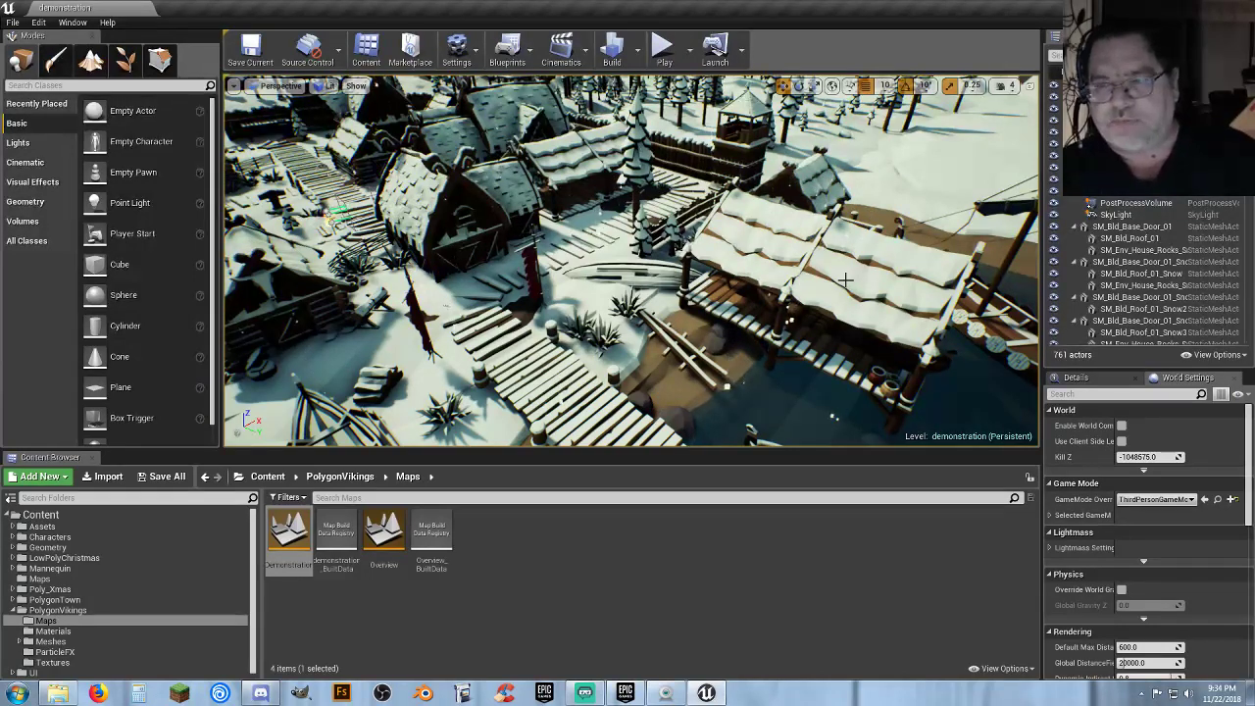
Play the map again from the pier and explore the village's houses, anvil area and alleys with the character.
{"action": "right_click_drag", "start_coordinate": [845, 280], "coordinate": [718, 202]}
{"action": "left_click", "coordinate": [662, 49]}
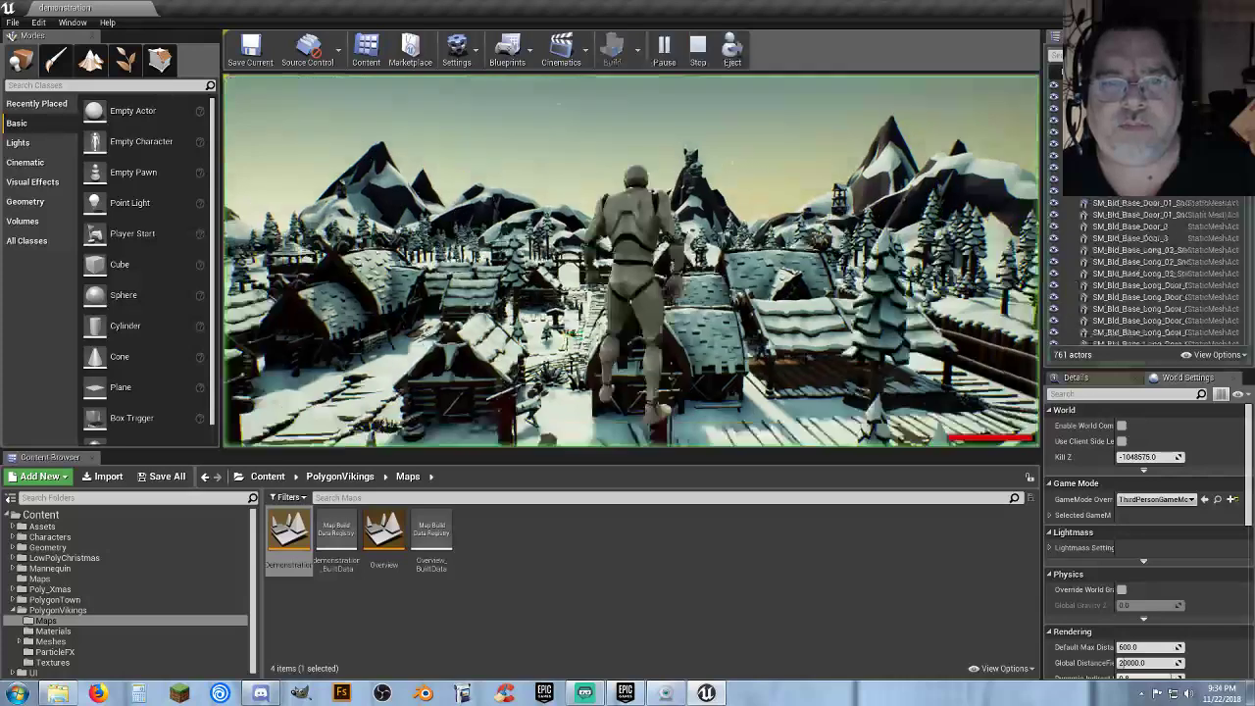
{"action": "key", "text": "w"}
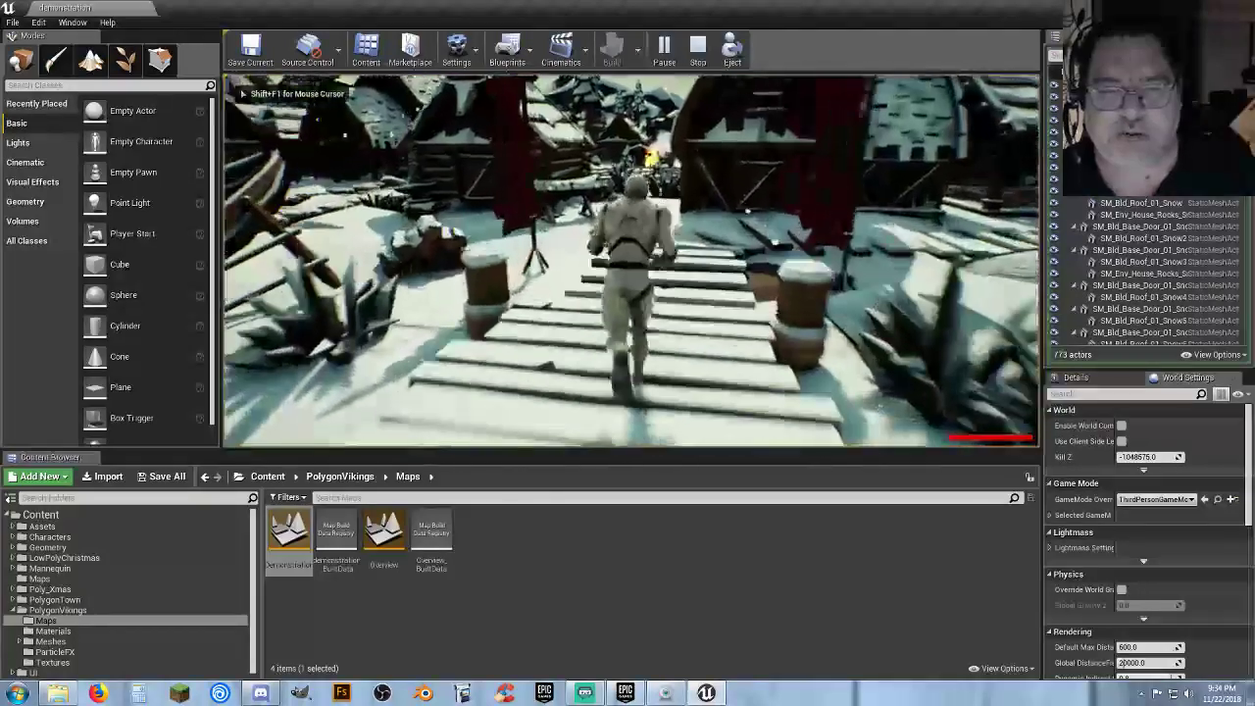
{"action": "key", "text": "w"}
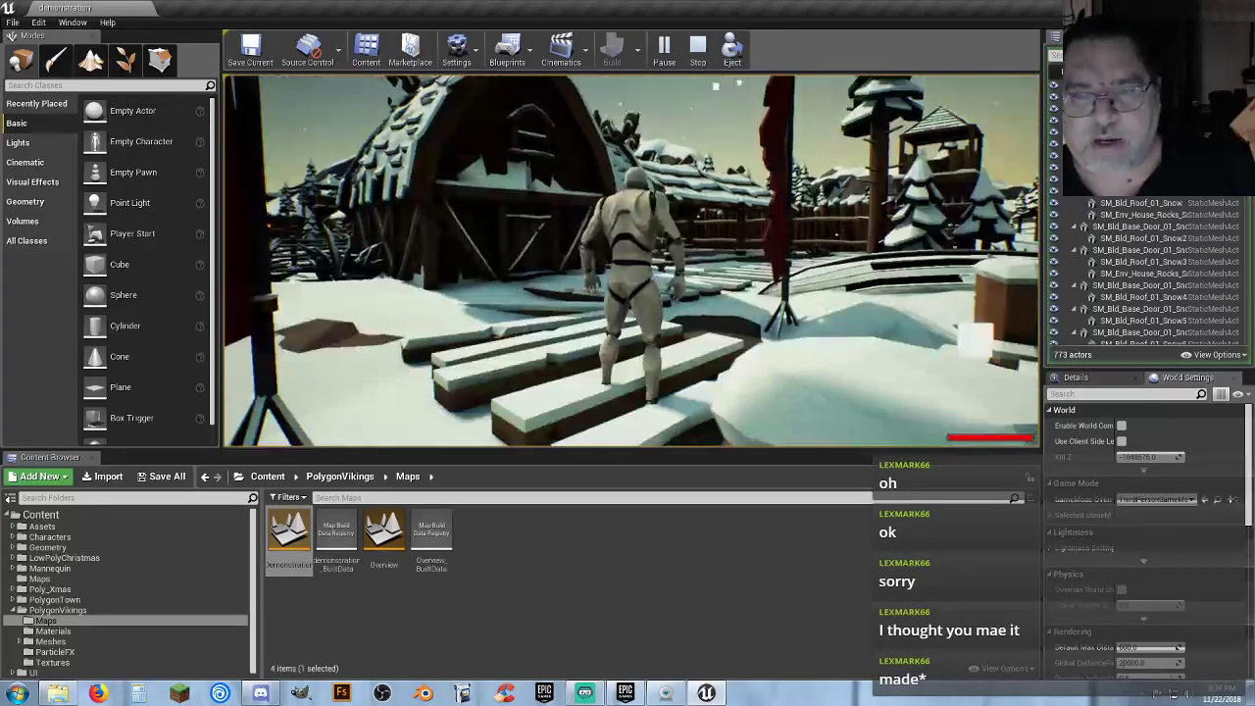
{"action": "key", "text": "w"}
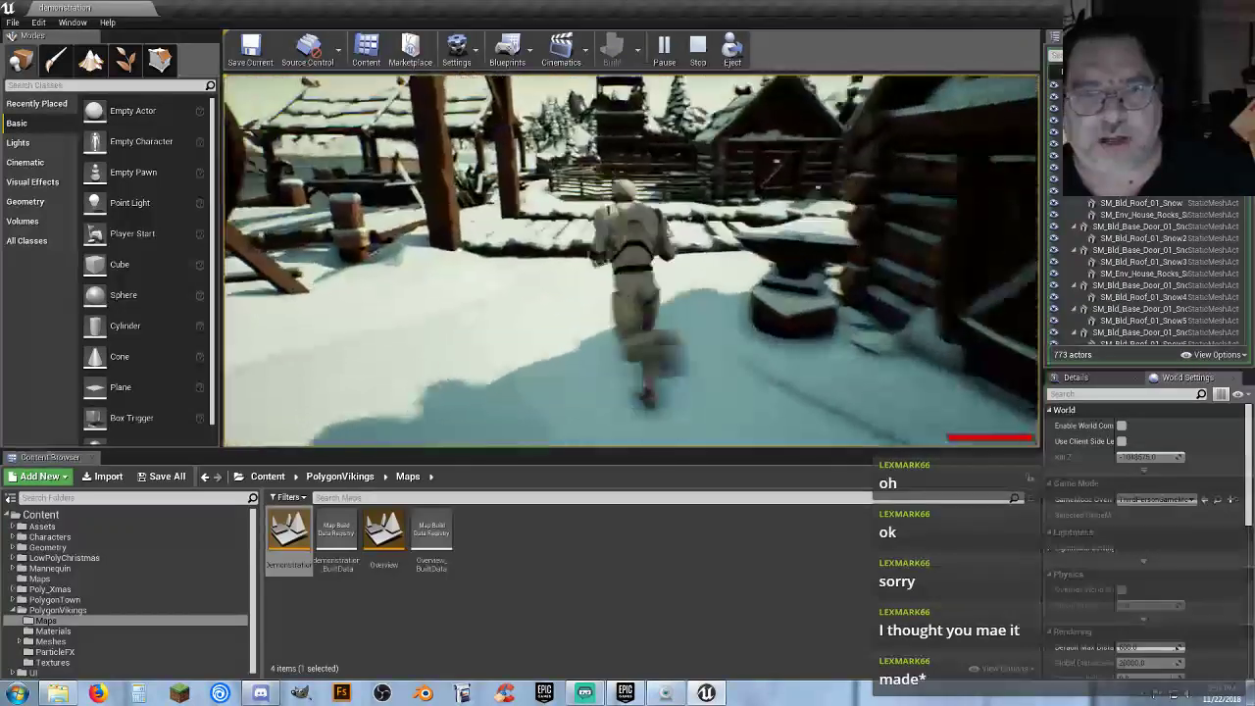
{"action": "key", "text": "space"}
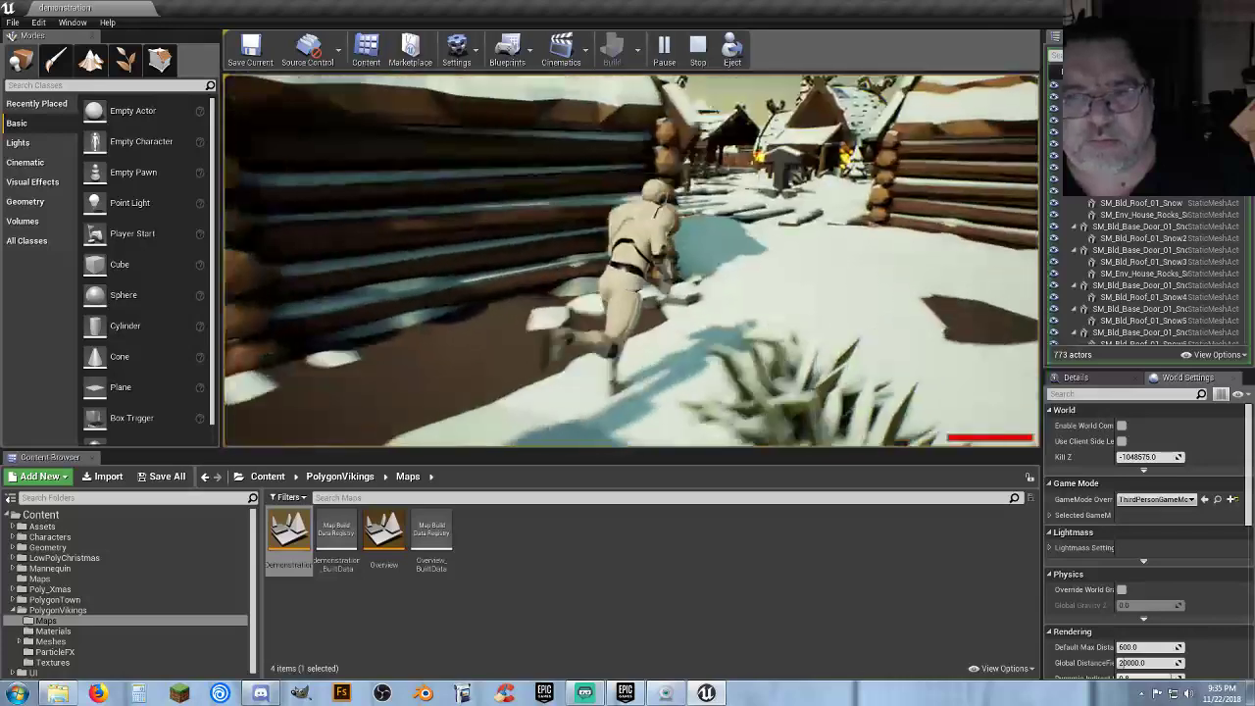
Run the character along the village's log path to the palisade and back to the torches, and end the play session.
{"action": "key", "text": "w"}
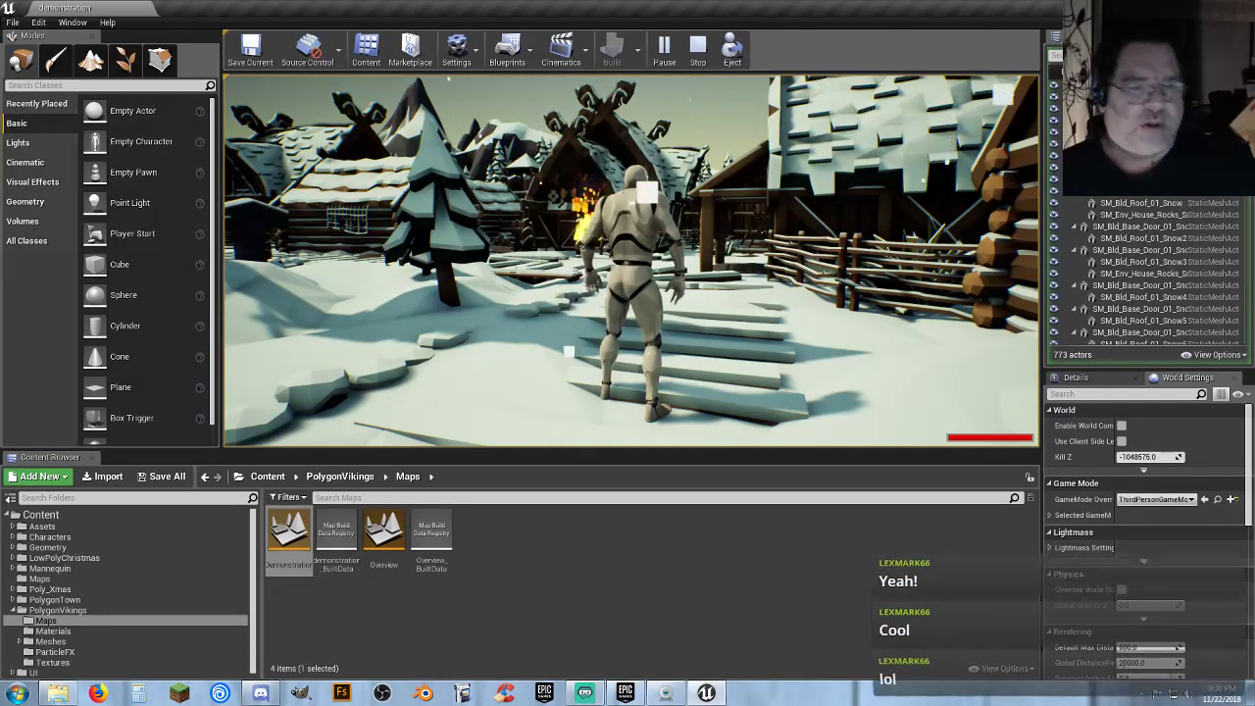
{"action": "key", "text": "w"}
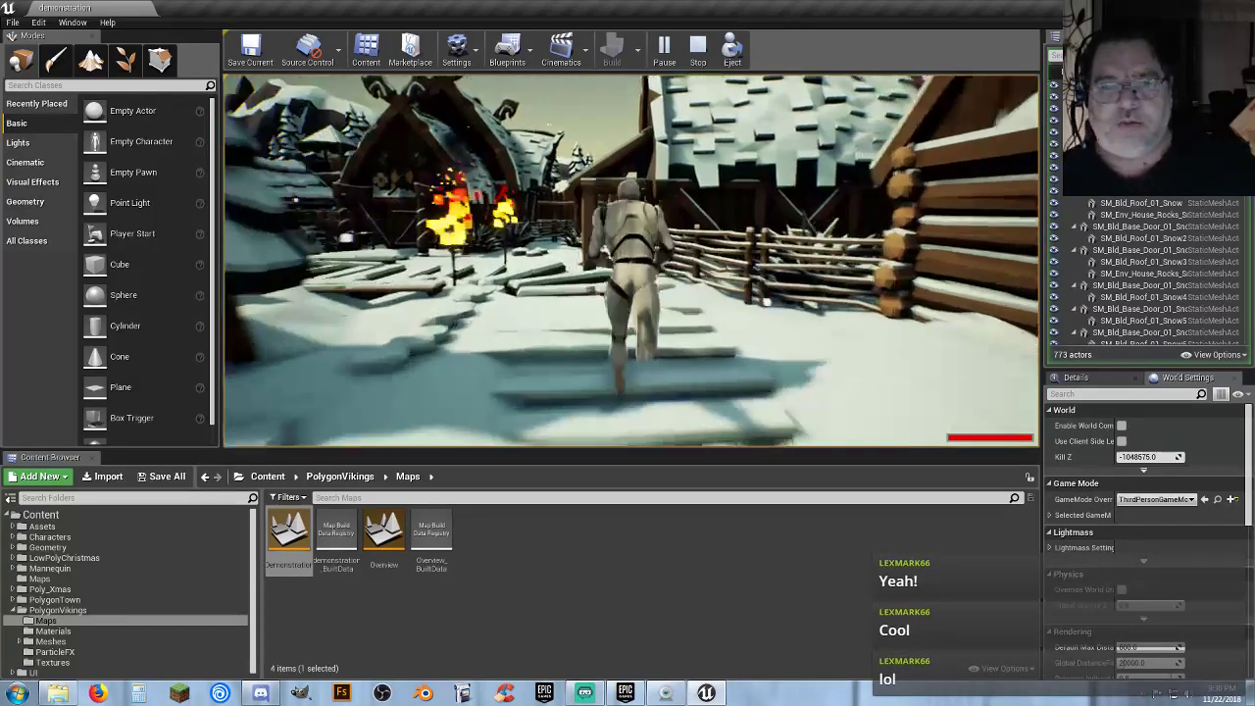
{"action": "key", "text": "w"}
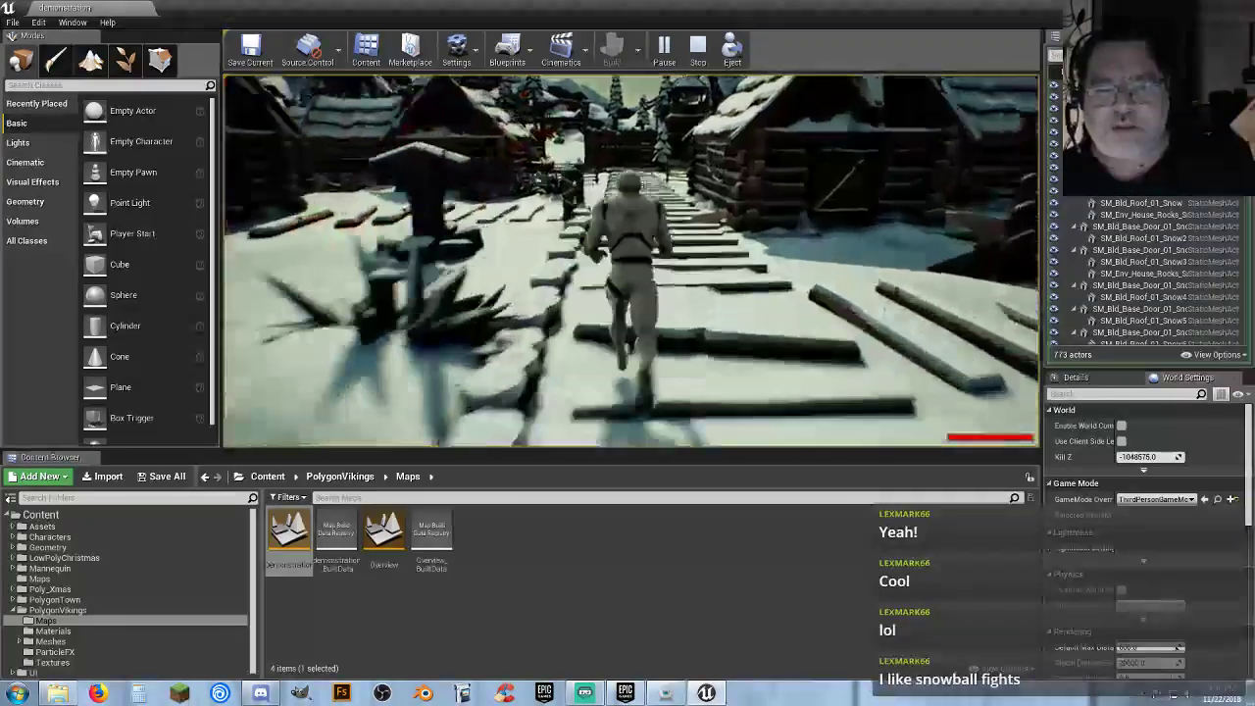
{"action": "key", "text": "w"}
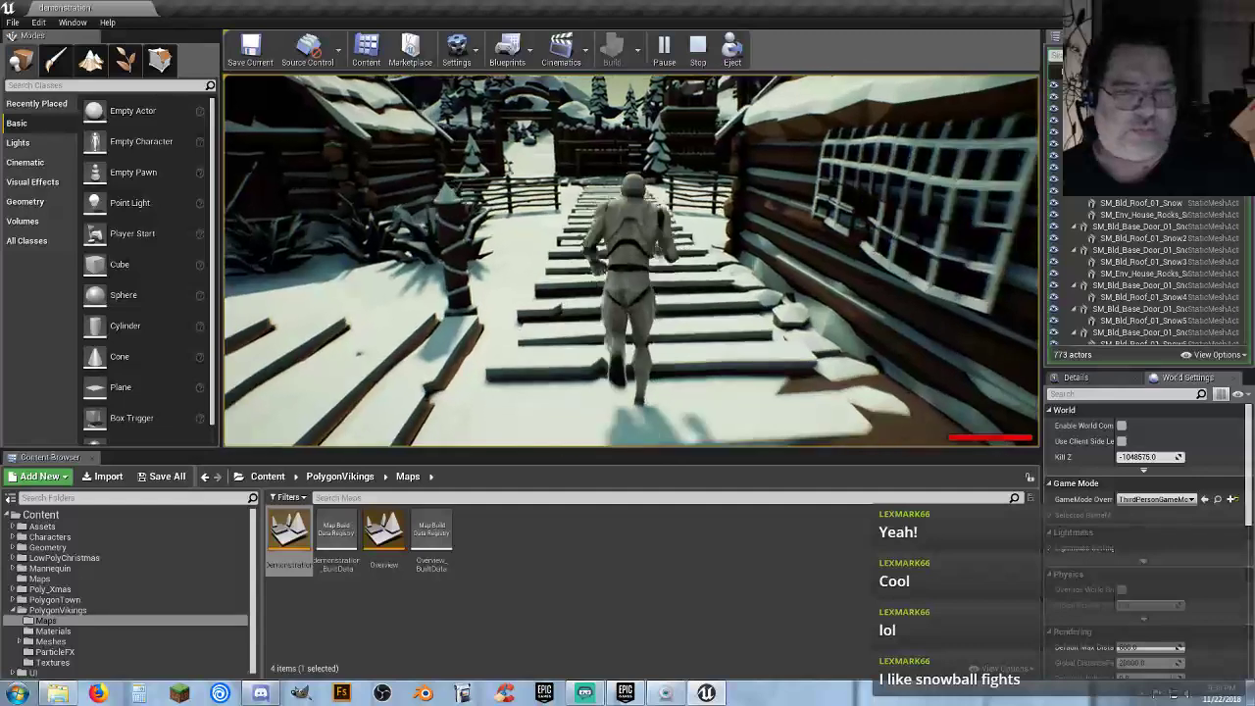
{"action": "key", "text": "w"}
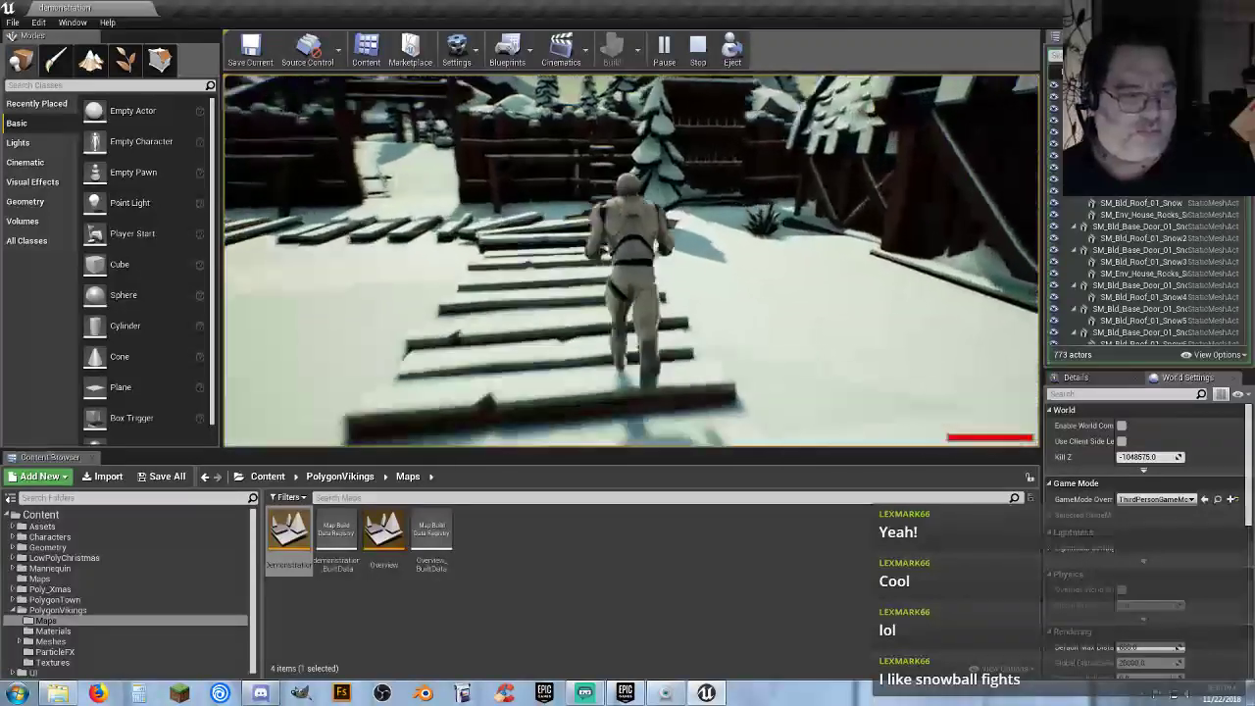
{"action": "key", "text": "w"}
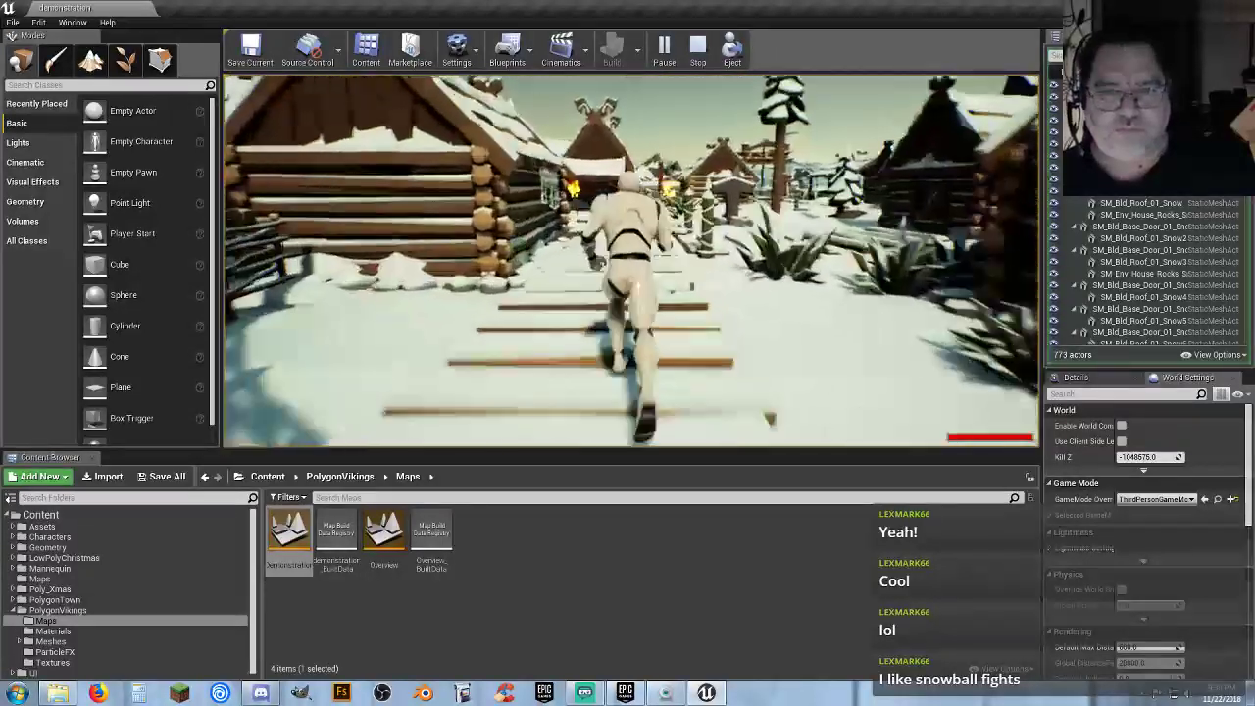
{"action": "key", "text": "w"}
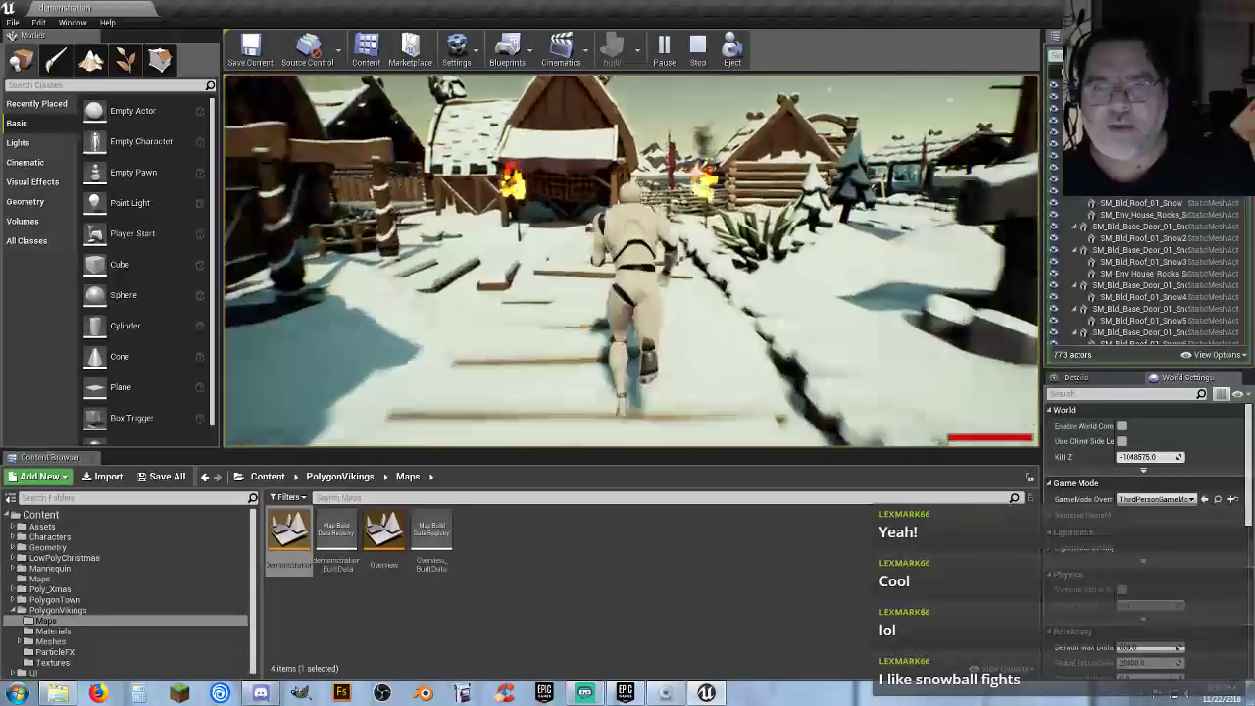
{"action": "key", "text": "w"}
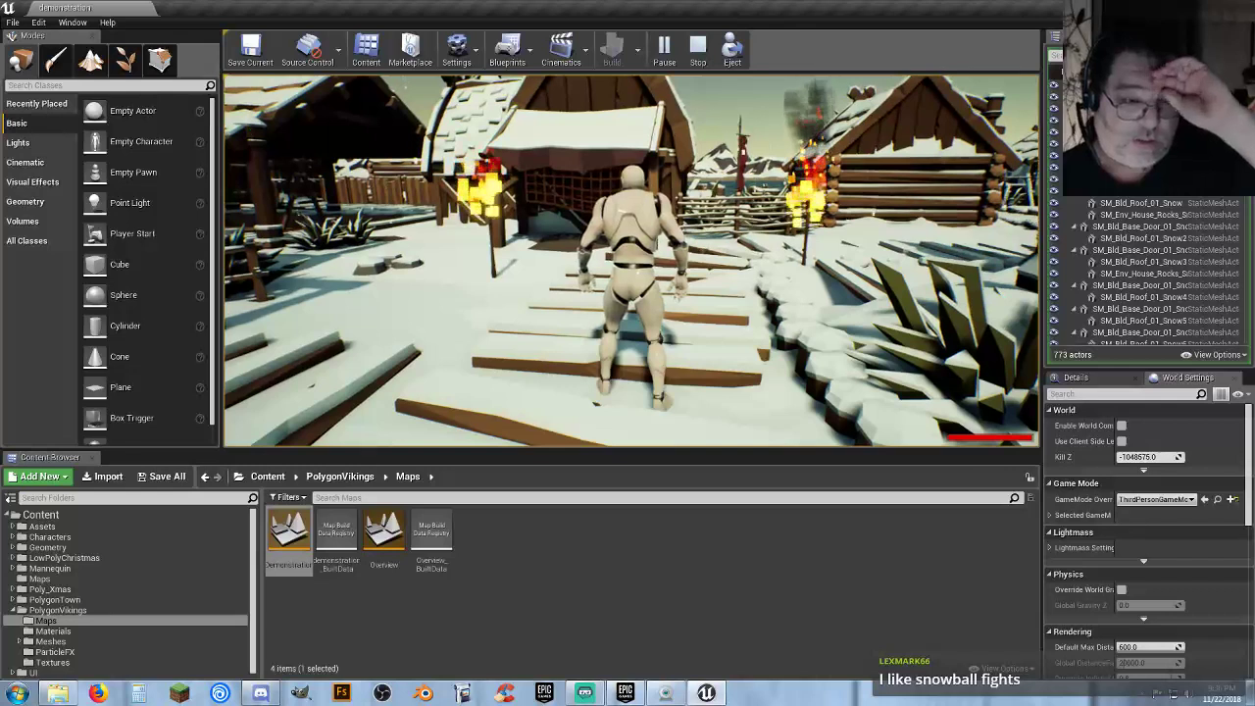
{"action": "key", "text": "Escape"}
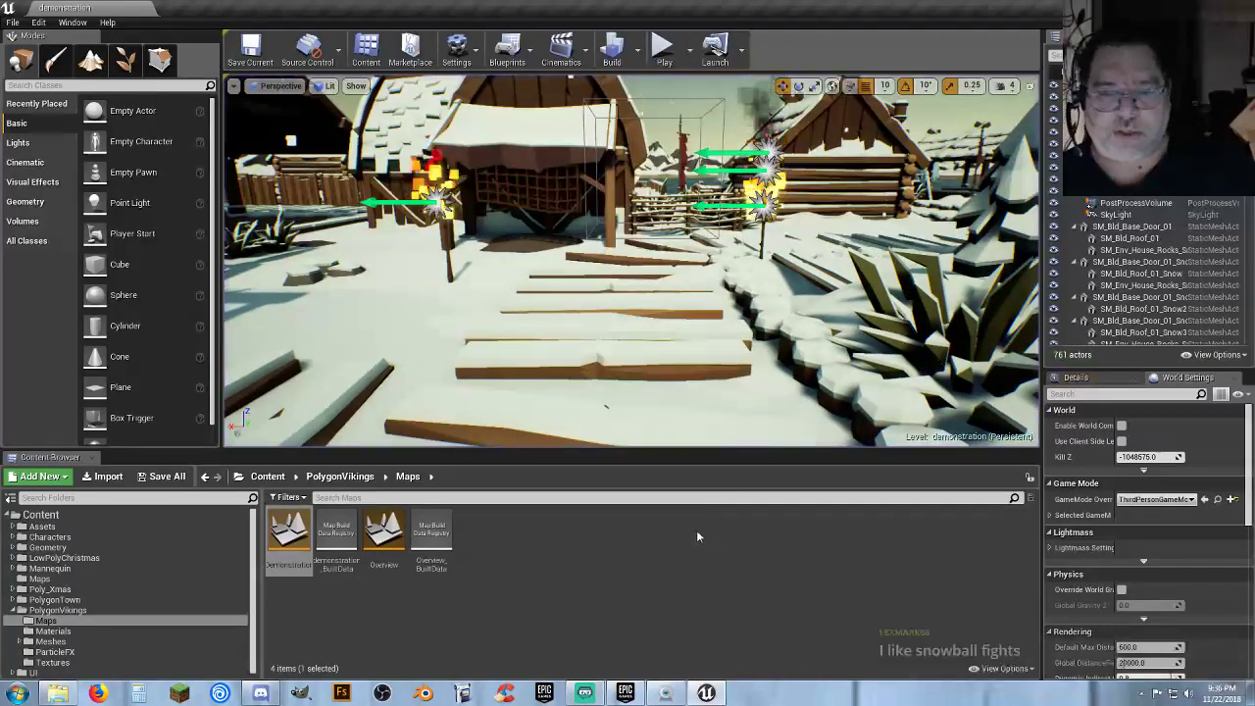
Look through the PolygonVikings particle effects and compare the meshes in the Characters and Characters_Updated_Rig folders.
{"action": "left_click", "coordinate": [51, 652]}
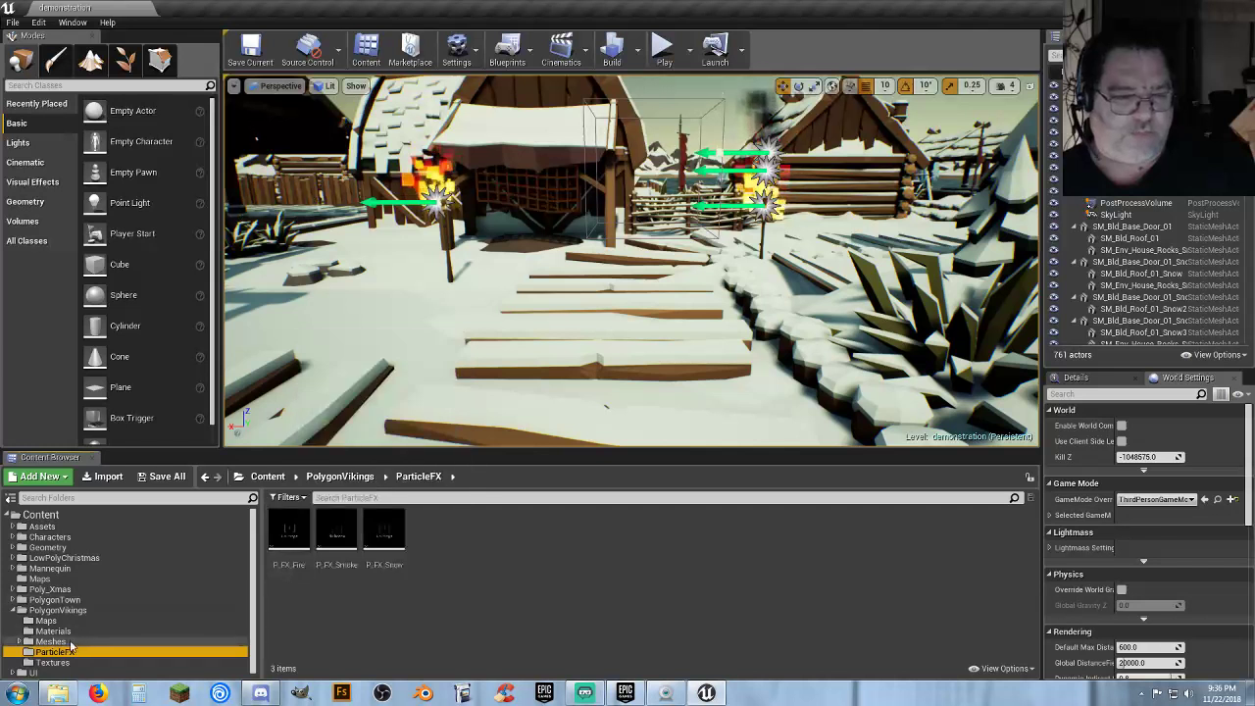
{"action": "left_click", "coordinate": [19, 641]}
{"action": "scroll", "coordinate": [121, 628], "scroll_direction": "down", "scroll_amount": 2}
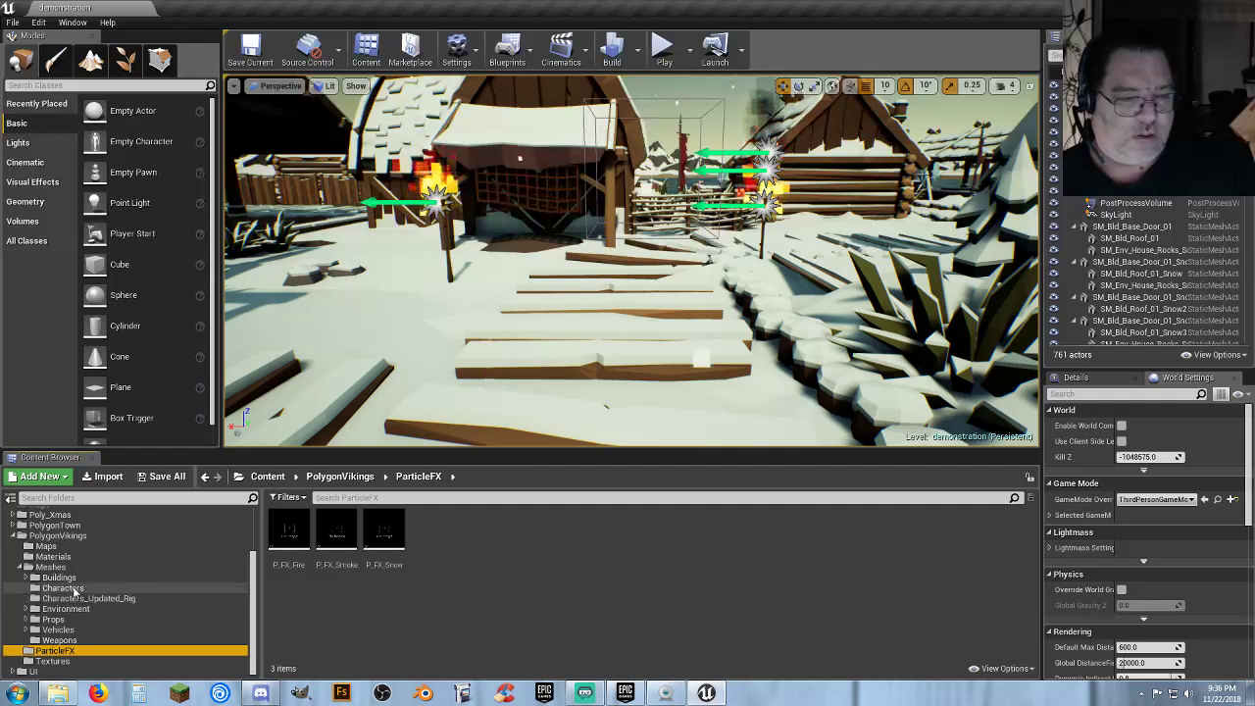
{"action": "left_click", "coordinate": [77, 589]}
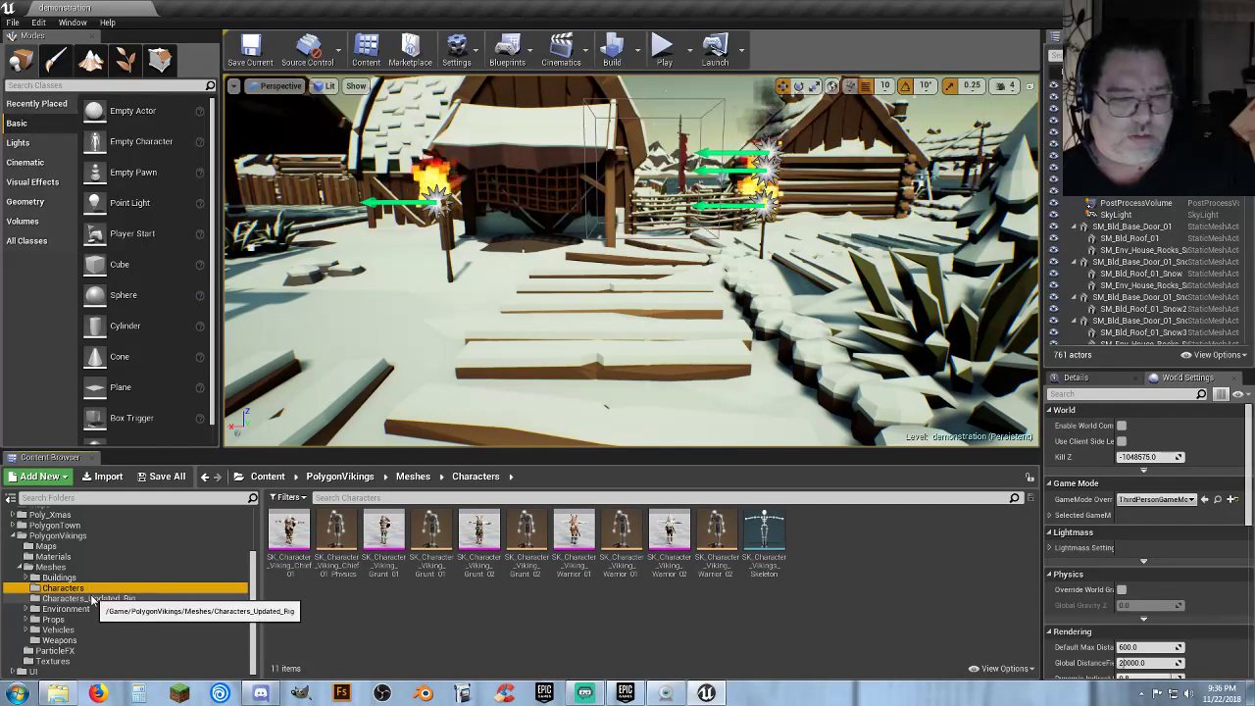
{"action": "left_click", "coordinate": [93, 599]}
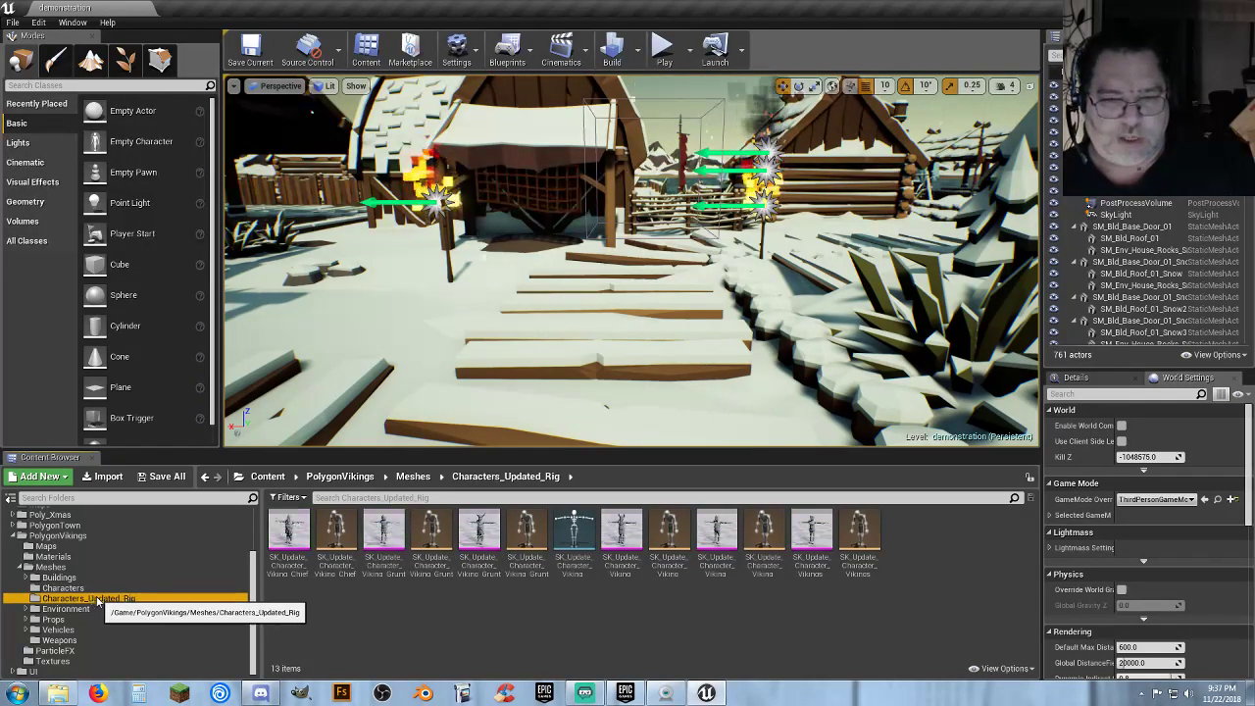
{"action": "left_click", "coordinate": [78, 588]}
{"action": "left_click", "coordinate": [93, 599]}
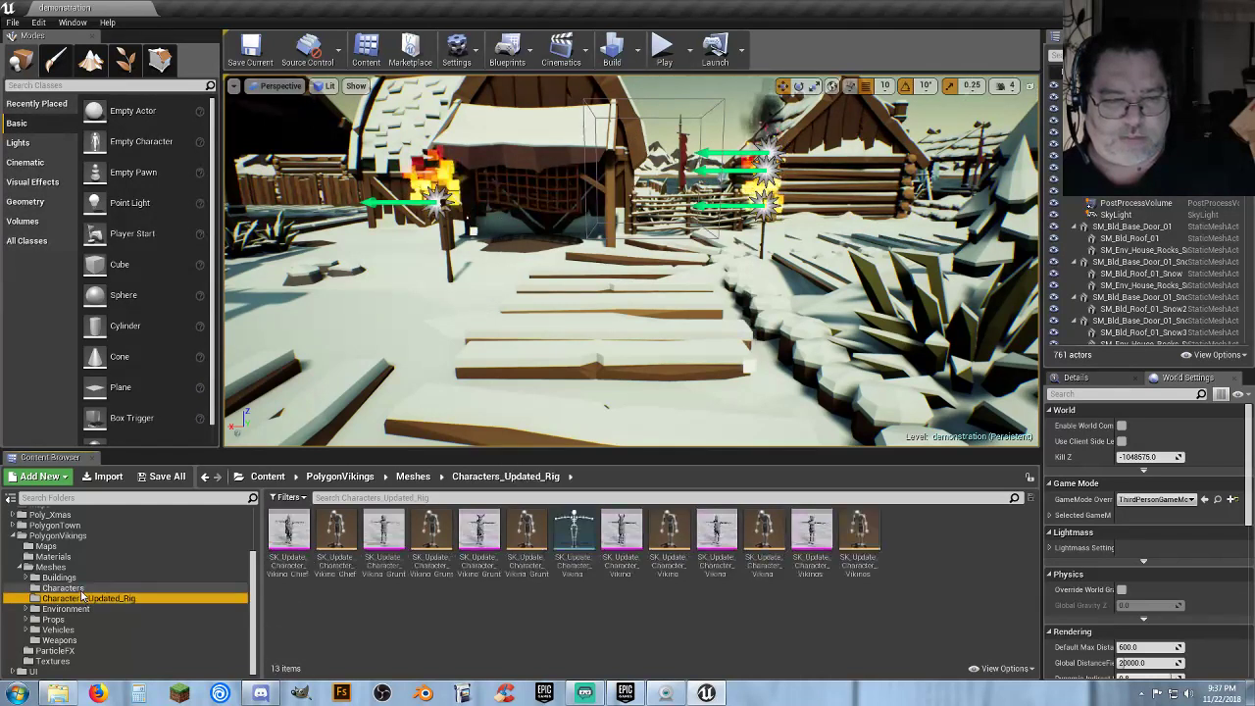
{"action": "left_click", "coordinate": [78, 588]}
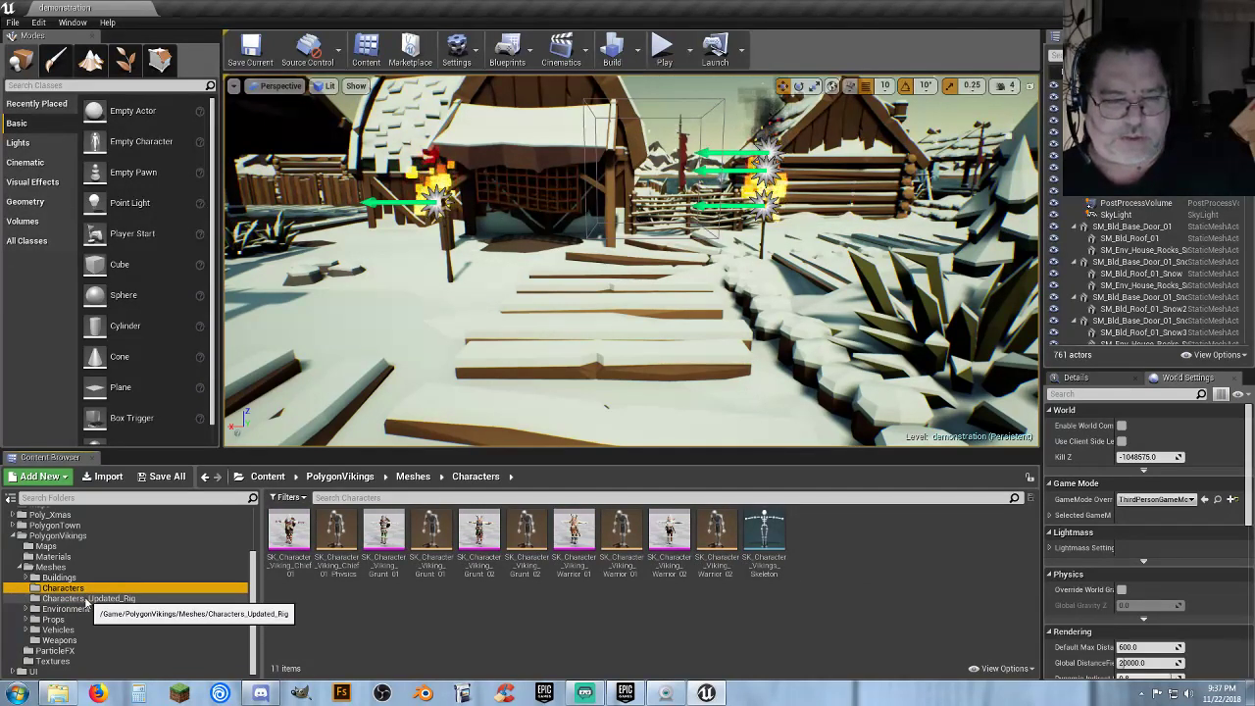
{"action": "left_click", "coordinate": [86, 599]}
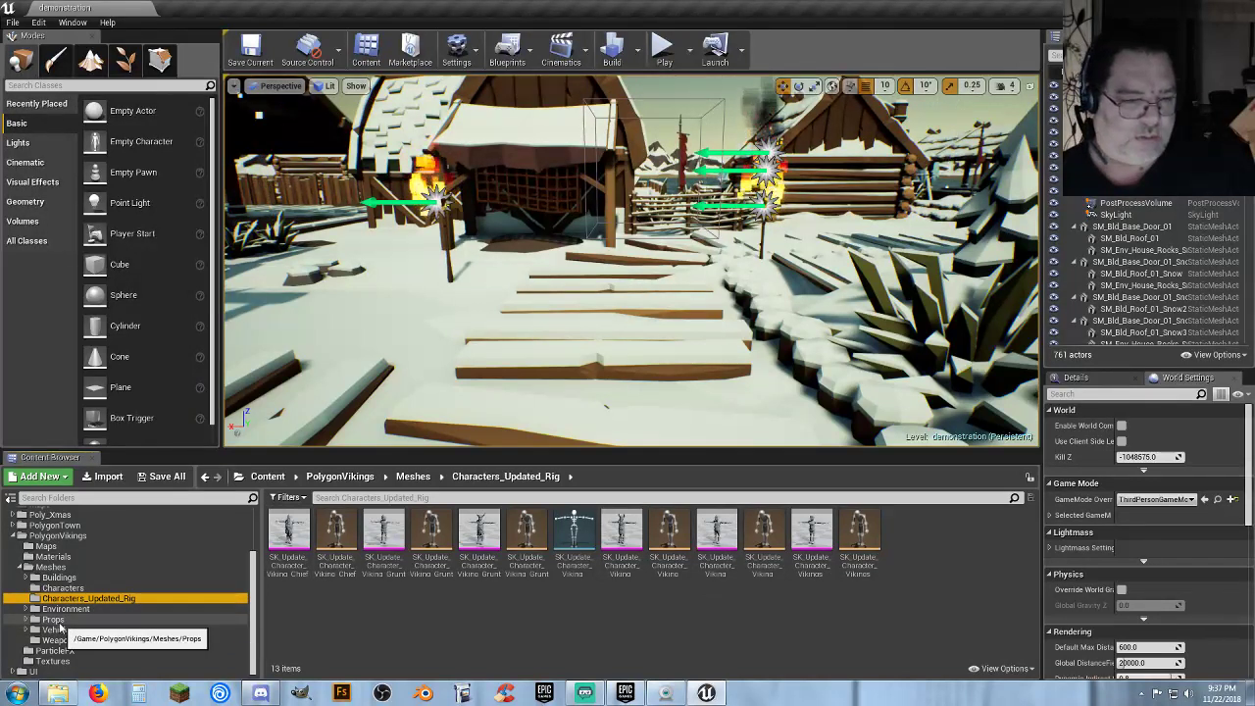
Browse the PolygonVikings prop meshes and the weapon meshes.
{"action": "left_click", "coordinate": [57, 622]}
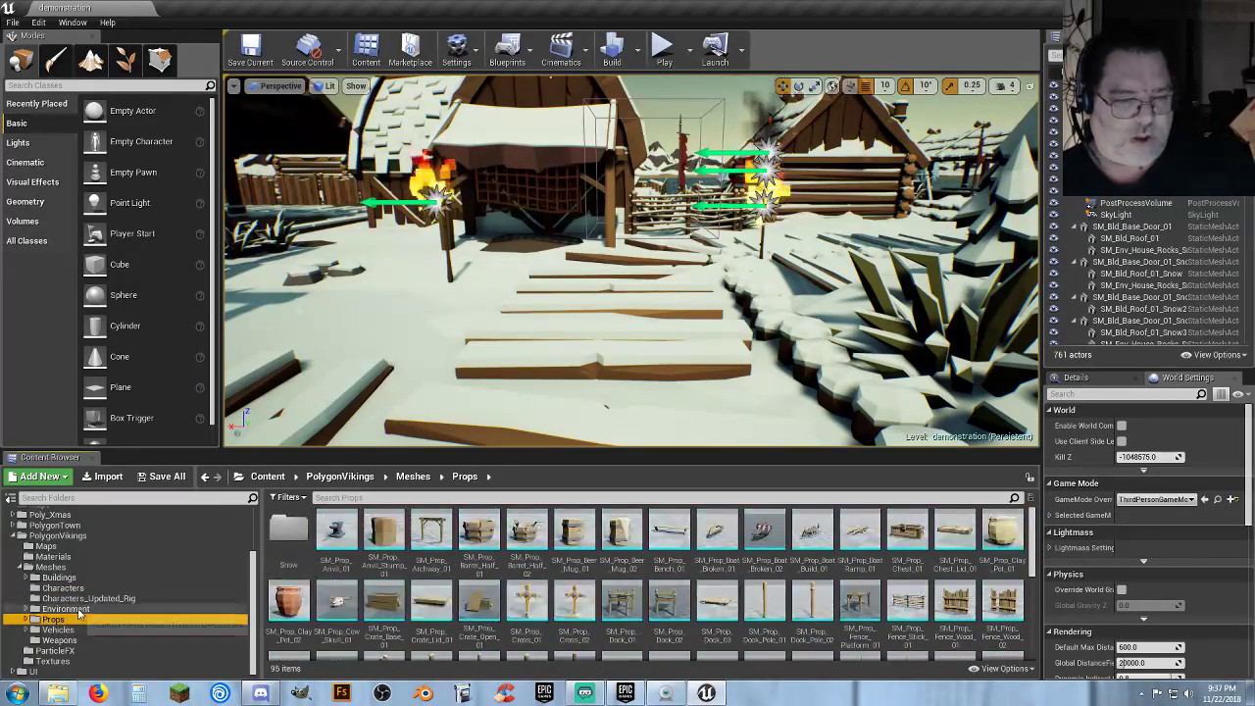
{"action": "scroll", "coordinate": [880, 559], "scroll_direction": "down", "scroll_amount": 3}
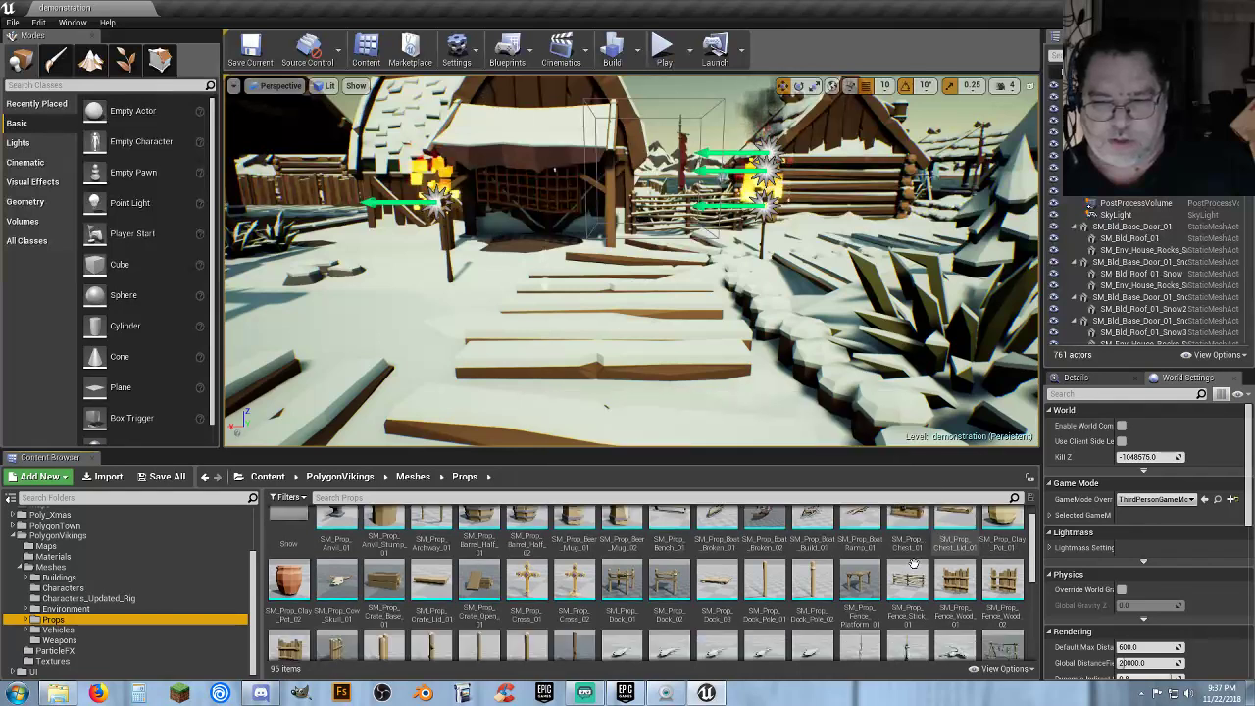
{"action": "scroll", "coordinate": [817, 559], "scroll_direction": "down", "scroll_amount": 3}
{"action": "scroll", "coordinate": [760, 552], "scroll_direction": "up", "scroll_amount": 2}
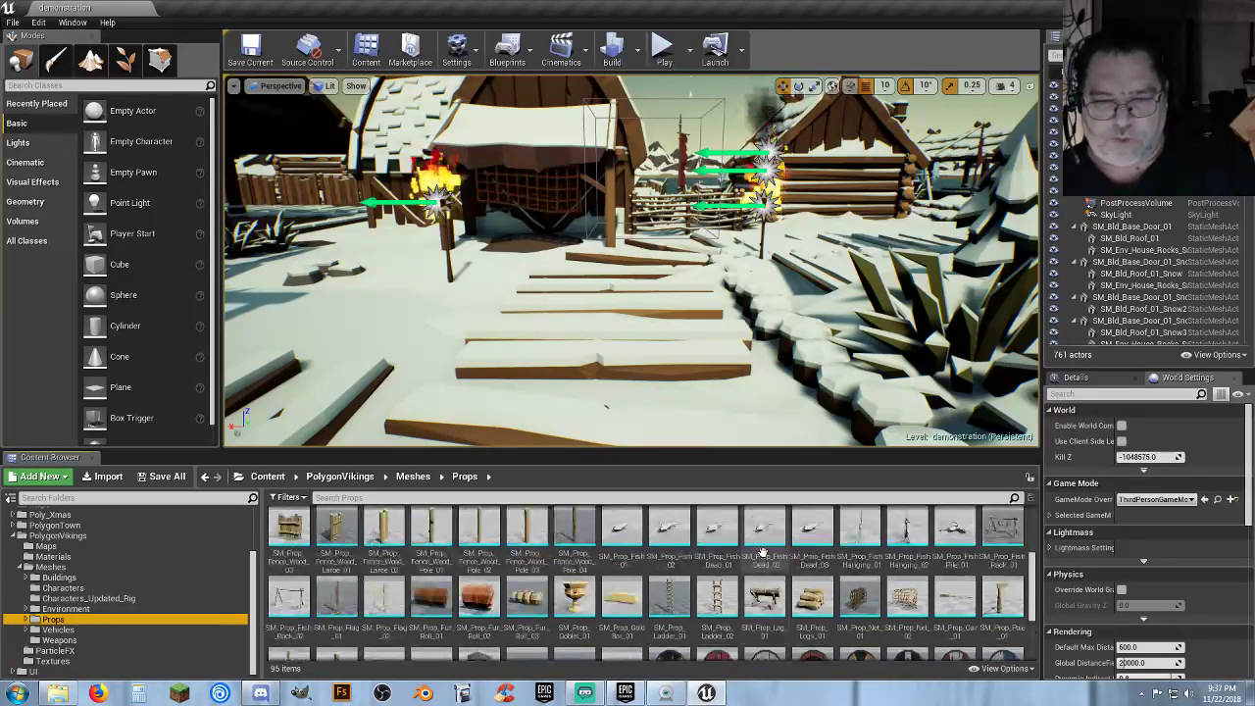
{"action": "scroll", "coordinate": [571, 535], "scroll_direction": "down", "scroll_amount": 3}
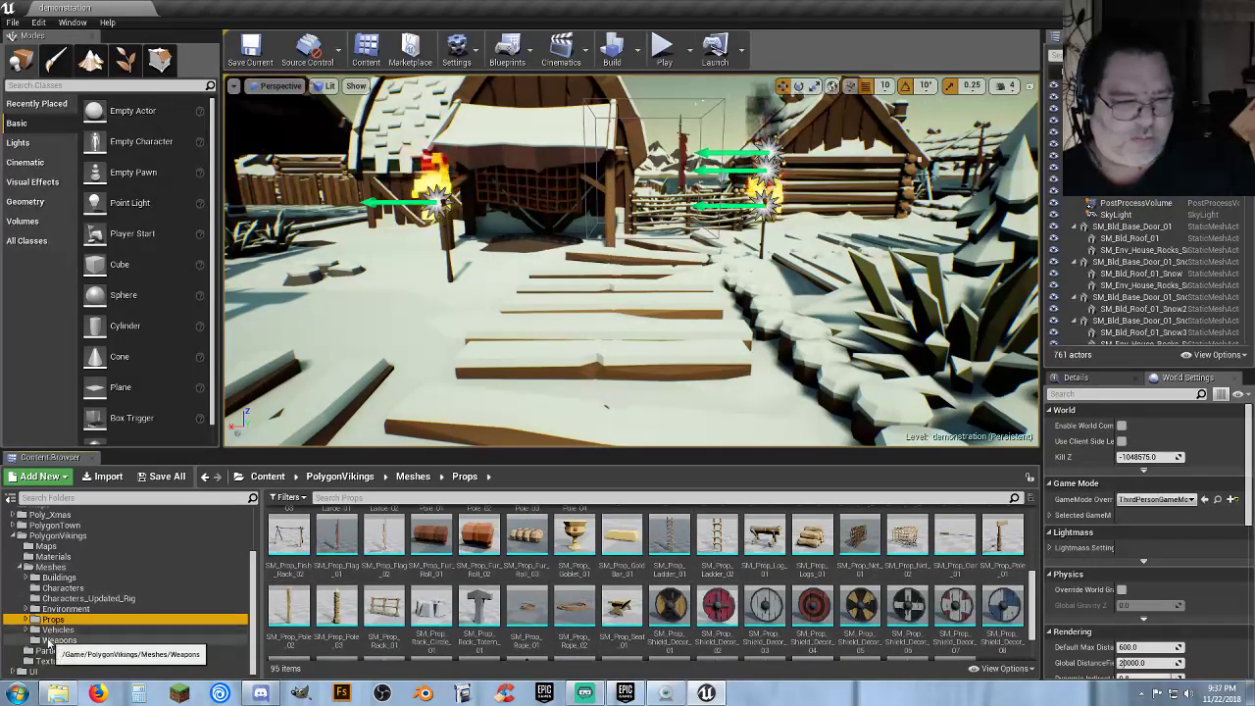
{"action": "left_click", "coordinate": [58, 639]}
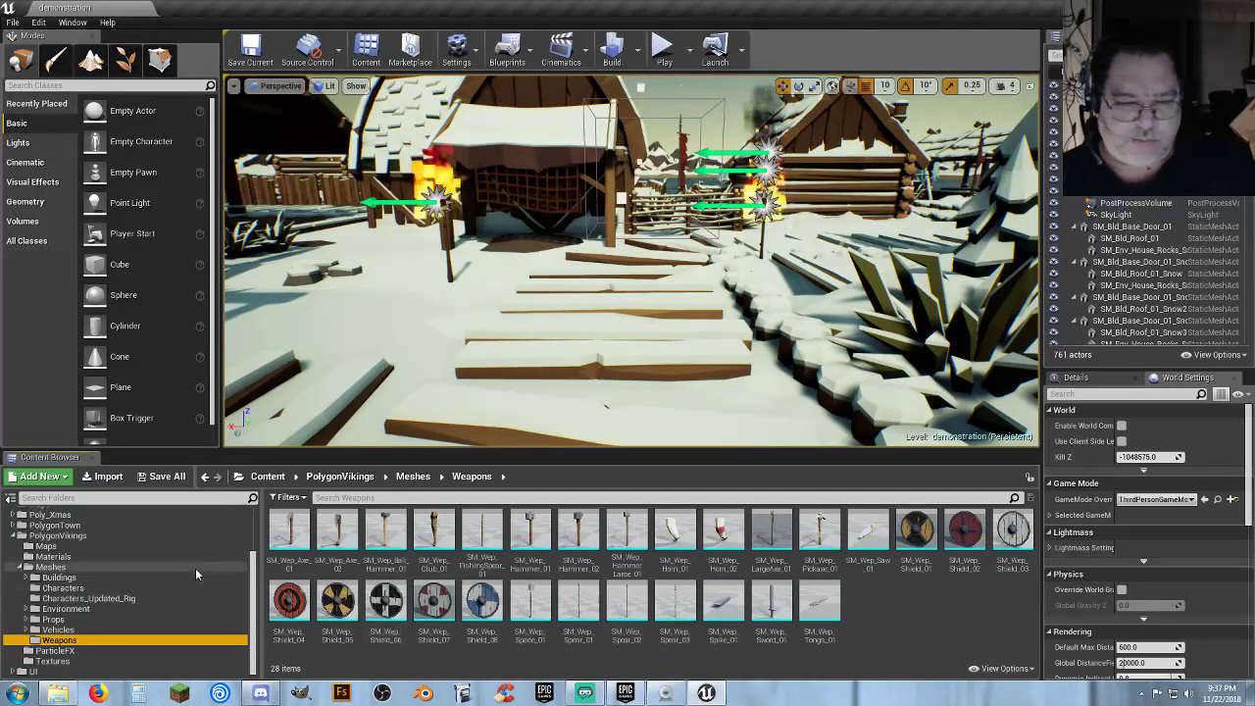
Examine the PolygonVikings vehicle, environment and building meshes along with the Snow variants in each folder.
{"action": "left_click", "coordinate": [57, 629]}
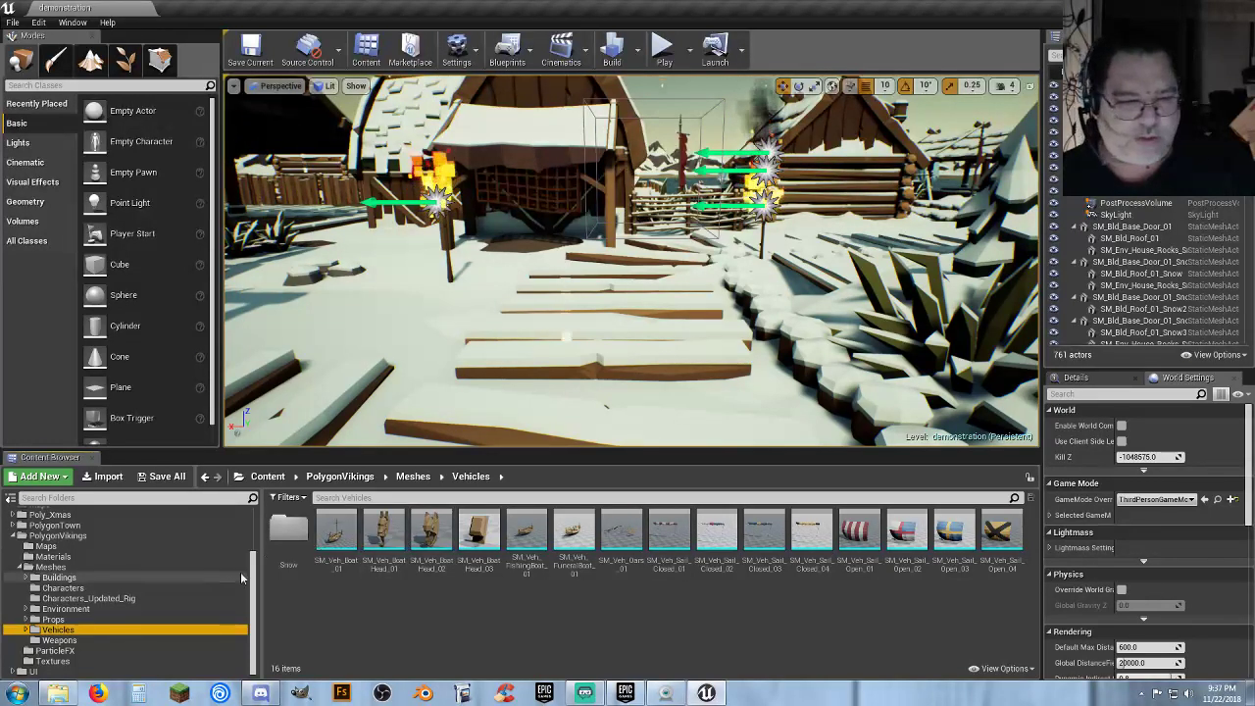
{"action": "double_click", "coordinate": [288, 530]}
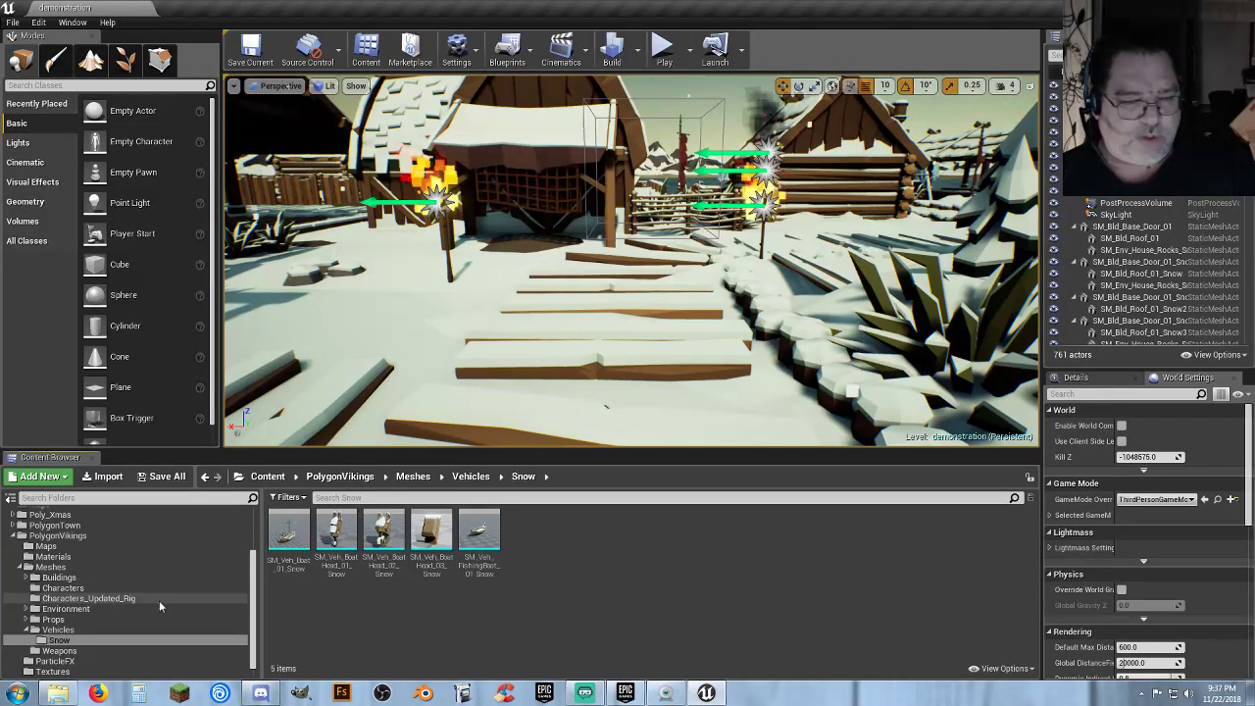
{"action": "left_click", "coordinate": [54, 609]}
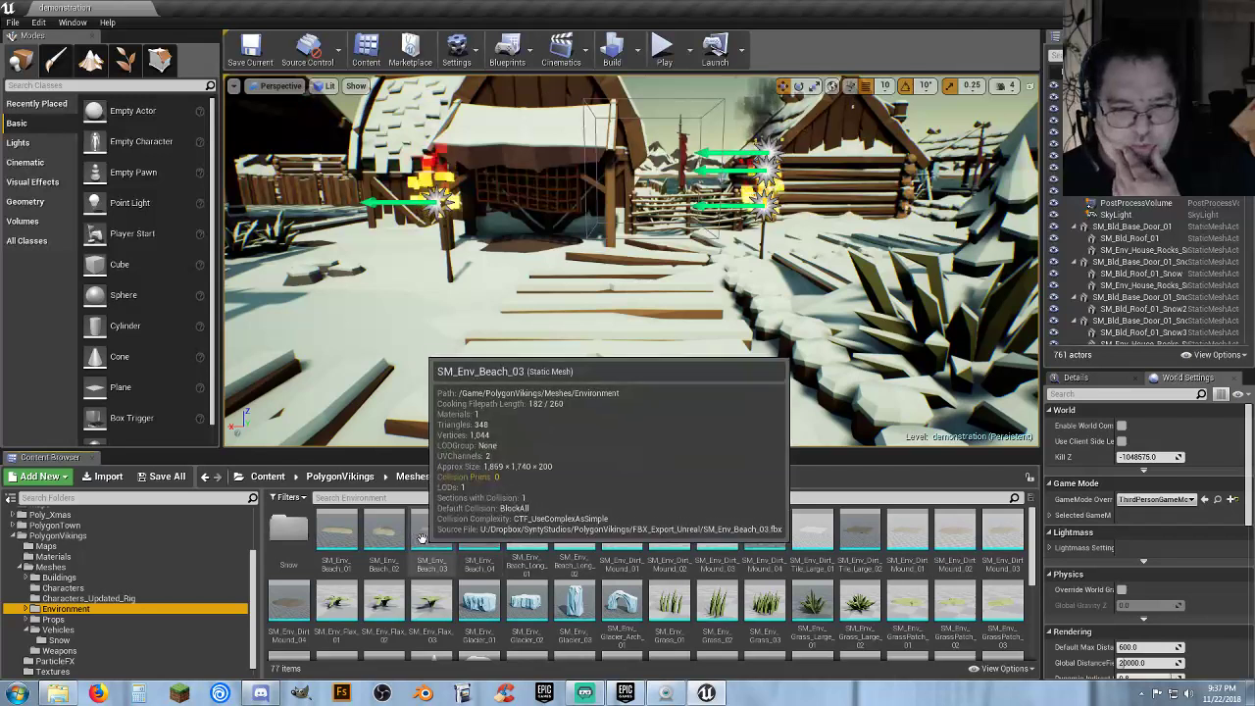
{"action": "double_click", "coordinate": [294, 526]}
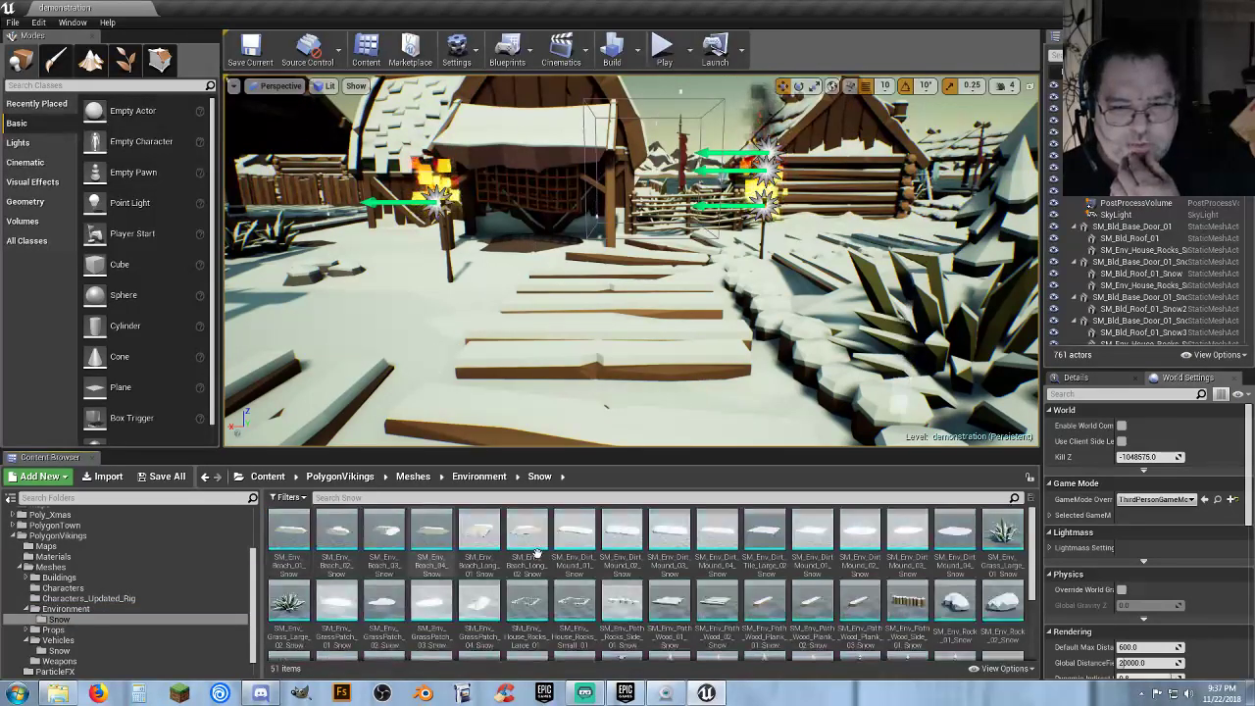
{"action": "scroll", "coordinate": [992, 561], "scroll_direction": "down", "scroll_amount": 1}
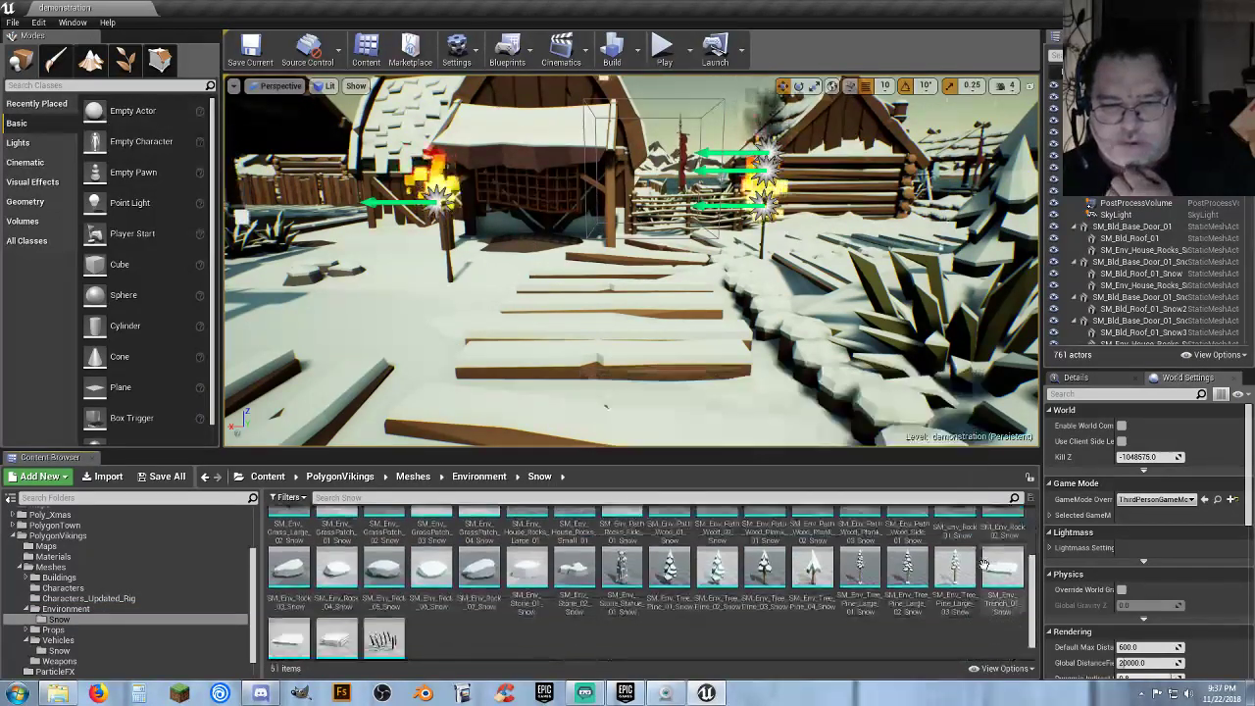
{"action": "scroll", "coordinate": [712, 582], "scroll_direction": "up", "scroll_amount": 1}
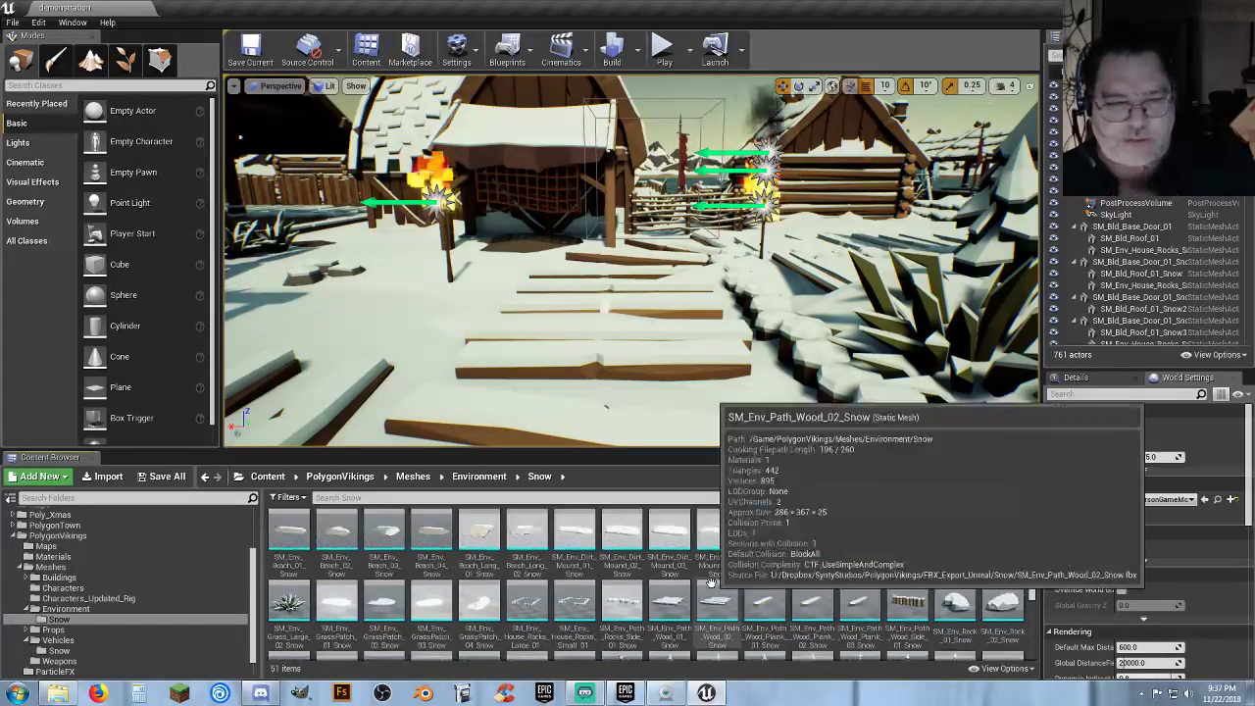
{"action": "left_click", "coordinate": [59, 578]}
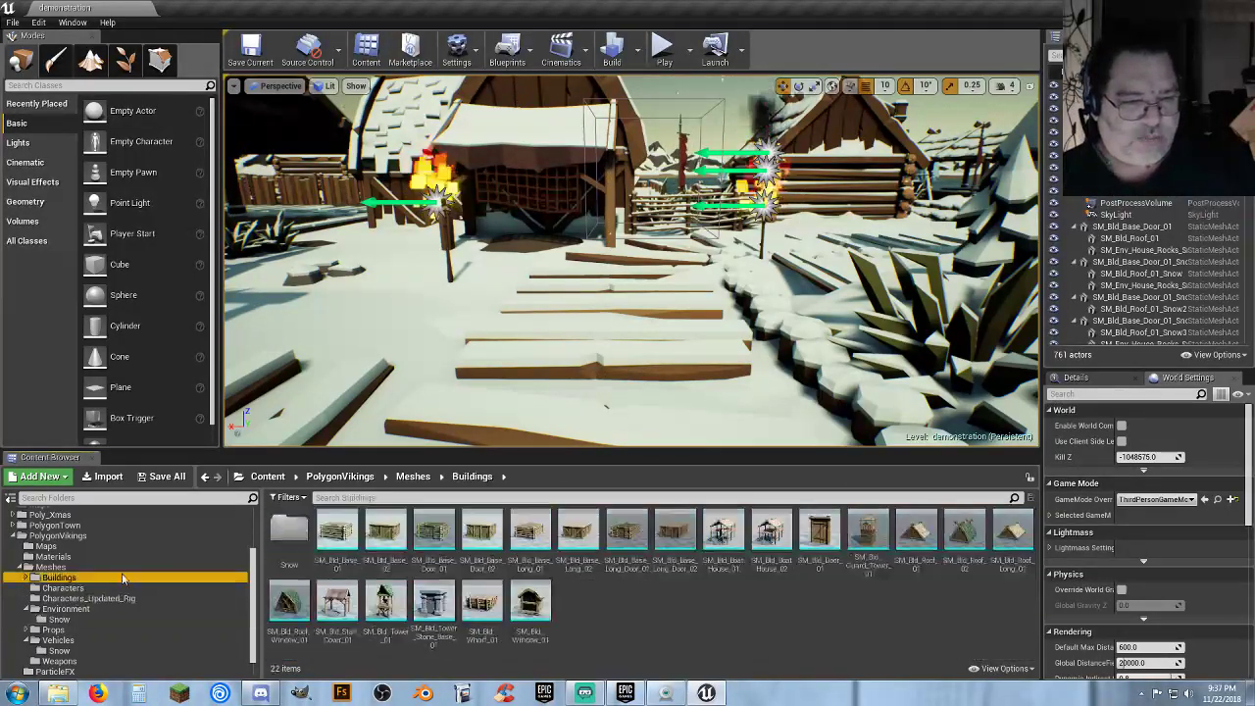
{"action": "double_click", "coordinate": [288, 529]}
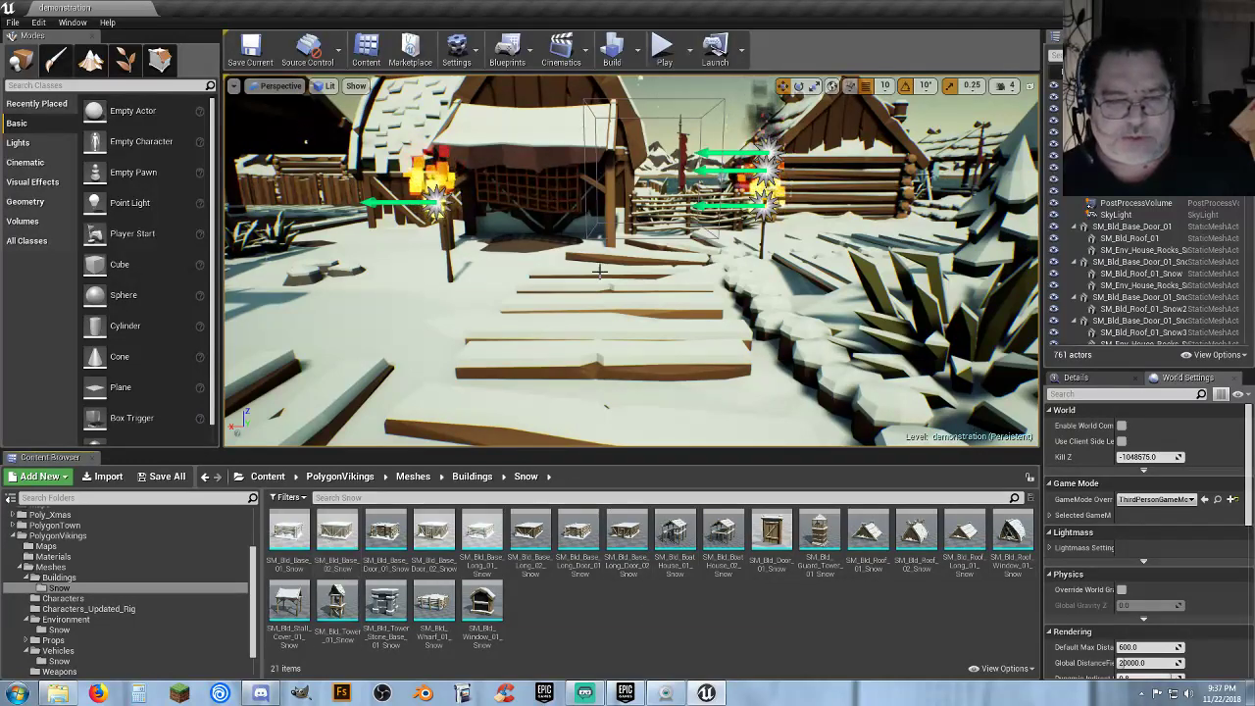
Survey the snowy village from the air, from the palisade and houses over to the docks and boats.
{"action": "right_click_drag", "start_coordinate": [602, 271], "coordinate": [573, 225]}
{"action": "right_click_drag", "start_coordinate": [554, 294], "coordinate": [558, 295]}
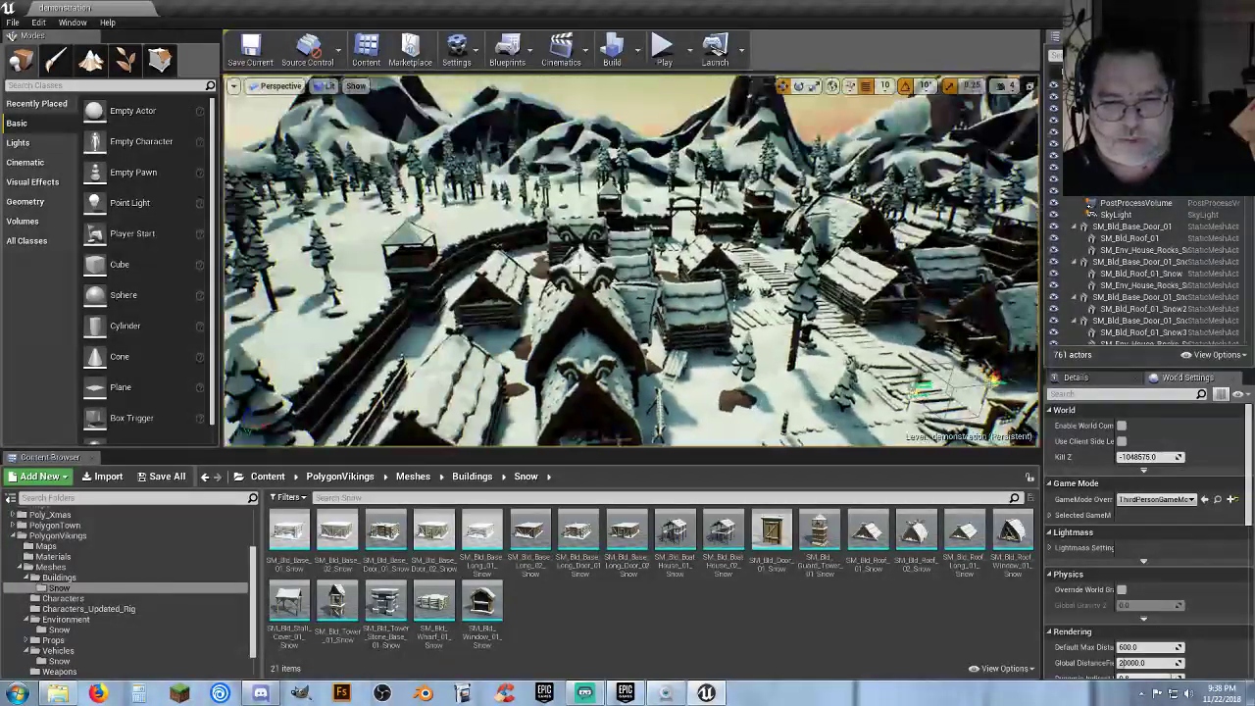
{"action": "right_click_drag", "start_coordinate": [659, 392], "coordinate": [833, 411]}
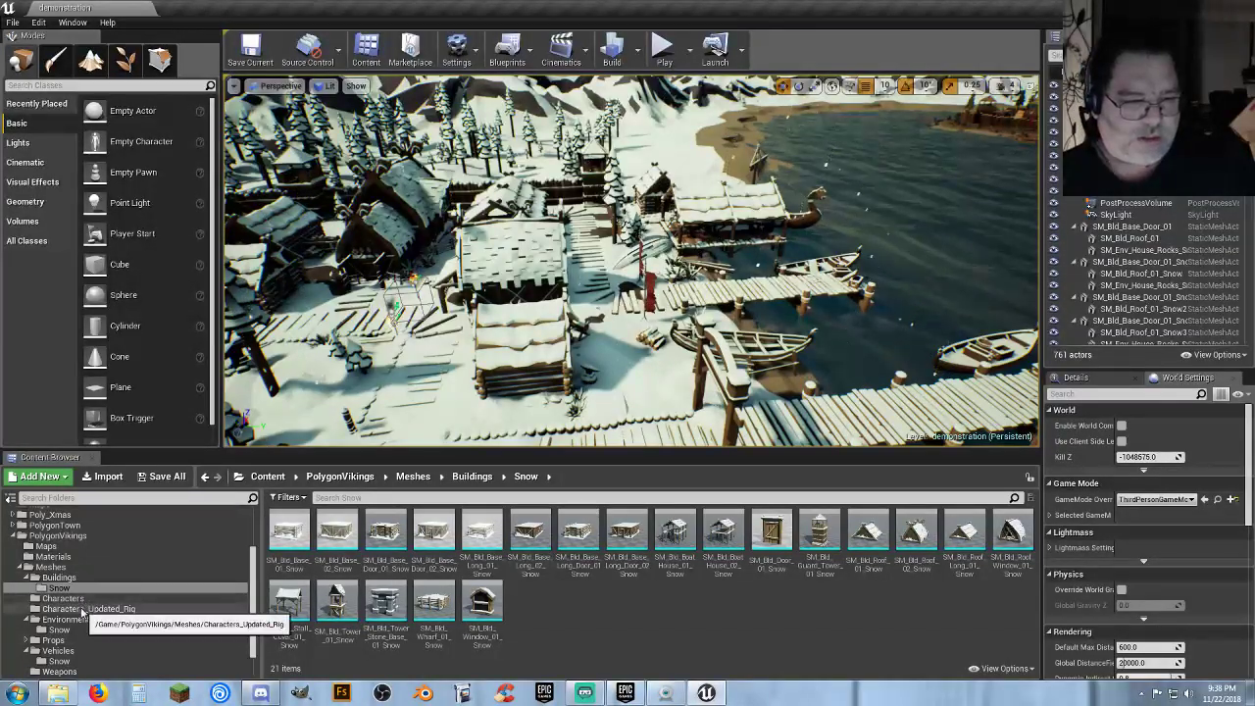
Compare the updated-rig Viking characters with the original character meshes once more, finishing in the Characters folder.
{"action": "left_click", "coordinate": [84, 608]}
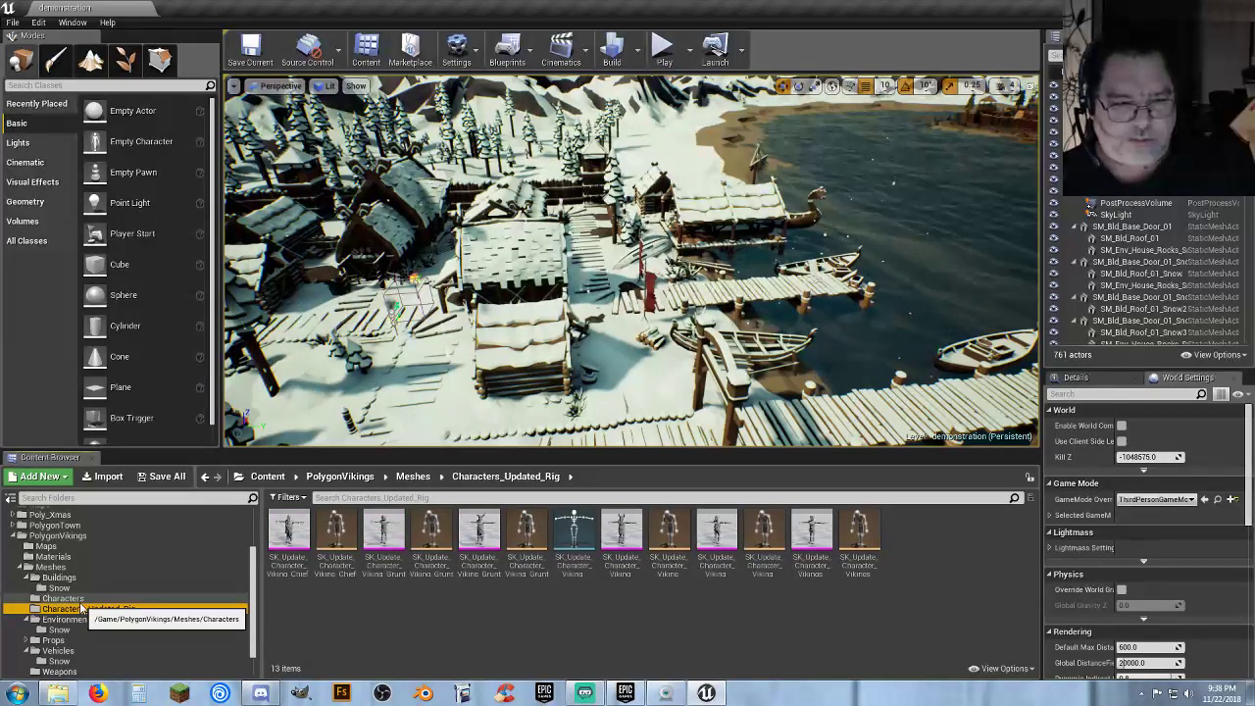
{"action": "left_click", "coordinate": [69, 598]}
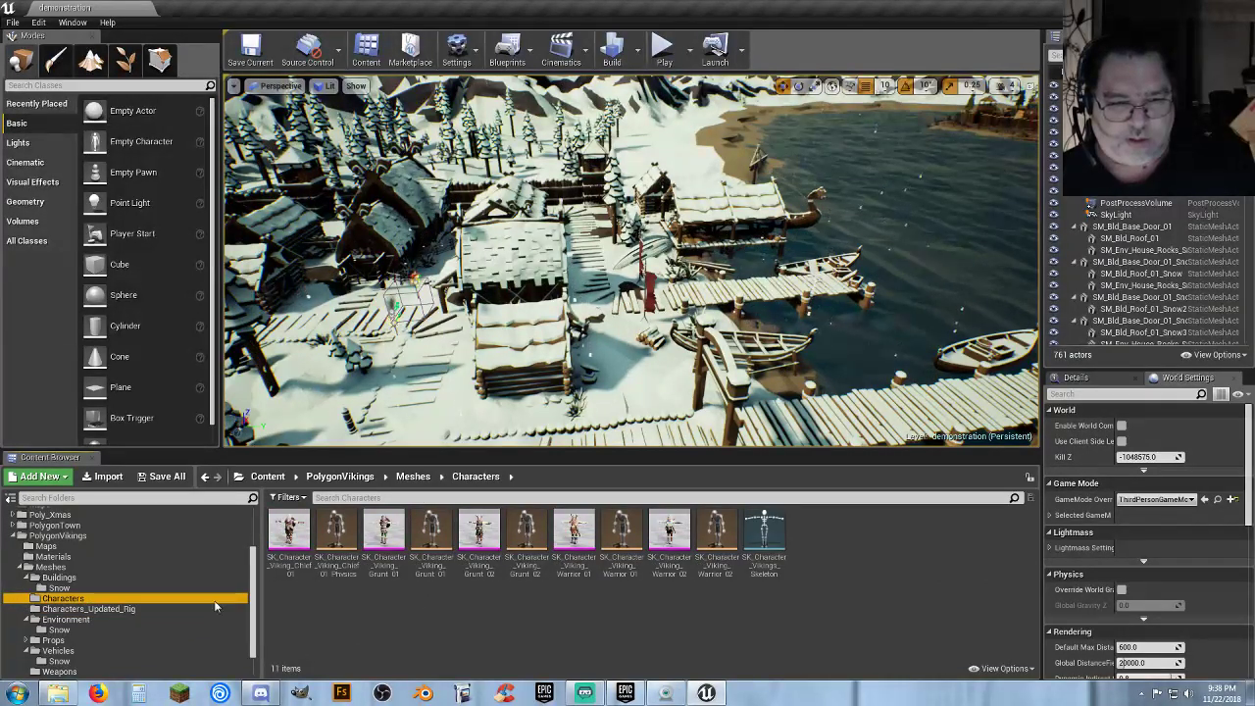
{"action": "left_click", "coordinate": [121, 608]}
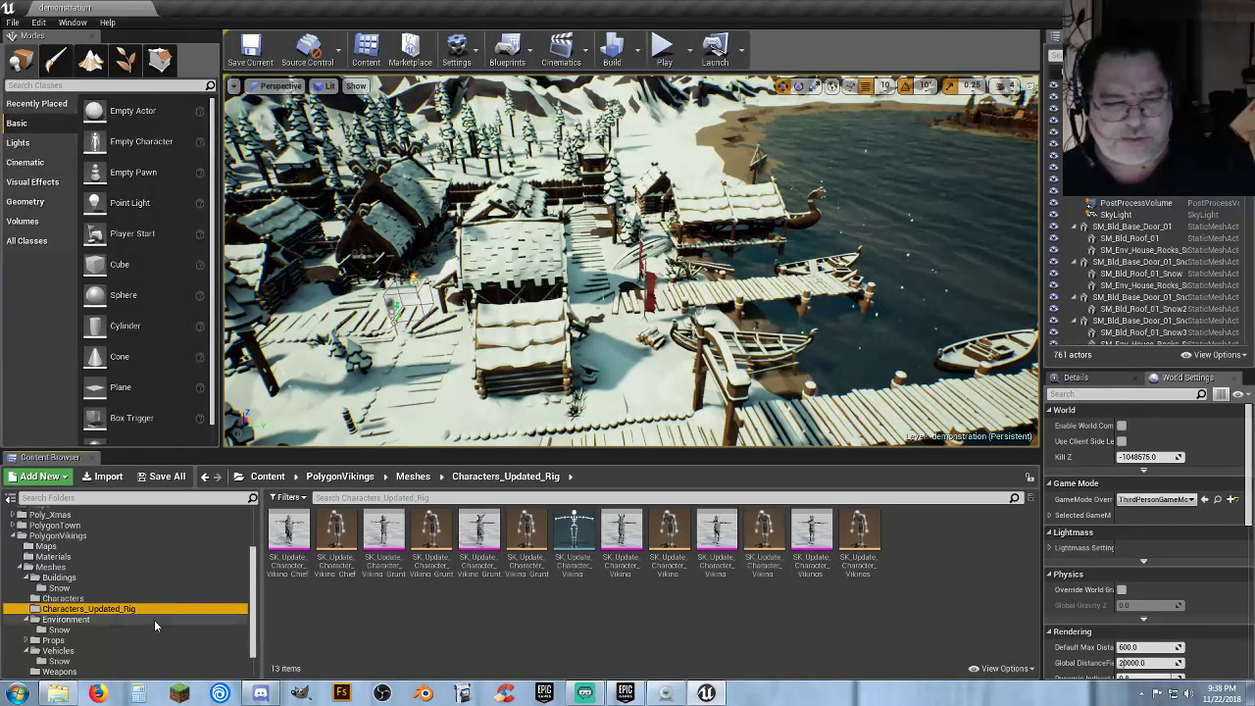
{"action": "left_click", "coordinate": [69, 598]}
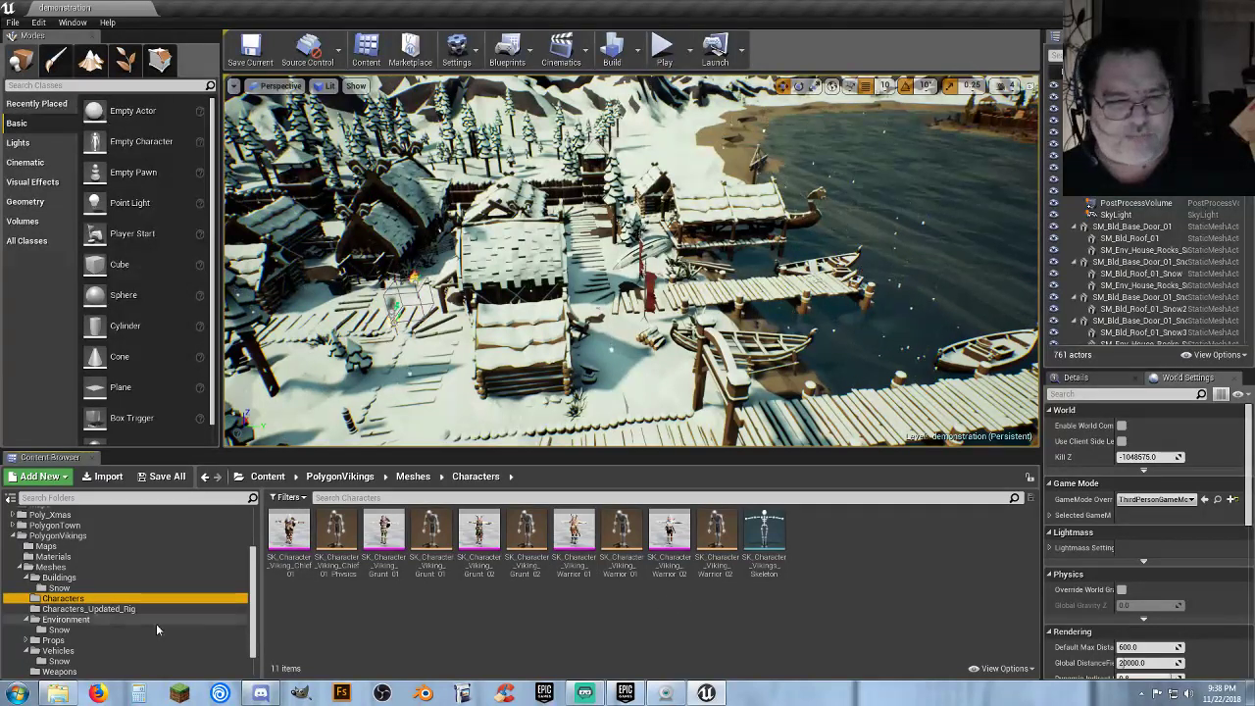
Inspect the red-haired female Viking's skeletal mesh from the Characters_Updated_Rig folder at an angle, then close its preview.
{"action": "left_click", "coordinate": [103, 611]}
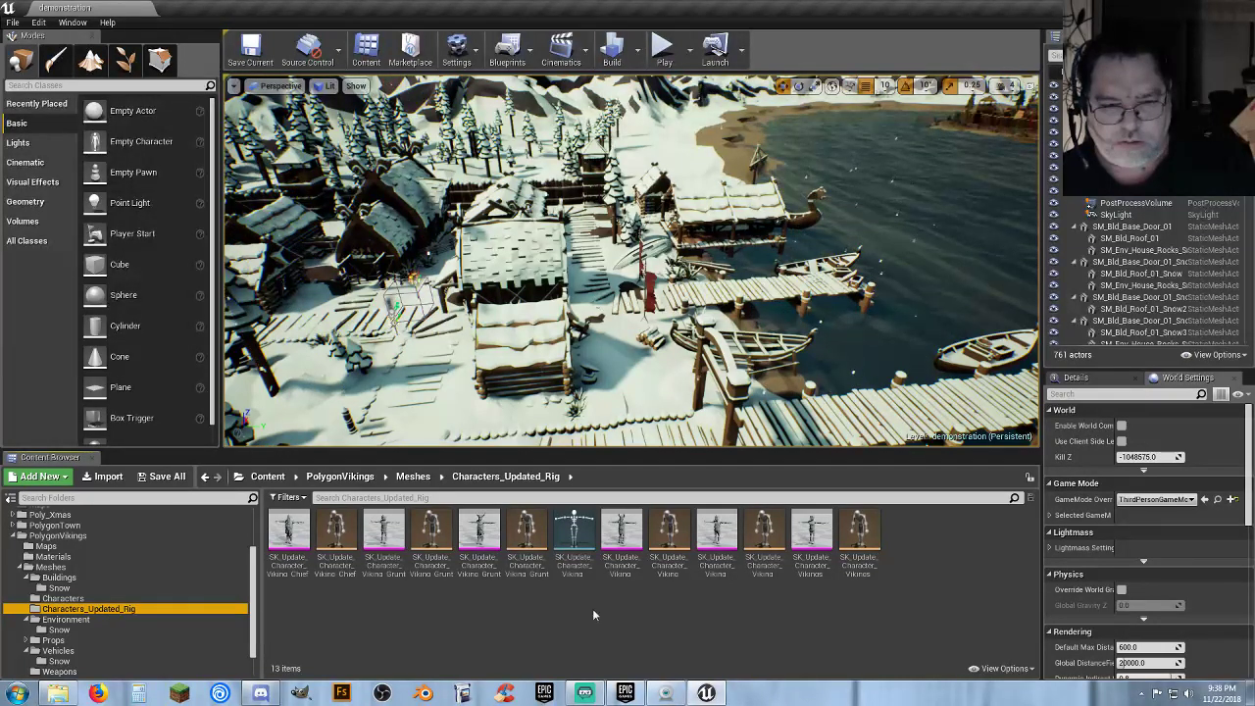
{"action": "left_click", "coordinate": [813, 530]}
{"action": "double_click", "coordinate": [817, 532]}
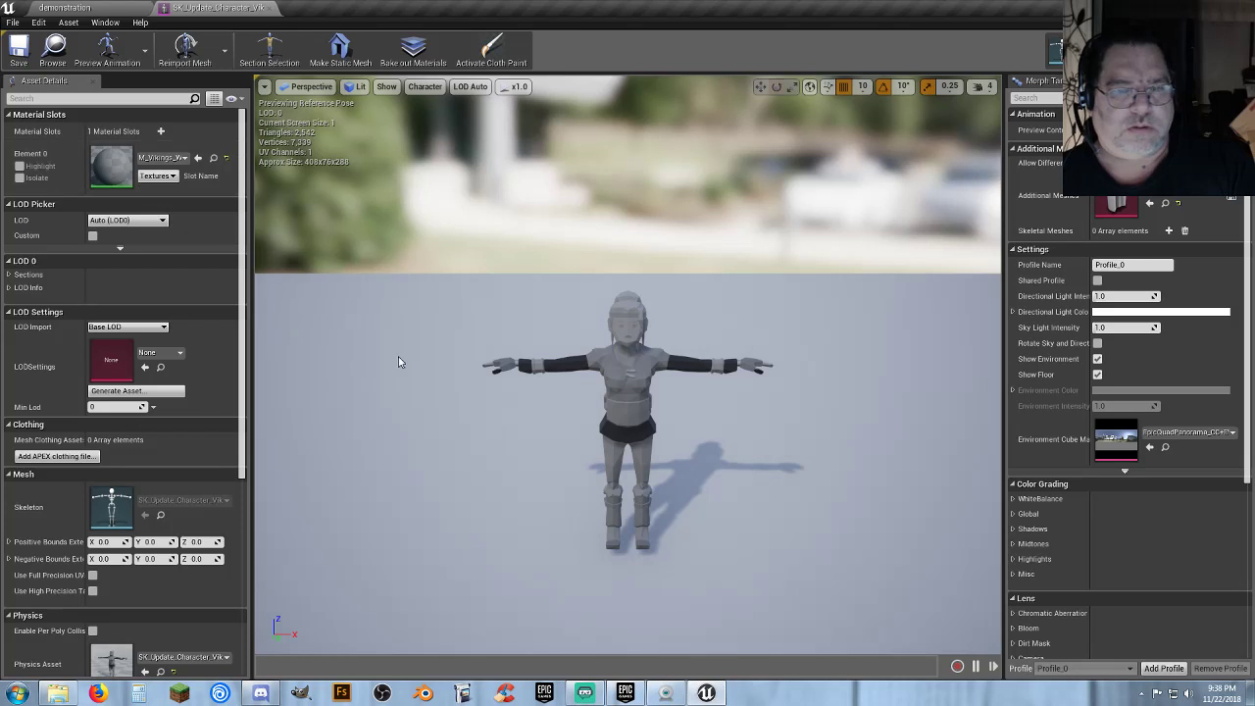
{"action": "left_click_drag", "start_coordinate": [706, 426], "coordinate": [823, 451], "text": "alt"}
{"action": "scroll", "coordinate": [701, 456], "scroll_direction": "up", "scroll_amount": 3}
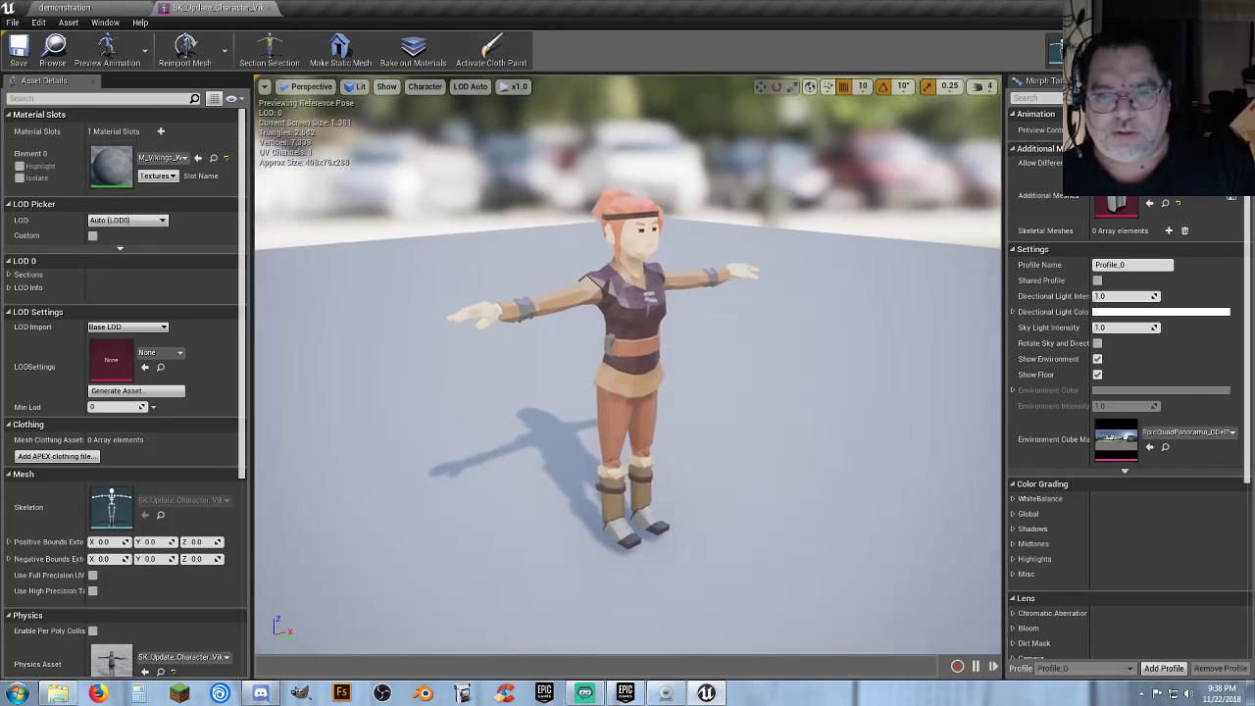
{"action": "left_click_drag", "start_coordinate": [647, 439], "coordinate": [635, 432]}
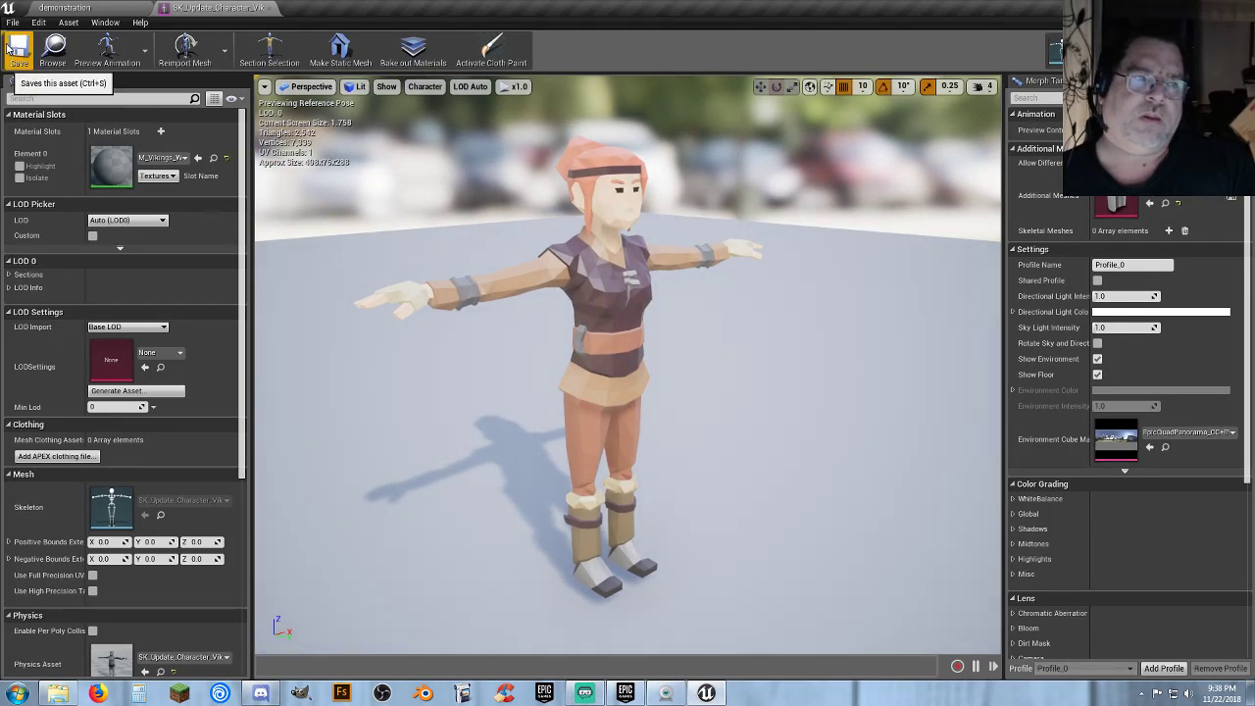
{"action": "left_click", "coordinate": [267, 7]}
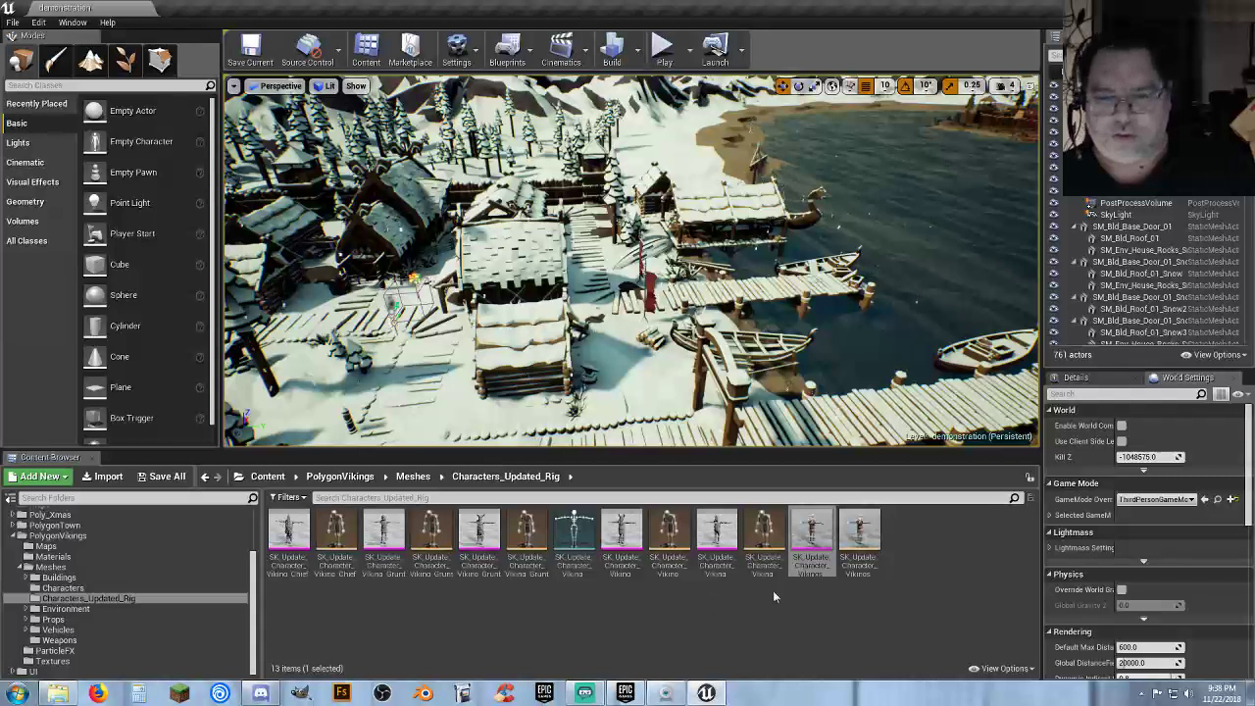
Inspect the bare-chested Viking with blue body paint from close up and from the side, then close its preview.
{"action": "double_click", "coordinate": [723, 564]}
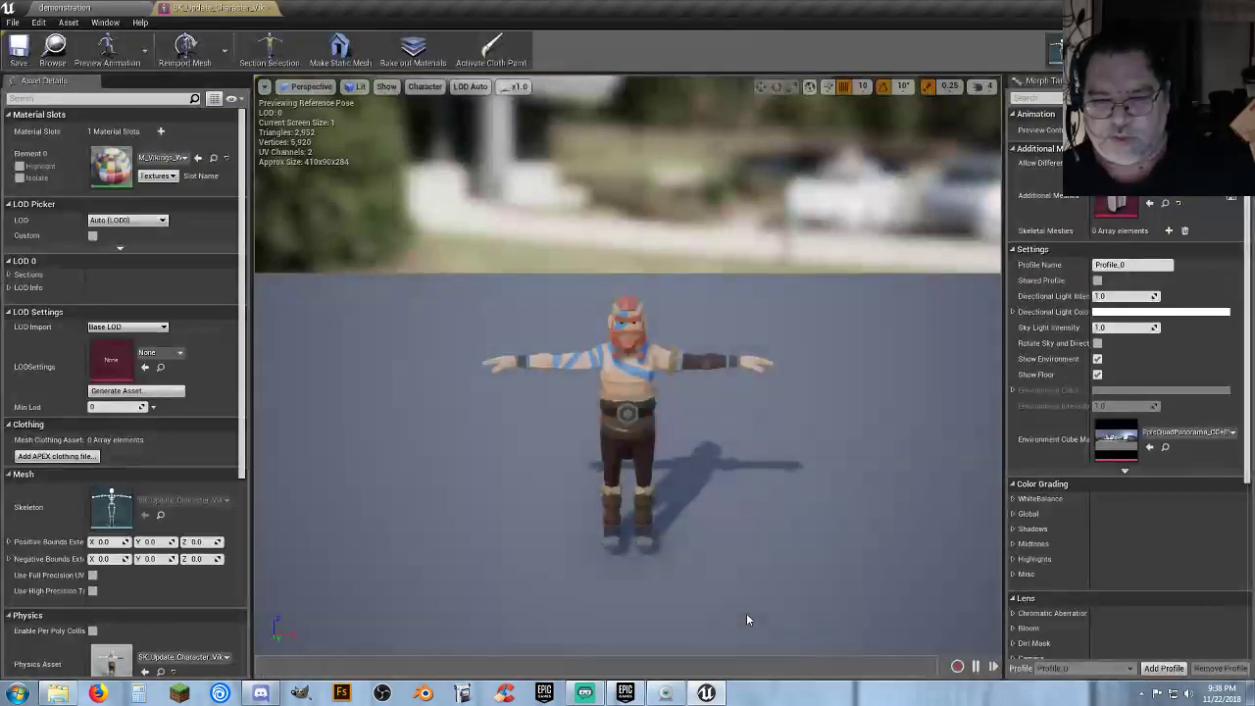
{"action": "scroll", "coordinate": [652, 502], "scroll_direction": "up", "scroll_amount": 6}
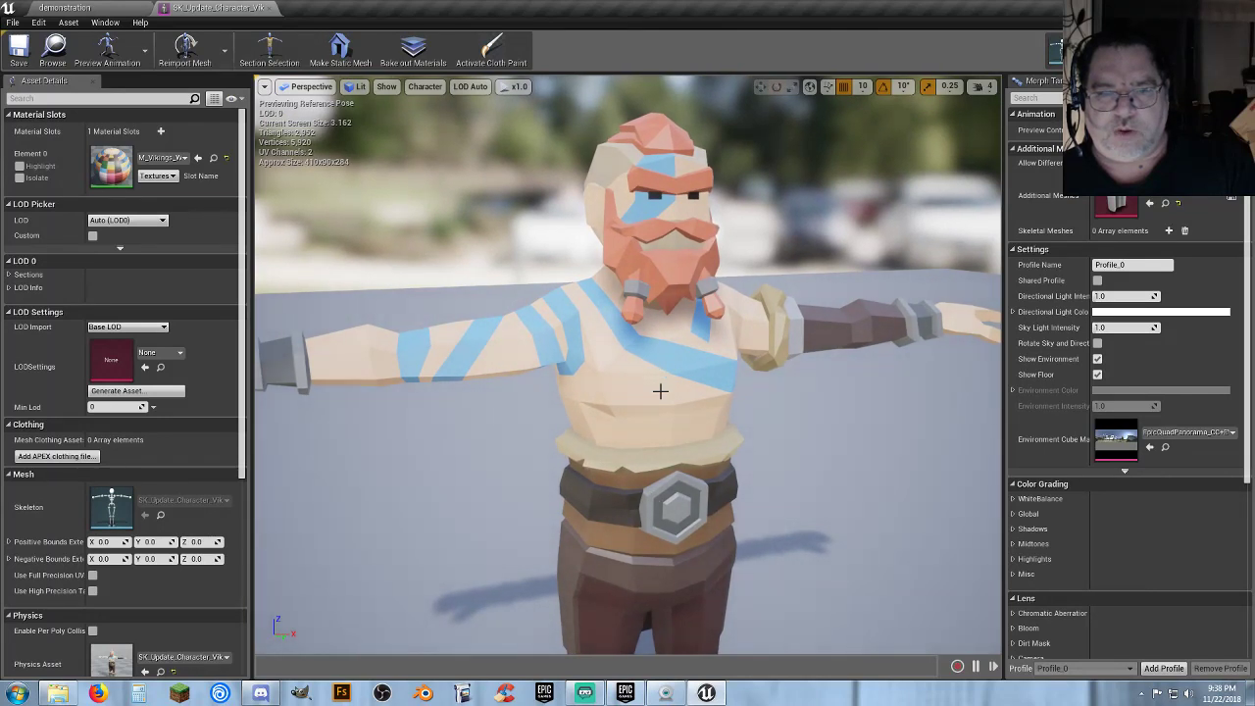
{"action": "scroll", "coordinate": [661, 391], "scroll_direction": "down", "scroll_amount": 6}
{"action": "left_click_drag", "start_coordinate": [661, 391], "coordinate": [995, 402], "text": "alt"}
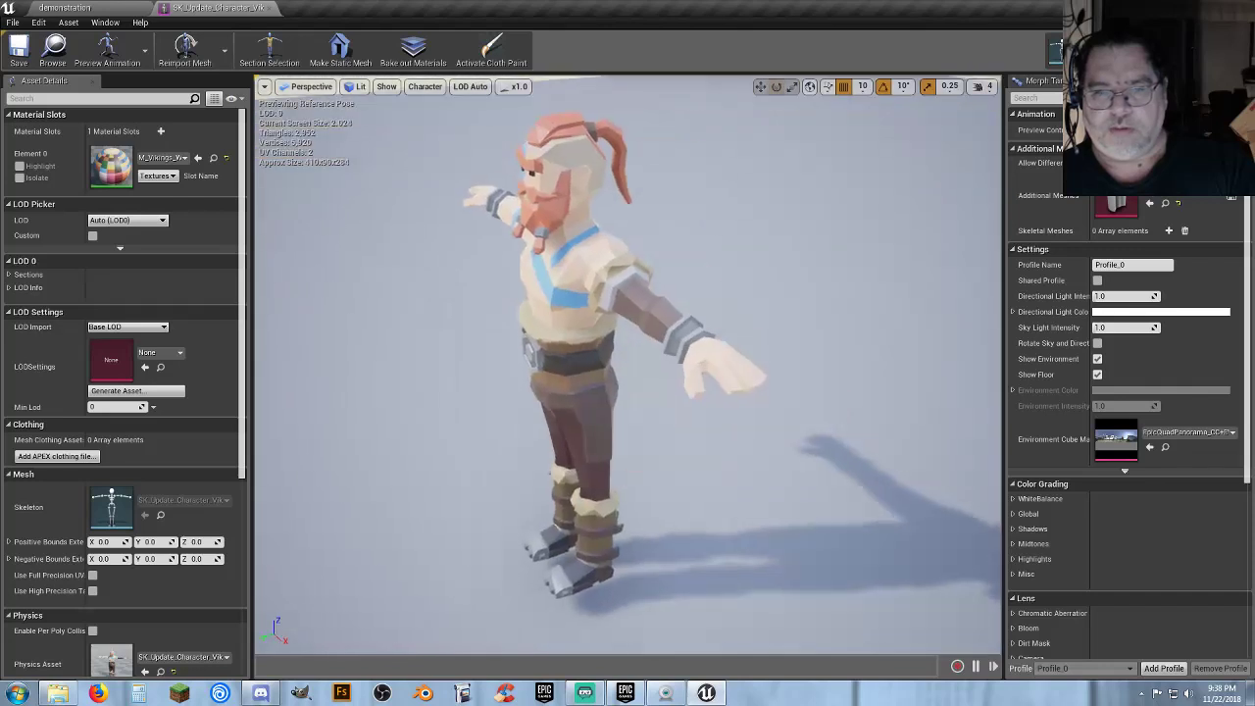
{"action": "left_click", "coordinate": [275, 8]}
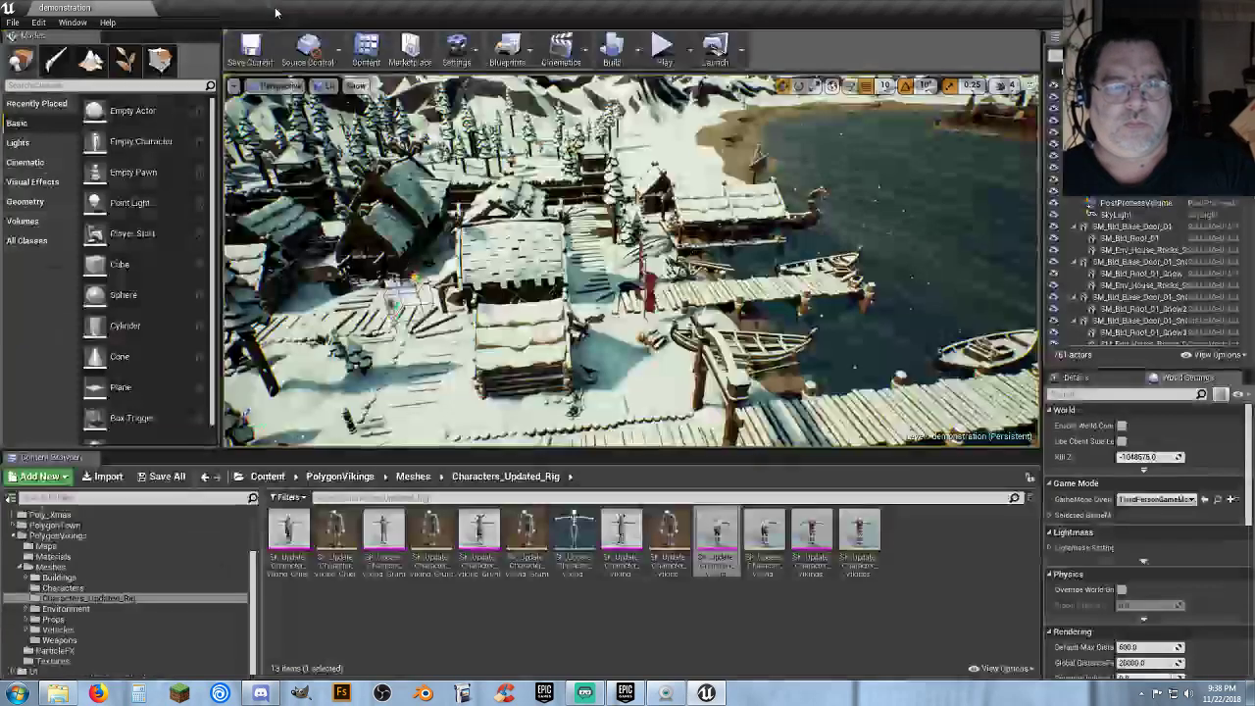
Inspect the SK_Update_Character_Viking_Warrior_01 mesh from several angles and close its preview.
{"action": "double_click", "coordinate": [624, 574]}
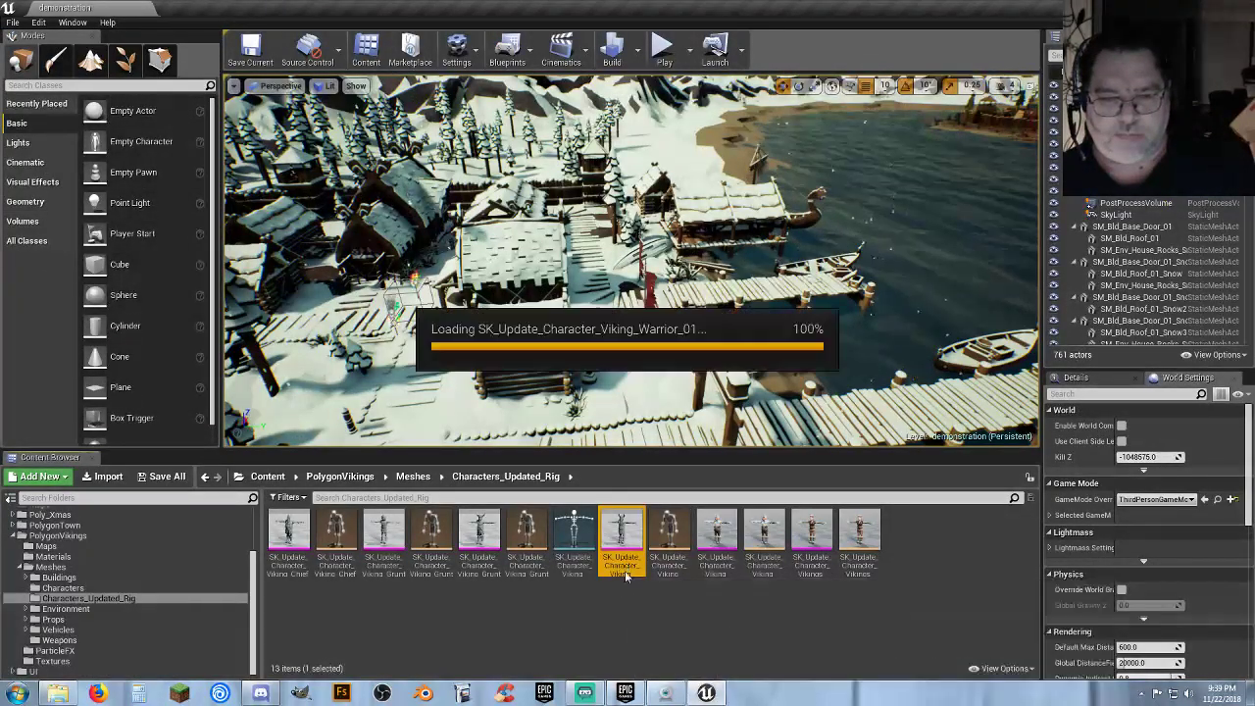
{"action": "mouse_move", "coordinate": [713, 494]}
{"action": "right_mouse_down"}
{"action": "mouse_move", "coordinate": [765, 549]}
{"action": "mouse_move", "coordinate": [701, 550]}
{"action": "mouse_move", "coordinate": [701, 481]}
{"action": "right_mouse_up"}
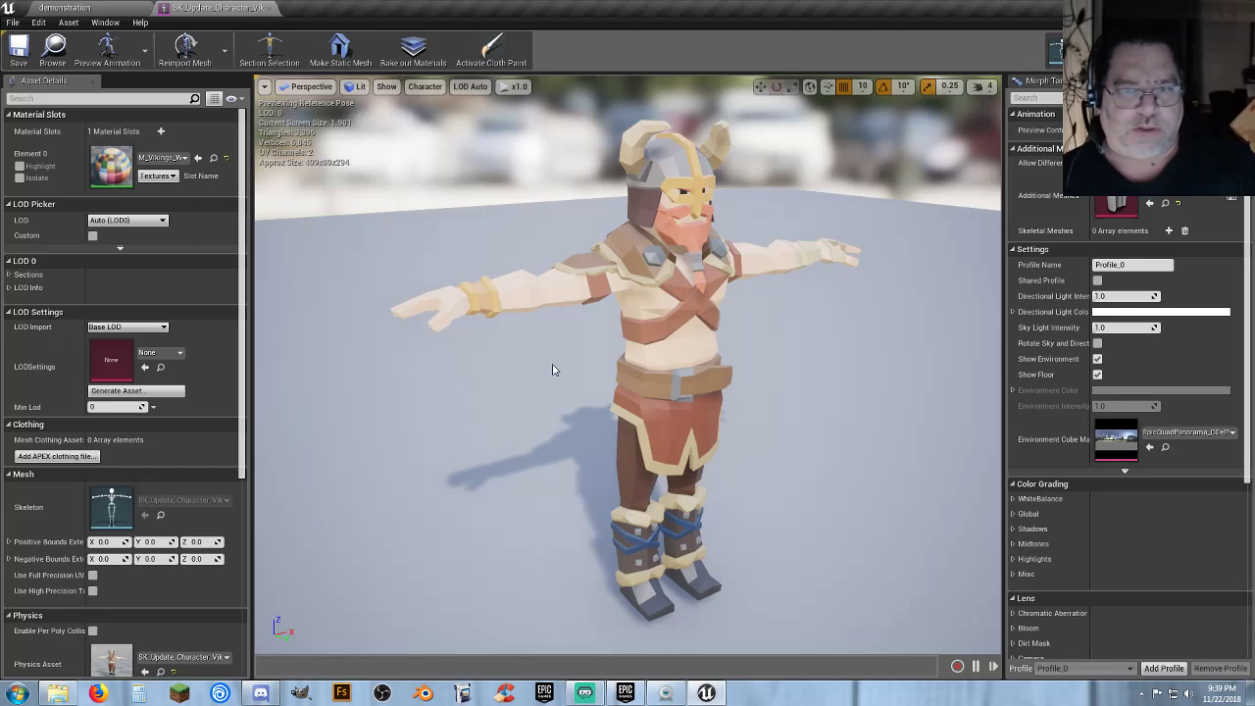
{"action": "left_click_drag", "start_coordinate": [632, 424], "coordinate": [1245, 424], "text": "alt"}
{"action": "scroll", "coordinate": [630, 425], "scroll_direction": "up", "scroll_amount": 3}
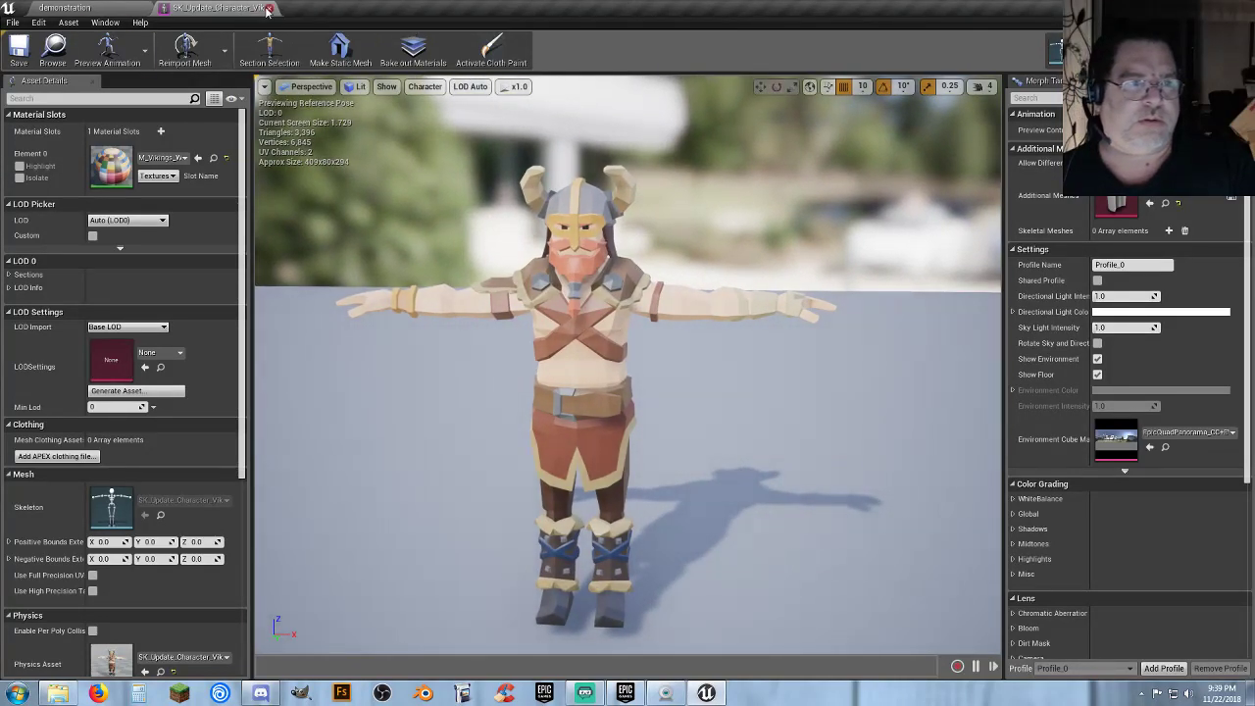
{"action": "left_click", "coordinate": [268, 8]}
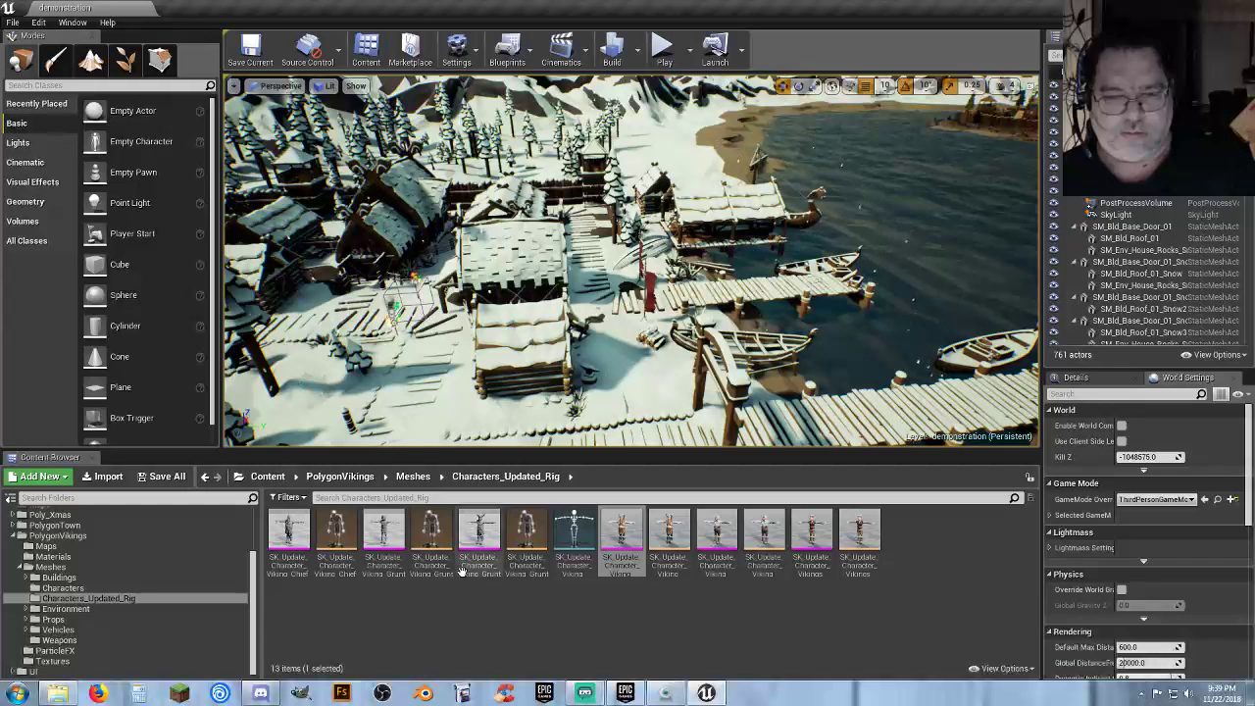
Inspect the second updated-rig Viking Grunt mesh from the front and close its preview.
{"action": "double_click", "coordinate": [479, 537]}
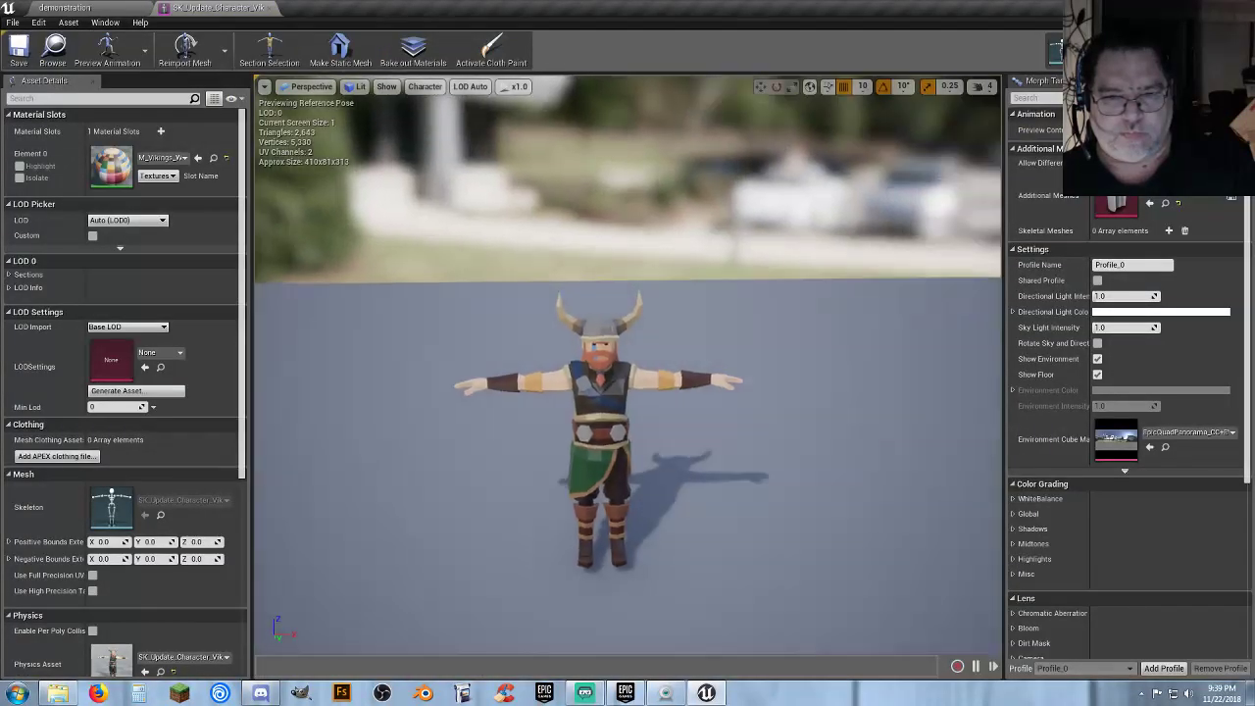
{"action": "left_click_drag", "start_coordinate": [628, 412], "coordinate": [399, 315], "text": "alt"}
{"action": "scroll", "coordinate": [627, 412], "scroll_direction": "up", "scroll_amount": 5}
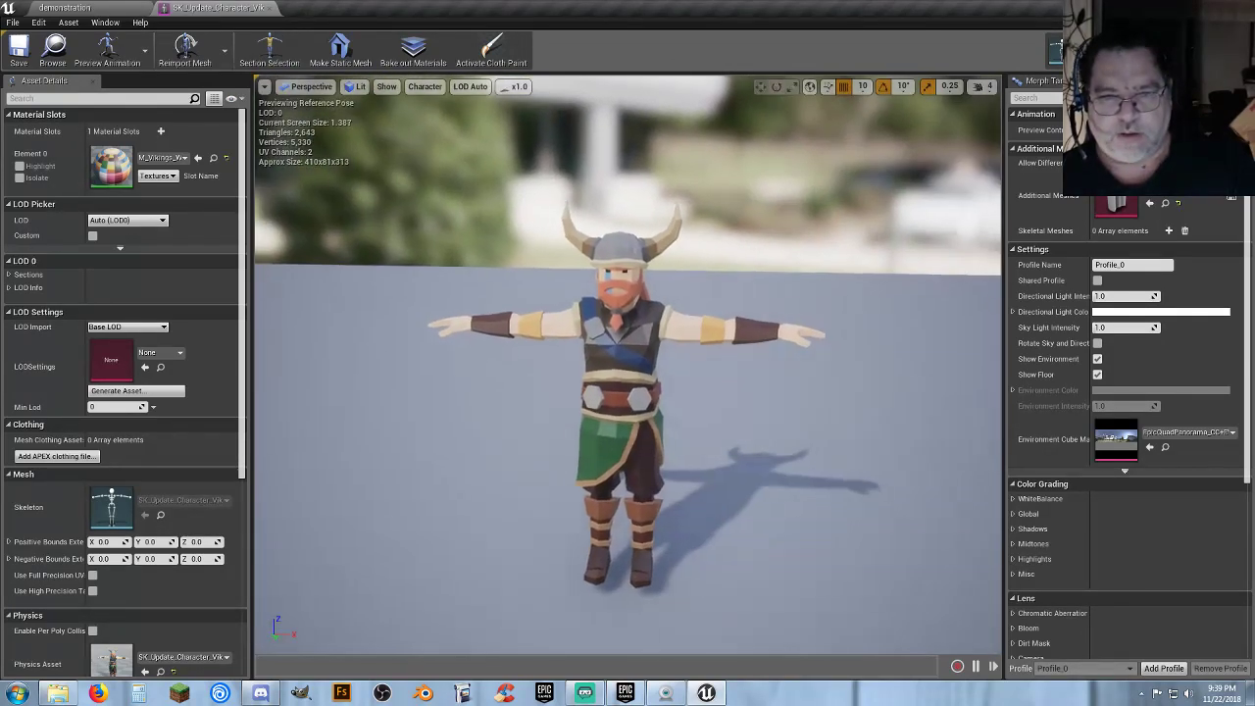
{"action": "left_click", "coordinate": [270, 9]}
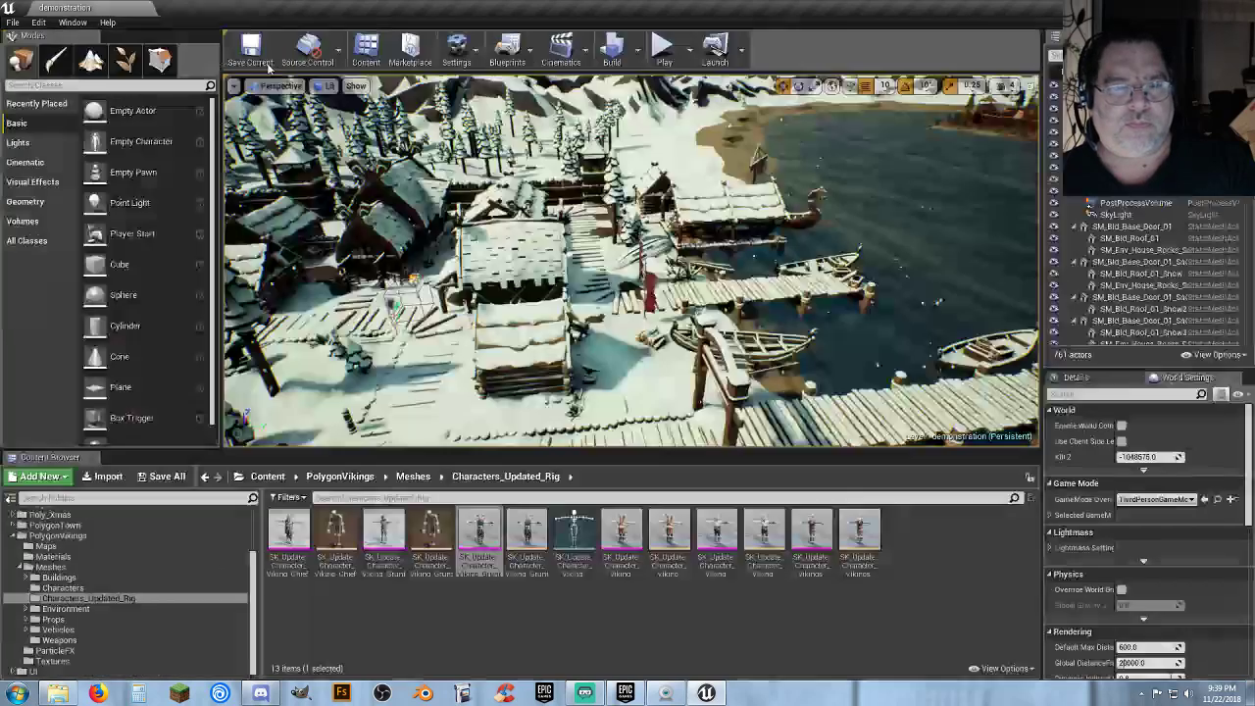
Inspect the first updated-rig Viking Grunt mesh at an angle and close its preview.
{"action": "double_click", "coordinate": [382, 567]}
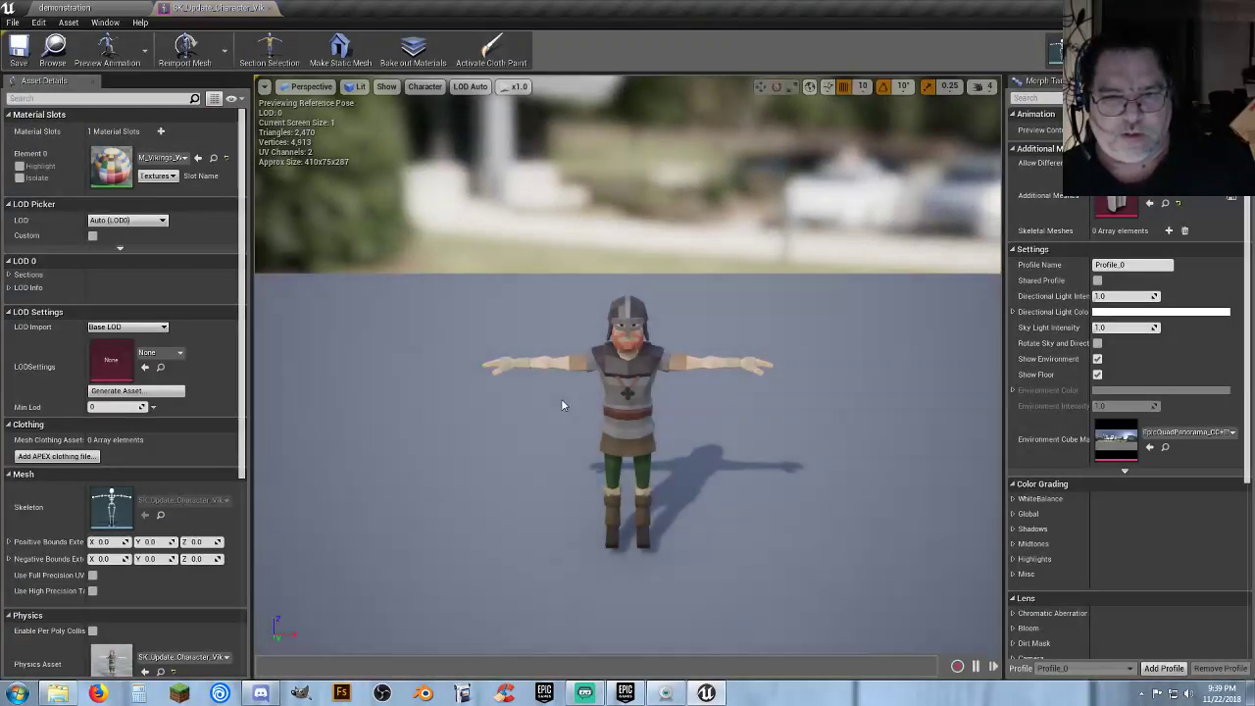
{"action": "left_click_drag", "start_coordinate": [627, 365], "coordinate": [705, 365], "text": "alt"}
{"action": "right_click_drag", "start_coordinate": [706, 364], "coordinate": [769, 299], "text": "alt"}
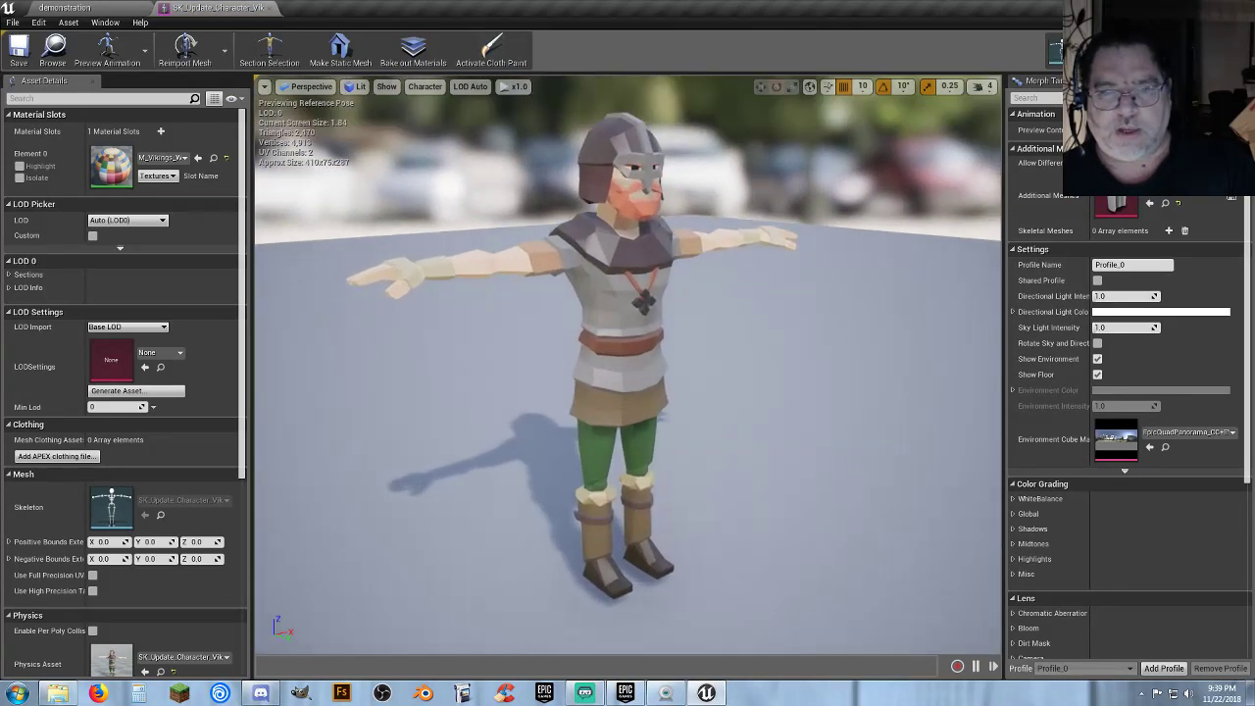
{"action": "left_click_drag", "start_coordinate": [770, 299], "coordinate": [775, 255], "text": "alt"}
{"action": "left_click_drag", "start_coordinate": [582, 449], "coordinate": [593, 407]}
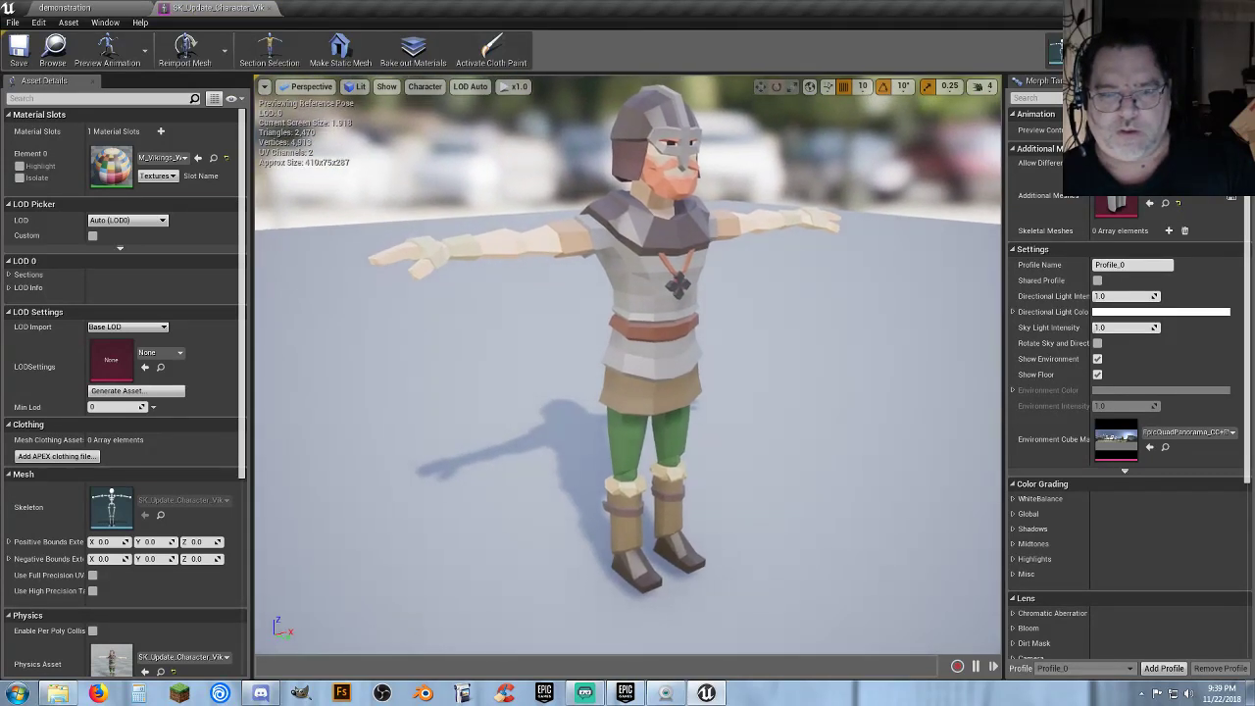
{"action": "left_click", "coordinate": [273, 8]}
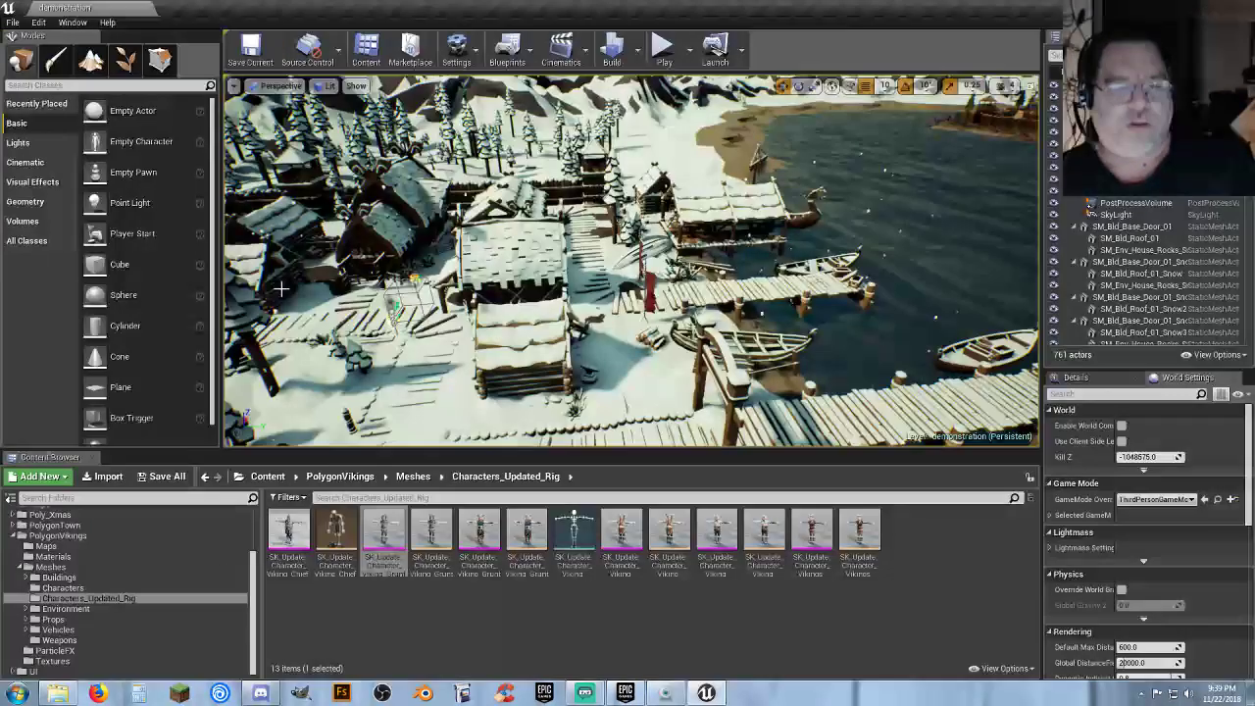
Inspect the updated-rig Viking Chief mesh up close, close its preview and clear the asset selection.
{"action": "double_click", "coordinate": [288, 534]}
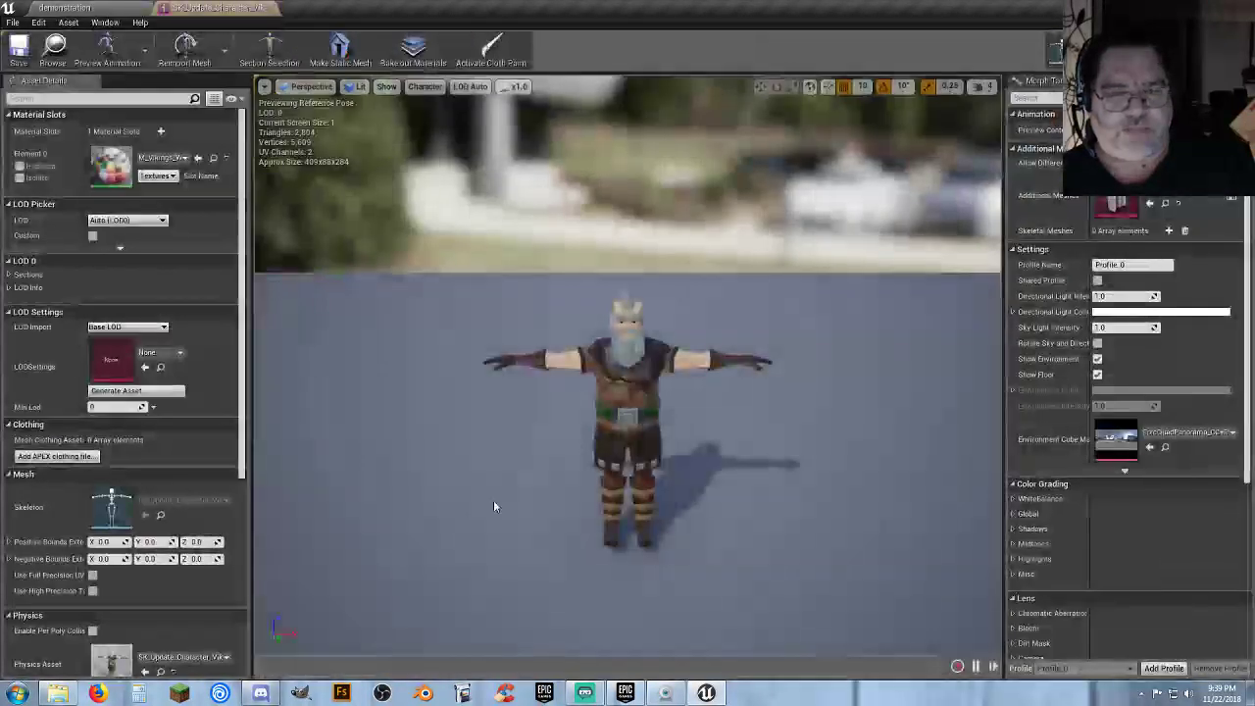
{"action": "left_click_drag", "start_coordinate": [627, 412], "coordinate": [608, 333]}
{"action": "right_click_drag", "start_coordinate": [516, 428], "coordinate": [532, 473]}
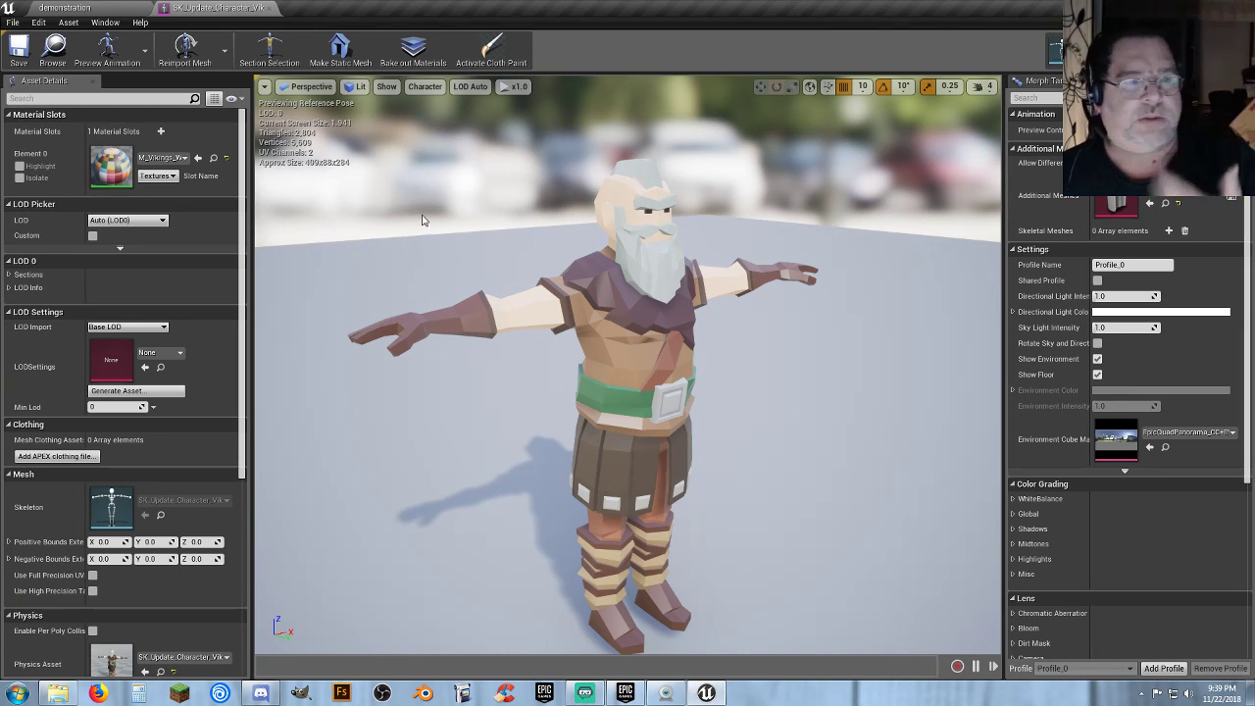
{"action": "left_click", "coordinate": [276, 8]}
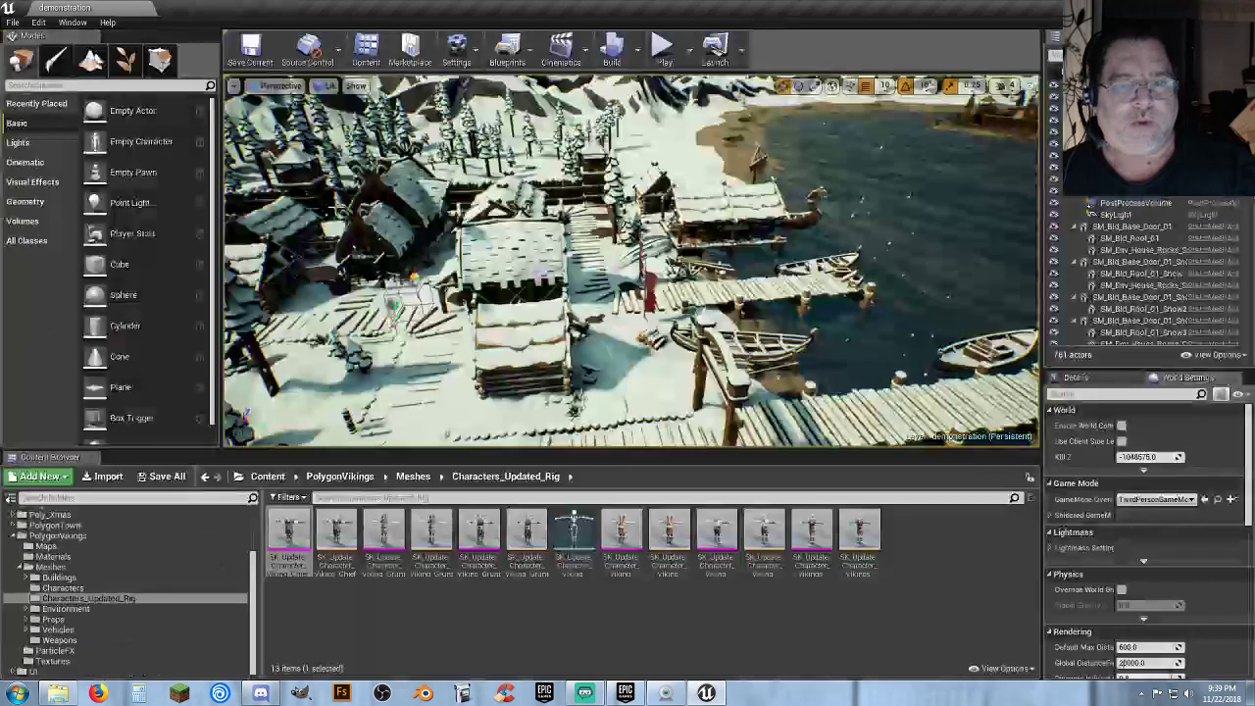
{"action": "left_click", "coordinate": [608, 615]}
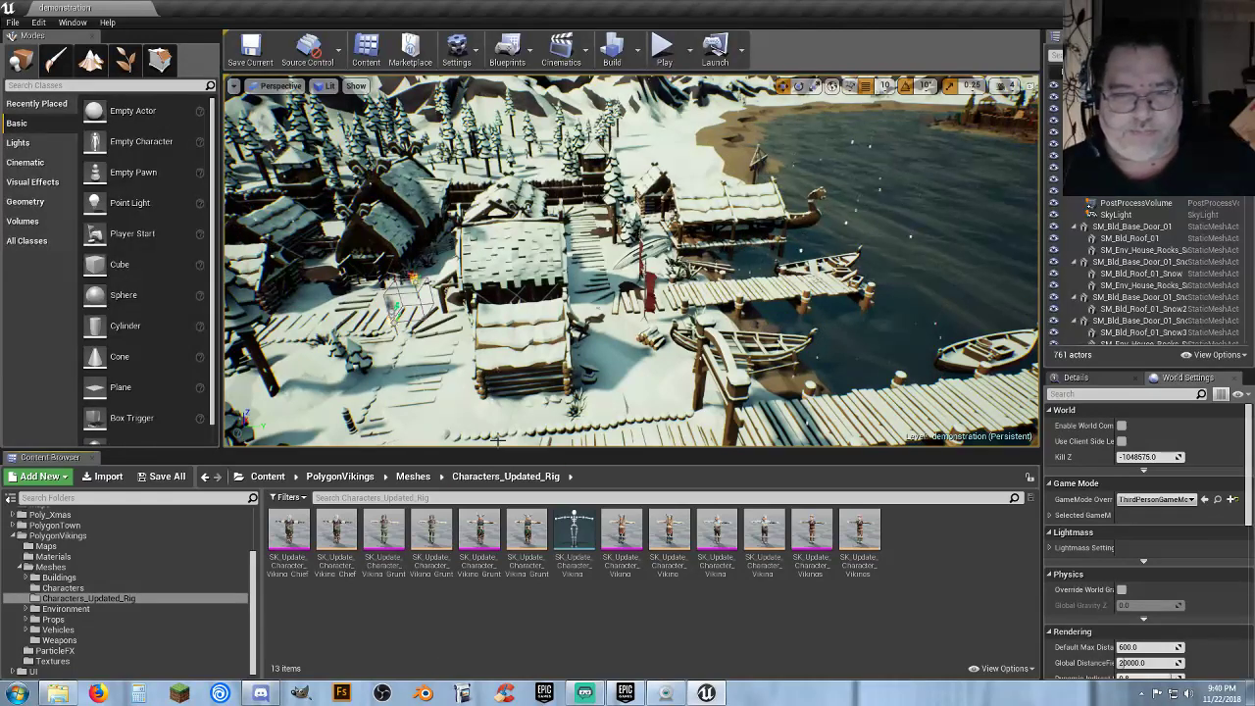
Look over the snowy village's houses and plank path, and browse the PolygonVikings prop meshes down to the shields and skulls.
{"action": "right_click_drag", "start_coordinate": [498, 440], "coordinate": [461, 441]}
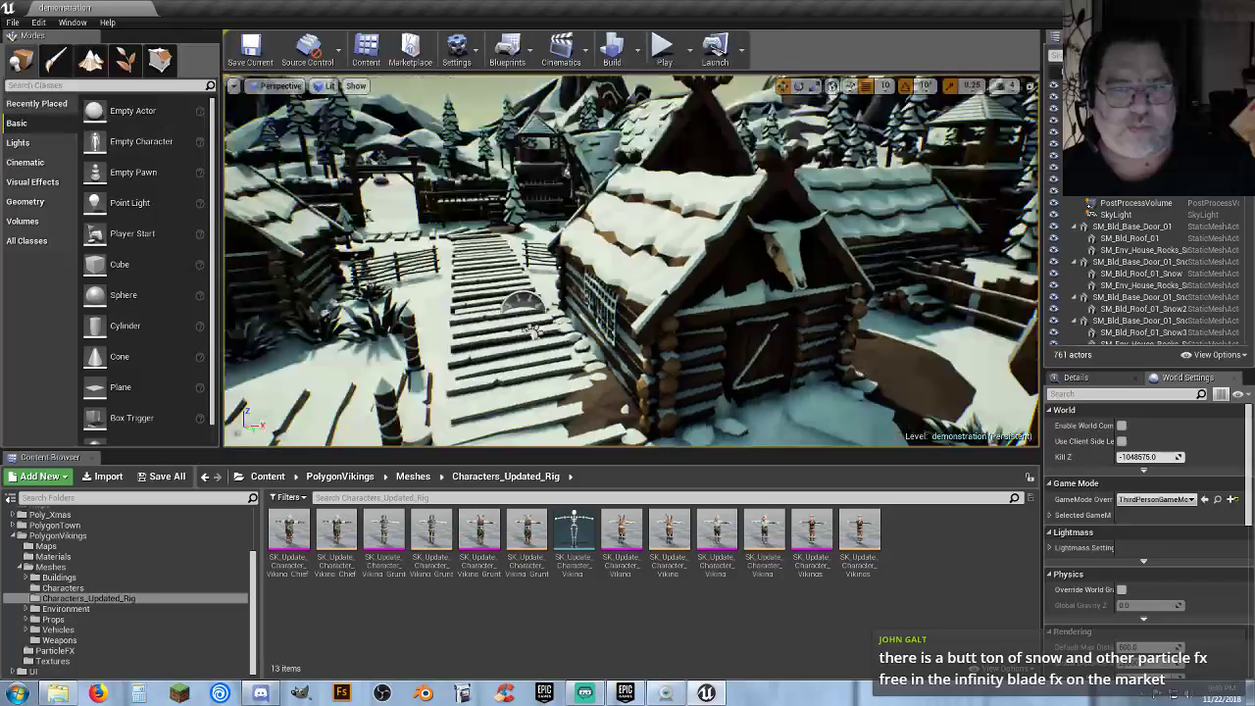
{"action": "right_click_drag", "start_coordinate": [441, 389], "coordinate": [437, 384]}
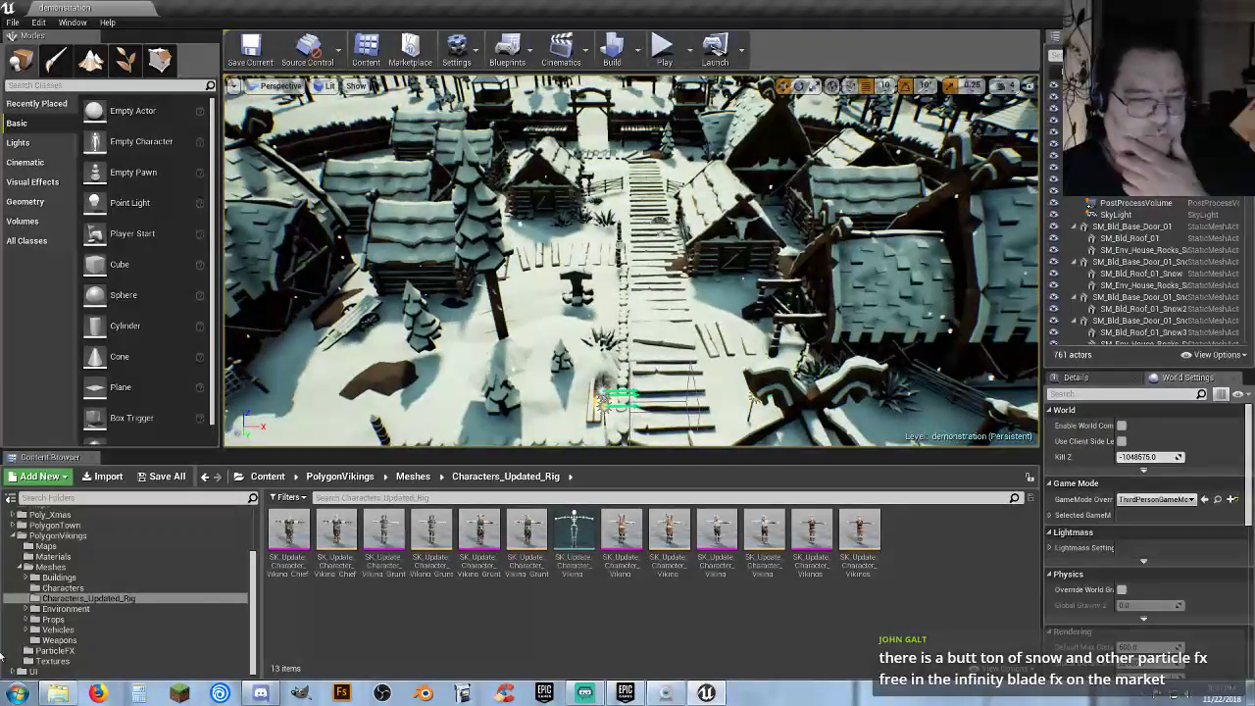
{"action": "left_click", "coordinate": [54, 619]}
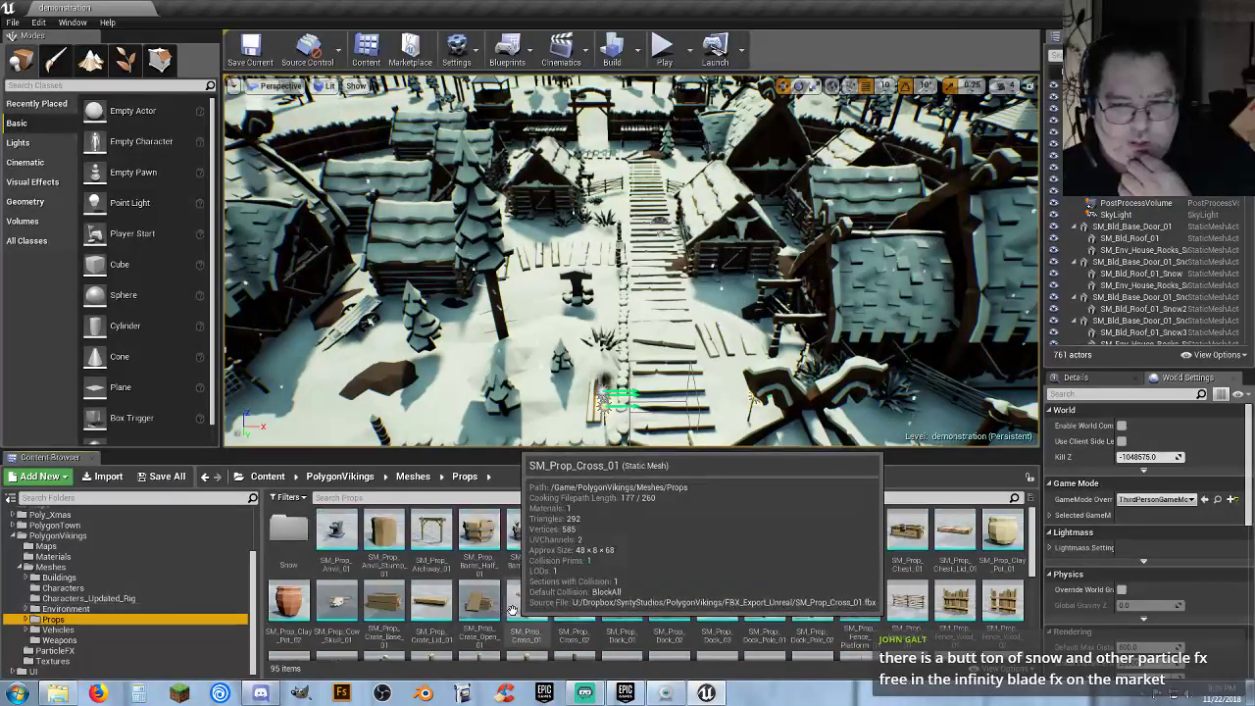
{"action": "scroll", "coordinate": [800, 608], "scroll_direction": "down", "scroll_amount": 3}
{"action": "scroll", "coordinate": [800, 608], "scroll_direction": "down", "scroll_amount": 4}
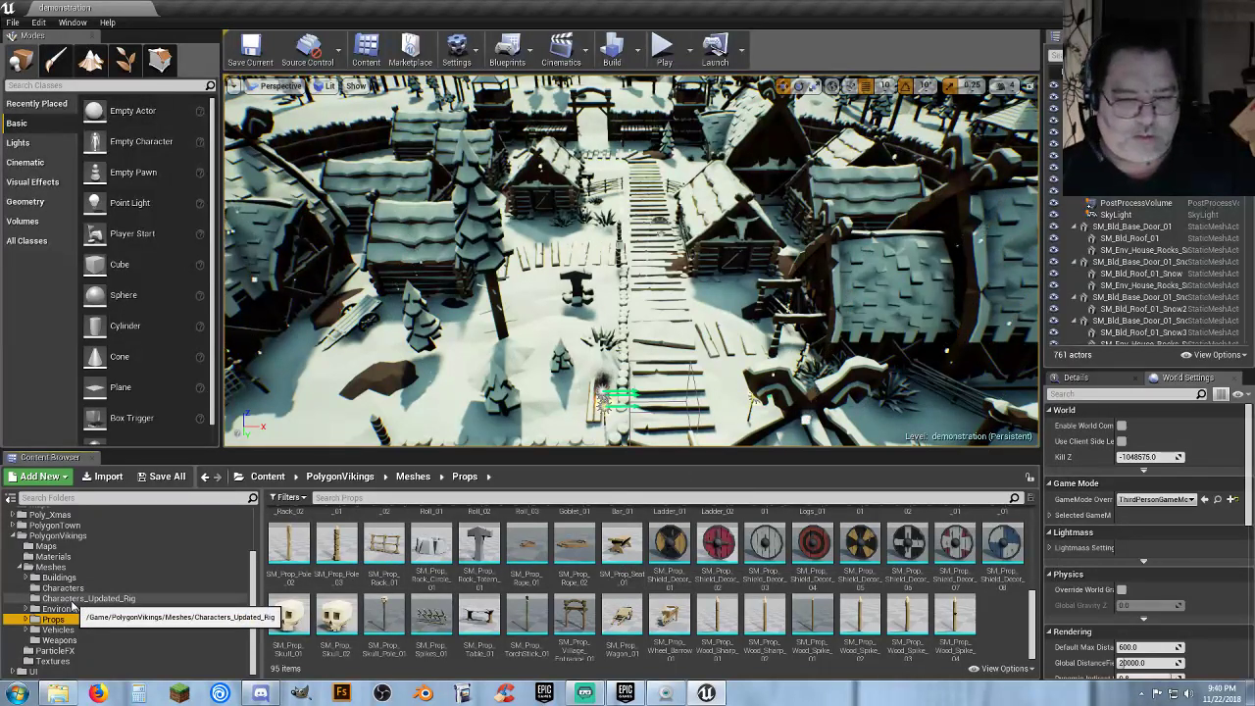
{"action": "scroll", "coordinate": [59, 606], "scroll_direction": "up", "scroll_amount": 2}
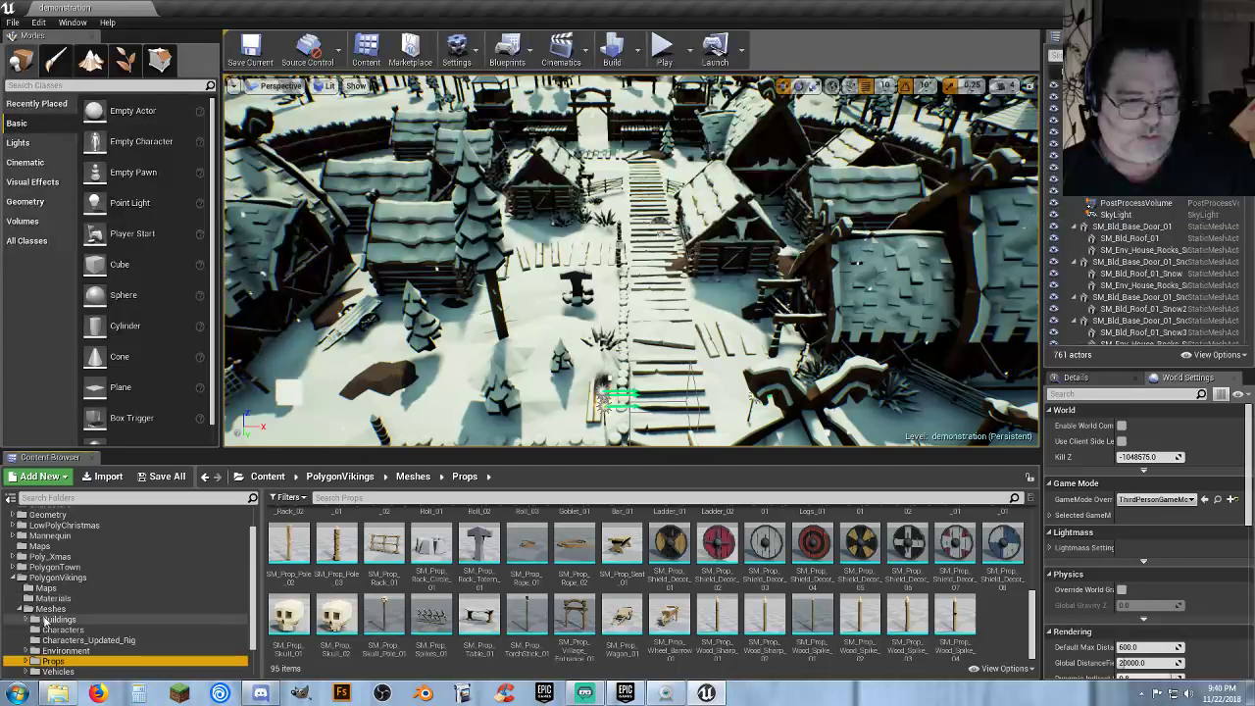
Collapse the PolygonVikings folder and open the TestMap level from the project's main Maps folder.
{"action": "left_click", "coordinate": [14, 577]}
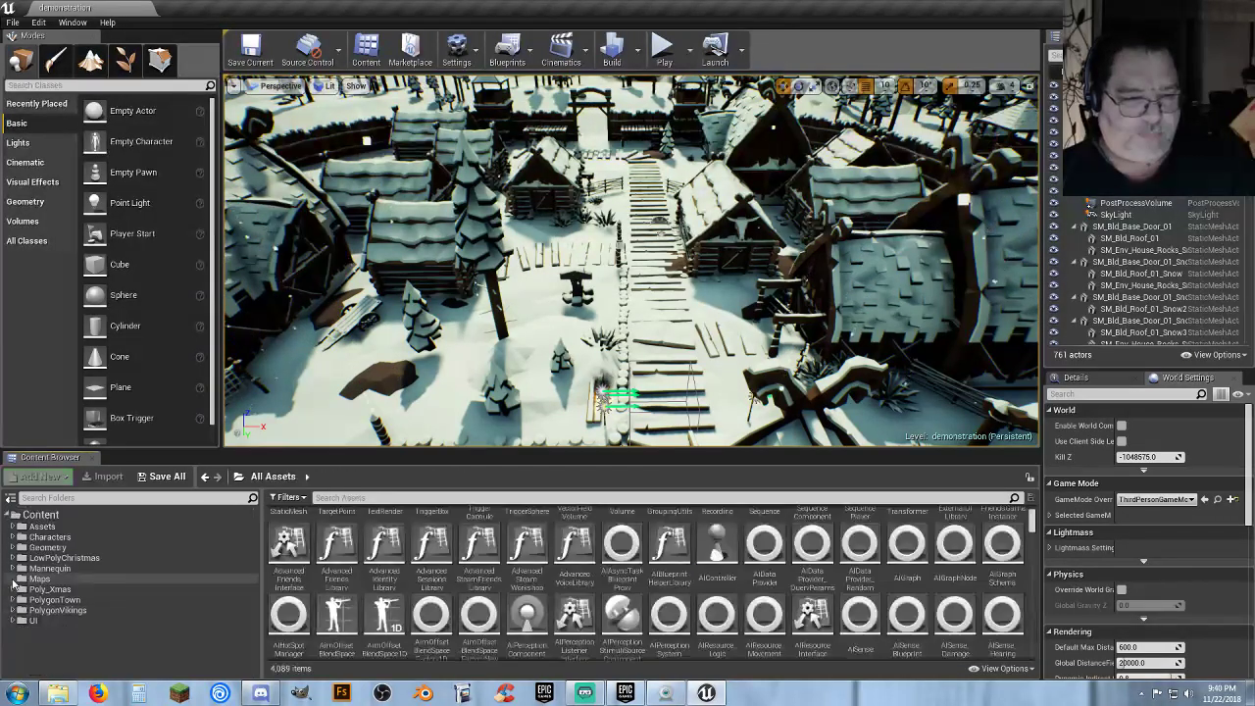
{"action": "left_click", "coordinate": [41, 578]}
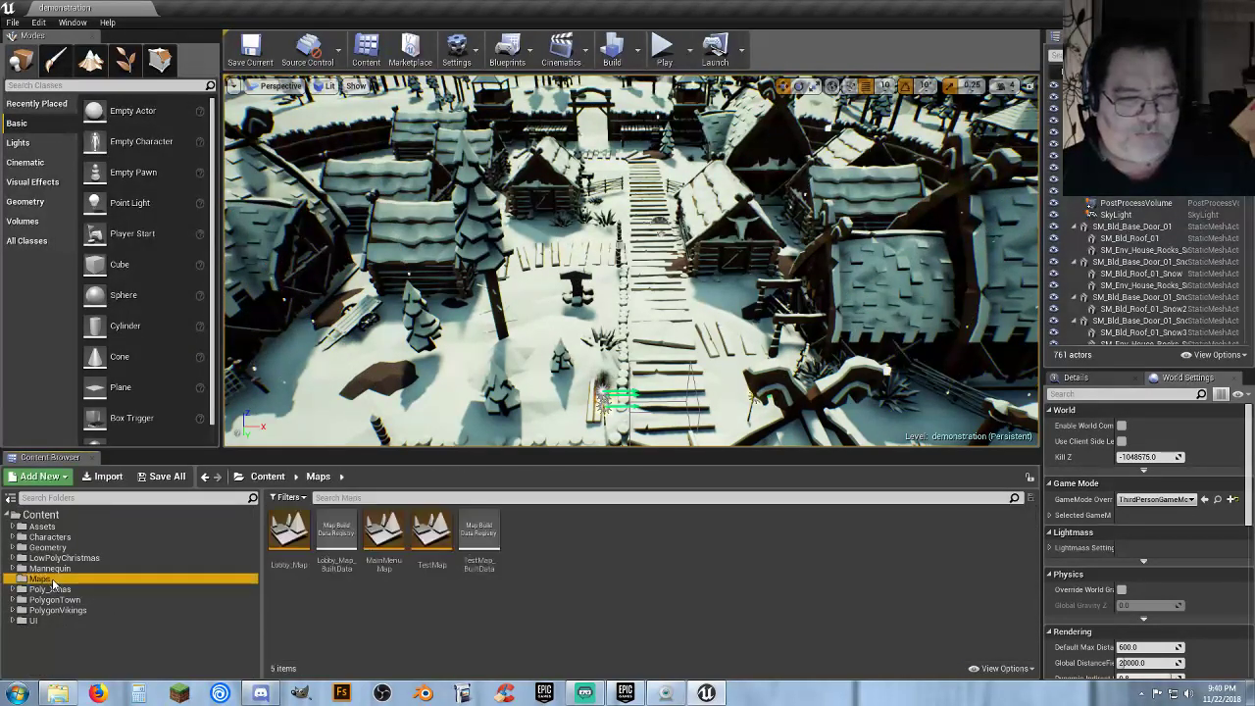
{"action": "double_click", "coordinate": [436, 569]}
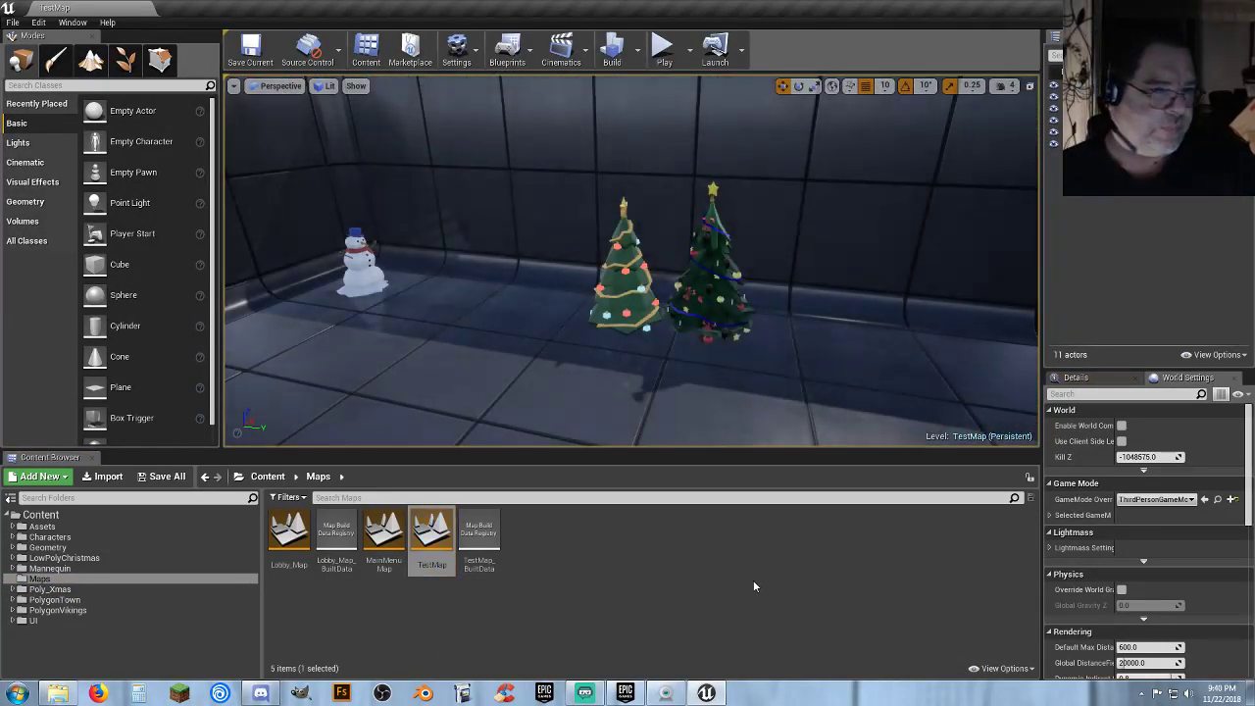
Play-test TestMap, run the mannequin around the room and toggle the camera to first person and back.
{"action": "left_click", "coordinate": [663, 49]}
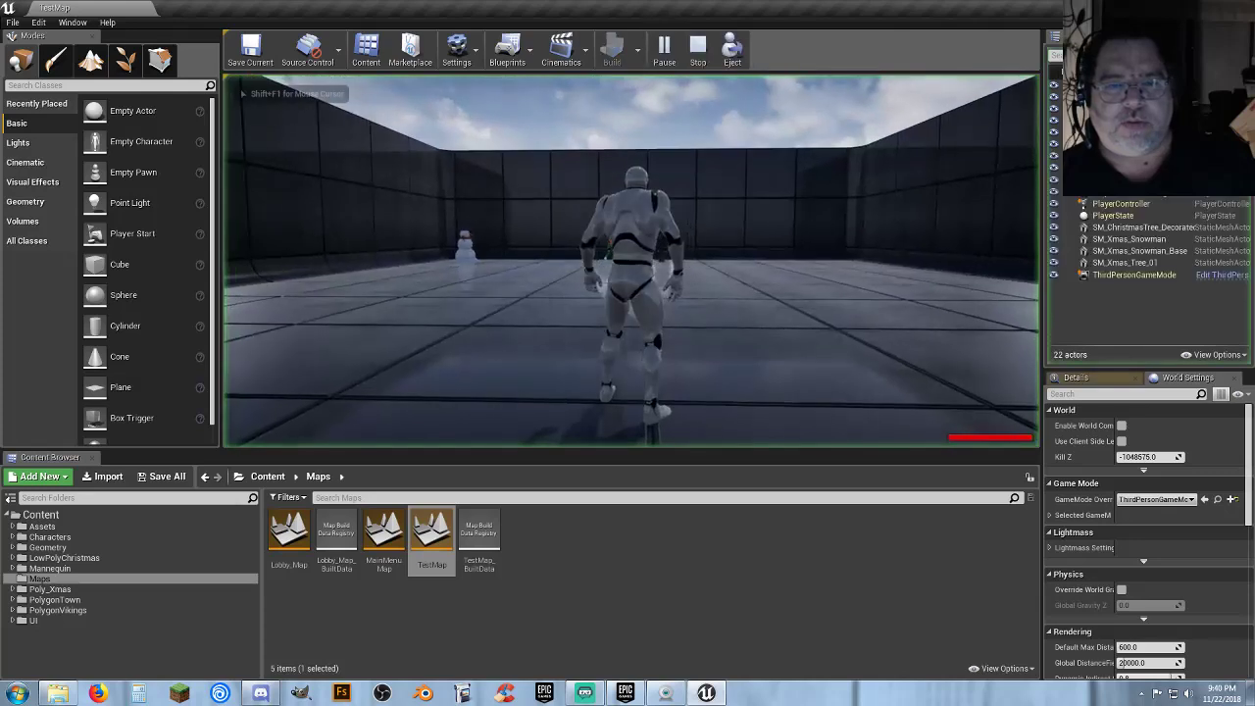
{"action": "key", "text": "w"}
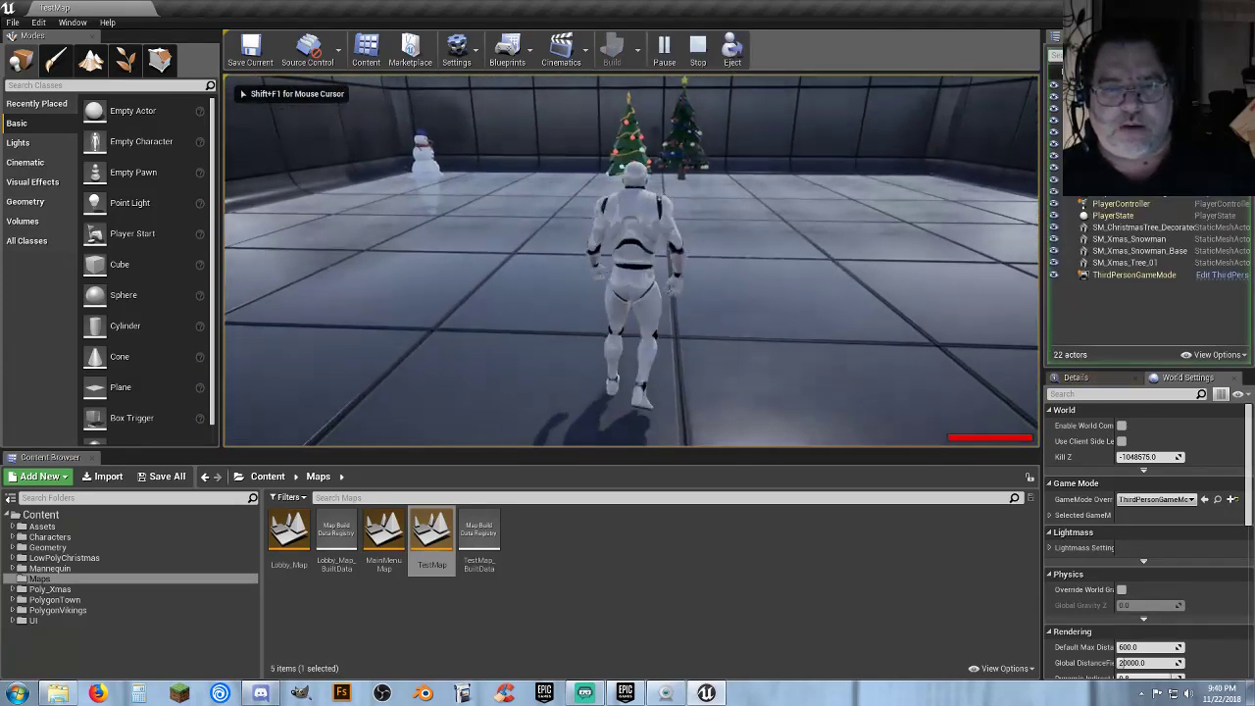
{"action": "key", "text": "s"}
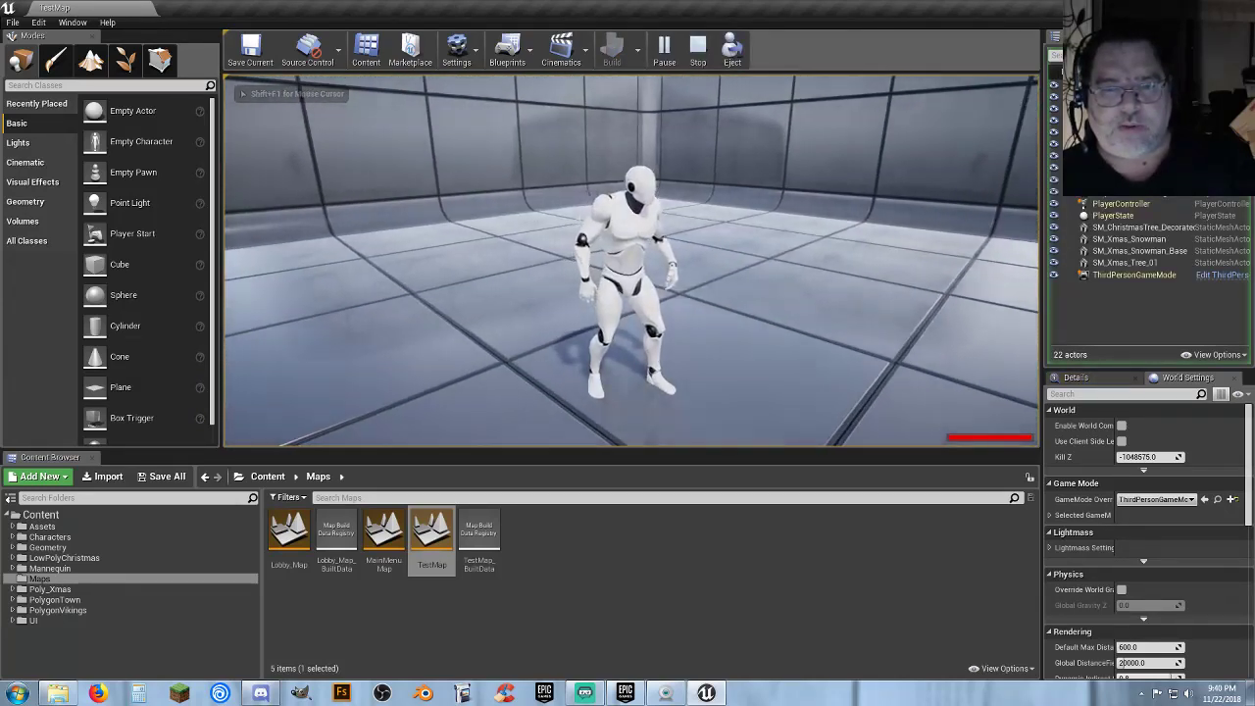
{"action": "key", "text": "w"}
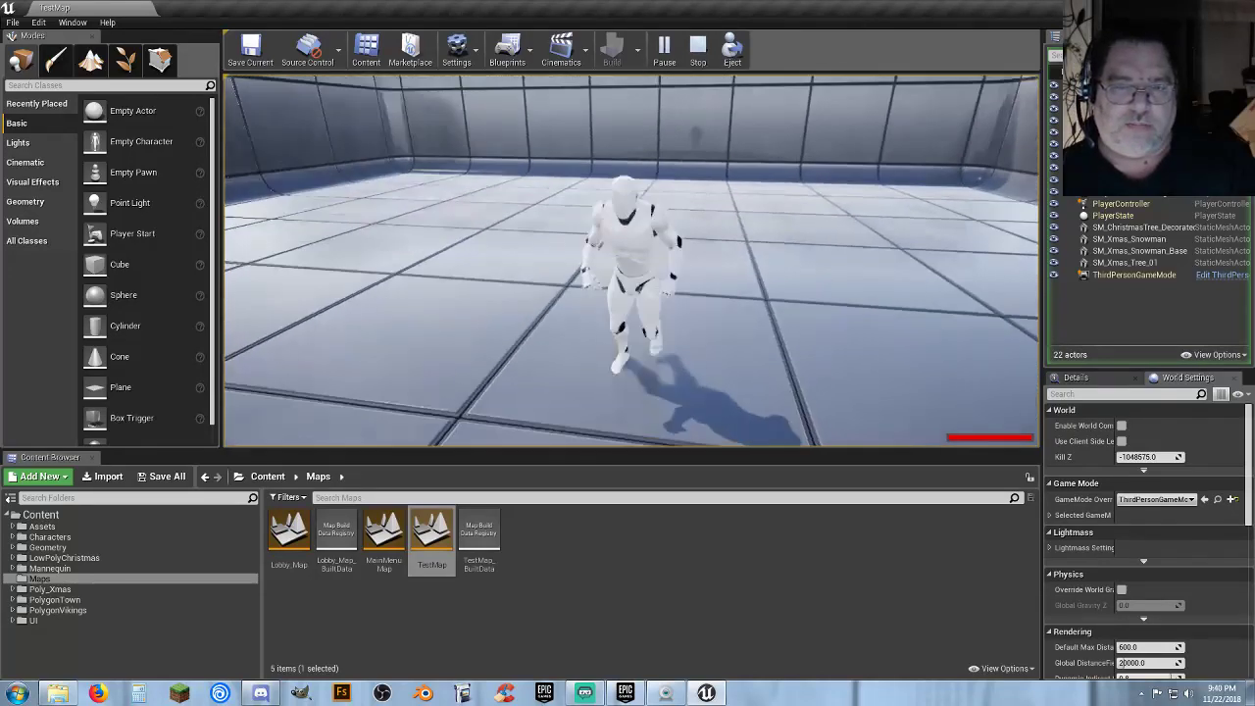
{"action": "key", "text": "a"}
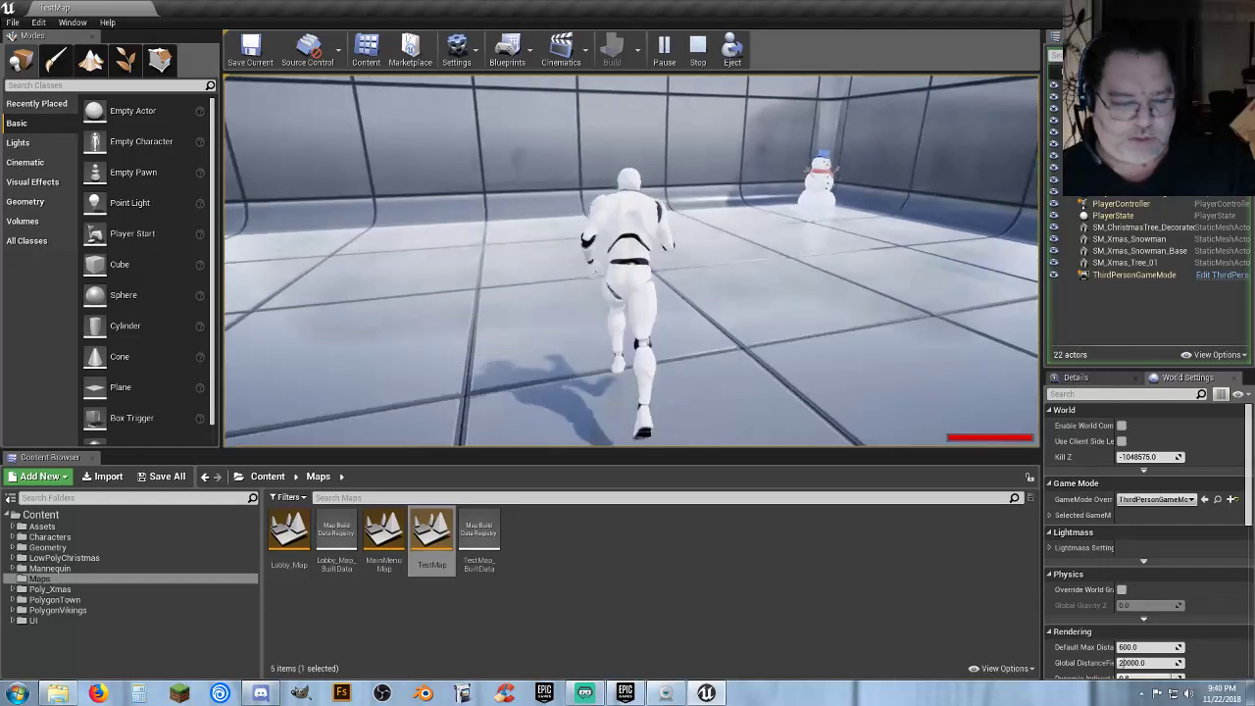
{"action": "key", "text": "v"}
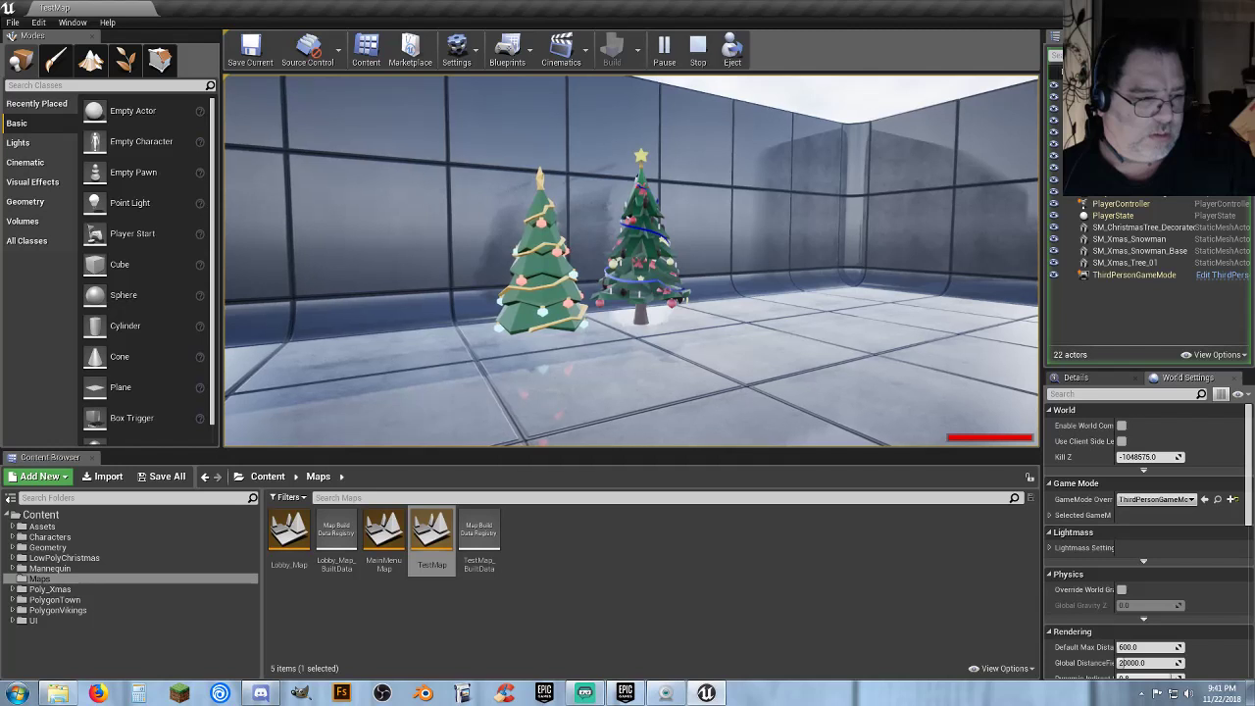
{"action": "key", "text": "v"}
Run the mannequin around the snowman and the two Christmas trees in several directions, and end the play session.
{"action": "key", "text": "w"}
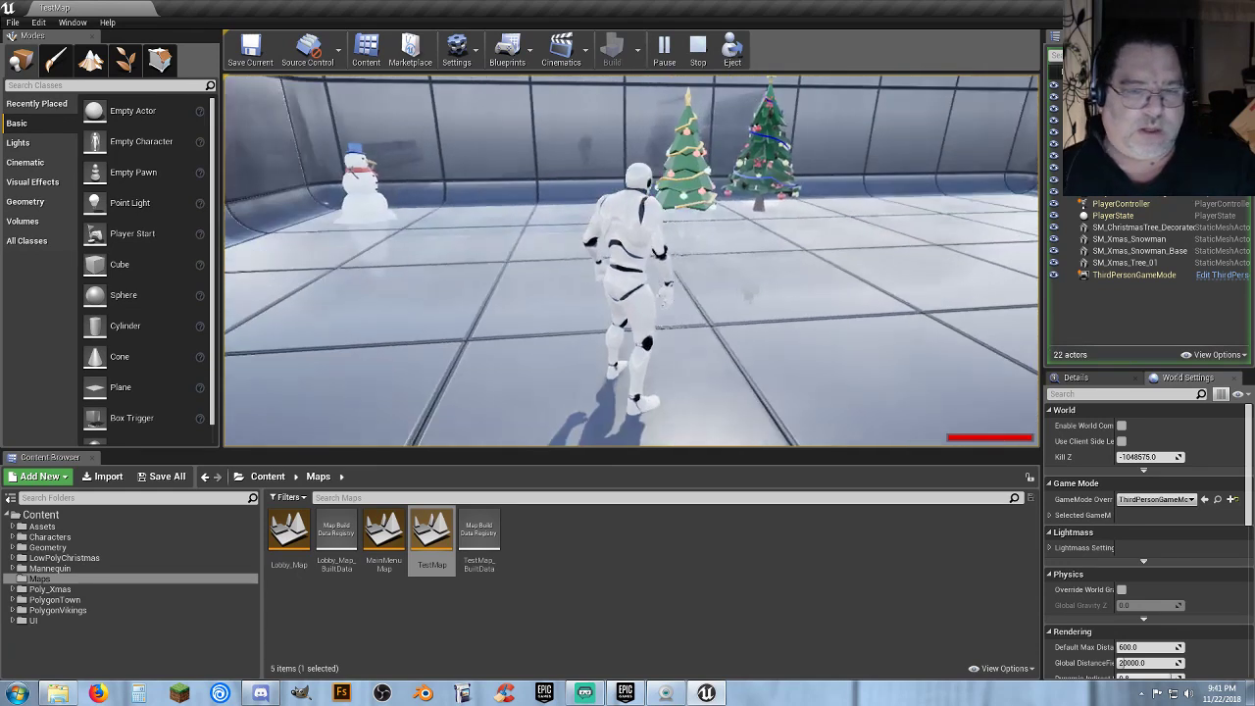
{"action": "key", "text": "s"}
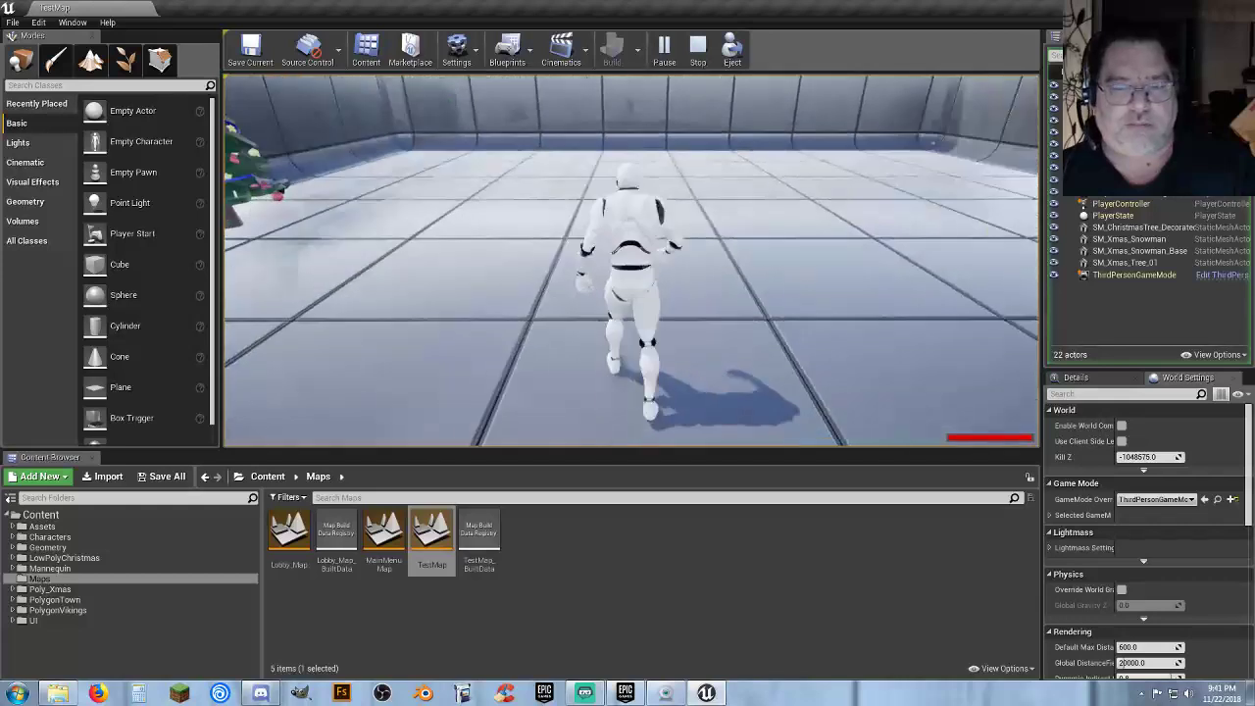
{"action": "key", "text": "s"}
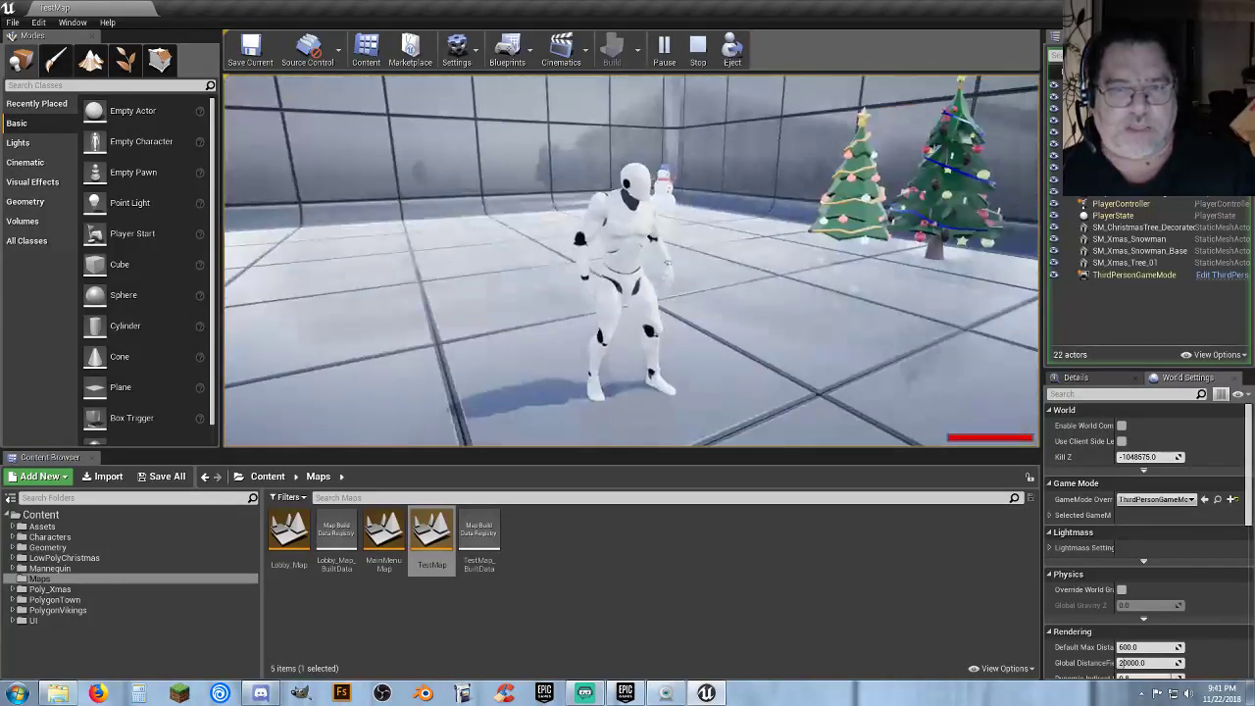
{"action": "key", "text": "w"}
{"action": "key", "text": "a"}
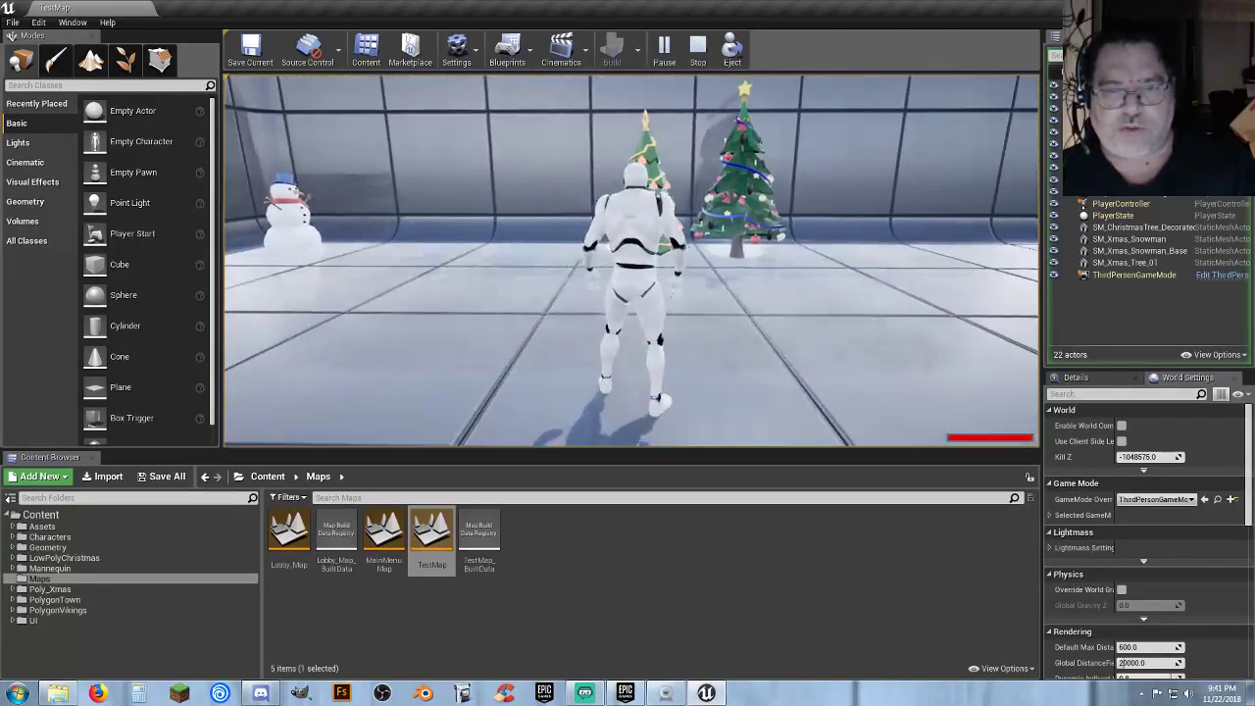
{"action": "key", "text": "w"}
{"action": "key", "text": "w"}
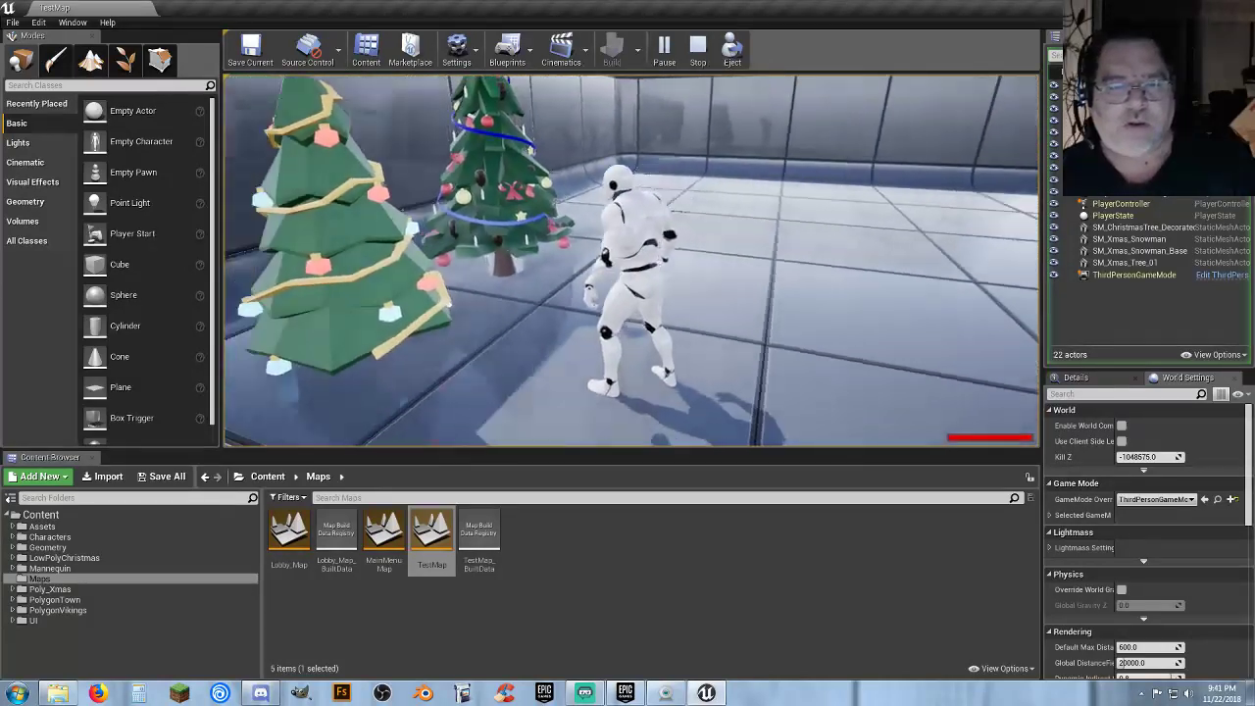
{"action": "key", "text": "s"}
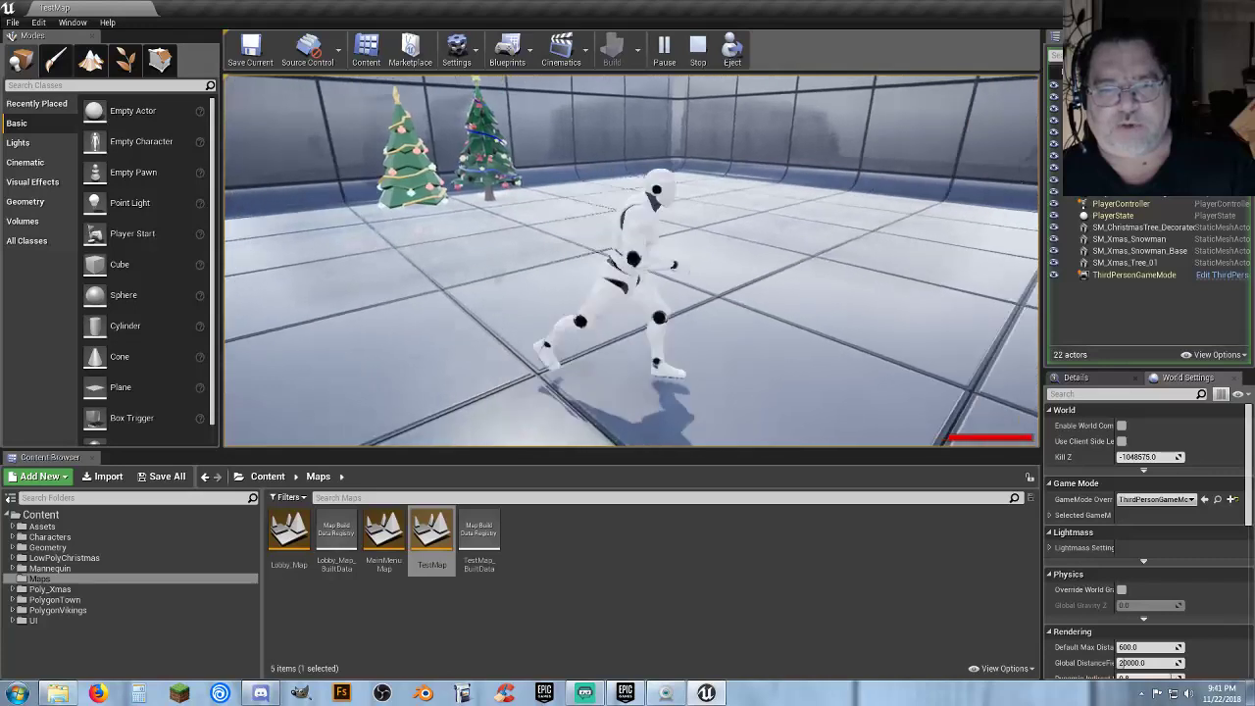
{"action": "key", "text": "w"}
{"action": "key", "text": "a"}
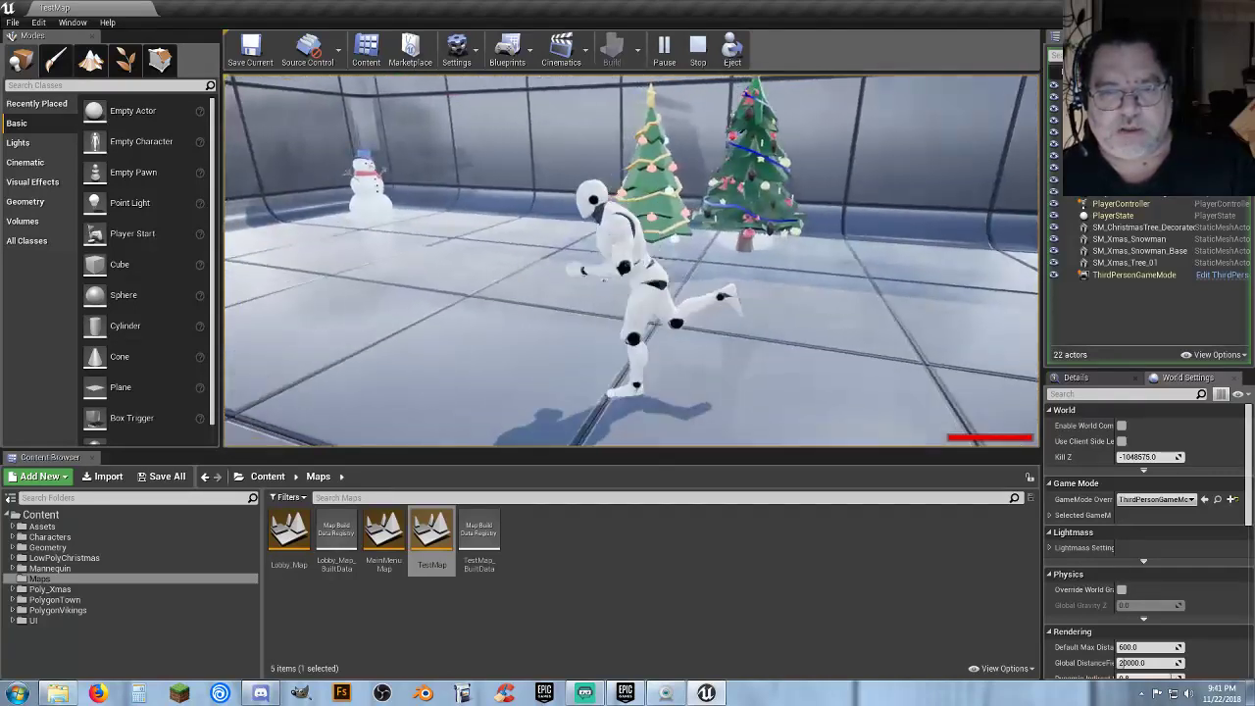
{"action": "key", "text": "s"}
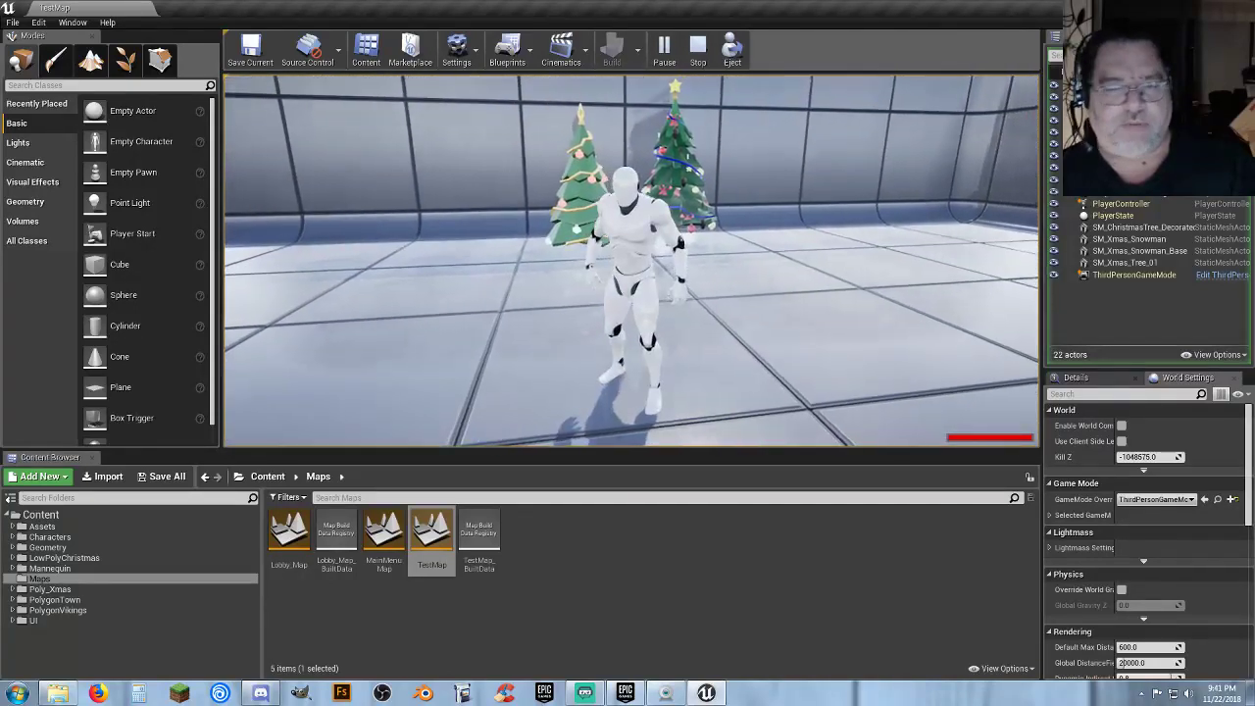
{"action": "key", "text": "Escape"}
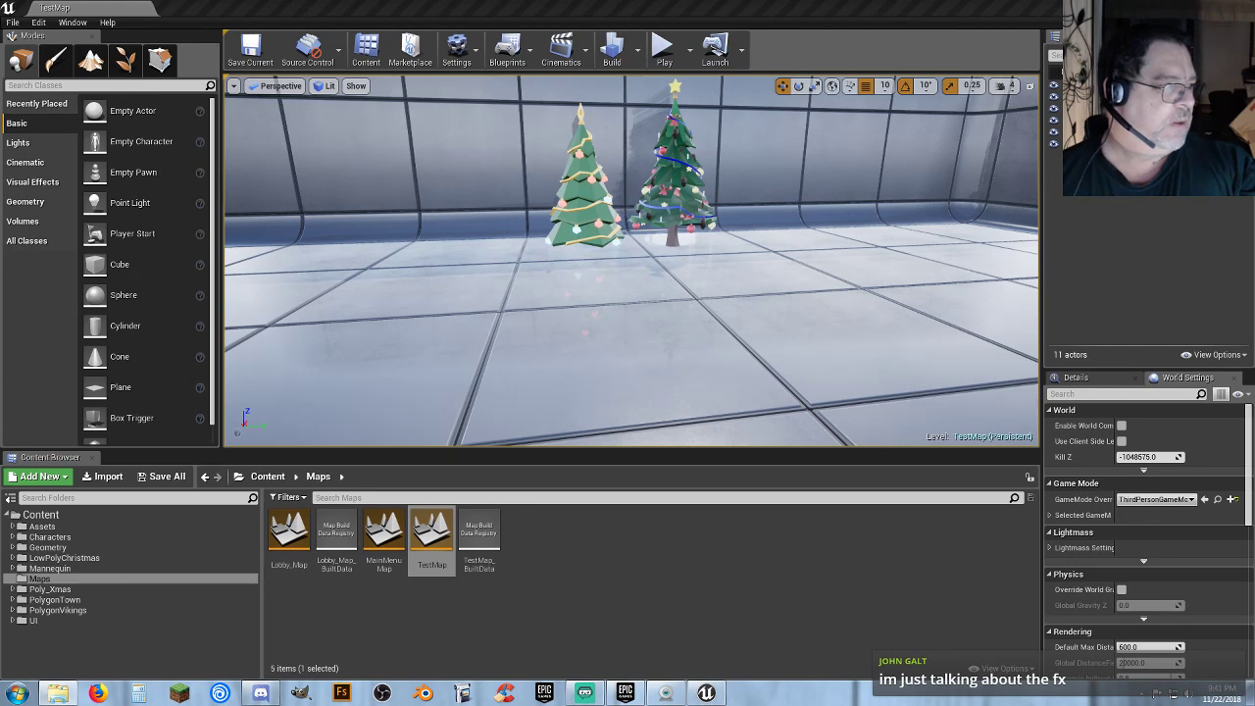
Switch to the file explorer, look through the Polygon packs in the Correct Versions folder and move the window aside.
{"action": "left_click_drag", "start_coordinate": [0, 191], "coordinate": [462, 139]}
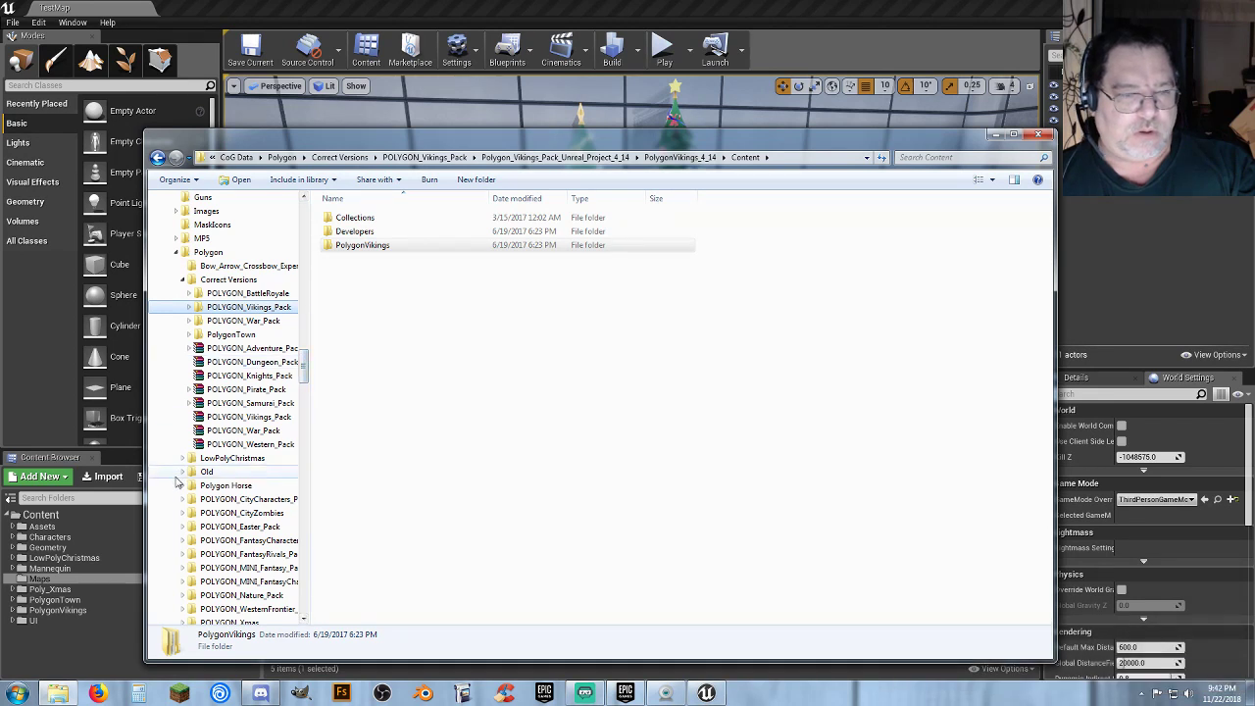
{"action": "left_click", "coordinate": [209, 282]}
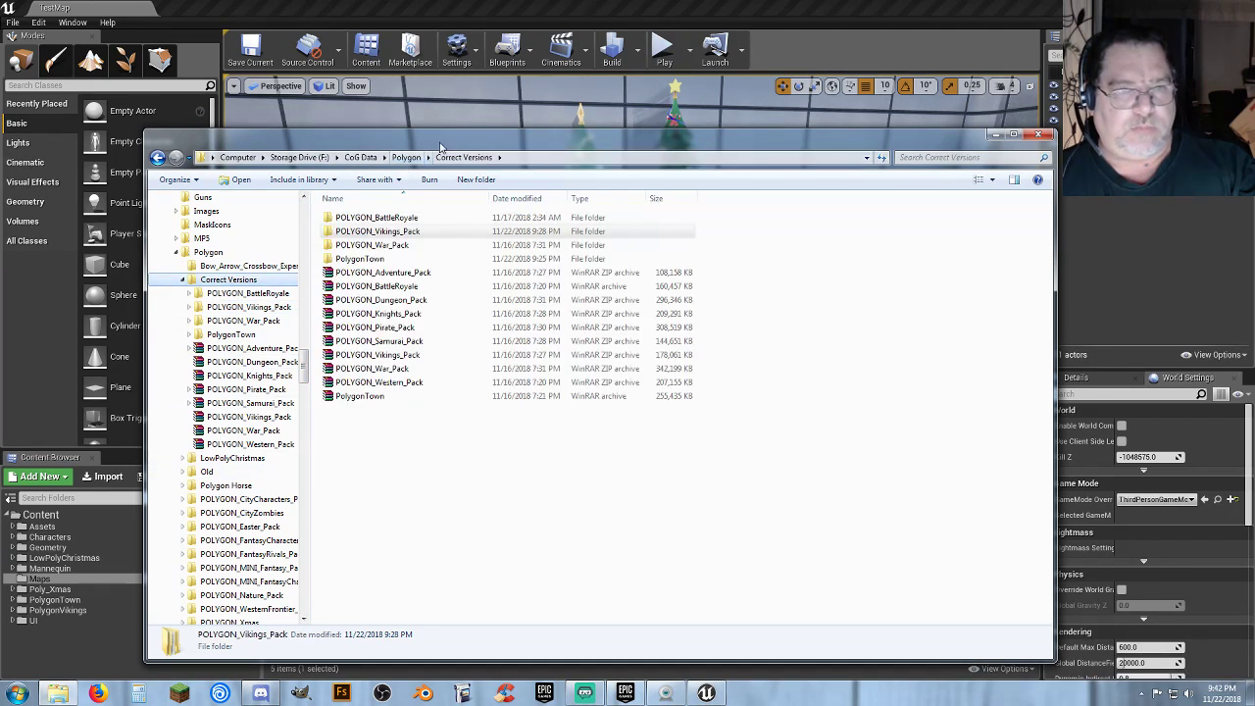
{"action": "left_click_drag", "start_coordinate": [446, 139], "coordinate": [0, 196]}
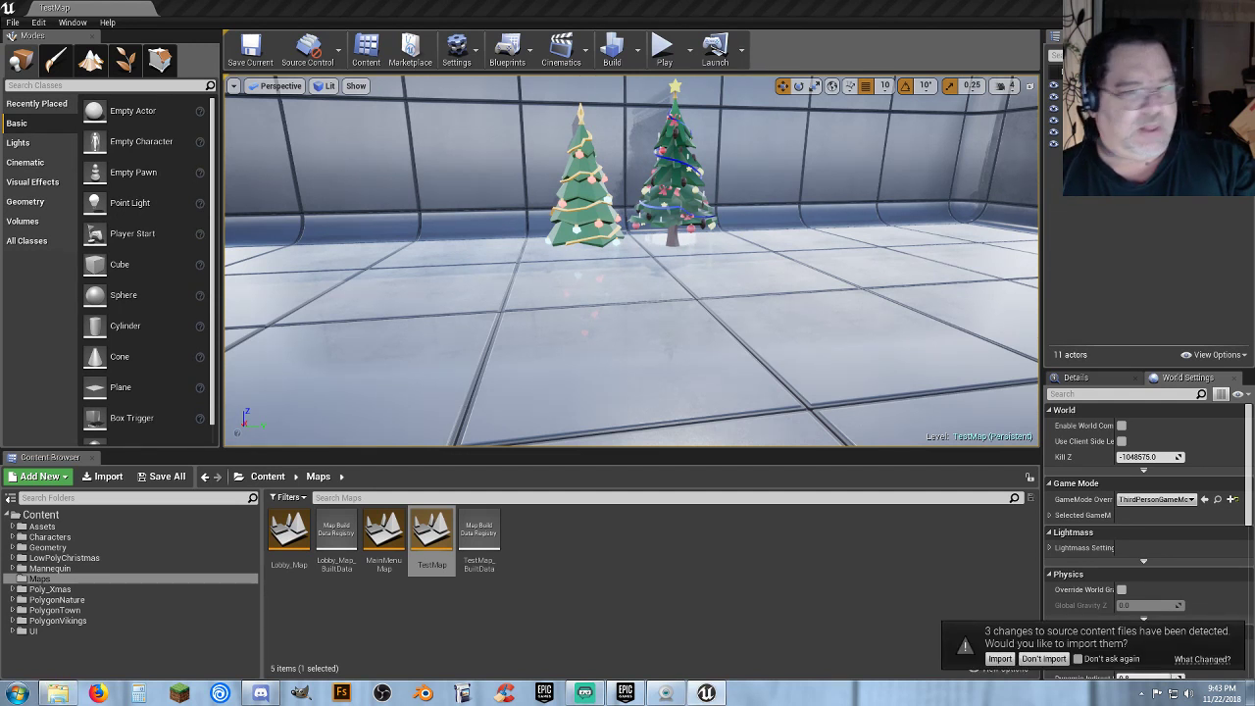
Decline importing the detected source content changes with "Don't ask again" enabled, and clear the asset selection.
{"action": "left_click", "coordinate": [1077, 659]}
{"action": "left_click", "coordinate": [1066, 659]}
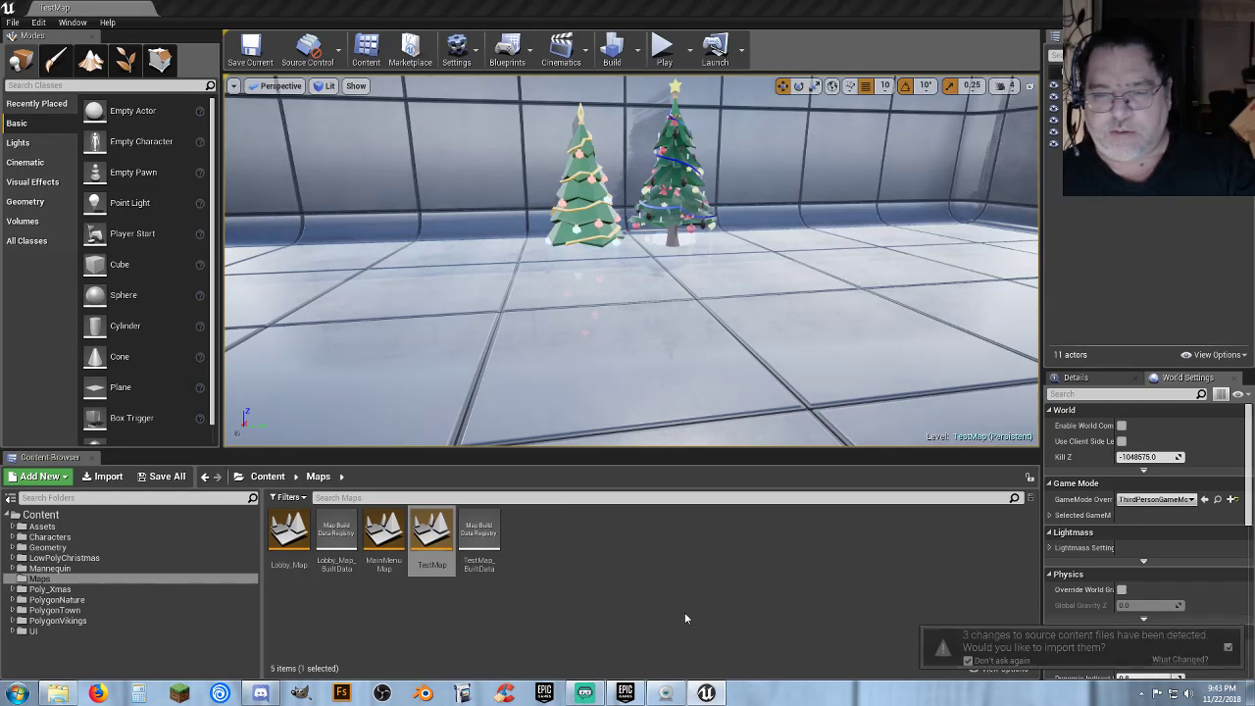
{"action": "left_click", "coordinate": [628, 604]}
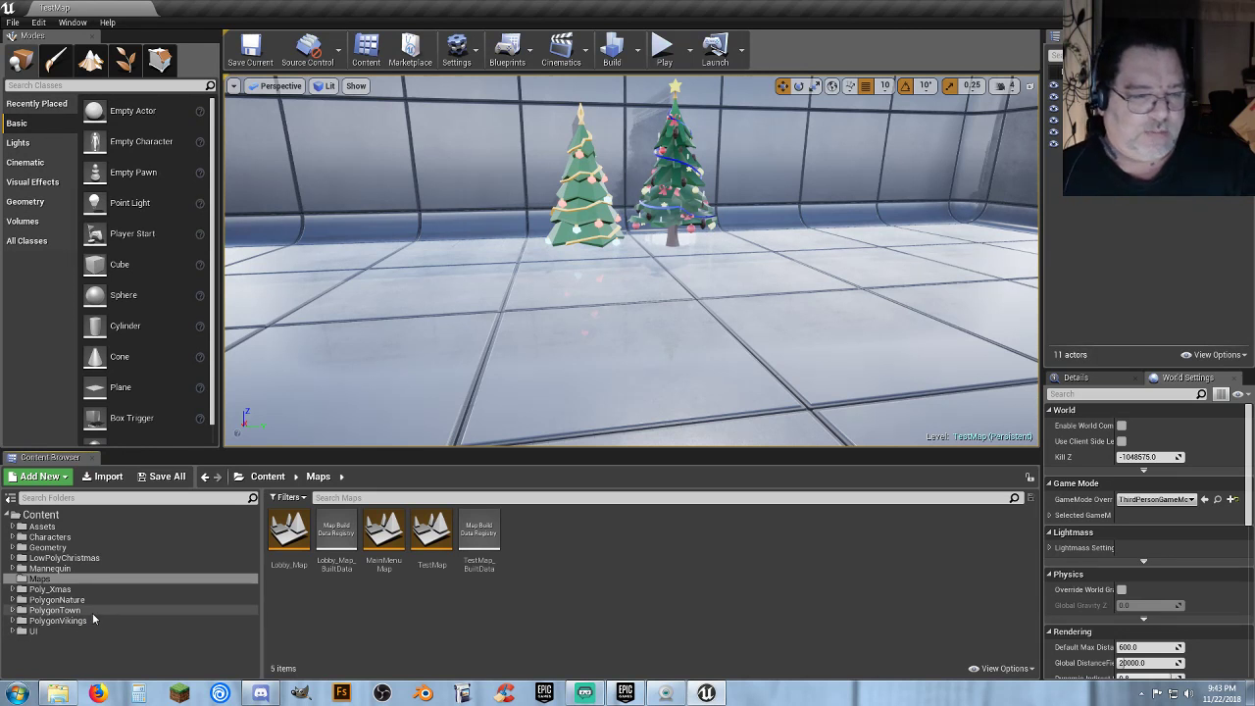
Browse the PolygonNature FX folder and select the FX_Snow effect.
{"action": "left_click", "coordinate": [11, 599]}
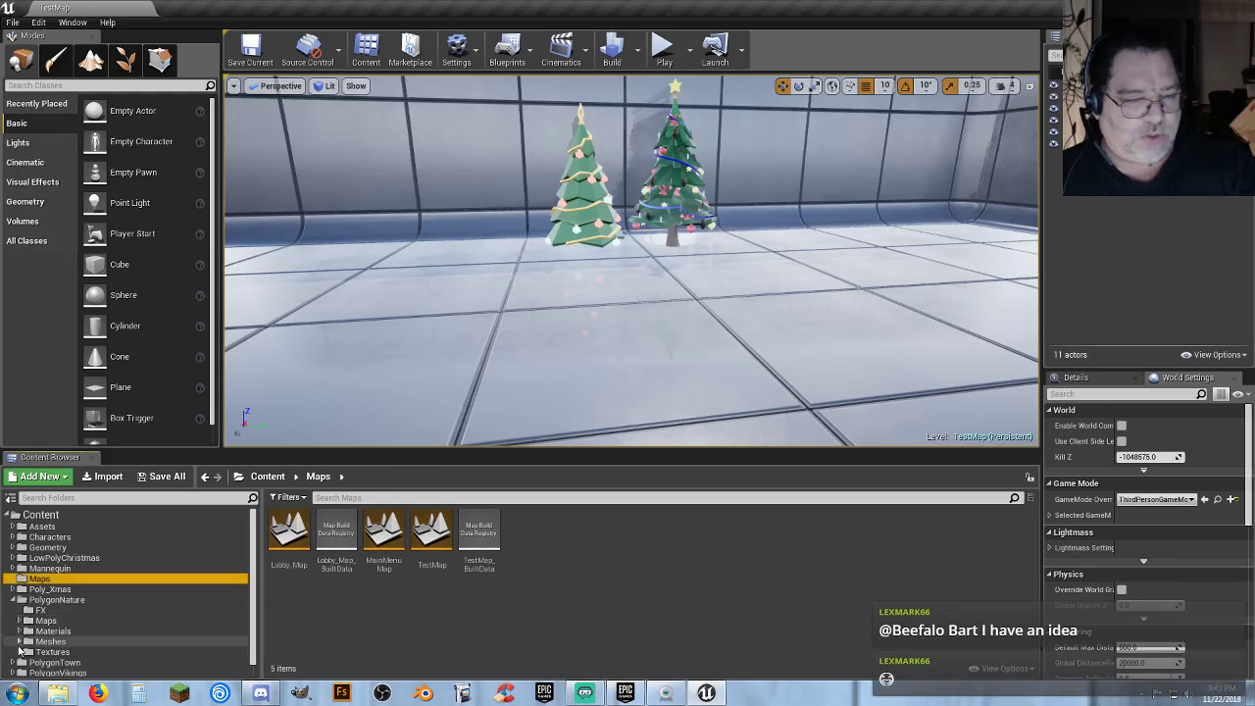
{"action": "left_click", "coordinate": [37, 610]}
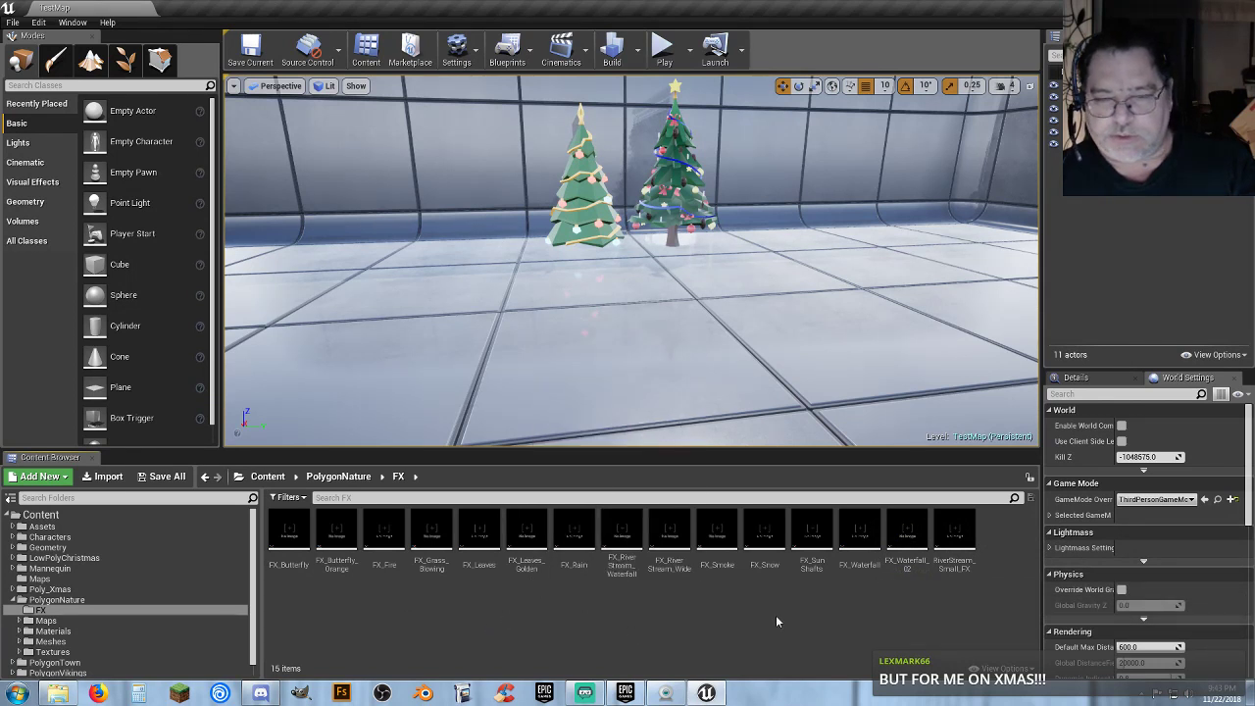
{"action": "left_click", "coordinate": [765, 545]}
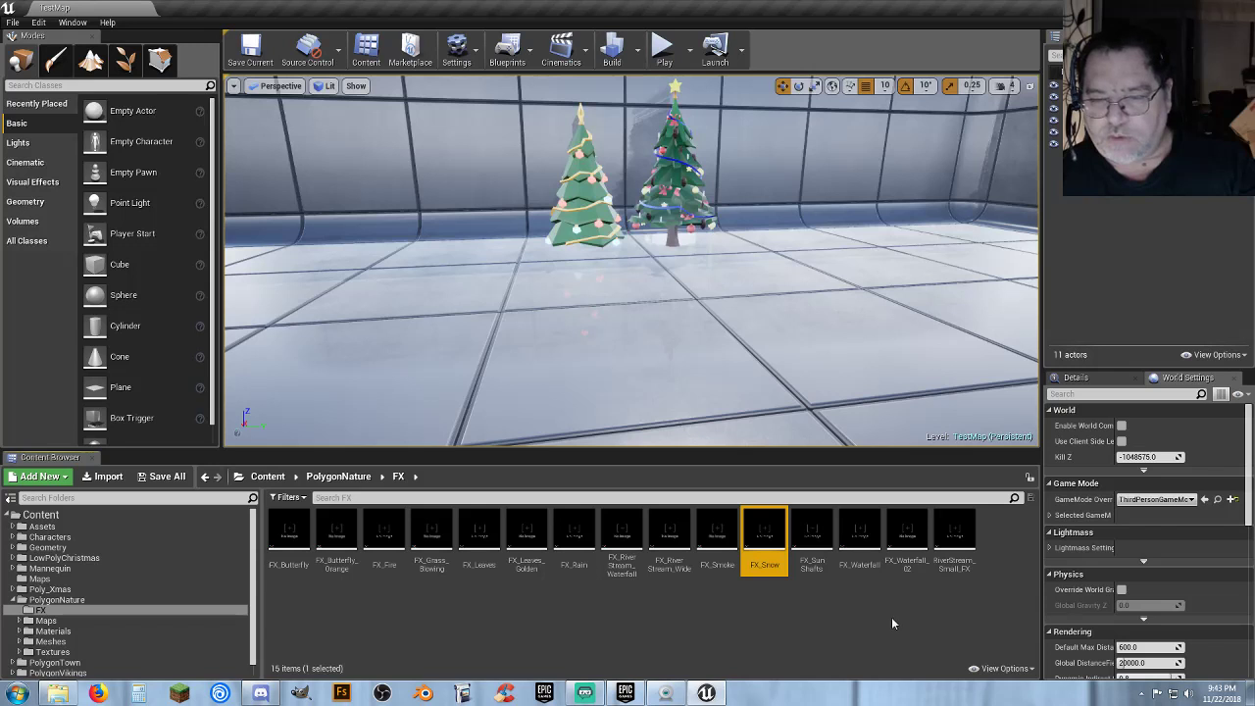
Open the Demonstation level from the PolygonNature Maps folder.
{"action": "left_click", "coordinate": [43, 619]}
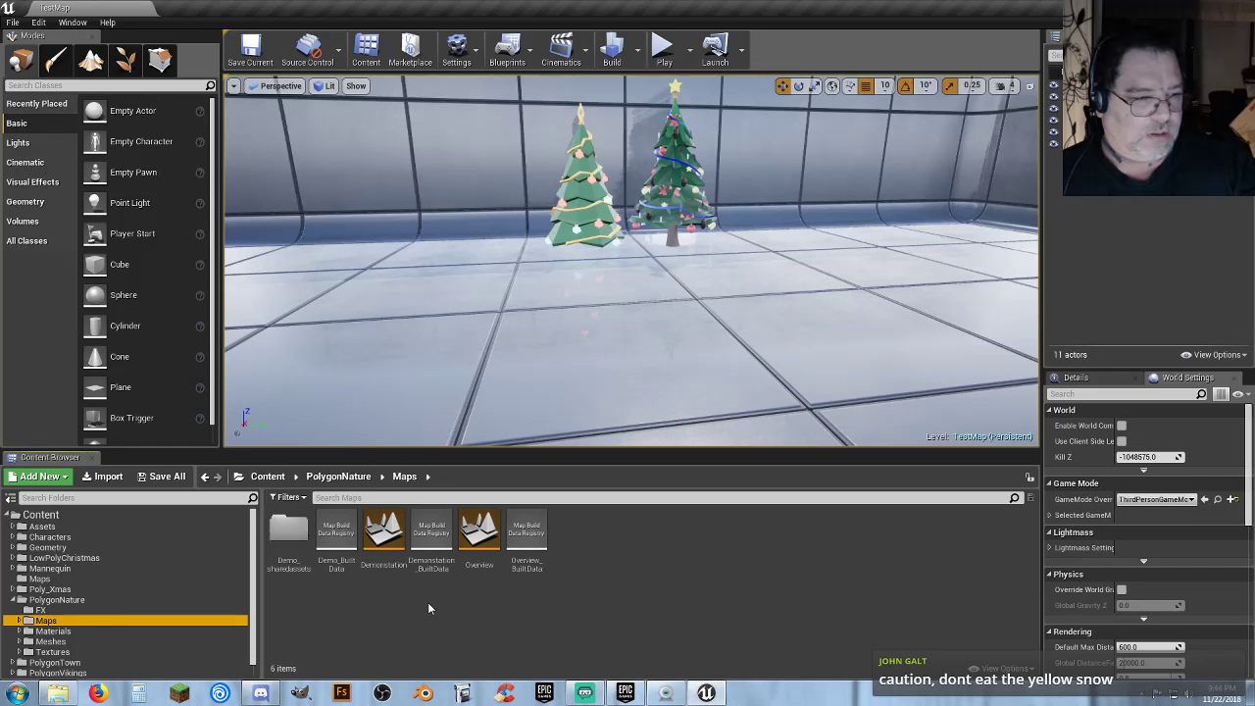
{"action": "left_click", "coordinate": [618, 575]}
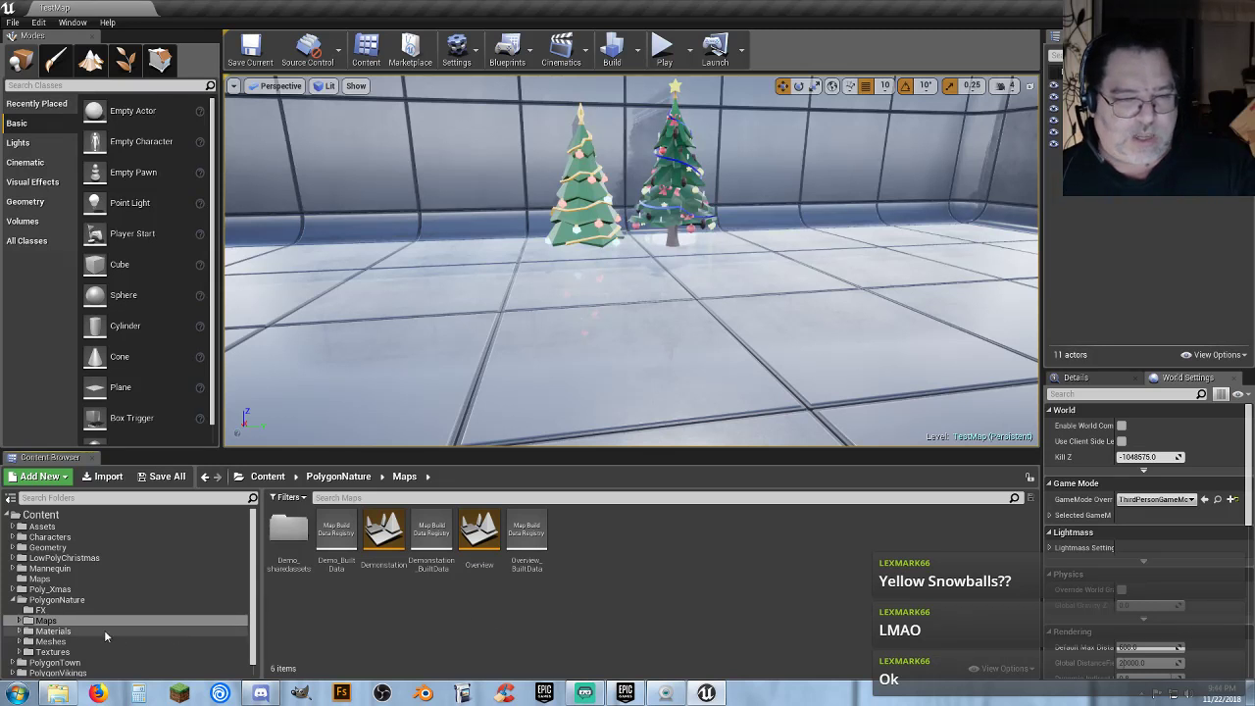
{"action": "left_click", "coordinate": [391, 564]}
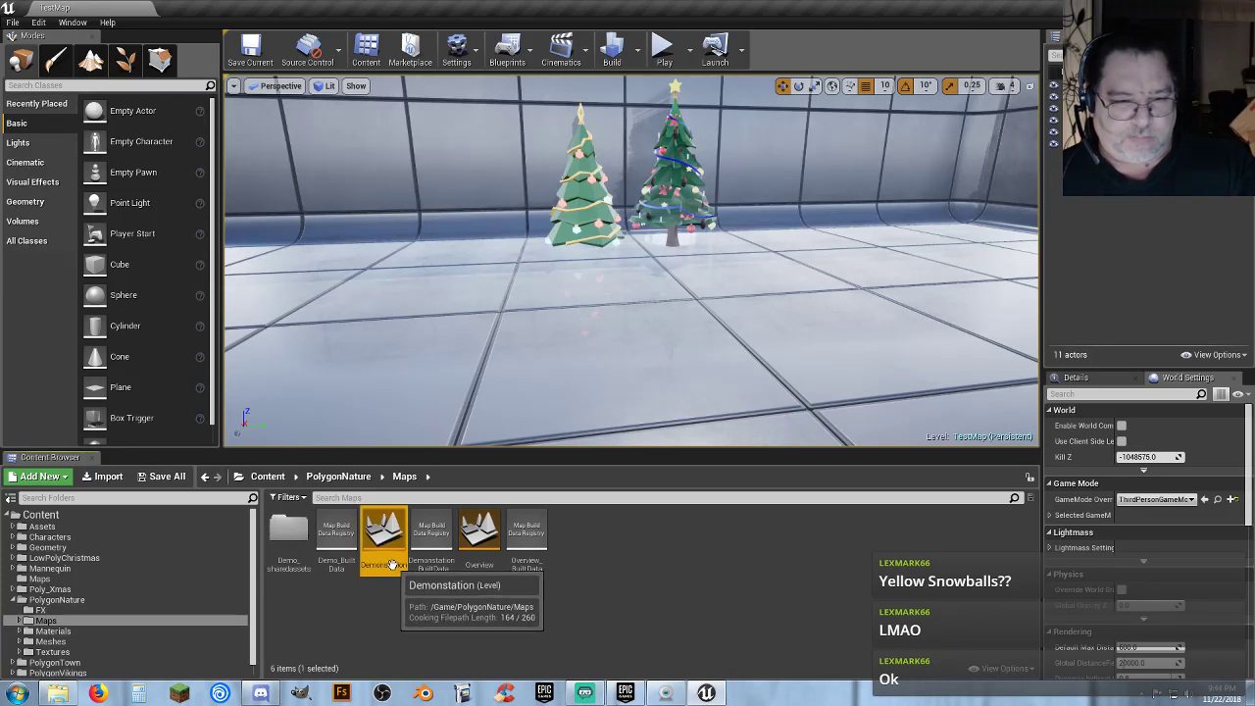
{"action": "double_click", "coordinate": [392, 564]}
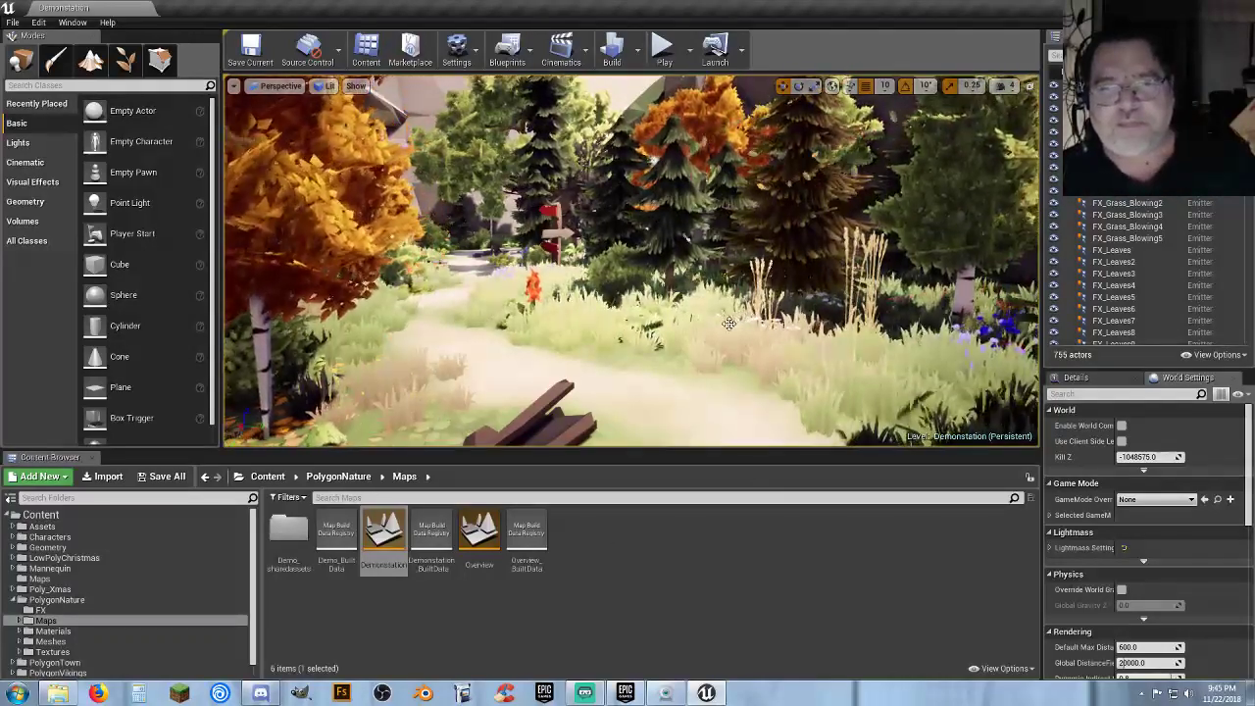
Fly from the autumn forest path to the slope of snow-covered pines beside the grey rocks.
{"action": "right_click_drag", "start_coordinate": [728, 324], "coordinate": [677, 339]}
{"action": "key", "text": "w"}
{"action": "key", "text": "w"}
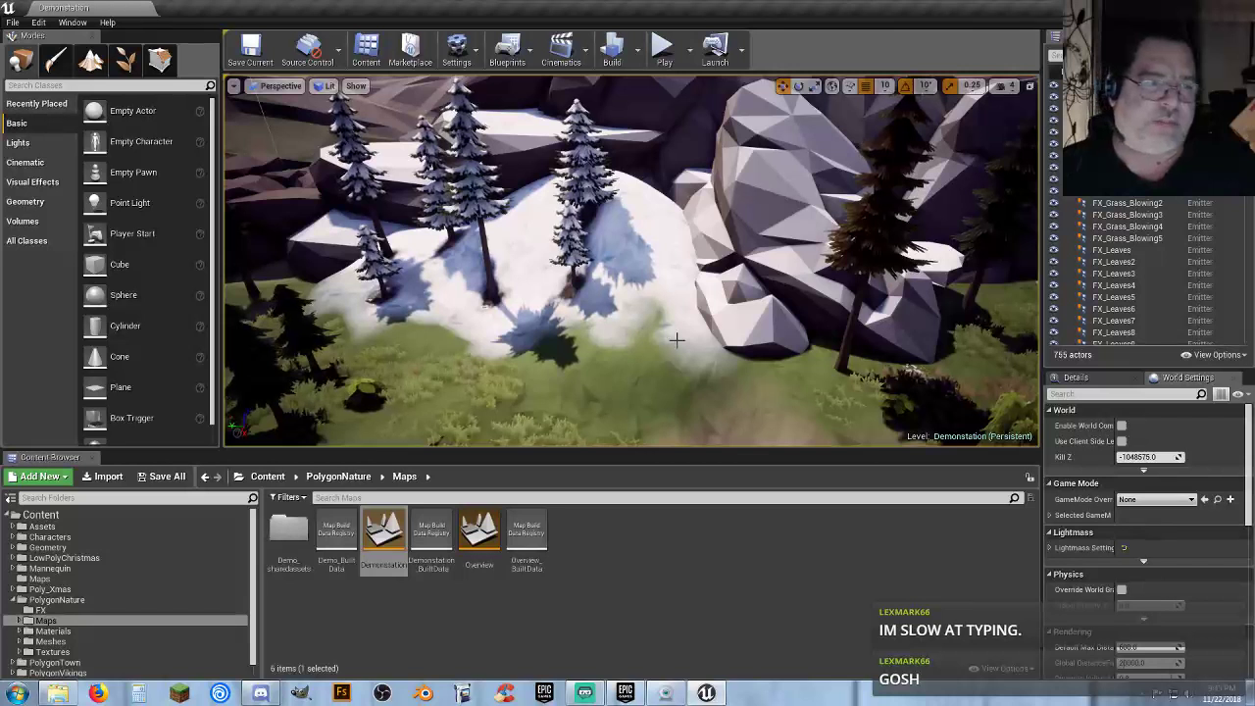
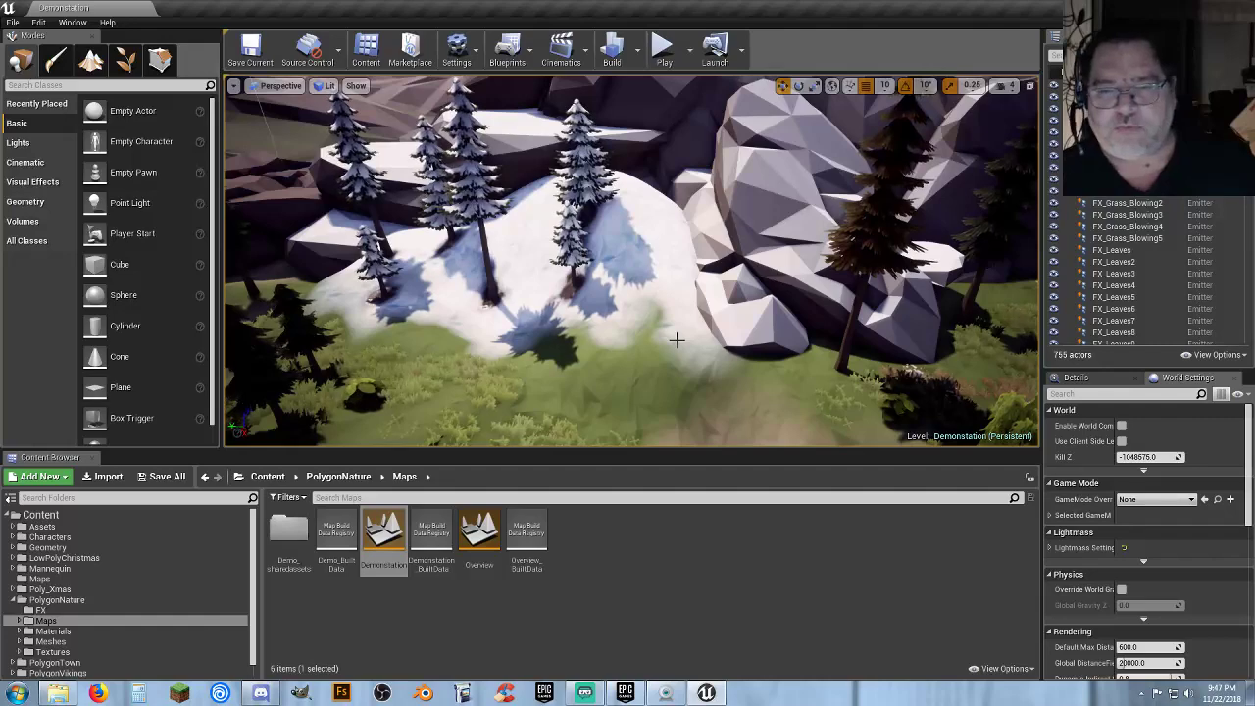
Examine the snowy rock mountain with its waterfalls, and view the snow-covered pine slope from farther away.
{"action": "right_click_drag", "start_coordinate": [630, 313], "coordinate": [1034, 235]}
{"action": "key", "text": "w"}
{"action": "key", "text": "s"}
{"action": "right_click_drag", "start_coordinate": [504, 324], "coordinate": [631, 312]}
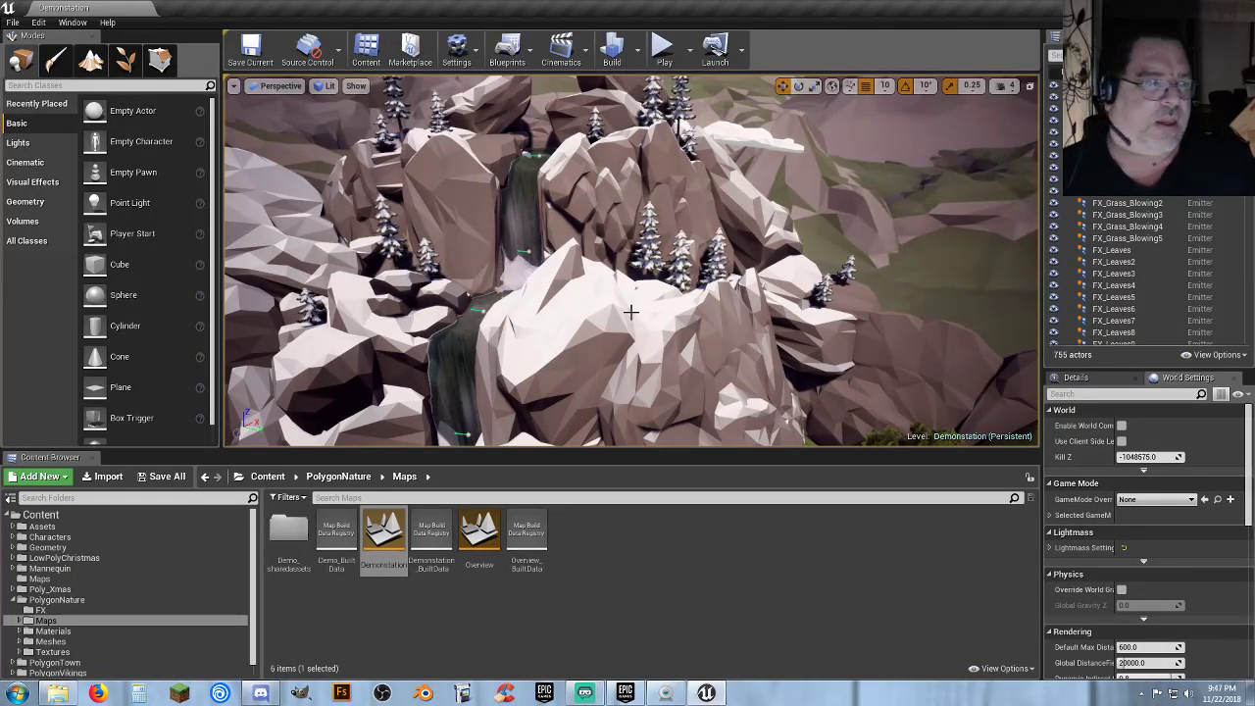
{"action": "right_click_drag", "start_coordinate": [611, 307], "coordinate": [591, 324]}
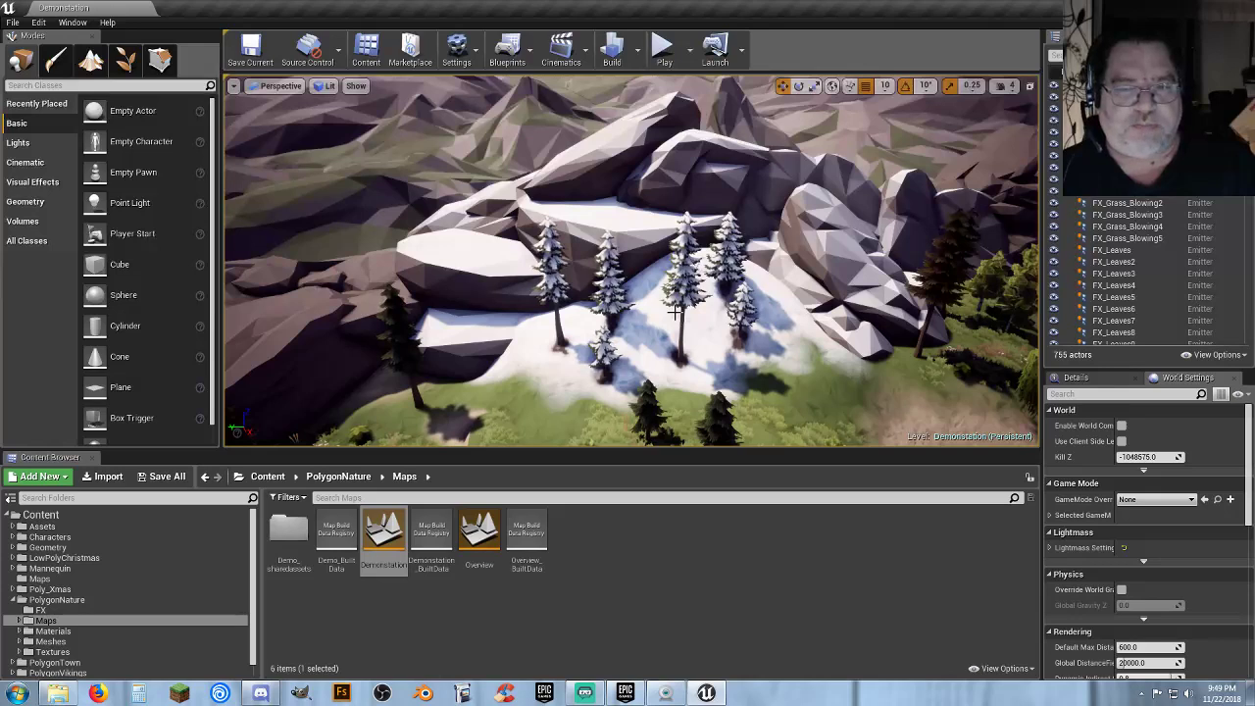
Examine the lily pond and the winding stream beside the willow tree from above.
{"action": "right_click_drag", "start_coordinate": [674, 312], "coordinate": [890, 324]}
{"action": "key", "text": "w"}
{"action": "key", "text": "s"}
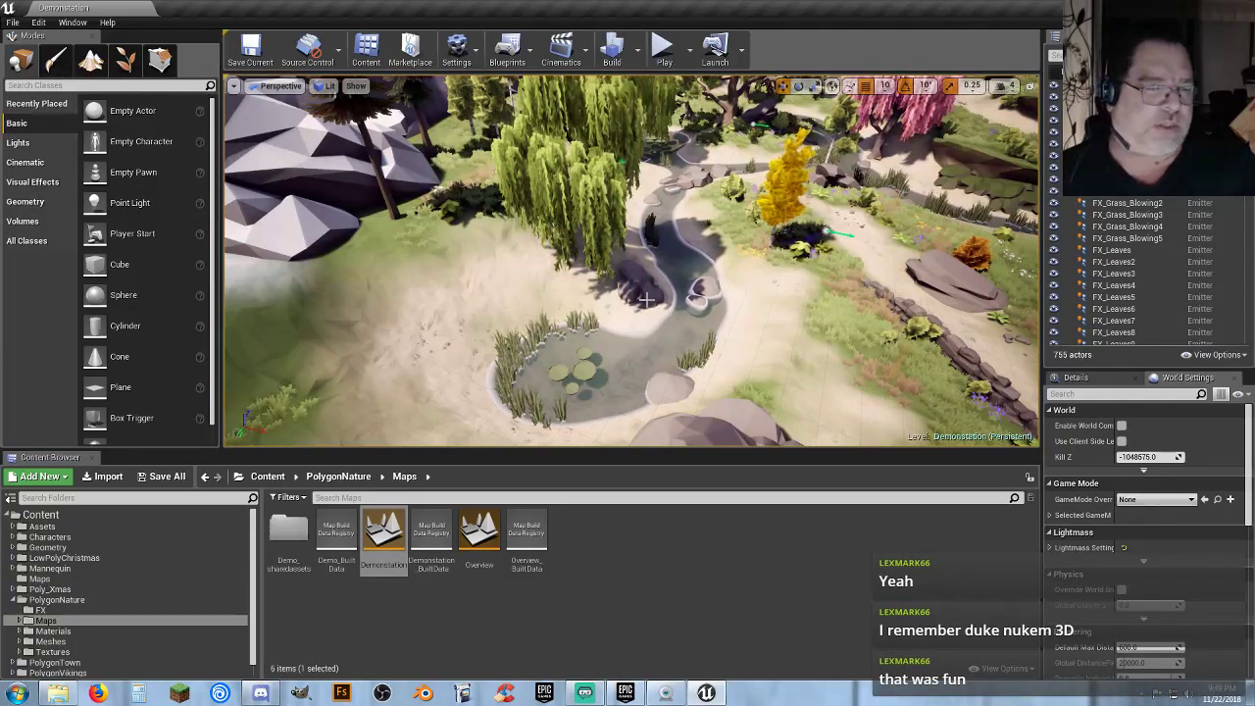
Examine the yellow tree, pink blossom trees and streams beyond the lily pond in the Demonstation level.
{"action": "right_click_drag", "start_coordinate": [648, 300], "coordinate": [784, 210]}
{"action": "key", "text": "w"}
{"action": "key", "text": "s"}
{"action": "key", "text": "w"}
{"action": "right_click_drag", "start_coordinate": [720, 296], "coordinate": [727, 296]}
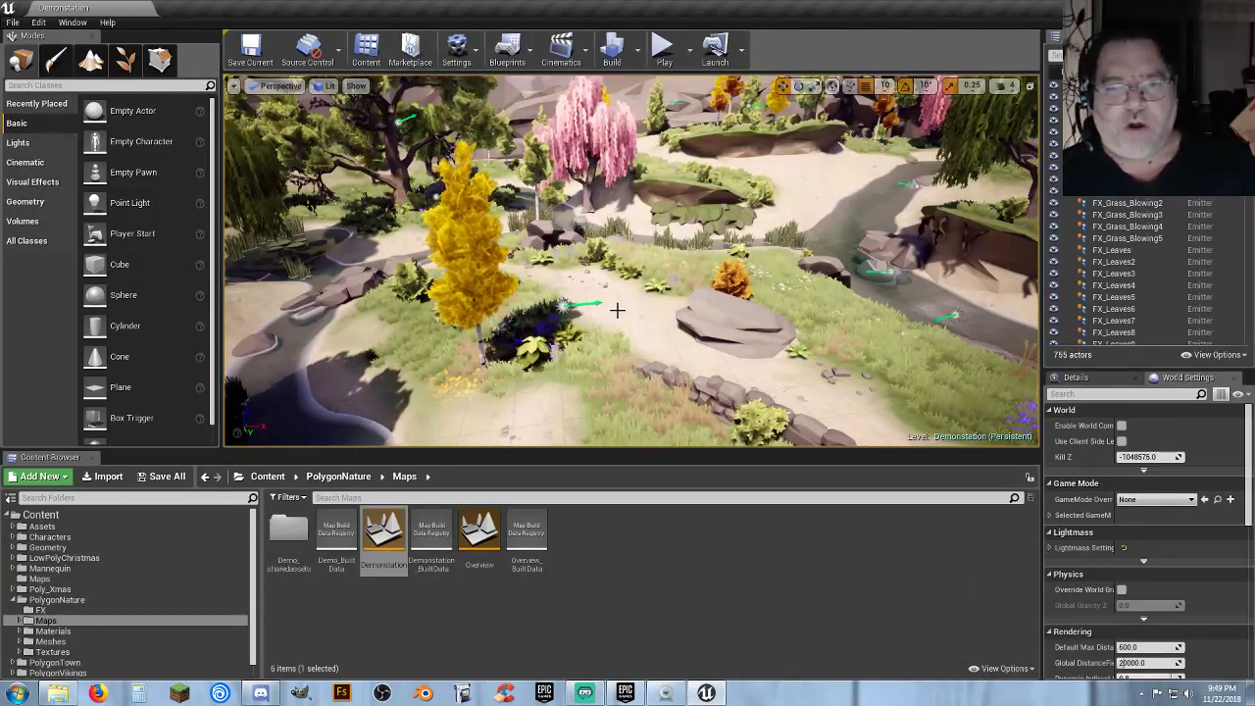
{"action": "right_click_drag", "start_coordinate": [616, 309], "coordinate": [639, 287]}
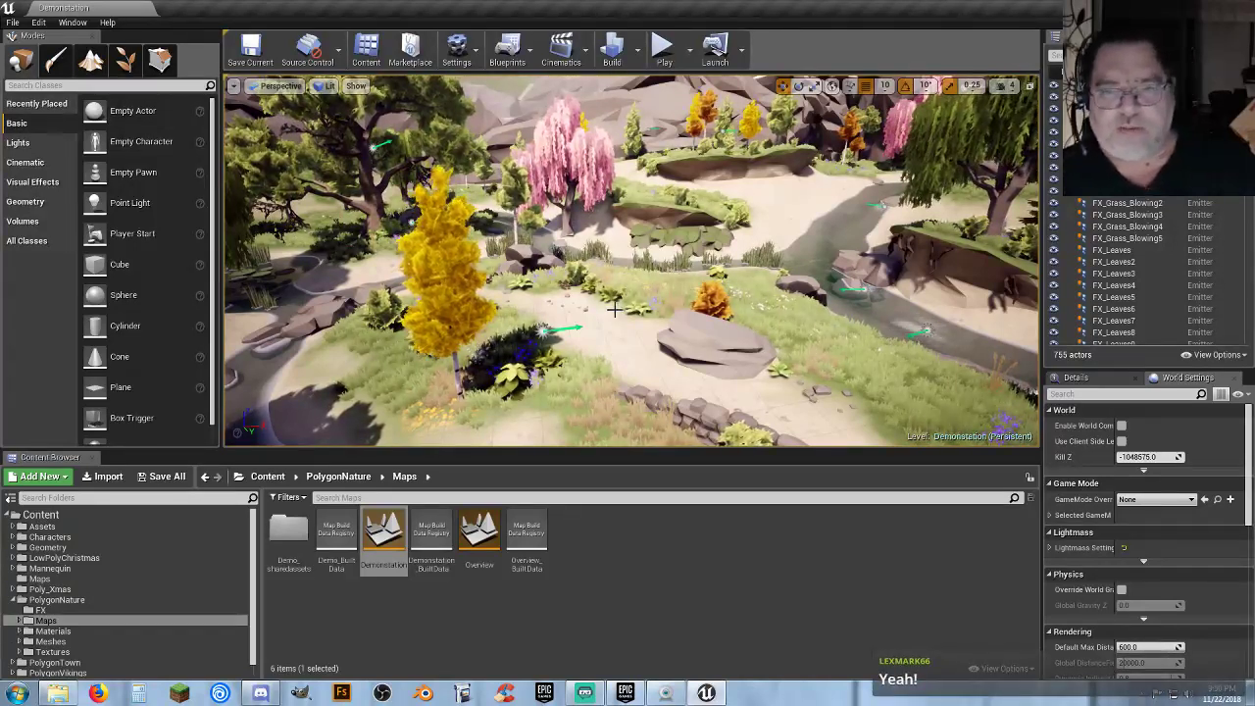
Fly to the snowy hill and examine its snow-covered pines and the grey rocks beside it up close.
{"action": "right_click_drag", "start_coordinate": [631, 260], "coordinate": [363, 225]}
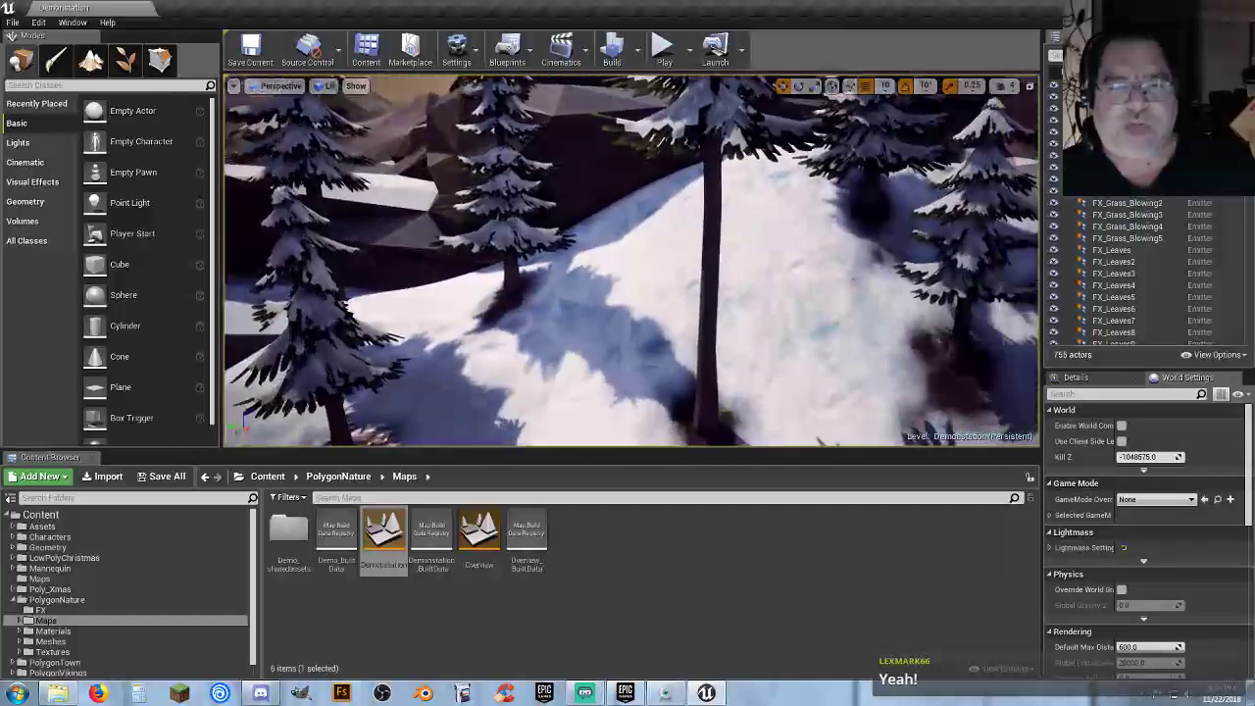
{"action": "right_click_drag", "start_coordinate": [635, 306], "coordinate": [636, 306]}
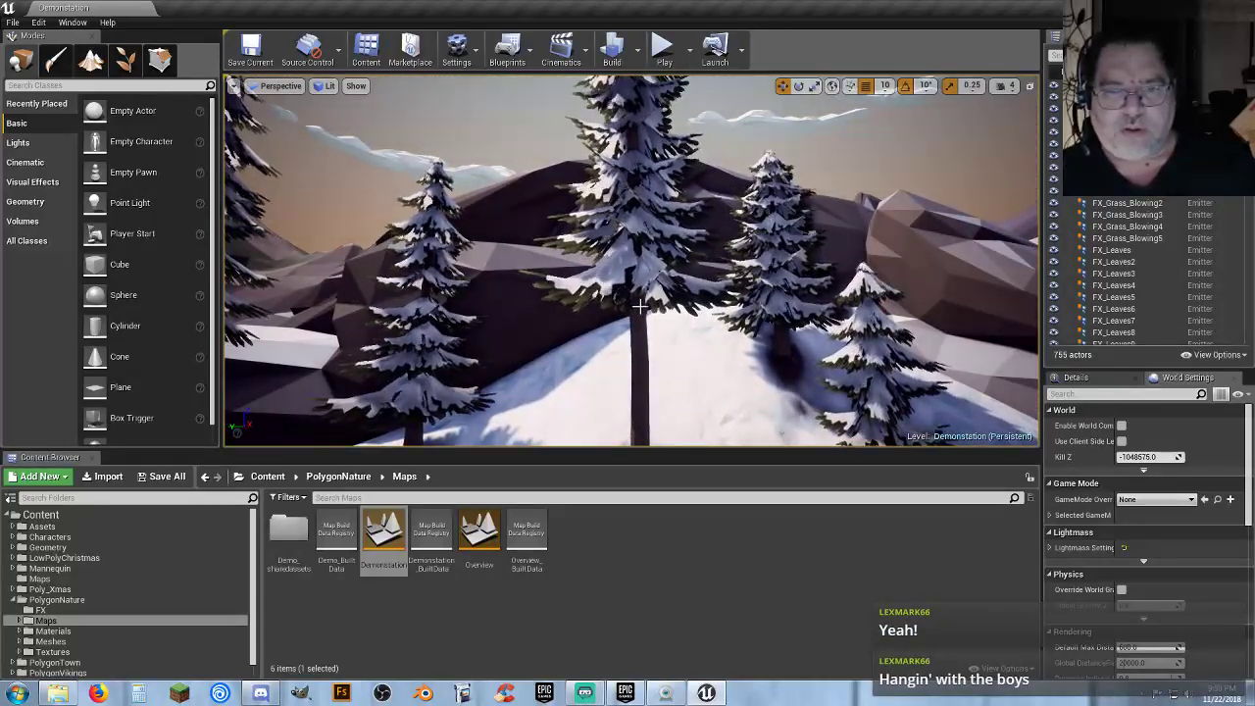
{"action": "right_click_drag", "start_coordinate": [635, 306], "coordinate": [668, 387]}
{"action": "key", "text": "w"}
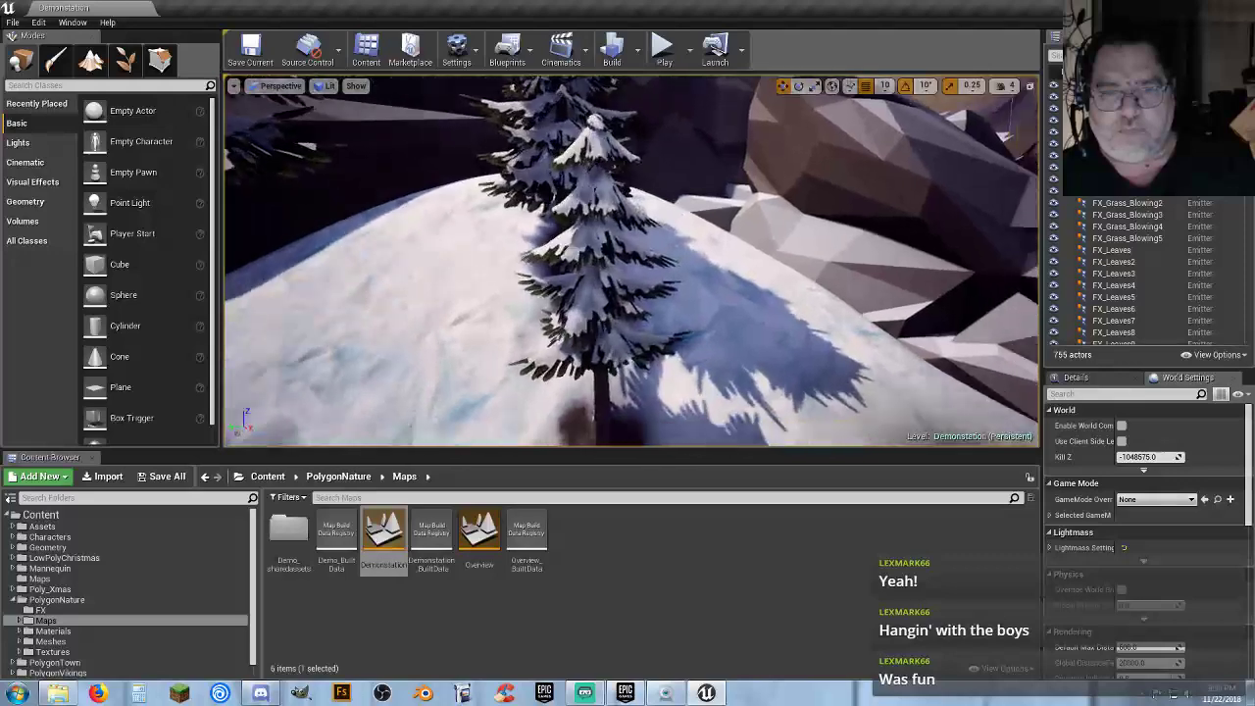
{"action": "key", "text": "w"}
{"action": "right_click_drag", "start_coordinate": [631, 261], "coordinate": [775, 270]}
{"action": "right_click_drag", "start_coordinate": [635, 305], "coordinate": [636, 306]}
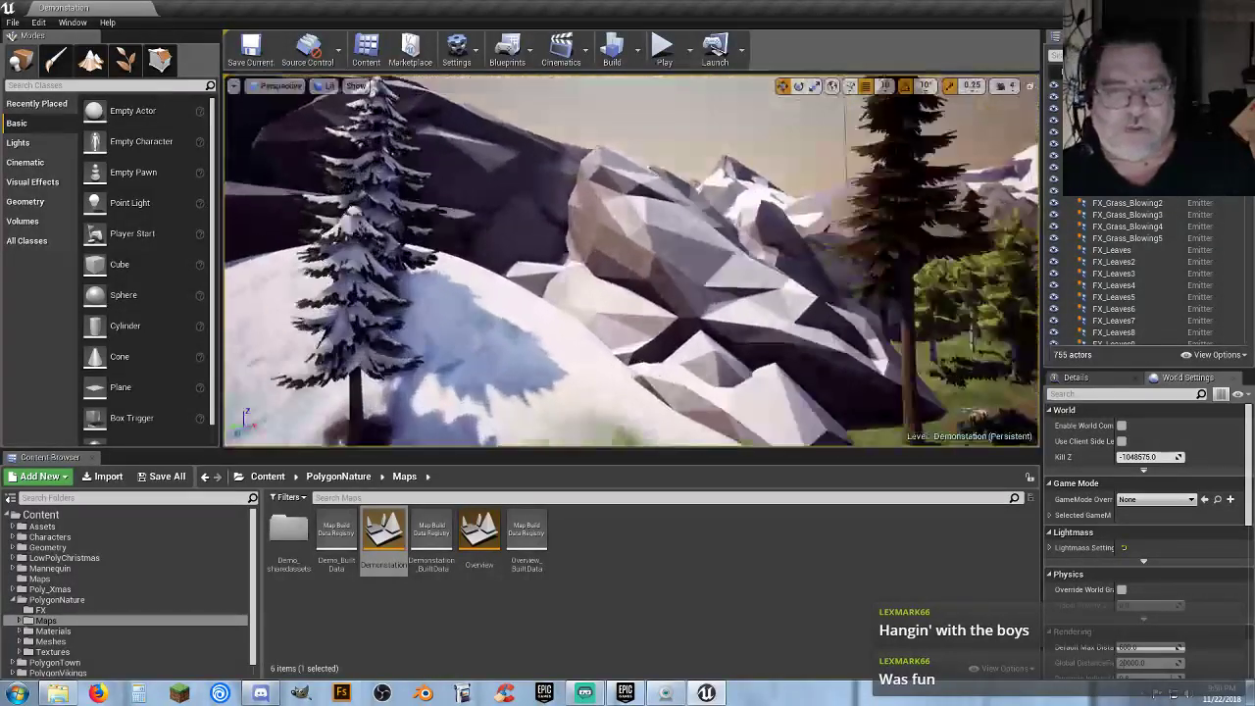
Survey the valley from the willow trees, and view the ruined stone columns and arches beside the grassy cliff.
{"action": "right_click_drag", "start_coordinate": [636, 306], "coordinate": [635, 306]}
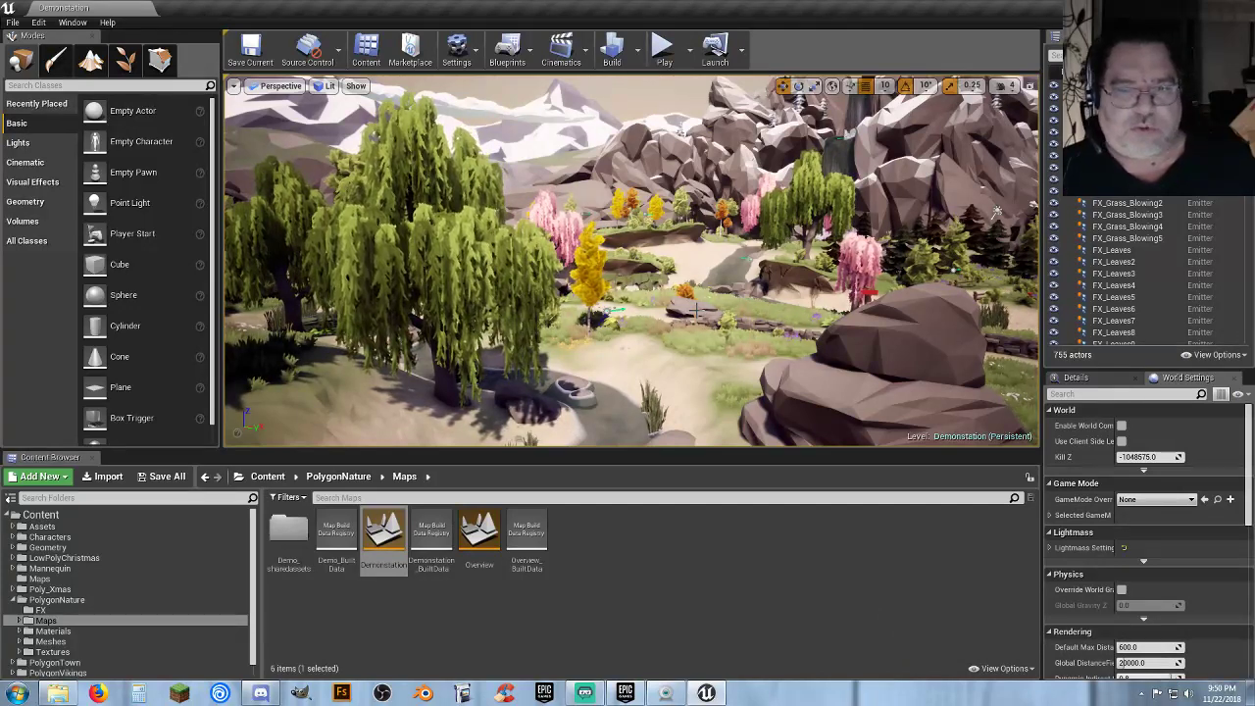
{"action": "right_click_drag", "start_coordinate": [674, 302], "coordinate": [671, 302]}
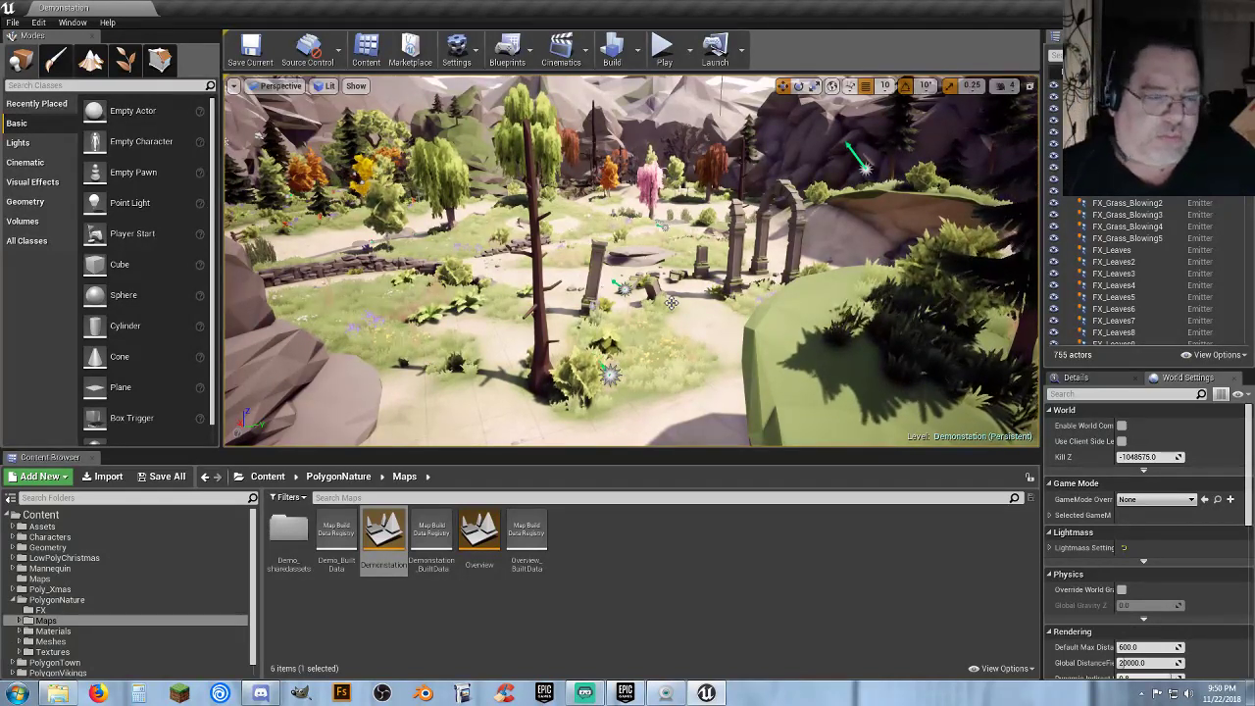
{"action": "right_click_drag", "start_coordinate": [666, 304], "coordinate": [670, 304]}
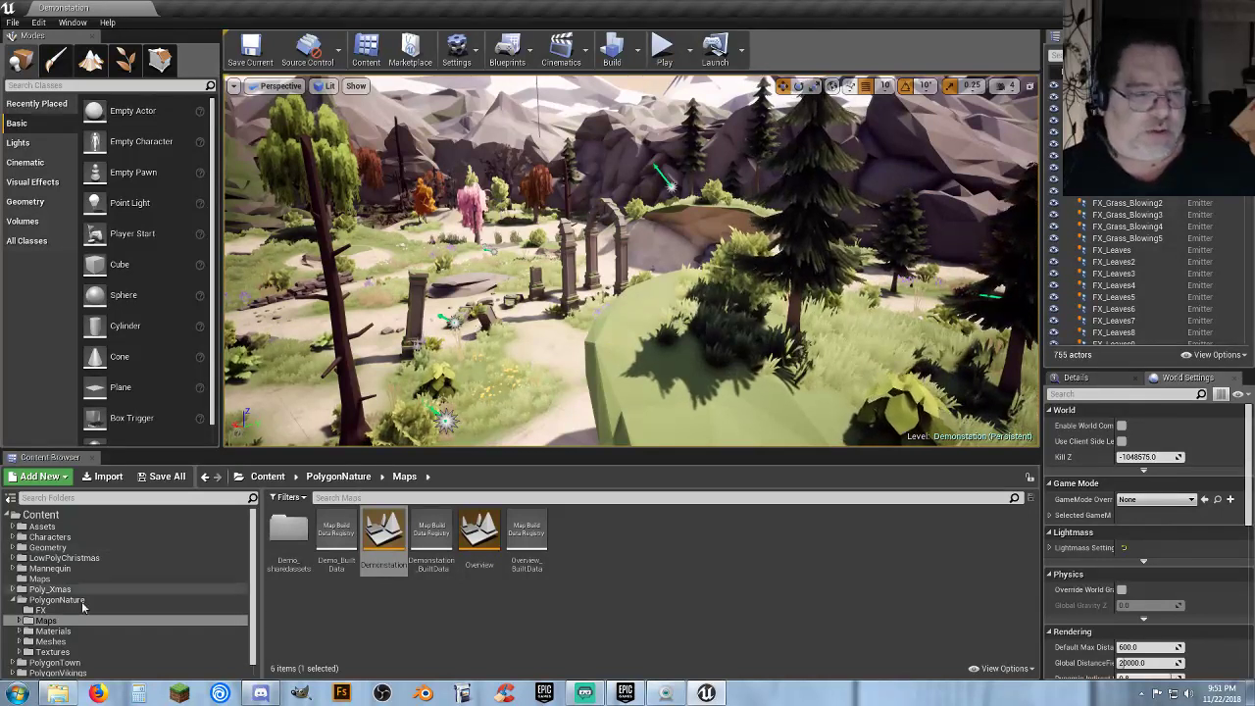
Open the TestMap level from the project's main Maps folder and view the snowman and Christmas trees.
{"action": "left_click", "coordinate": [40, 579]}
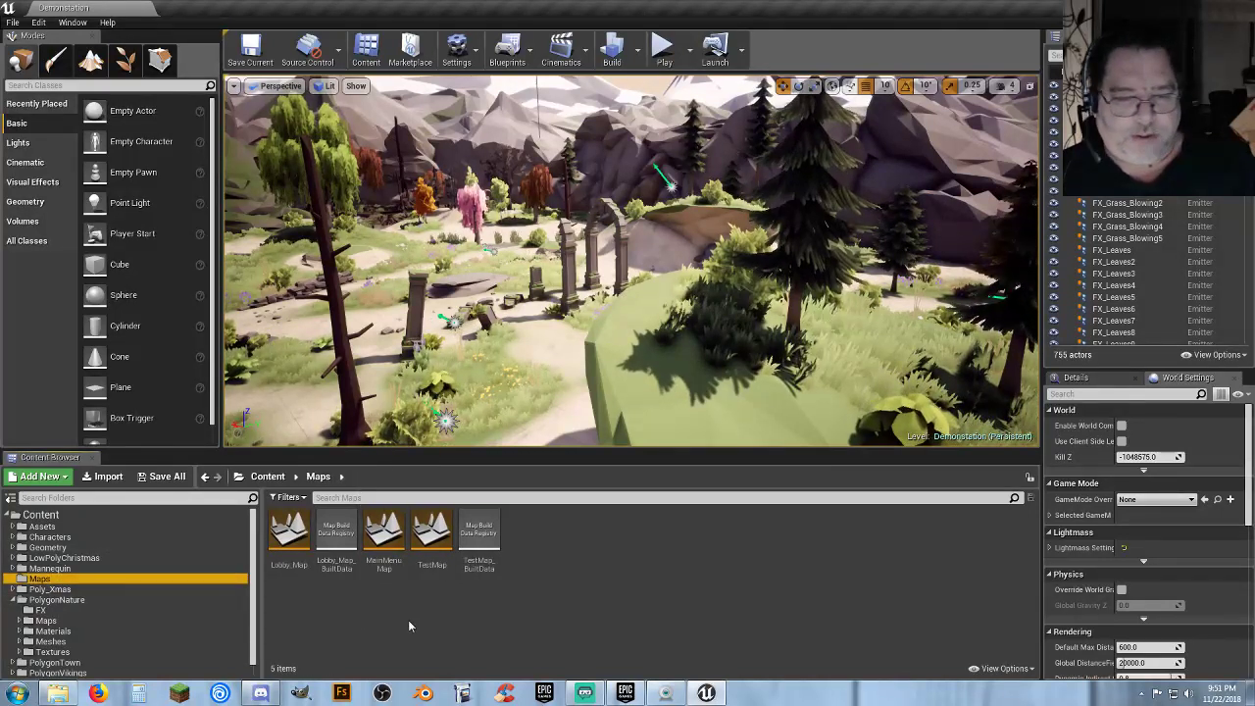
{"action": "double_click", "coordinate": [429, 562]}
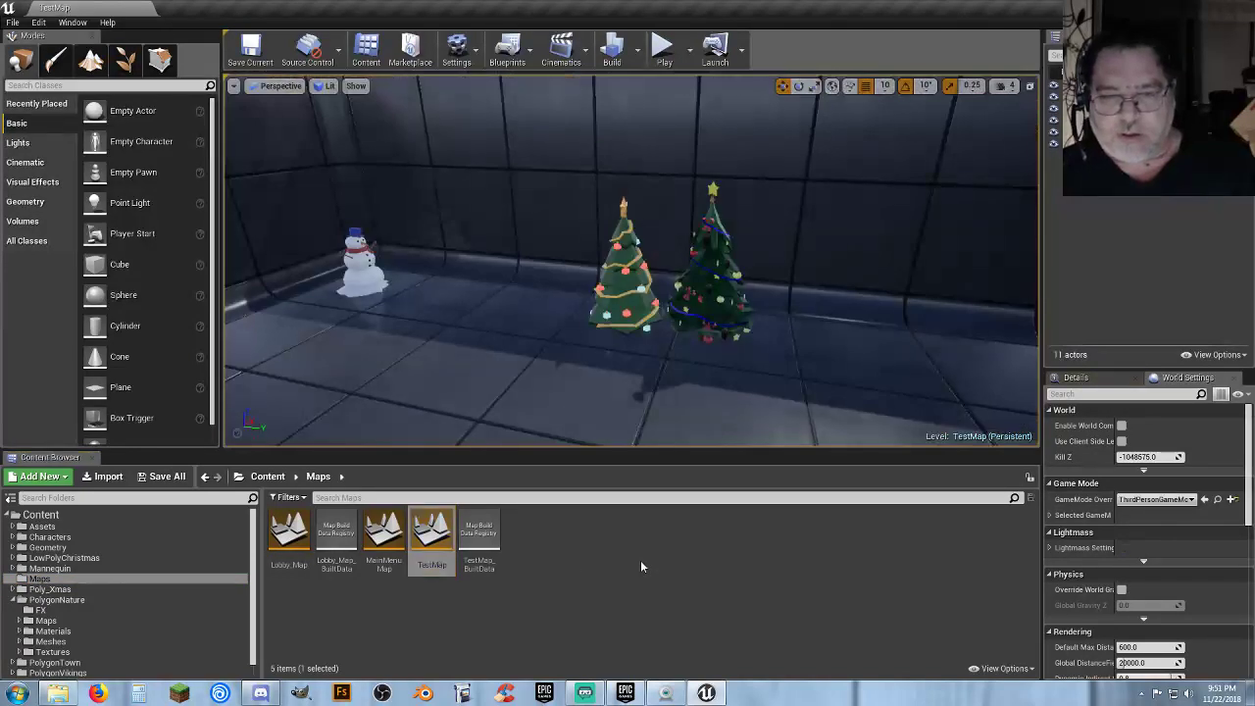
{"action": "mouse_move", "coordinate": [588, 372]}
{"action": "right_mouse_down"}
{"action": "mouse_move", "coordinate": [372, 373]}
{"action": "mouse_move", "coordinate": [608, 368]}
{"action": "mouse_move", "coordinate": [574, 383]}
{"action": "right_mouse_up"}
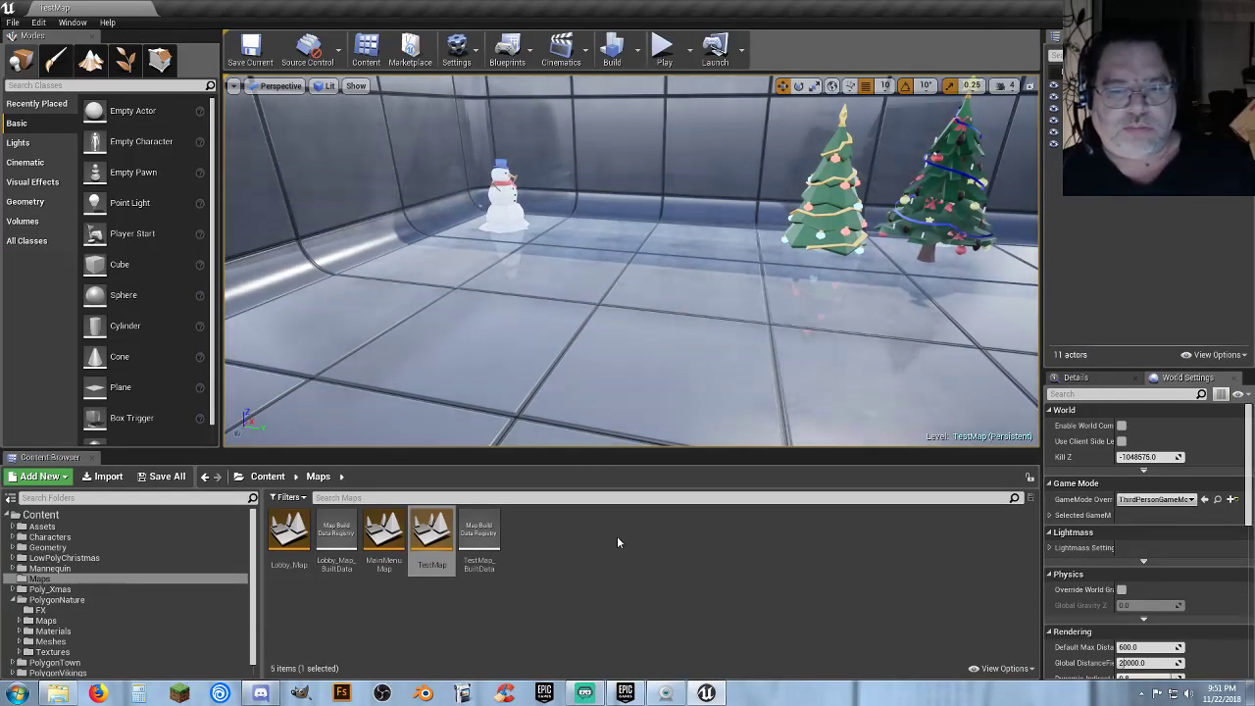
{"action": "left_click", "coordinate": [584, 572]}
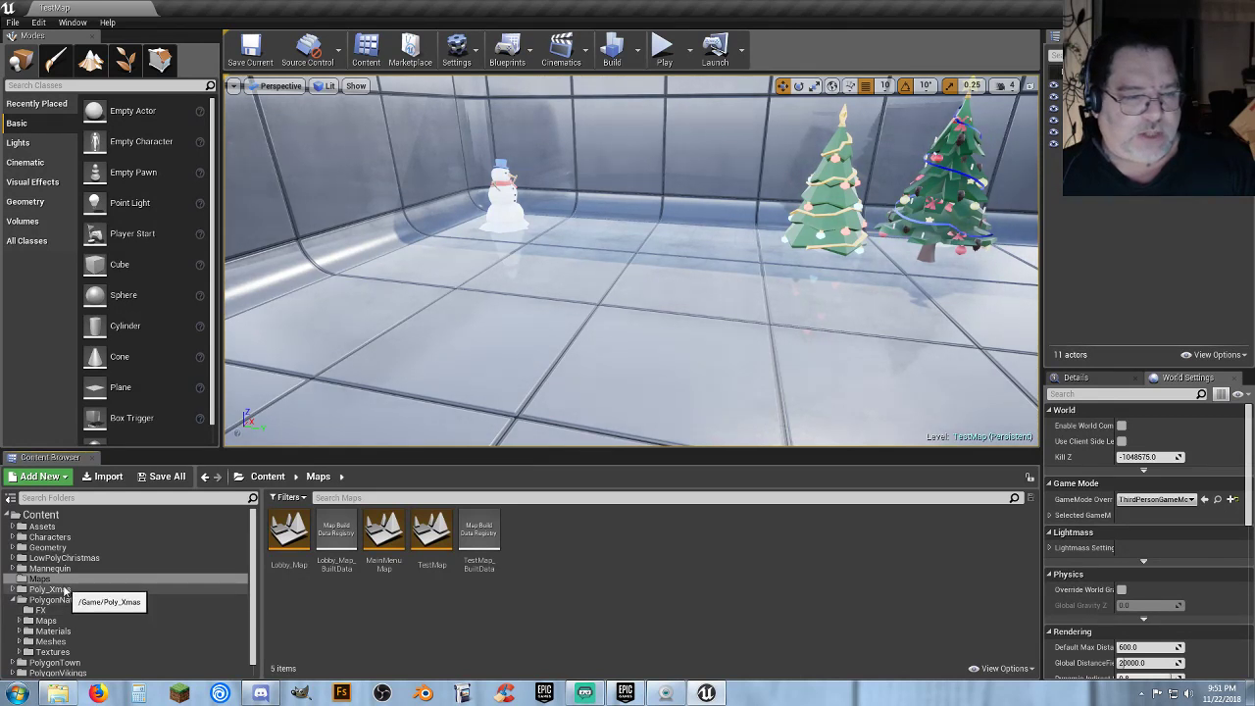
Collapse the PolygonNature folder, expand the Assets folder and open it.
{"action": "left_click", "coordinate": [12, 599]}
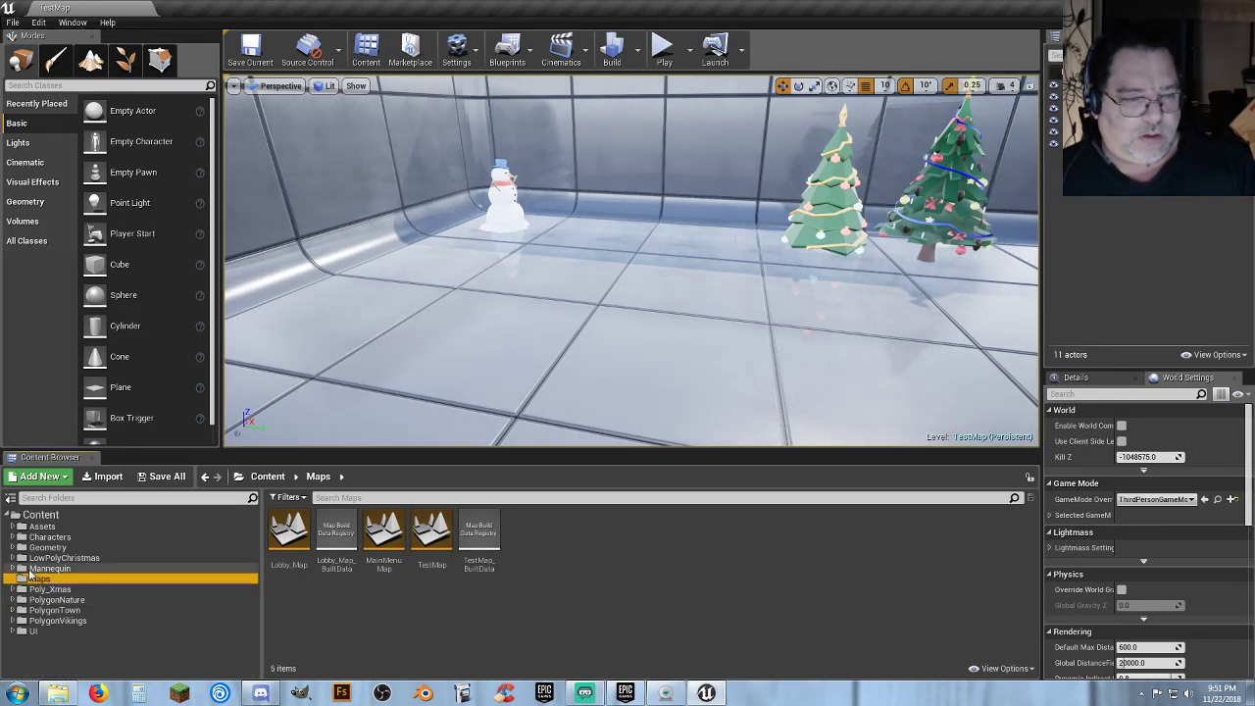
{"action": "left_click", "coordinate": [15, 529]}
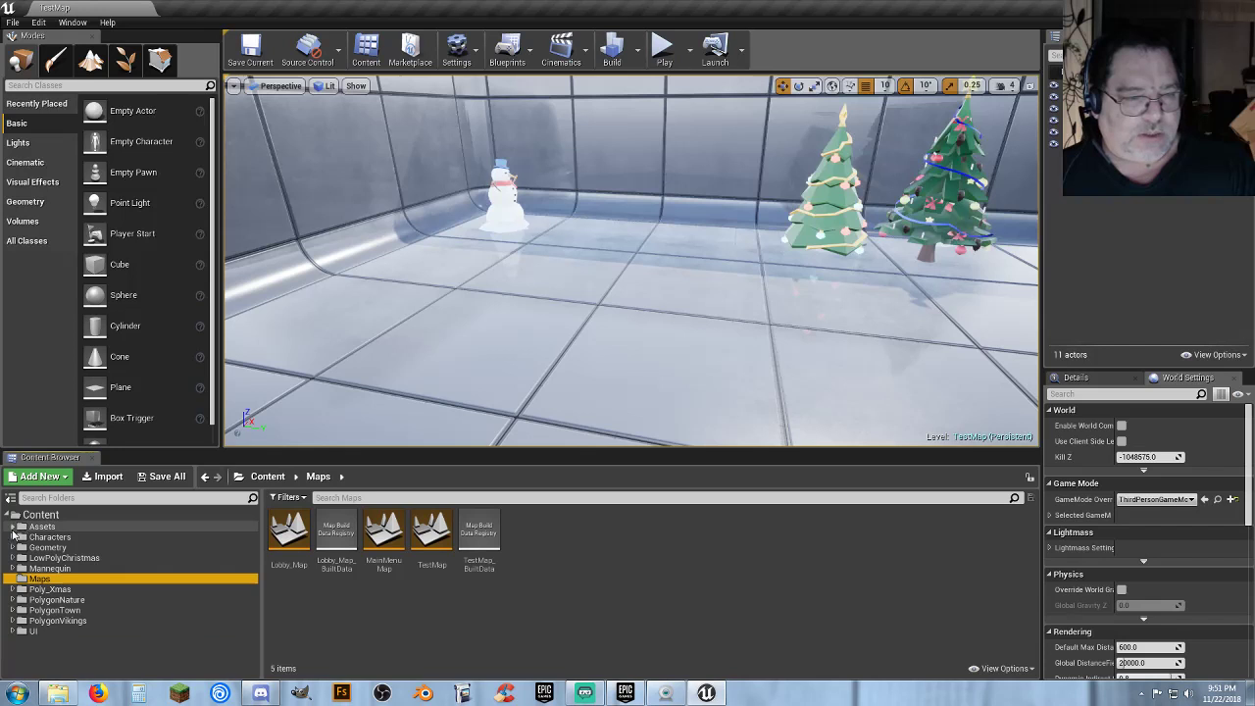
{"action": "left_click", "coordinate": [16, 529]}
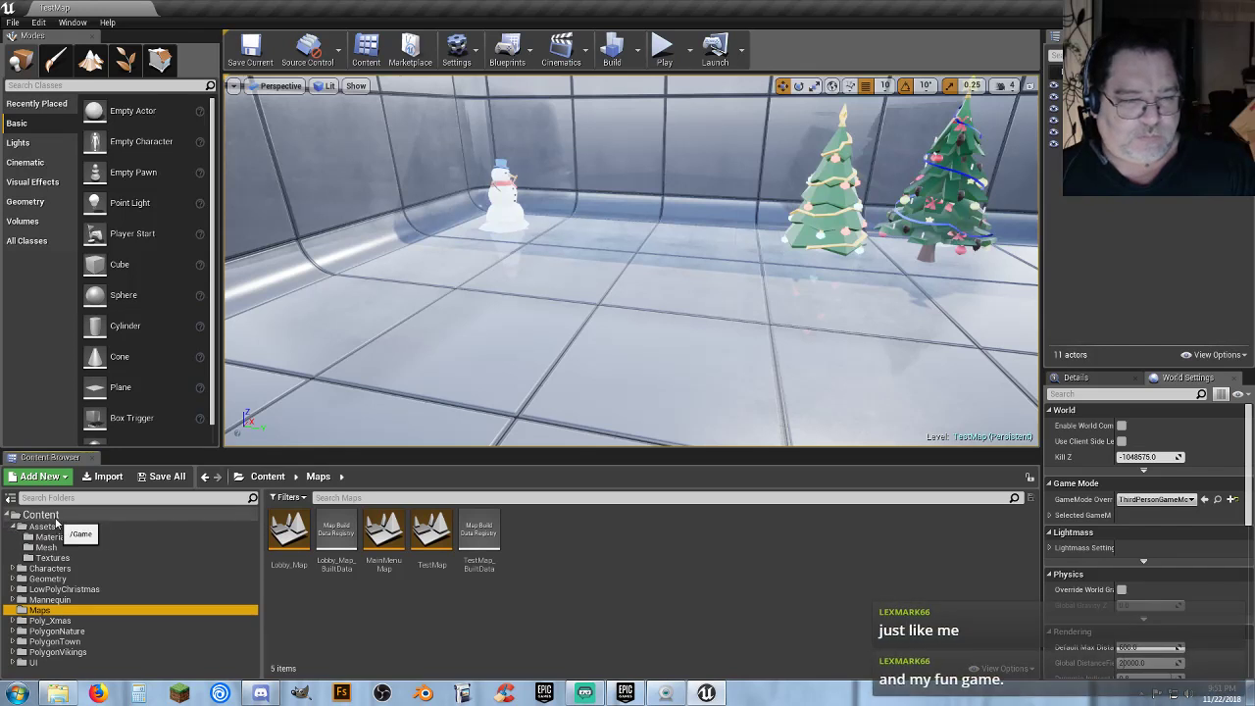
{"action": "left_click", "coordinate": [44, 515]}
{"action": "right_click", "coordinate": [846, 556]}
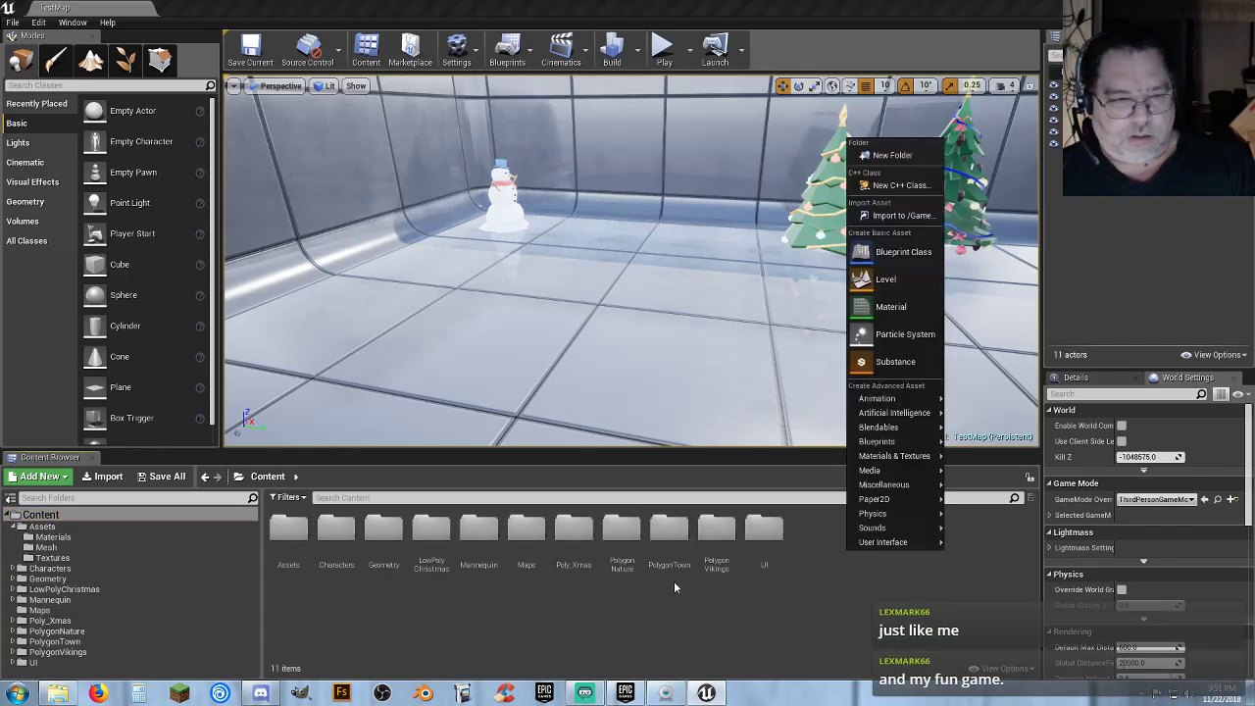
{"action": "left_click", "coordinate": [162, 528]}
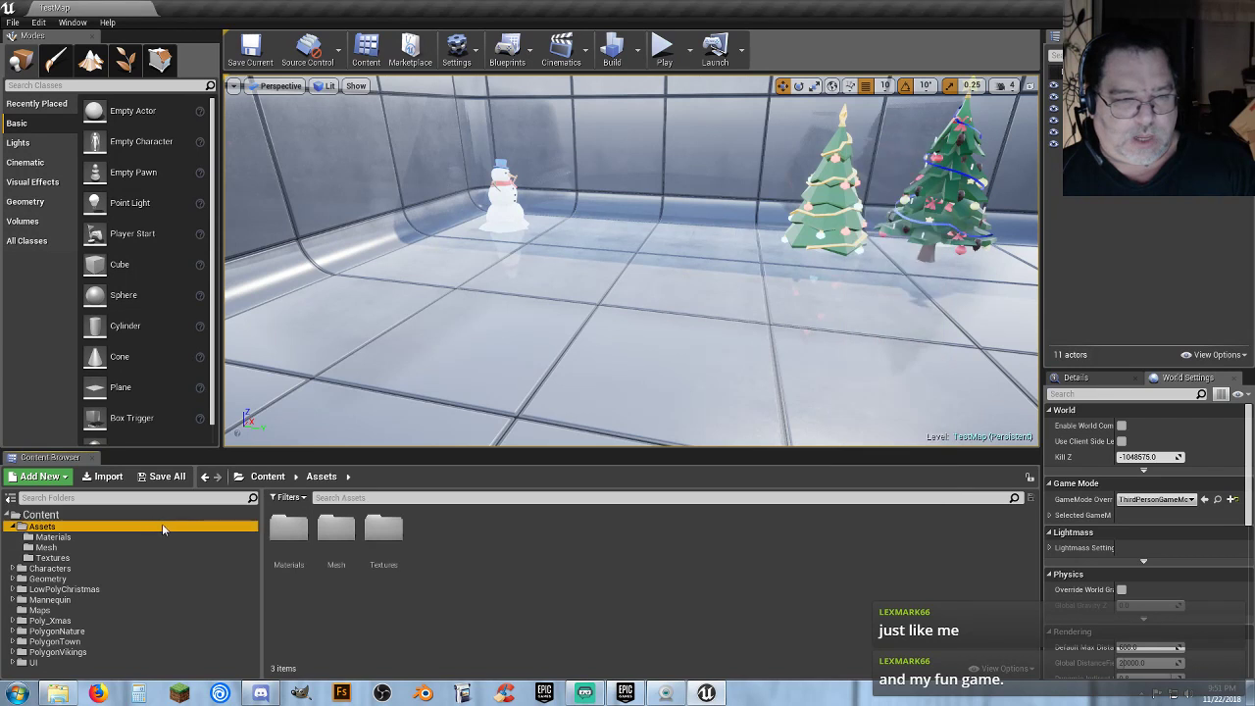
Create a folder named Weapons inside Assets and open it.
{"action": "right_click", "coordinate": [486, 524]}
{"action": "left_click", "coordinate": [580, 130]}
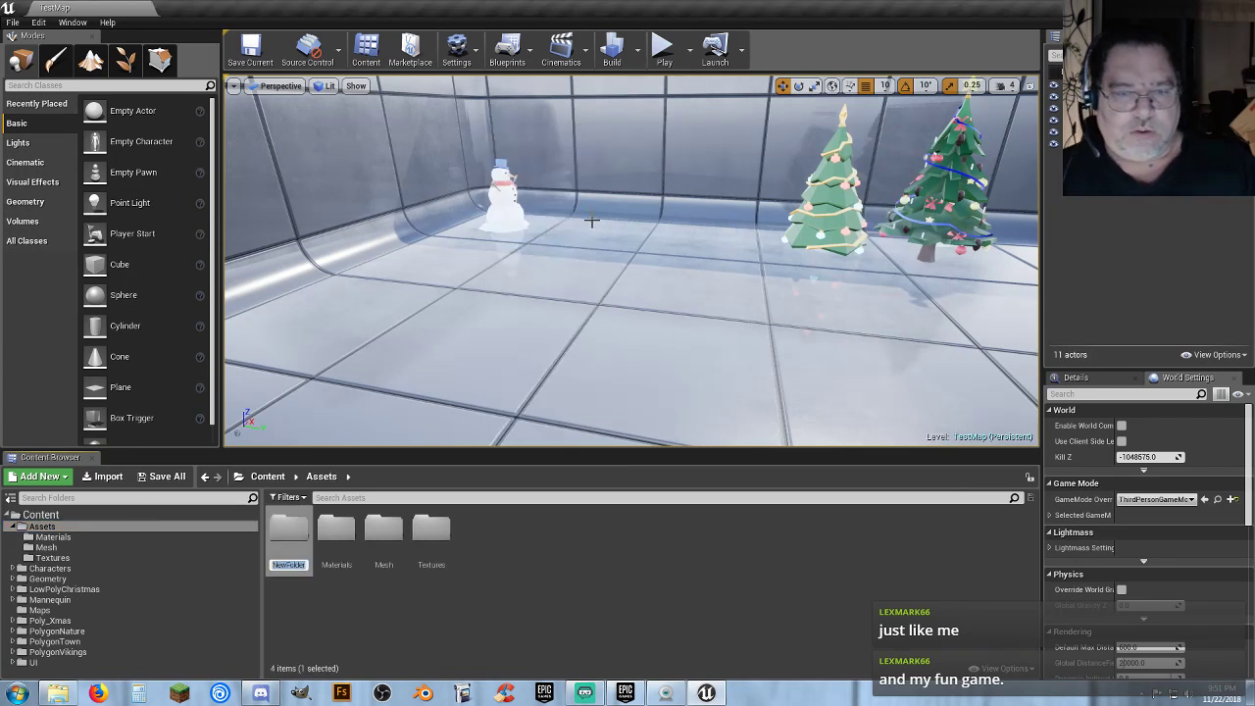
{"action": "type", "text": "Weapons"}
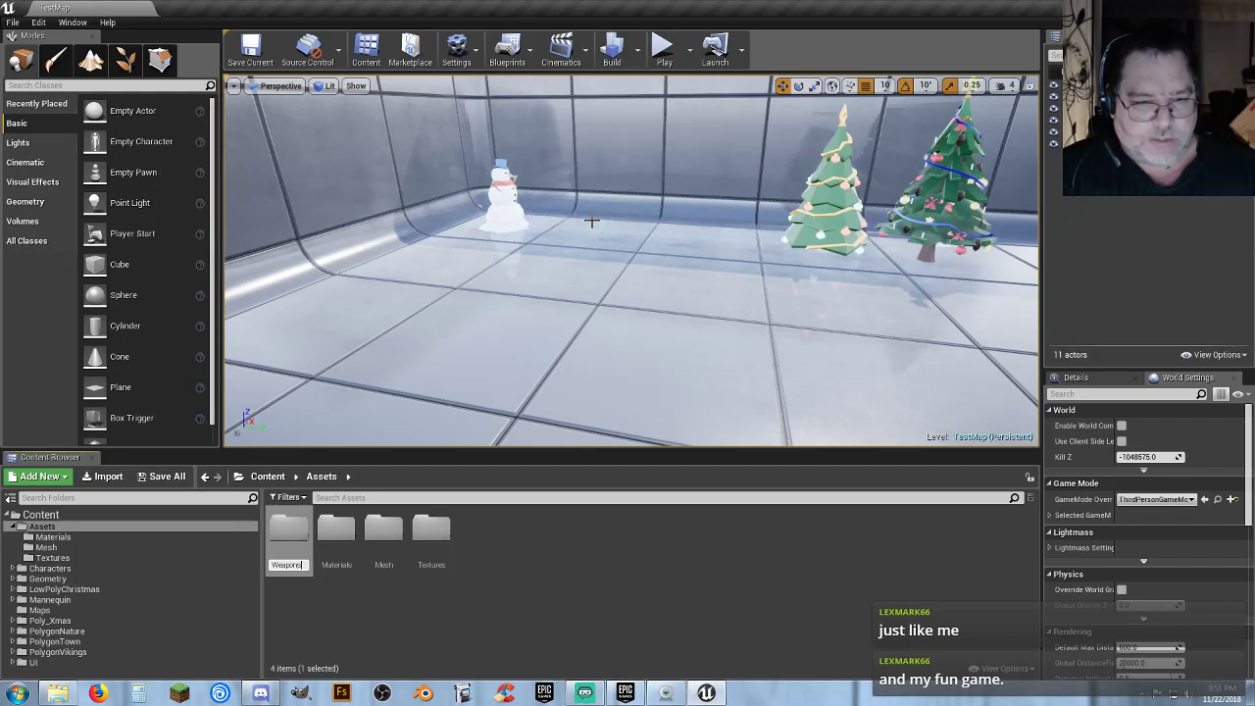
{"action": "key", "text": "Return"}
{"action": "key", "text": "Return"}
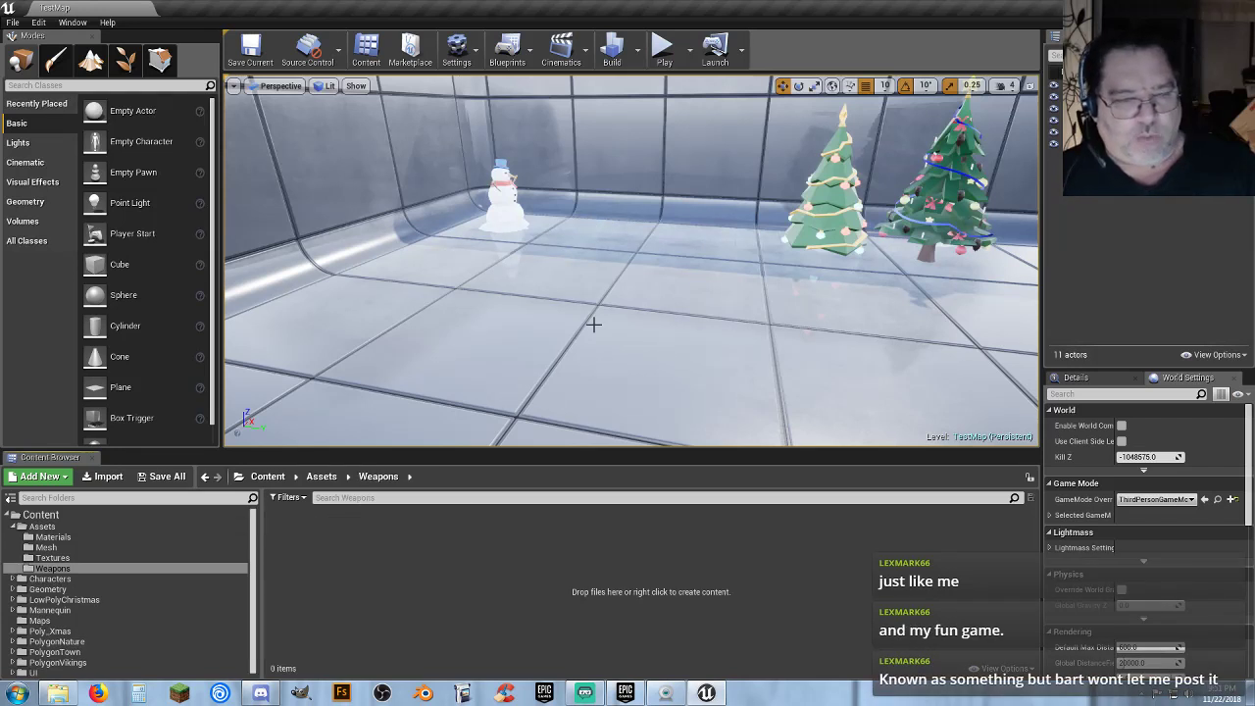
Create a folder named Projectiles inside the Weapons folder and open it.
{"action": "right_click", "coordinate": [326, 529]}
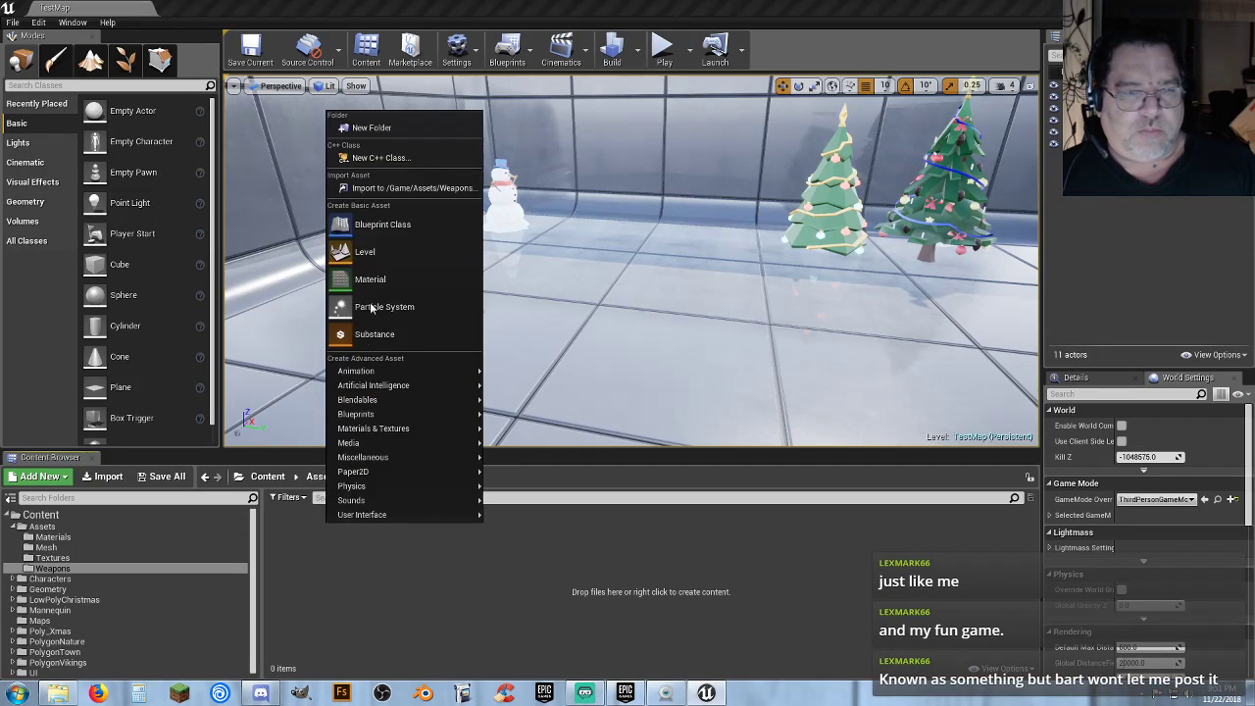
{"action": "left_click", "coordinate": [412, 128]}
{"action": "type", "text": "Pro"}
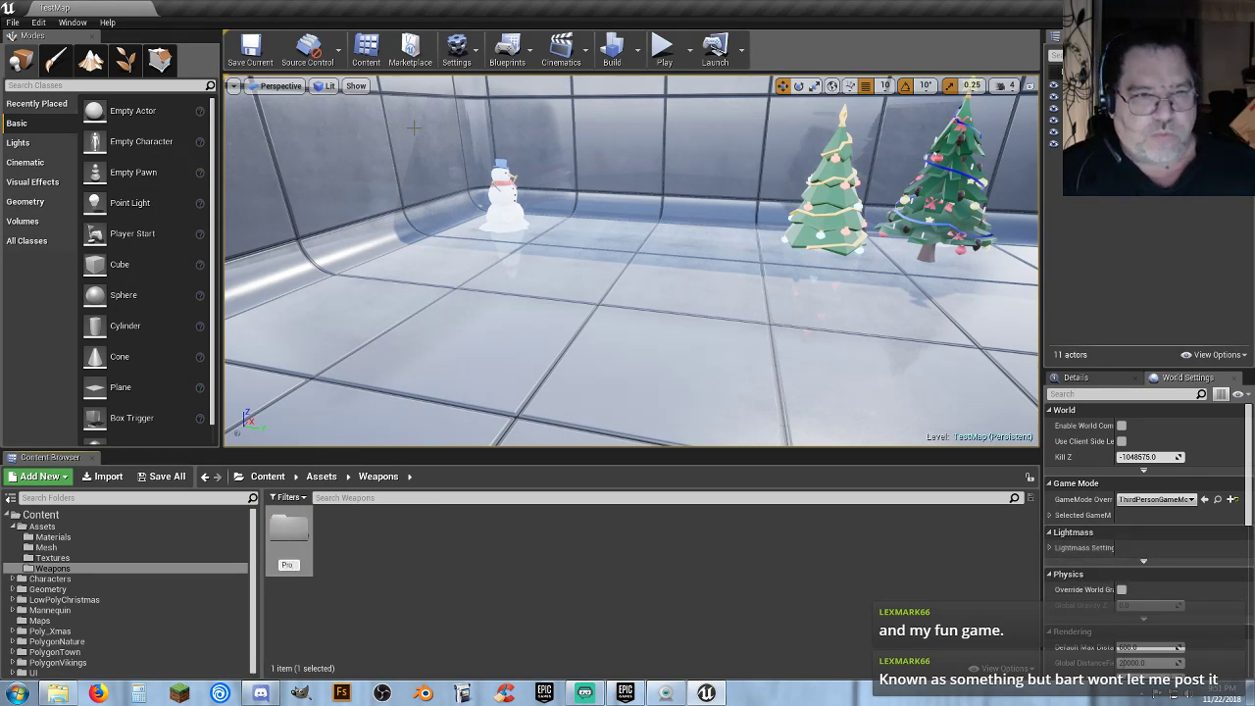
{"action": "type", "text": "jectiles"}
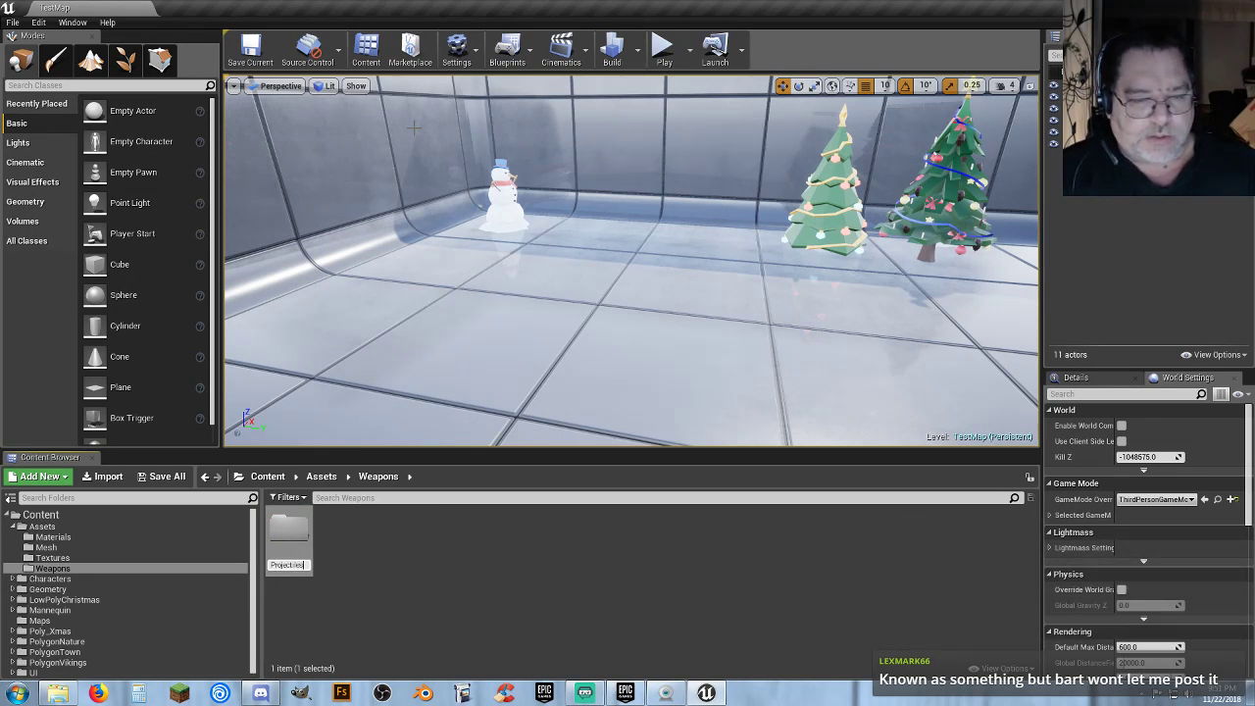
{"action": "key", "text": "Return"}
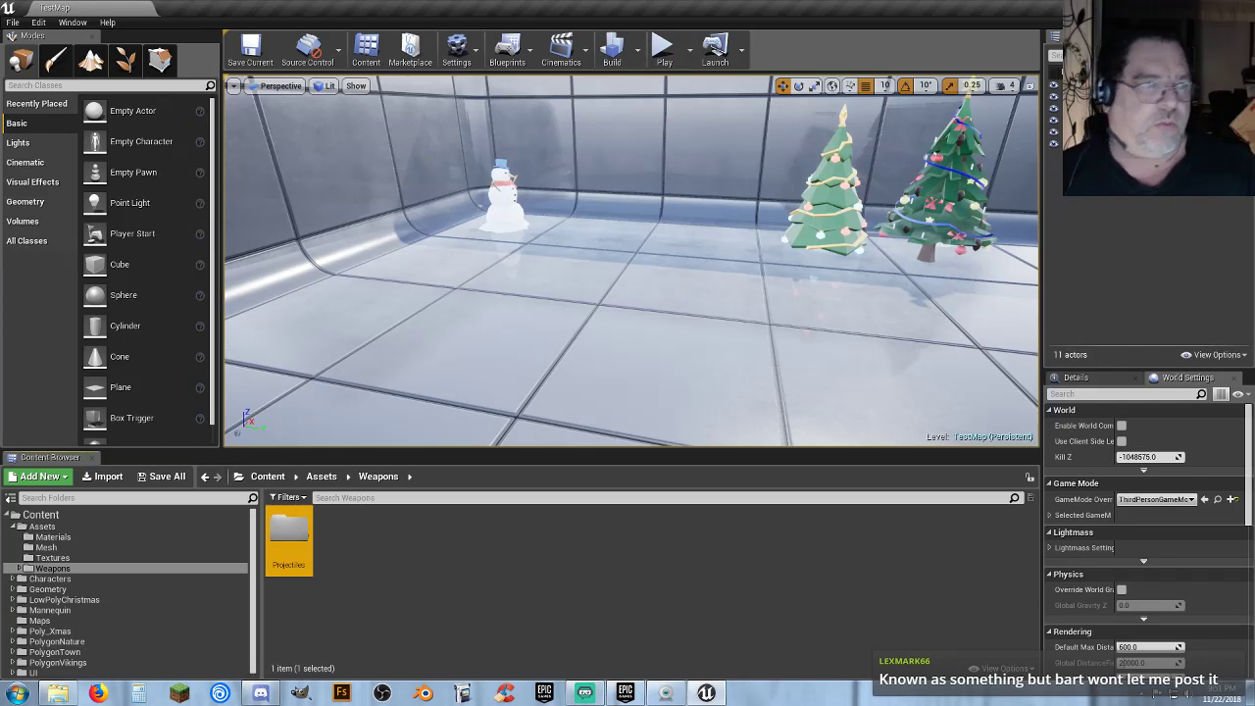
{"action": "left_click", "coordinate": [334, 539]}
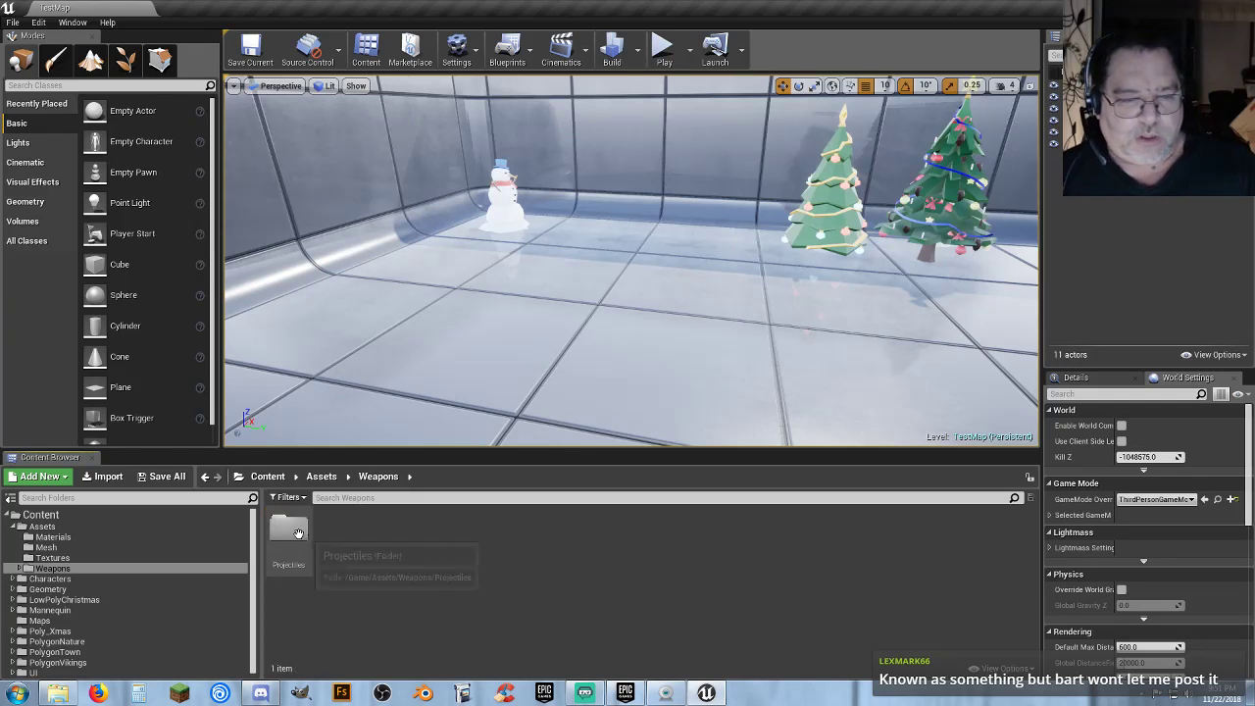
{"action": "double_click", "coordinate": [298, 532]}
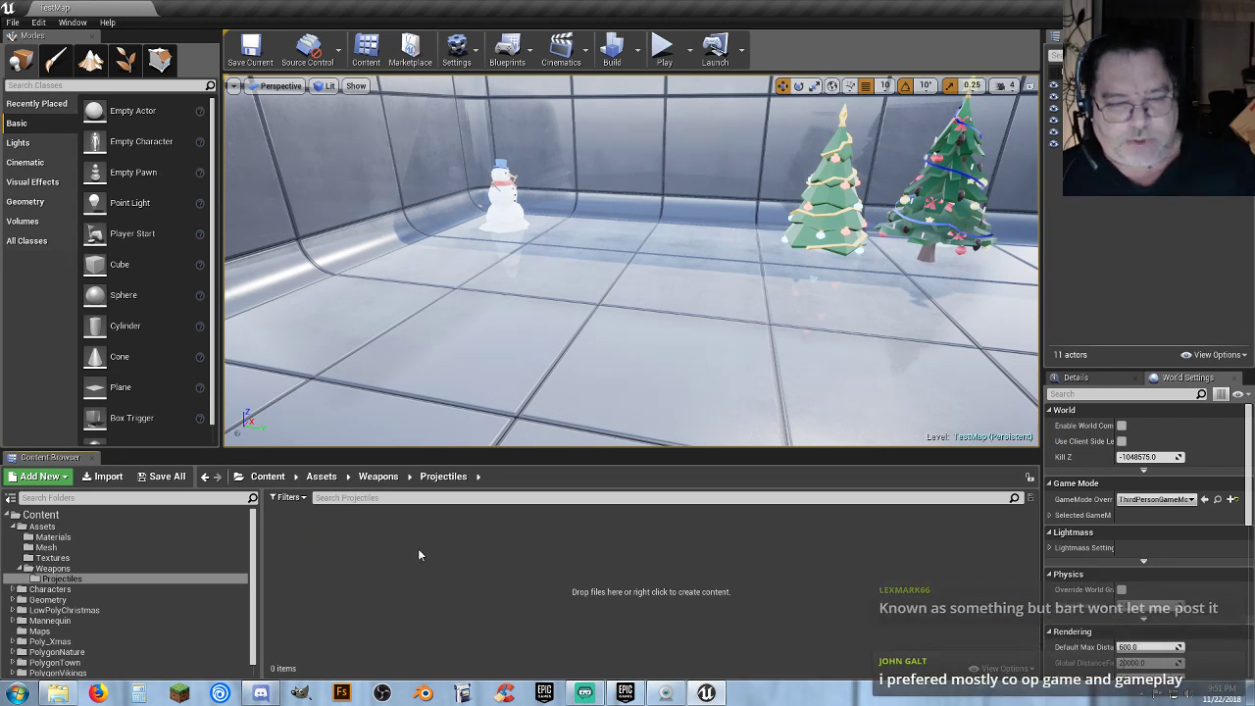
Create a Blueprint Class with Actor as its parent in the Projectiles folder and name it Snowball.
{"action": "right_click", "coordinate": [359, 541]}
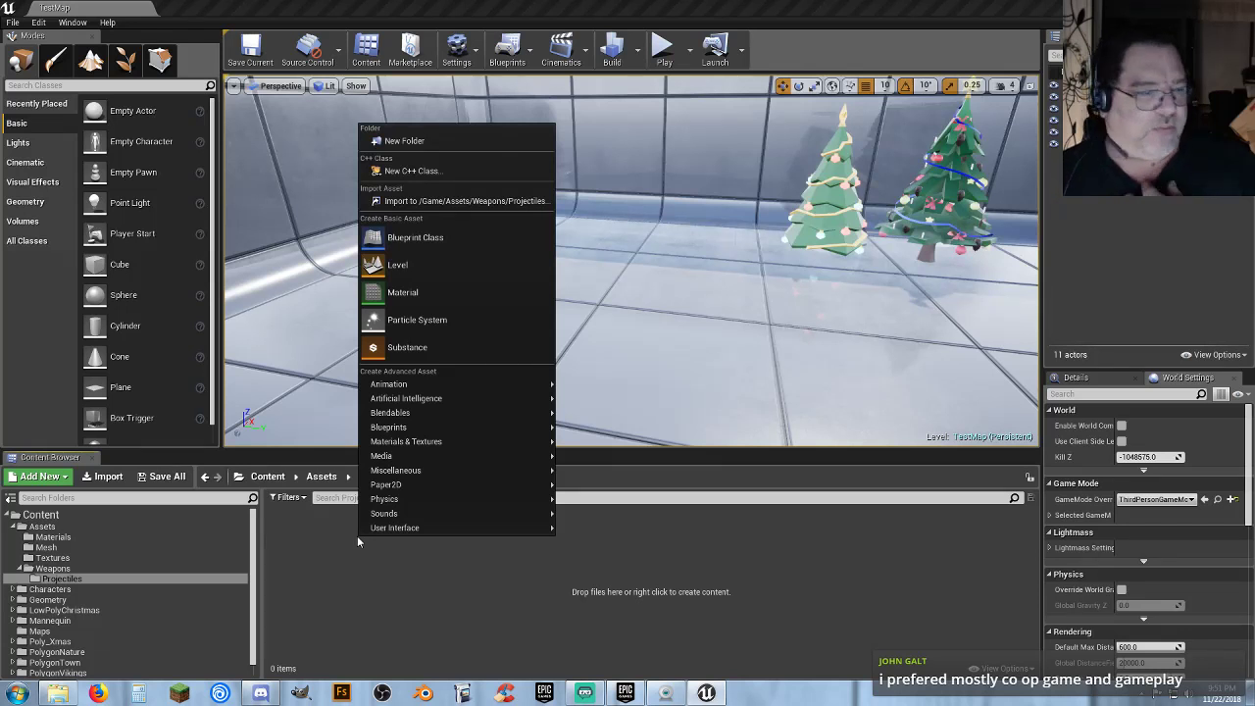
{"action": "left_click", "coordinate": [428, 239]}
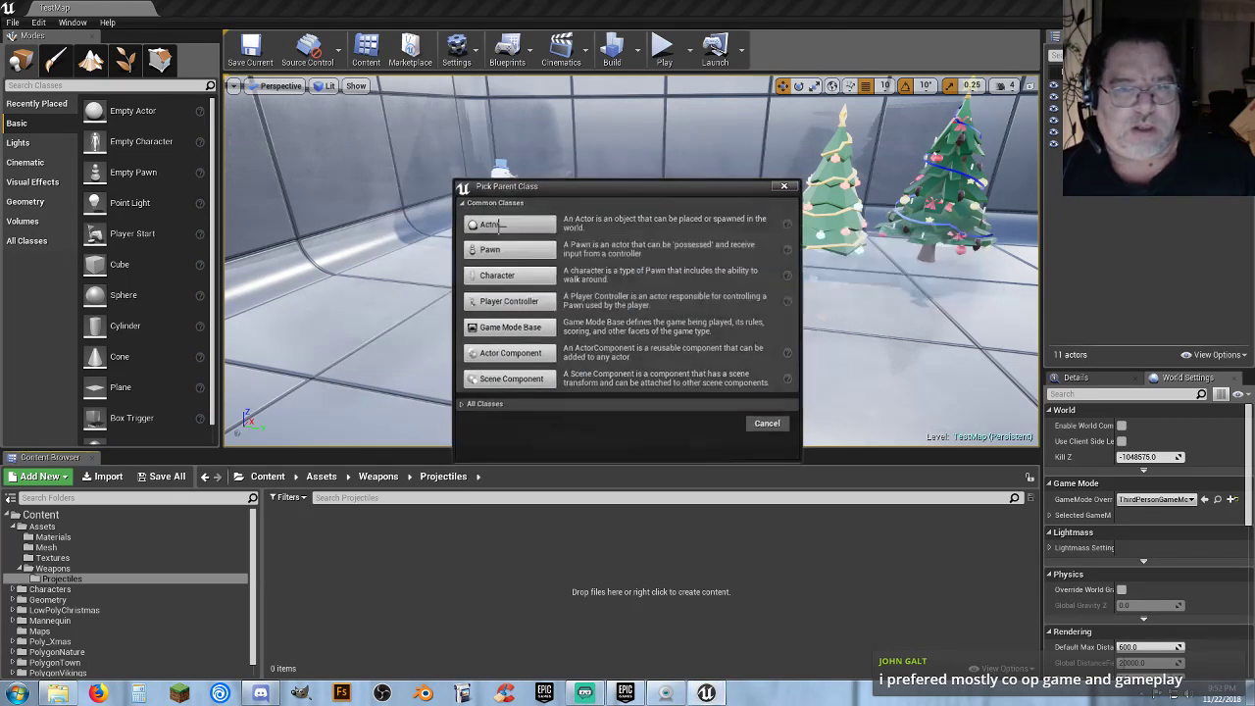
{"action": "left_click", "coordinate": [495, 225]}
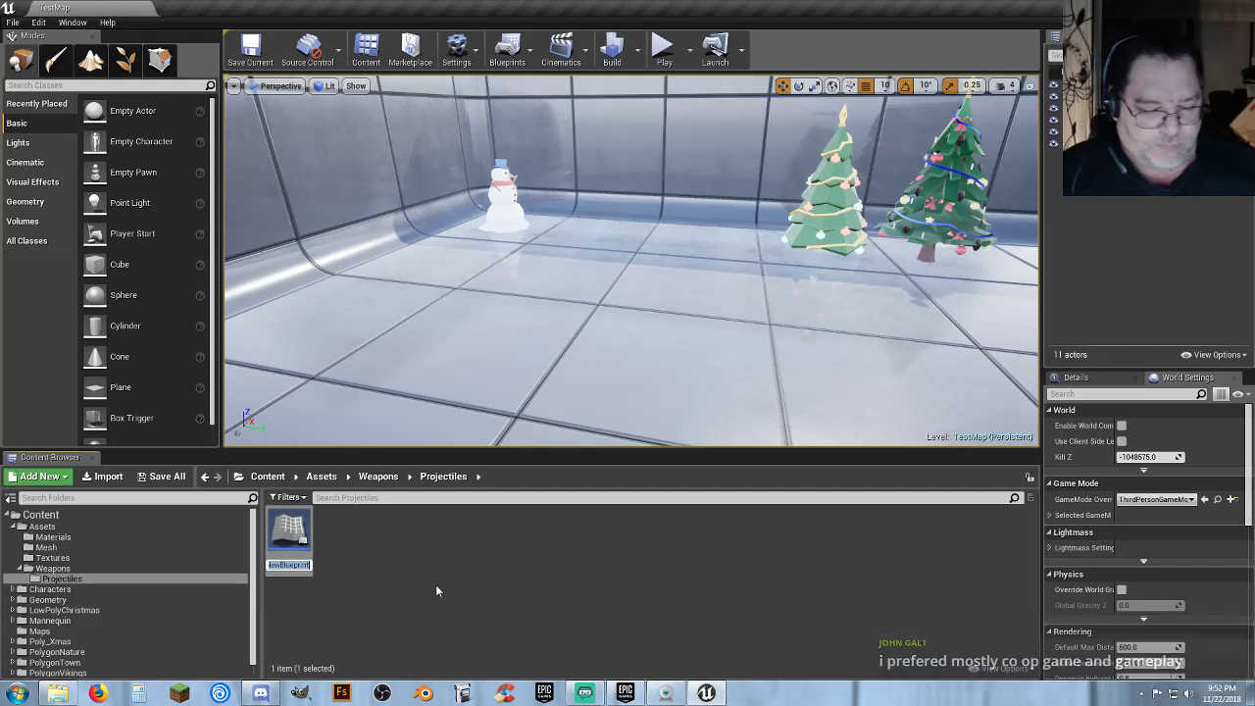
{"action": "type", "text": "Snowball"}
{"action": "key", "text": "Return"}
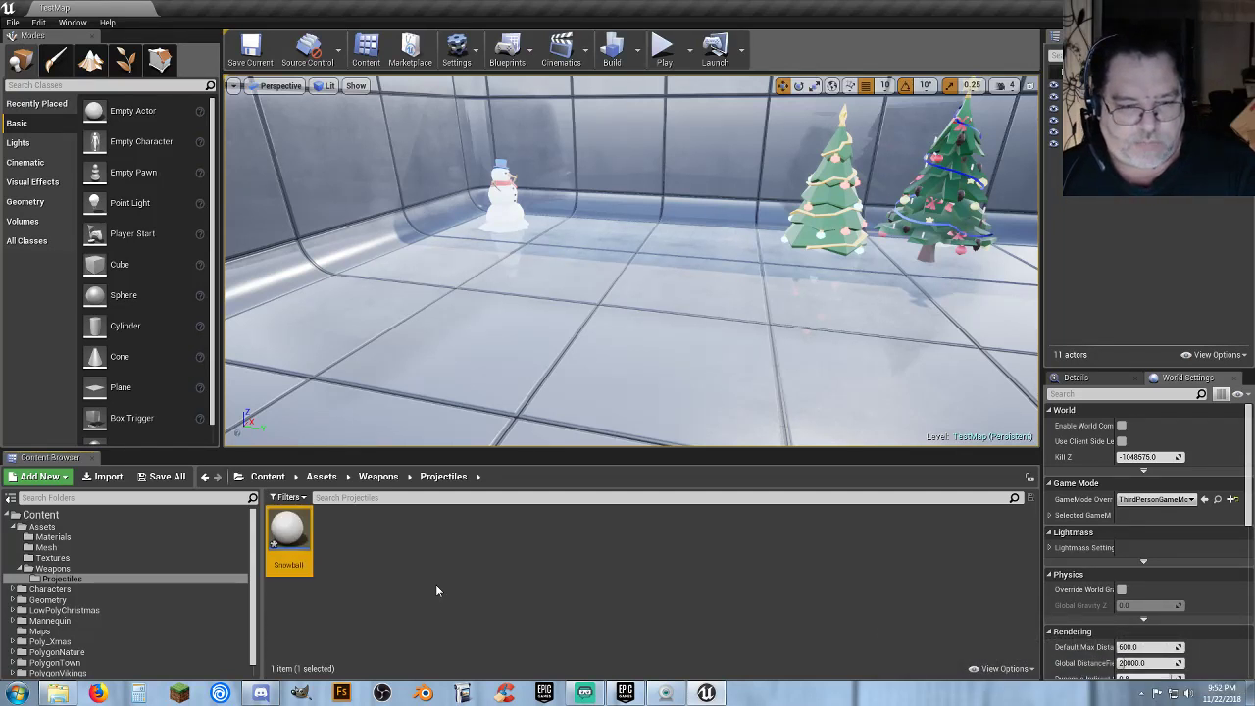
Rename the Snowball blueprint as BP_Snowball.
{"action": "key", "text": "F2"}
{"action": "key", "text": "Return"}
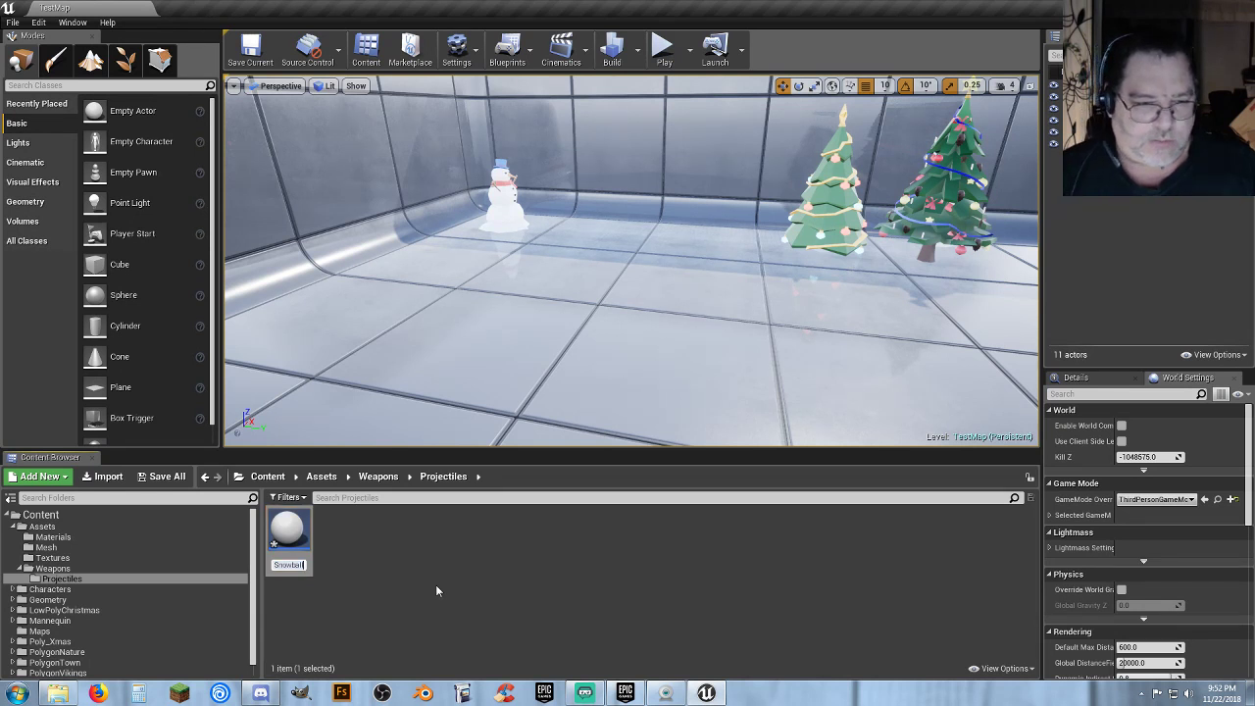
{"action": "key", "text": "F2"}
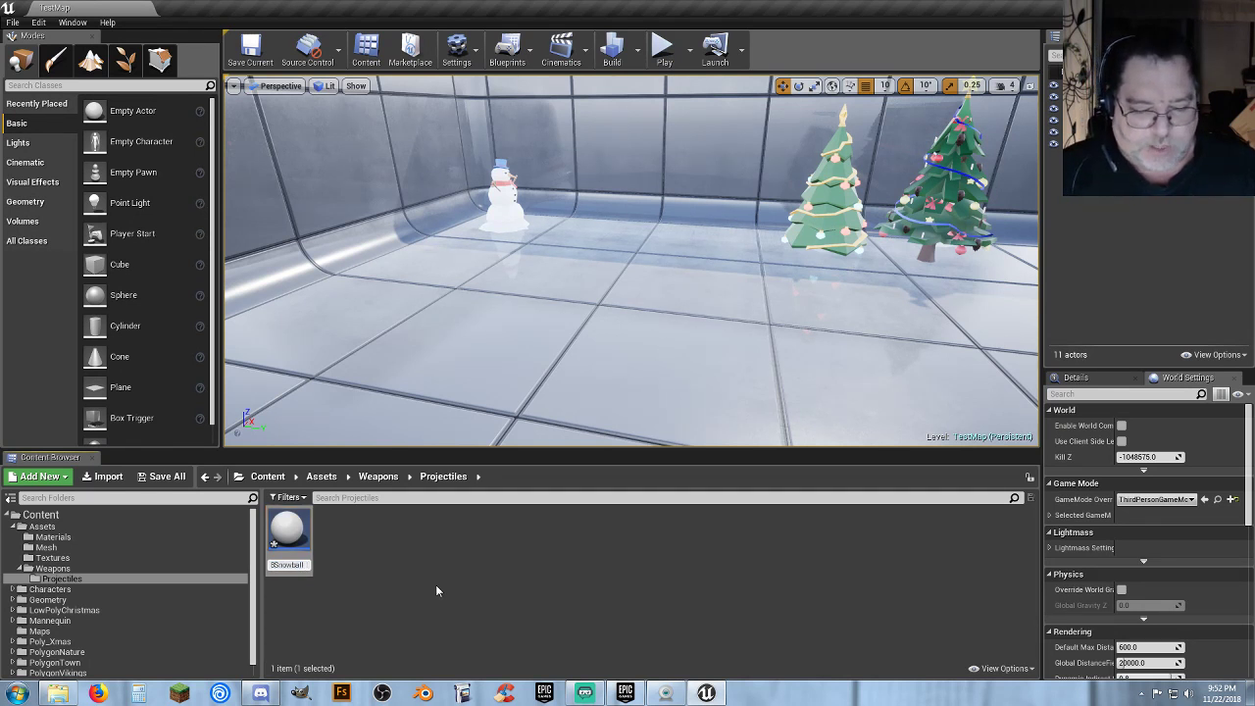
{"action": "key", "text": "Home"}
{"action": "type", "text": "BP_"}
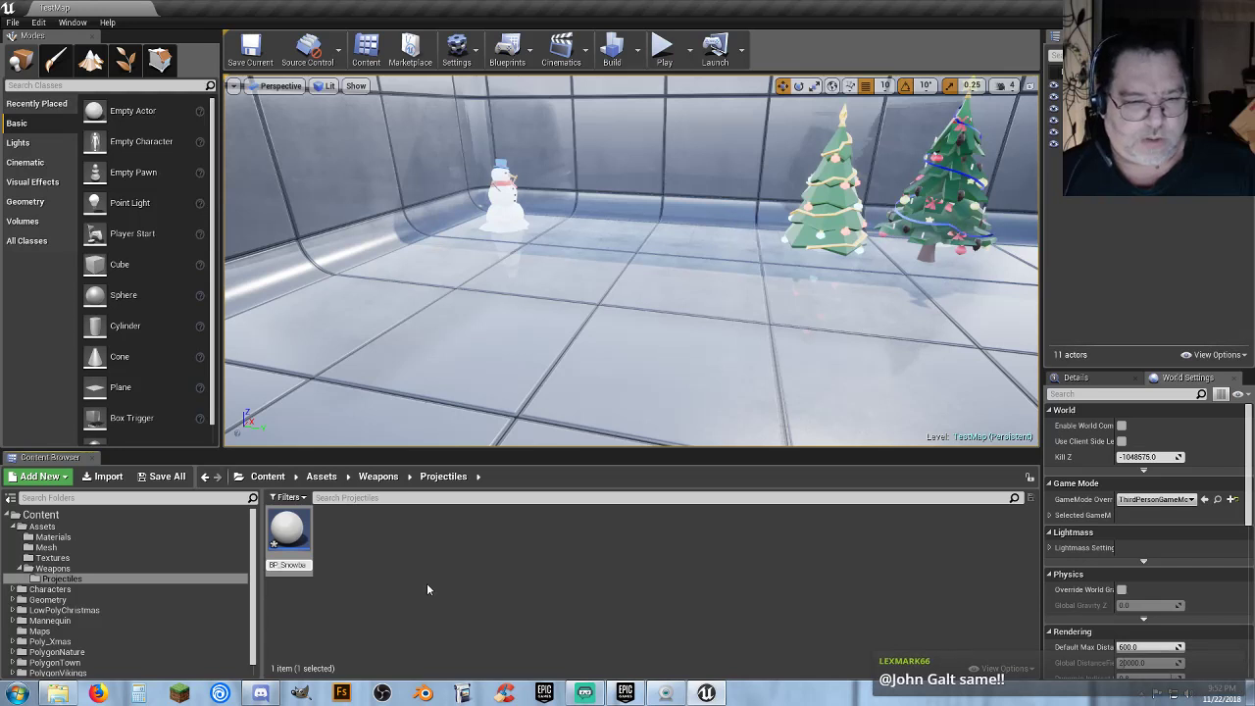
{"action": "key", "text": "Return"}
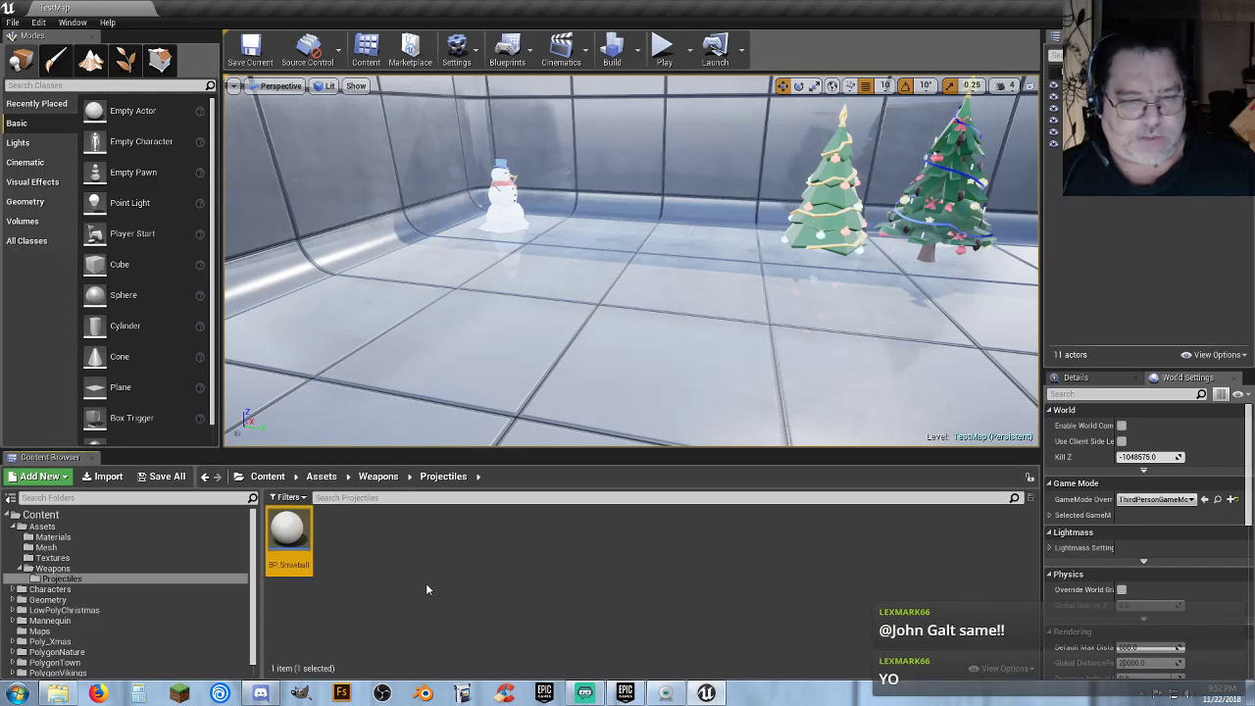
Open the BP_Snowball blueprint for editing and add a Sphere component to it.
{"action": "double_click", "coordinate": [288, 534]}
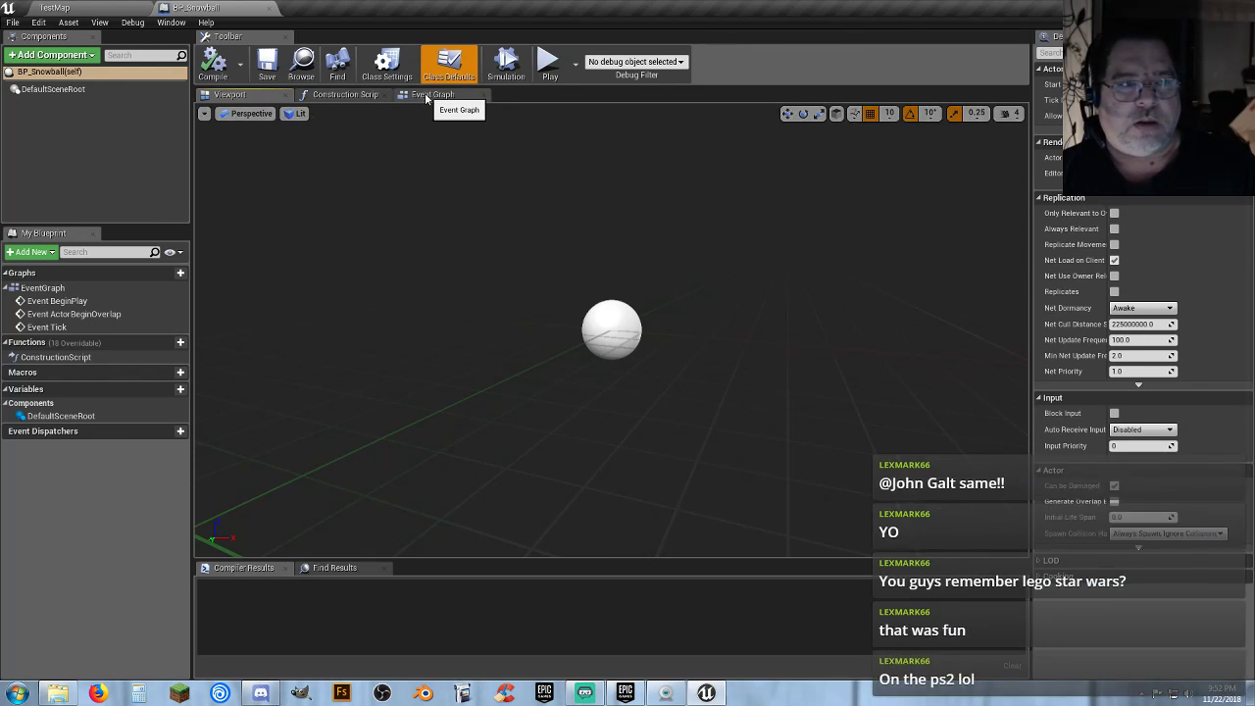
{"action": "left_click", "coordinate": [61, 137]}
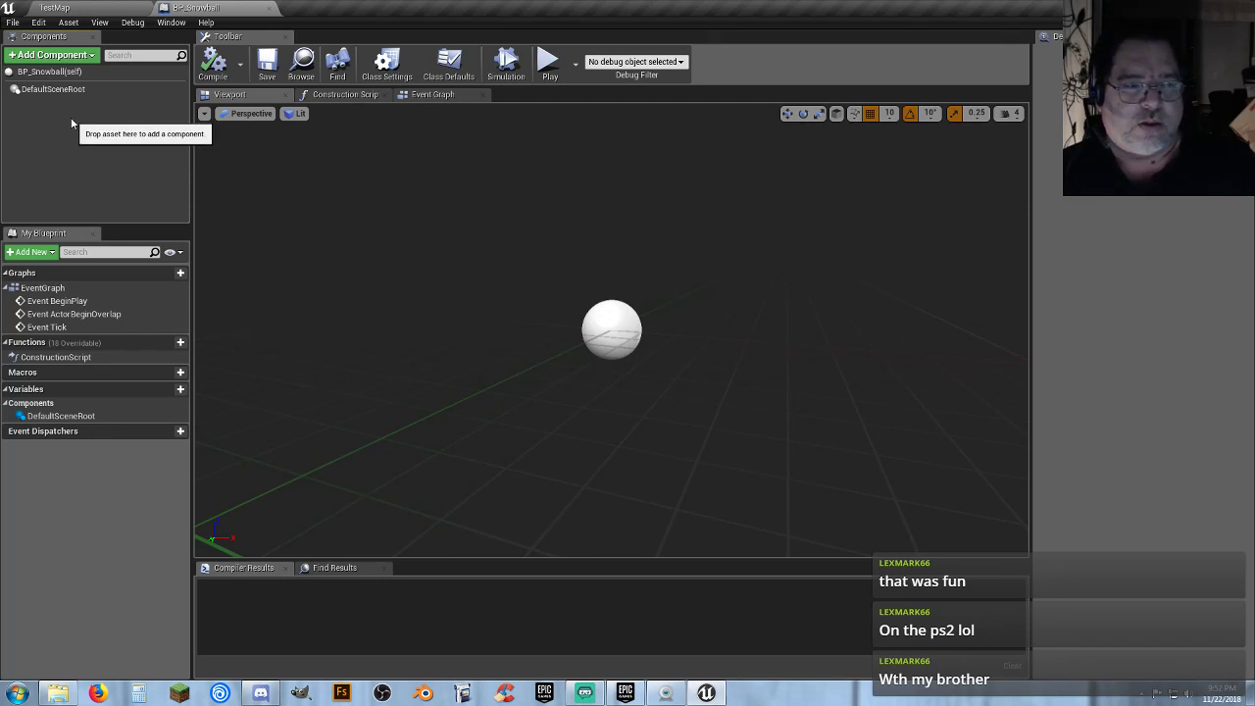
{"action": "left_click", "coordinate": [53, 55]}
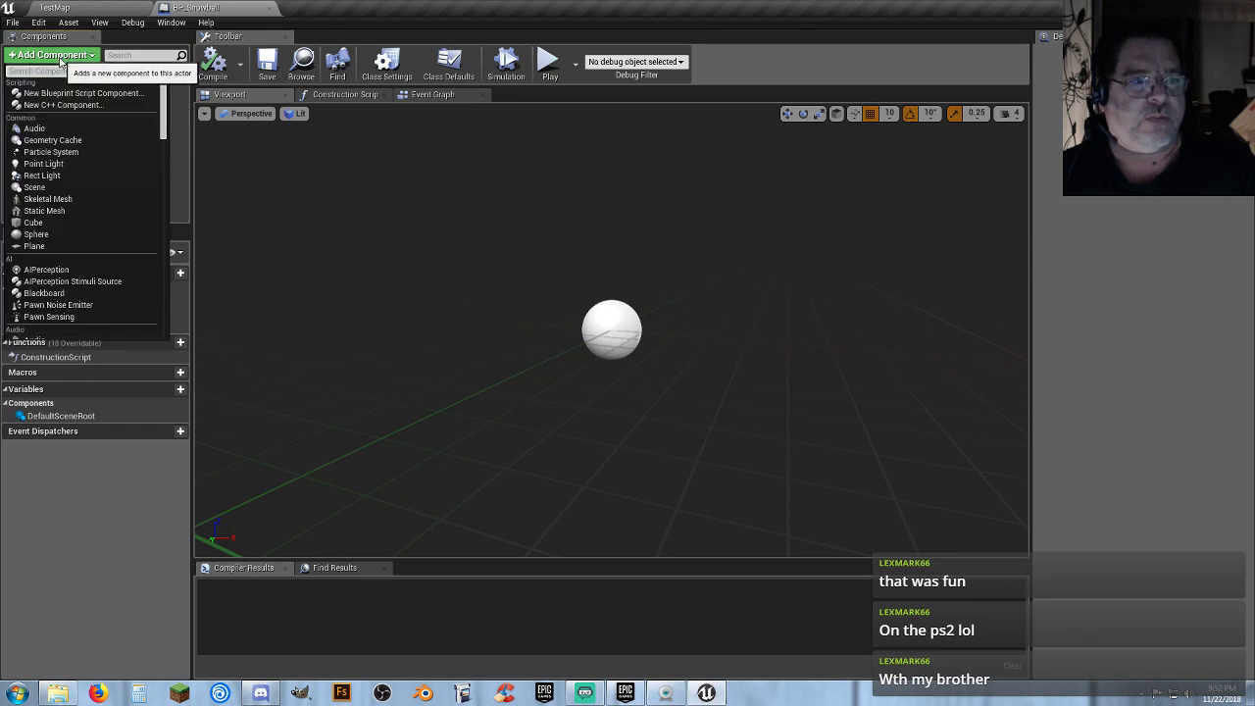
{"action": "left_click", "coordinate": [56, 234]}
{"action": "left_click", "coordinate": [72, 153]}
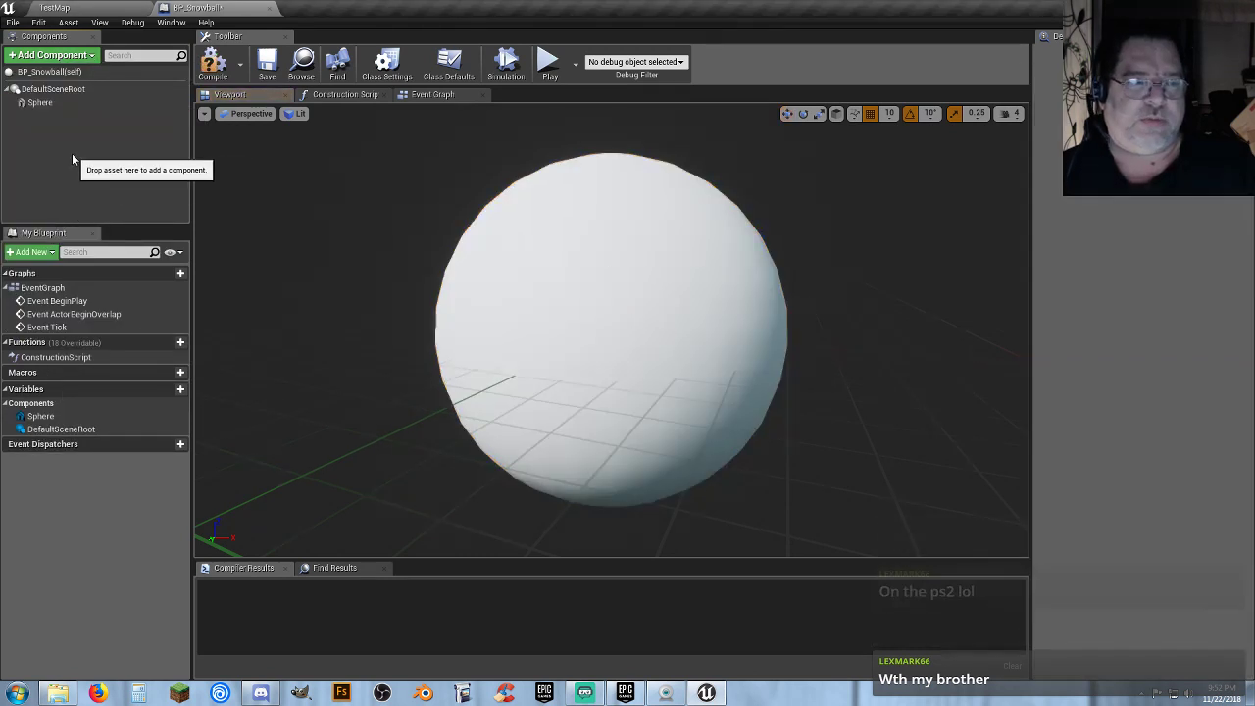
Rename the Sphere component as Snowball.
{"action": "left_click", "coordinate": [57, 104]}
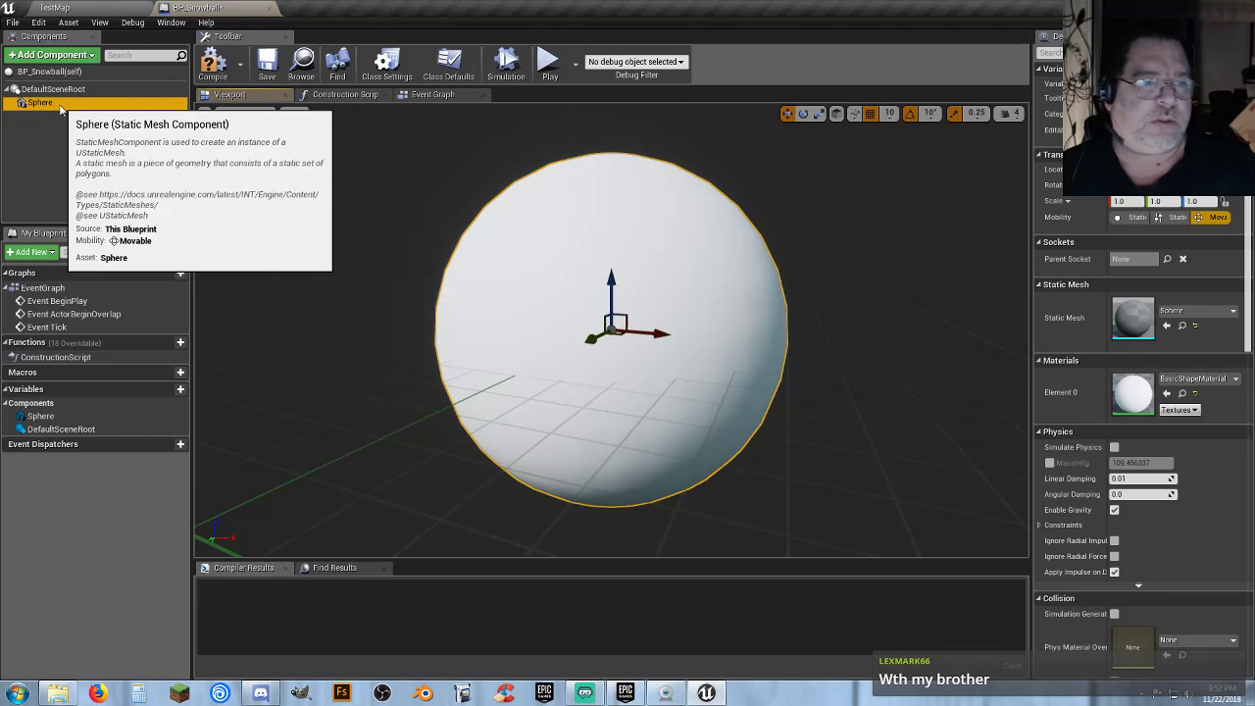
{"action": "left_click", "coordinate": [55, 104]}
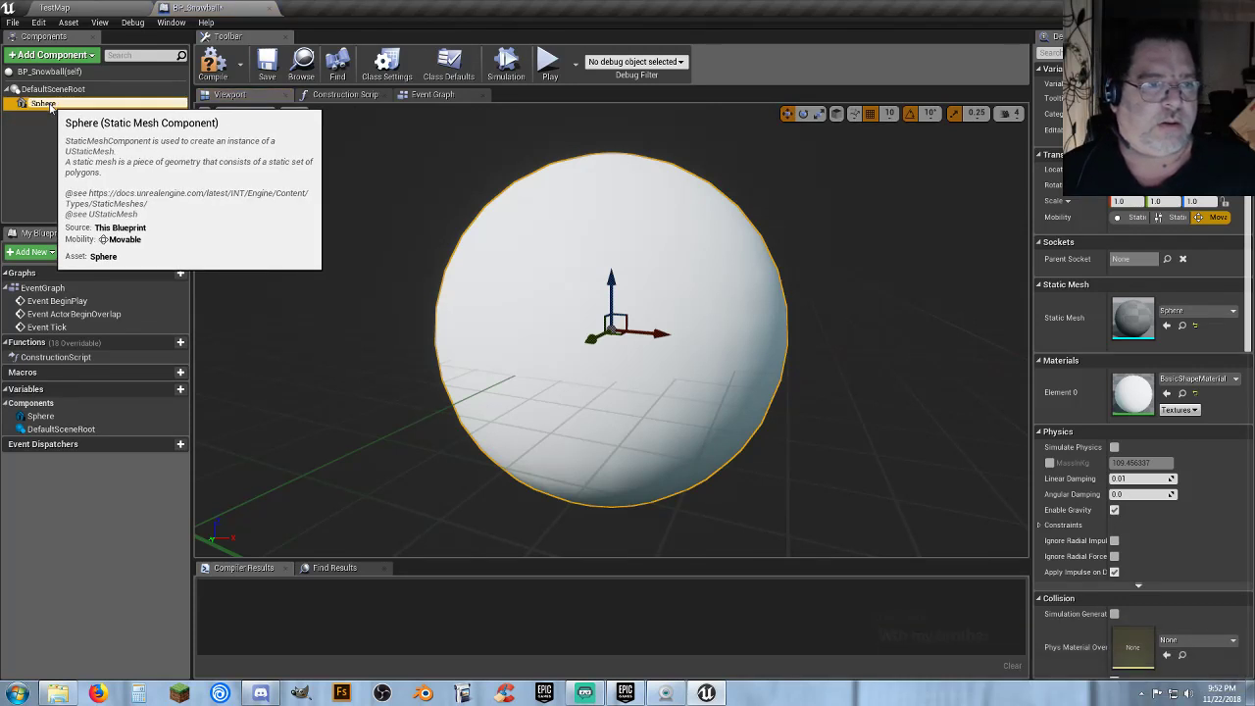
{"action": "type", "text": "Snow"}
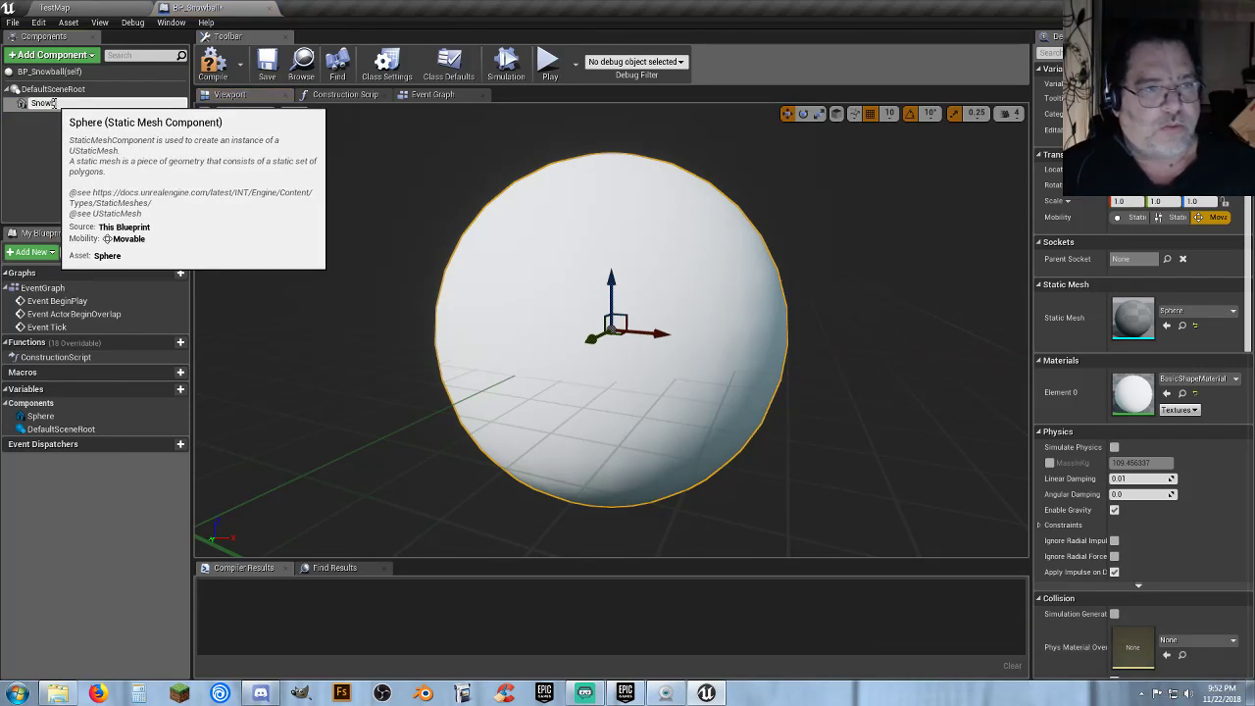
{"action": "type", "text": "ball"}
{"action": "key", "text": "Return"}
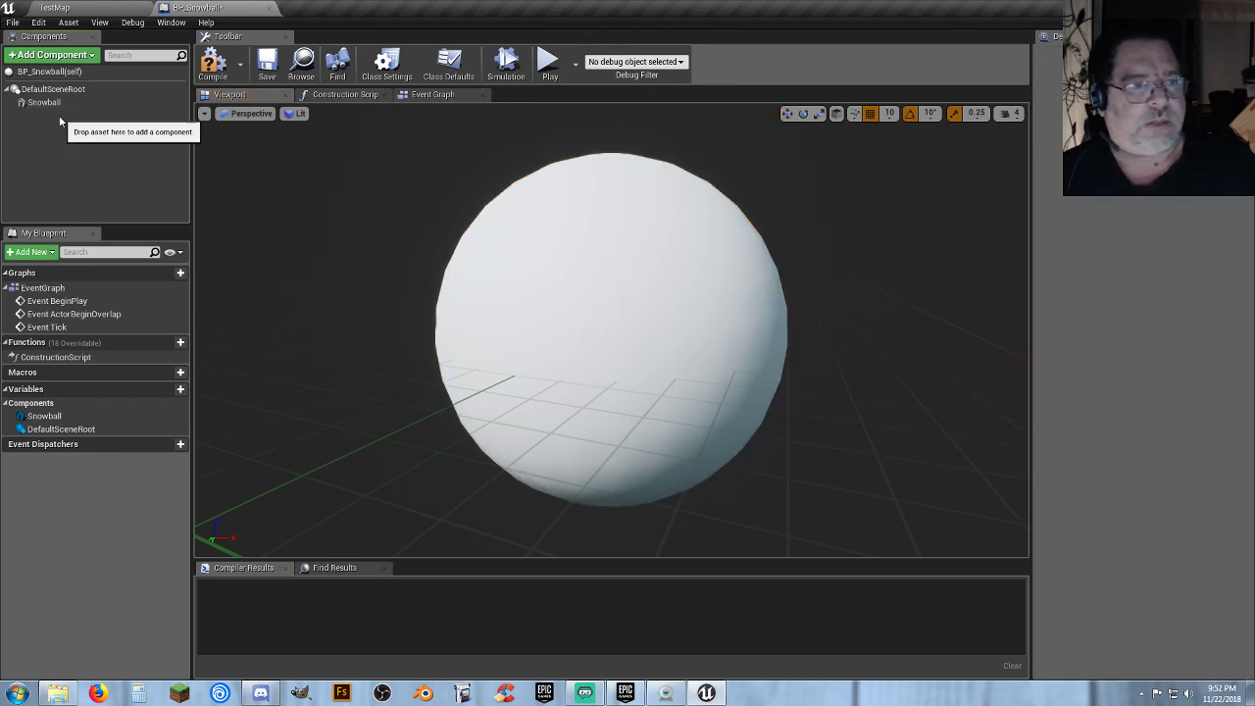
Make the Snowball sphere the root component of the blueprint, replacing DefaultSceneRoot.
{"action": "left_click_drag", "start_coordinate": [47, 105], "coordinate": [57, 89]}
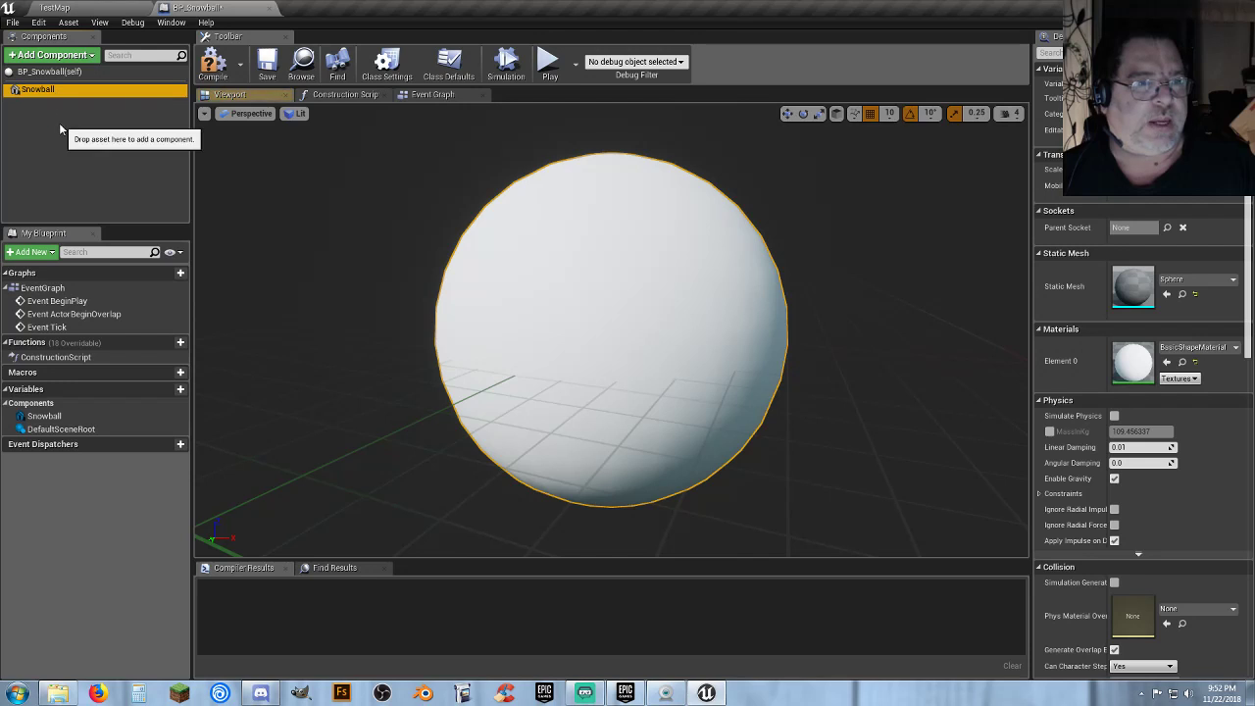
{"action": "left_click", "coordinate": [59, 123]}
{"action": "left_click", "coordinate": [60, 89]}
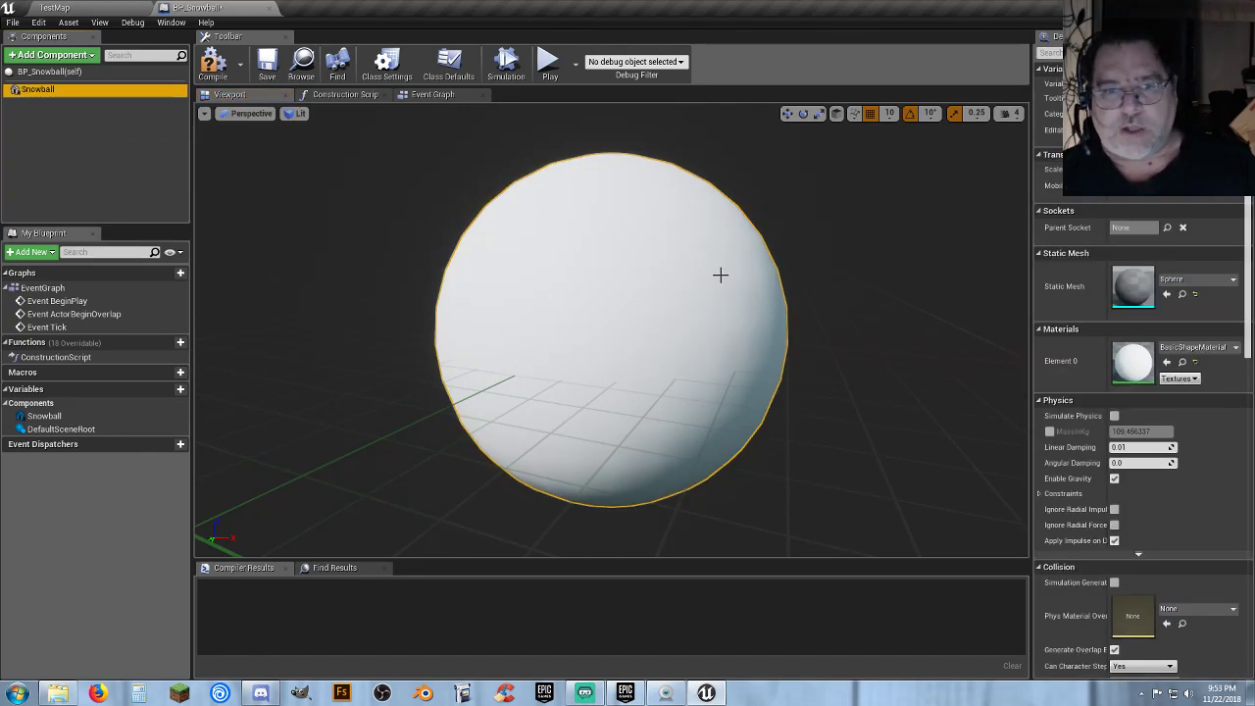
{"action": "mouse_move", "coordinate": [719, 274]}
{"action": "right_mouse_down"}
{"action": "mouse_move", "coordinate": [693, 253]}
{"action": "mouse_move", "coordinate": [720, 221]}
{"action": "mouse_move", "coordinate": [647, 230]}
{"action": "mouse_move", "coordinate": [632, 201]}
{"action": "mouse_move", "coordinate": [721, 283]}
{"action": "right_mouse_up"}
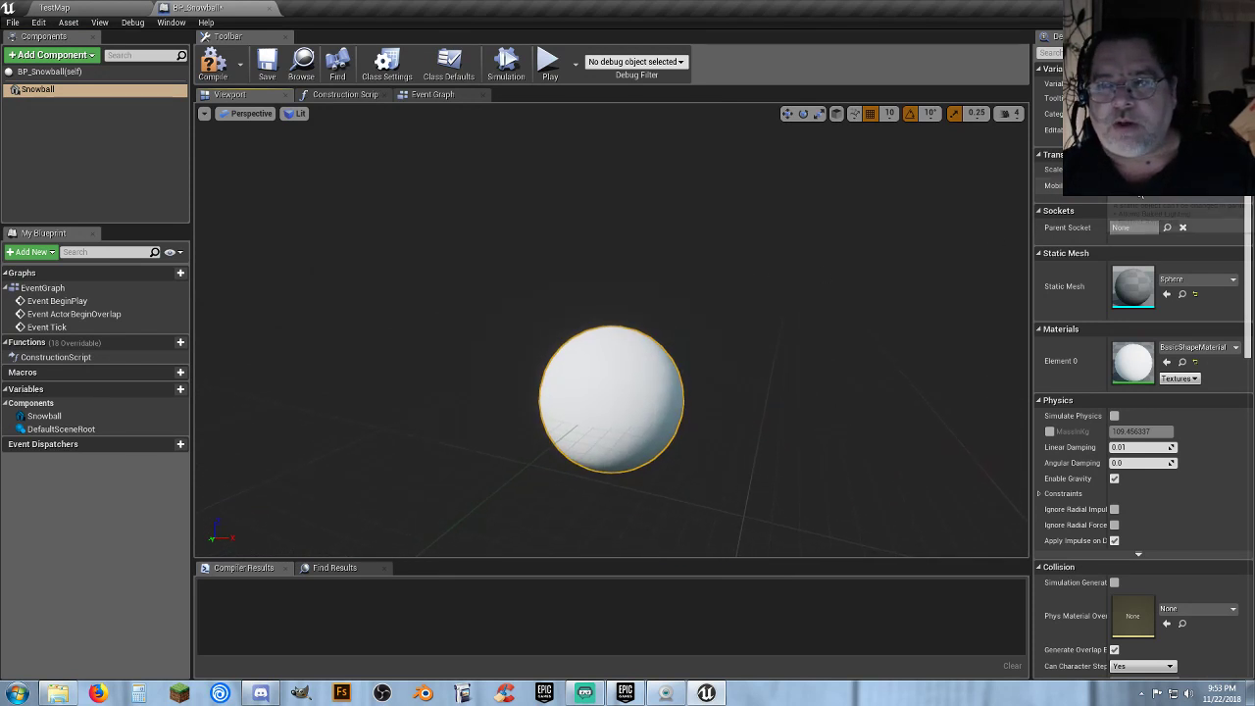
Add a Projectile Movement component to the BP_Snowball blueprint.
{"action": "left_click", "coordinate": [98, 174]}
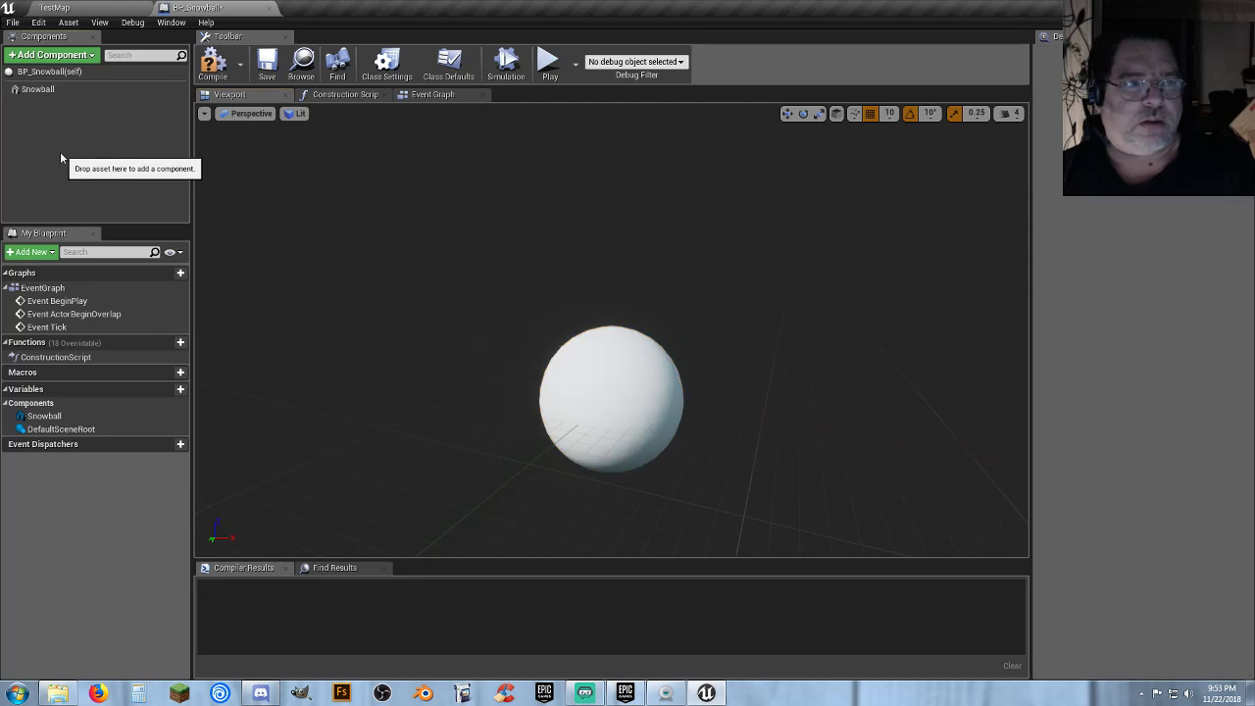
{"action": "left_click", "coordinate": [70, 61]}
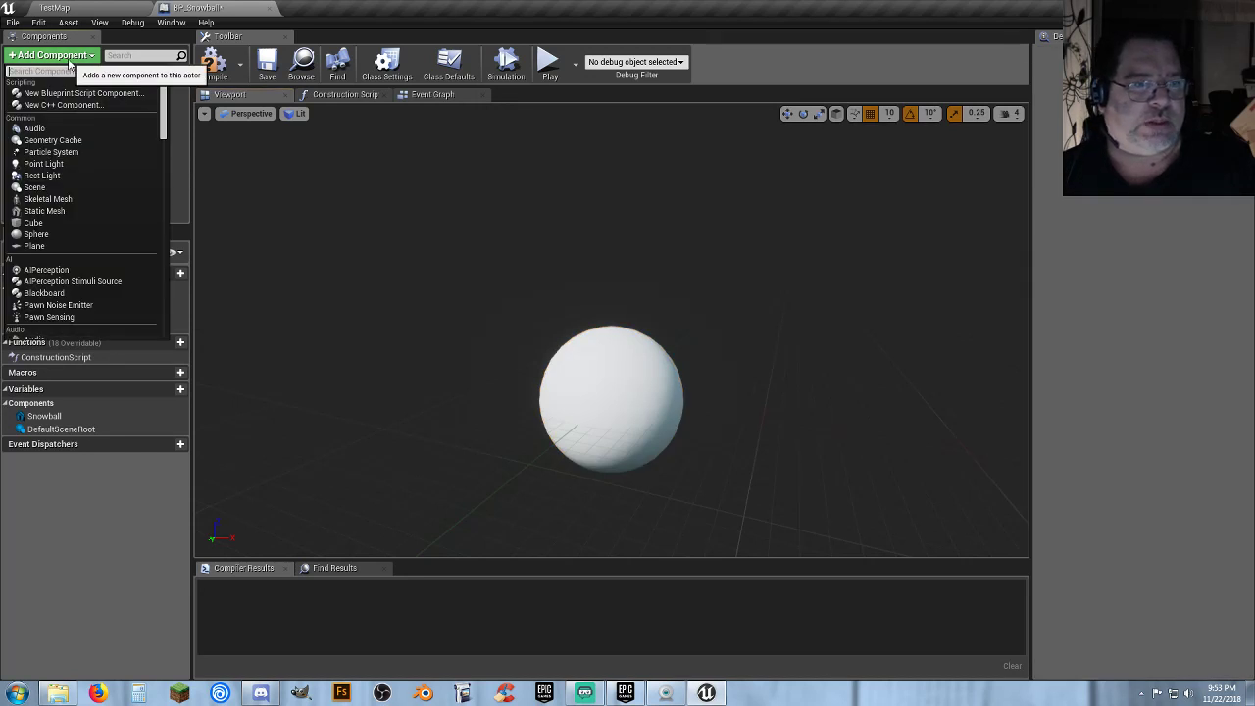
{"action": "type", "text": "proje"}
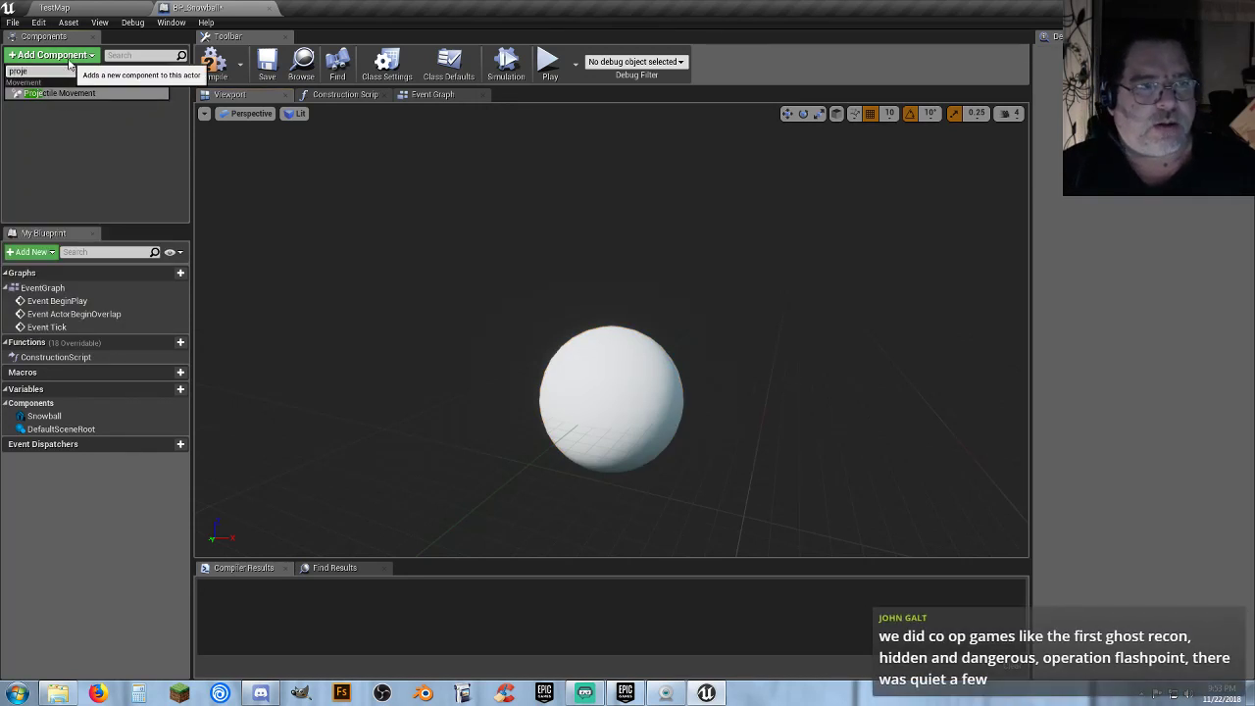
{"action": "key", "text": "Return"}
{"action": "left_click", "coordinate": [56, 102]}
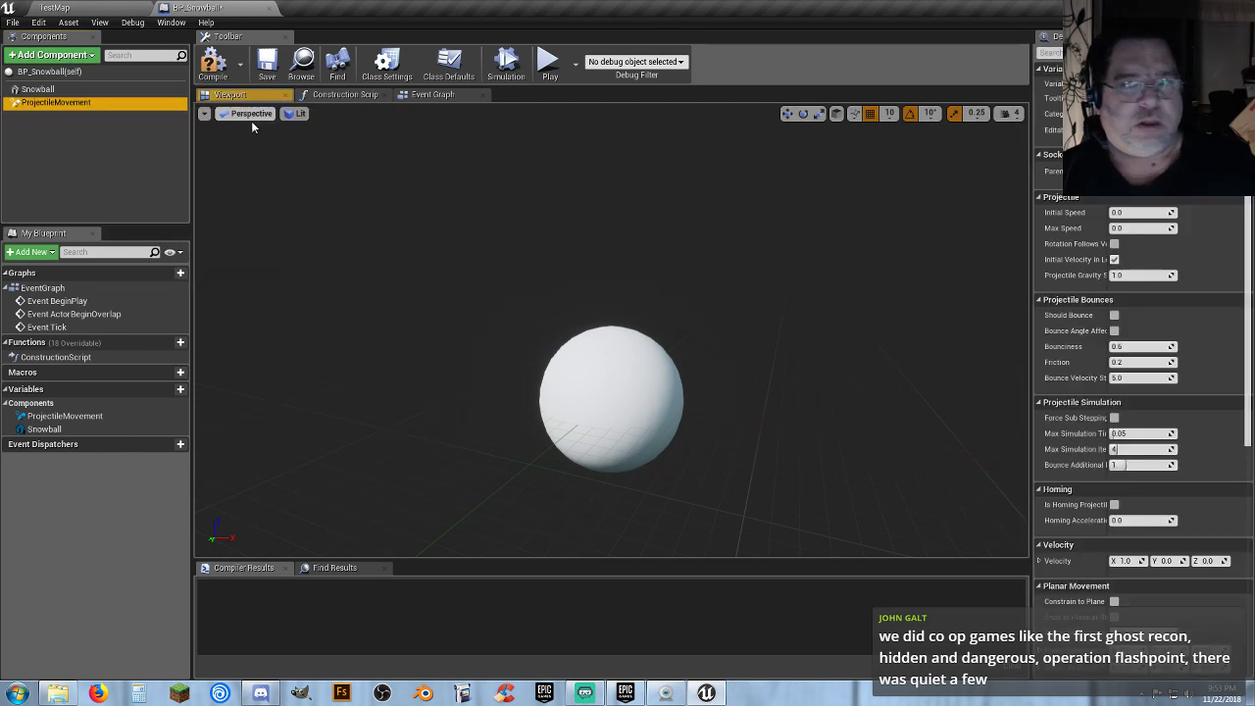
Set the projectile movement's Initial Speed and Max Speed to 1200, and compile and save the blueprint.
{"action": "left_click", "coordinate": [1137, 212]}
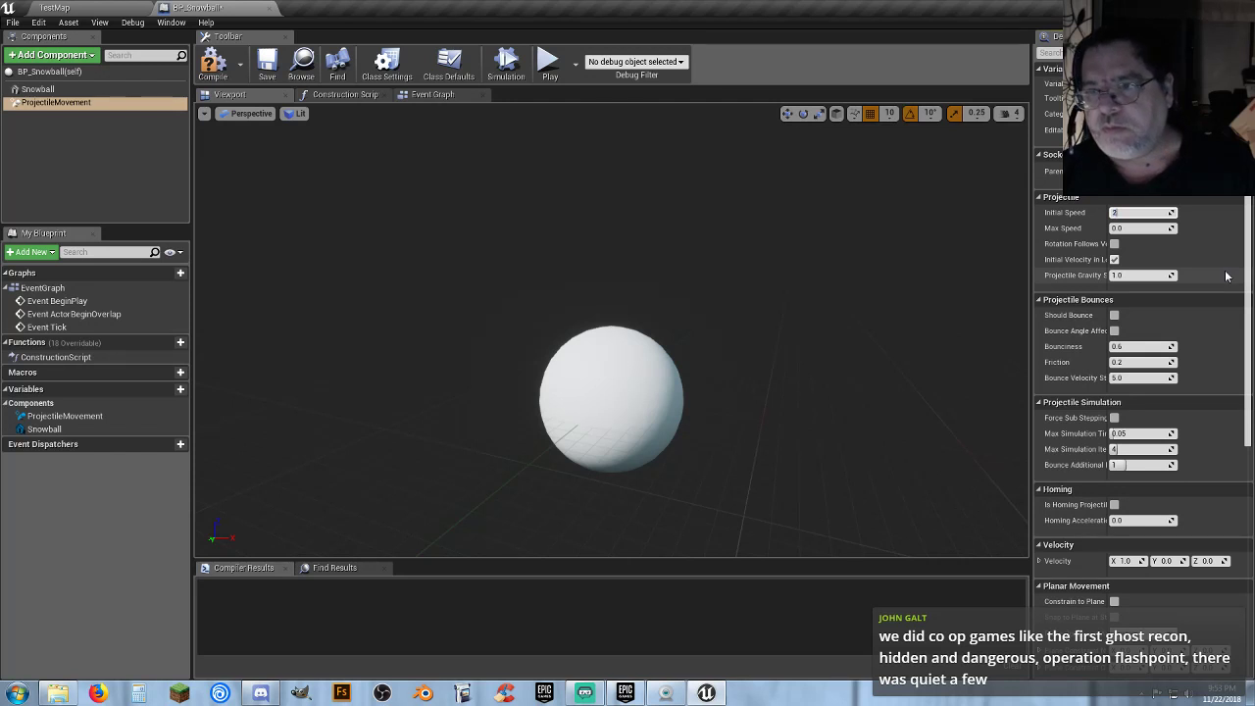
{"action": "key", "text": "BackSpace"}
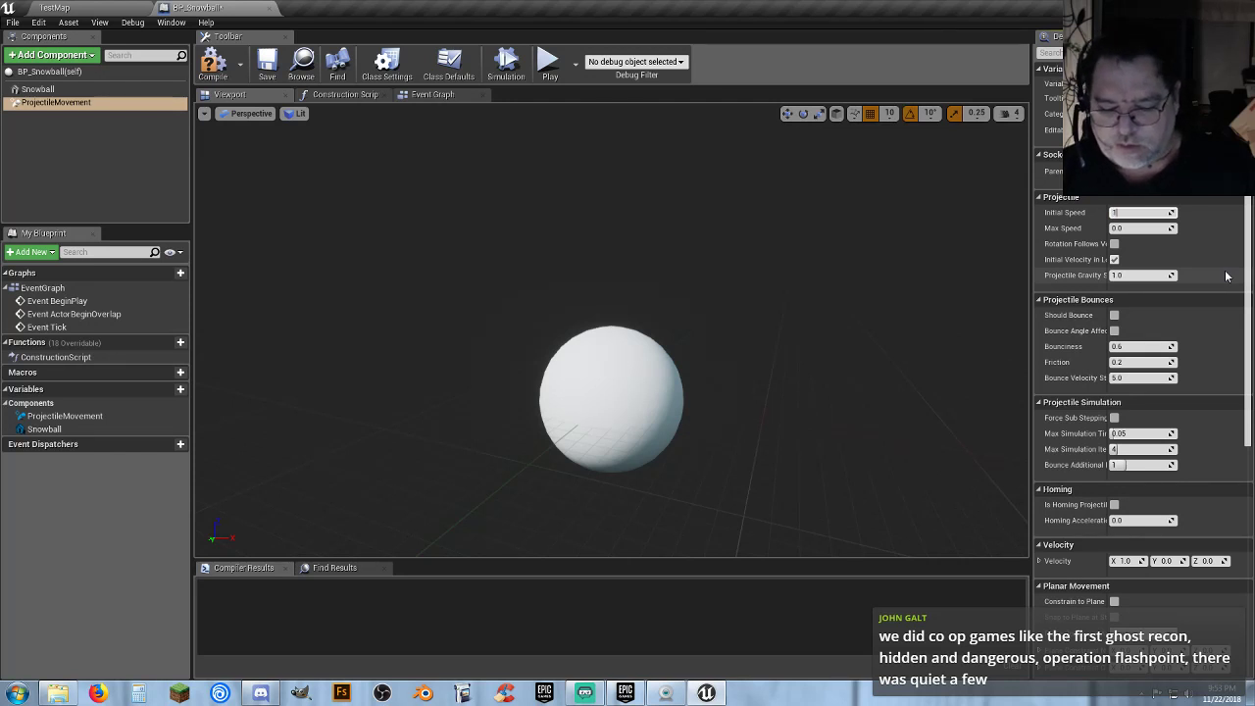
{"action": "key", "text": "Tab"}
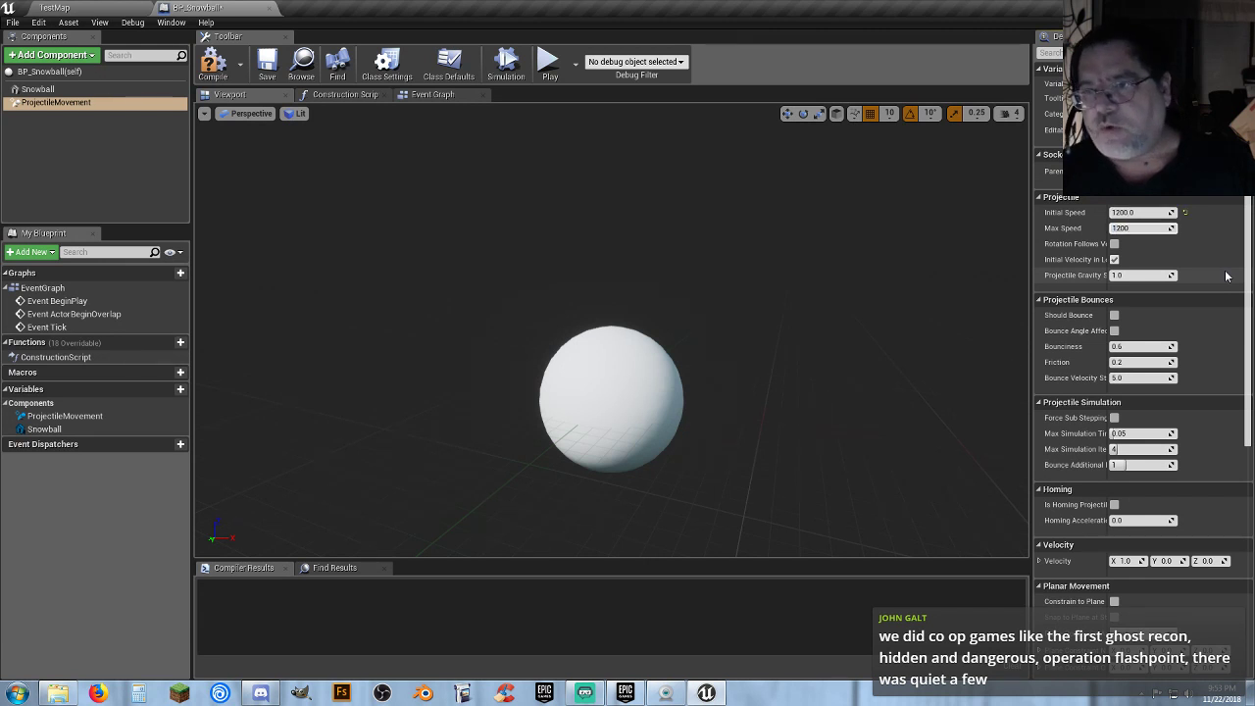
{"action": "key", "text": "Tab"}
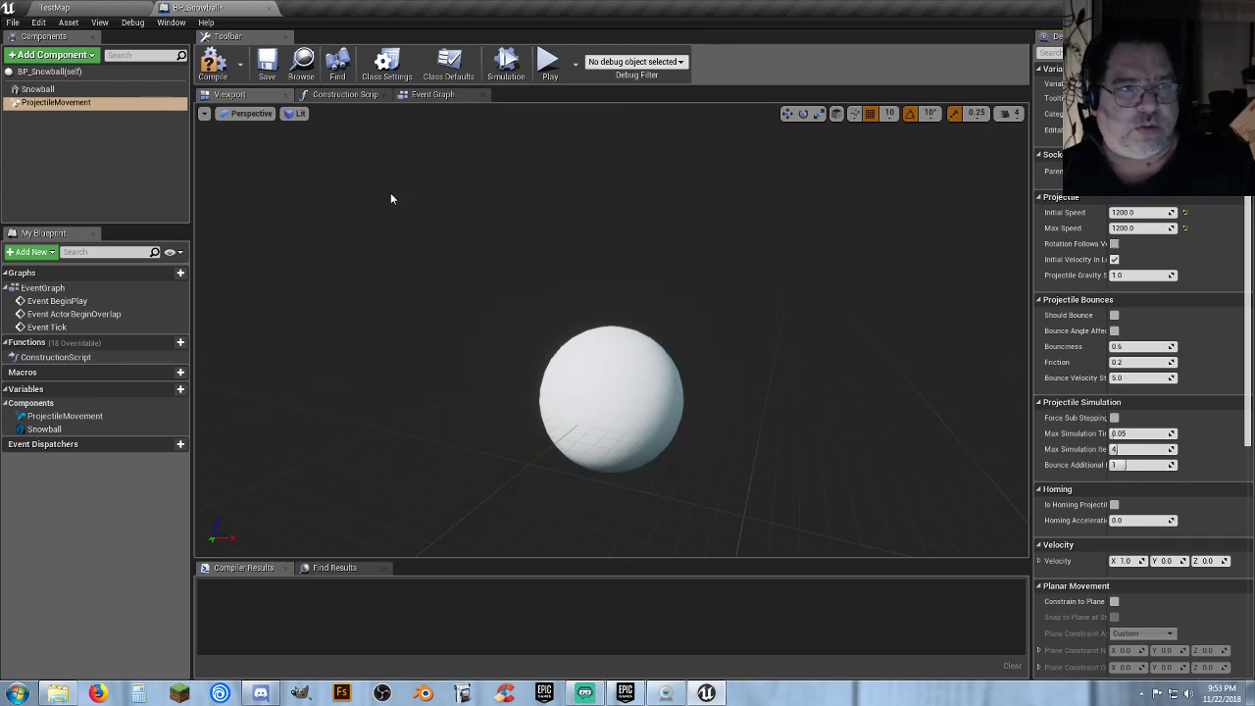
{"action": "left_click", "coordinate": [211, 61]}
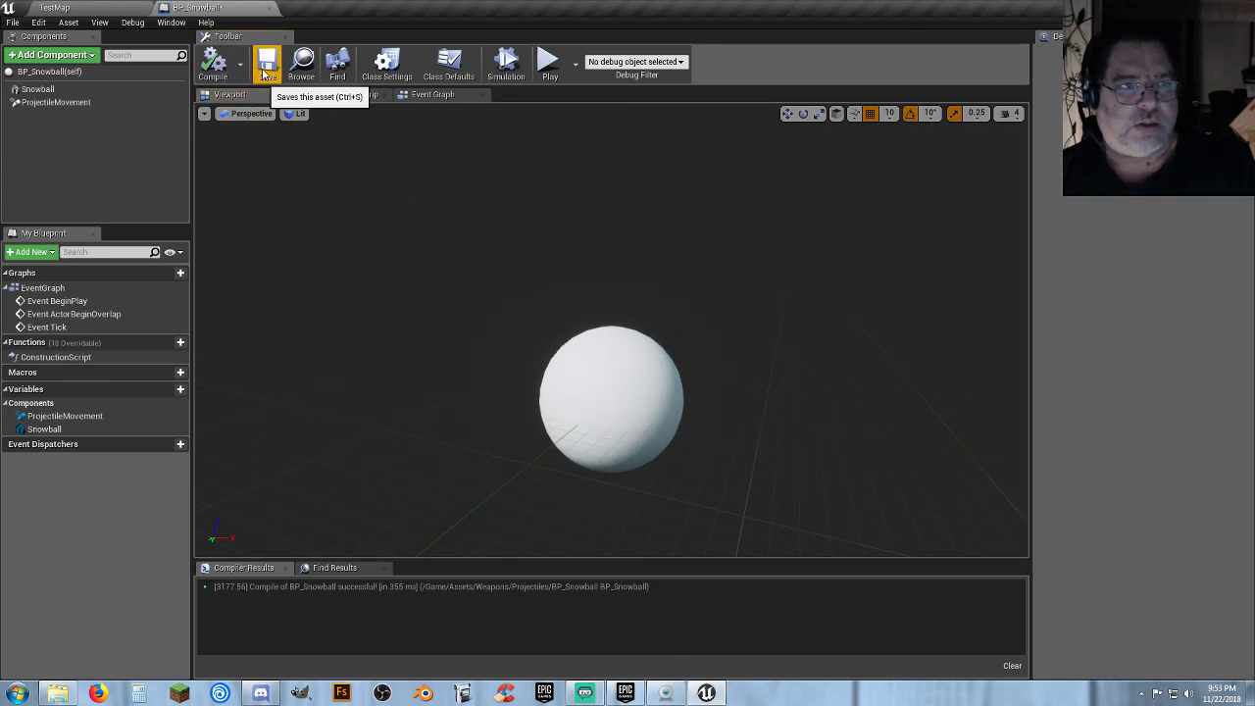
{"action": "left_click", "coordinate": [263, 71]}
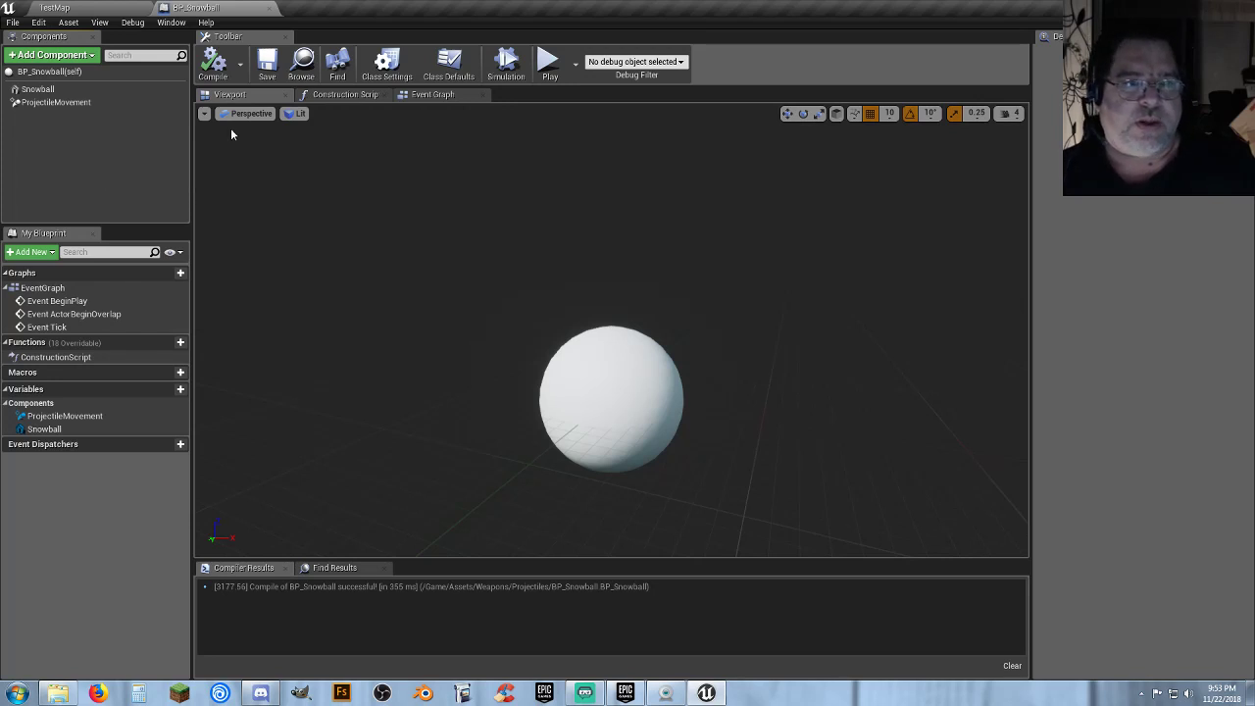
Delete all the default disabled event nodes from the blueprint's Event Graph.
{"action": "left_click", "coordinate": [426, 96]}
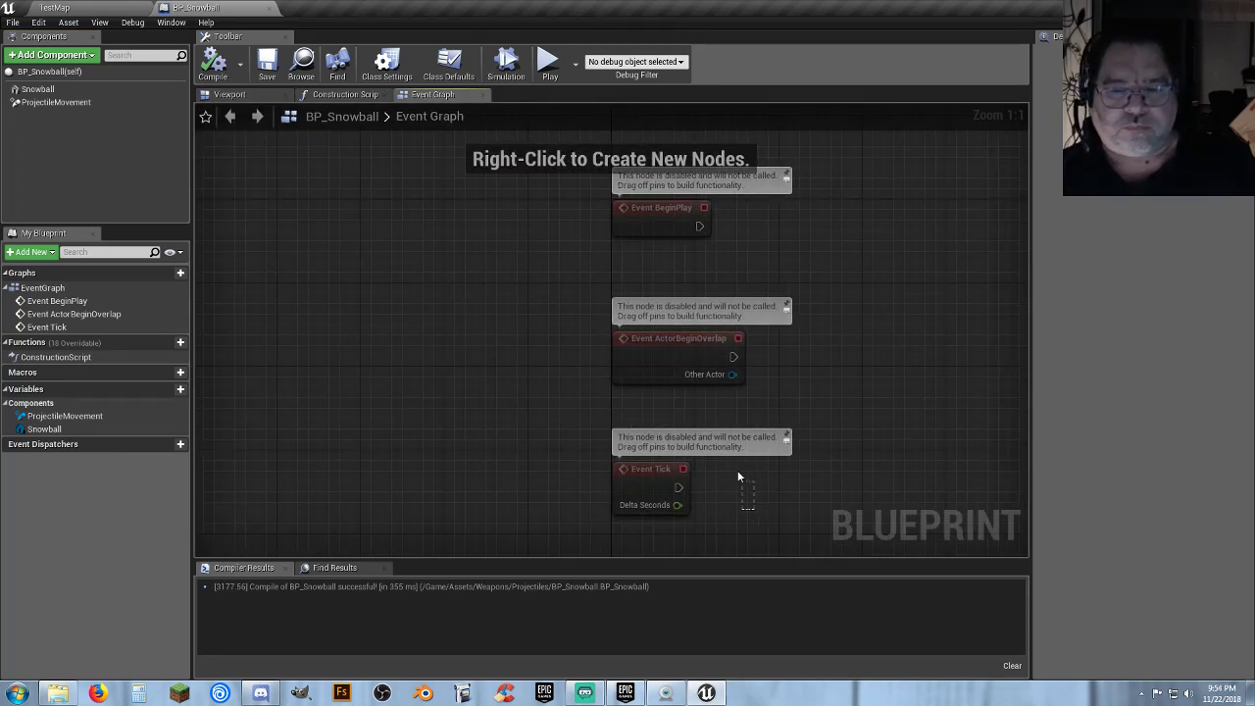
{"action": "left_click_drag", "start_coordinate": [739, 478], "coordinate": [575, 169]}
{"action": "key", "text": "Delete"}
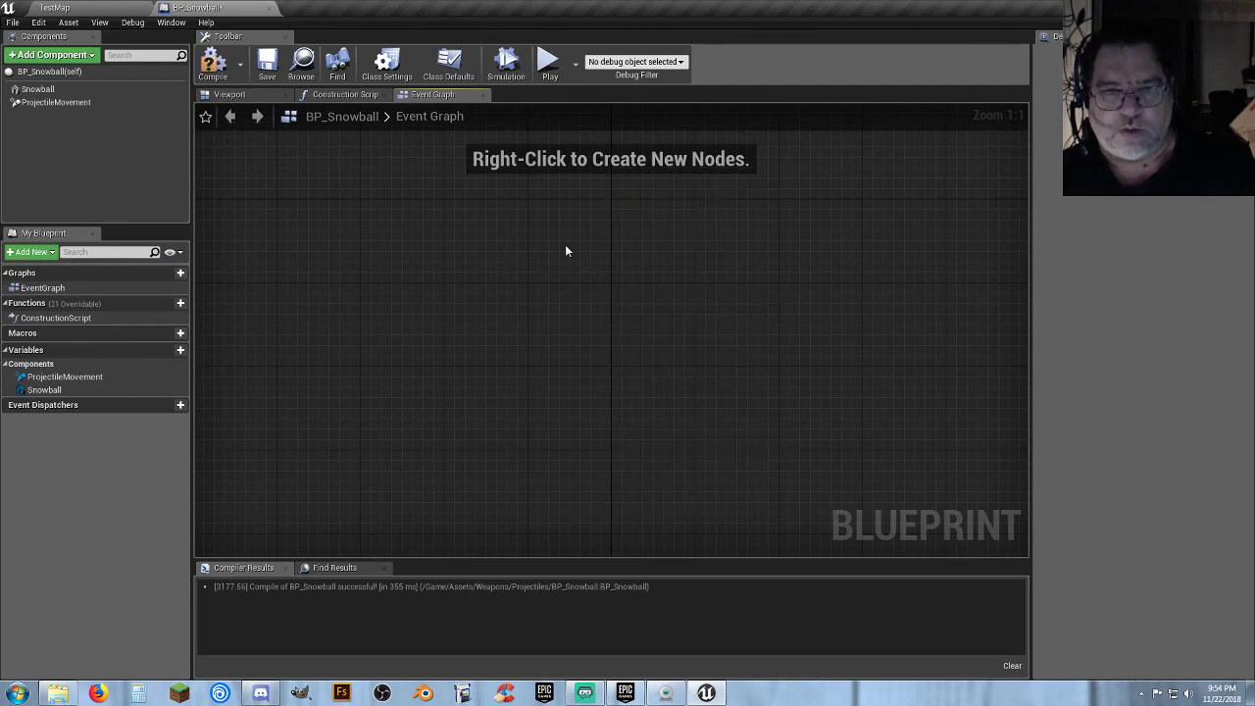
Add an Event BeginPlay node to the empty Event Graph and compile the blueprint.
{"action": "right_click", "coordinate": [553, 221]}
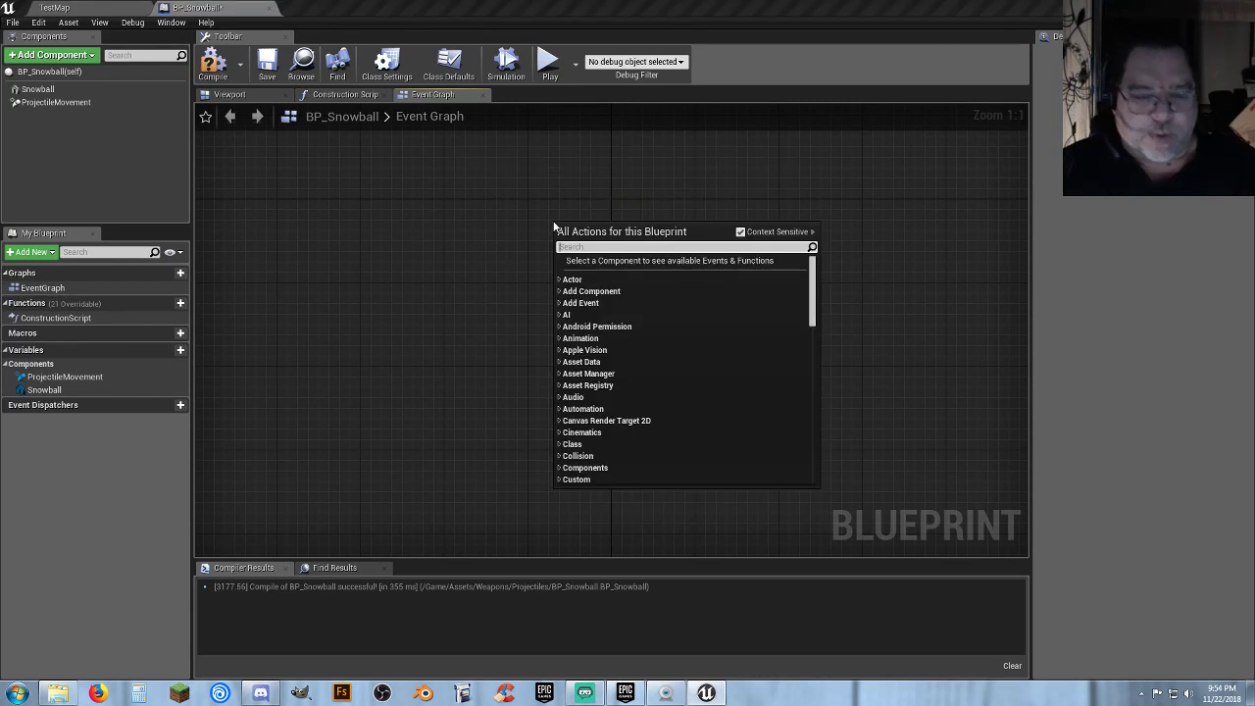
{"action": "type", "text": "event"}
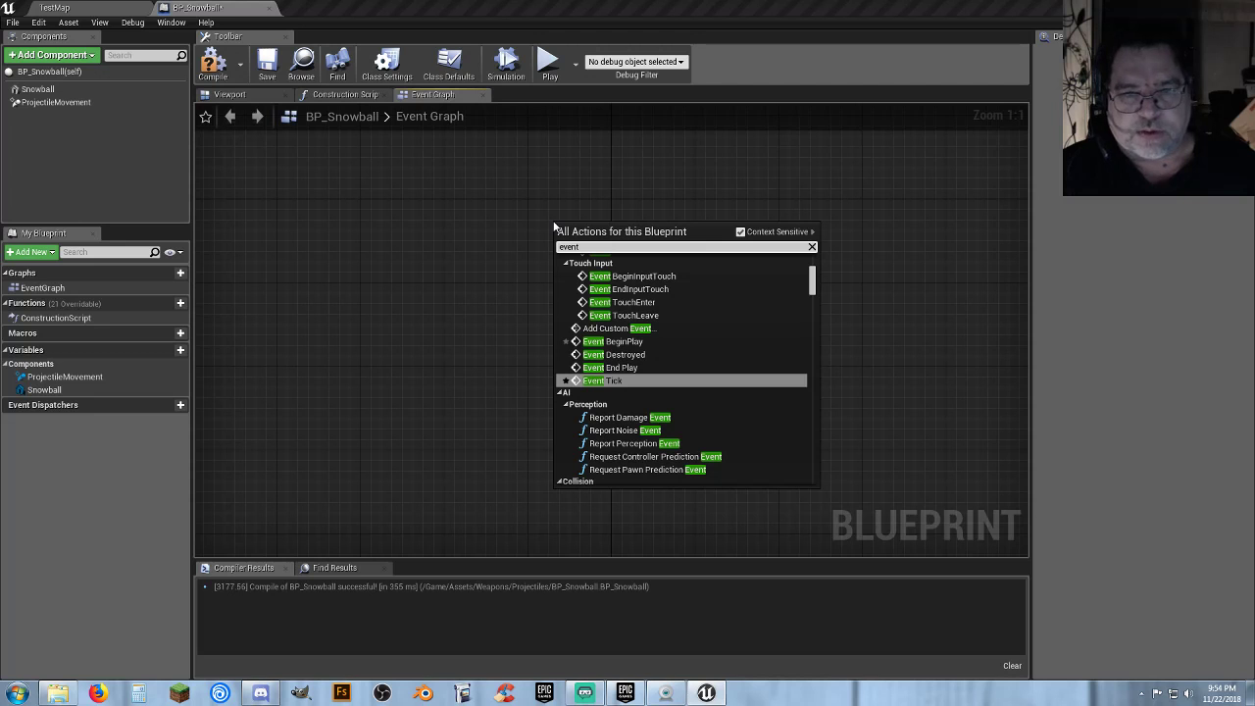
{"action": "type", "text": "be"}
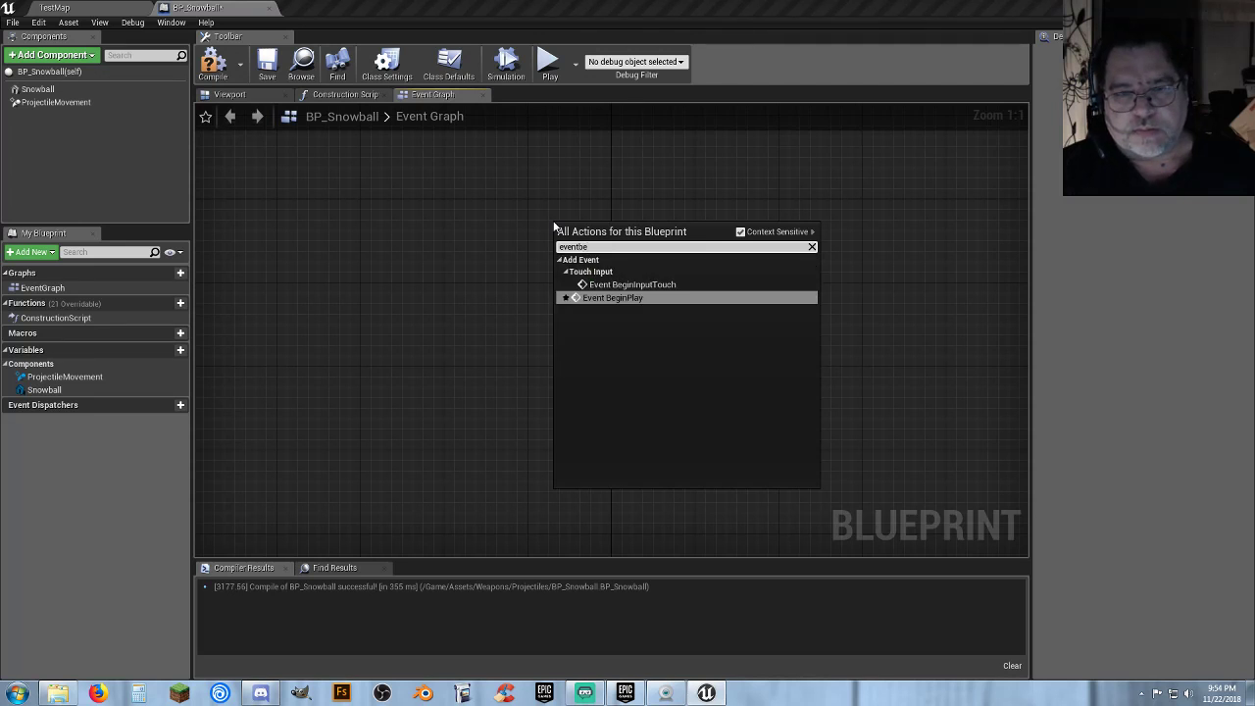
{"action": "key", "text": "Return"}
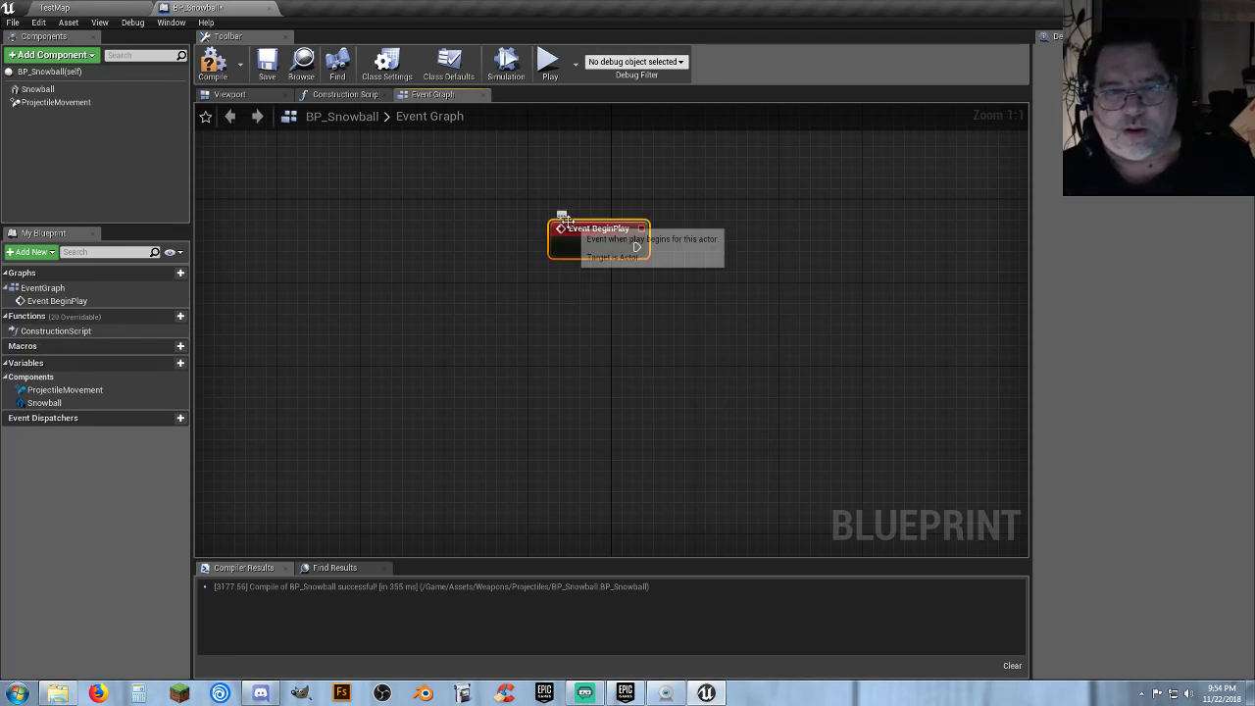
{"action": "left_click_drag", "start_coordinate": [554, 221], "coordinate": [532, 205]}
{"action": "right_click_drag", "start_coordinate": [616, 294], "coordinate": [552, 382]}
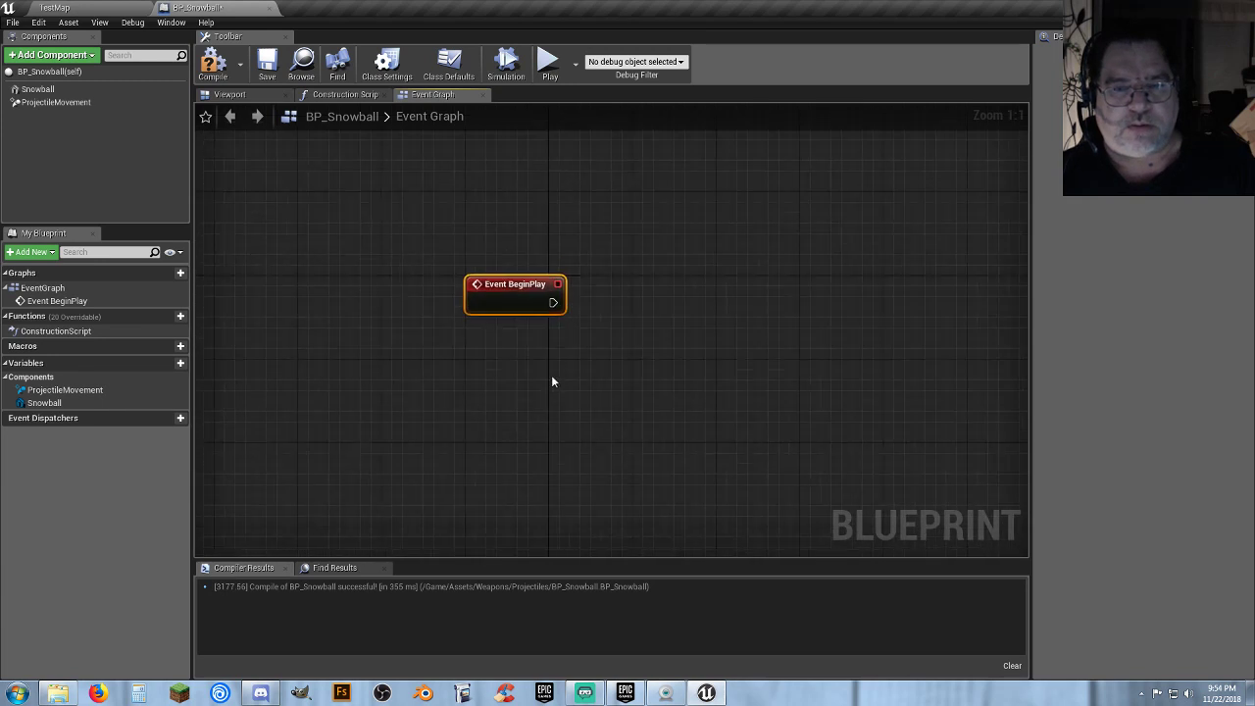
{"action": "left_click", "coordinate": [214, 63]}
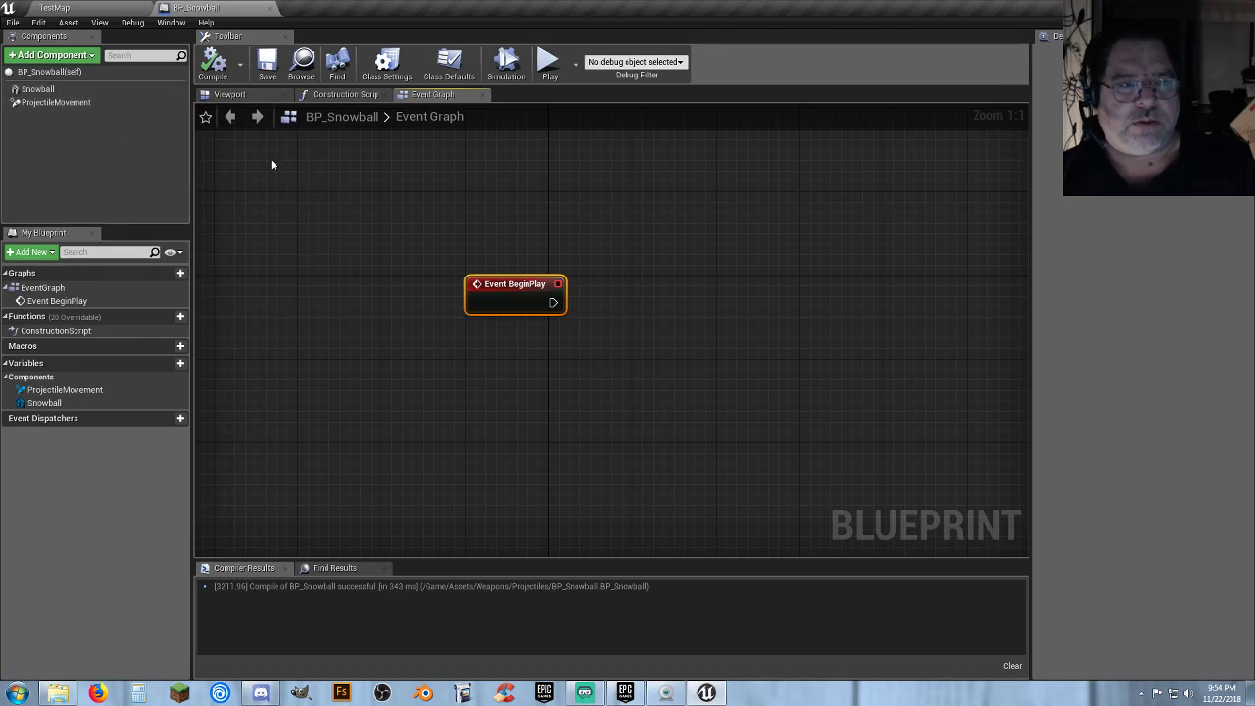
Switch to the TestMap level and place a BP_Snowball actor on open floor near the player start.
{"action": "left_click", "coordinate": [125, 10]}
{"action": "right_click_drag", "start_coordinate": [631, 274], "coordinate": [245, 274]}
{"action": "right_click_drag", "start_coordinate": [686, 300], "coordinate": [686, 300]}
{"action": "left_click_drag", "start_coordinate": [289, 529], "coordinate": [609, 163]}
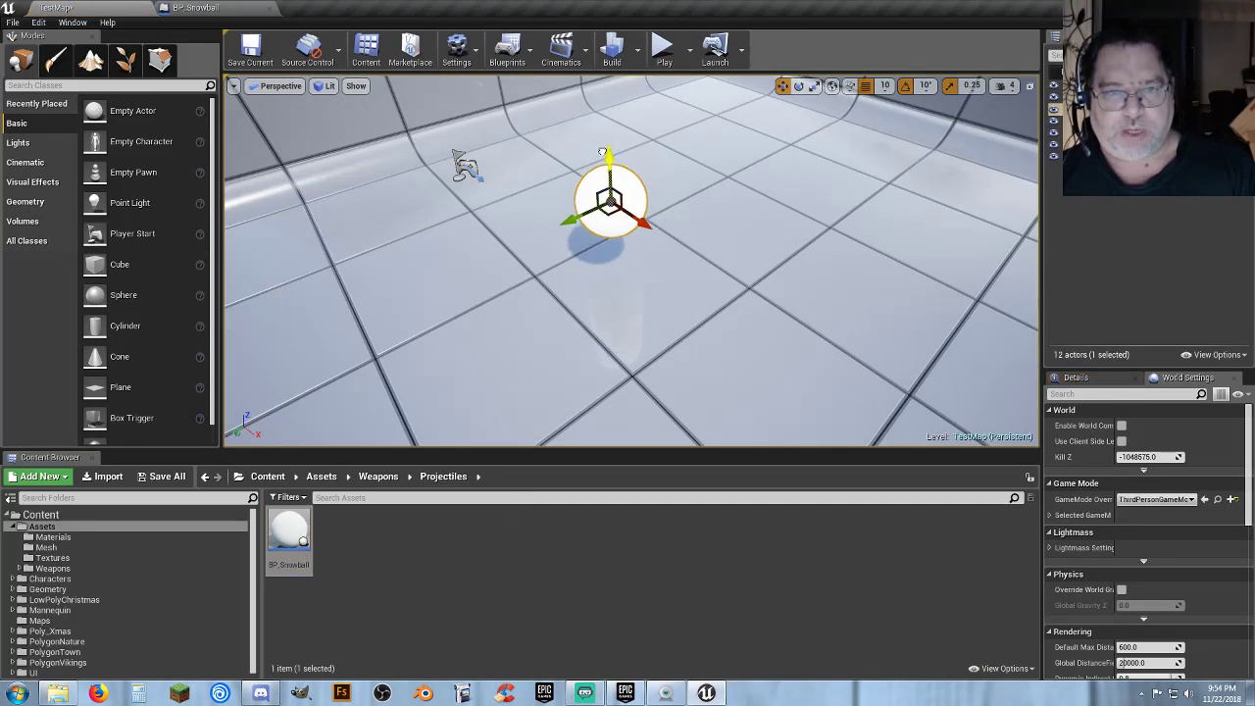
Play the level, walk the character up to the snowball to compare their sizes, and end the play session.
{"action": "left_click", "coordinate": [663, 49]}
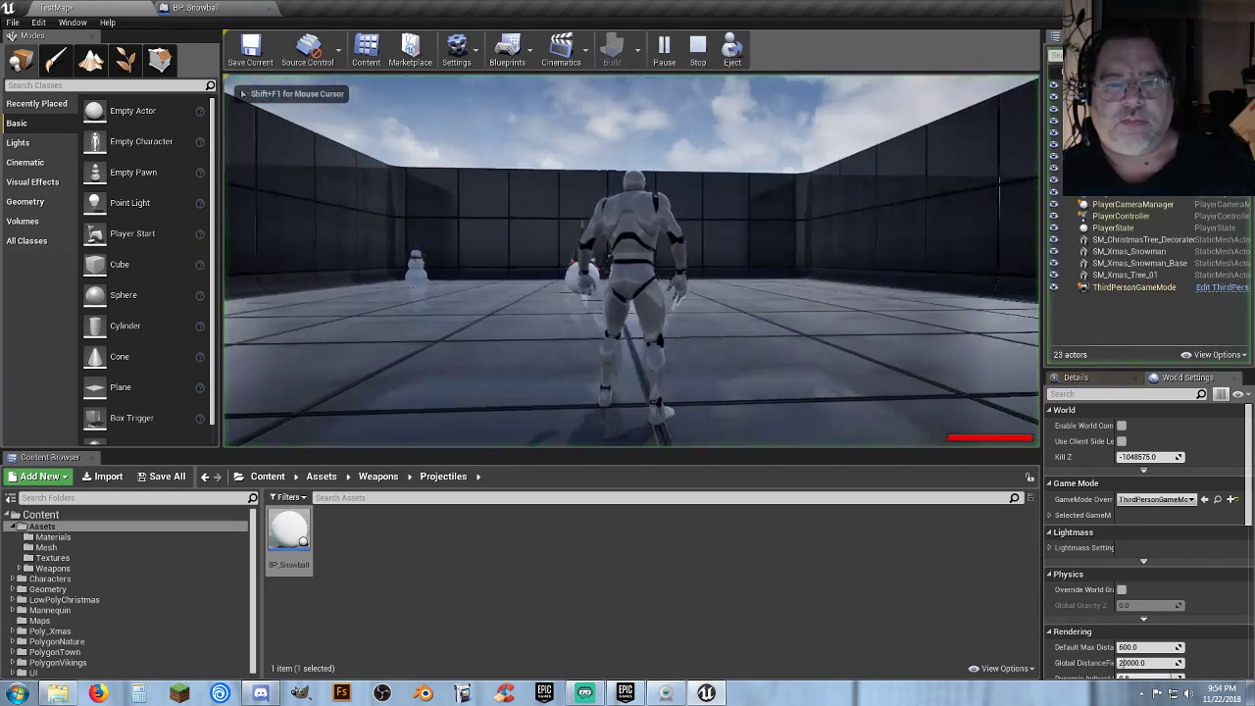
{"action": "key", "text": "w"}
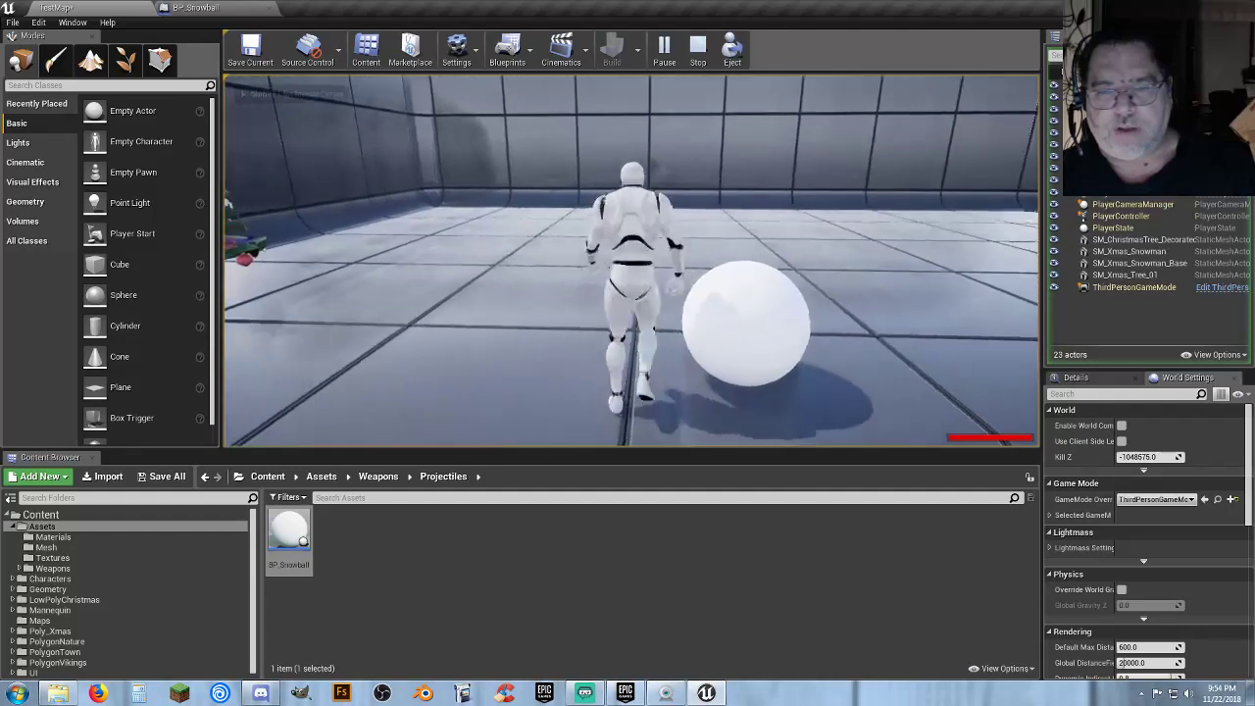
{"action": "key", "text": "w"}
{"action": "key", "text": "s"}
{"action": "key", "text": "s"}
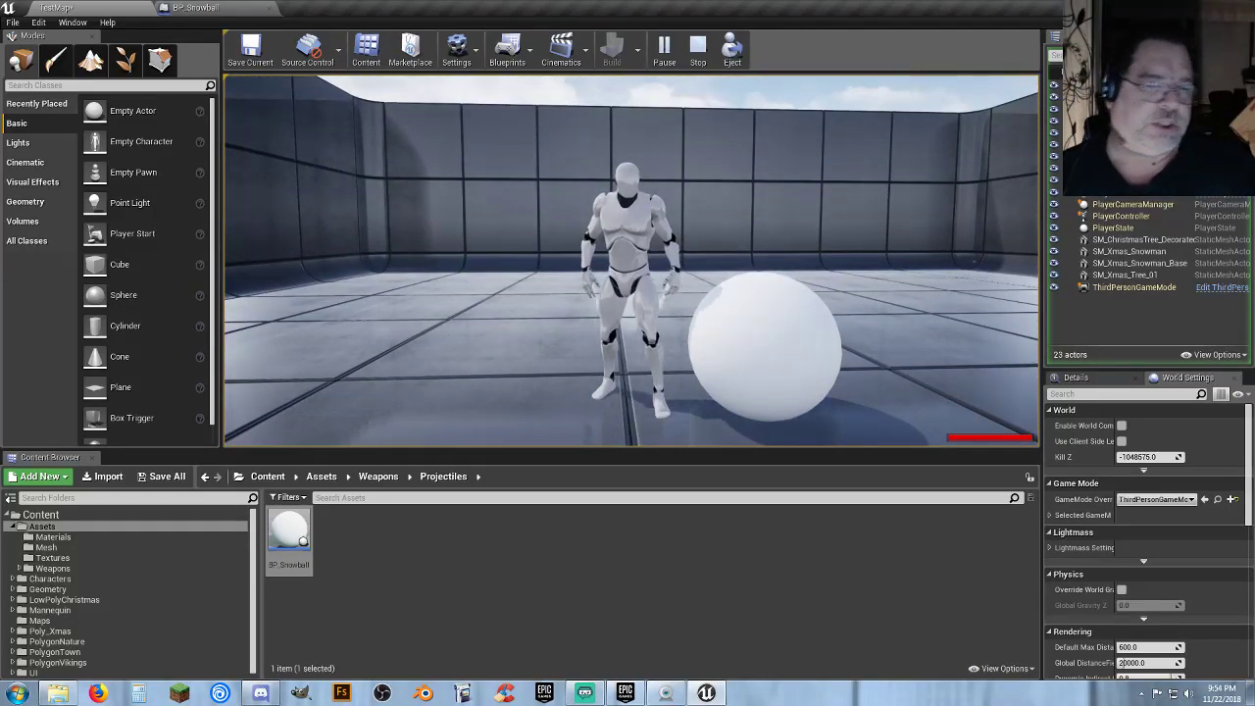
{"action": "key", "text": "Escape"}
Scale down the Snowball mesh component in the BP_Snowball blueprint to a hand-sized ball, and compile and save the blueprint.
{"action": "left_click", "coordinate": [195, 8]}
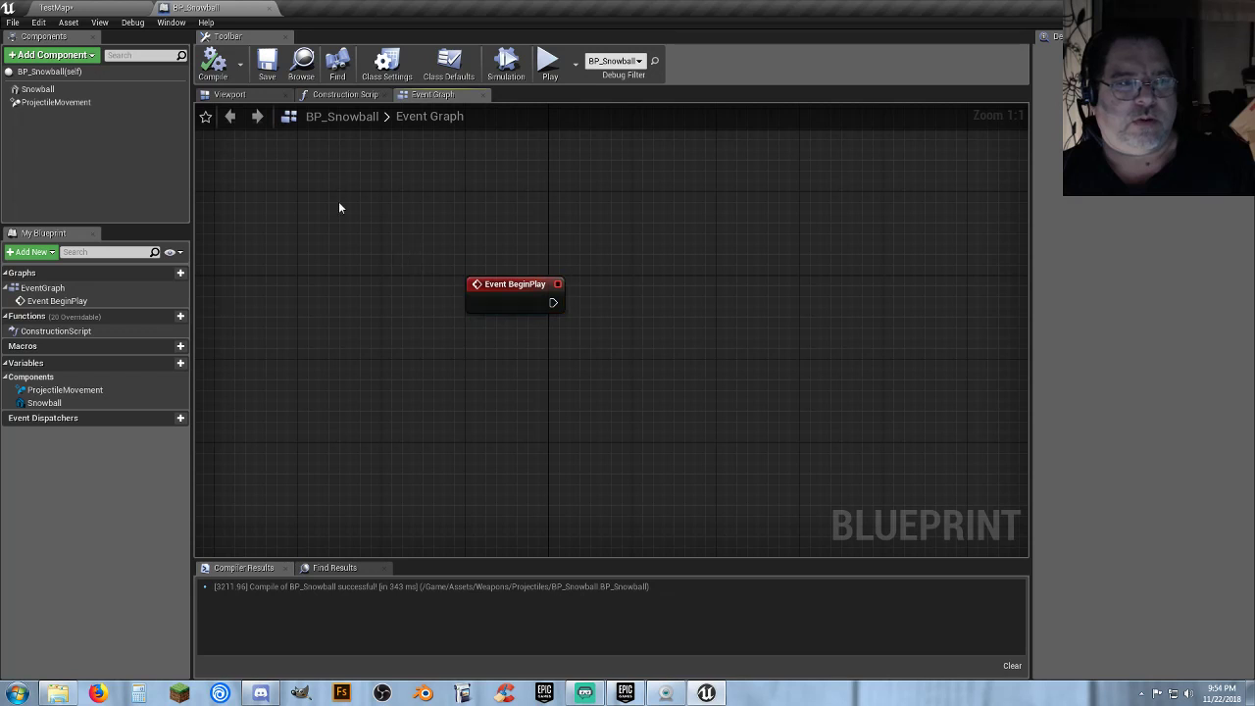
{"action": "left_click", "coordinate": [58, 92]}
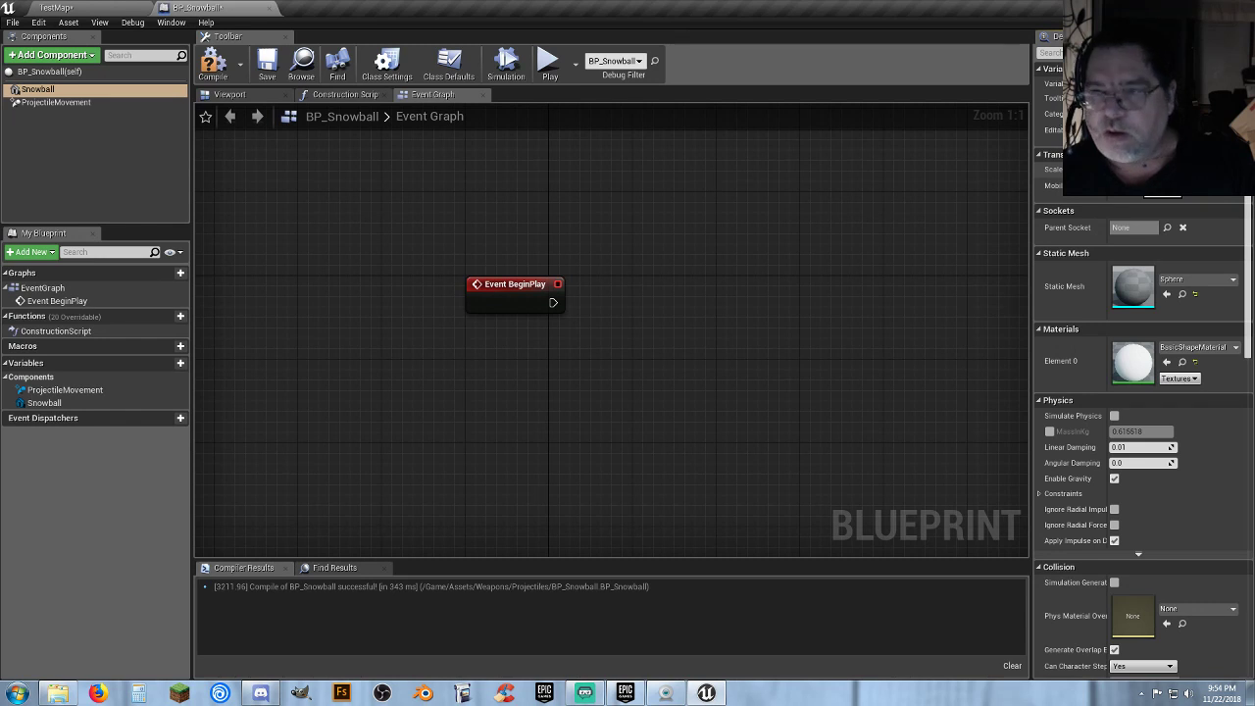
{"action": "left_click", "coordinate": [213, 75]}
{"action": "left_click", "coordinate": [266, 64]}
Play TestMap again and run the character over to the resized snowball to check its size against the character.
{"action": "left_click", "coordinate": [117, 10]}
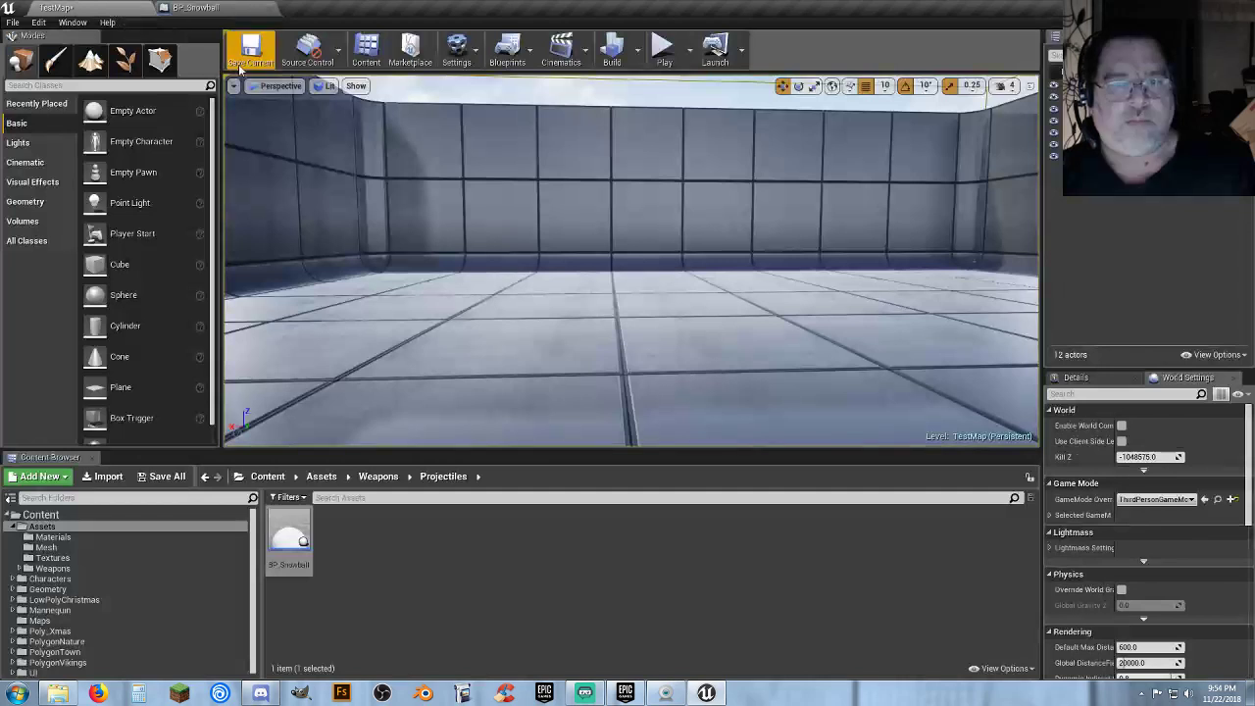
{"action": "right_click_drag", "start_coordinate": [461, 134], "coordinate": [814, 108]}
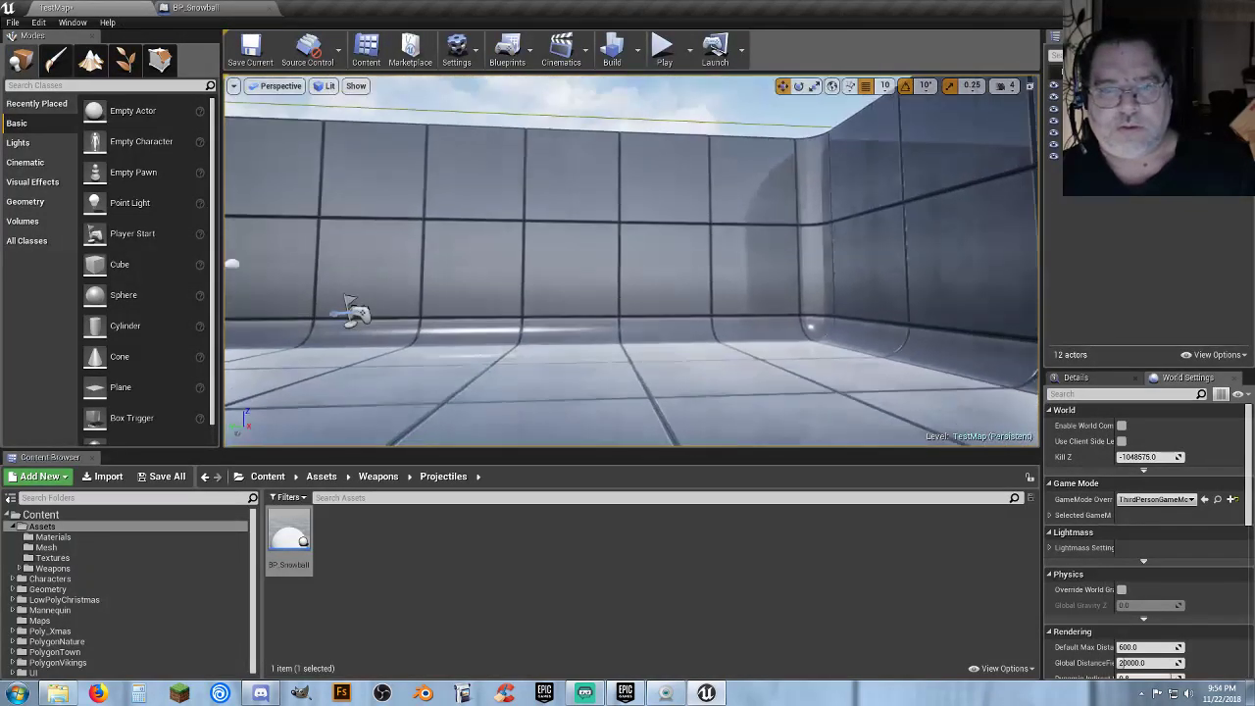
{"action": "right_click_drag", "start_coordinate": [529, 255], "coordinate": [461, 259]}
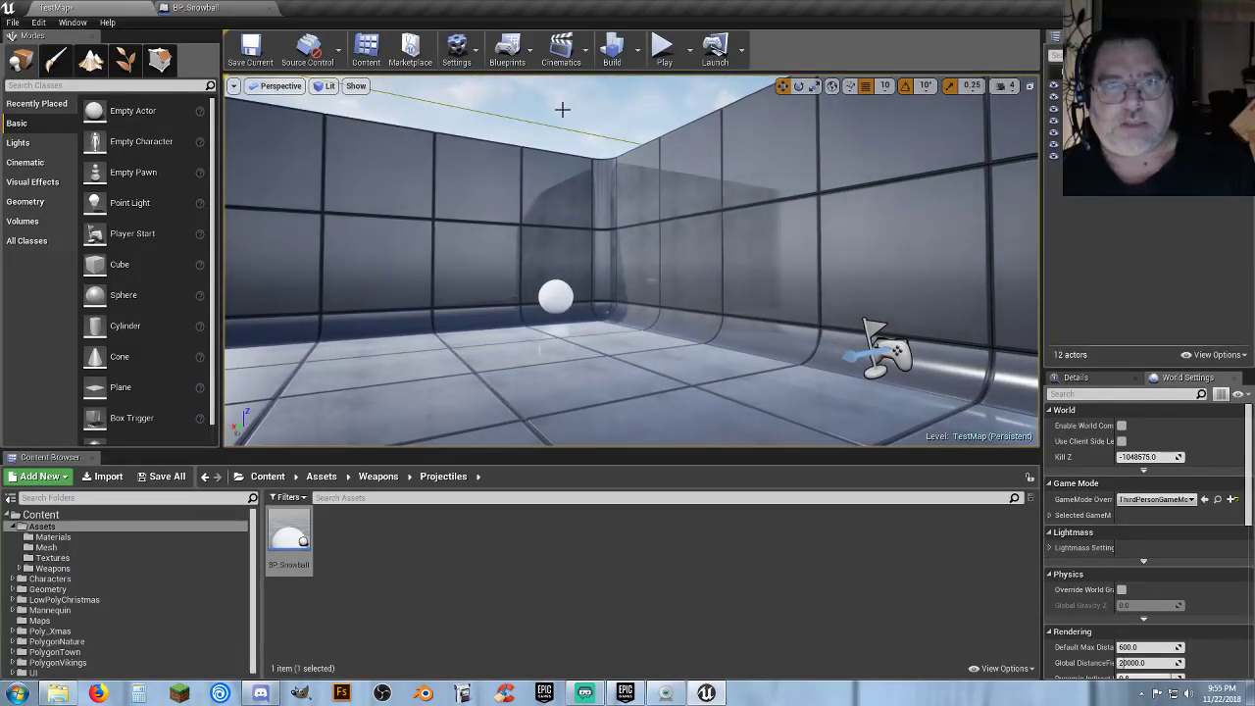
{"action": "left_click", "coordinate": [664, 49]}
{"action": "key", "text": "w"}
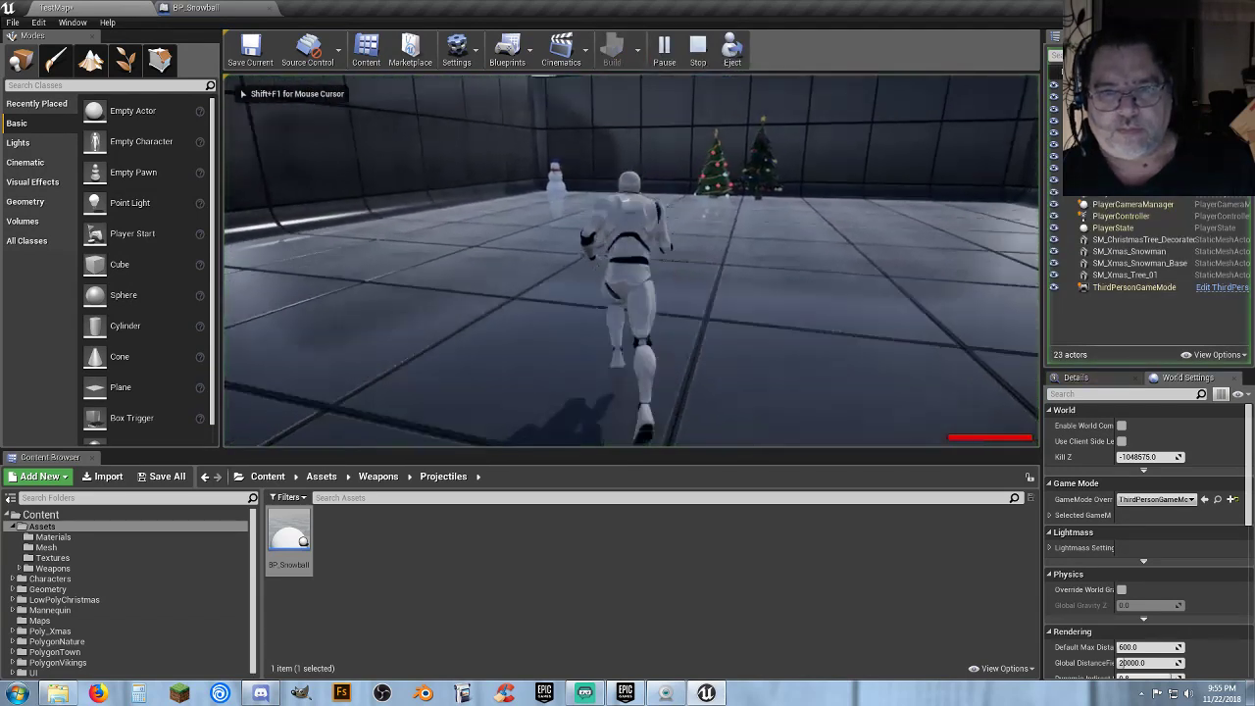
{"action": "key", "text": "a"}
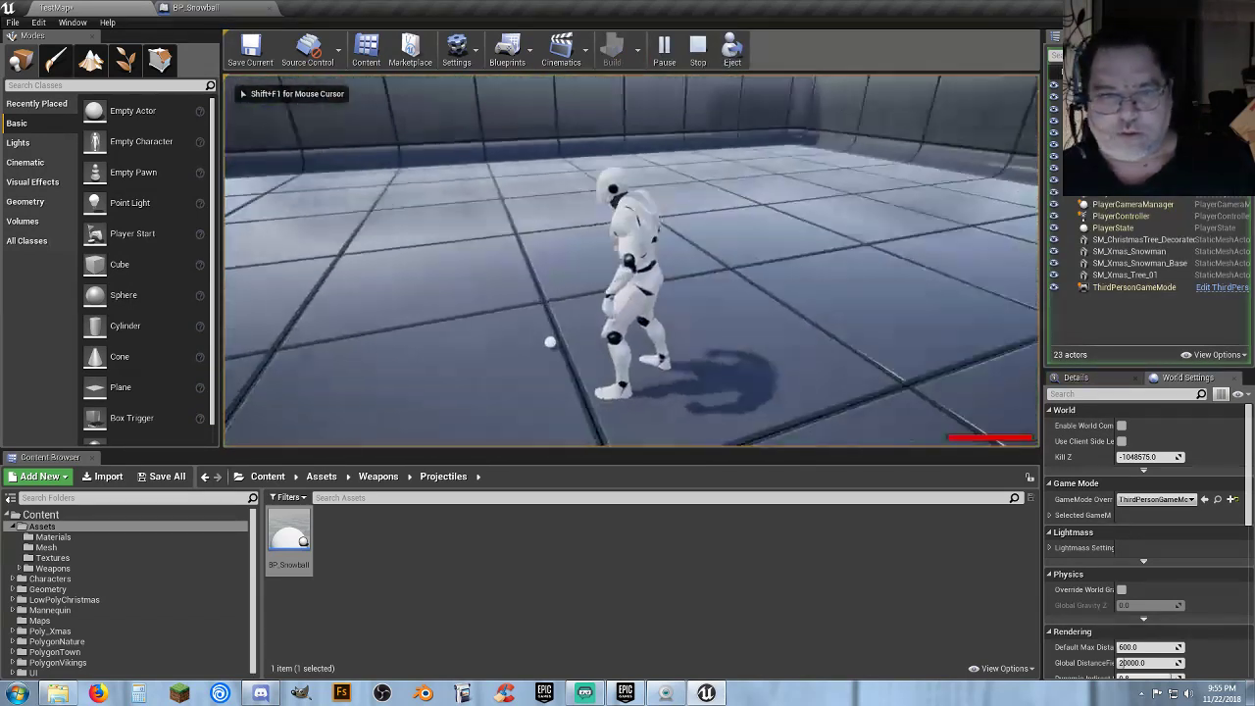
{"action": "key", "text": "w"}
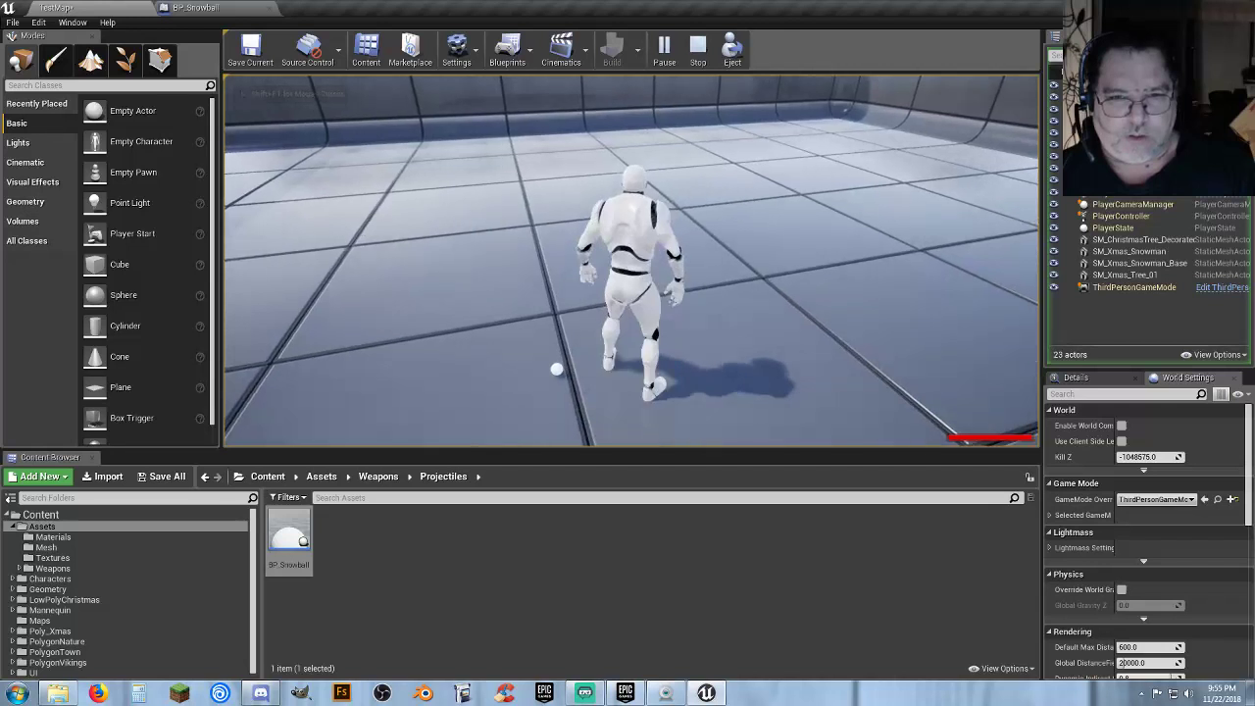
Stop the play session, increase the Snowball component's scale in BP_Snowball, and compile and save the blueprint.
{"action": "key", "text": "shift+F1"}
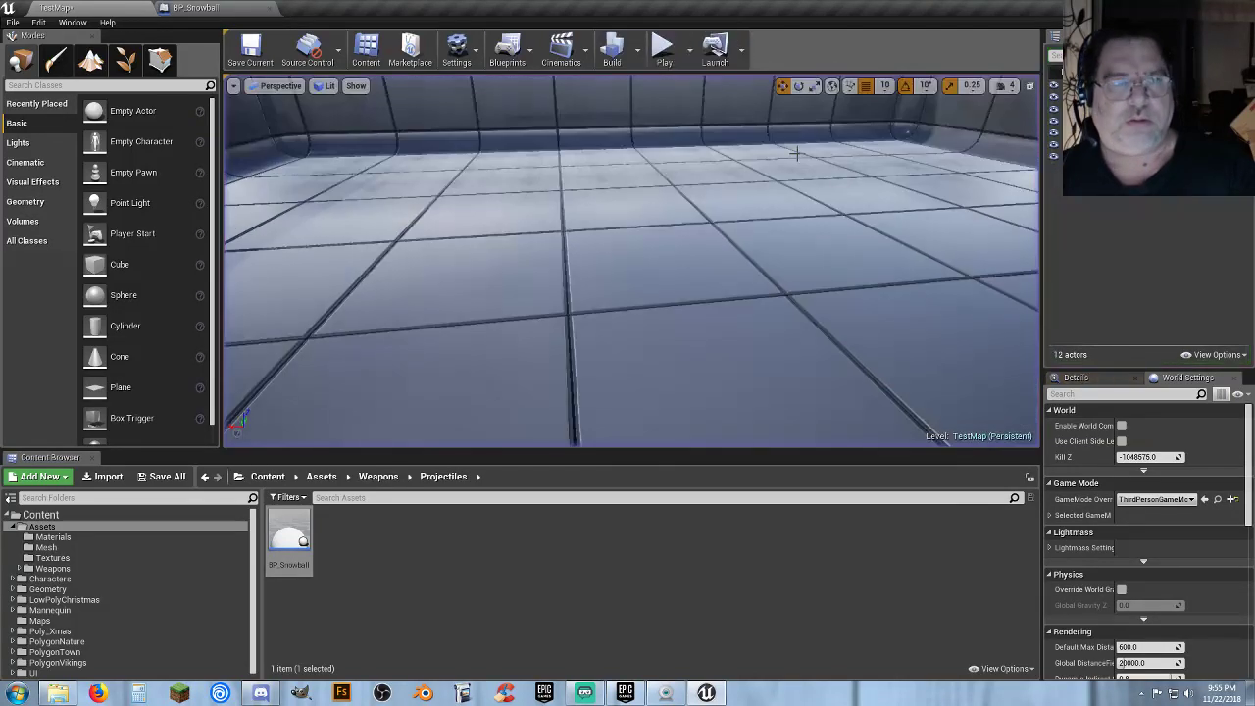
{"action": "left_click", "coordinate": [216, 8]}
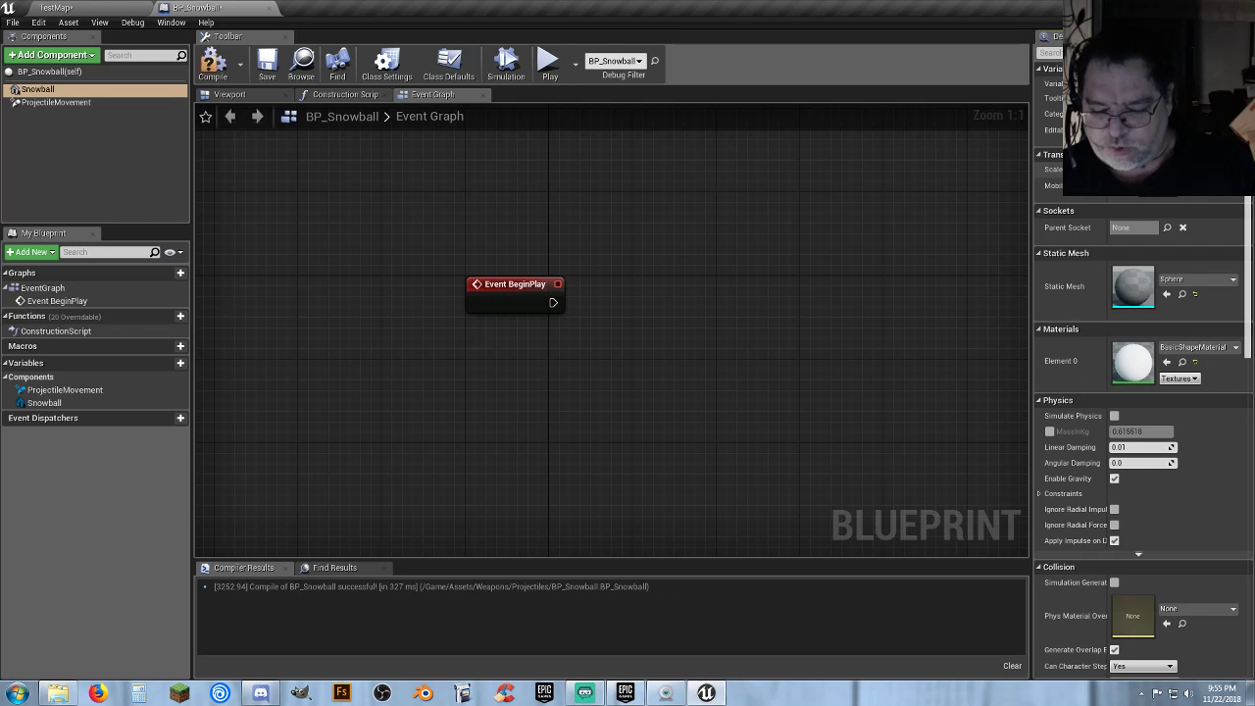
{"action": "key", "text": "Return"}
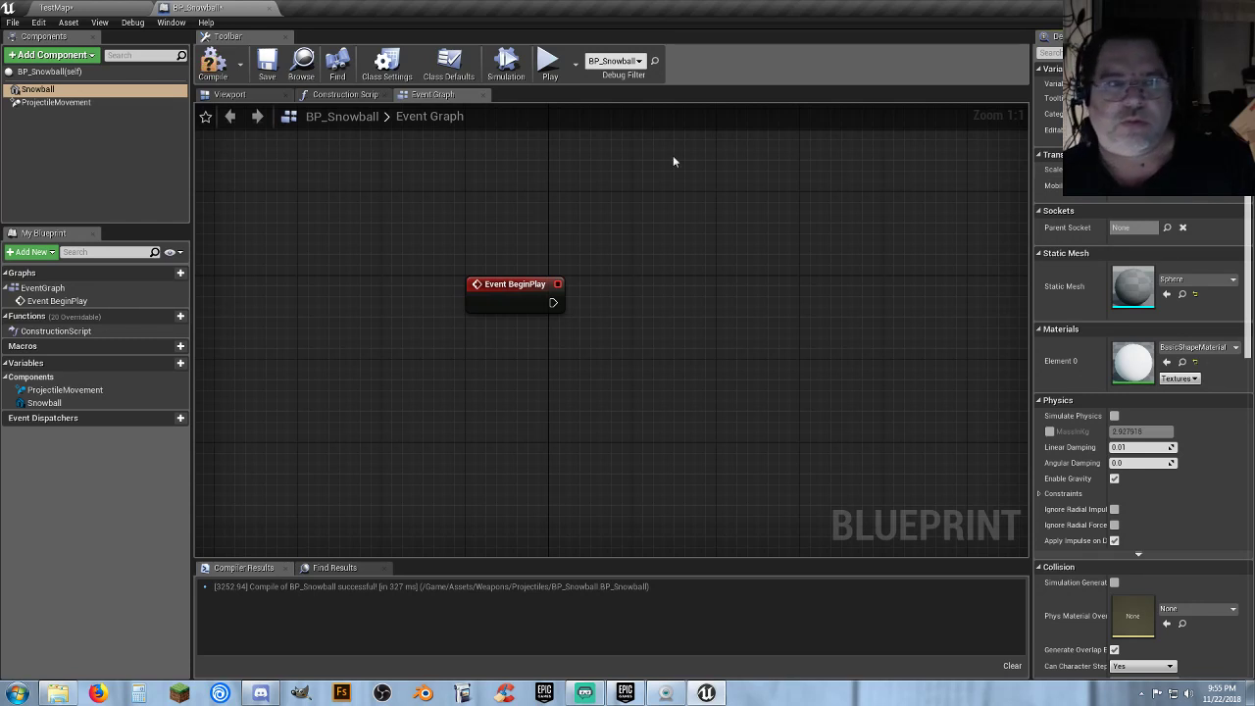
{"action": "left_click", "coordinate": [267, 64]}
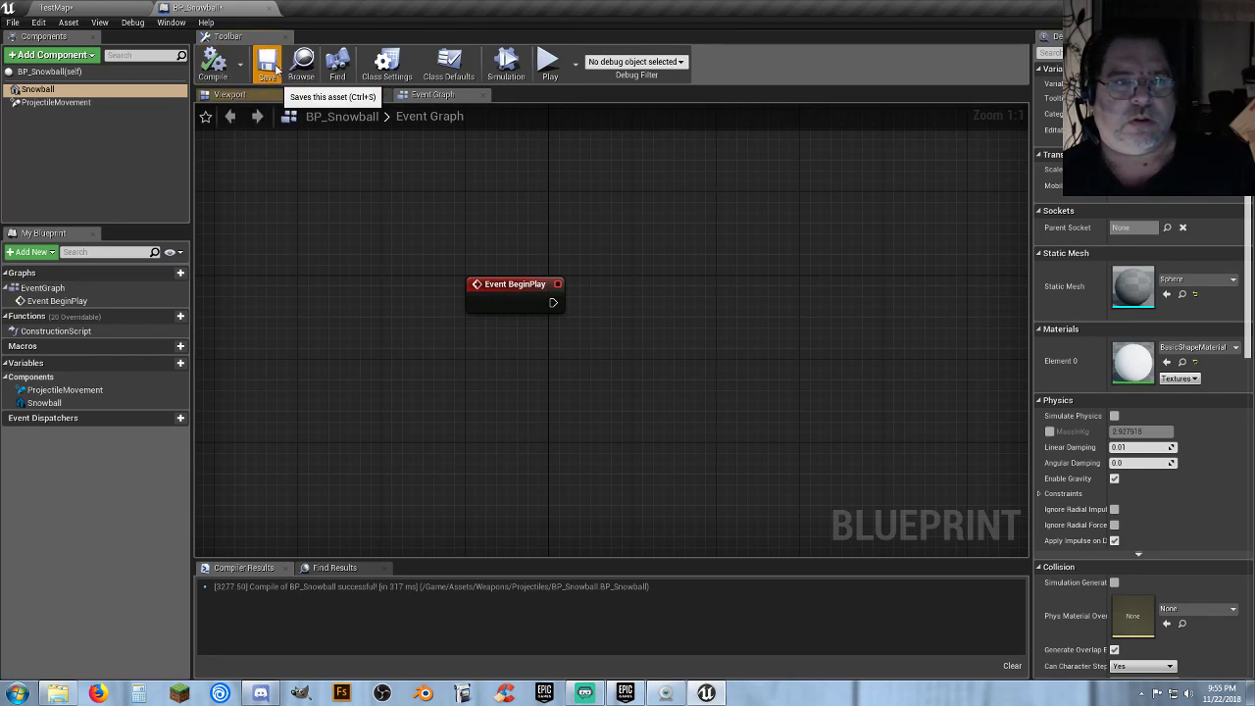
Play the TestMap level, run the character up to the snowball to check its size, and end the session.
{"action": "left_click", "coordinate": [124, 8]}
{"action": "left_click", "coordinate": [664, 51]}
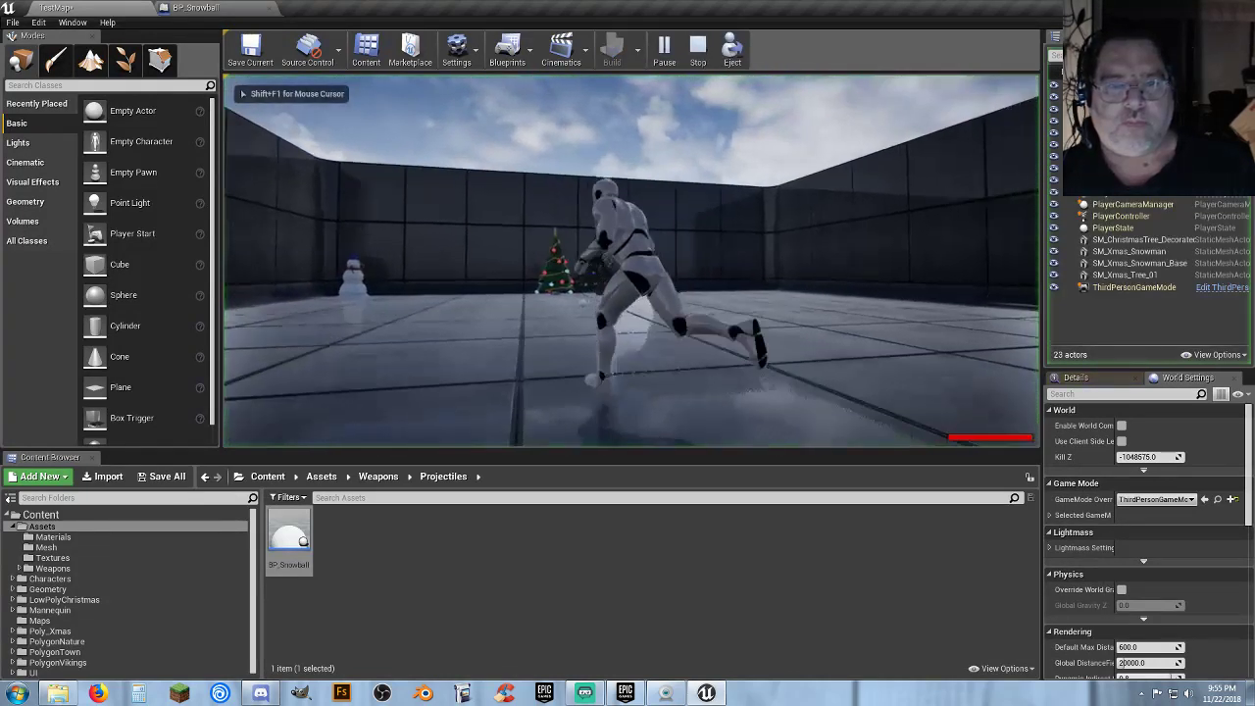
{"action": "key", "text": "w"}
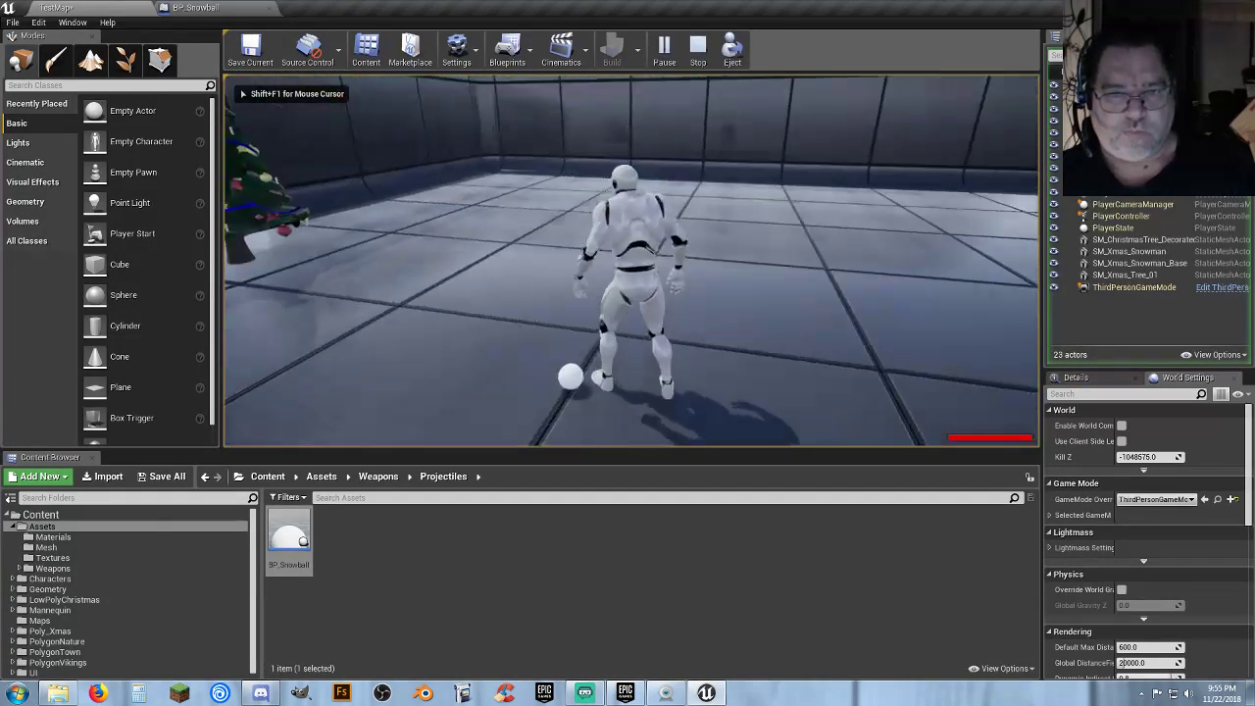
{"action": "key", "text": "Escape"}
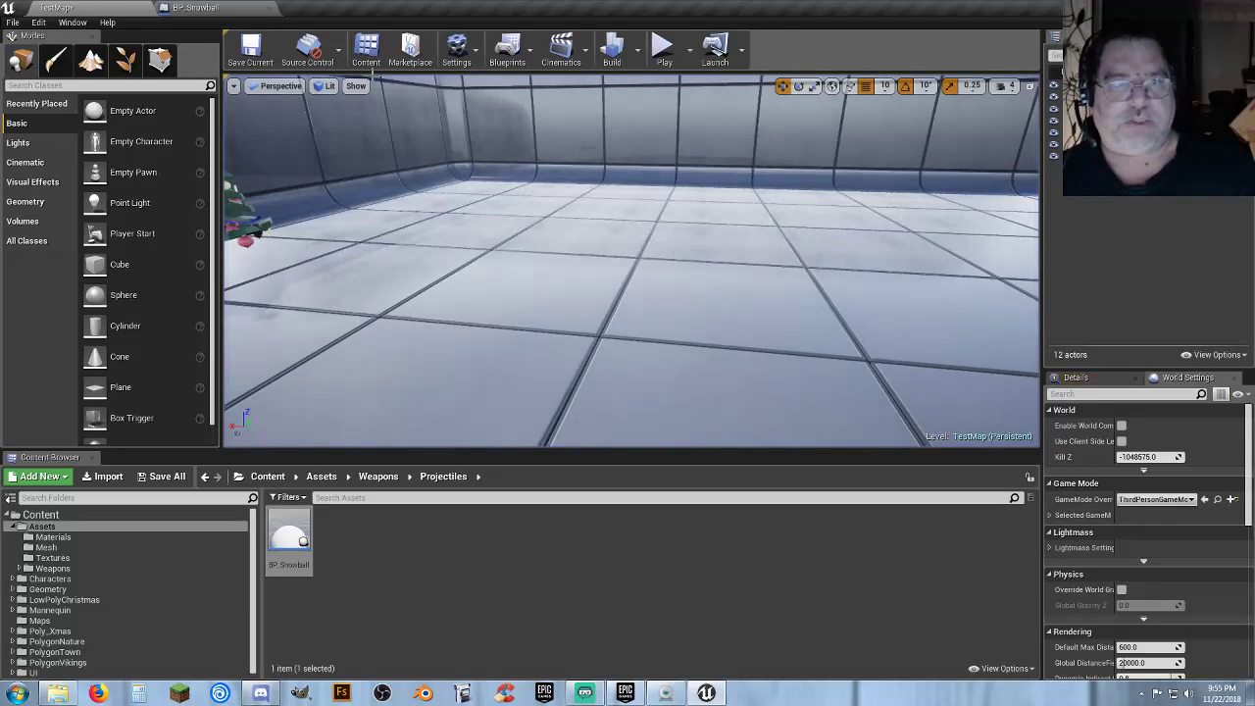
Reduce the Snowball component's scale in BP_Snowball, and compile and save the blueprint.
{"action": "left_click", "coordinate": [200, 8]}
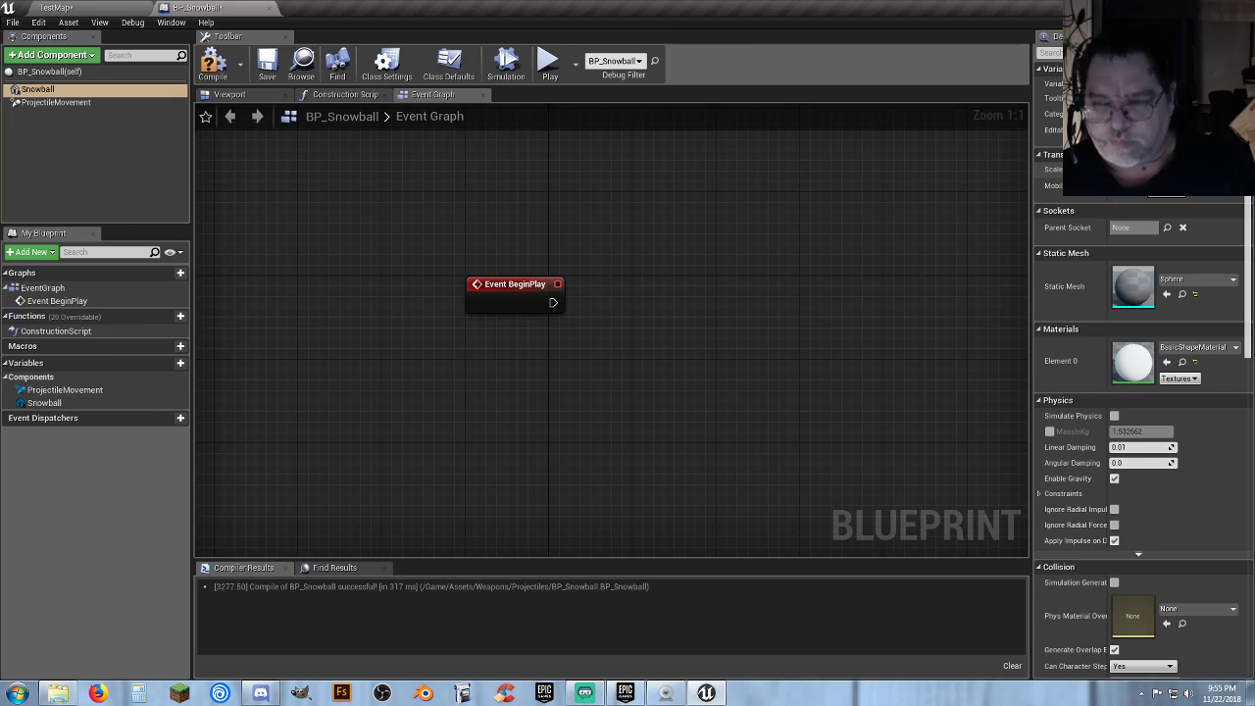
{"action": "left_click", "coordinate": [211, 61]}
Play the TestMap level, run the character toward the snowball near the Christmas trees, and end the session.
{"action": "left_click", "coordinate": [130, 10]}
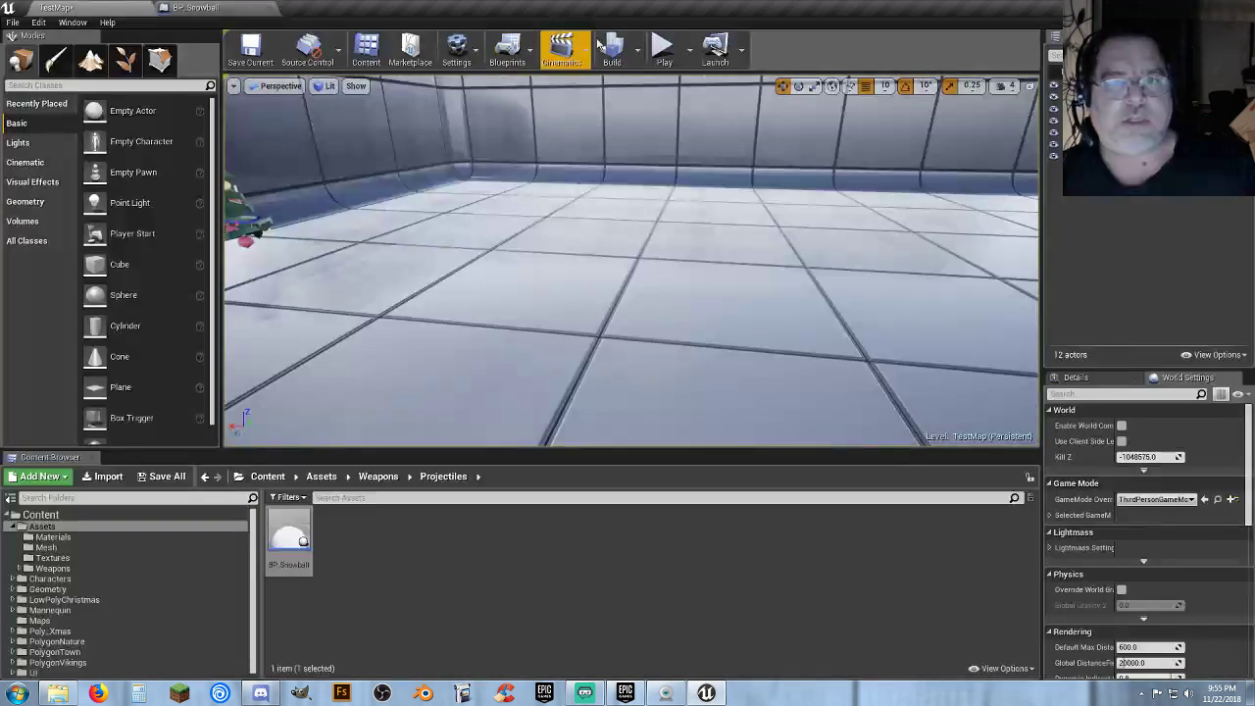
{"action": "left_click", "coordinate": [659, 47]}
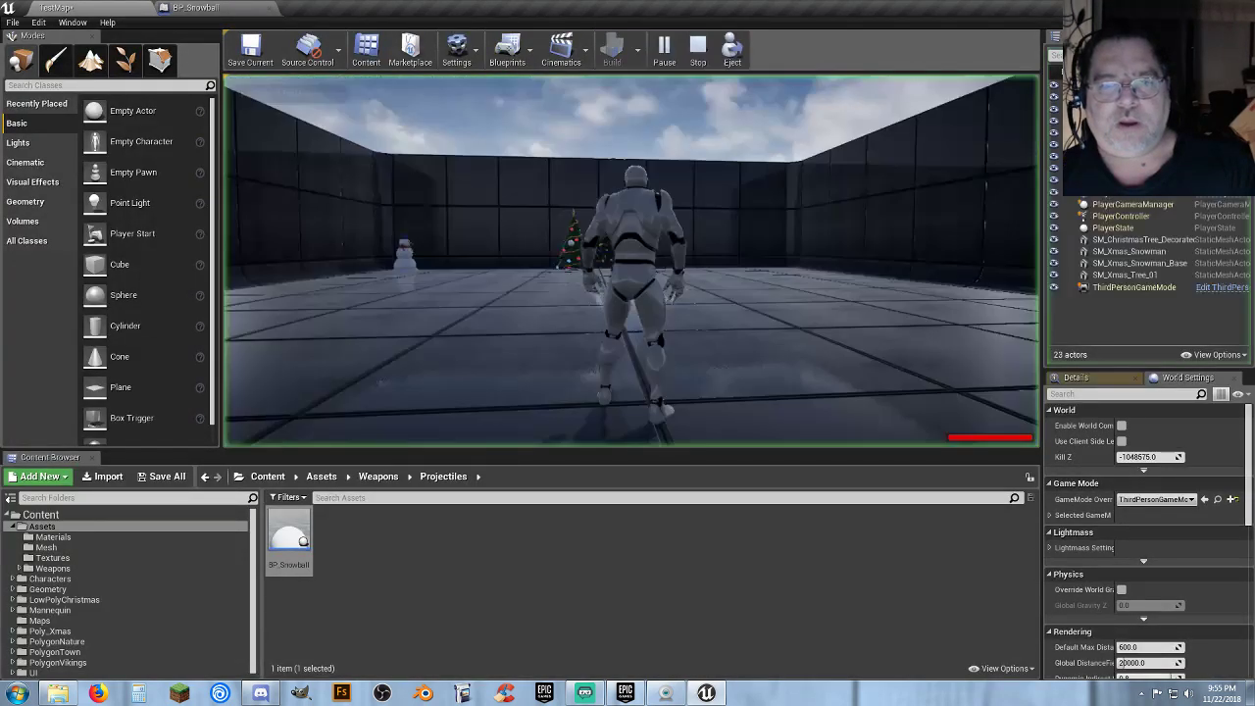
{"action": "key", "text": "w"}
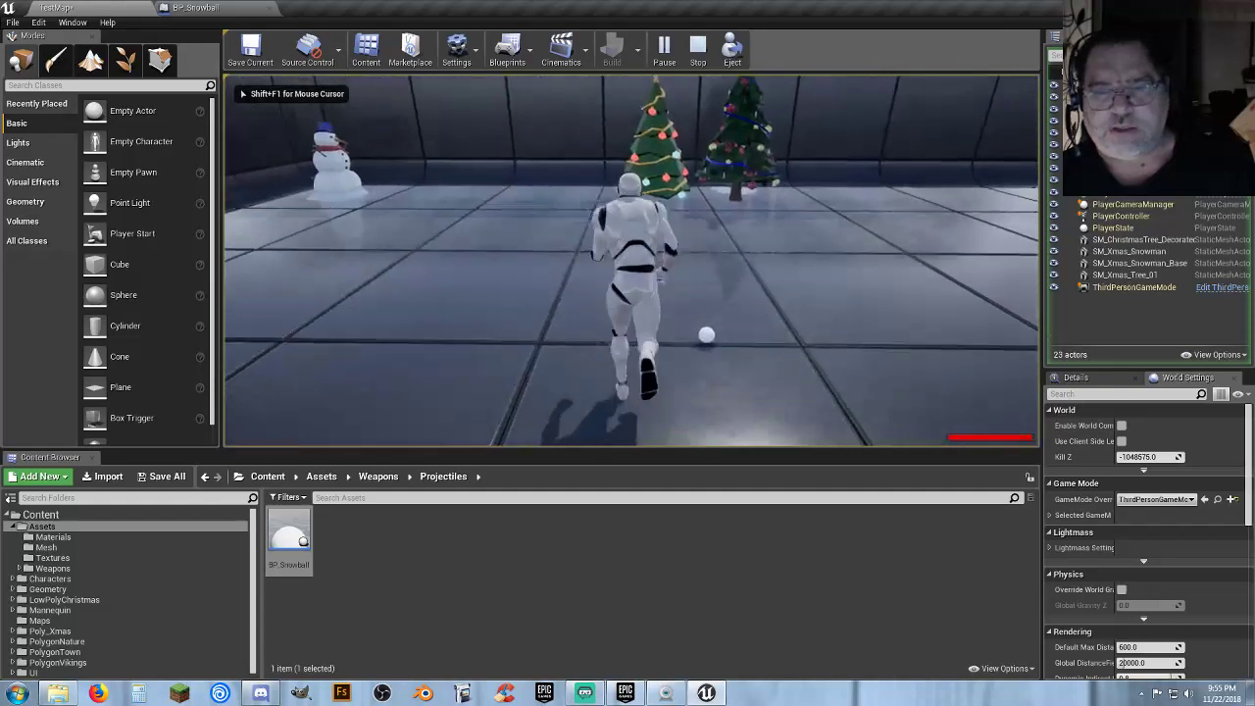
{"action": "key", "text": "d"}
{"action": "key", "text": "w"}
{"action": "key", "text": "w"}
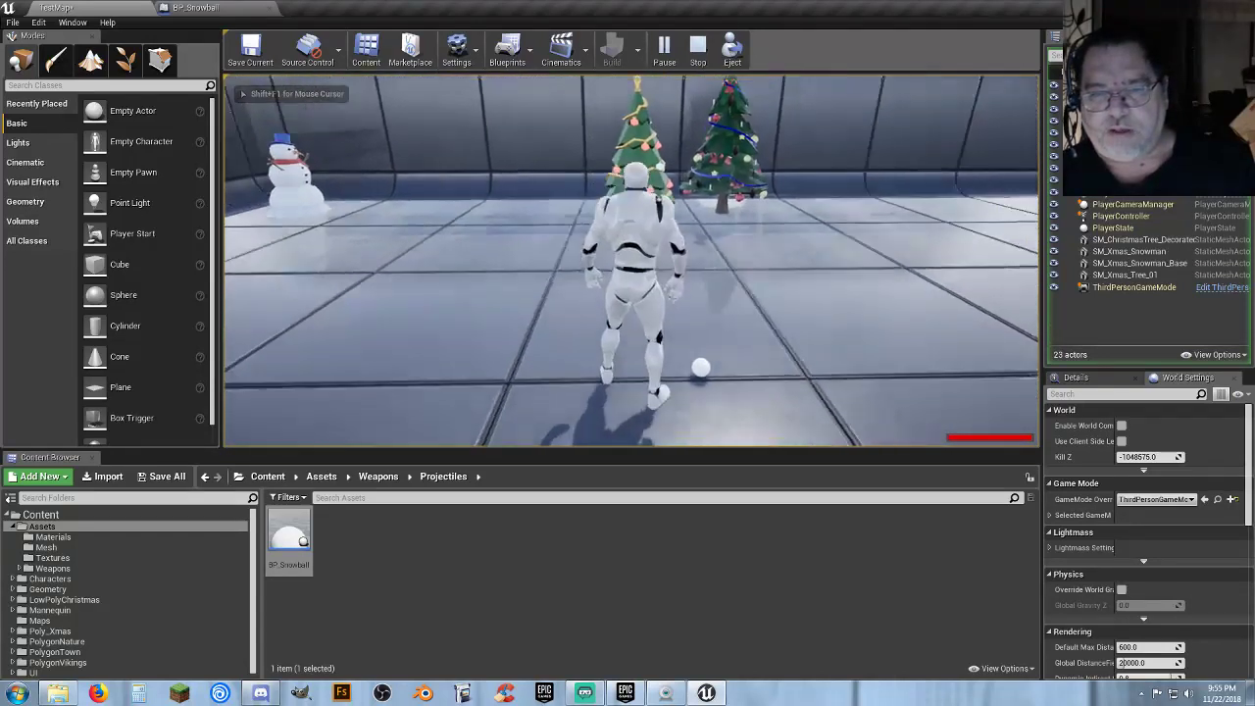
{"action": "key", "text": "Escape"}
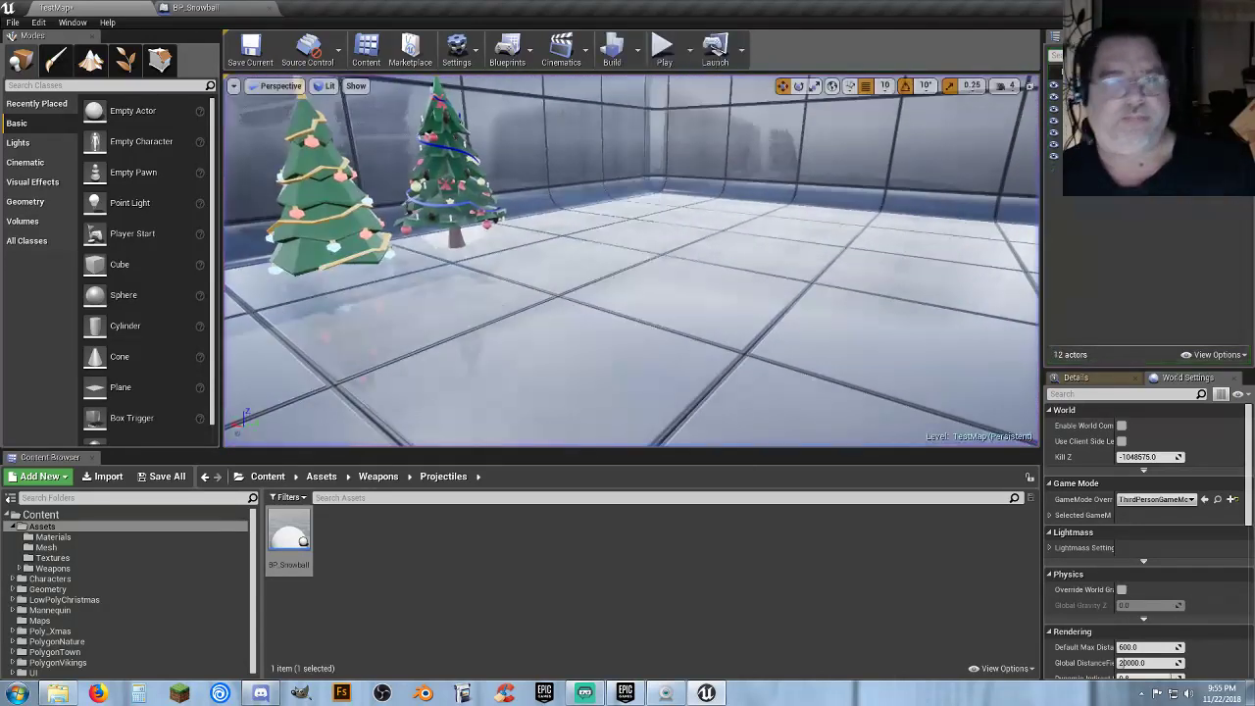
Enable Component Replicates on the Snowball mesh component in BP_Snowball, and compile and save the blueprint.
{"action": "left_click", "coordinate": [241, 11]}
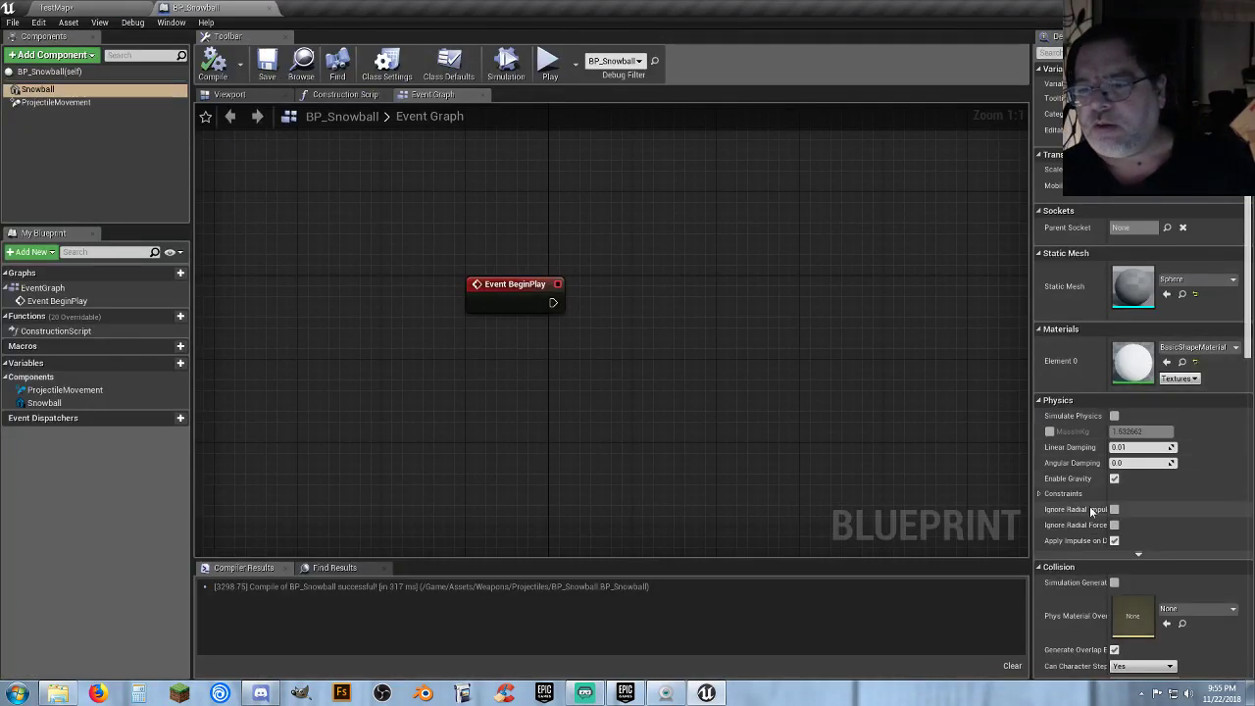
{"action": "scroll", "coordinate": [1092, 446], "scroll_direction": "down", "scroll_amount": 5}
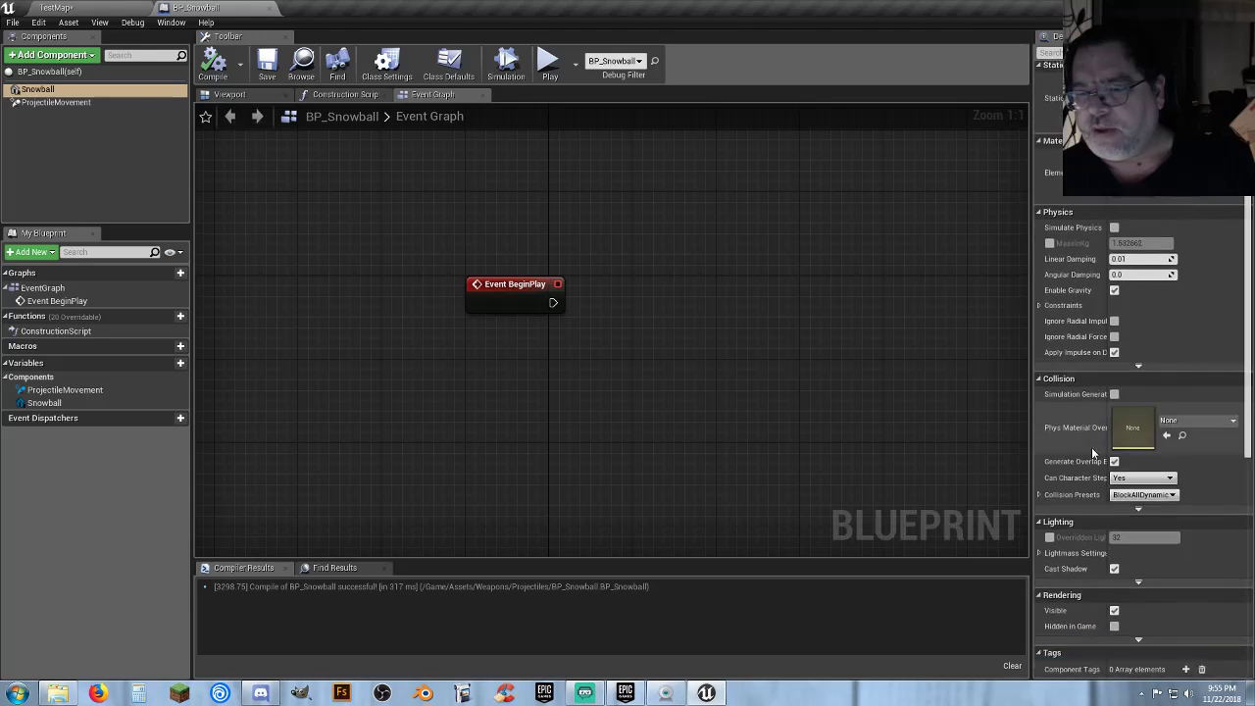
{"action": "scroll", "coordinate": [1091, 447], "scroll_direction": "down", "scroll_amount": 3}
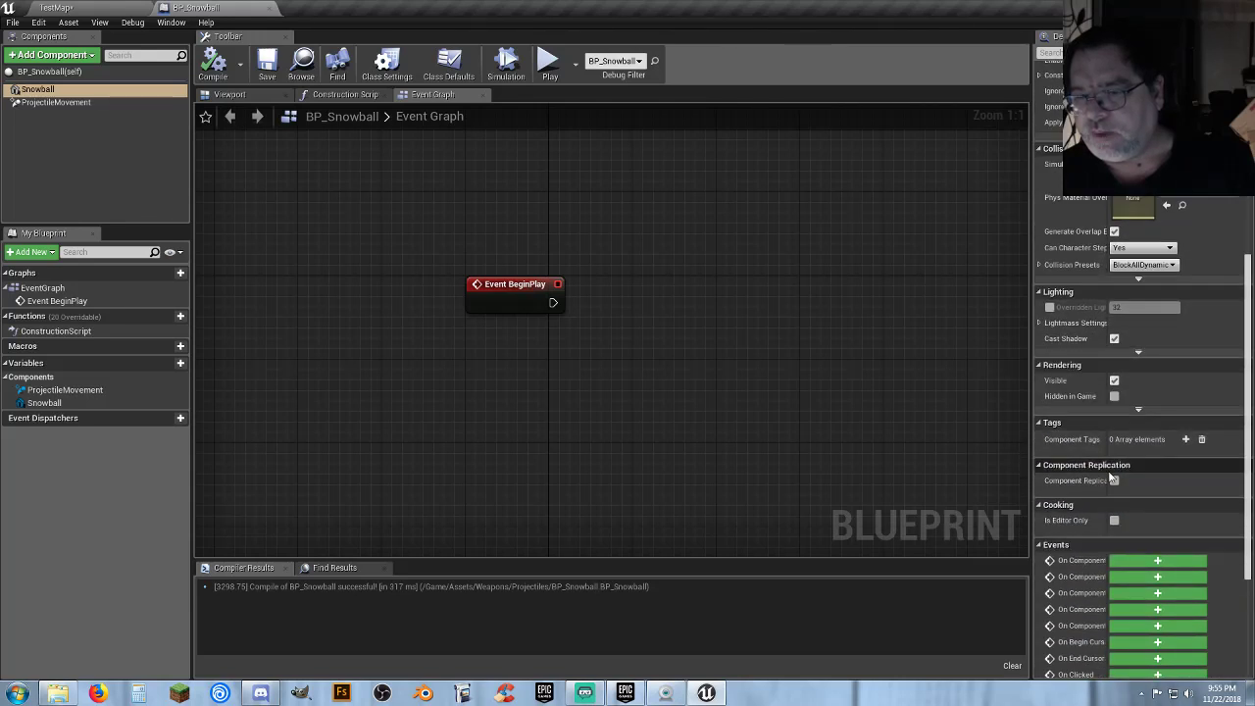
{"action": "left_click", "coordinate": [1114, 480]}
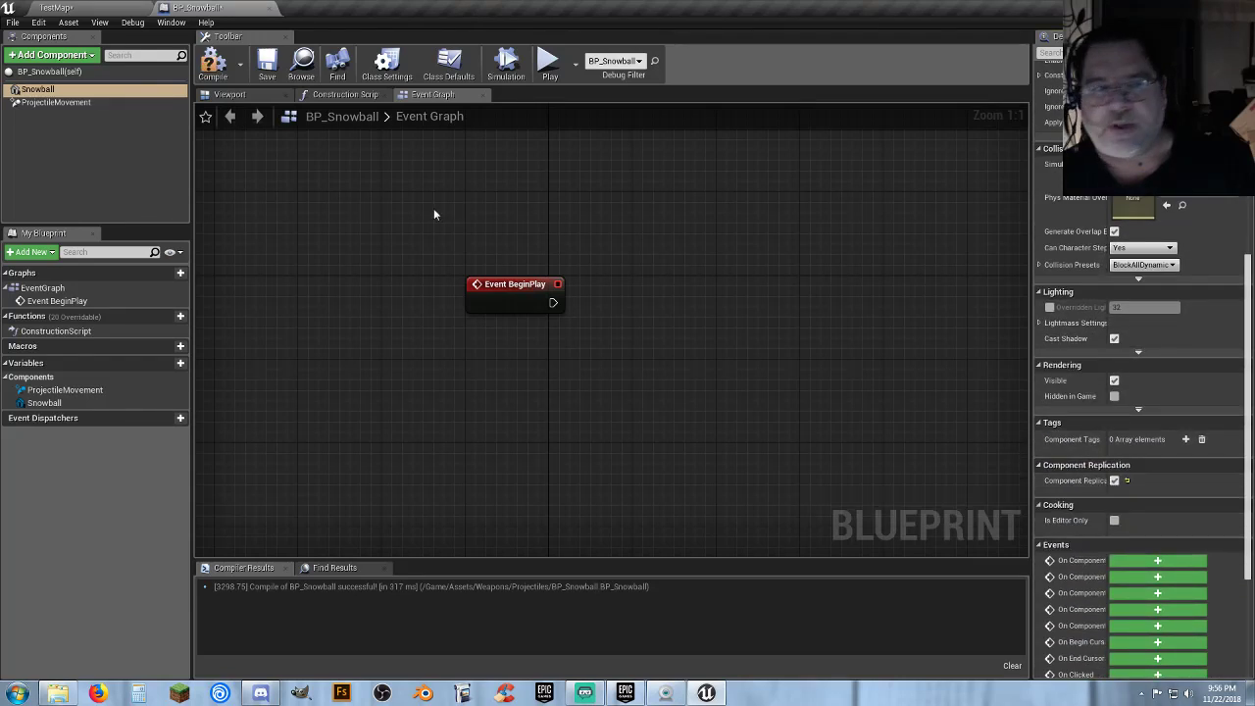
{"action": "left_click", "coordinate": [221, 68]}
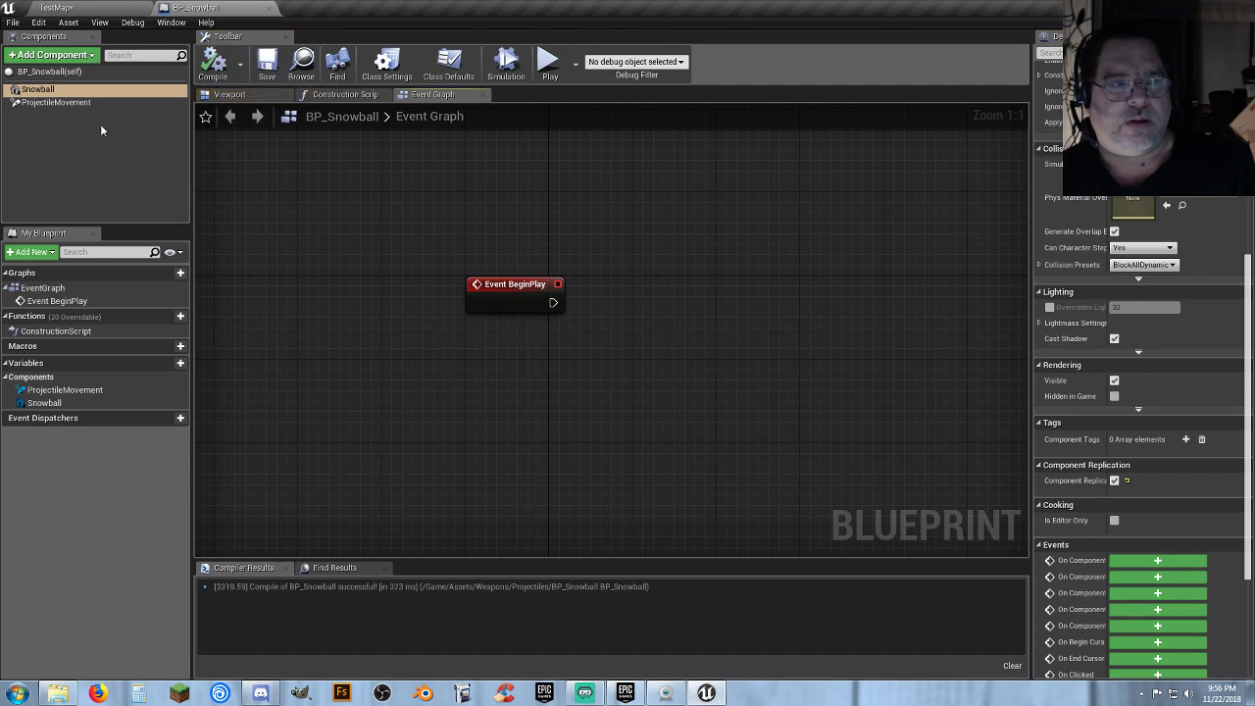
Enable Component Replicates on the ProjectileMovement component, and compile and save the blueprint.
{"action": "left_click", "coordinate": [66, 103]}
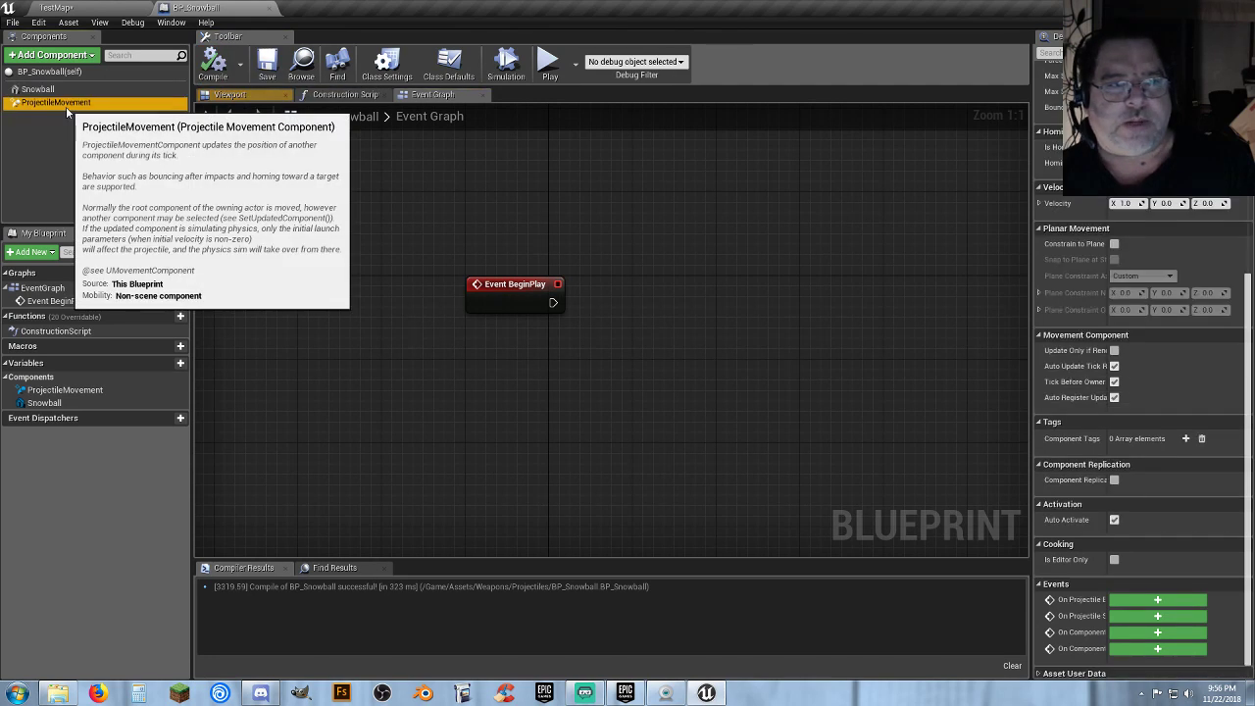
{"action": "left_click", "coordinate": [1115, 480]}
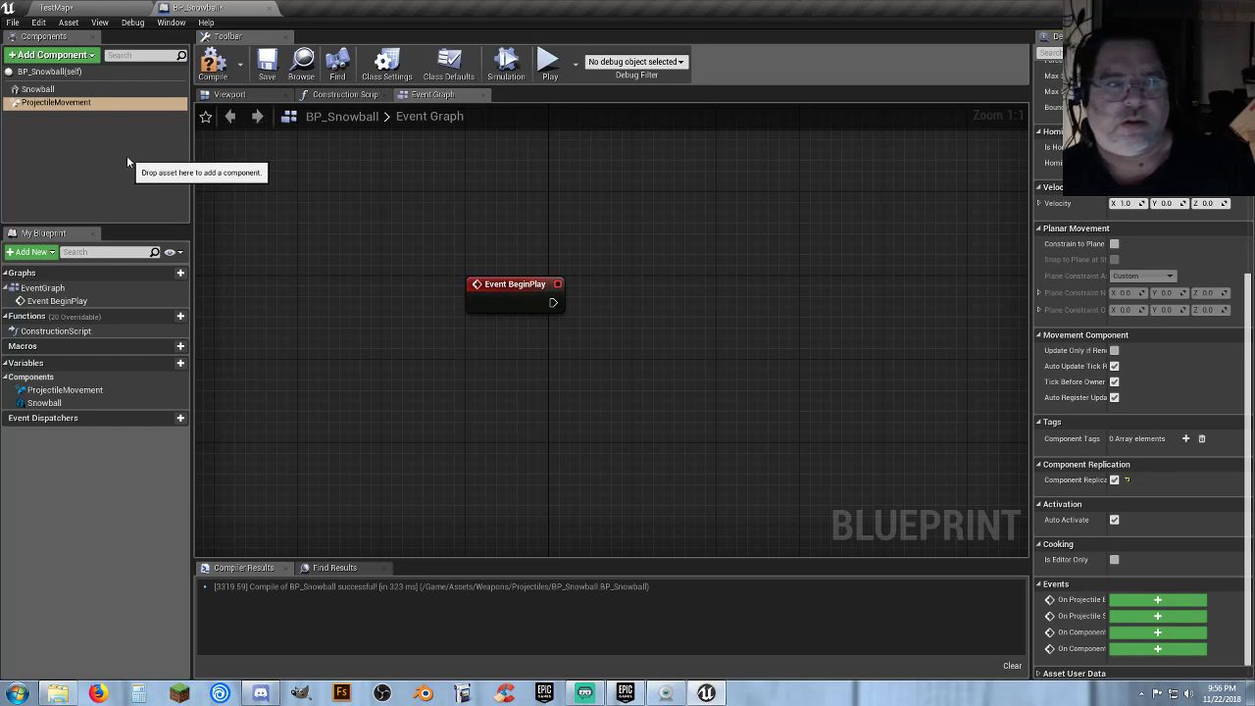
{"action": "left_click", "coordinate": [215, 68]}
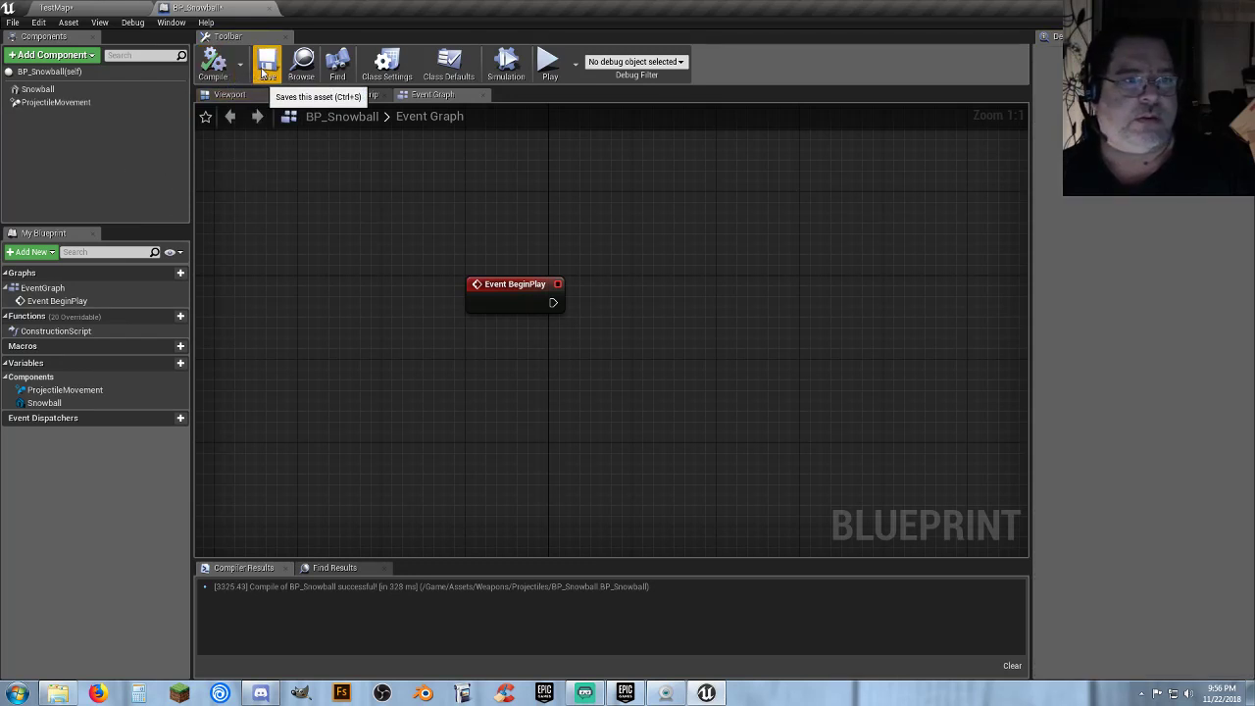
Enable Replicate Movement in the class defaults of BP_Snowball, and compile and save the blueprint.
{"action": "left_click", "coordinate": [438, 74]}
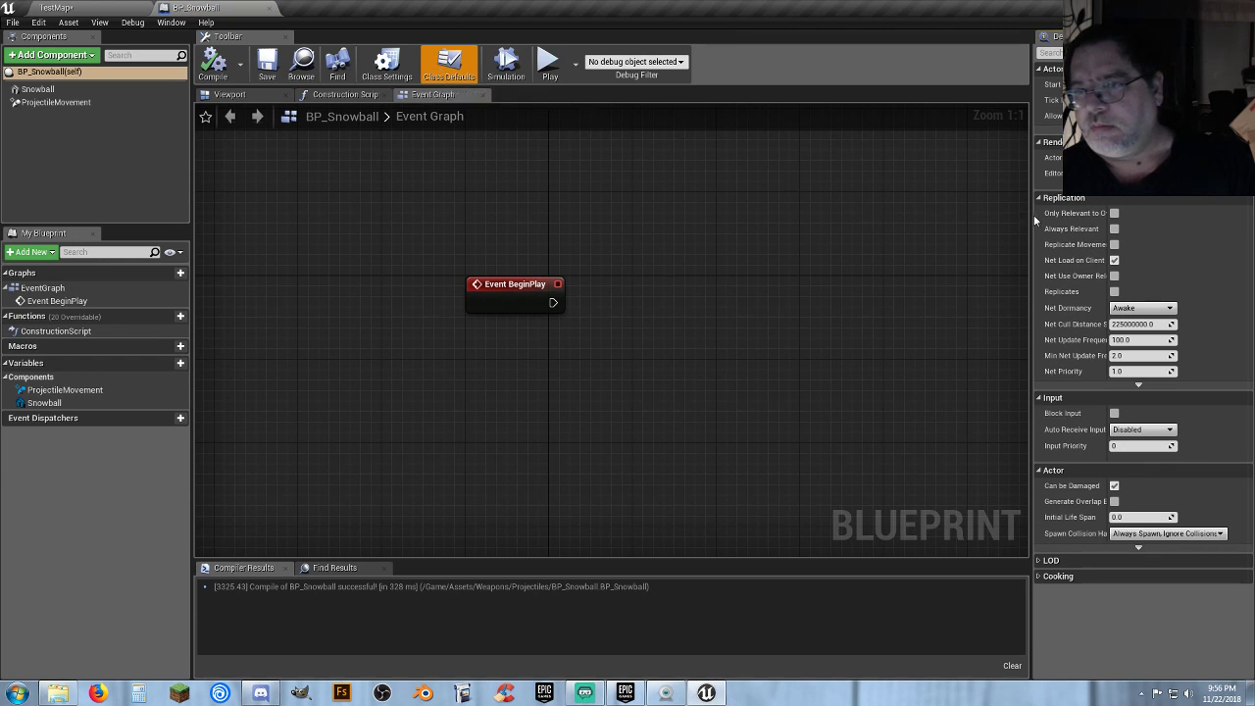
{"action": "left_click", "coordinate": [1114, 245]}
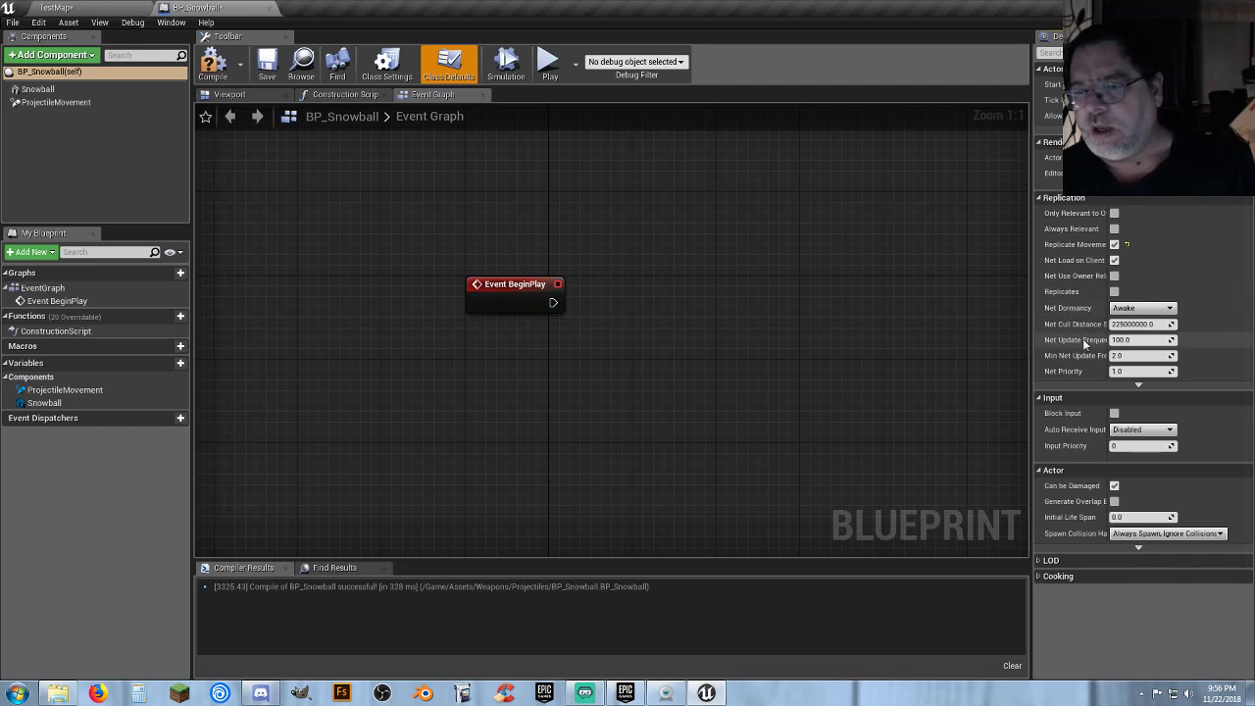
{"action": "left_click", "coordinate": [212, 61]}
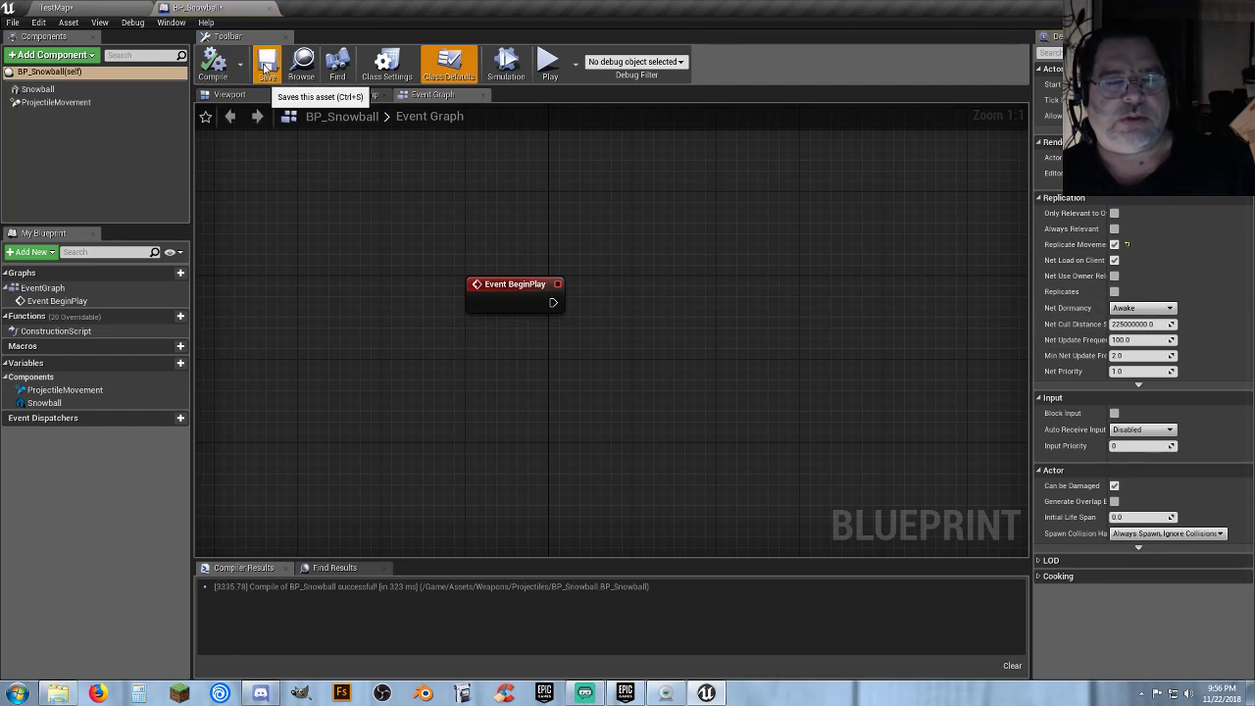
Rotate the snowball placed in TestMap by about 80 degrees around its Y axis.
{"action": "left_click", "coordinate": [103, 12]}
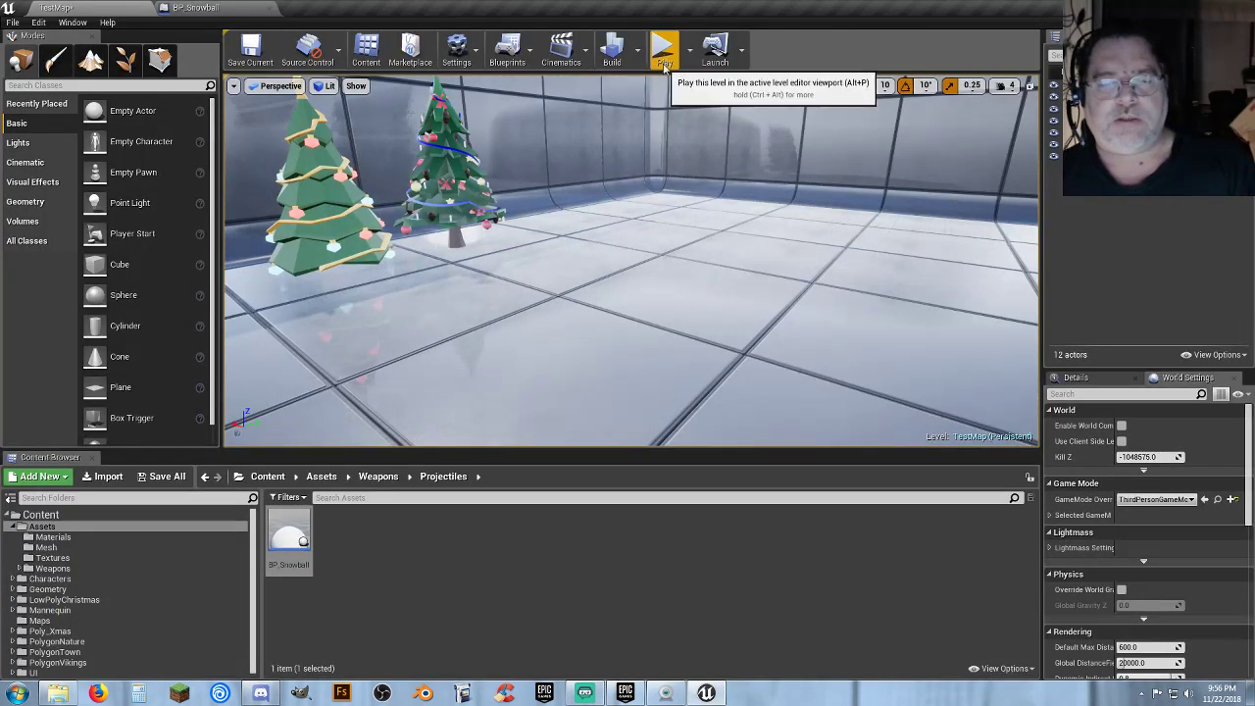
{"action": "right_click_drag", "start_coordinate": [664, 147], "coordinate": [833, 186]}
{"action": "right_click_drag", "start_coordinate": [753, 282], "coordinate": [768, 233]}
{"action": "left_click", "coordinate": [785, 278]}
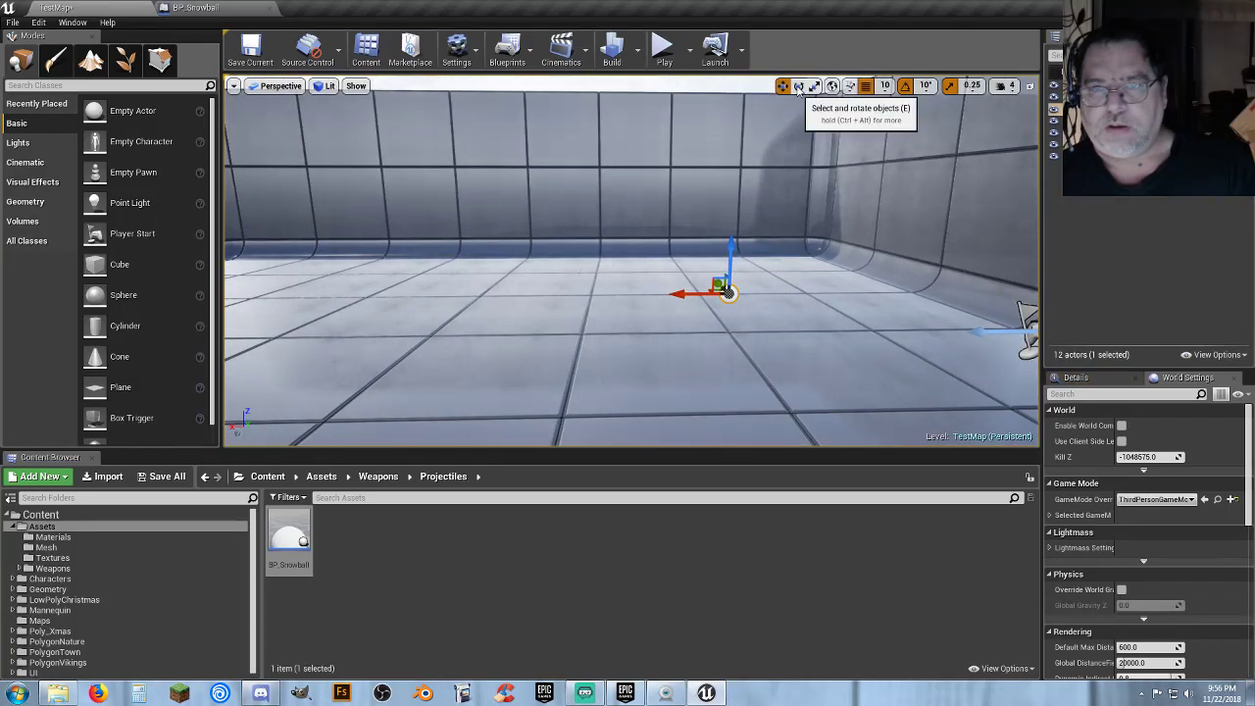
{"action": "left_click", "coordinate": [798, 85]}
{"action": "left_click_drag", "start_coordinate": [677, 265], "coordinate": [686, 279]}
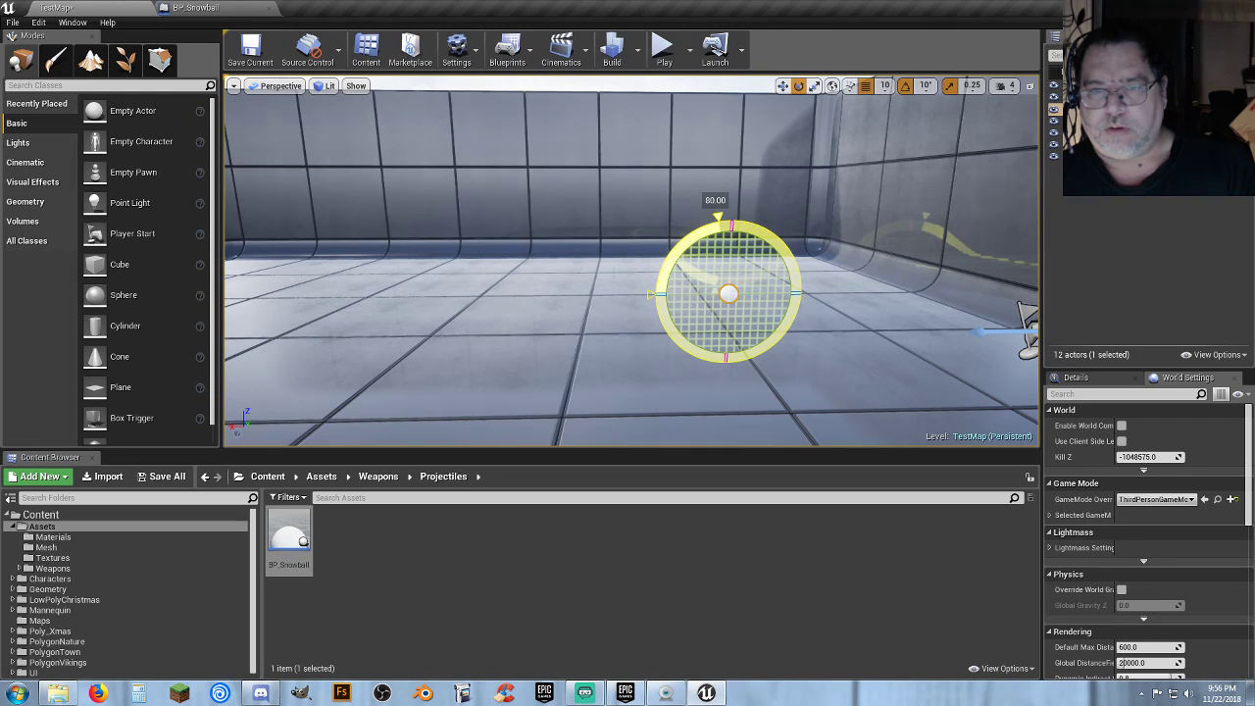
{"action": "left_click_drag", "start_coordinate": [686, 280], "coordinate": [568, 138]}
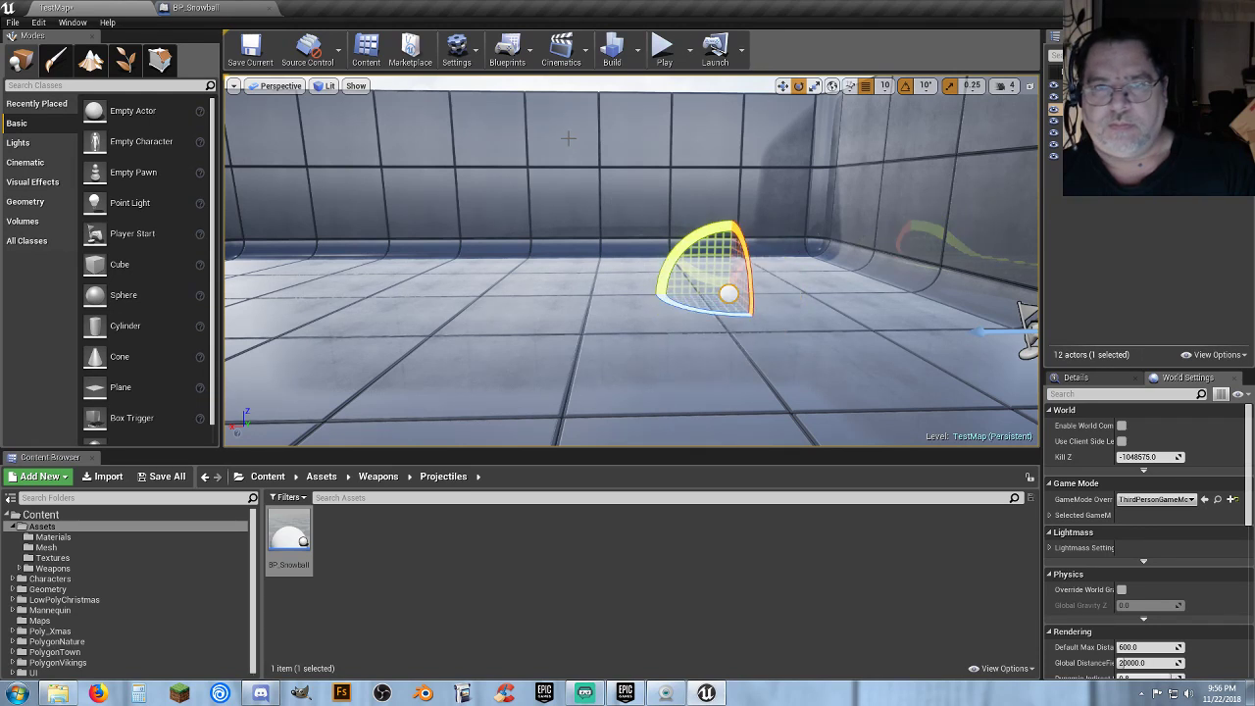
Play-test TestMap by running the character around the snowball to check its behaviour, and end the session.
{"action": "left_click", "coordinate": [664, 59]}
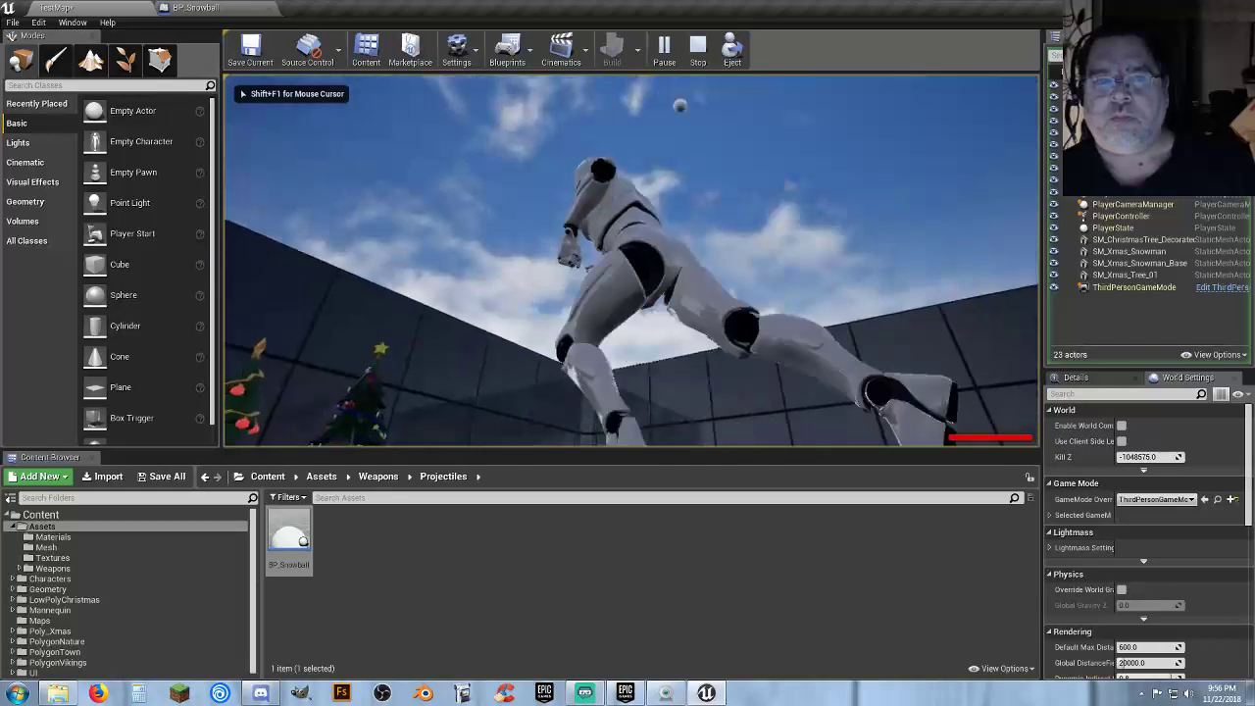
{"action": "key", "text": "w"}
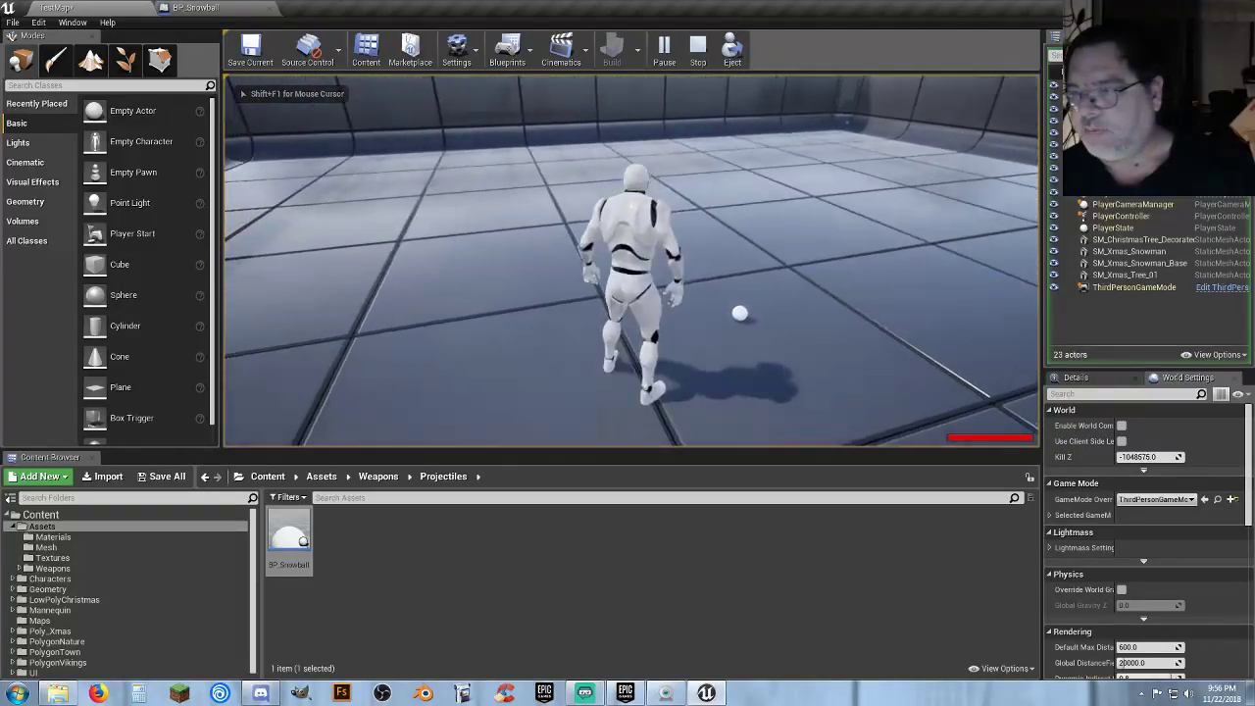
{"action": "key", "text": "w"}
{"action": "key", "text": "d"}
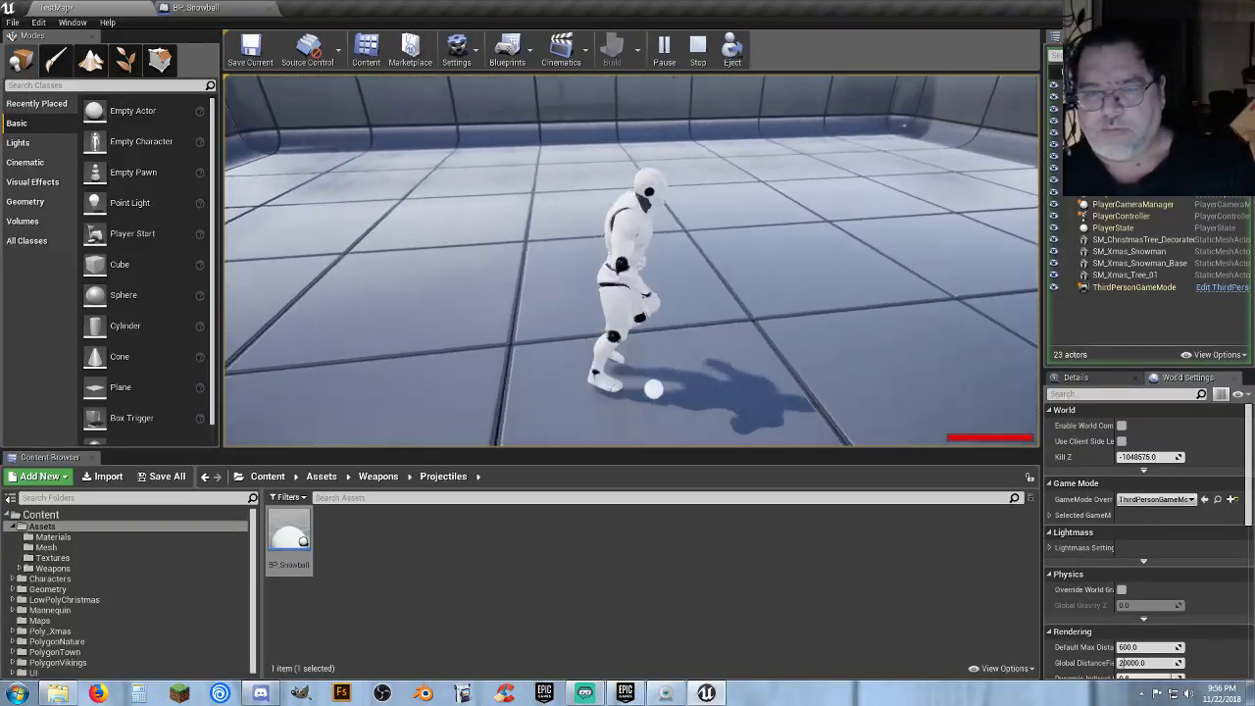
{"action": "key", "text": "s"}
{"action": "key", "text": "d"}
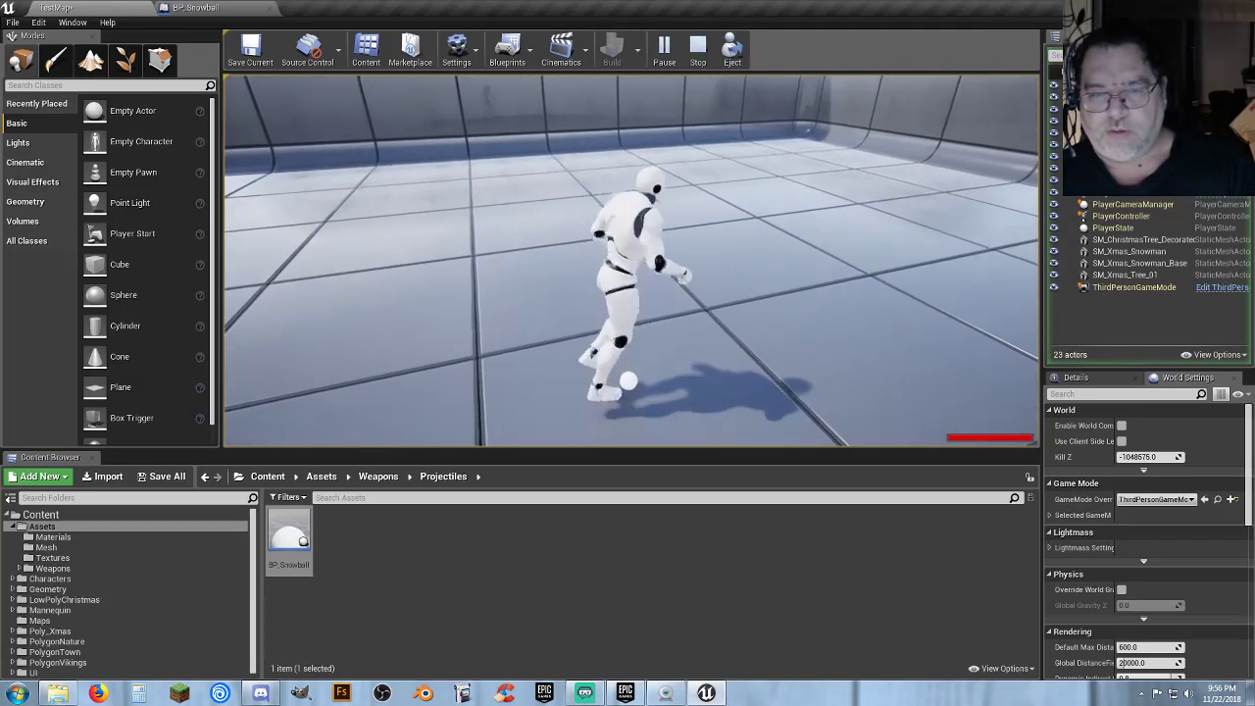
{"action": "key", "text": "w"}
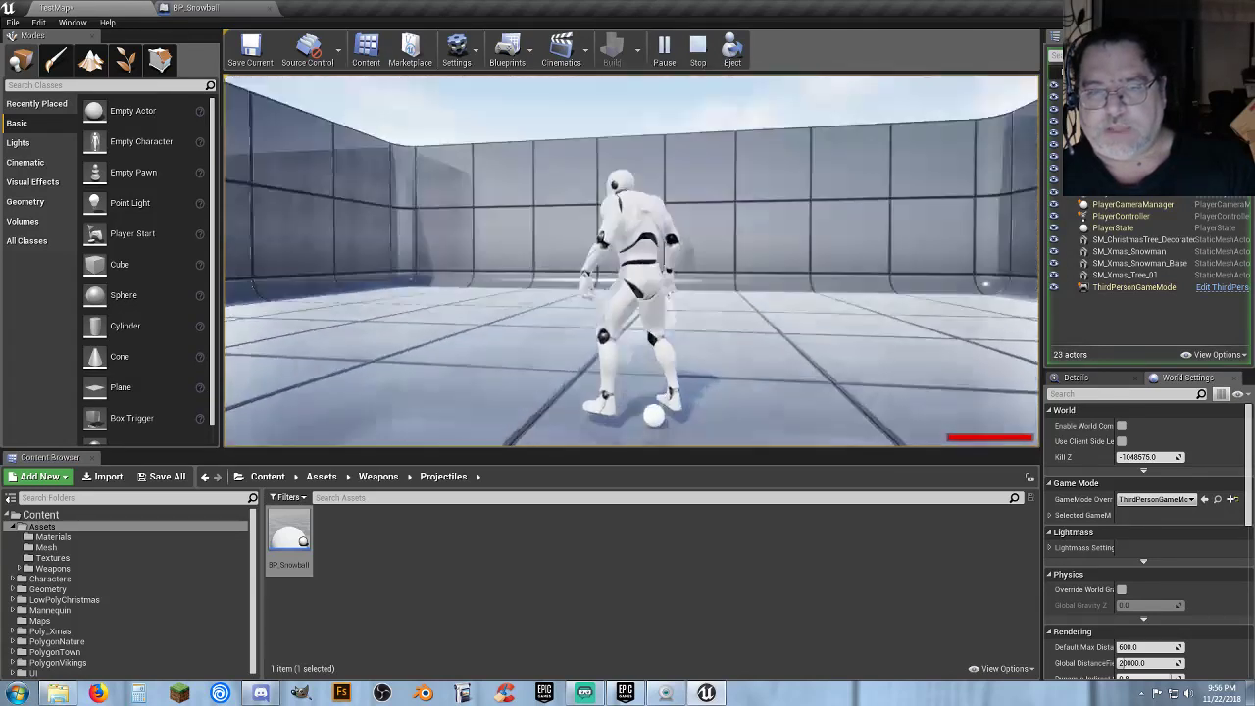
{"action": "key", "text": "d"}
{"action": "key", "text": "w"}
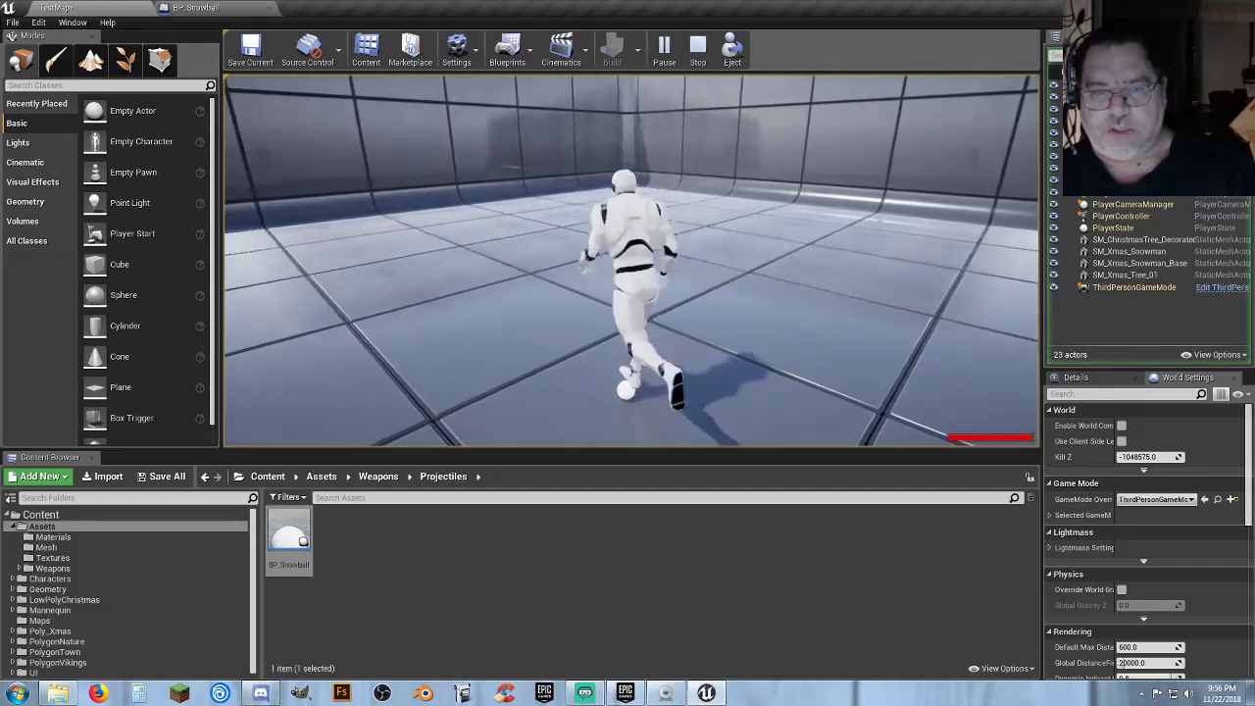
{"action": "key", "text": "s"}
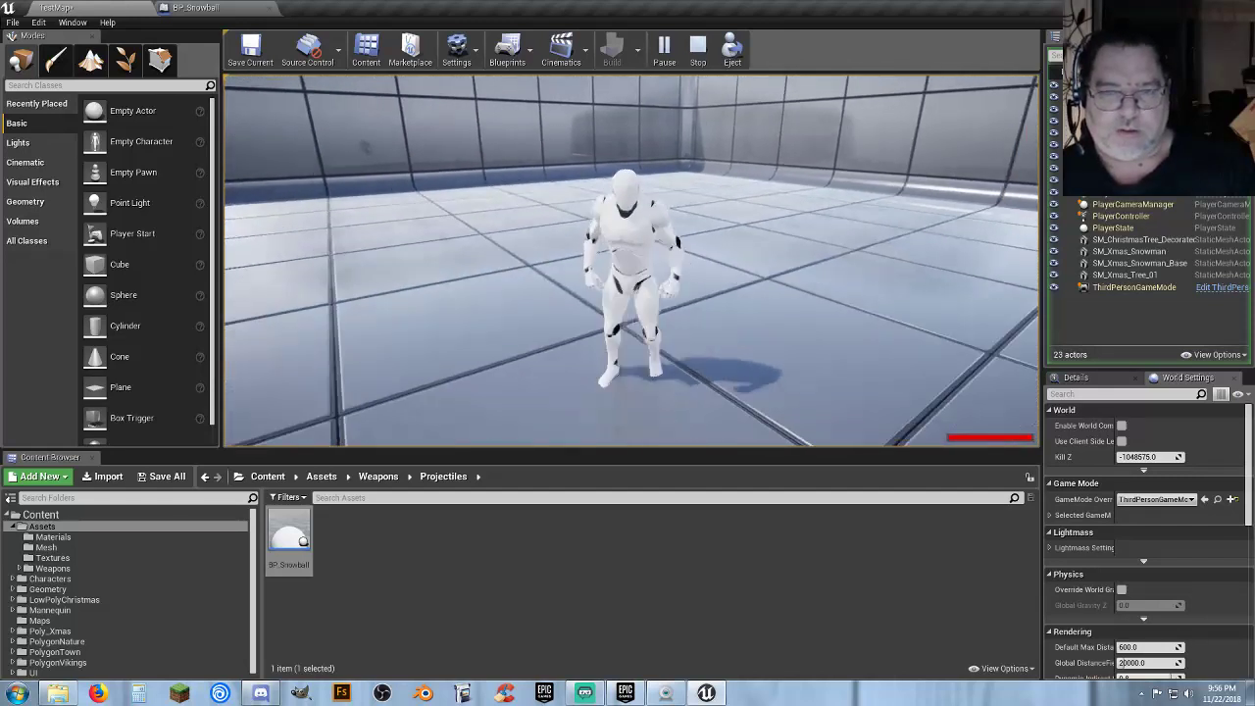
{"action": "key", "text": "w"}
{"action": "key", "text": "shift+F1"}
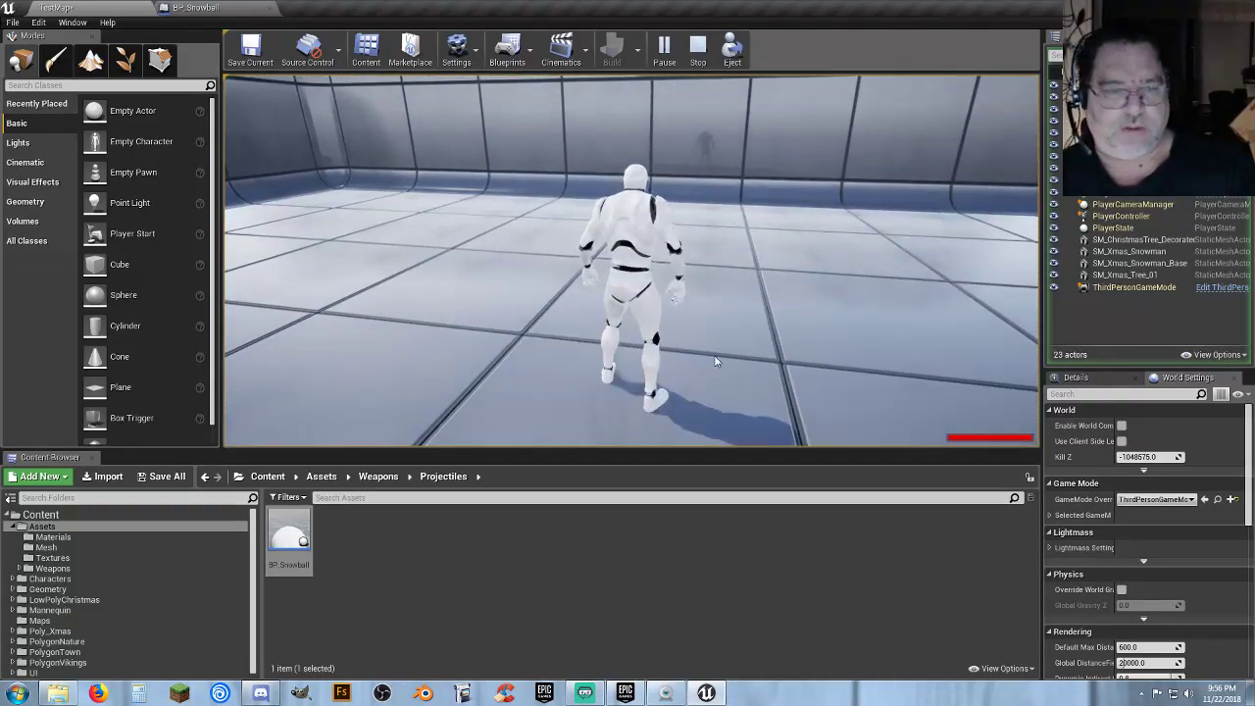
{"action": "key", "text": "Escape"}
Open the Player_Base blueprint from the Characters/Blueprints folder.
{"action": "left_click", "coordinate": [516, 641]}
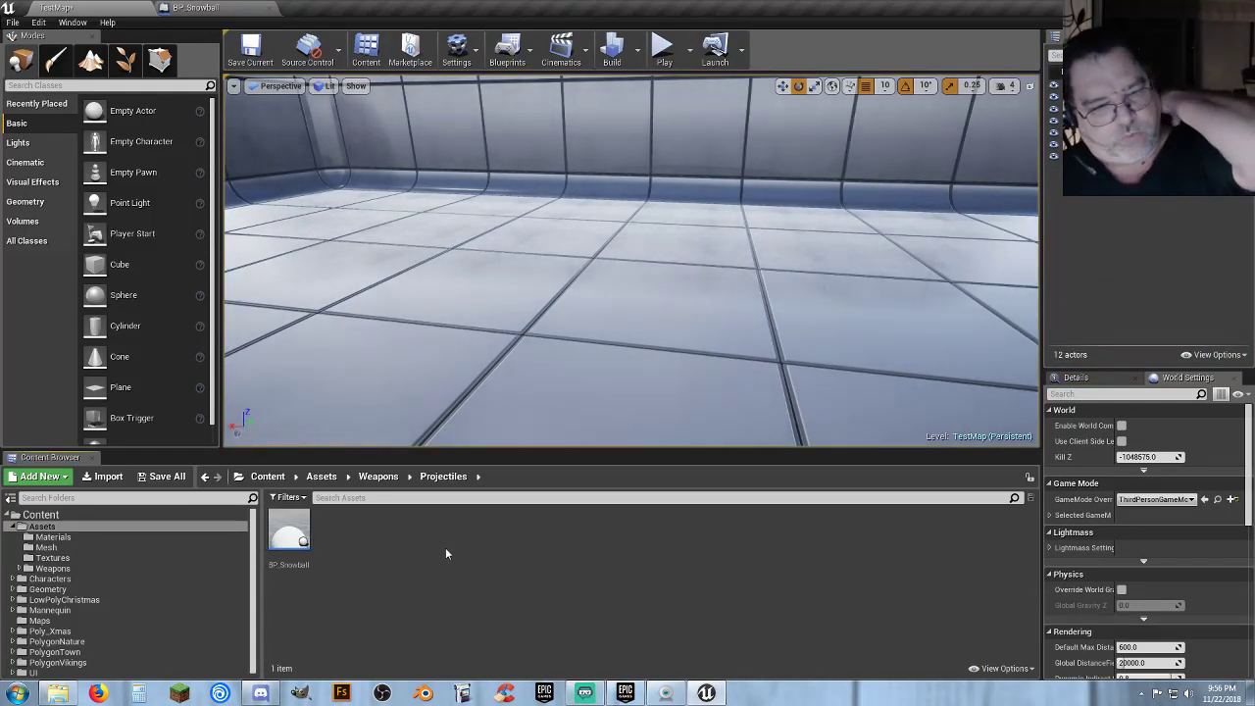
{"action": "left_click", "coordinate": [47, 578]}
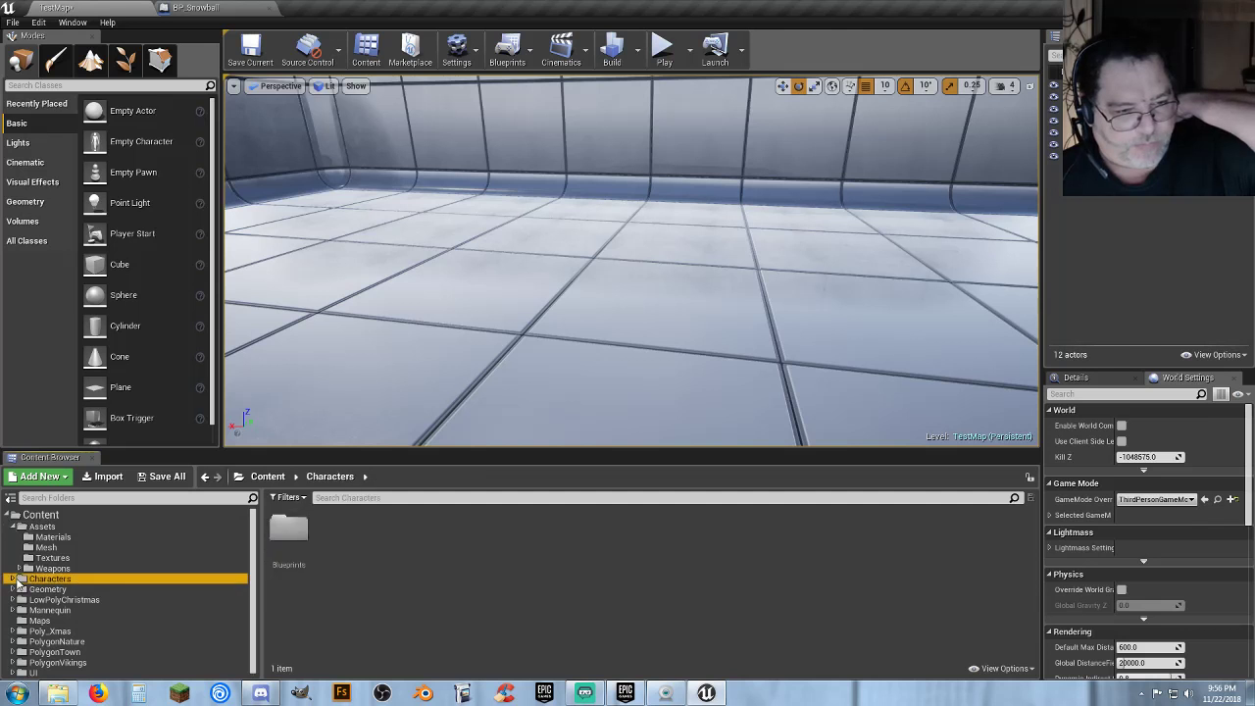
{"action": "left_click", "coordinate": [13, 579]}
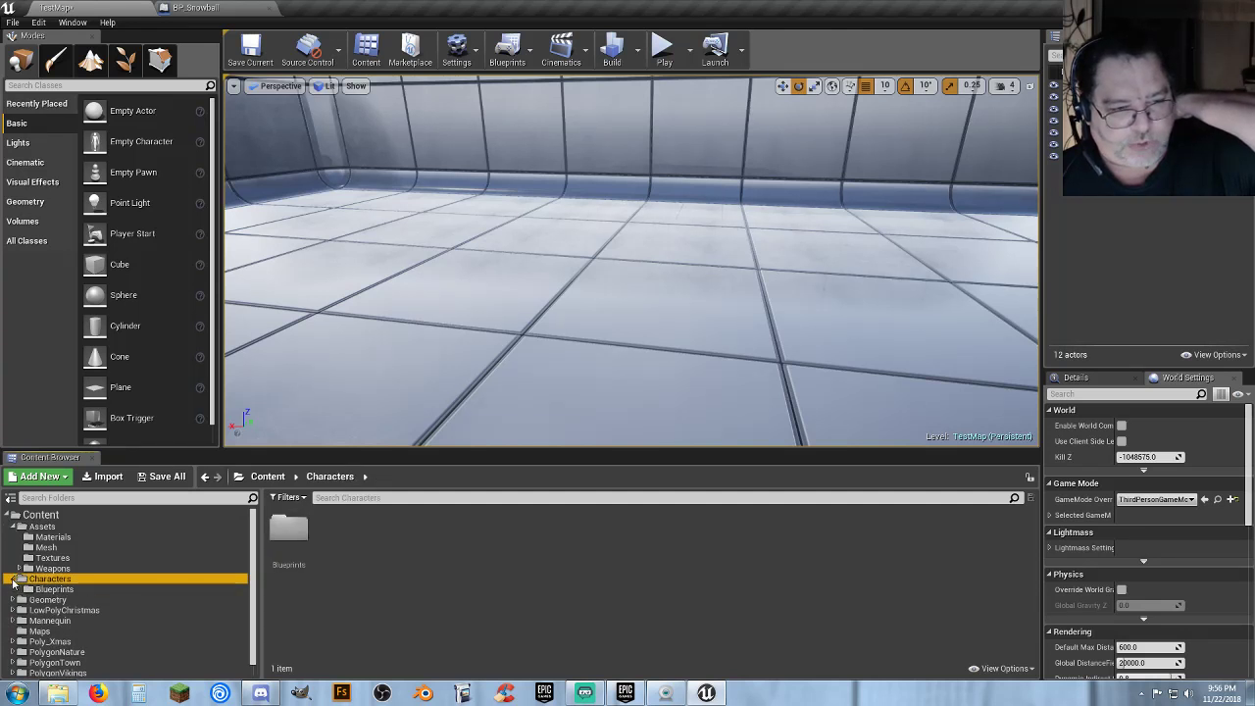
{"action": "left_click", "coordinate": [54, 589]}
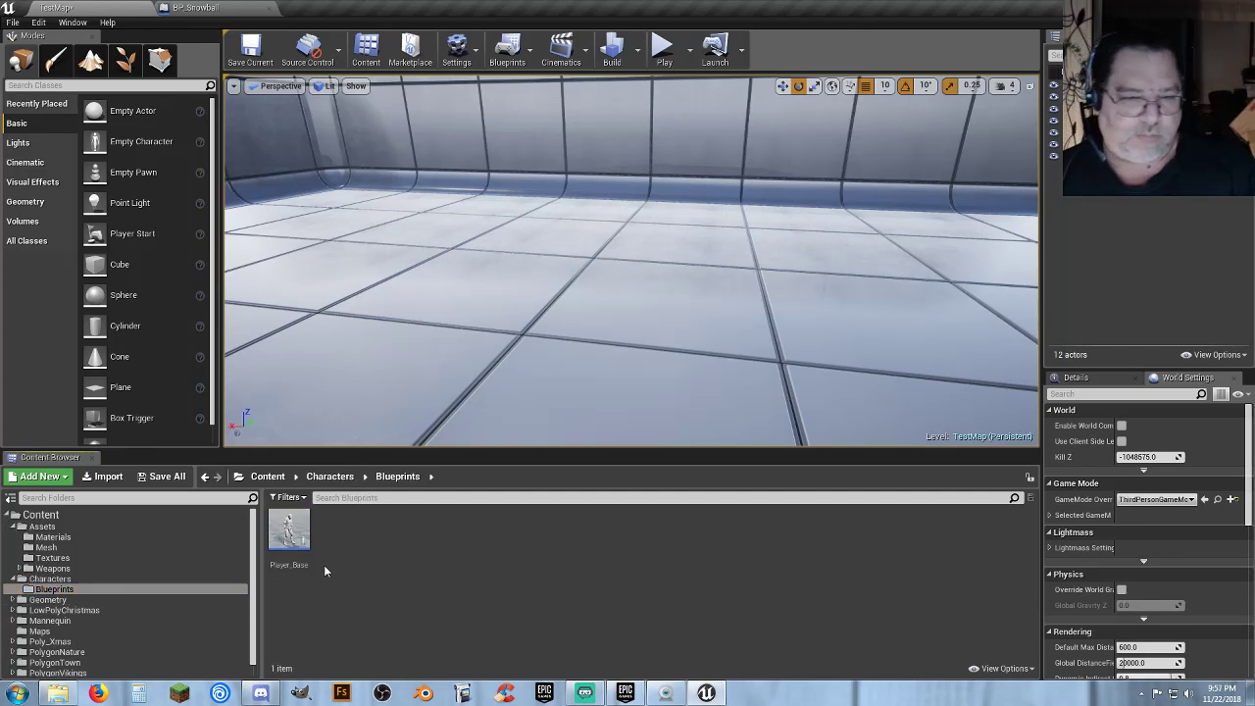
{"action": "left_click", "coordinate": [290, 537]}
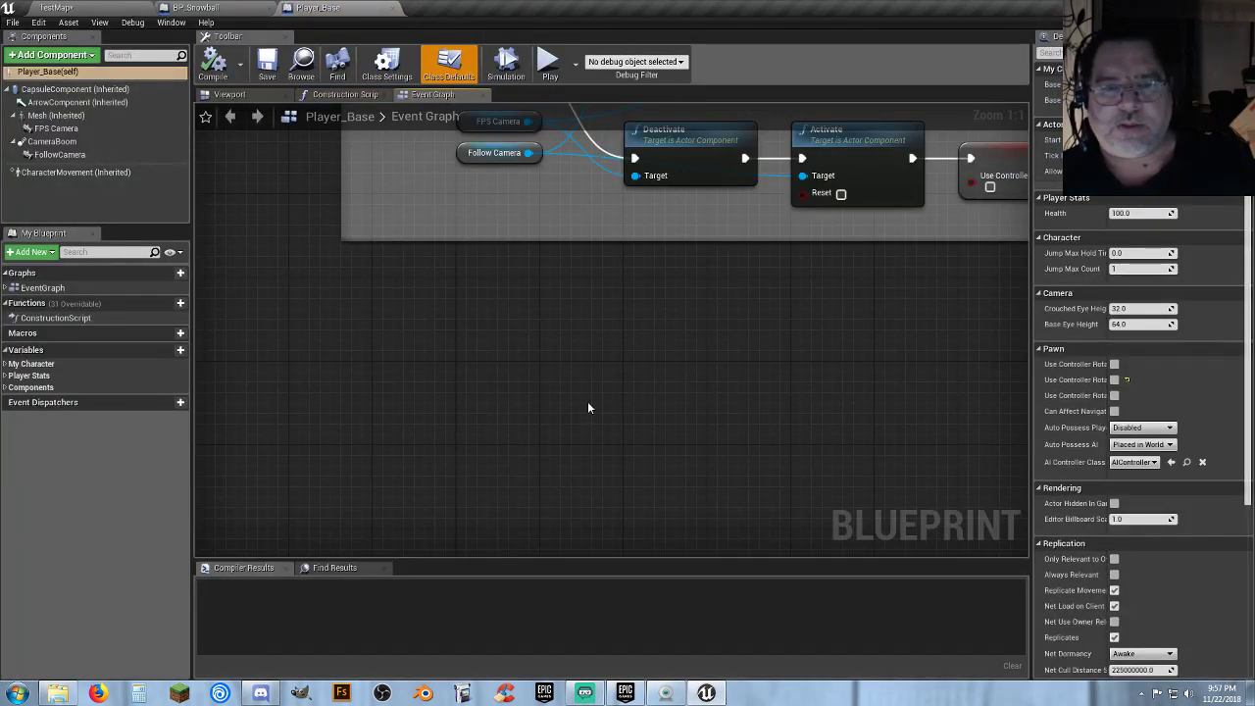
Add a Left Mouse Button input event to the Event Graph, in the empty area below the camera nodes.
{"action": "right_click", "coordinate": [428, 389]}
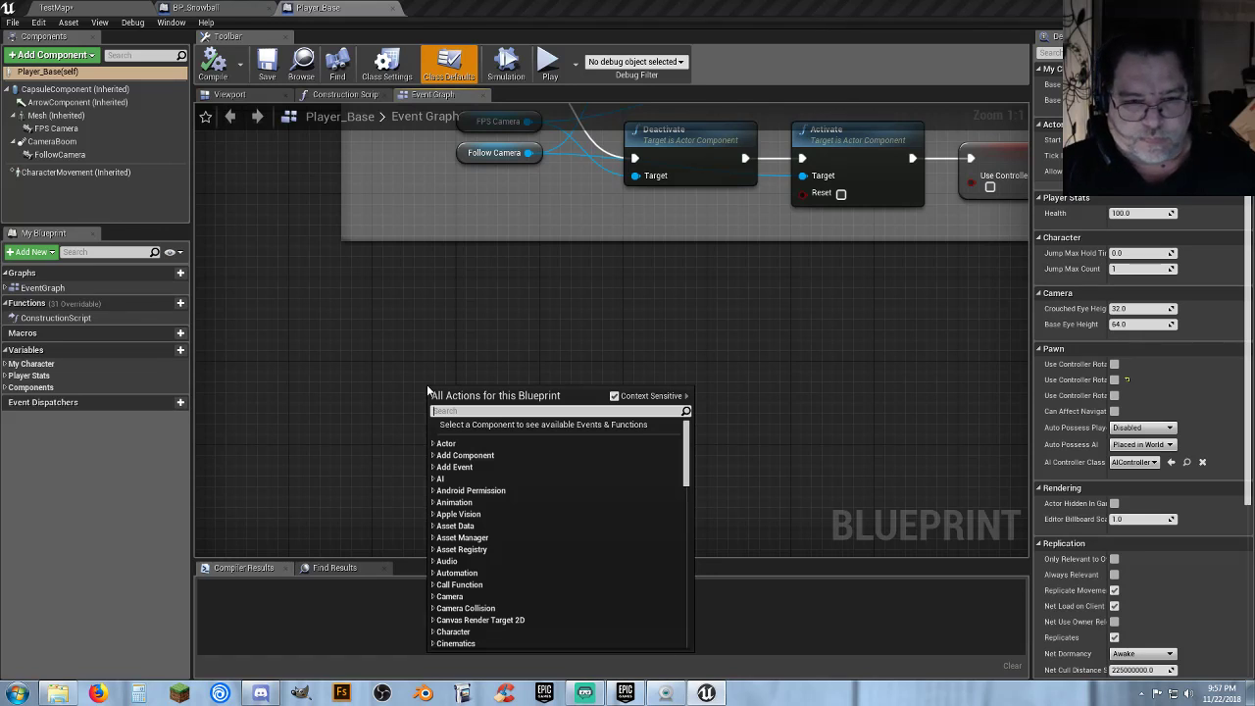
{"action": "type", "text": "keyboard"}
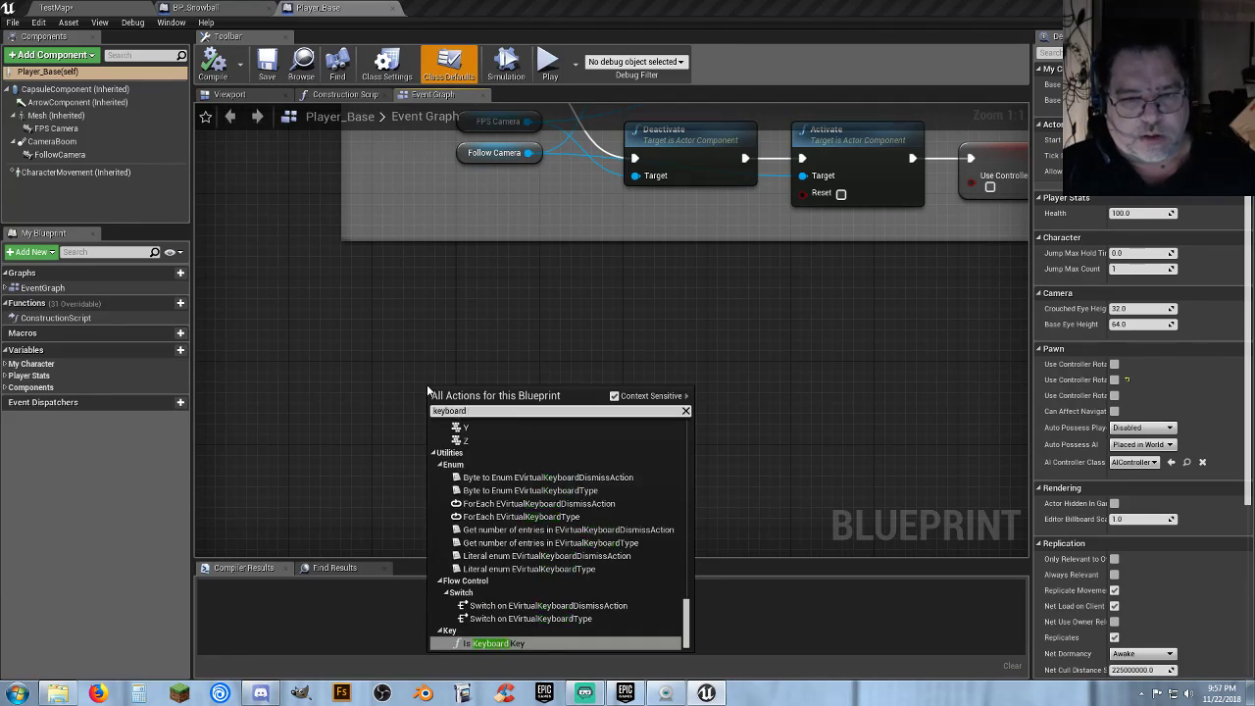
{"action": "key", "text": "BackSpace"}
{"action": "key", "text": "BackSpace"}
{"action": "key", "text": "BackSpace"}
{"action": "key", "text": "BackSpace"}
{"action": "key", "text": "BackSpace"}
{"action": "key", "text": "BackSpace"}
{"action": "key", "text": "BackSpace"}
{"action": "key", "text": "BackSpace"}
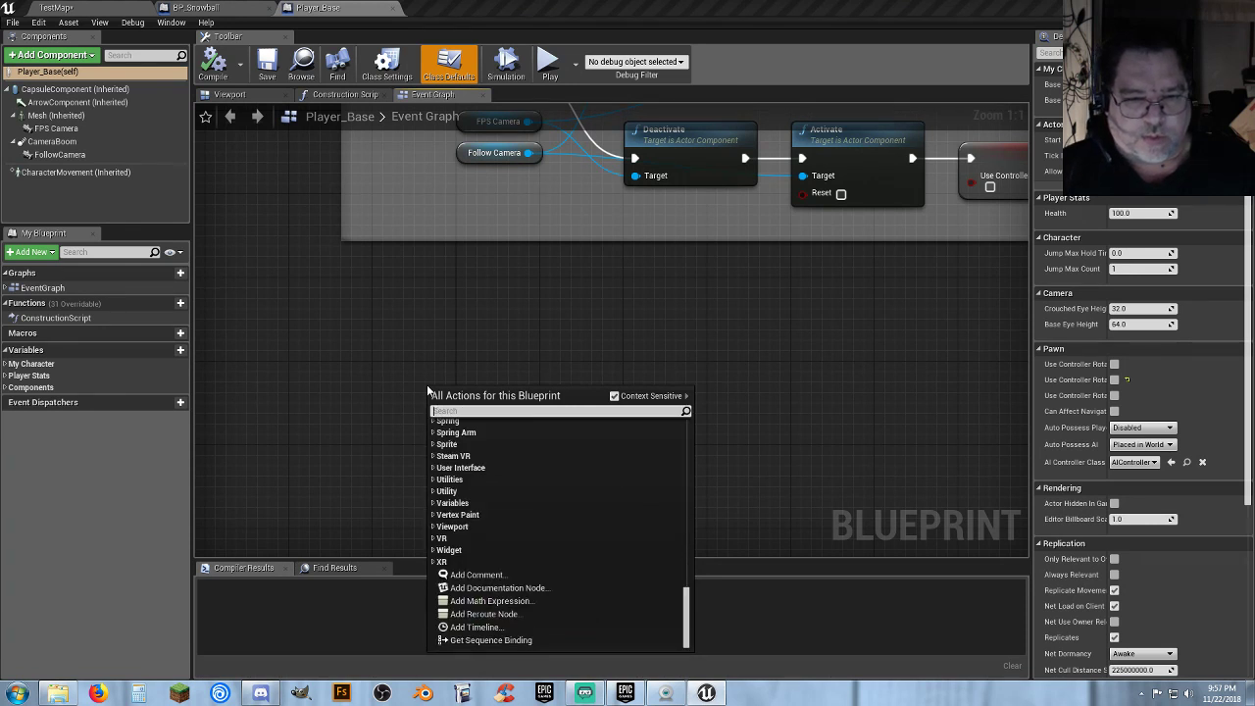
{"action": "type", "text": "left m"}
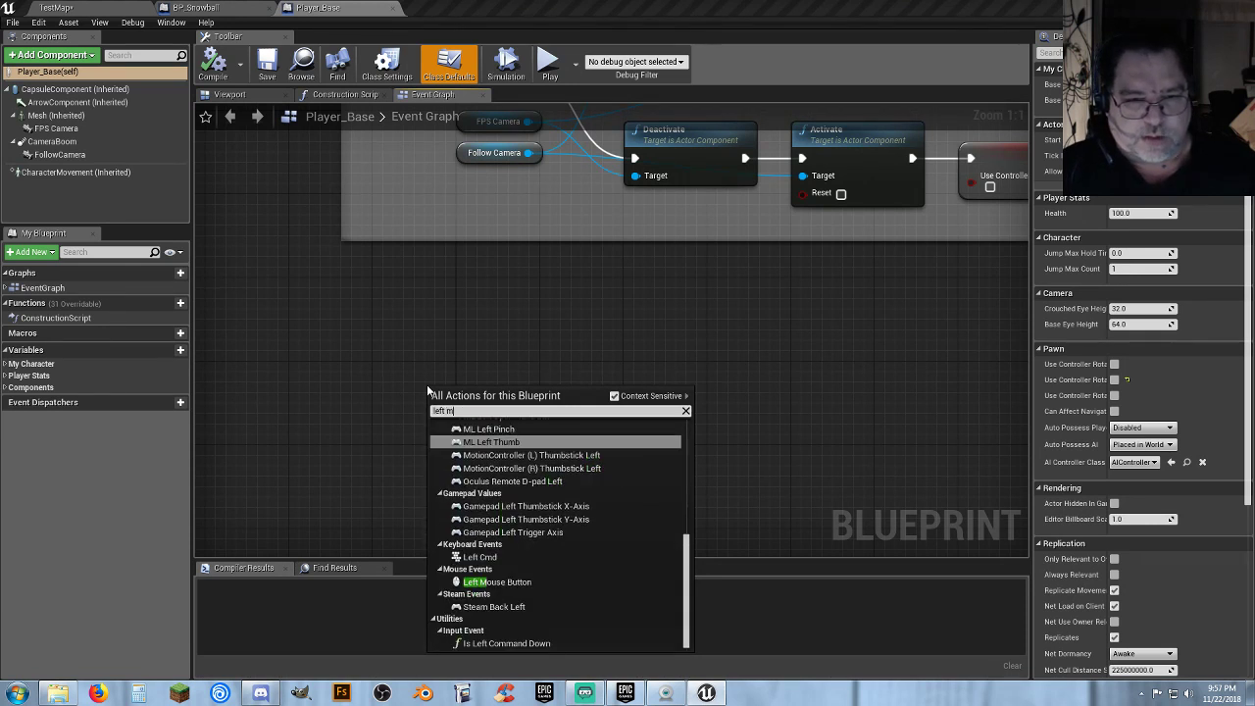
{"action": "type", "text": "ouse"}
{"action": "key", "text": "Return"}
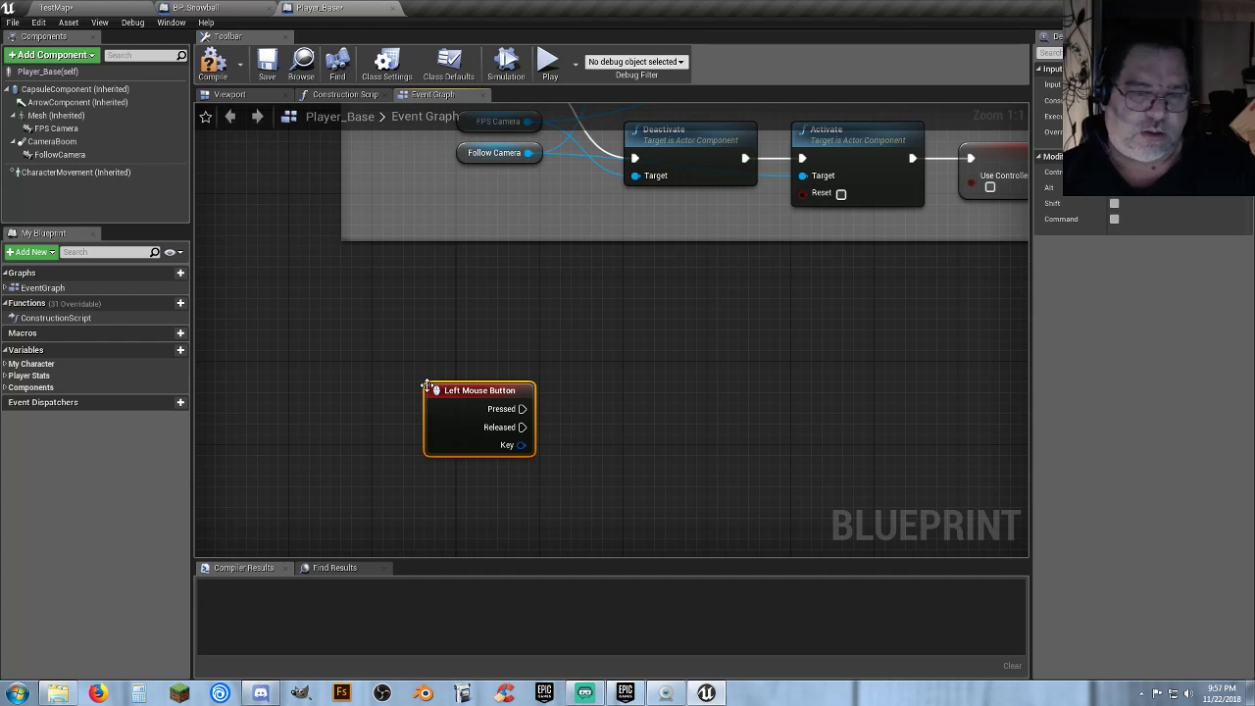
Shift the Left Mouse Button event slightly up and to the left in the graph, and compile Player_Base.
{"action": "left_click_drag", "start_coordinate": [486, 399], "coordinate": [418, 372]}
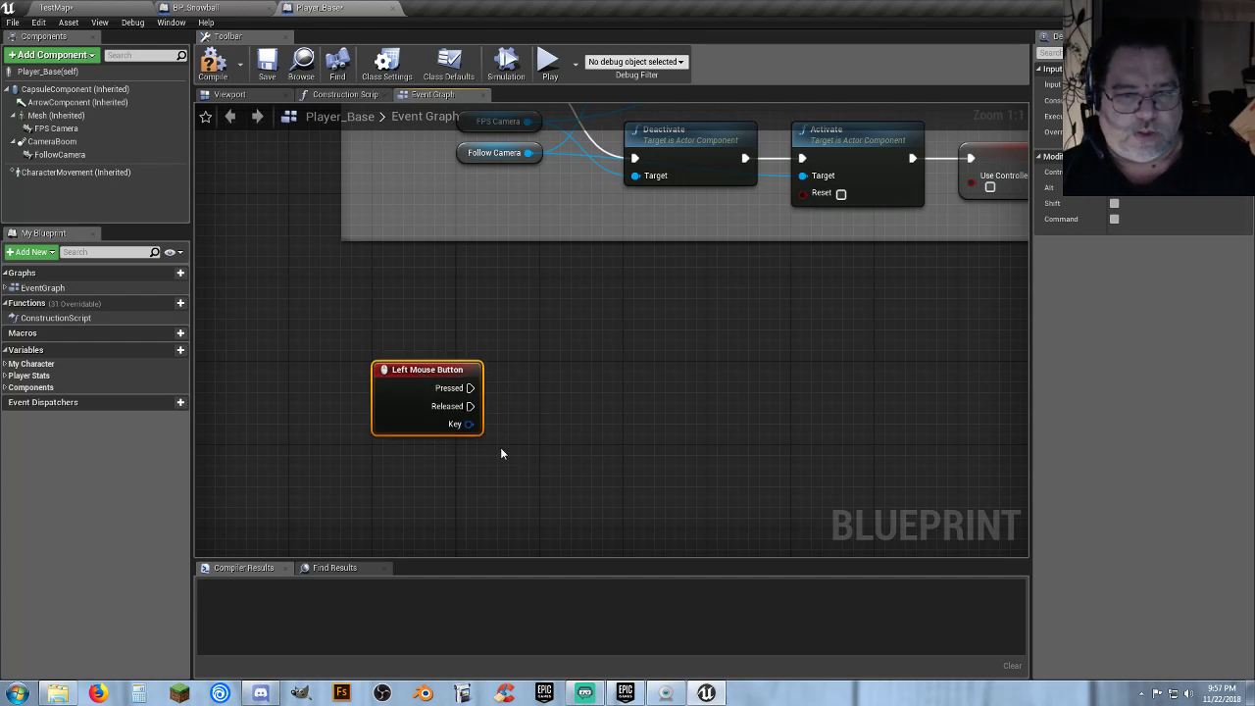
{"action": "right_click_drag", "start_coordinate": [500, 453], "coordinate": [498, 386]}
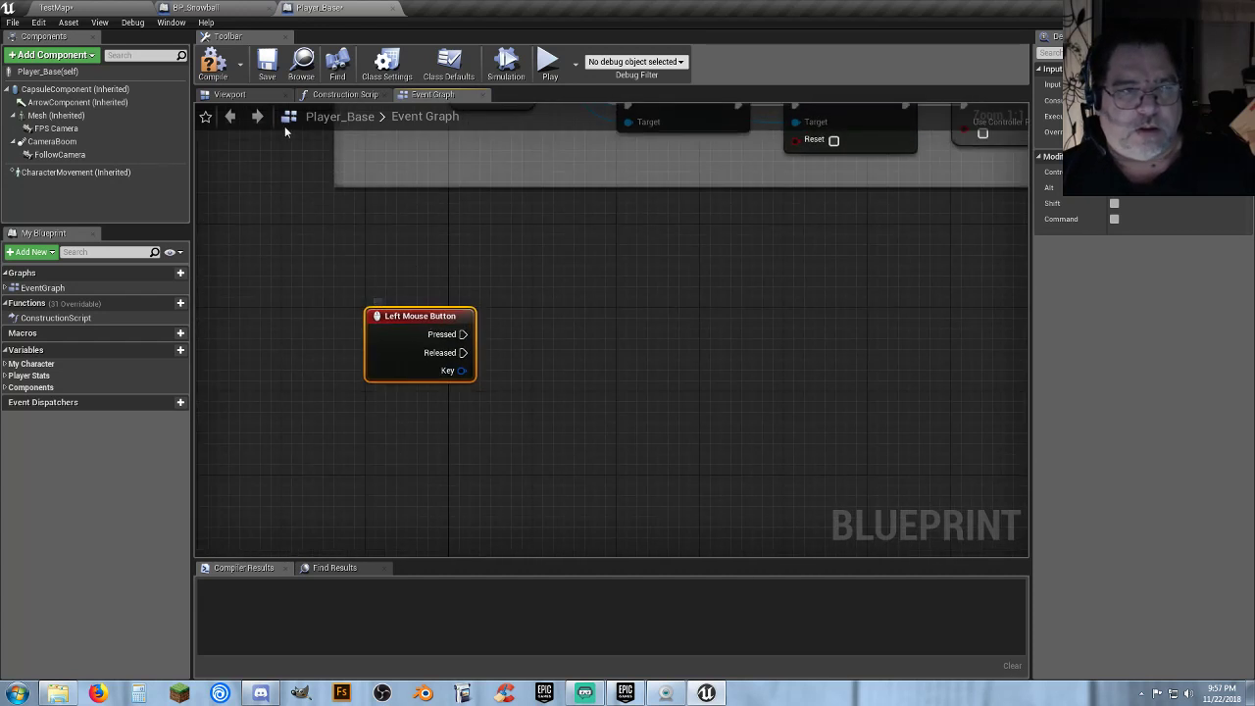
{"action": "left_click", "coordinate": [217, 64]}
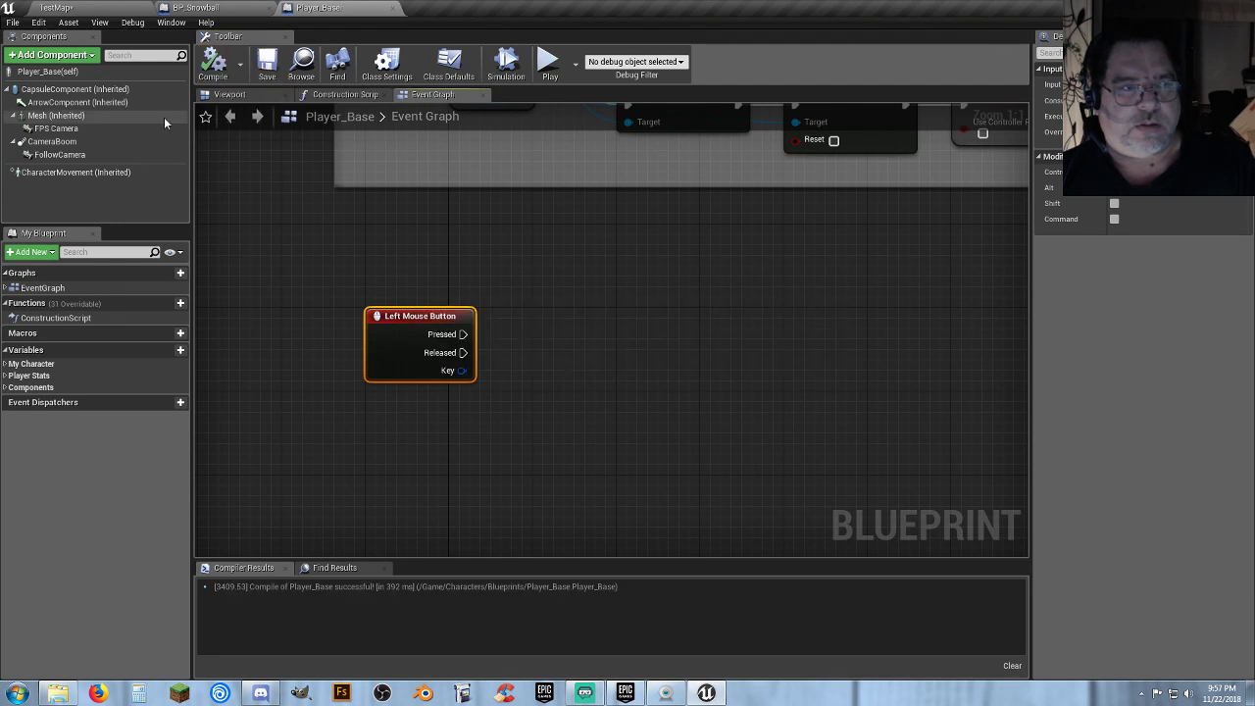
Add an Arrow component as a child of the character's Mesh in Player_Base.
{"action": "left_click", "coordinate": [236, 95]}
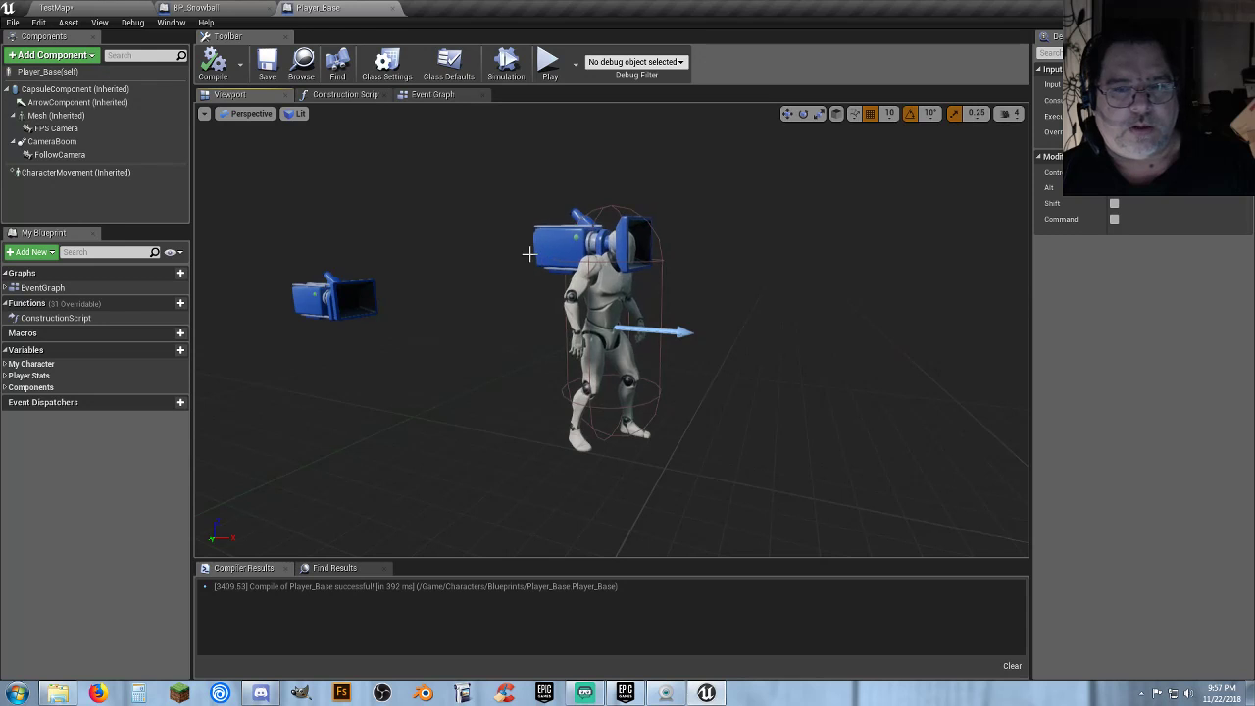
{"action": "right_click_drag", "start_coordinate": [539, 332], "coordinate": [558, 285]}
{"action": "left_click_drag", "start_coordinate": [536, 282], "coordinate": [535, 271]}
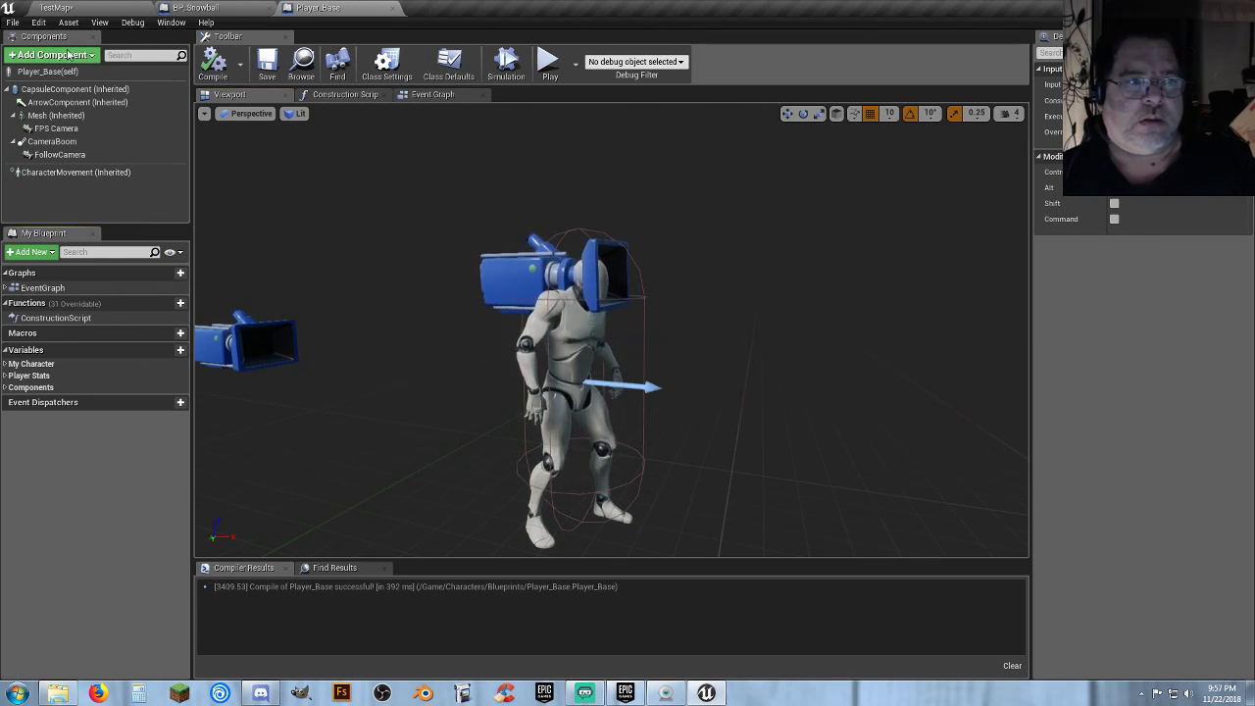
{"action": "left_click", "coordinate": [49, 115]}
{"action": "left_click", "coordinate": [68, 55]}
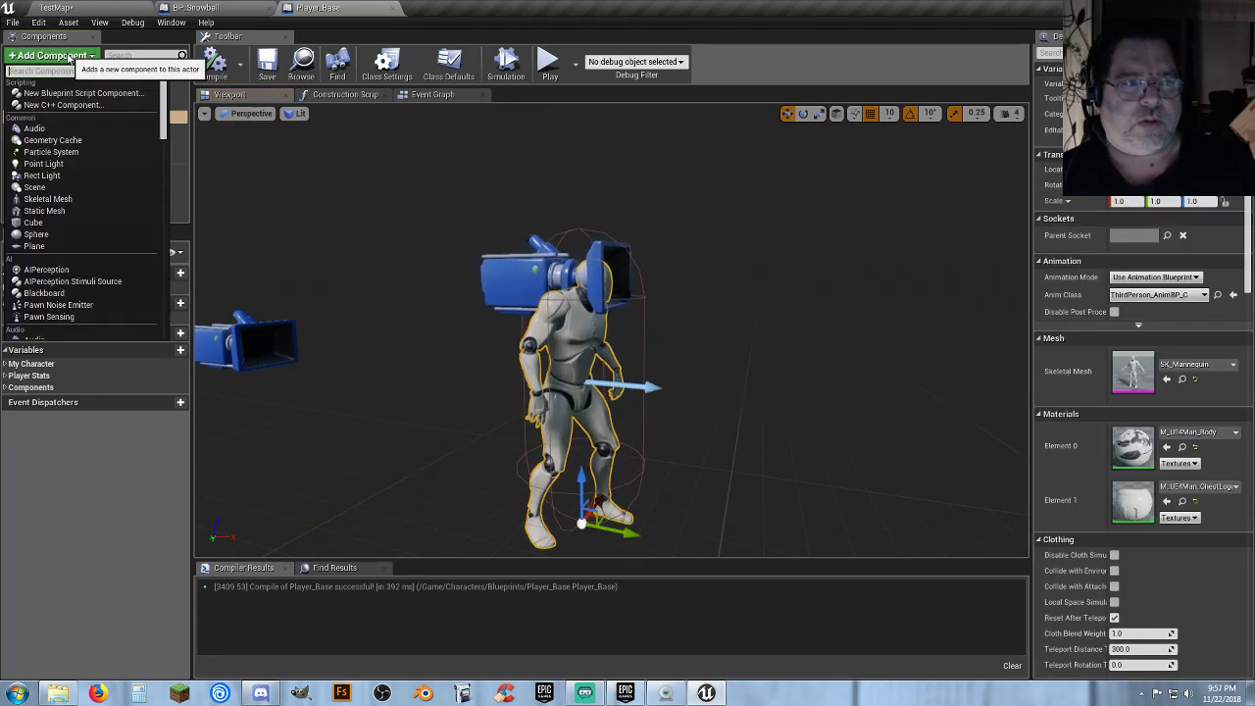
{"action": "type", "text": "Arro"}
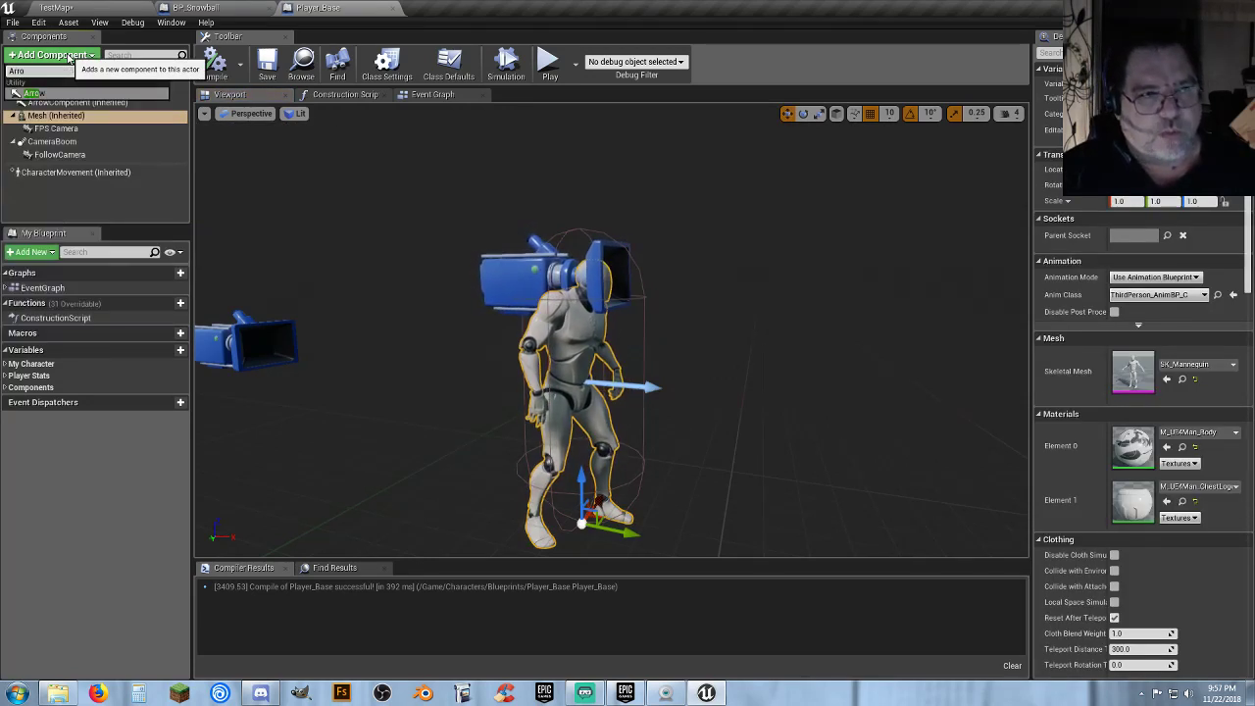
{"action": "key", "text": "Return"}
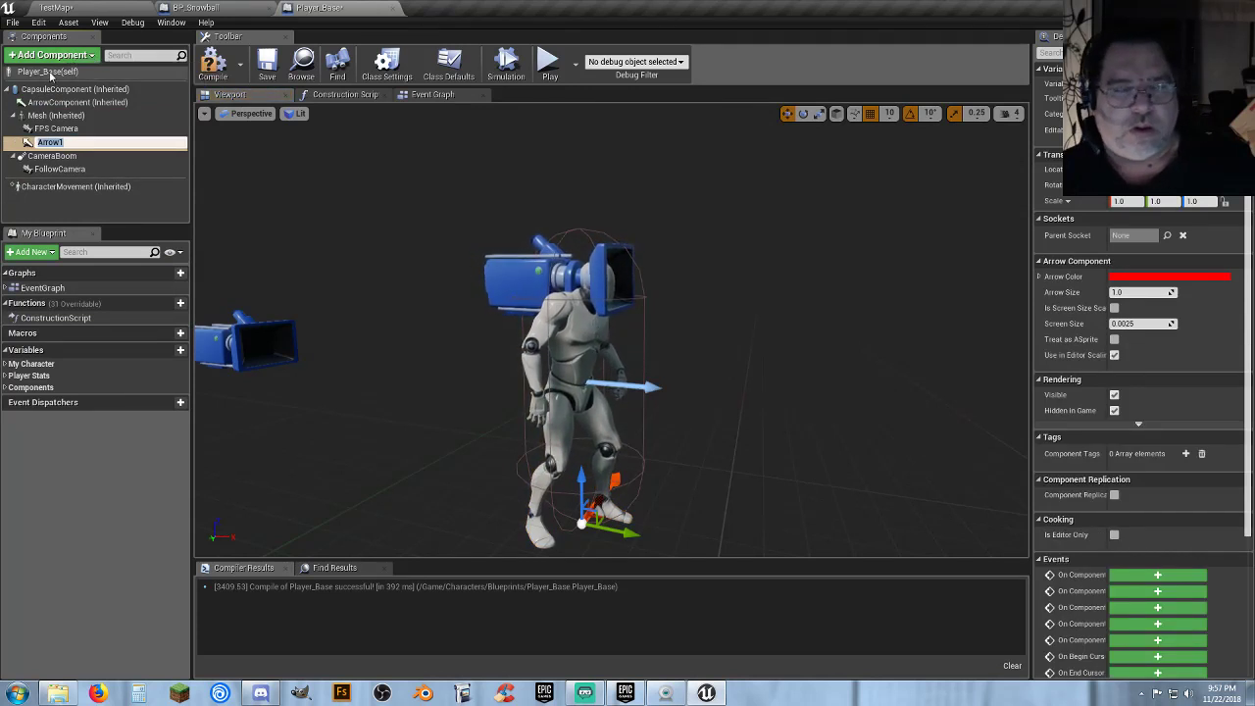
Rotate the new arrow component so it points in the character's forward direction.
{"action": "right_click_drag", "start_coordinate": [726, 418], "coordinate": [626, 451]}
{"action": "scroll", "coordinate": [626, 451], "scroll_direction": "down", "scroll_amount": 3}
{"action": "scroll", "coordinate": [626, 451], "scroll_direction": "up", "scroll_amount": 4}
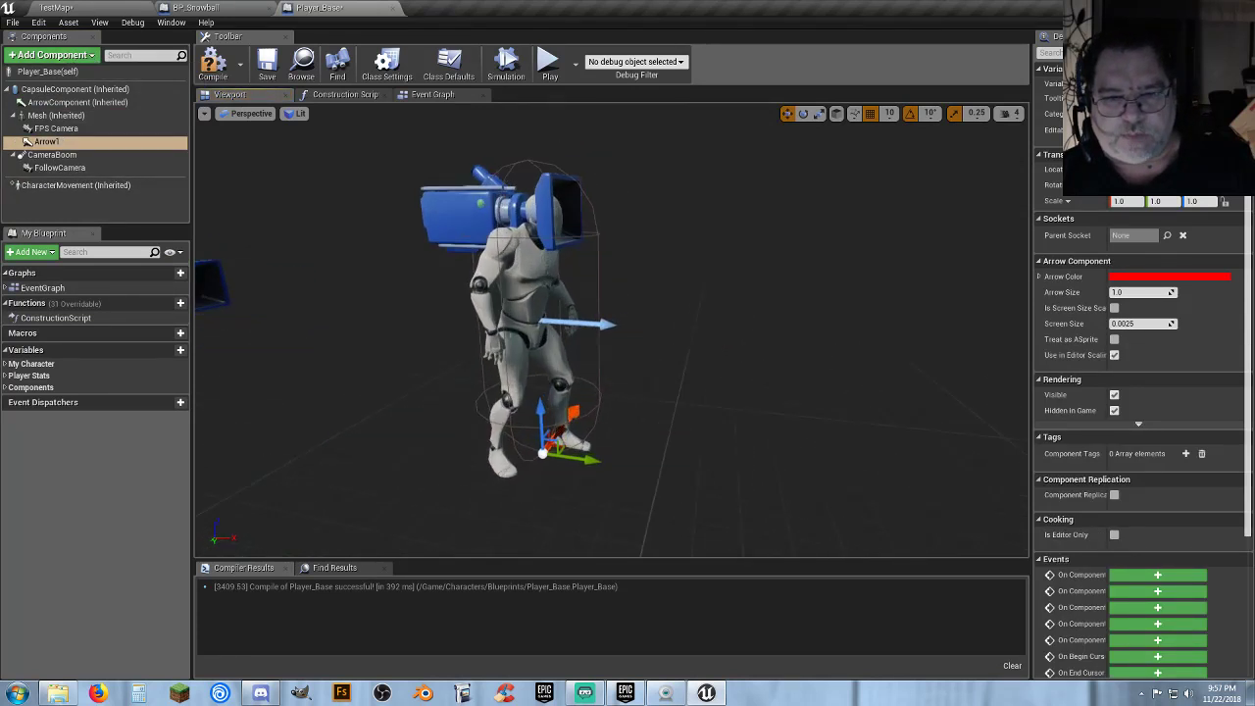
{"action": "left_click", "coordinate": [803, 112]}
{"action": "right_click_drag", "start_coordinate": [606, 478], "coordinate": [580, 508]}
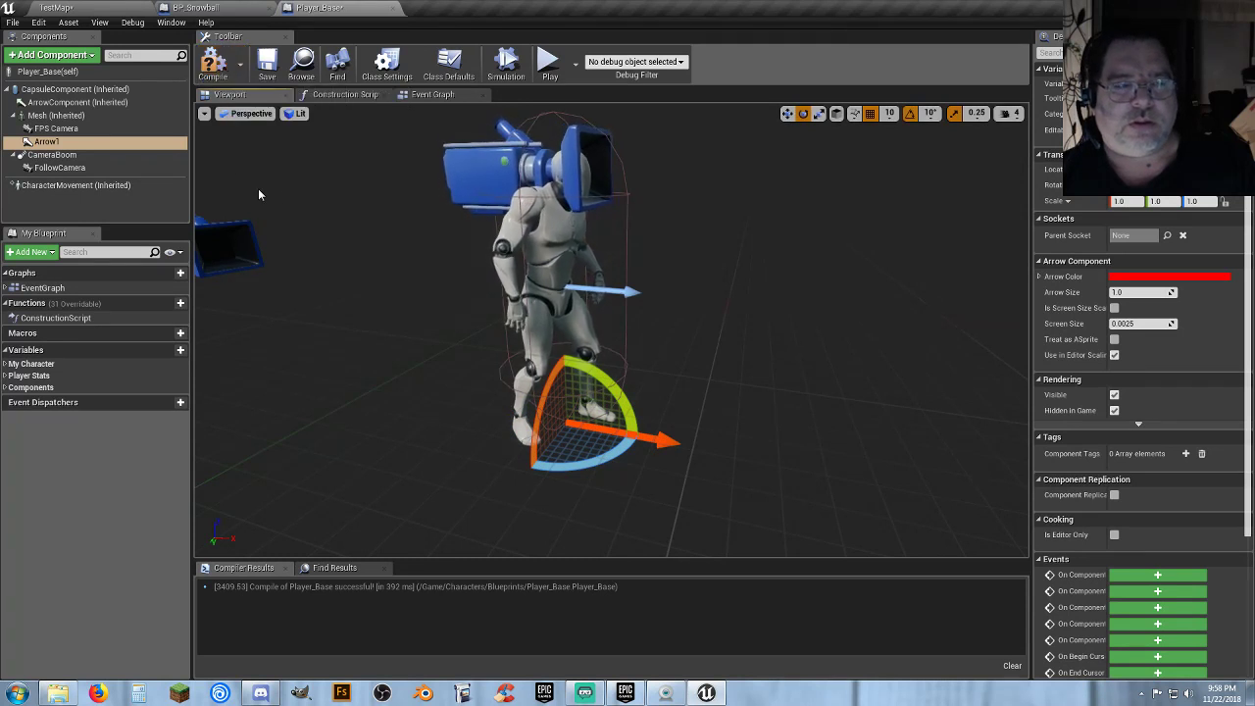
Raise the new arrow to head height, move it forward of the face, and parent it to FPS Camera.
{"action": "left_click", "coordinate": [788, 114]}
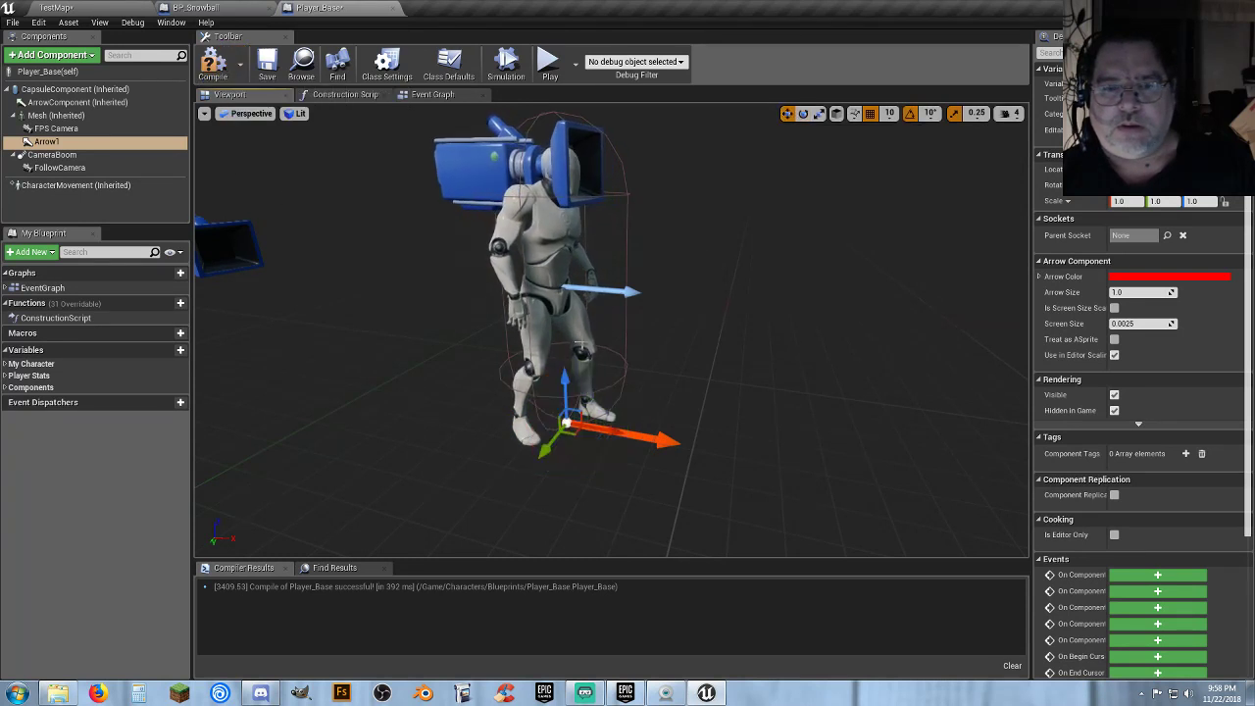
{"action": "left_click_drag", "start_coordinate": [579, 308], "coordinate": [577, 129]}
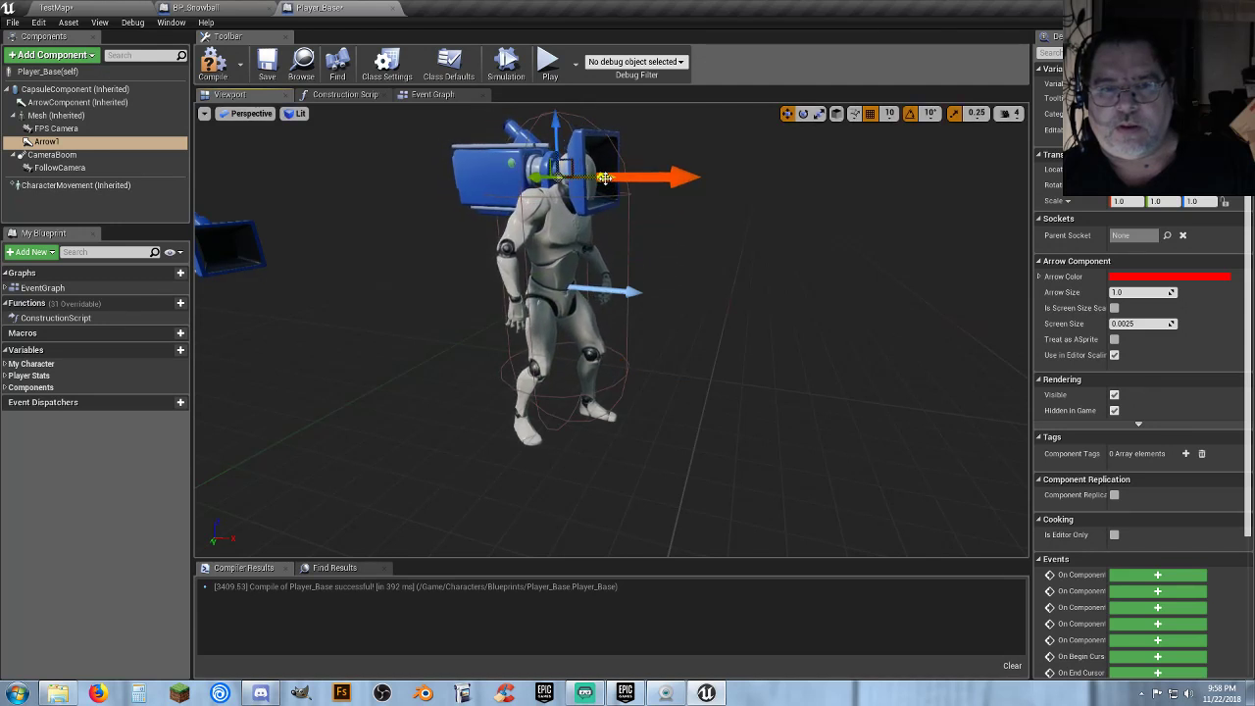
{"action": "left_click_drag", "start_coordinate": [605, 177], "coordinate": [686, 179]}
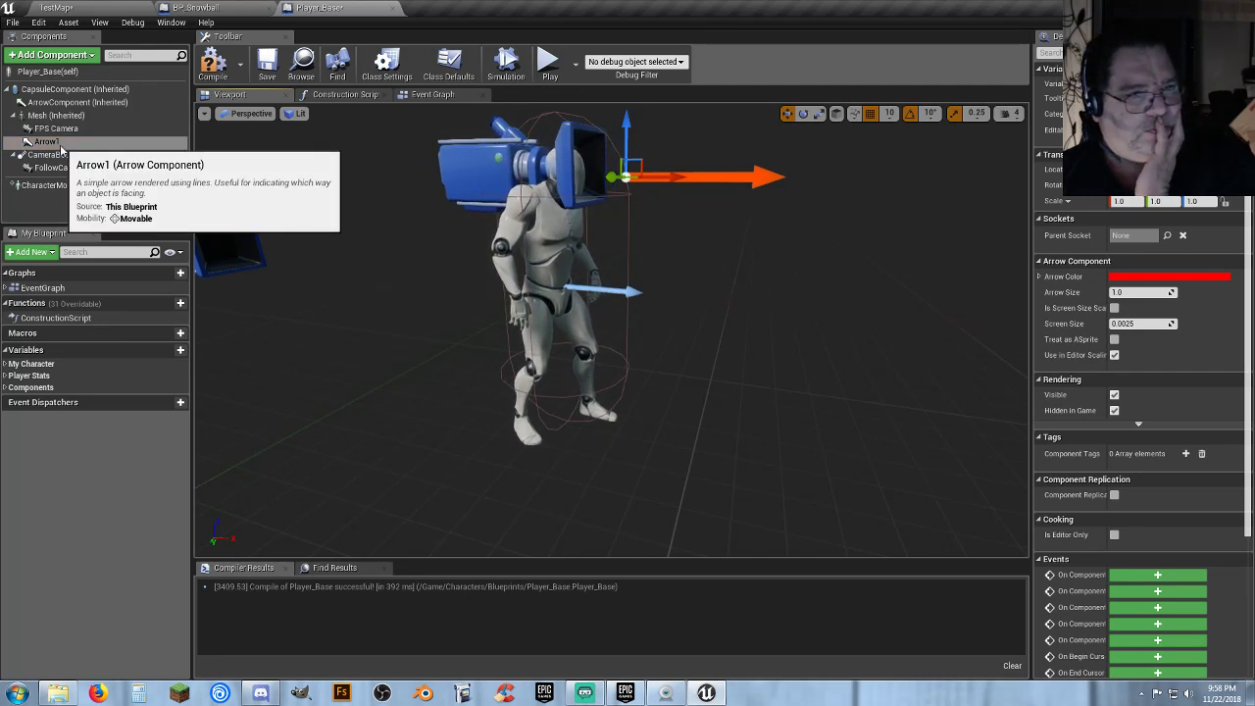
{"action": "left_click_drag", "start_coordinate": [61, 149], "coordinate": [74, 135]}
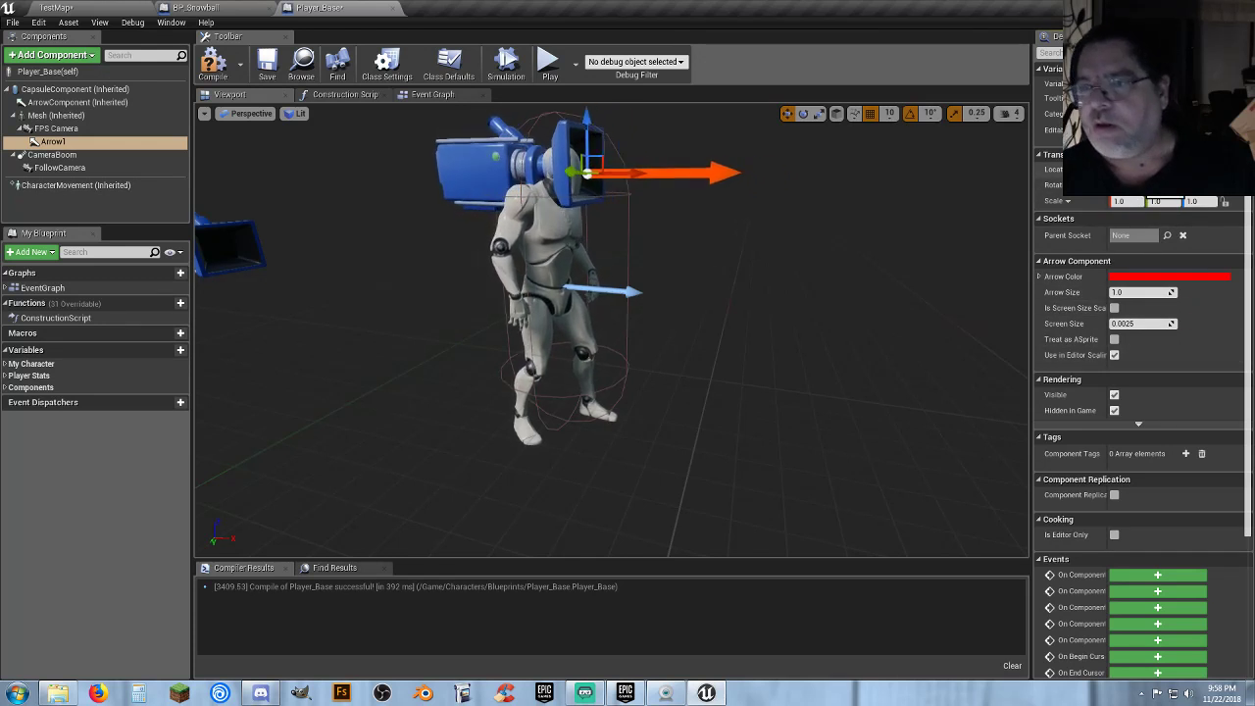
Turn off realtime rendering in the preview viewport and move the arrow forward, clear of the FPS camera's front.
{"action": "left_click", "coordinate": [204, 113]}
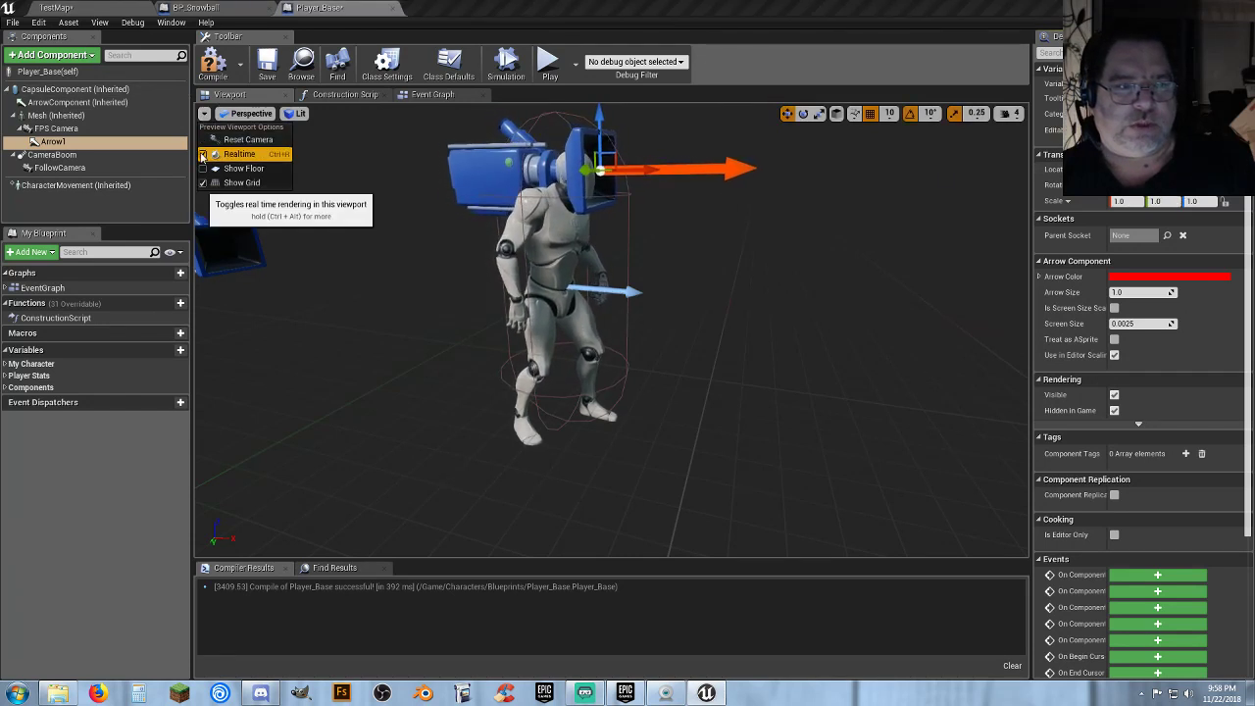
{"action": "left_click", "coordinate": [203, 154]}
{"action": "scroll", "coordinate": [608, 324], "scroll_direction": "up", "scroll_amount": 5}
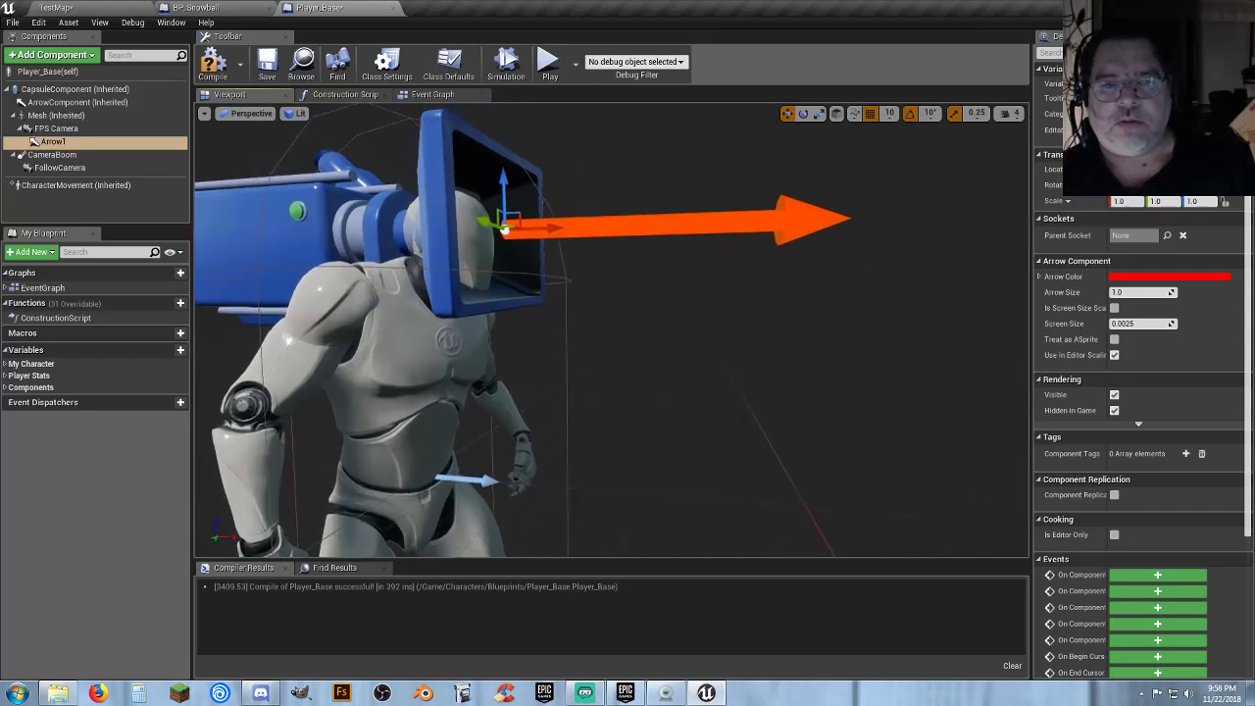
{"action": "left_click_drag", "start_coordinate": [562, 260], "coordinate": [592, 272], "text": "alt"}
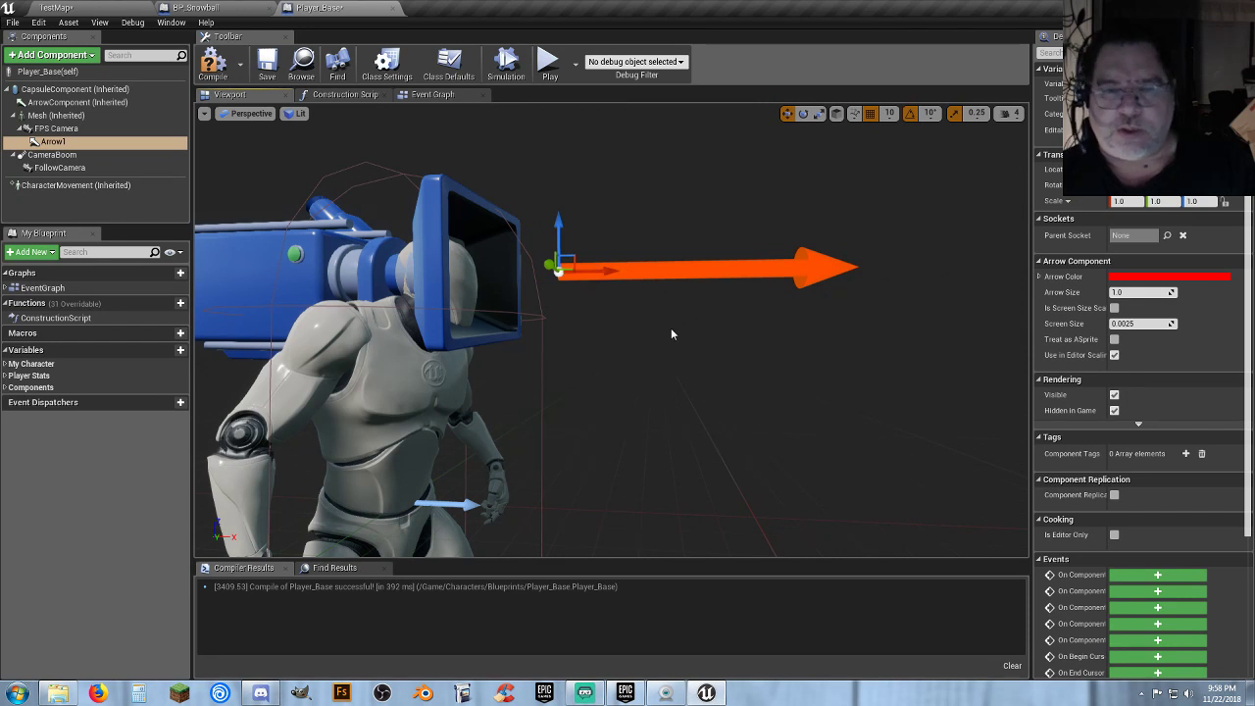
Compile Player_Base and place an Arrow 1 reference below the Left Mouse Button event in the Event Graph.
{"action": "left_click", "coordinate": [213, 61]}
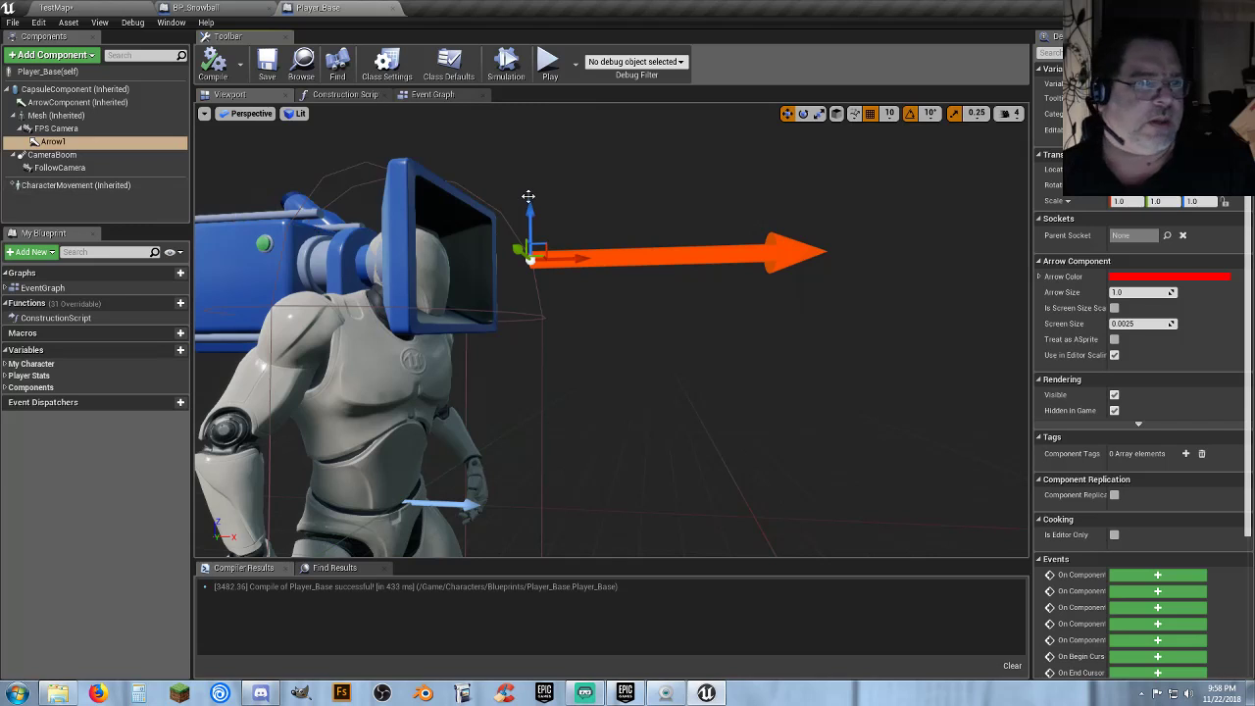
{"action": "left_click", "coordinate": [432, 95]}
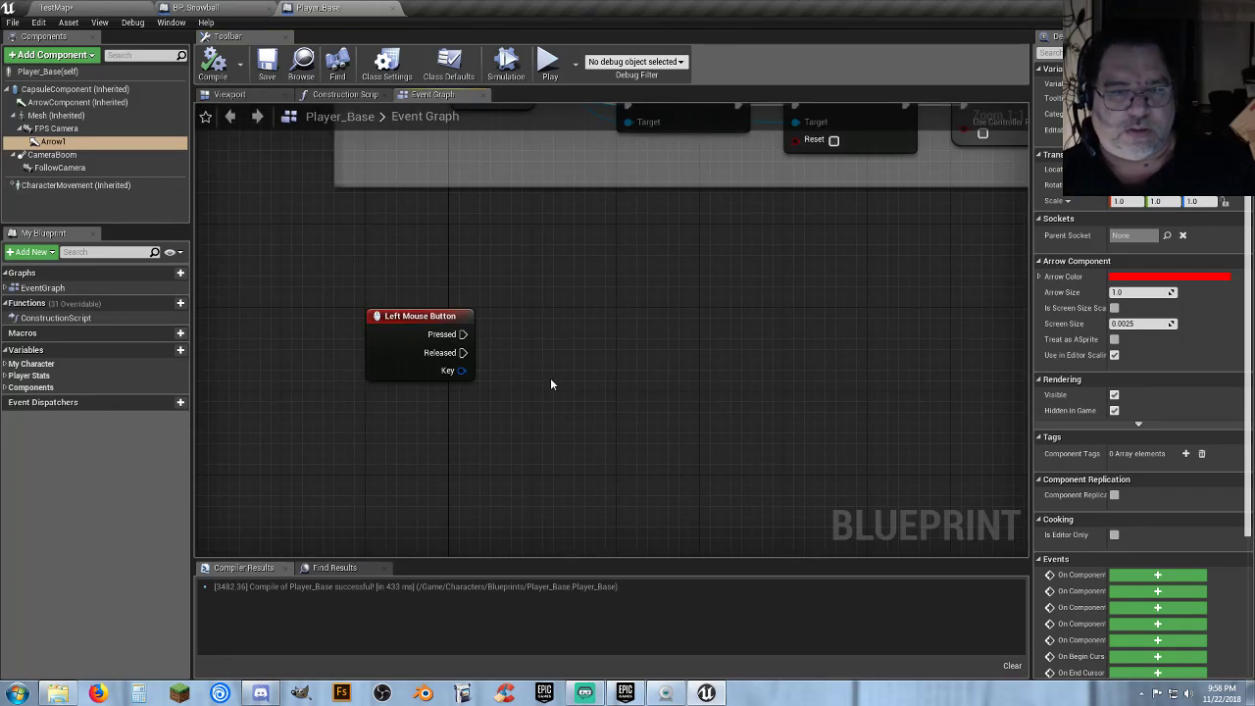
{"action": "right_click_drag", "start_coordinate": [568, 377], "coordinate": [553, 357]}
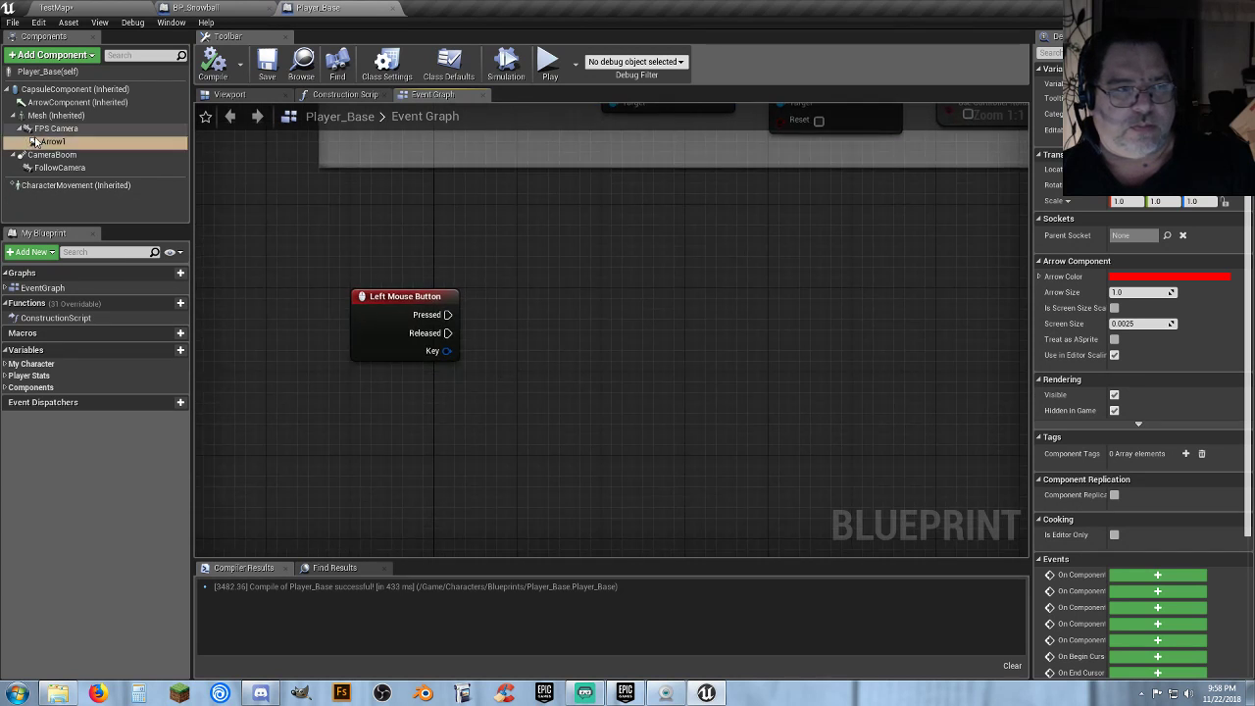
{"action": "left_click_drag", "start_coordinate": [53, 141], "coordinate": [362, 390]}
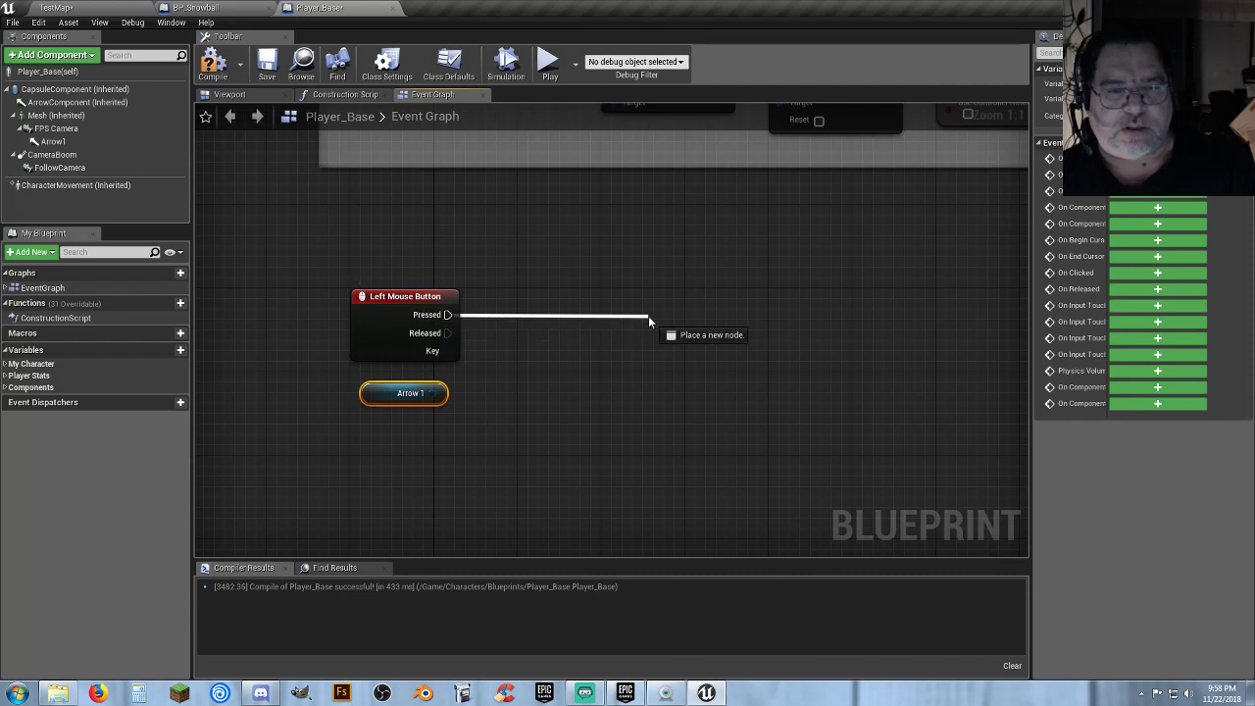
Add a Spawn Actor from Class node wired to the Left Mouse Button's Pressed output and align it with the event.
{"action": "left_click_drag", "start_coordinate": [648, 316], "coordinate": [635, 313]}
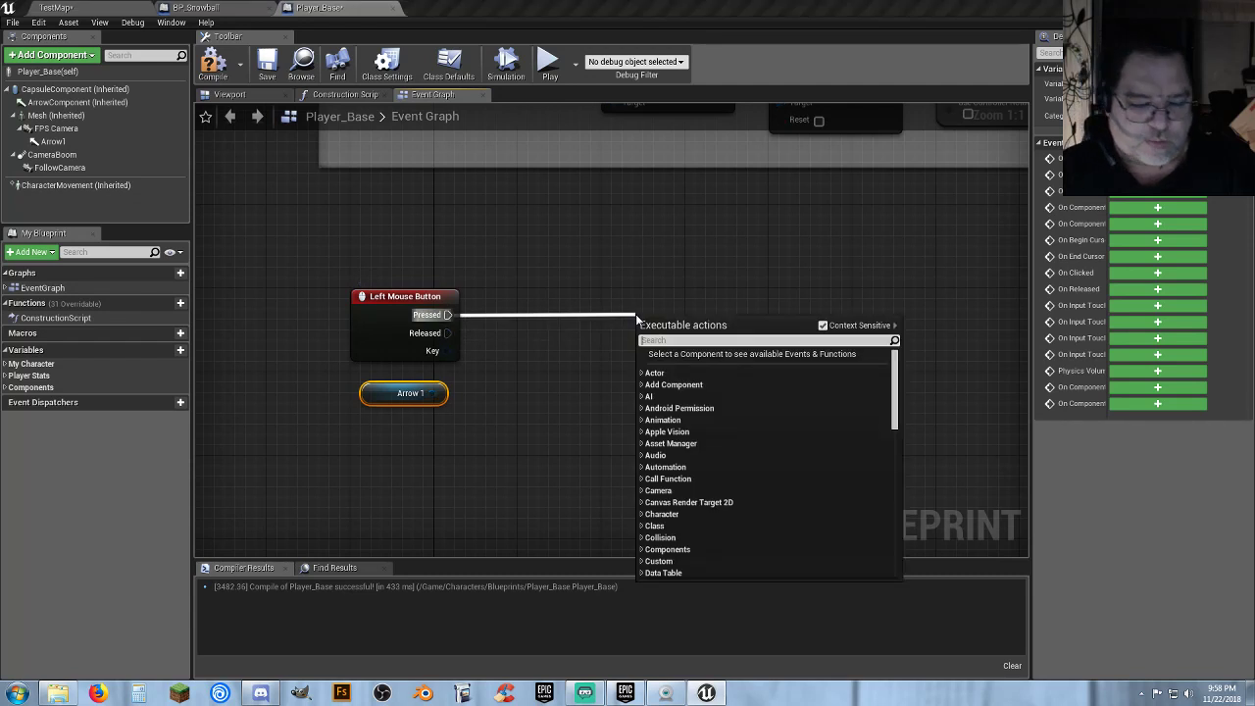
{"action": "type", "text": "spawn"}
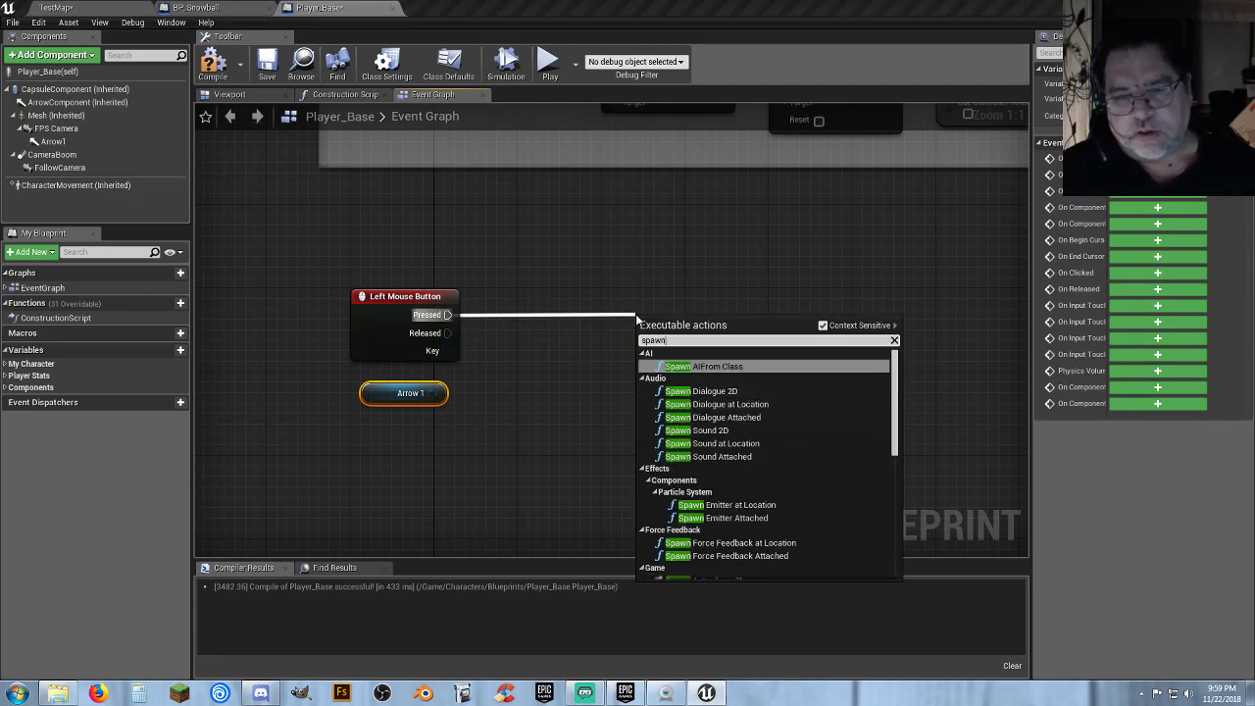
{"action": "type", "text": "act"}
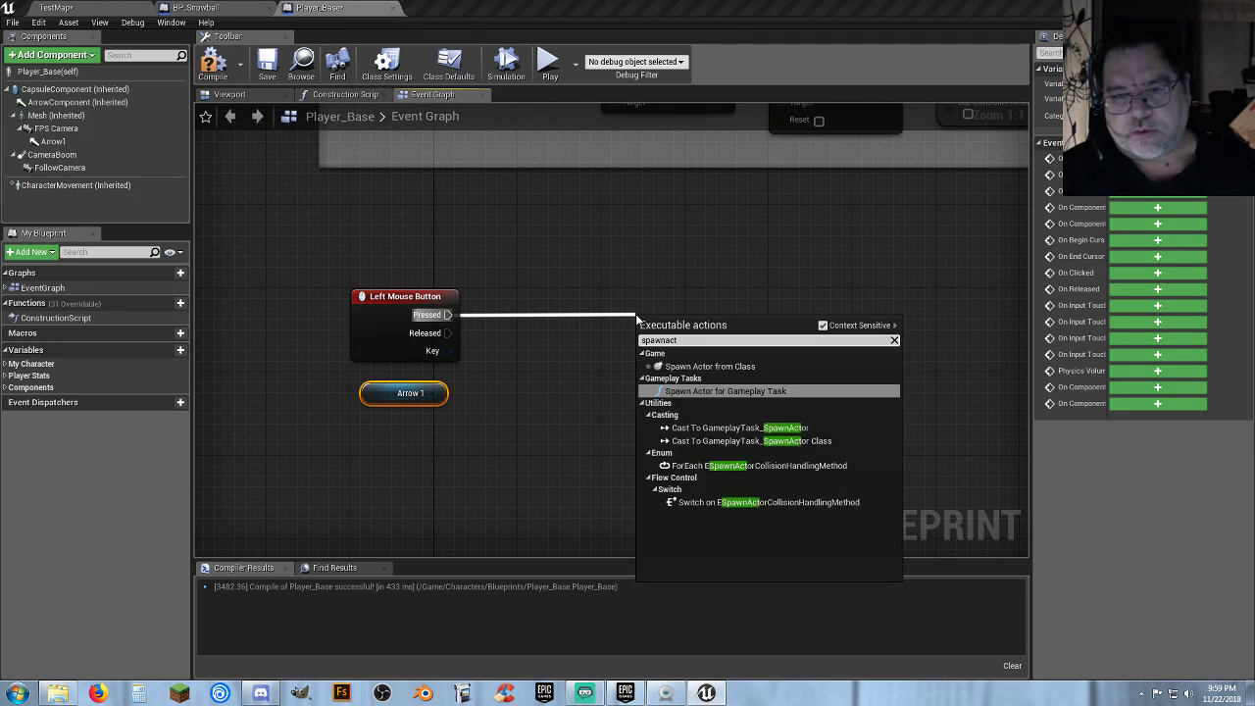
{"action": "left_click", "coordinate": [710, 366]}
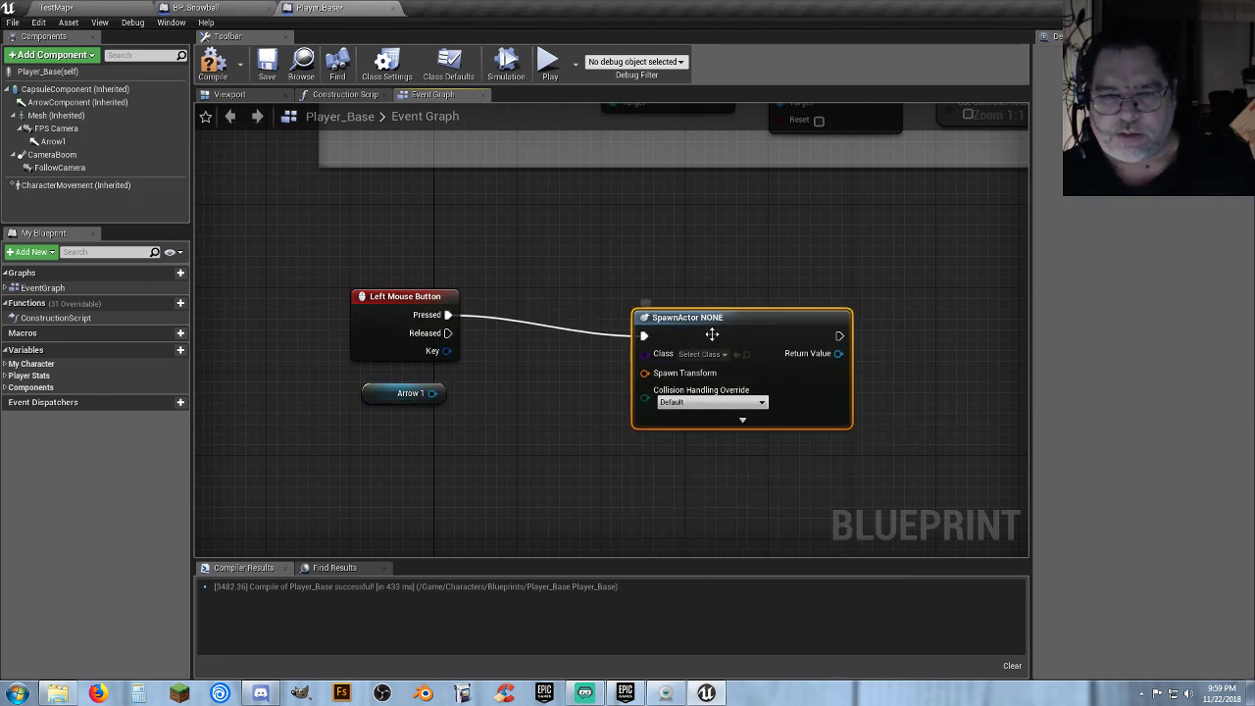
{"action": "left_click_drag", "start_coordinate": [692, 320], "coordinate": [743, 299]}
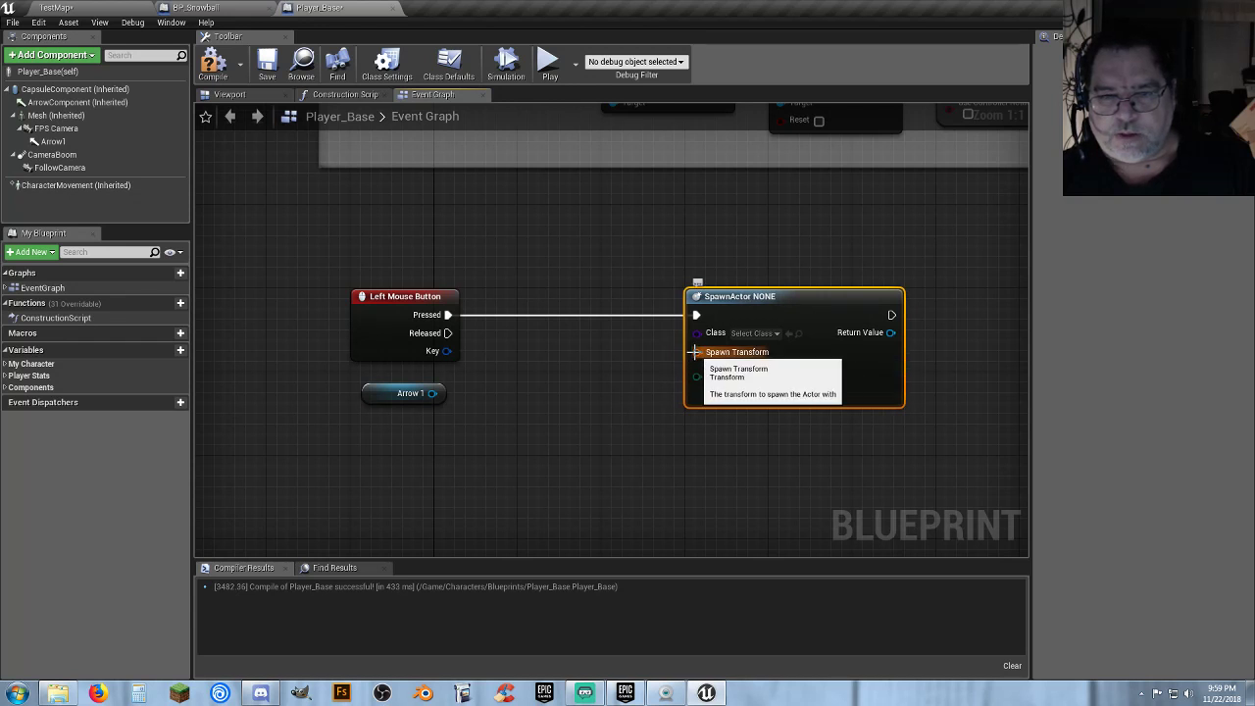
Set the SpawnActor node's class to BP_Snowball and shift the node further from the mouse event.
{"action": "left_click", "coordinate": [753, 333]}
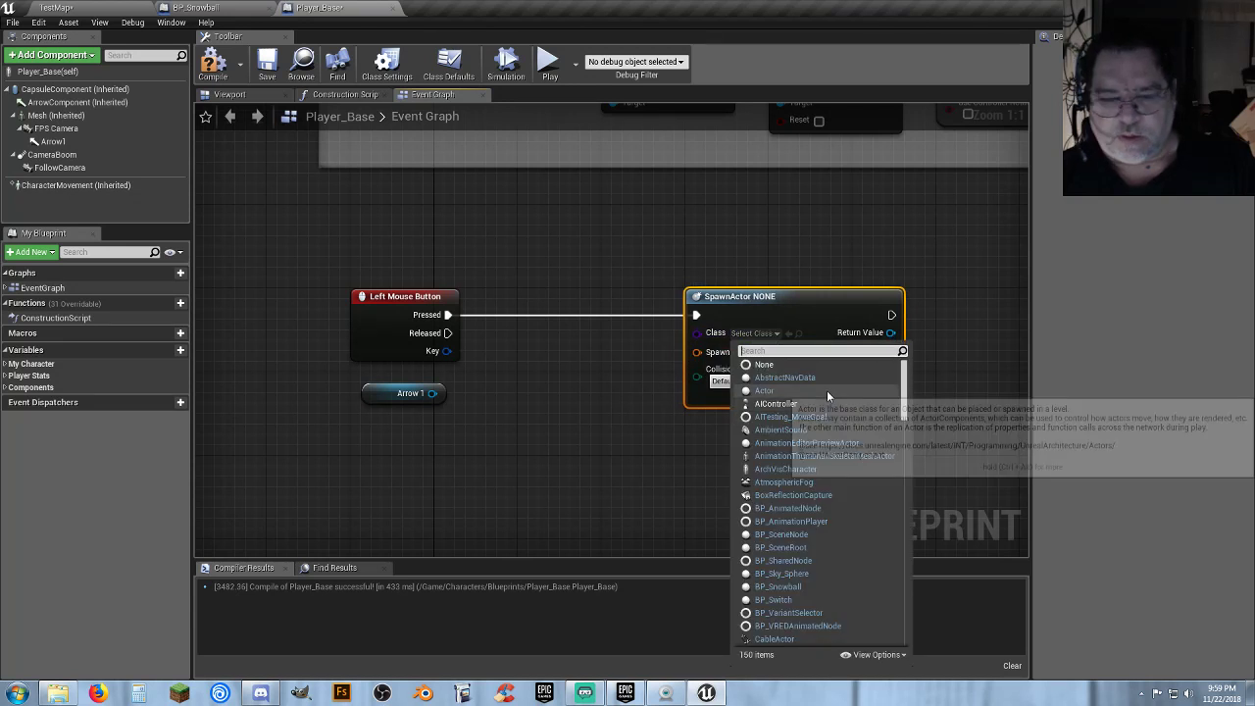
{"action": "type", "text": "snow"}
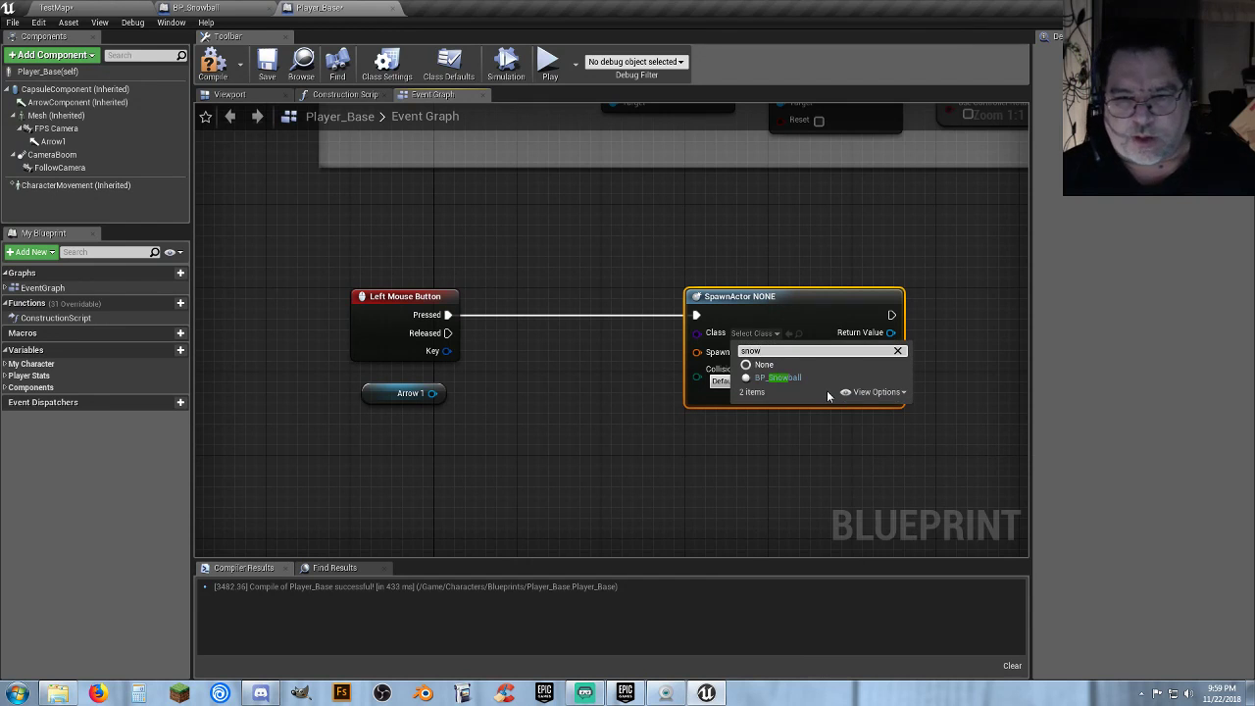
{"action": "left_click", "coordinate": [776, 377]}
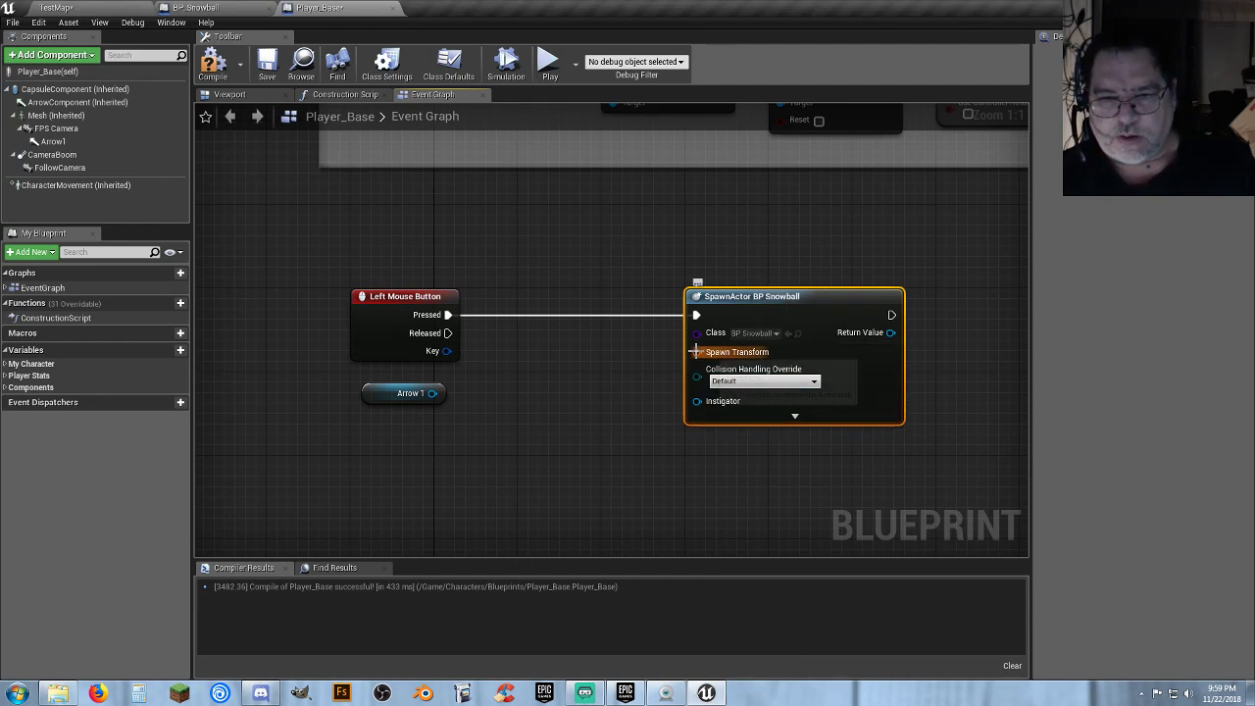
{"action": "left_click_drag", "start_coordinate": [746, 306], "coordinate": [837, 306]}
Get Arrow 1's world transform, connect it to the SpawnActor node's Spawn Transform input, and tidy the node spacing.
{"action": "left_click_drag", "start_coordinate": [781, 352], "coordinate": [659, 402]}
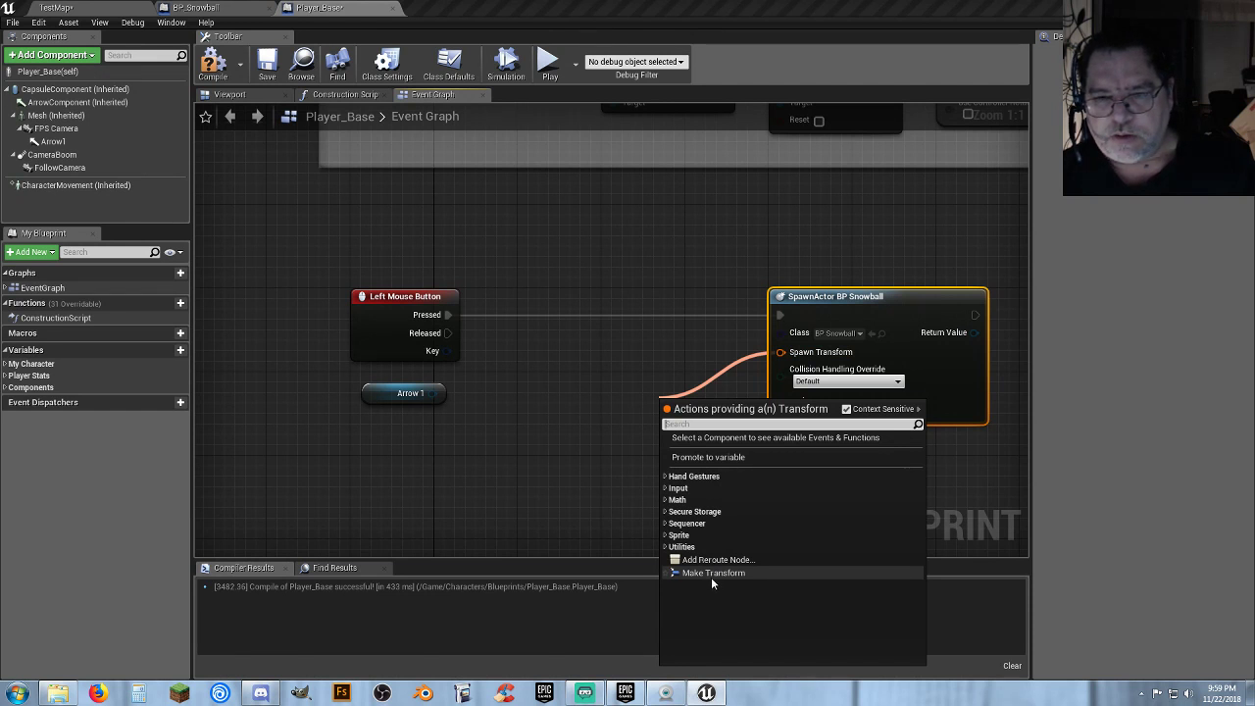
{"action": "left_click", "coordinate": [602, 470]}
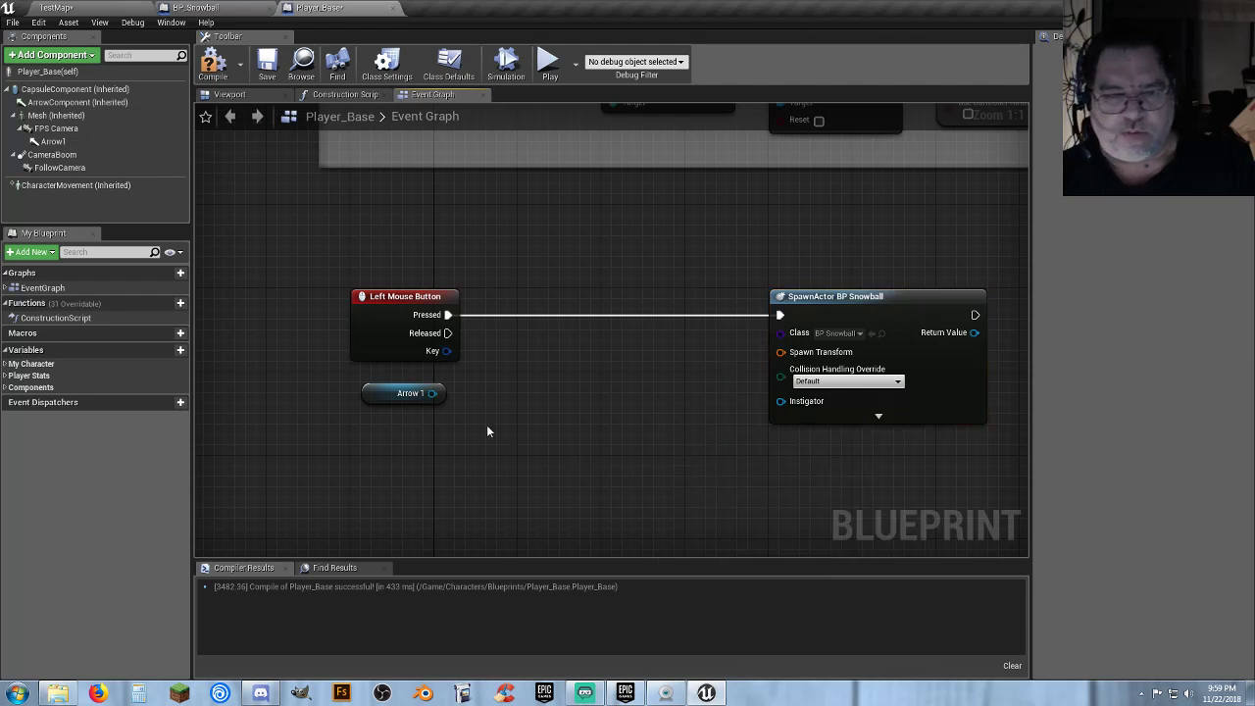
{"action": "left_click_drag", "start_coordinate": [432, 393], "coordinate": [505, 378]}
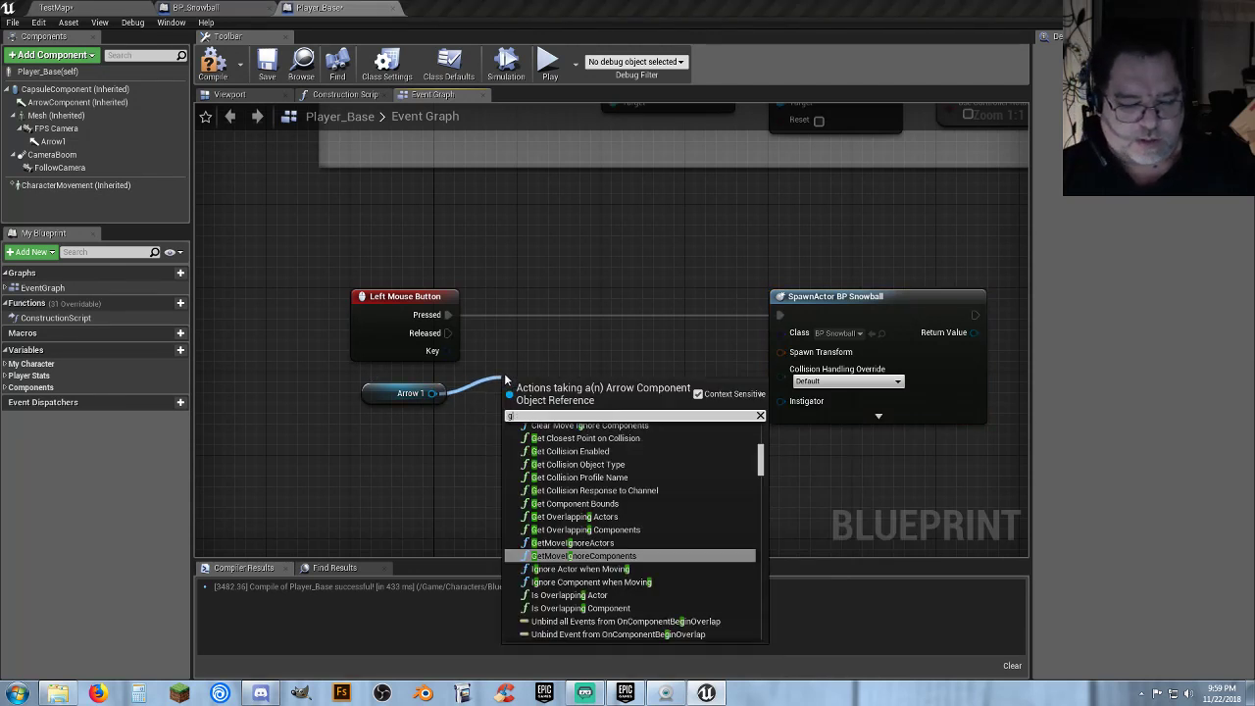
{"action": "type", "text": "getworld"}
{"action": "key", "text": "Return"}
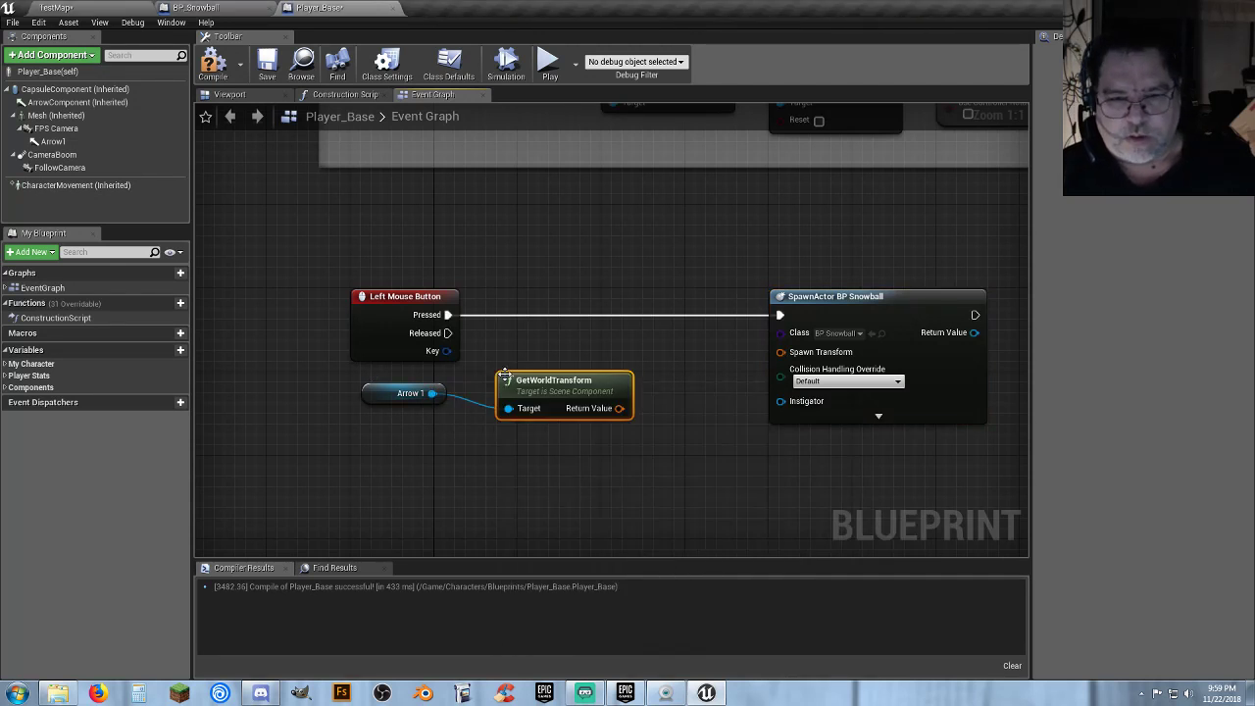
{"action": "left_click_drag", "start_coordinate": [529, 390], "coordinate": [785, 355]}
{"action": "left_click_drag", "start_coordinate": [821, 312], "coordinate": [737, 312]}
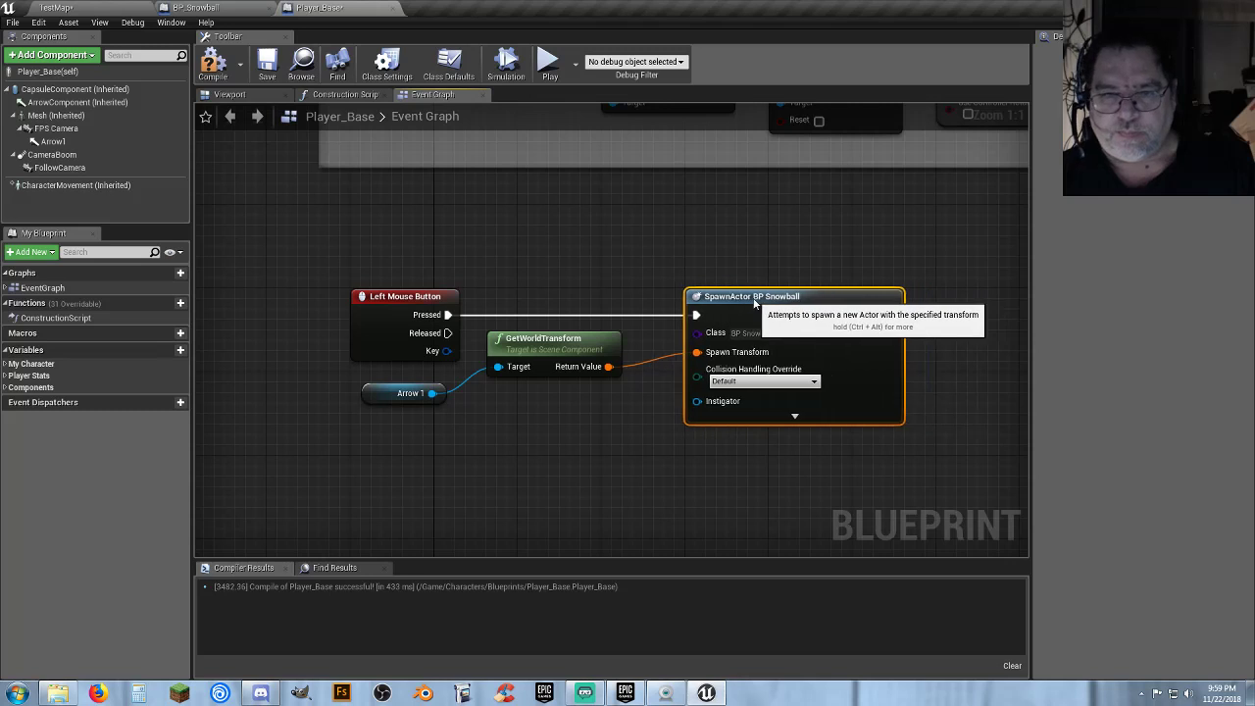
{"action": "left_click", "coordinate": [648, 332]}
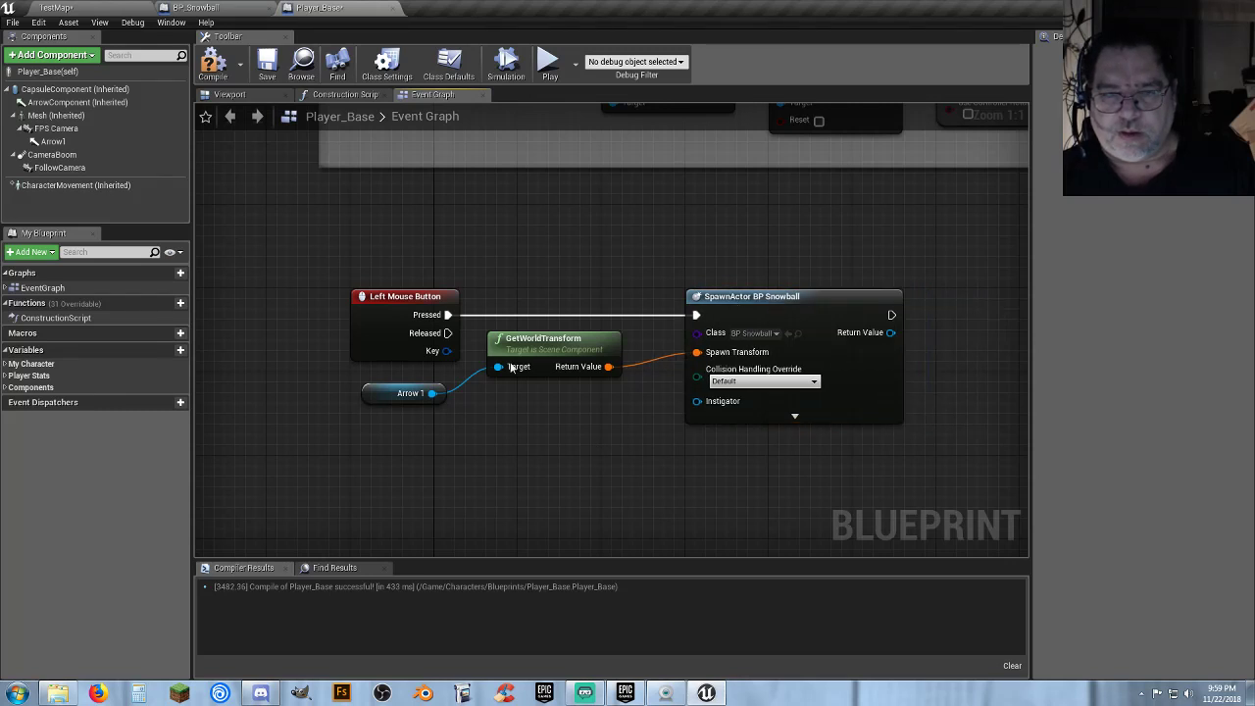
Compile Player_Base and play-test TestMap, moving the character around and spawning snowballs before ending the session.
{"action": "left_click", "coordinate": [212, 61]}
{"action": "left_click", "coordinate": [126, 8]}
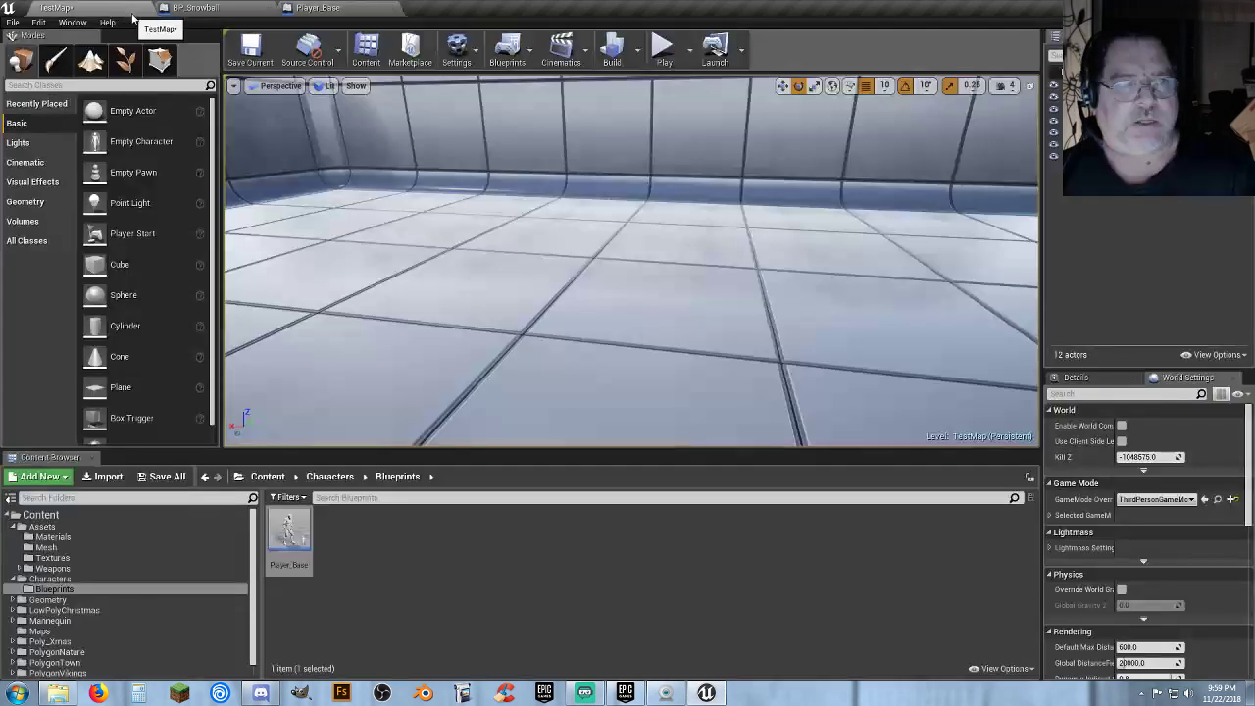
{"action": "left_click", "coordinate": [663, 59]}
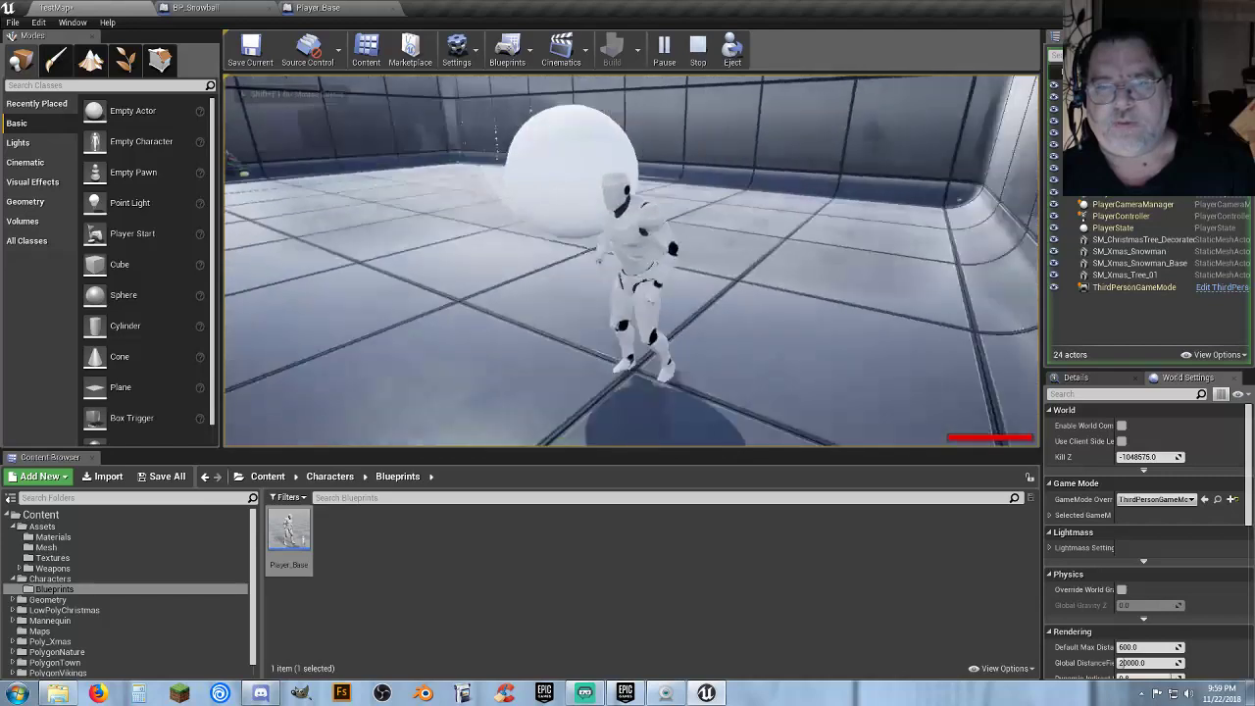
{"action": "key", "text": "d"}
{"action": "key", "text": "d"}
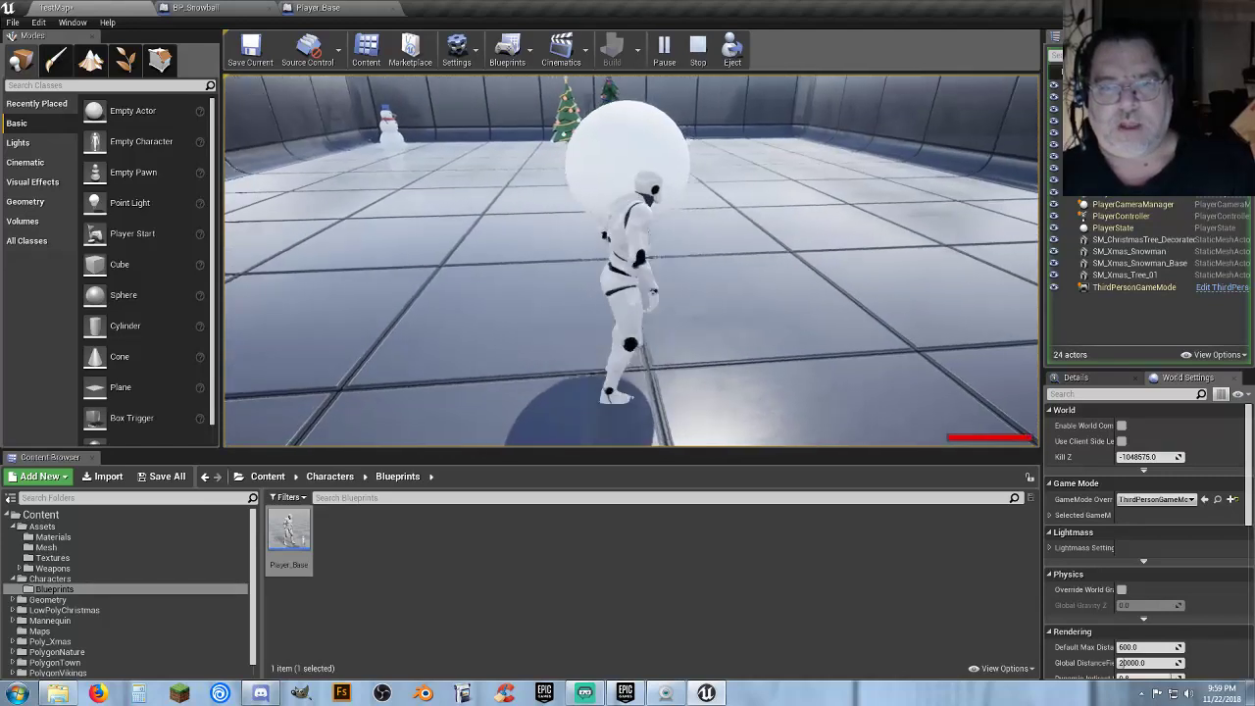
{"action": "key", "text": "w"}
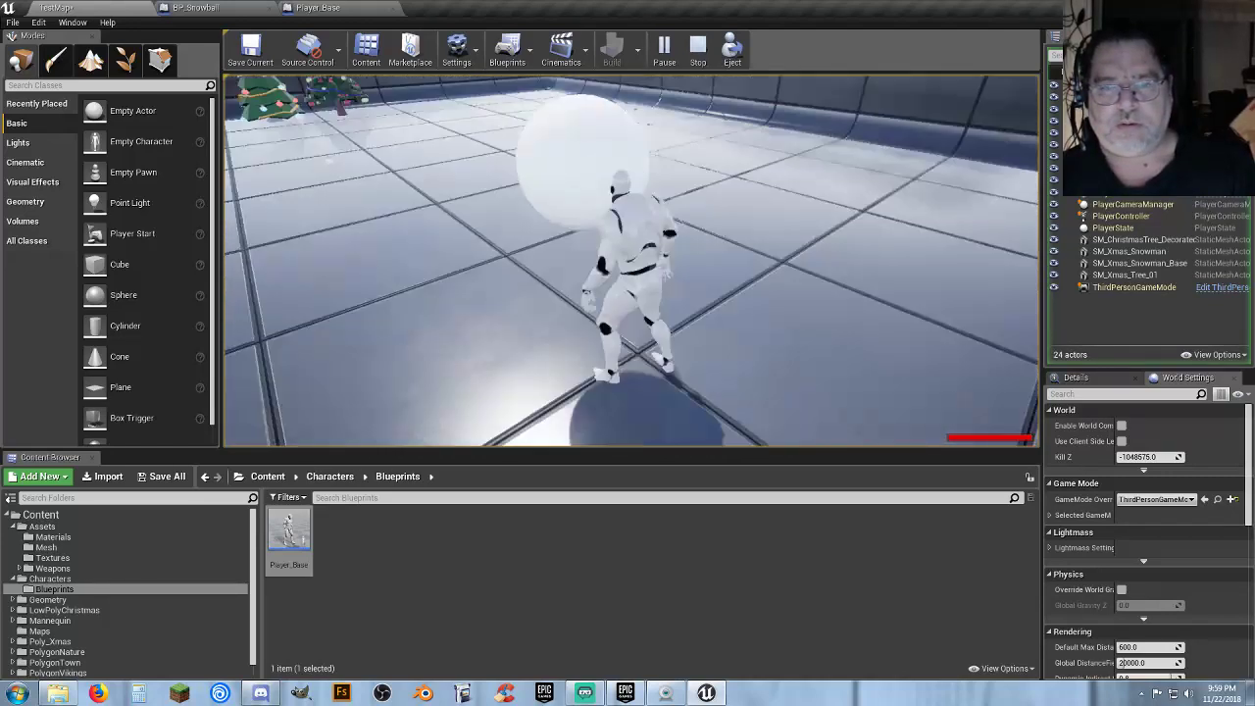
{"action": "key", "text": "d"}
{"action": "key", "text": "s"}
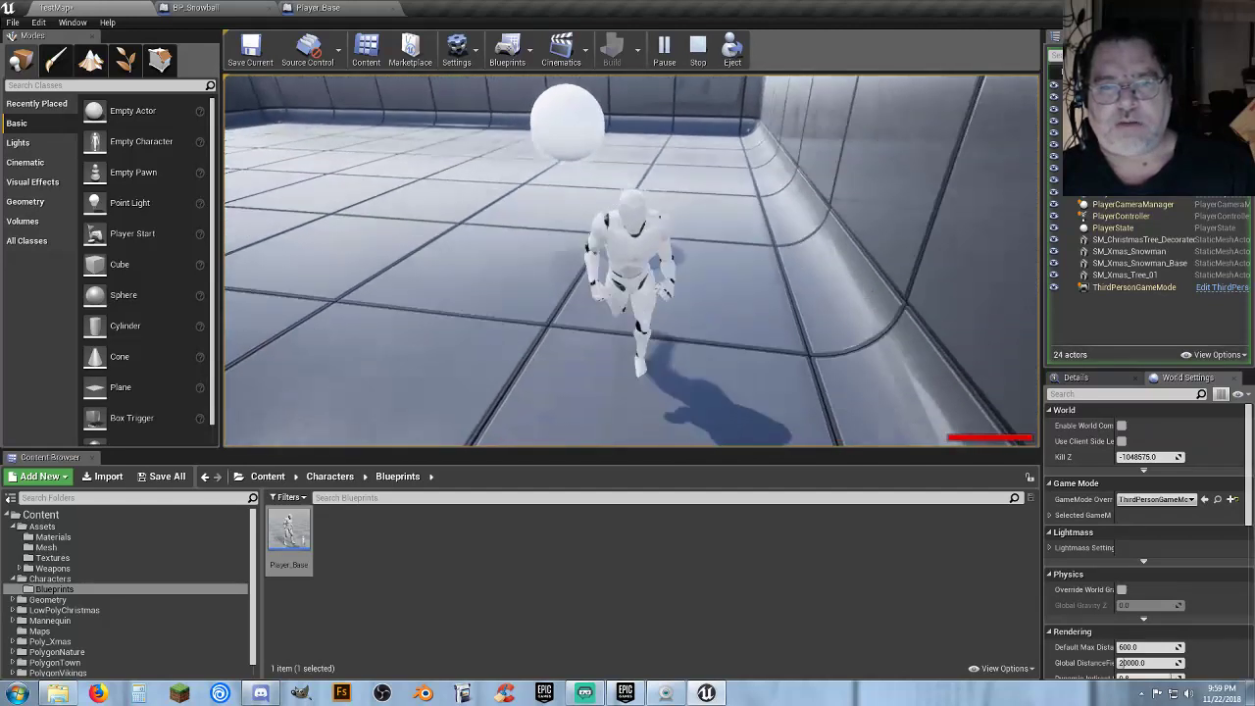
{"action": "key", "text": "a"}
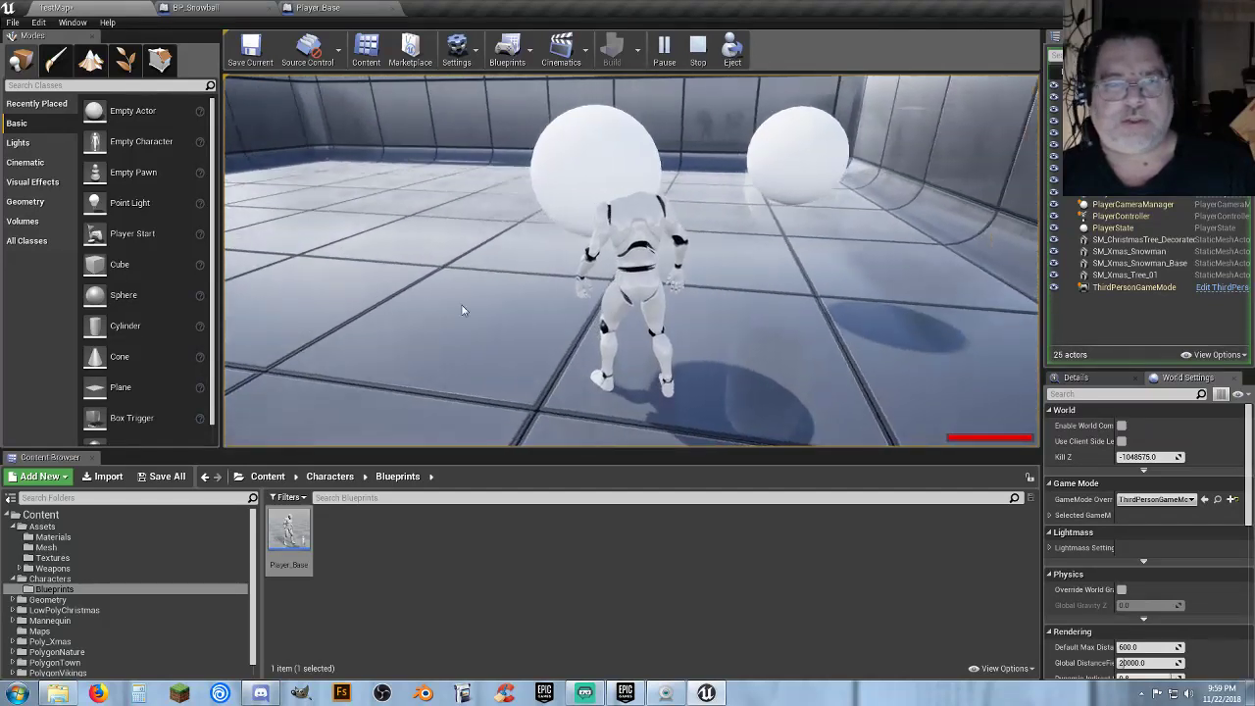
{"action": "key", "text": "Escape"}
Inspect the Snowball mesh component of BP_Snowball in its preview viewport.
{"action": "left_click", "coordinate": [224, 12]}
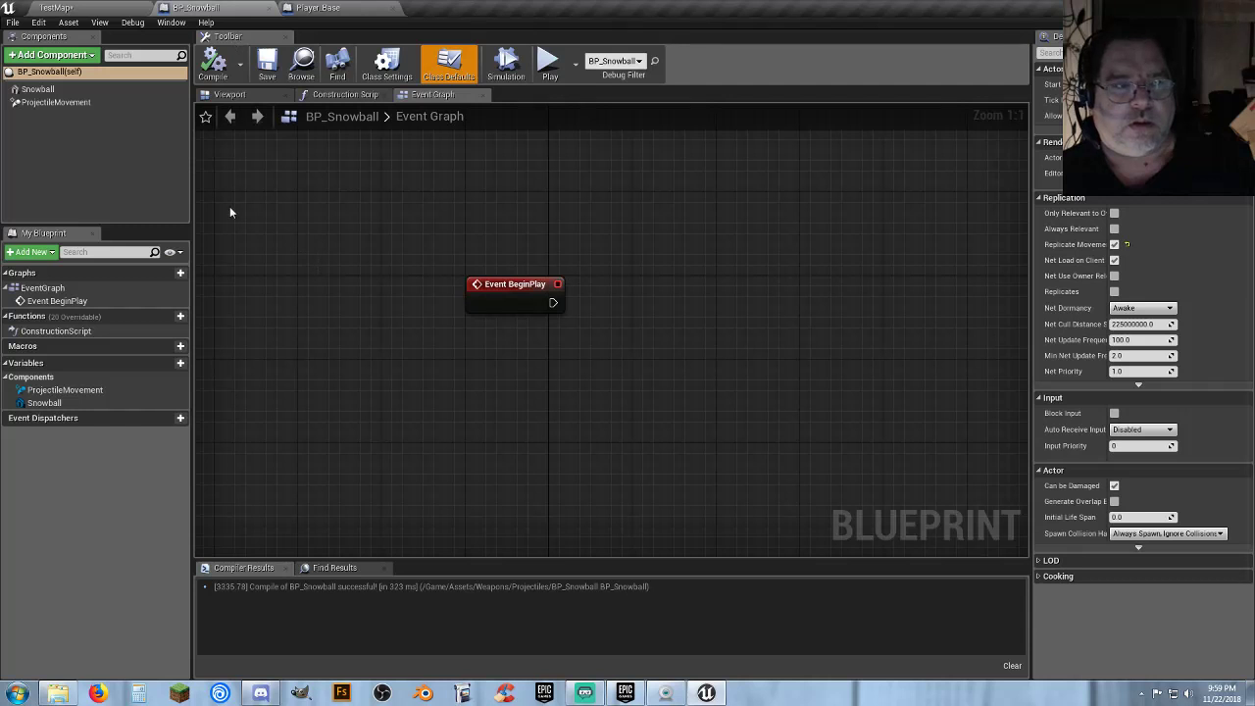
{"action": "left_click", "coordinate": [40, 90]}
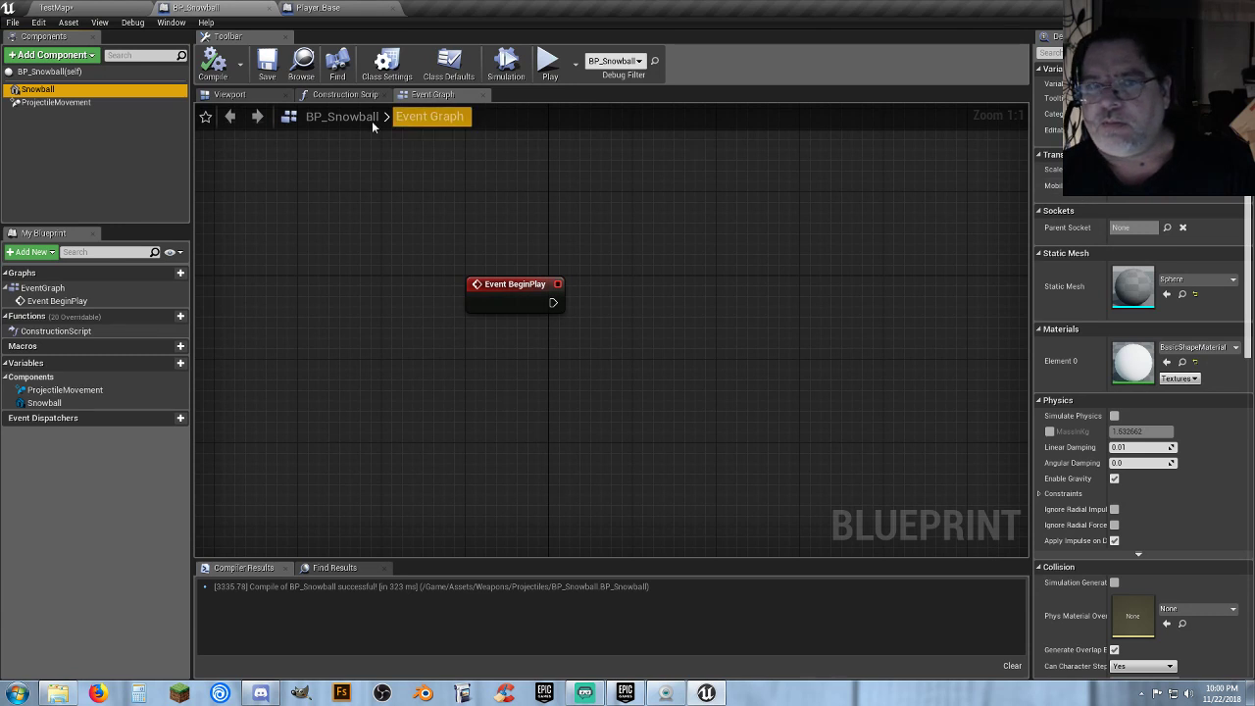
{"action": "left_click", "coordinate": [232, 95]}
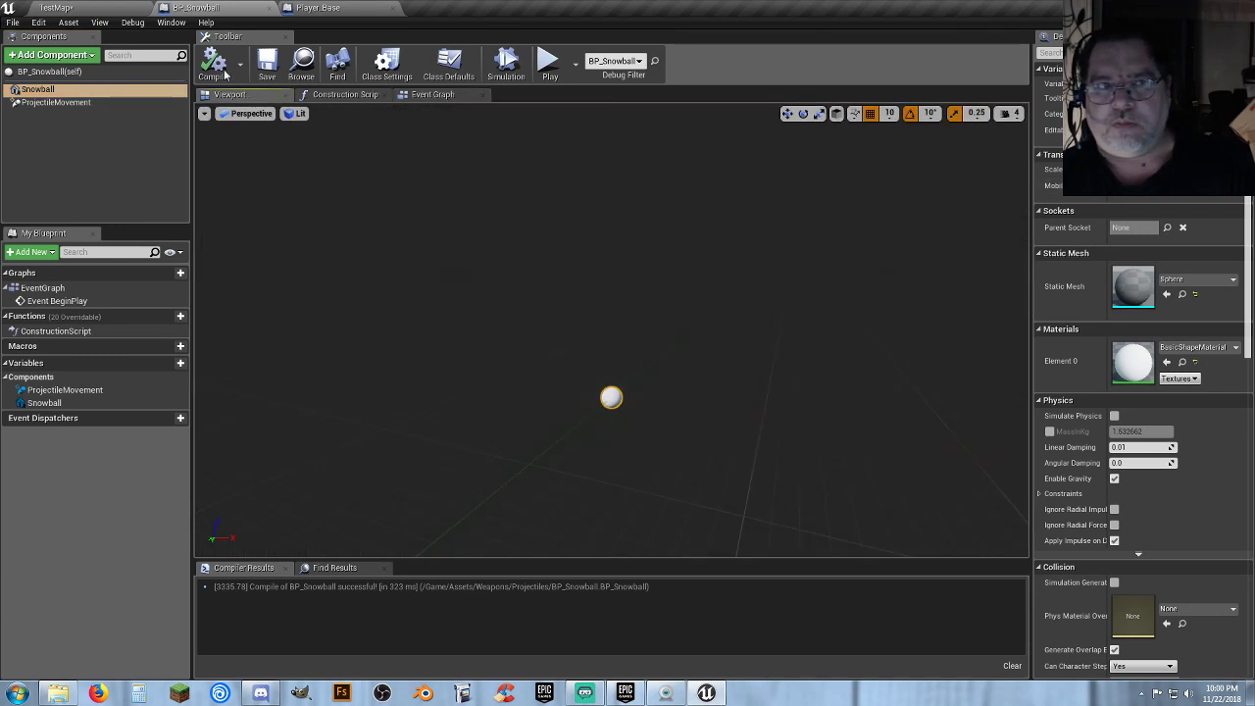
Delete the GetWorldTransform node from Player_Base's Event Graph.
{"action": "left_click", "coordinate": [317, 7]}
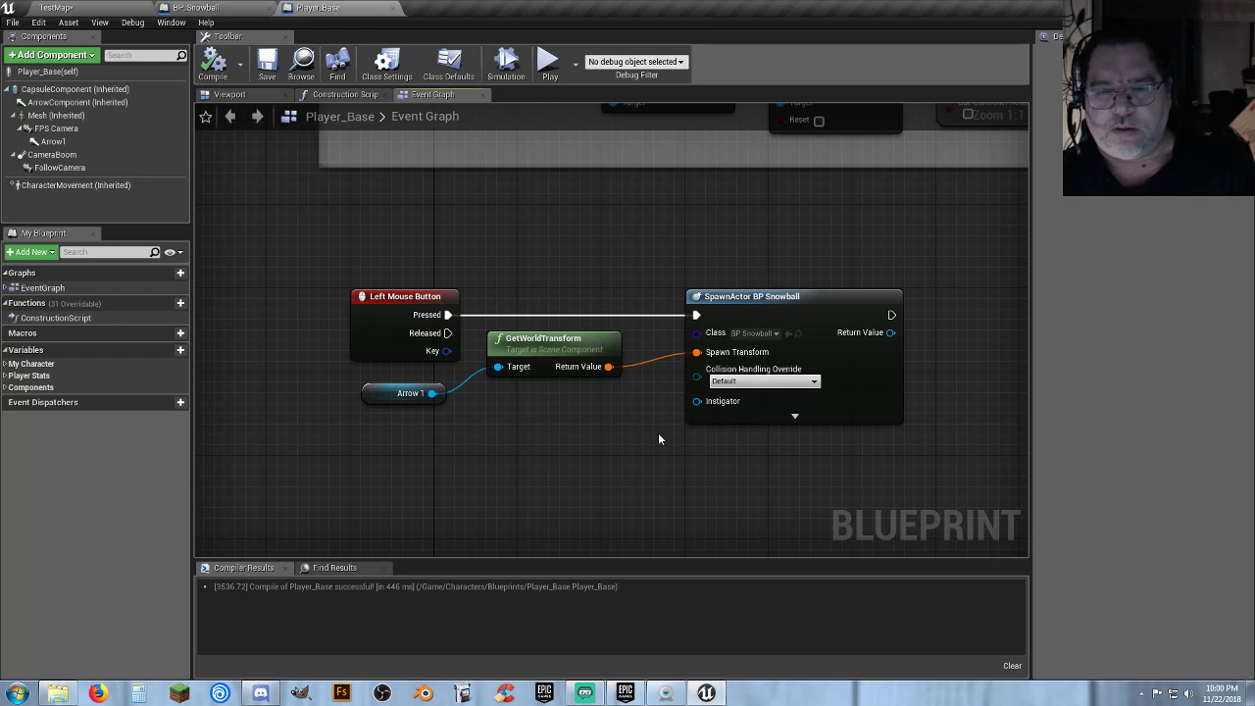
{"action": "right_click_drag", "start_coordinate": [662, 437], "coordinate": [666, 407]}
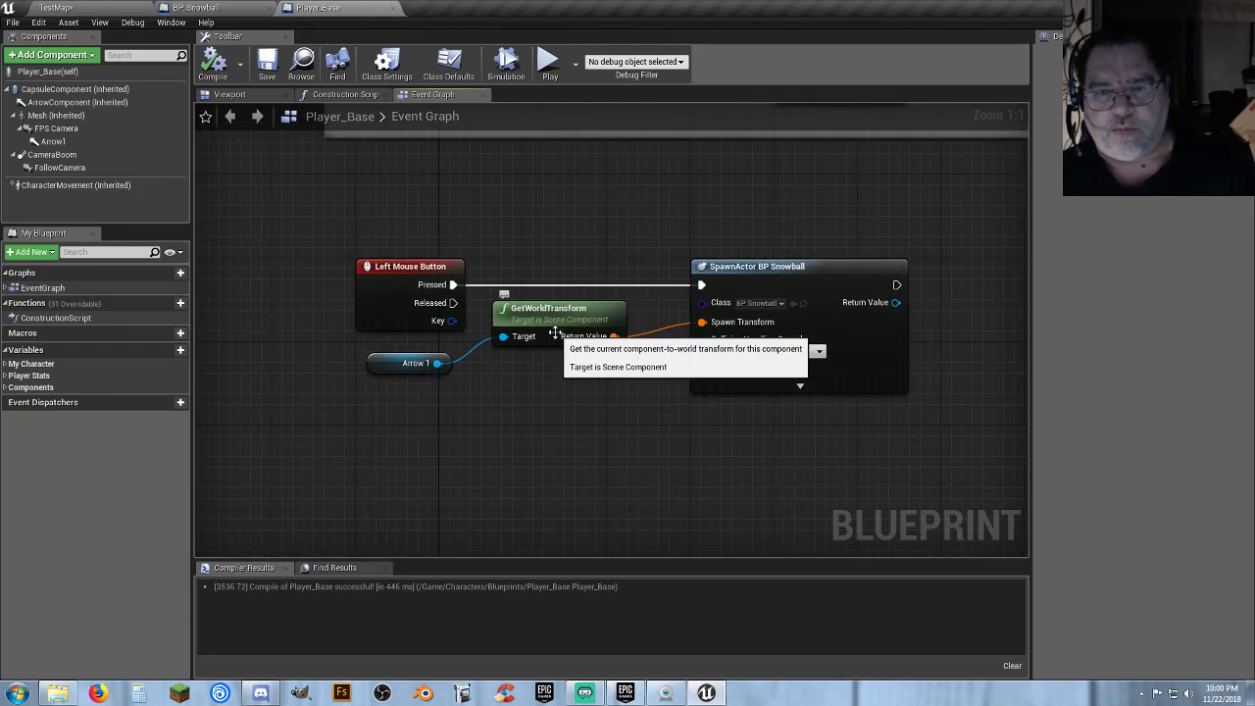
{"action": "right_click", "coordinate": [567, 415]}
{"action": "left_click", "coordinate": [550, 316]}
{"action": "left_click", "coordinate": [552, 319]}
{"action": "key", "text": "Delete"}
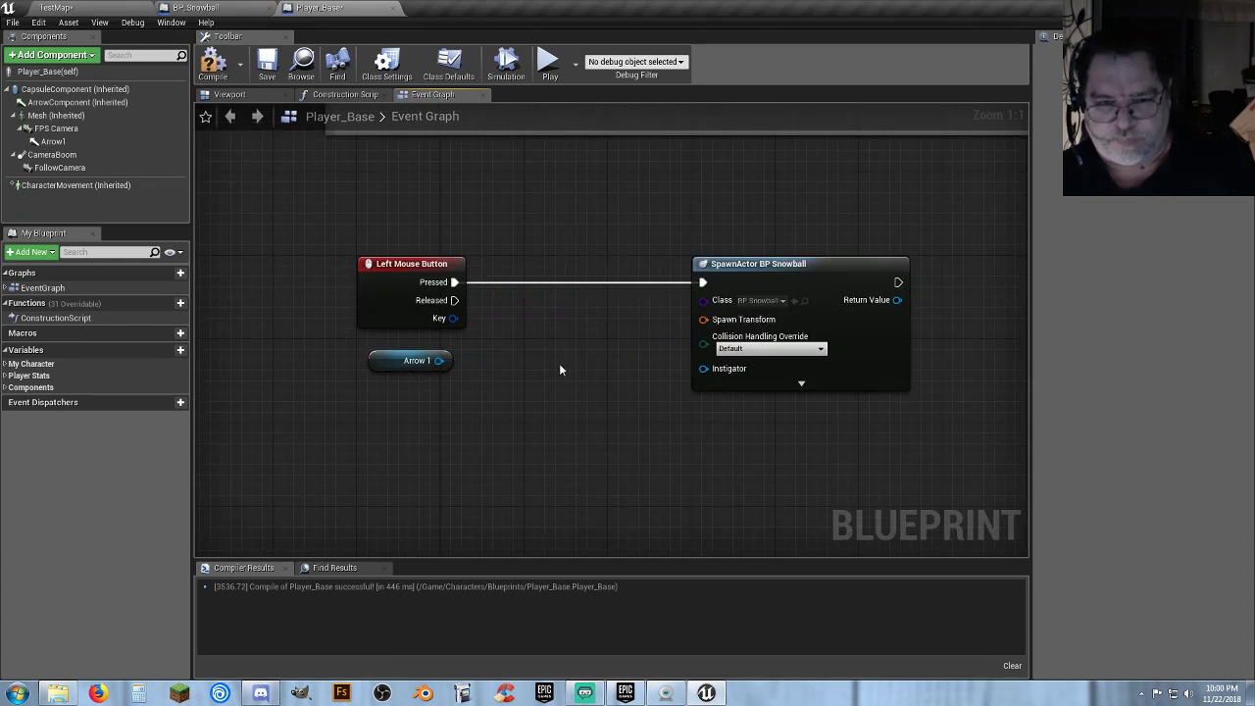
{"action": "left_click_drag", "start_coordinate": [387, 374], "coordinate": [427, 406]}
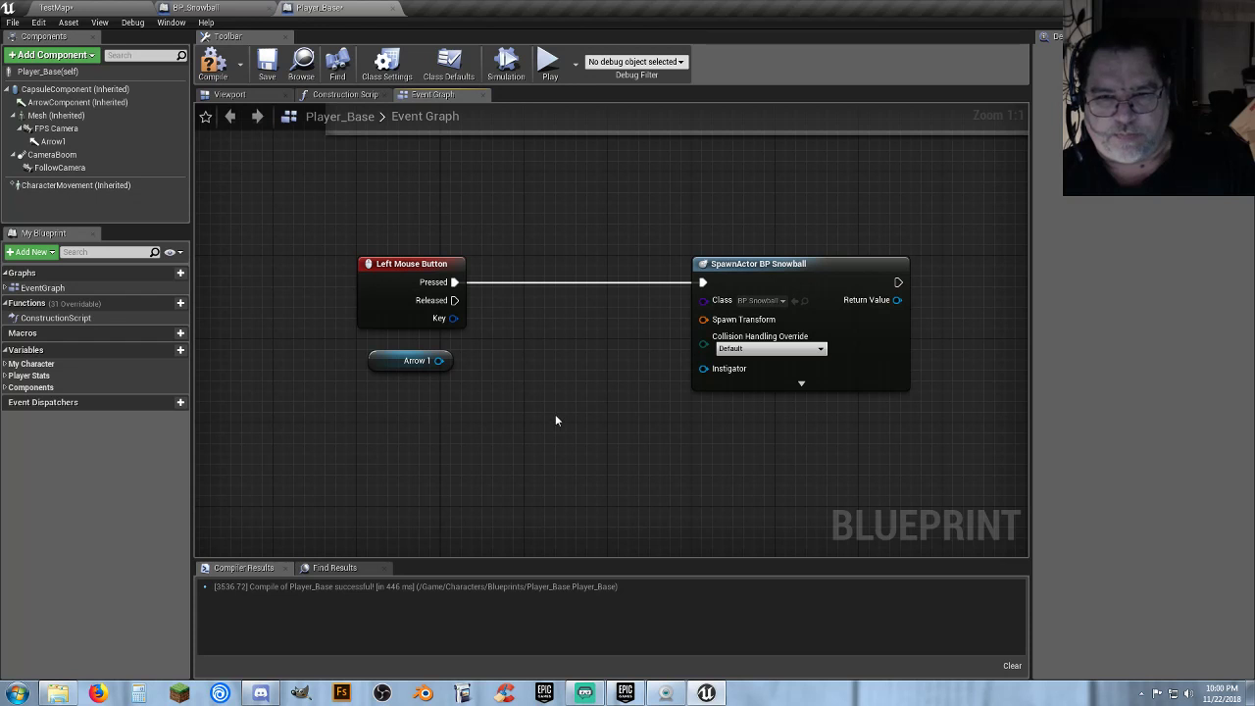
Move the SpawnActor node farther out, feed its Spawn Transform from a new Make Transform node, and place that node before it.
{"action": "right_click_drag", "start_coordinate": [555, 420], "coordinate": [449, 425]}
{"action": "left_click_drag", "start_coordinate": [650, 273], "coordinate": [899, 272]}
{"action": "left_click_drag", "start_coordinate": [849, 325], "coordinate": [769, 346]}
{"action": "left_click", "coordinate": [819, 521]}
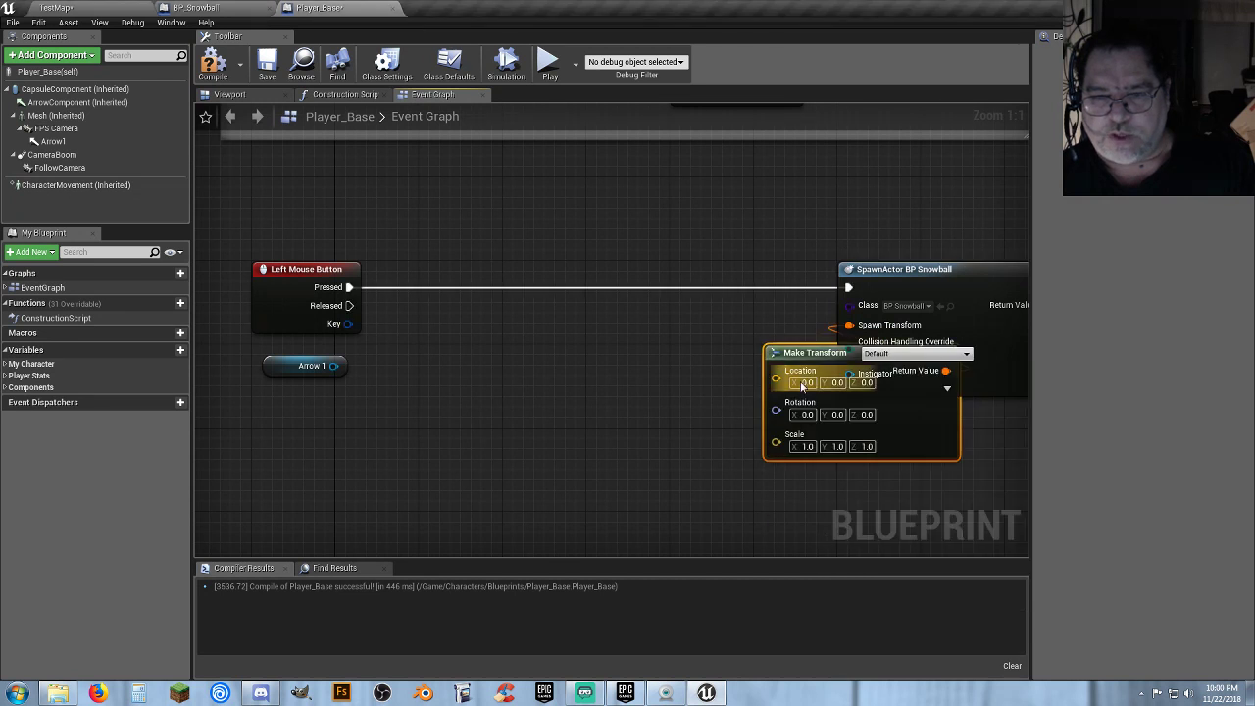
{"action": "left_click_drag", "start_coordinate": [795, 358], "coordinate": [638, 337]}
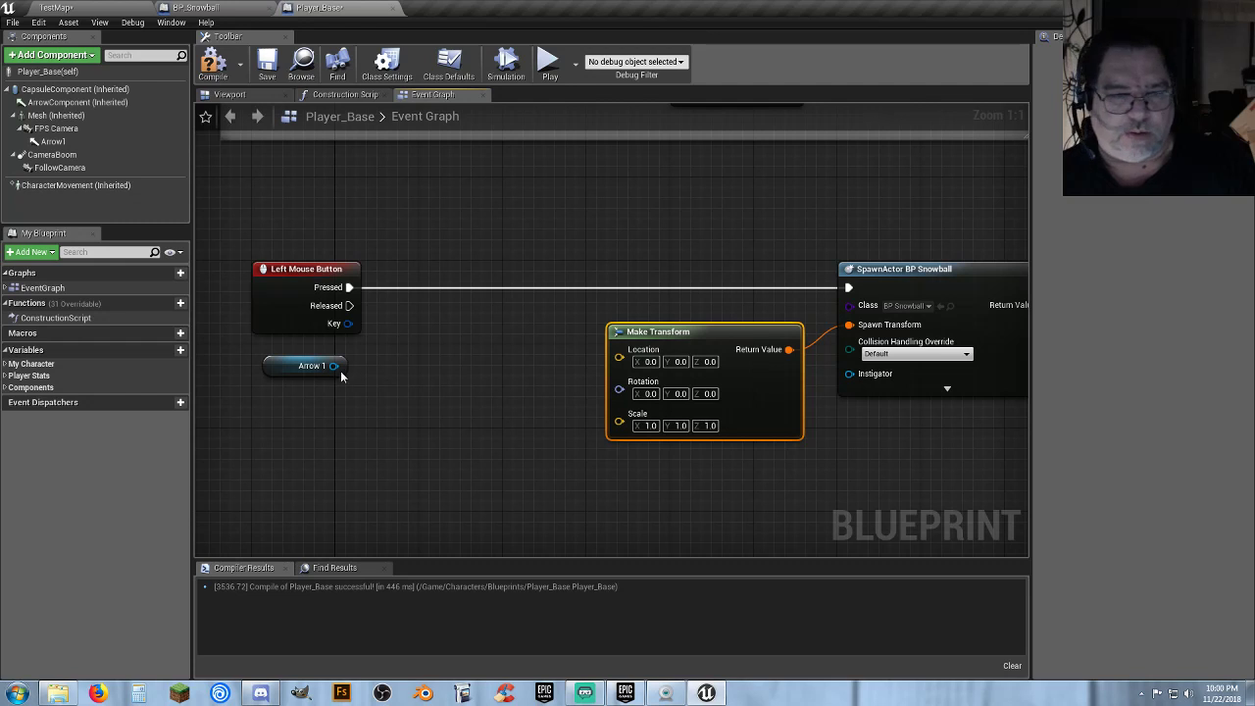
Add a GetWorldTransform node fed by the Arrow 1 reference and place it just beside that reference.
{"action": "left_click_drag", "start_coordinate": [333, 366], "coordinate": [386, 370]}
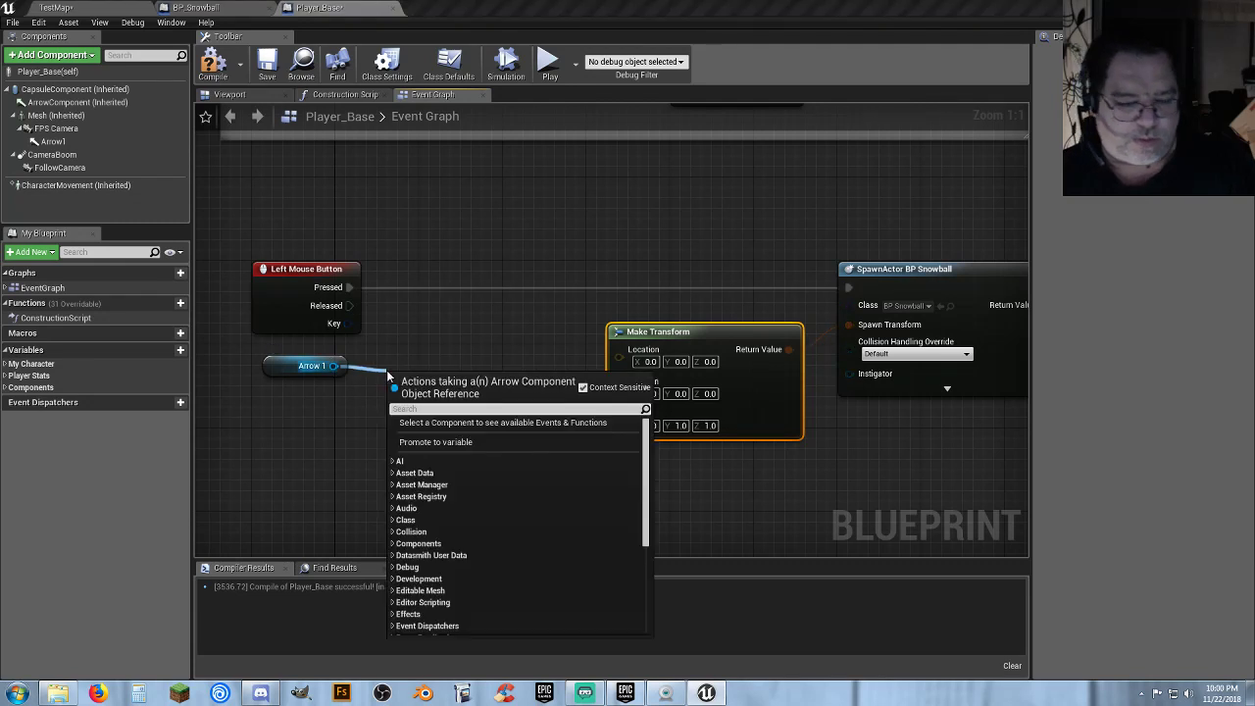
{"action": "type", "text": "getworld"}
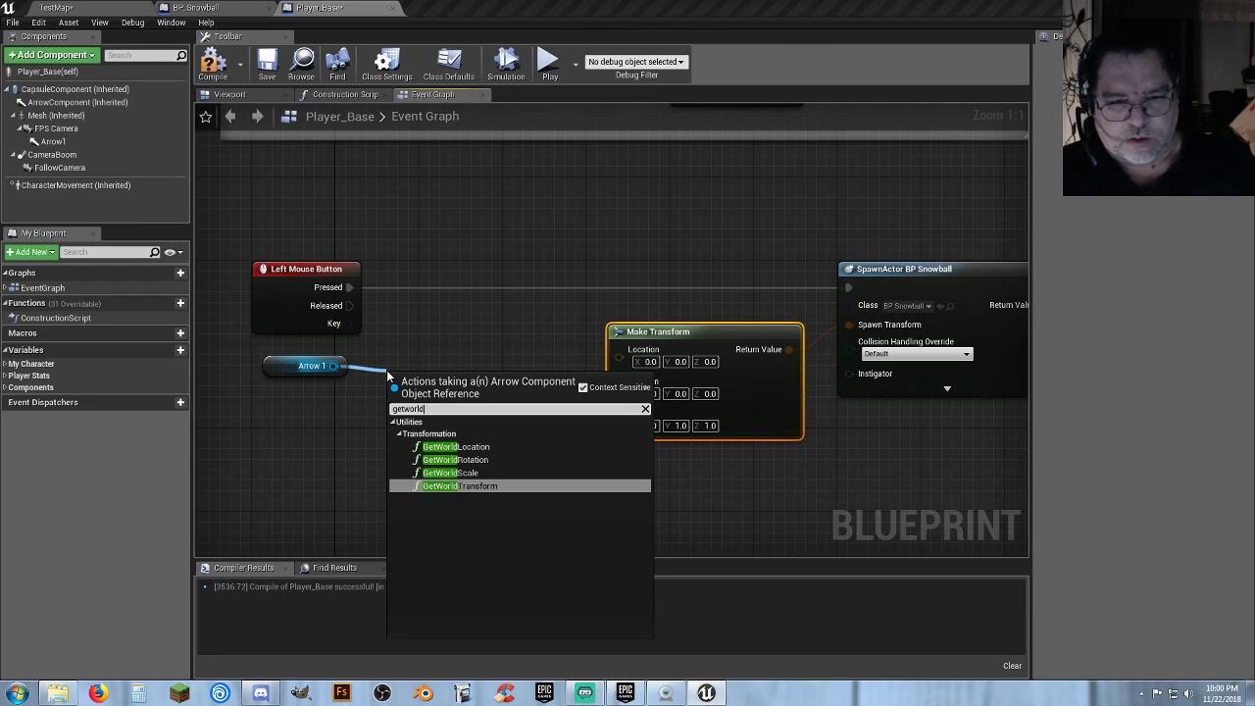
{"action": "key", "text": "Return"}
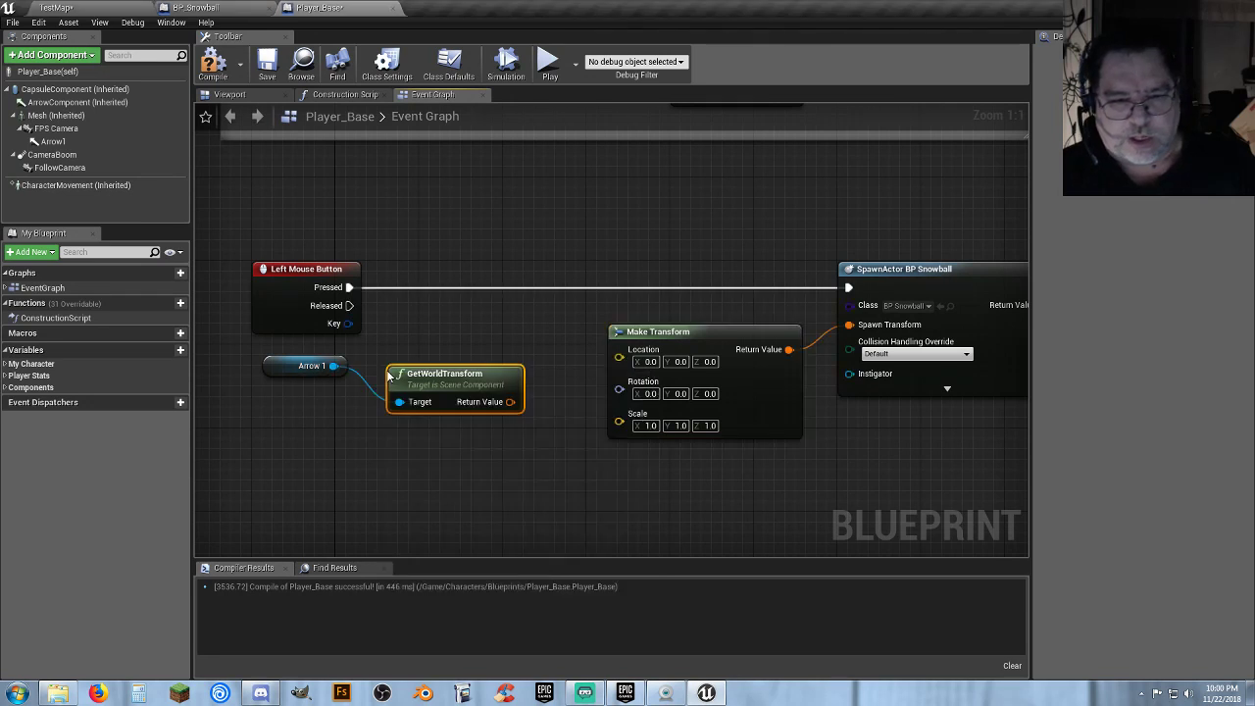
{"action": "left_click_drag", "start_coordinate": [401, 369], "coordinate": [432, 350]}
Shift the Make Transform and SpawnActor BP Snowball nodes together farther from GetWorldTransform to free space between them.
{"action": "right_click_drag", "start_coordinate": [451, 427], "coordinate": [273, 452]}
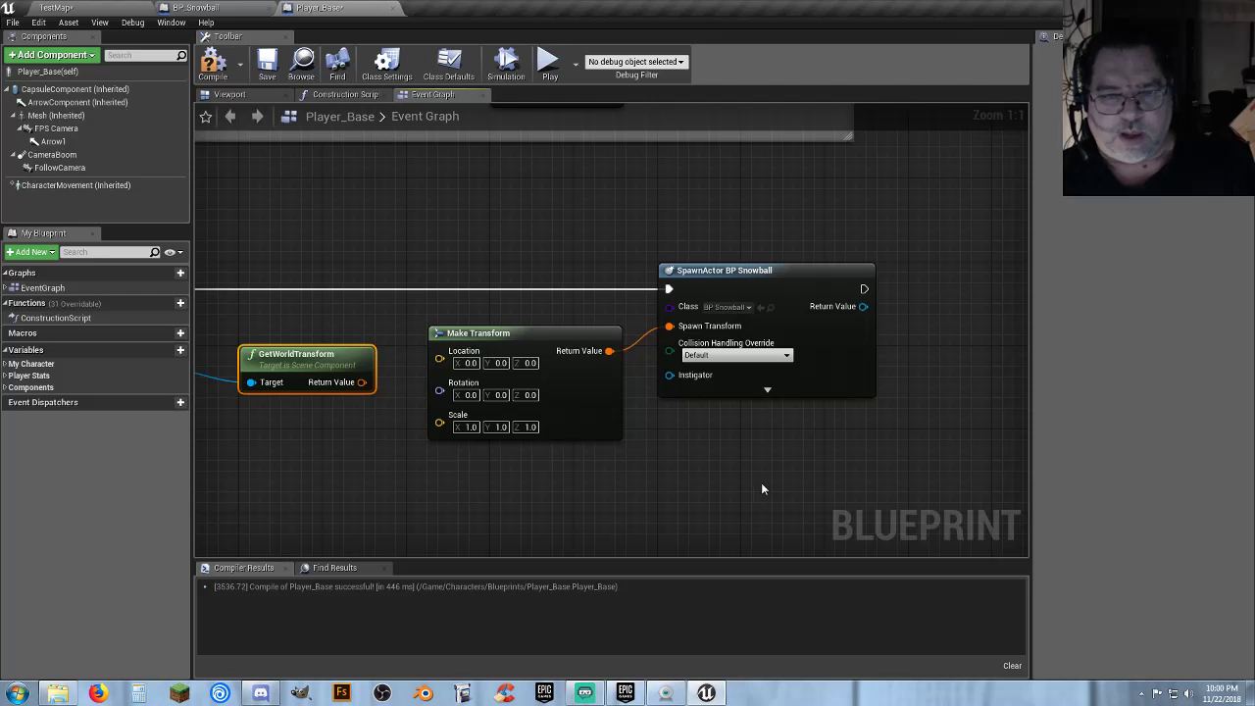
{"action": "left_click_drag", "start_coordinate": [847, 481], "coordinate": [513, 289]}
{"action": "left_click_drag", "start_coordinate": [694, 272], "coordinate": [862, 275]}
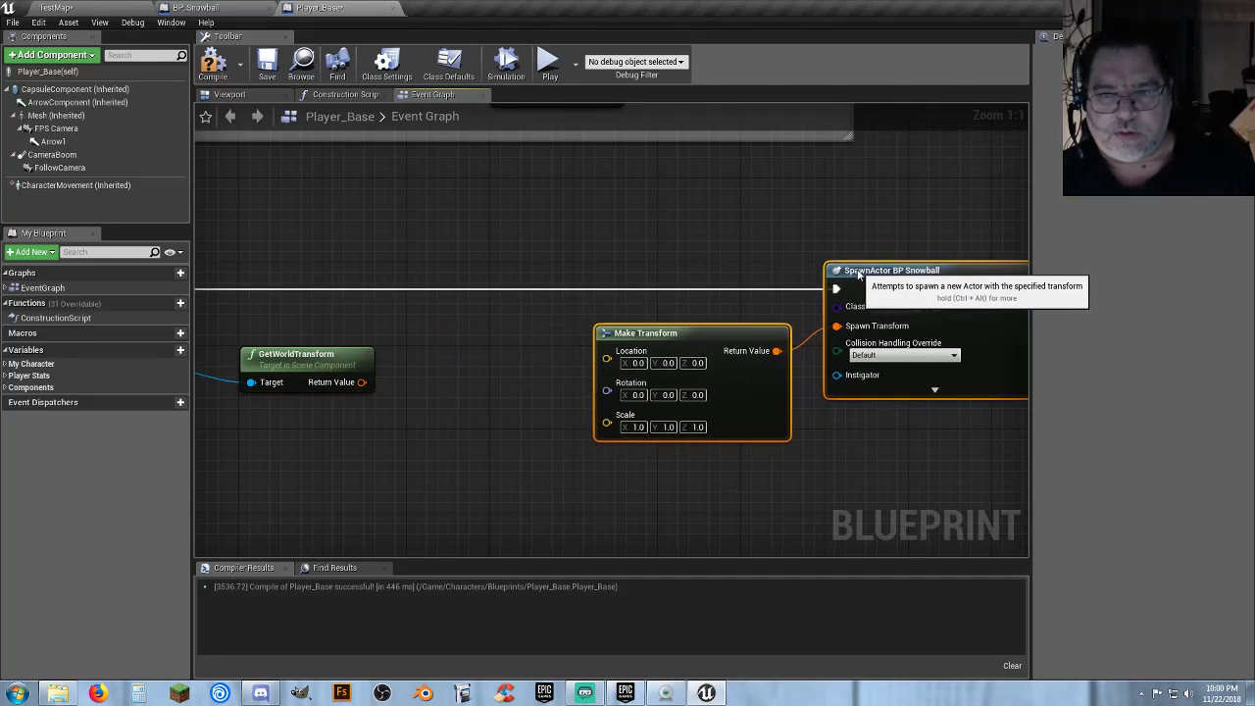
{"action": "left_click", "coordinate": [395, 414]}
Break the GetWorldTransform return value with a Break Transform node and wire its Location and Rotation into Make Transform.
{"action": "left_click_drag", "start_coordinate": [362, 382], "coordinate": [443, 358]}
{"action": "left_click", "coordinate": [464, 602]}
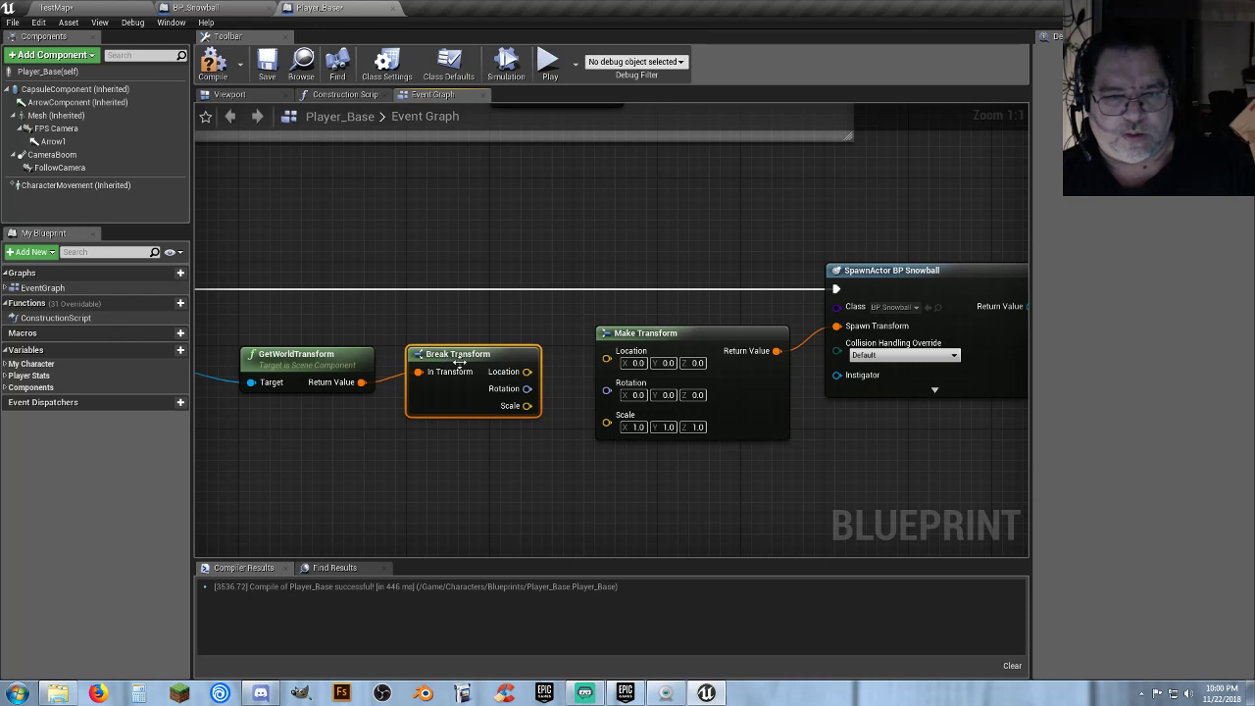
{"action": "left_click_drag", "start_coordinate": [527, 371], "coordinate": [607, 352]}
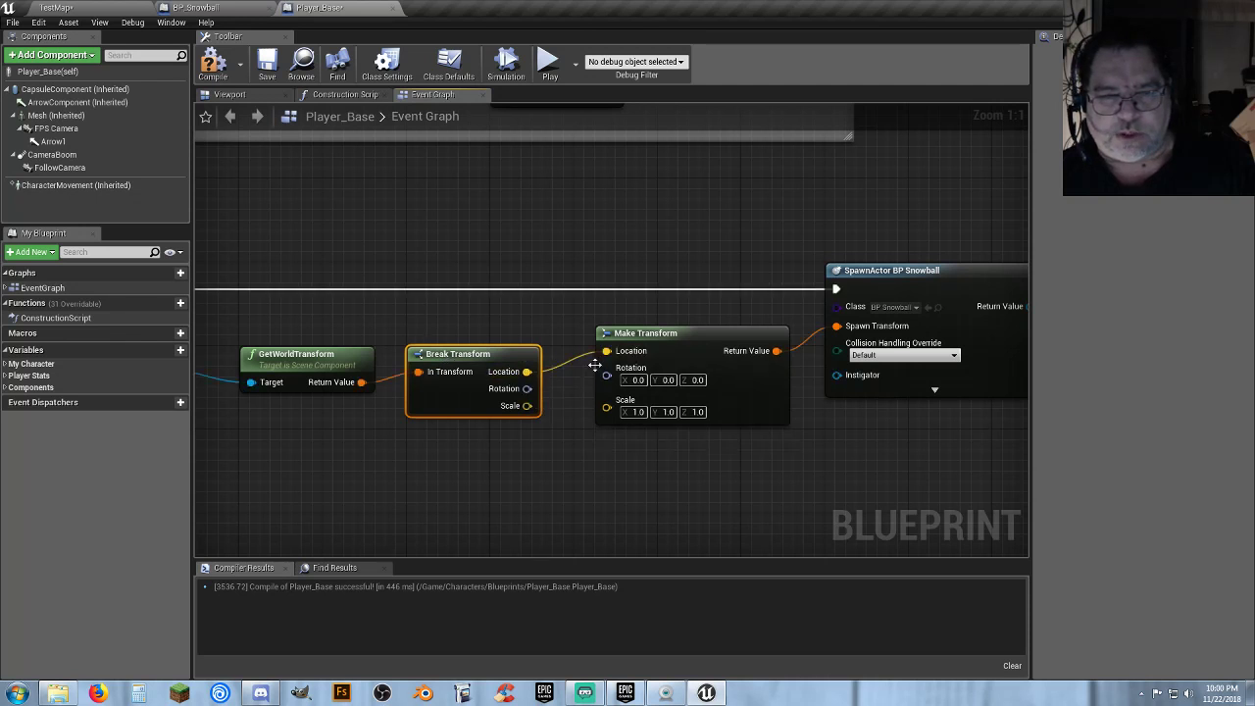
{"action": "left_click_drag", "start_coordinate": [527, 388], "coordinate": [605, 388]}
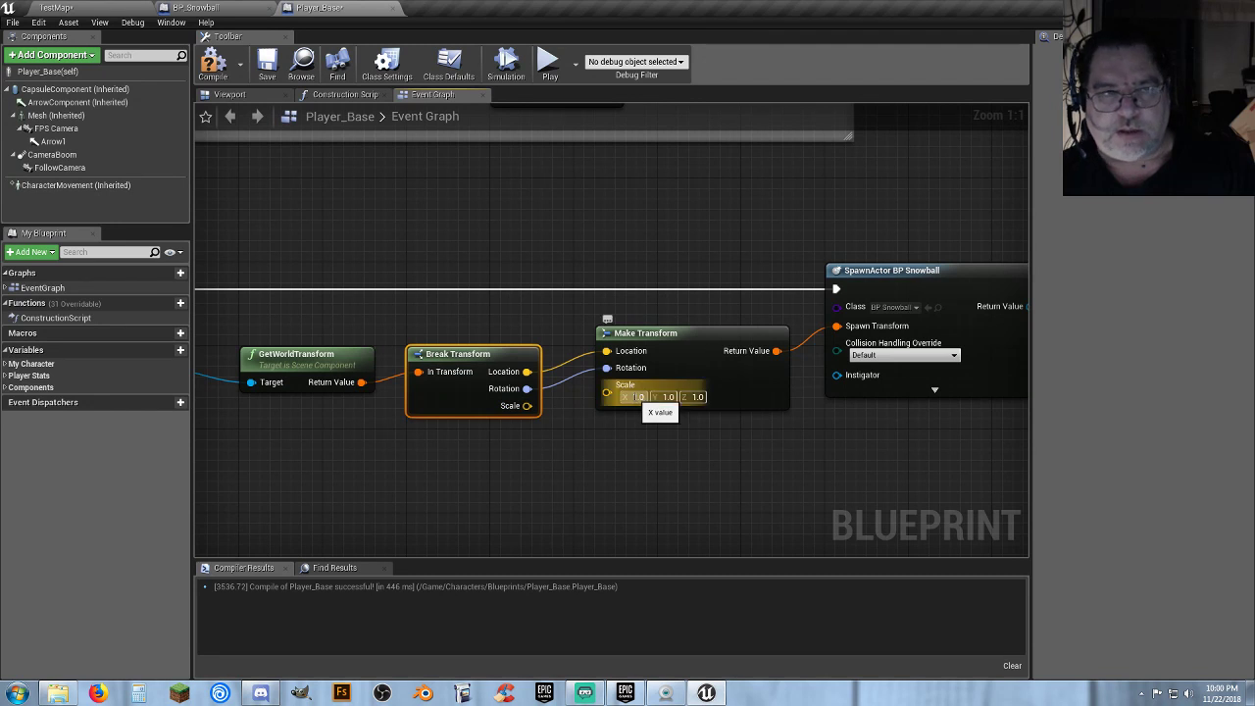
Compile and save Player_Base, then run a brief play-test of TestMap and end it.
{"action": "left_click", "coordinate": [213, 62]}
{"action": "left_click", "coordinate": [263, 67]}
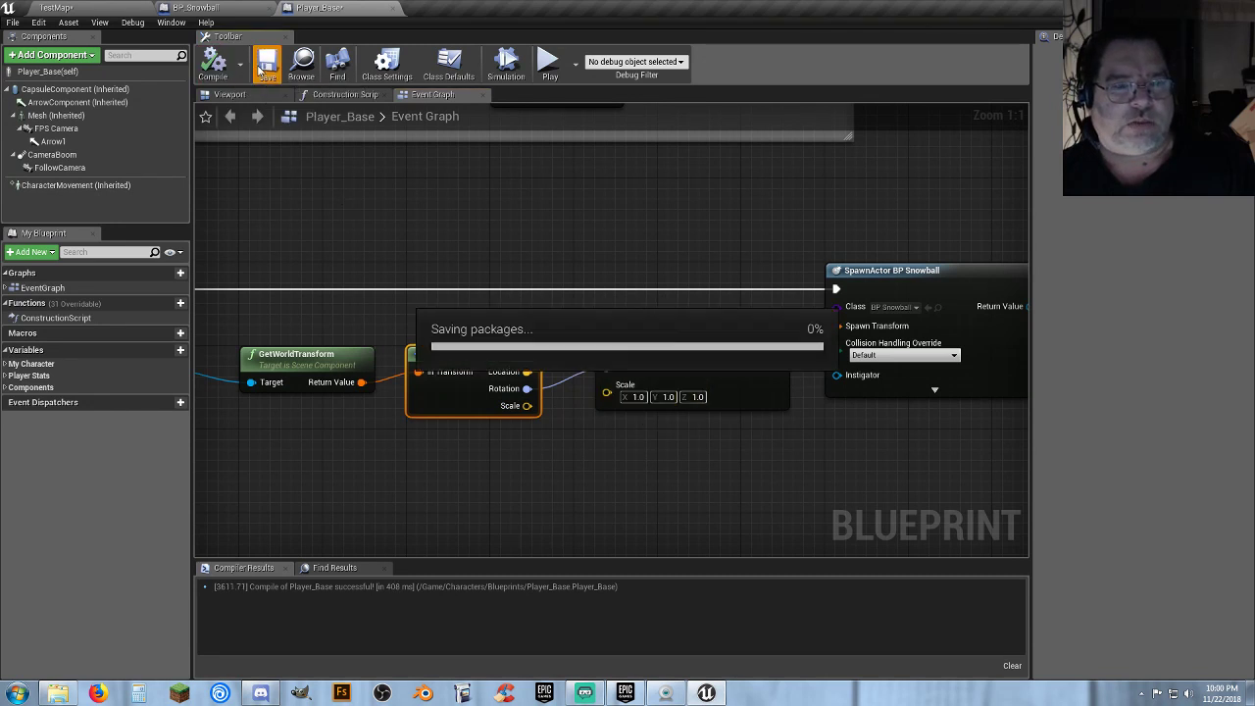
{"action": "right_click_drag", "start_coordinate": [321, 452], "coordinate": [445, 454]}
{"action": "right_click_drag", "start_coordinate": [677, 509], "coordinate": [607, 510]}
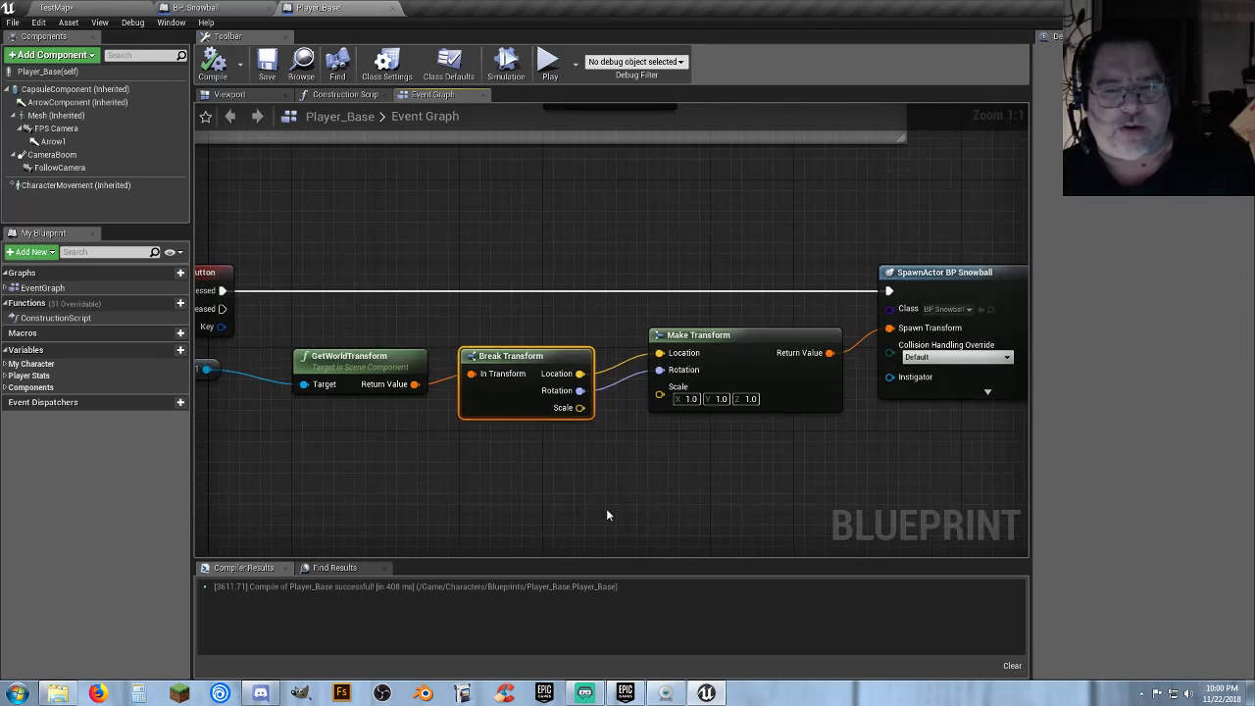
{"action": "left_click", "coordinate": [126, 12]}
{"action": "left_click", "coordinate": [663, 49]}
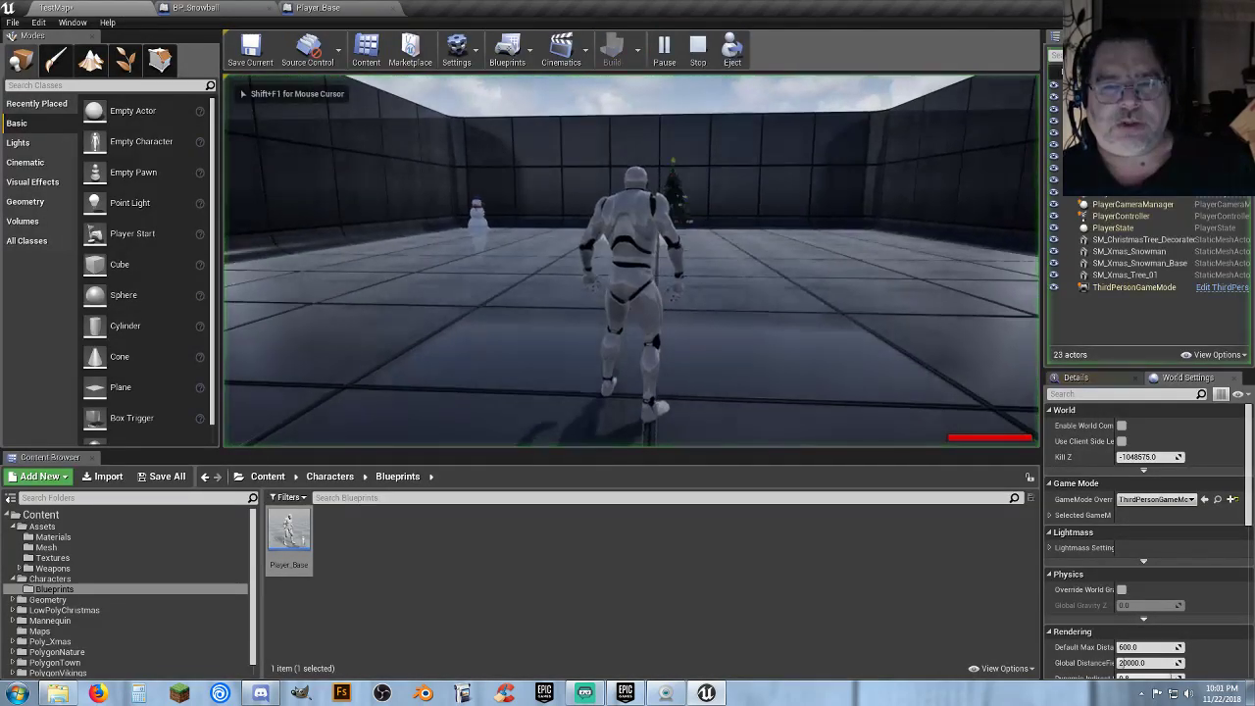
{"action": "key", "text": "Escape"}
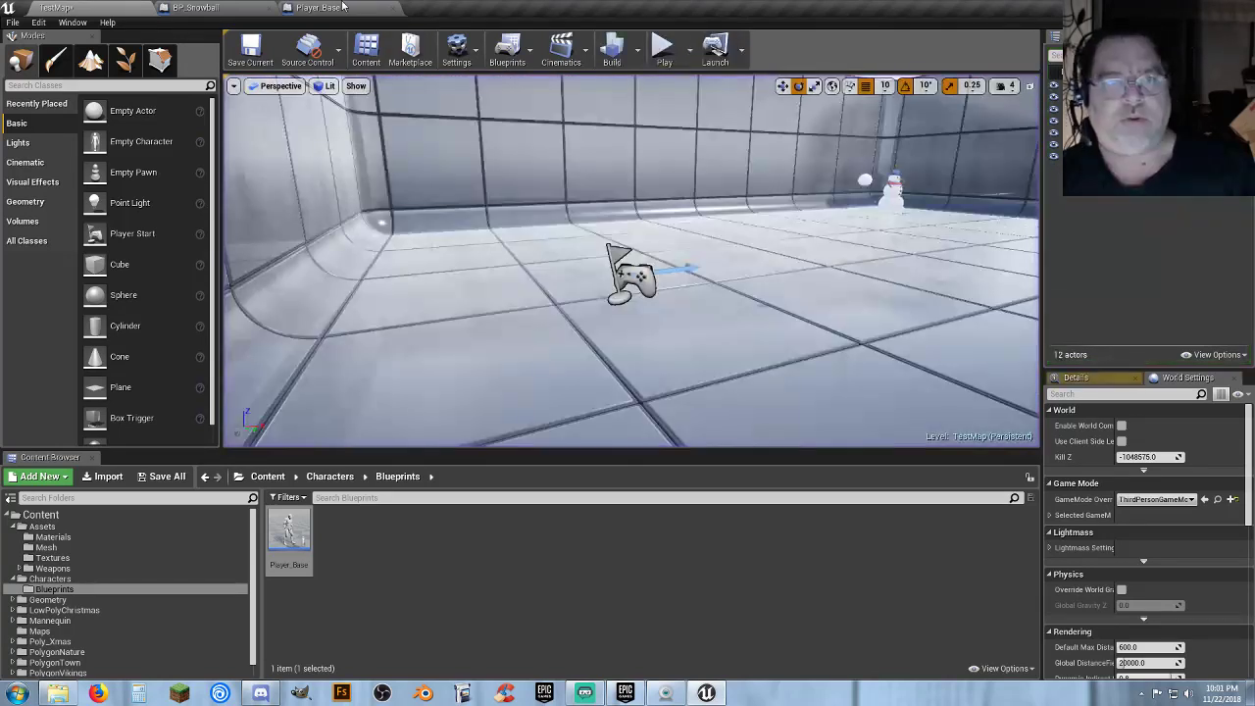
Set the Make Transform node's Scale to 0.15 on X, Y and Z in Player_Base, and compile and save it.
{"action": "left_click", "coordinate": [342, 7]}
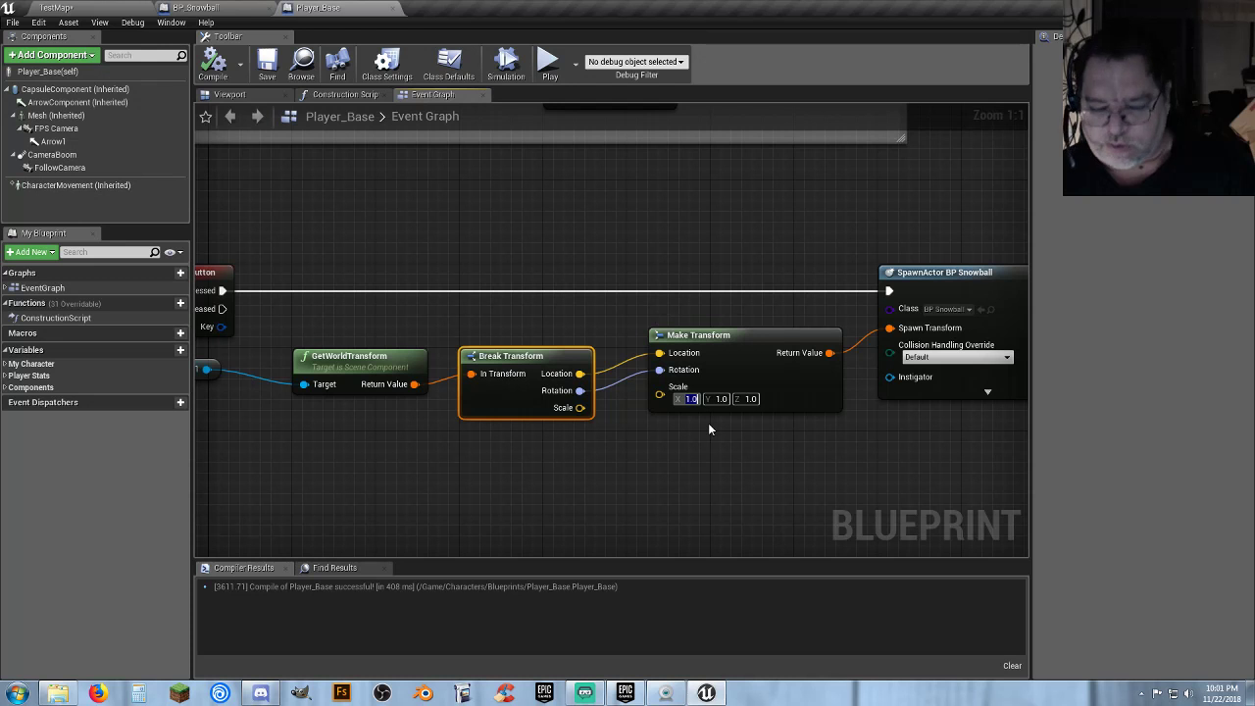
{"action": "type", "text": "0.15"}
{"action": "key", "text": "Tab"}
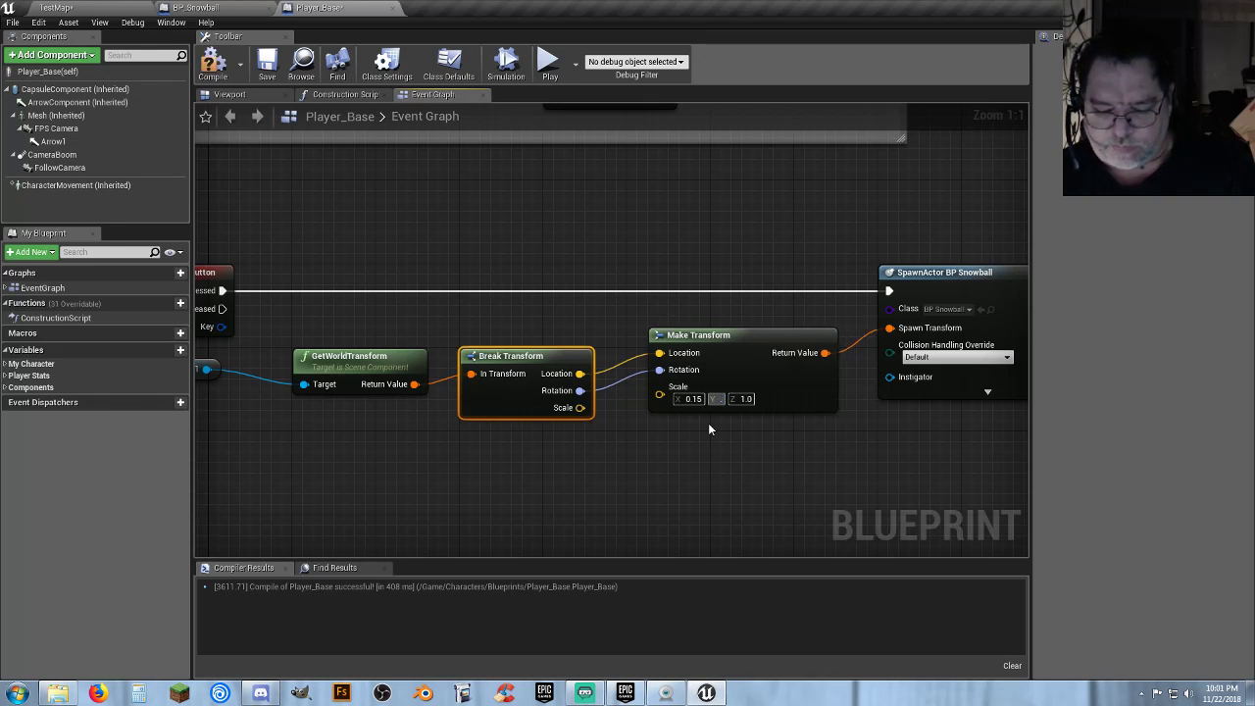
{"action": "type", "text": "0.15"}
{"action": "key", "text": "Tab"}
{"action": "type", "text": "0.15"}
{"action": "key", "text": "Tab"}
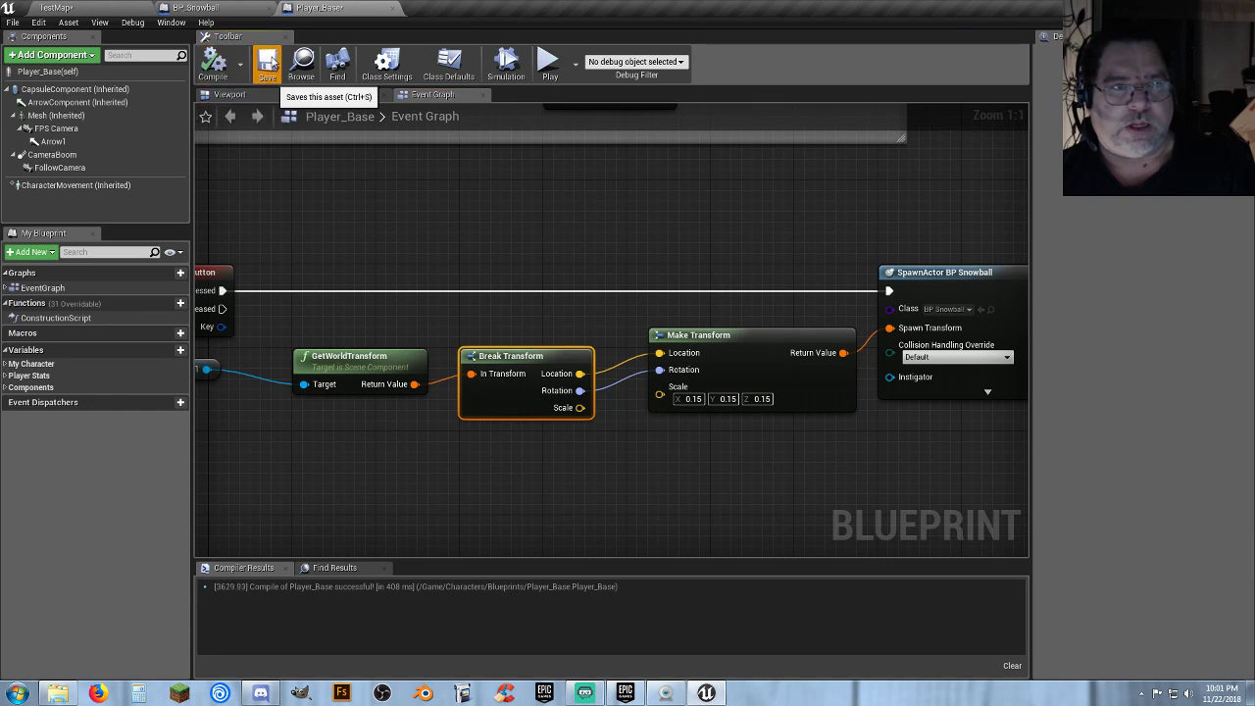
Play-test TestMap, moving the character around while spawning snowballs to check their size, and end the session.
{"action": "left_click", "coordinate": [94, 7]}
{"action": "left_click", "coordinate": [662, 47]}
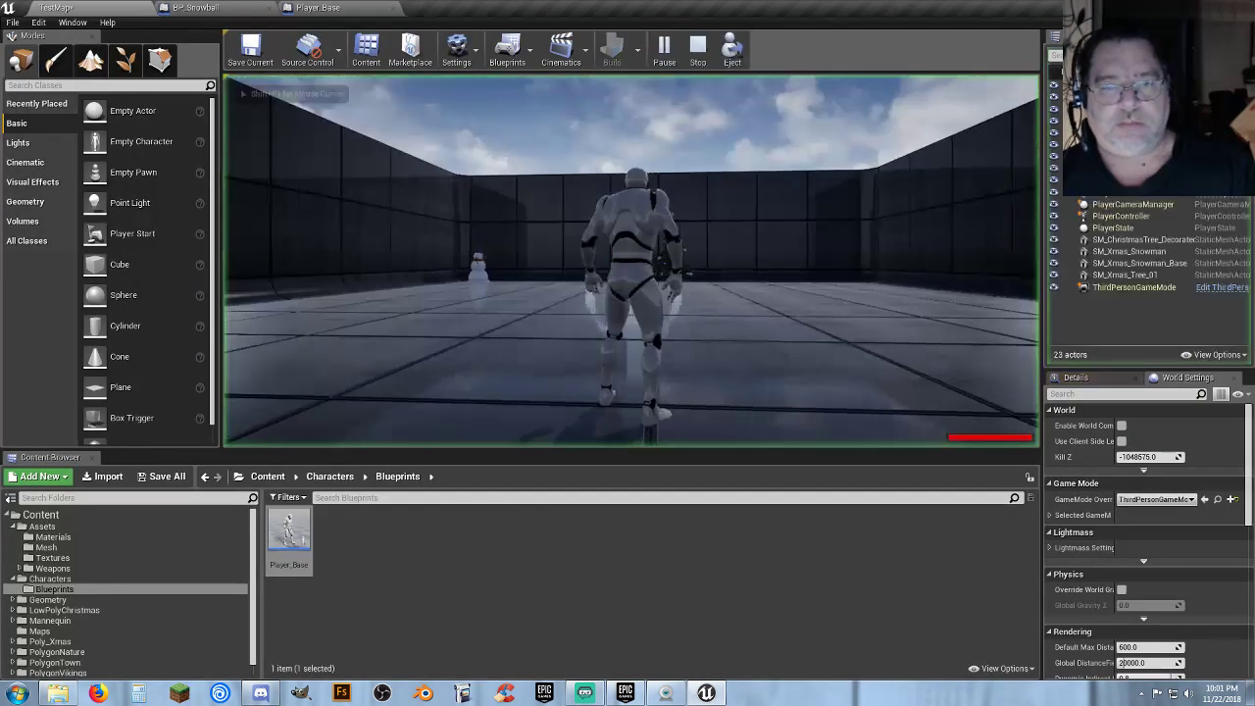
{"action": "key", "text": "w"}
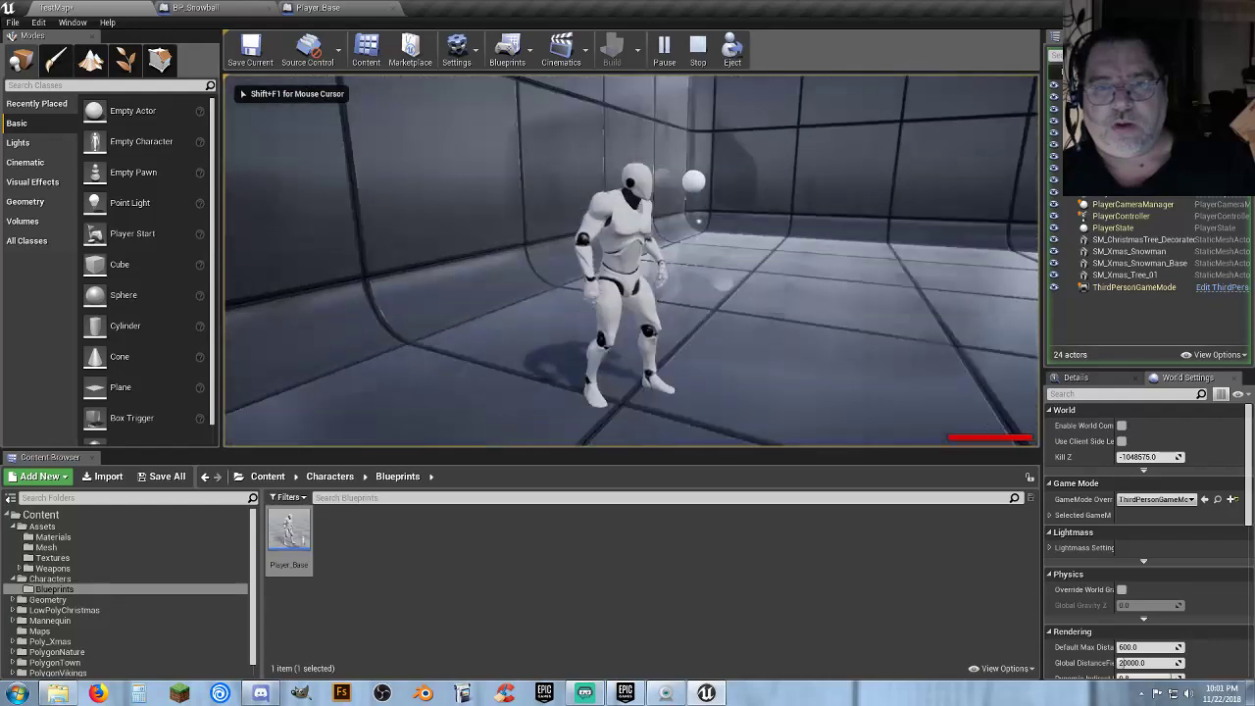
{"action": "key", "text": "w"}
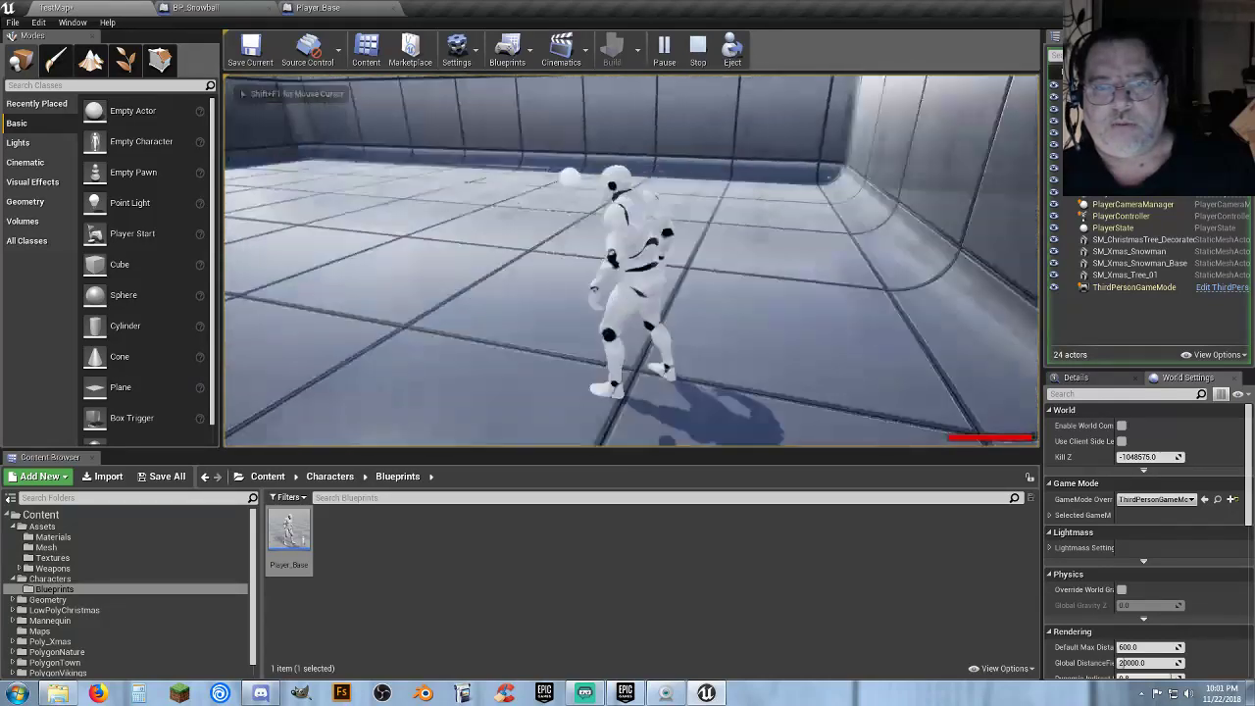
{"action": "key", "text": "w"}
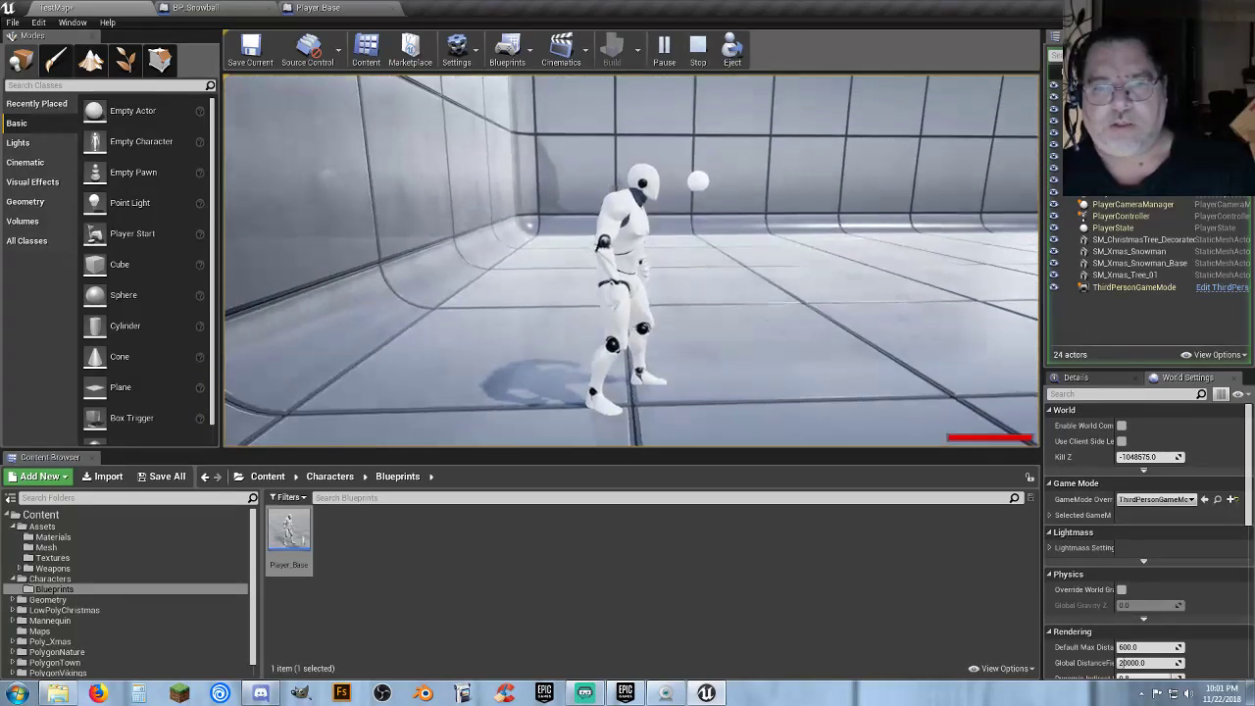
{"action": "key", "text": "d"}
{"action": "key", "text": "w"}
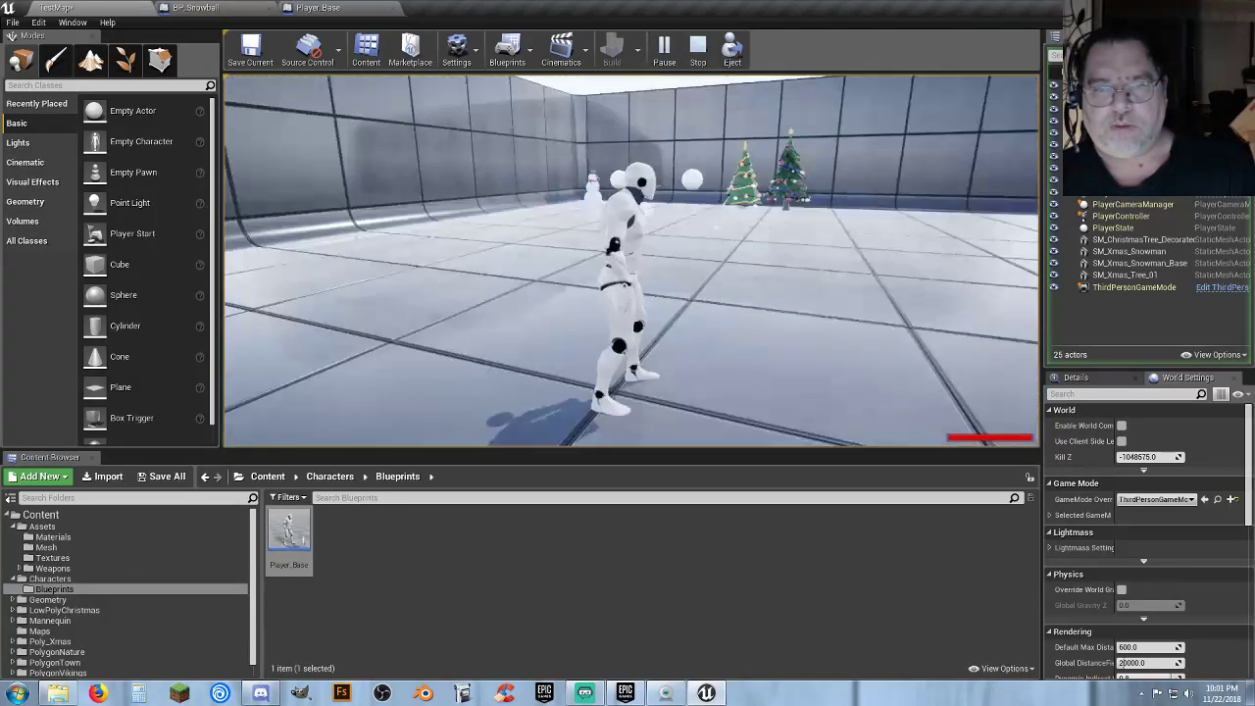
{"action": "key", "text": "w"}
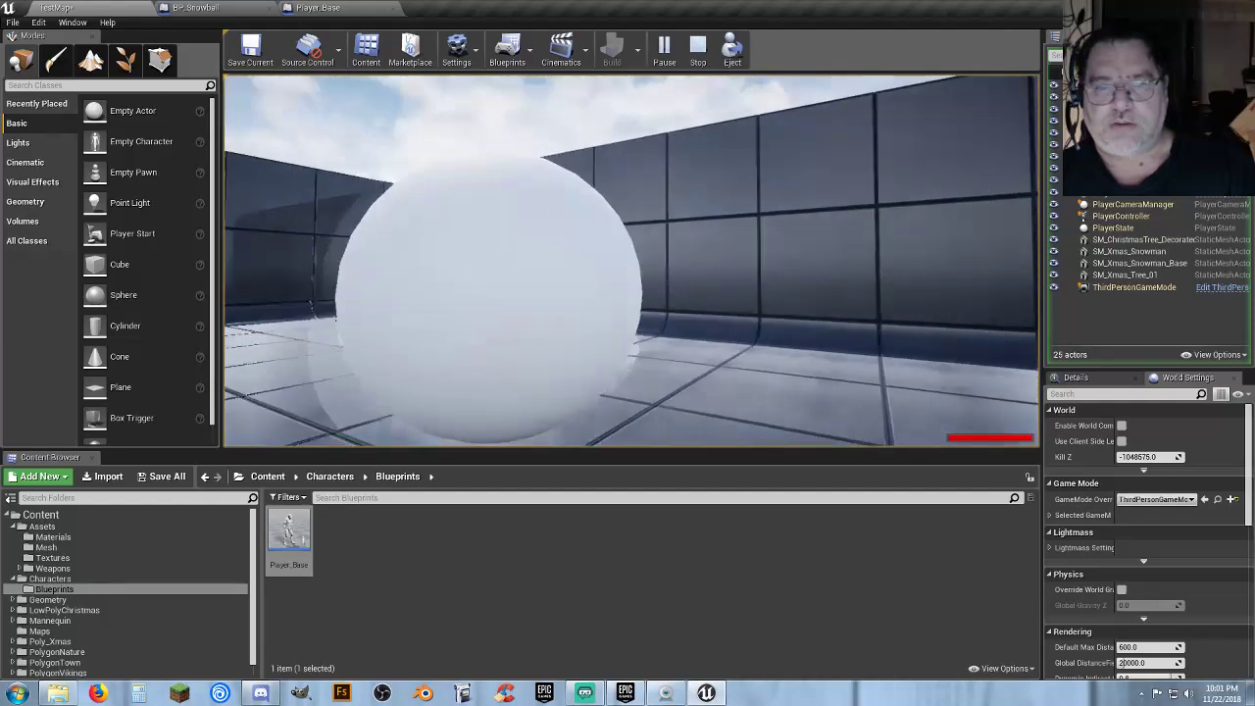
{"action": "key", "text": "Escape"}
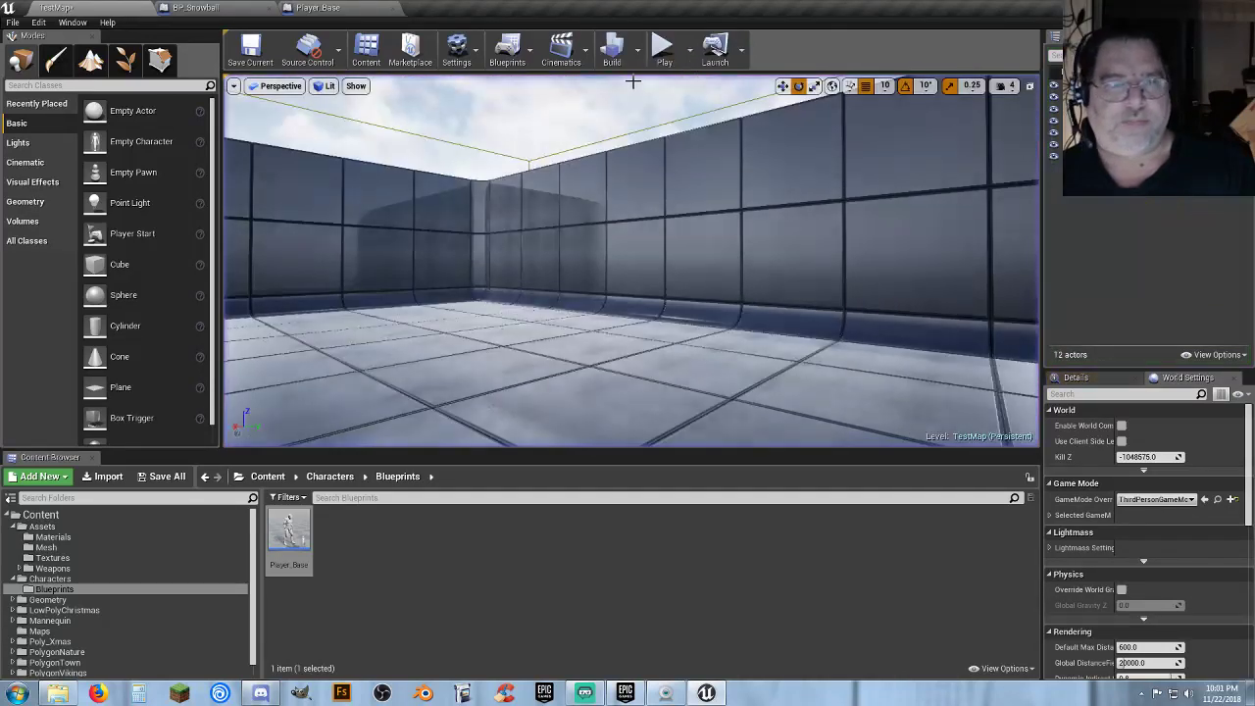
Set BP_Snowball's ProjectileMovement Initial Speed and Max Speed to 2000, enable Should Bounce, and compile and save the blueprint.
{"action": "left_click", "coordinate": [192, 9]}
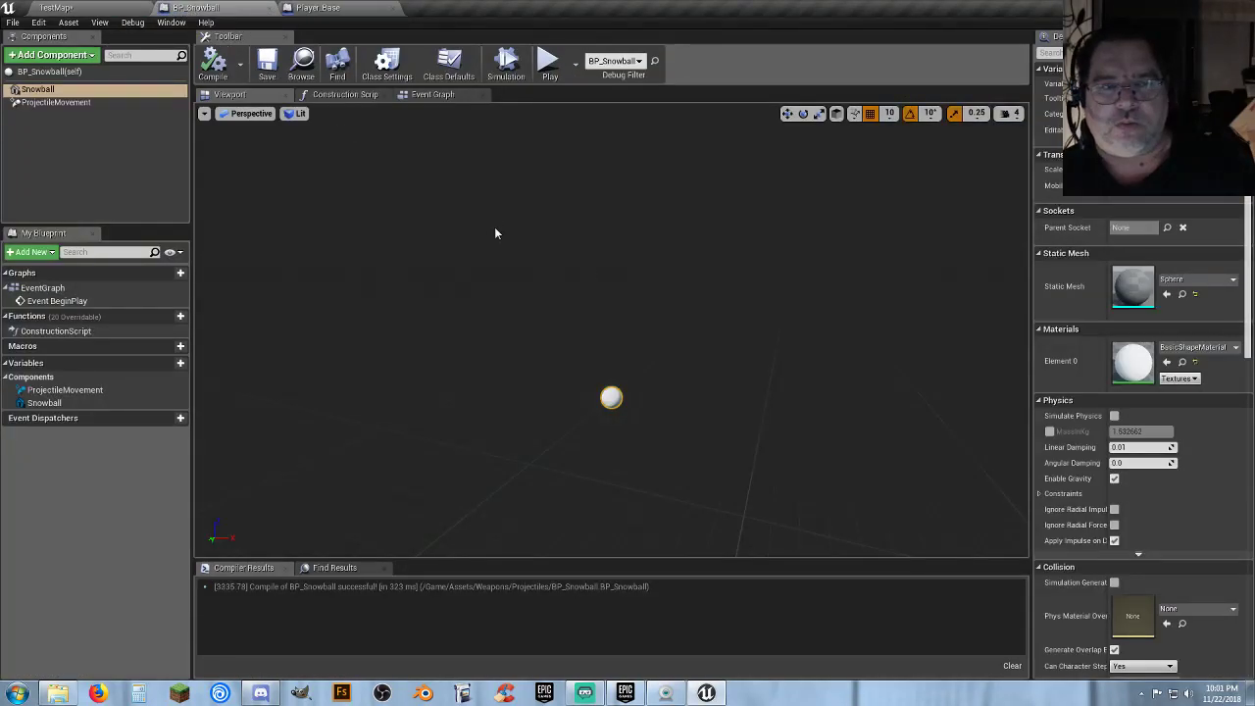
{"action": "left_click", "coordinate": [59, 102]}
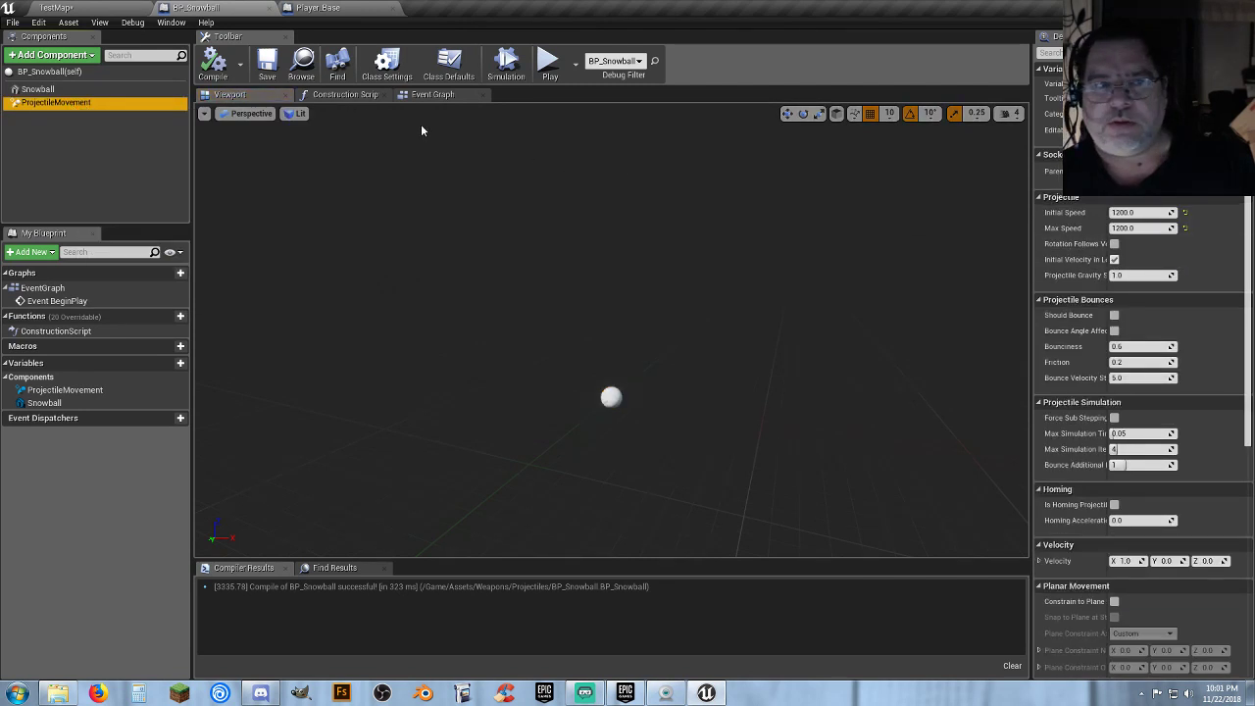
{"action": "left_click", "coordinate": [1140, 212]}
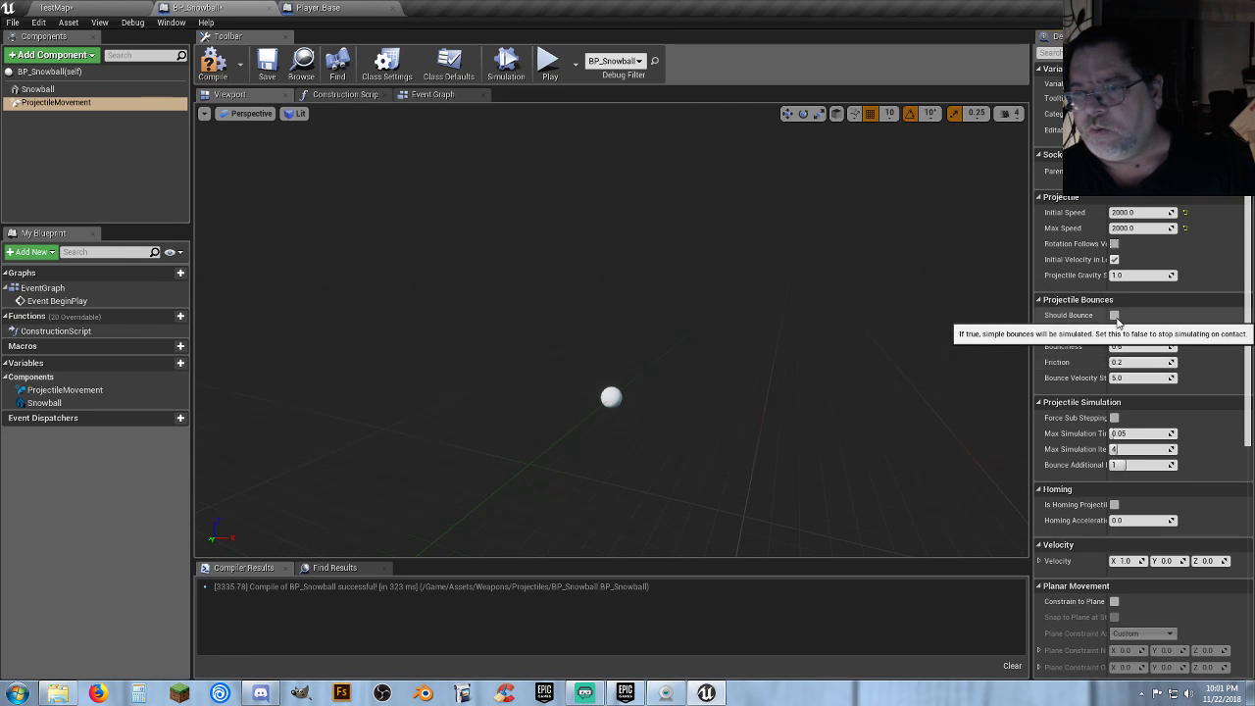
{"action": "left_click", "coordinate": [1114, 314]}
{"action": "left_click", "coordinate": [213, 60]}
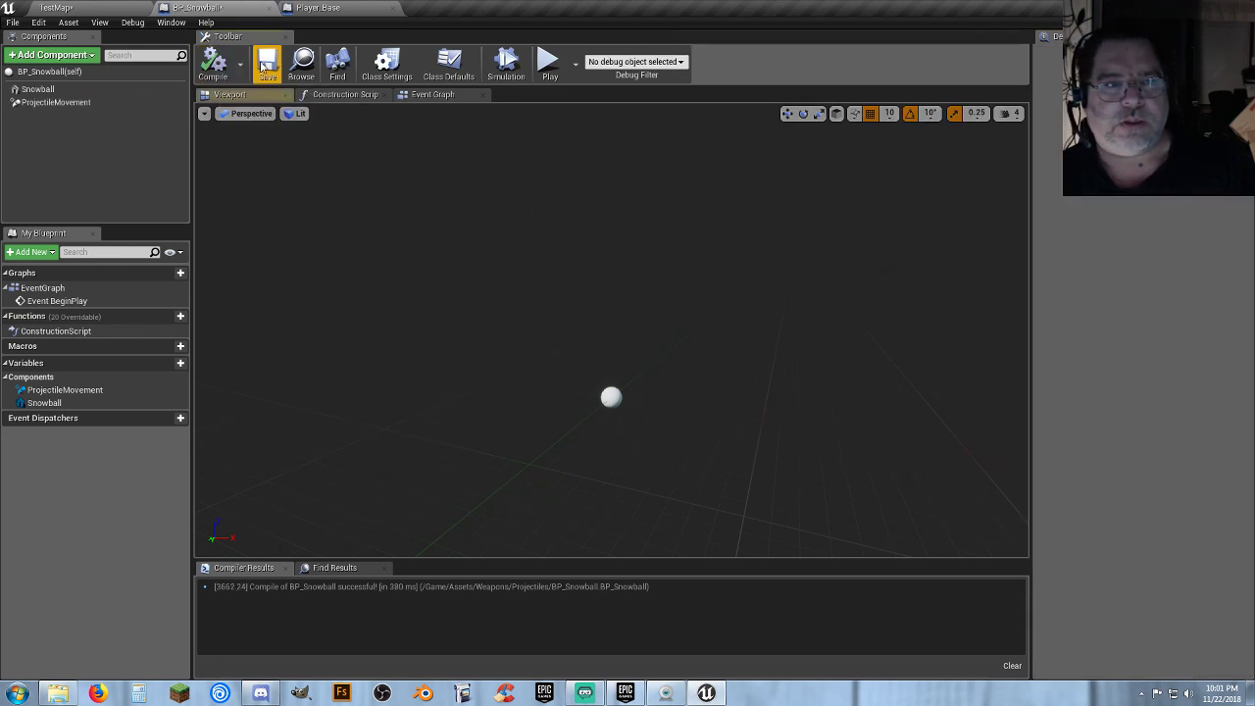
Review Player_Base's spawn nodes and play-test TestMap in first-person view, throwing snowballs toward the snowman and trees before stopping.
{"action": "left_click", "coordinate": [326, 9]}
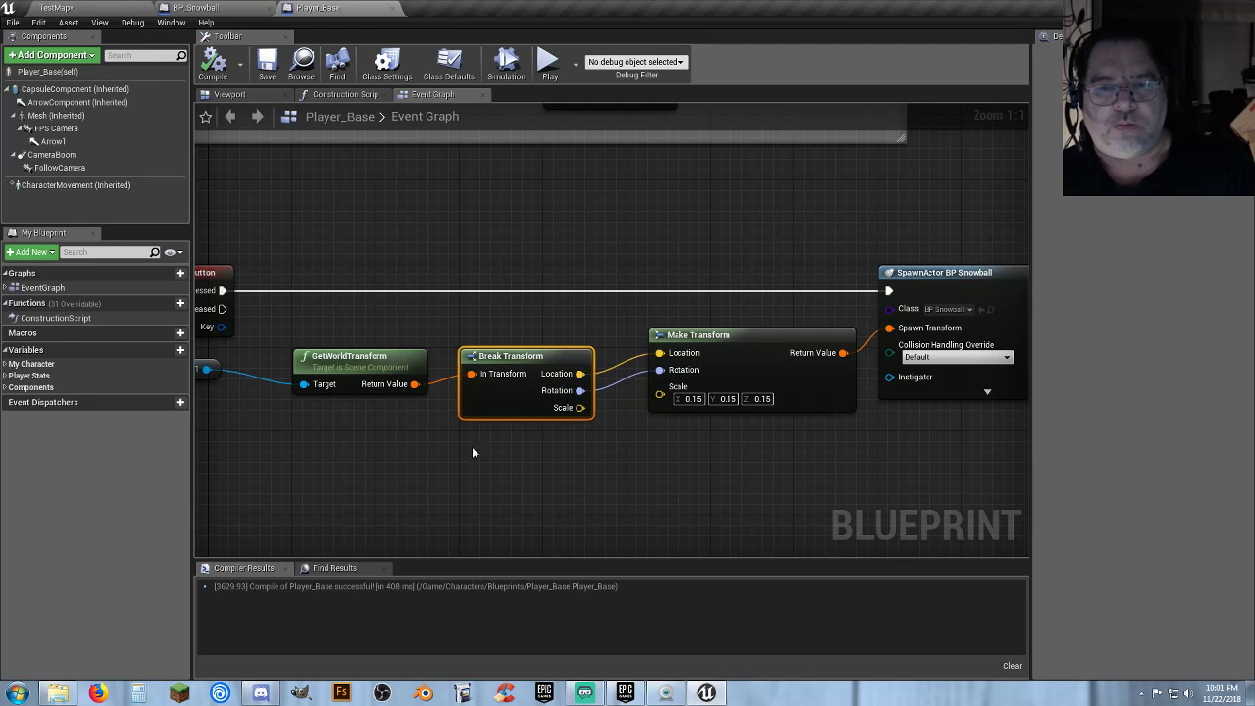
{"action": "right_click_drag", "start_coordinate": [472, 452], "coordinate": [499, 442]}
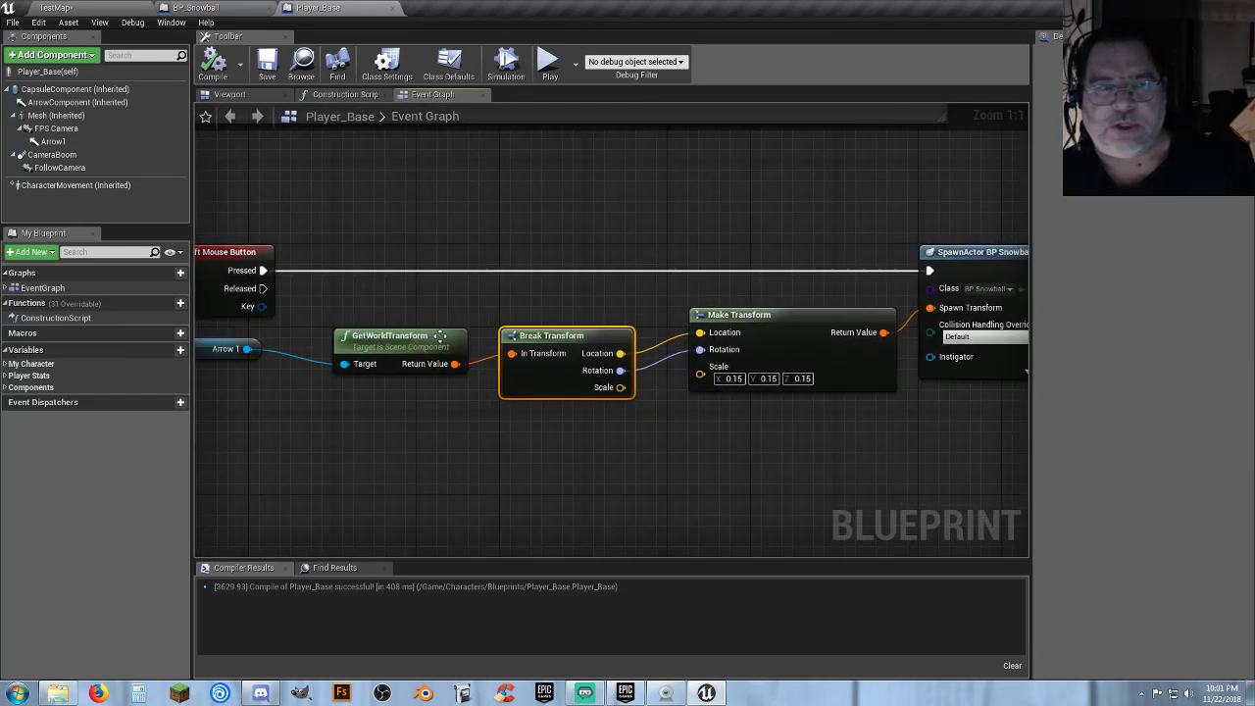
{"action": "left_click", "coordinate": [92, 12]}
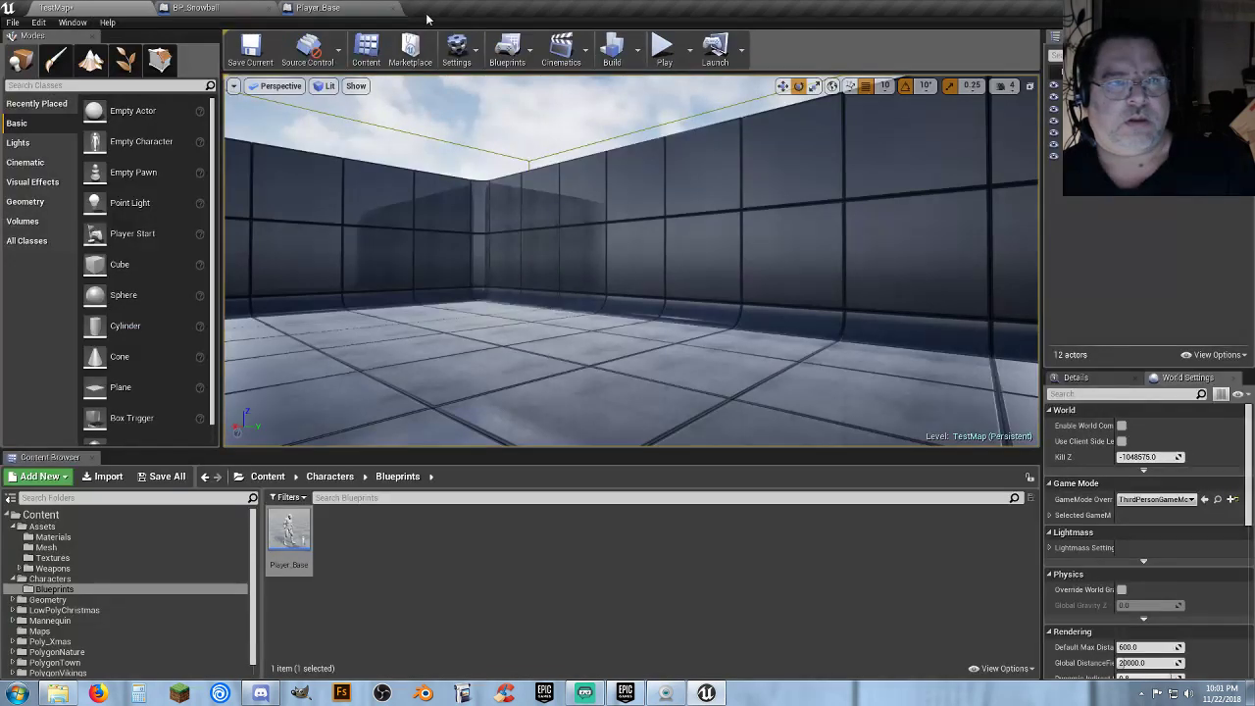
{"action": "left_click", "coordinate": [664, 45]}
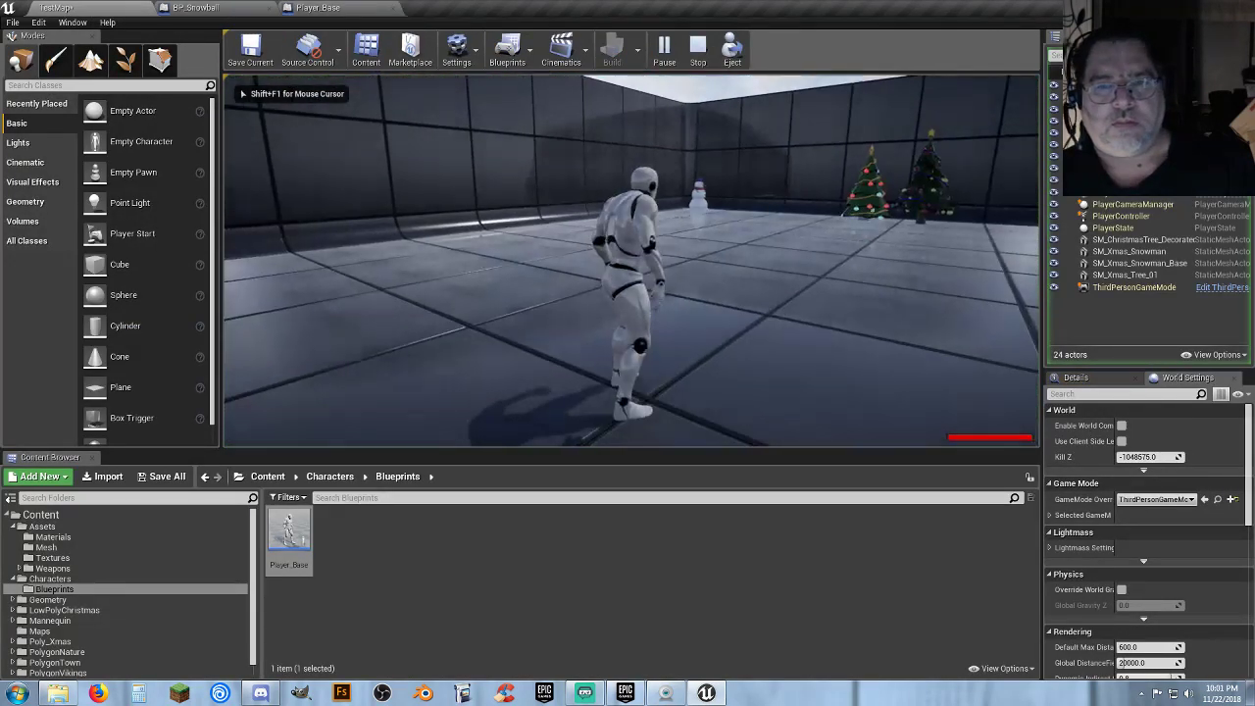
{"action": "key", "text": "w"}
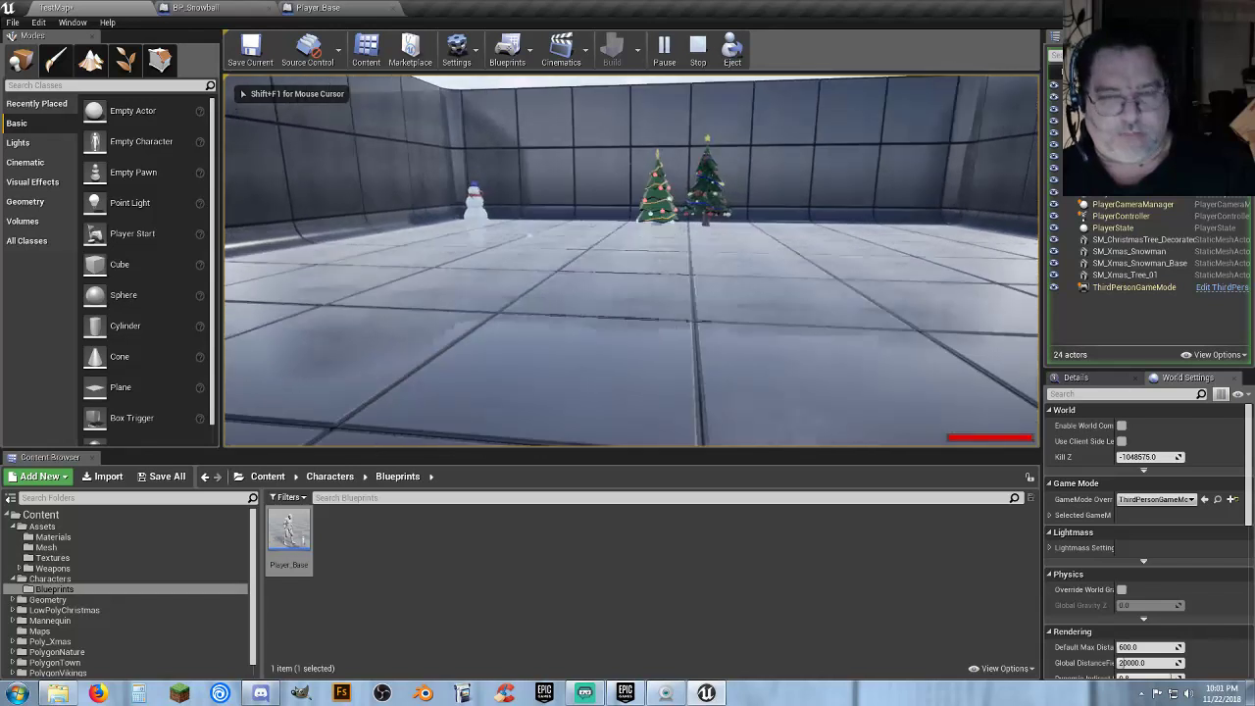
{"action": "left_click", "coordinate": [630, 261]}
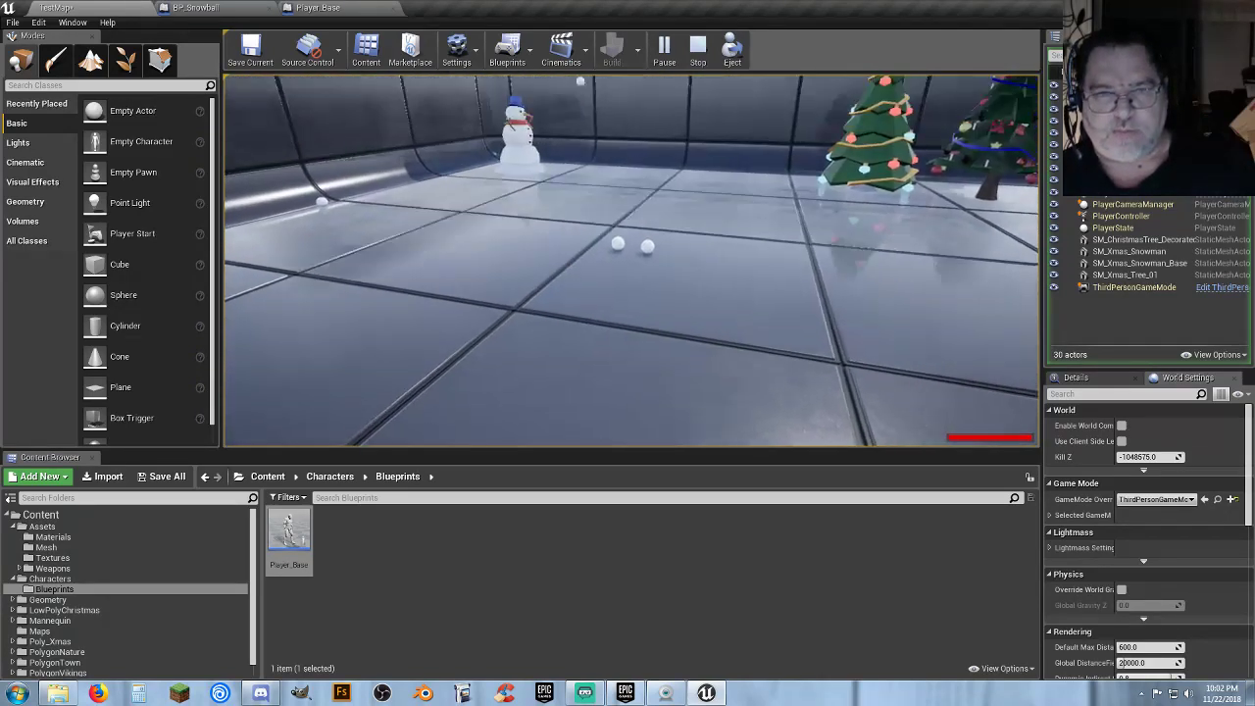
{"action": "key", "text": "w"}
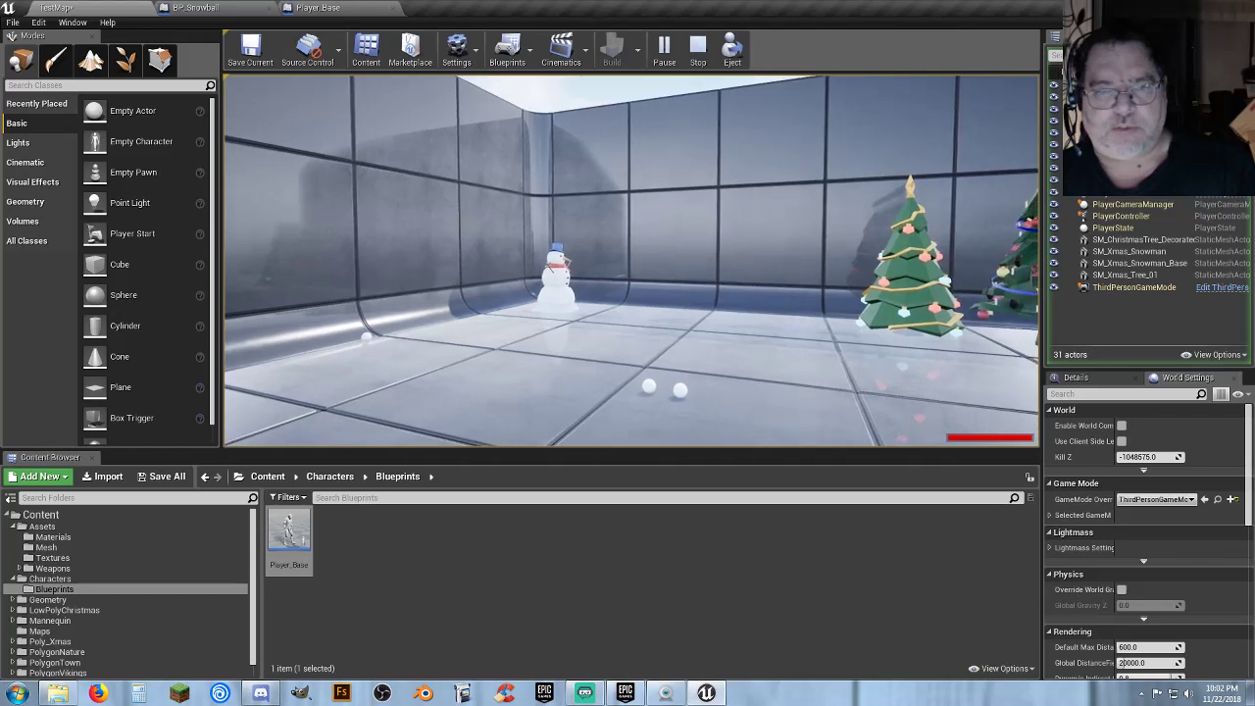
{"action": "key", "text": "Escape"}
Disable Should Bounce on BP_Snowball's ProjectileMovement component, and compile and save the blueprint.
{"action": "left_click", "coordinate": [257, 8]}
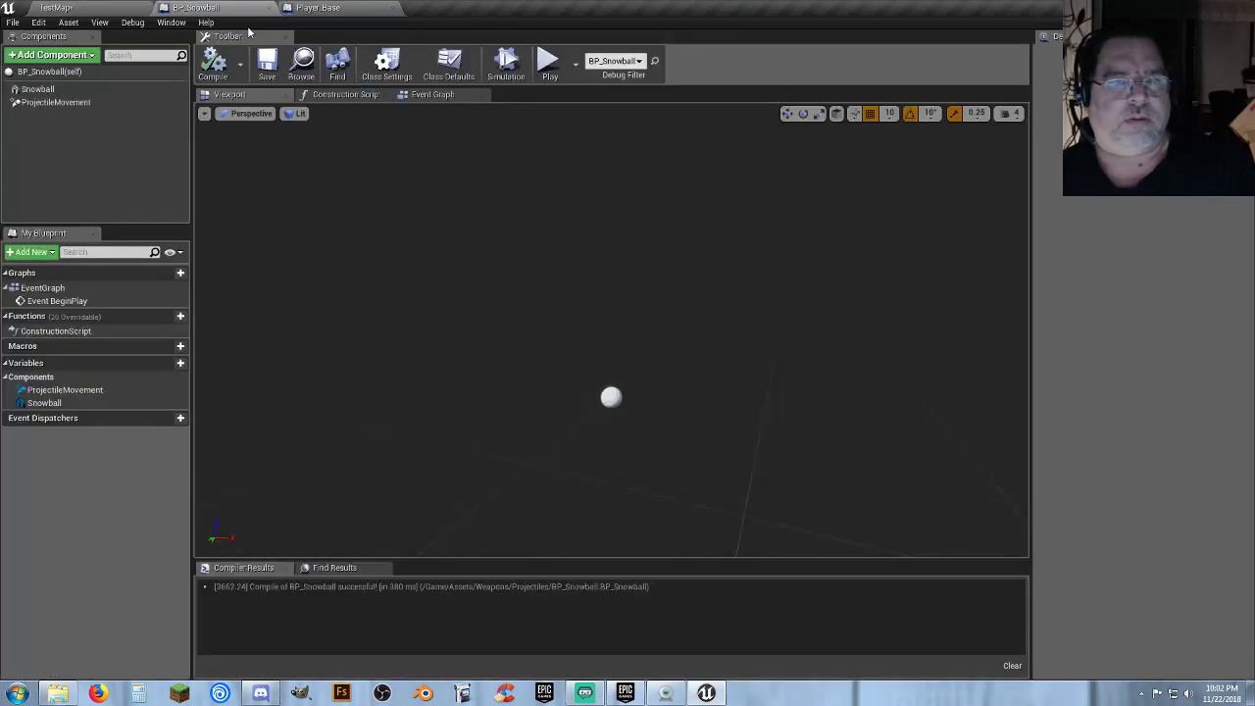
{"action": "left_click", "coordinate": [86, 104]}
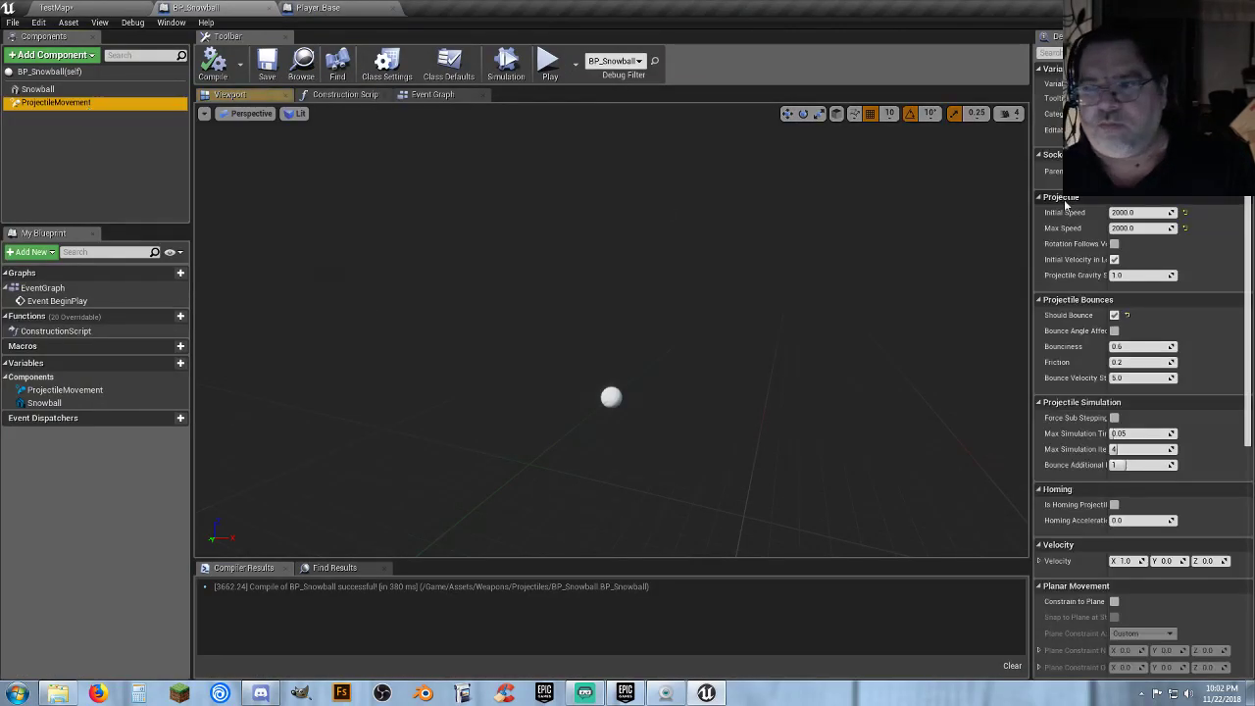
{"action": "left_click", "coordinate": [1116, 316]}
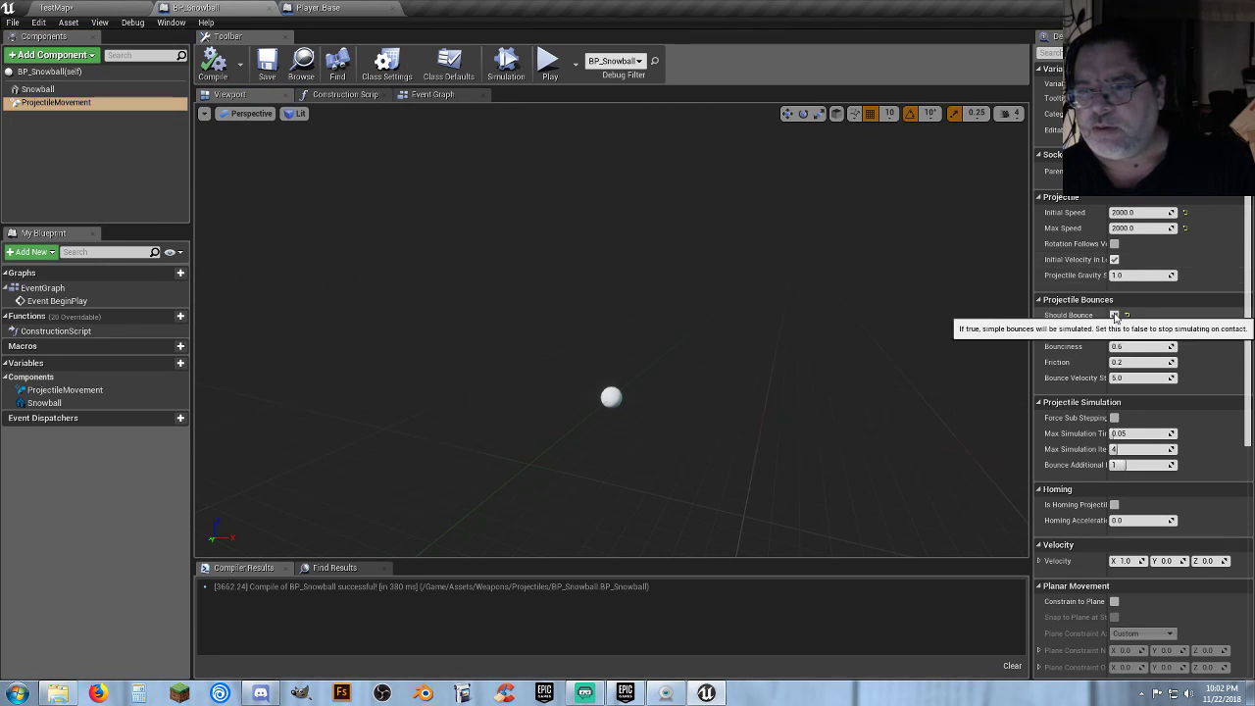
{"action": "left_click", "coordinate": [217, 64]}
{"action": "left_click", "coordinate": [267, 64]}
Play-test TestMap in first-person view, throwing snowballs to check how they behave without bouncing, and end the session.
{"action": "left_click", "coordinate": [102, 7]}
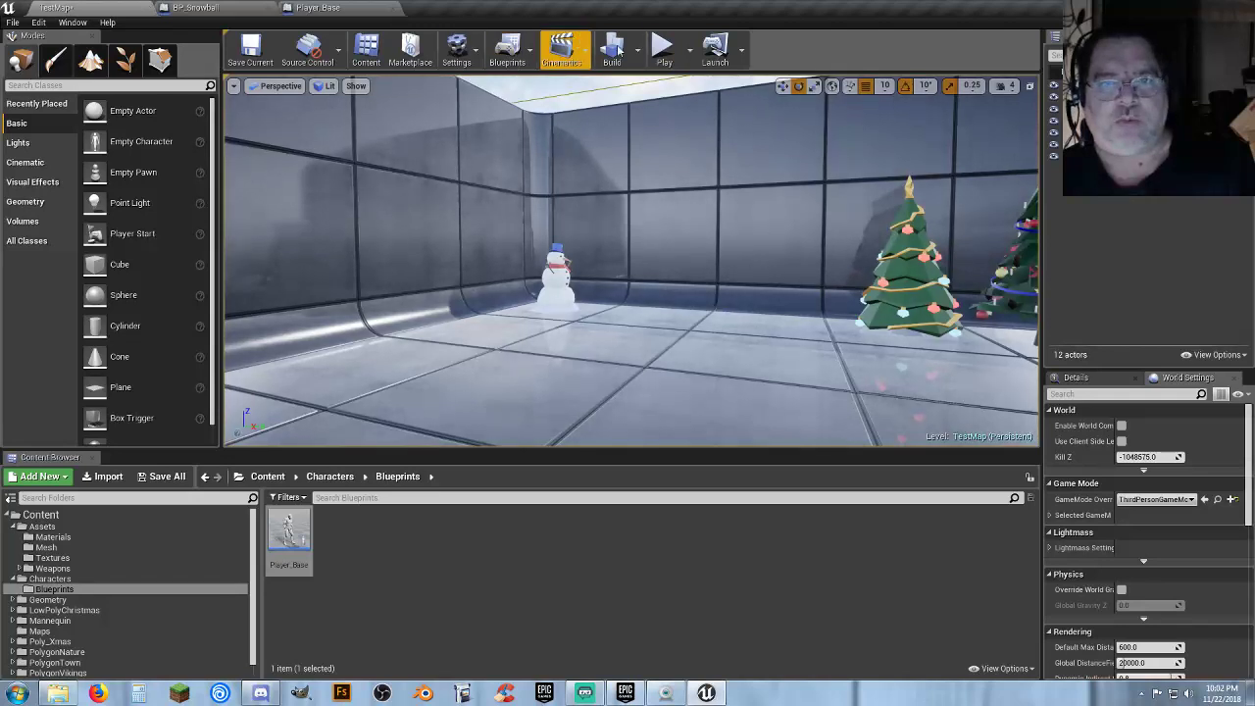
{"action": "left_click", "coordinate": [664, 49]}
{"action": "key", "text": "w"}
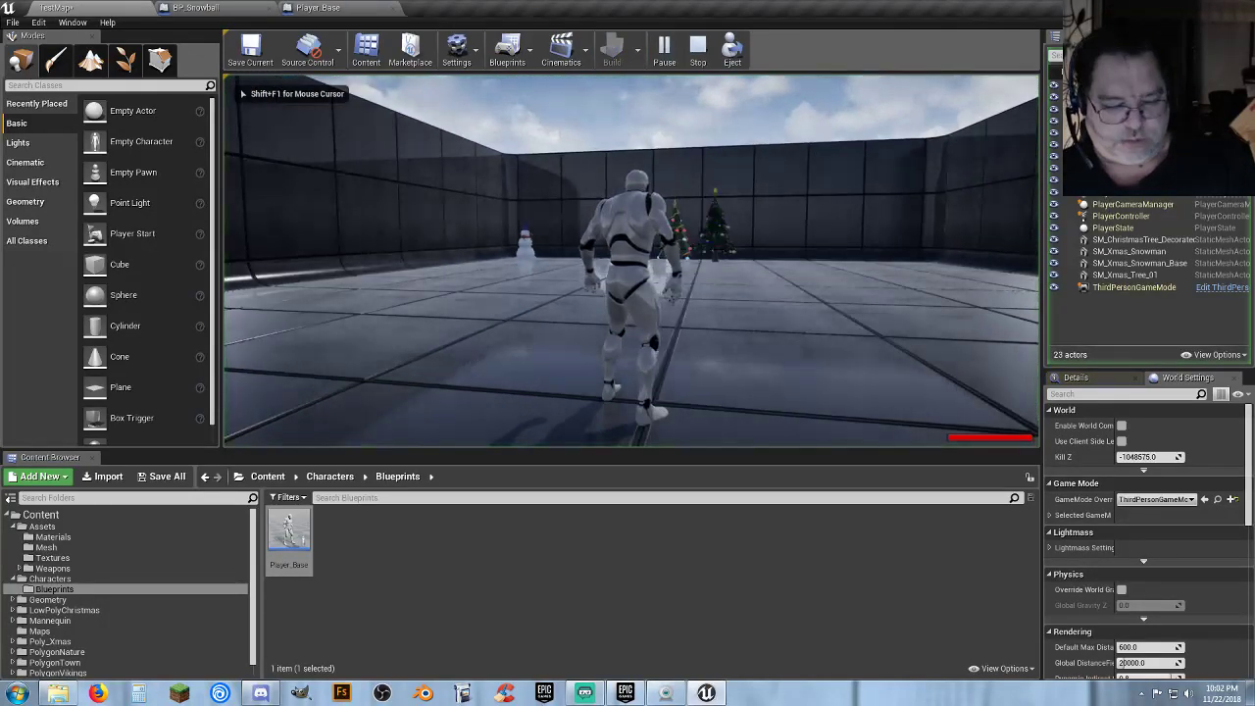
{"action": "key", "text": "v"}
{"action": "left_click", "coordinate": [632, 261]}
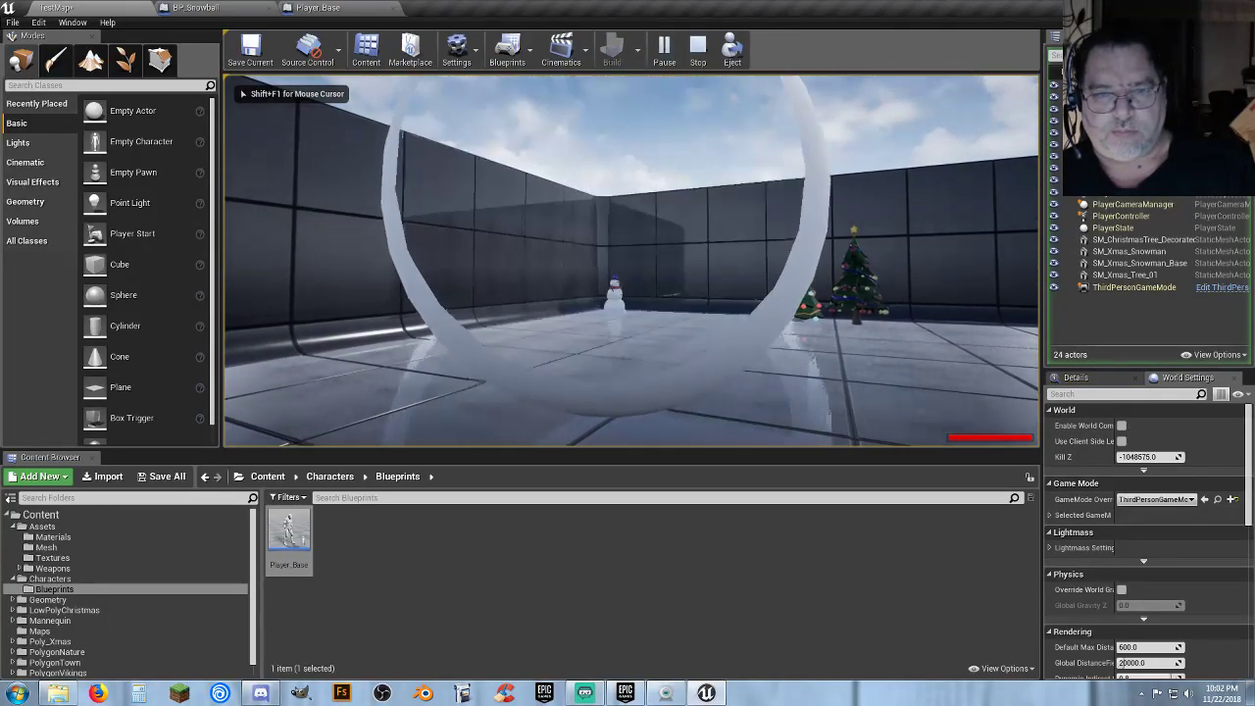
{"action": "left_click", "coordinate": [631, 261]}
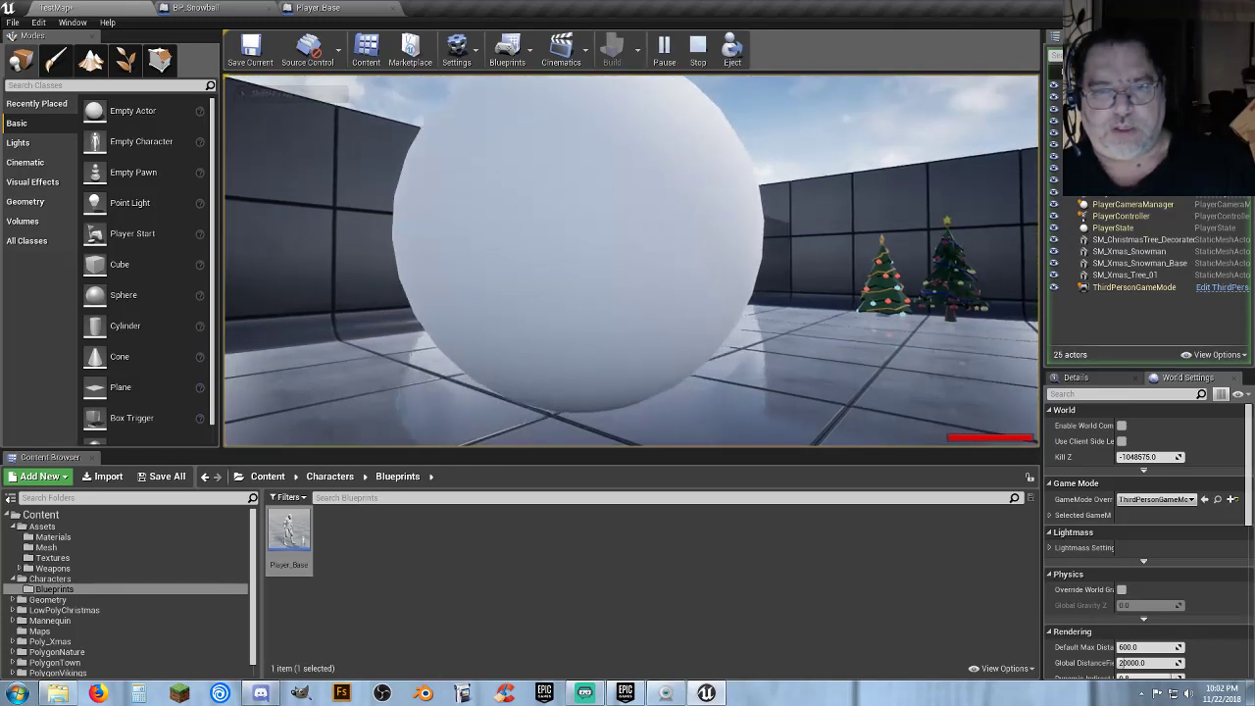
{"action": "key", "text": "Escape"}
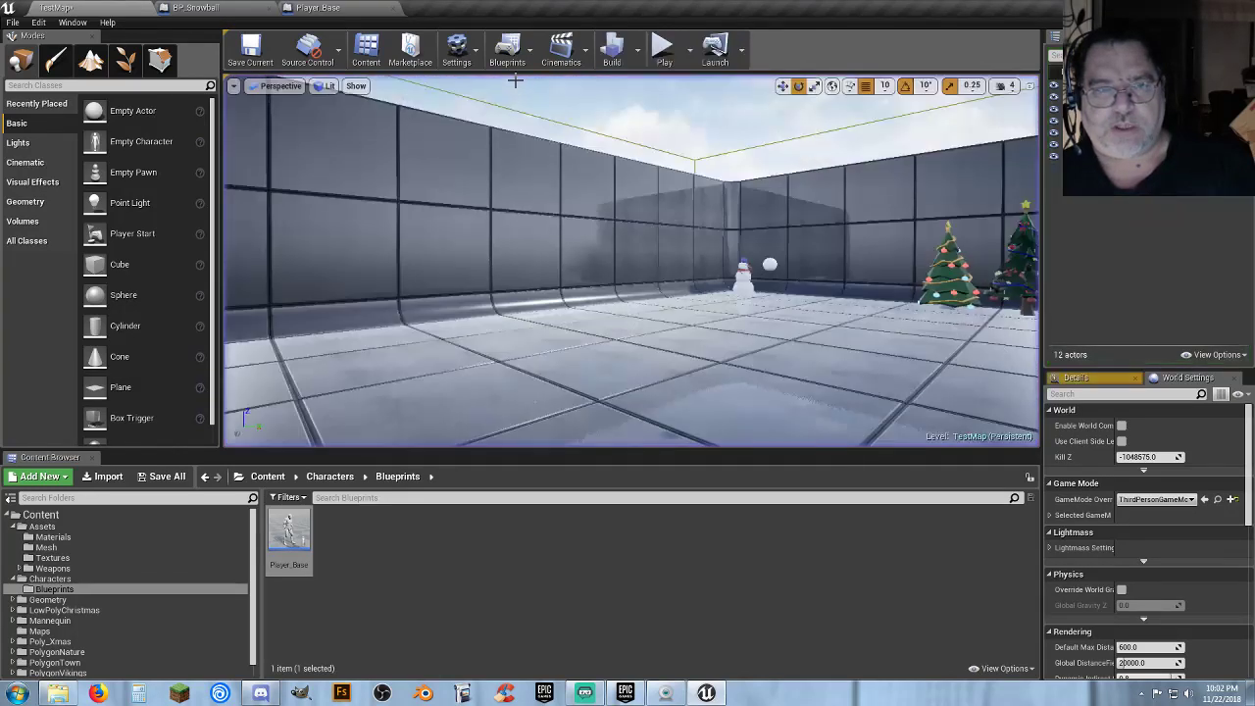
Enable Should Bounce again on BP_Snowball's ProjectileMovement component, and compile and save the blueprint.
{"action": "left_click", "coordinate": [202, 10]}
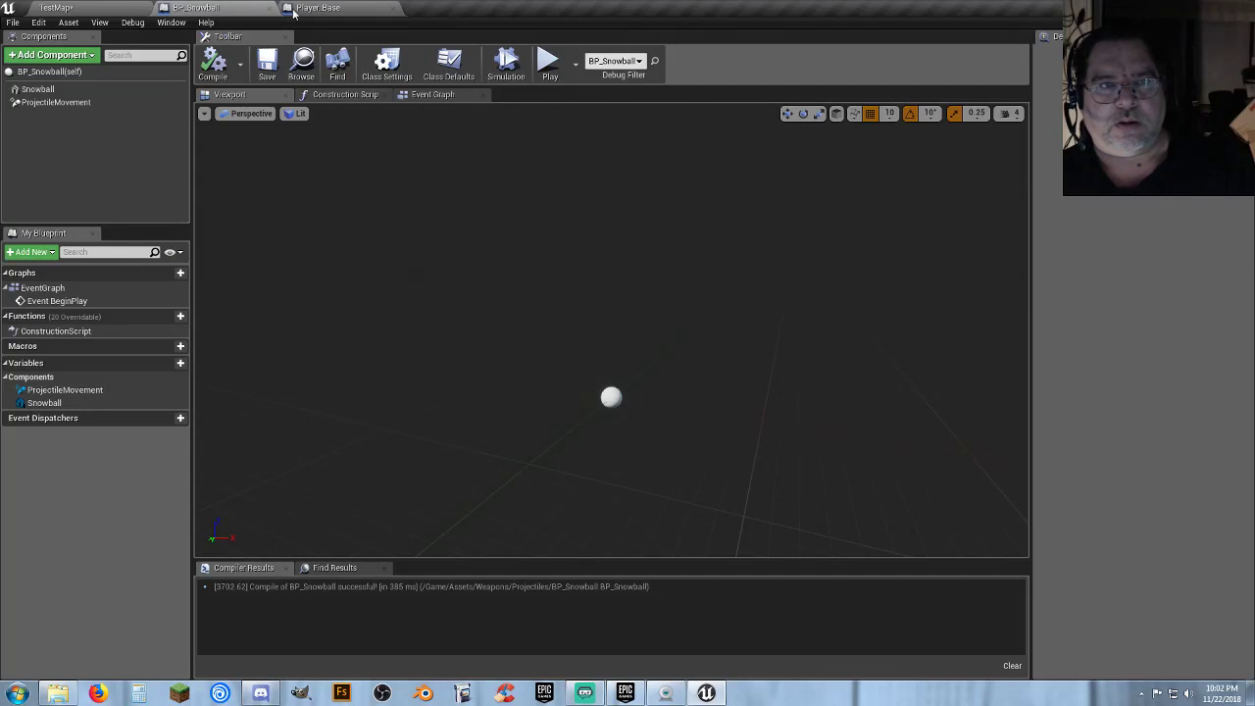
{"action": "left_click", "coordinate": [116, 102]}
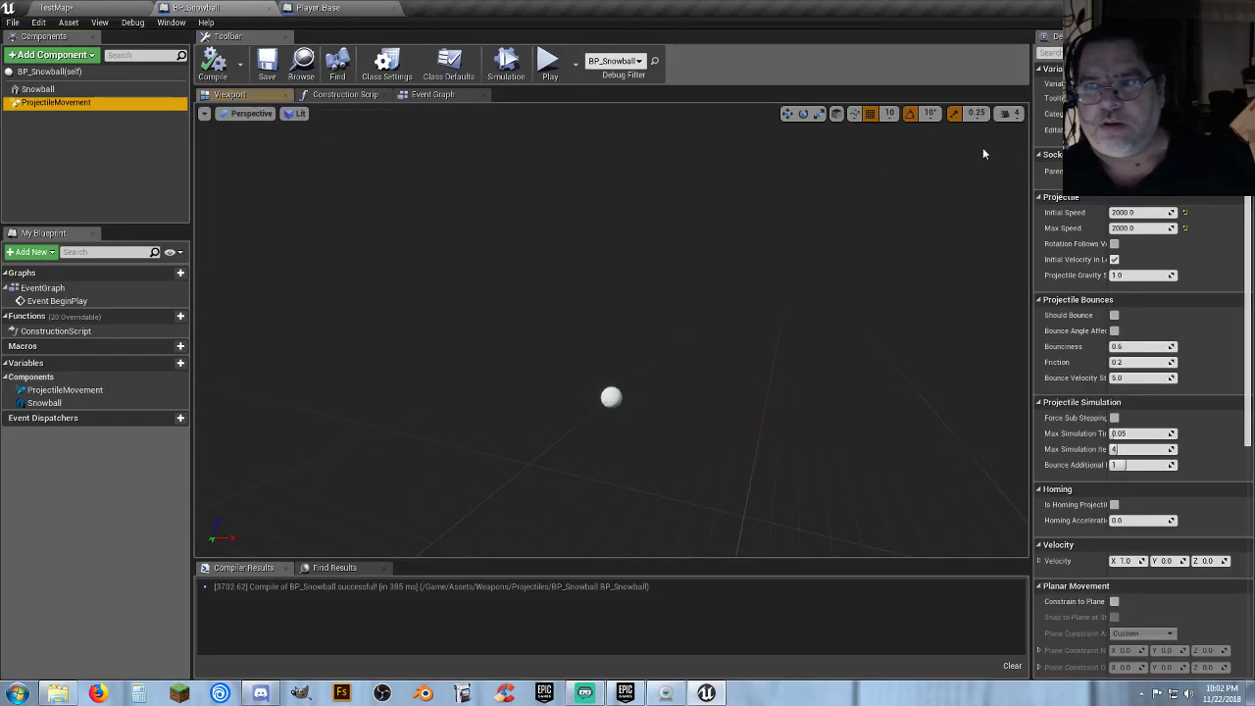
{"action": "left_click", "coordinate": [1114, 314]}
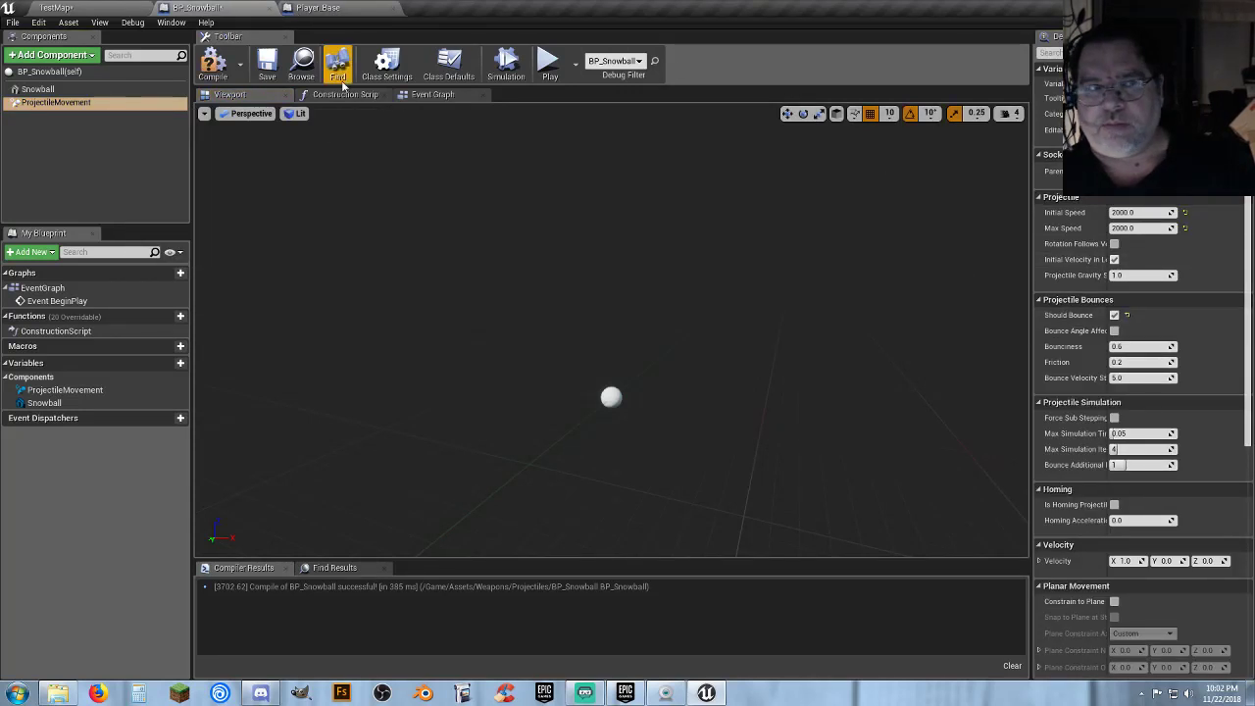
Play-test TestMap, throwing many snowballs around the snowman and floor to check their bounce, and end the session.
{"action": "left_click", "coordinate": [116, 7]}
{"action": "left_click", "coordinate": [663, 51]}
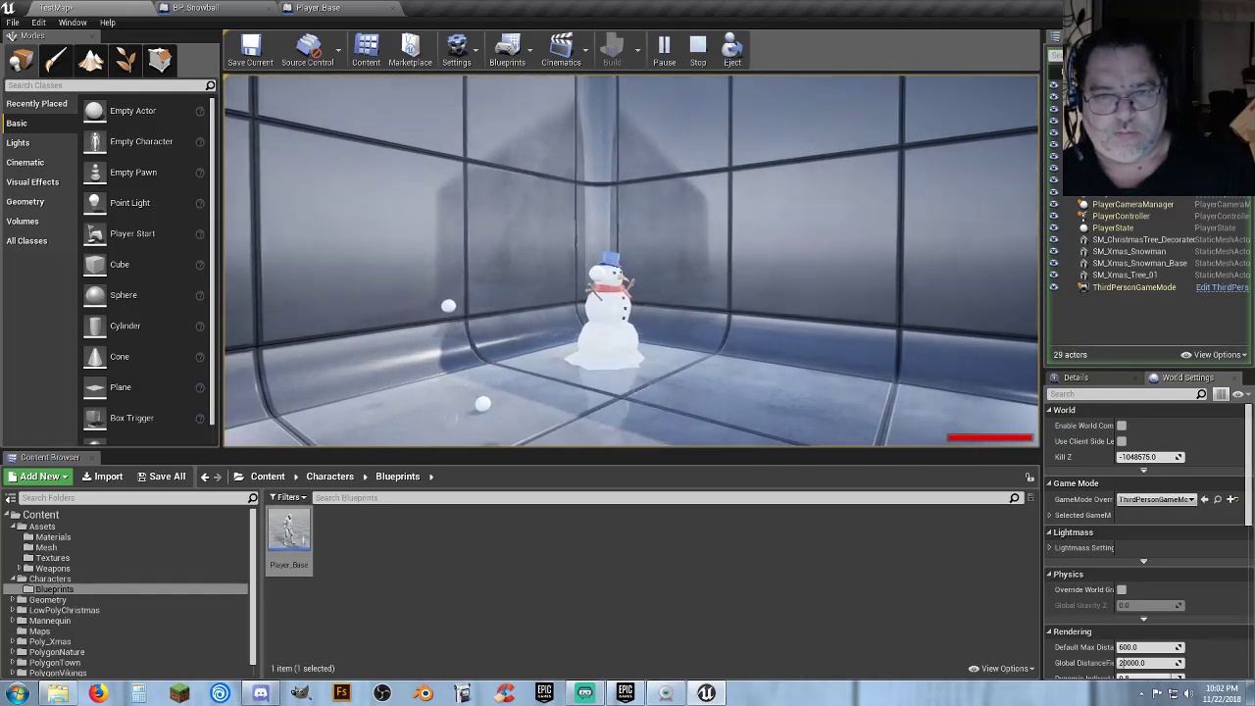
{"action": "key", "text": "s"}
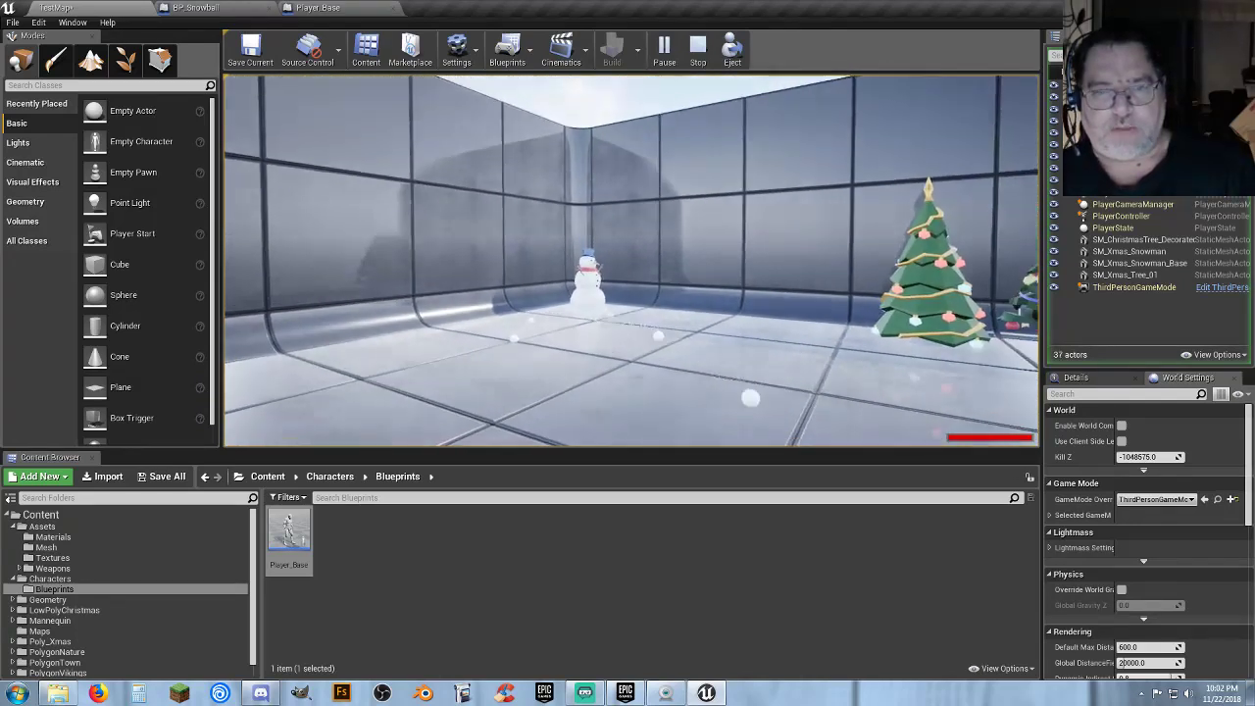
{"action": "key", "text": "w"}
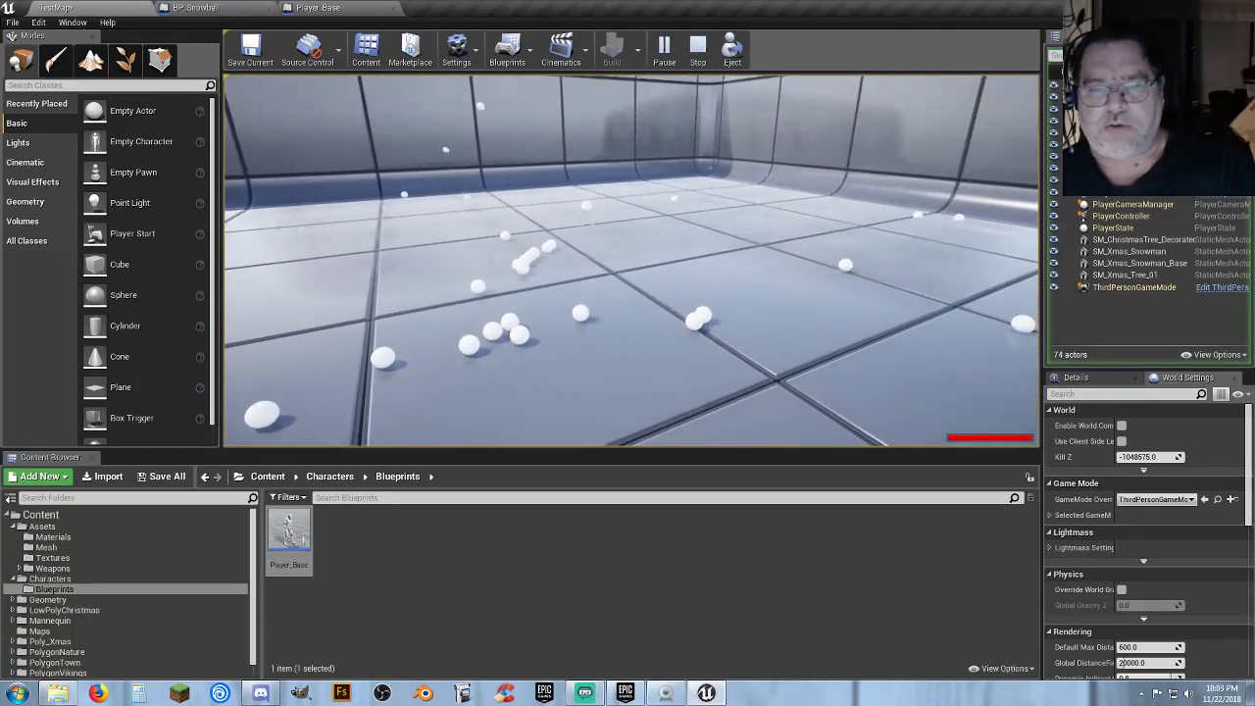
{"action": "key", "text": "Escape"}
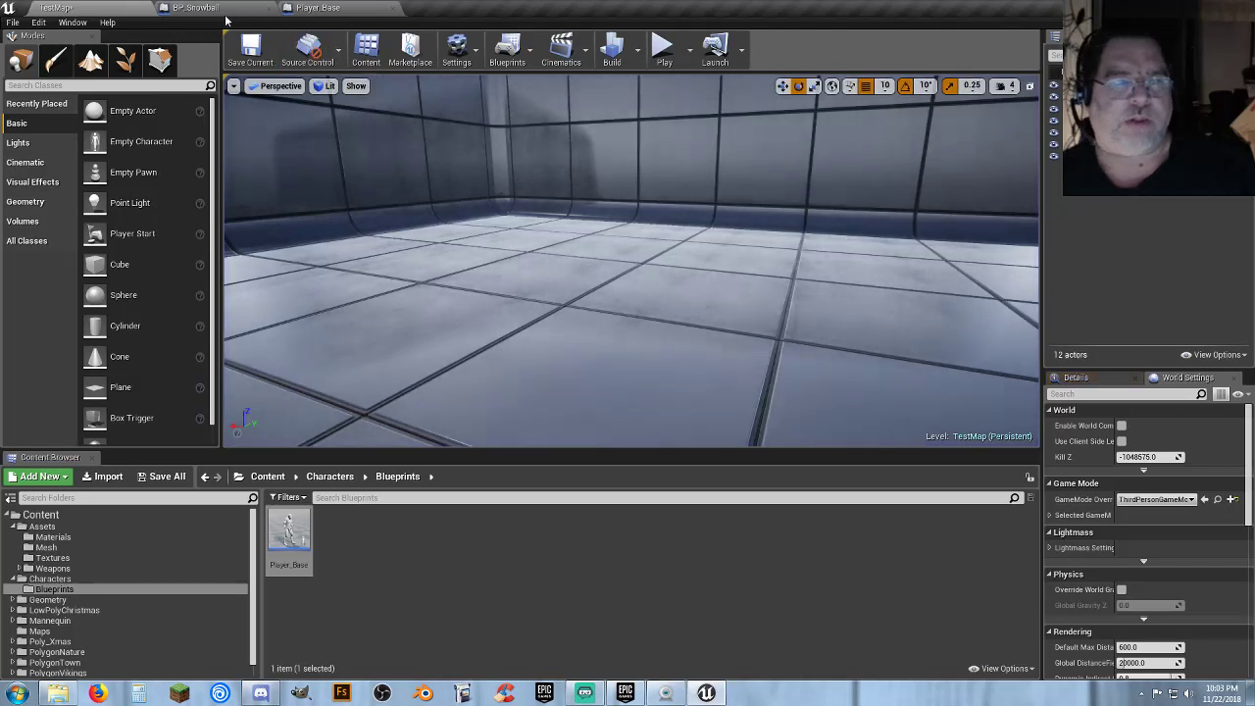
Add a Set Life Span node after Event BeginPlay in BP_Snowball's Event Graph with In Lifespan 2.0, and compile and save.
{"action": "left_click", "coordinate": [217, 8]}
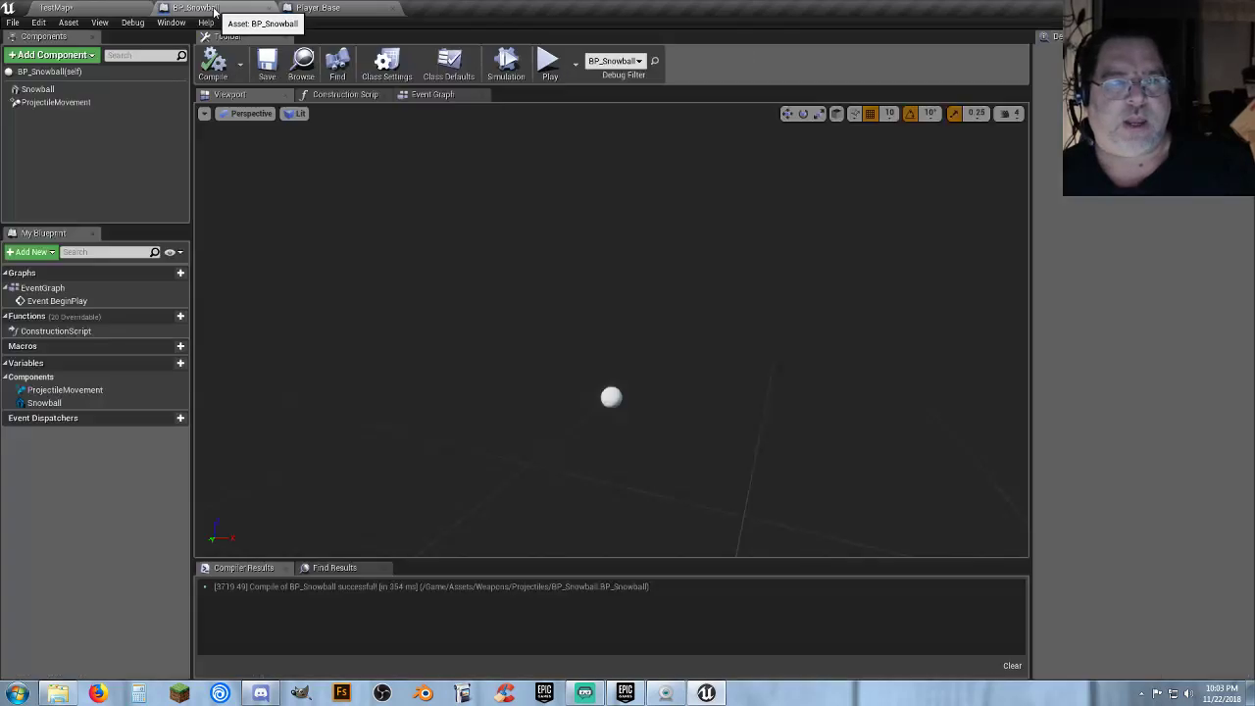
{"action": "left_click", "coordinate": [422, 95]}
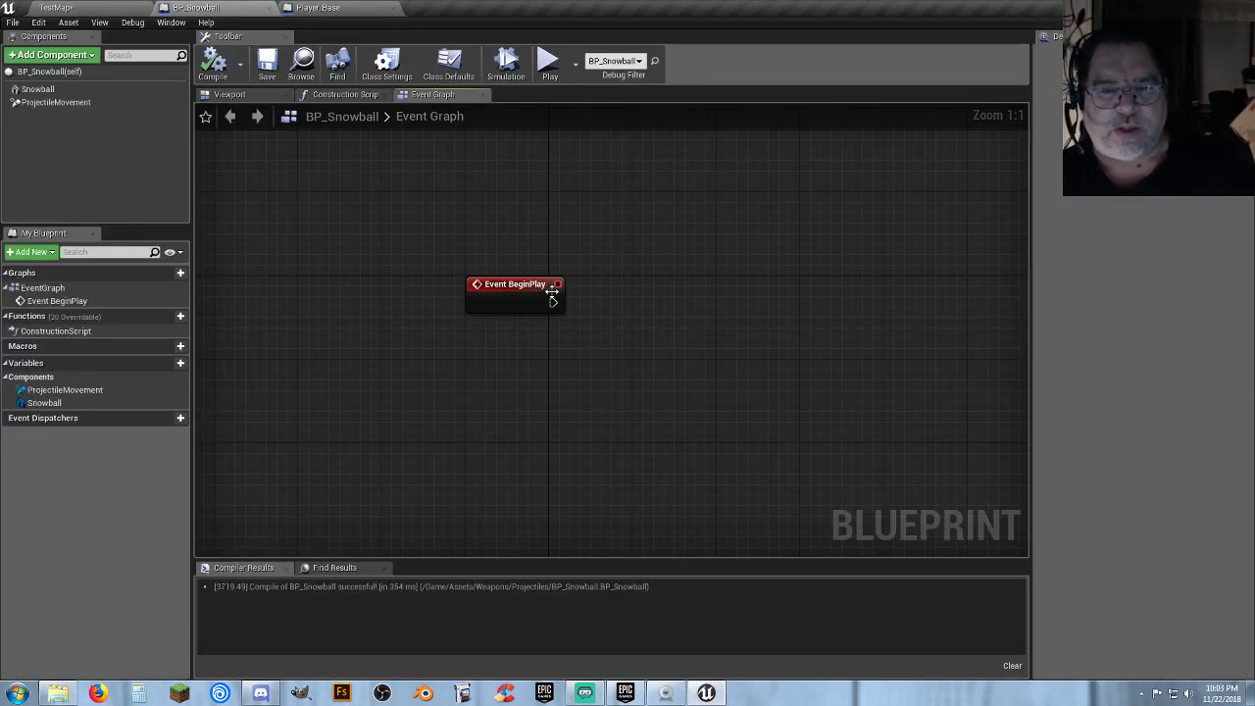
{"action": "left_click_drag", "start_coordinate": [554, 302], "coordinate": [618, 306]}
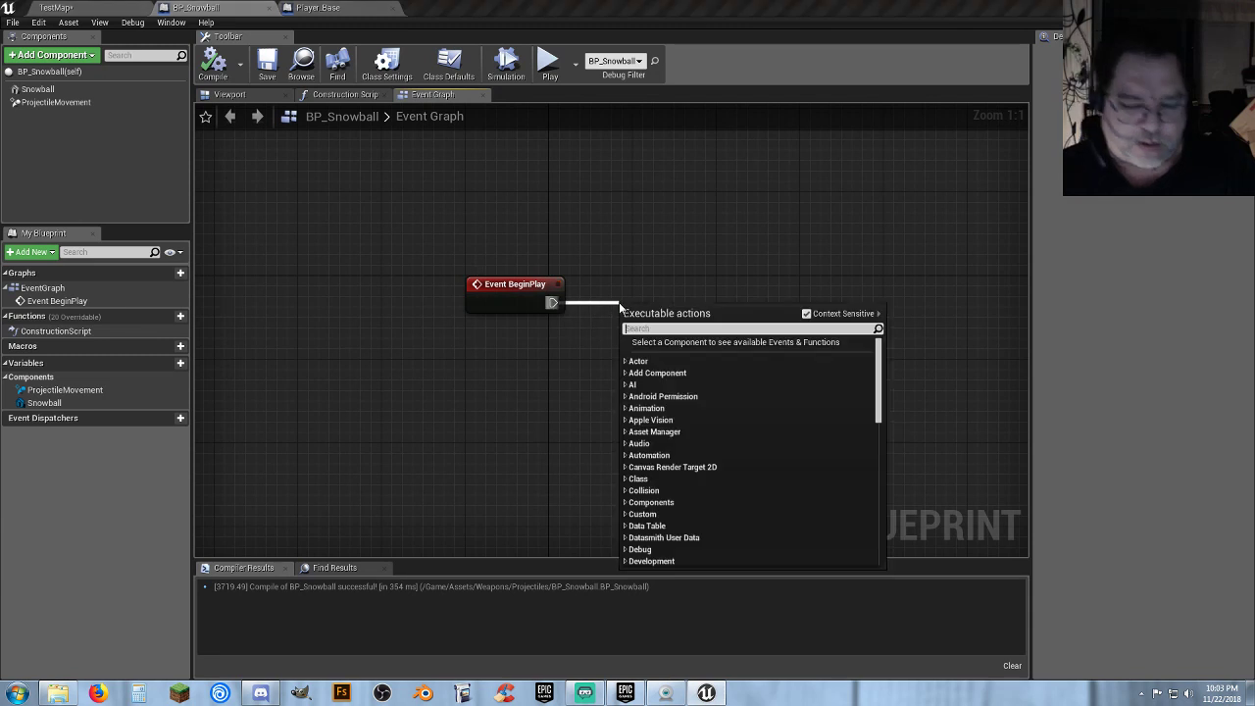
{"action": "type", "text": "setlife"}
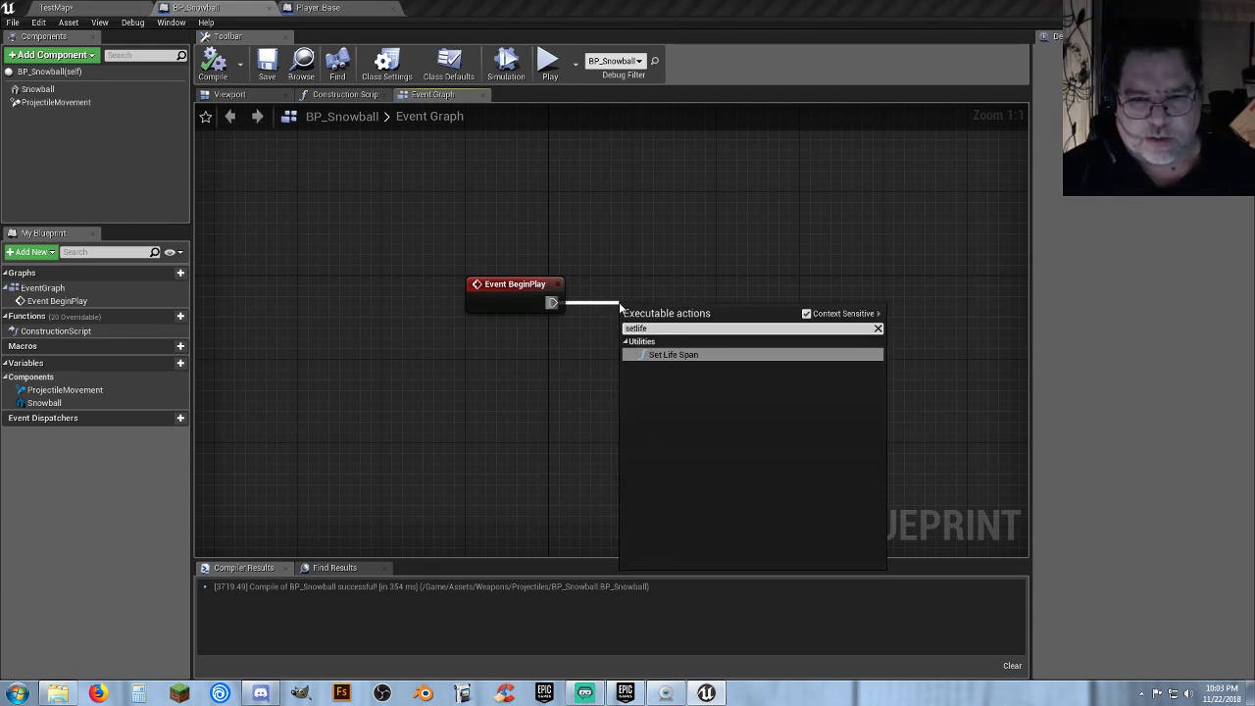
{"action": "key", "text": "Return"}
{"action": "left_click_drag", "start_coordinate": [659, 331], "coordinate": [671, 290]}
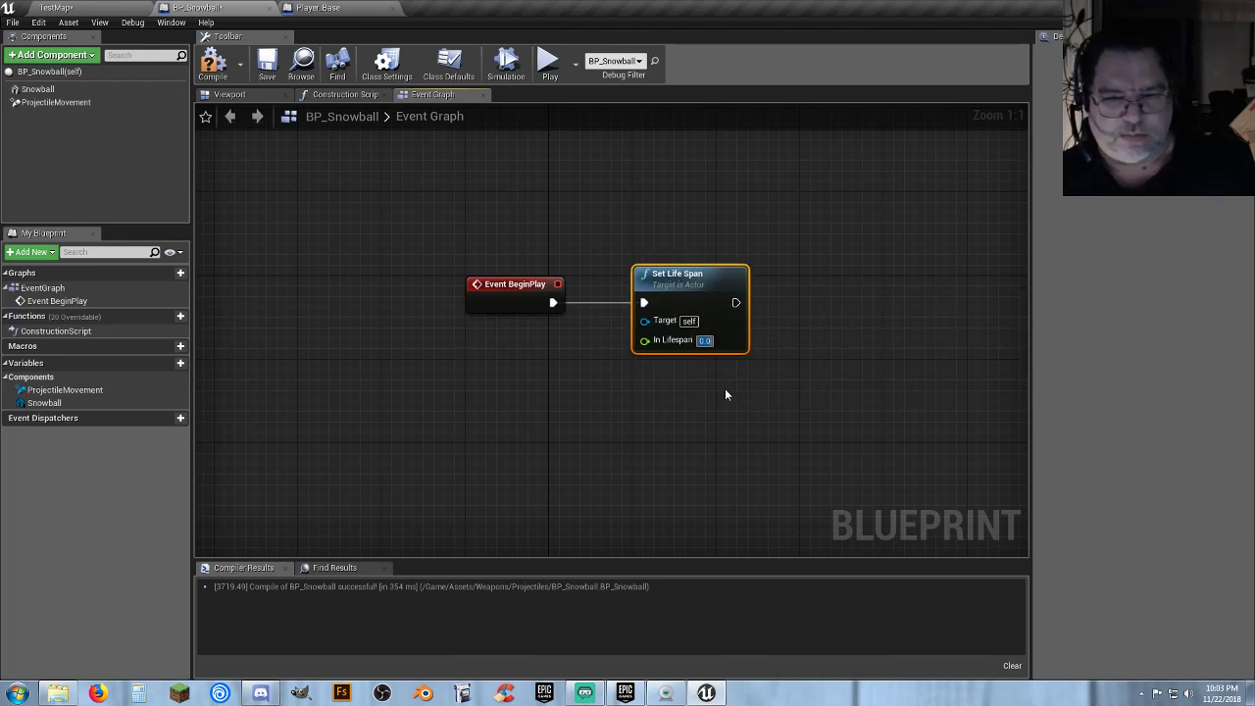
{"action": "type", "text": "2"}
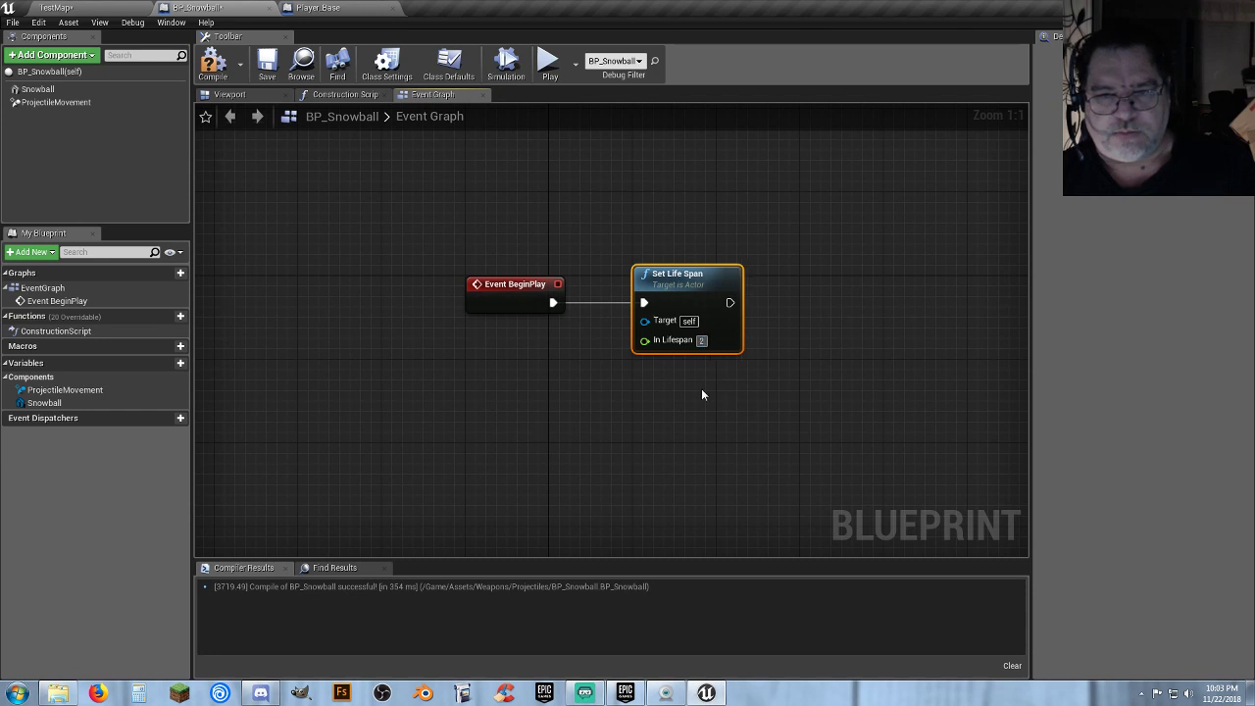
{"action": "left_click", "coordinate": [701, 388]}
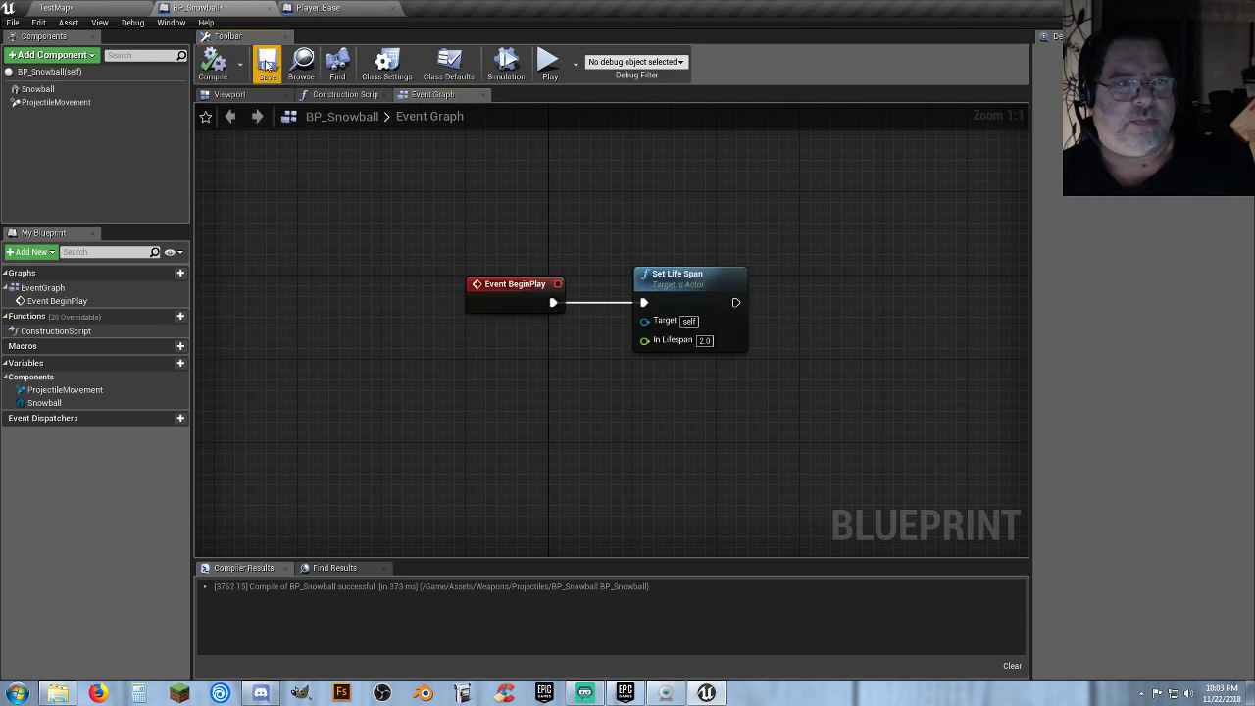
Play-test TestMap, throwing snowballs at the snowman and trees while moving around to check their life span, and end the session.
{"action": "left_click", "coordinate": [92, 8]}
{"action": "left_click", "coordinate": [663, 46]}
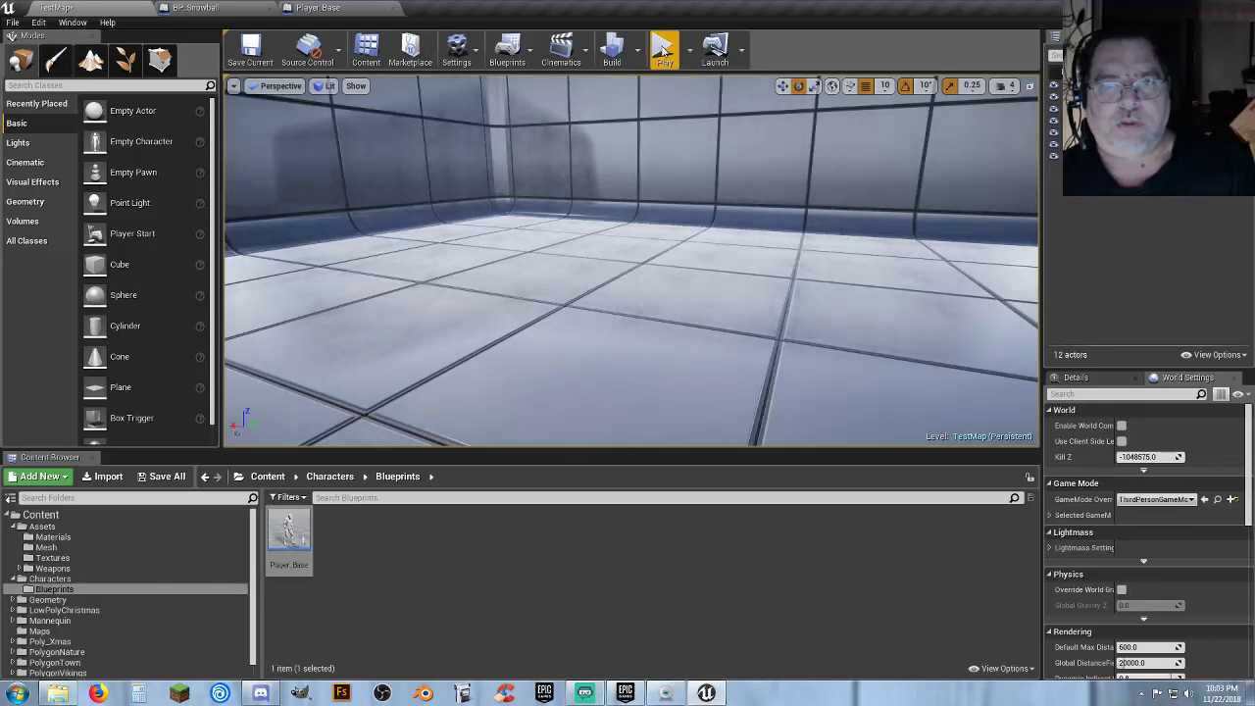
{"action": "key", "text": "w"}
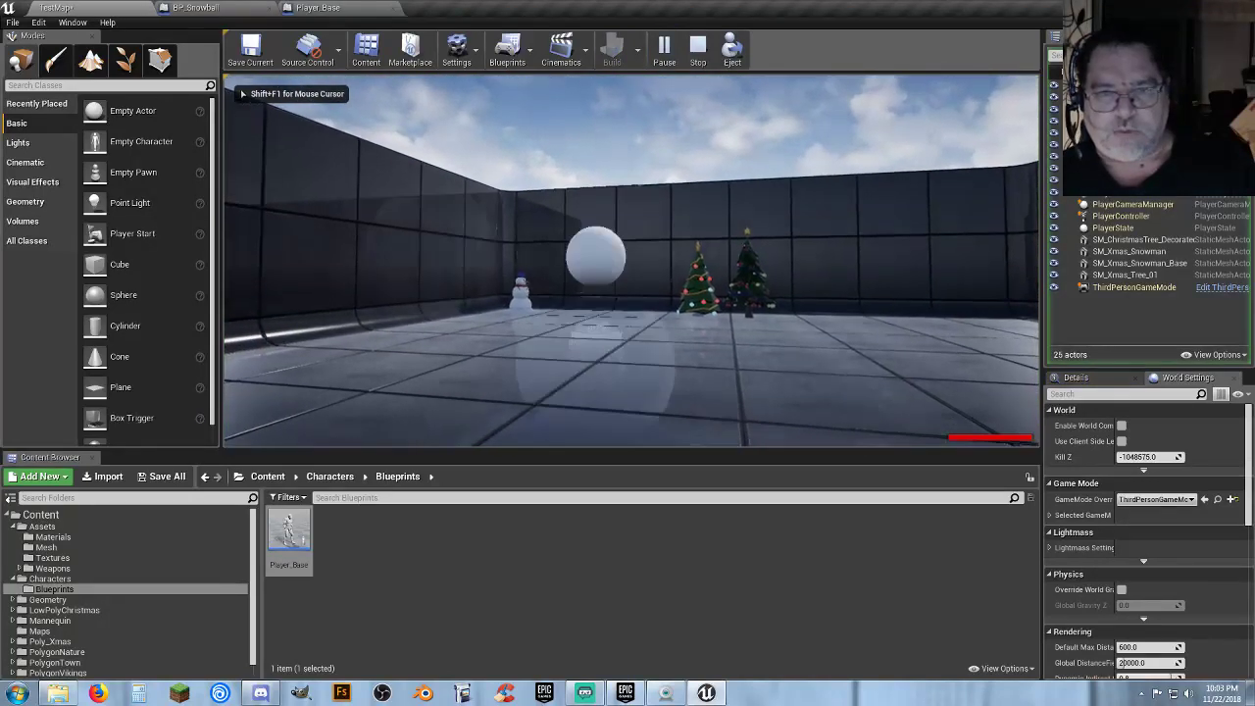
{"action": "key", "text": "w"}
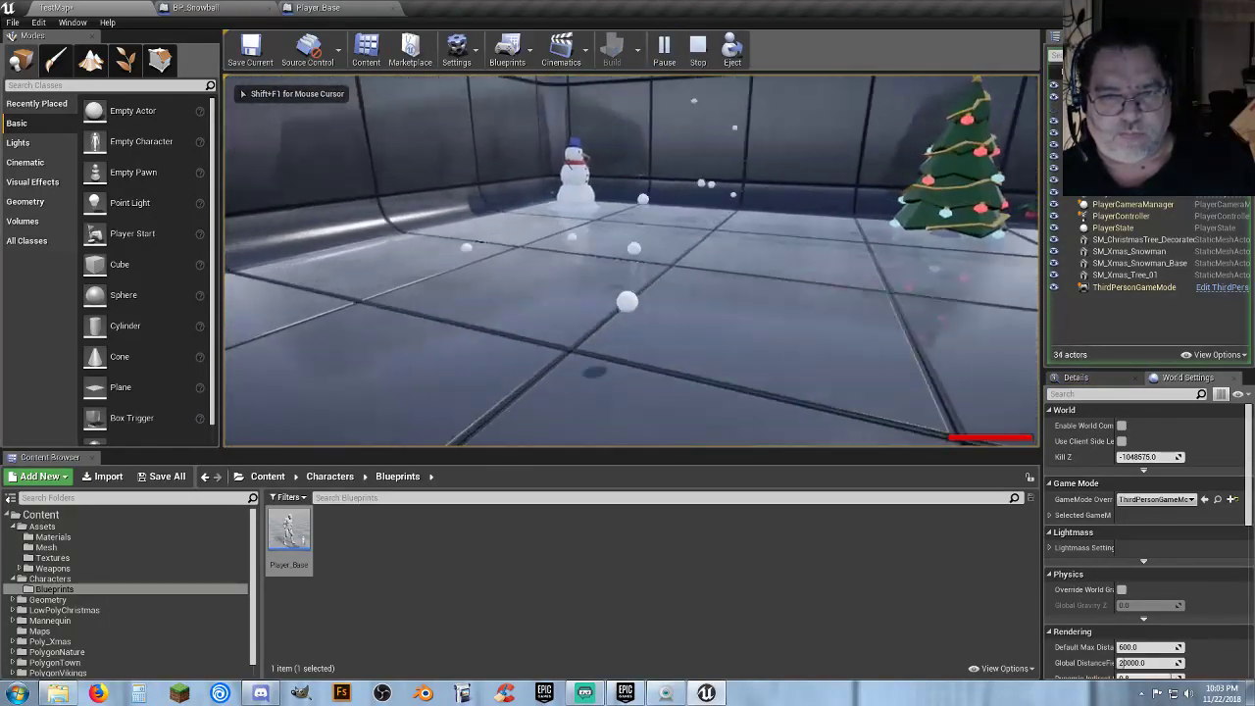
{"action": "key", "text": "w"}
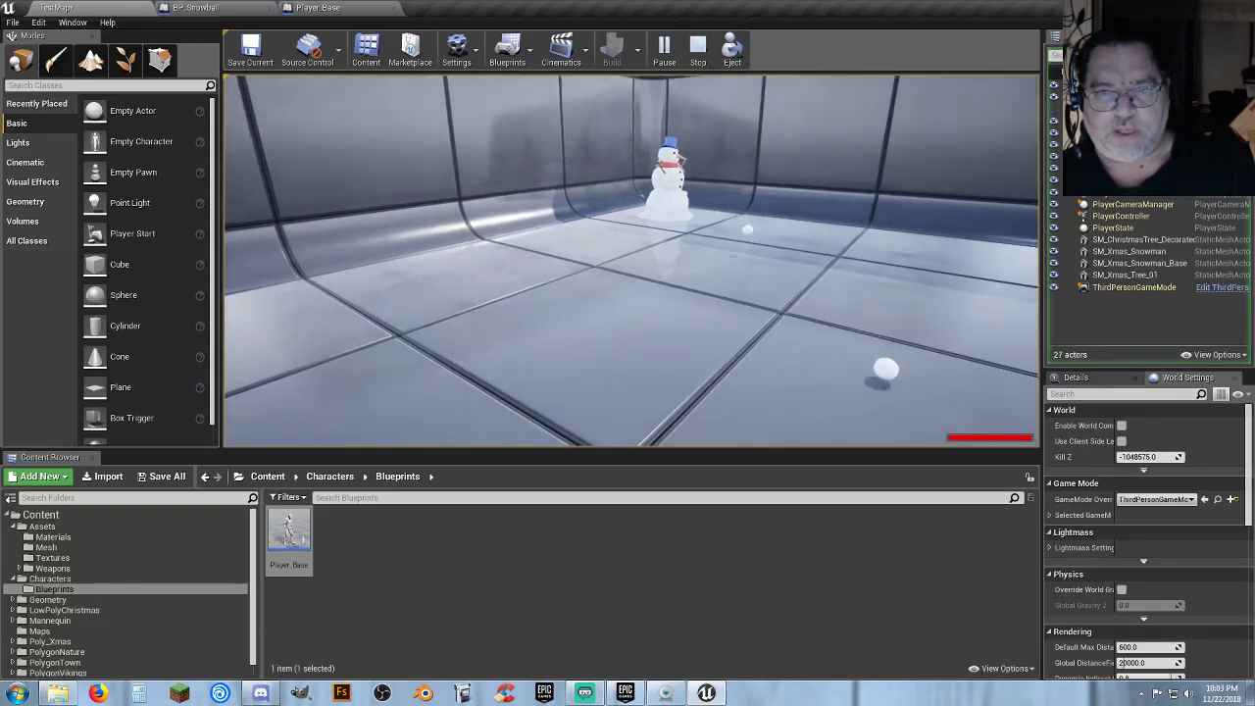
{"action": "key", "text": "s"}
{"action": "left_click", "coordinate": [632, 261]}
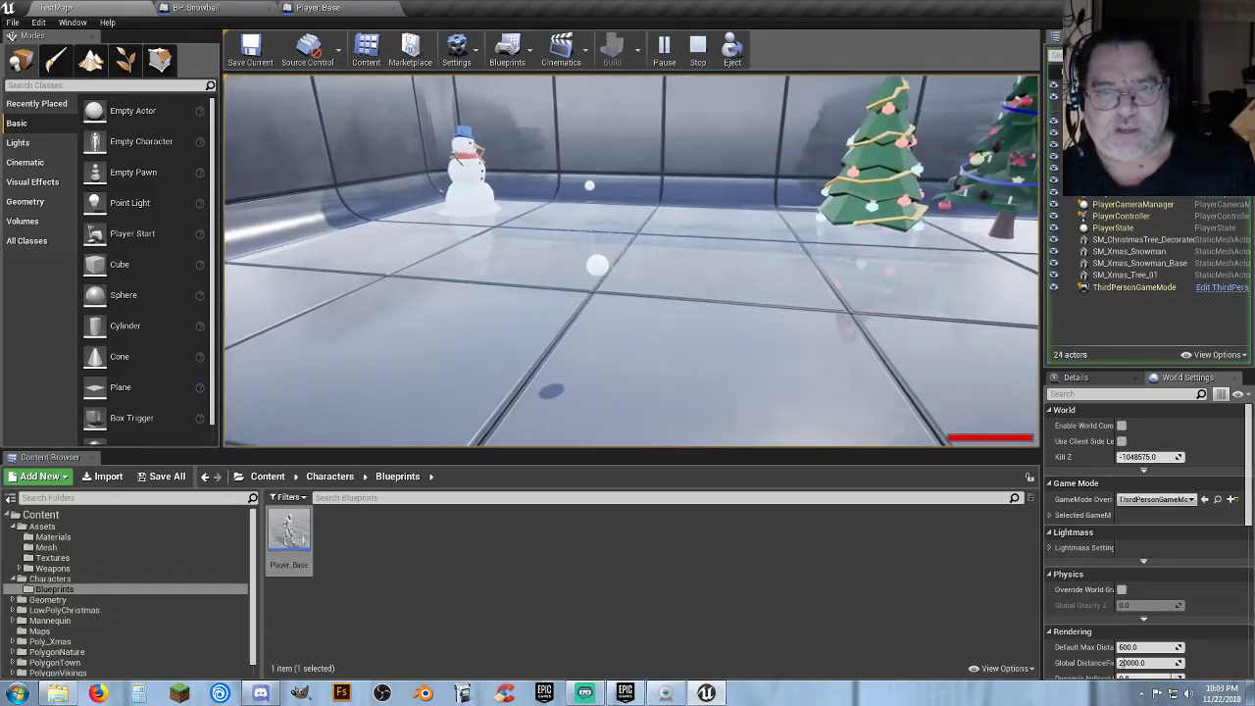
{"action": "left_click", "coordinate": [632, 261]}
{"action": "left_click", "coordinate": [632, 261]}
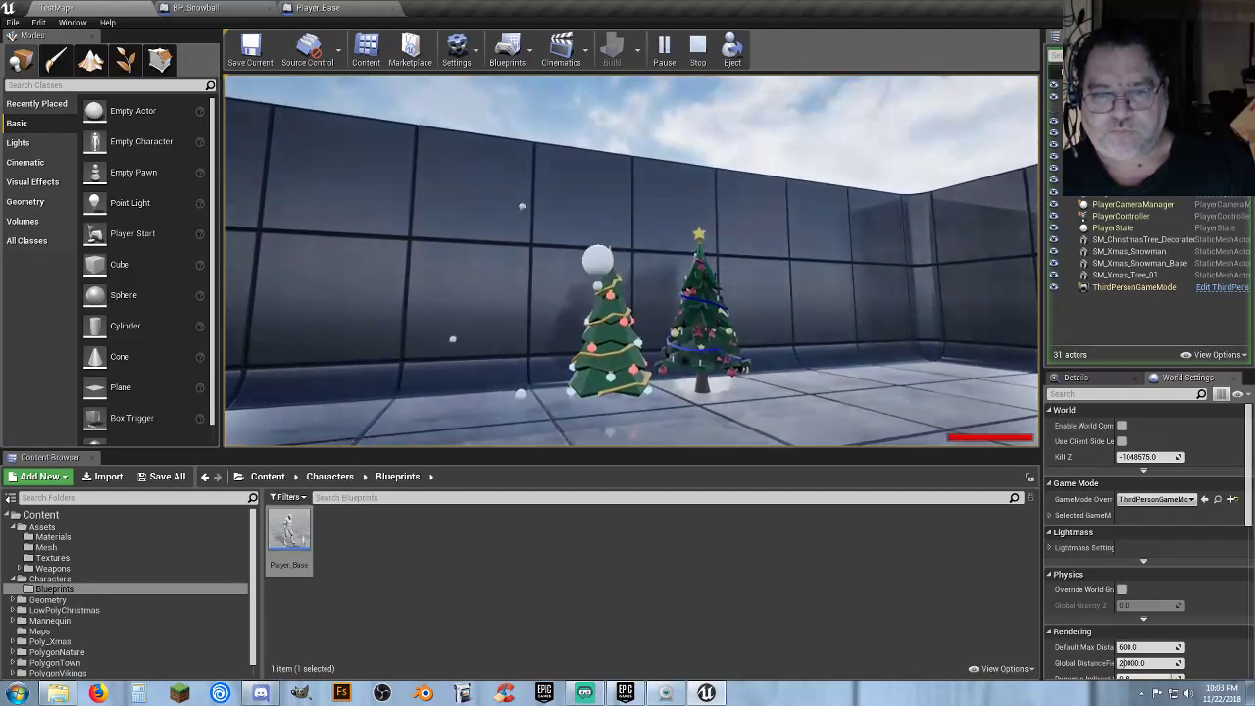
{"action": "left_click", "coordinate": [631, 261]}
{"action": "left_click", "coordinate": [631, 261]}
{"action": "left_click", "coordinate": [631, 261]}
{"action": "left_click", "coordinate": [631, 261]}
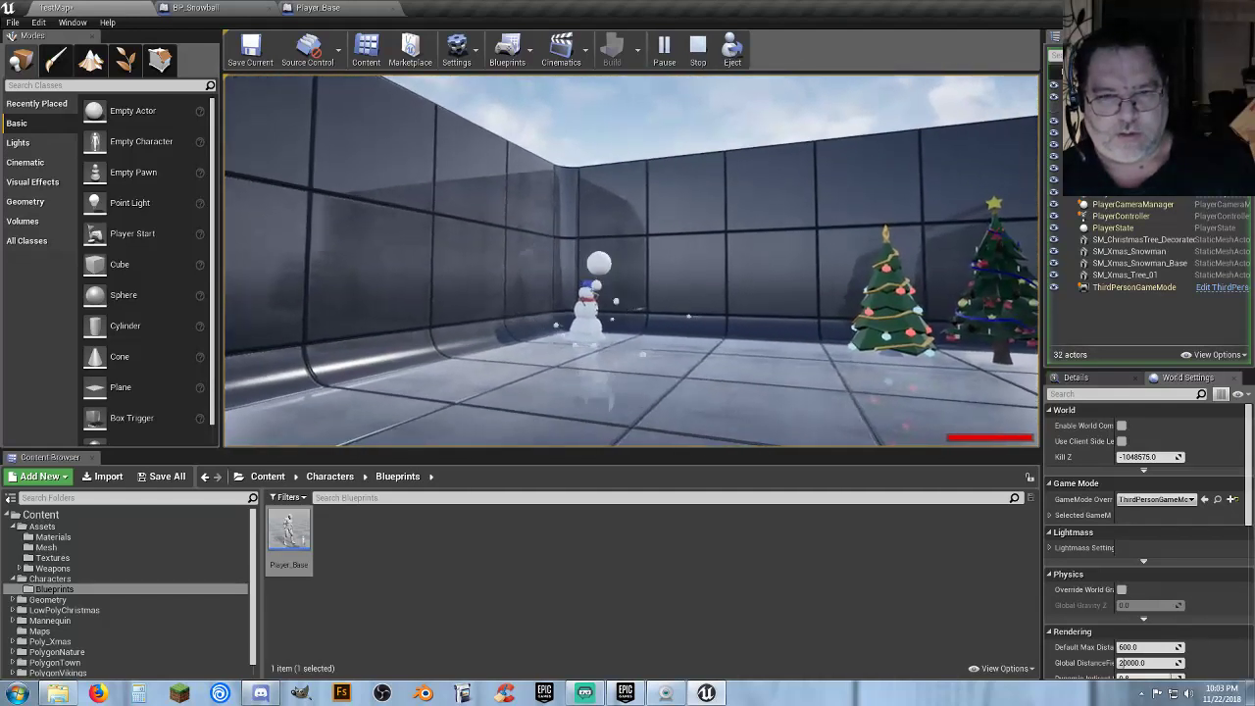
{"action": "left_click", "coordinate": [631, 260]}
{"action": "left_click", "coordinate": [631, 261]}
{"action": "key", "text": "s"}
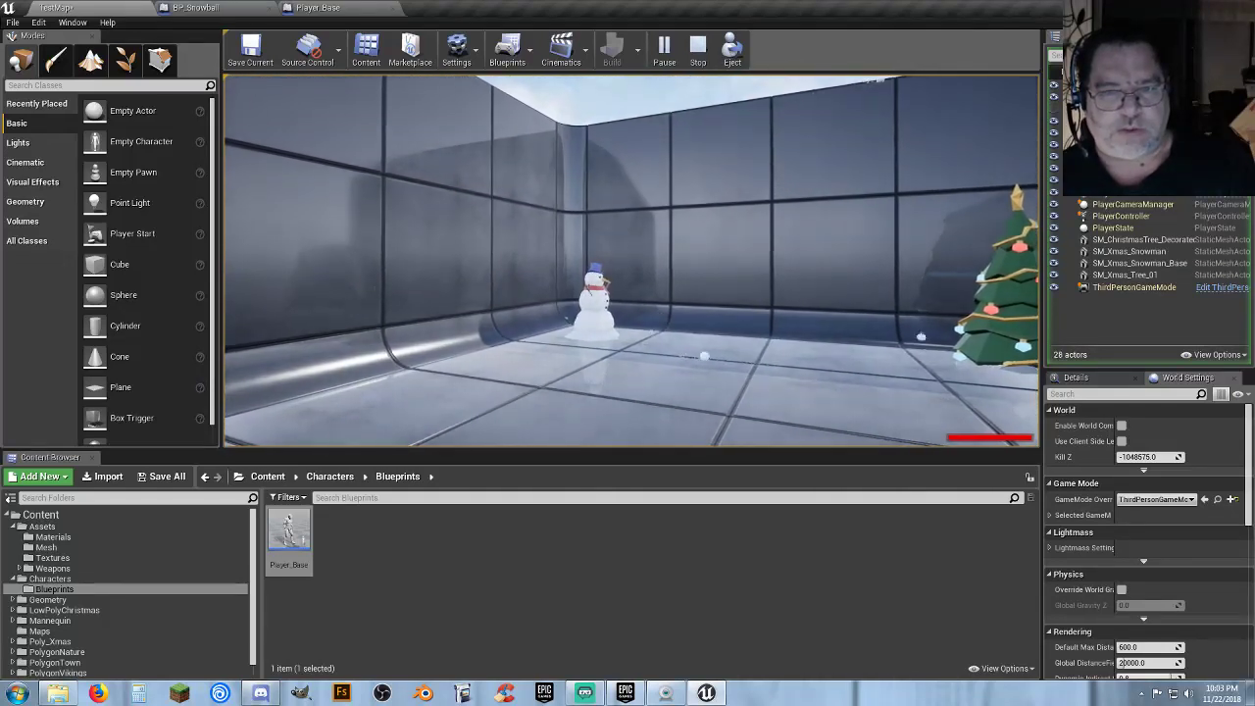
{"action": "key", "text": "Escape"}
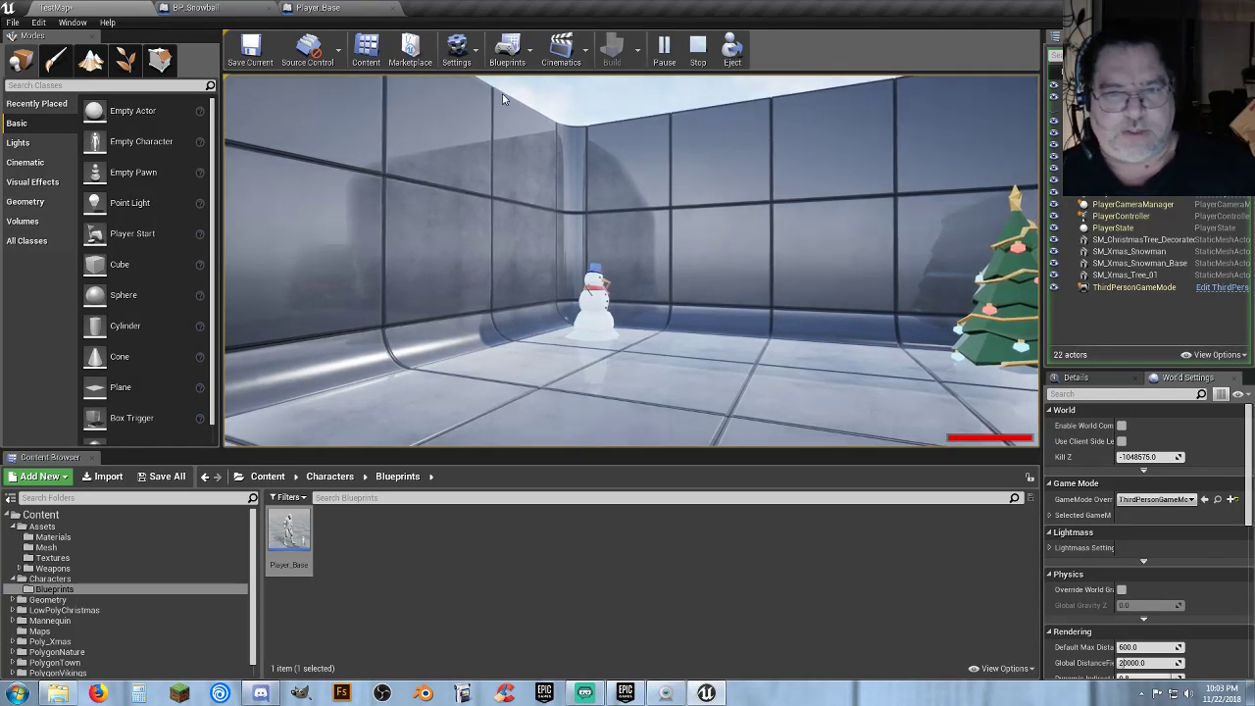
Browse the Assets/Materials folder and select the PolyDirt_Mat material.
{"action": "left_click", "coordinate": [451, 565]}
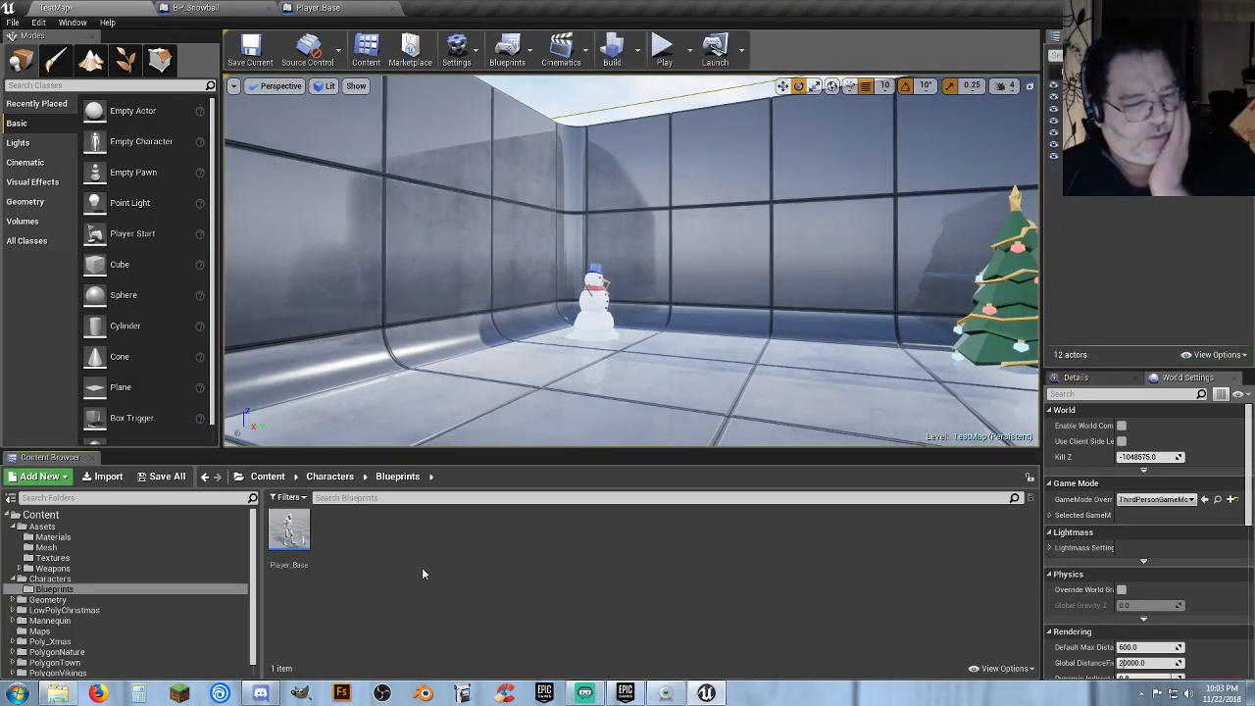
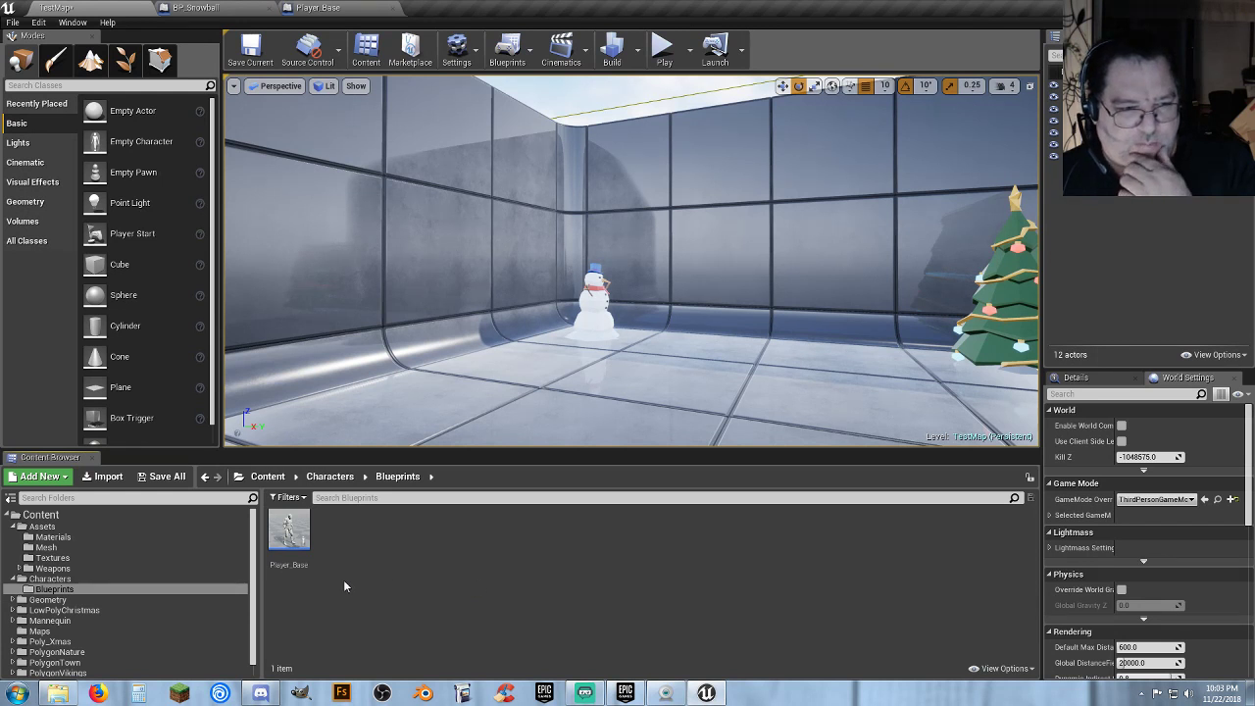
{"action": "left_click", "coordinate": [73, 538]}
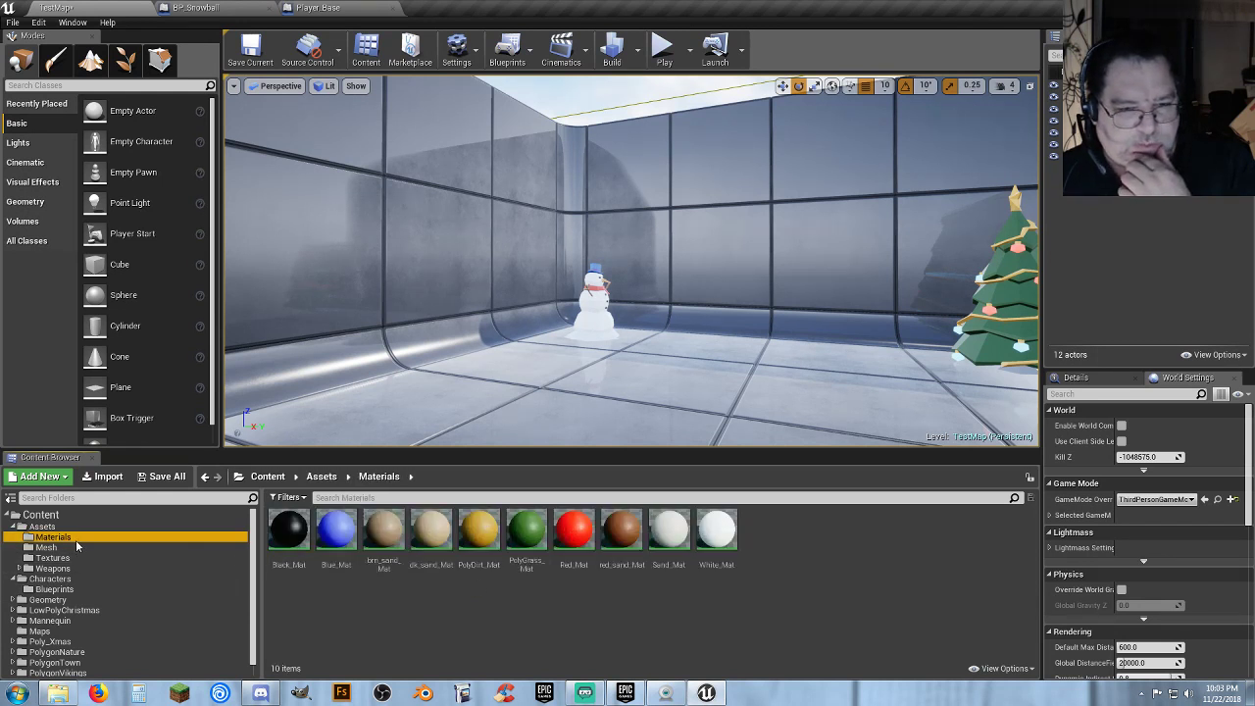
{"action": "left_click", "coordinate": [487, 574]}
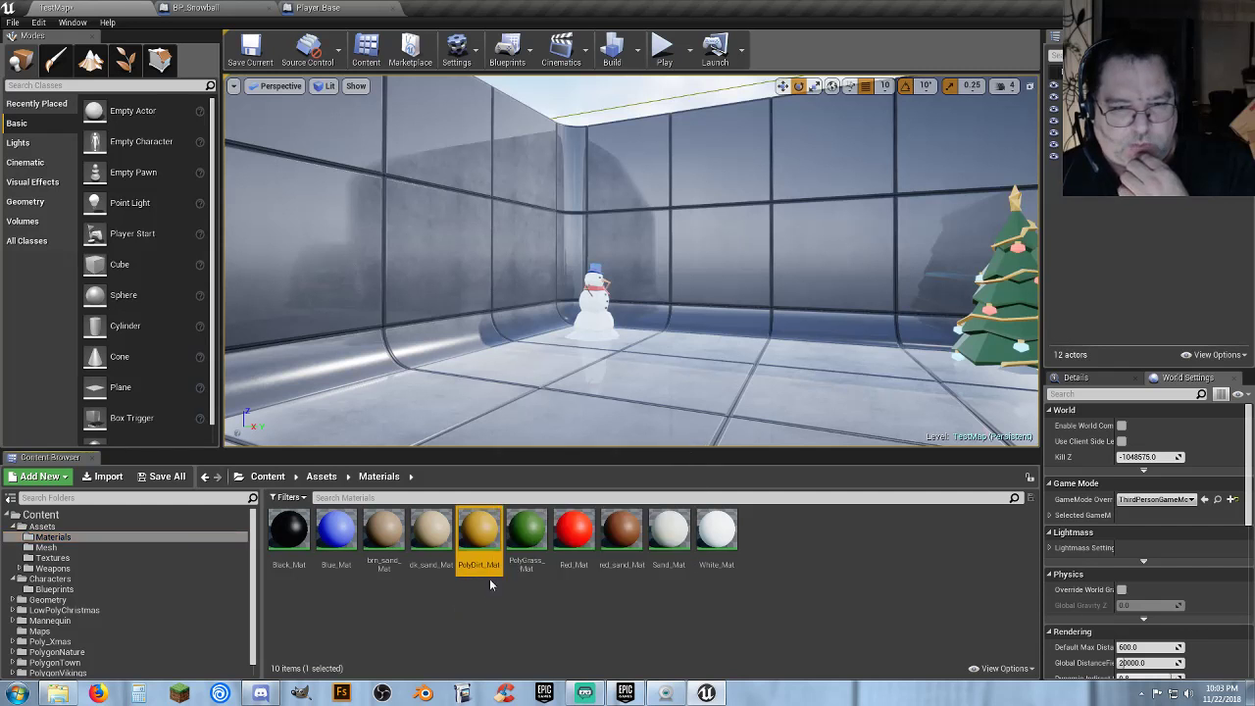
{"action": "left_click", "coordinate": [529, 635]}
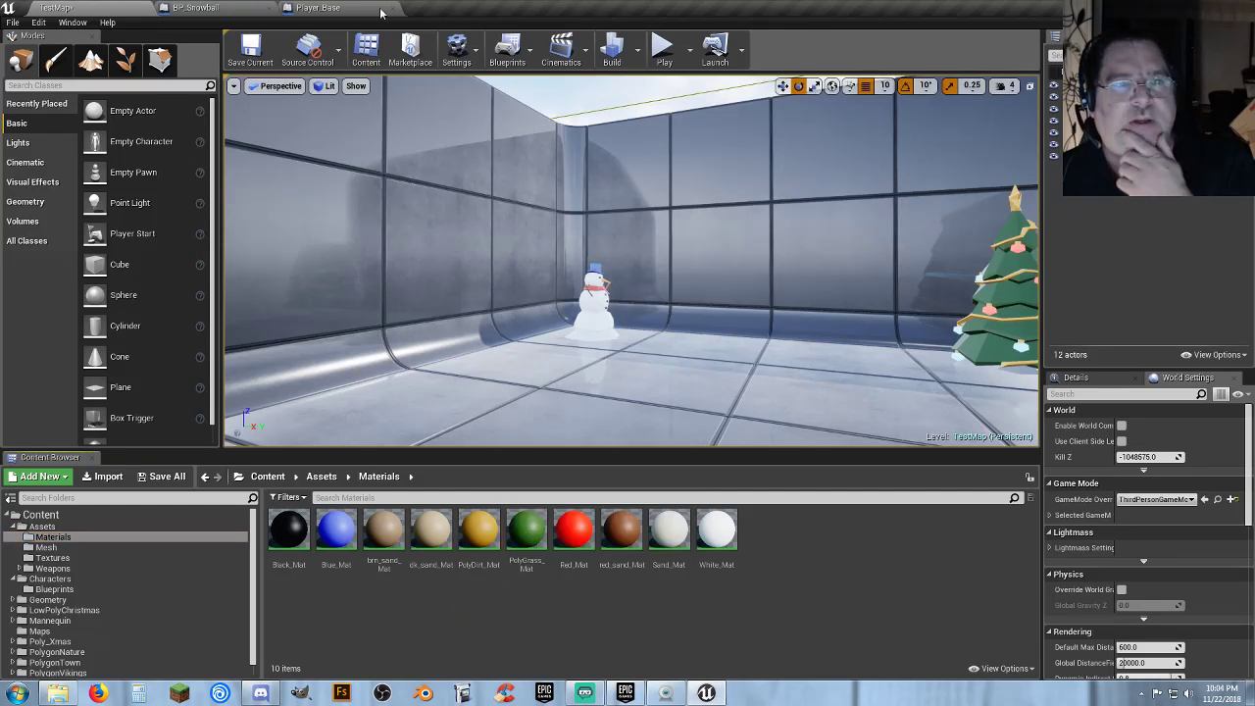
{"action": "left_click", "coordinate": [206, 8]}
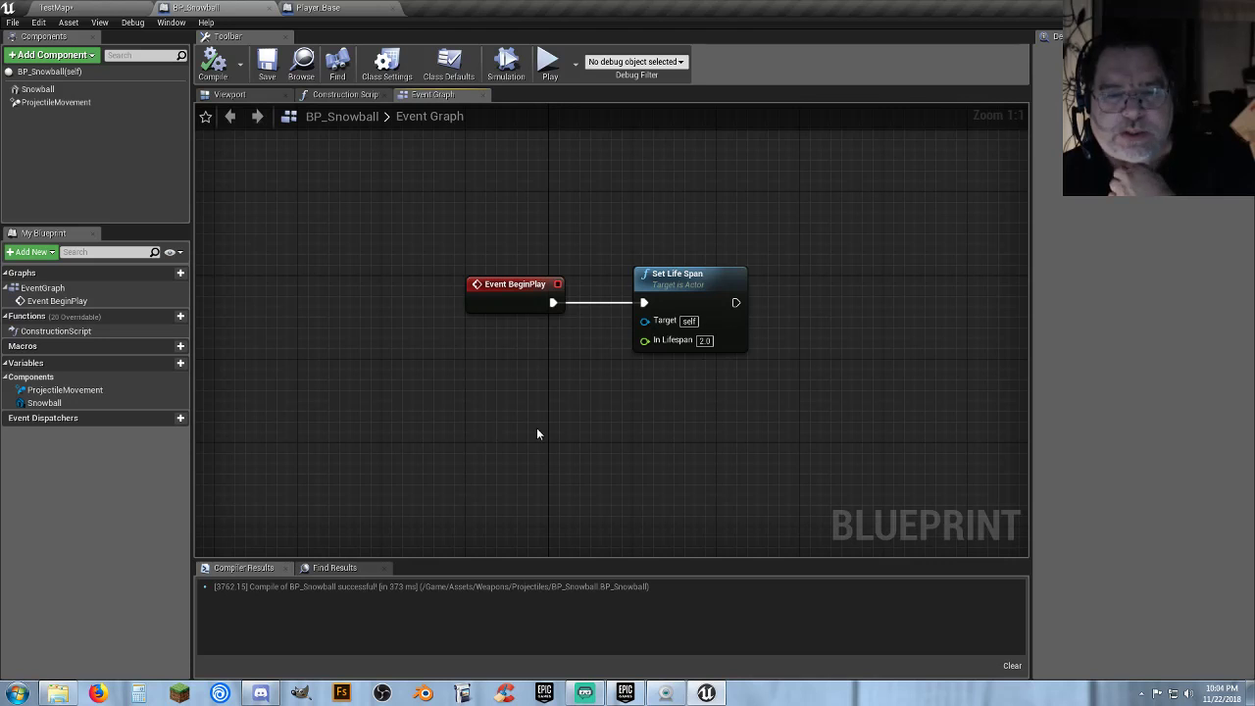
{"action": "right_click_drag", "start_coordinate": [537, 428], "coordinate": [532, 398]}
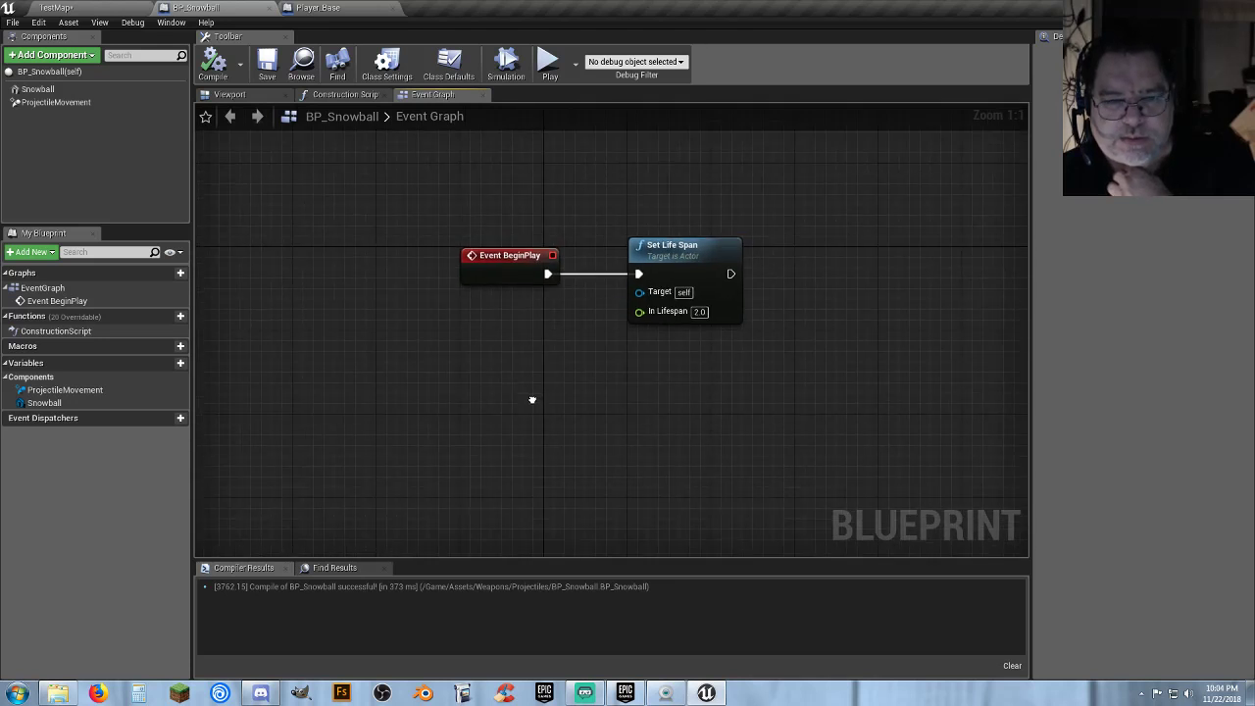
Add a Right Mouse Button event below the Left Mouse Button nodes in Player_Base's Event Graph, and compile and save.
{"action": "left_click", "coordinate": [340, 14]}
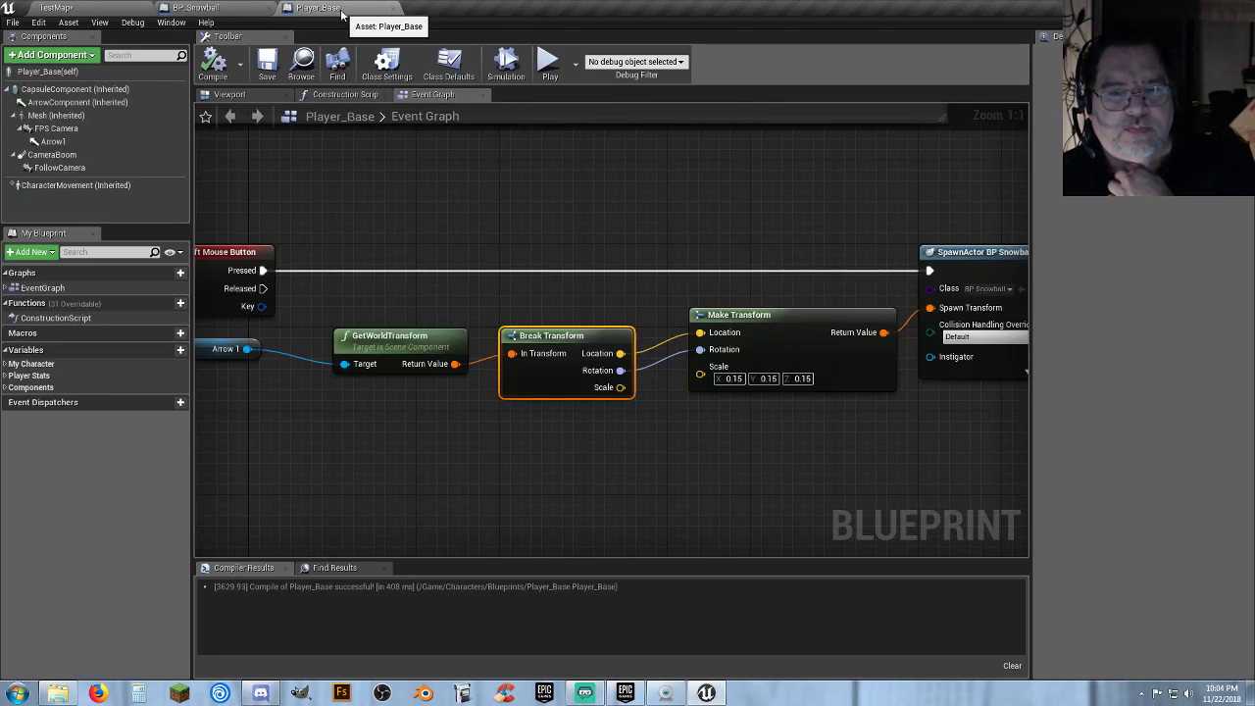
{"action": "left_click", "coordinate": [488, 454]}
{"action": "right_click_drag", "start_coordinate": [488, 454], "coordinate": [635, 405]}
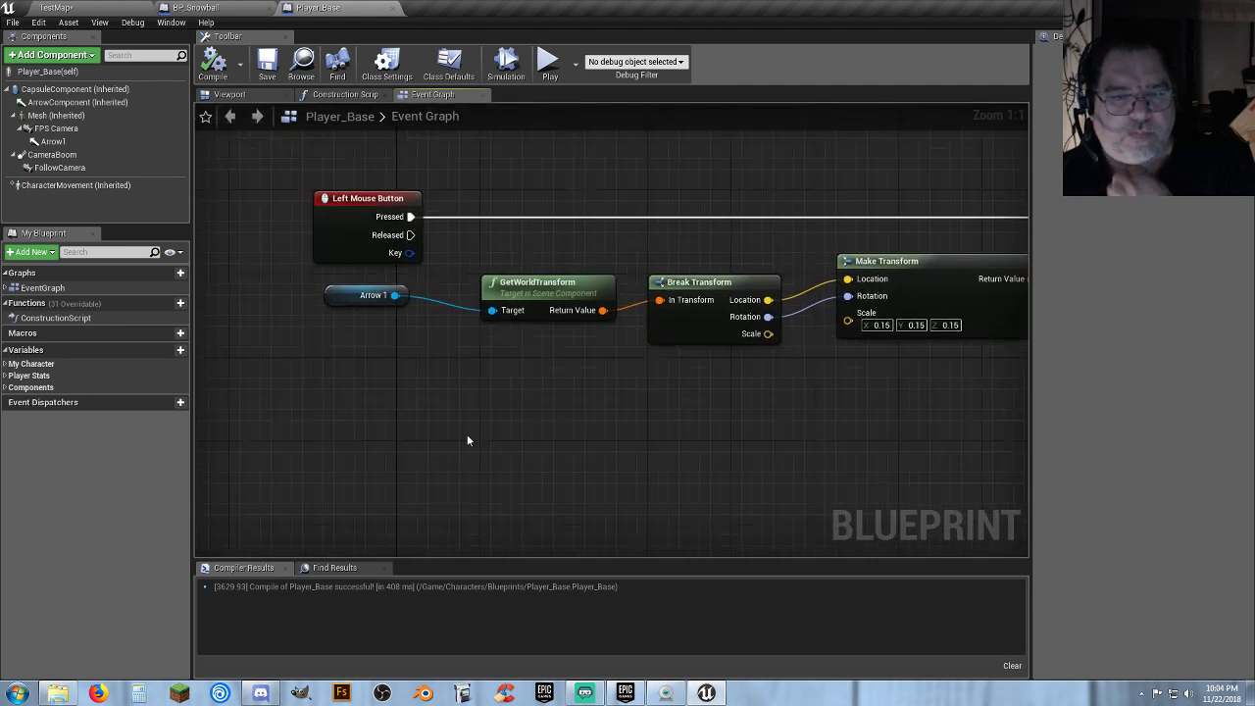
{"action": "right_click", "coordinate": [361, 457]}
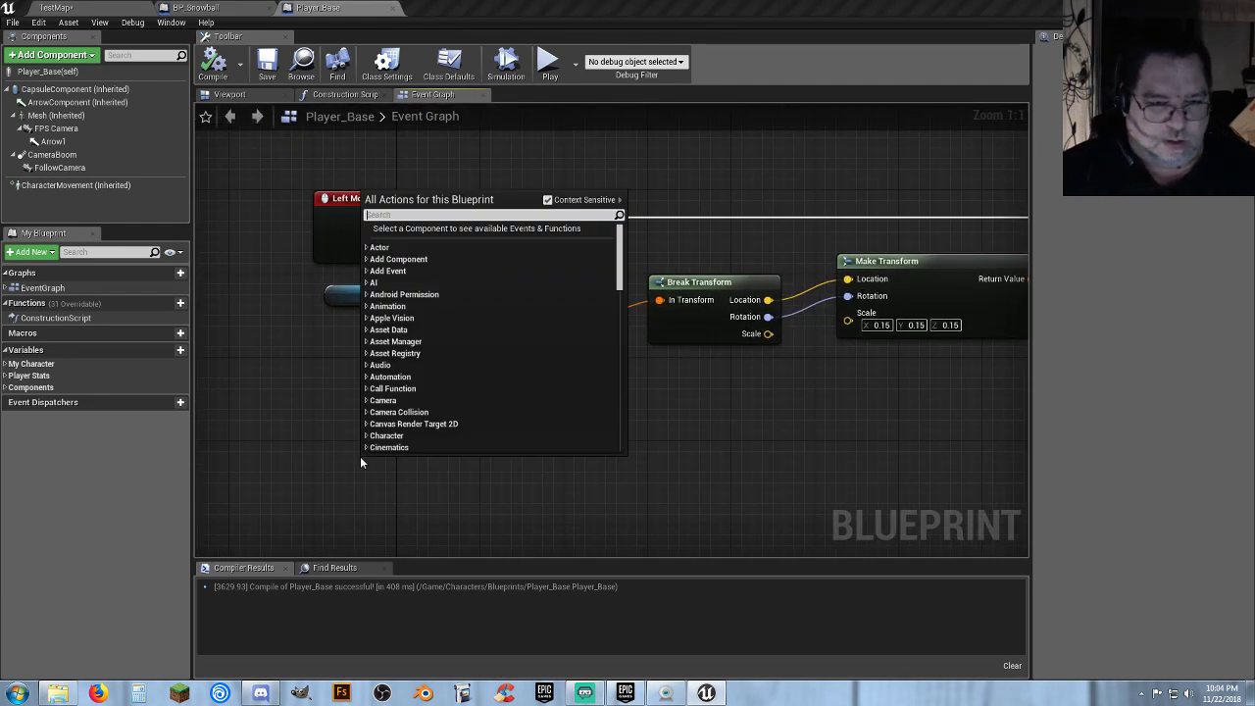
{"action": "type", "text": "rightmou"}
{"action": "key", "text": "Return"}
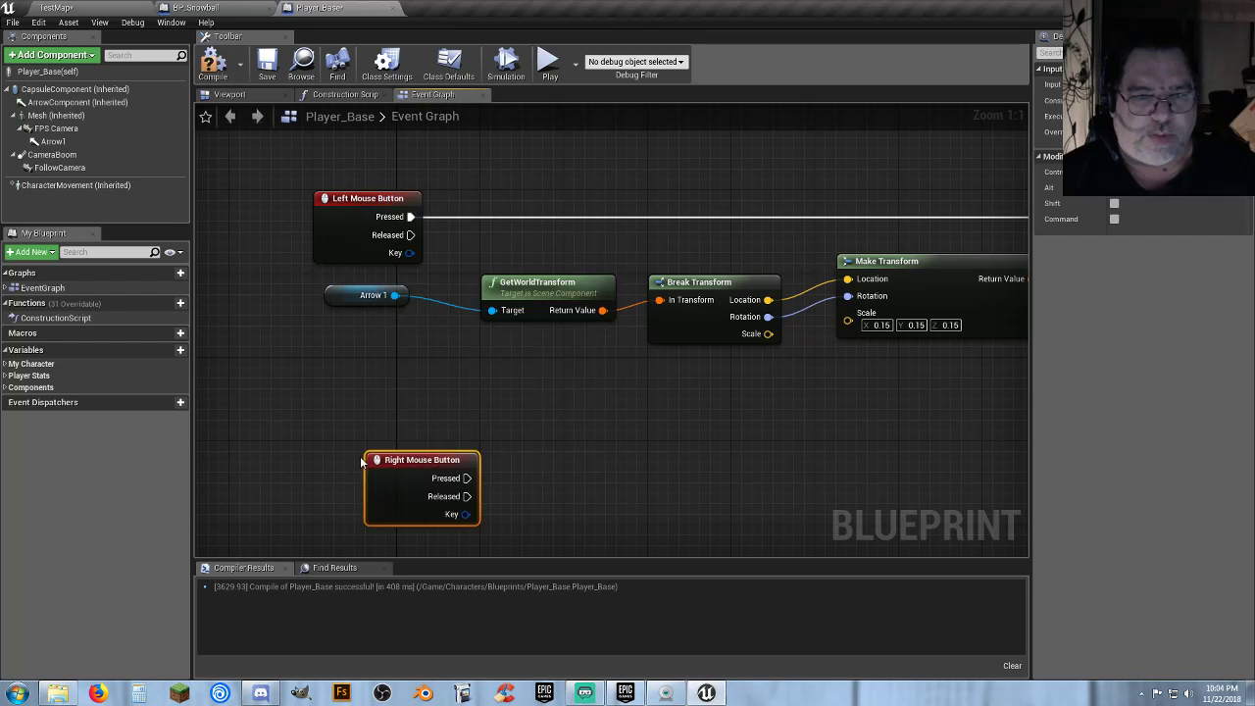
{"action": "left_click_drag", "start_coordinate": [373, 461], "coordinate": [320, 450]}
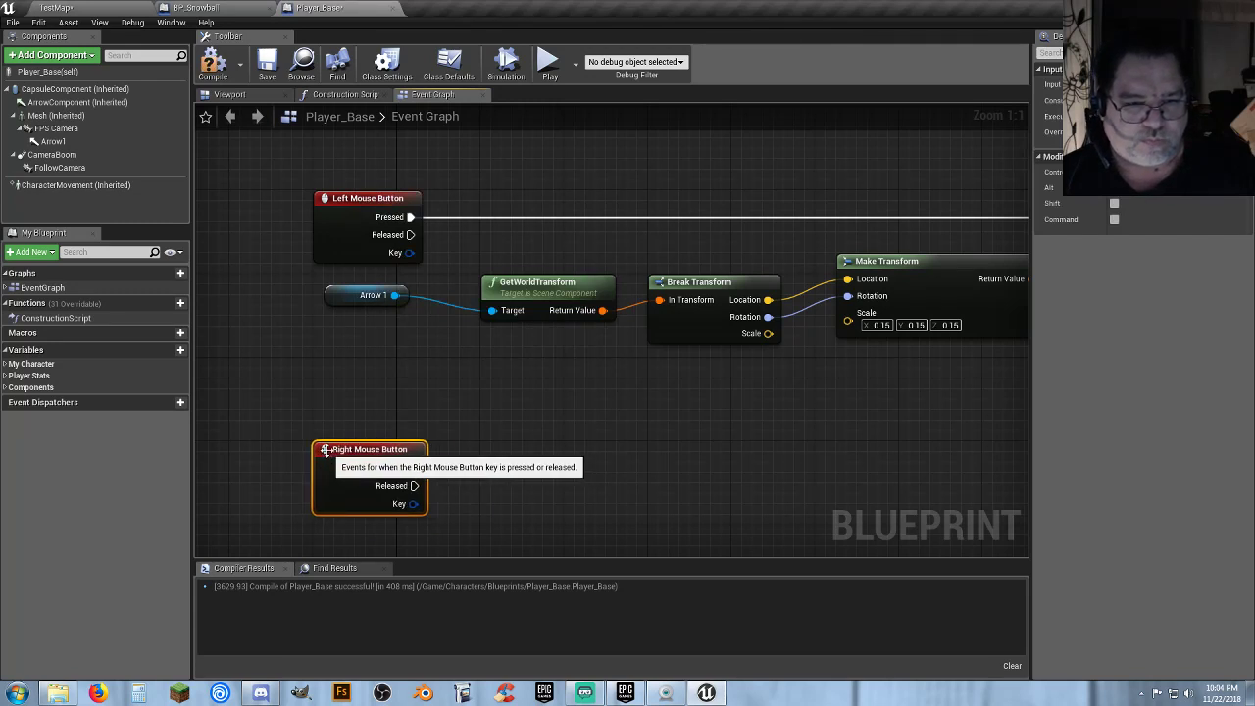
{"action": "left_click", "coordinate": [491, 479]}
{"action": "right_click_drag", "start_coordinate": [491, 480], "coordinate": [488, 434]}
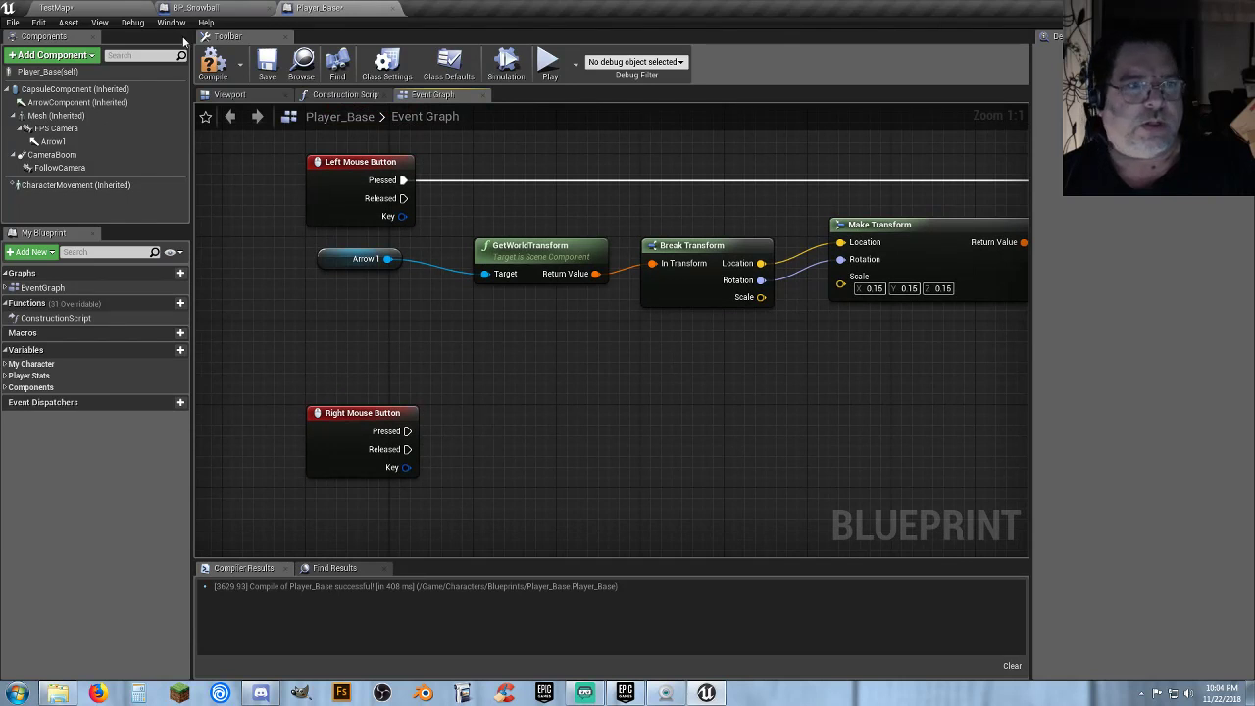
{"action": "left_click", "coordinate": [211, 61]}
{"action": "left_click", "coordinate": [262, 67]}
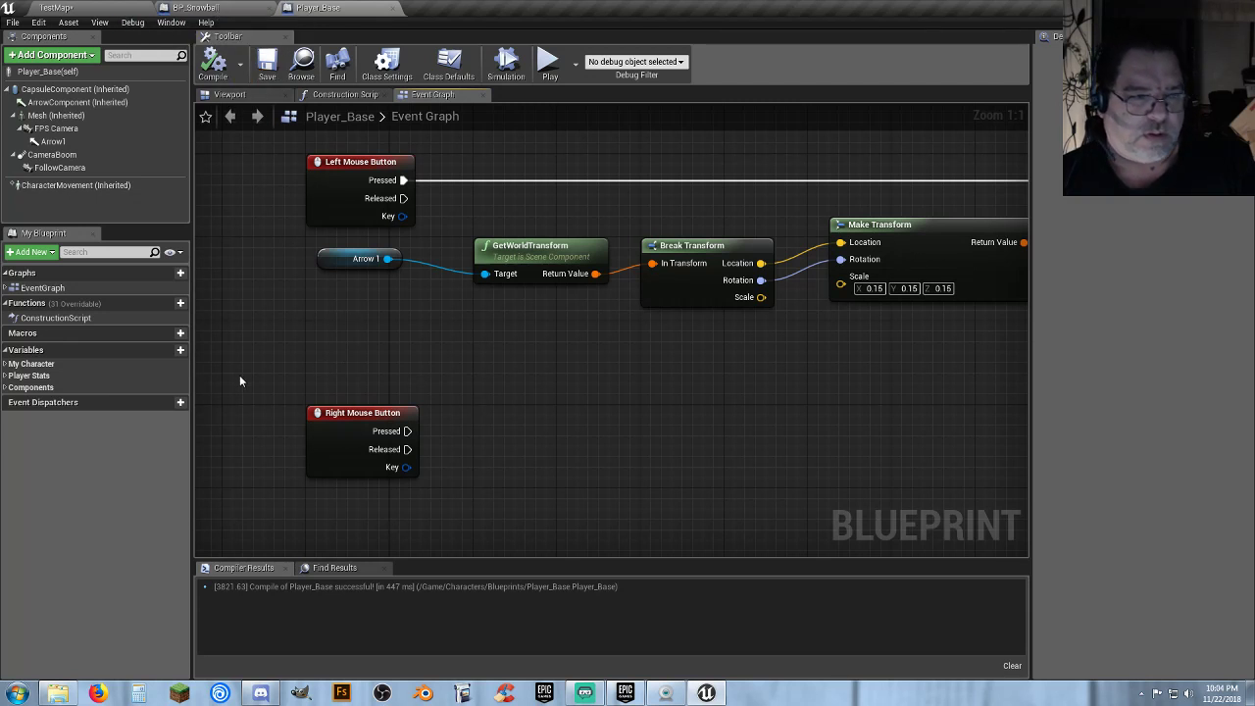
Create a Boolean variable named Yellow Snowball in Player_Base, compile, and set its Replication to Replicated.
{"action": "left_click", "coordinate": [180, 350]}
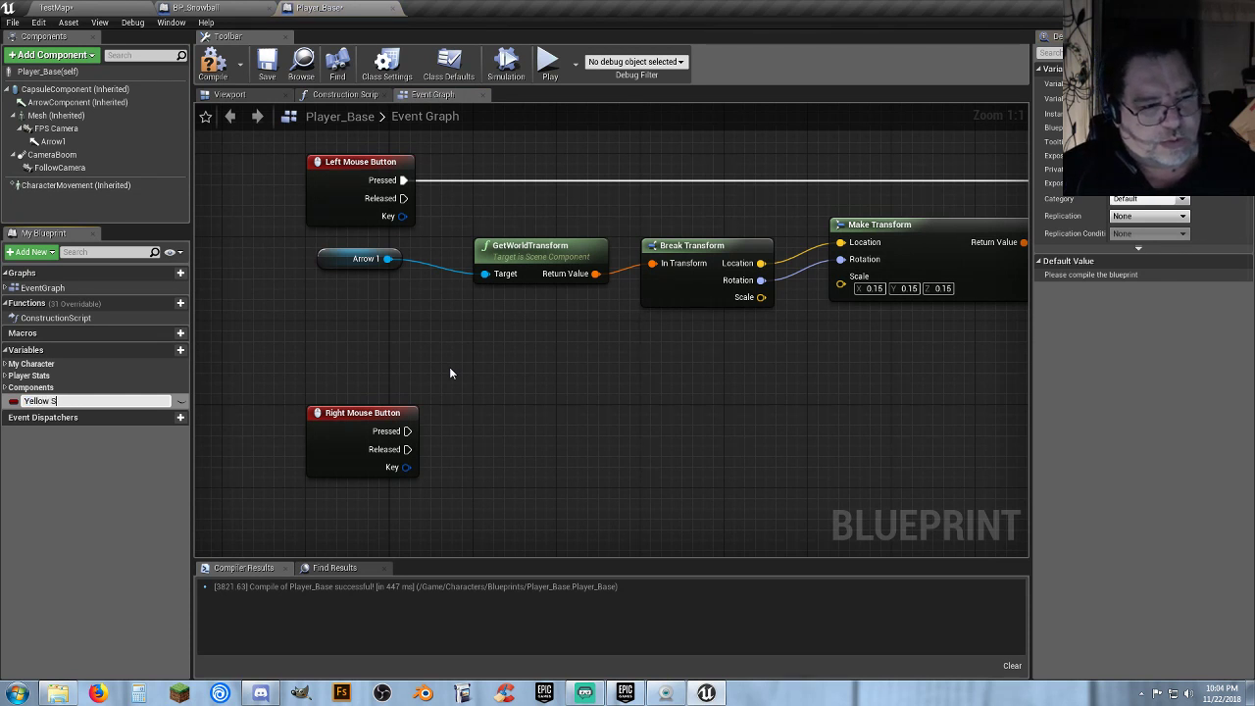
{"action": "key", "text": "Return"}
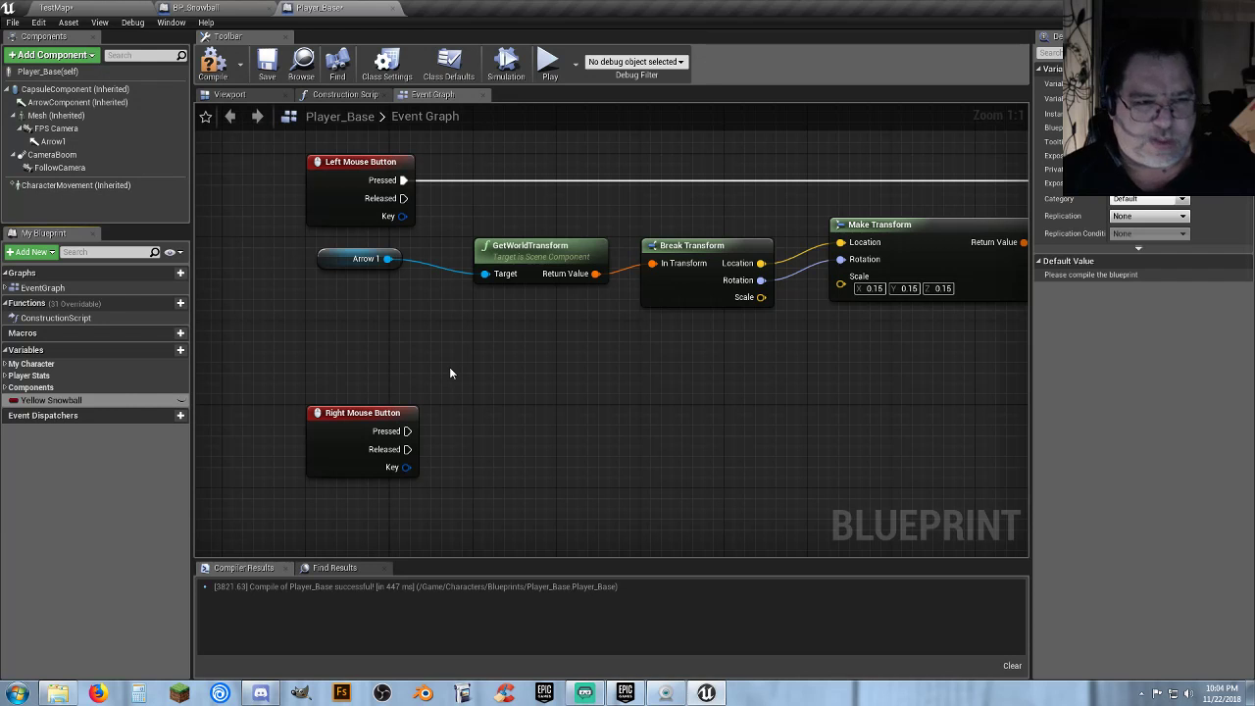
{"action": "left_click", "coordinate": [213, 61]}
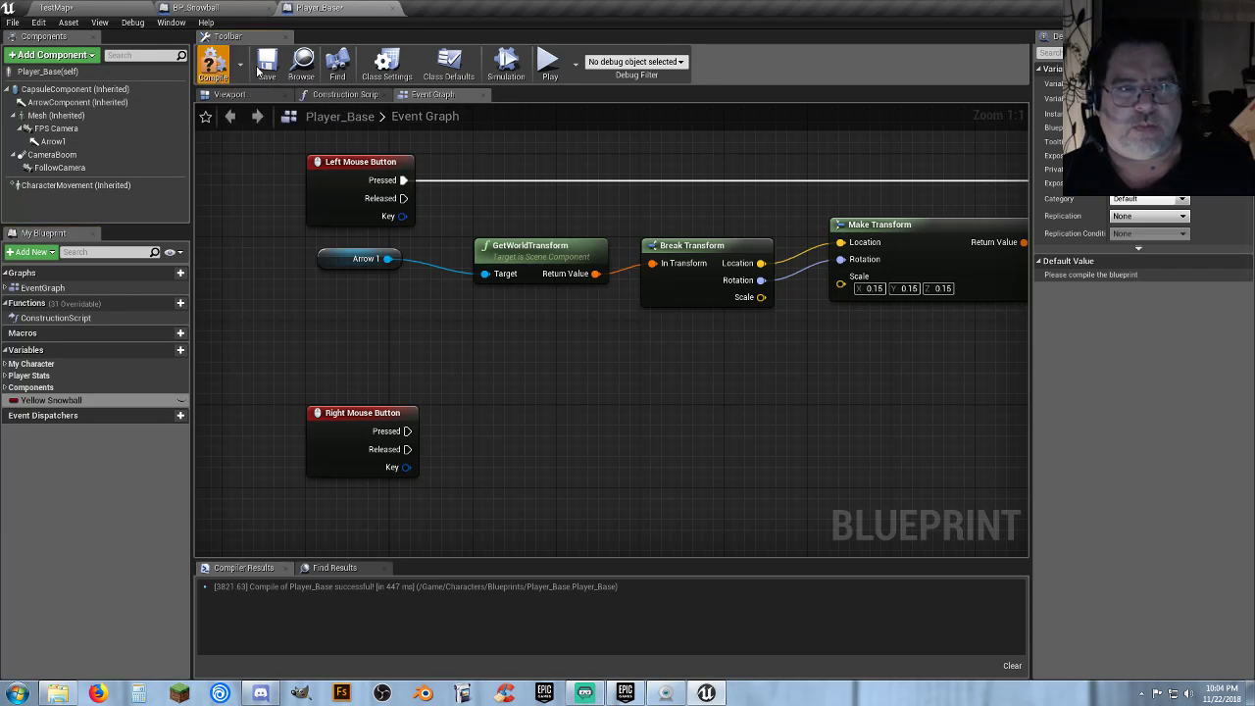
{"action": "left_click", "coordinate": [1165, 216]}
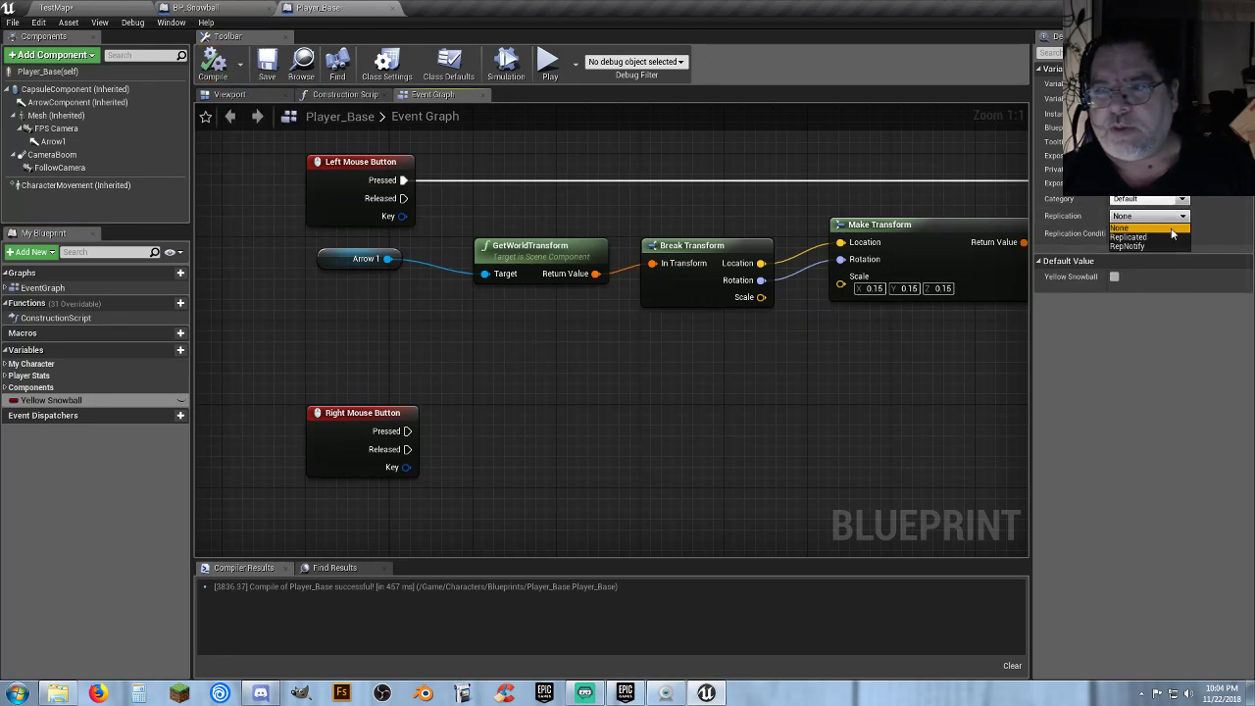
{"action": "left_click", "coordinate": [1133, 239]}
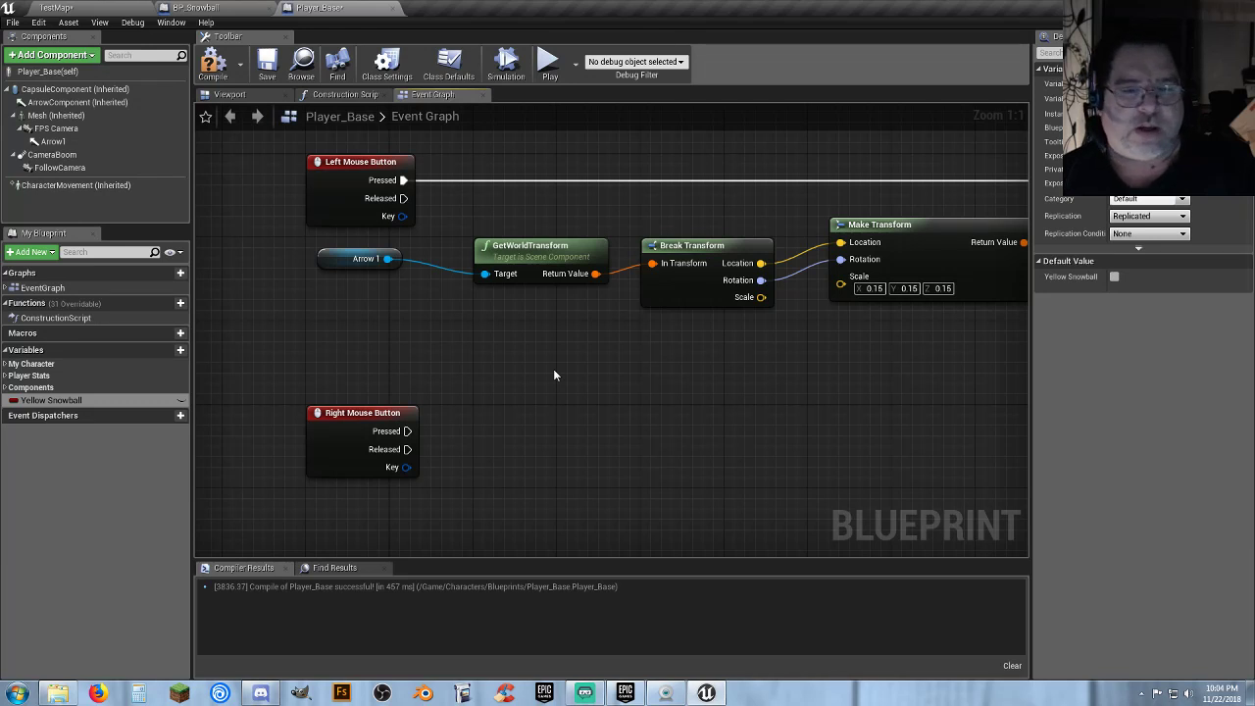
Add a Set Yellow Snowball node with the value ticked true after Right Mouse Button's Pressed output, and compile and save Player_Base.
{"action": "right_click_drag", "start_coordinate": [553, 373], "coordinate": [563, 355]}
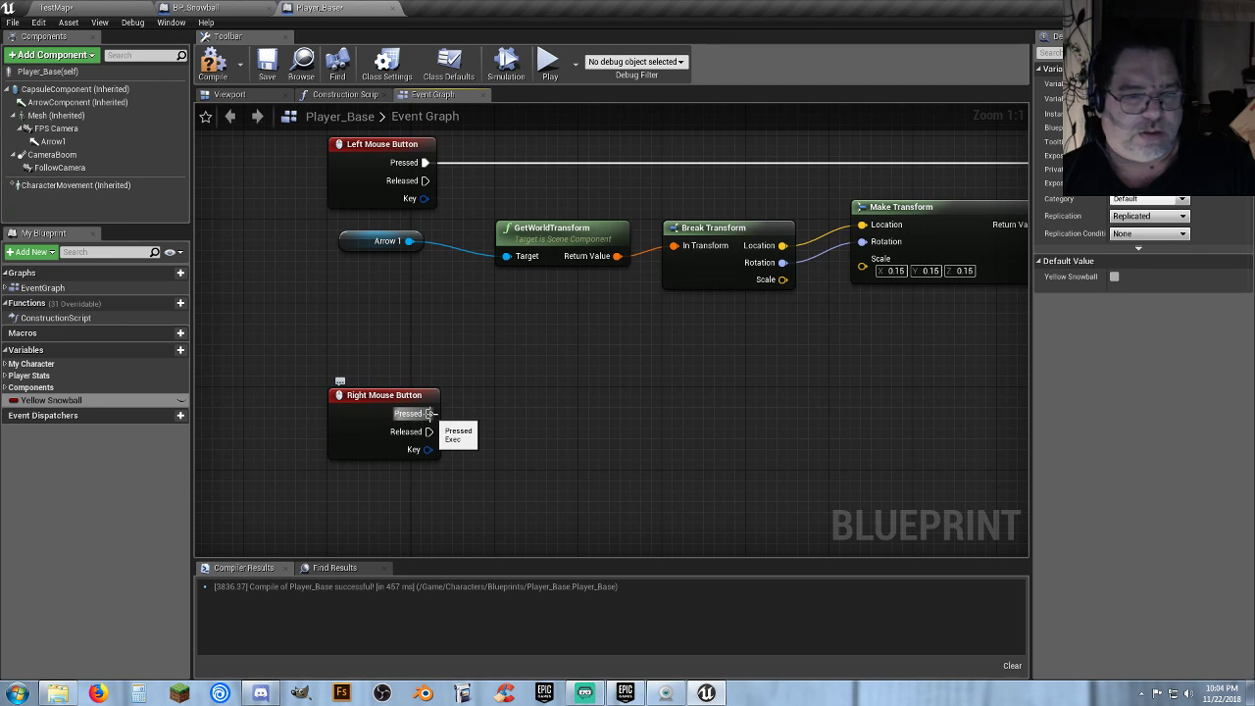
{"action": "left_click_drag", "start_coordinate": [428, 412], "coordinate": [580, 413]}
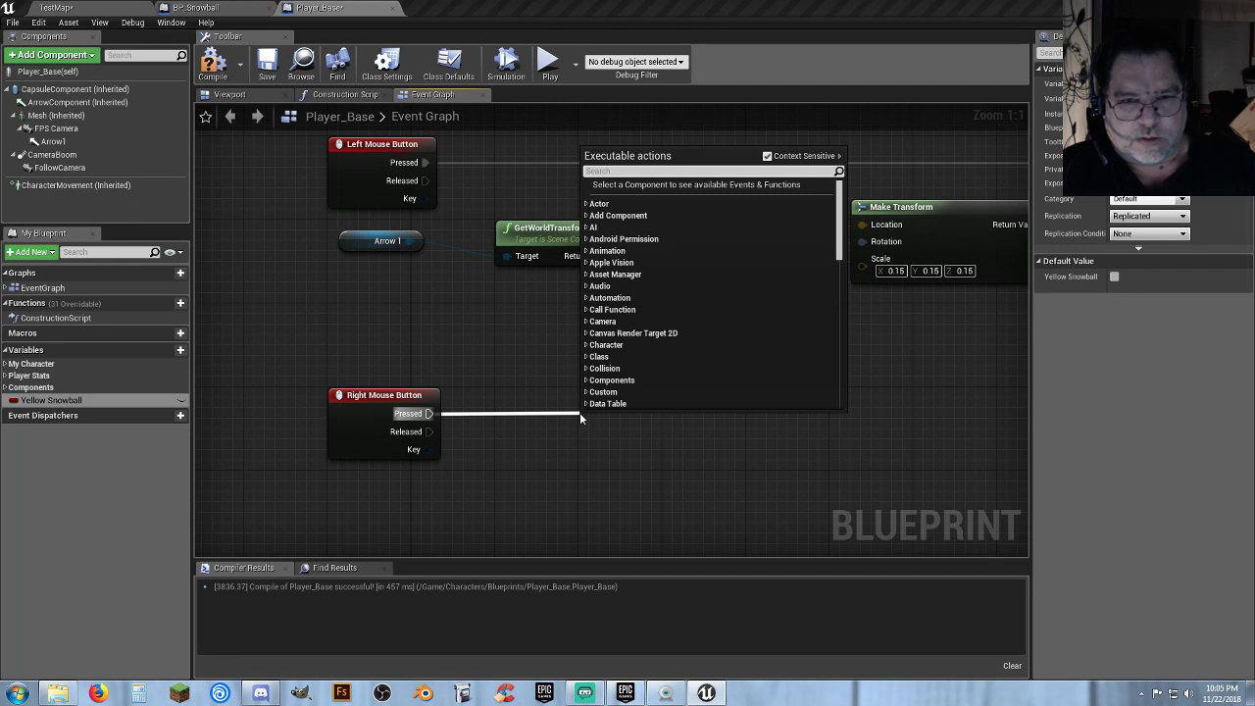
{"action": "type", "text": "set"}
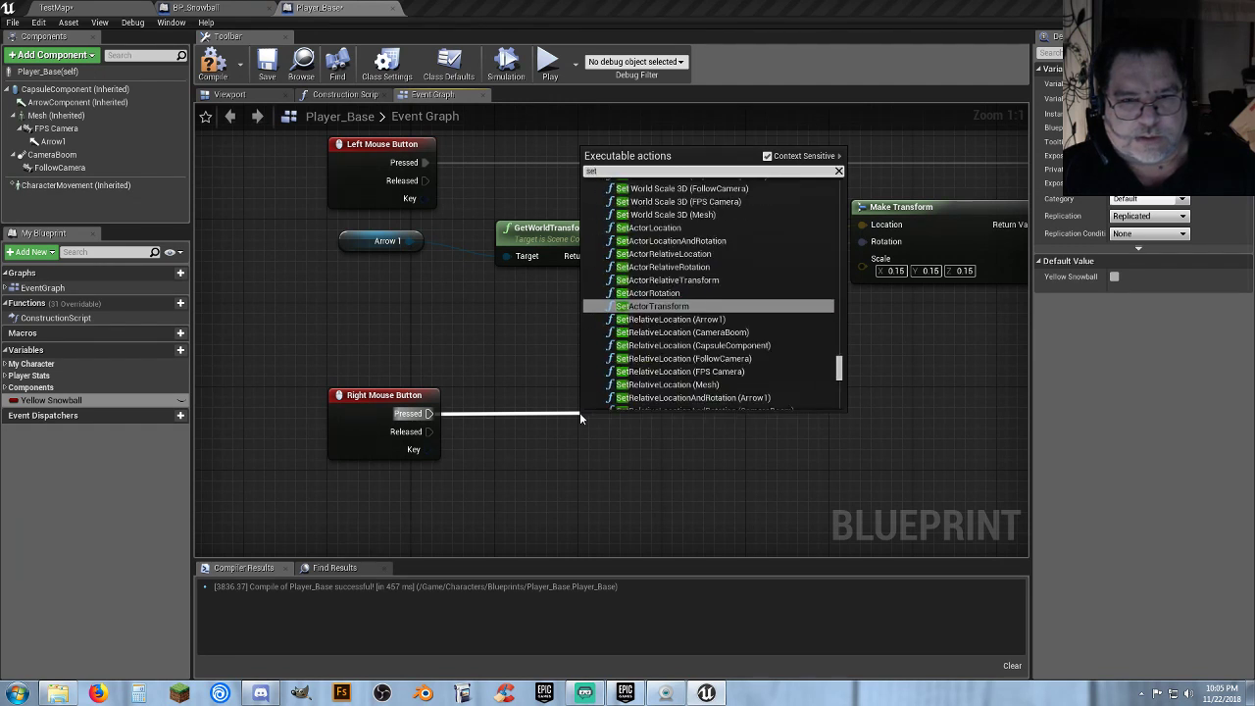
{"action": "type", "text": " yell"}
{"action": "key", "text": "Return"}
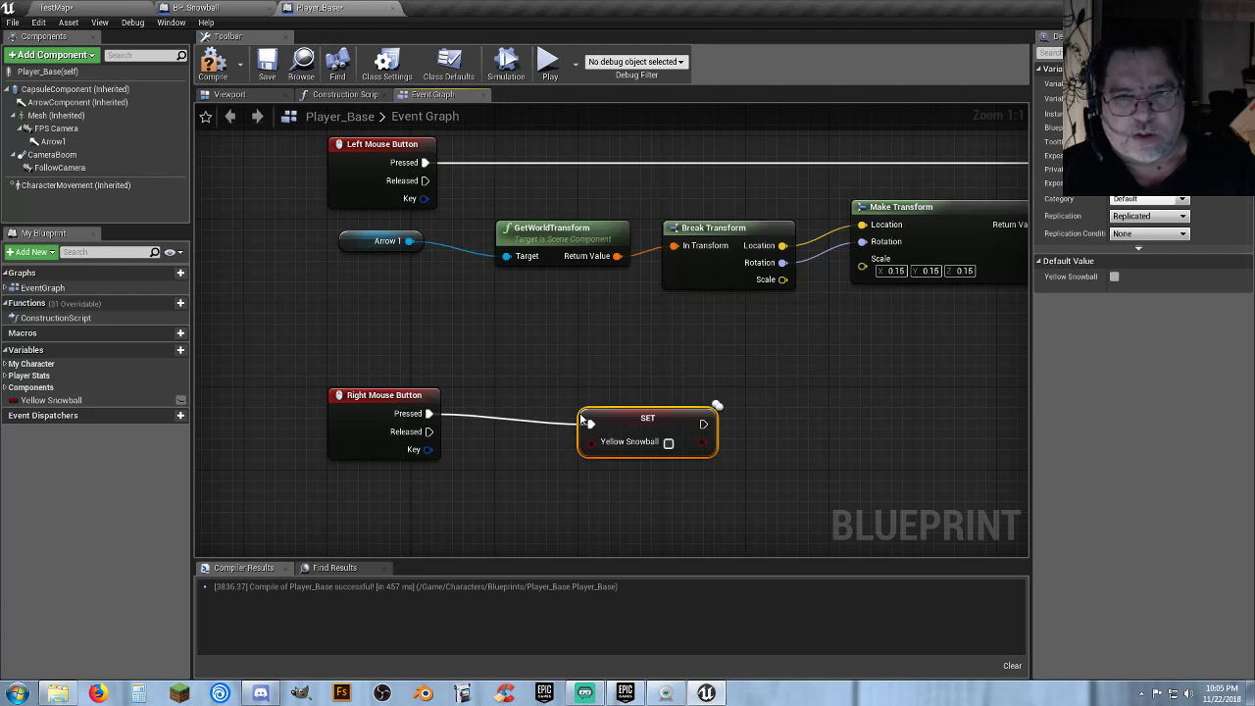
{"action": "left_click_drag", "start_coordinate": [620, 418], "coordinate": [536, 407]}
{"action": "left_click", "coordinate": [584, 433]}
{"action": "left_click", "coordinate": [716, 431]}
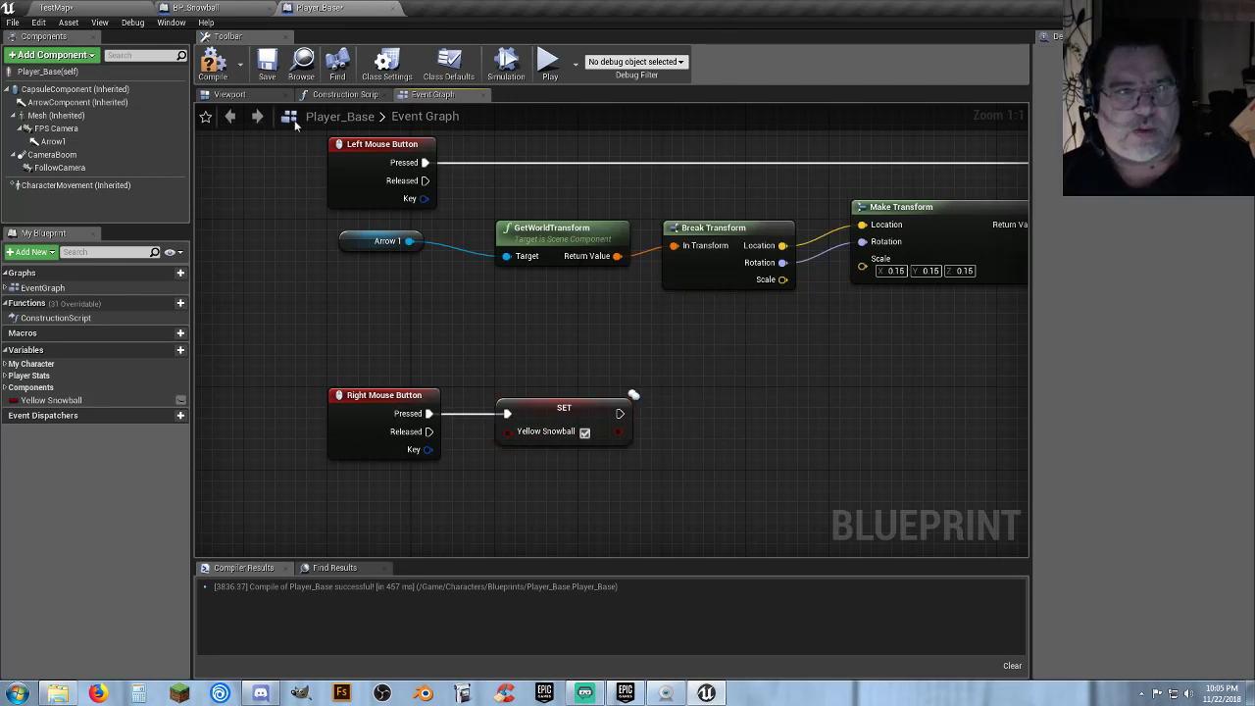
{"action": "left_click", "coordinate": [266, 64]}
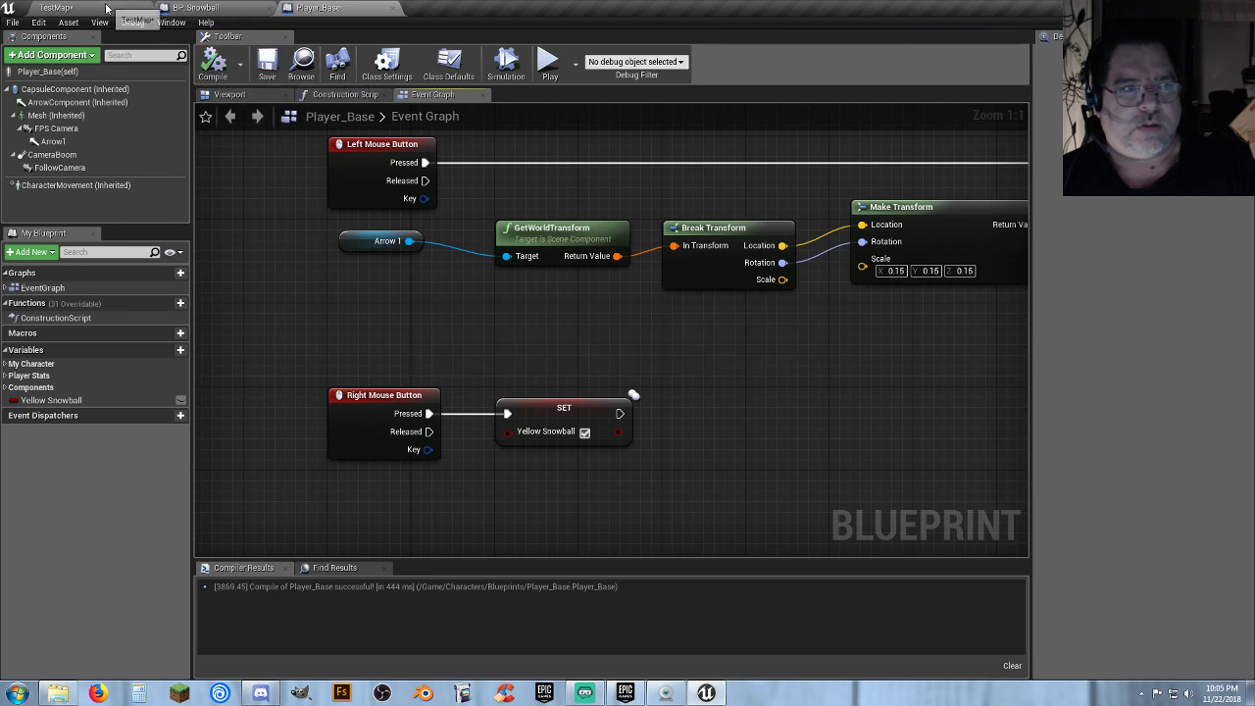
Add an Event Tick node below Event BeginPlay in BP_Snowball's Event Graph.
{"action": "left_click", "coordinate": [107, 8]}
{"action": "left_click", "coordinate": [189, 9]}
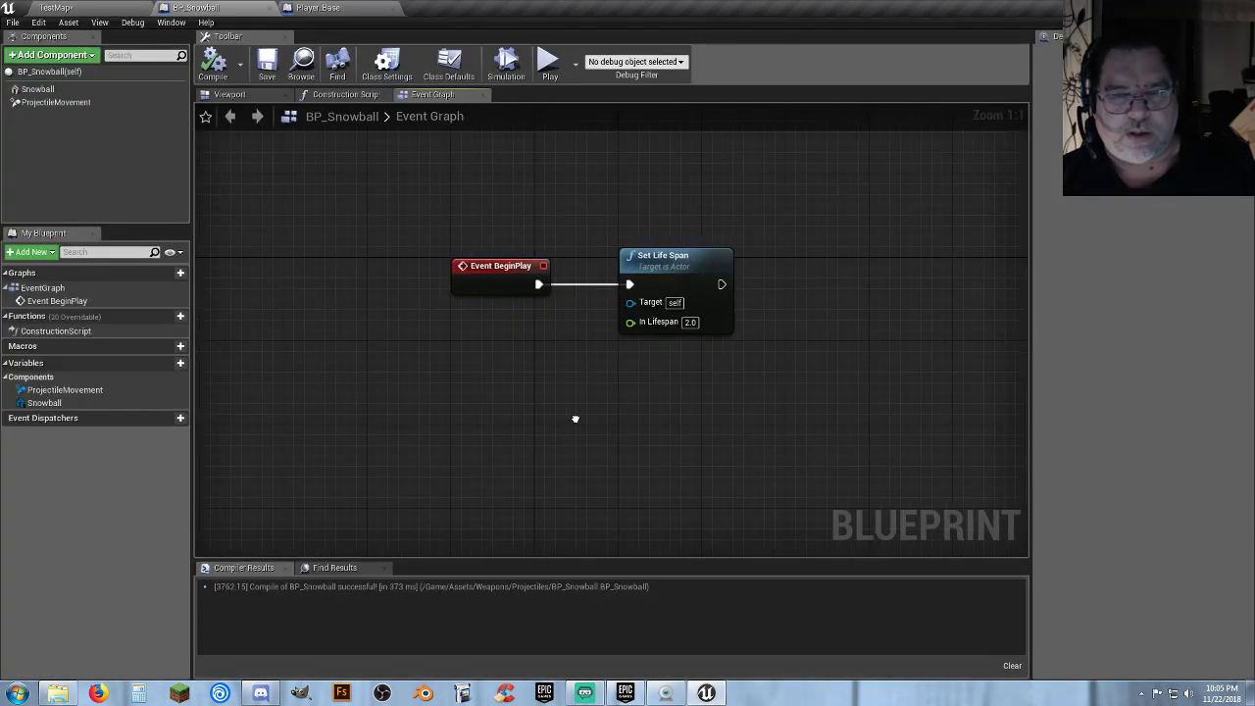
{"action": "right_click_drag", "start_coordinate": [574, 420], "coordinate": [562, 398]}
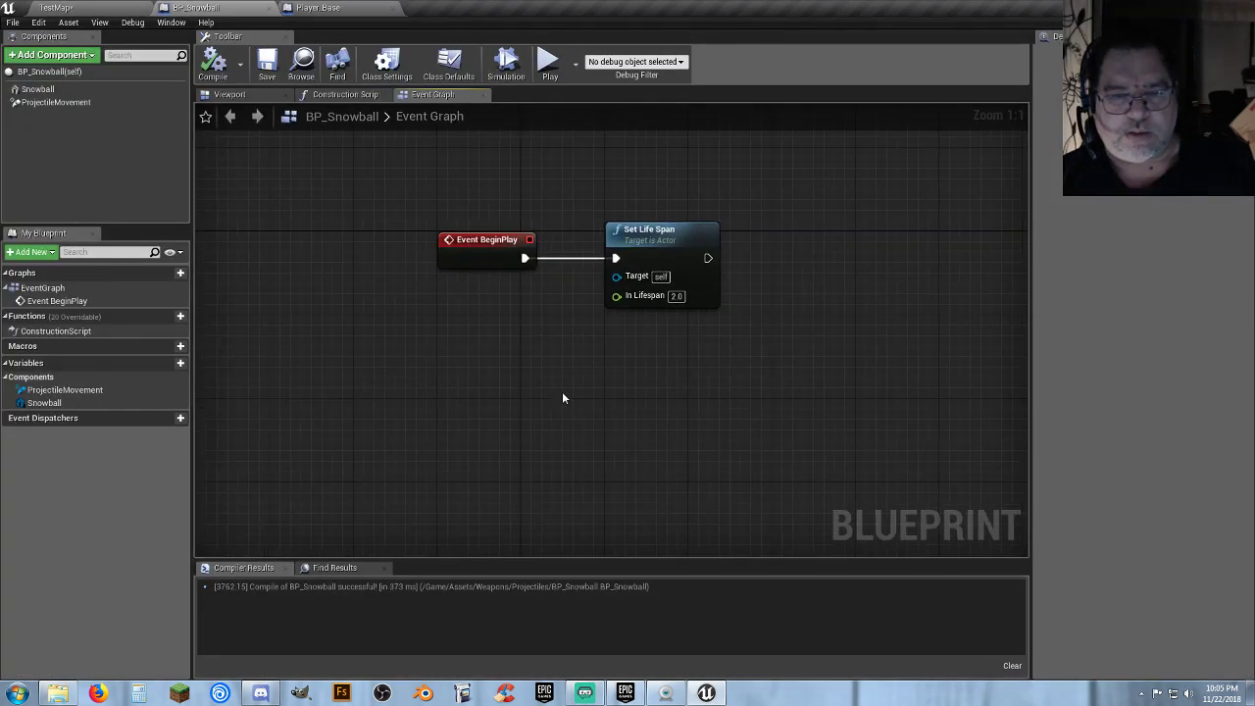
{"action": "right_click", "coordinate": [462, 419]}
{"action": "type", "text": "eventt"}
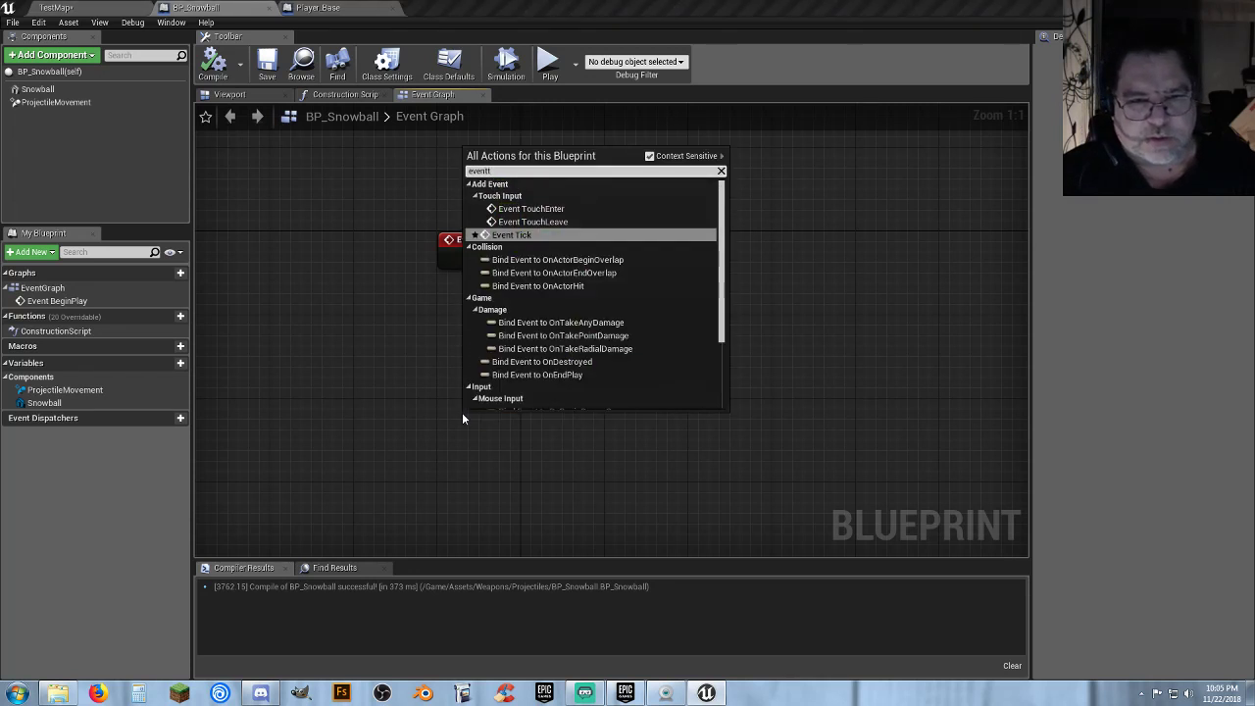
{"action": "key", "text": "Return"}
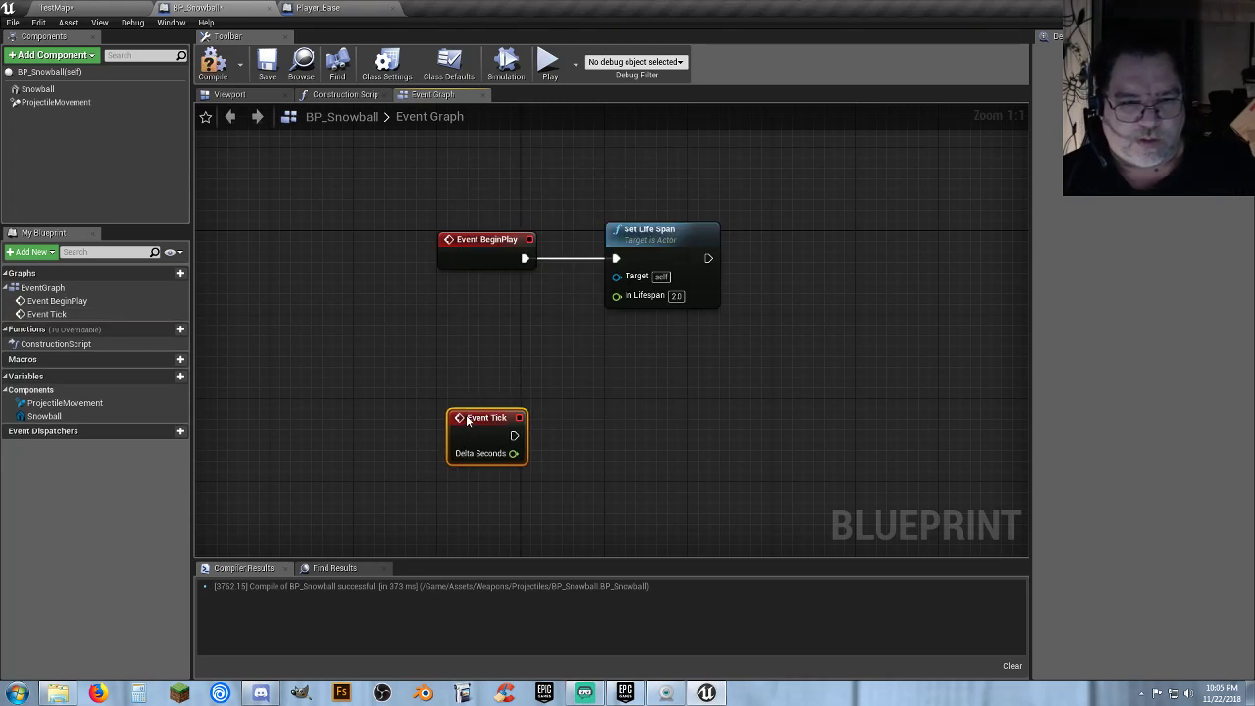
Align Event Tick under Event BeginPlay and connect a Cast To Player_Base node to its execution output.
{"action": "left_click_drag", "start_coordinate": [468, 420], "coordinate": [584, 424]}
{"action": "type", "text": "casttoplayer"}
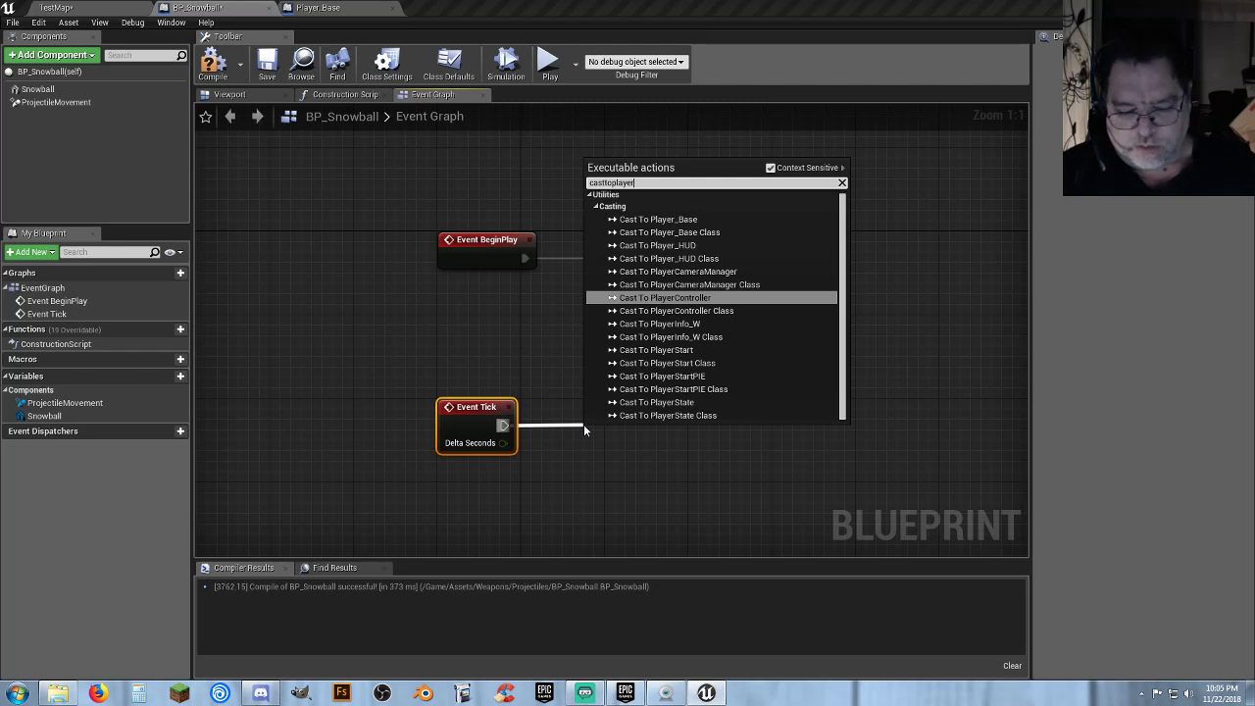
{"action": "type", "text": "_"}
{"action": "key", "text": "Return"}
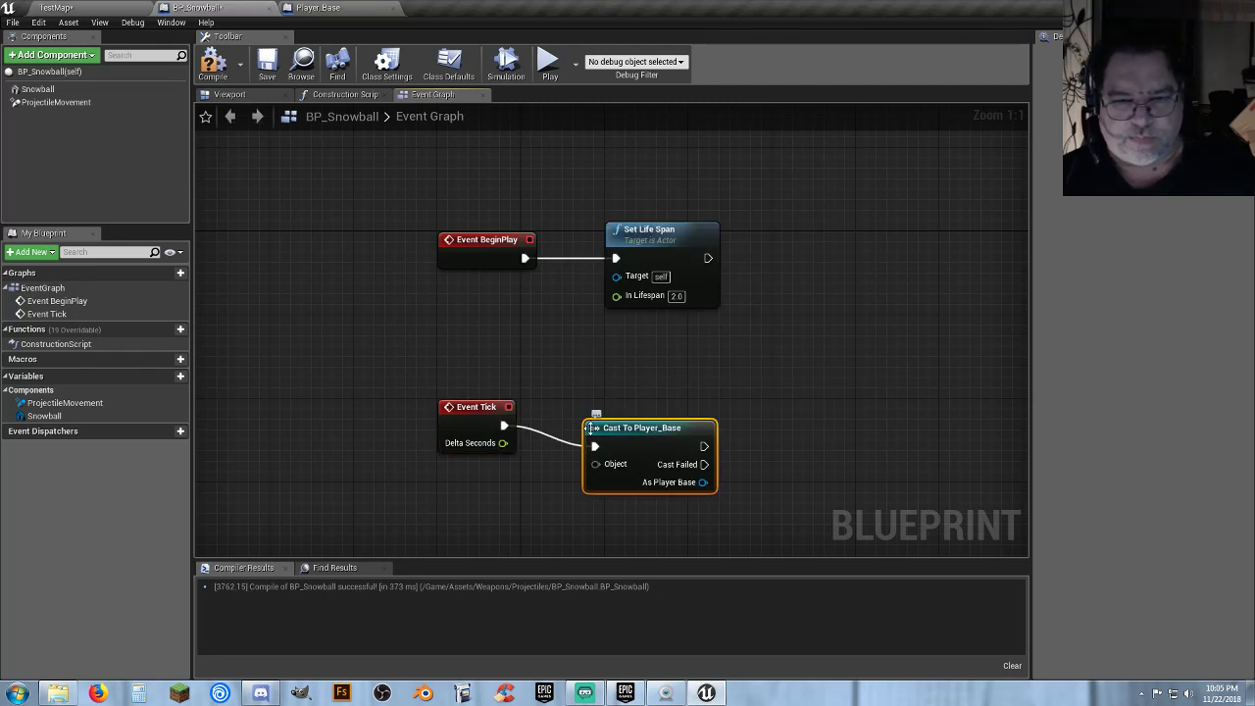
Feed the cast's Object input from a Get Player Character node with Player Index 0, and arrange both nodes beside Event Tick.
{"action": "left_click_drag", "start_coordinate": [592, 428], "coordinate": [547, 500]}
{"action": "type", "text": "get player char"}
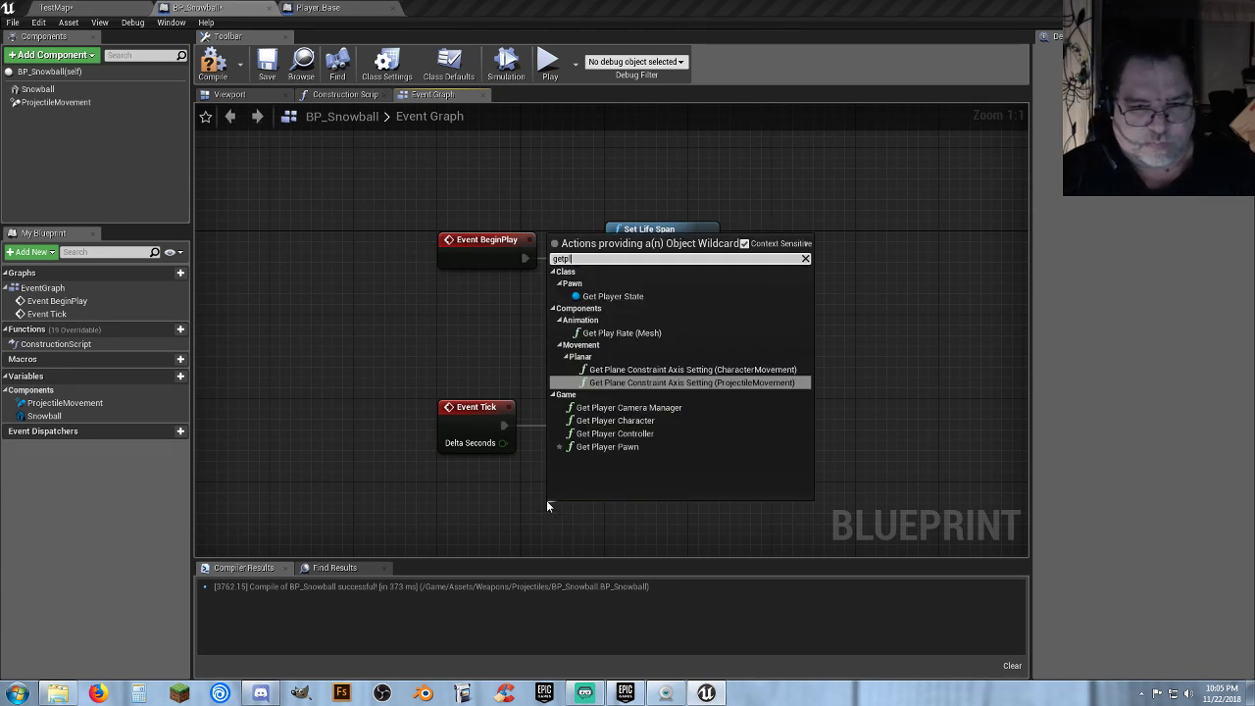
{"action": "key", "text": "Return"}
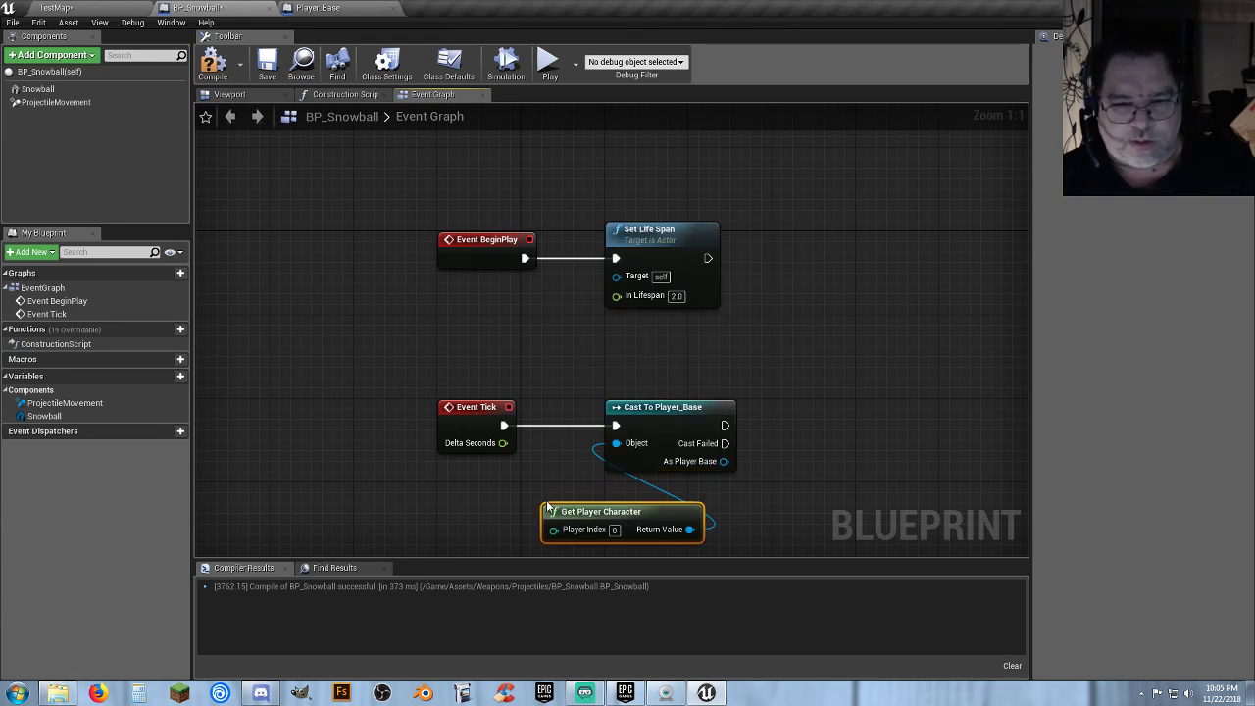
{"action": "left_click_drag", "start_coordinate": [547, 505], "coordinate": [441, 484]}
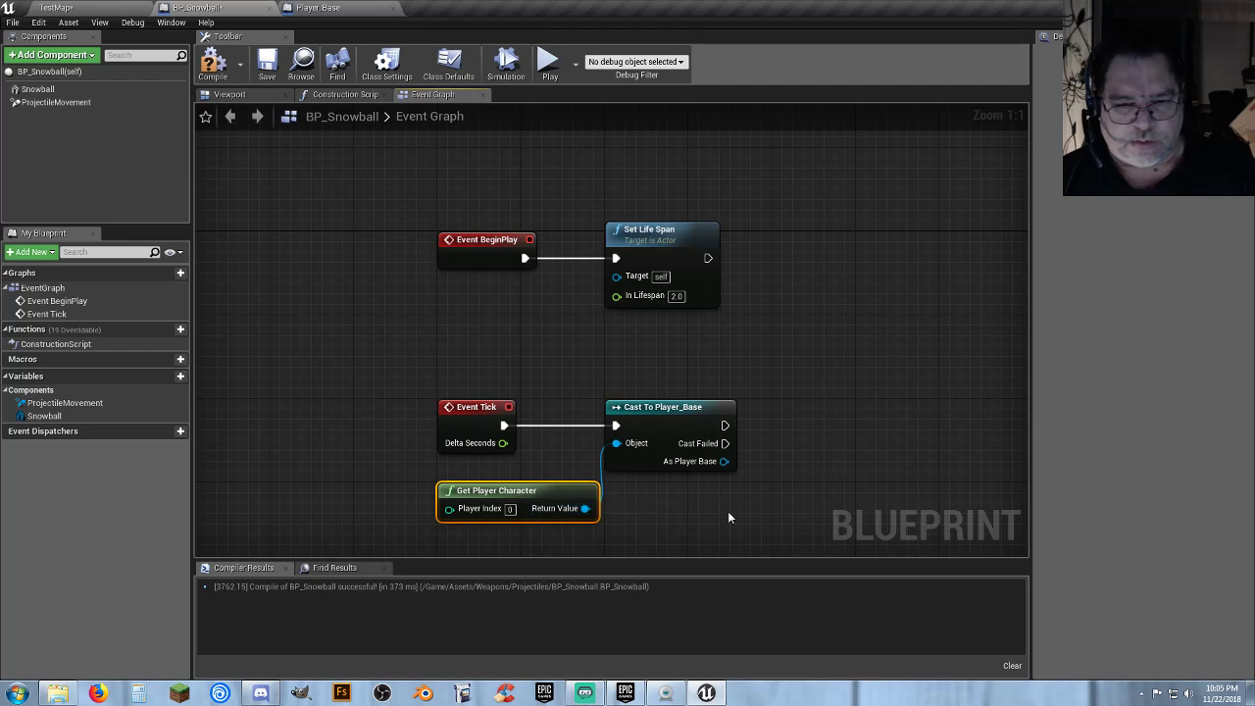
{"action": "right_click_drag", "start_coordinate": [729, 518], "coordinate": [611, 426]}
{"action": "left_click", "coordinate": [564, 323]}
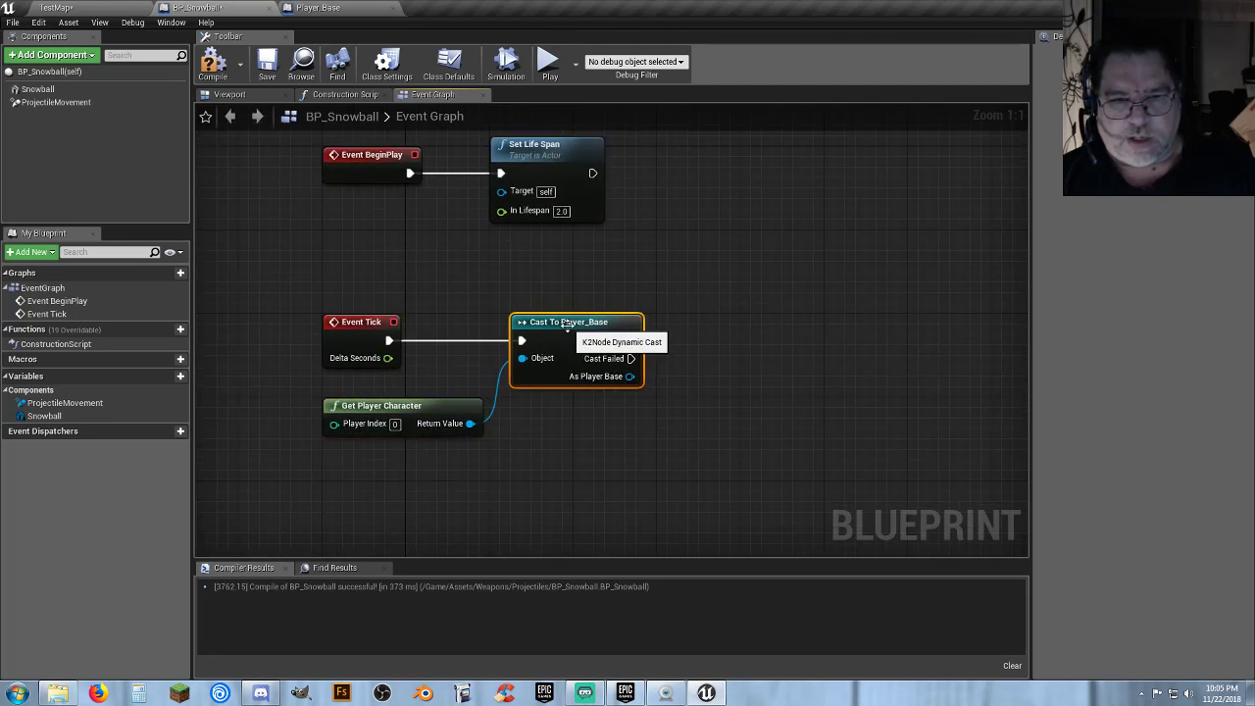
Get the Yellow Snowball variable from the cast's As Player Base output and place the node close to the cast.
{"action": "left_click_drag", "start_coordinate": [629, 377], "coordinate": [694, 402]}
{"action": "type", "text": "get"}
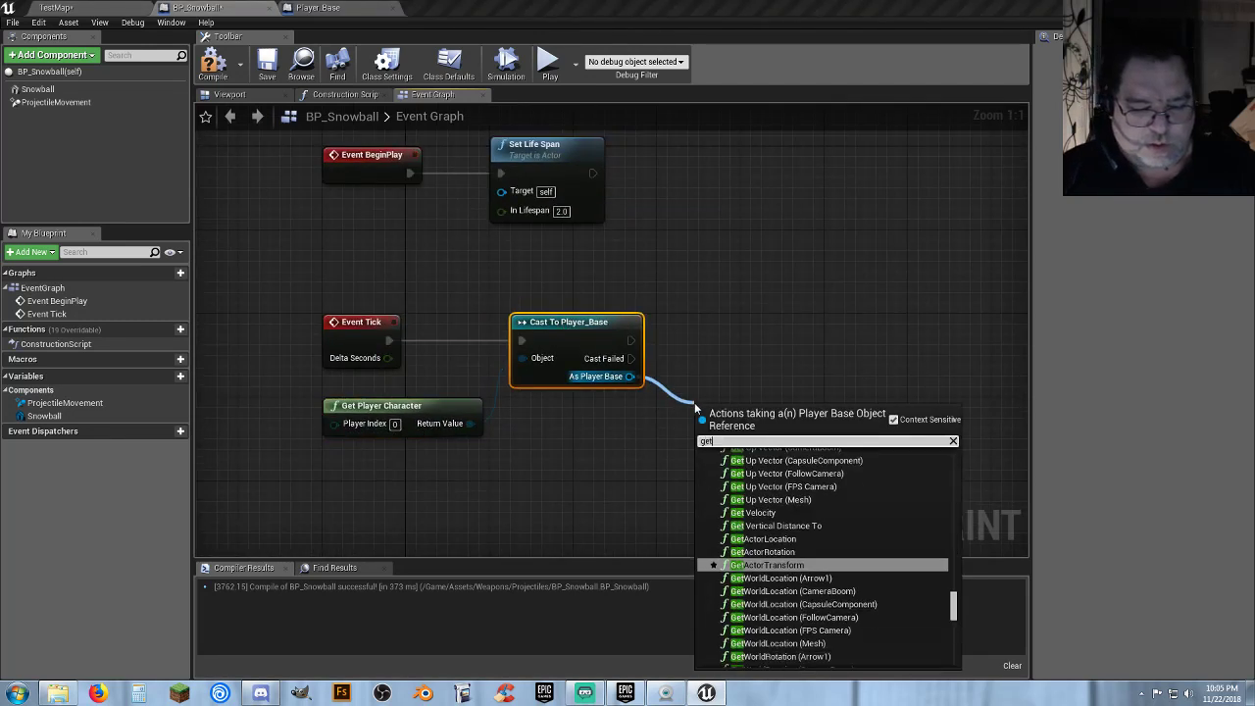
{"action": "key", "text": "BackSpace"}
{"action": "key", "text": "BackSpace"}
{"action": "key", "text": "BackSpace"}
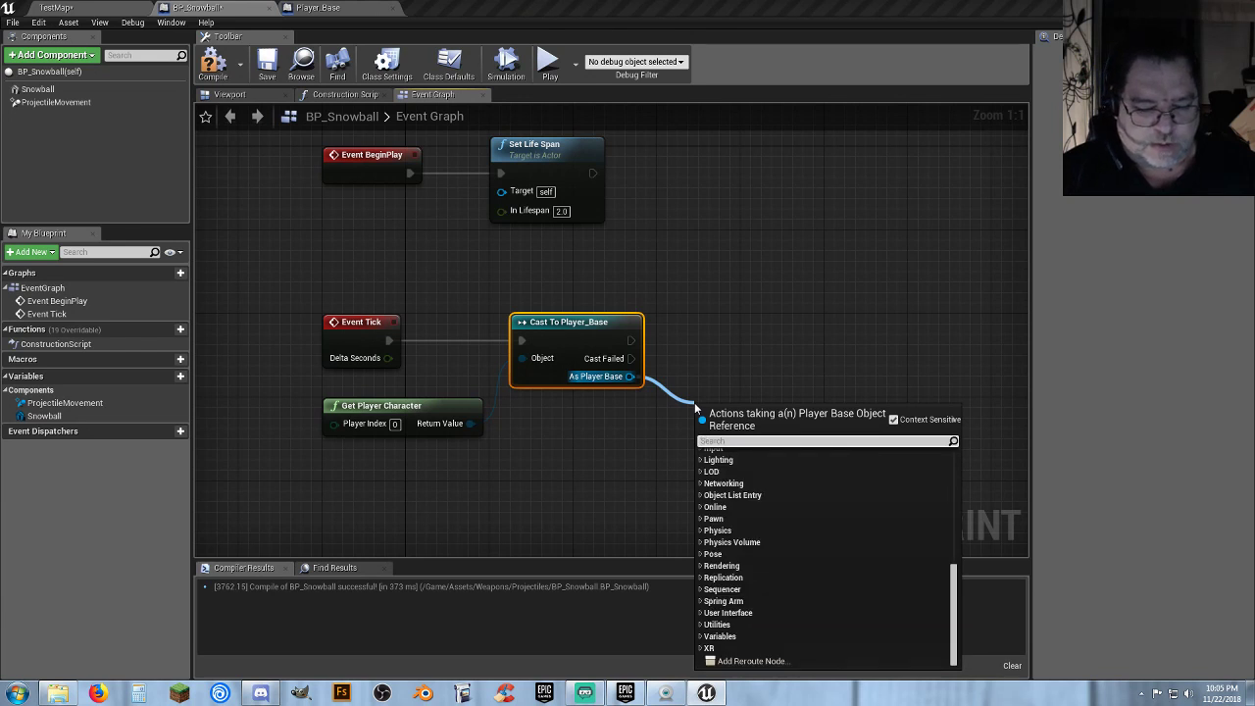
{"action": "type", "text": "yellow"}
{"action": "key", "text": "Return"}
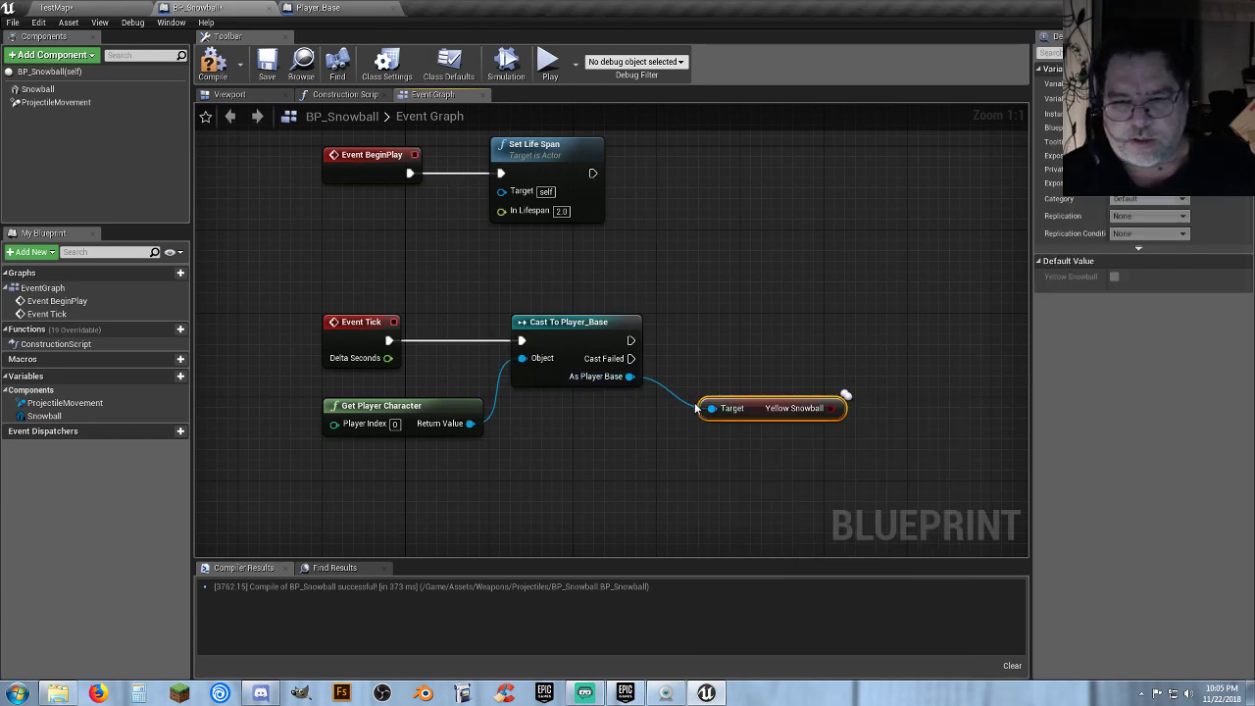
{"action": "left_click_drag", "start_coordinate": [698, 407], "coordinate": [657, 407]}
{"action": "left_click", "coordinate": [882, 370]}
{"action": "right_click_drag", "start_coordinate": [882, 370], "coordinate": [718, 345]}
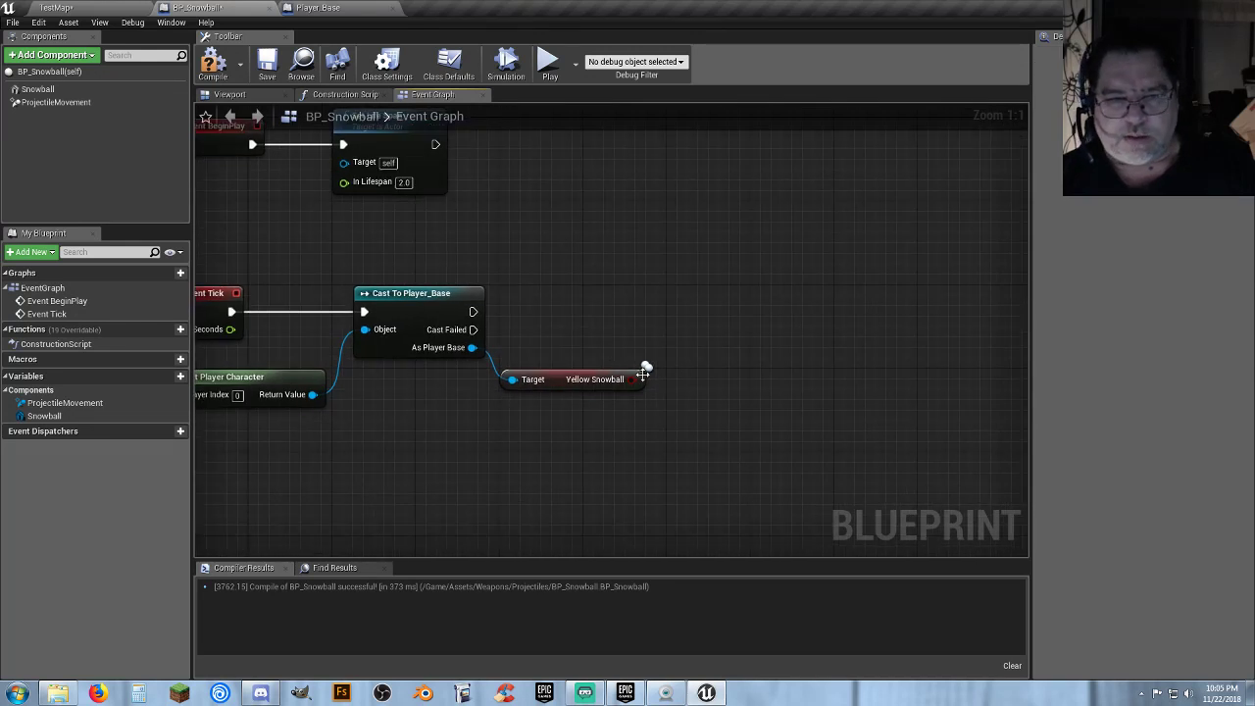
Add a Branch node executed by the Player_Base cast and connect Yellow Snowball to its Condition.
{"action": "left_click", "coordinate": [702, 300]}
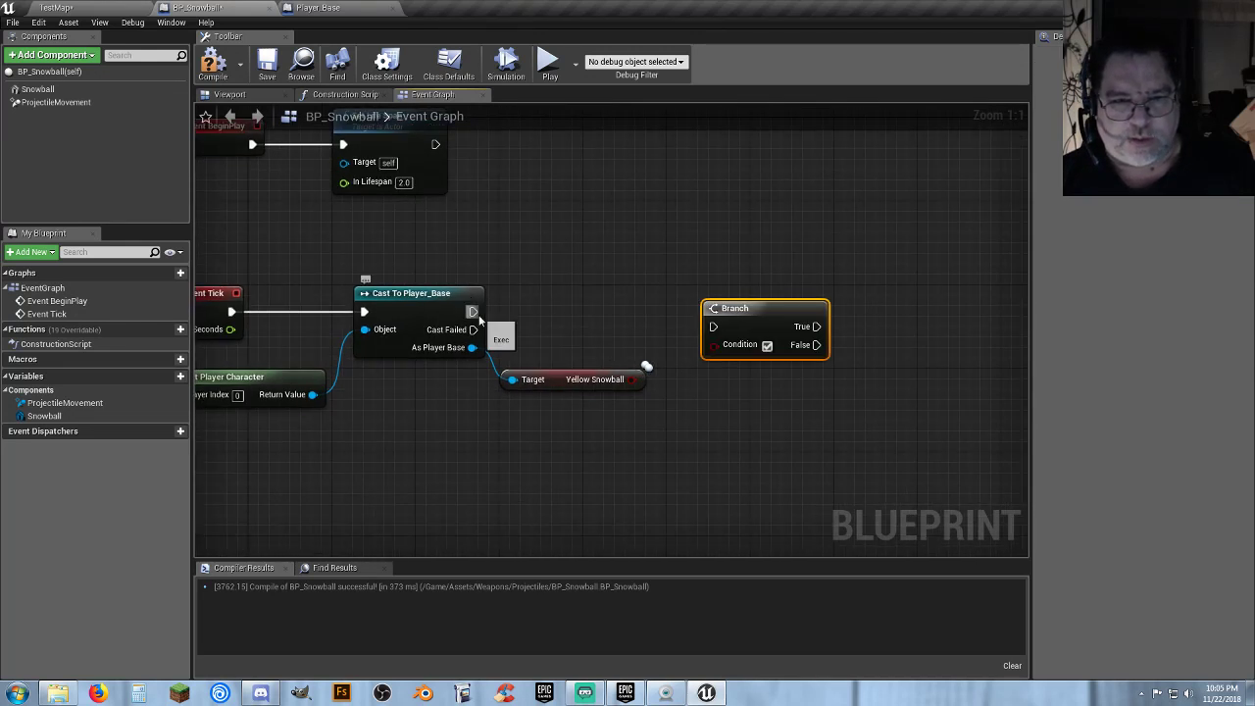
{"action": "left_click_drag", "start_coordinate": [472, 312], "coordinate": [695, 302]}
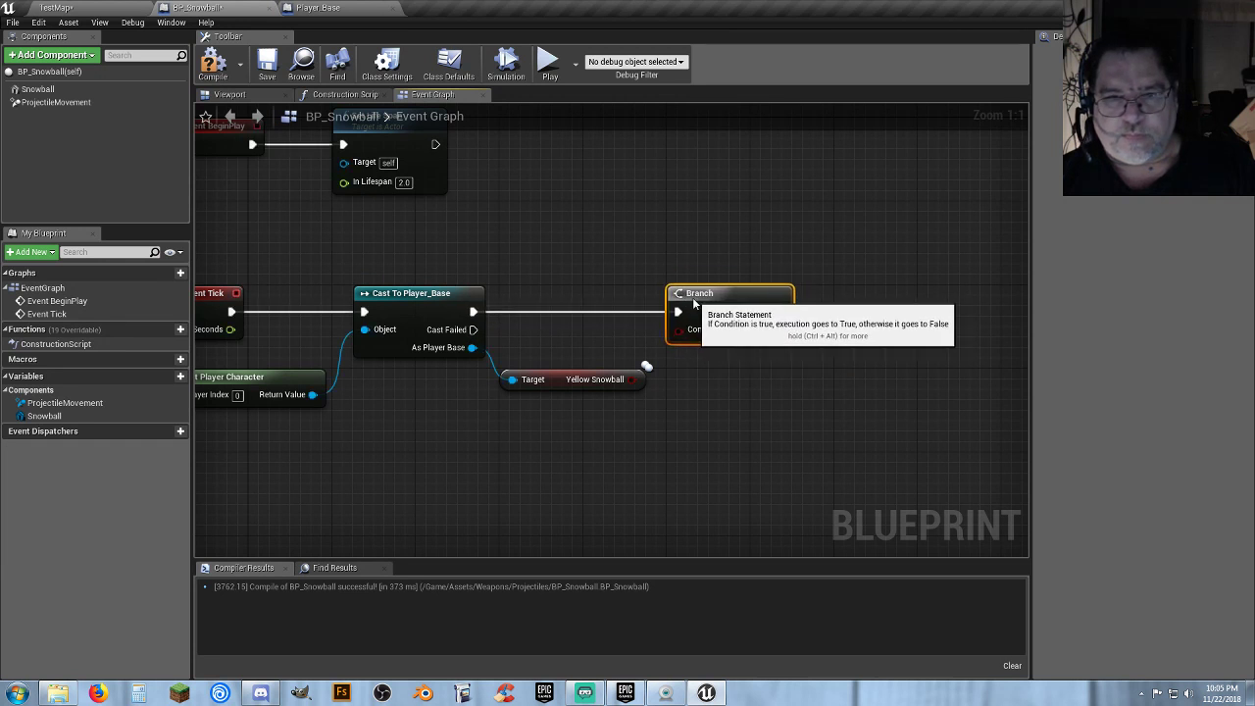
{"action": "left_click_drag", "start_coordinate": [638, 378], "coordinate": [677, 333]}
{"action": "right_click_drag", "start_coordinate": [708, 386], "coordinate": [662, 375]}
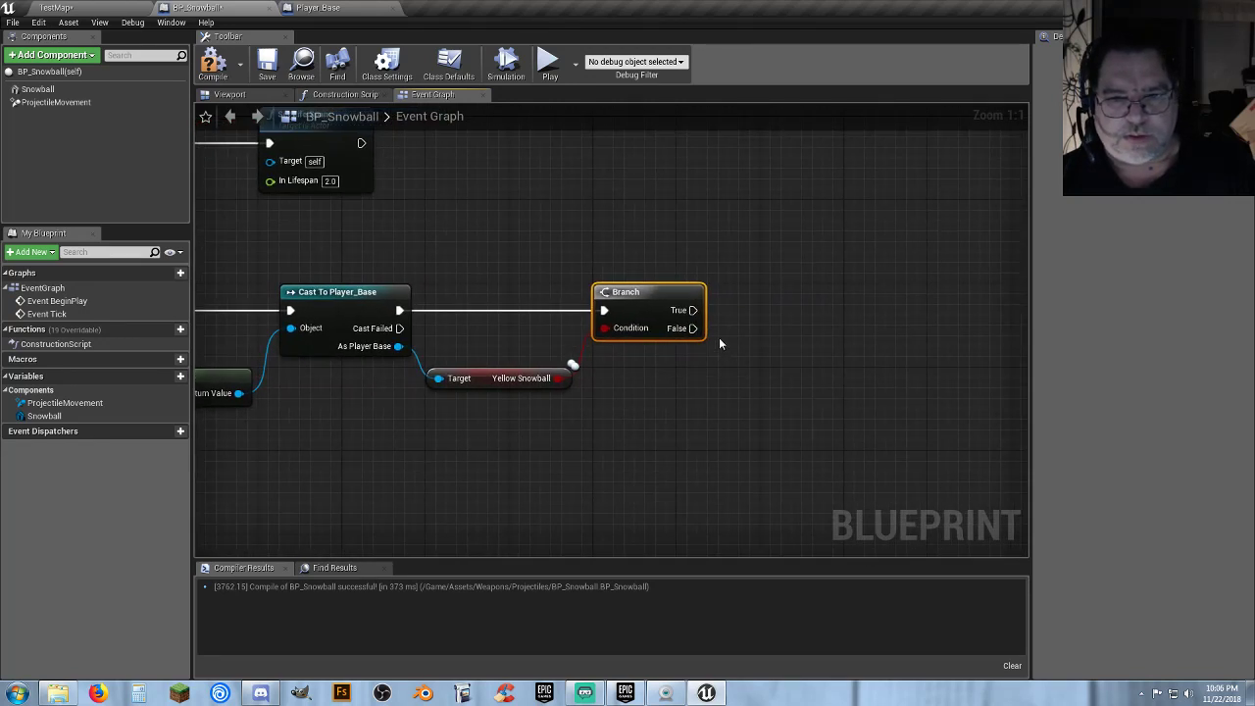
Add a Set Material node targeting the Snowball component and place it beyond the Branch node.
{"action": "left_click_drag", "start_coordinate": [695, 311], "coordinate": [843, 314]}
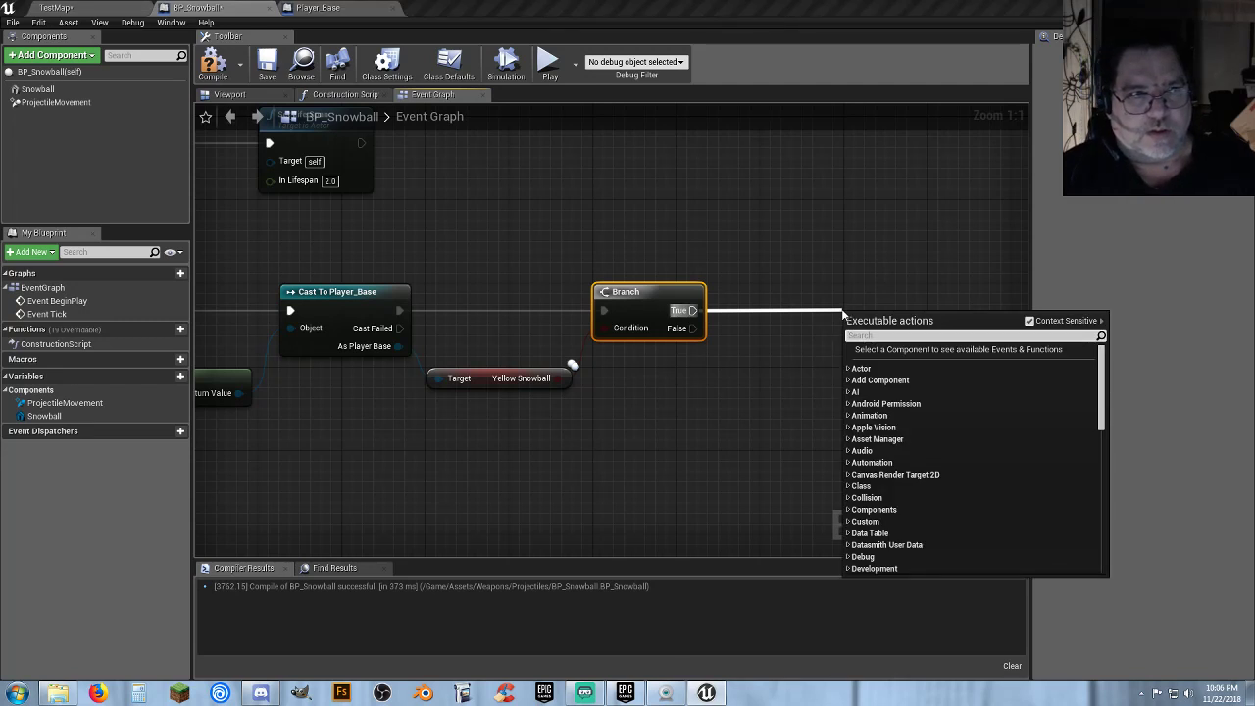
{"action": "left_click", "coordinate": [803, 284]}
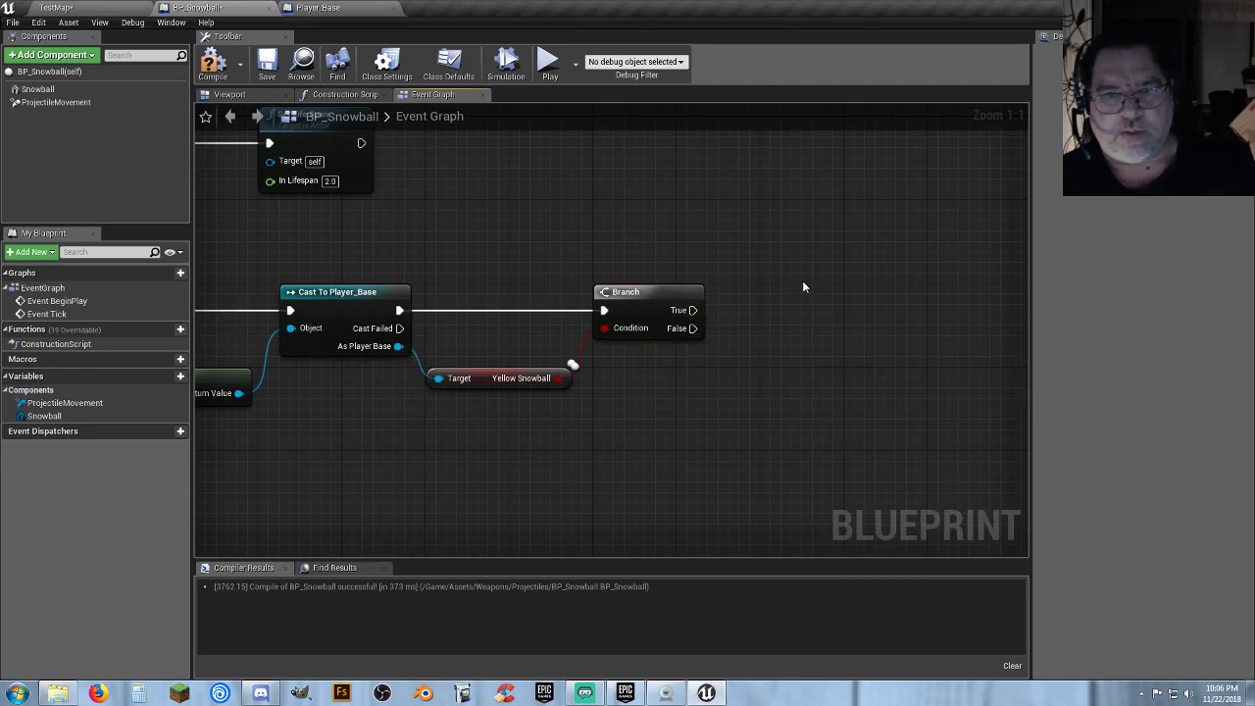
{"action": "left_click", "coordinate": [52, 89]}
{"action": "left_click_drag", "start_coordinate": [195, 226], "coordinate": [722, 416]}
{"action": "type", "text": "setmater"}
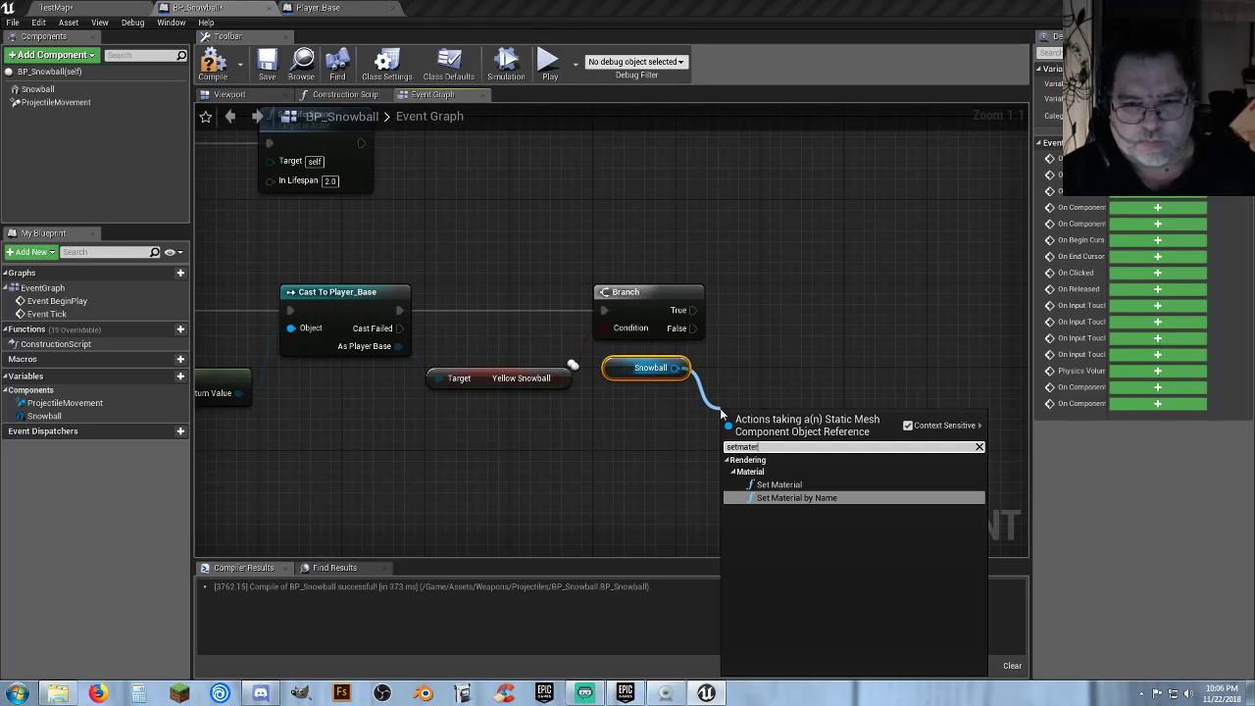
{"action": "left_click", "coordinate": [790, 483]}
{"action": "left_click_drag", "start_coordinate": [751, 425], "coordinate": [874, 299]}
{"action": "right_click_drag", "start_coordinate": [852, 442], "coordinate": [758, 413]}
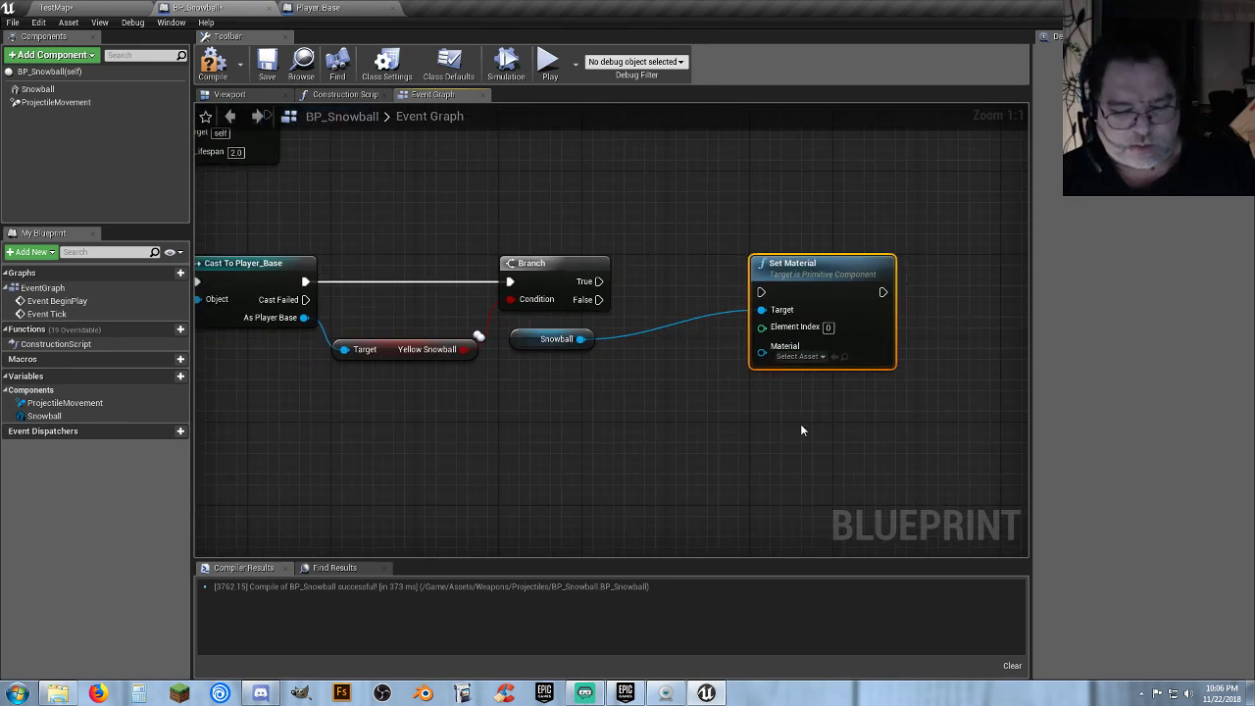
Duplicate the Set Material node below the original and connect Branch True to the upper copy and False to the lower one.
{"action": "key", "text": "ctrl+c"}
{"action": "key", "text": "ctrl+v"}
{"action": "left_click_drag", "start_coordinate": [809, 426], "coordinate": [763, 400]}
{"action": "left_click_drag", "start_coordinate": [597, 282], "coordinate": [762, 292]}
{"action": "left_click_drag", "start_coordinate": [599, 299], "coordinate": [762, 418]}
Connect the Snowball reference to the lower Set Material's Target and move both Set Material nodes closer to the Branch.
{"action": "left_click_drag", "start_coordinate": [926, 512], "coordinate": [742, 269]}
{"action": "left_click_drag", "start_coordinate": [587, 341], "coordinate": [605, 356]}
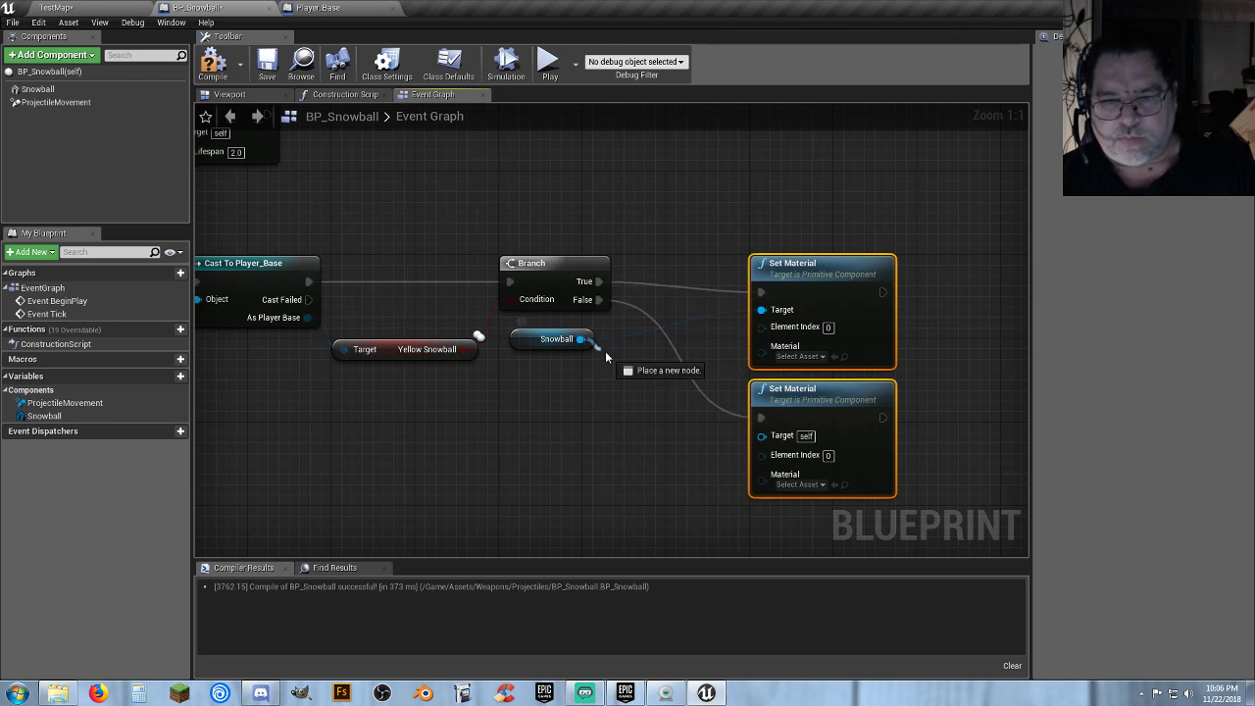
{"action": "left_click_drag", "start_coordinate": [731, 426], "coordinate": [762, 435]}
{"action": "left_click_drag", "start_coordinate": [581, 340], "coordinate": [710, 260]}
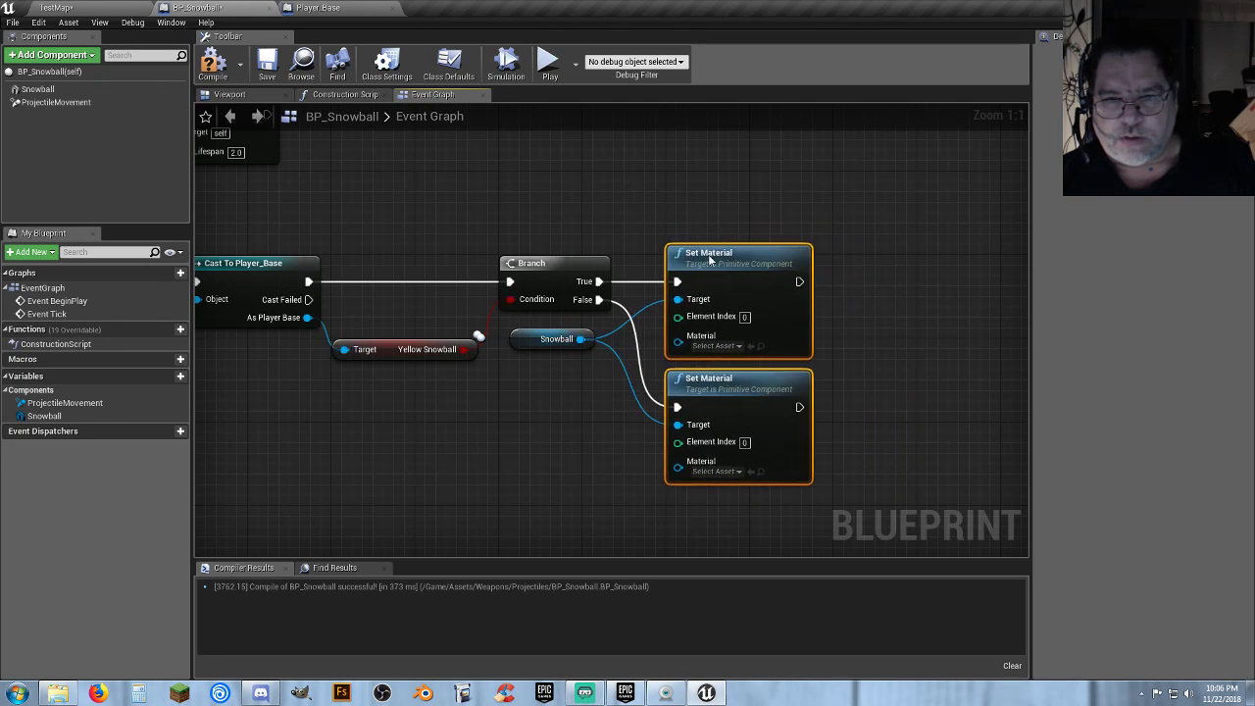
{"action": "left_click", "coordinate": [868, 381]}
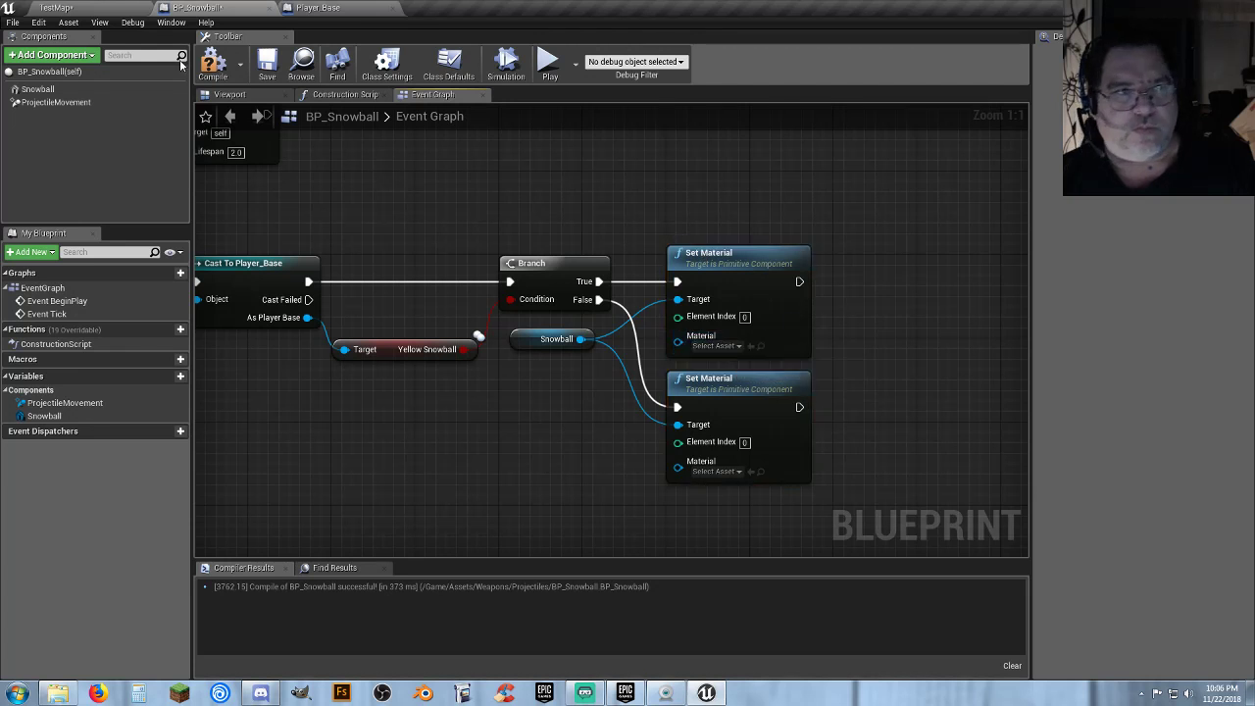
Check the materials in the project's Materials folder and assign Sand_Mat as the Snowball component's Element 0 material.
{"action": "left_click", "coordinate": [729, 473]}
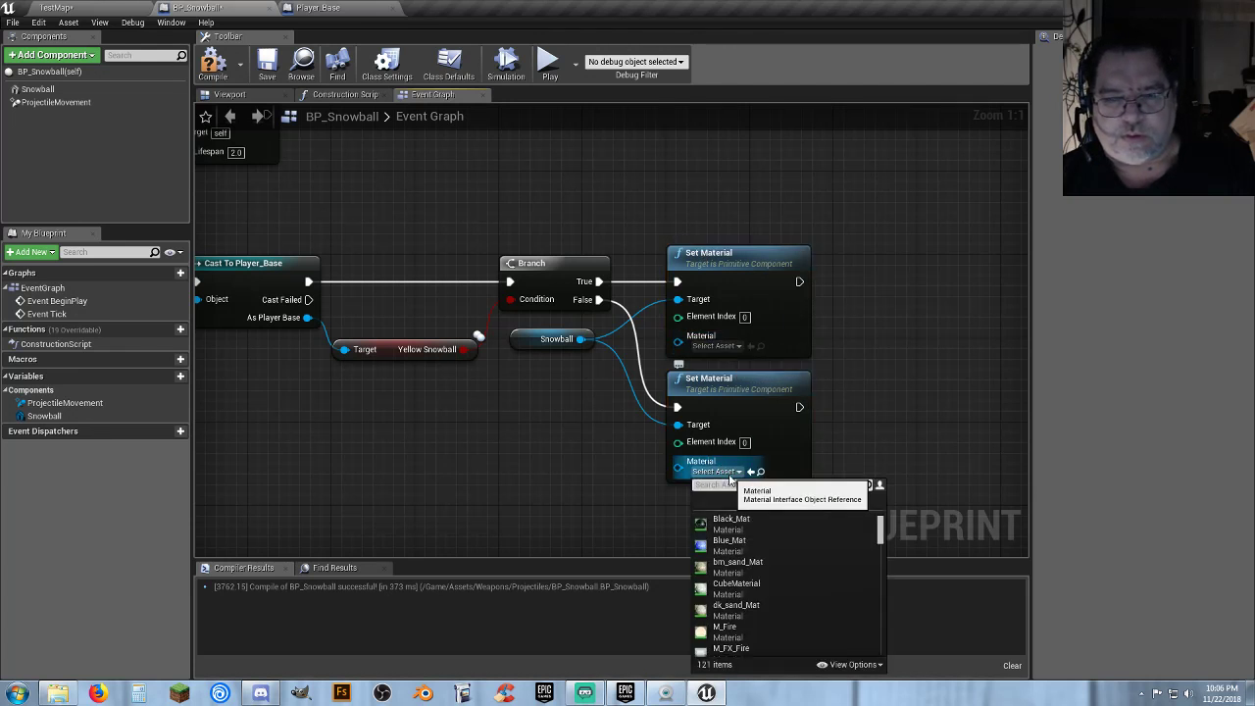
{"action": "left_click", "coordinate": [585, 486]}
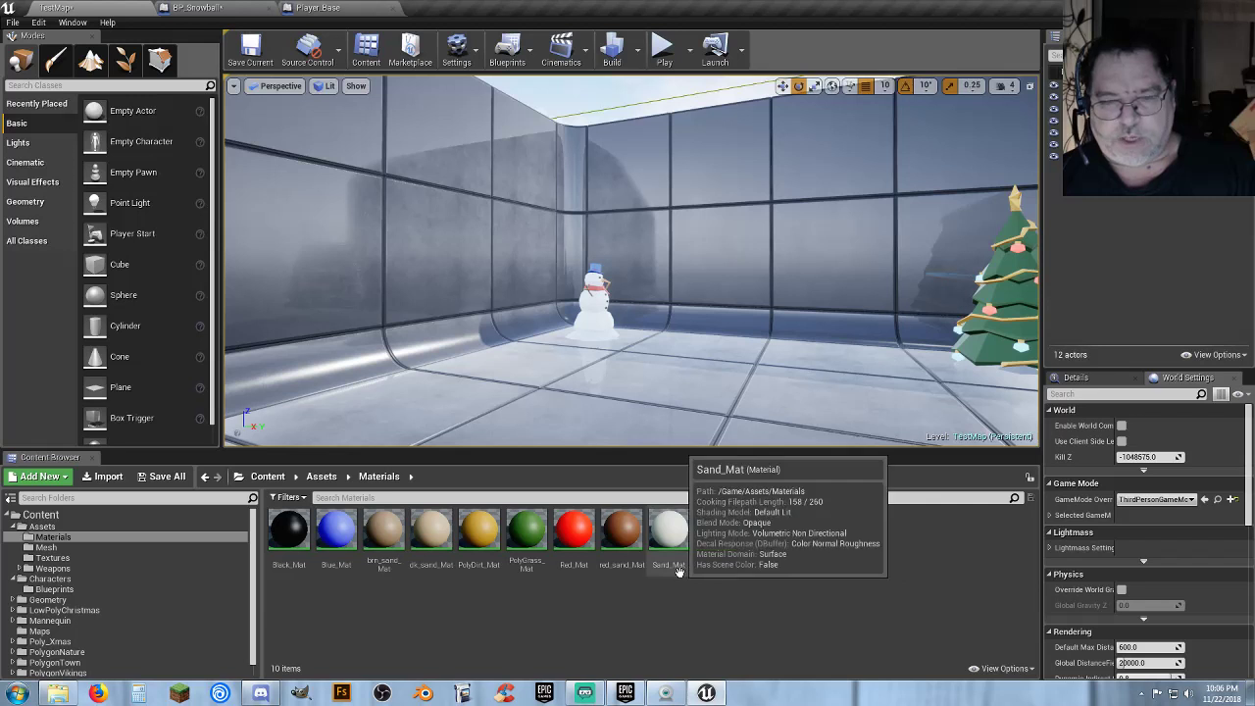
{"action": "left_click", "coordinate": [197, 10]}
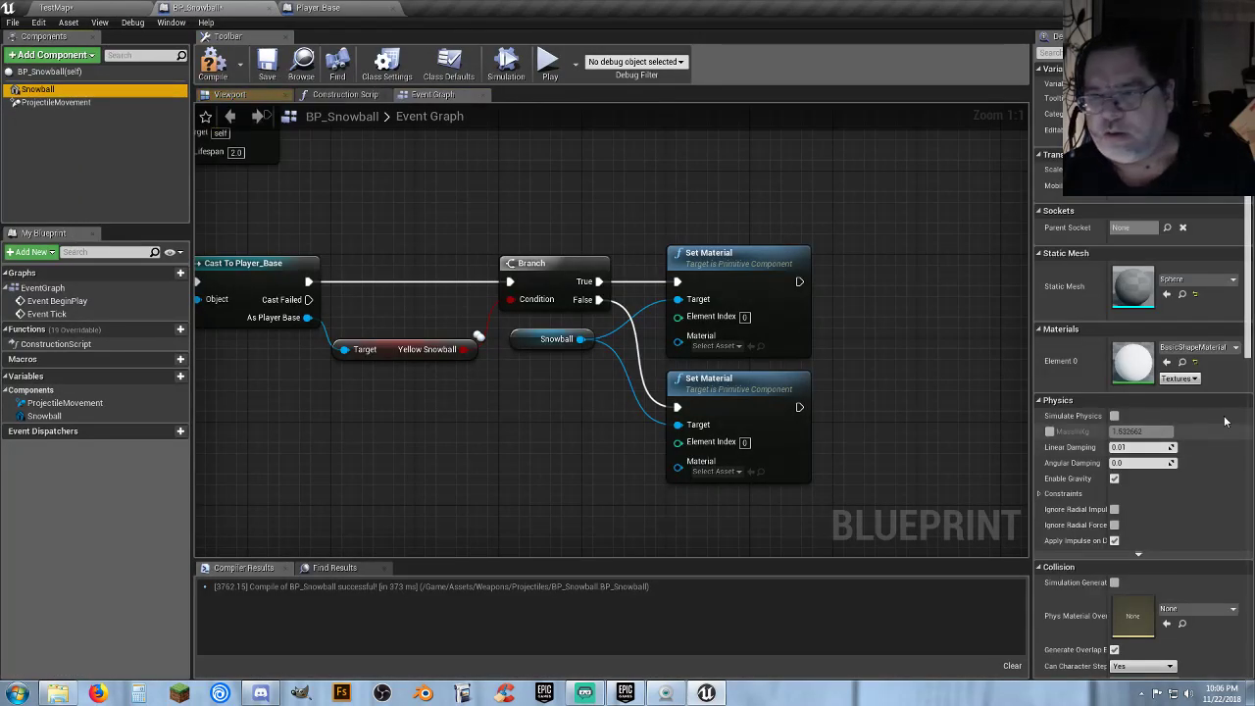
{"action": "left_click", "coordinate": [1216, 348]}
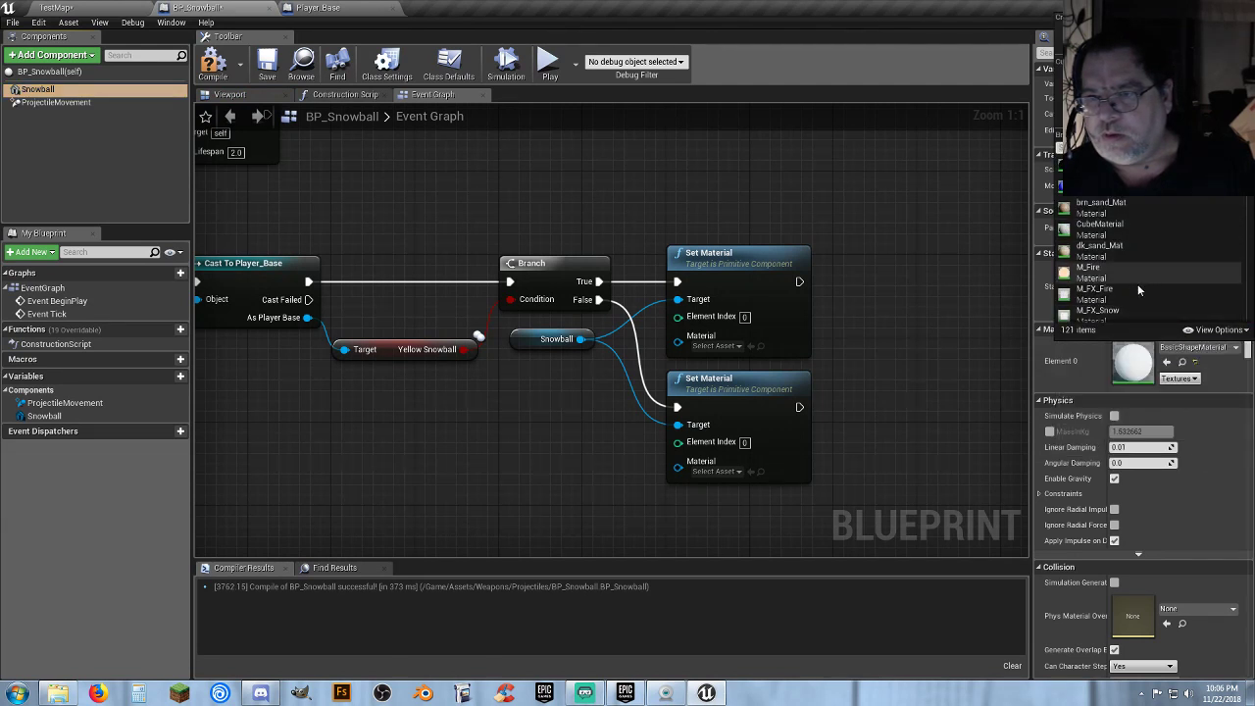
{"action": "scroll", "coordinate": [1139, 297], "scroll_direction": "down", "scroll_amount": 1}
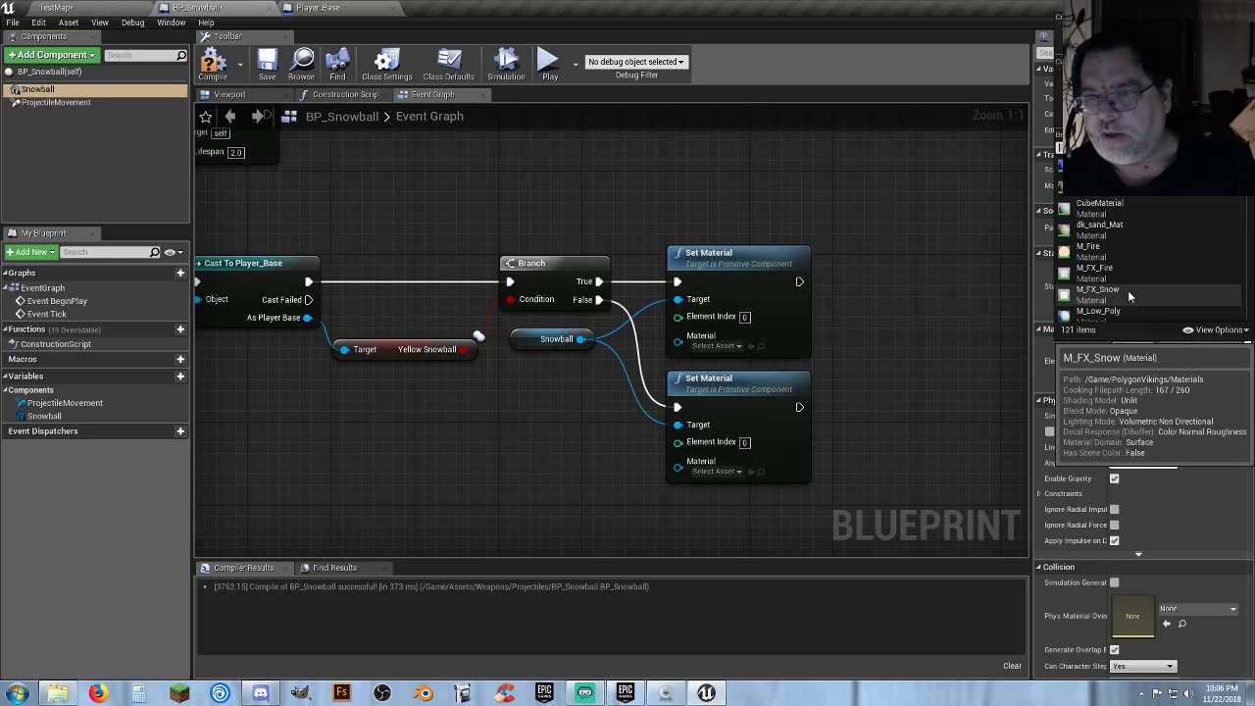
{"action": "scroll", "coordinate": [1127, 290], "scroll_direction": "down", "scroll_amount": 1}
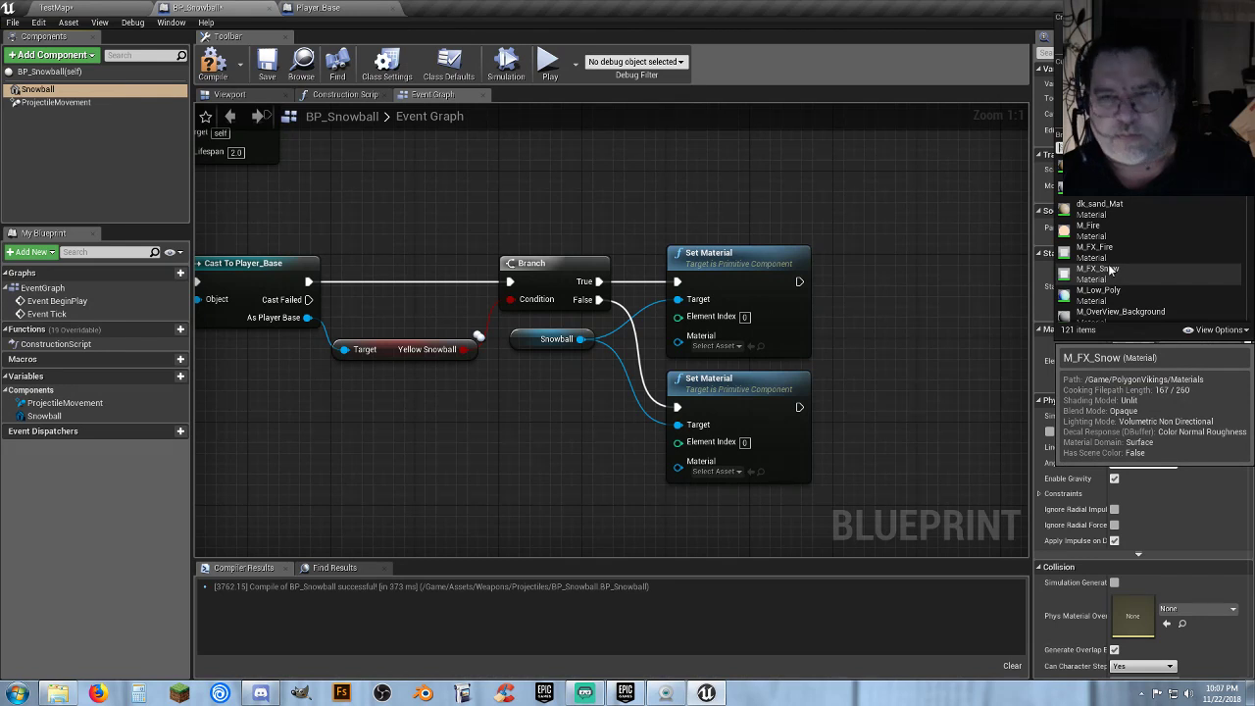
{"action": "type", "text": "sa"}
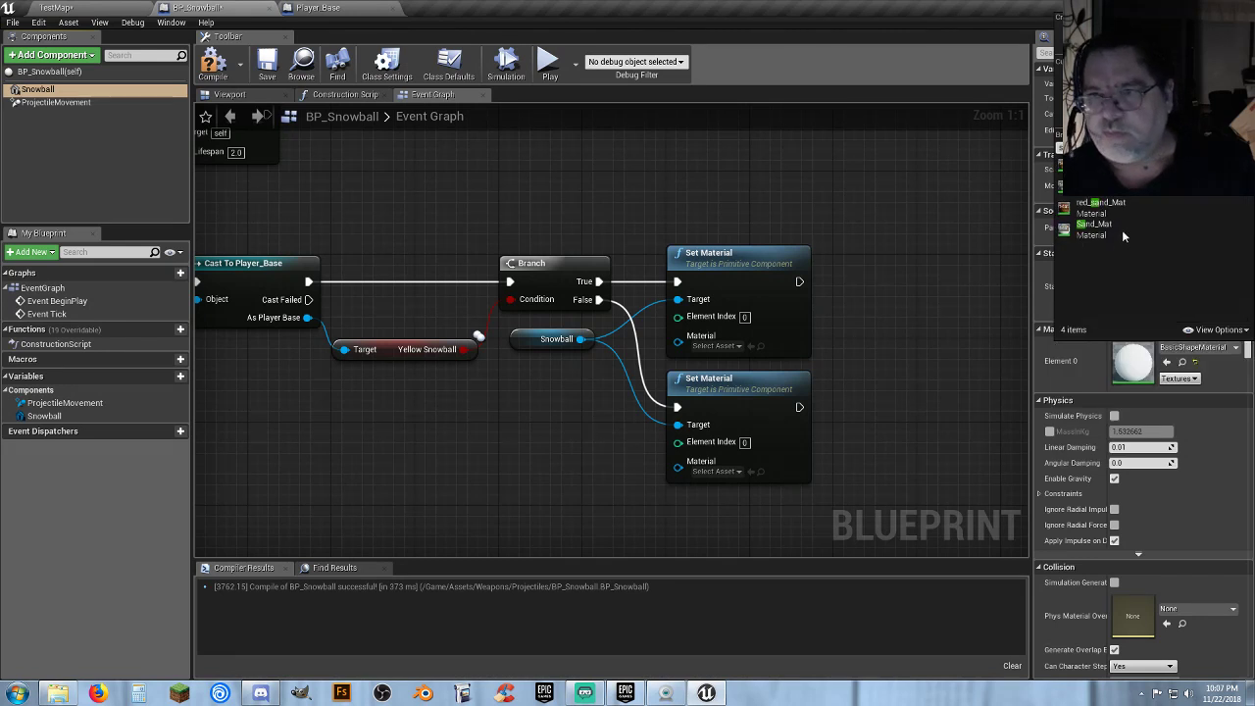
{"action": "left_click", "coordinate": [1120, 225]}
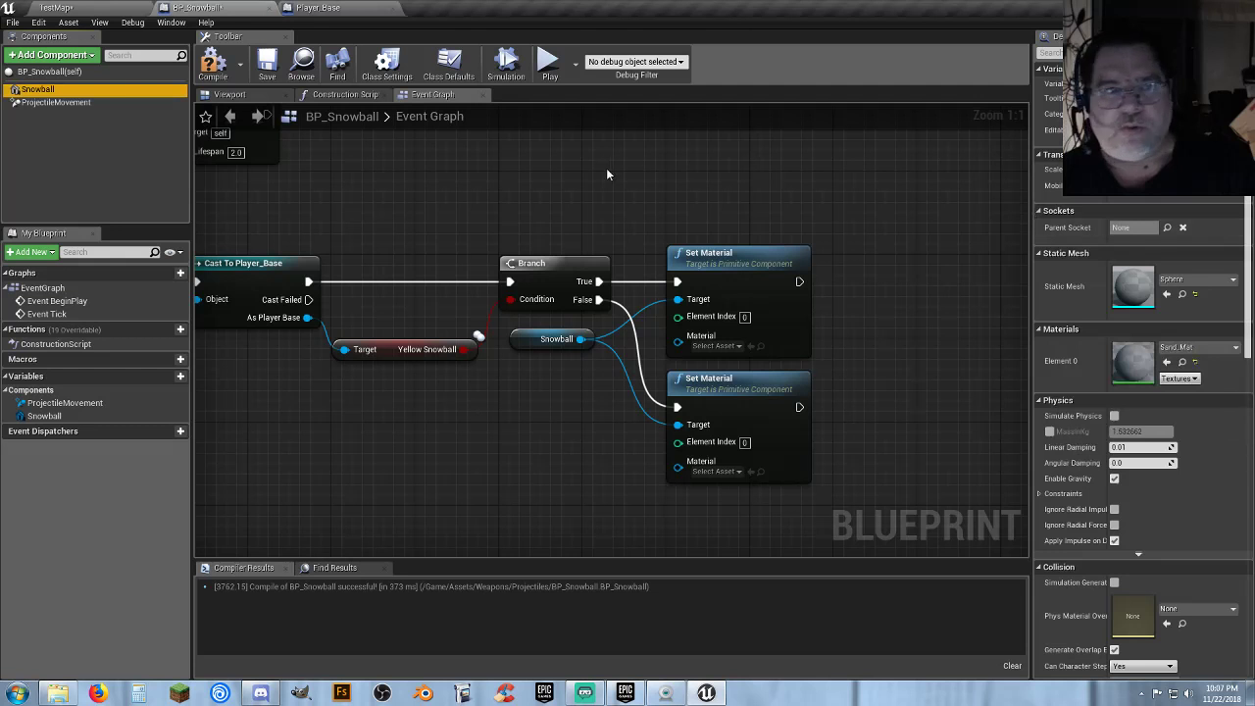
Frame the snowball in BP_Snowball's viewport to inspect its material, and compile and save the blueprint.
{"action": "left_click", "coordinate": [236, 94]}
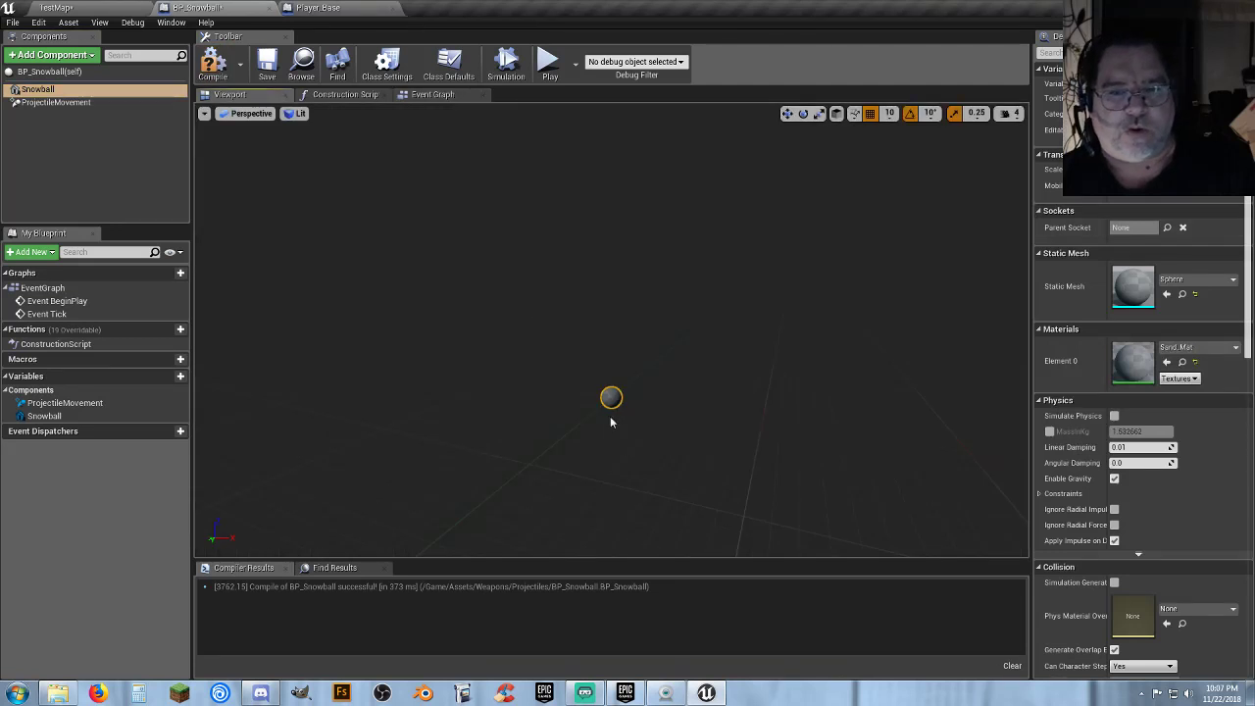
{"action": "scroll", "coordinate": [618, 431], "scroll_direction": "up", "scroll_amount": 5}
{"action": "right_click_drag", "start_coordinate": [648, 449], "coordinate": [647, 529]}
{"action": "key", "text": "f"}
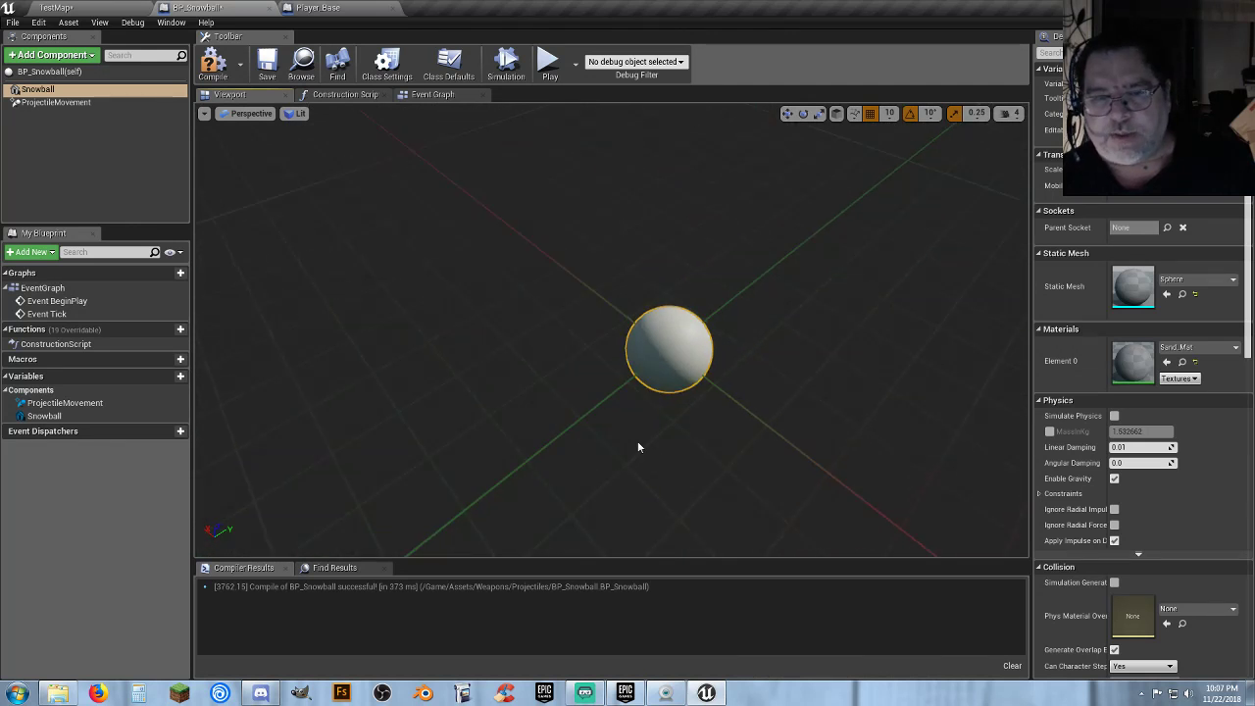
{"action": "left_click", "coordinate": [211, 63]}
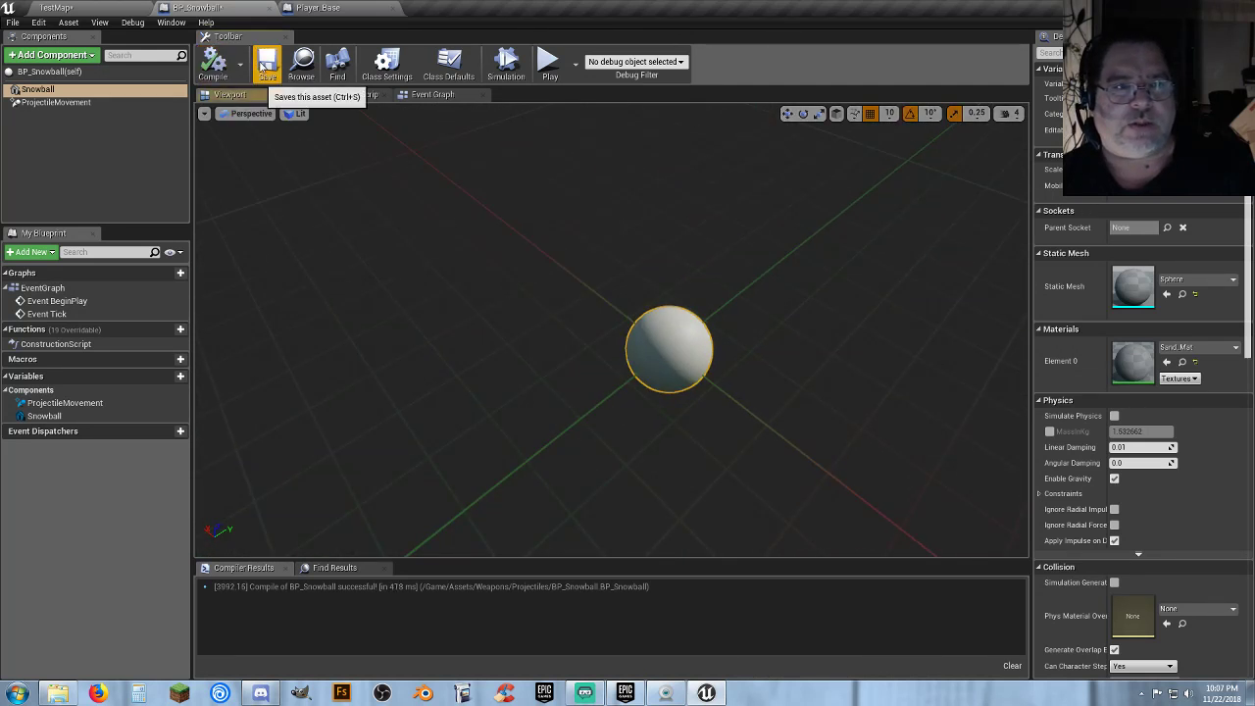
Set the Material of the Set Material node on the Branch's False path to Sand_Mat.
{"action": "left_click", "coordinate": [432, 94]}
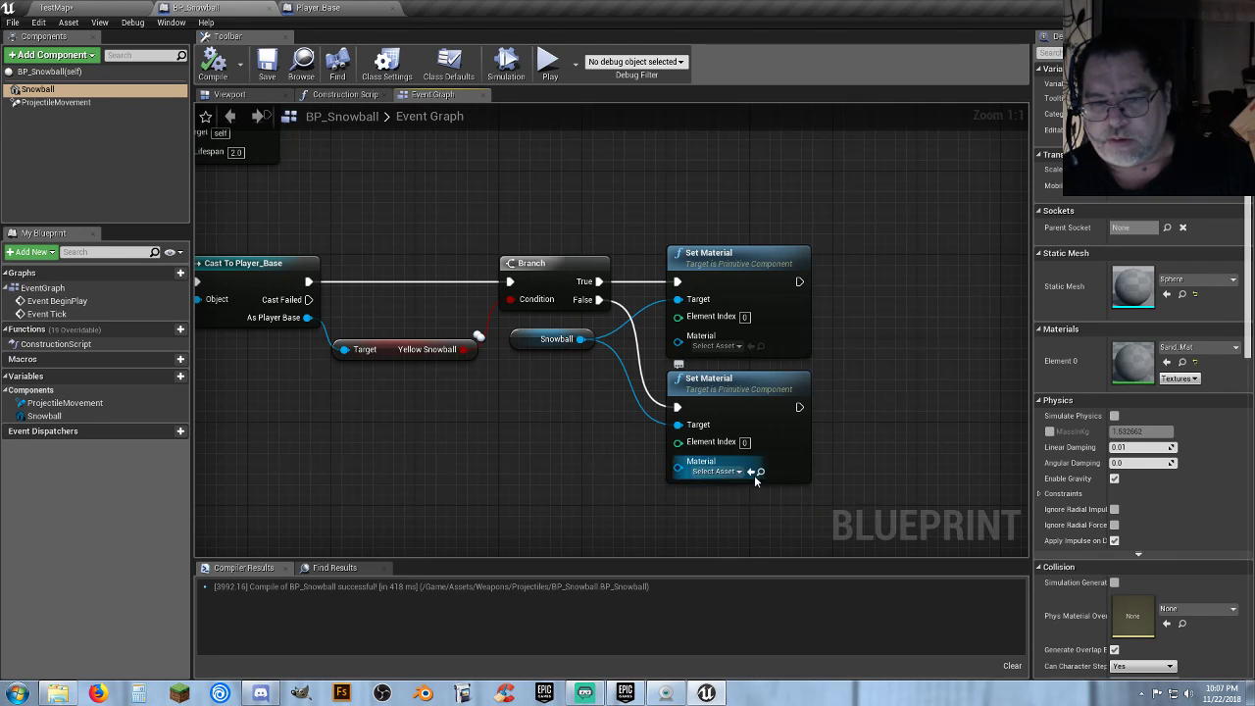
{"action": "left_click", "coordinate": [81, 9]}
{"action": "left_click", "coordinate": [670, 530]}
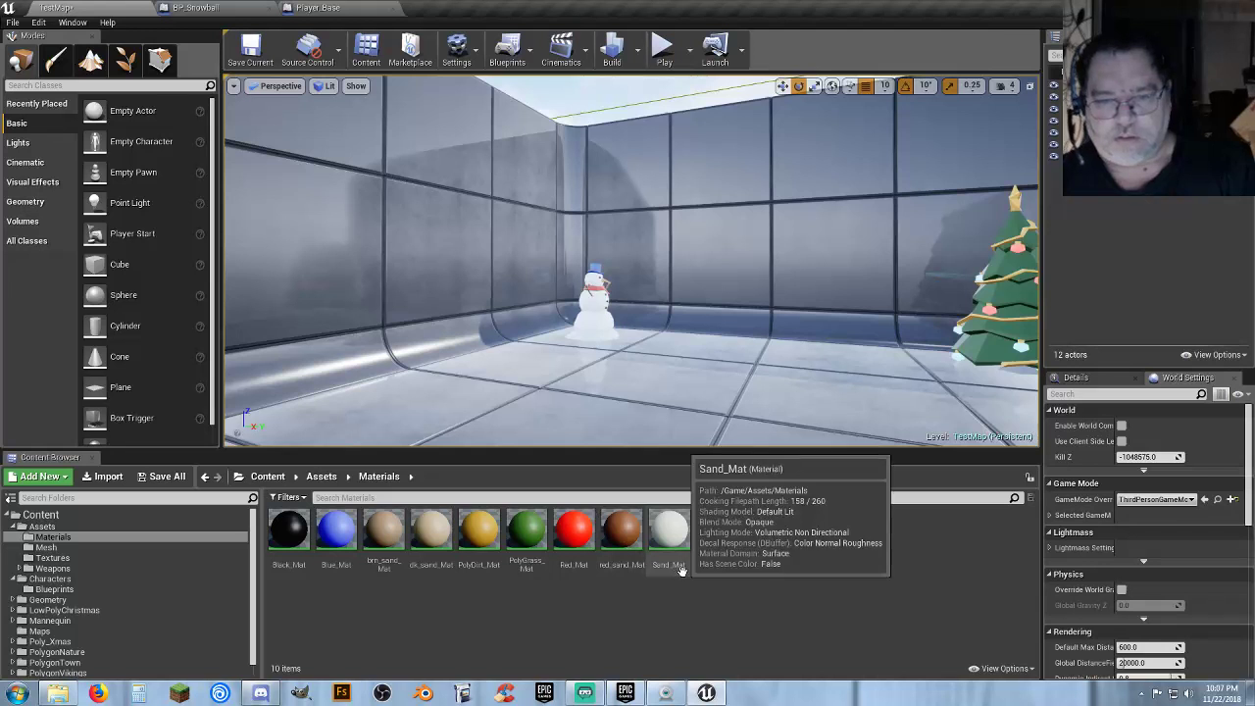
{"action": "left_click", "coordinate": [361, 6]}
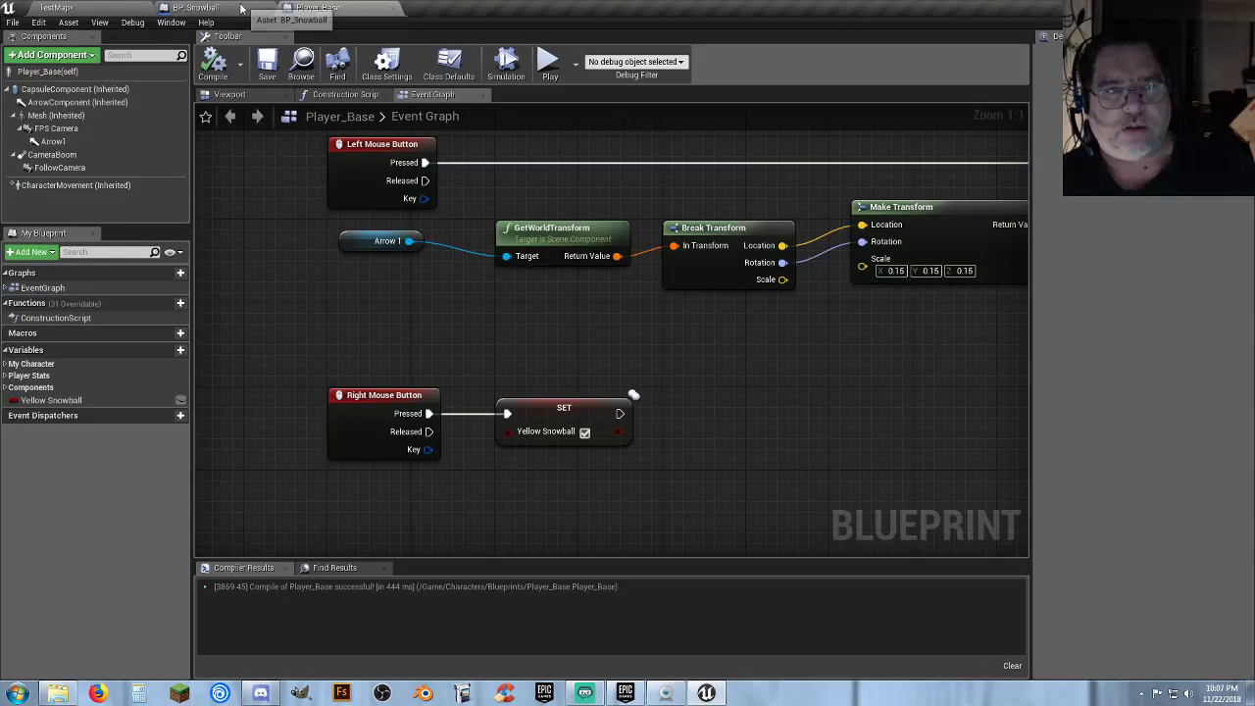
{"action": "left_click", "coordinate": [201, 7]}
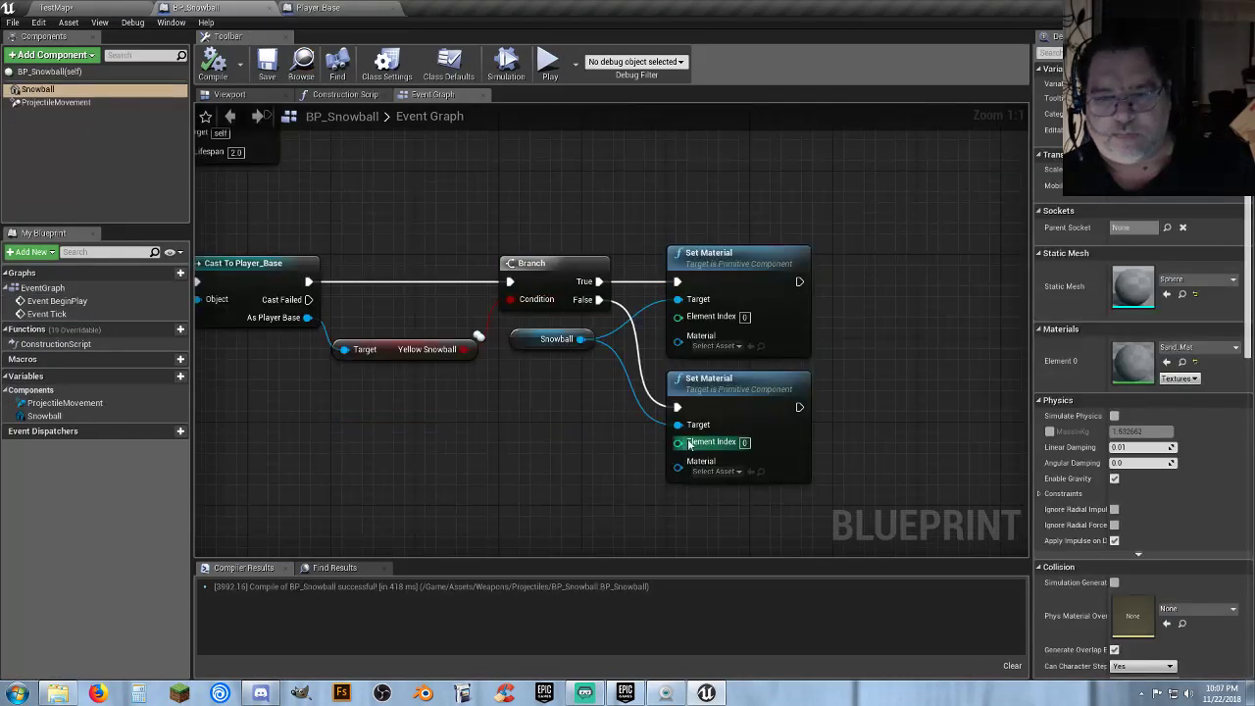
{"action": "left_click", "coordinate": [751, 472]}
Set the True path's Set Material node to PolyDirt_Mat, and compile and save BP_Snowball.
{"action": "left_click", "coordinate": [104, 9]}
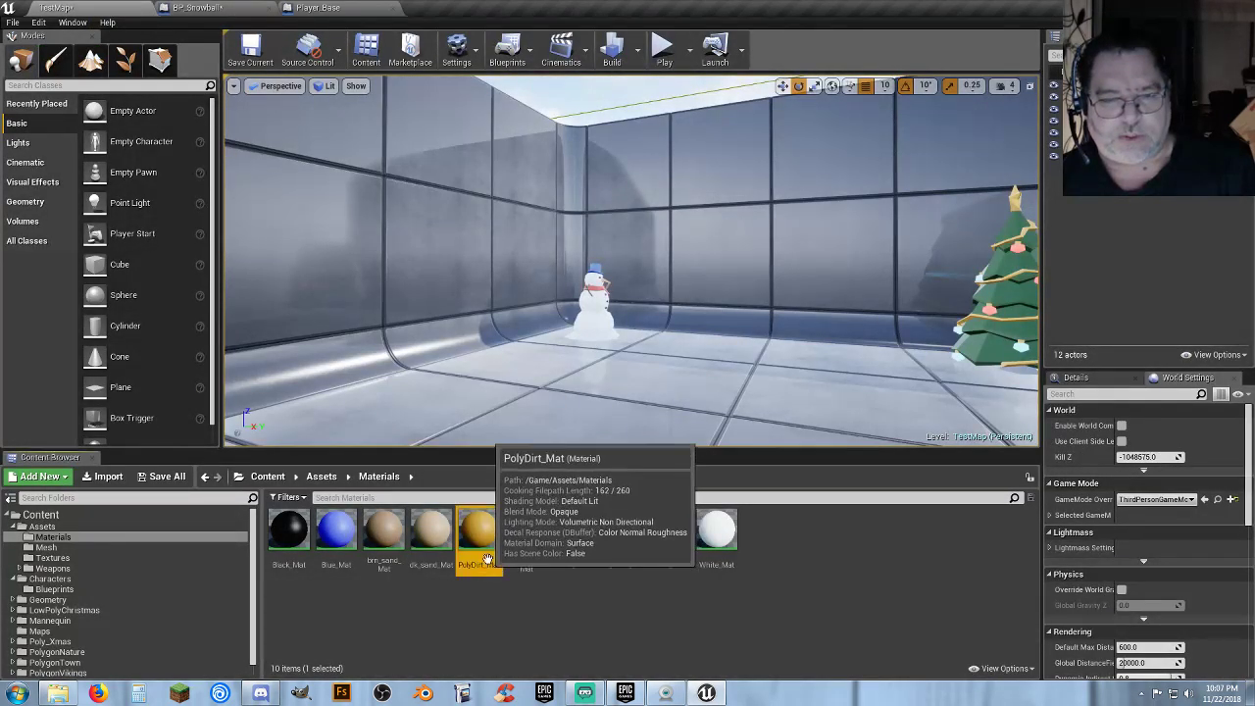
{"action": "left_click", "coordinate": [244, 9]}
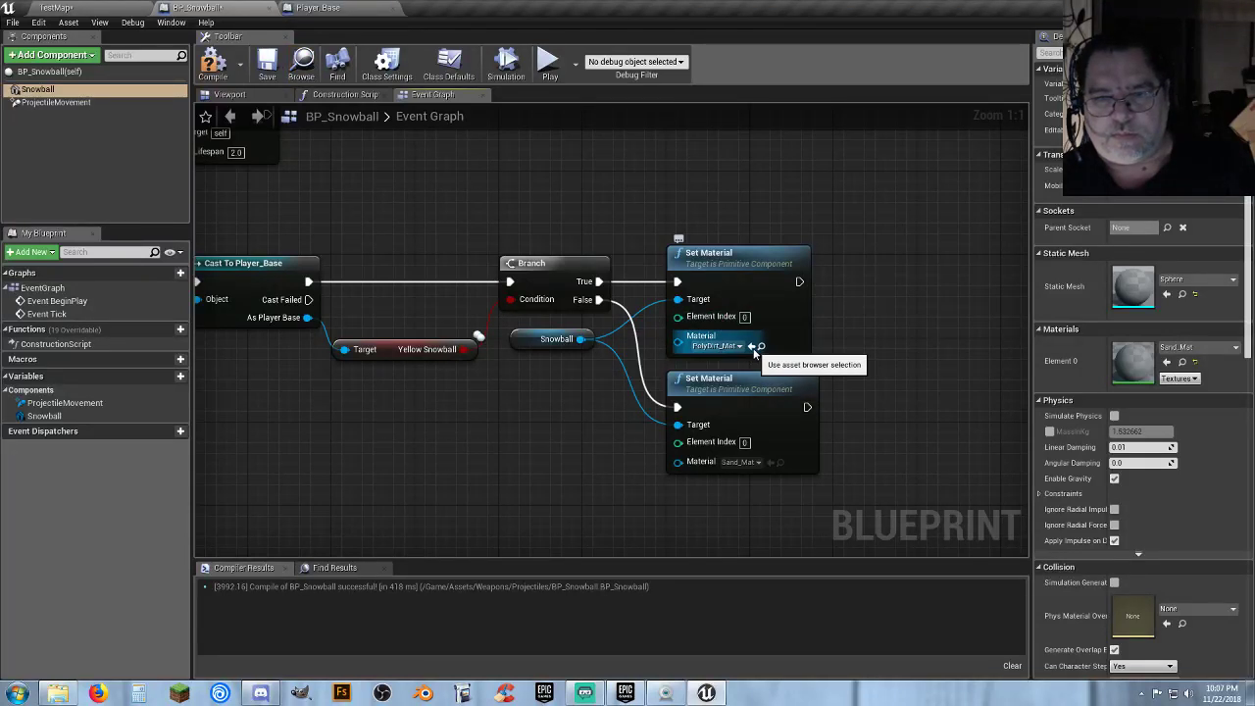
{"action": "left_click", "coordinate": [213, 62]}
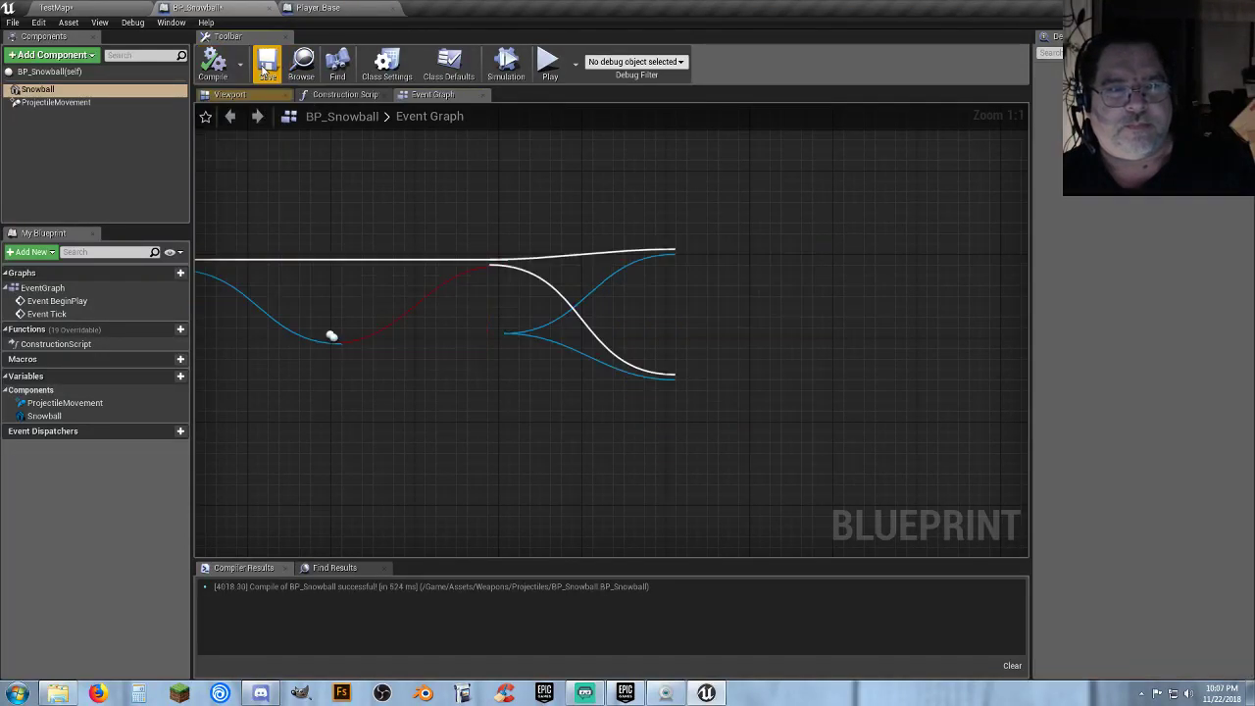
In Player_Base, add a Delay node with a Duration of 5.0 after the right mouse button's SET Yellow Snowball node.
{"action": "left_click", "coordinate": [329, 9]}
{"action": "right_click_drag", "start_coordinate": [647, 425], "coordinate": [600, 370]}
{"action": "left_click_drag", "start_coordinate": [573, 357], "coordinate": [629, 357]}
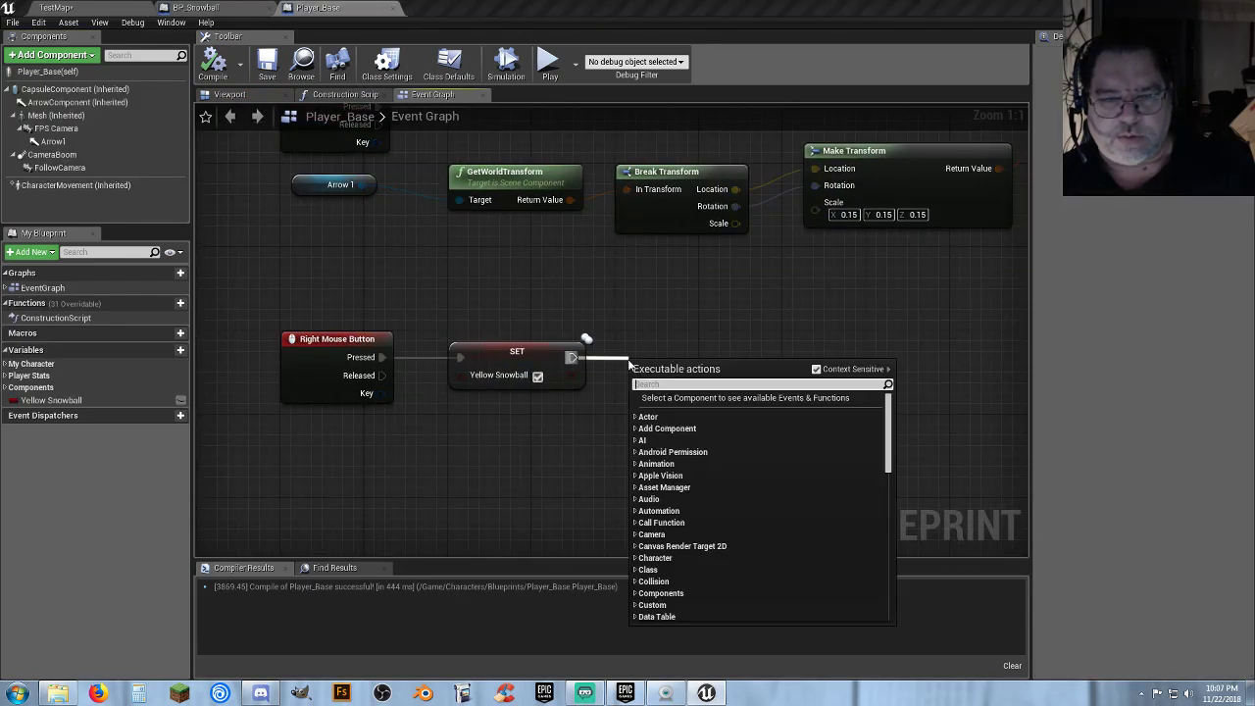
{"action": "type", "text": "delay"}
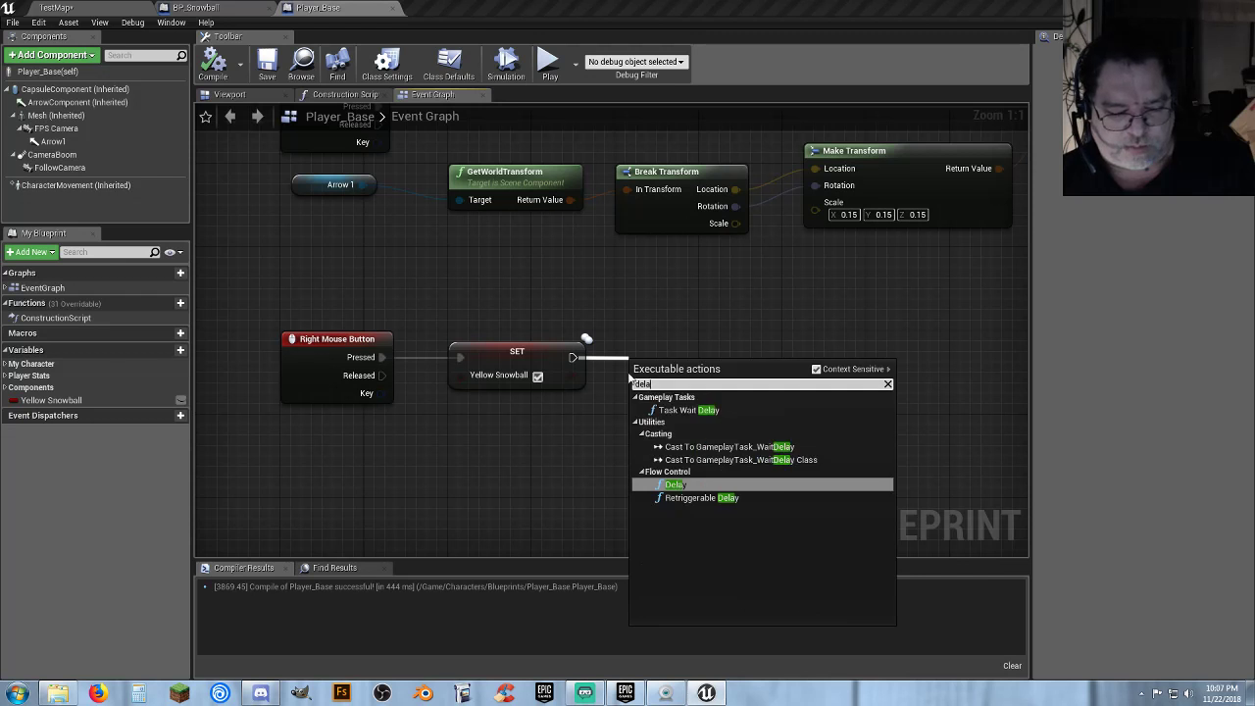
{"action": "left_click", "coordinate": [683, 489]}
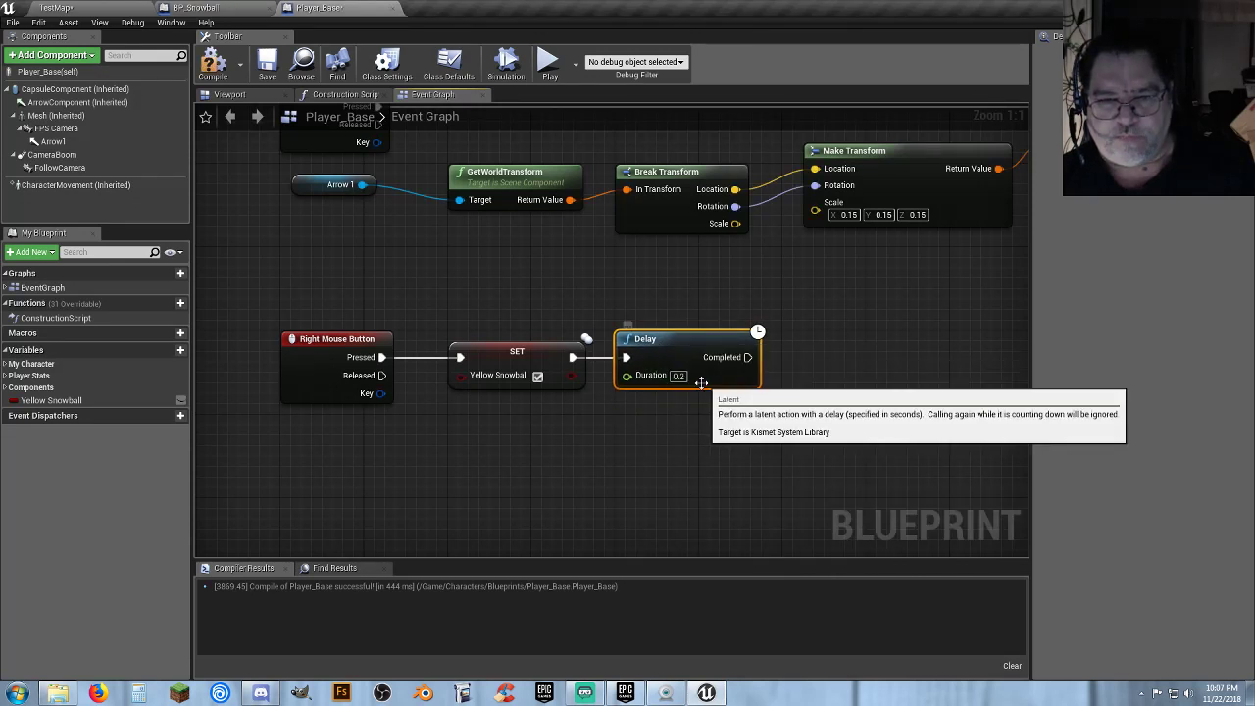
{"action": "left_click", "coordinate": [677, 375]}
{"action": "type", "text": "5"}
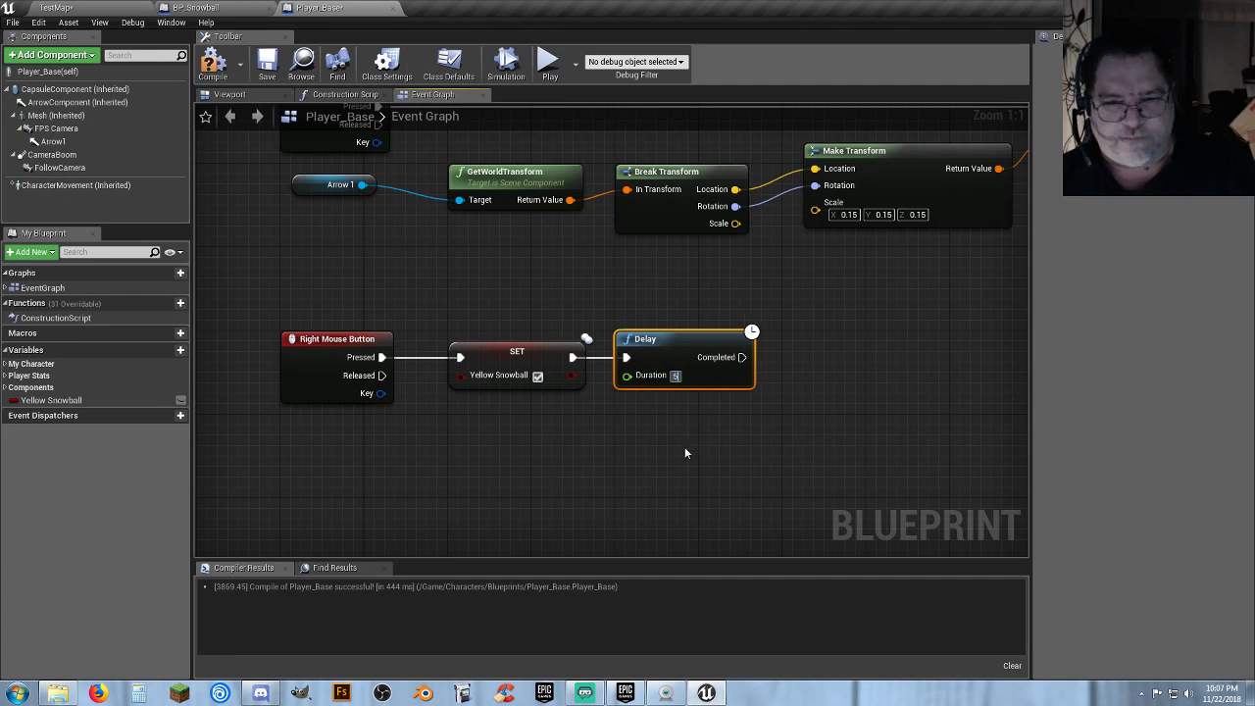
{"action": "left_click", "coordinate": [710, 437]}
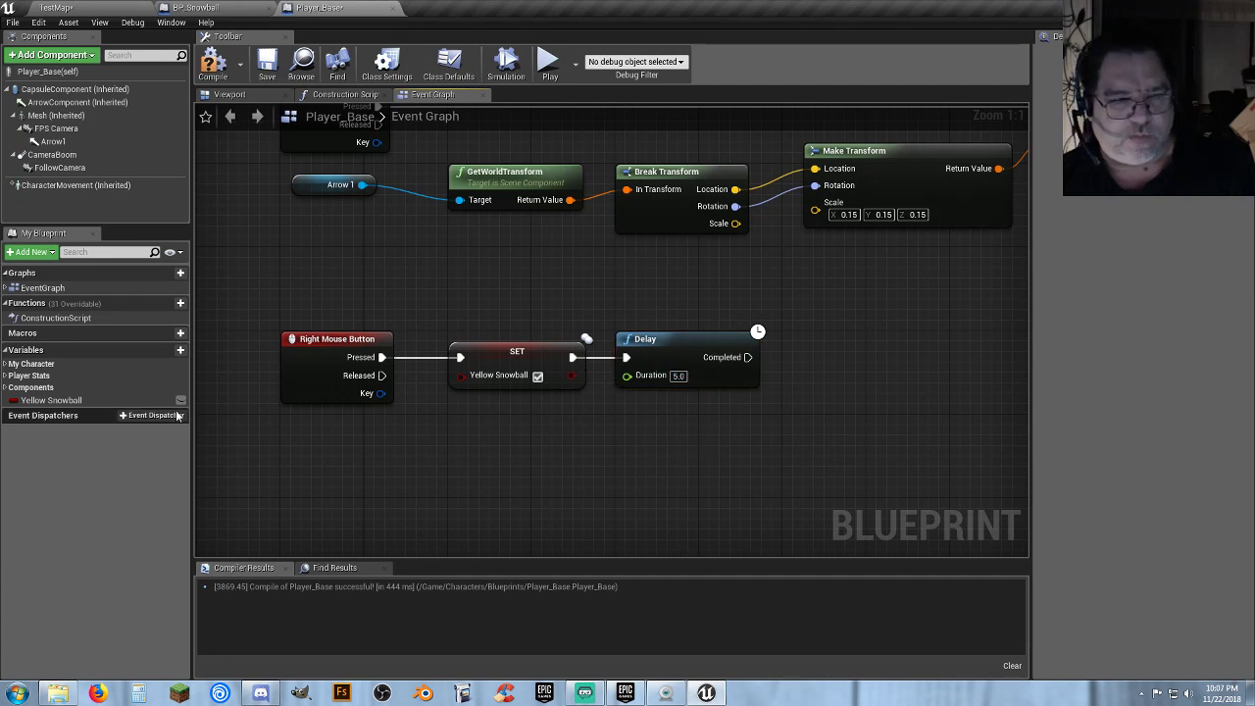
Add a SET Yellow Snowball node with the value unchecked after the Delay, and compile and save Player_Base.
{"action": "left_click_drag", "start_coordinate": [101, 399], "coordinate": [747, 358]}
{"action": "left_click", "coordinate": [814, 393]}
{"action": "left_click_drag", "start_coordinate": [821, 374], "coordinate": [812, 357]}
{"action": "left_click", "coordinate": [363, 232]}
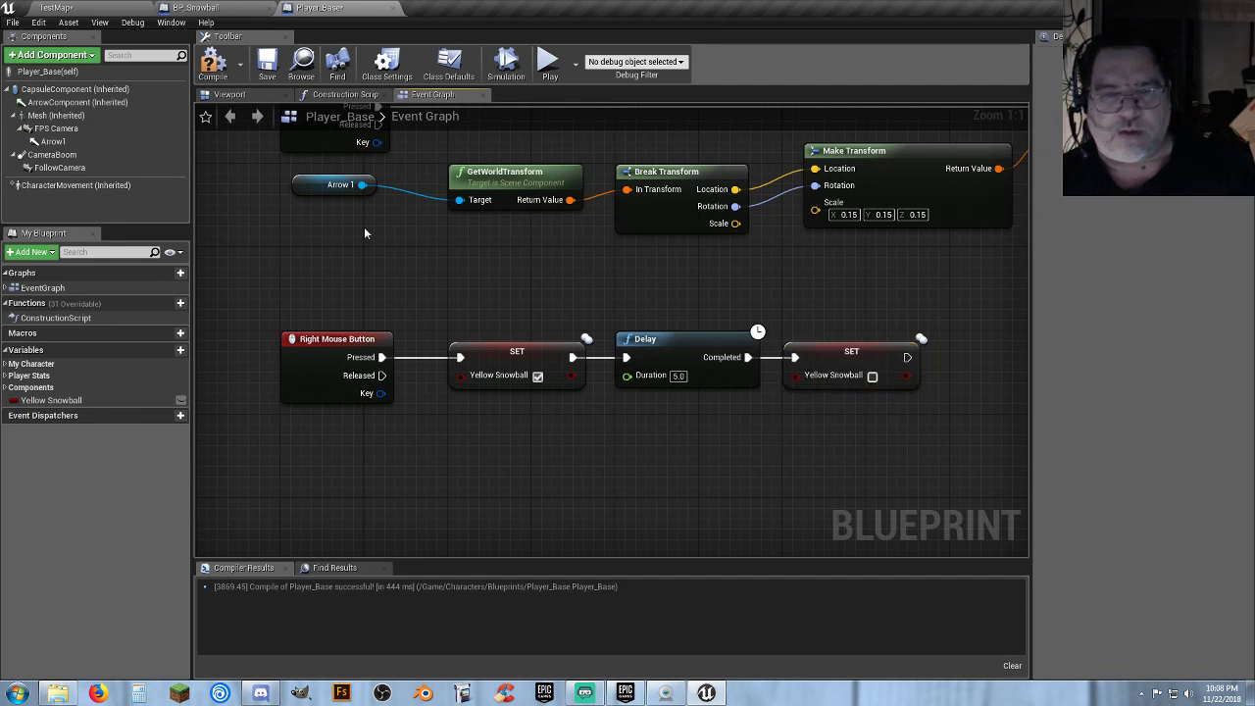
{"action": "left_click", "coordinate": [213, 64]}
{"action": "left_click", "coordinate": [267, 64]}
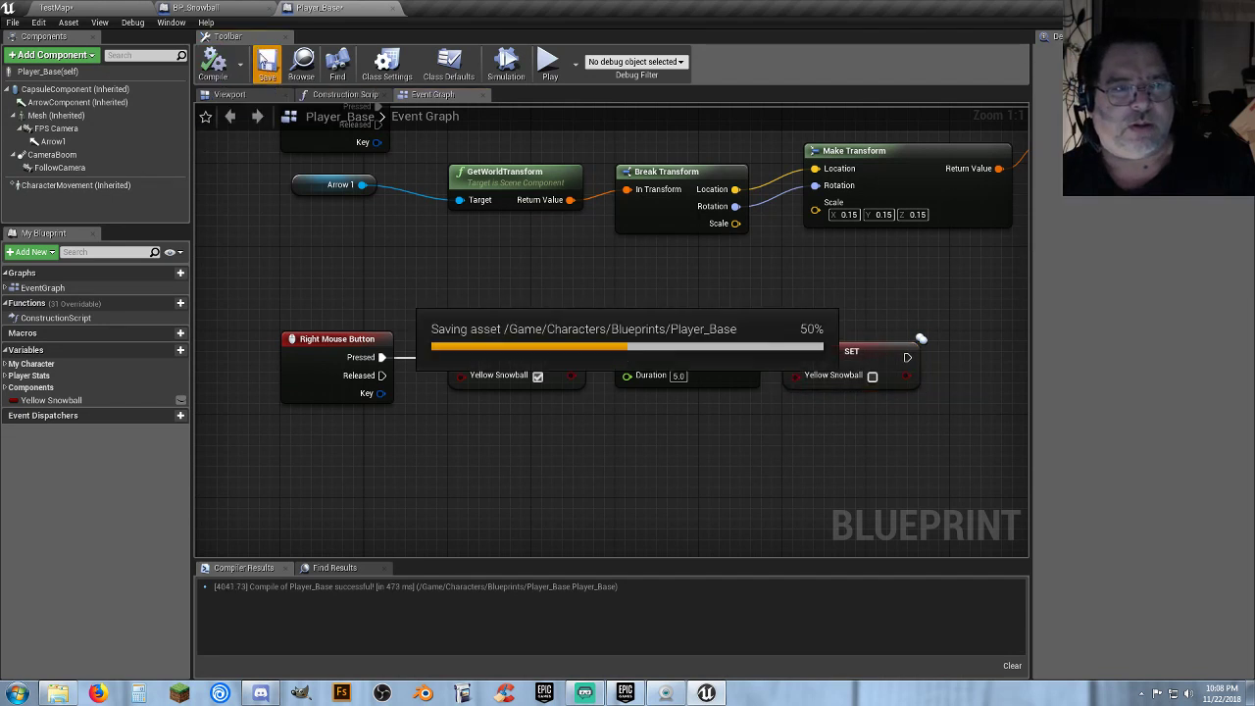
Play TestMap and throw snowballs to test the yellow effect and its five-second duration.
{"action": "left_click", "coordinate": [79, 9]}
{"action": "left_click", "coordinate": [664, 51]}
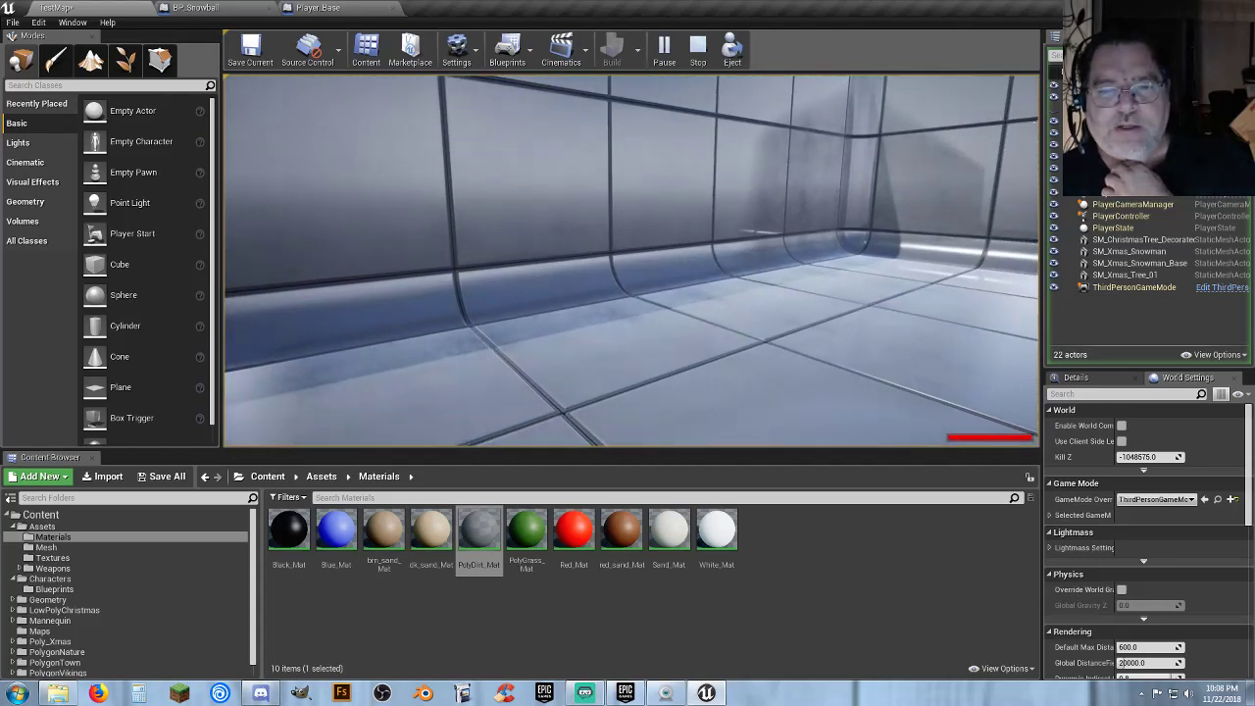
{"action": "left_click", "coordinate": [630, 260]}
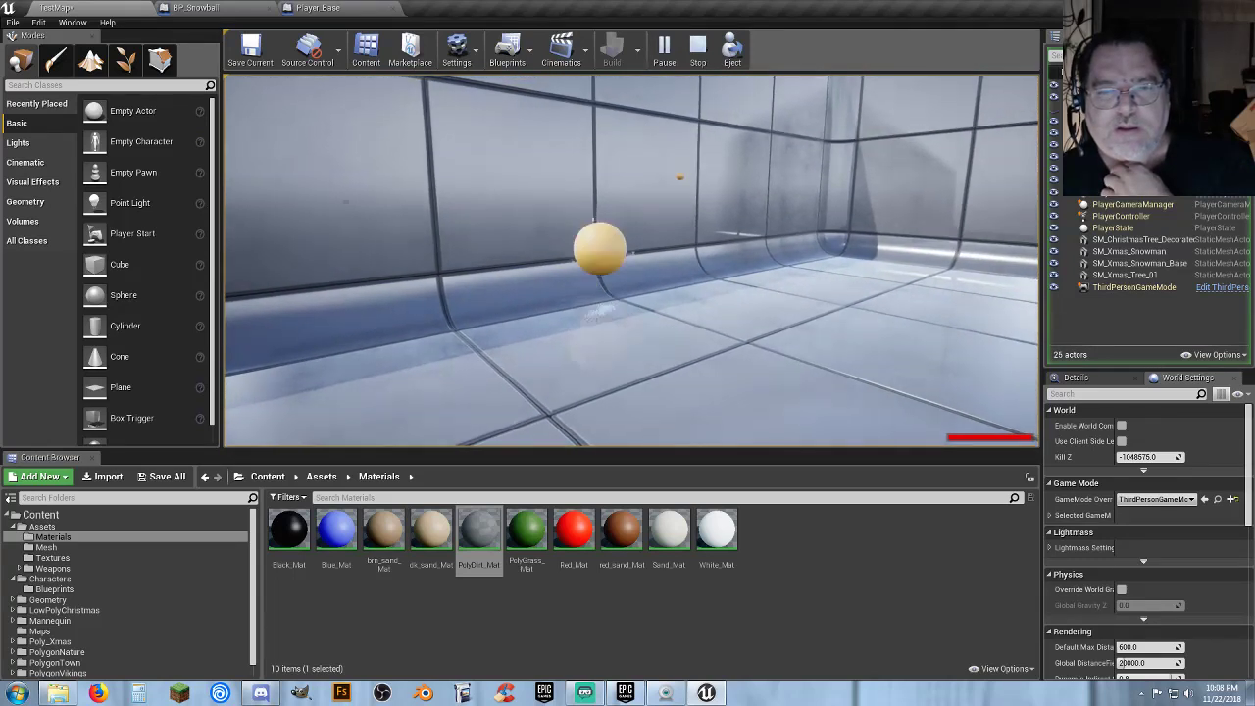
{"action": "left_click", "coordinate": [631, 260]}
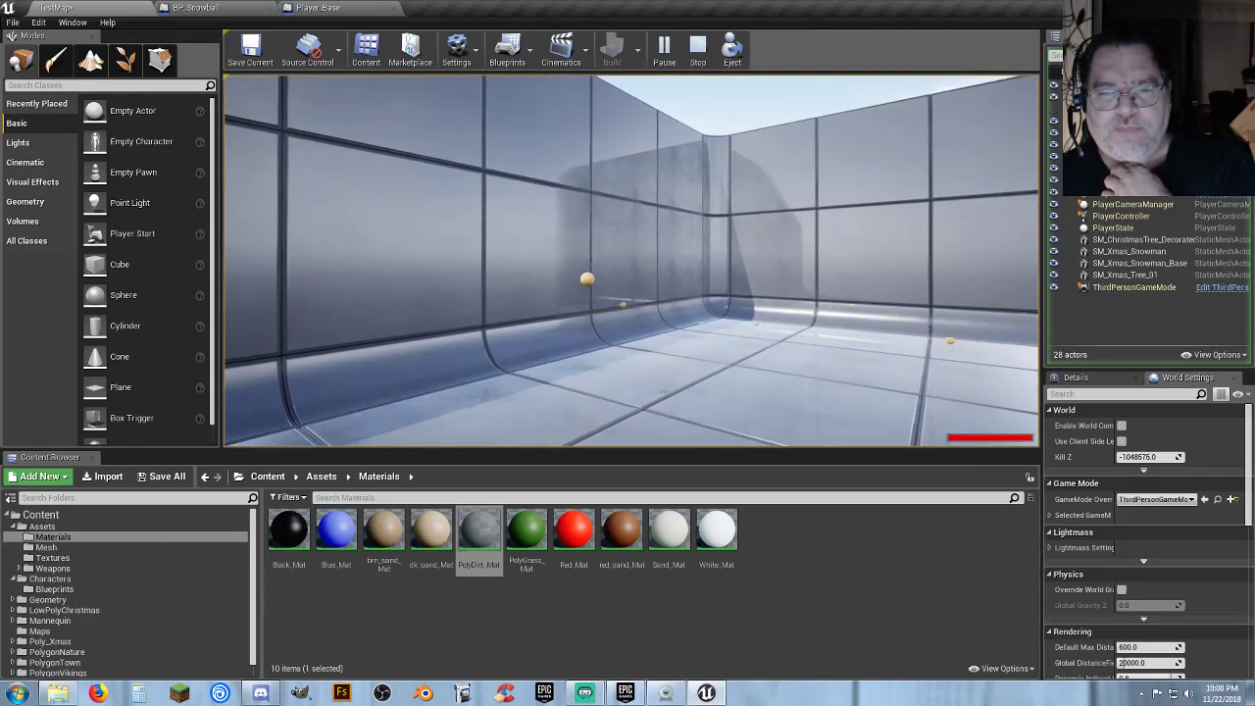
{"action": "left_click", "coordinate": [630, 260]}
{"action": "left_click", "coordinate": [630, 260]}
{"action": "left_click", "coordinate": [630, 260]}
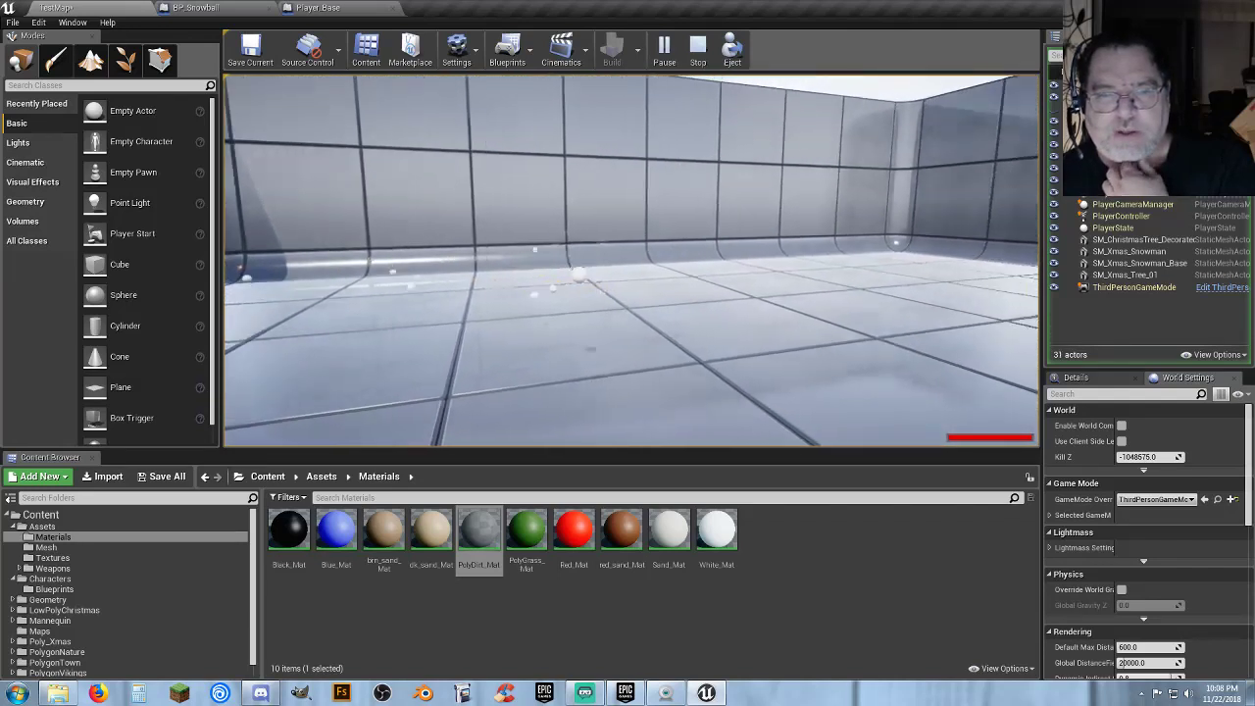
{"action": "left_click", "coordinate": [631, 260]}
{"action": "left_click", "coordinate": [630, 259]}
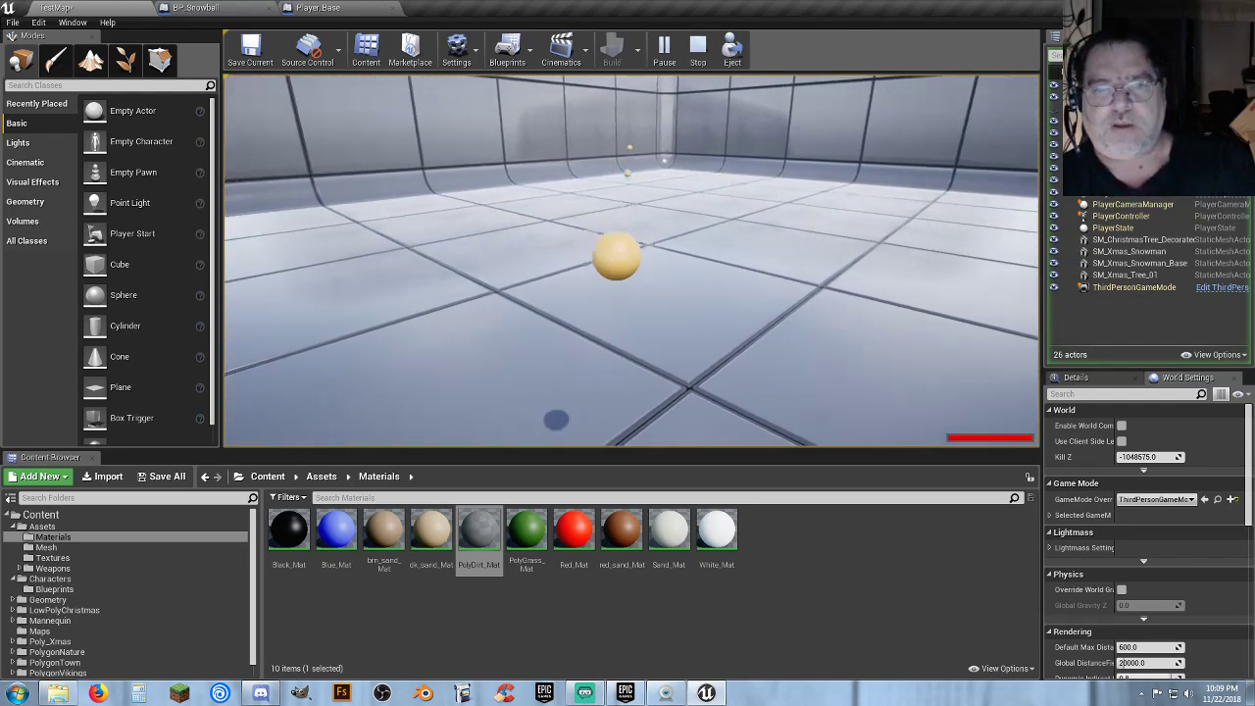
Throw more snowballs around the room, approach the snowman to test hits against it, and end the play session.
{"action": "left_click", "coordinate": [631, 259]}
{"action": "left_click", "coordinate": [630, 260]}
{"action": "left_click", "coordinate": [630, 260]}
{"action": "left_click", "coordinate": [630, 260]}
{"action": "left_click", "coordinate": [631, 260]}
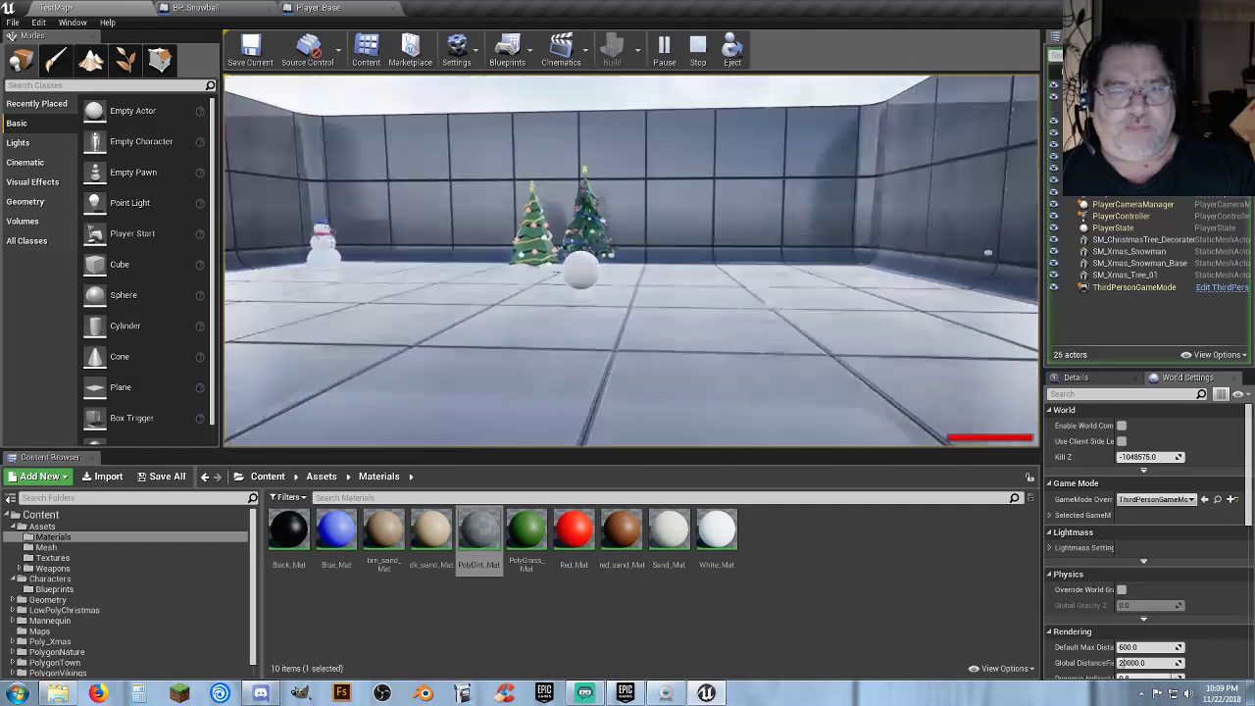
{"action": "key", "text": "w"}
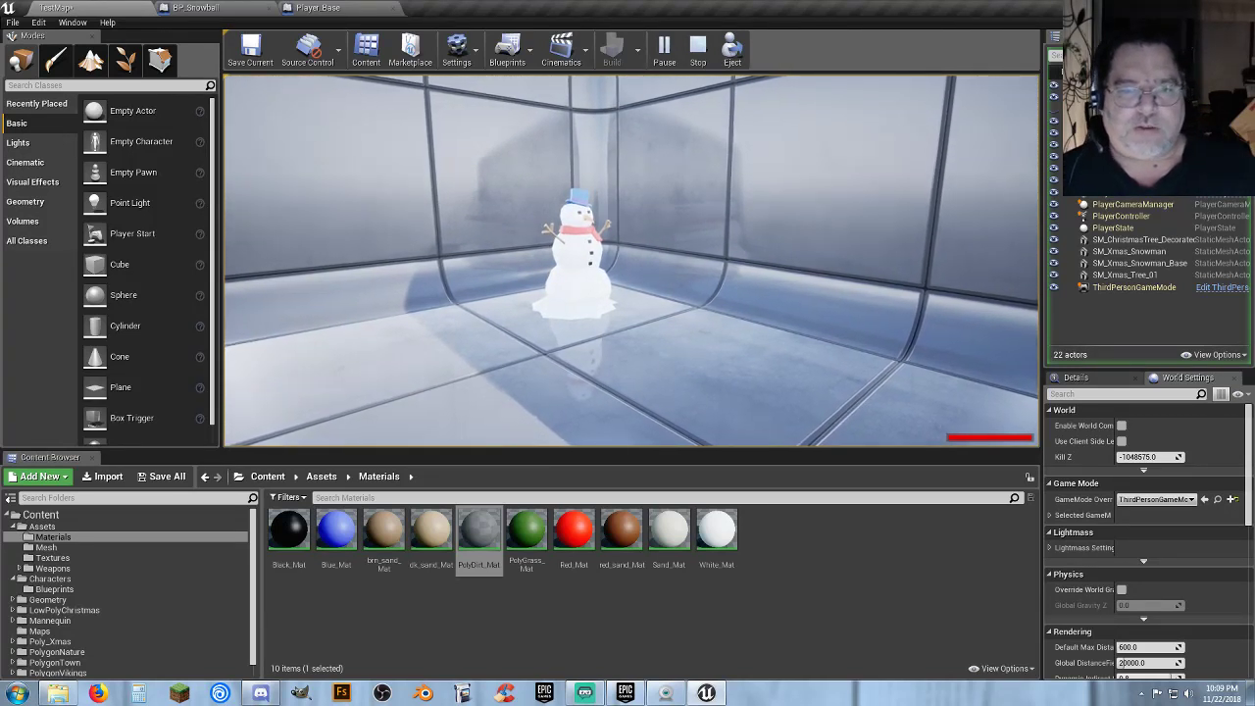
{"action": "key", "text": "w"}
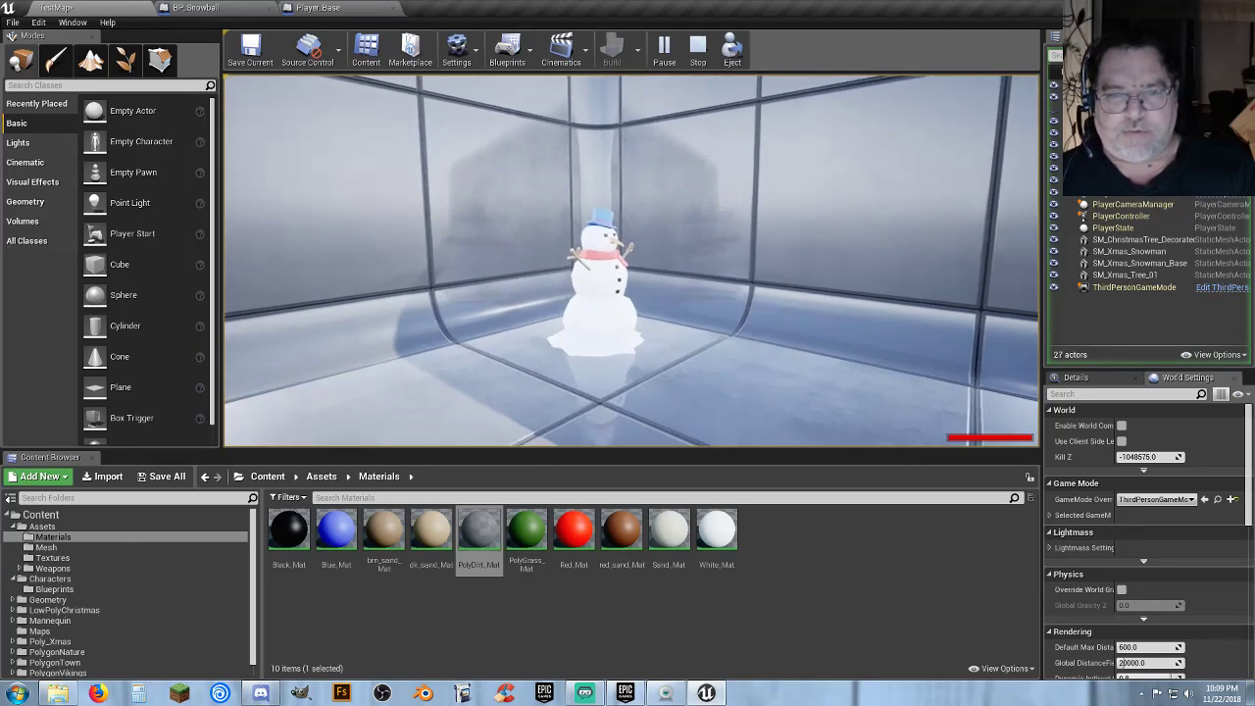
{"action": "key", "text": "s"}
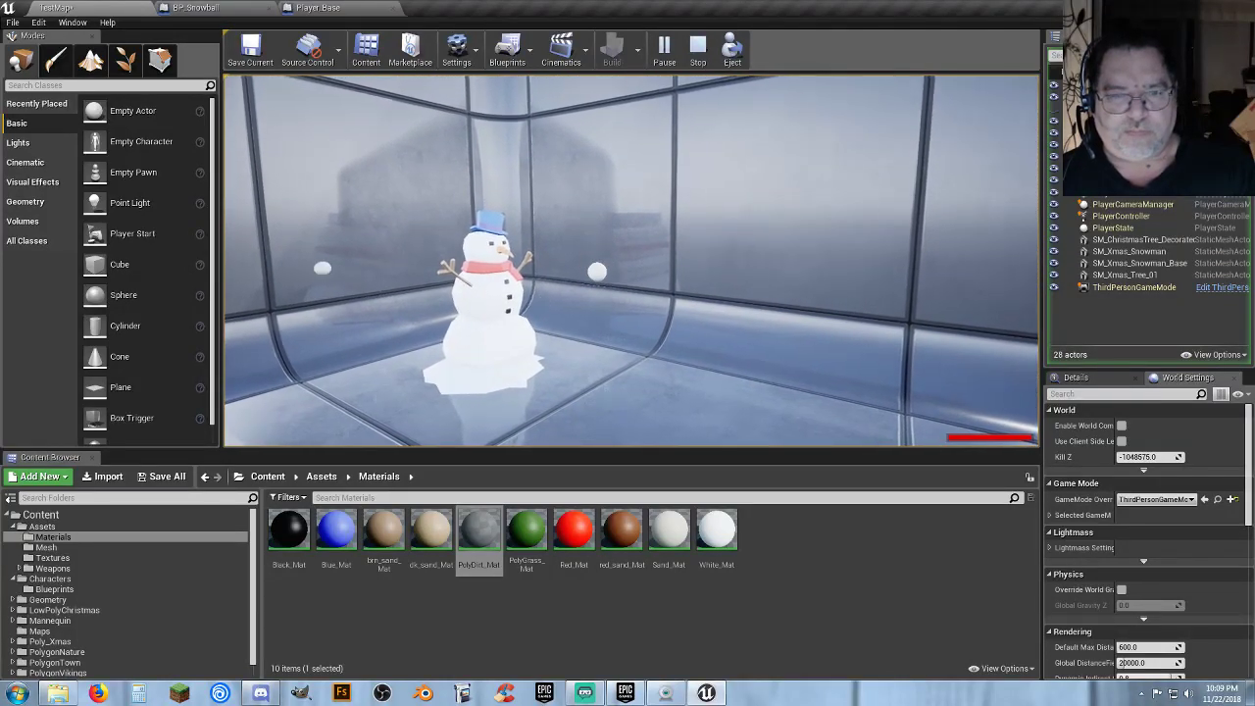
{"action": "key", "text": "Escape"}
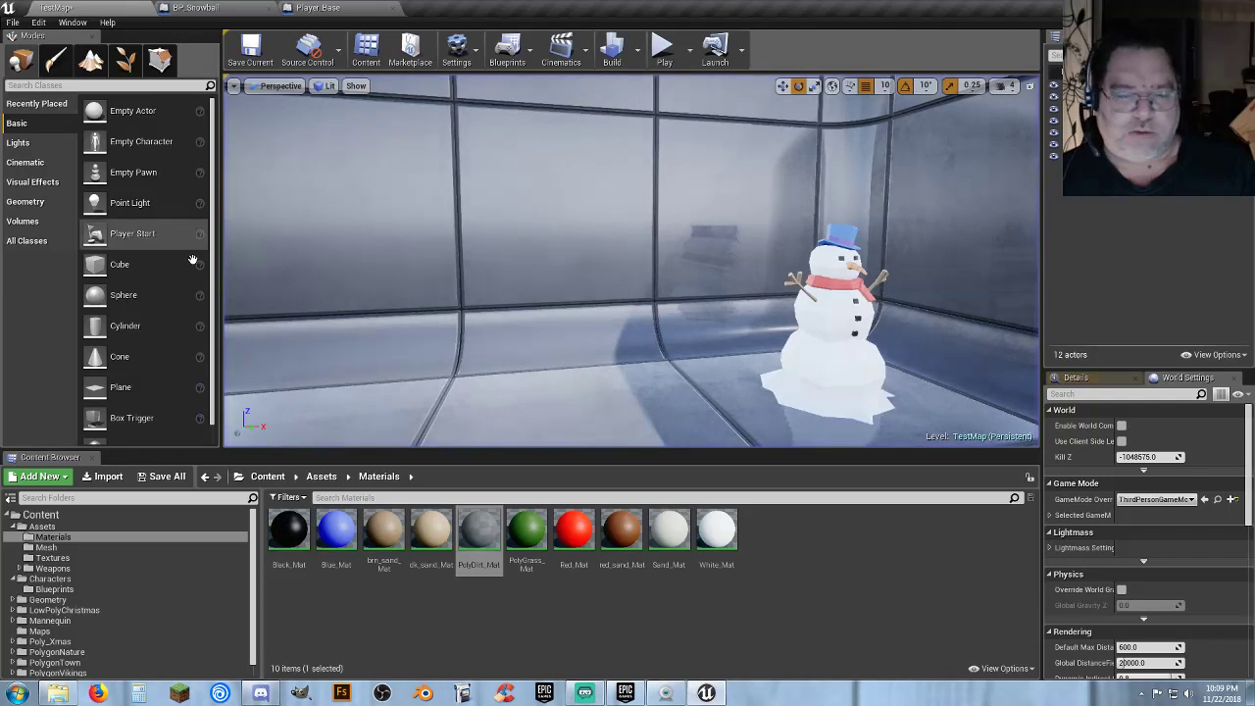
Save all modified content, including the TestMap level.
{"action": "left_click", "coordinate": [792, 600]}
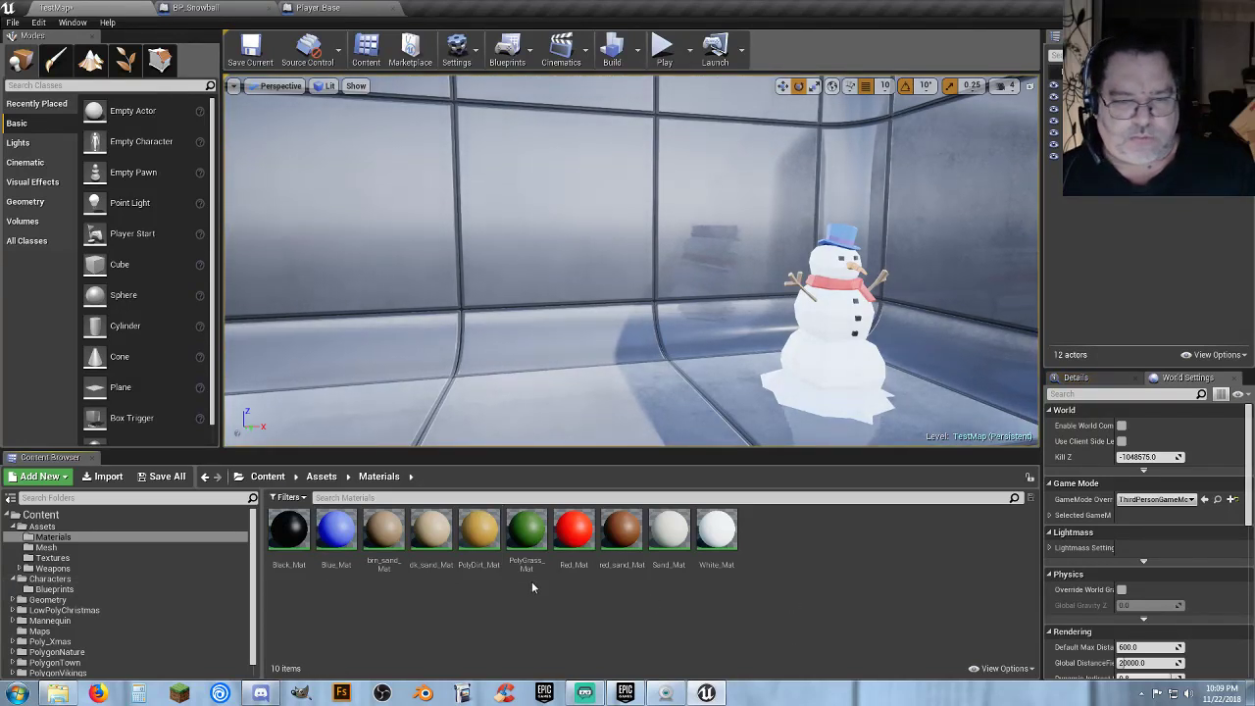
{"action": "left_click", "coordinate": [167, 477]}
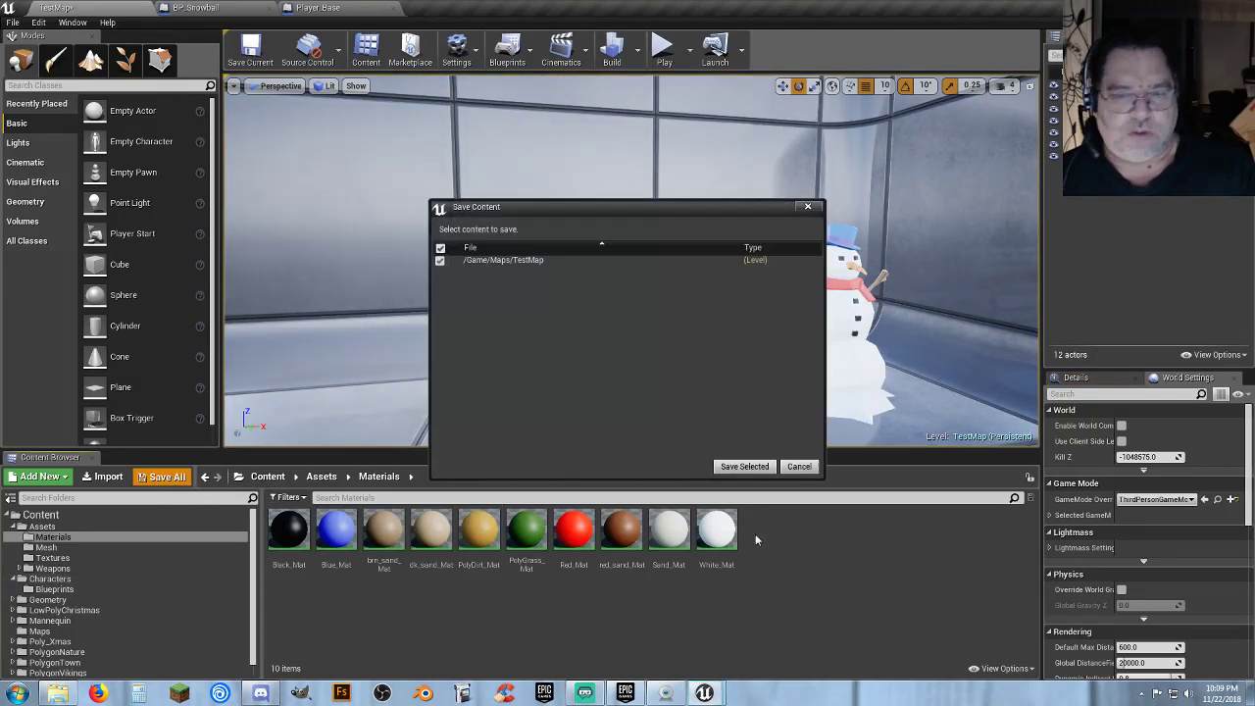
{"action": "left_click", "coordinate": [744, 466]}
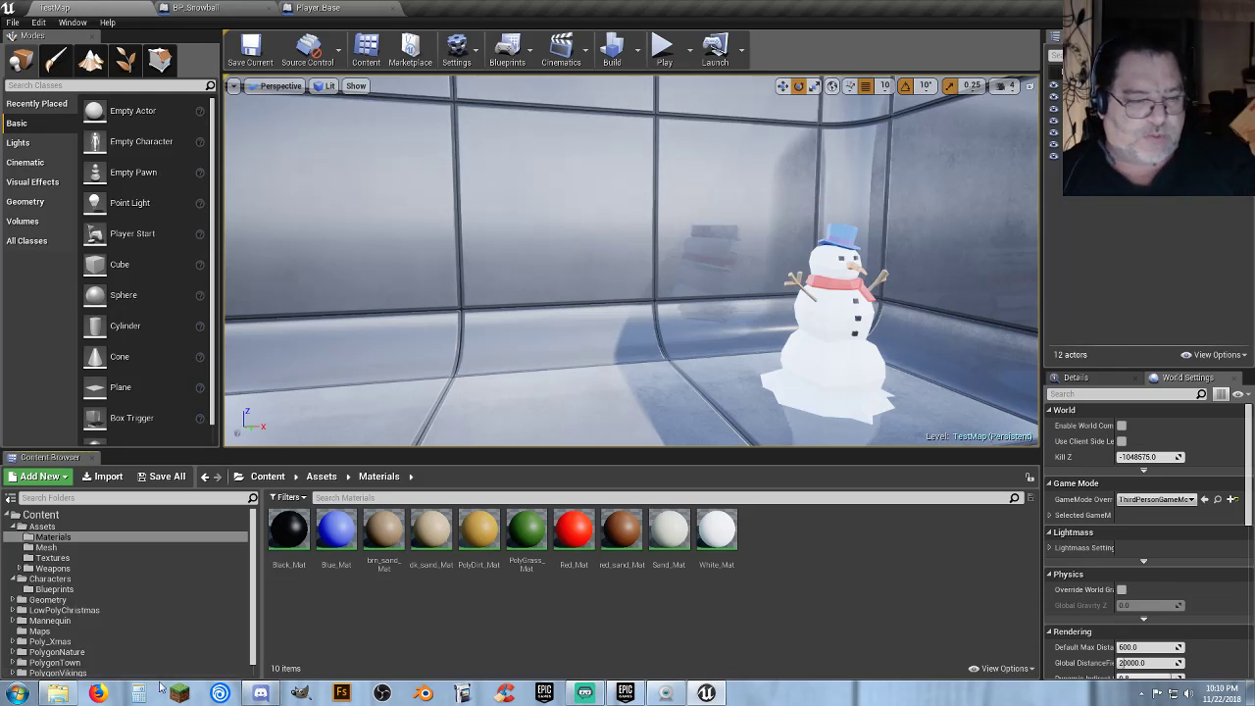
Switch to Firefox and open the Holiday music list on the TeknoAXE Royalty Free Music site.
{"action": "left_click", "coordinate": [98, 694]}
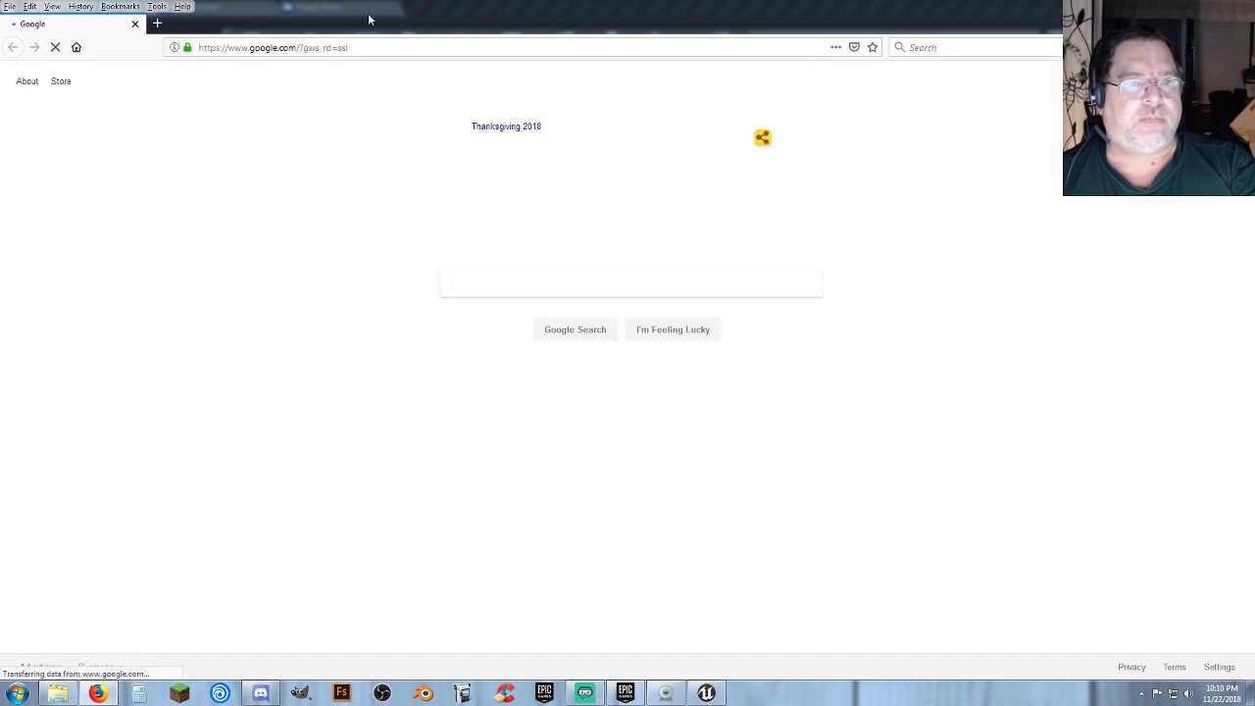
{"action": "left_click_drag", "start_coordinate": [367, 12], "coordinate": [0, 124]}
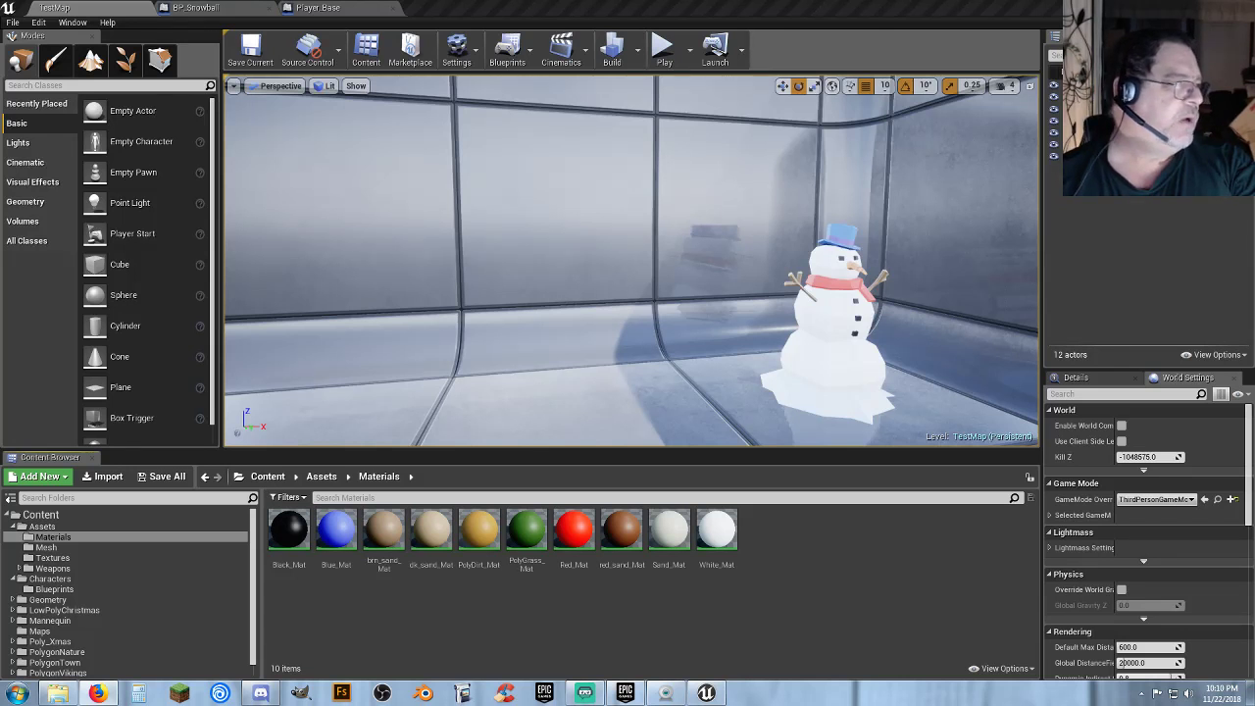
{"action": "left_click_drag", "start_coordinate": [0, 66], "coordinate": [413, 25]}
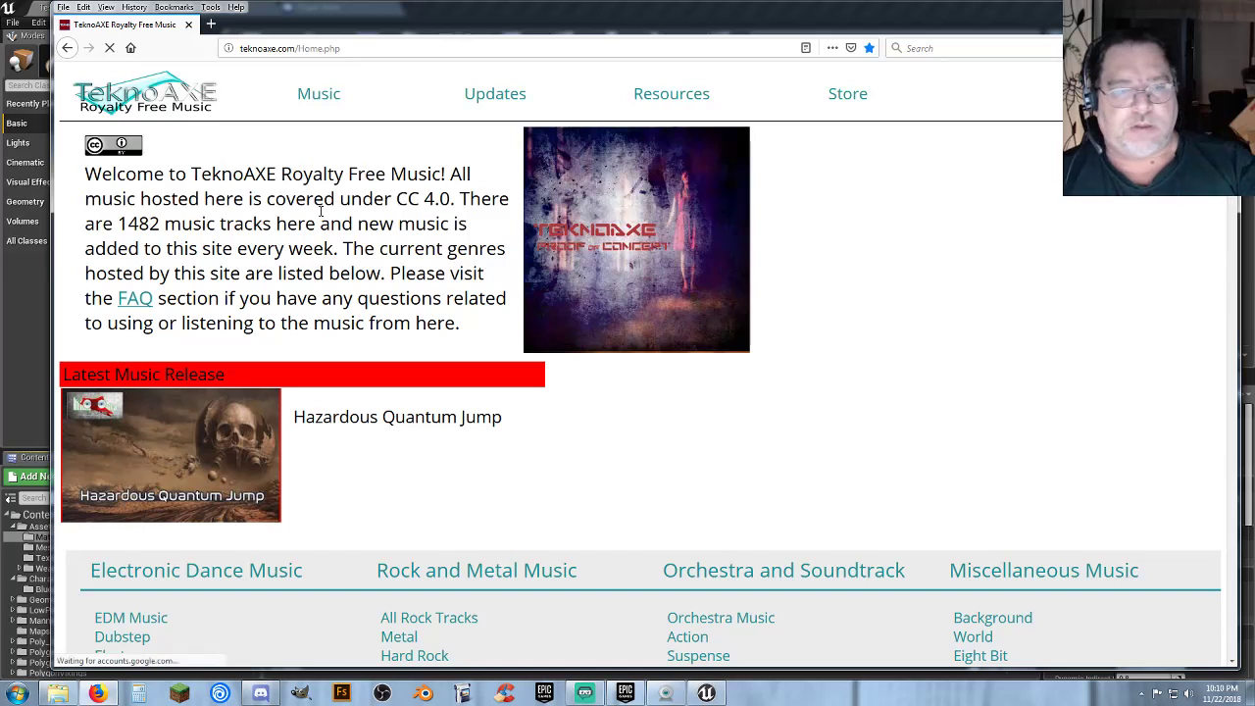
{"action": "left_click", "coordinate": [310, 95]}
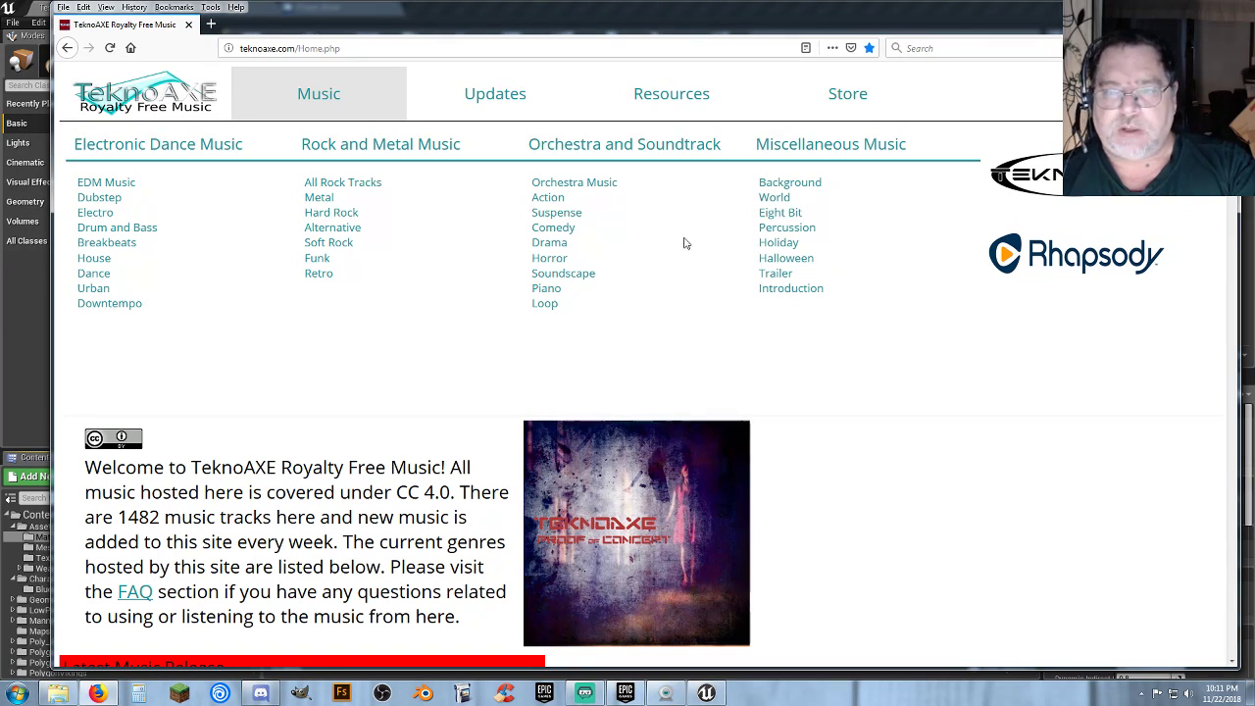
{"action": "left_click", "coordinate": [792, 247]}
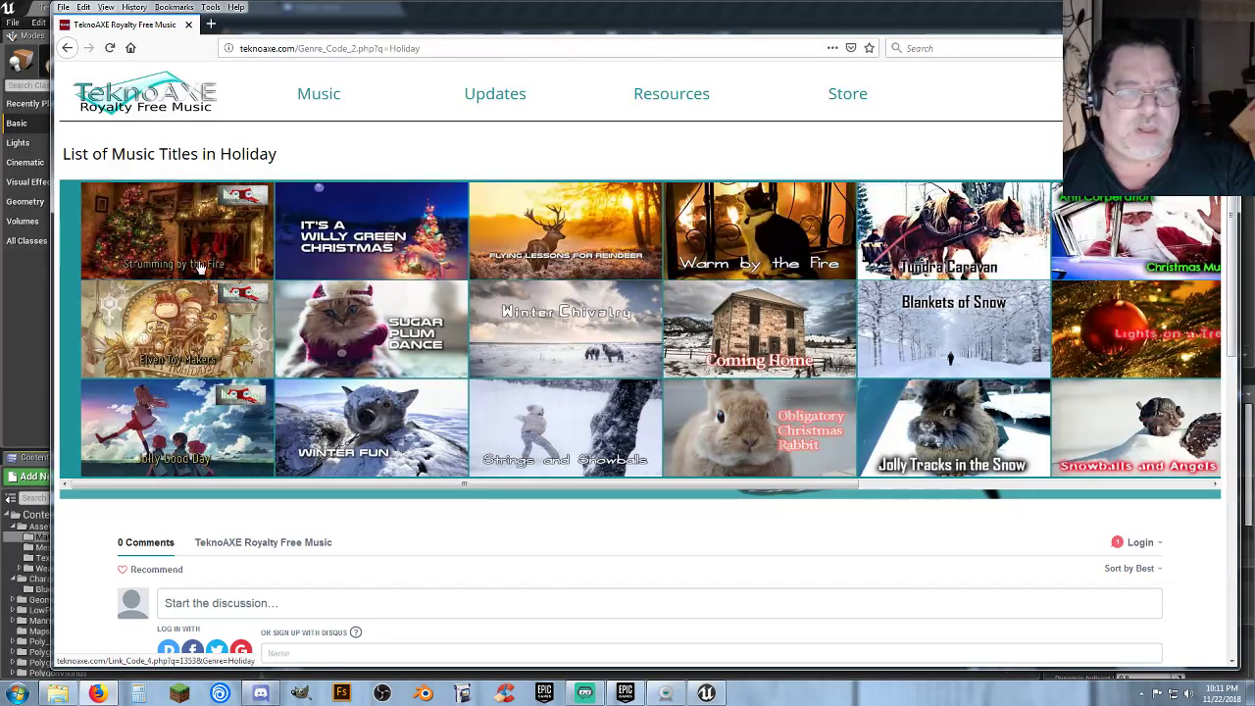
Open the track It's a Willy Green Christmas, play a short preview, and pause it.
{"action": "left_click", "coordinate": [361, 240]}
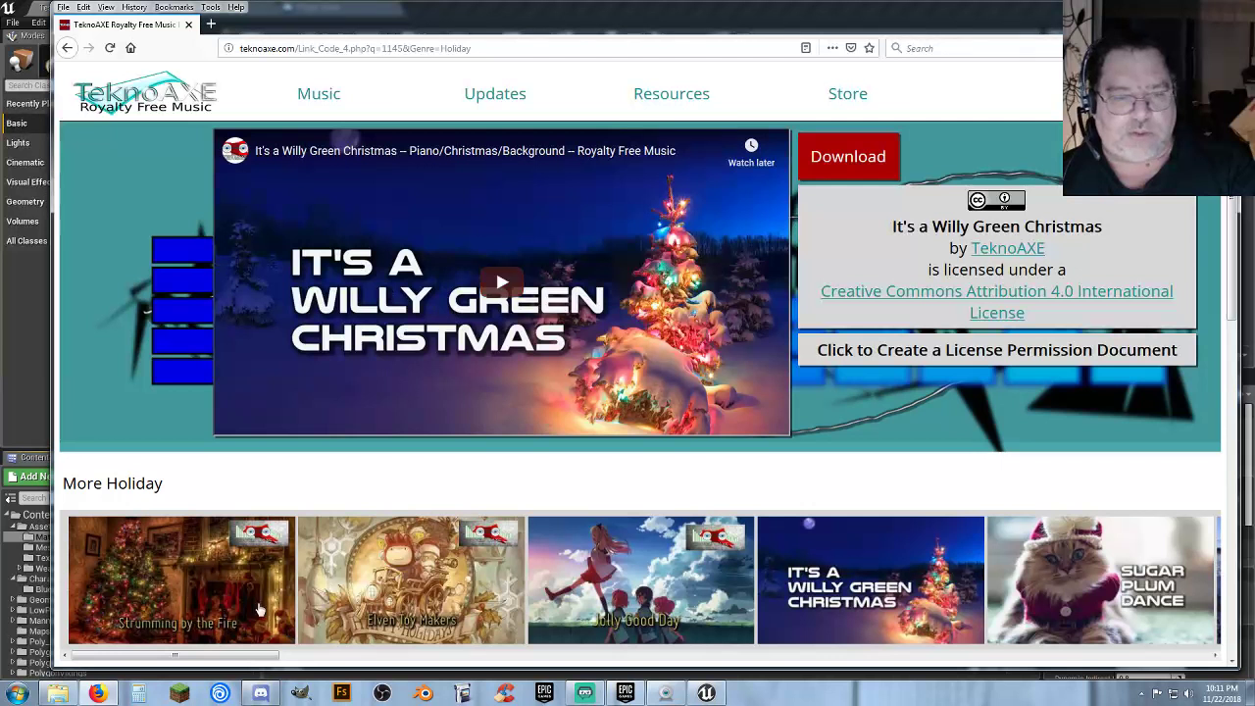
{"action": "left_click_drag", "start_coordinate": [201, 658], "coordinate": [490, 283]}
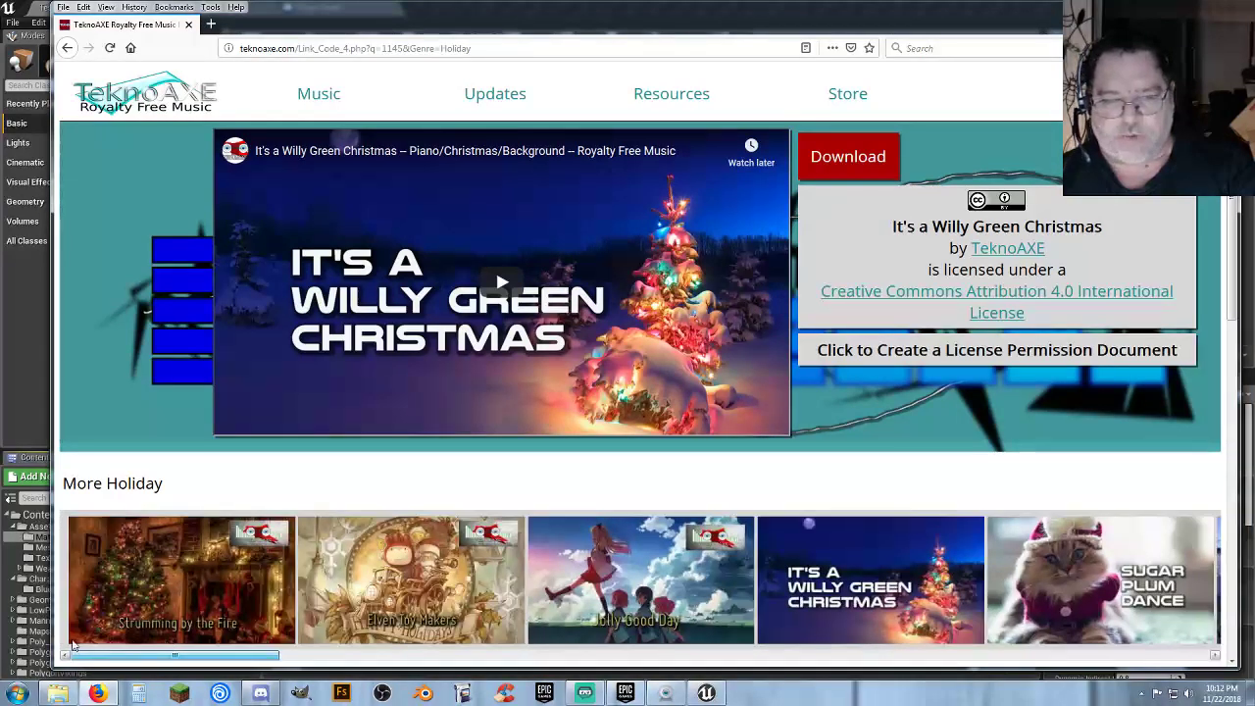
{"action": "left_click", "coordinate": [469, 377]}
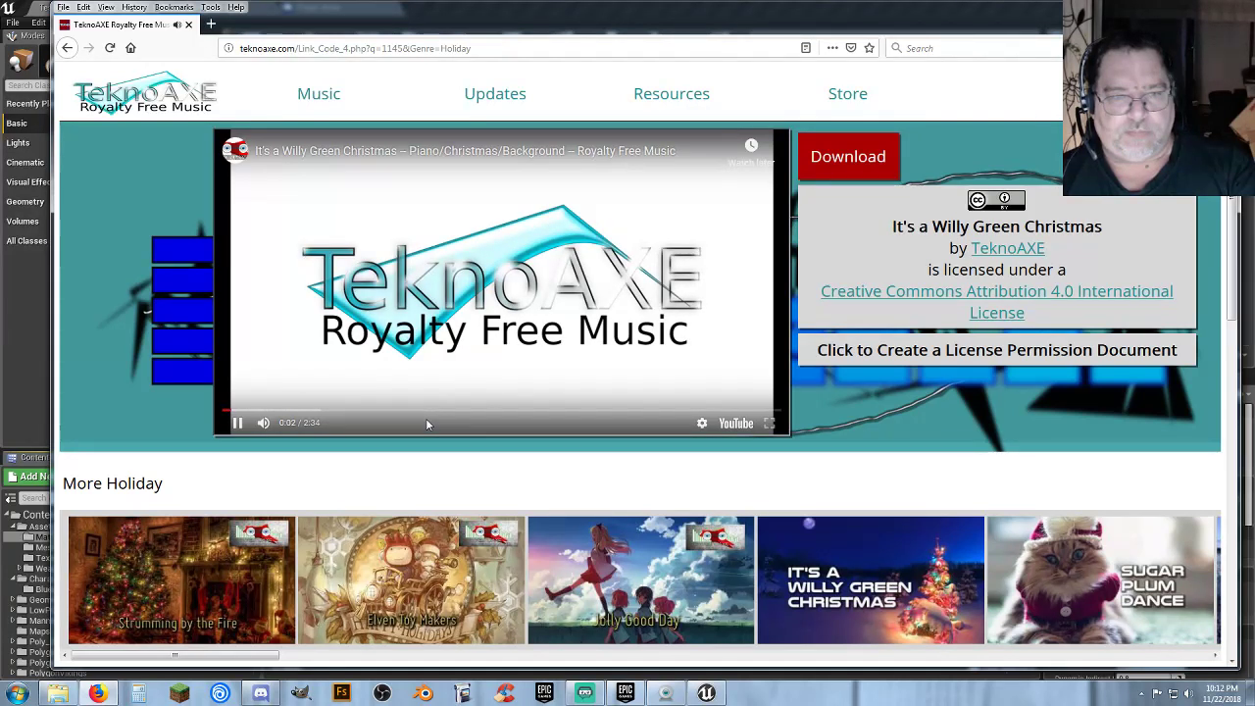
{"action": "left_click", "coordinate": [237, 422]}
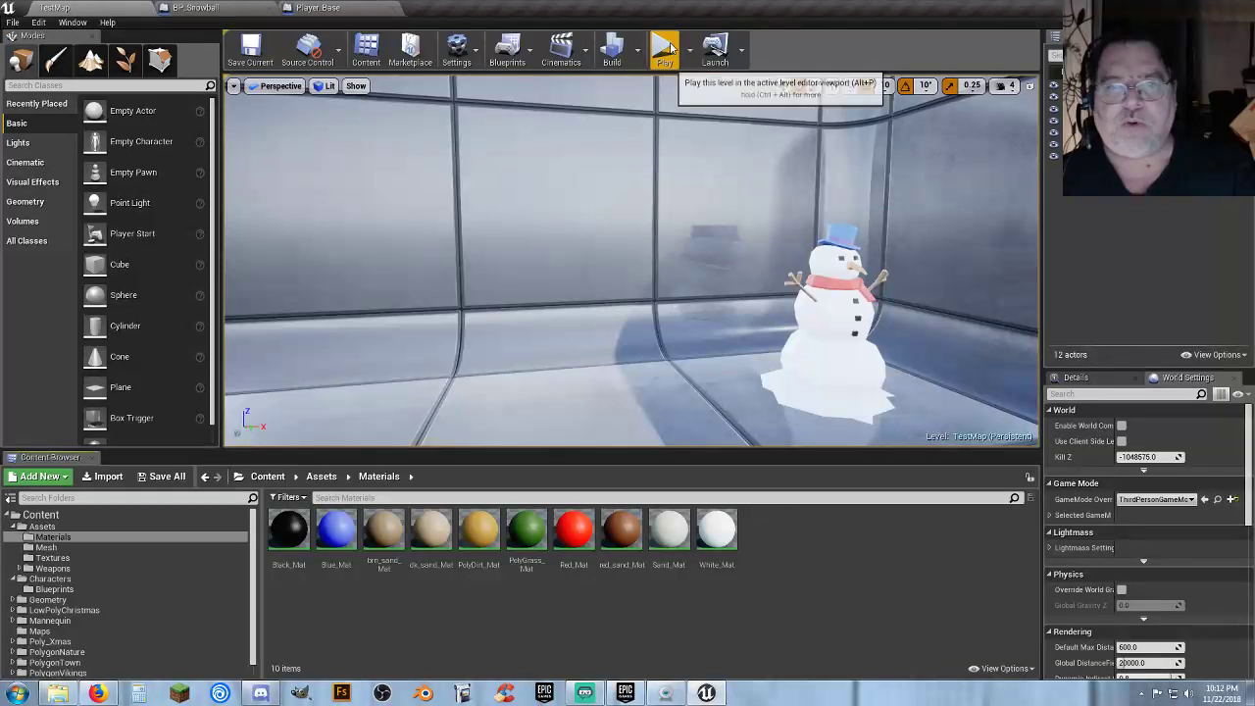
Switch back to Unreal Editor, play TestMap again, and walk to and from the snowman while testing snowball throws.
{"action": "left_click", "coordinate": [664, 49]}
{"action": "key", "text": "w"}
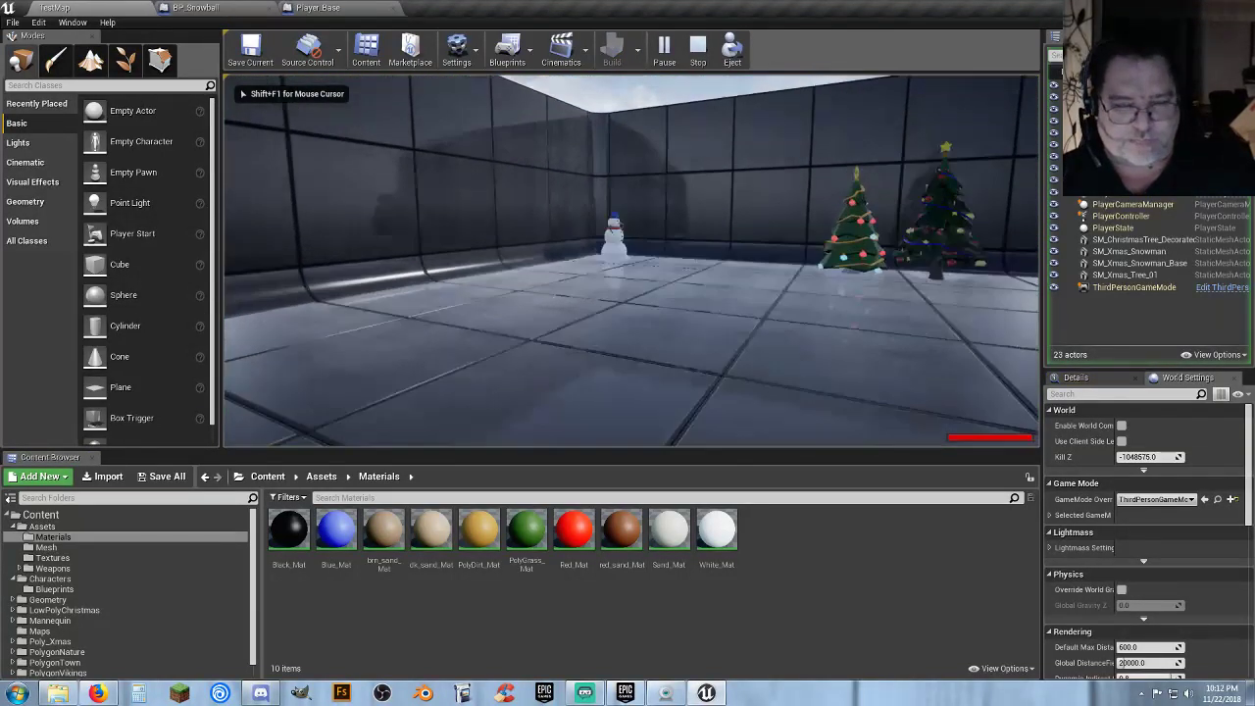
{"action": "key", "text": "w"}
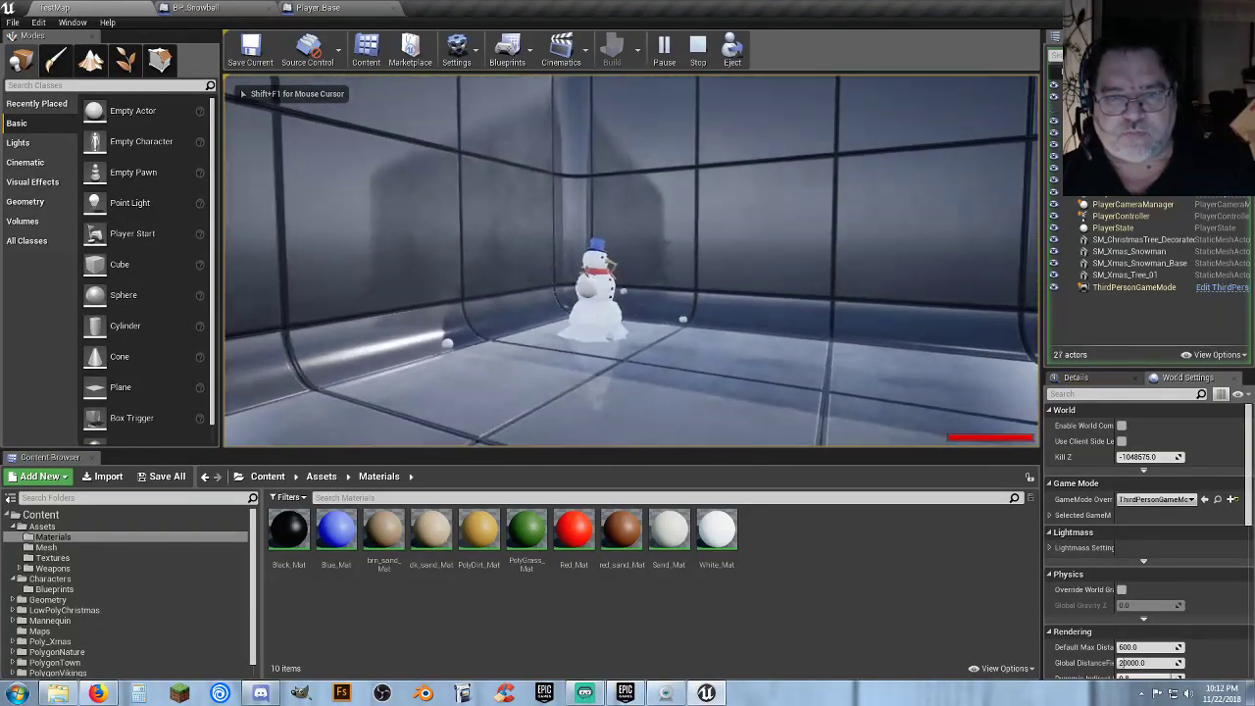
{"action": "key", "text": "s"}
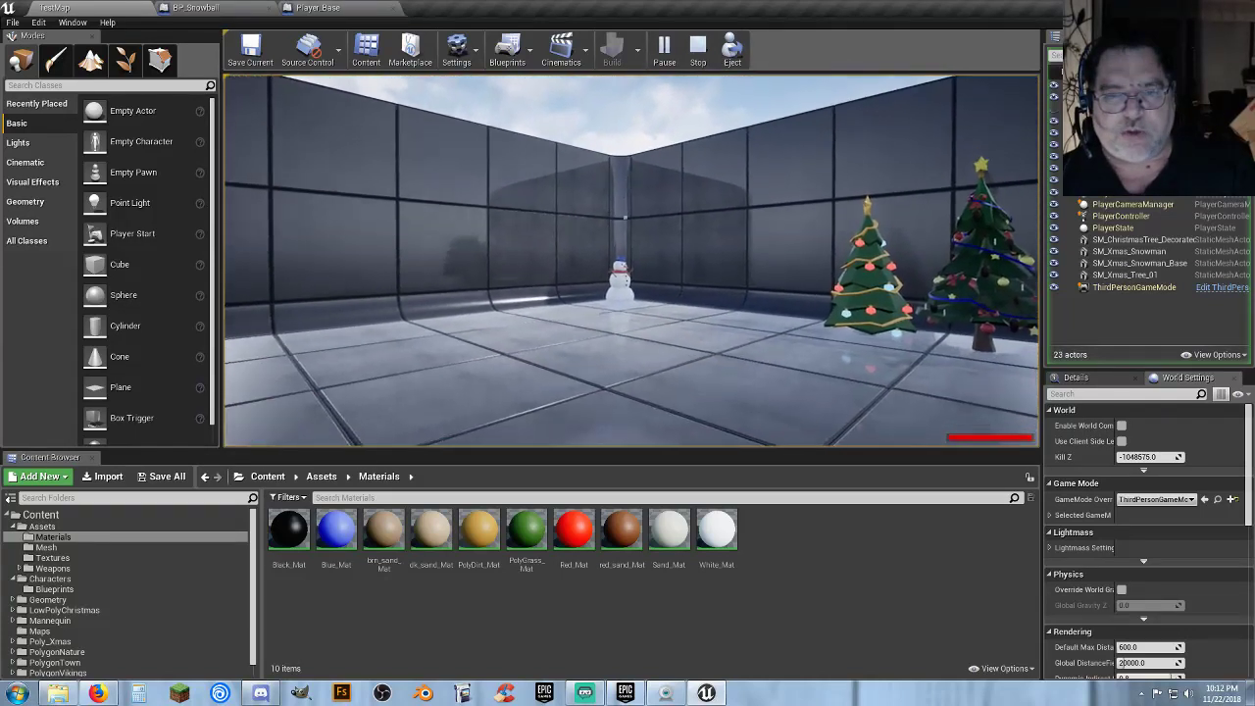
{"action": "key", "text": "w"}
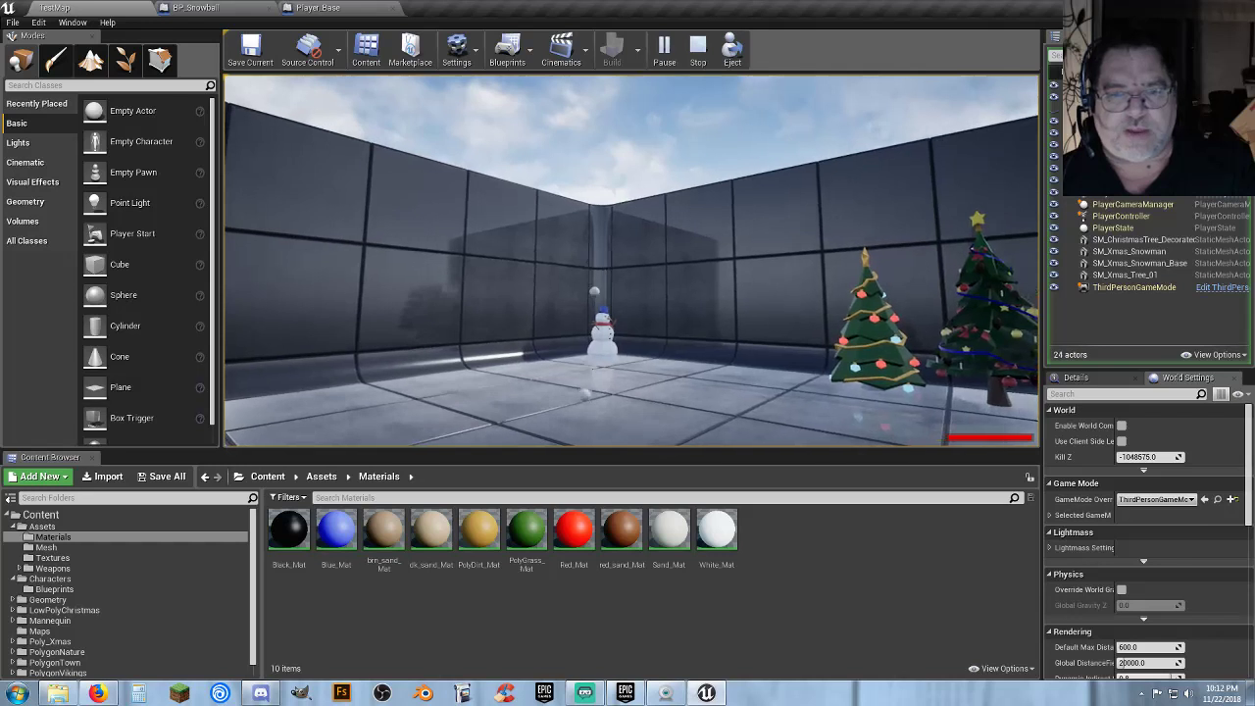
{"action": "key", "text": "w"}
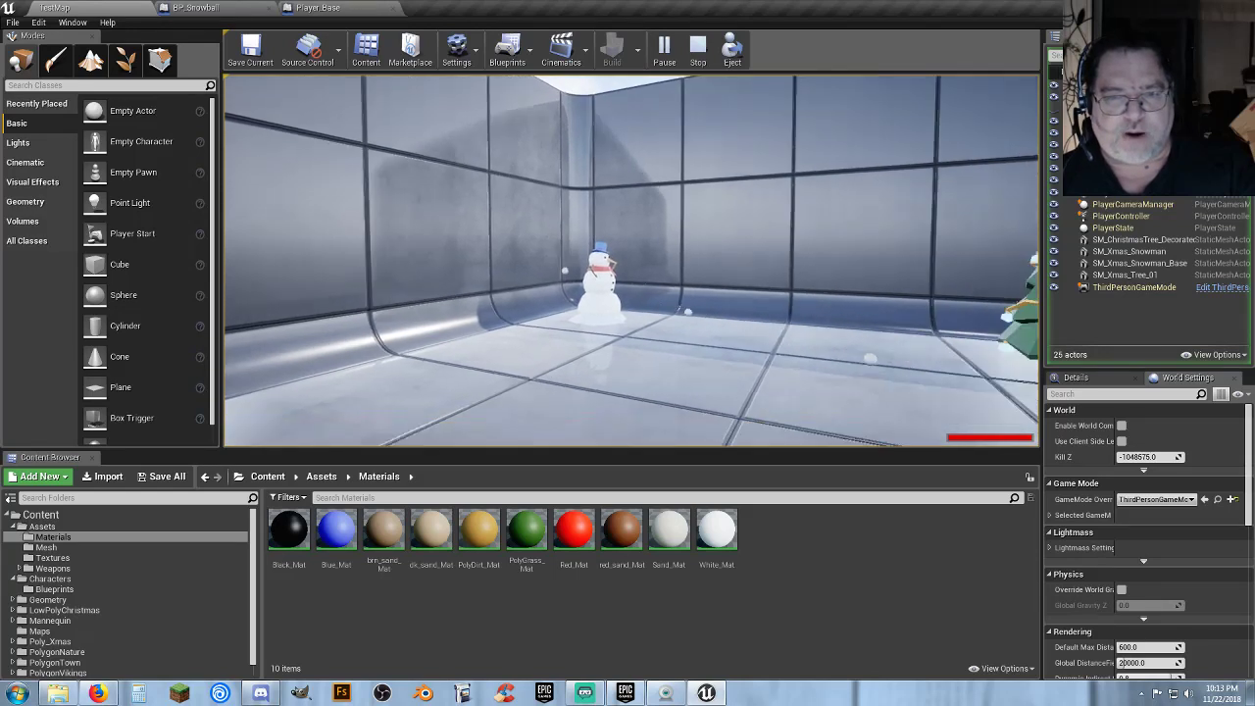
{"action": "key", "text": "w"}
{"action": "key", "text": "w"}
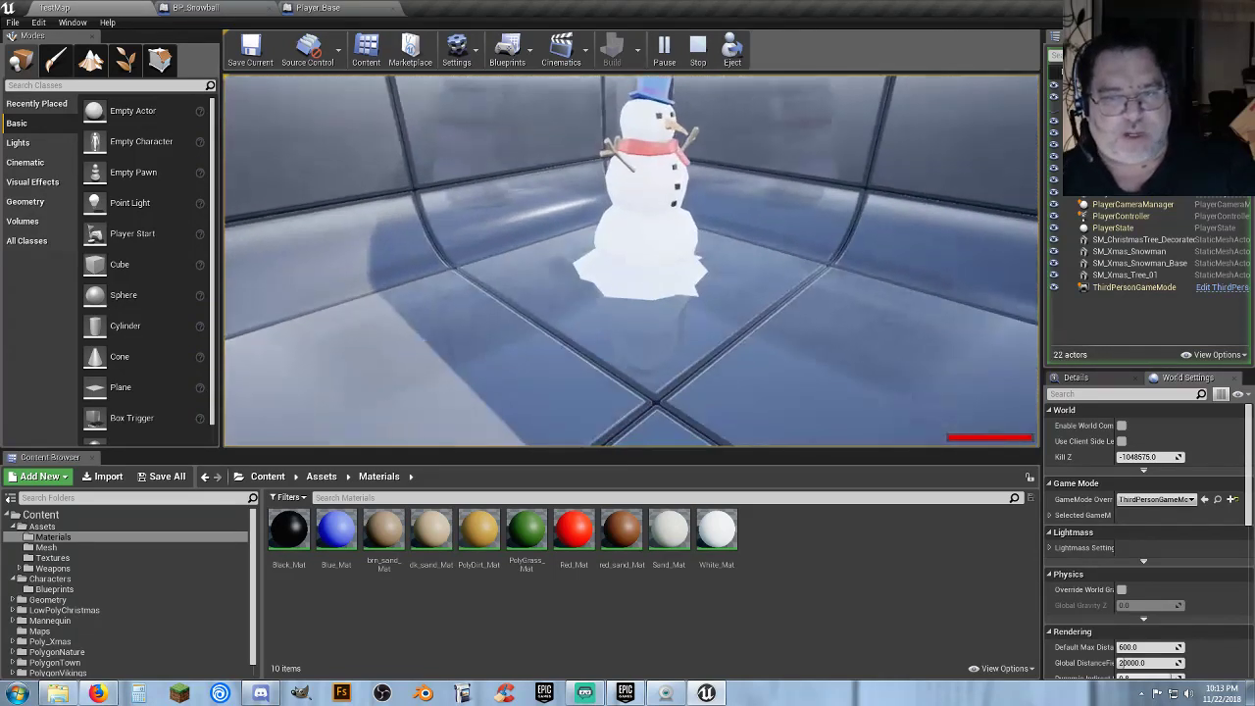
{"action": "key", "text": "s"}
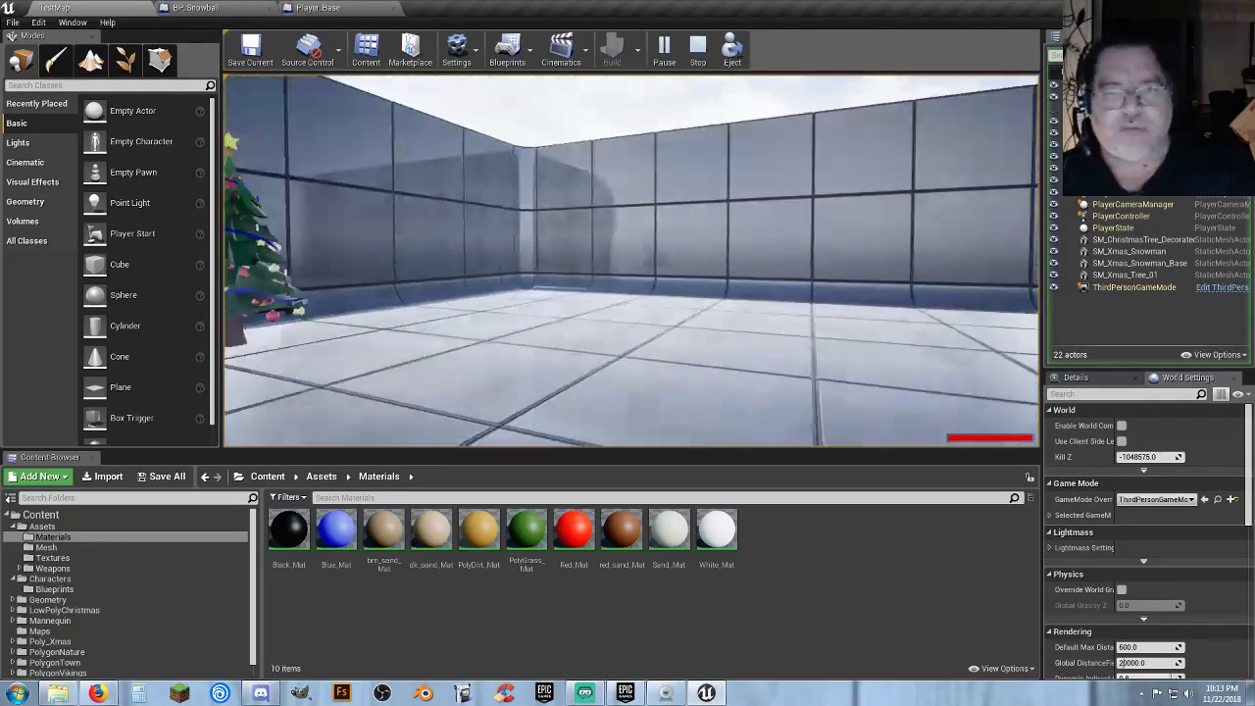
Throw a series of snowballs at the room's walls while turning and strafing toward the snowman.
{"action": "left_click", "coordinate": [630, 260]}
{"action": "left_click", "coordinate": [631, 260]}
{"action": "left_click", "coordinate": [631, 260]}
{"action": "left_click", "coordinate": [630, 260]}
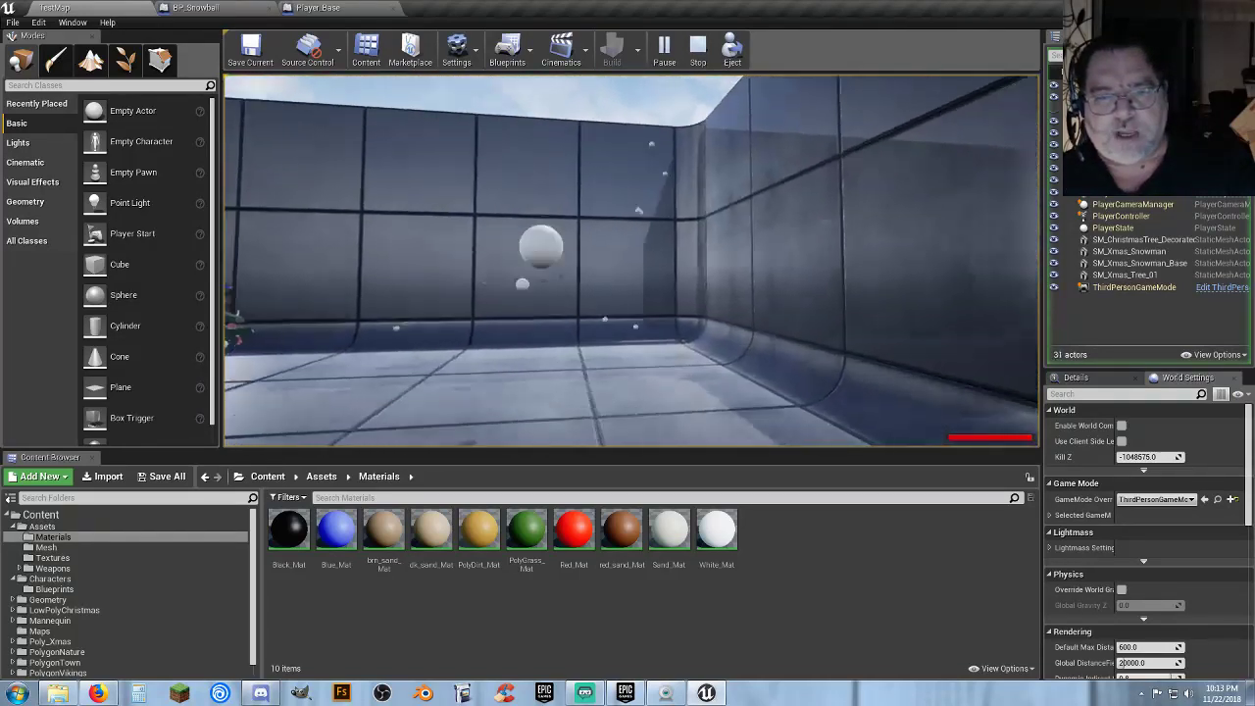
{"action": "left_click", "coordinate": [630, 260]}
{"action": "key", "text": "a"}
{"action": "left_click", "coordinate": [631, 260]}
{"action": "left_click", "coordinate": [631, 260]}
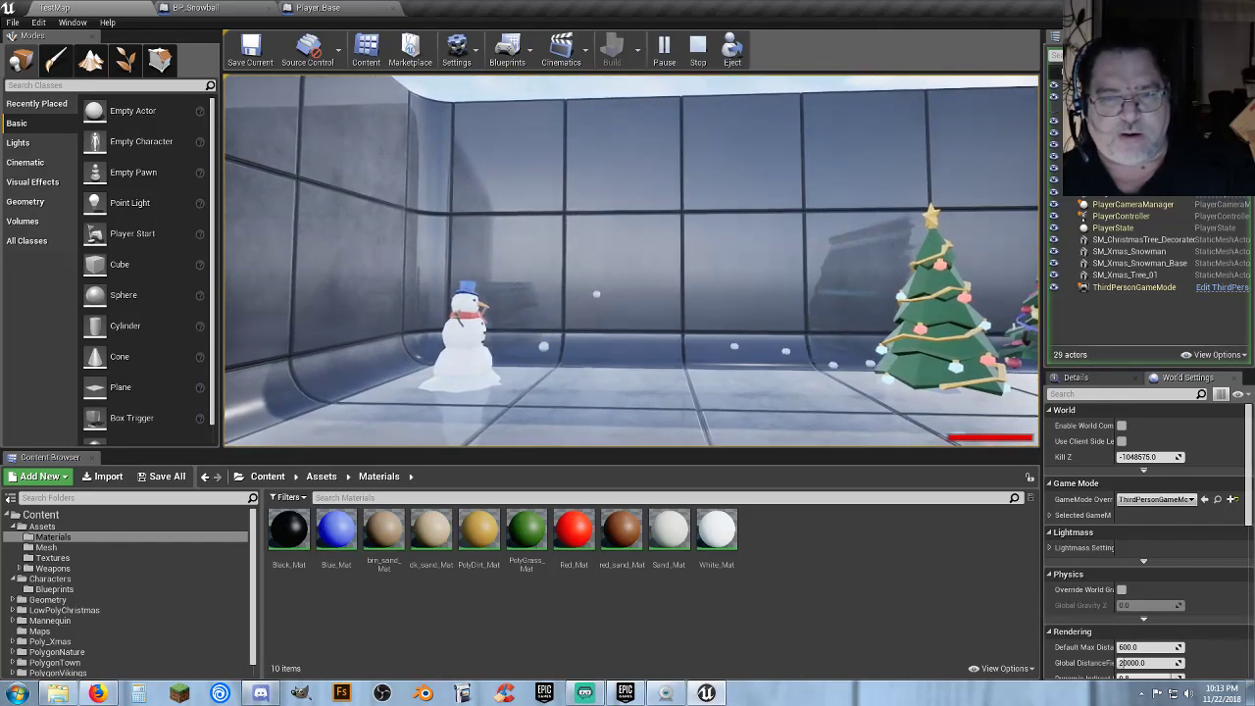
Throw snowballs around the Christmas trees, walk toward the snowman, and stop the play session.
{"action": "left_click", "coordinate": [631, 260]}
{"action": "left_click", "coordinate": [630, 260]}
{"action": "left_click", "coordinate": [630, 259]}
{"action": "left_click", "coordinate": [631, 260]}
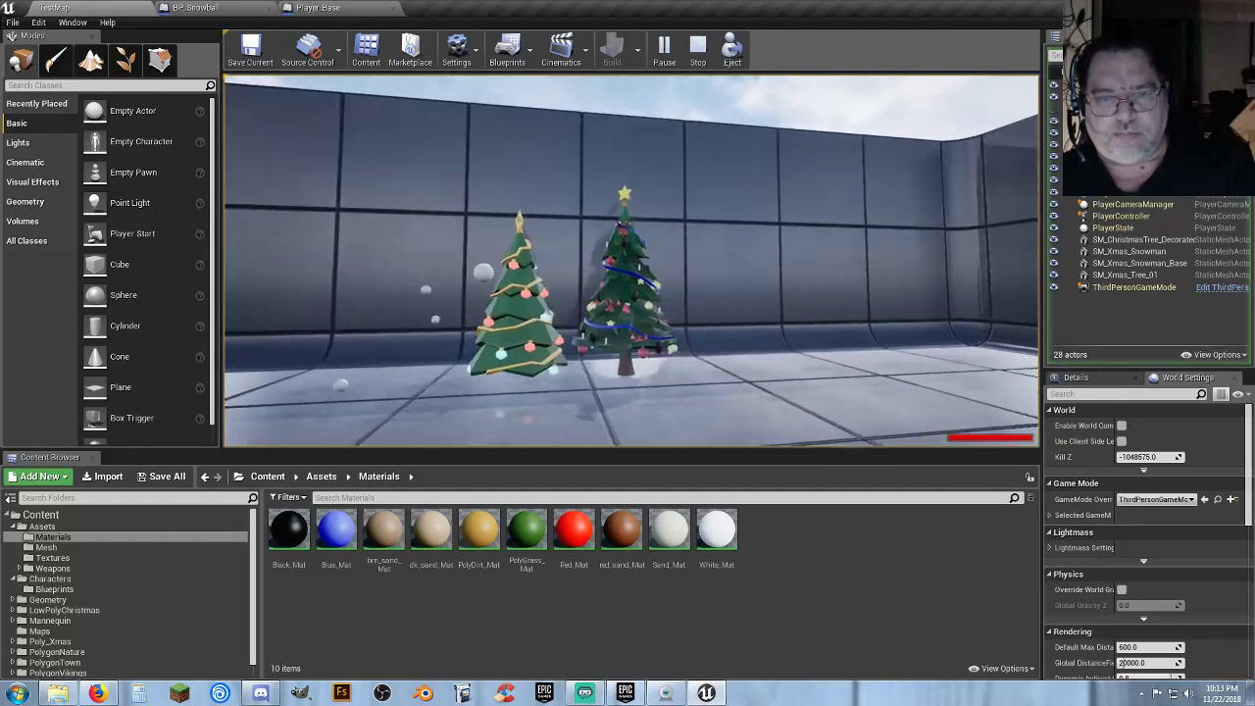
{"action": "left_click", "coordinate": [630, 260]}
{"action": "left_click", "coordinate": [630, 260]}
{"action": "key", "text": "s"}
{"action": "key", "text": "w"}
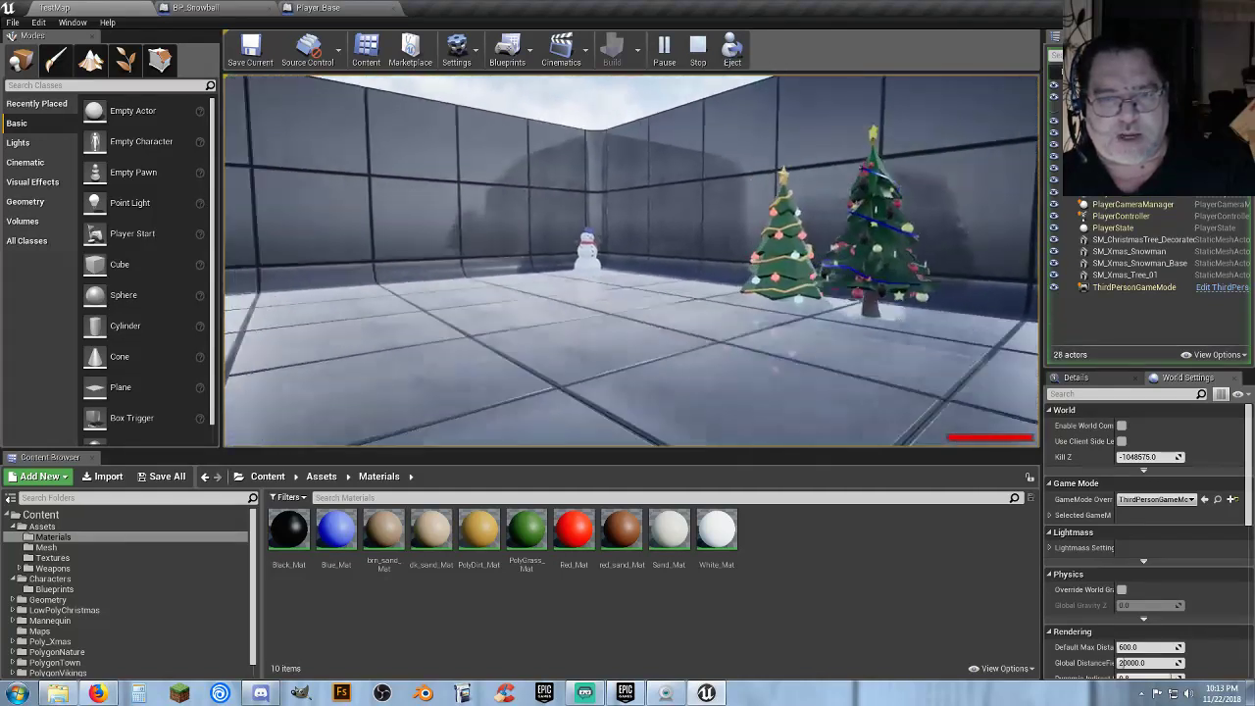
{"action": "key", "text": "w"}
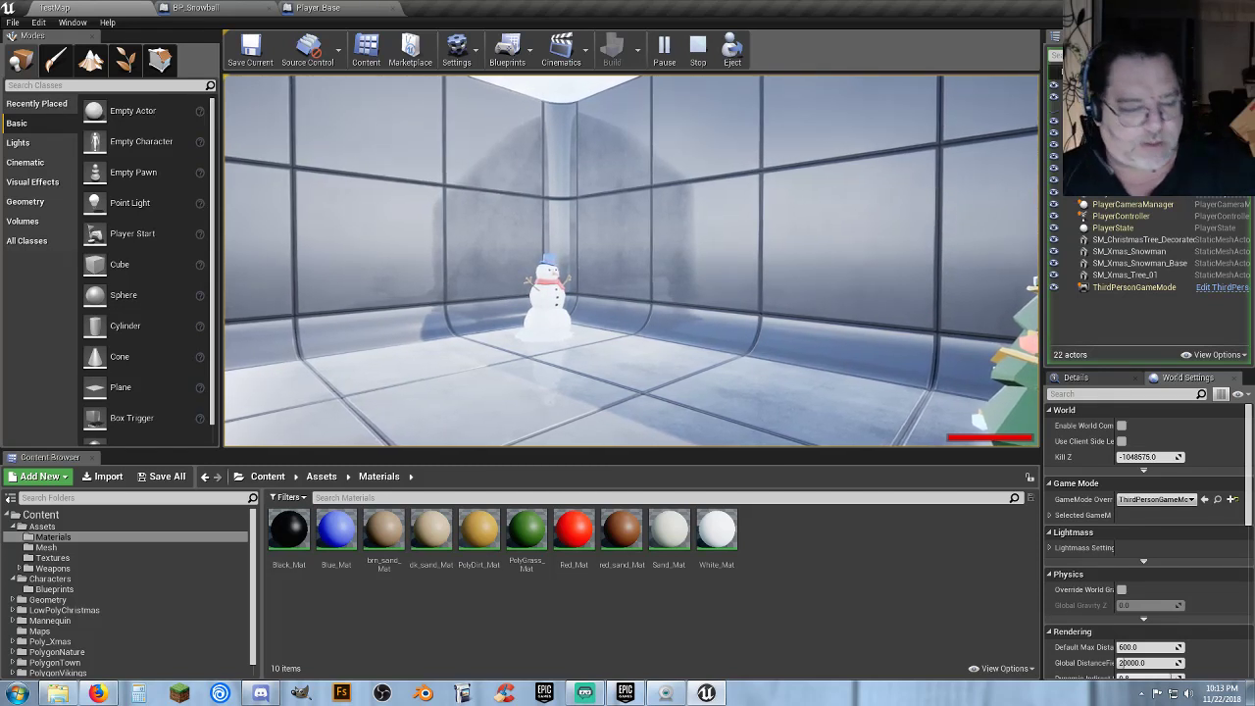
{"action": "key", "text": "Escape"}
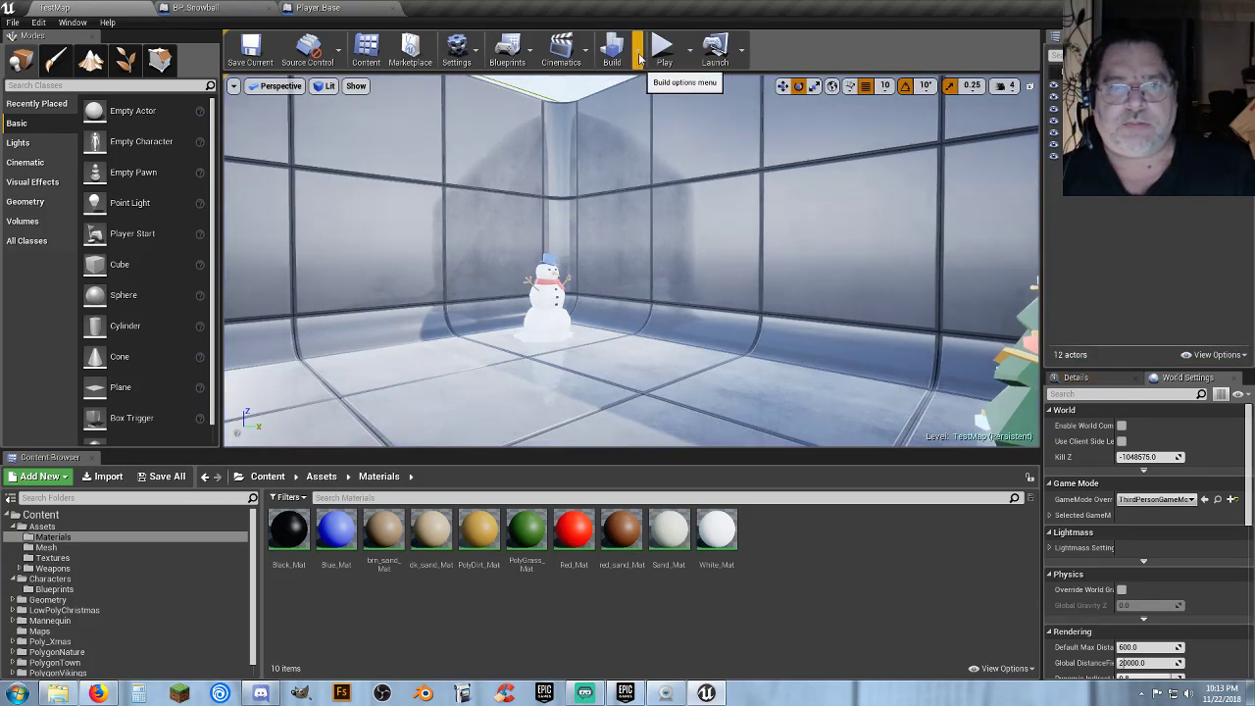
Set the multiplayer option to two players and launch TestMap in a new editor window (PIE).
{"action": "left_click", "coordinate": [690, 50]}
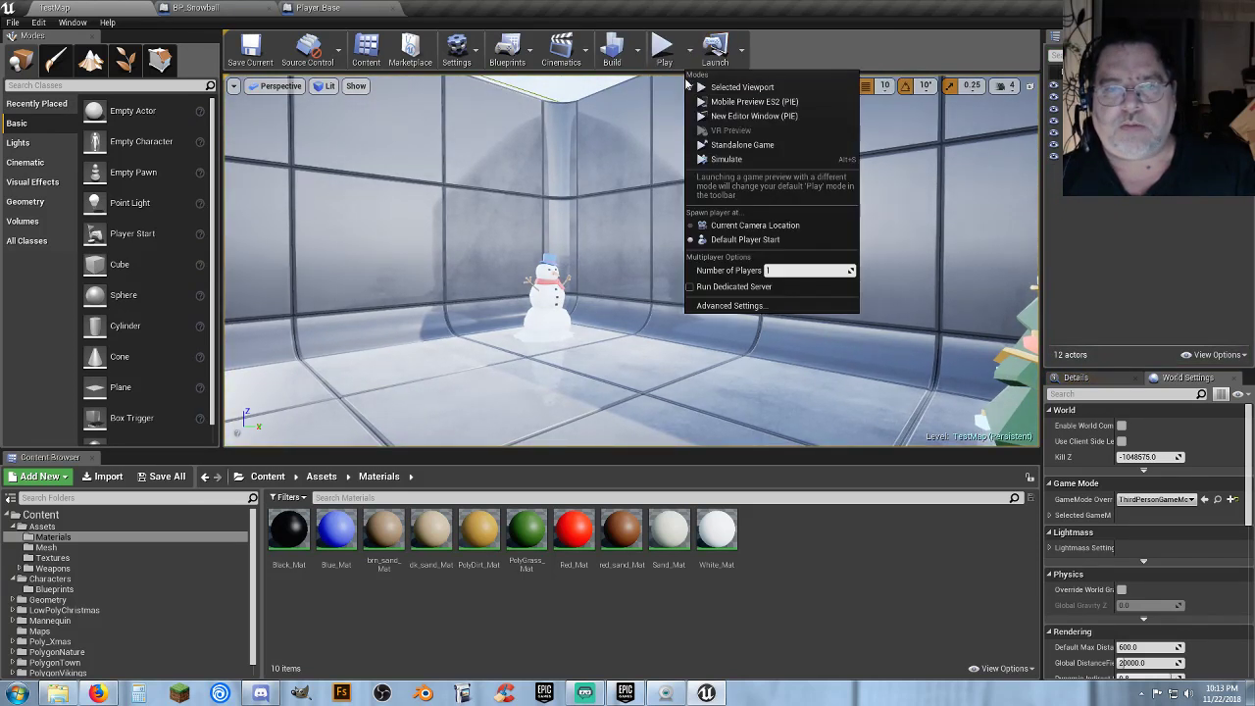
{"action": "left_click", "coordinate": [780, 271]}
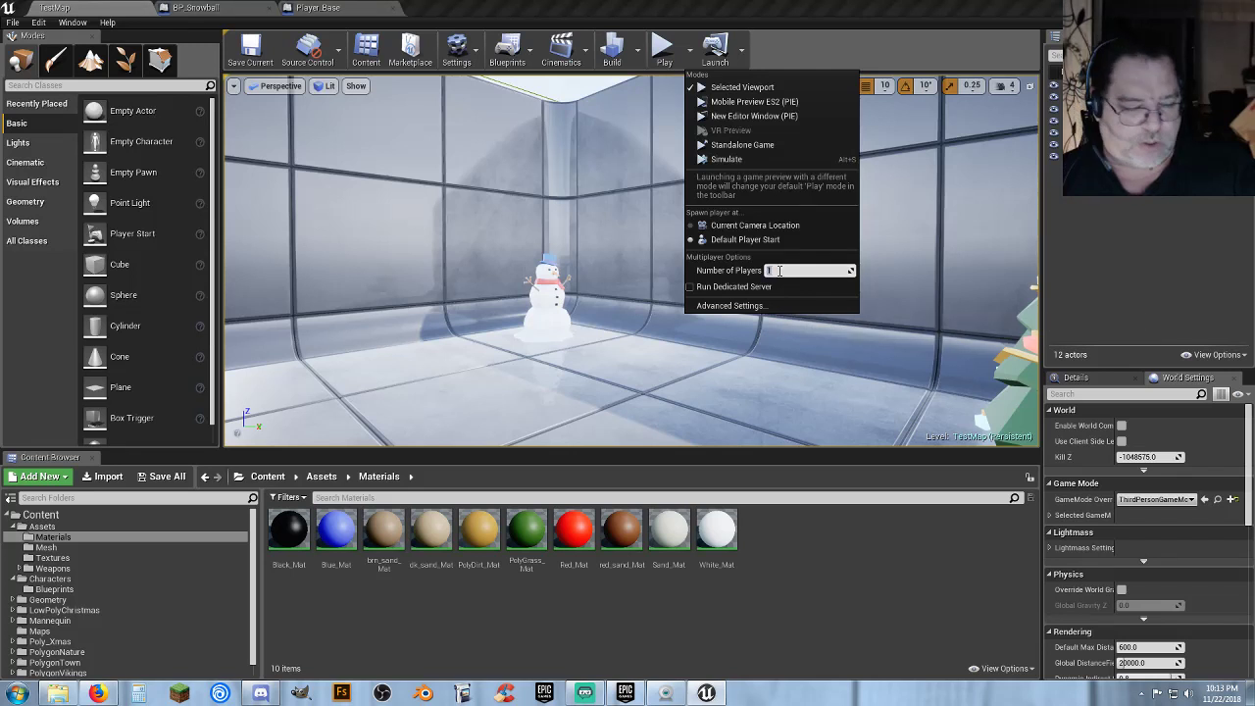
{"action": "left_click", "coordinate": [775, 115]}
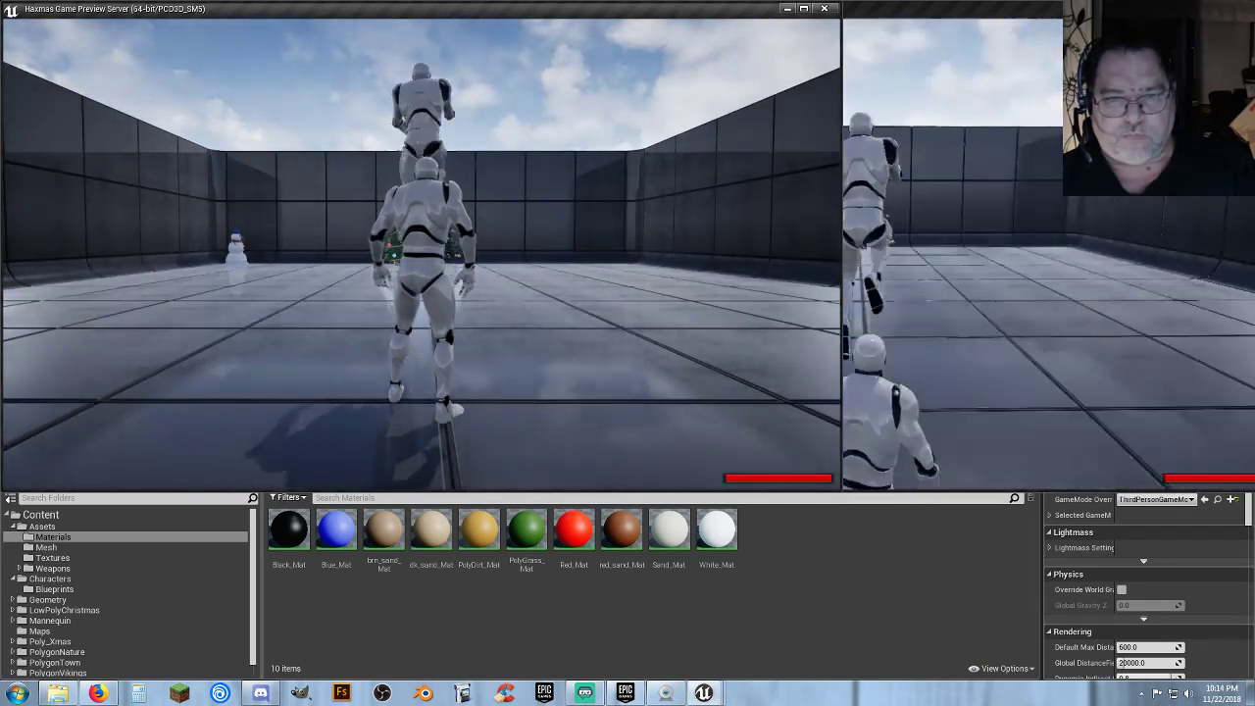
Switch to the Client 1 preview and run the character around the room until it faces the server's character.
{"action": "key", "text": "alt+Tab"}
{"action": "key", "text": "w"}
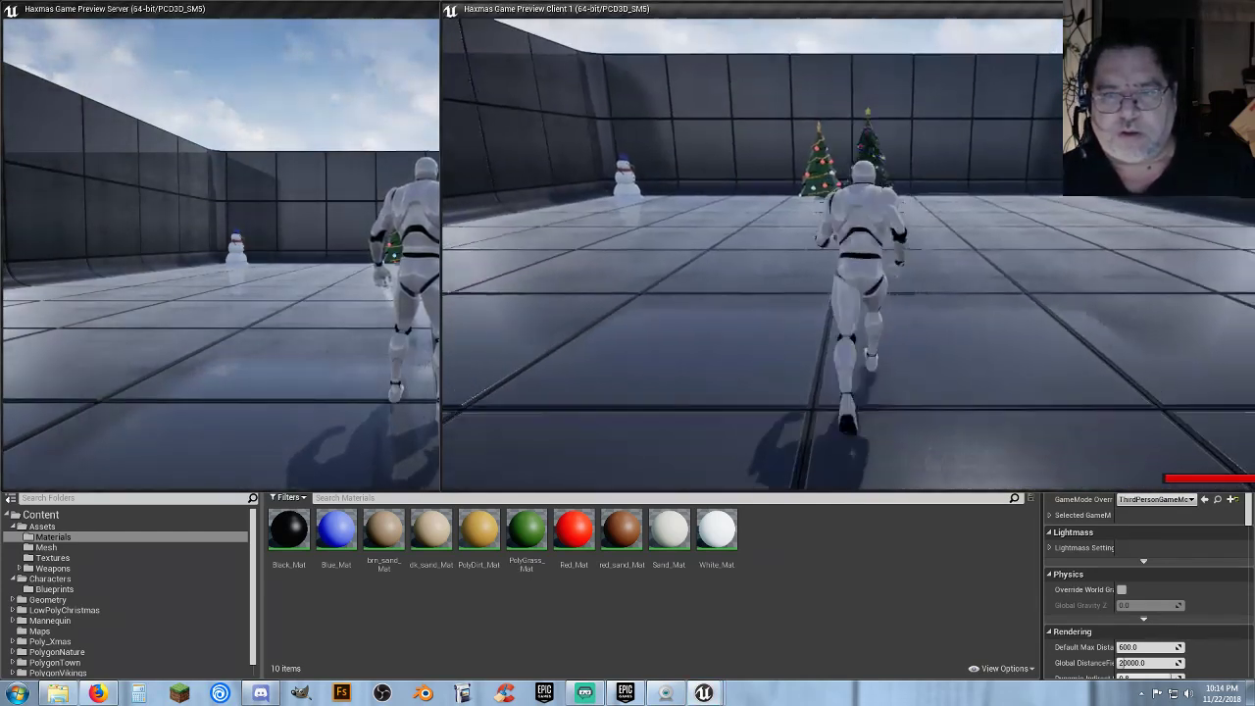
{"action": "key", "text": "d"}
{"action": "key", "text": "s"}
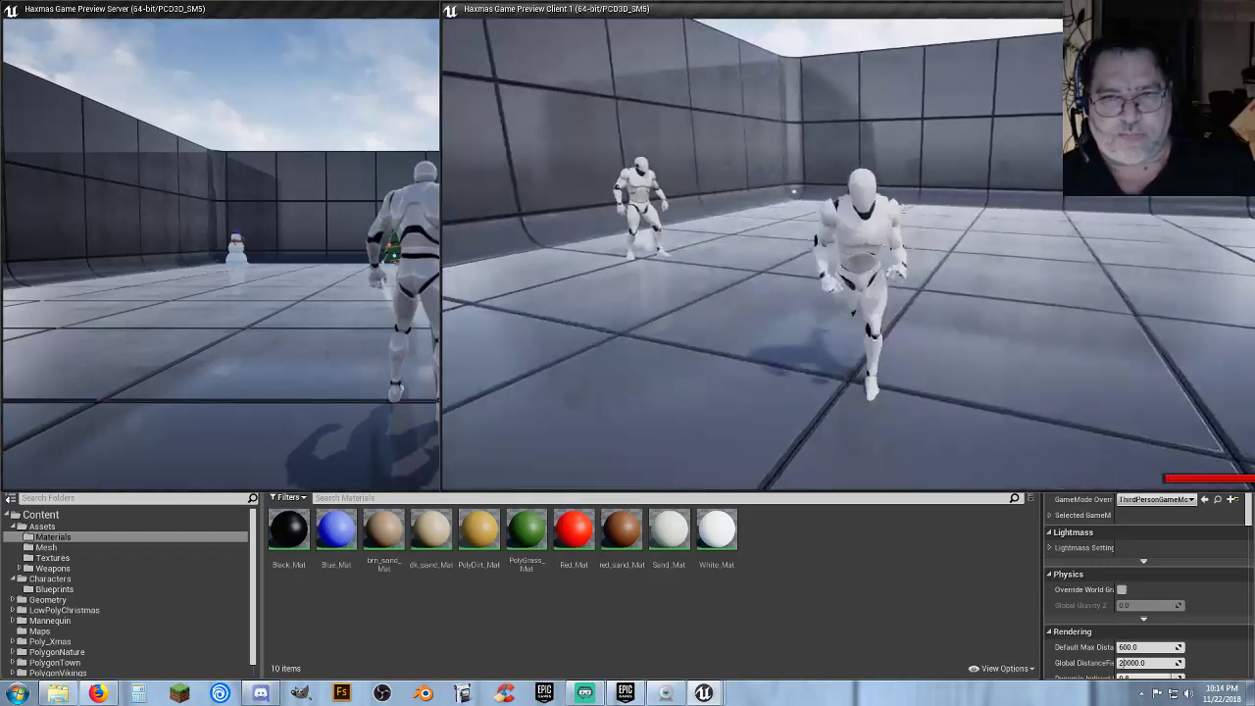
{"action": "key", "text": "w"}
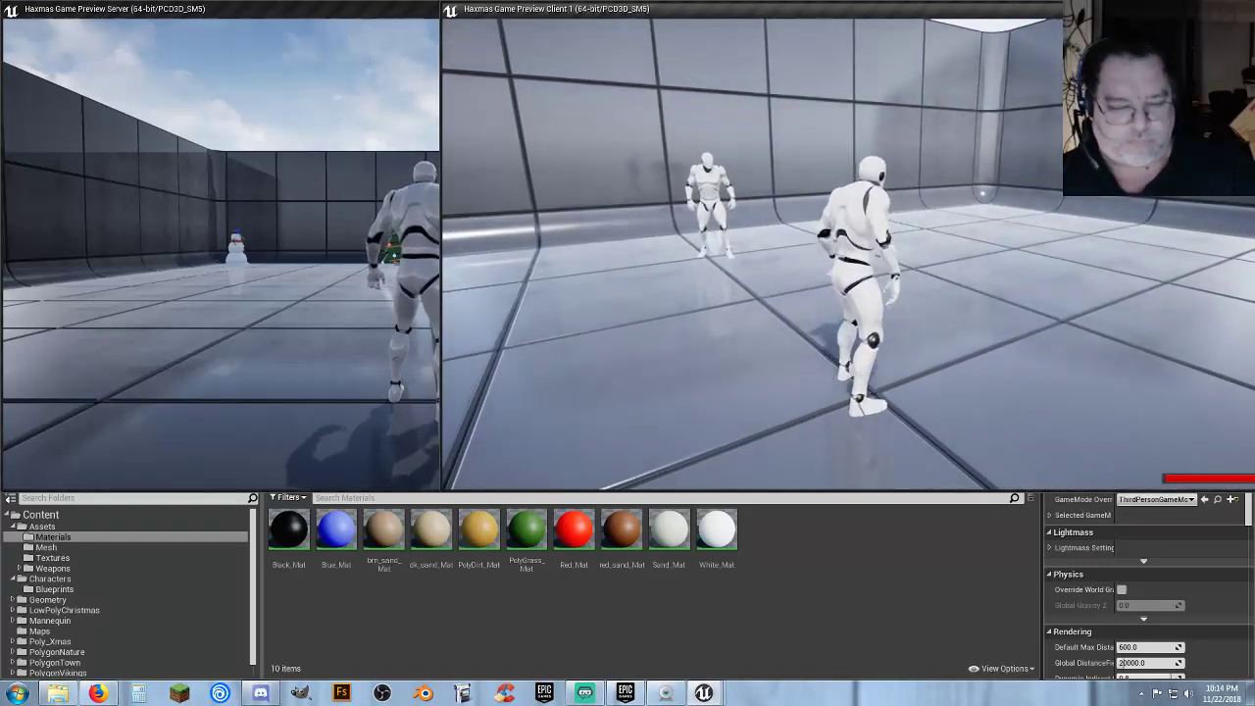
Arrange the server and client previews side by side, and face the server's character in first-person view on the client.
{"action": "left_click_drag", "start_coordinate": [432, 19], "coordinate": [170, 56]}
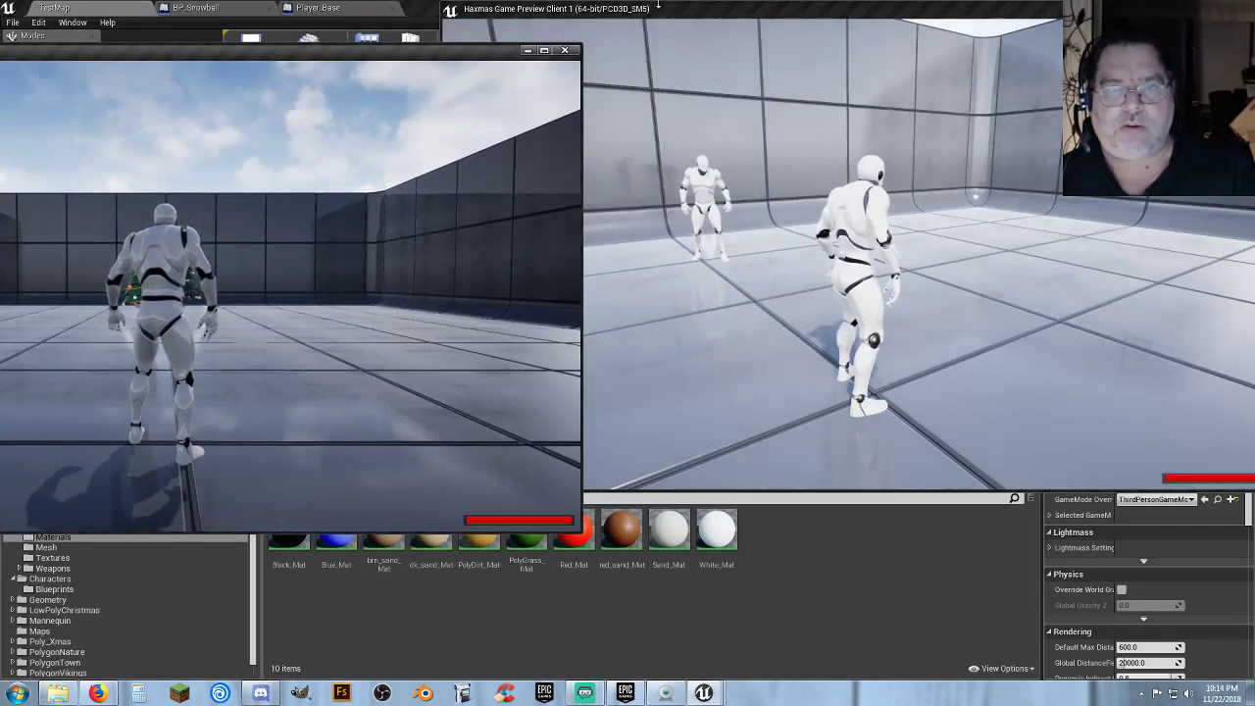
{"action": "left_click_drag", "start_coordinate": [676, 14], "coordinate": [643, 54]}
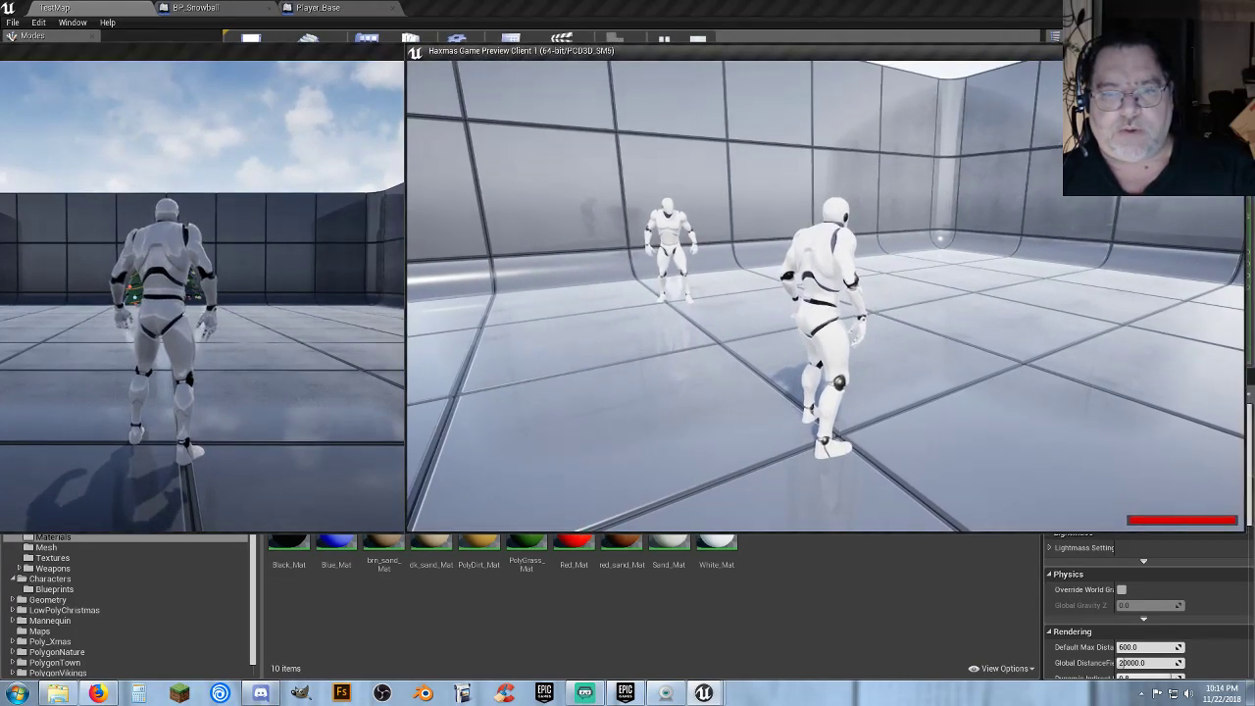
{"action": "key", "text": "w"}
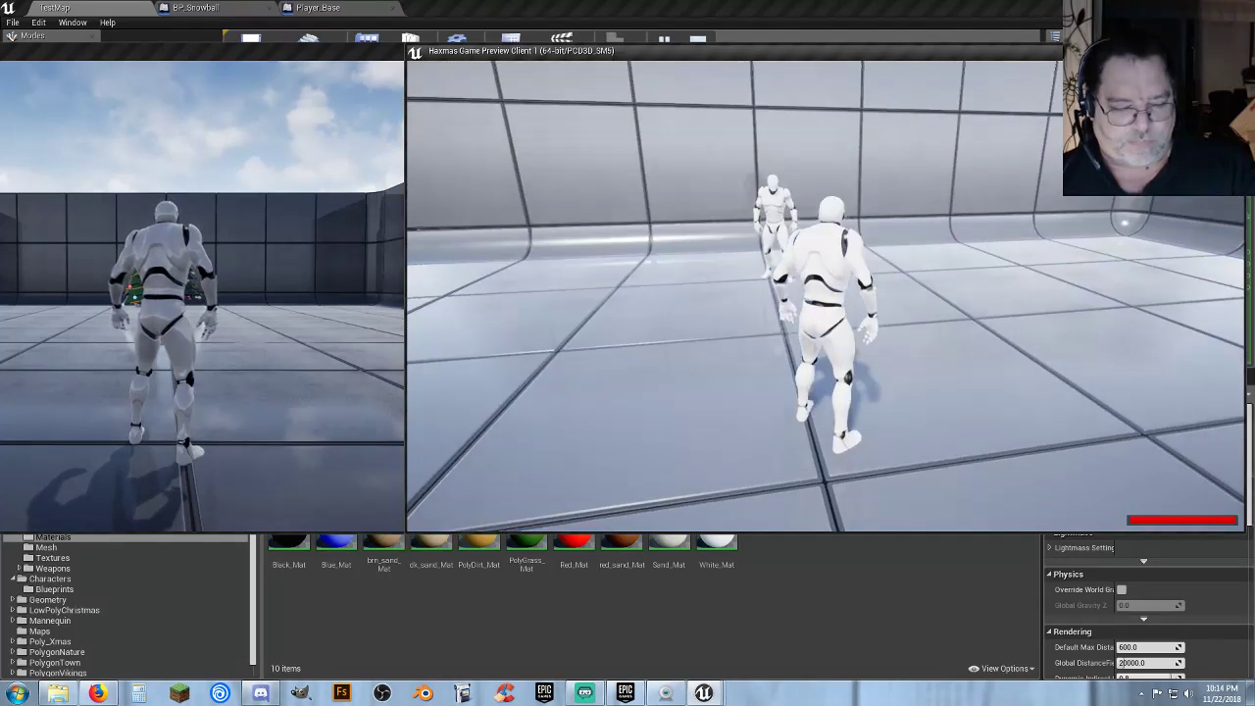
{"action": "key", "text": "v"}
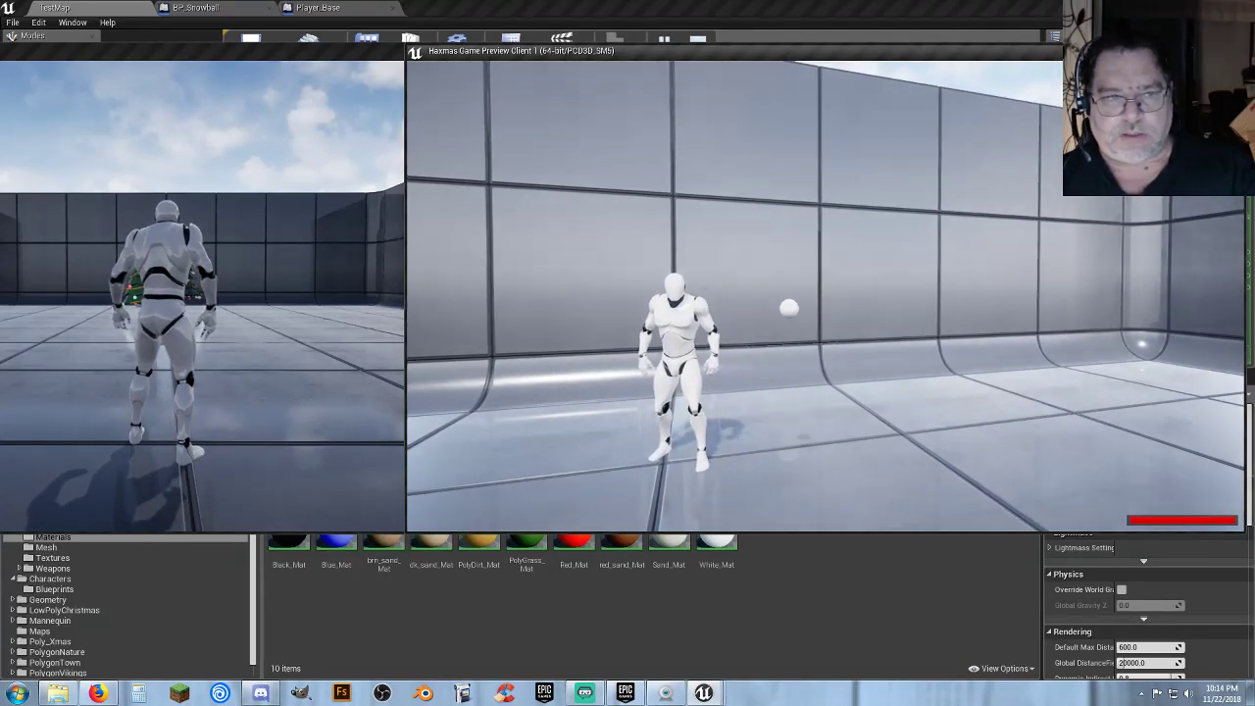
{"action": "key", "text": "w"}
{"action": "key", "text": "s"}
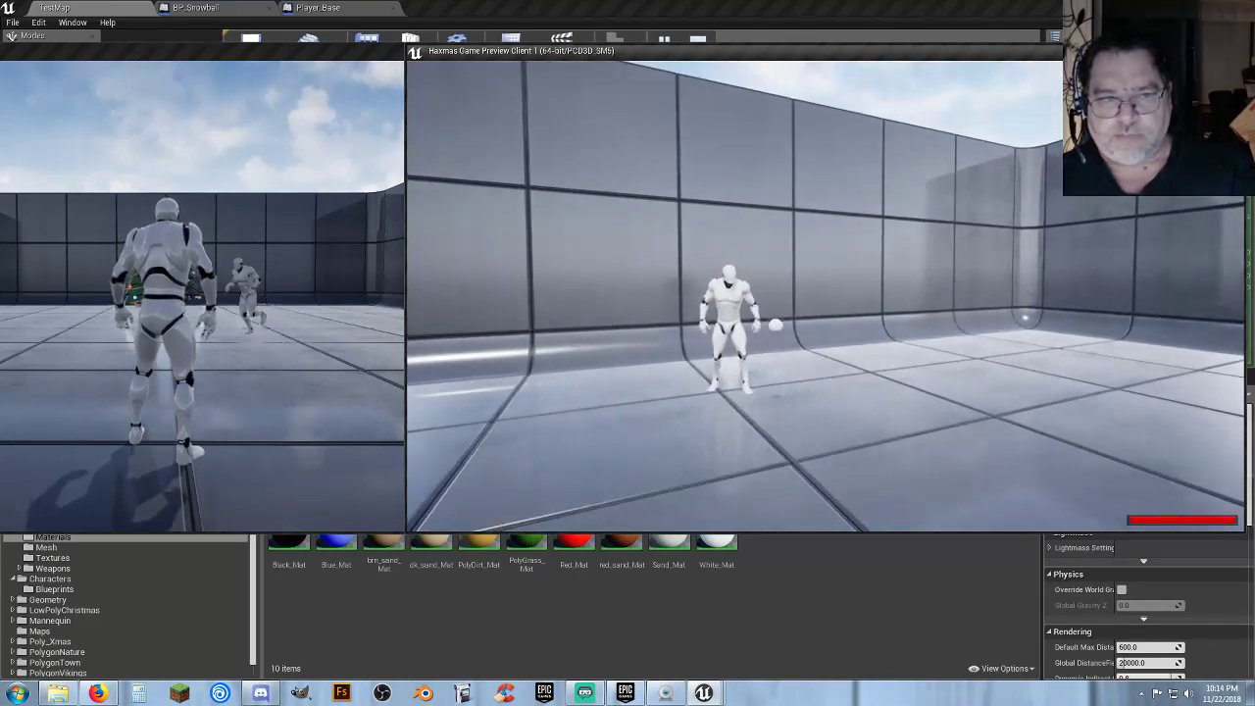
Throw a series of snowballs from the client near the server's character to test replication in both previews.
{"action": "left_click", "coordinate": [825, 296]}
{"action": "left_click", "coordinate": [826, 296]}
{"action": "left_click", "coordinate": [826, 296]}
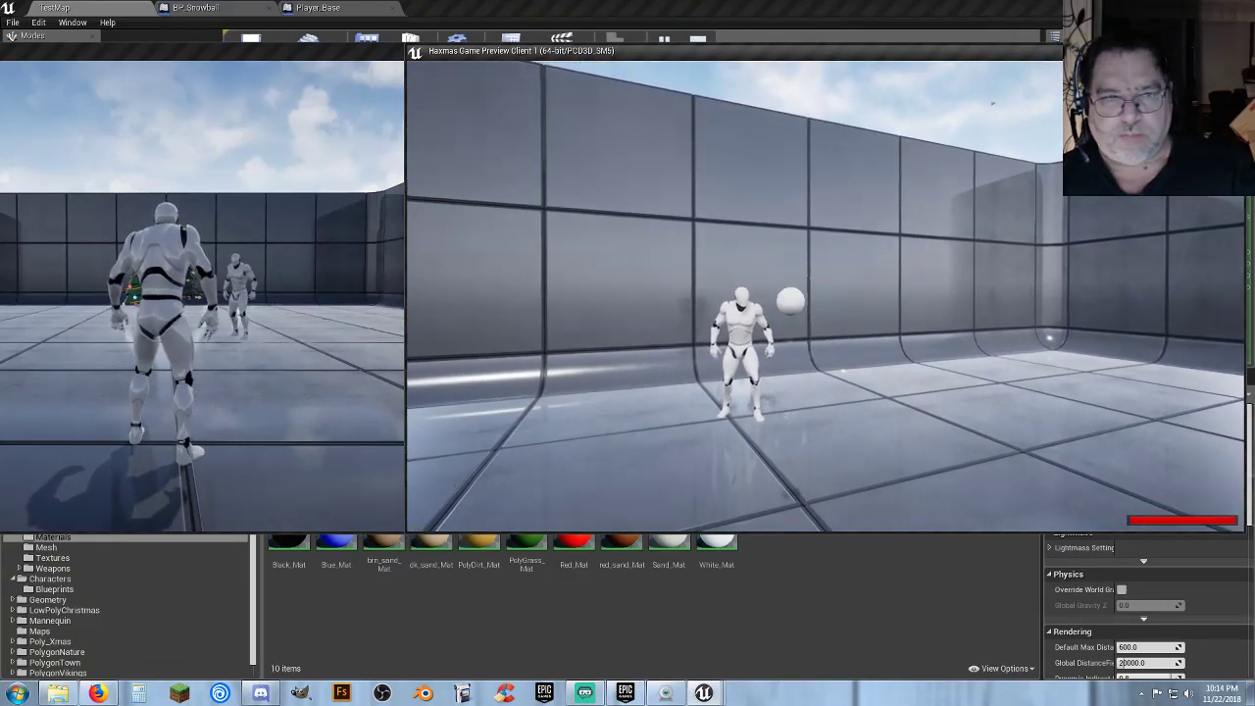
{"action": "left_click", "coordinate": [825, 296]}
{"action": "left_click", "coordinate": [825, 296]}
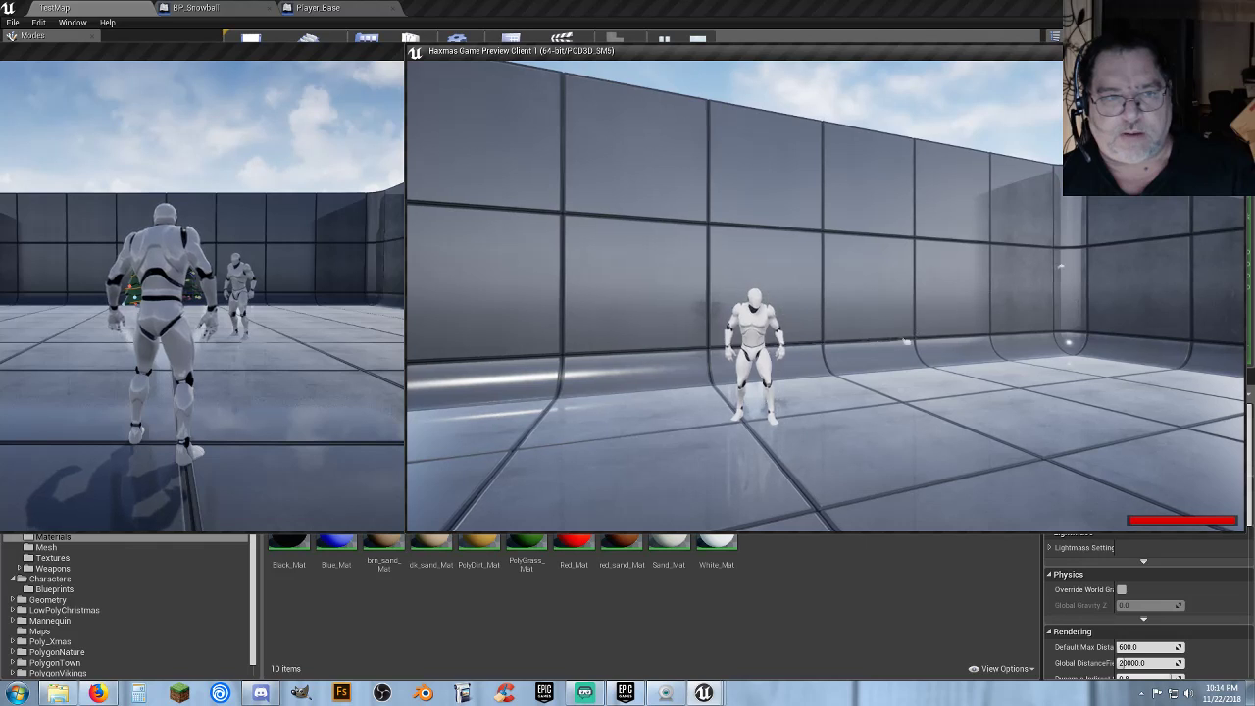
Switch to the server preview, throw snowballs near the client's character in first-person view, and stop the play session.
{"action": "key", "text": "alt+Tab"}
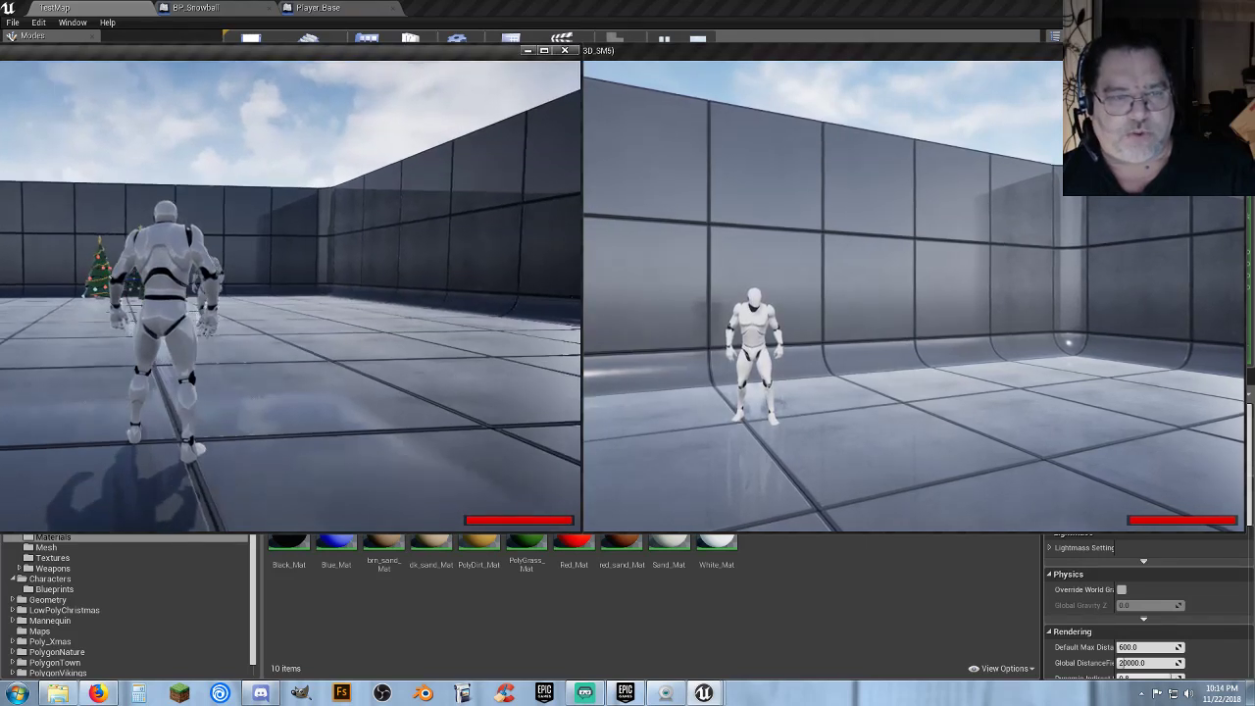
{"action": "key", "text": "v"}
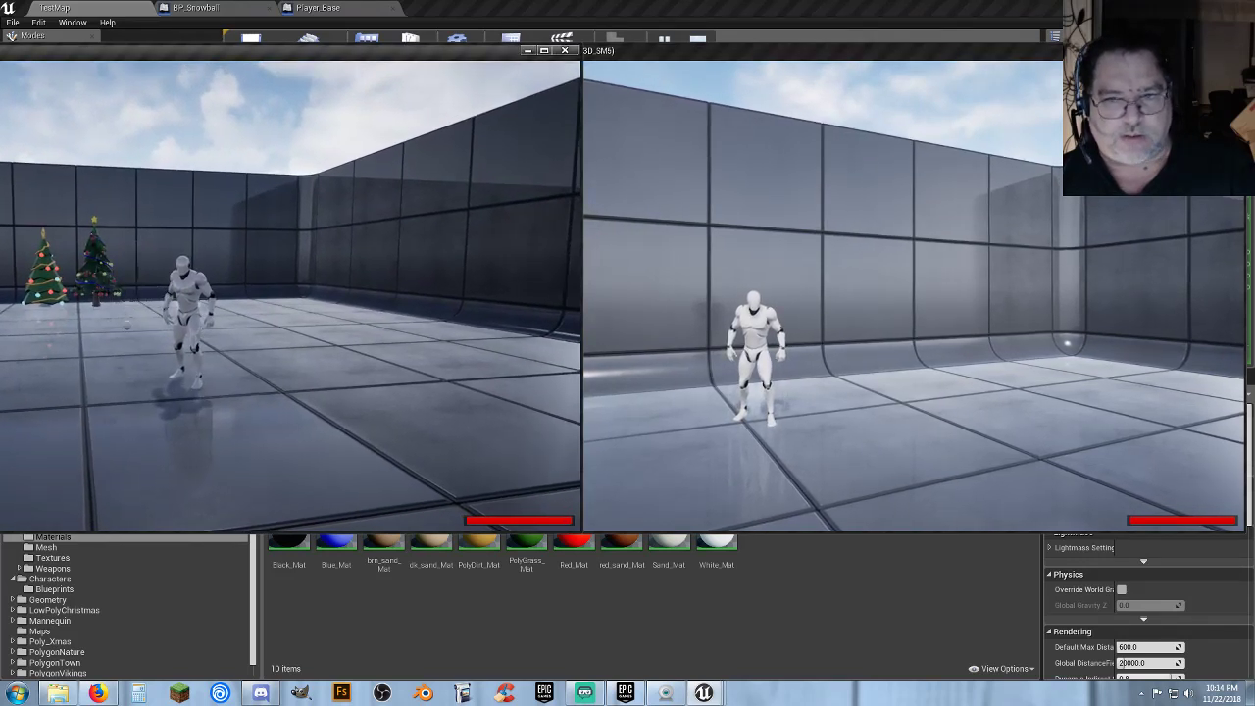
{"action": "left_click", "coordinate": [291, 296]}
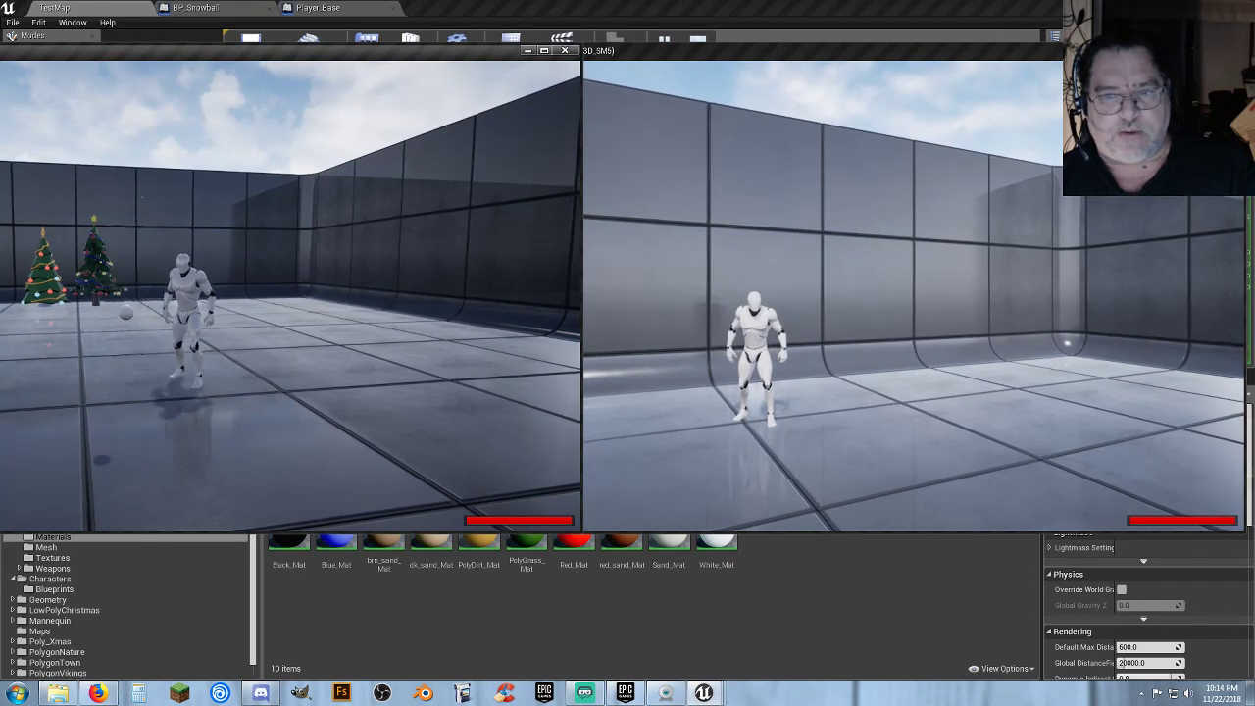
{"action": "left_click", "coordinate": [290, 296]}
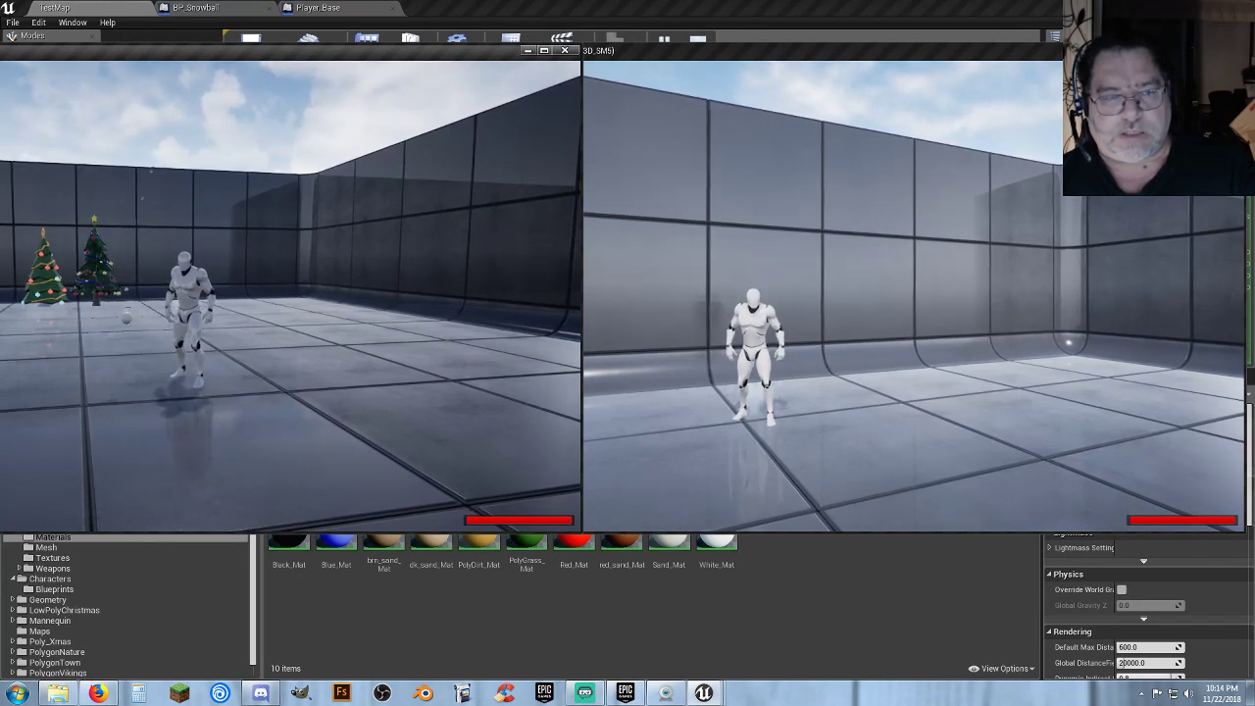
{"action": "key", "text": "w"}
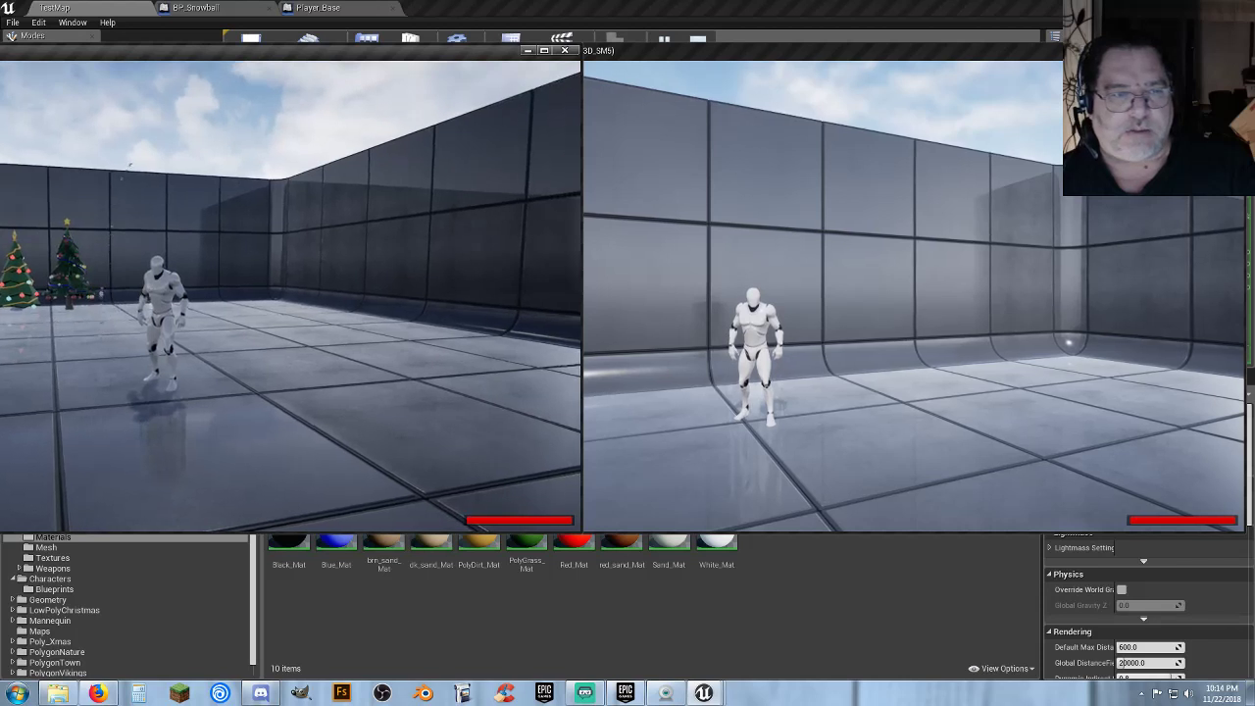
{"action": "left_click", "coordinate": [290, 296]}
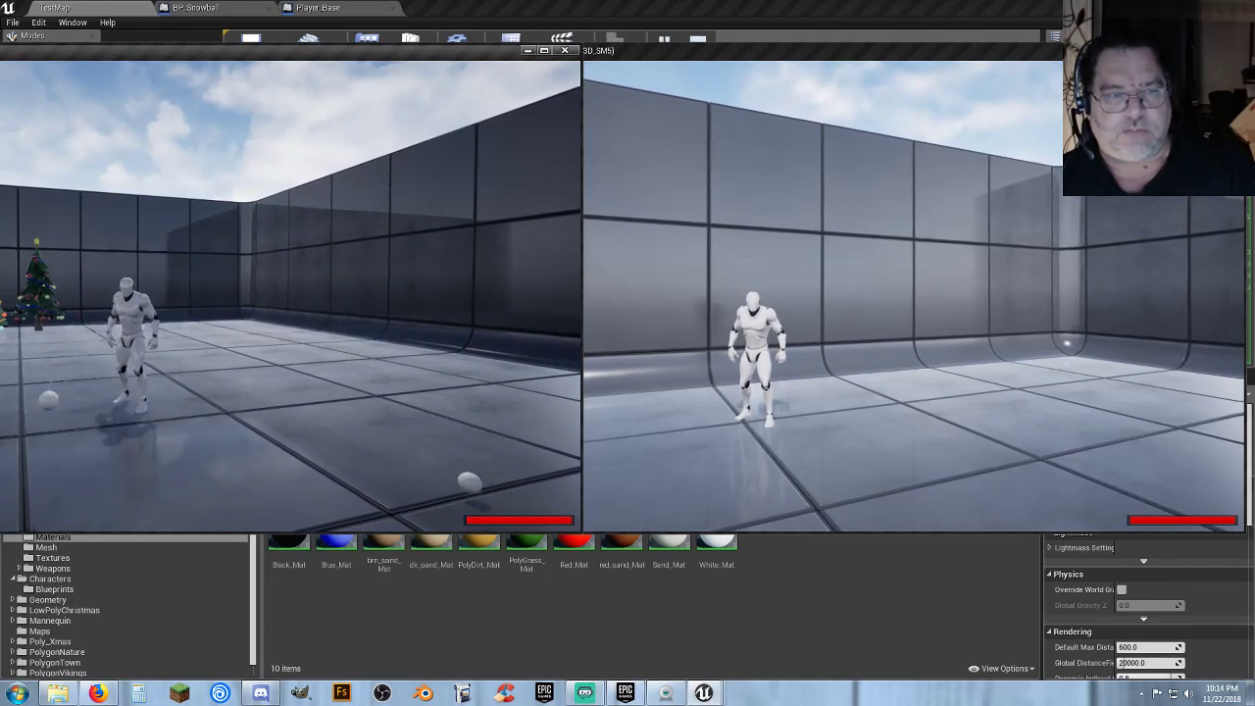
{"action": "key", "text": "Escape"}
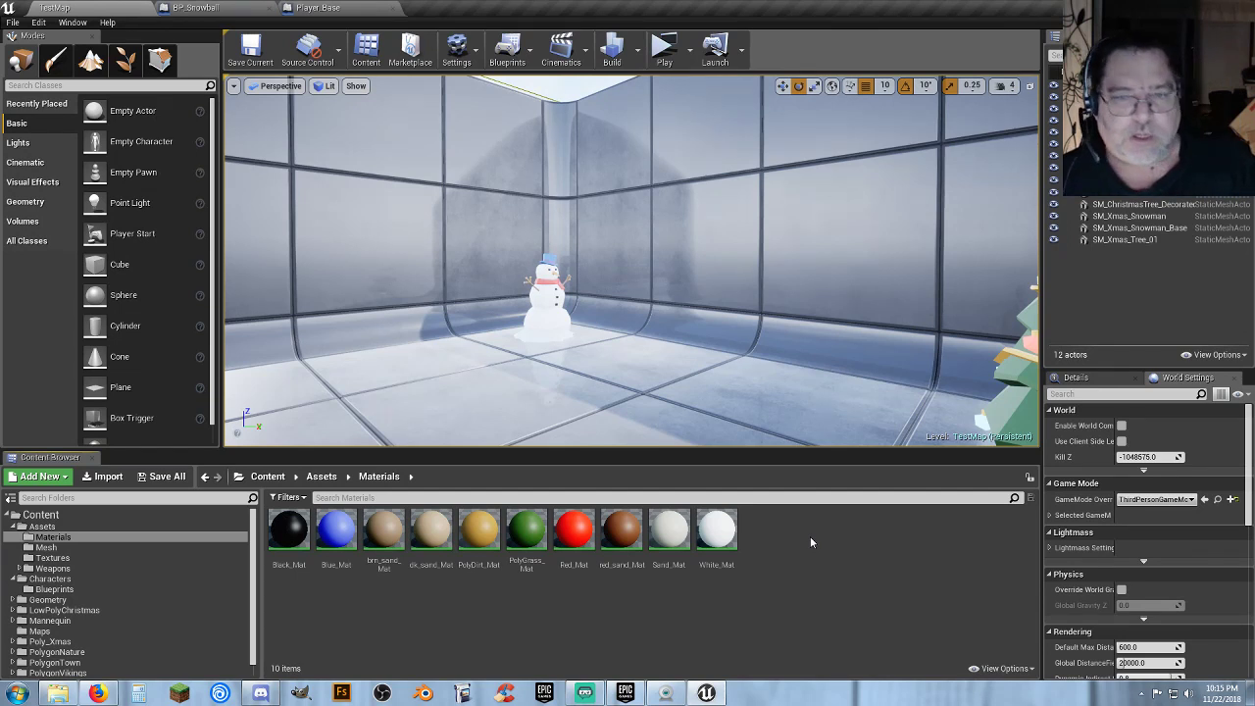
Delete the white sphere floating above the player start in the level.
{"action": "mouse_move", "coordinate": [588, 323]}
{"action": "right_mouse_down"}
{"action": "mouse_move", "coordinate": [294, 319]}
{"action": "mouse_move", "coordinate": [574, 305]}
{"action": "right_mouse_up"}
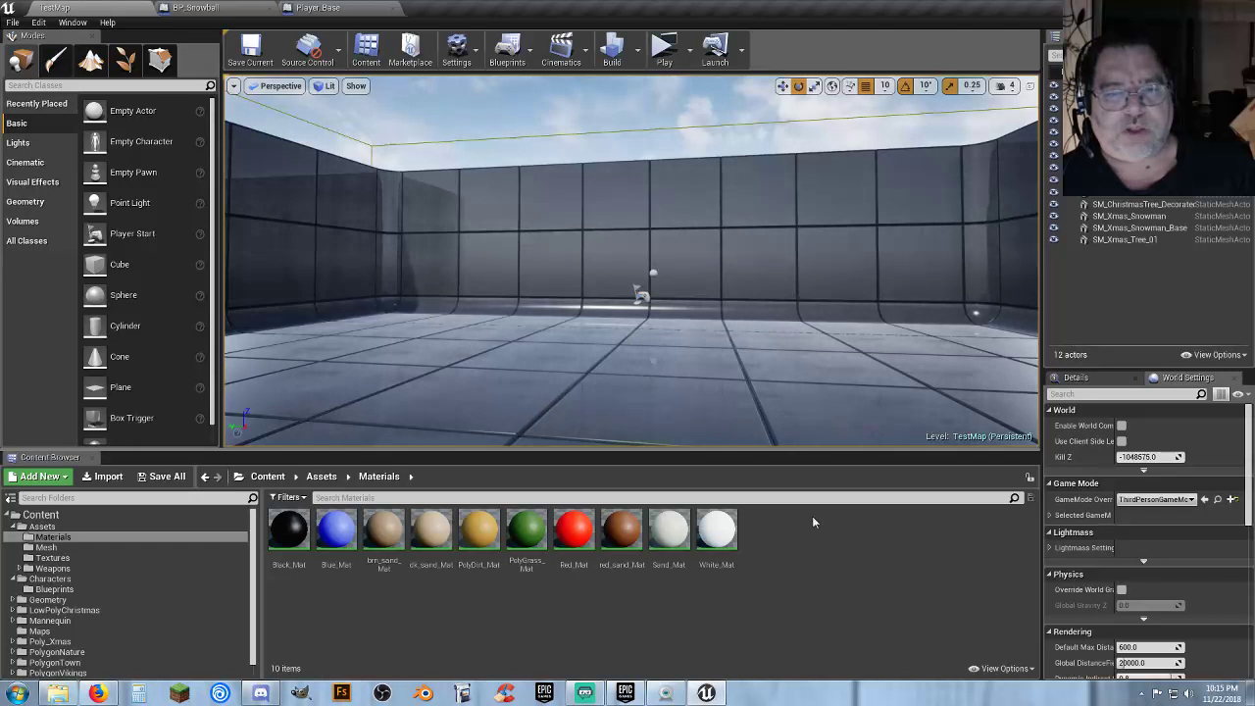
{"action": "left_click", "coordinate": [653, 274]}
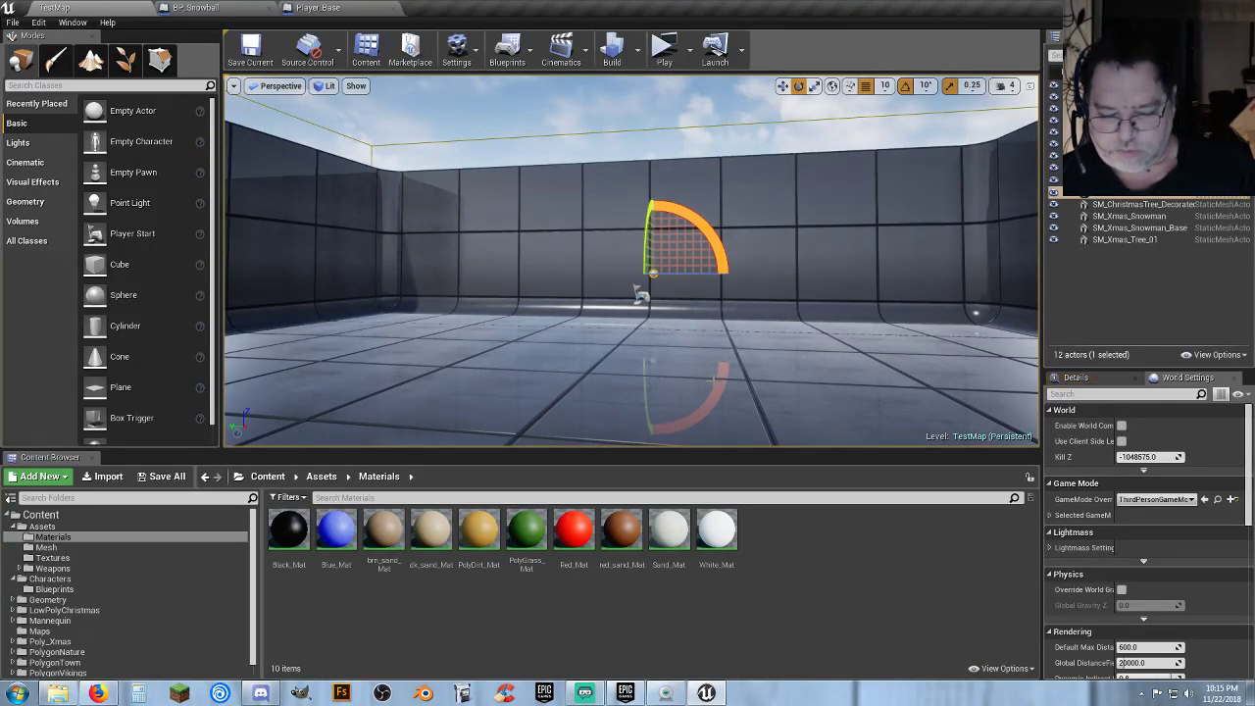
{"action": "key", "text": "Delete"}
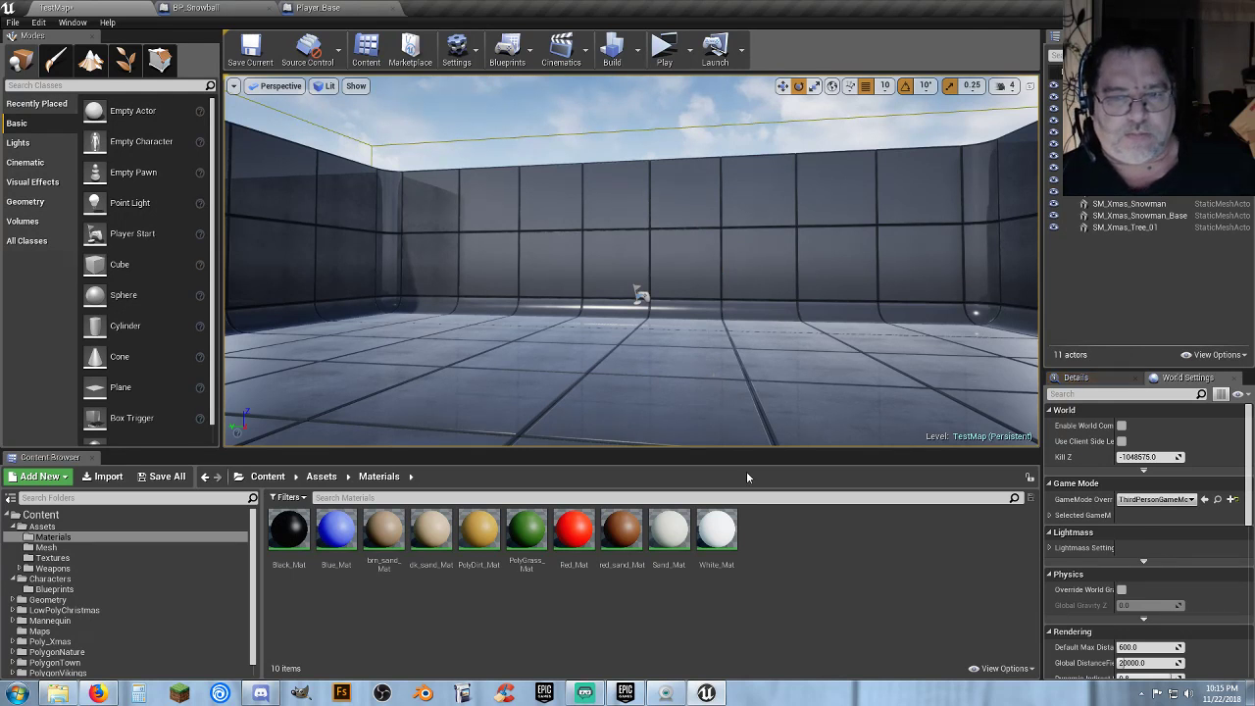